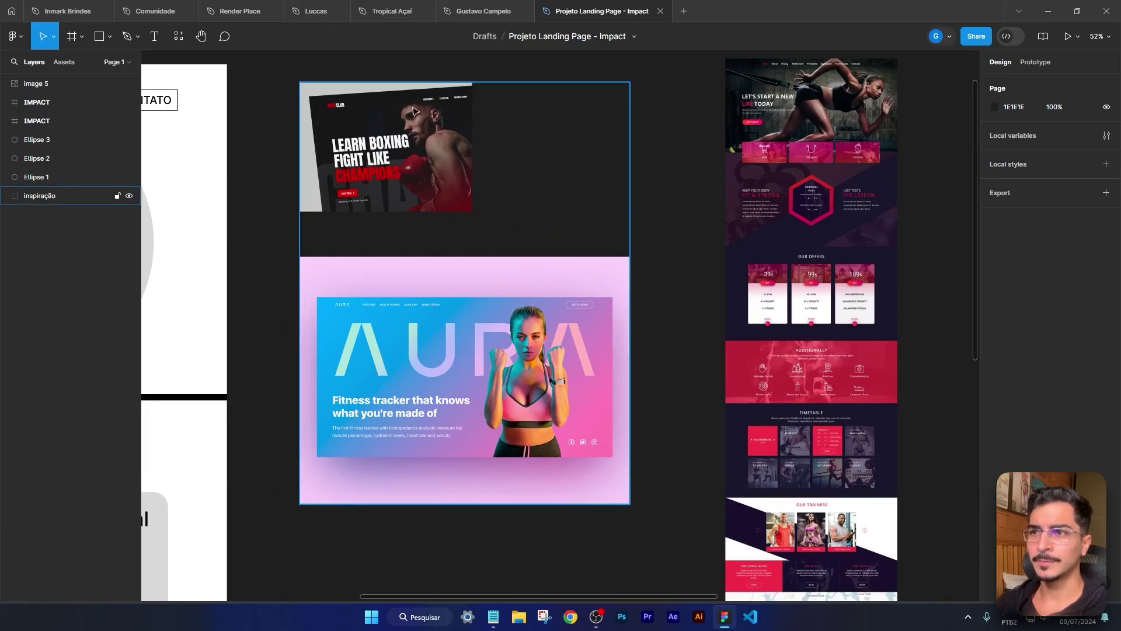
# Step: Look over the boxing and pink Aura inspiration banners in Figma, then switch to Photoshop
pyautogui.scroll(5, 412, 111)
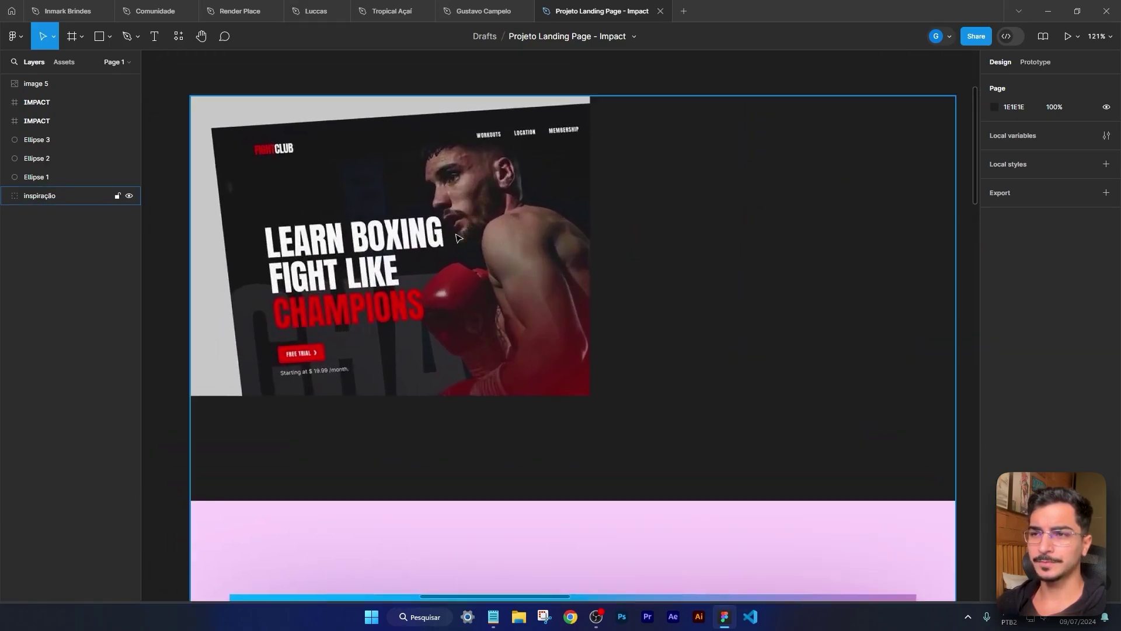
pyautogui.moveTo(580, 387); pyautogui.dragTo(577, 182)
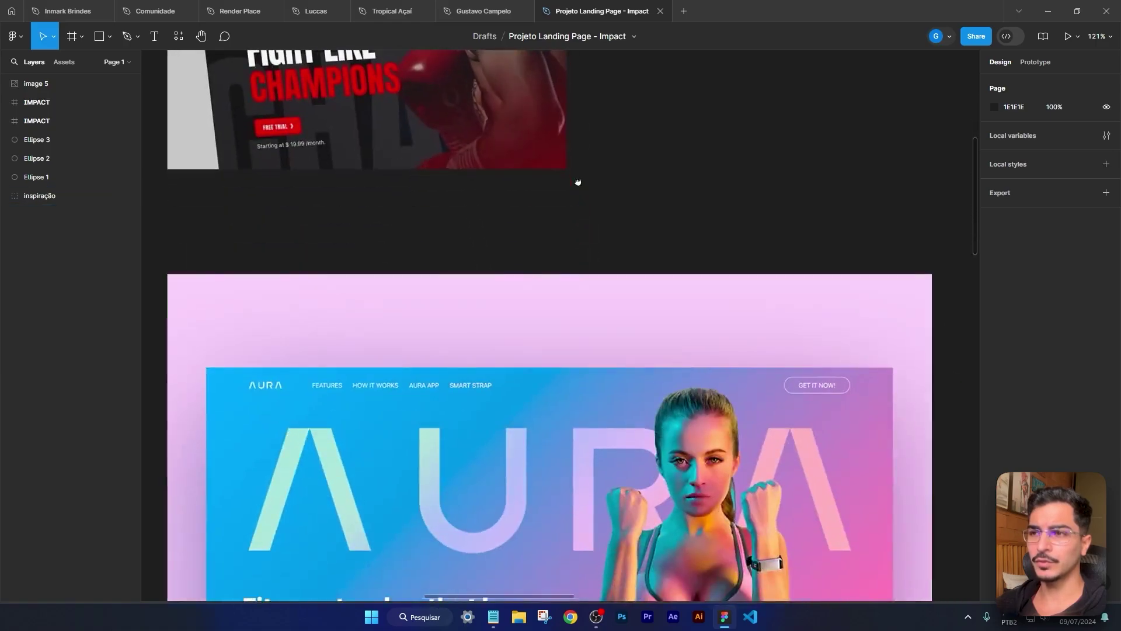
pyautogui.scroll(-5, 578, 183)
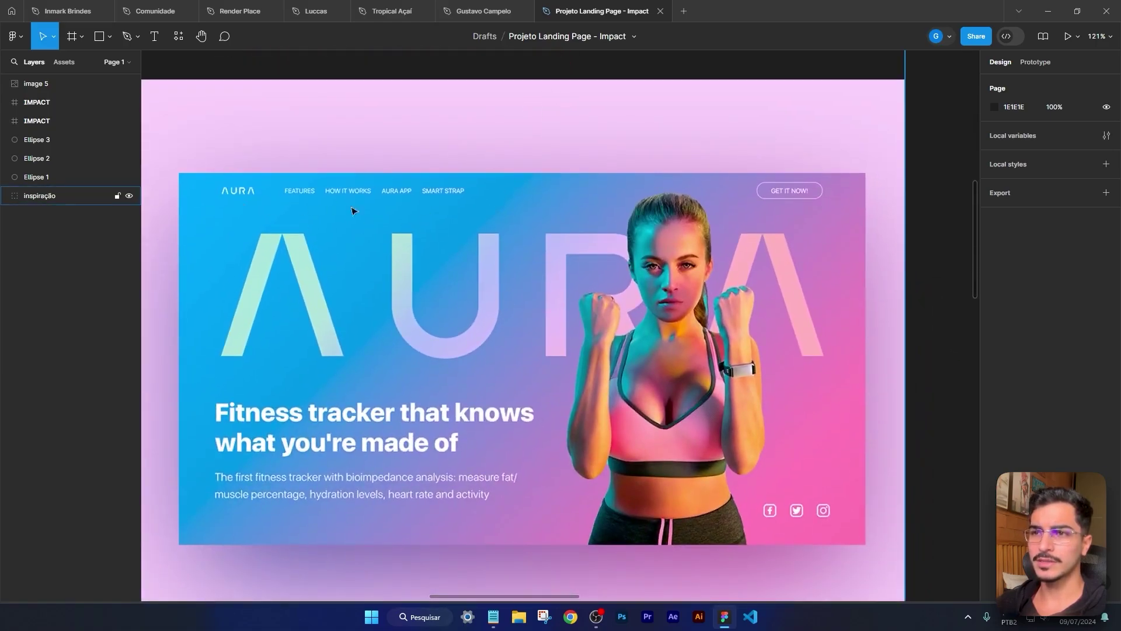
pyautogui.scroll(-2, 733, 275)
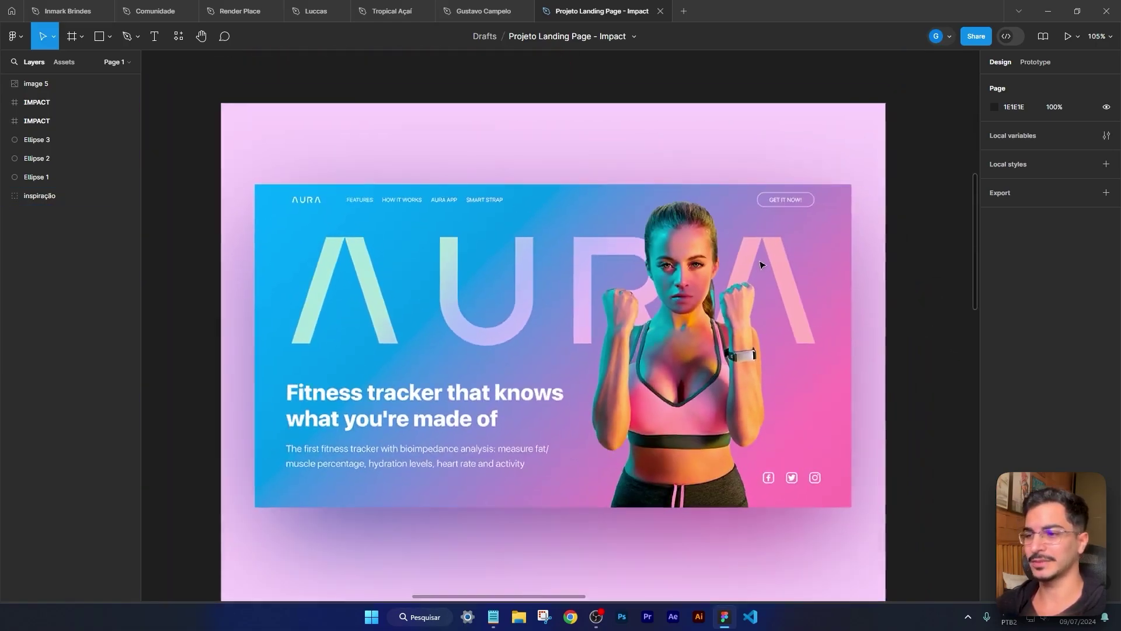
pyautogui.scroll(3, 739, 291)
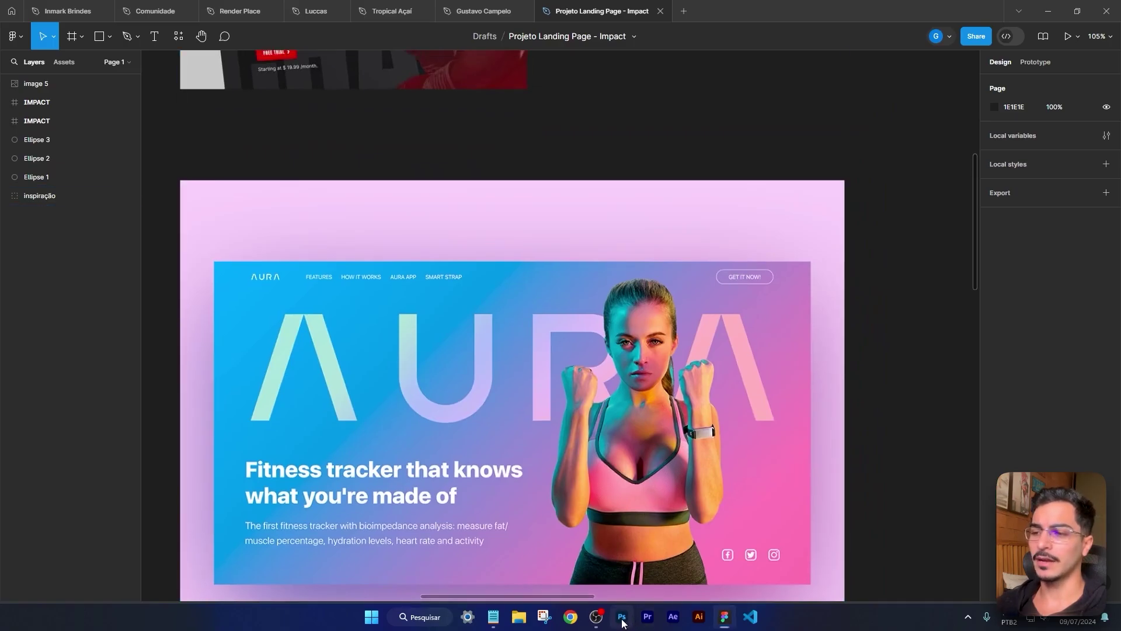
pyautogui.click(622, 618)
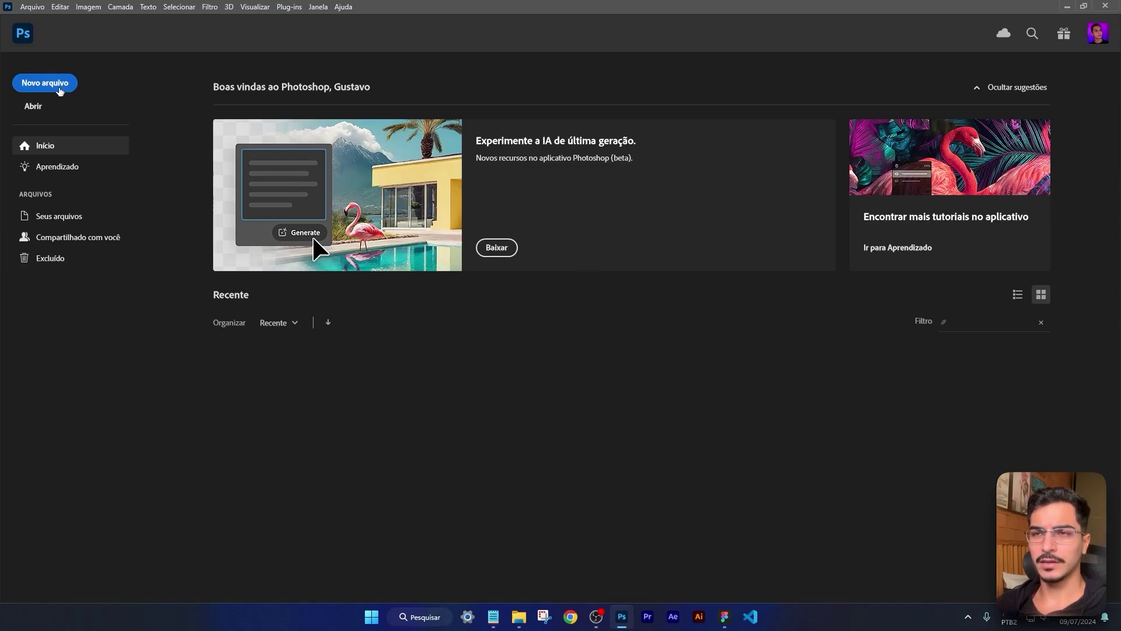
# Step: Create a 1920 × 900 px Web document, keeping RGB and an unmanaged colour profile
pyautogui.click(60, 91)
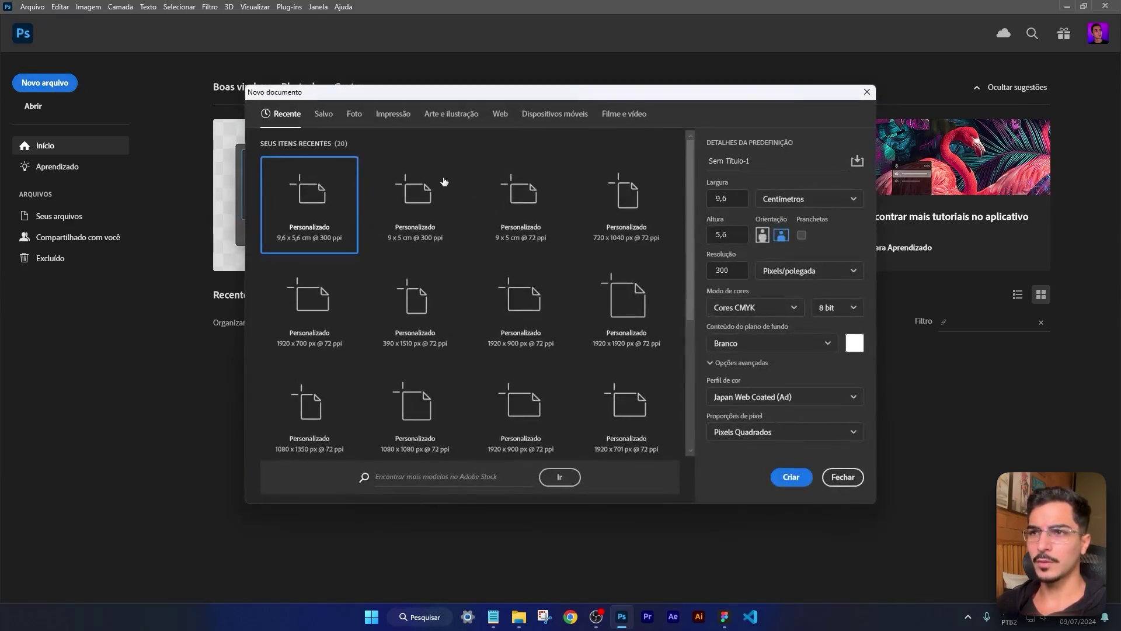
pyautogui.click(499, 121)
pyautogui.click(707, 199)
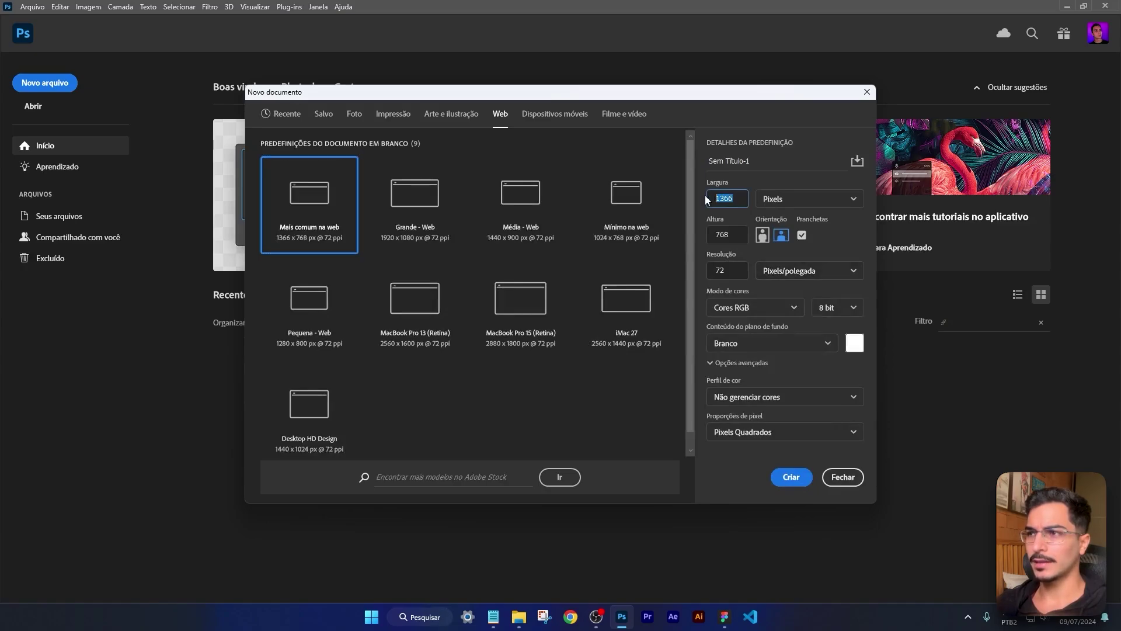
pyautogui.write('1920')
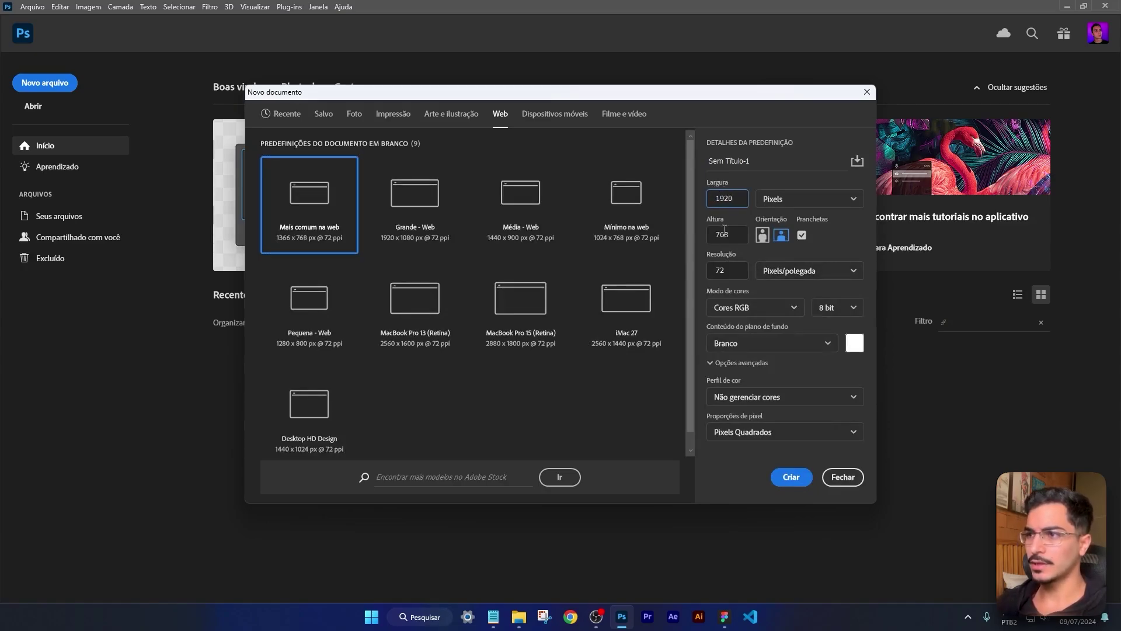
pyautogui.click(724, 231)
pyautogui.write('900')
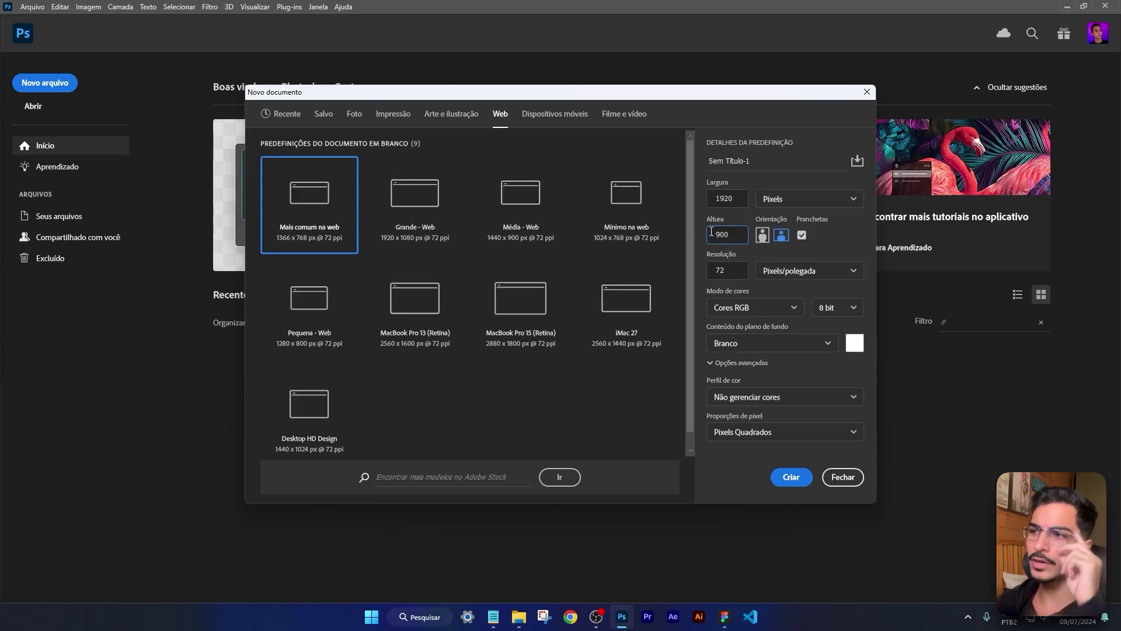
pyautogui.click(780, 307)
pyautogui.click(799, 308)
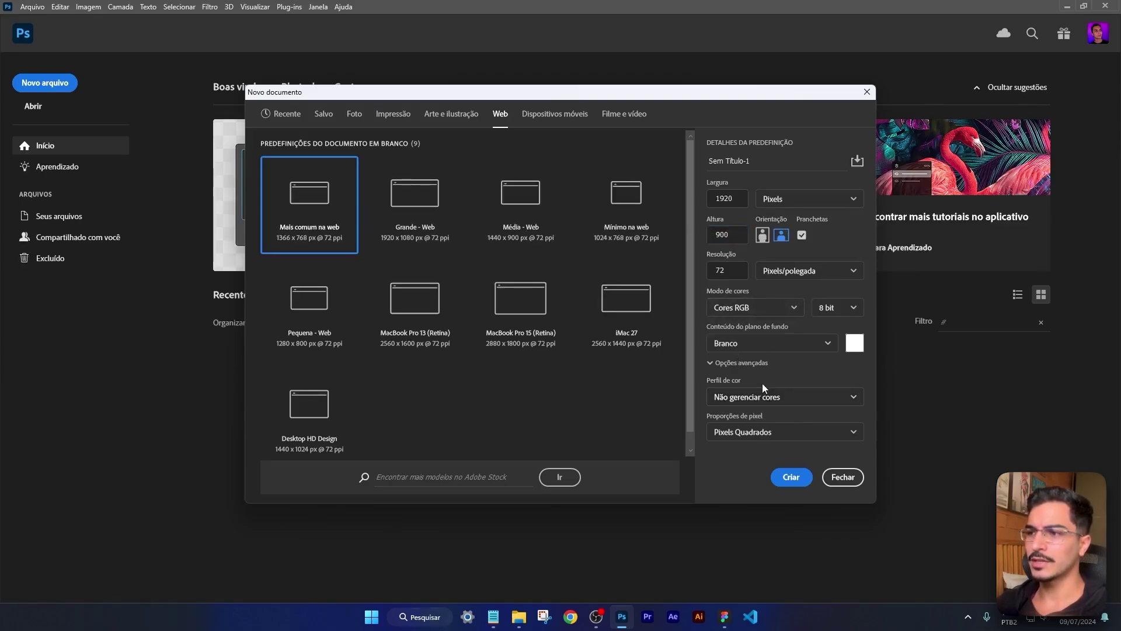
pyautogui.click(788, 402)
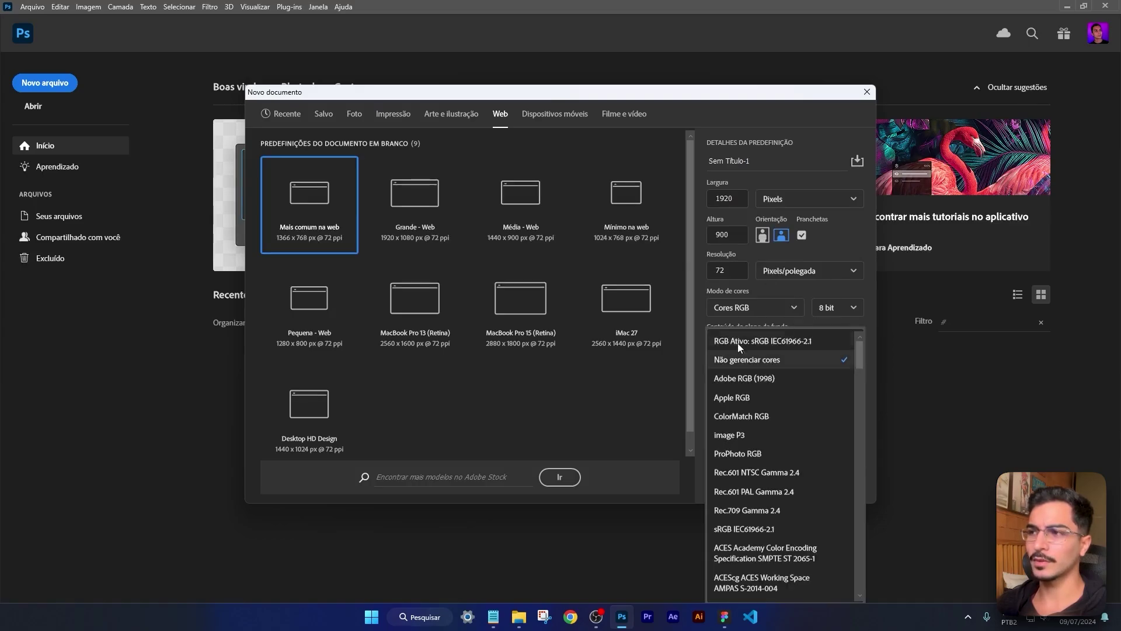
pyautogui.click(873, 439)
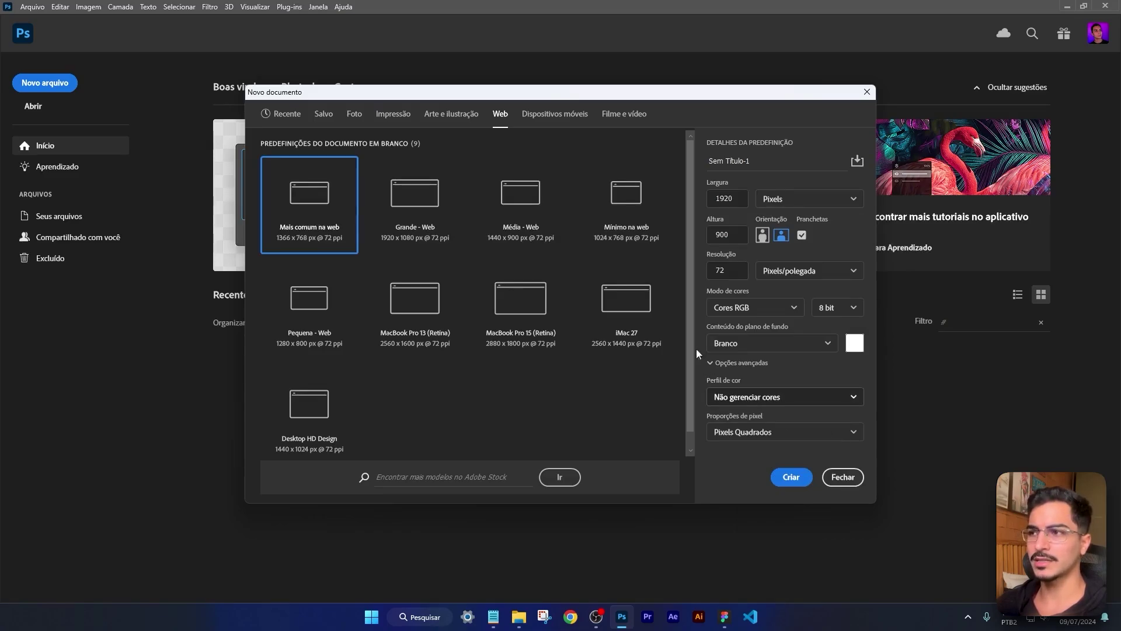
pyautogui.click(793, 477)
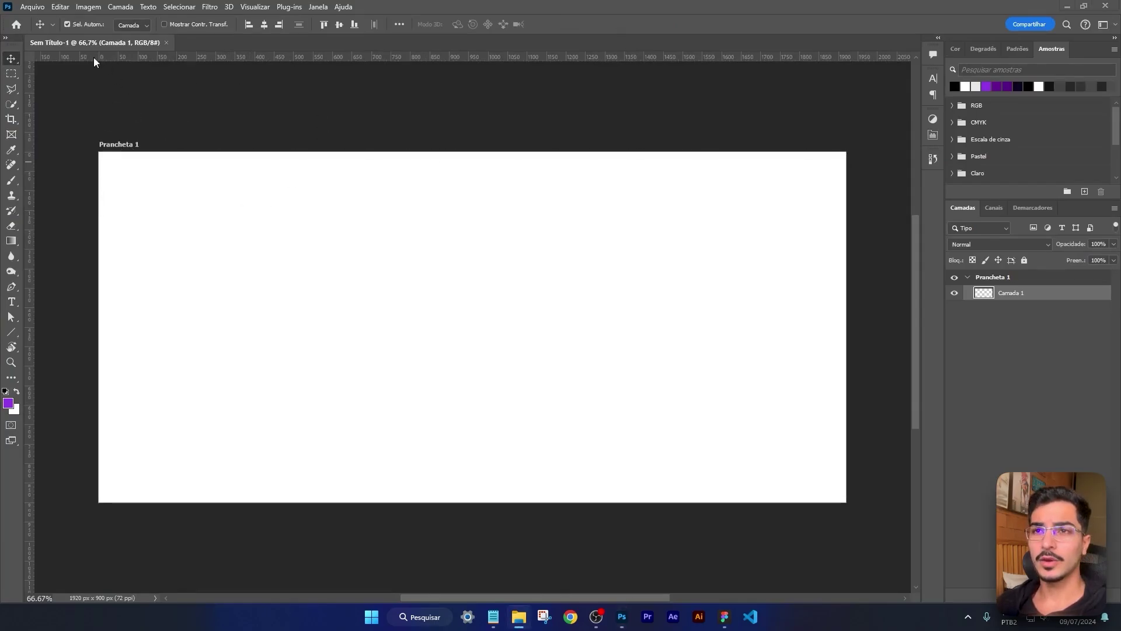
# Step: Open professora-banner.jpg from the Aulas Gratuitas > Imagens folder
pyautogui.click(32, 7)
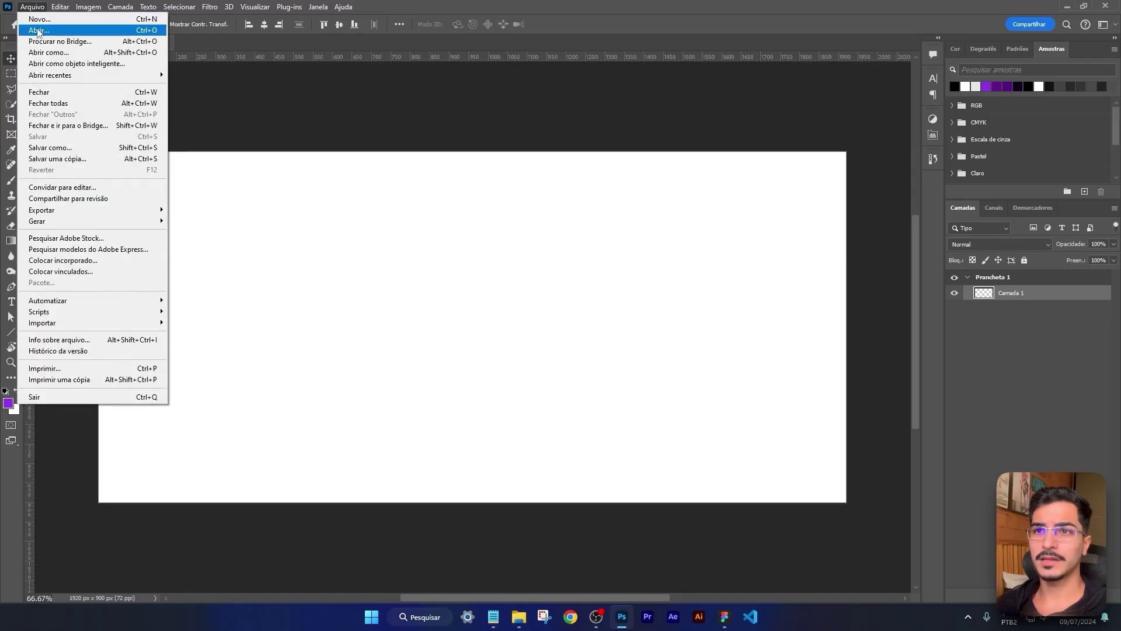
pyautogui.click(38, 31)
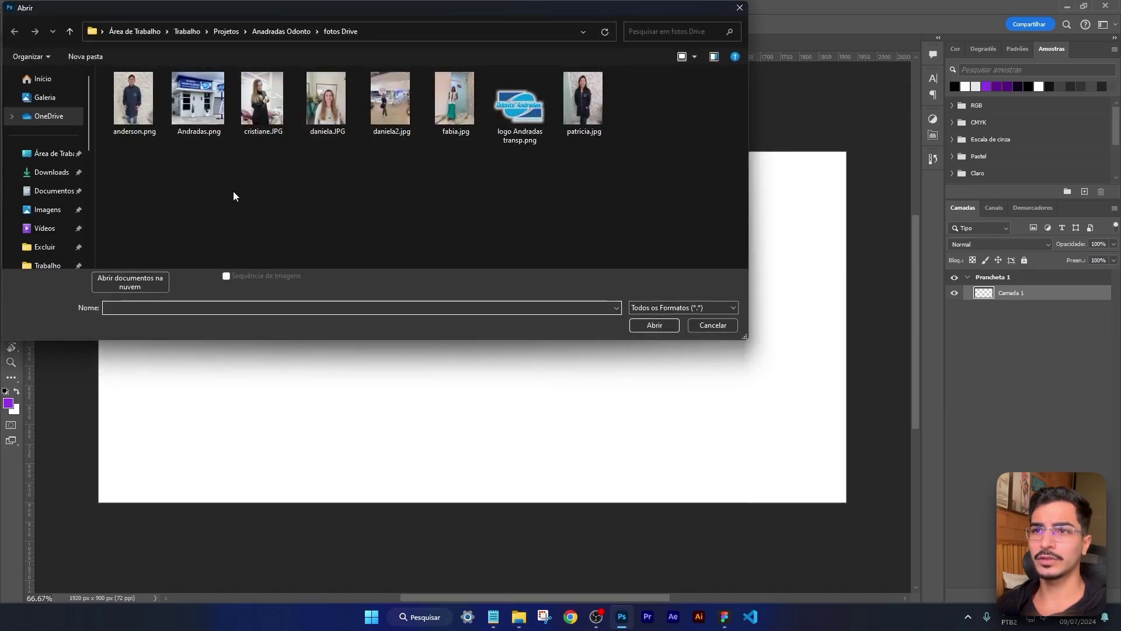
pyautogui.click(187, 31)
pyautogui.doubleClick(124, 92)
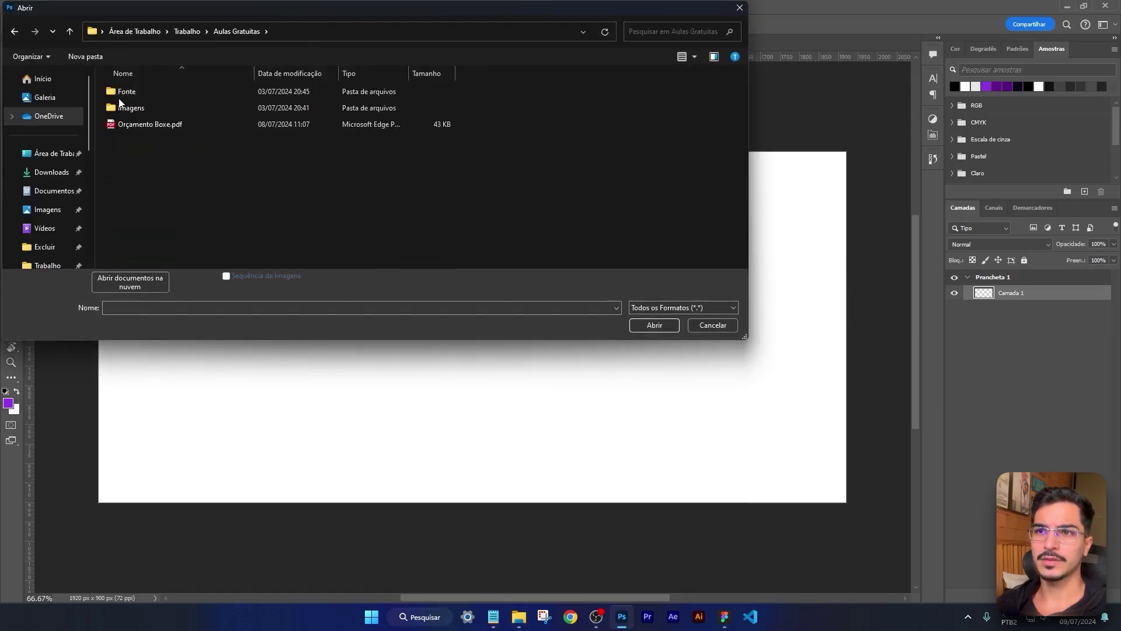
pyautogui.doubleClick(145, 110)
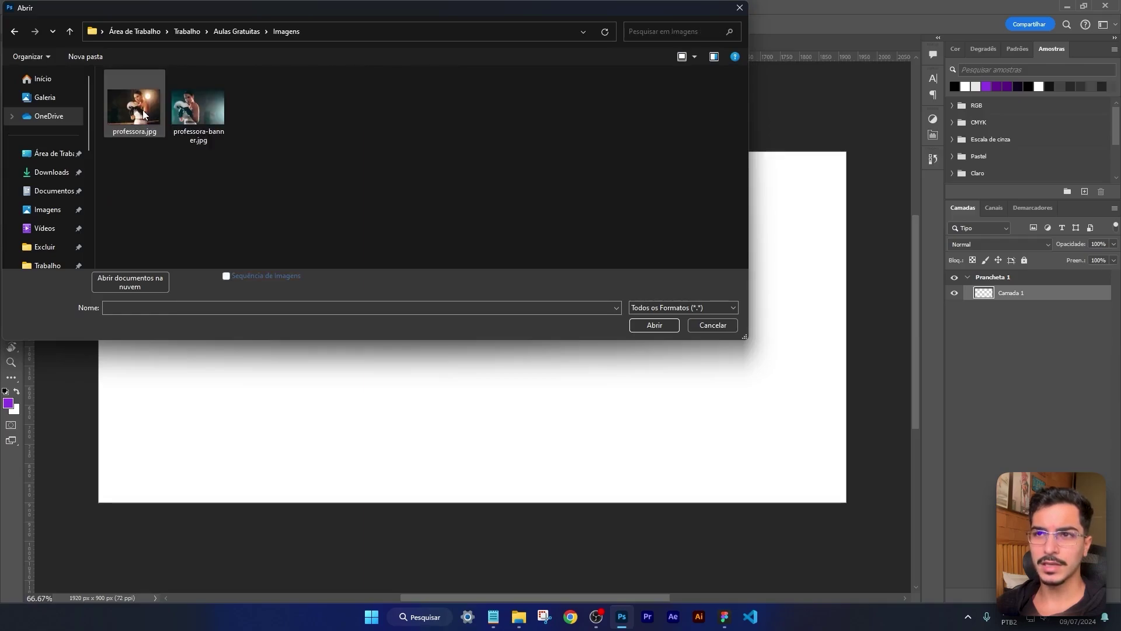
pyautogui.click(196, 115)
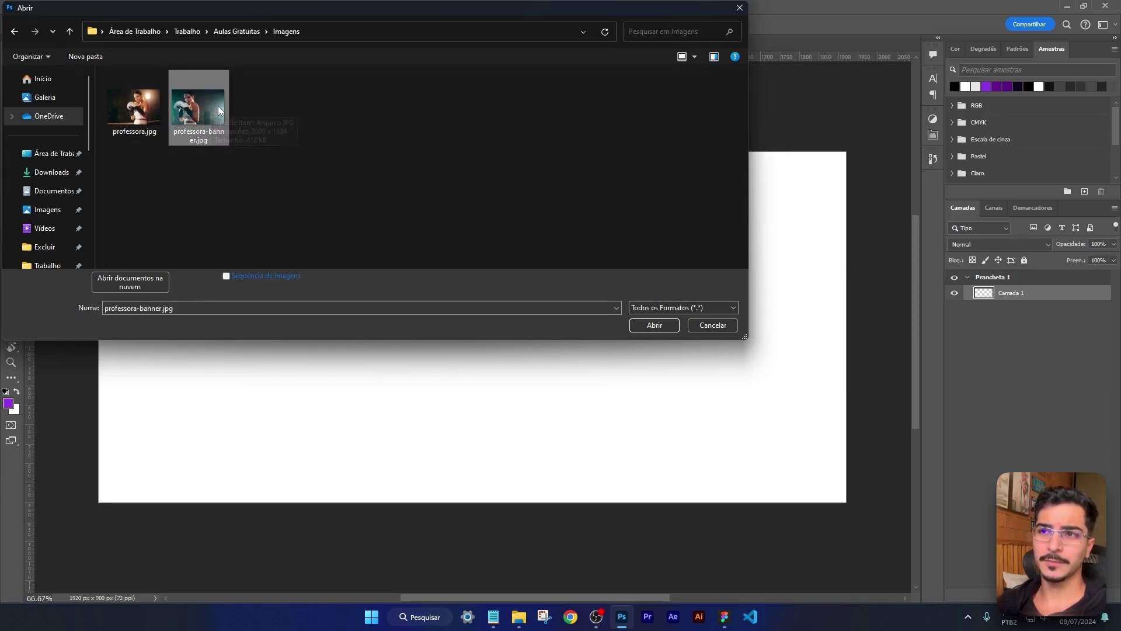
pyautogui.click(654, 326)
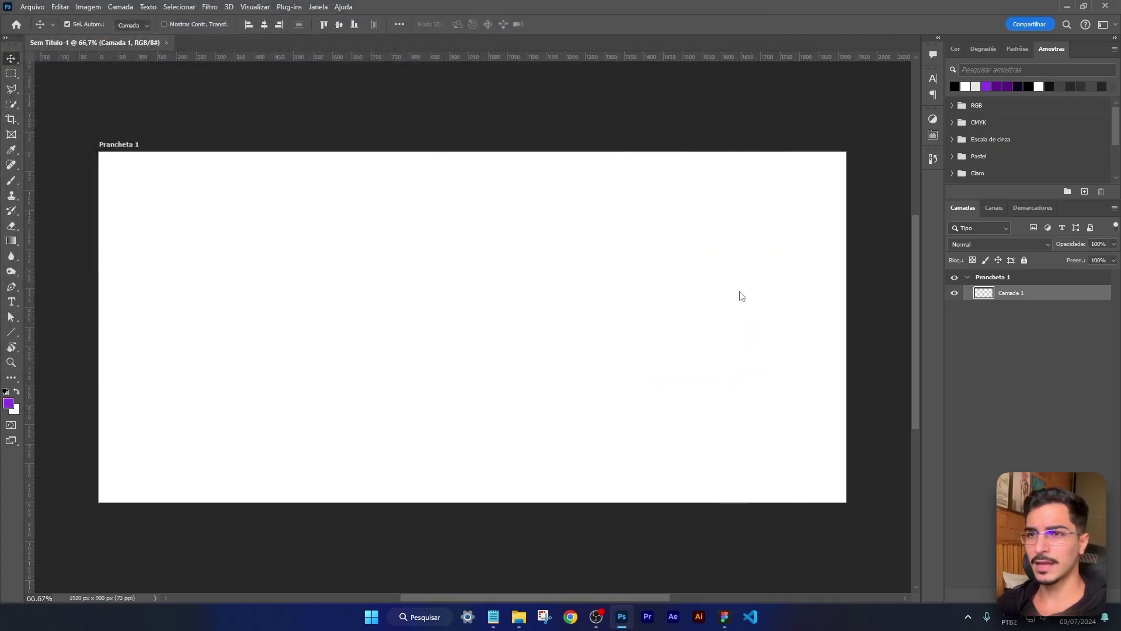
# Step: Compare the blank document with the boxer photo, ending on the photo's tab
pyautogui.hscroll(1, 550, 345)
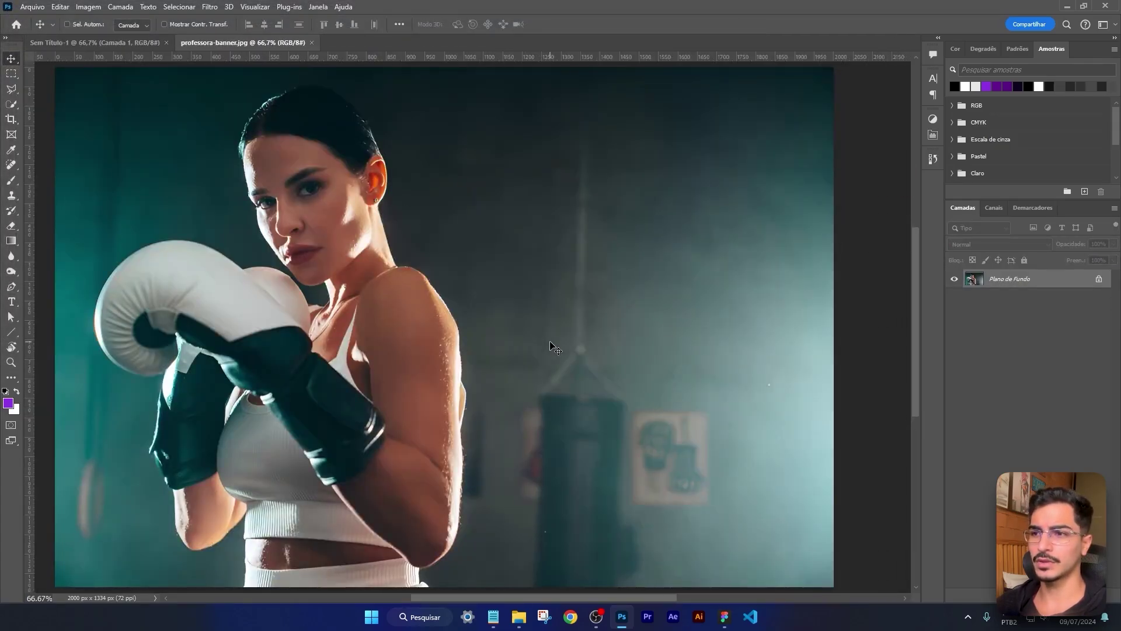
pyautogui.hscroll(-1, 550, 342)
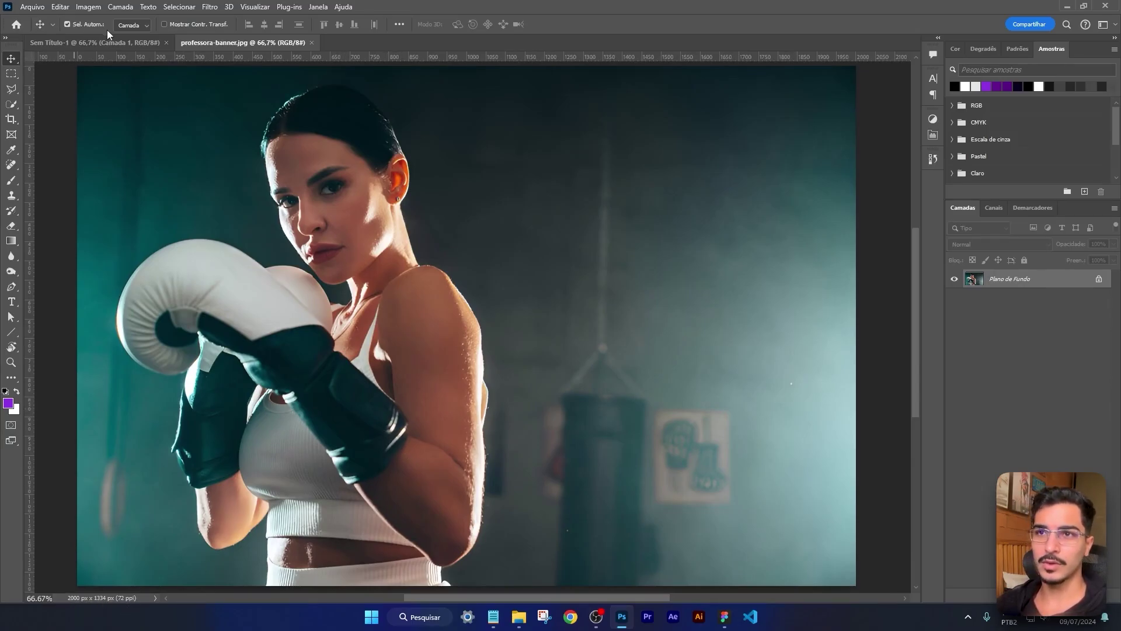
pyautogui.click(119, 47)
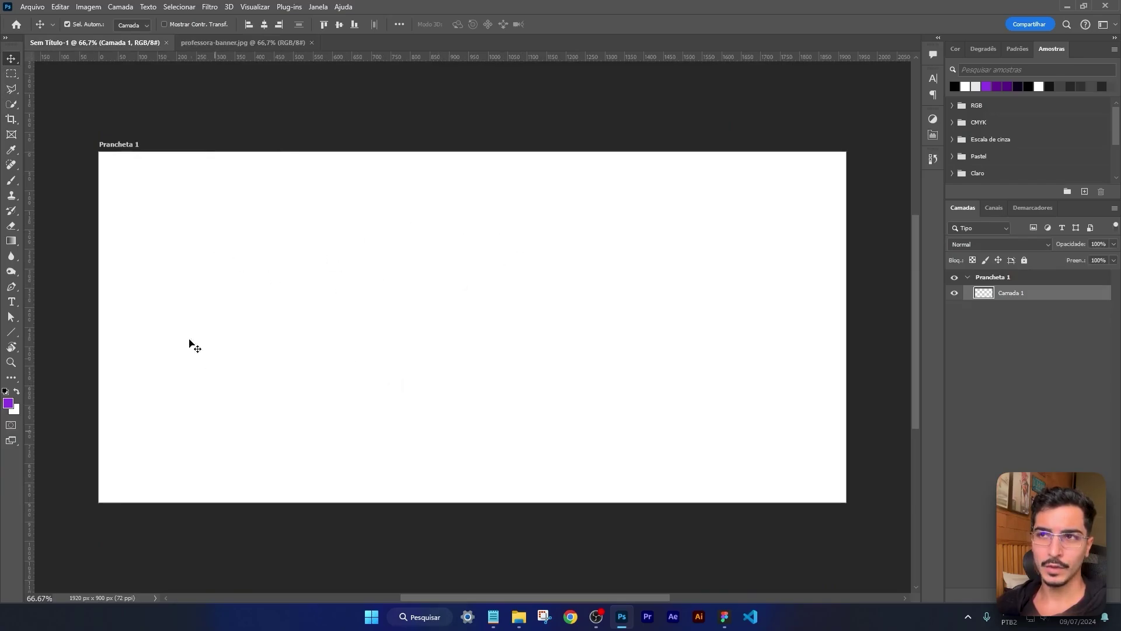
pyautogui.click(255, 47)
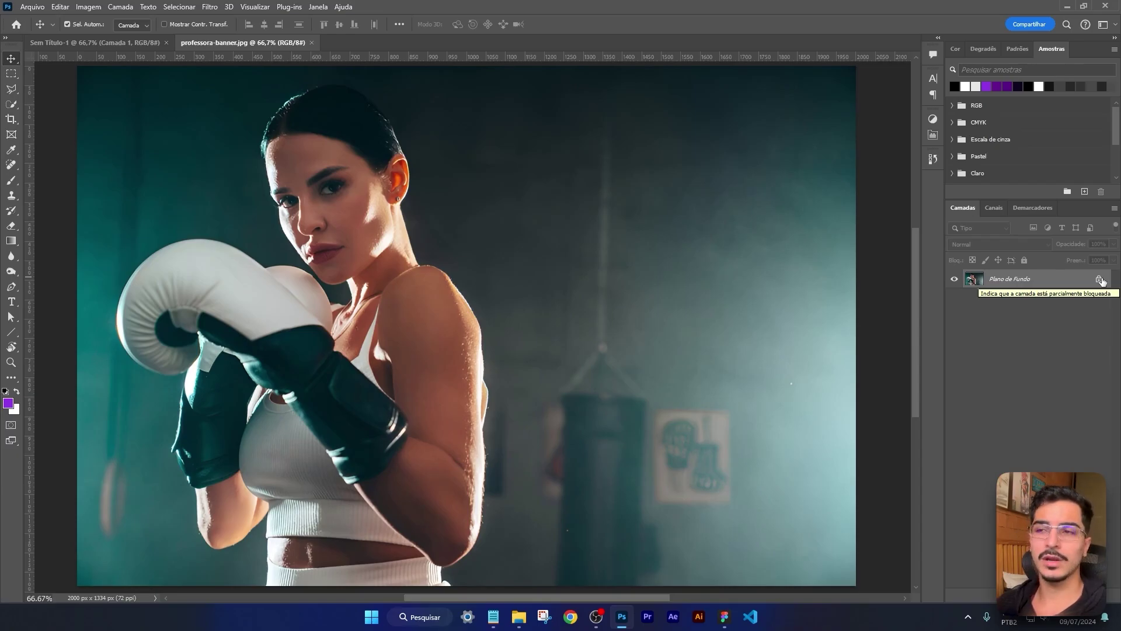
# Step: Unlock the photo layer, copy it into the Sem Título-1 artboard and move it right
pyautogui.click(1100, 280)
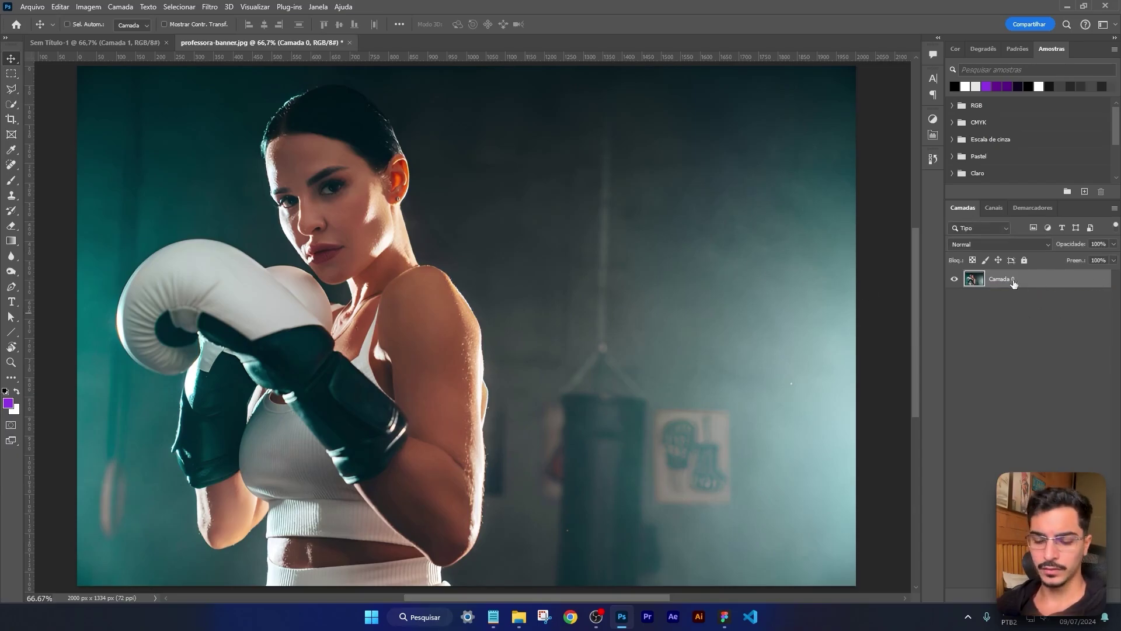
pyautogui.moveTo(1013, 281); pyautogui.dragTo(614, 294)
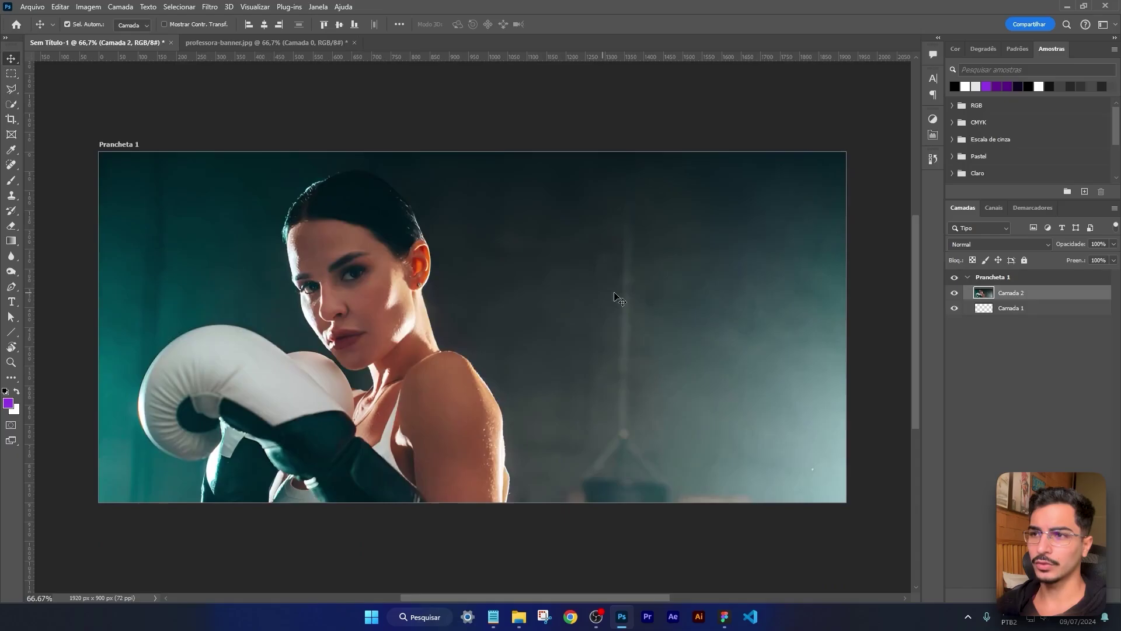
pyautogui.moveTo(417, 395); pyautogui.dragTo(564, 331)
# Step: Scale the boxer photo down to about 63% and settle it on the artboard's right side
pyautogui.hotkey('ctrl', 't')
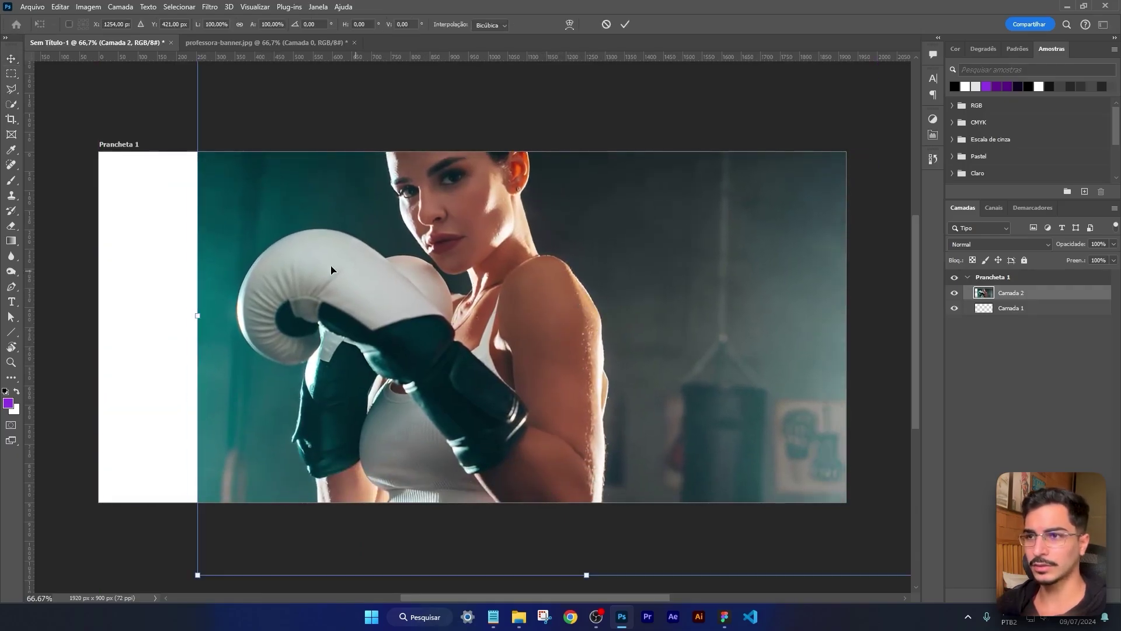
pyautogui.moveTo(195, 315); pyautogui.dragTo(420, 312)
pyautogui.moveTo(672, 252); pyautogui.dragTo(654, 286)
pyautogui.moveTo(406, 337); pyautogui.dragTo(443, 338)
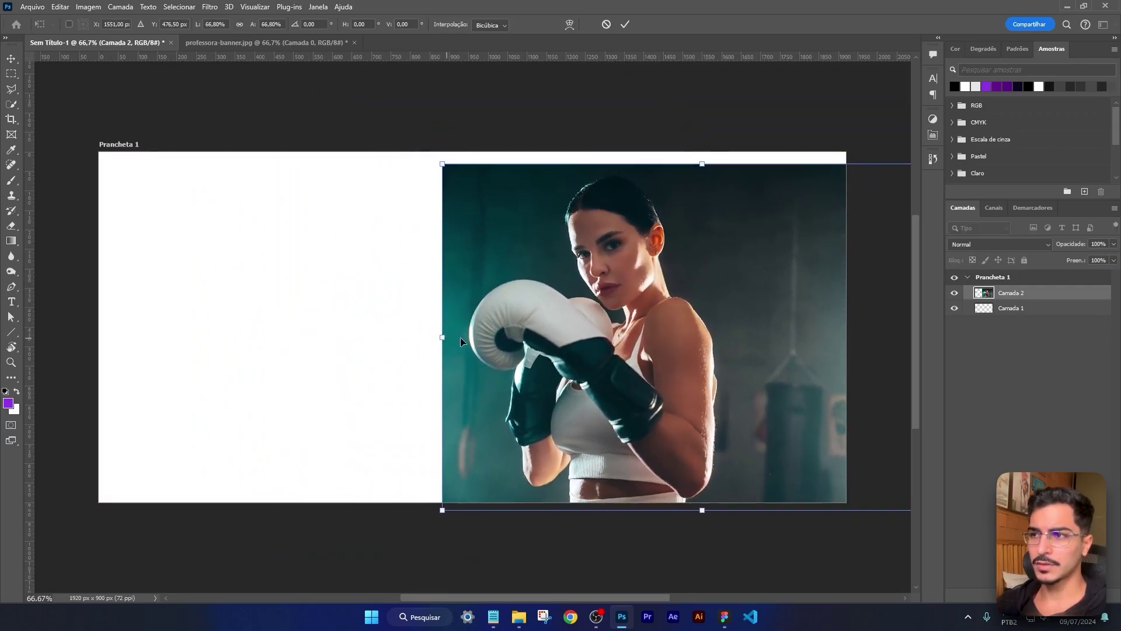
pyautogui.moveTo(605, 340); pyautogui.dragTo(583, 332)
pyautogui.moveTo(422, 328); pyautogui.dragTo(453, 328)
pyautogui.moveTo(644, 336); pyautogui.dragTo(621, 340)
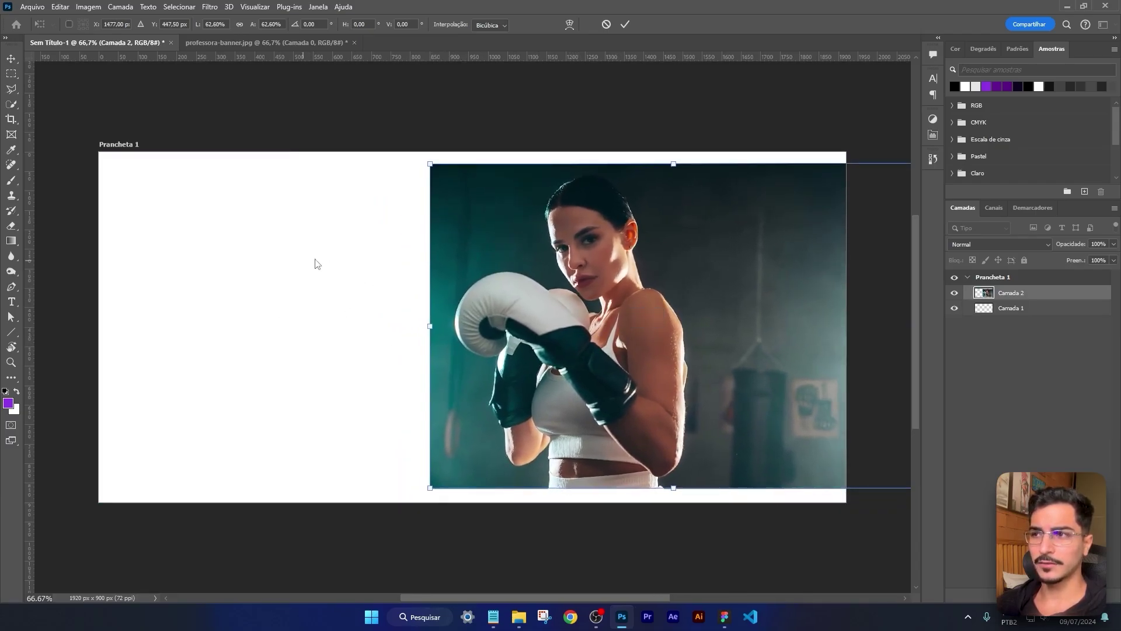
pyautogui.press('Return')
pyautogui.moveTo(604, 282); pyautogui.dragTo(609, 287)
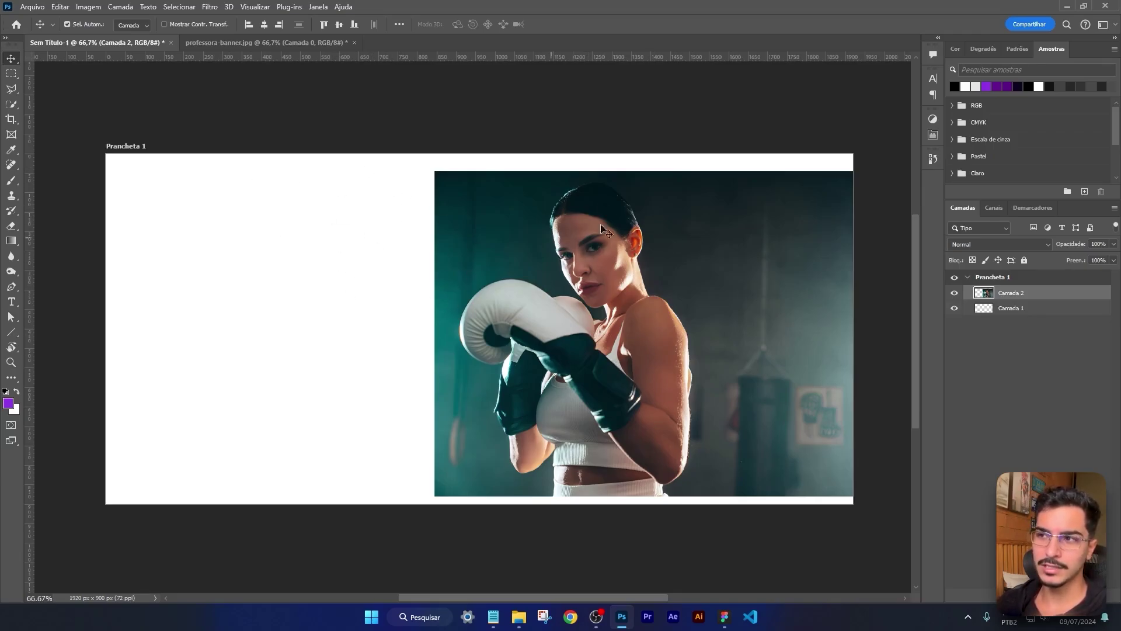
# Step: Marquee-select the empty left, top and bottom areas and generative-fill them without a prompt
pyautogui.click(11, 73)
pyautogui.moveTo(105, 153); pyautogui.dragTo(436, 511)
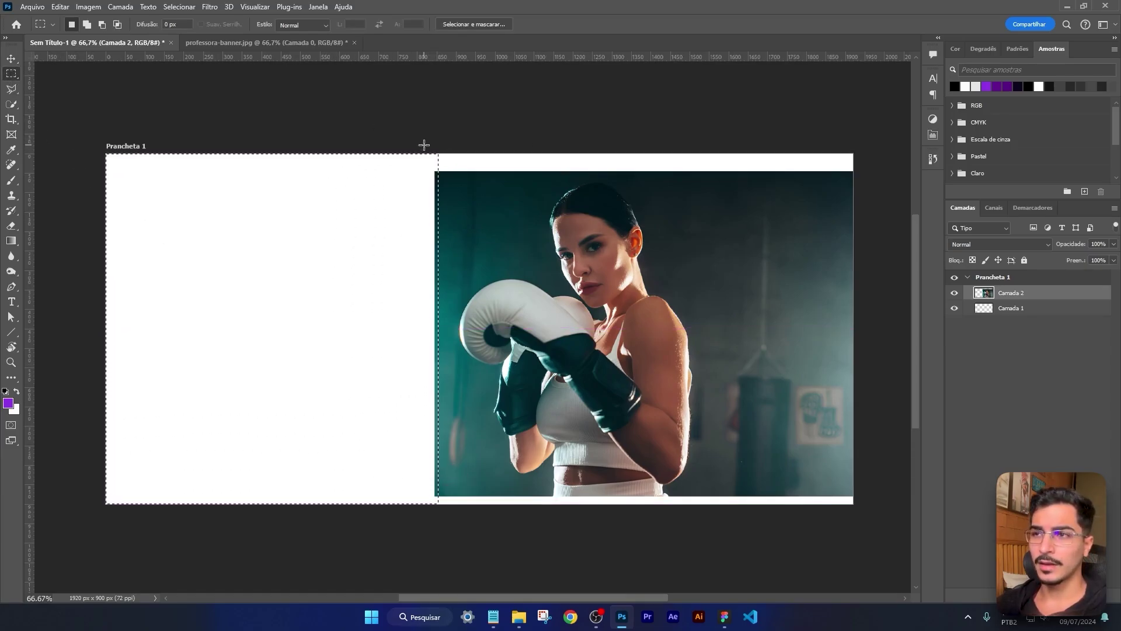
pyautogui.moveTo(424, 154); pyautogui.dragTo(853, 173)
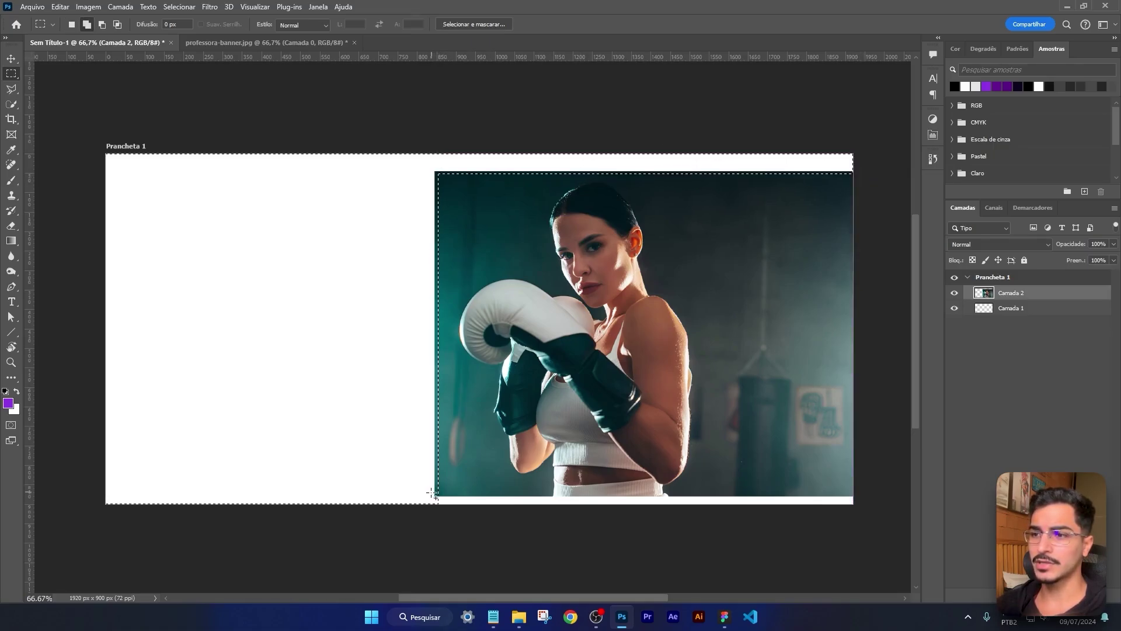
pyautogui.moveTo(432, 493); pyautogui.dragTo(876, 520)
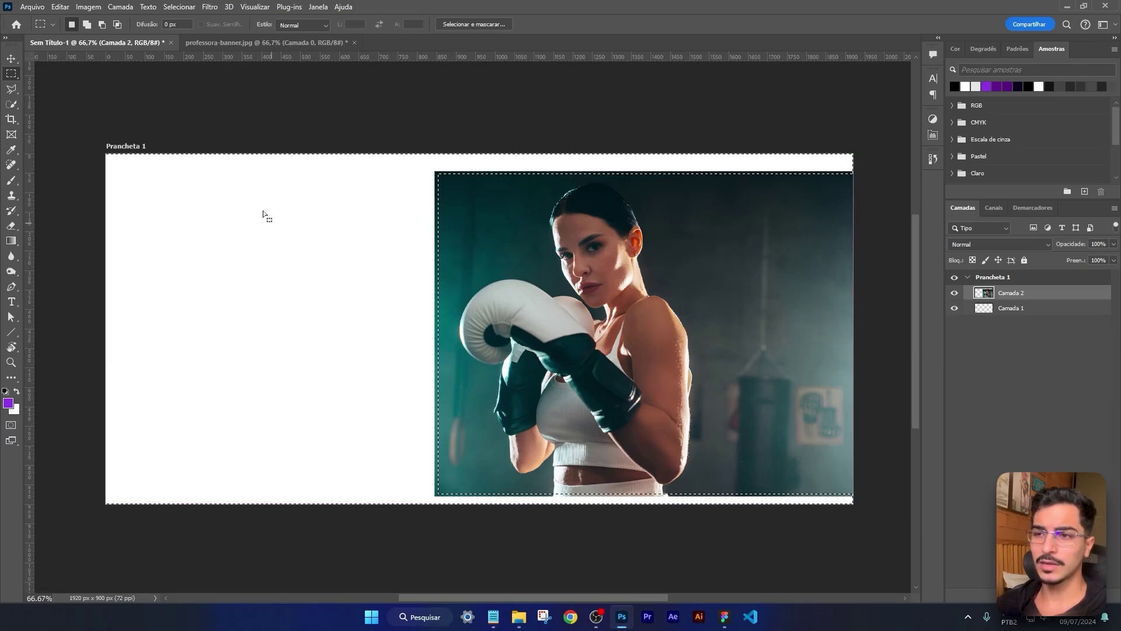
pyautogui.rightClick(295, 237)
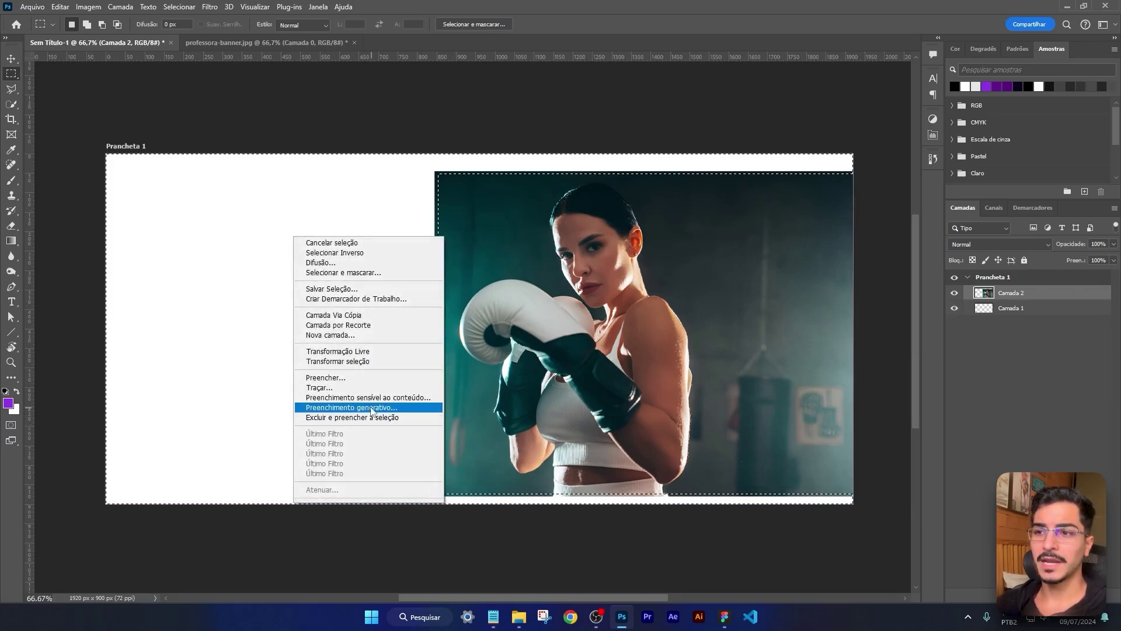
pyautogui.click(371, 410)
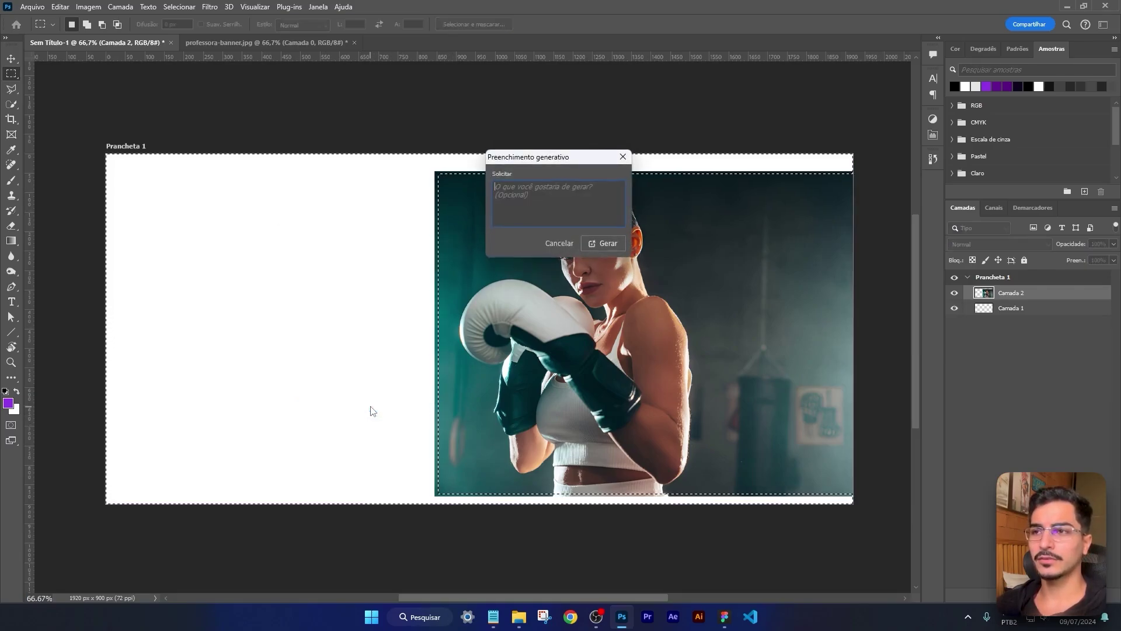
pyautogui.click(602, 247)
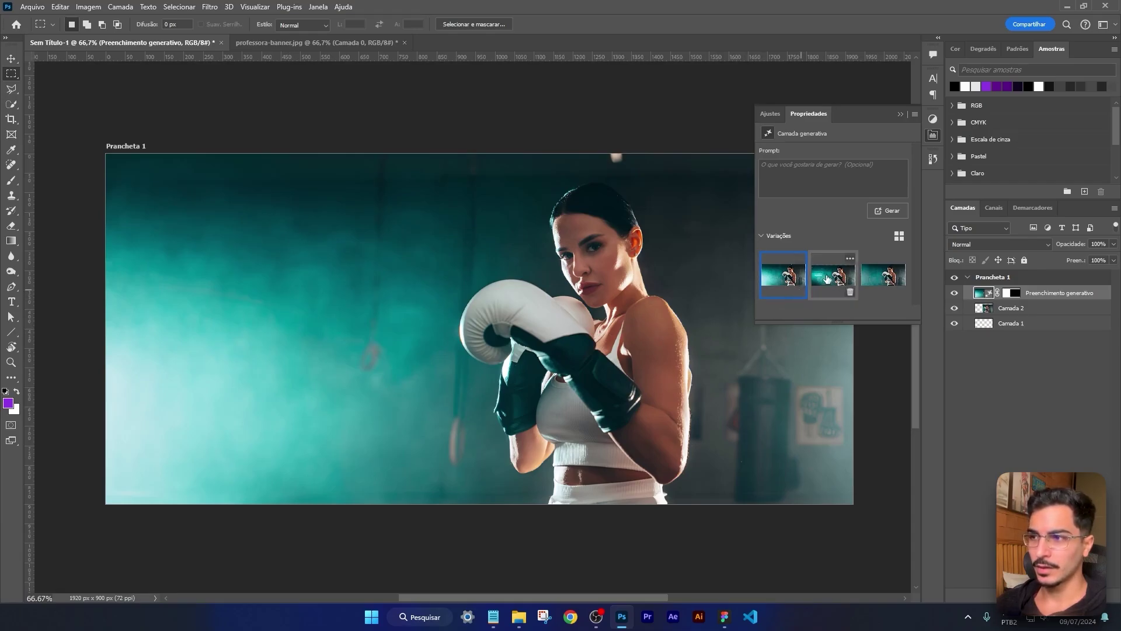
# Step: Compare the three generated background variations and keep the third one
pyautogui.click(827, 278)
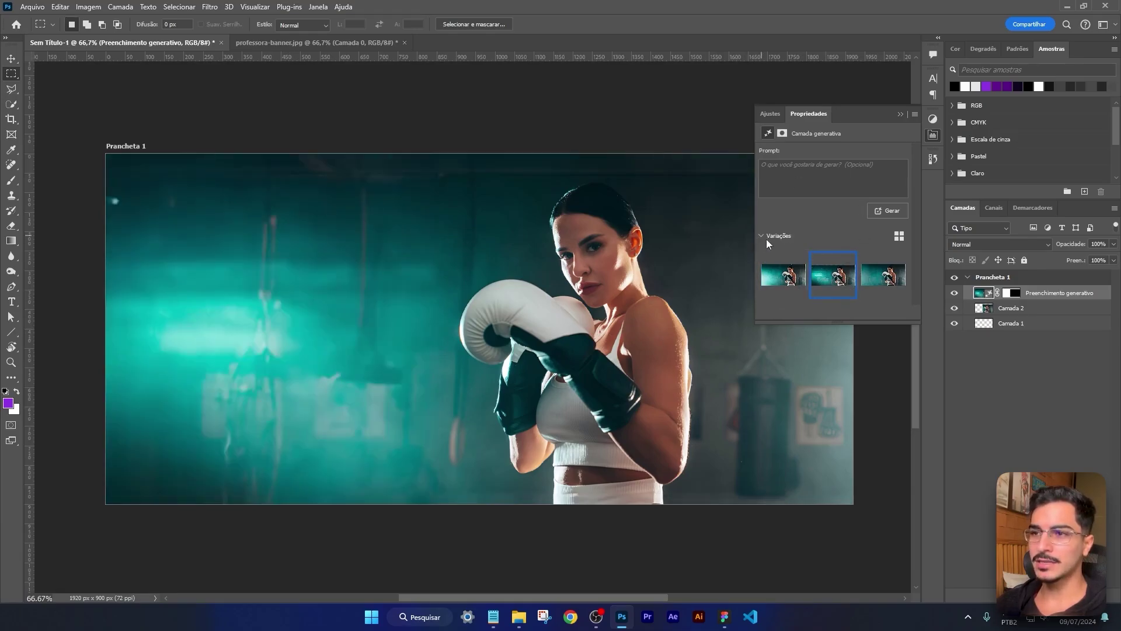
pyautogui.click(880, 283)
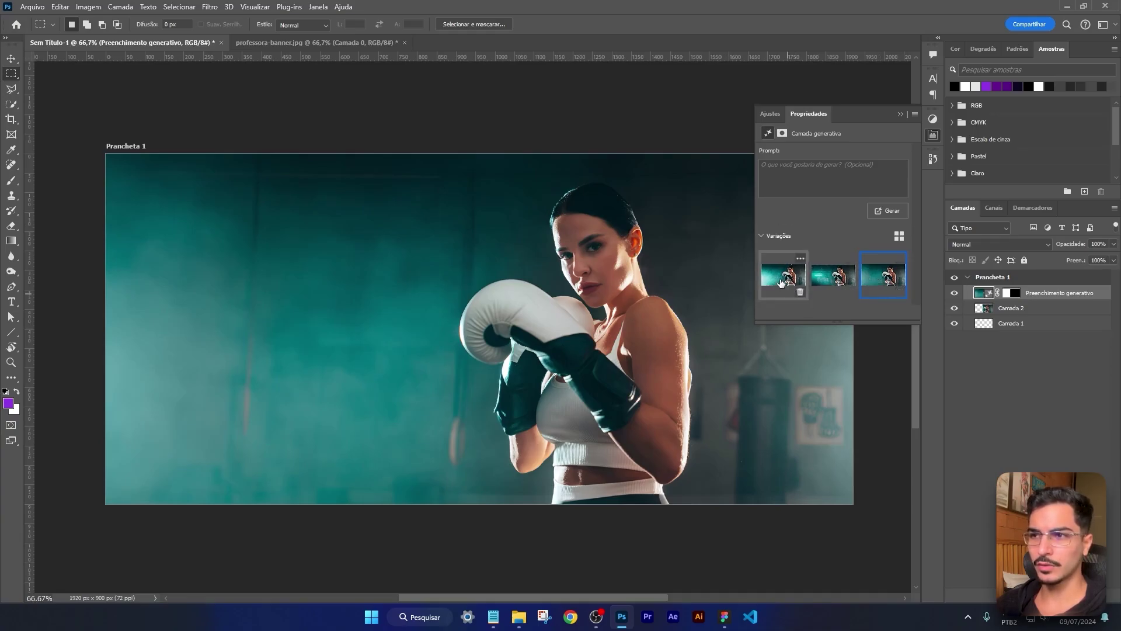
pyautogui.click(781, 283)
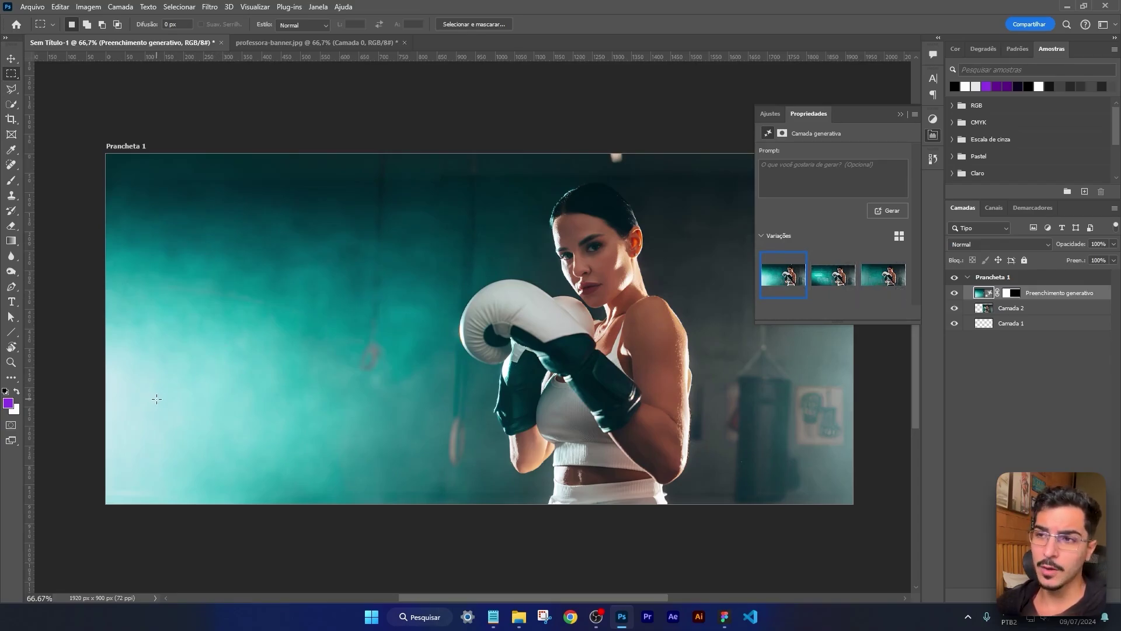
pyautogui.click(886, 282)
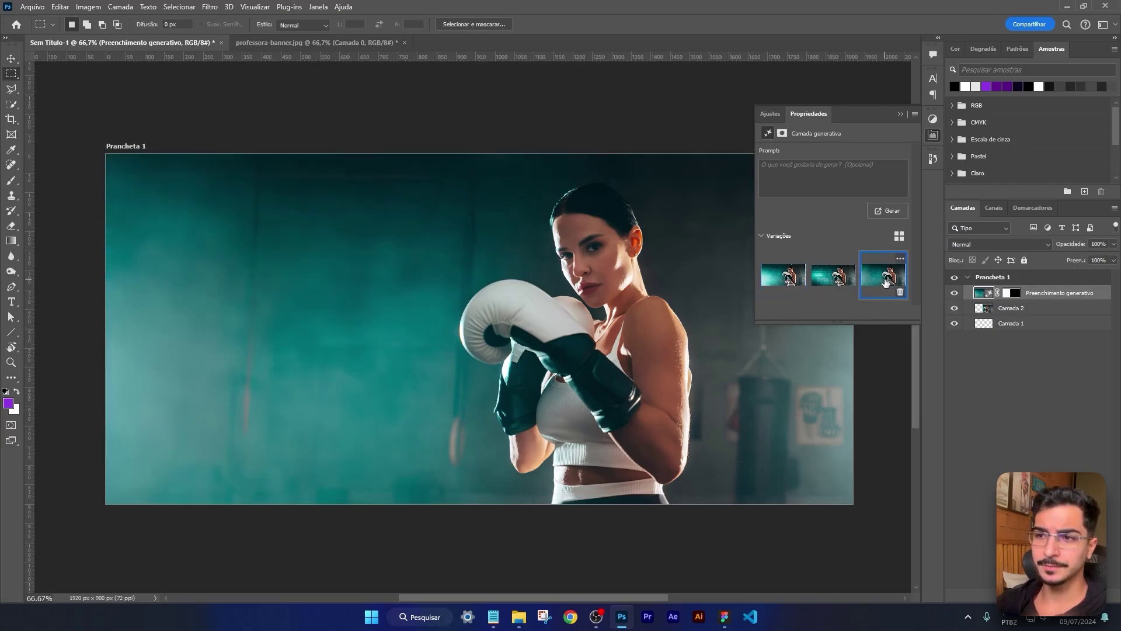
pyautogui.click(899, 116)
pyautogui.scroll(3, 646, 363)
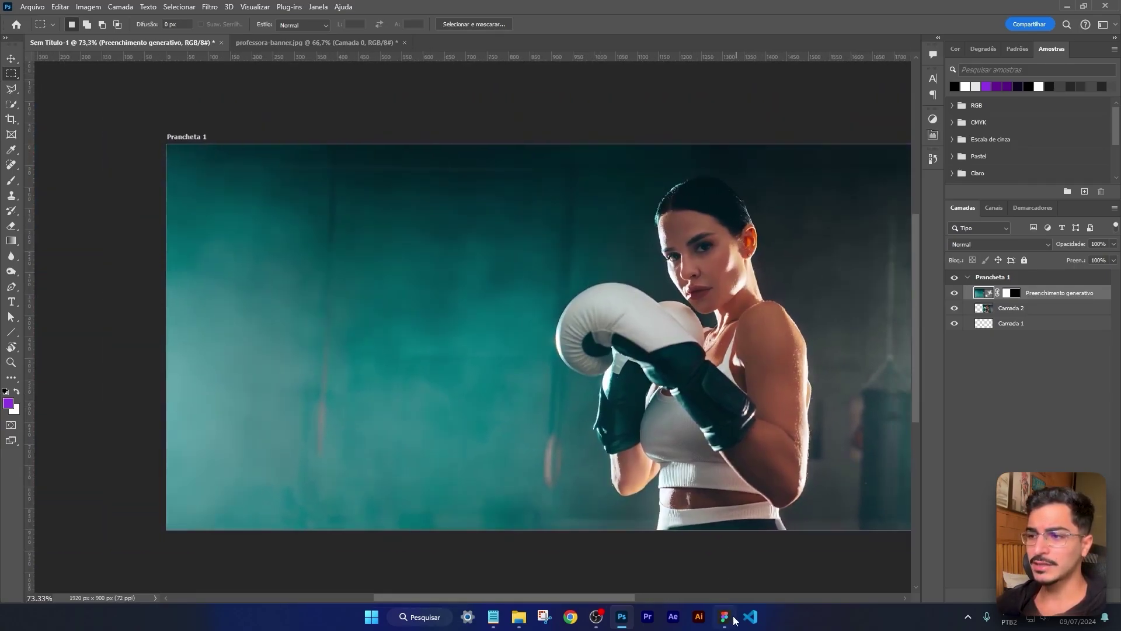
# Step: Check the Figma page, then merge the generated fill with the boxer photo using Ctrl+E
pyautogui.click(729, 618)
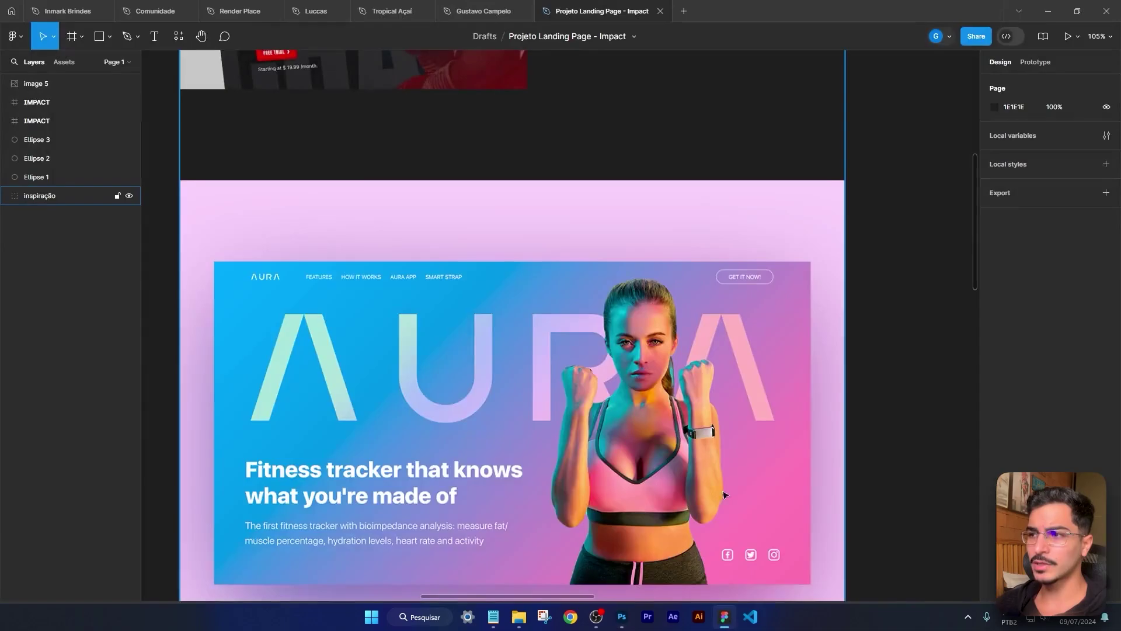
pyautogui.hotkey('alt', 'Tab')
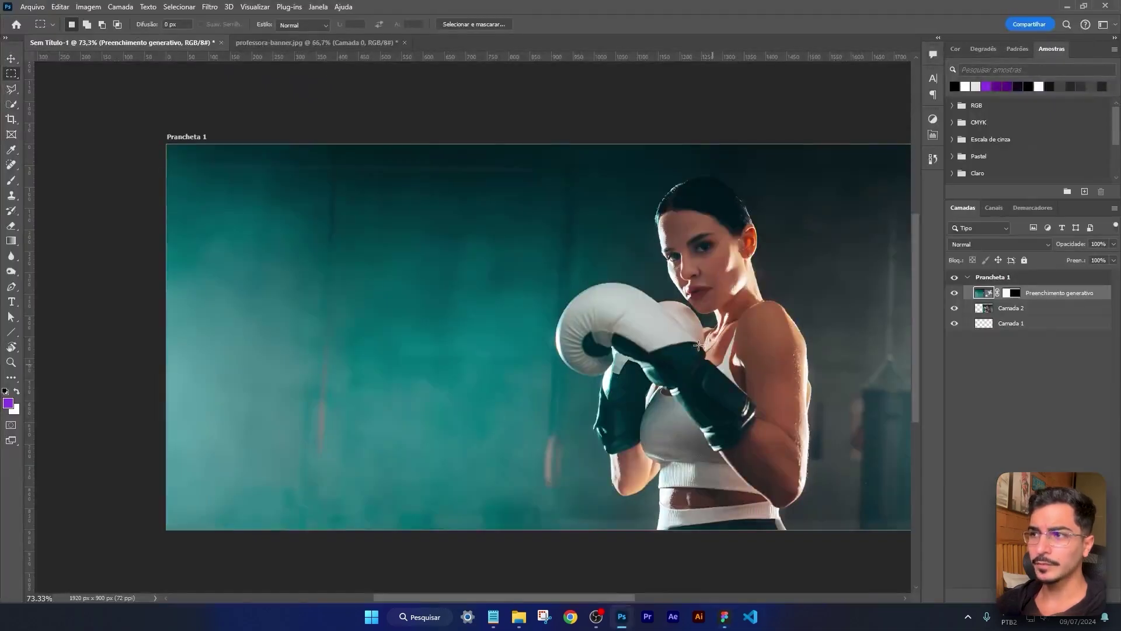
pyautogui.moveTo(714, 330); pyautogui.dragTo(674, 332)
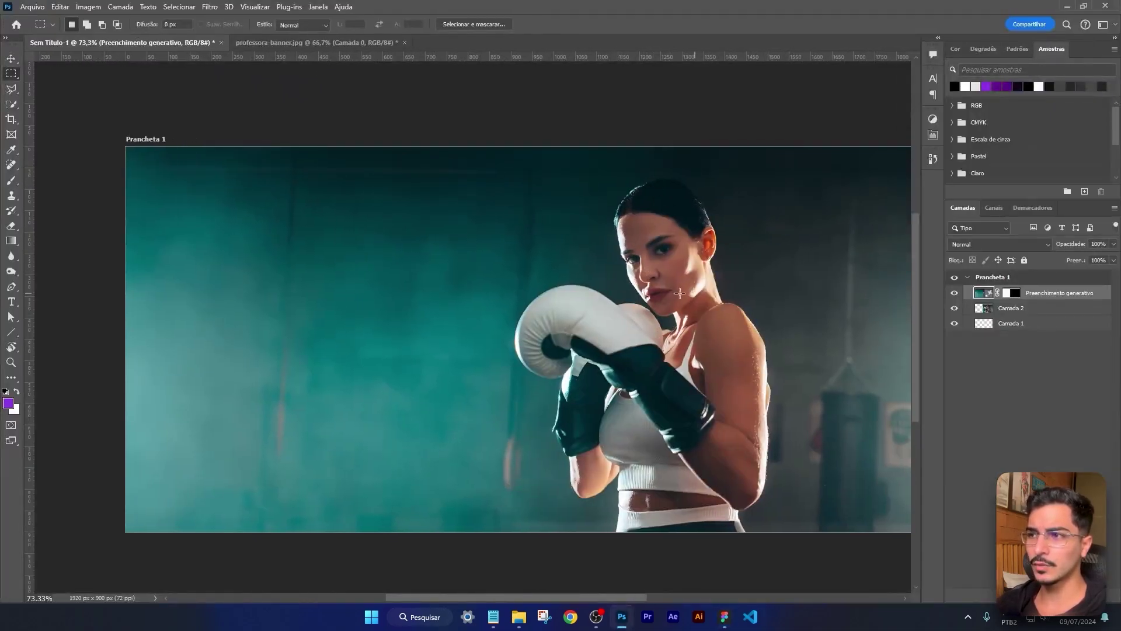
pyautogui.scroll(2, 680, 293)
pyautogui.press('v')
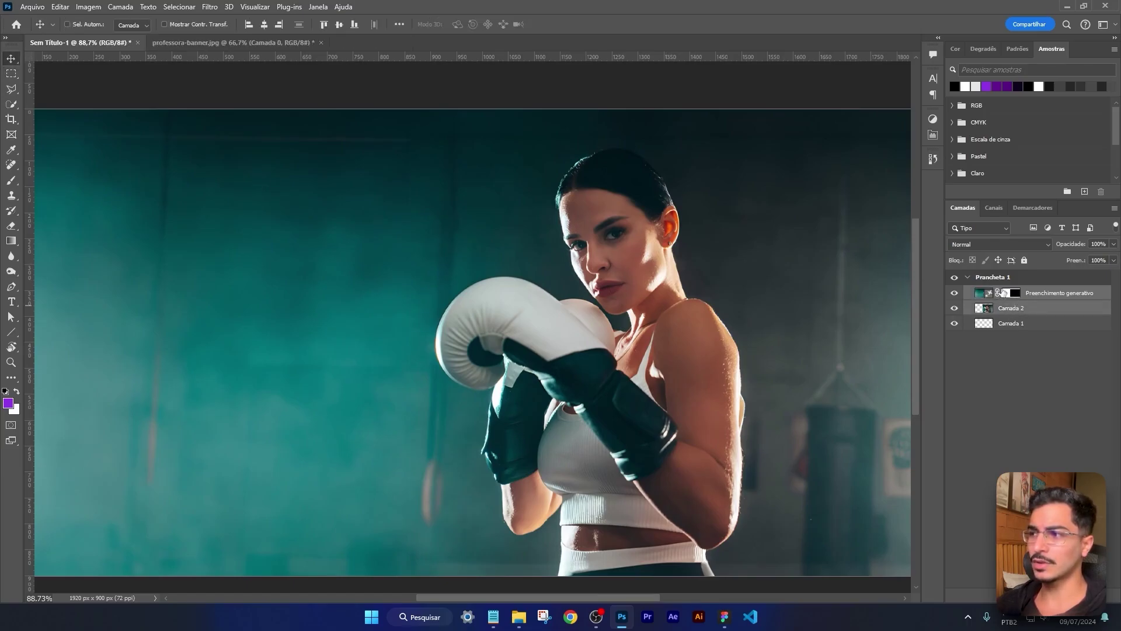
pyautogui.hotkey('ctrl', 'e')
pyautogui.scroll(-3, 946, 315)
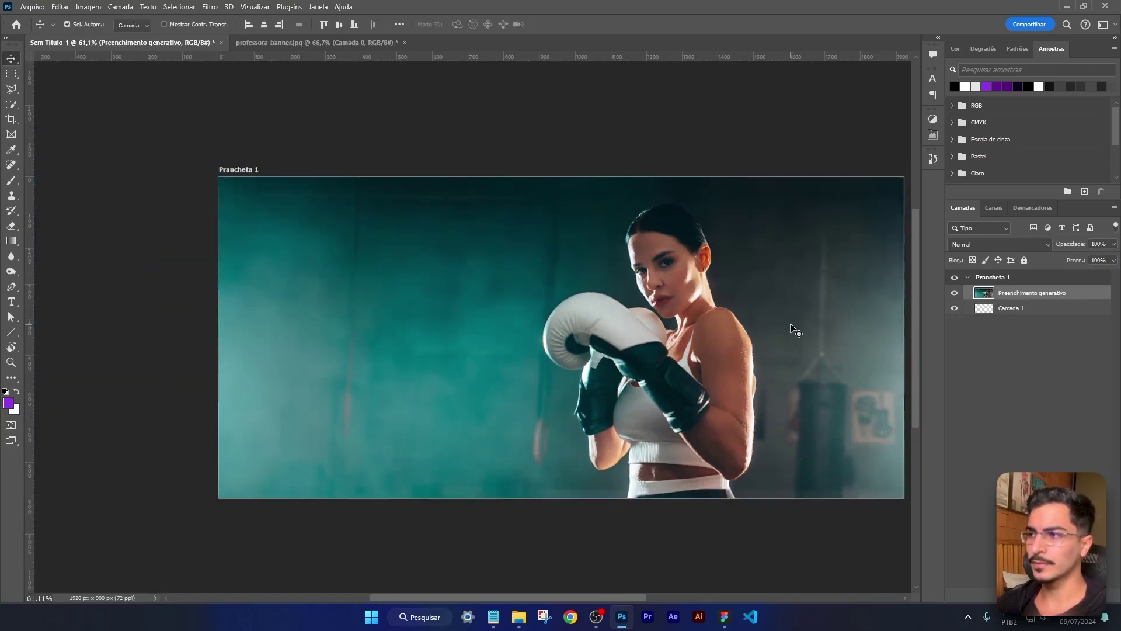
# Step: Select the boxer with Selecionar > Assunto and zoom in to check the selection edges
pyautogui.click(953, 293)
pyautogui.click(954, 293)
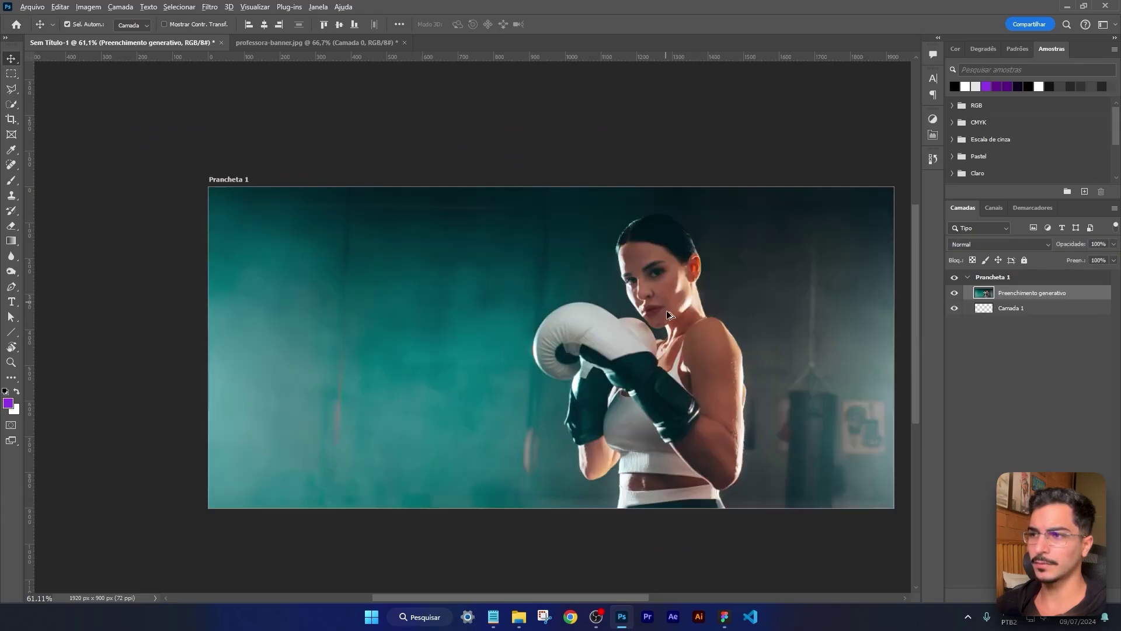
pyautogui.scroll(3, 726, 316)
pyautogui.click(178, 8)
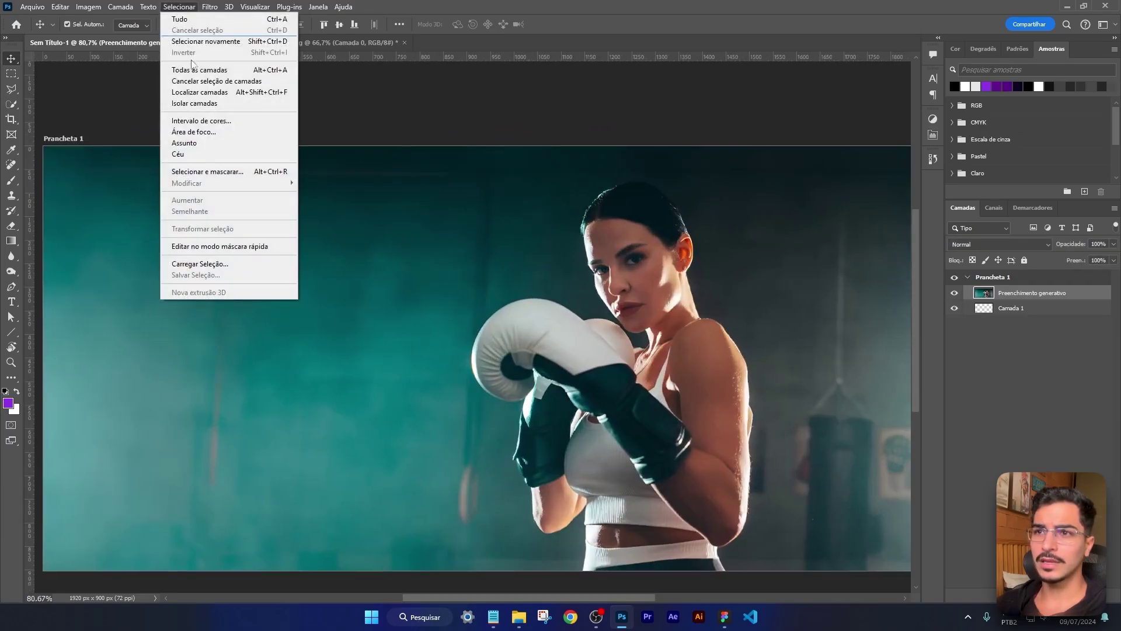
pyautogui.click(194, 144)
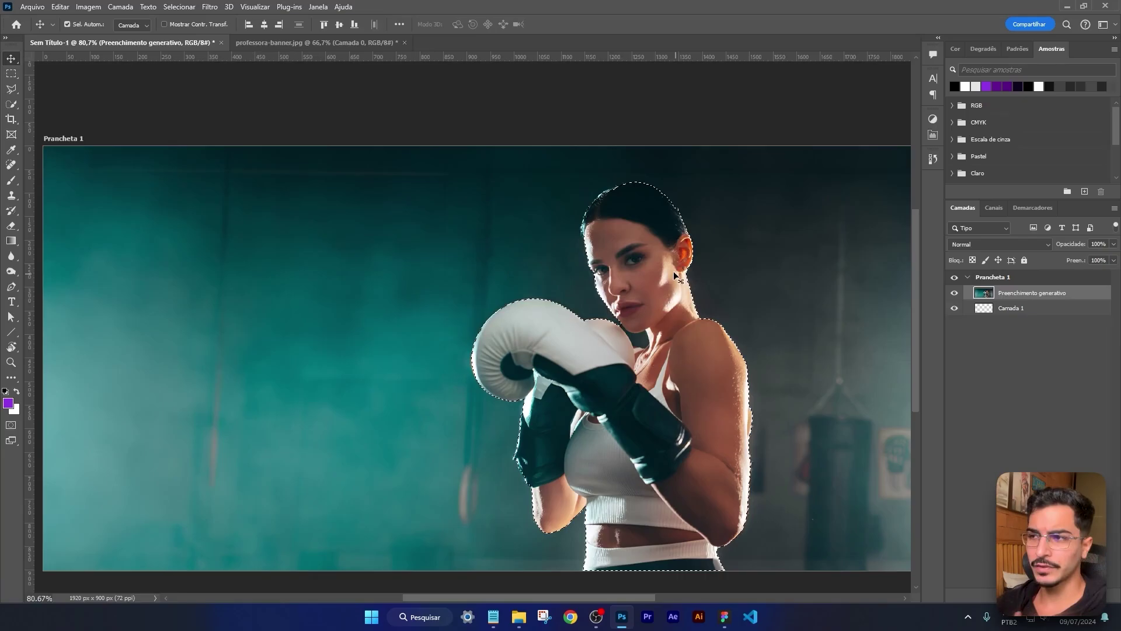
pyautogui.scroll(5, 741, 409)
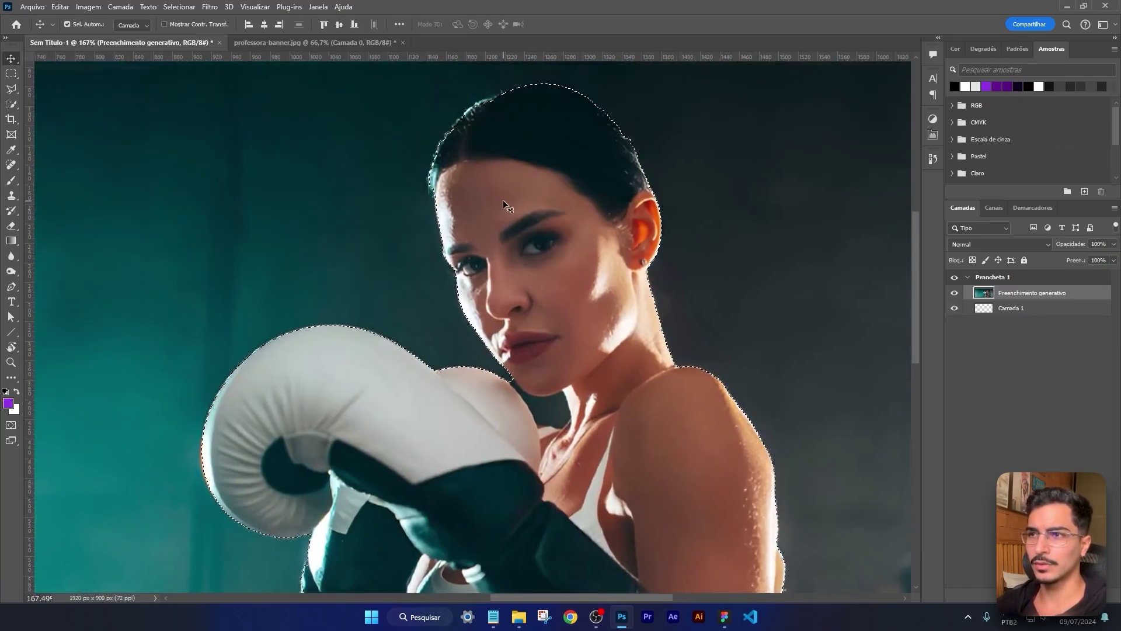
pyautogui.scroll(-10, 630, 351)
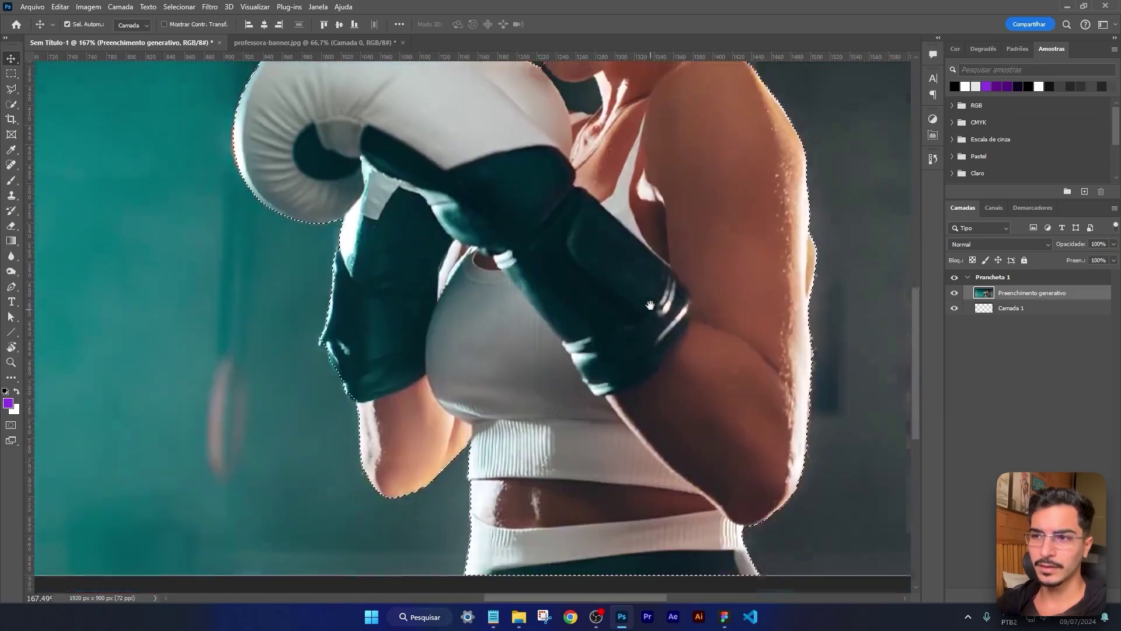
pyautogui.scroll(8, 654, 365)
pyautogui.scroll(5, 563, 282)
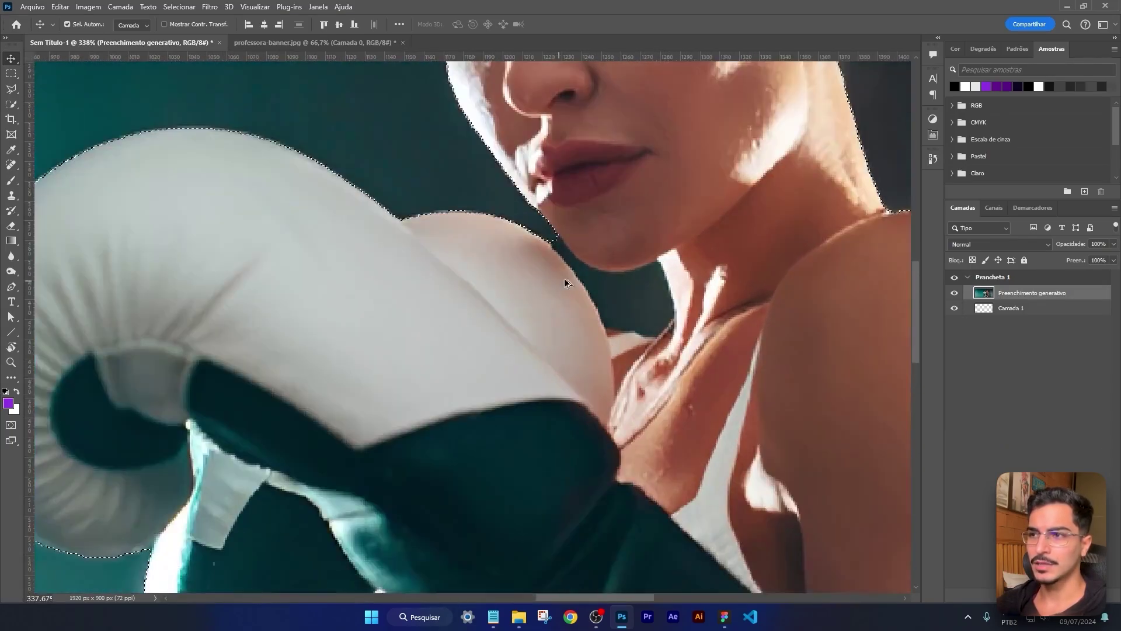
pyautogui.scroll(3, 616, 268)
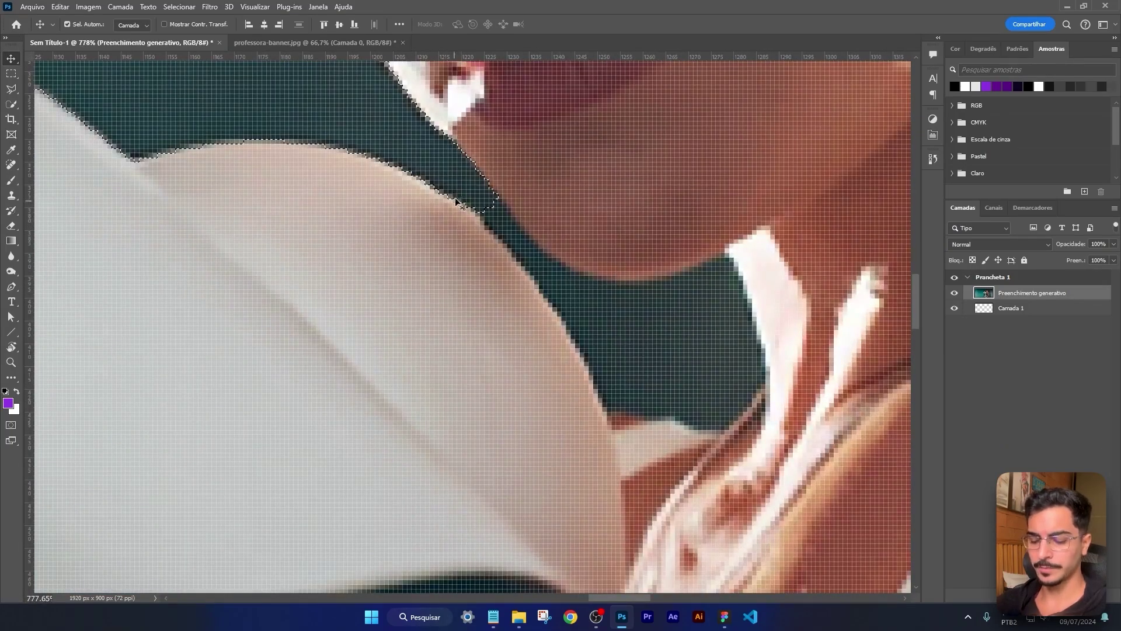
pyautogui.press('l')
pyautogui.scroll(5, 508, 218)
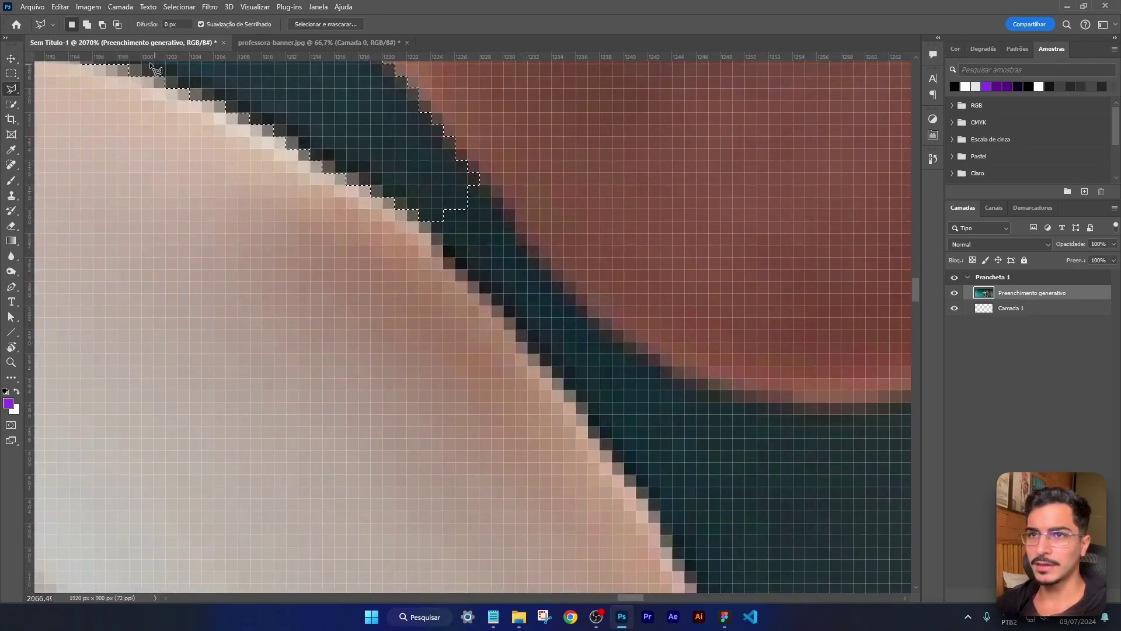
# Step: With the freehand Lasso, trim background beside the glove, chin and white top from the selection
pyautogui.rightClick(11, 89)
pyautogui.click(53, 88)
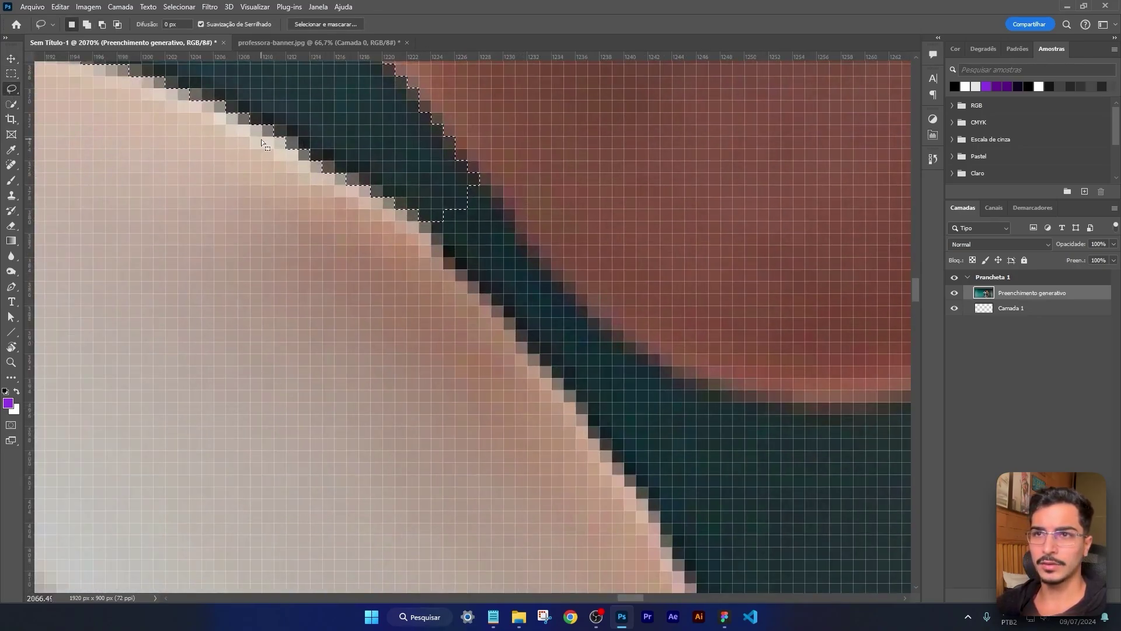
pyautogui.press('alt')
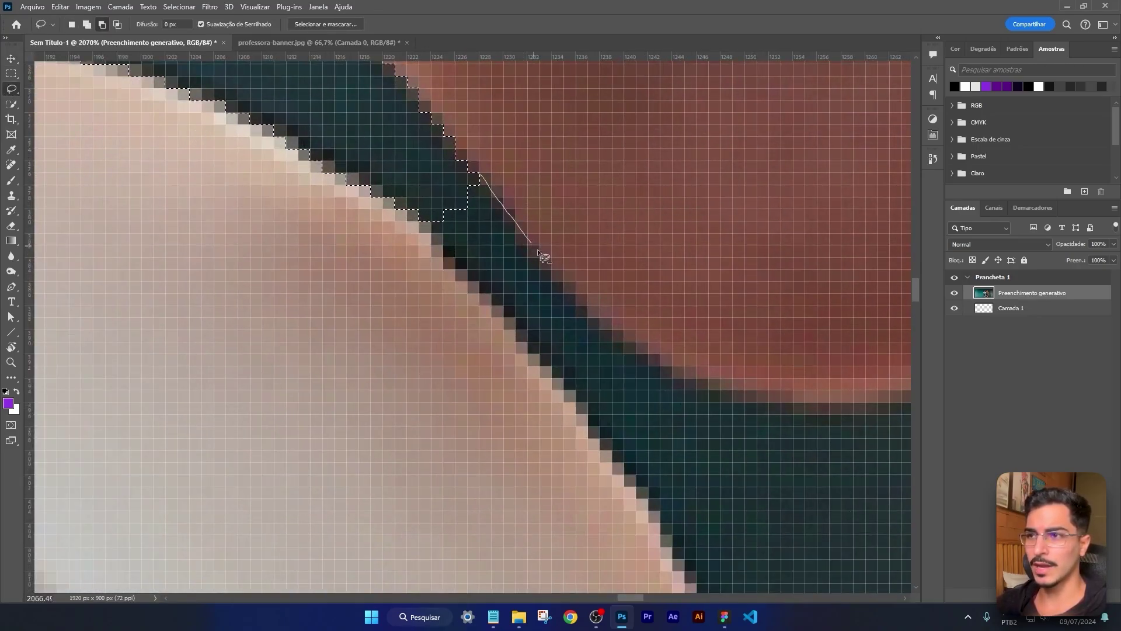
pyautogui.moveTo(723, 393)
pyautogui.mouseDown()
pyautogui.moveTo(738, 516)
pyautogui.moveTo(694, 523)
pyautogui.moveTo(661, 510)
pyautogui.mouseUp()
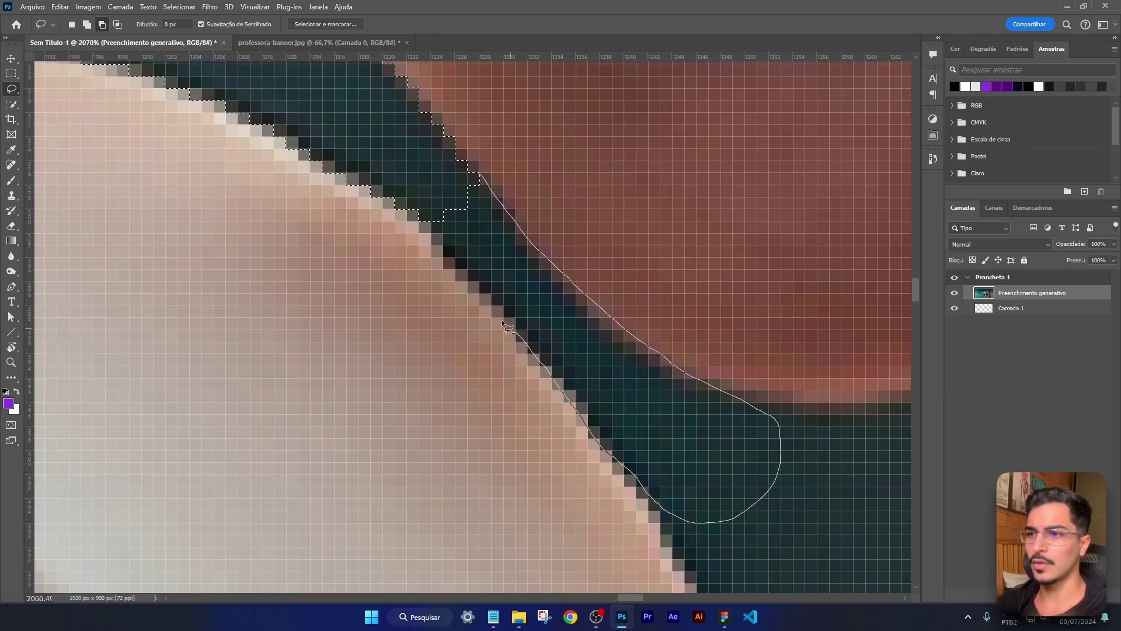
pyautogui.moveTo(438, 255); pyautogui.dragTo(439, 256)
pyautogui.scroll(-3, 513, 325)
pyautogui.hscroll(5, 466, 321)
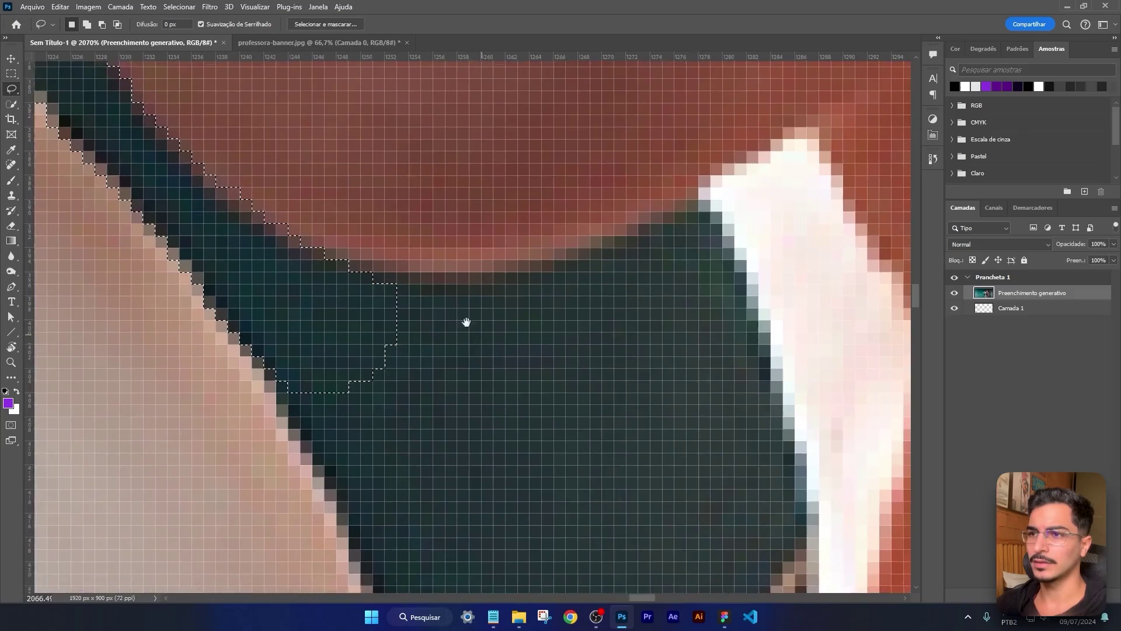
pyautogui.moveTo(371, 273)
pyautogui.mouseDown()
pyautogui.moveTo(467, 279)
pyautogui.moveTo(549, 256)
pyautogui.mouseUp()
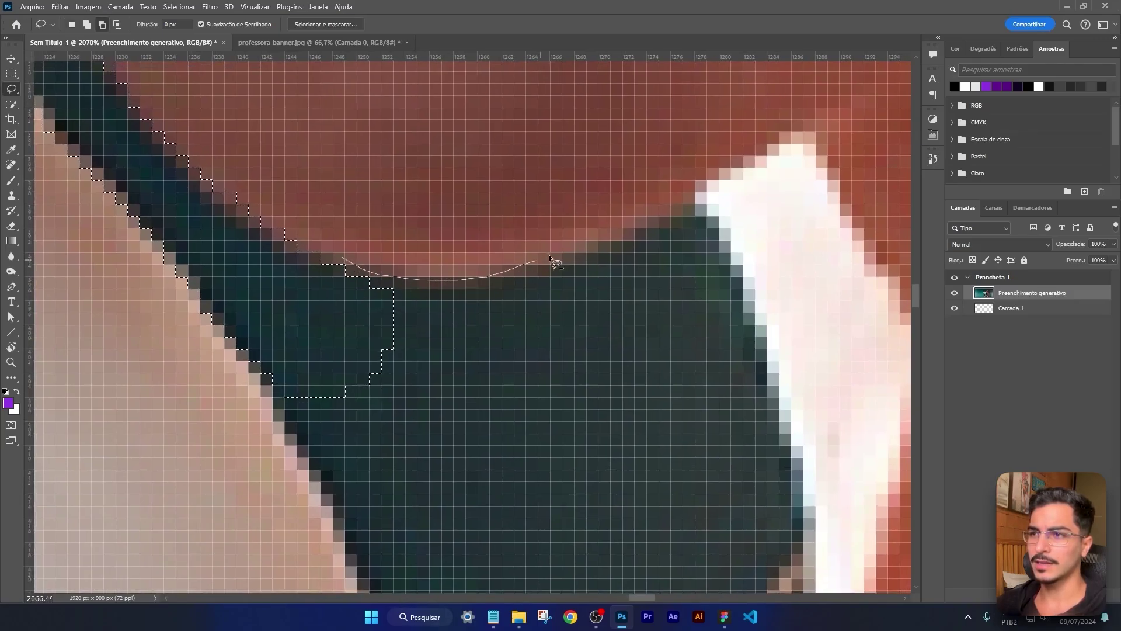
pyautogui.moveTo(753, 349); pyautogui.dragTo(807, 502)
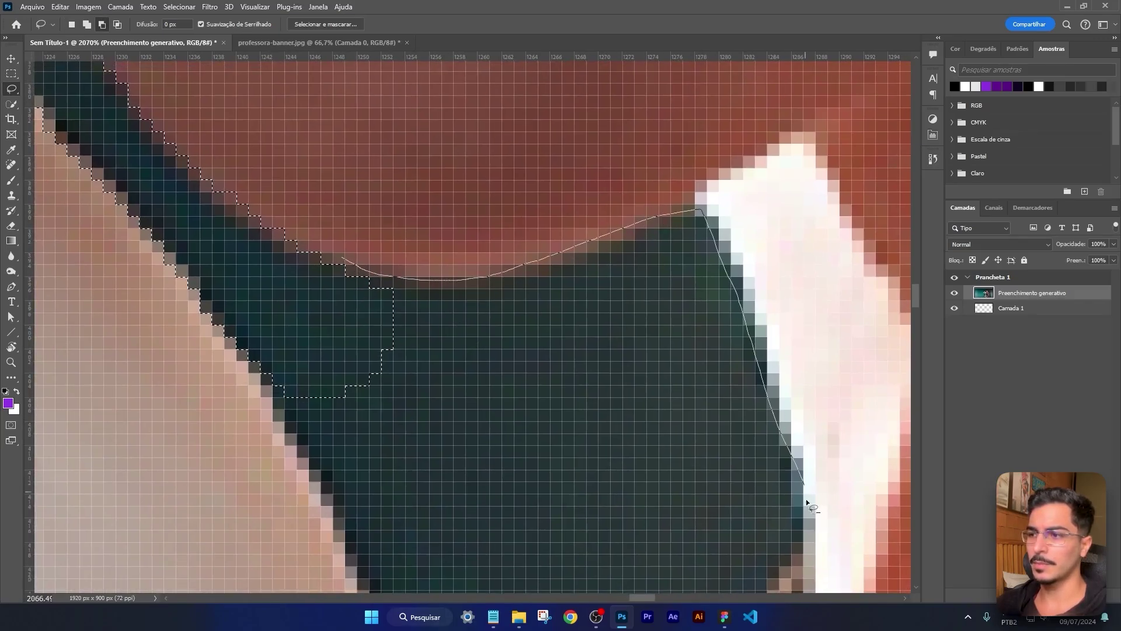
pyautogui.moveTo(776, 576)
pyautogui.mouseDown()
pyautogui.moveTo(682, 591)
pyautogui.moveTo(347, 356)
pyautogui.moveTo(339, 292)
pyautogui.mouseUp()
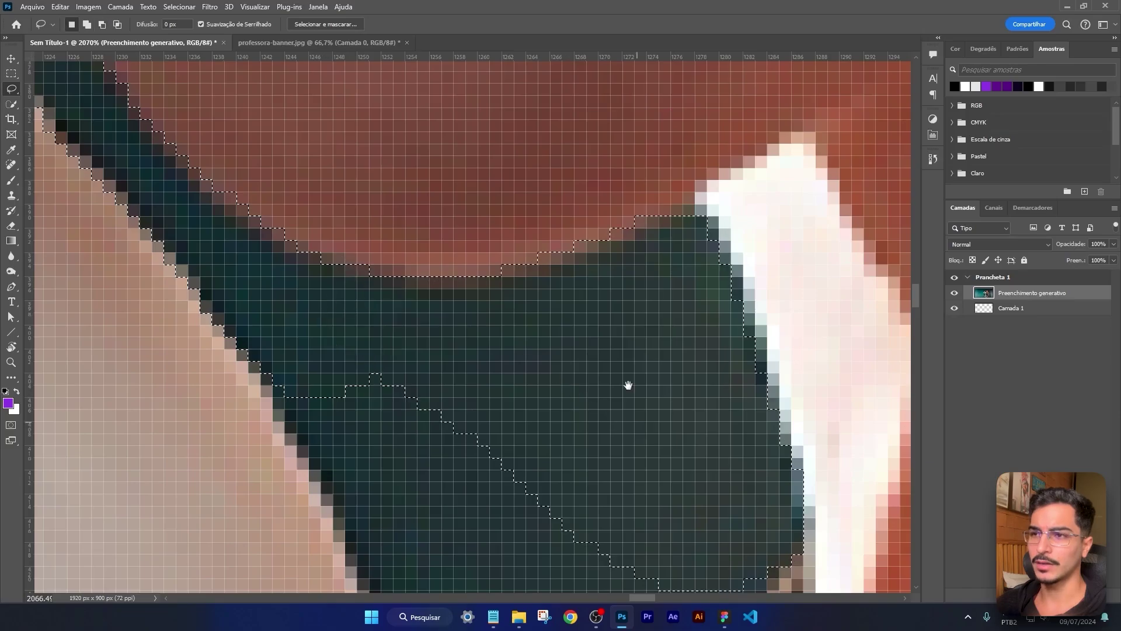
pyautogui.scroll(-3, 745, 399)
pyautogui.hscroll(2, 744, 399)
# Step: Trace around the dark glove and trim the selection's right and bottom edges
pyautogui.moveTo(742, 363); pyautogui.dragTo(716, 413)
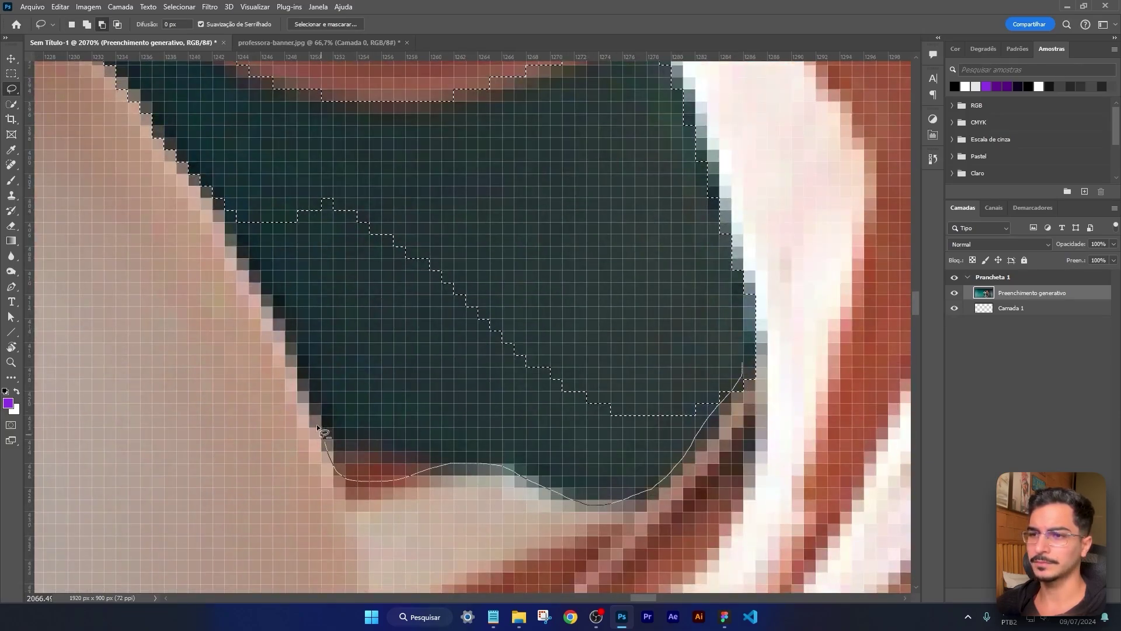
pyautogui.moveTo(319, 428); pyautogui.dragTo(277, 334)
pyautogui.moveTo(237, 250)
pyautogui.mouseDown()
pyautogui.moveTo(403, 175)
pyautogui.moveTo(695, 348)
pyautogui.mouseUp()
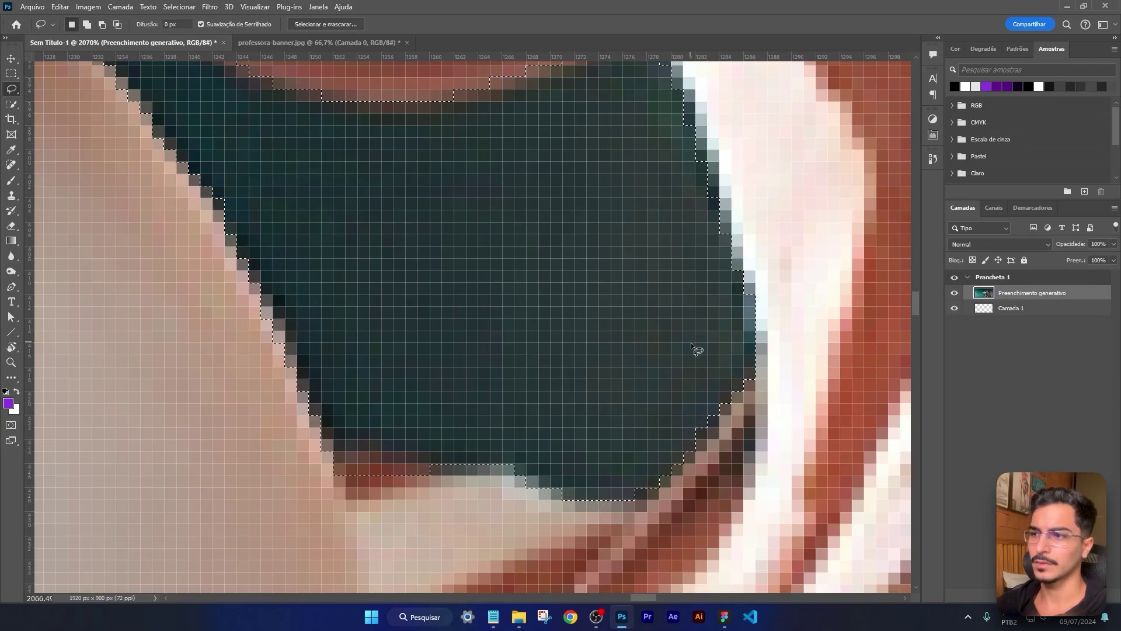
pyautogui.scroll(-2, 698, 334)
pyautogui.press('alt')
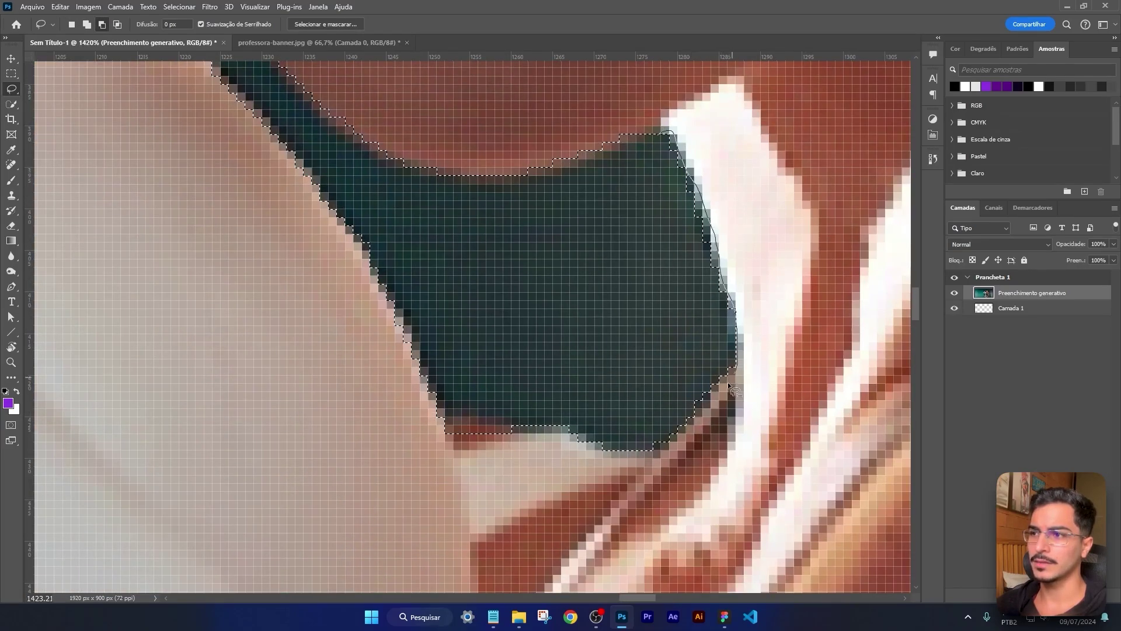
pyautogui.moveTo(554, 432); pyautogui.dragTo(556, 433)
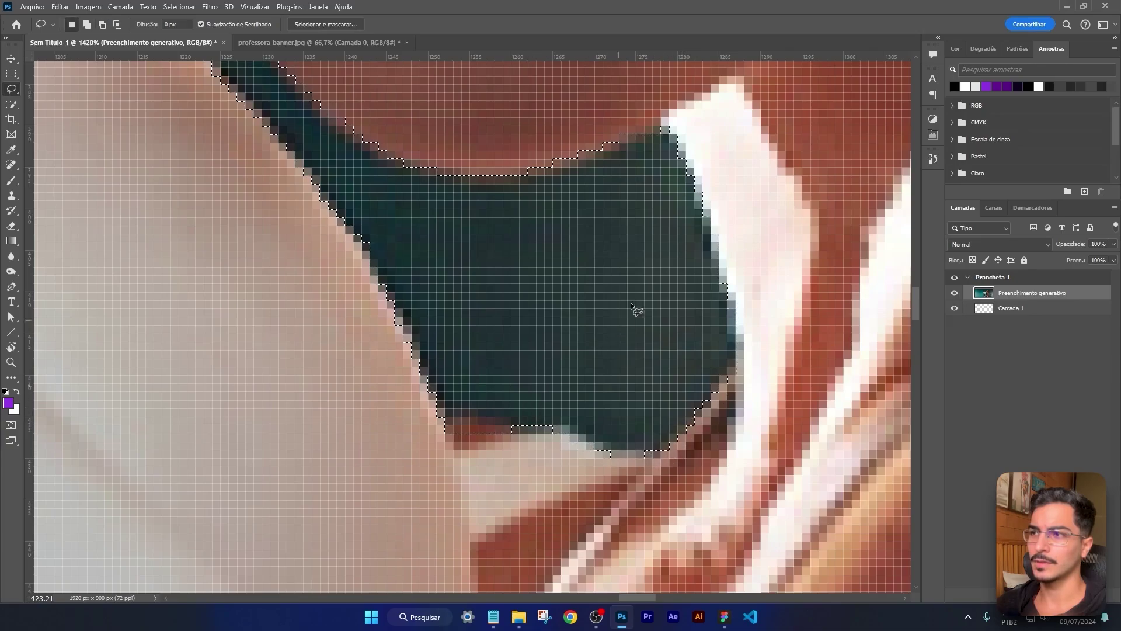
pyautogui.moveTo(534, 391)
pyautogui.mouseDown()
pyautogui.moveTo(501, 431)
pyautogui.moveTo(547, 447)
pyautogui.mouseUp()
pyautogui.moveTo(534, 393); pyautogui.dragTo(535, 395)
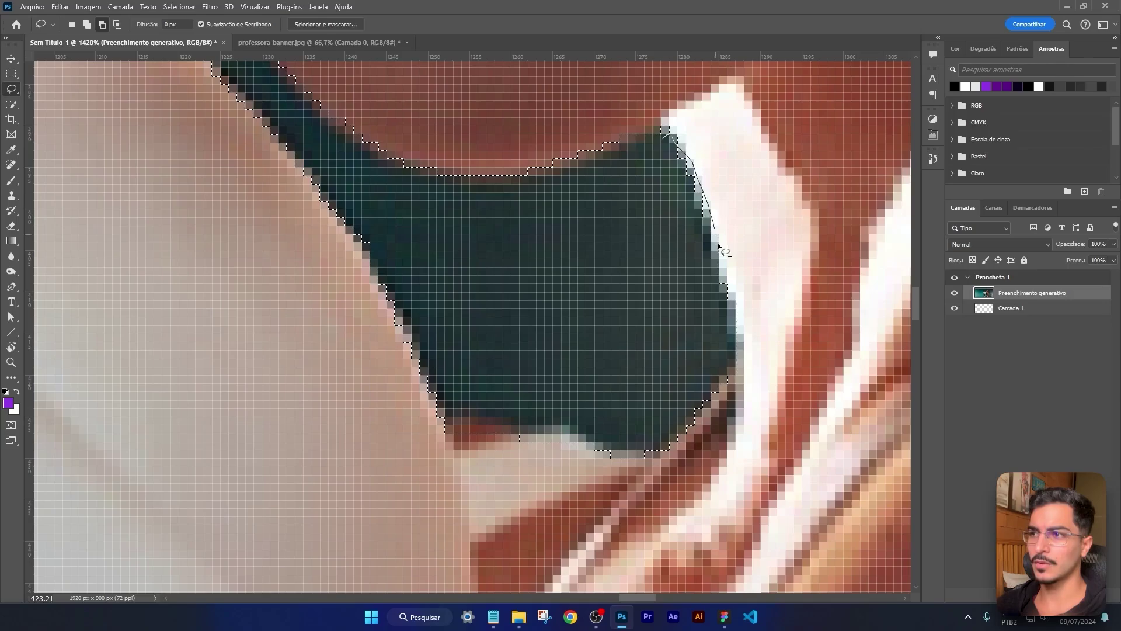
pyautogui.moveTo(719, 248); pyautogui.dragTo(658, 308)
pyautogui.scroll(-10, 658, 307)
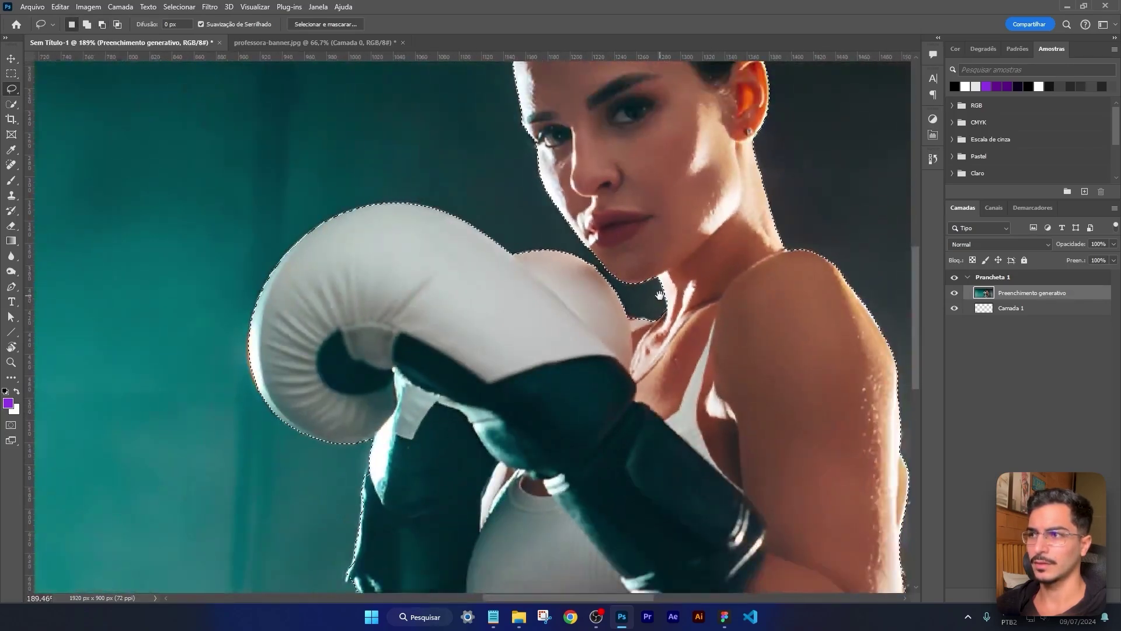
# Step: Zoom around the boxer's head to inspect the selection, then open the Selecionar menu
pyautogui.scroll(-3, 660, 295)
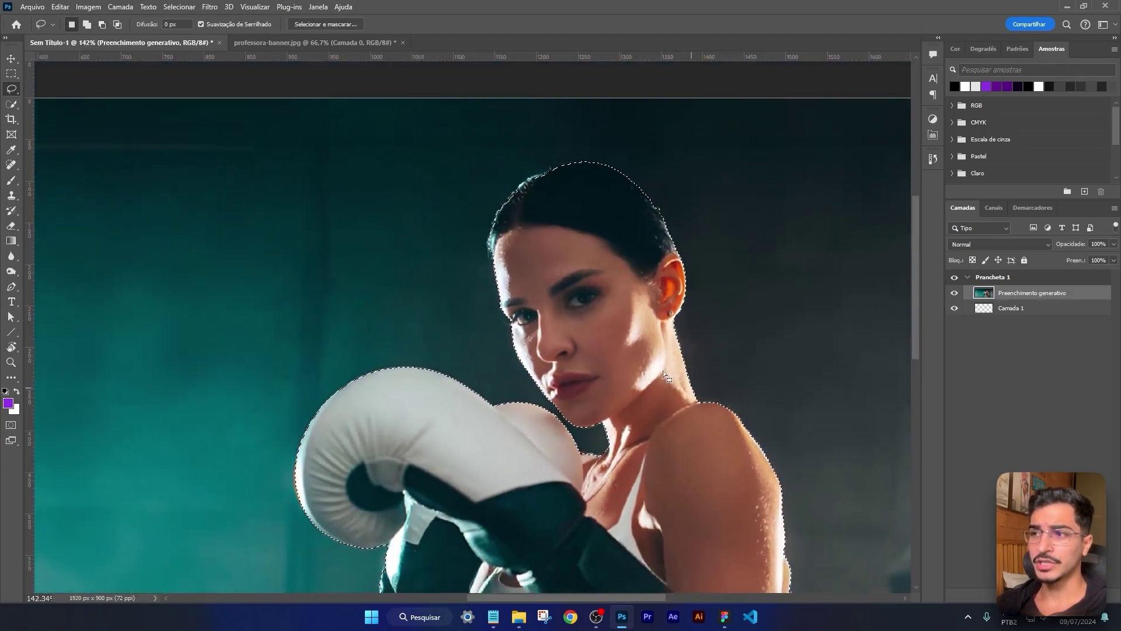
pyautogui.scroll(3, 553, 178)
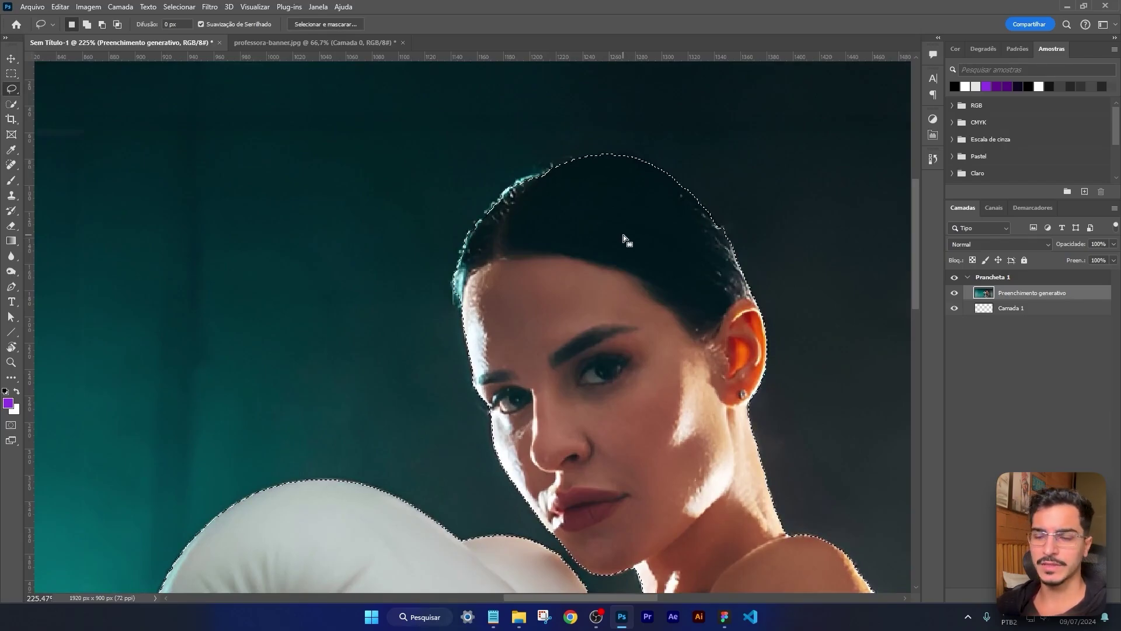
pyautogui.scroll(-3, 623, 240)
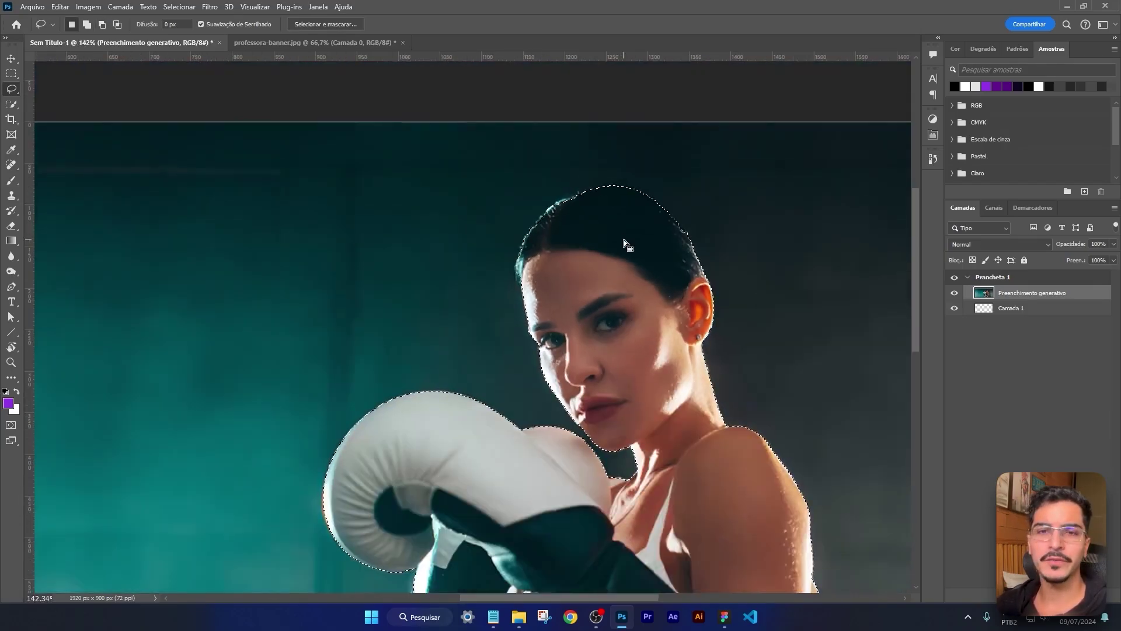
pyautogui.scroll(2, 782, 311)
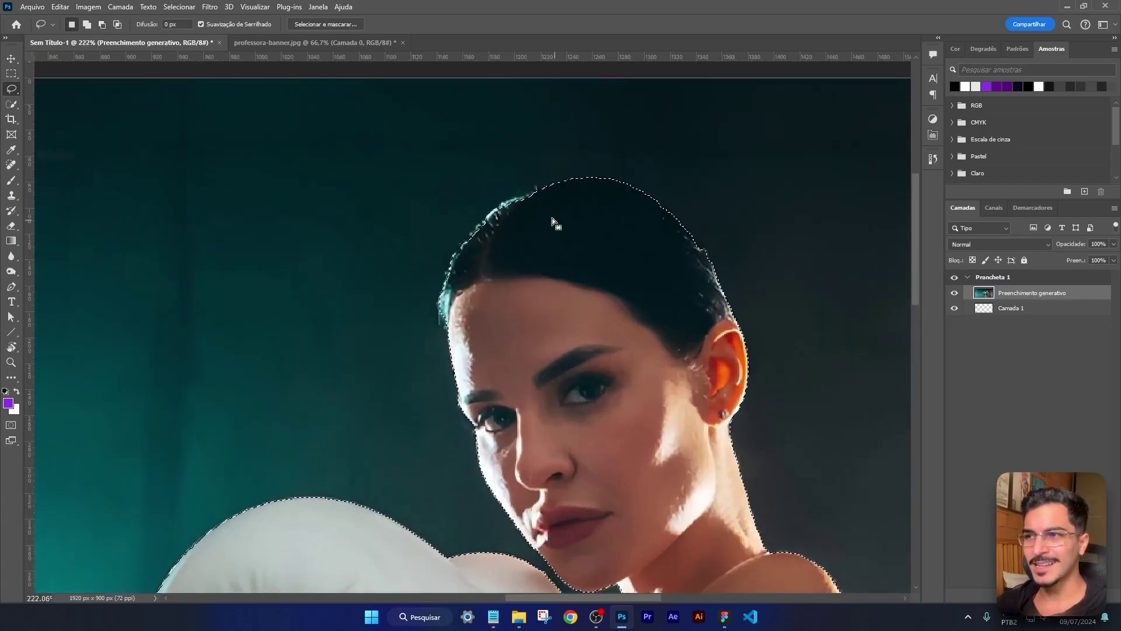
pyautogui.scroll(2, 741, 289)
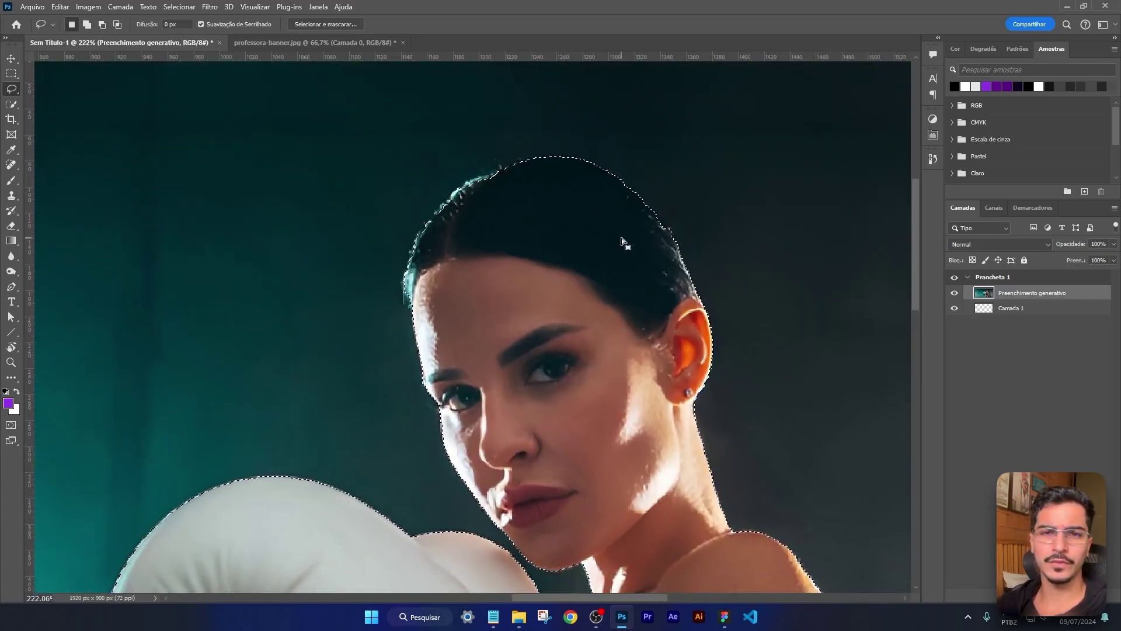
pyautogui.scroll(-5, 624, 242)
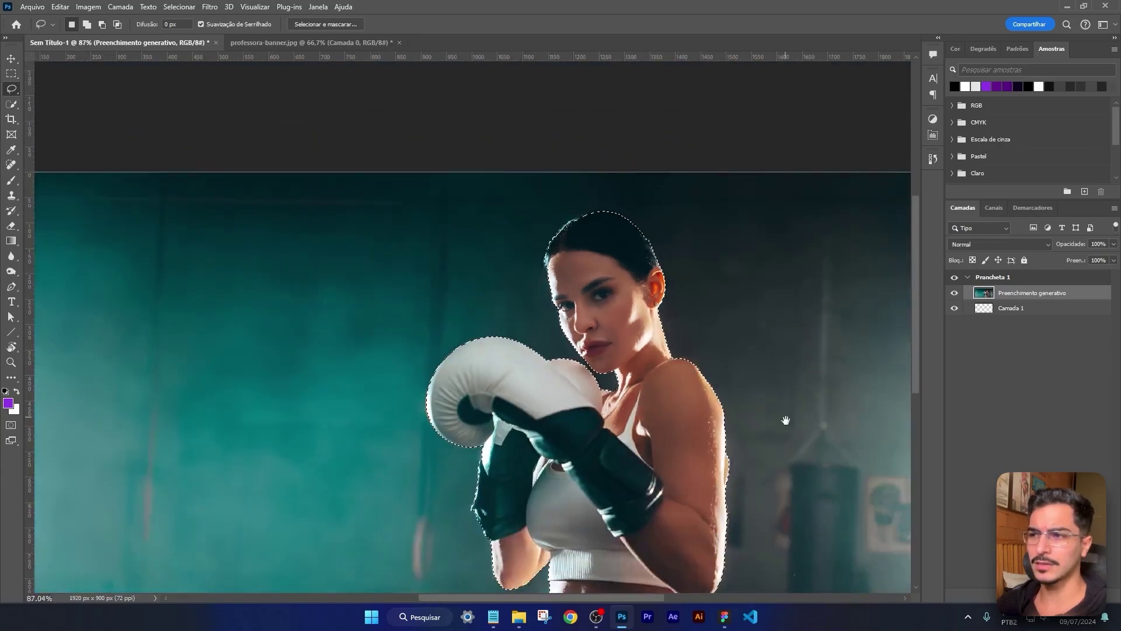
pyautogui.scroll(2, 494, 236)
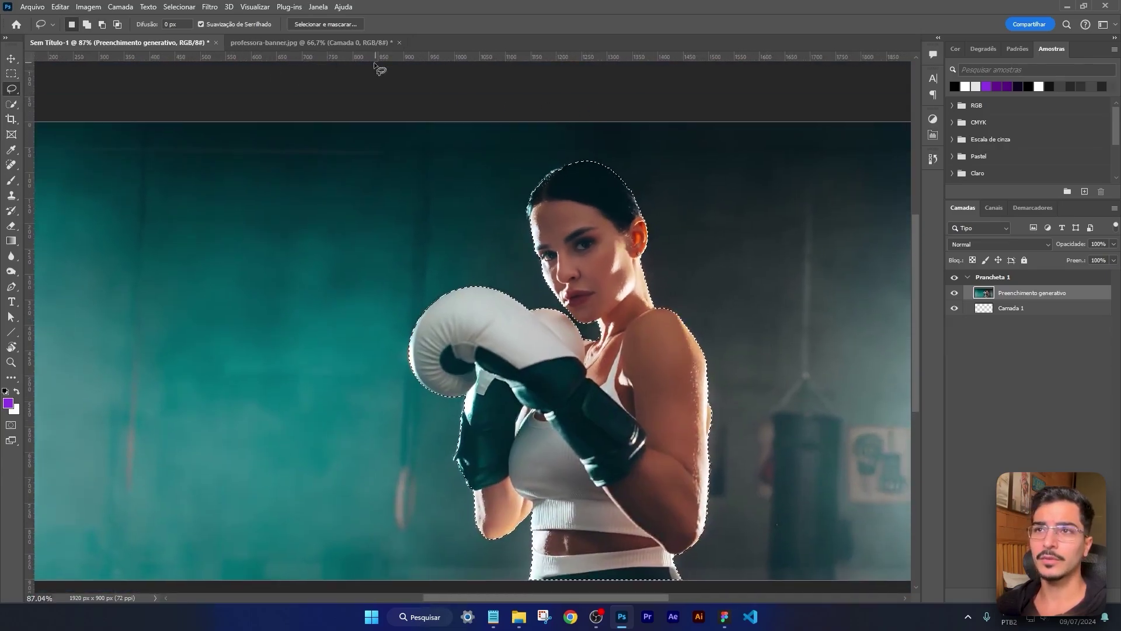
pyautogui.click(180, 6)
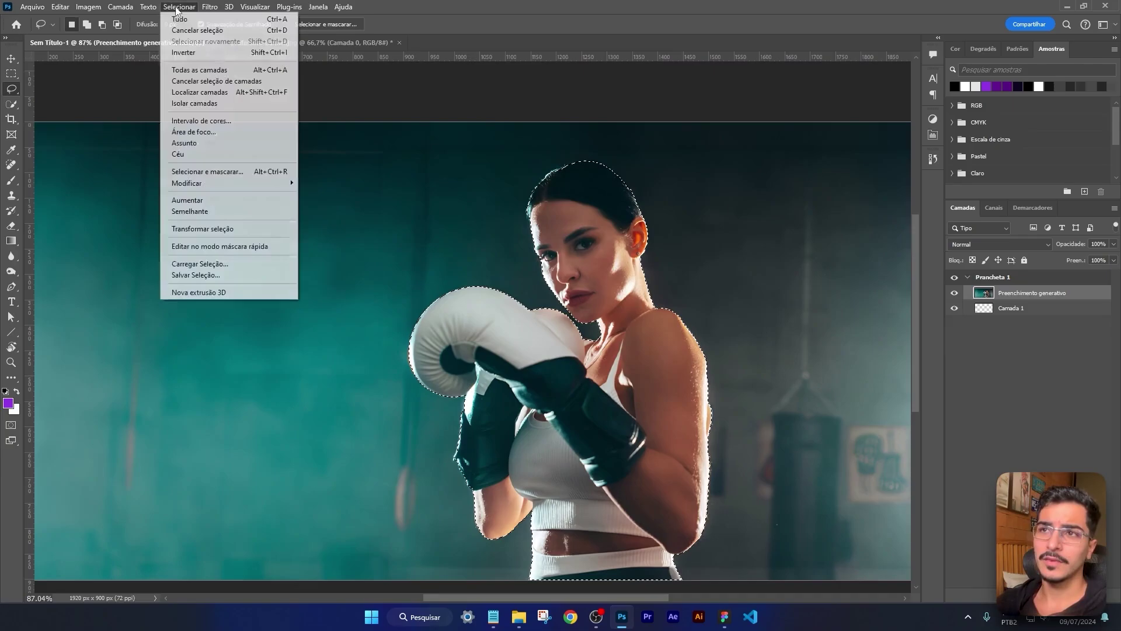
# Step: Open Selecionar e mascarar and set the preview overlay colour to near-white fcfcfc
pyautogui.click(201, 210)
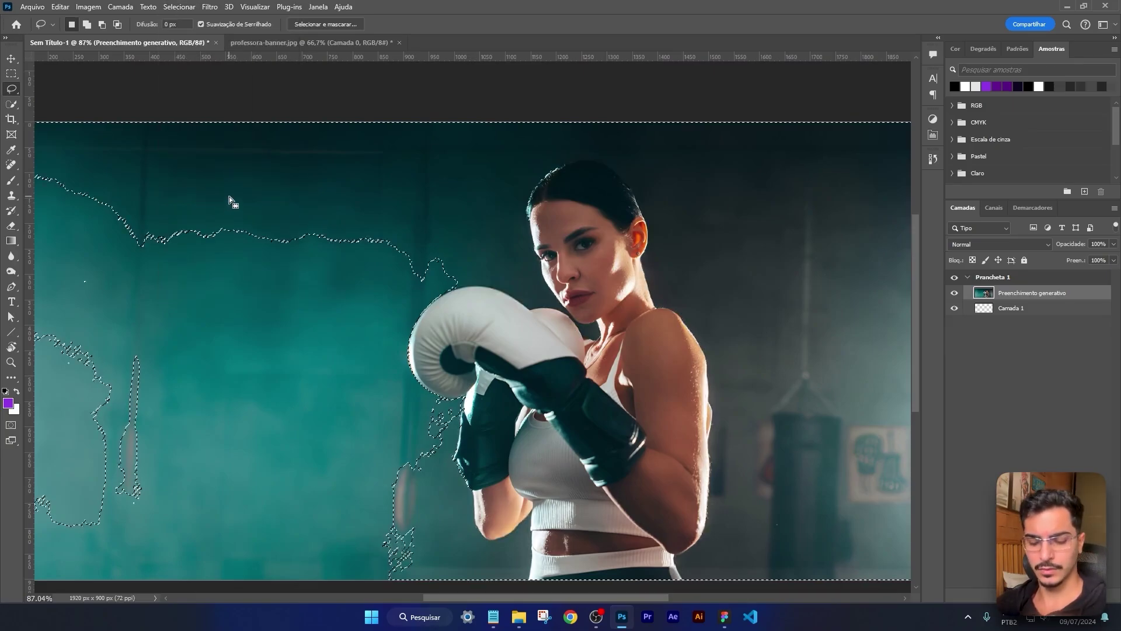
pyautogui.hotkey('ctrl', 'z')
pyautogui.click(182, 6)
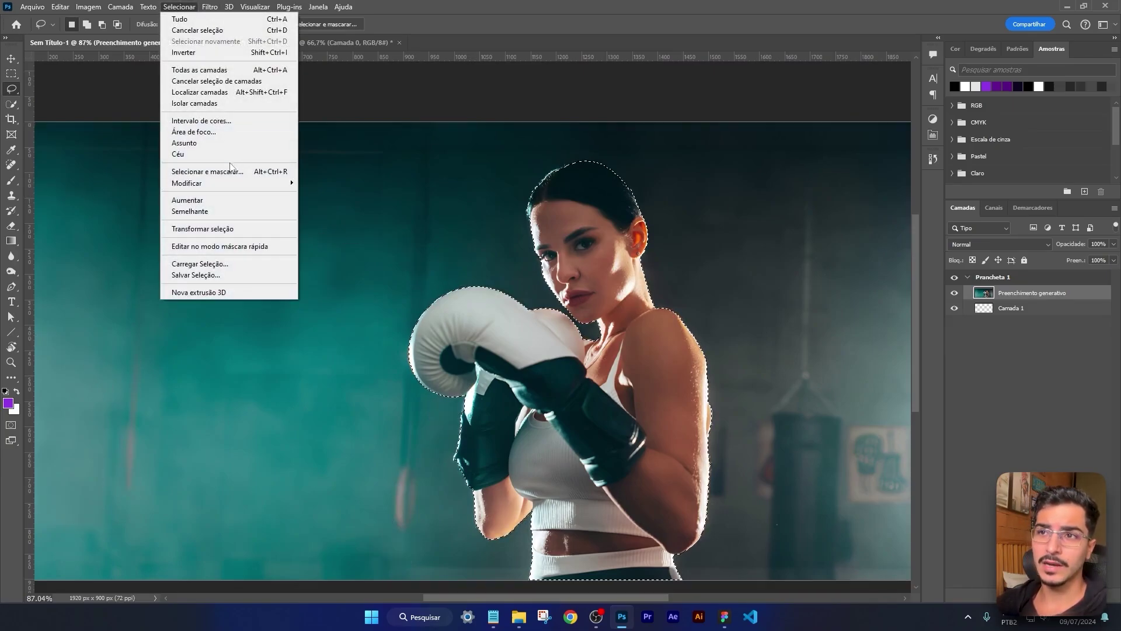
pyautogui.click(230, 172)
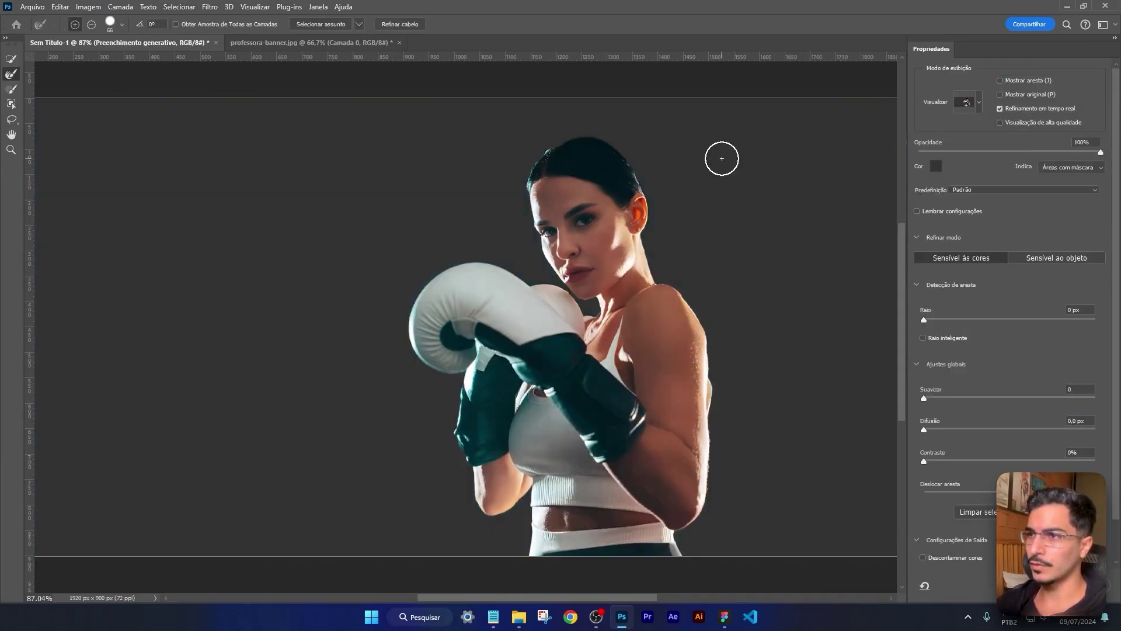
pyautogui.click(936, 167)
pyautogui.moveTo(710, 207); pyautogui.dragTo(673, 136)
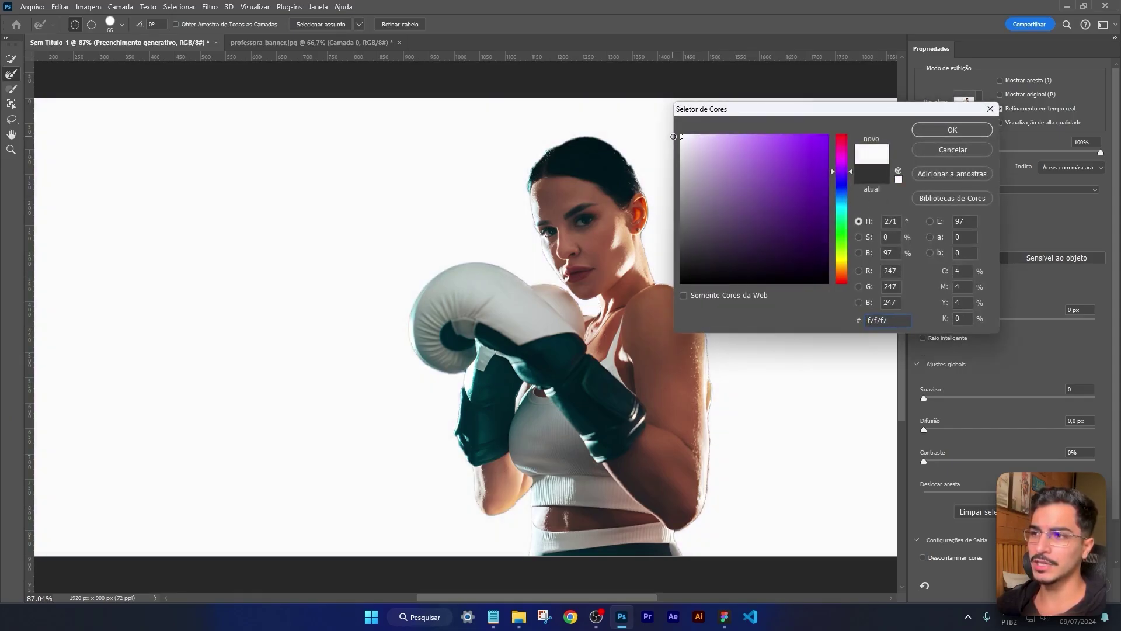
# Step: Use a near-white preview, refine the mask edge along the boxer's arm, and widen the edge radius to 2 px
pyautogui.click(952, 130)
pyautogui.scroll(3, 718, 478)
pyautogui.scroll(3, 717, 483)
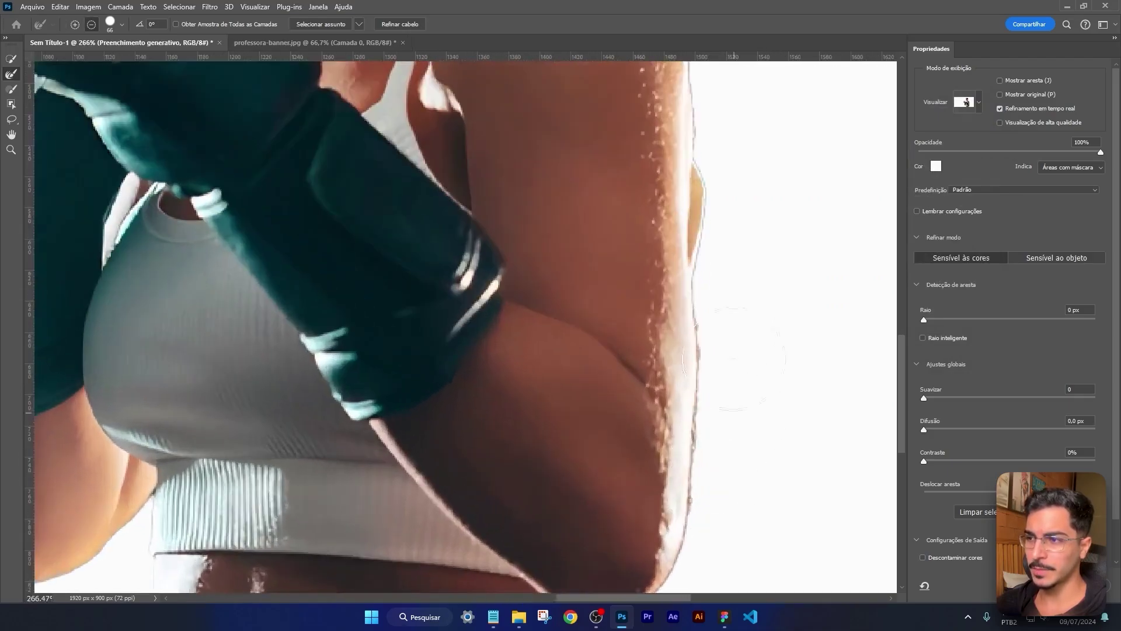
pyautogui.moveTo(683, 222)
pyautogui.mouseDown()
pyautogui.moveTo(700, 325)
pyautogui.moveTo(681, 513)
pyautogui.mouseUp()
pyautogui.scroll(-4, 681, 514)
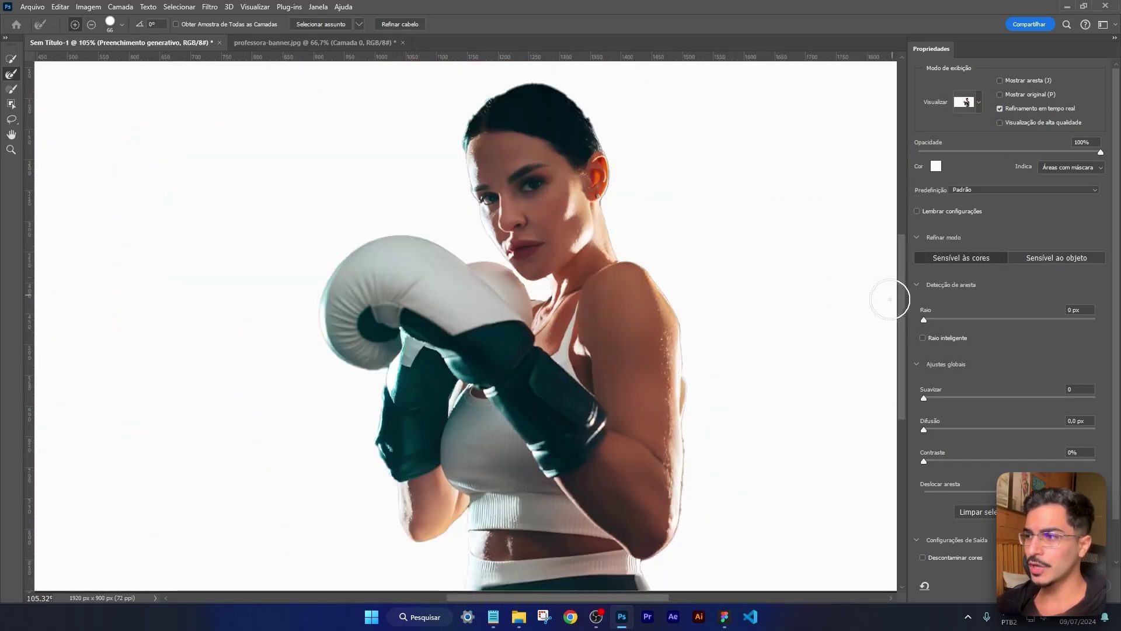
pyautogui.moveTo(925, 318); pyautogui.dragTo(941, 320)
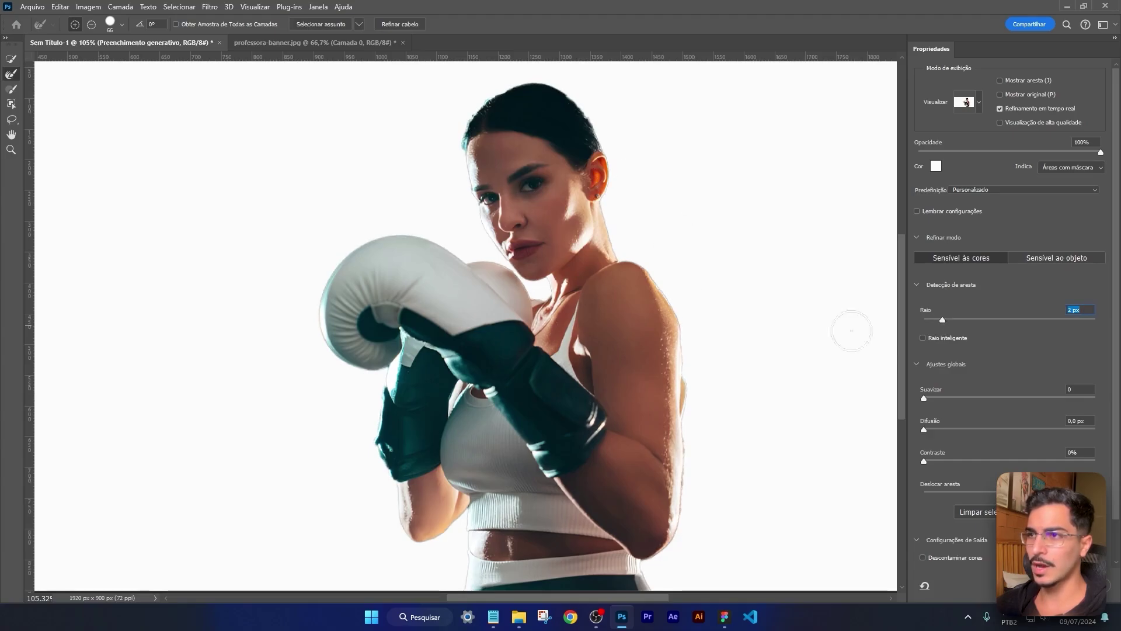
# Step: Smooth the selection edge to 15, feather it 2.7 px, and shift the edge to −41%
pyautogui.moveTo(925, 398); pyautogui.dragTo(960, 432)
pyautogui.click(960, 432)
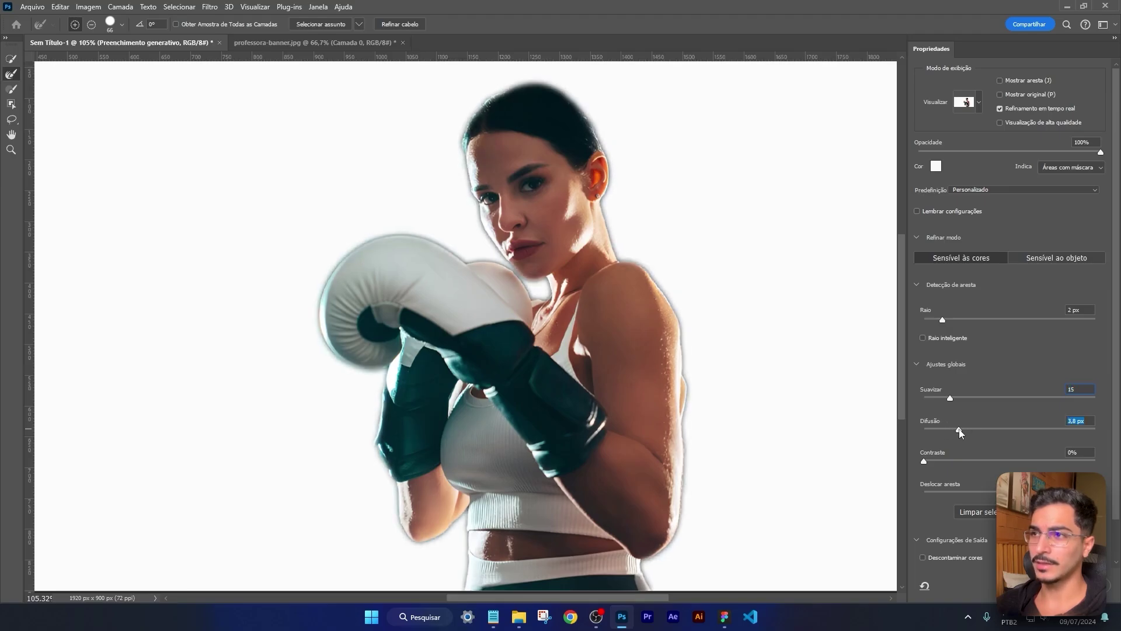
pyautogui.moveTo(965, 431); pyautogui.dragTo(968, 460)
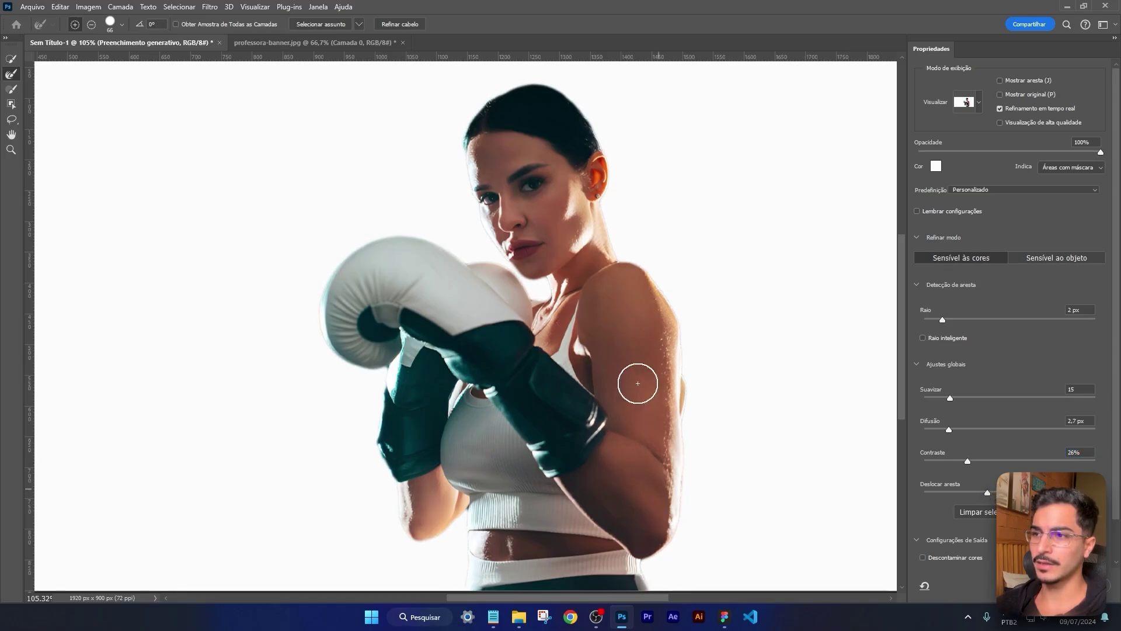
pyautogui.press('alt')
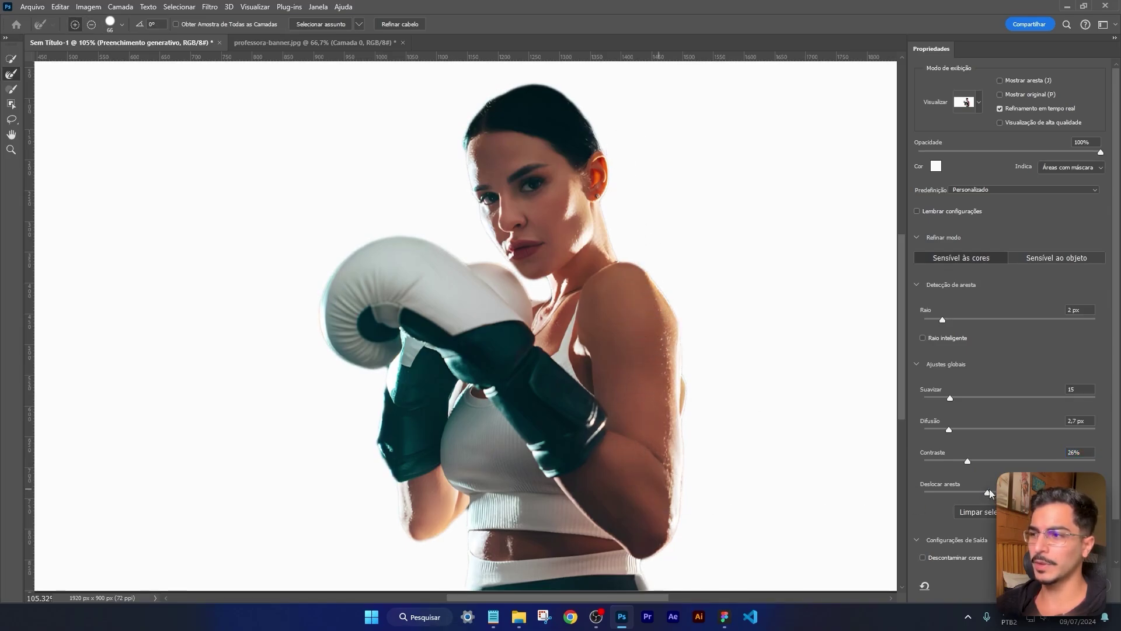
pyautogui.moveTo(987, 493); pyautogui.dragTo(974, 494)
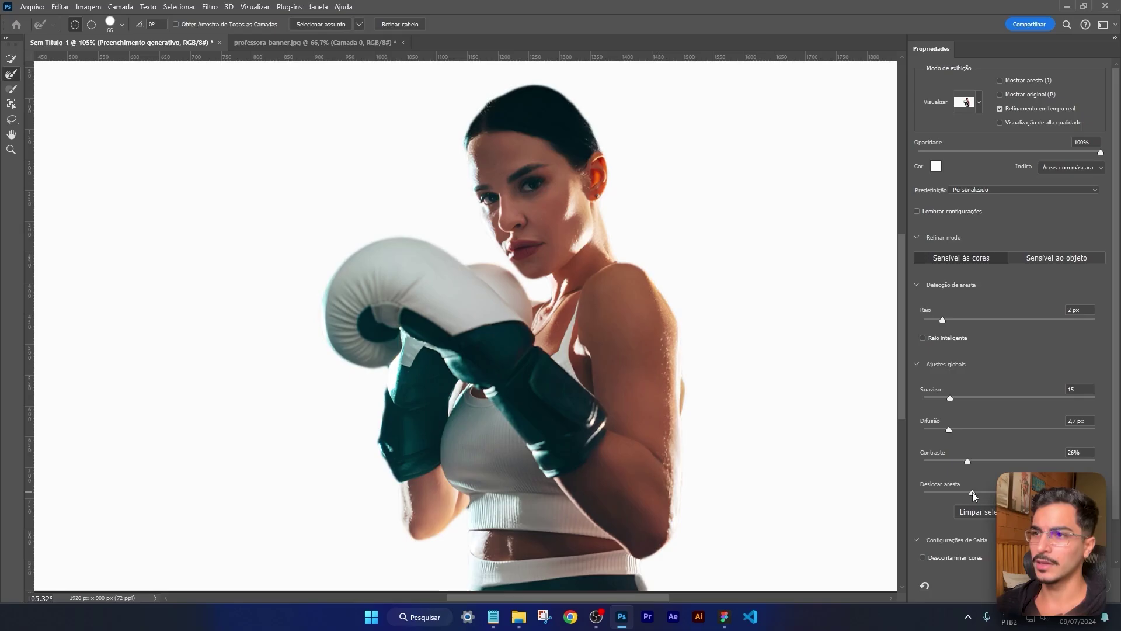
# Step: Lower edge contrast to 22%, leave colour decontamination off, and apply the refined selection
pyautogui.click(962, 461)
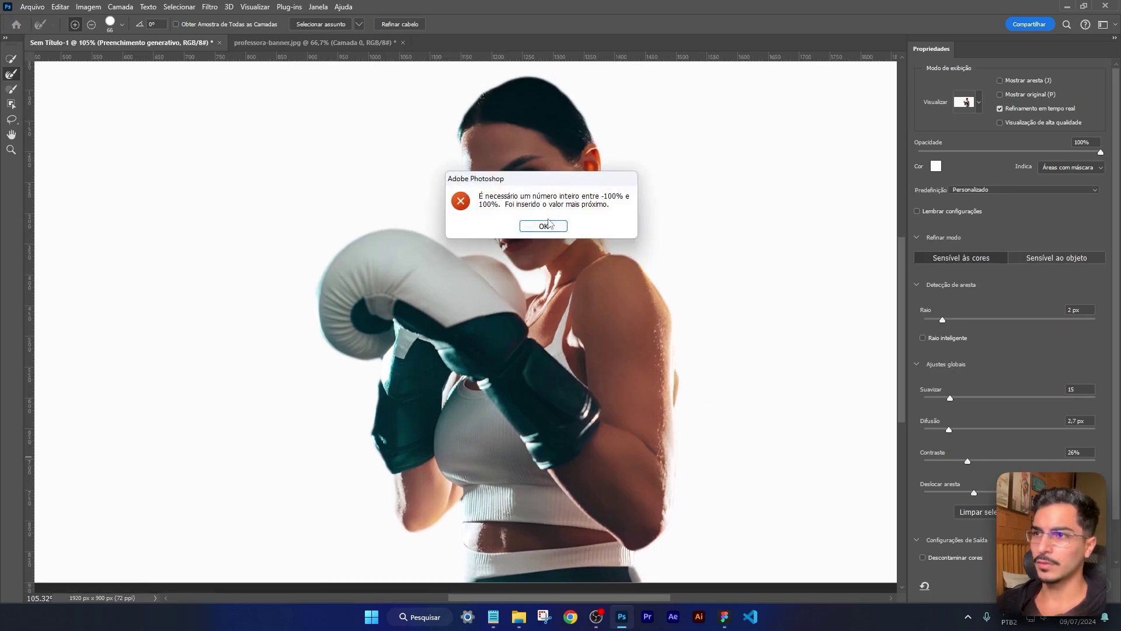
pyautogui.click(544, 225)
pyautogui.click(961, 461)
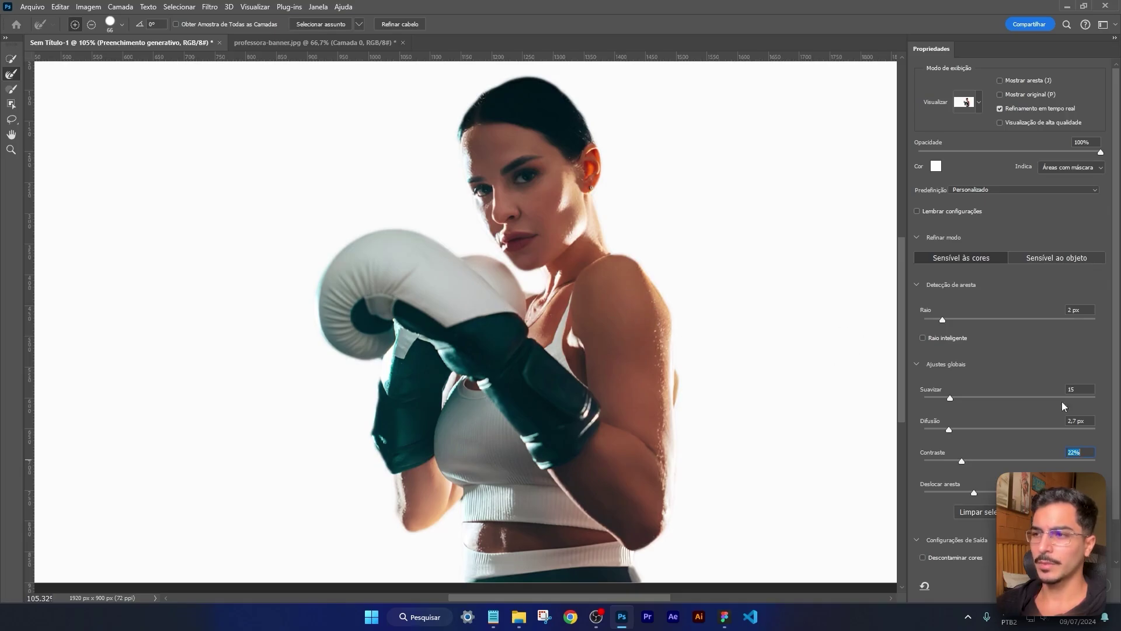
pyautogui.scroll(-2, 1050, 444)
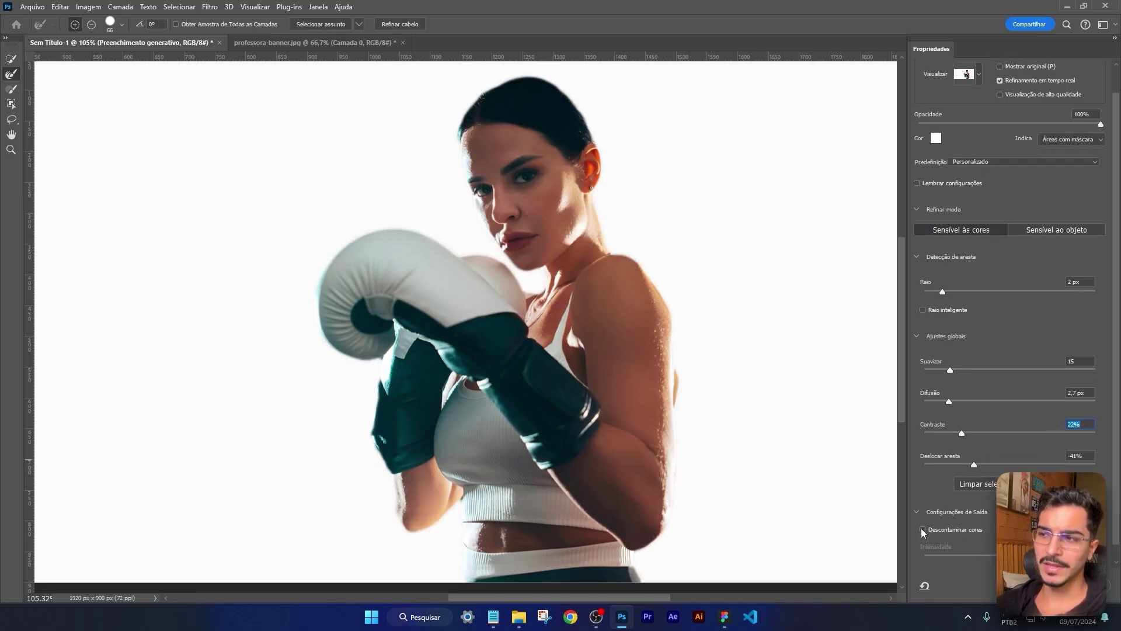
pyautogui.click(922, 529)
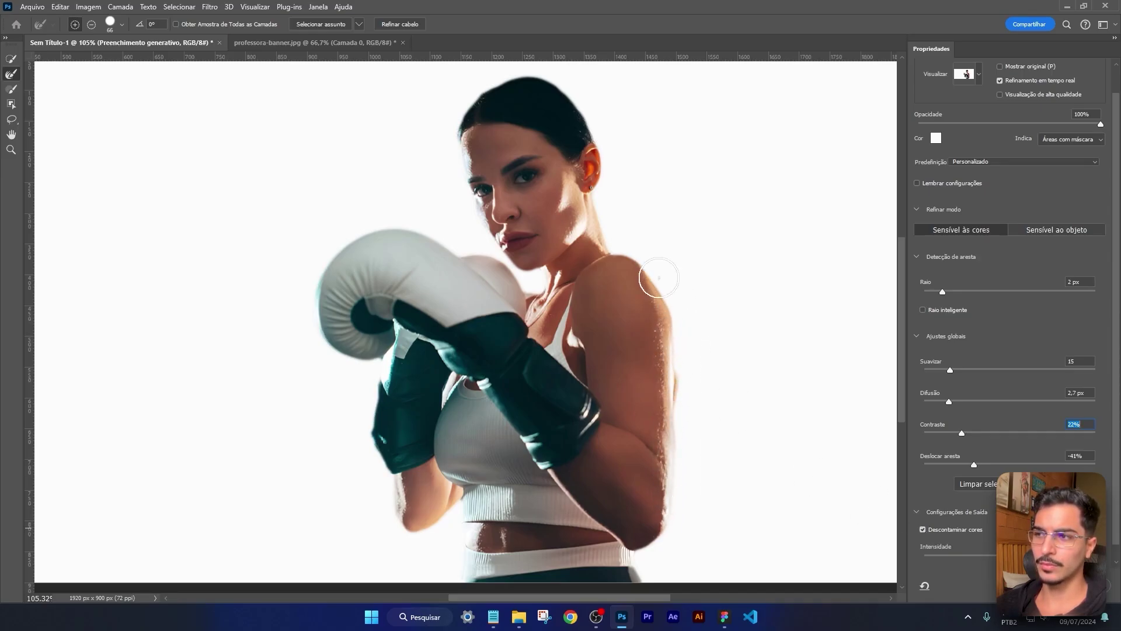
pyautogui.click(923, 530)
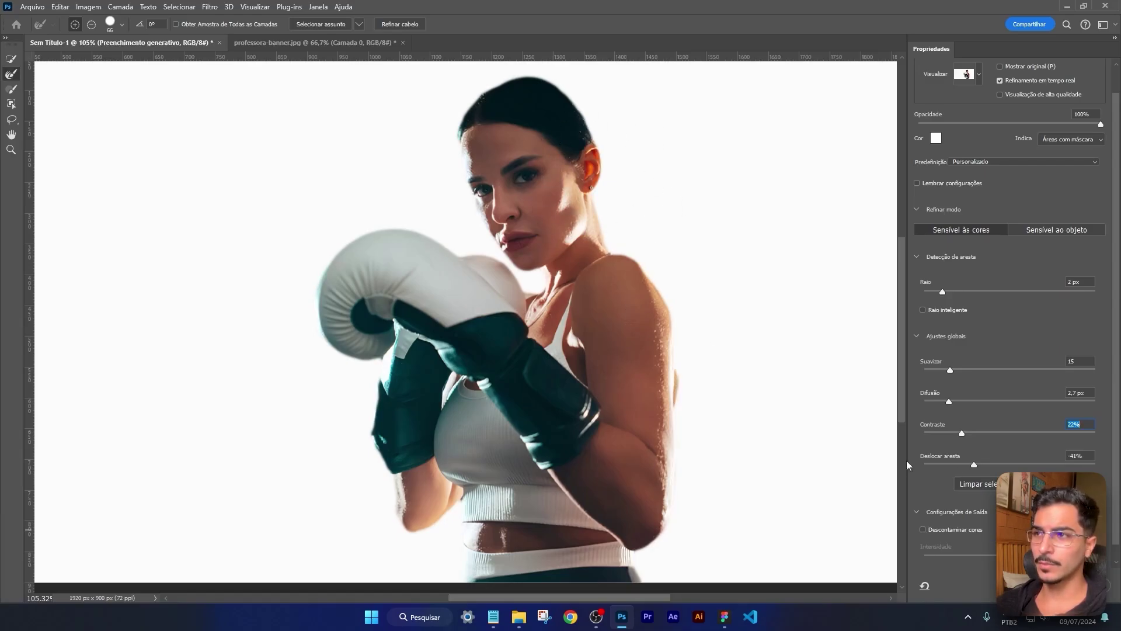
pyautogui.press('Return')
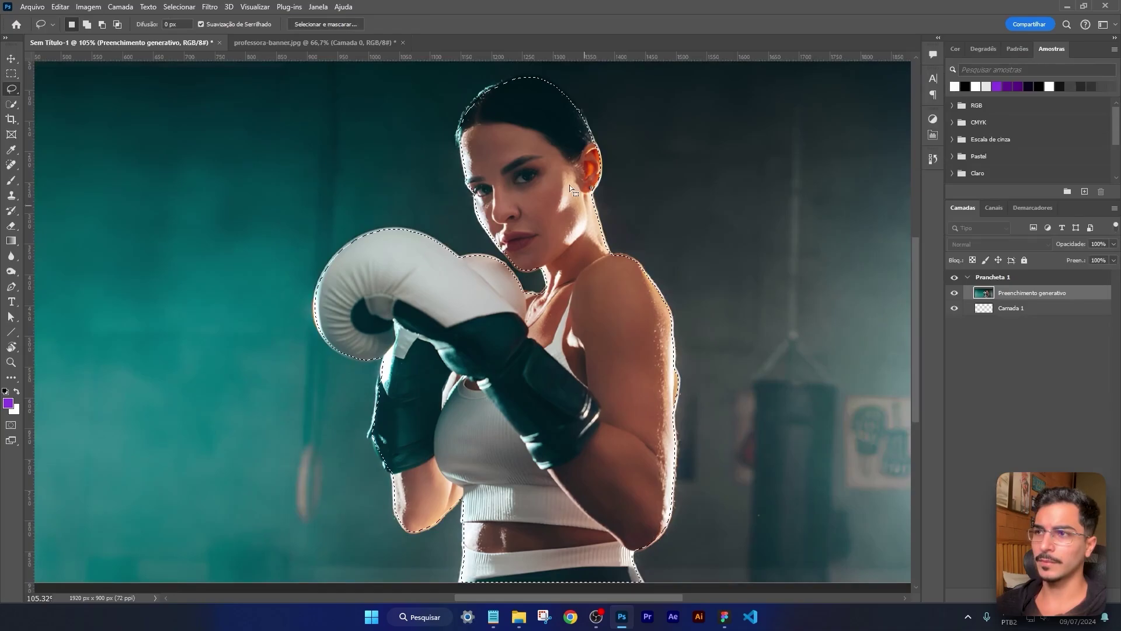
pyautogui.scroll(-2, 595, 135)
pyautogui.scroll(6, 587, 111)
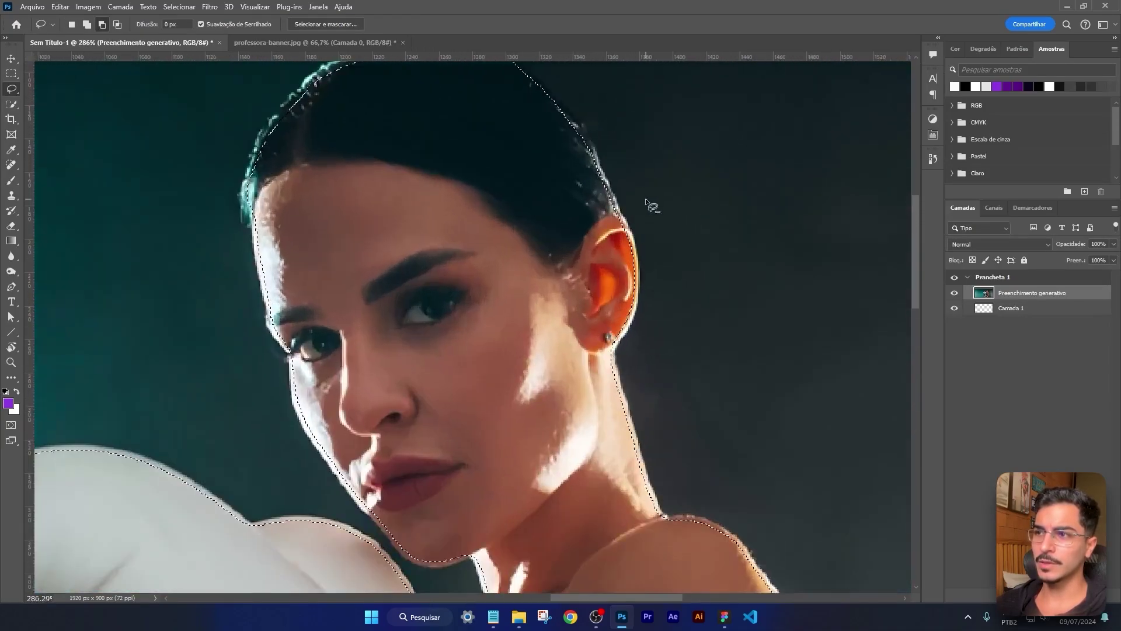
pyautogui.scroll(6, 646, 198)
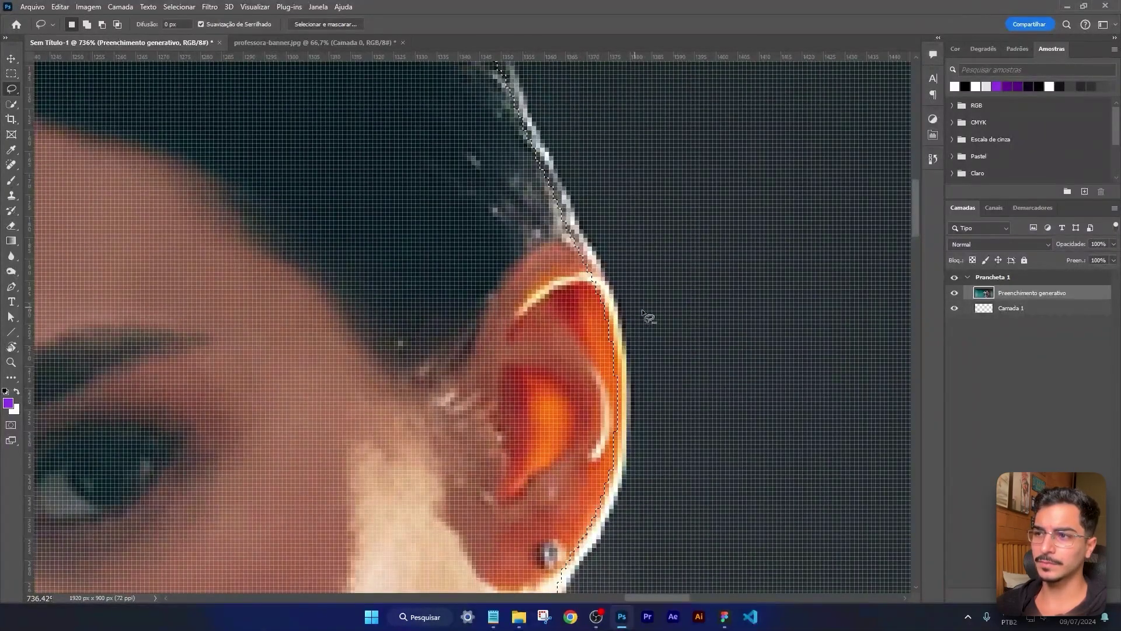
# Step: Add a layer mask keeping only the boxer, then duplicate the masked layer with Ctrl+J
pyautogui.scroll(-12, 646, 315)
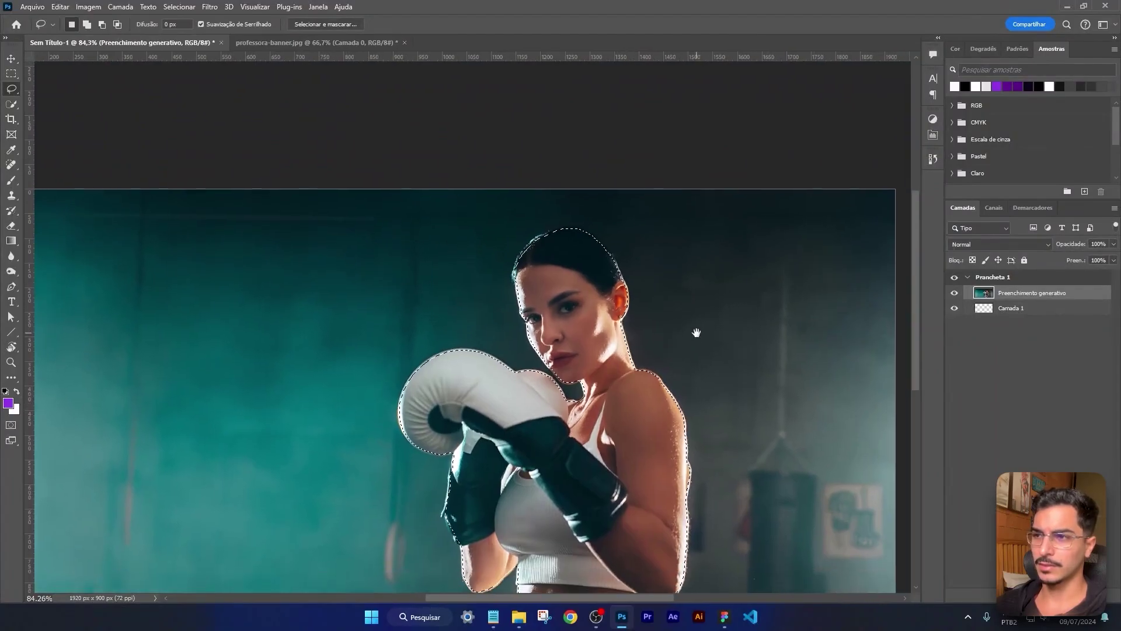
pyautogui.click(1036, 594)
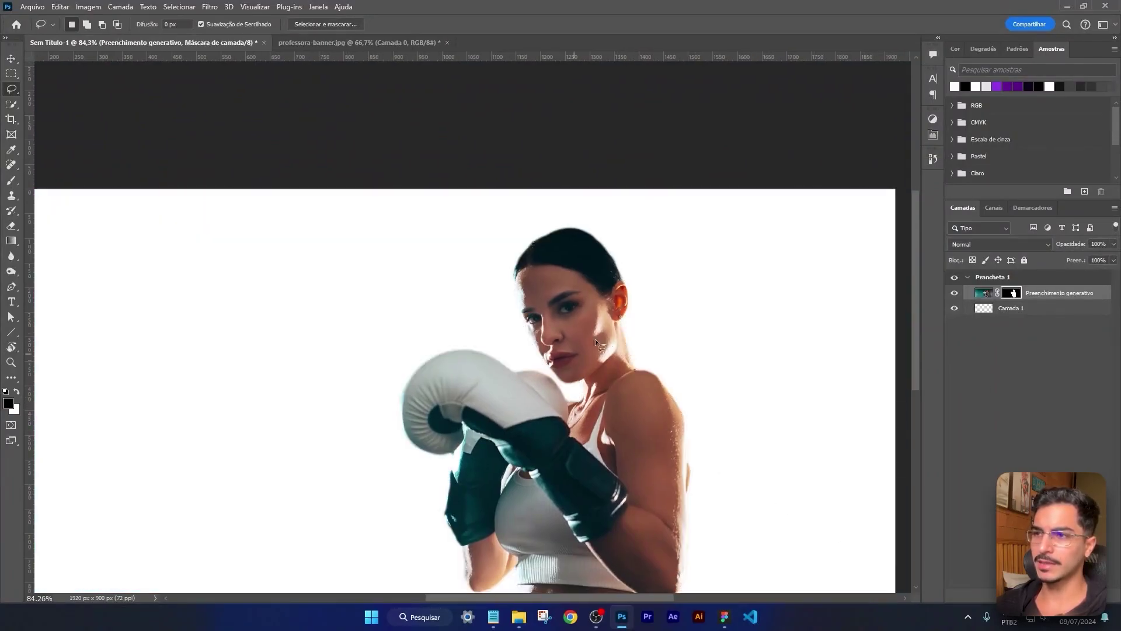
pyautogui.scroll(-2, 707, 374)
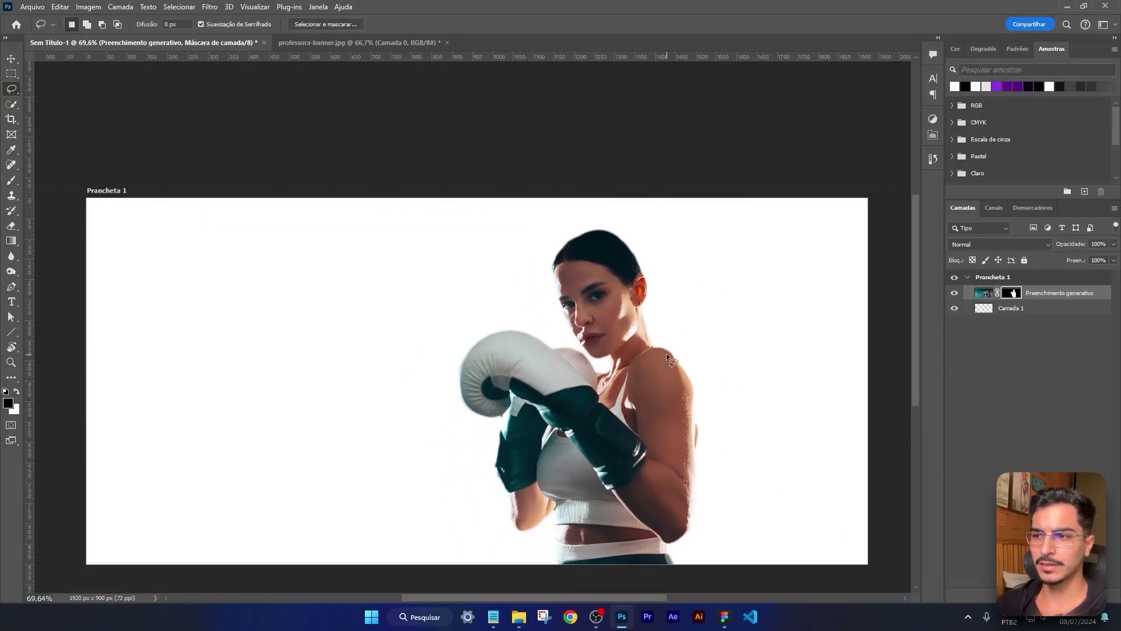
pyautogui.scroll(1, 666, 353)
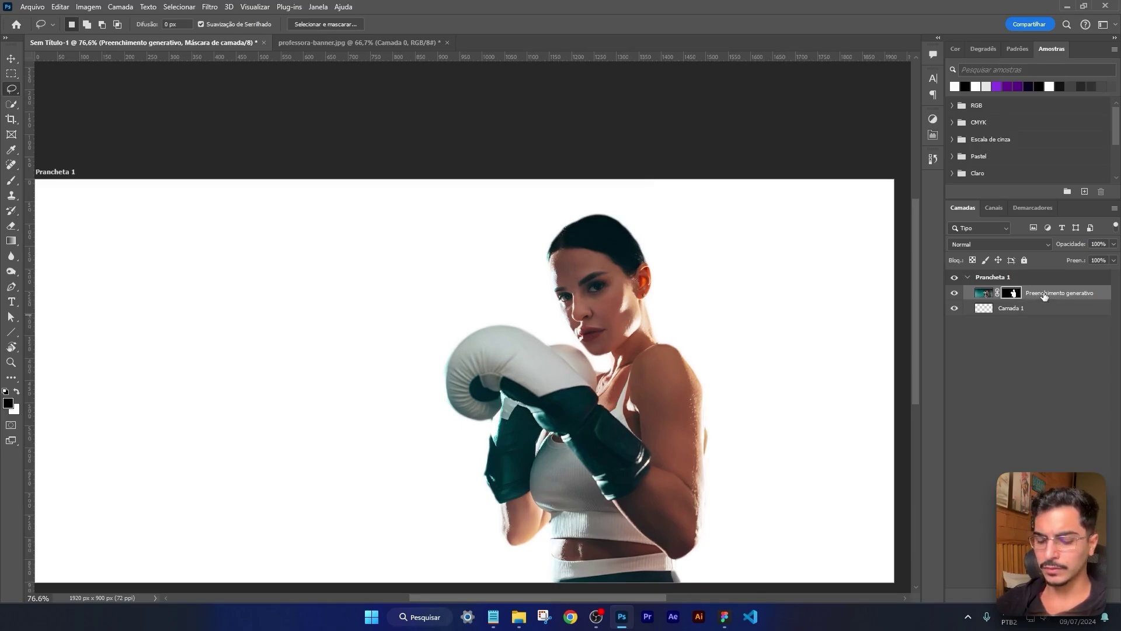
pyautogui.hotkey('ctrl', 'j')
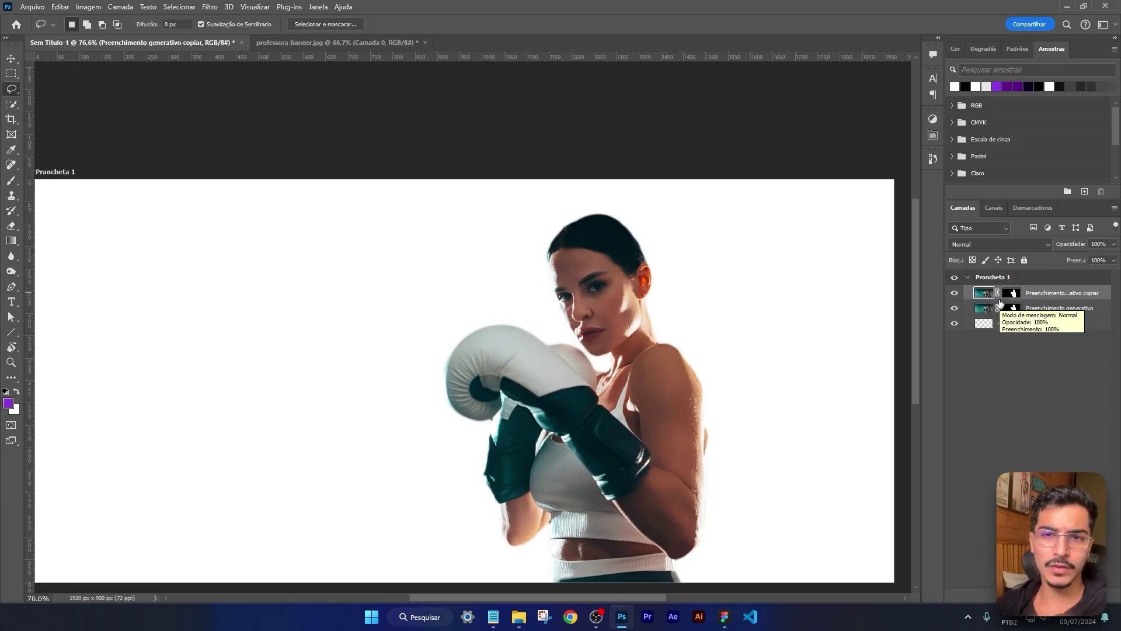
pyautogui.click(727, 616)
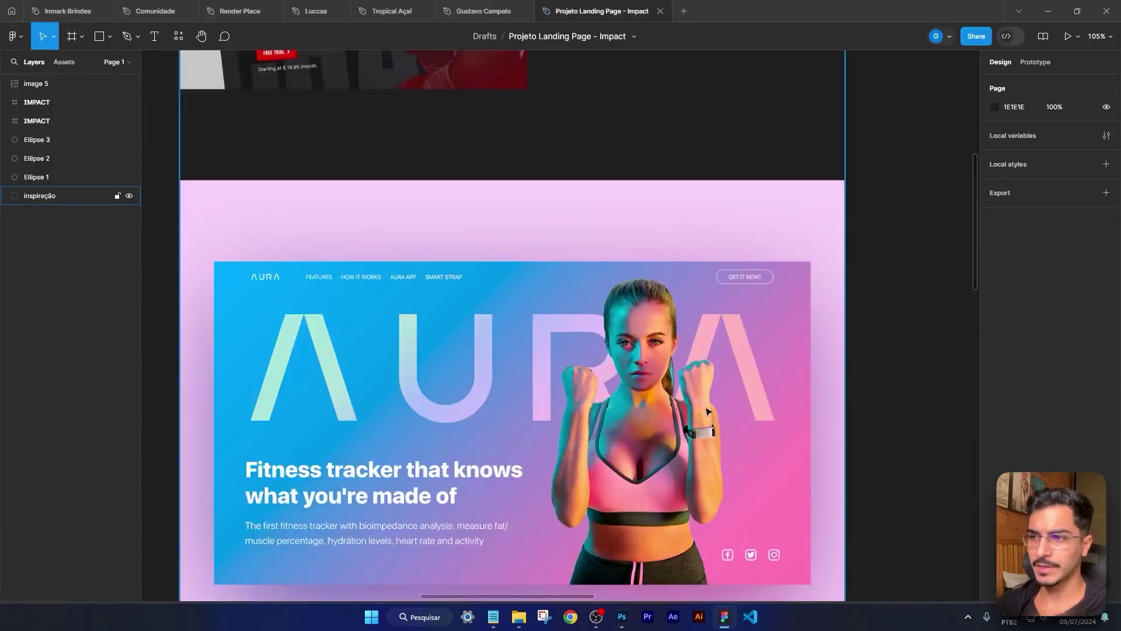
# Step: Alternate between Figma's AURA reference banner and the boxer image, finishing on the Photoshop document
pyautogui.hotkey('alt', 'Tab')
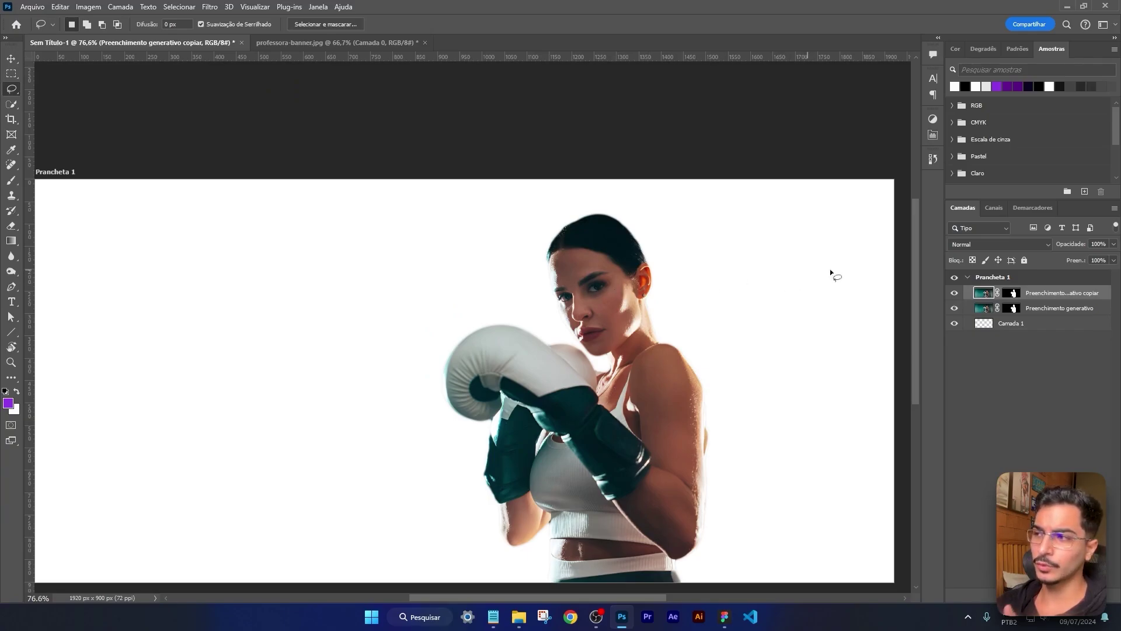
pyautogui.hotkey('alt', 'Tab')
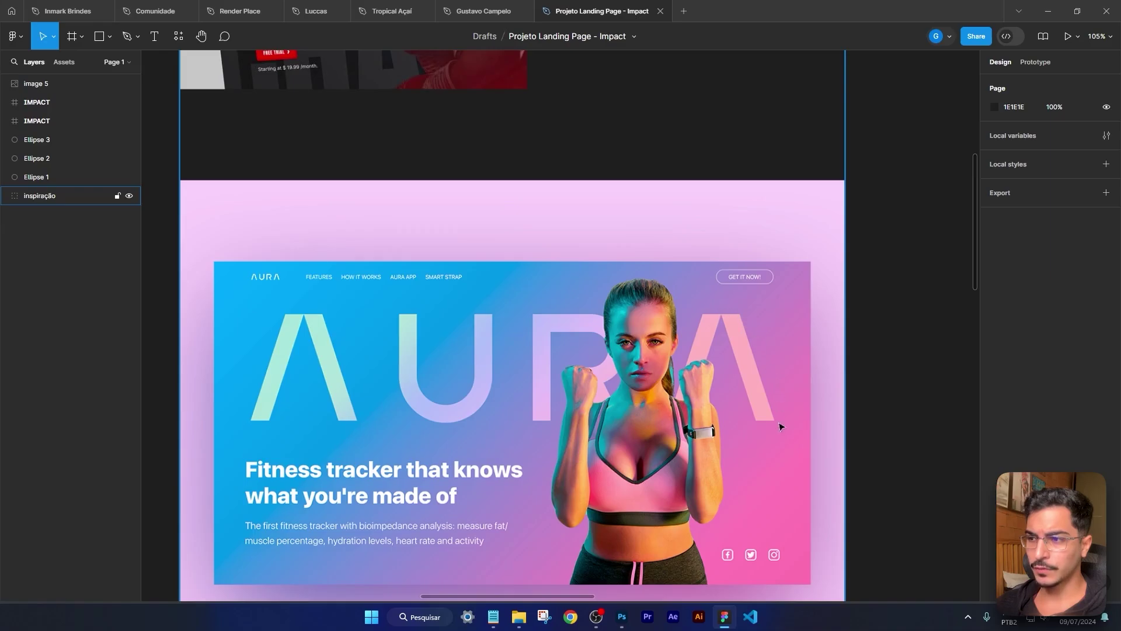
pyautogui.hotkey('alt', 'Tab')
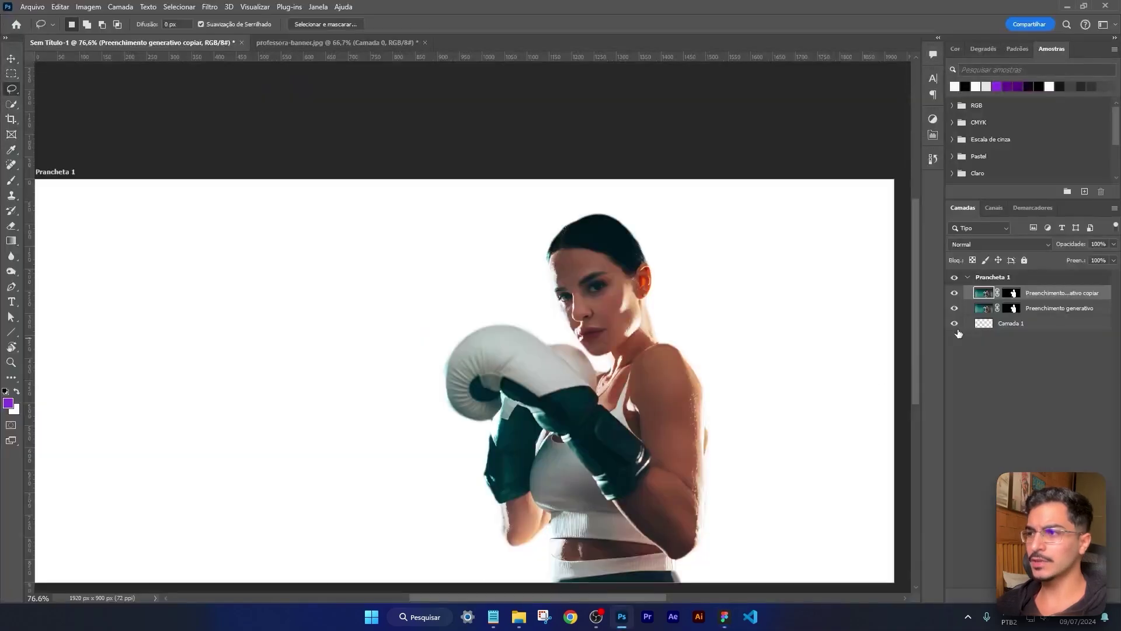
# Step: Delete the original generative-fill layer's mask and toggle that layer's visibility to check the cut-out
pyautogui.click(1015, 310)
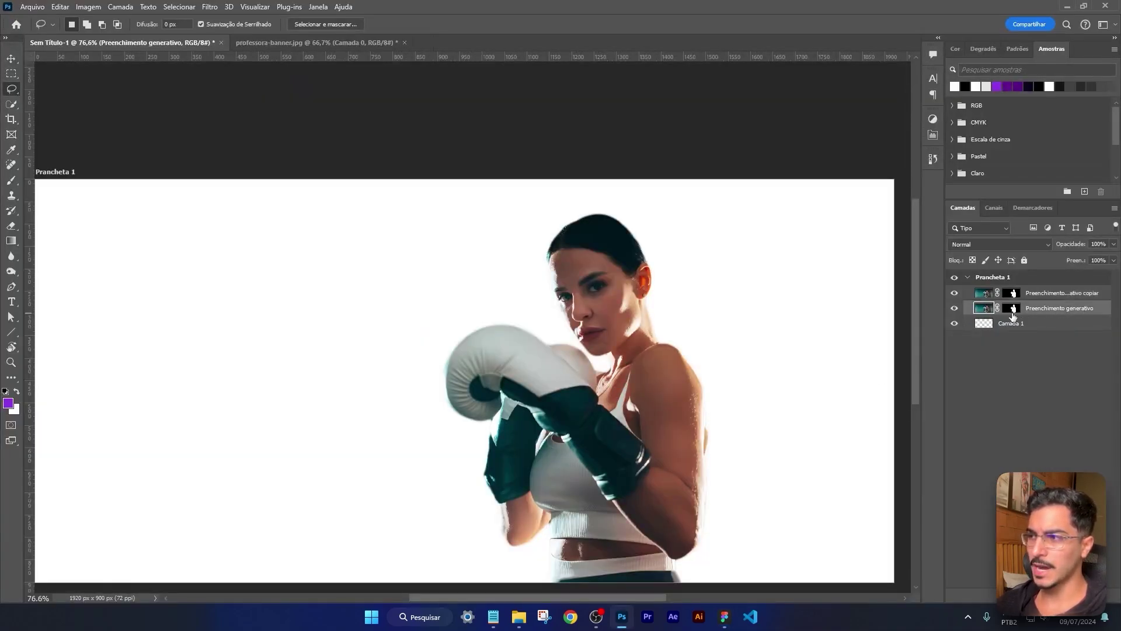
pyautogui.press('Delete')
pyautogui.scroll(-1, 674, 359)
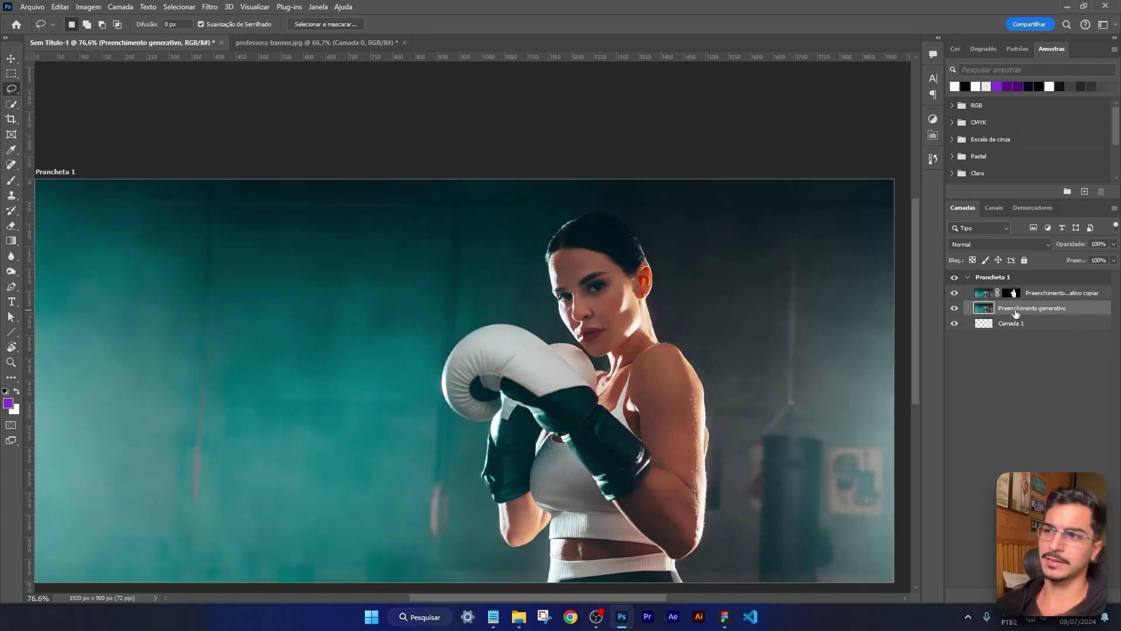
pyautogui.moveTo(684, 380); pyautogui.dragTo(670, 392)
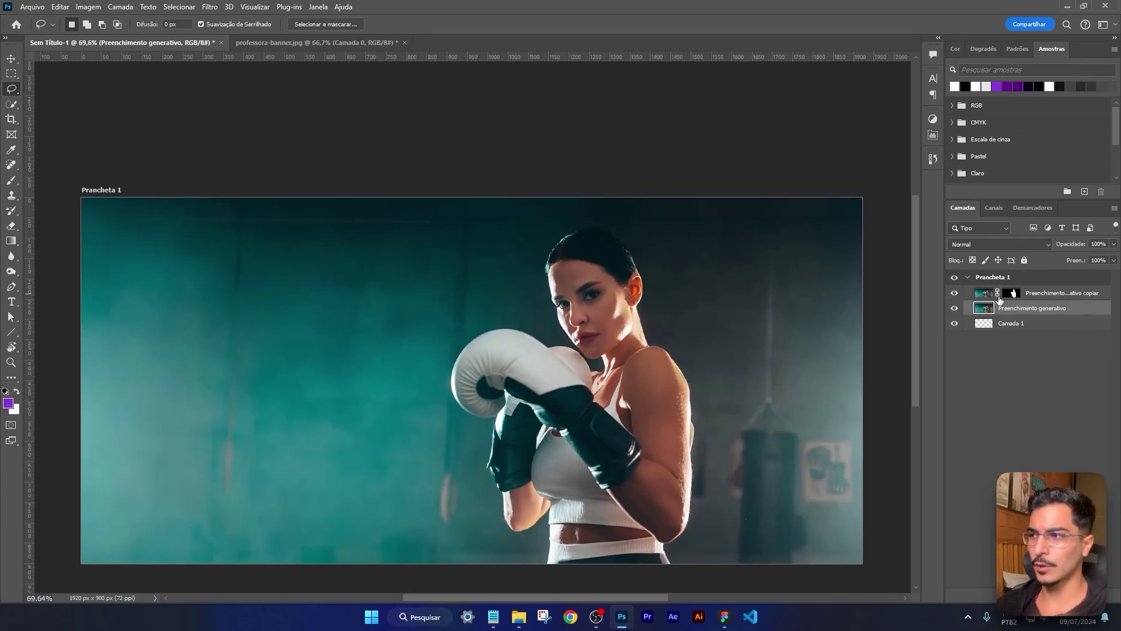
pyautogui.click(955, 309)
pyautogui.click(954, 309)
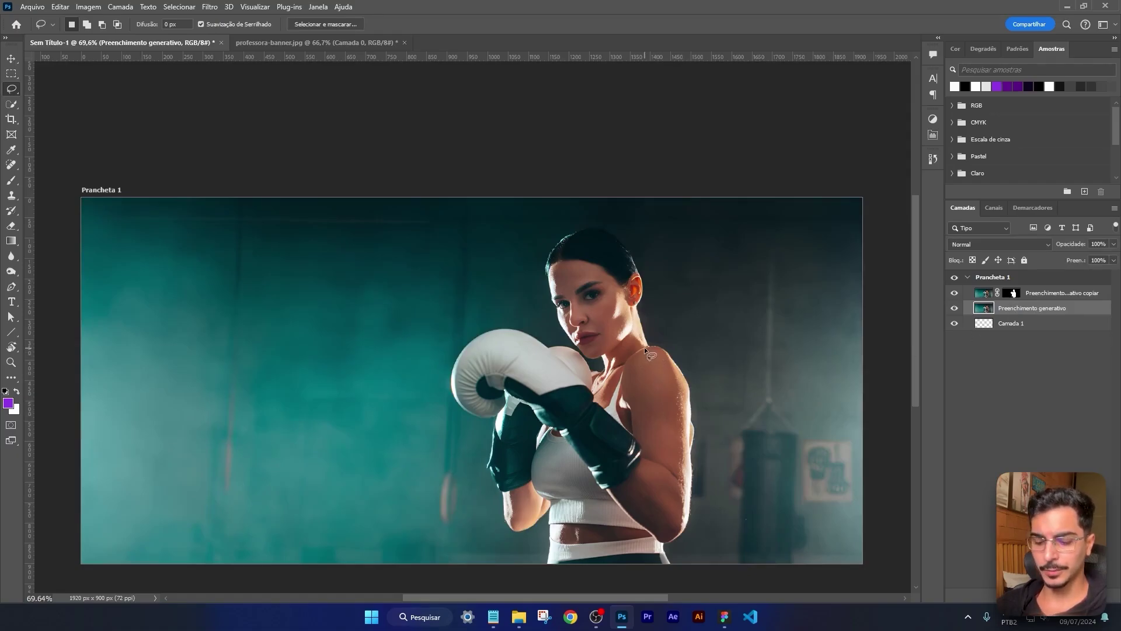
# Step: Try purple brush strokes on the background behind the boxer, undo them, and return to Figma
pyautogui.press('b')
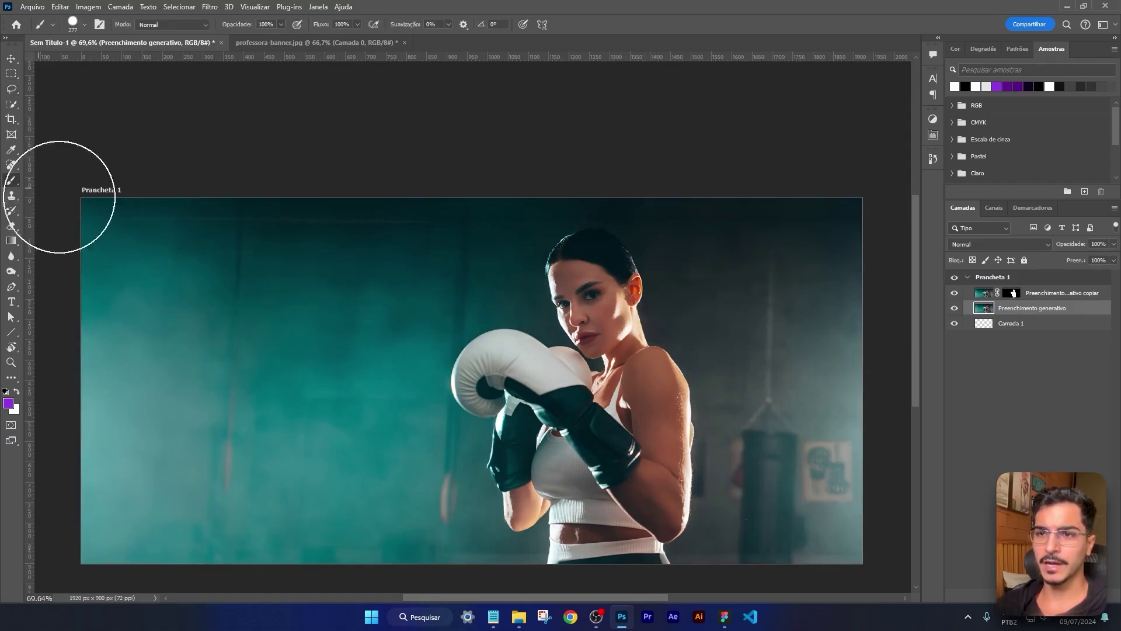
pyautogui.click(180, 358)
pyautogui.moveTo(203, 358); pyautogui.dragTo(796, 358)
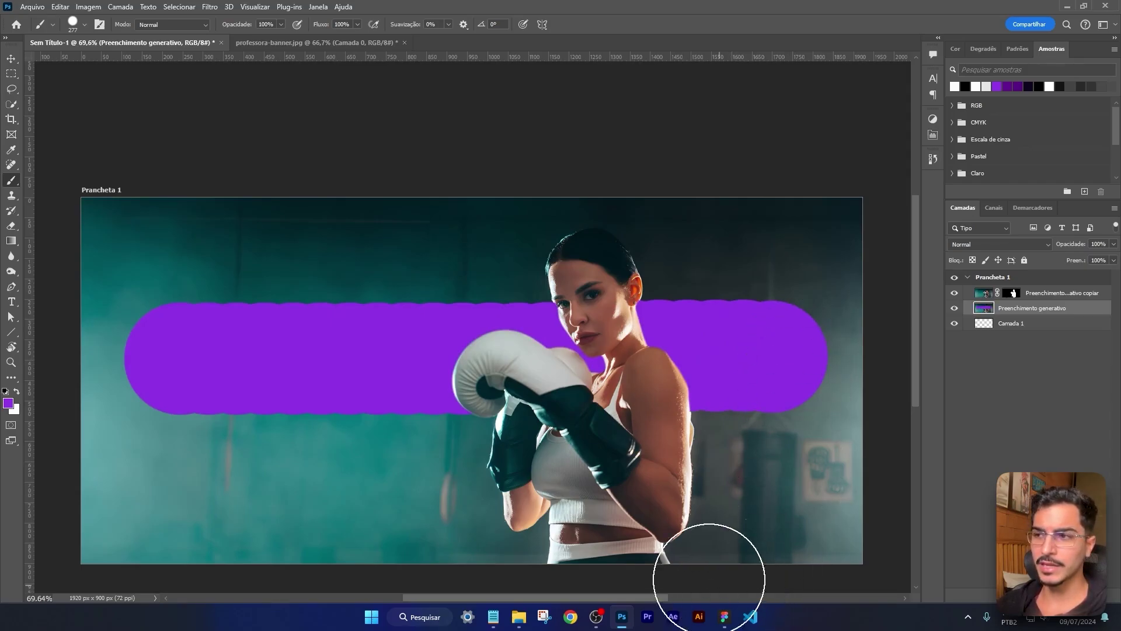
pyautogui.moveTo(738, 388)
pyautogui.mouseDown()
pyautogui.moveTo(588, 464)
pyautogui.moveTo(643, 356)
pyautogui.moveTo(496, 382)
pyautogui.moveTo(693, 375)
pyautogui.moveTo(760, 301)
pyautogui.moveTo(515, 336)
pyautogui.moveTo(440, 405)
pyautogui.moveTo(730, 488)
pyautogui.mouseUp()
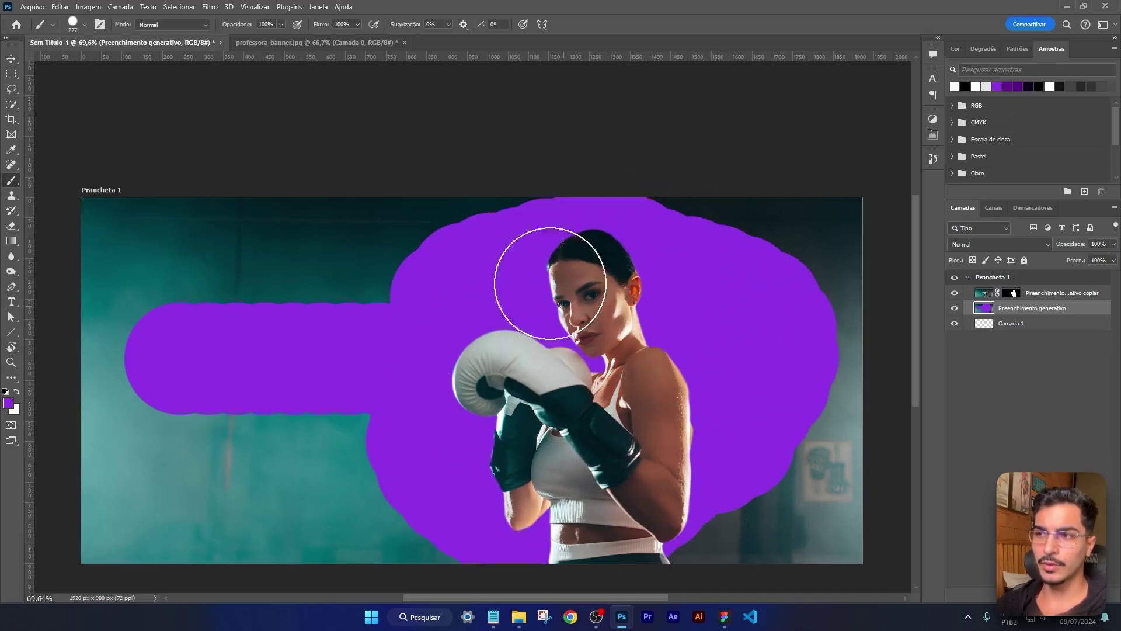
pyautogui.hotkey('ctrl', 'z')
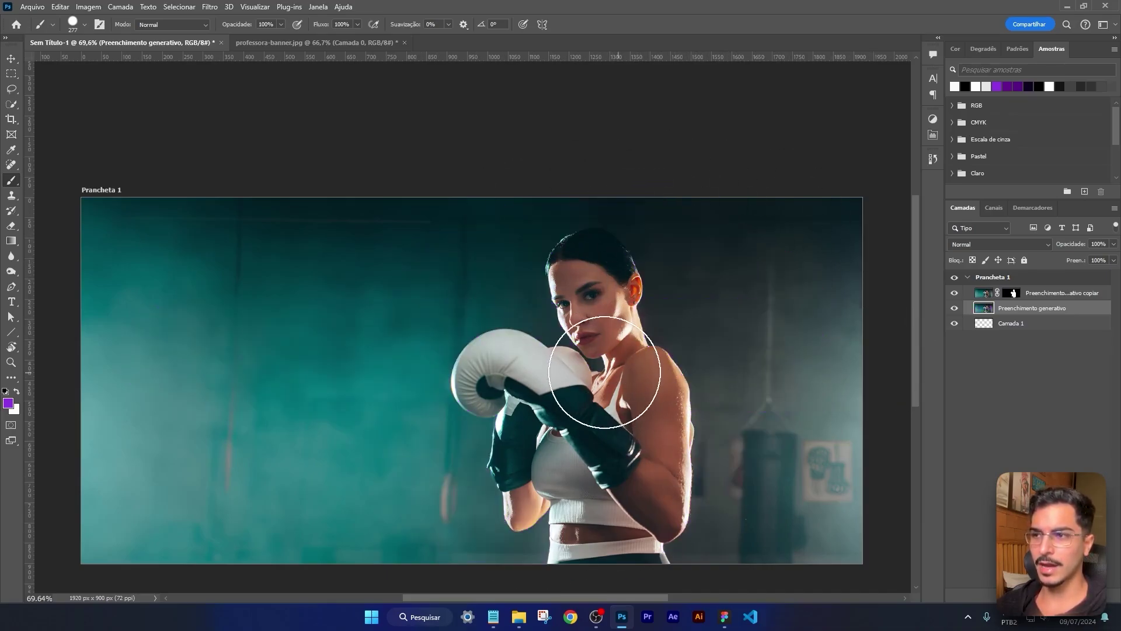
pyautogui.scroll(1, 742, 392)
pyautogui.click(733, 611)
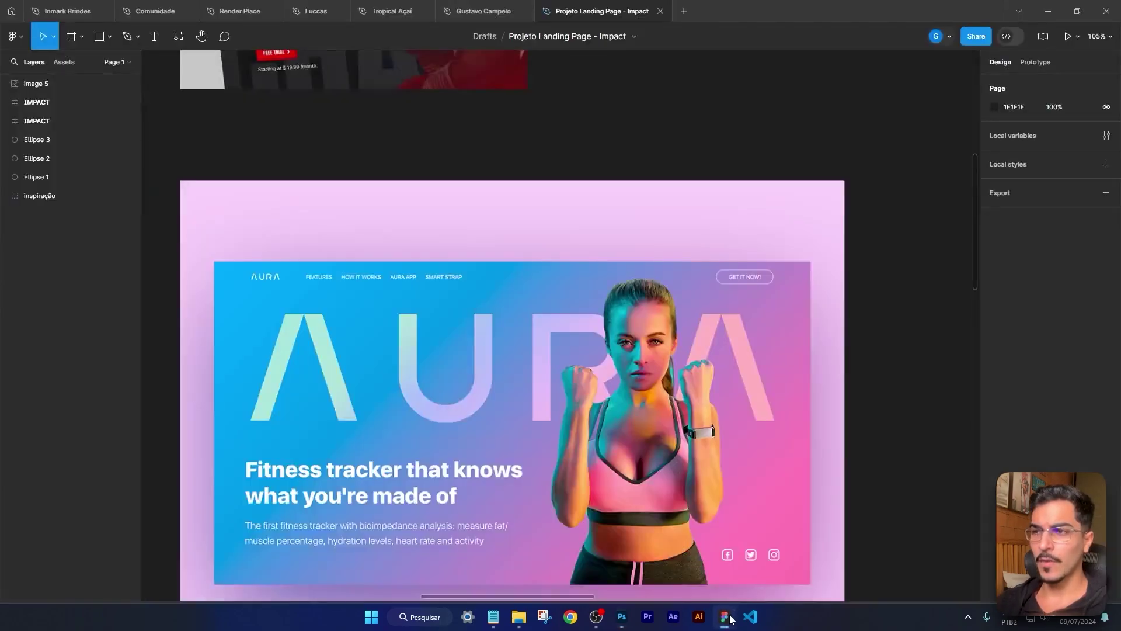
# Step: Frame the three palette circles, inspect the blue Ellipse 1 fill hex, then select the pink circle
pyautogui.scroll(-4, 518, 210)
pyautogui.moveTo(773, 357); pyautogui.dragTo(1032, 477)
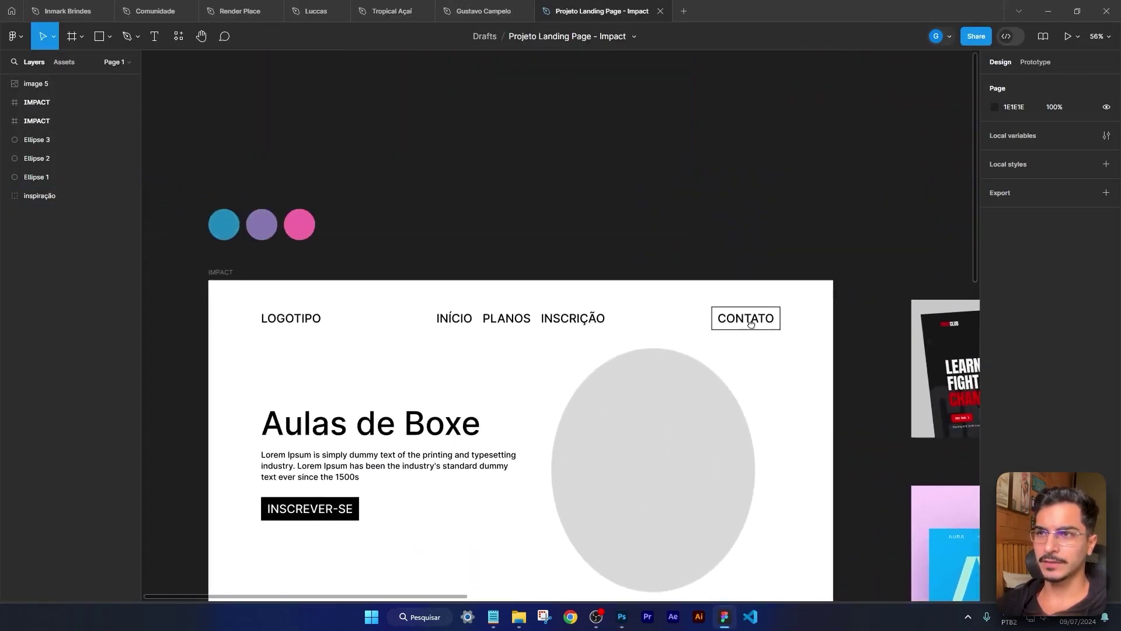
pyautogui.scroll(5, 233, 234)
pyautogui.moveTo(245, 253); pyautogui.dragTo(395, 311)
pyautogui.scroll(2, 388, 295)
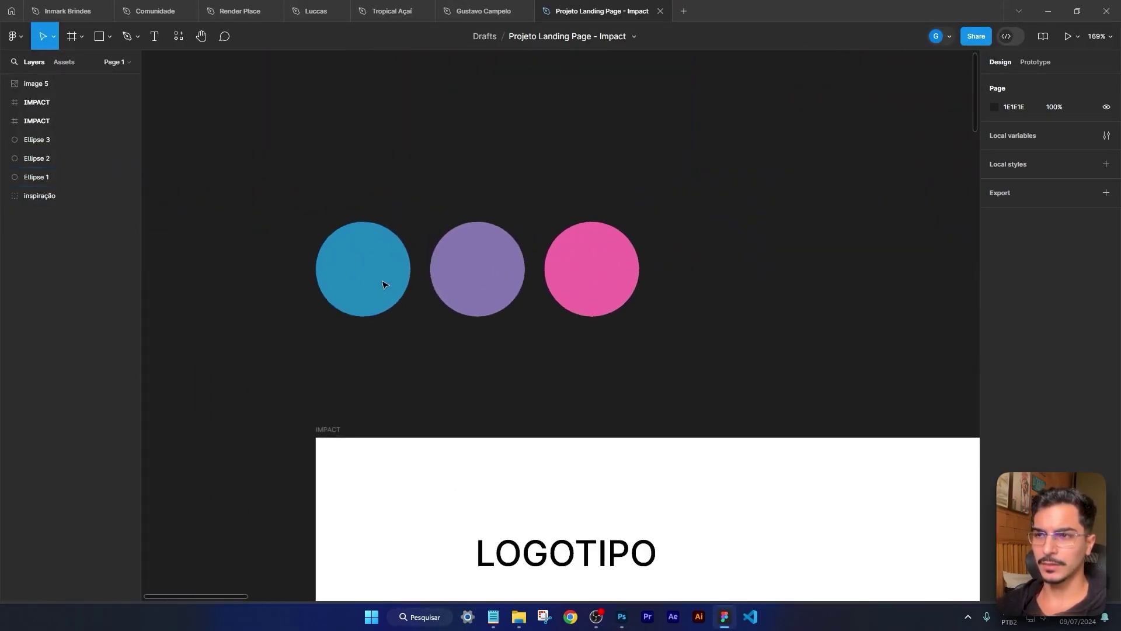
pyautogui.click(383, 280)
pyautogui.click(1018, 246)
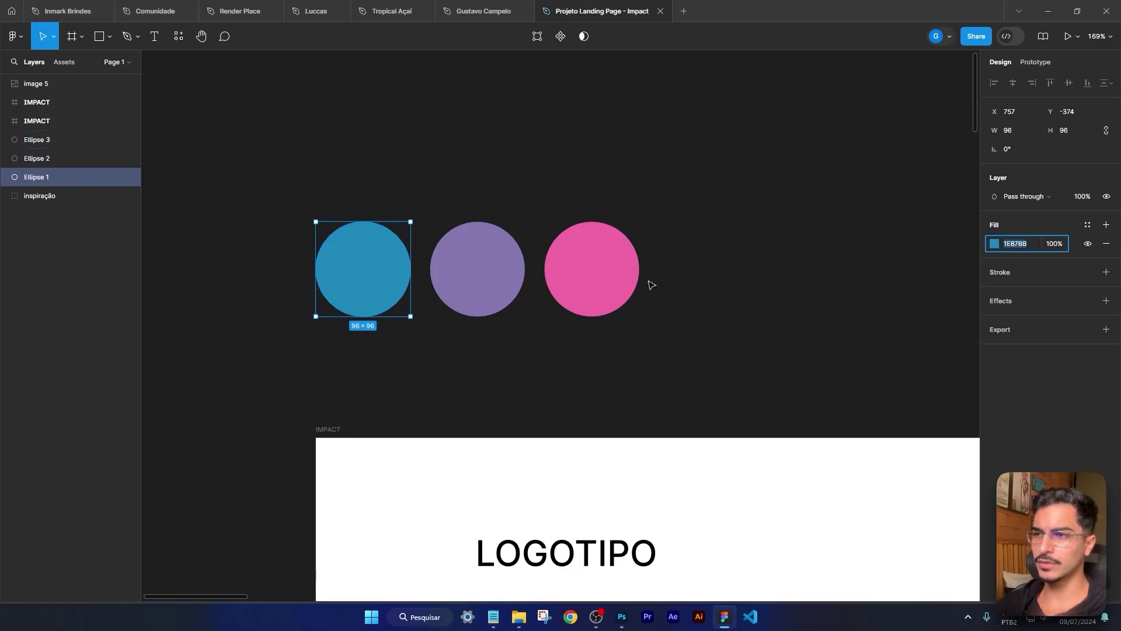
pyautogui.click(594, 271)
pyautogui.hotkey('alt', 'Tab')
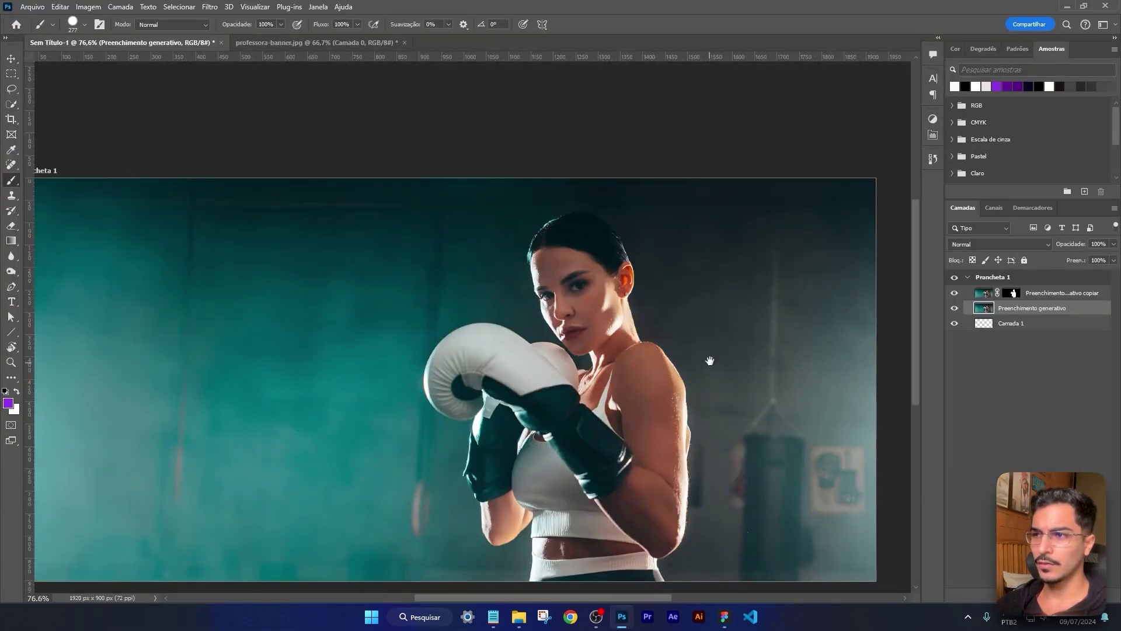
# Step: Add a Degradê gradient fill layer over the banner and bring up its Gradient Editor
pyautogui.moveTo(708, 358); pyautogui.dragTo(761, 331)
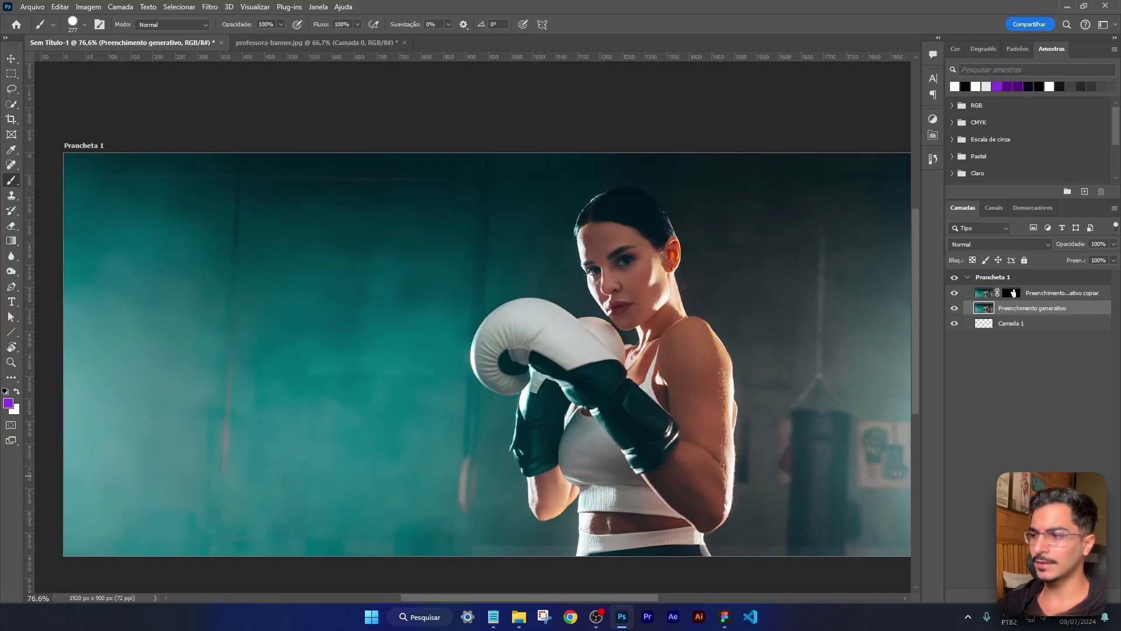
pyautogui.click(1050, 587)
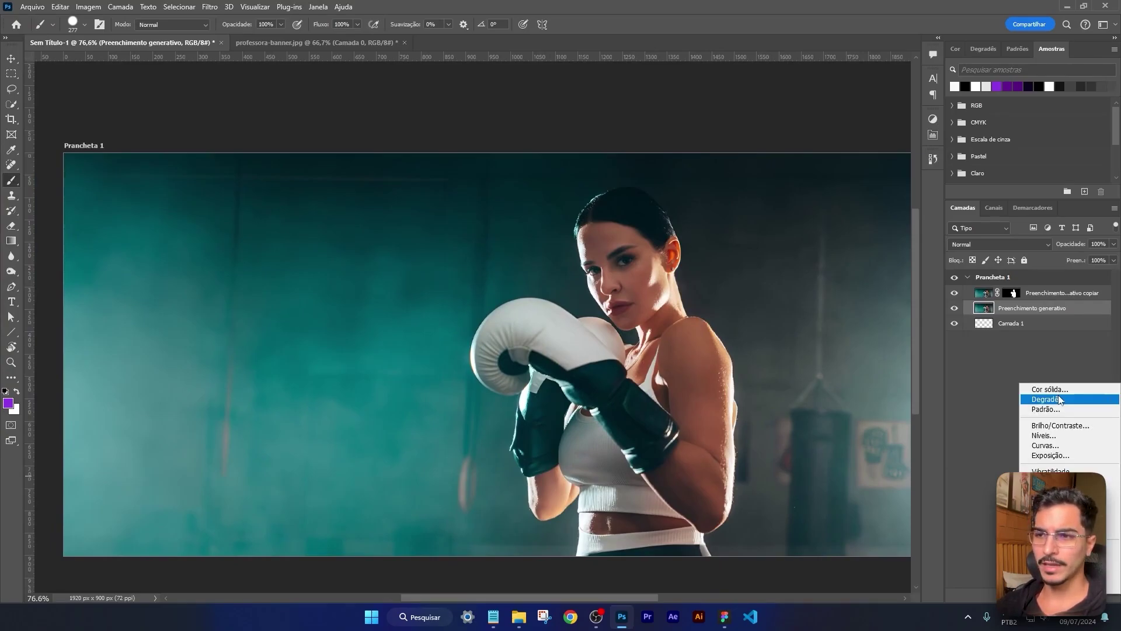
pyautogui.click(1074, 403)
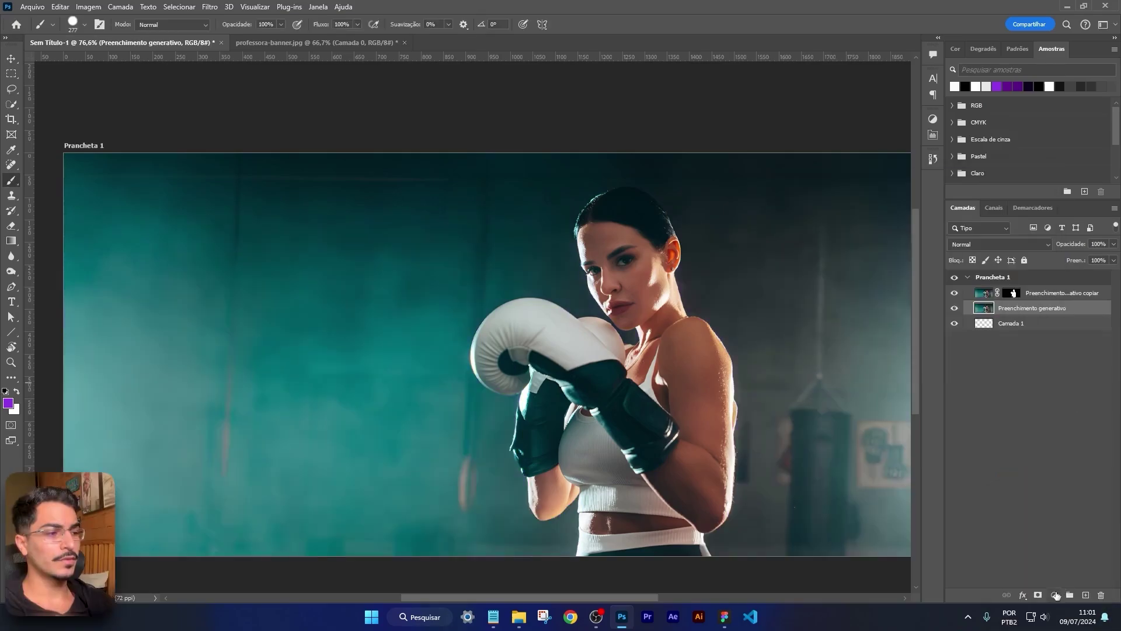
pyautogui.click(1054, 594)
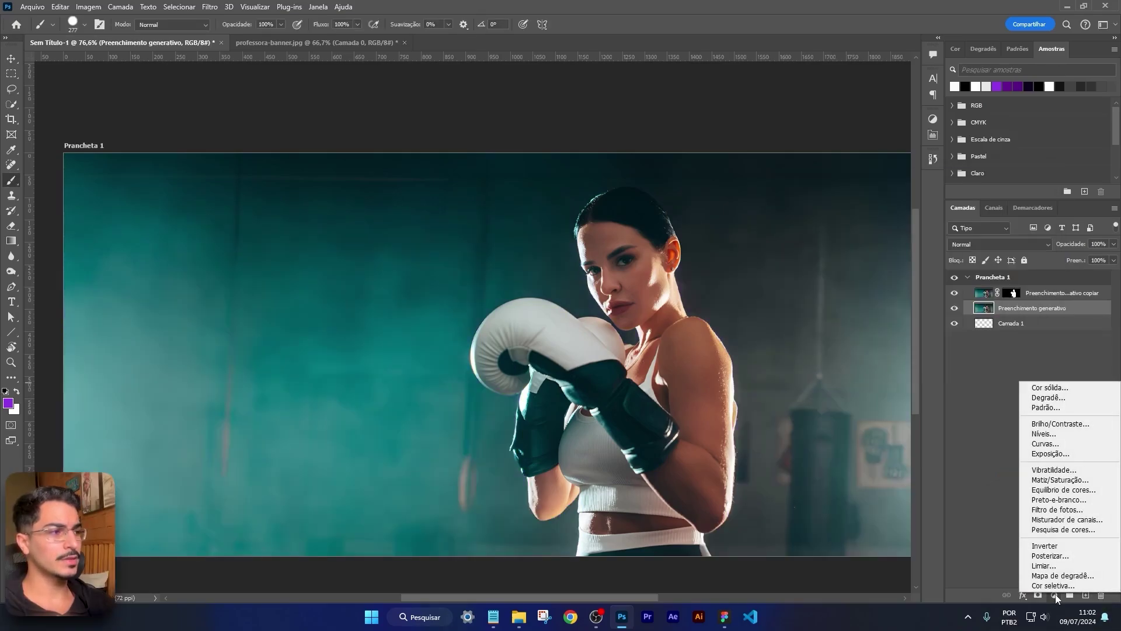
pyautogui.click(1049, 397)
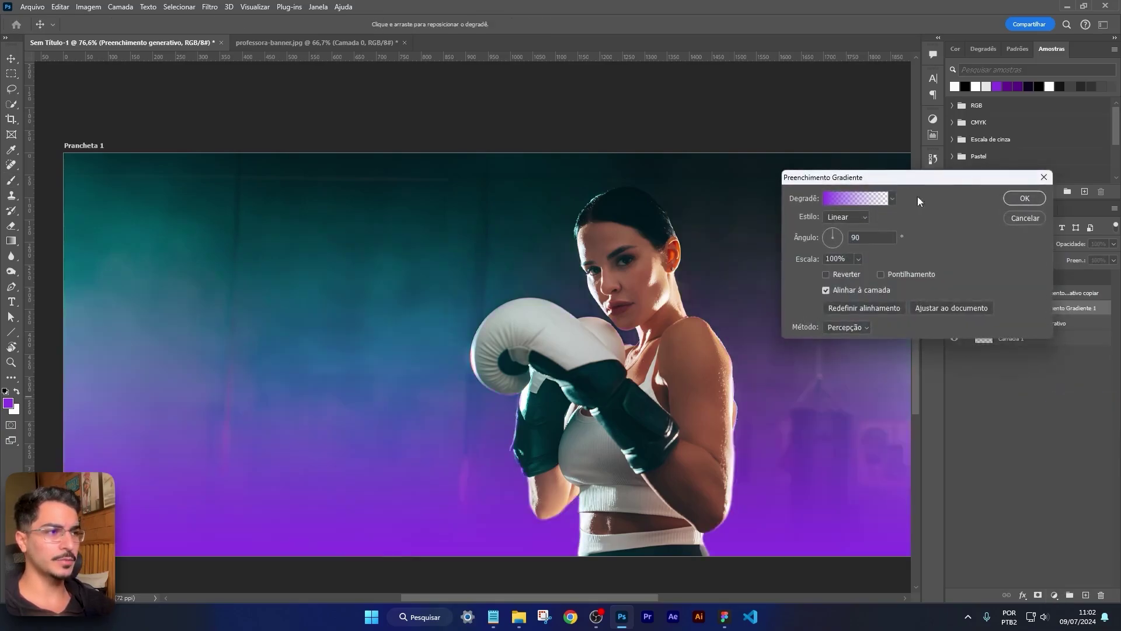
pyautogui.click(861, 199)
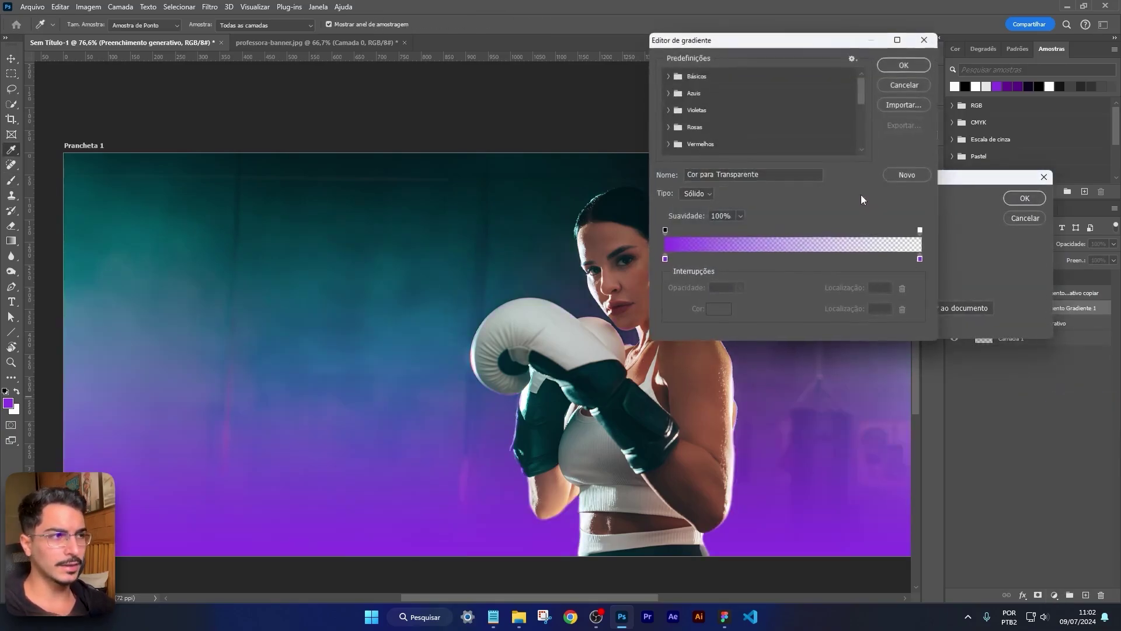
# Step: Set the gradient's left colour stop to the palette blue 1E87BB copied from Figma
pyautogui.click(666, 259)
pyautogui.click(719, 309)
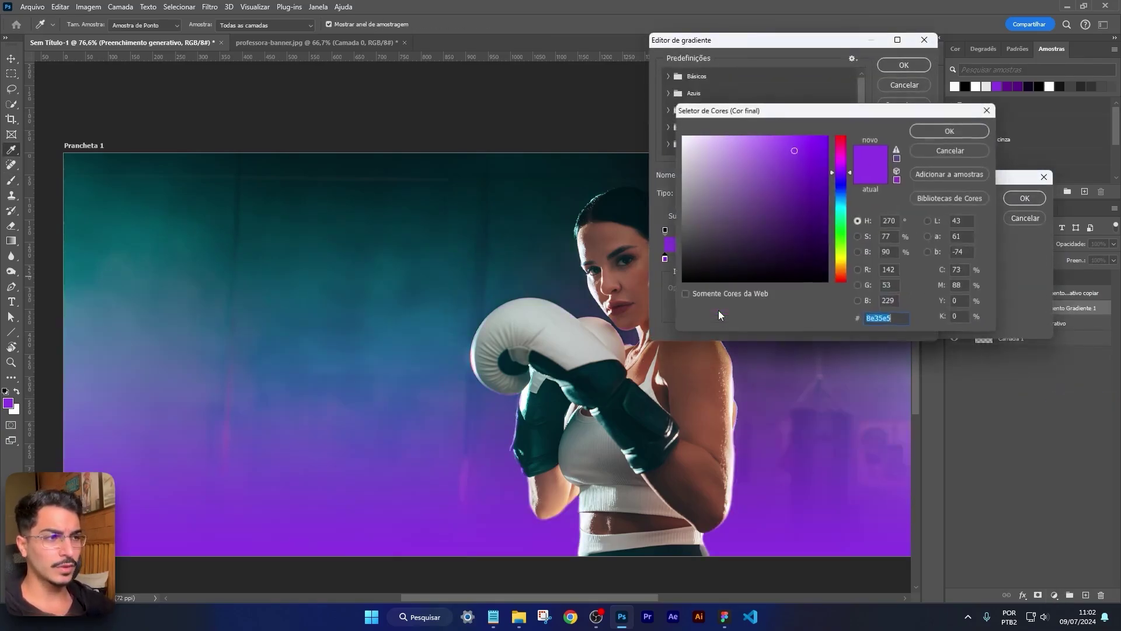
pyautogui.click(966, 181)
pyautogui.click(724, 616)
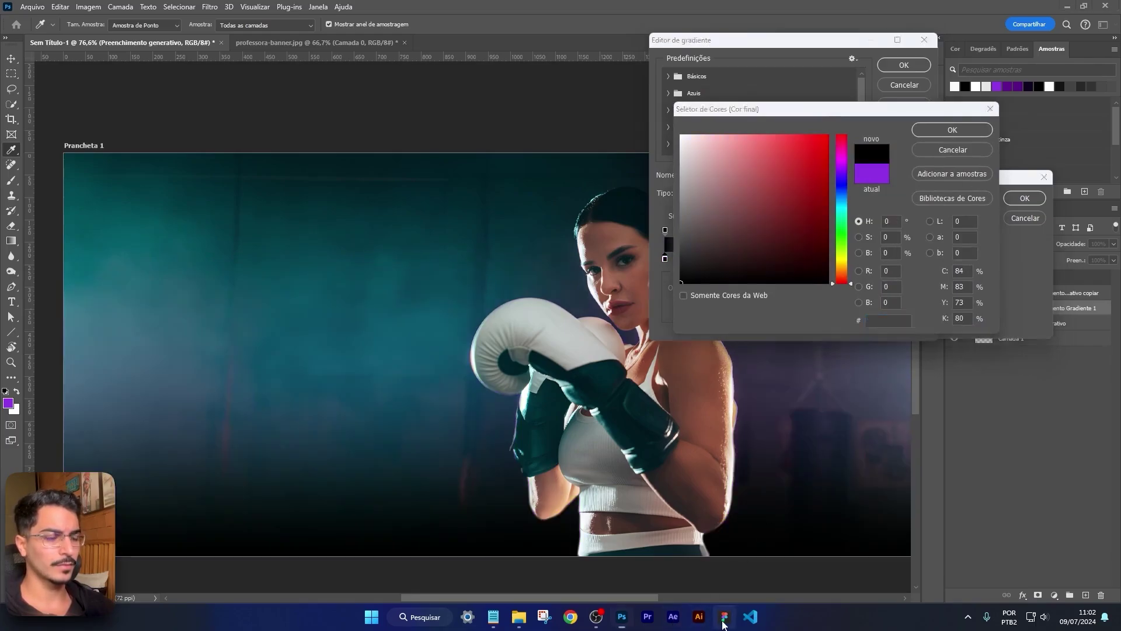
pyautogui.click(370, 283)
pyautogui.click(1021, 246)
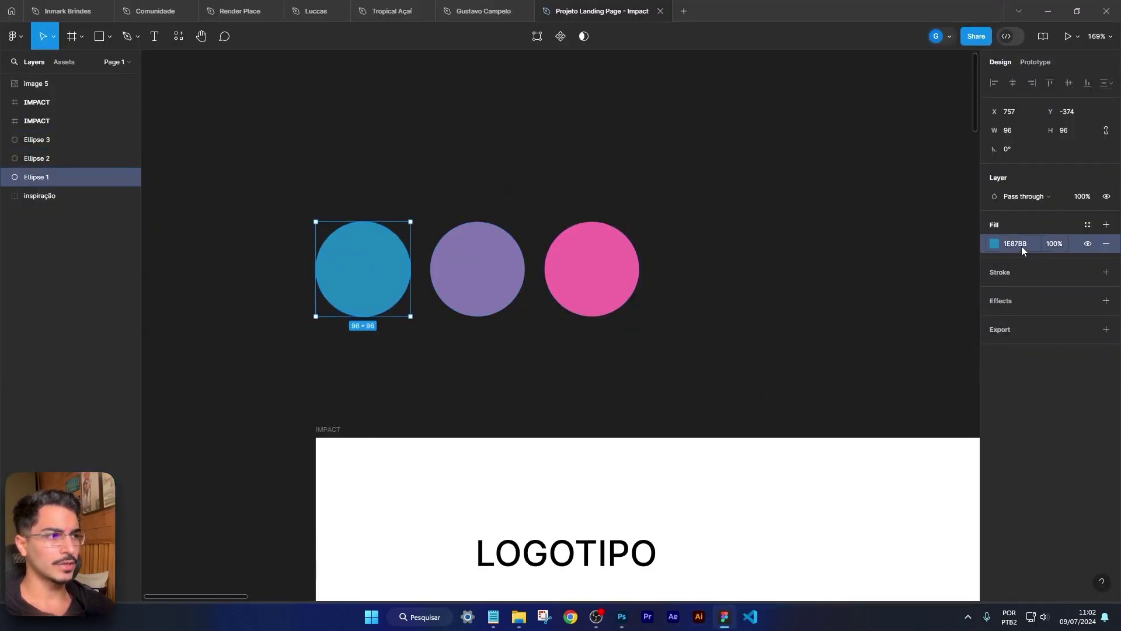
pyautogui.hotkey('ctrl', 'c')
pyautogui.hotkey('alt', 'Tab')
pyautogui.hotkey('ctrl', 'v')
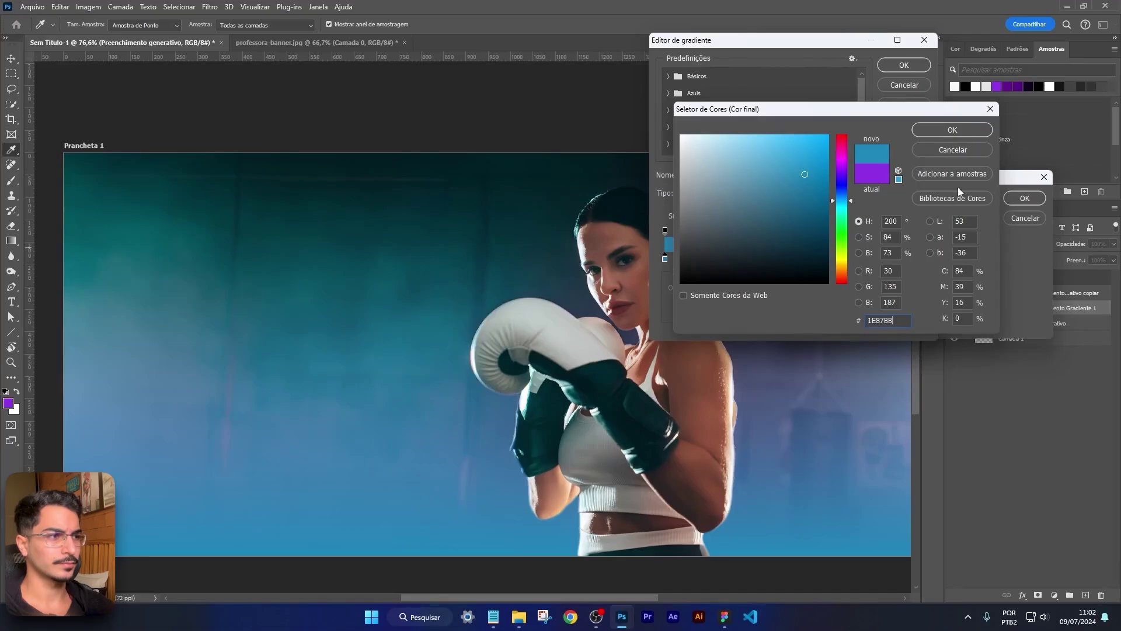
pyautogui.click(958, 128)
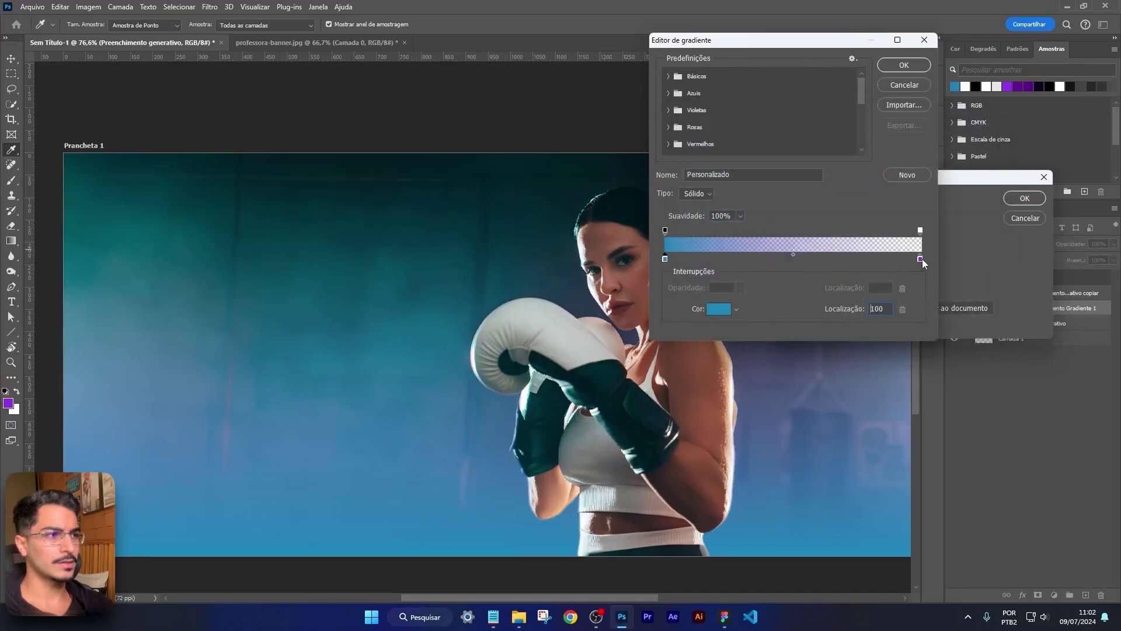
# Step: Set the right colour stop to the palette pink F168A5 copied from Figma
pyautogui.hotkey('alt', 'Tab')
pyautogui.click(541, 275)
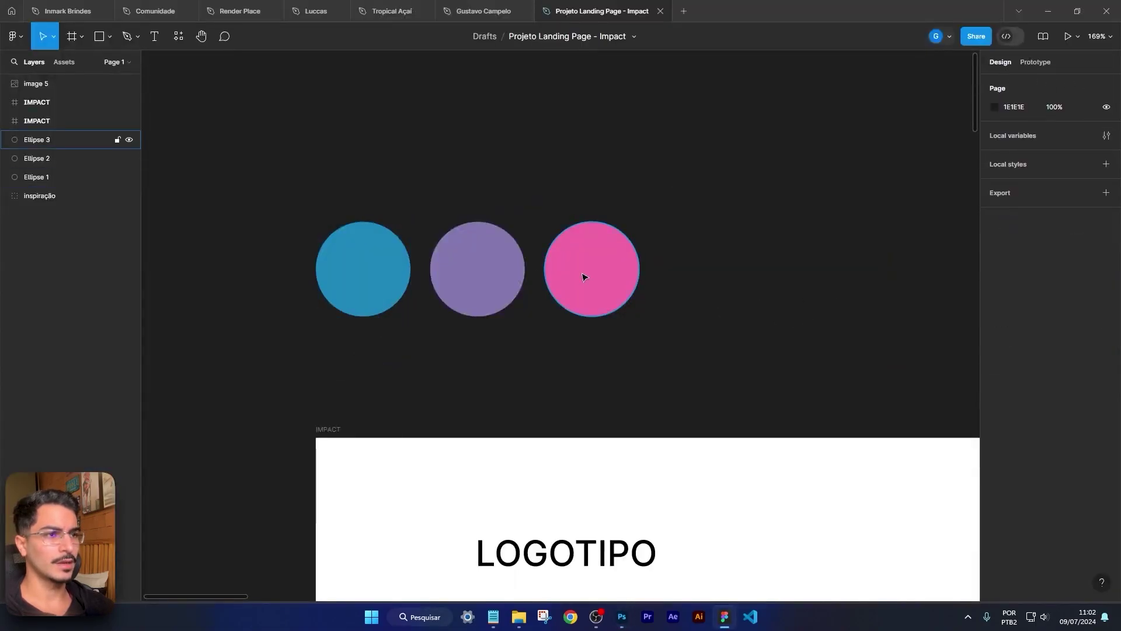
pyautogui.click(583, 278)
pyautogui.click(1010, 245)
pyautogui.hotkey('ctrl', 'c')
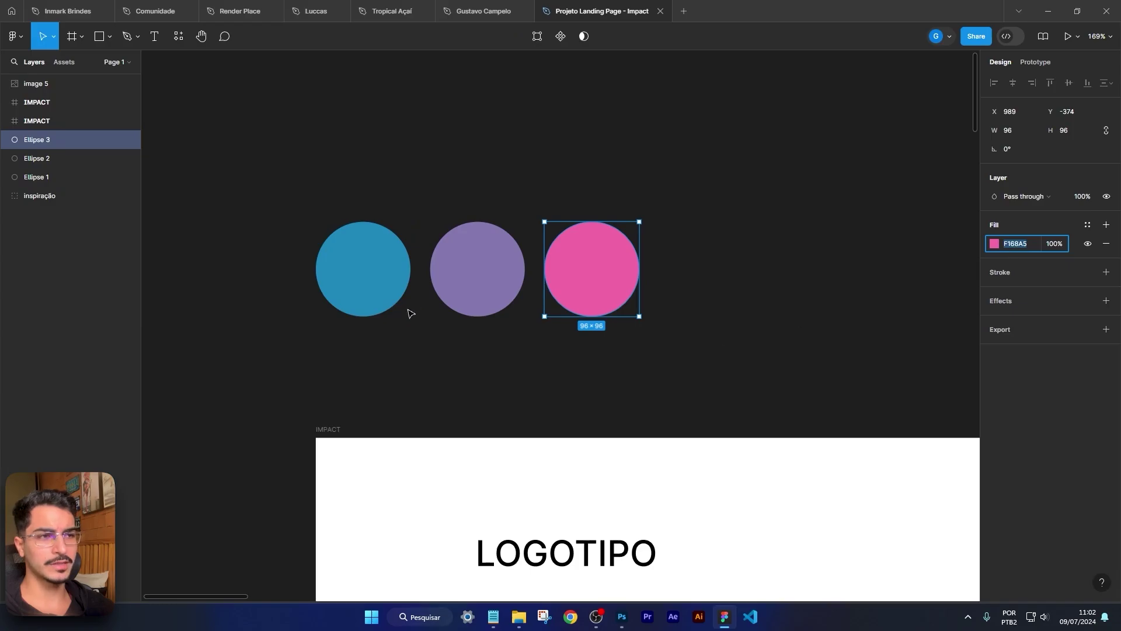
pyautogui.hotkey('alt', 'Tab')
pyautogui.doubleClick(887, 320)
pyautogui.hotkey('ctrl', 'v')
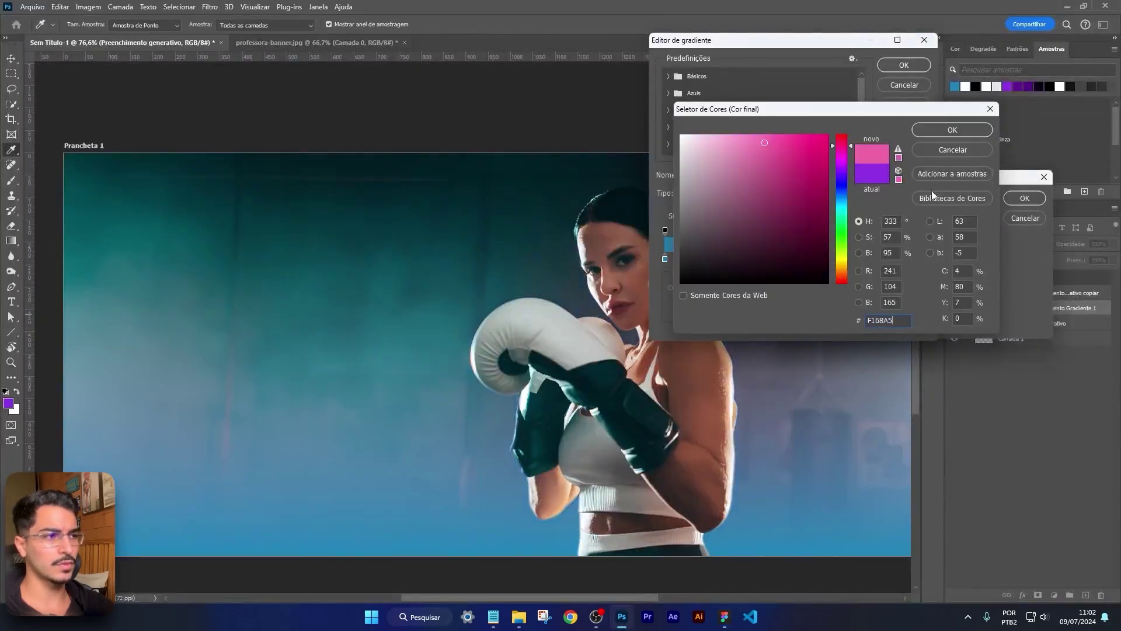
pyautogui.click(943, 130)
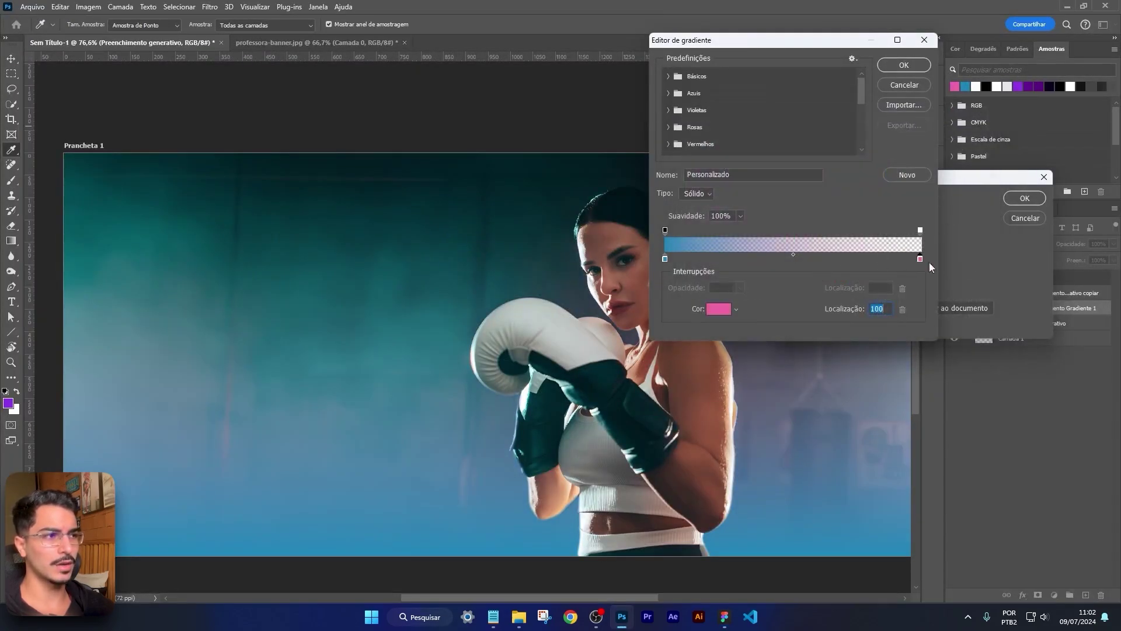
# Step: Set the right opacity stop to 100% and apply the gradient
pyautogui.click(921, 231)
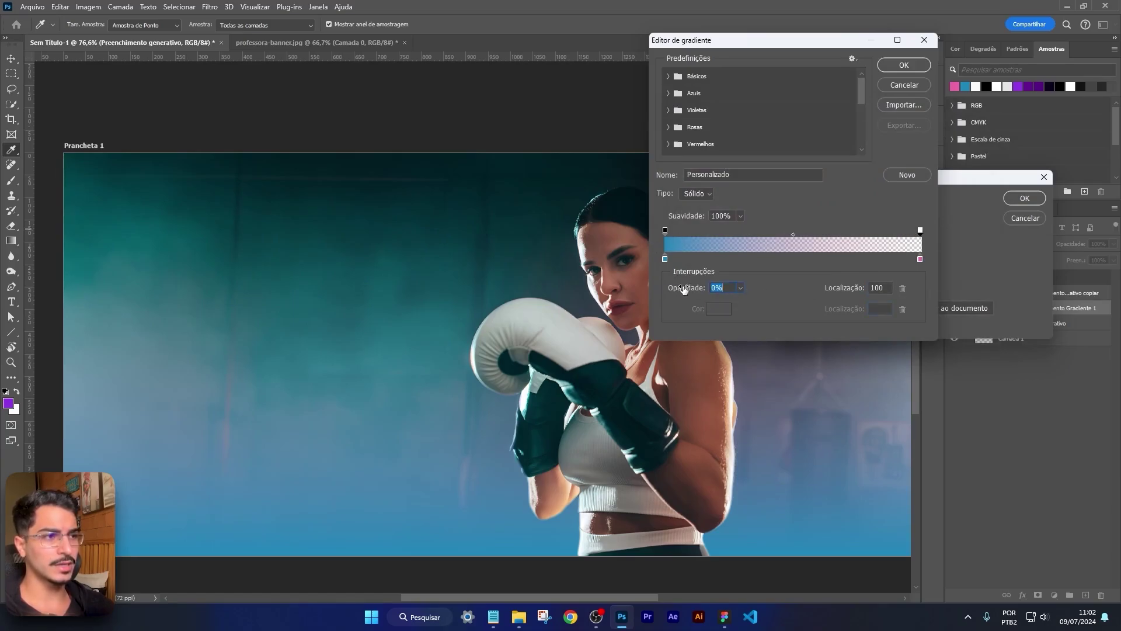
pyautogui.click(726, 286)
pyautogui.write('100')
pyautogui.press('Return')
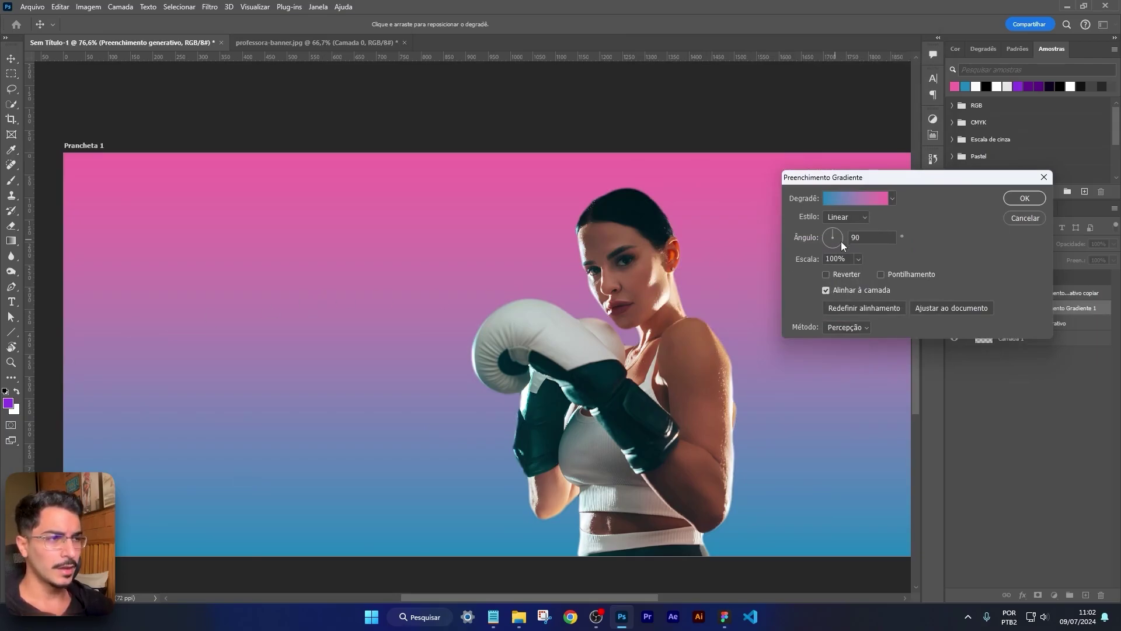
# Step: Turn the gradient angle to 140,2°, pink upper left and blue lower right, and confirm the Gradient Fill
pyautogui.moveTo(829, 238); pyautogui.dragTo(826, 232)
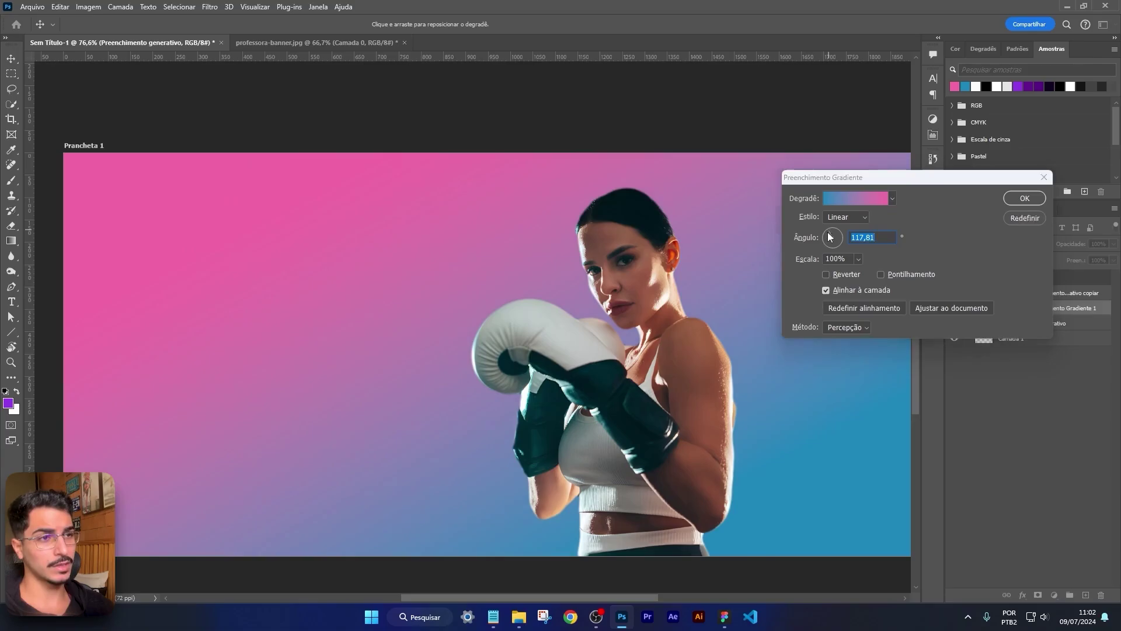
pyautogui.hotkey('alt', 'Tab')
pyautogui.click(833, 241)
pyautogui.scroll(-6, 834, 241)
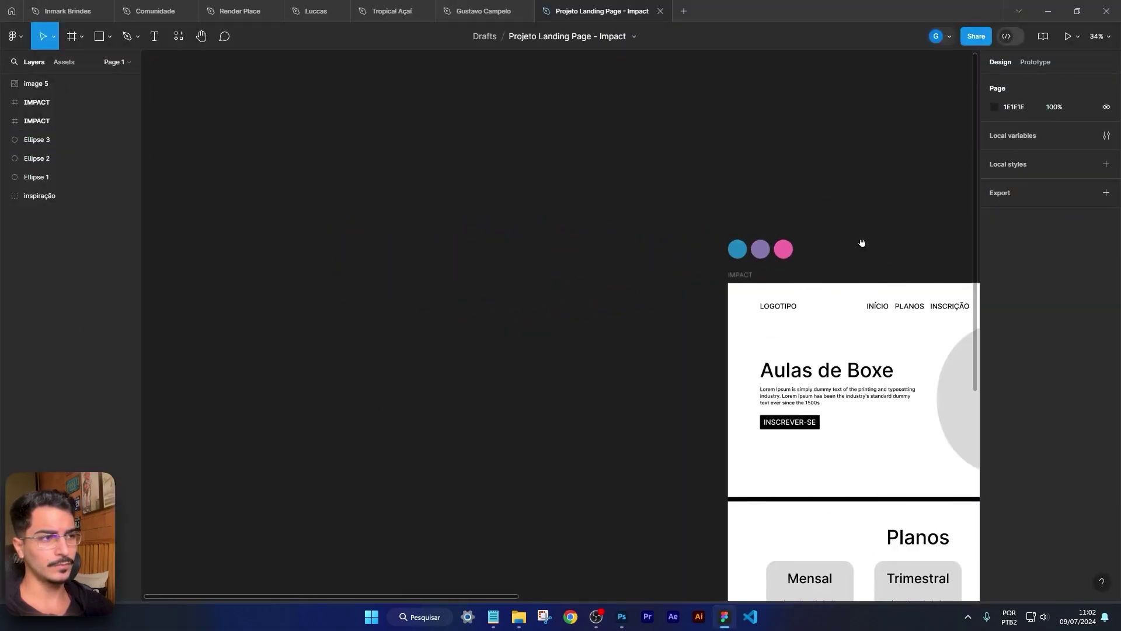
pyautogui.moveTo(861, 243); pyautogui.dragTo(578, 260)
pyautogui.hotkey('alt', 'Tab')
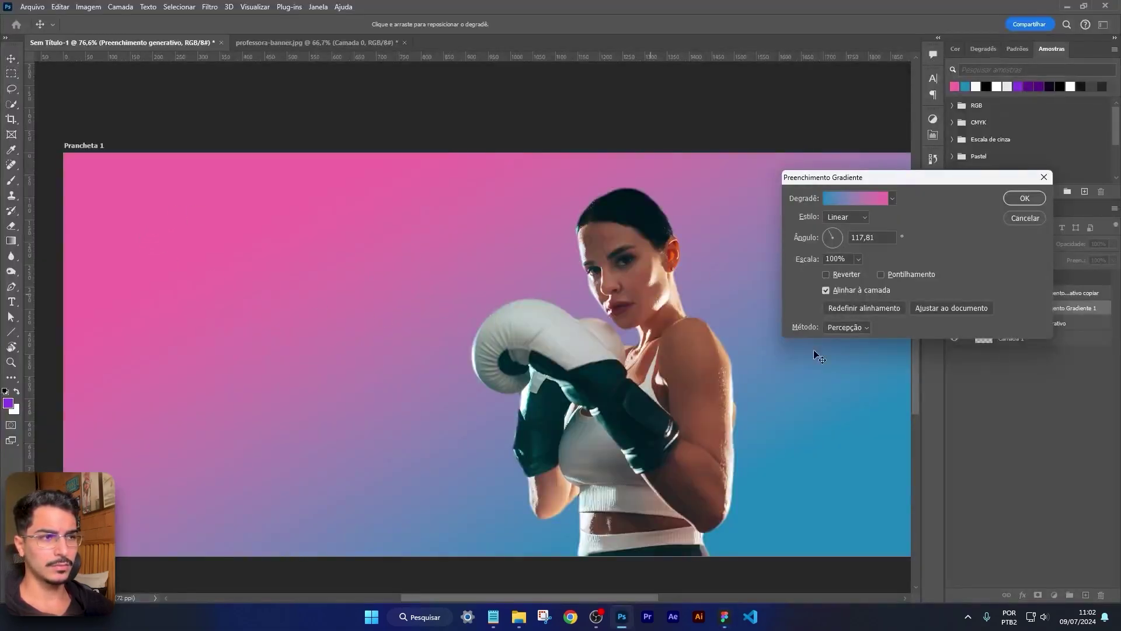
pyautogui.click(839, 245)
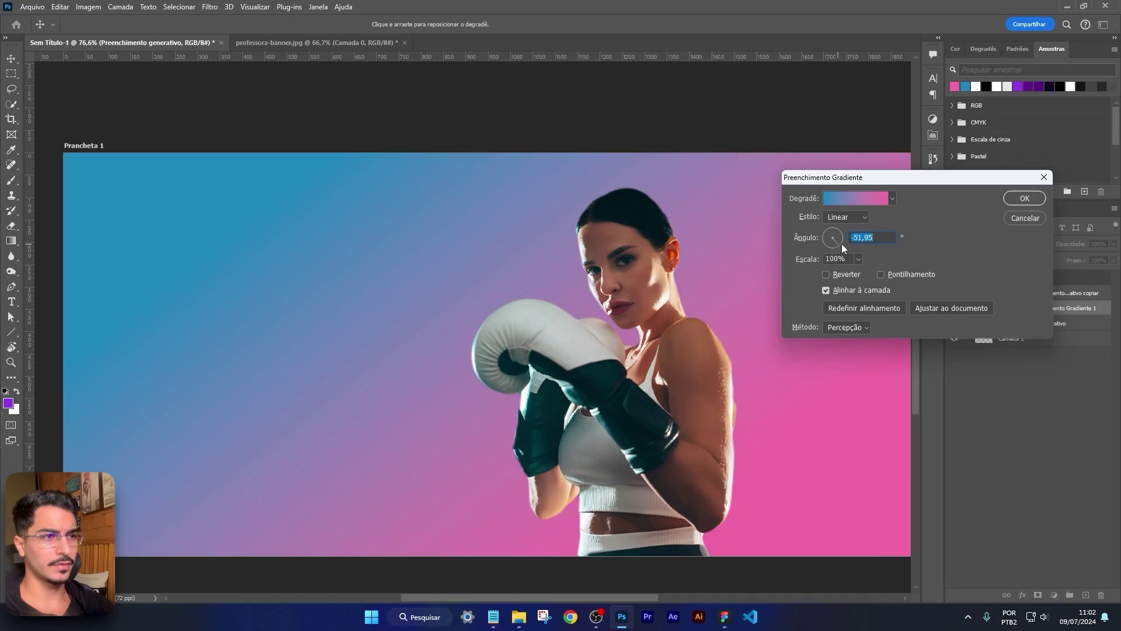
pyautogui.click(826, 233)
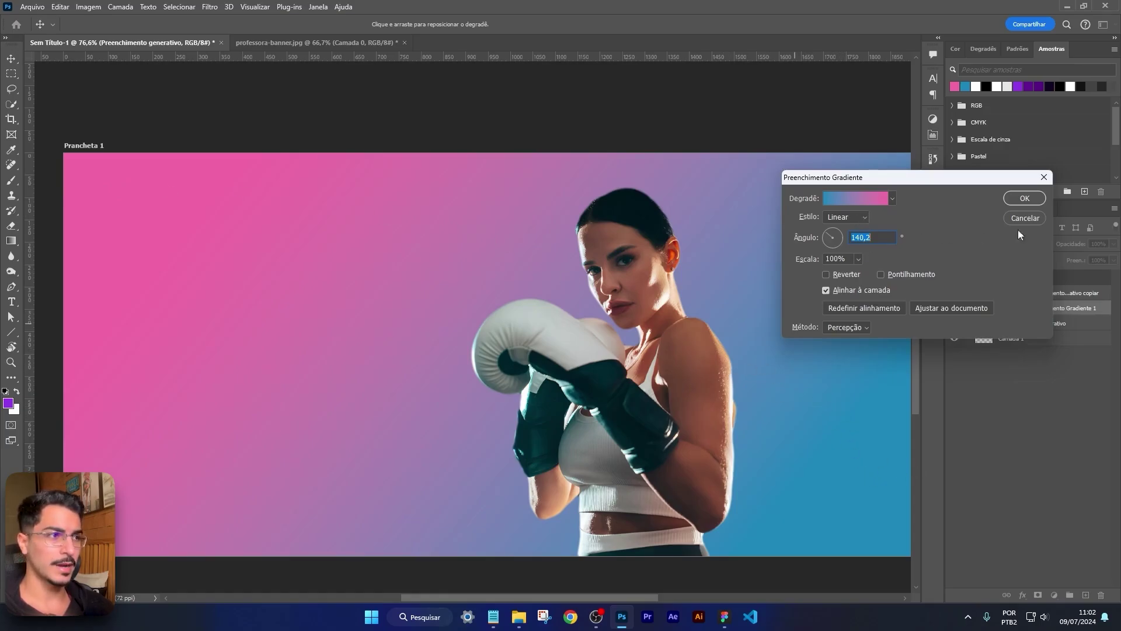
pyautogui.click(1022, 198)
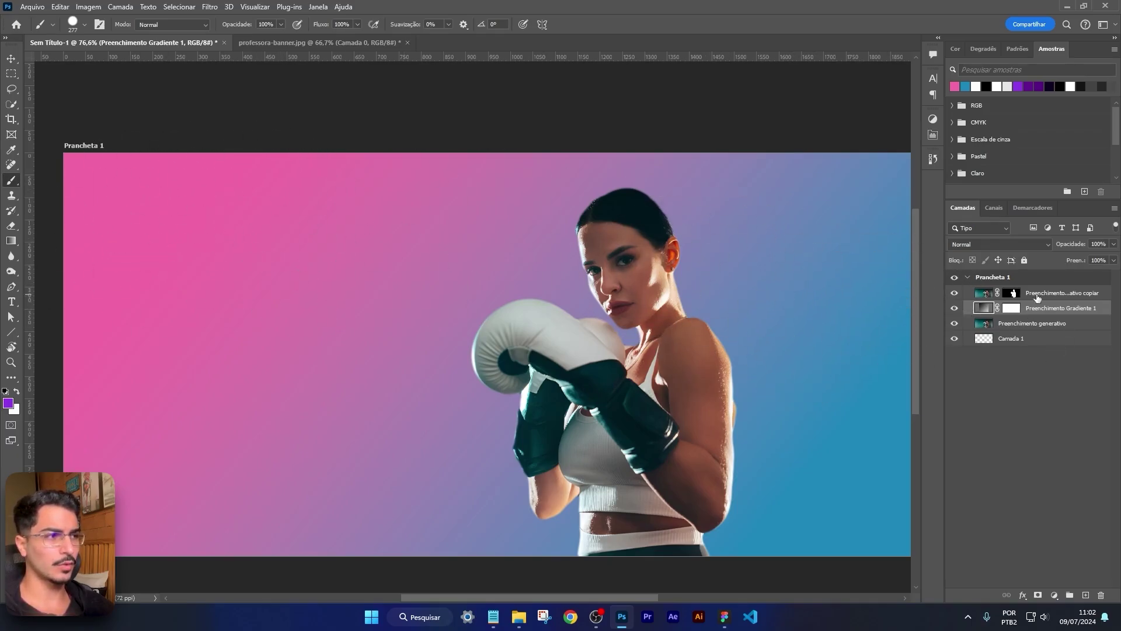
# Step: Switch the gradient fill layer's blend mode from Normal to Sobrepor, comparing it hidden and shown
pyautogui.click(1024, 245)
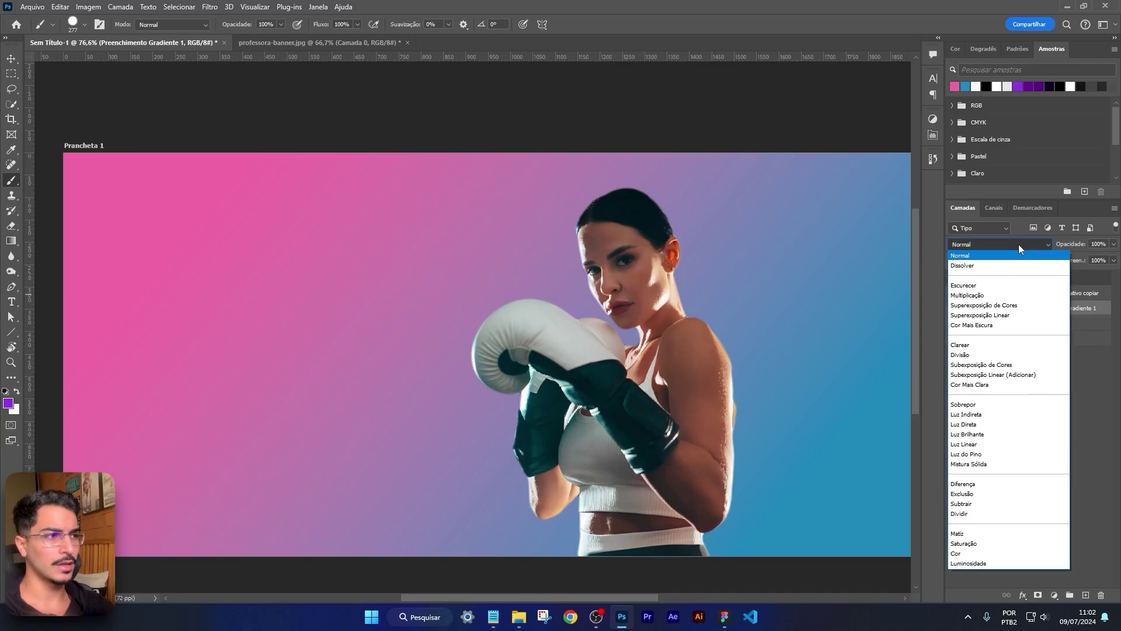
pyautogui.click(1012, 245)
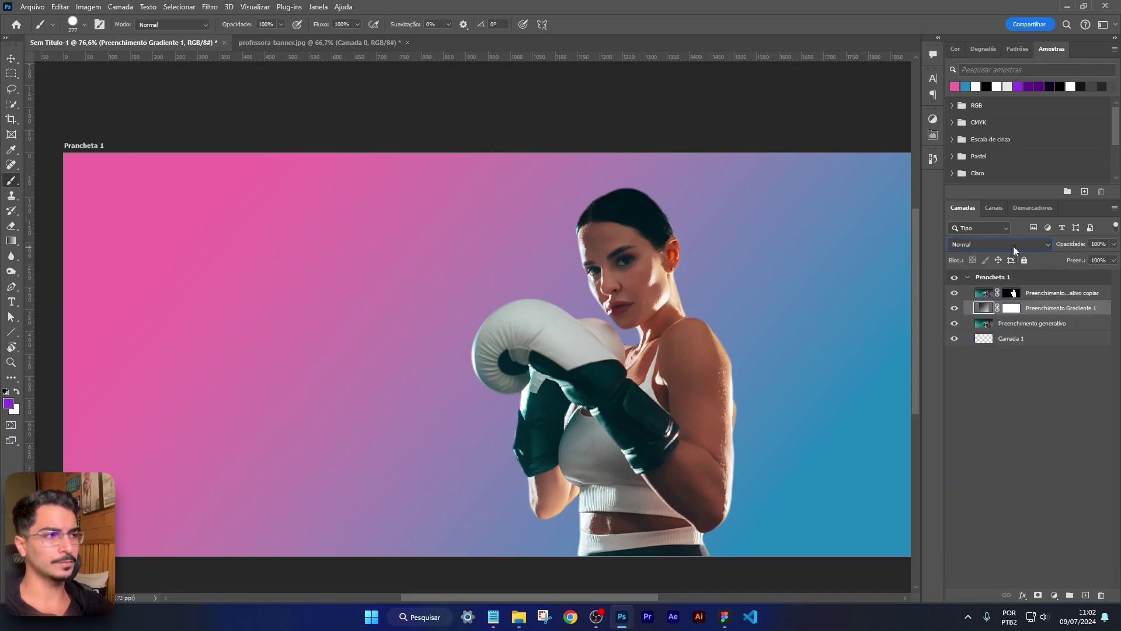
pyautogui.click(1045, 246)
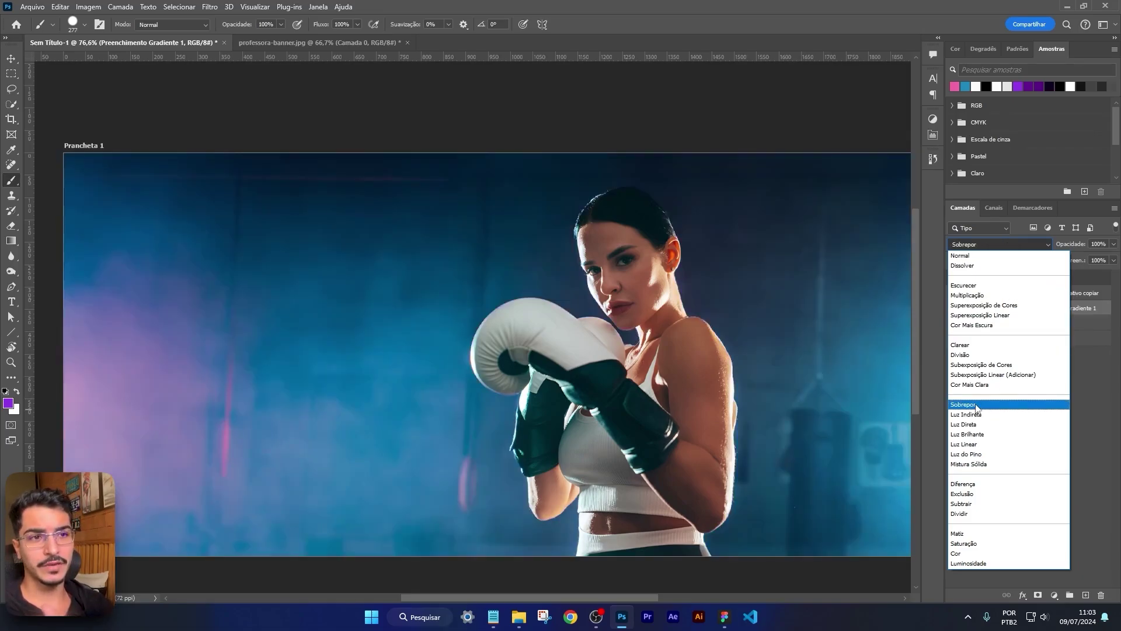
pyautogui.click(976, 404)
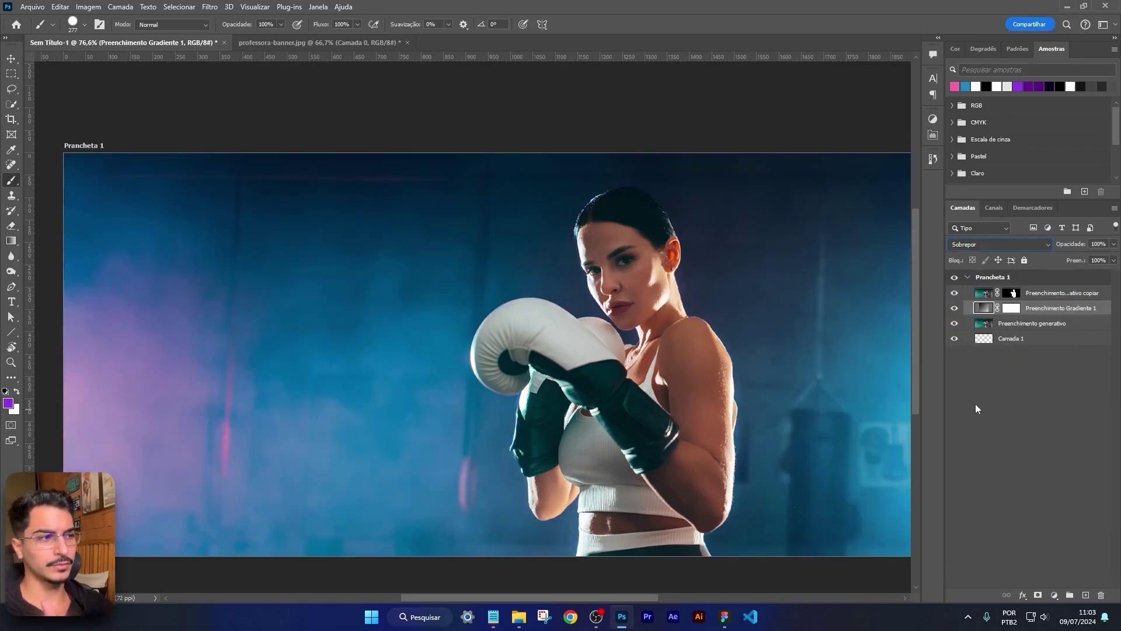
pyautogui.click(955, 309)
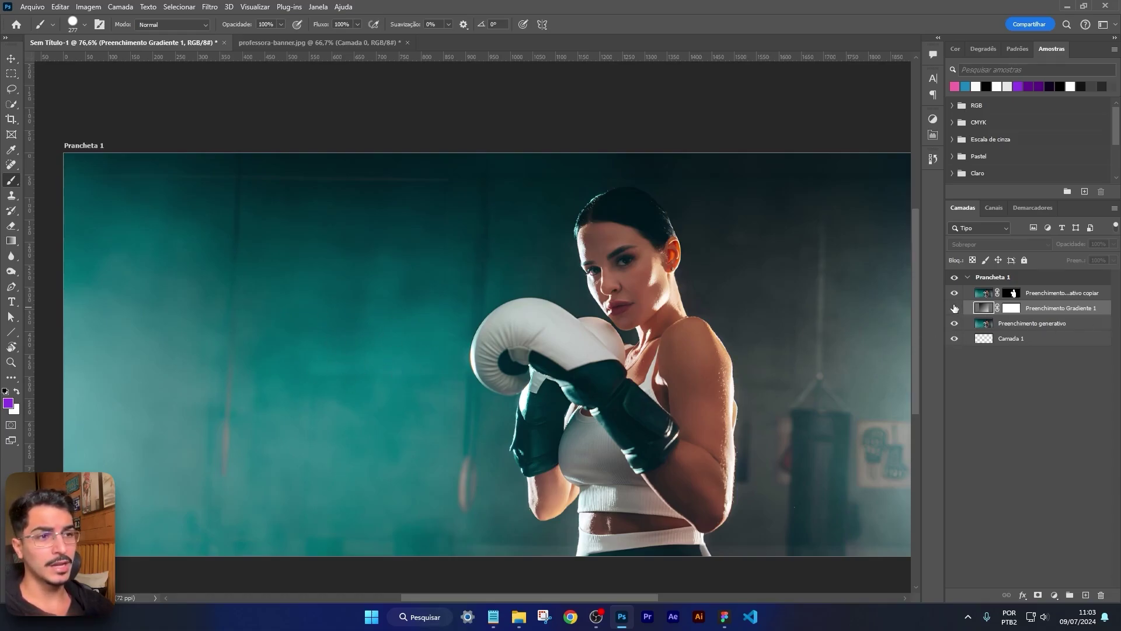
pyautogui.click(954, 308)
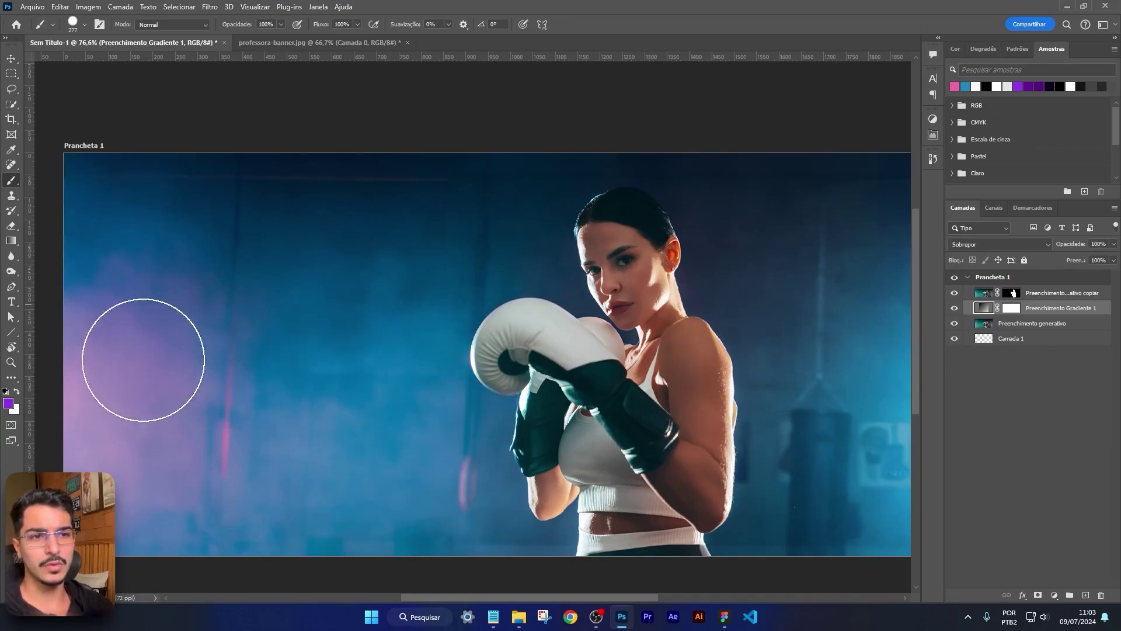
pyautogui.click(1008, 244)
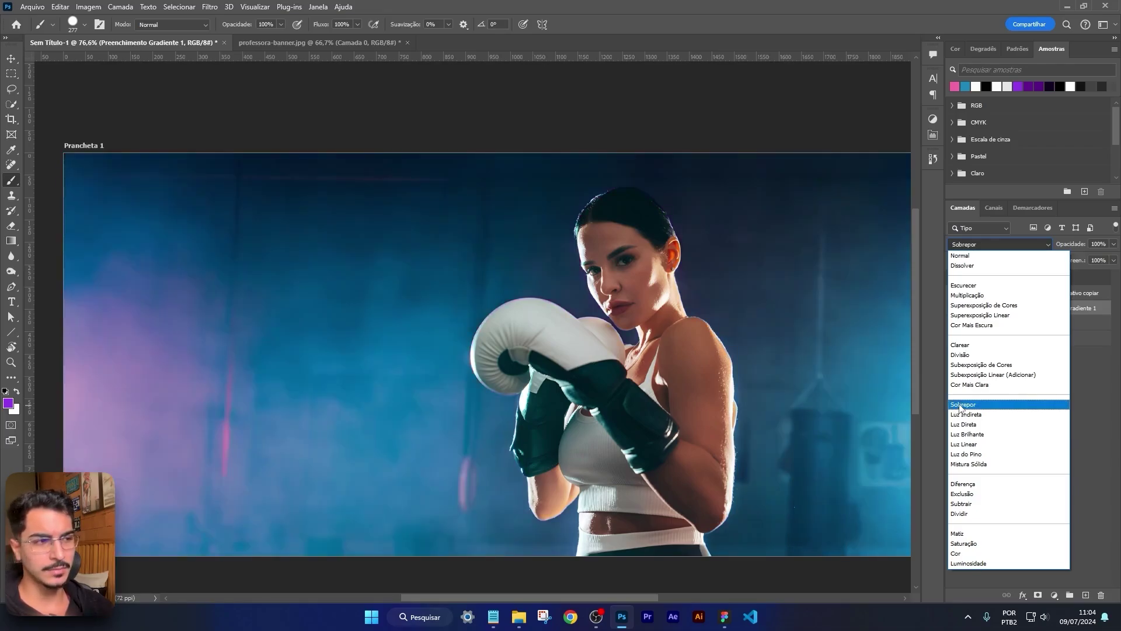
# Step: Keep Sobrepor, duplicate the gradient above the boxer cutout, and clip the copy to the cutout
pyautogui.click(962, 405)
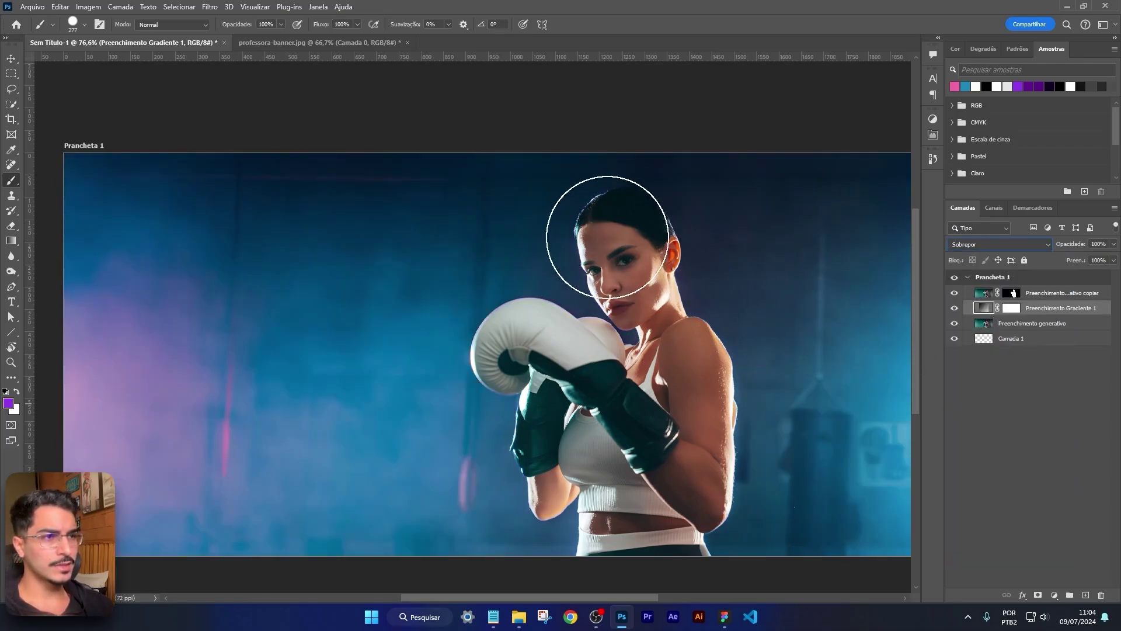
pyautogui.click(954, 308)
pyautogui.click(954, 309)
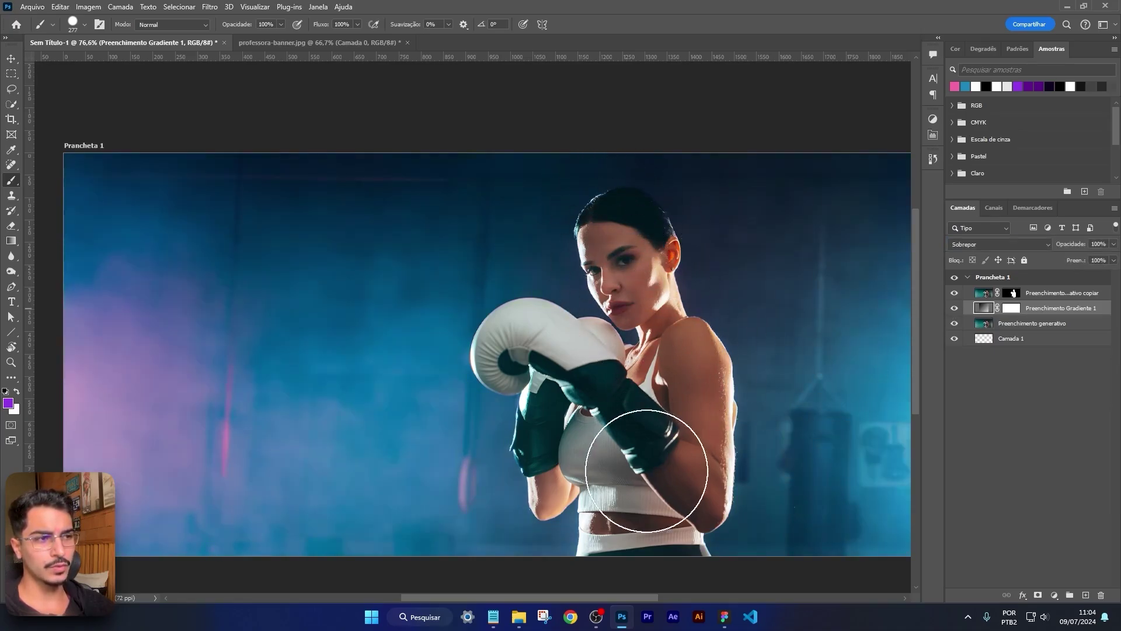
pyautogui.moveTo(1037, 311); pyautogui.dragTo(1030, 287)
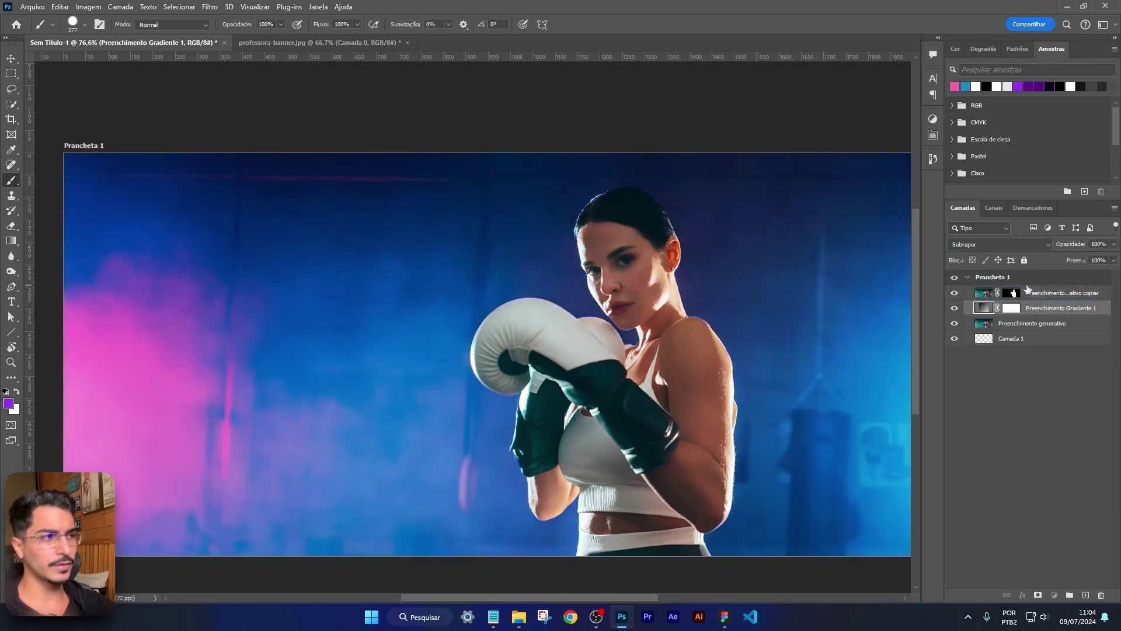
pyautogui.keyDown('alt'); pyautogui.click(987, 300); pyautogui.keyUp('alt')
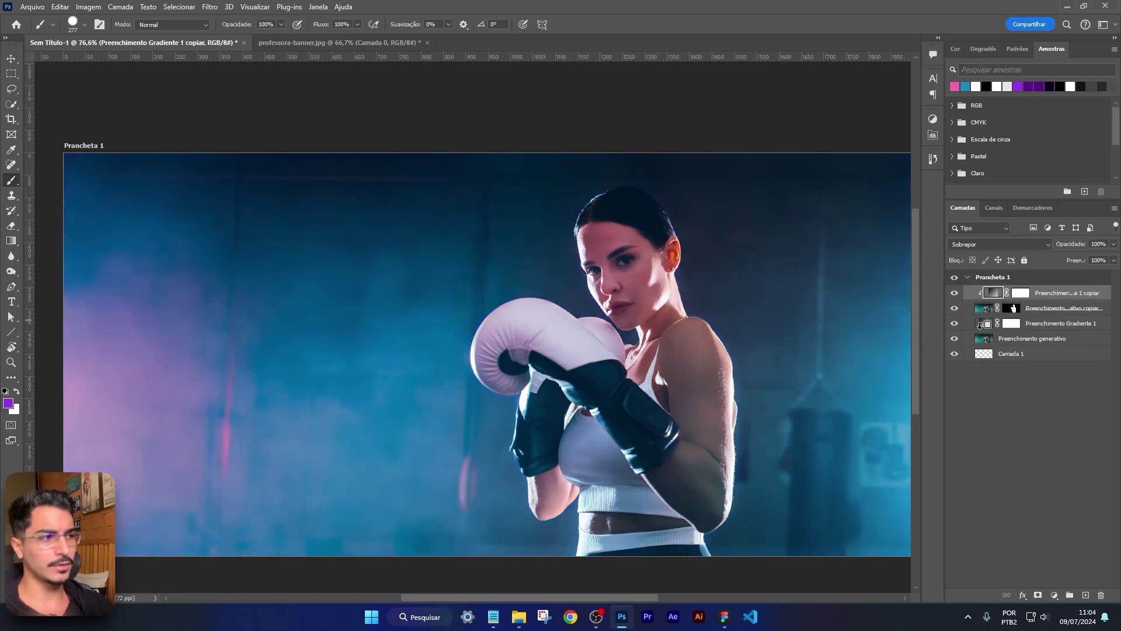
pyautogui.keyDown('alt'); pyautogui.click(979, 326); pyautogui.keyUp('alt')
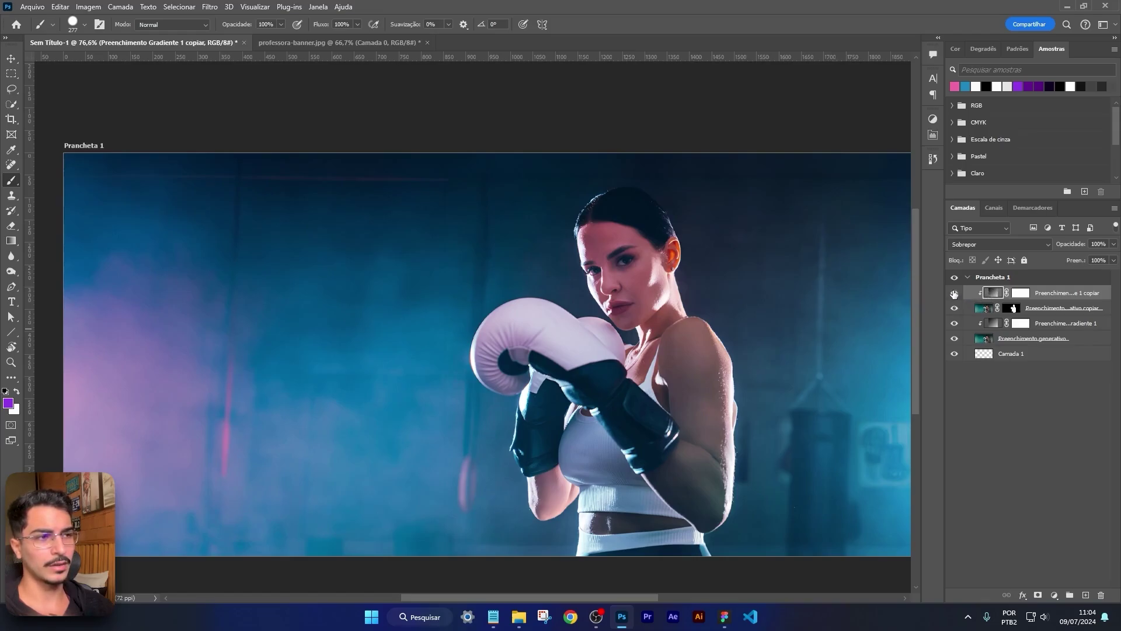
pyautogui.click(953, 294)
pyautogui.click(953, 294)
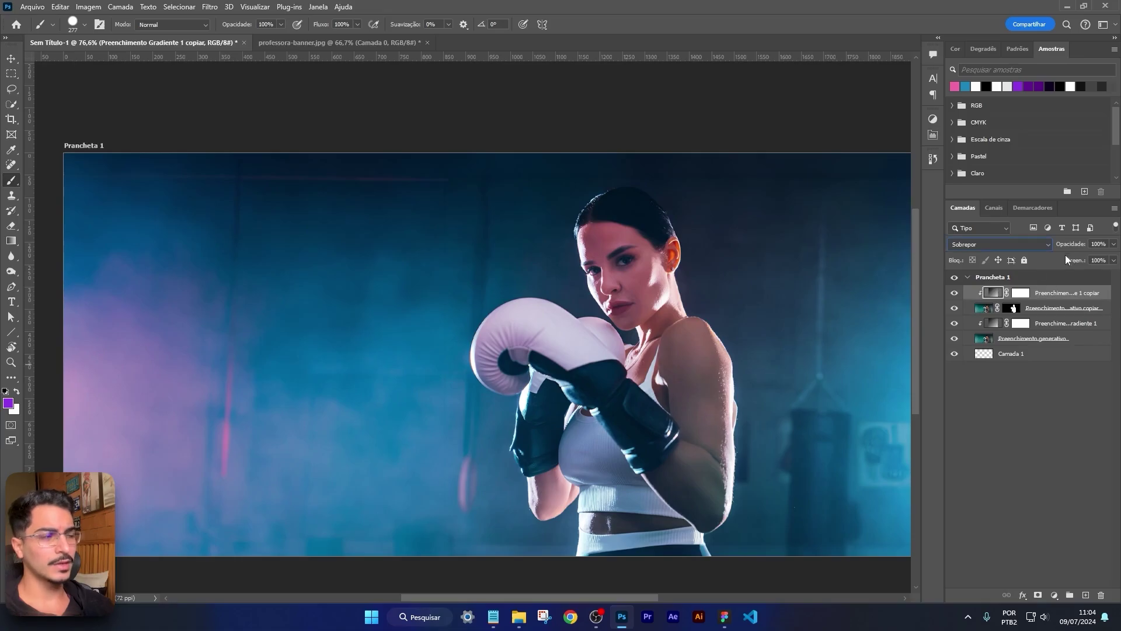
# Step: Lower the top gradient copy's opacity from 66% to 43%, comparing it on and off
pyautogui.moveTo(1080, 244); pyautogui.dragTo(1065, 245)
pyautogui.click(953, 292)
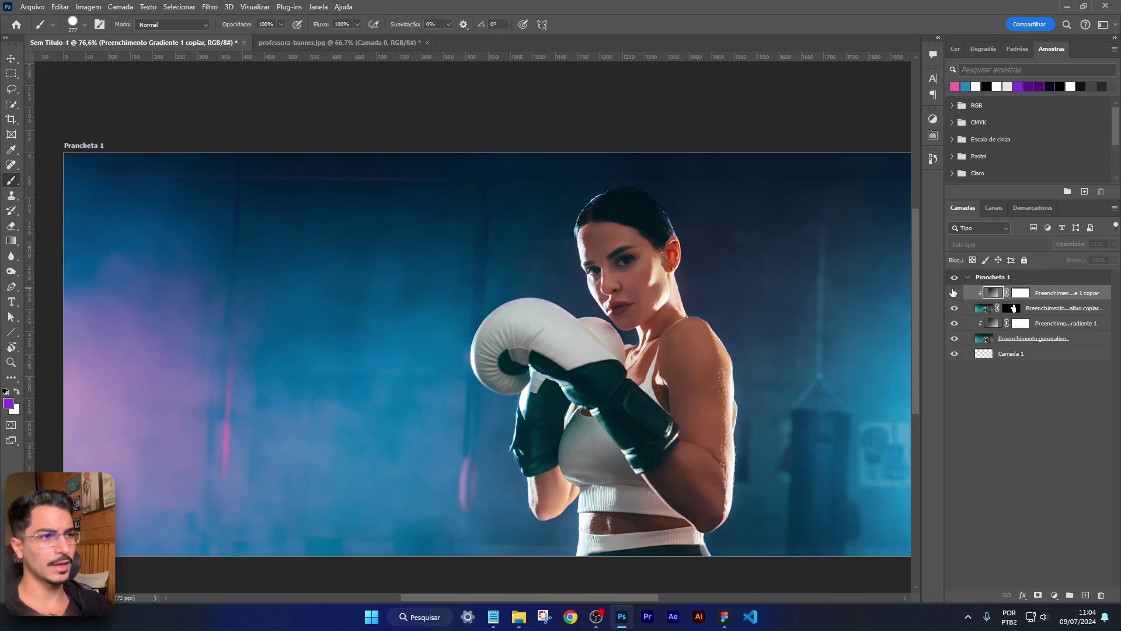
pyautogui.click(953, 294)
pyautogui.moveTo(1080, 244)
pyautogui.mouseDown()
pyautogui.moveTo(1065, 246)
pyautogui.moveTo(1077, 244)
pyautogui.mouseUp()
pyautogui.click(956, 293)
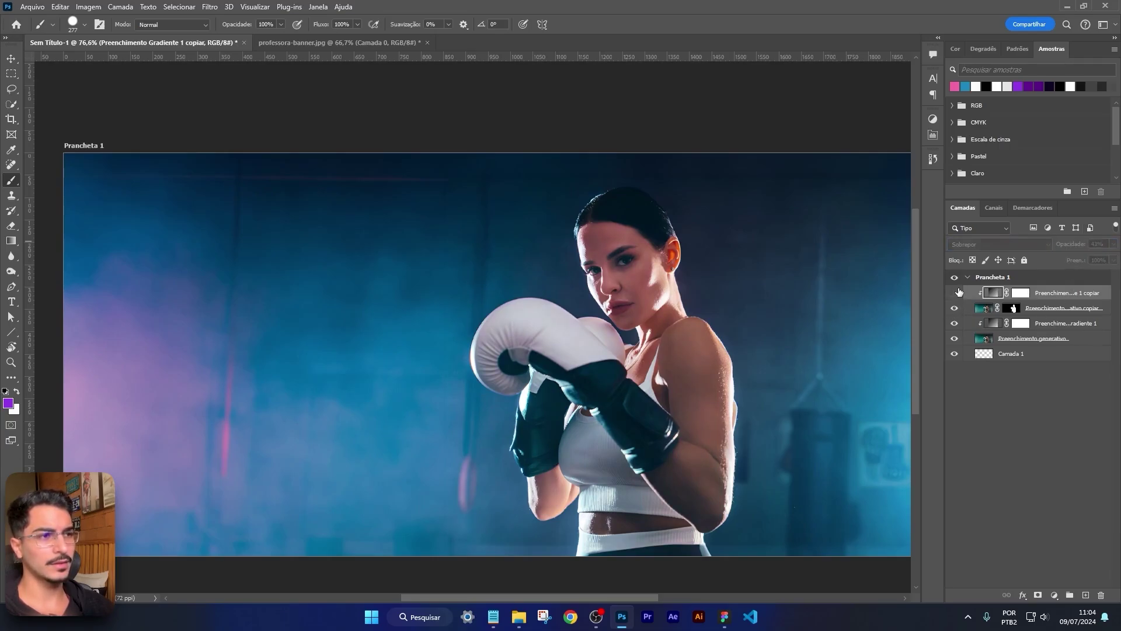
pyautogui.click(957, 293)
pyautogui.scroll(-2, 835, 362)
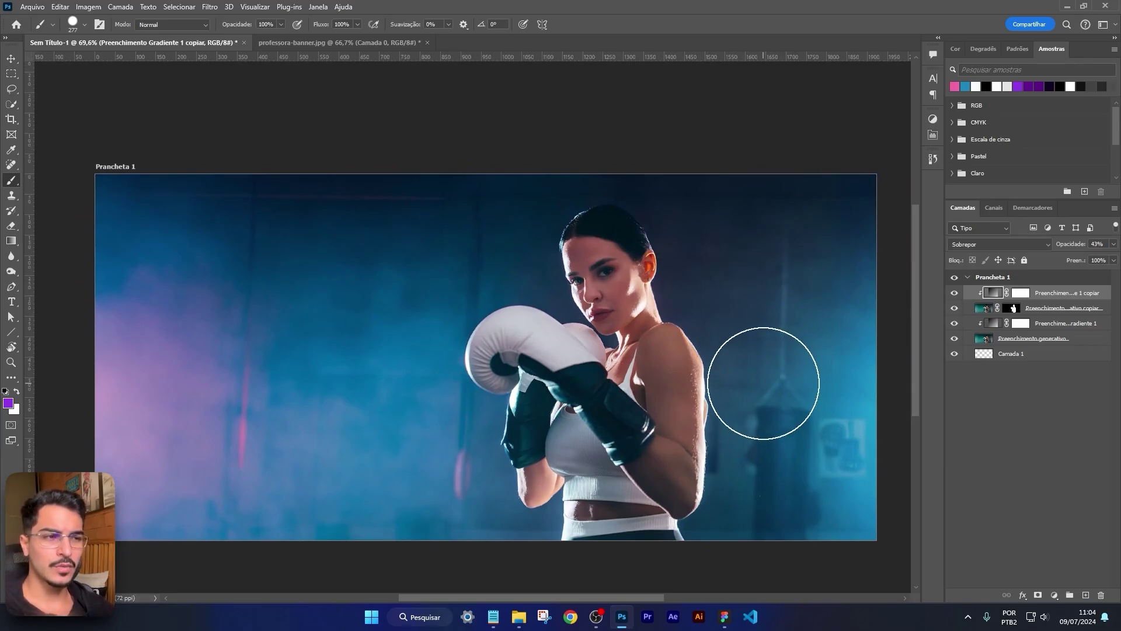
# Step: Add an empty layer, Camada 2, directly above the Preenchimento generativo layer
pyautogui.click(1053, 595)
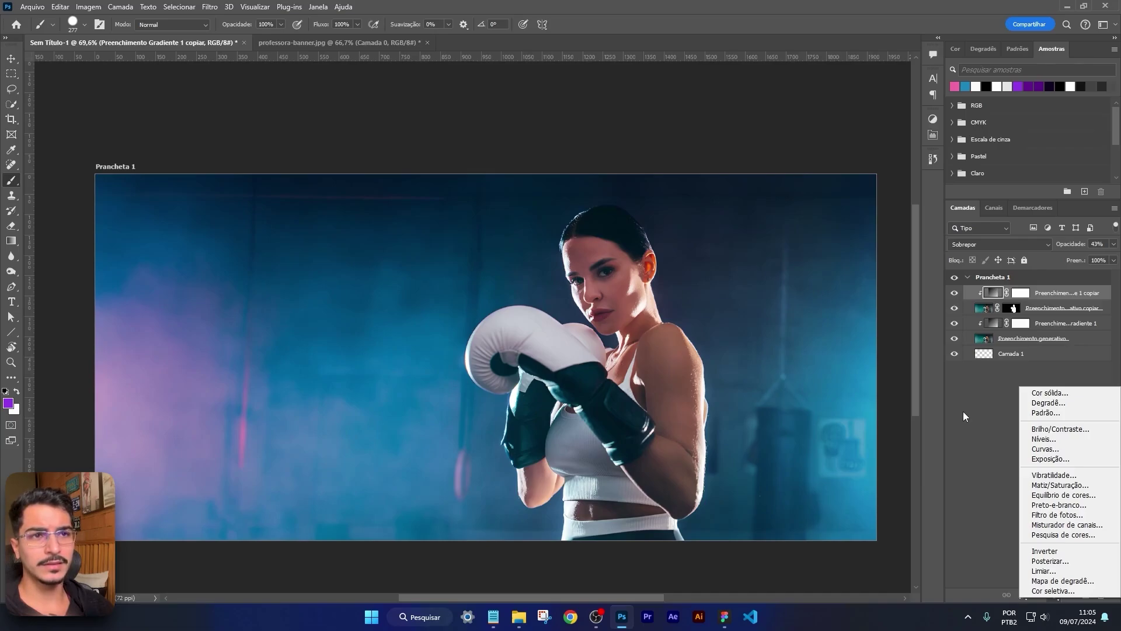
pyautogui.click(947, 401)
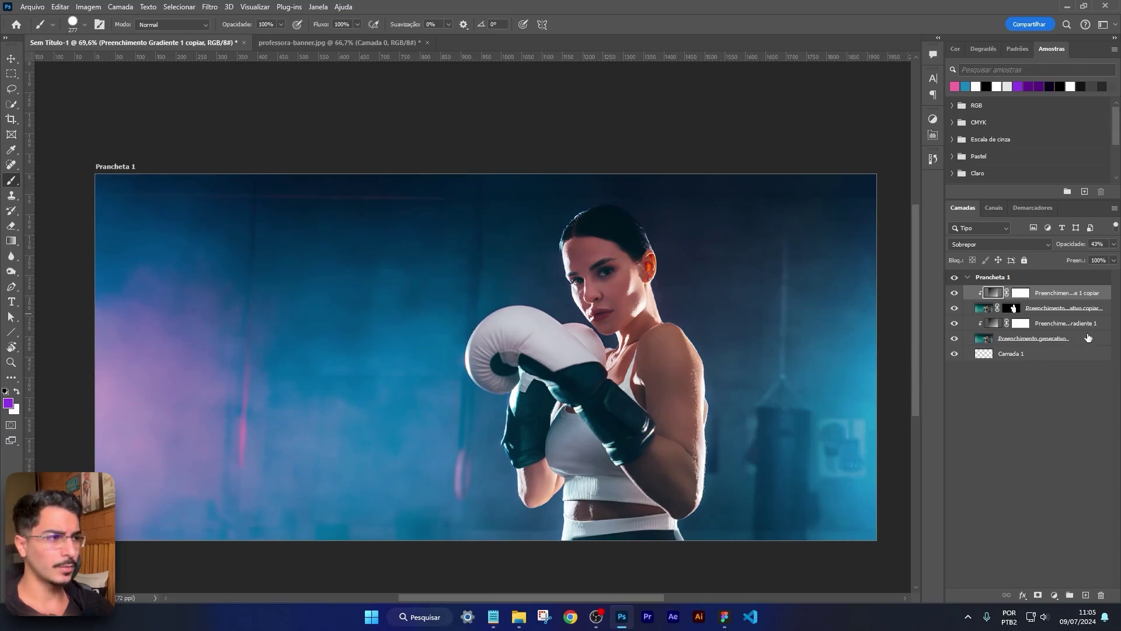
pyautogui.click(988, 340)
pyautogui.click(1087, 595)
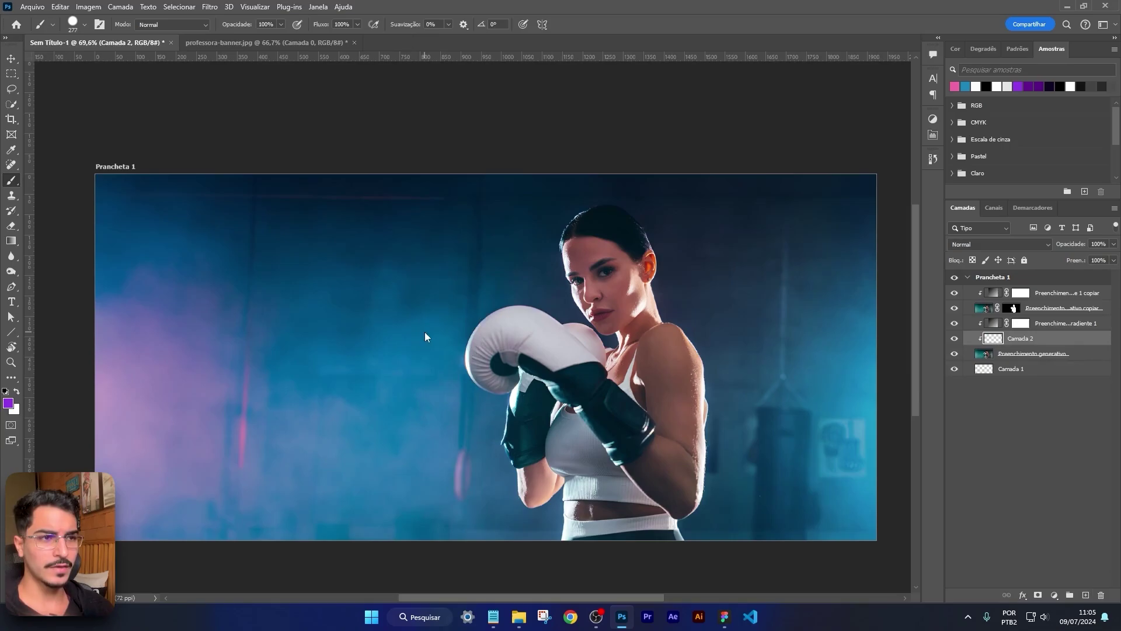
# Step: Resize the brush to 550 px and adjust its hardness, testing then undoing a pink dab
pyautogui.moveTo(425, 331); pyautogui.dragTo(435, 331)
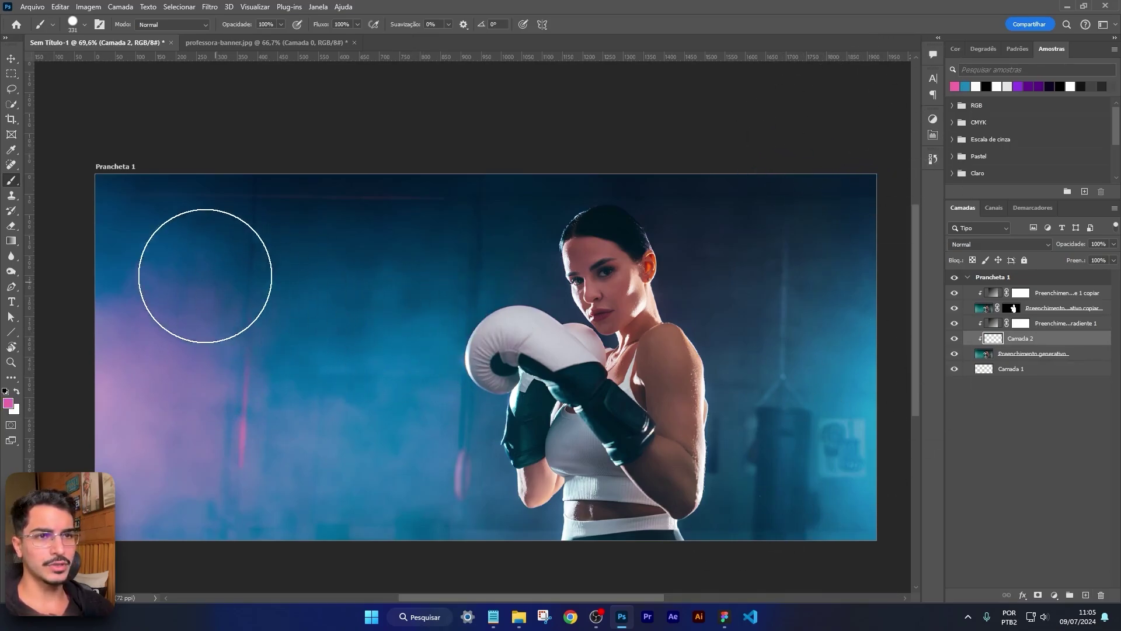
pyautogui.moveTo(200, 262); pyautogui.dragTo(250, 262)
pyautogui.moveTo(369, 319); pyautogui.dragTo(373, 317)
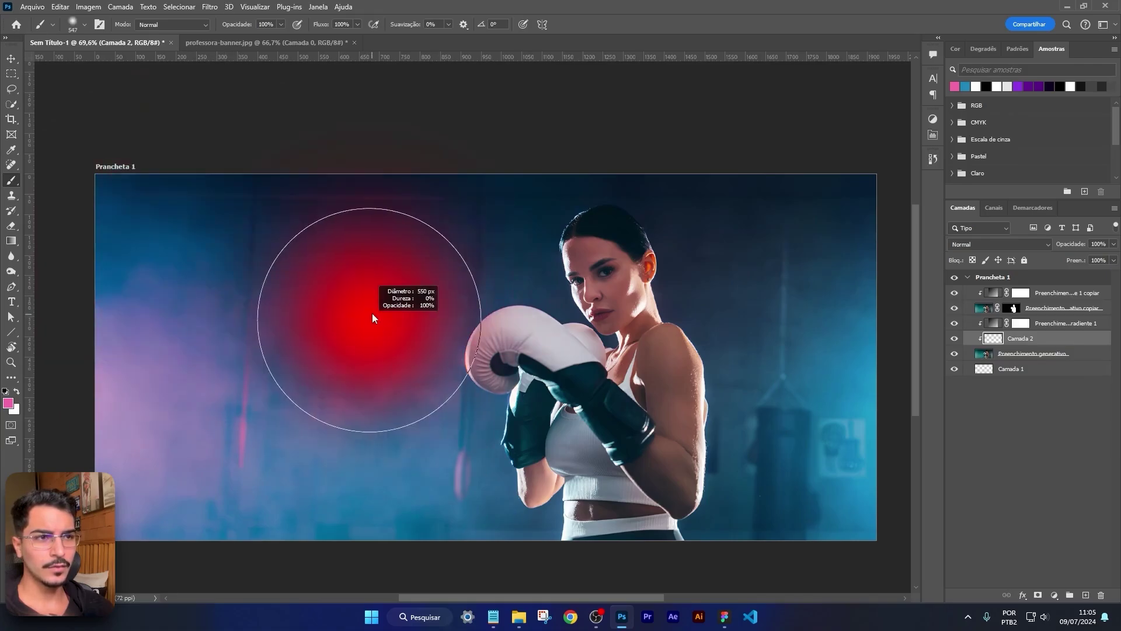
pyautogui.moveTo(359, 219); pyautogui.dragTo(360, 219)
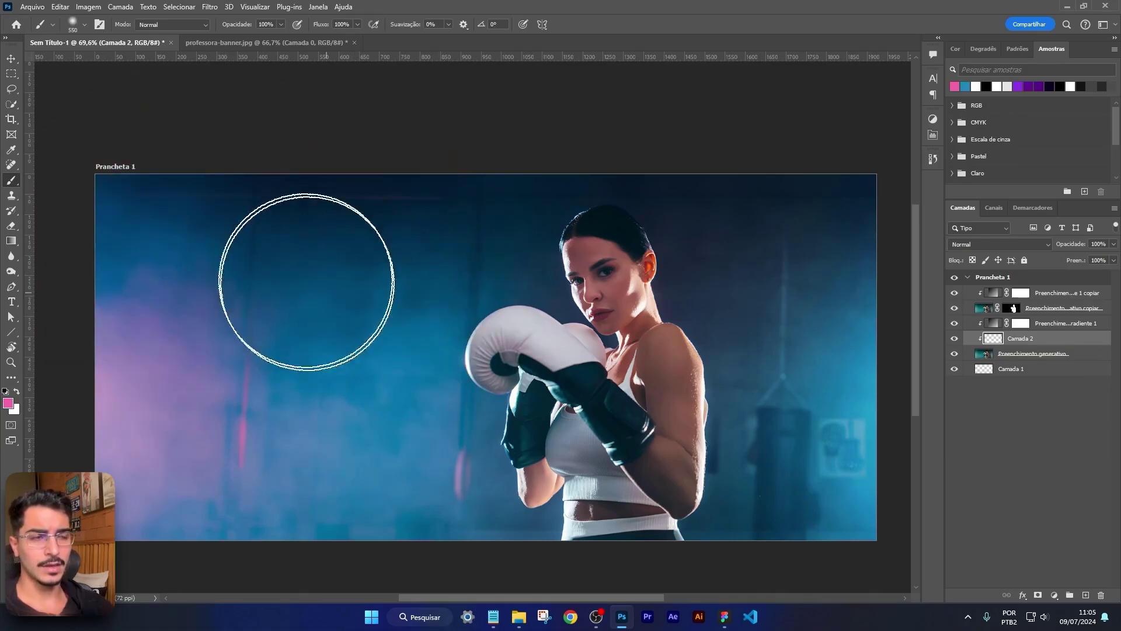
pyautogui.moveTo(331, 320)
pyautogui.mouseDown()
pyautogui.moveTo(328, 486)
pyautogui.moveTo(352, 456)
pyautogui.moveTo(376, 236)
pyautogui.moveTo(380, 524)
pyautogui.mouseUp()
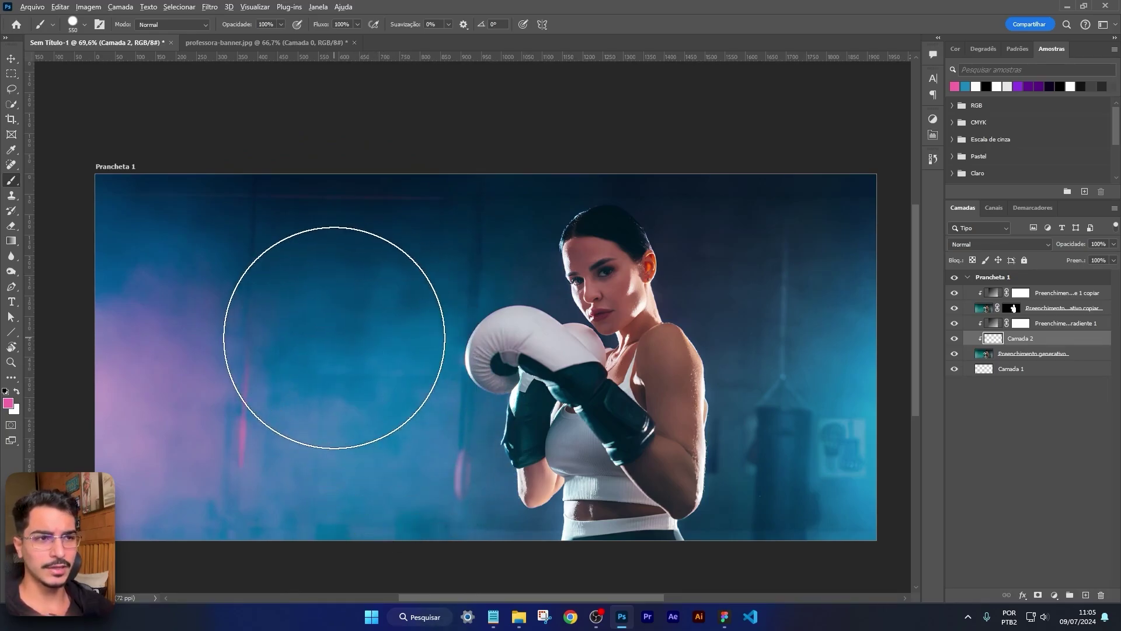
pyautogui.moveTo(334, 337); pyautogui.dragTo(328, 328)
pyautogui.click(328, 328)
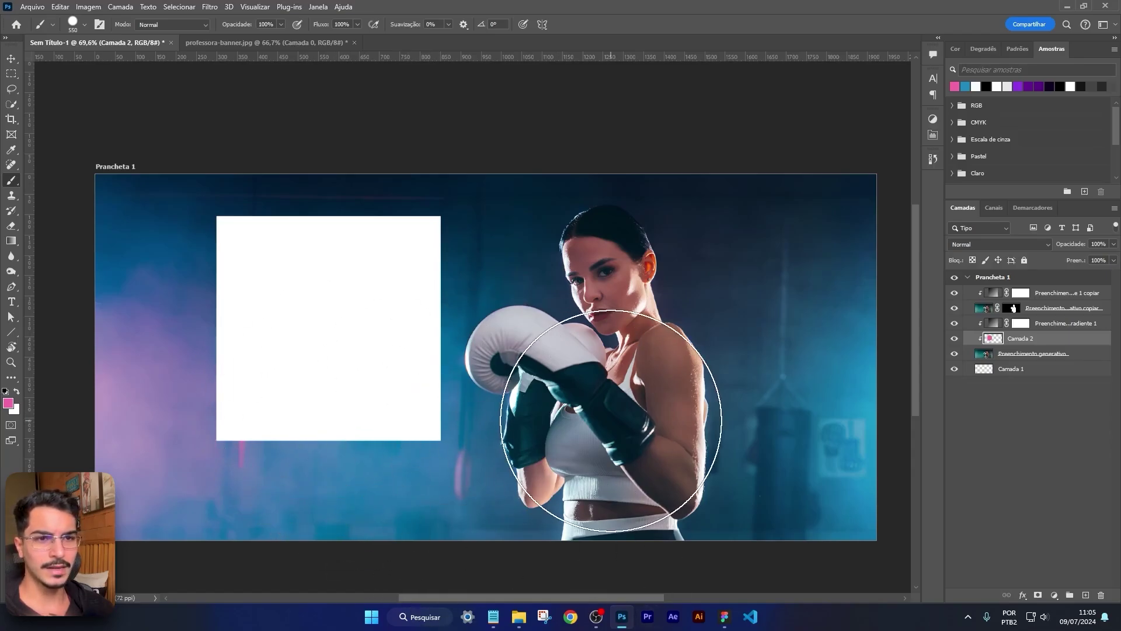
pyautogui.hotkey('ctrl', 'z')
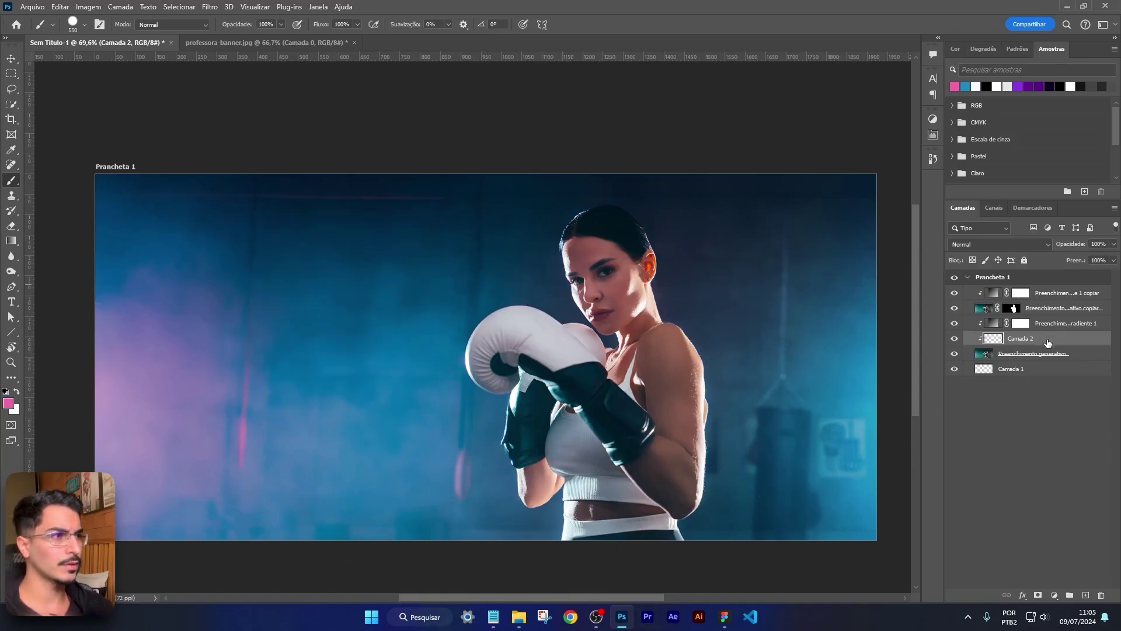
# Step: Move Camada 2 above the gradient fill layer and try pink dabs, undoing them
pyautogui.moveTo(1047, 342); pyautogui.dragTo(1045, 320)
pyautogui.click(325, 320)
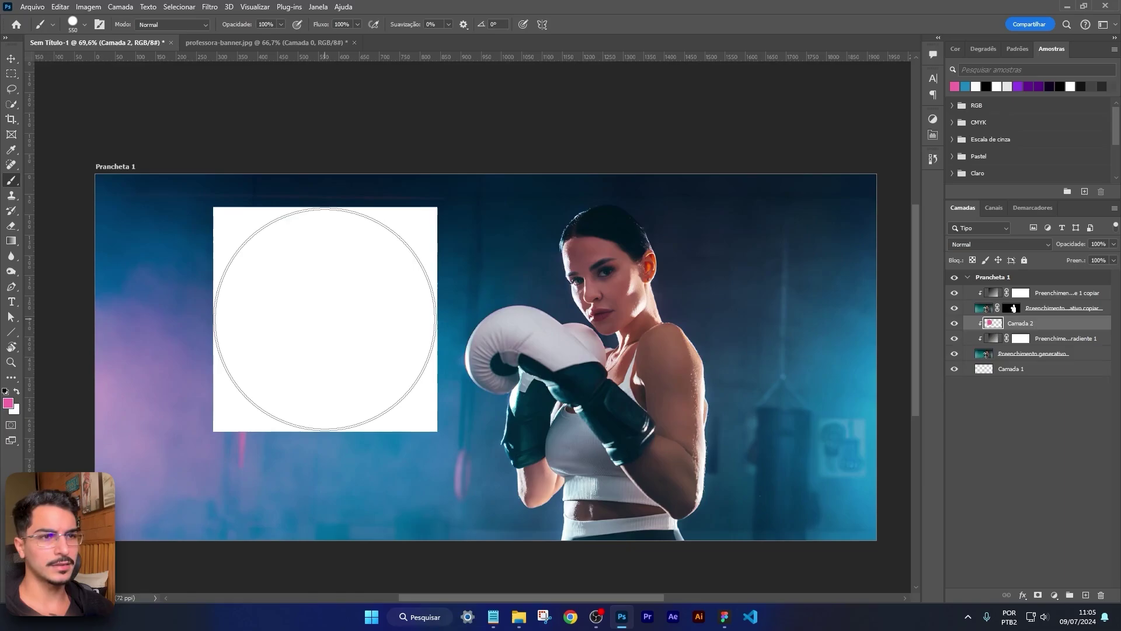
pyautogui.click(643, 283)
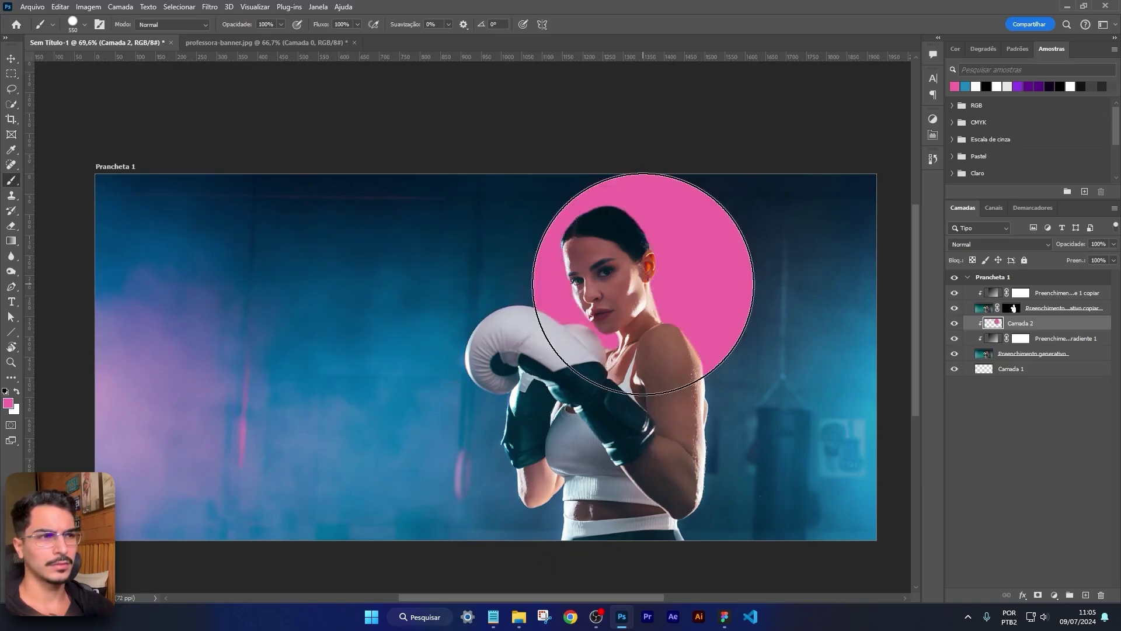
pyautogui.click(388, 316)
pyautogui.click(232, 303)
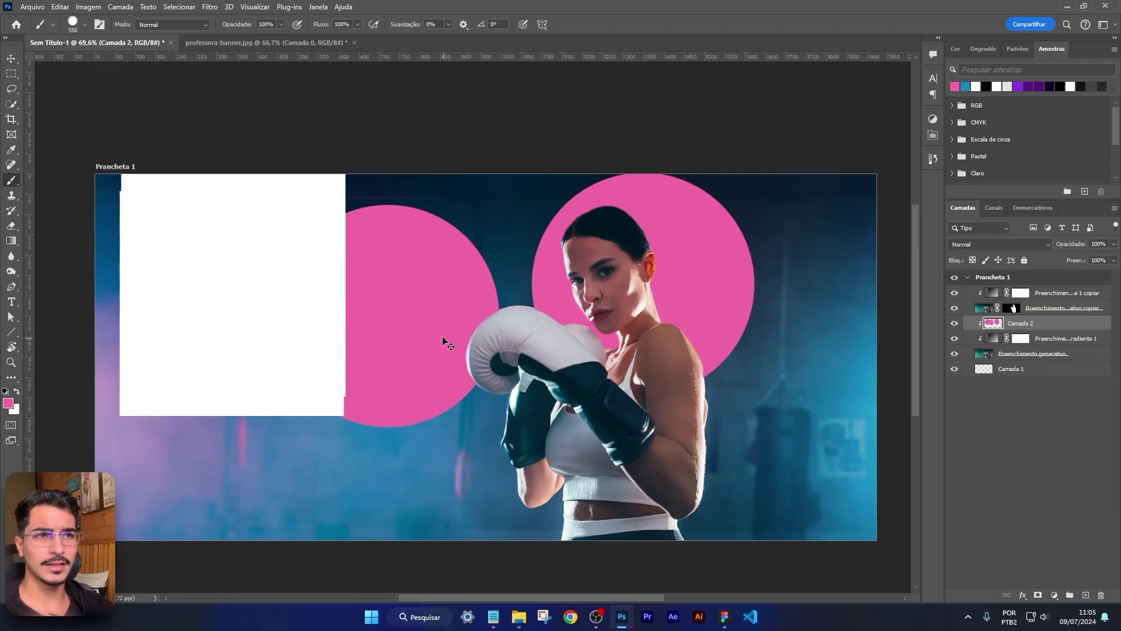
pyautogui.hotkey('ctrl', 'z')
pyautogui.hotkey('ctrl', 'z')
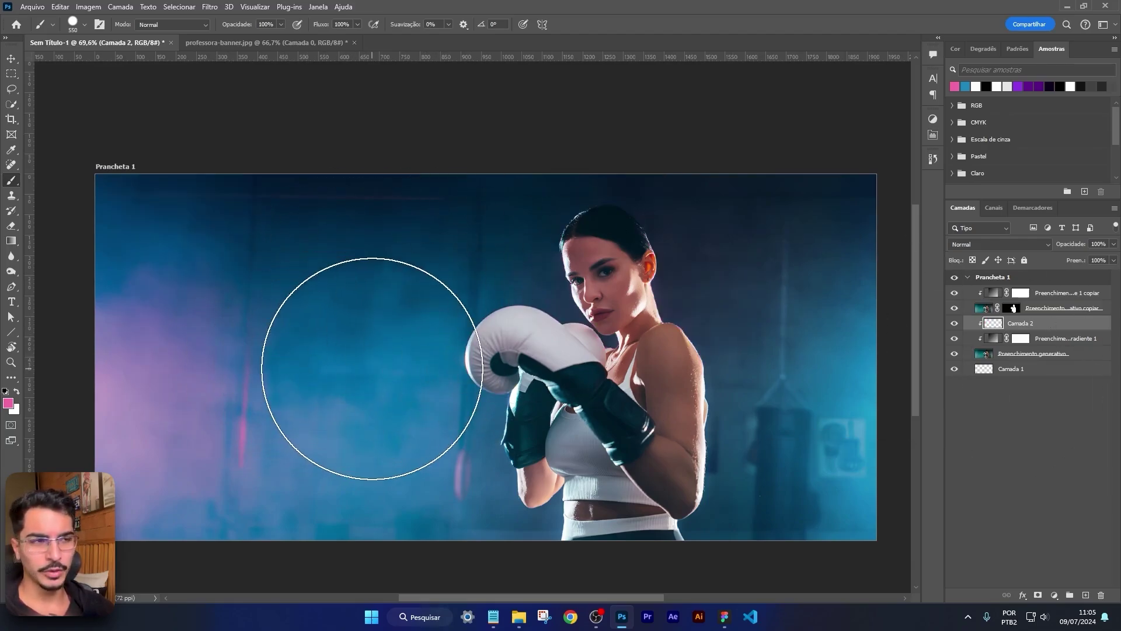
pyautogui.click(723, 306)
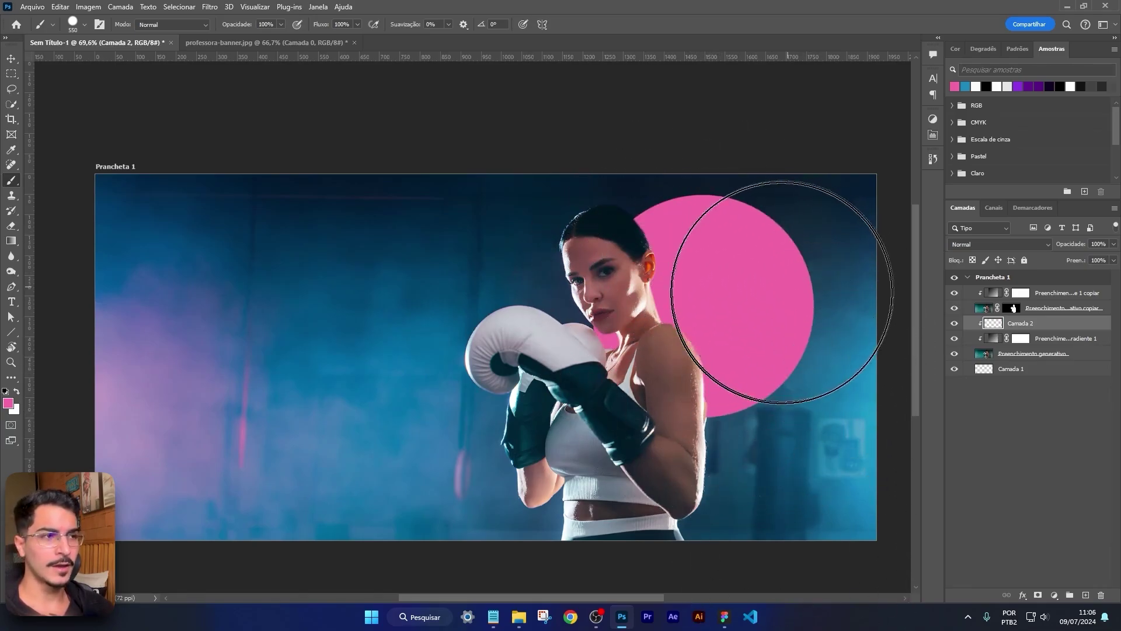
pyautogui.hotkey('ctrl', 'z')
# Step: Soften the brush edge by lowering its hardness in place
pyautogui.press('alt')
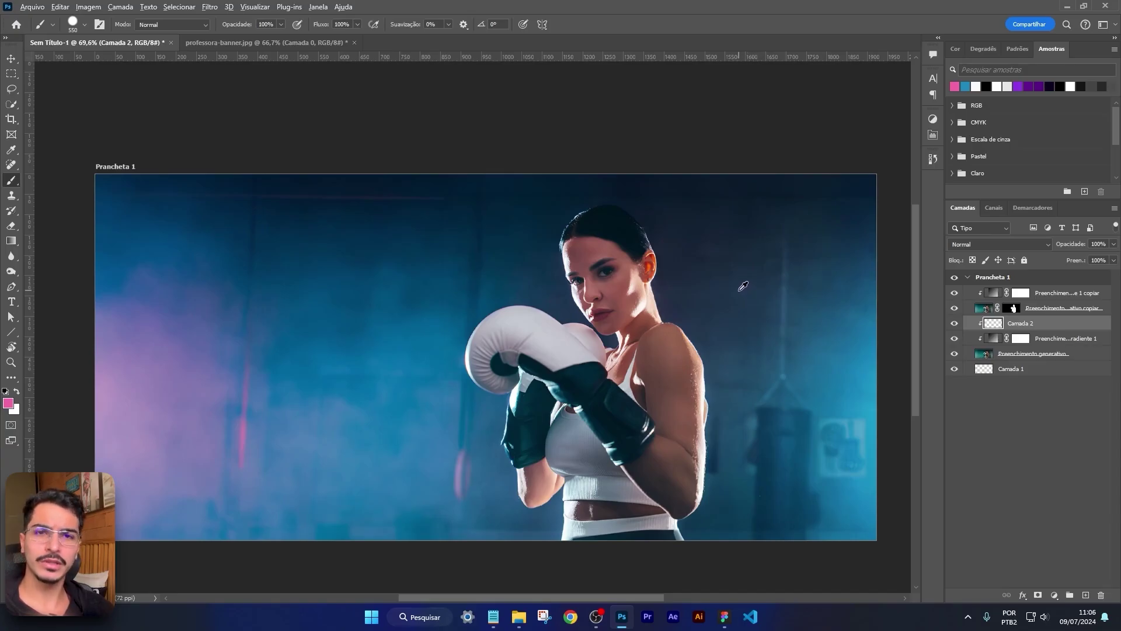
pyautogui.keyDown('alt'); pyautogui.rightClick(740, 290); pyautogui.keyUp('alt')
pyautogui.moveTo(738, 289); pyautogui.dragTo(732, 1)
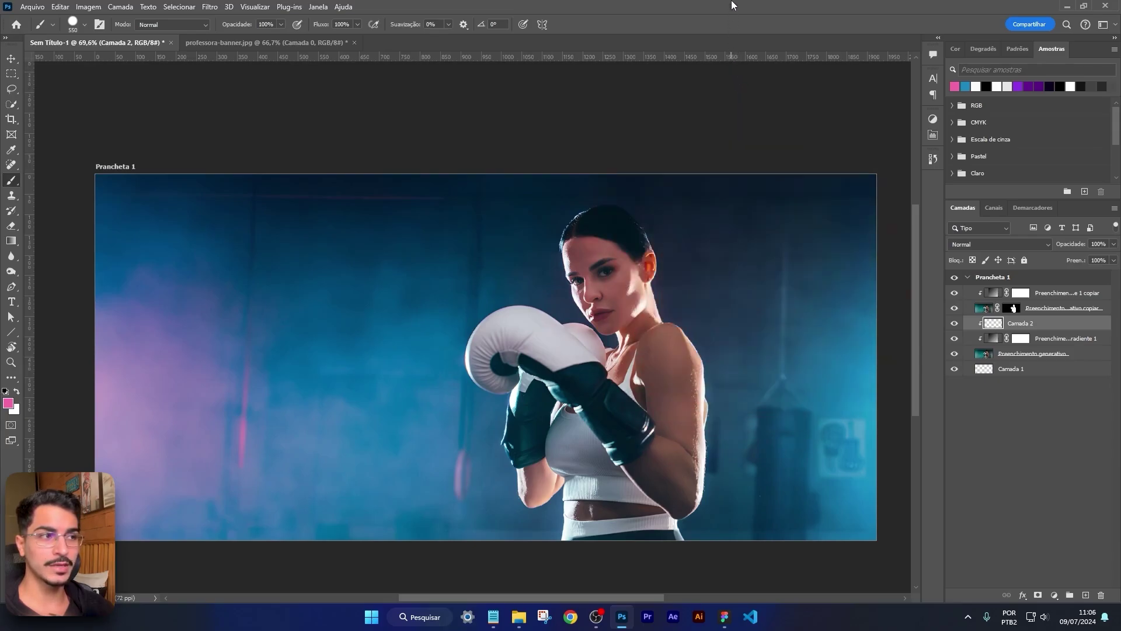
# Step: Enlarge the soft pink brush to about 2147 px
pyautogui.click(727, 295)
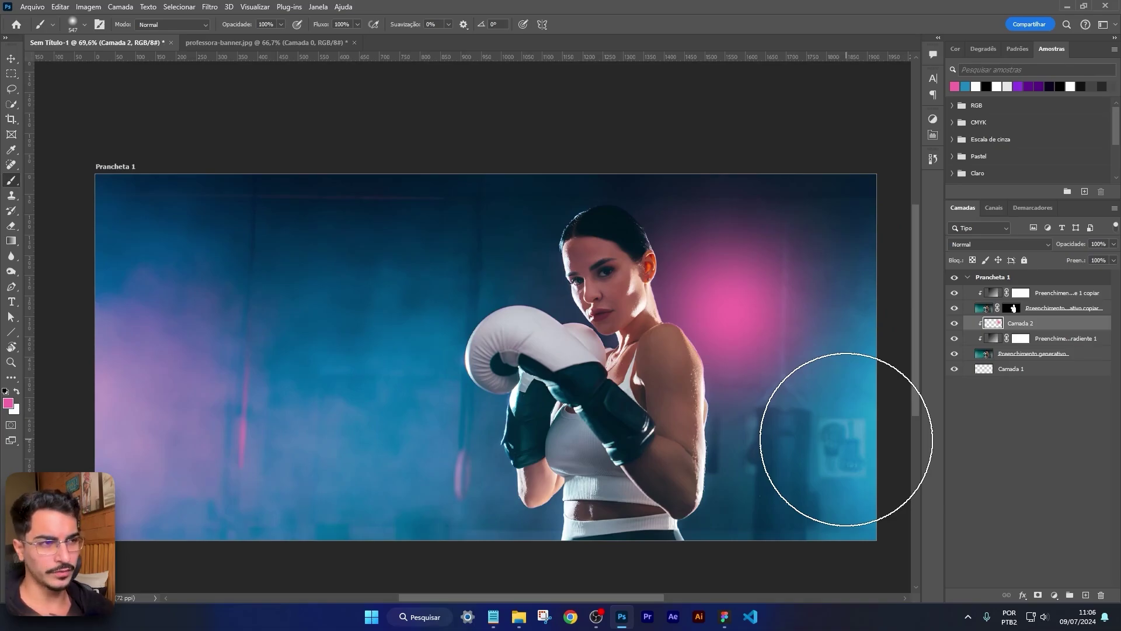
pyautogui.moveTo(241, 275)
pyautogui.mouseDown()
pyautogui.moveTo(323, 280)
pyautogui.moveTo(535, 358)
pyautogui.mouseUp()
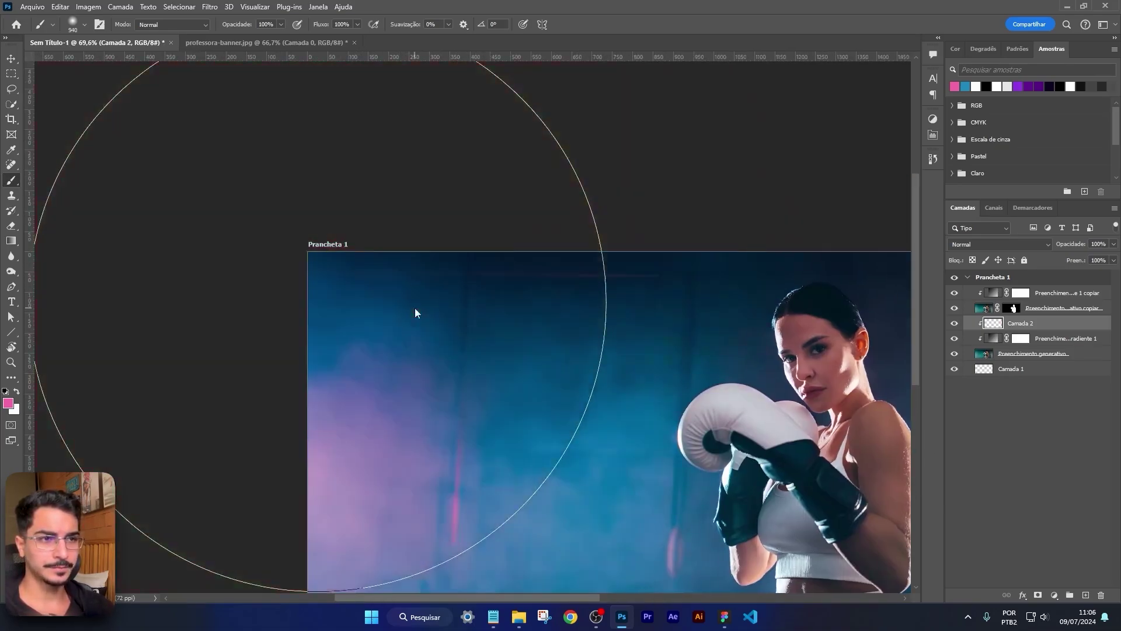
pyautogui.scroll(-3, 414, 307)
pyautogui.moveTo(367, 287)
pyautogui.mouseDown()
pyautogui.moveTo(492, 296)
pyautogui.moveTo(294, 297)
pyautogui.moveTo(442, 295)
pyautogui.moveTo(440, 249)
pyautogui.mouseUp()
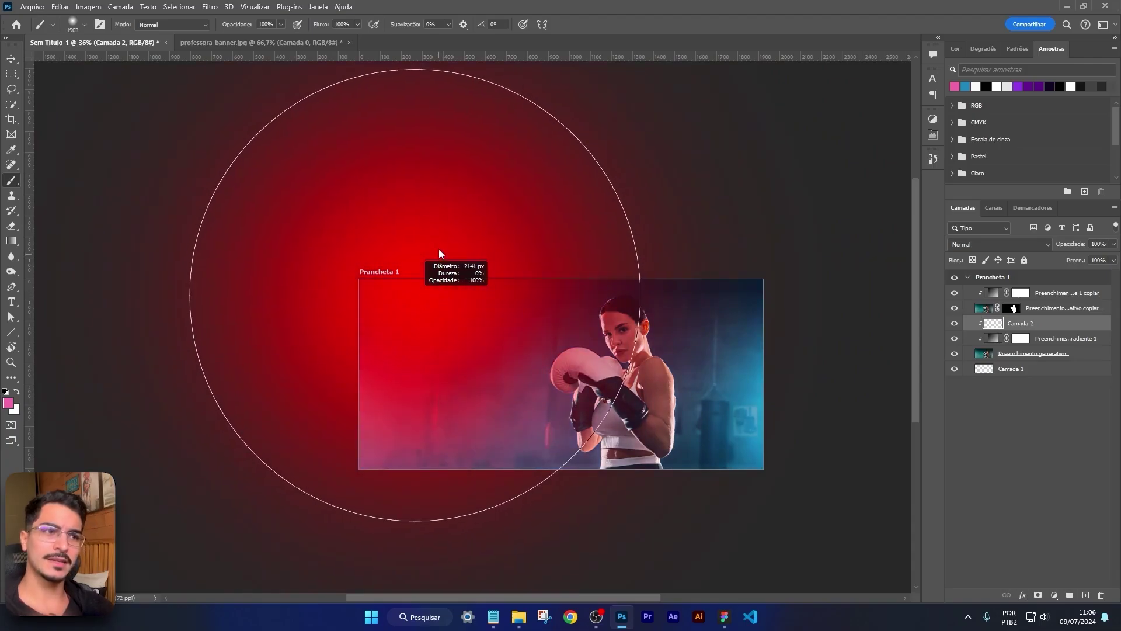
pyautogui.moveTo(442, 150)
pyautogui.mouseDown()
pyautogui.moveTo(441, 544)
pyautogui.moveTo(465, 332)
pyautogui.moveTo(451, 280)
pyautogui.moveTo(486, 321)
pyautogui.mouseUp()
pyautogui.scroll(2, 413, 281)
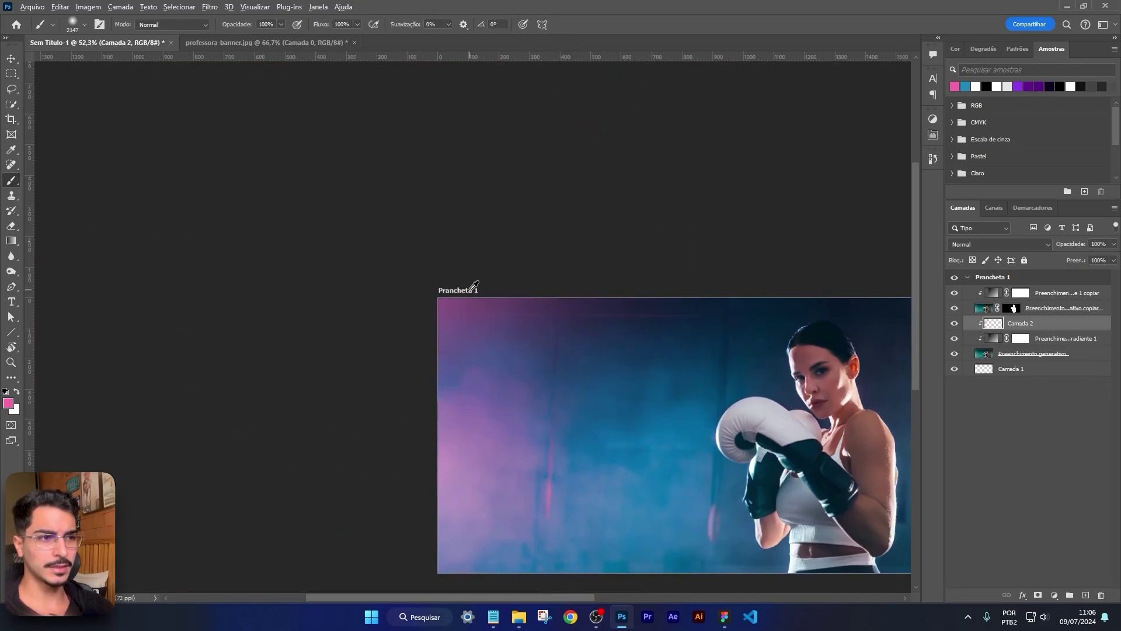
pyautogui.scroll(-2, 496, 359)
# Step: Paint a pink glow over the banner's left edge and top with a 2559 px brush
pyautogui.moveTo(369, 234)
pyautogui.mouseDown()
pyautogui.moveTo(328, 305)
pyautogui.moveTo(376, 475)
pyautogui.moveTo(335, 453)
pyautogui.moveTo(280, 465)
pyautogui.mouseUp()
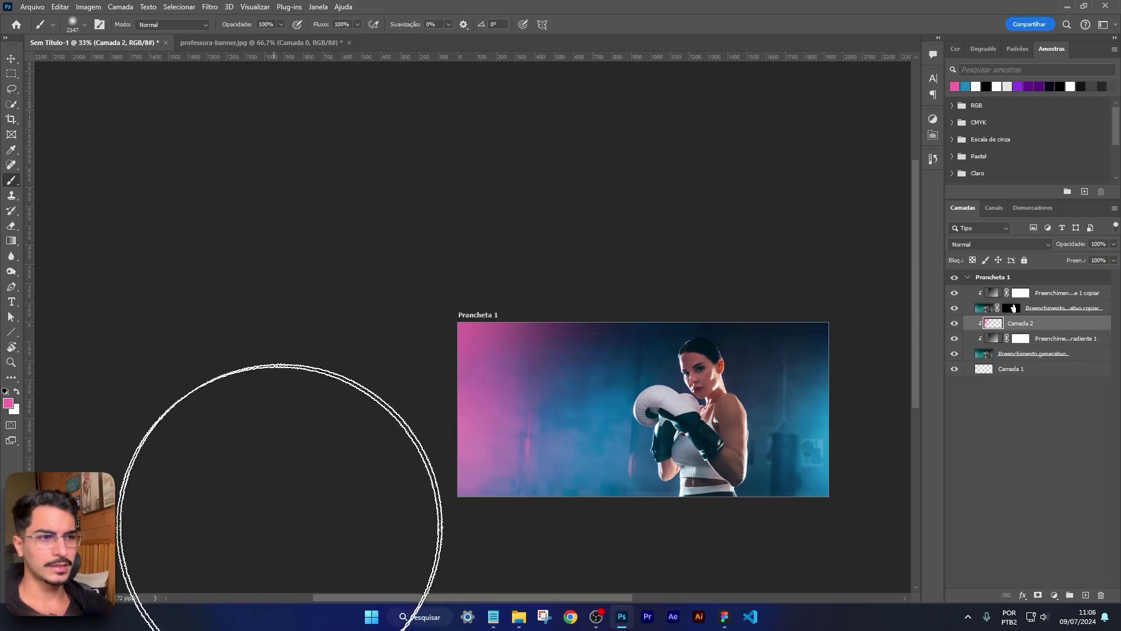
pyautogui.moveTo(468, 267)
pyautogui.mouseDown()
pyautogui.moveTo(575, 500)
pyautogui.moveTo(625, 513)
pyautogui.moveTo(428, 308)
pyautogui.mouseUp()
pyautogui.moveTo(460, 356); pyautogui.dragTo(509, 363)
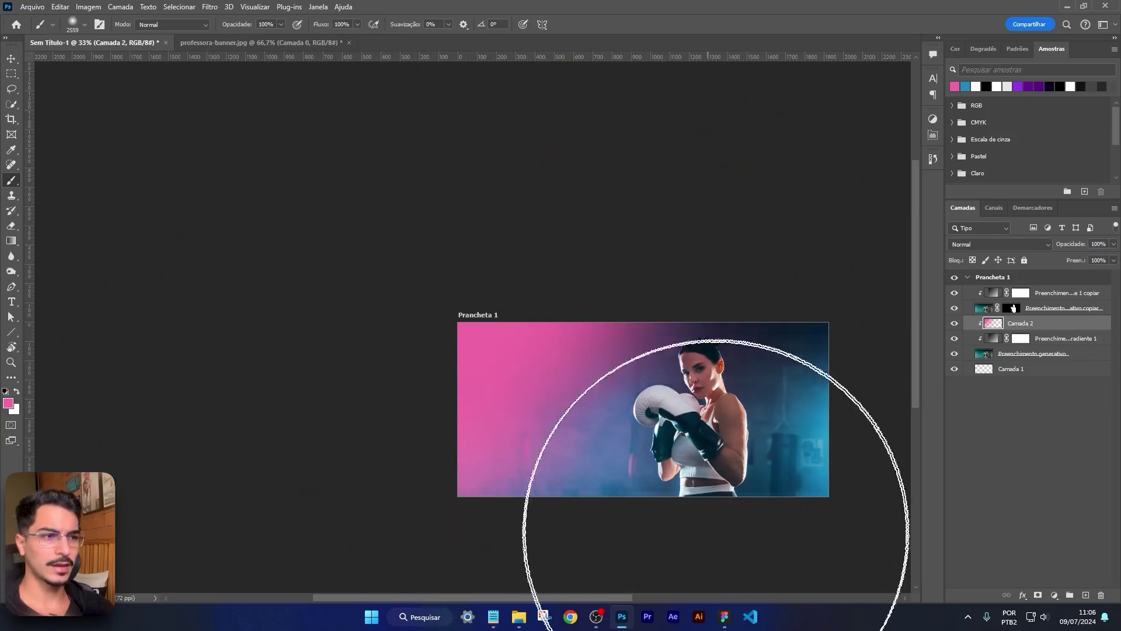
pyautogui.scroll(-3, 675, 575)
pyautogui.scroll(1, 773, 486)
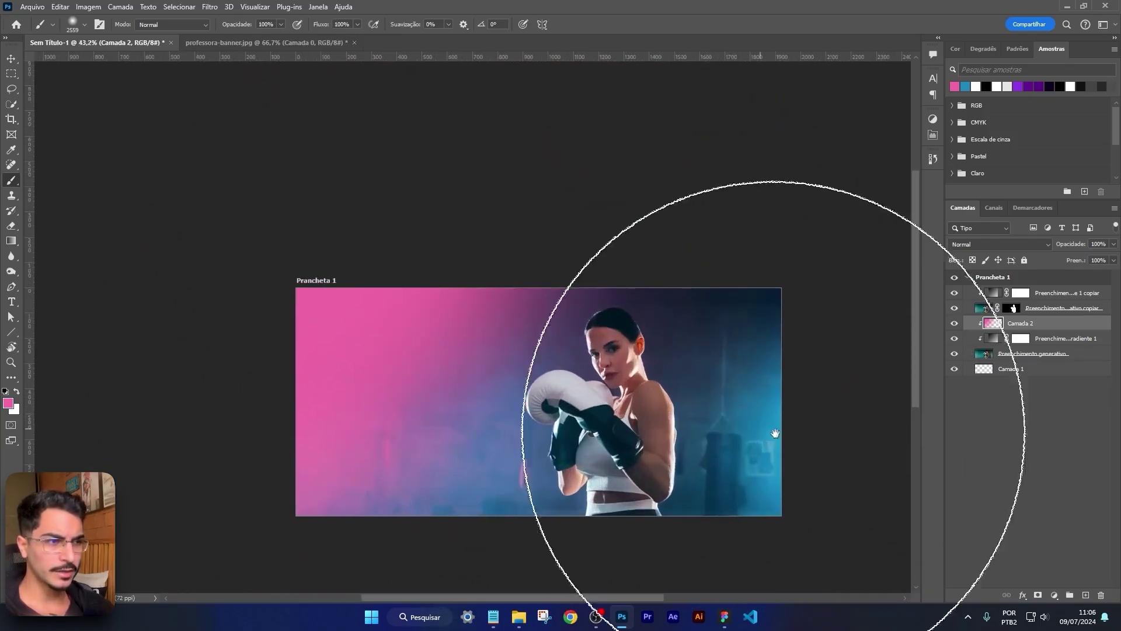
pyautogui.scroll(3, 670, 463)
# Step: Lower Camada 2's opacity to 14% and compare the banner with and without the glow
pyautogui.moveTo(1077, 248); pyautogui.dragTo(1070, 244)
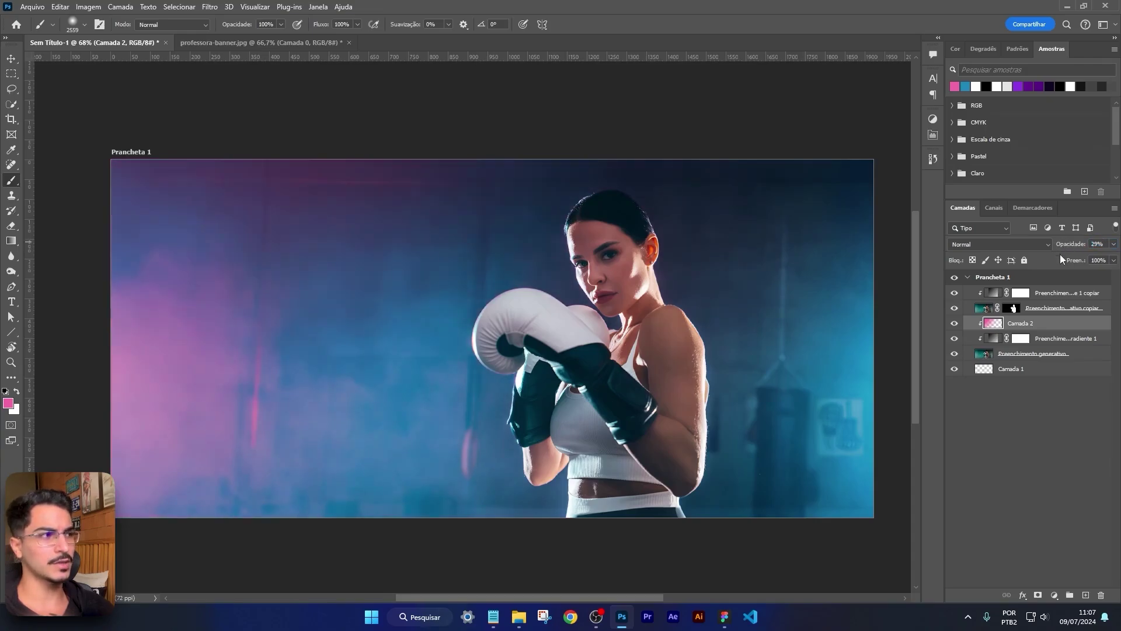
pyautogui.click(954, 322)
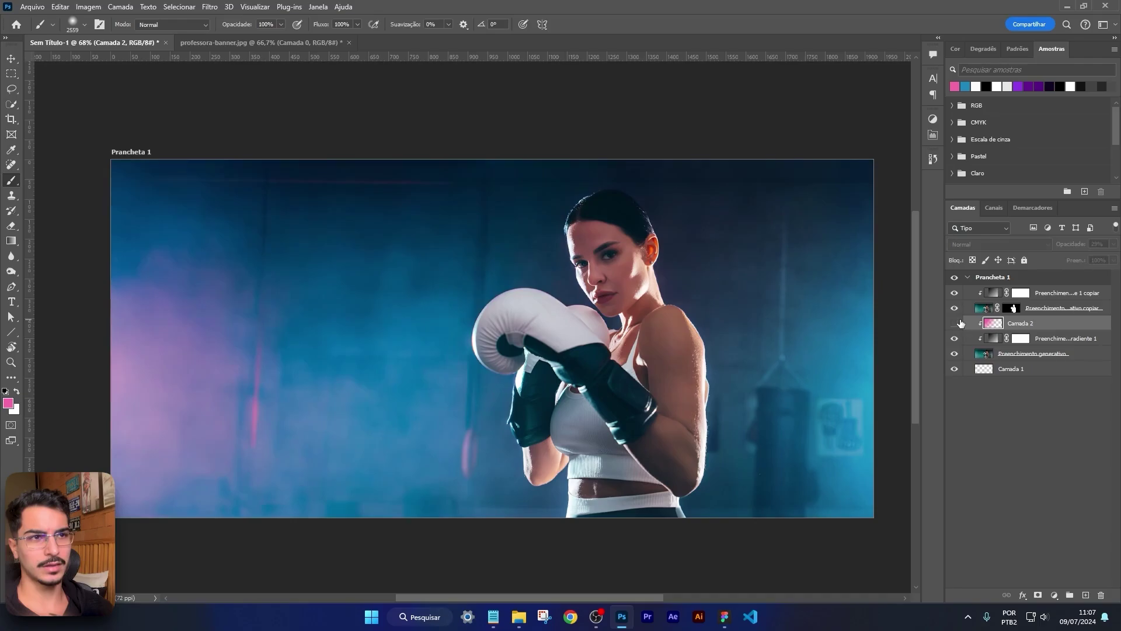
pyautogui.click(954, 323)
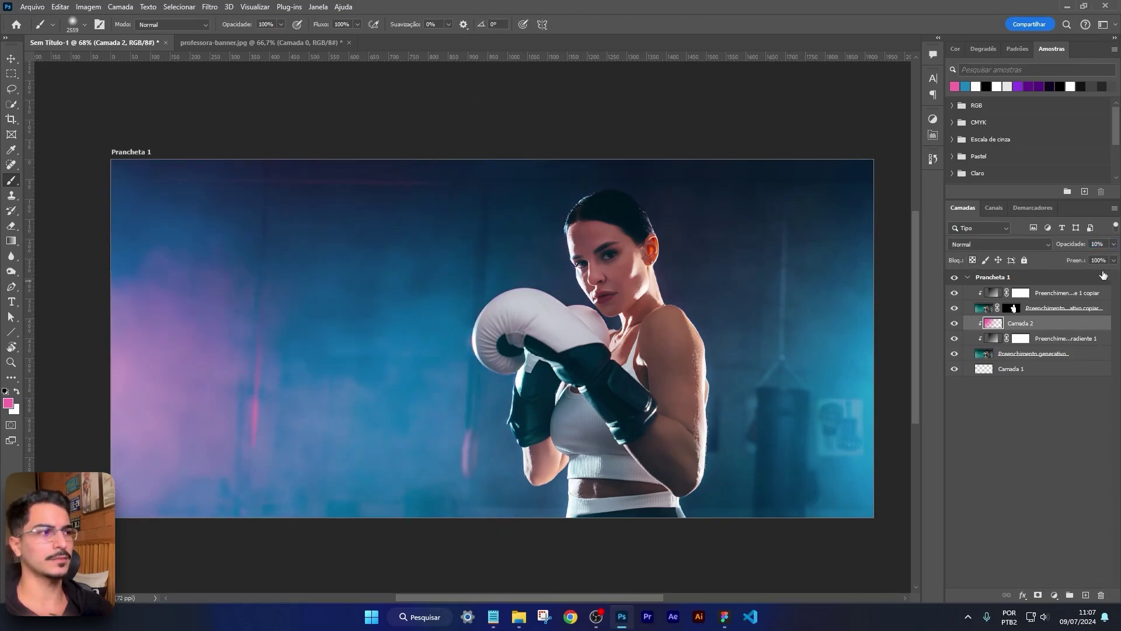
pyautogui.click(954, 323)
pyautogui.click(954, 322)
pyautogui.moveTo(780, 262); pyautogui.dragTo(777, 274)
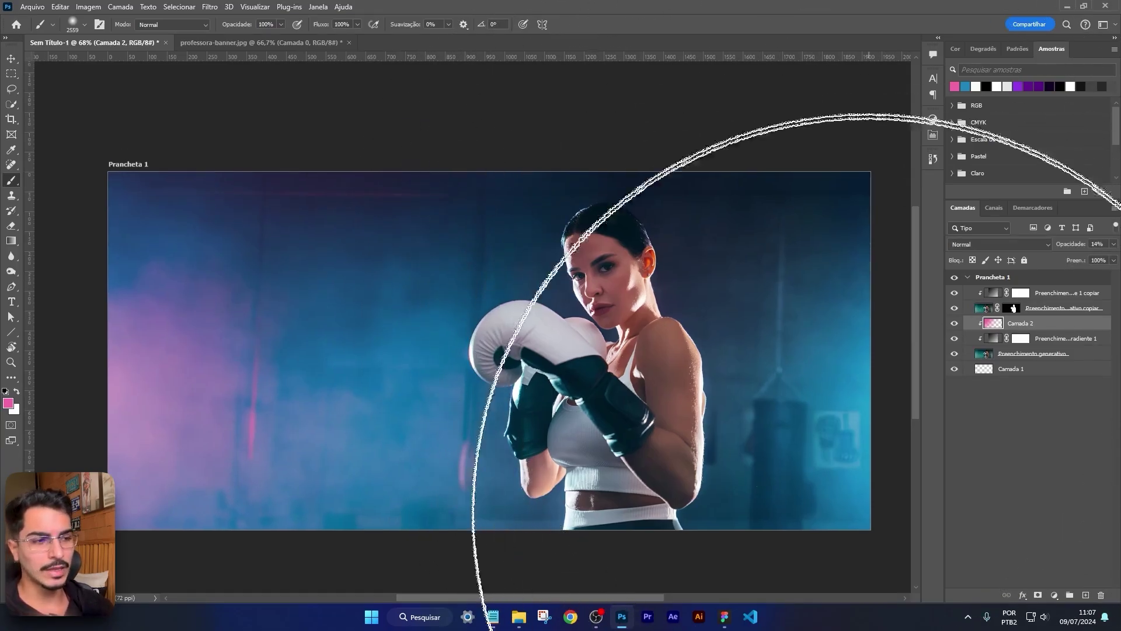
# Step: Glance at the Figma landing page, then return to Photoshop
pyautogui.click(721, 620)
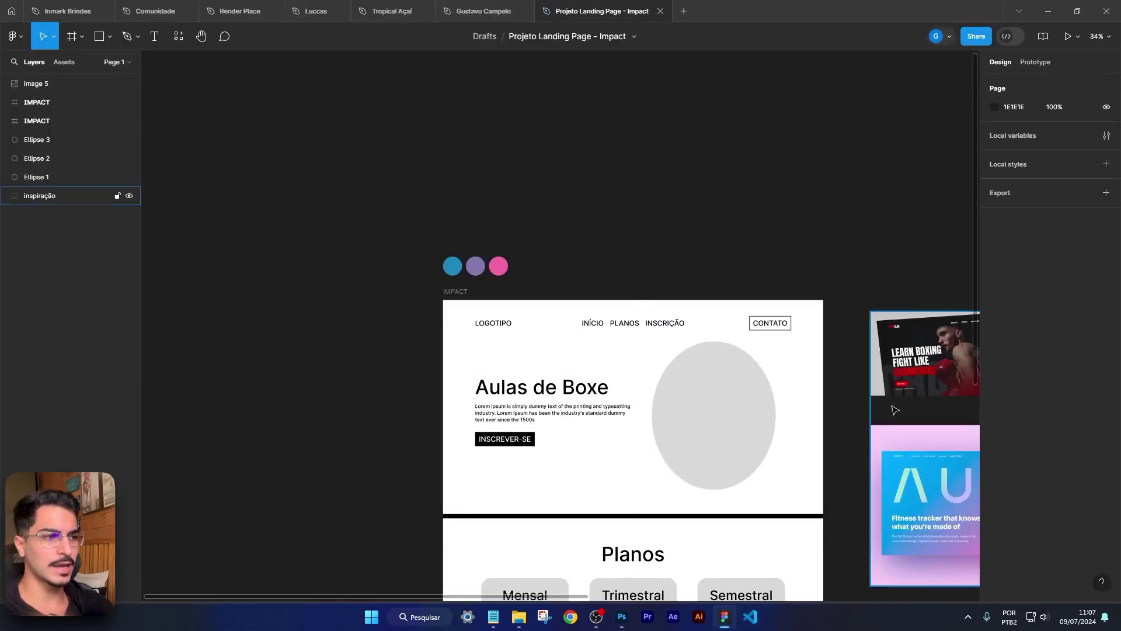
pyautogui.hscroll(10, 821, 235)
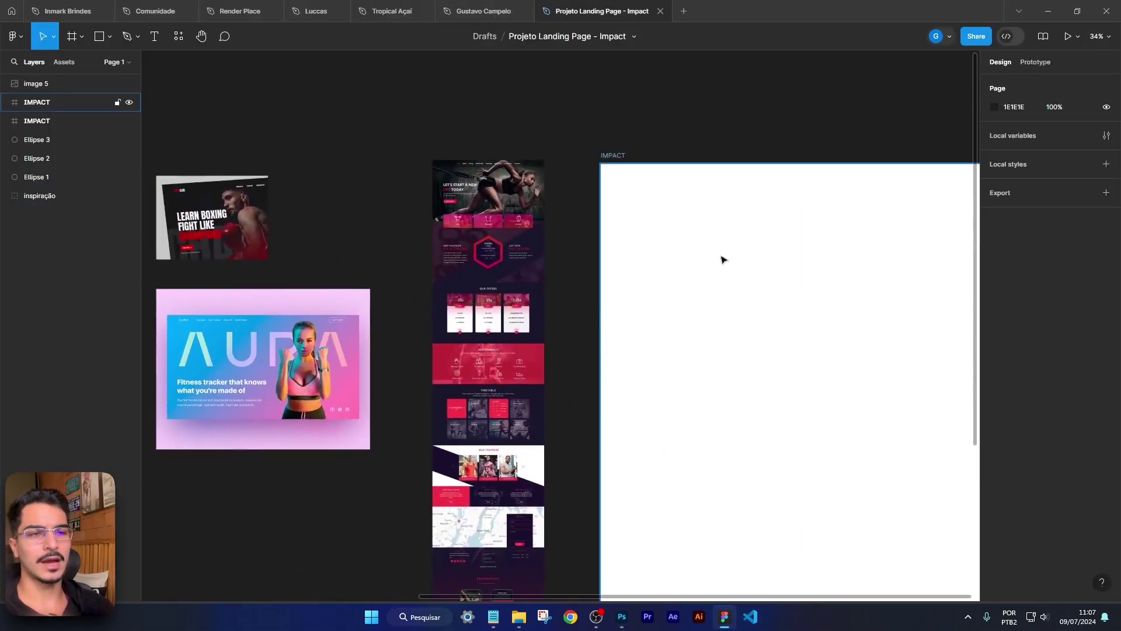
pyautogui.hotkey('alt', 'Tab')
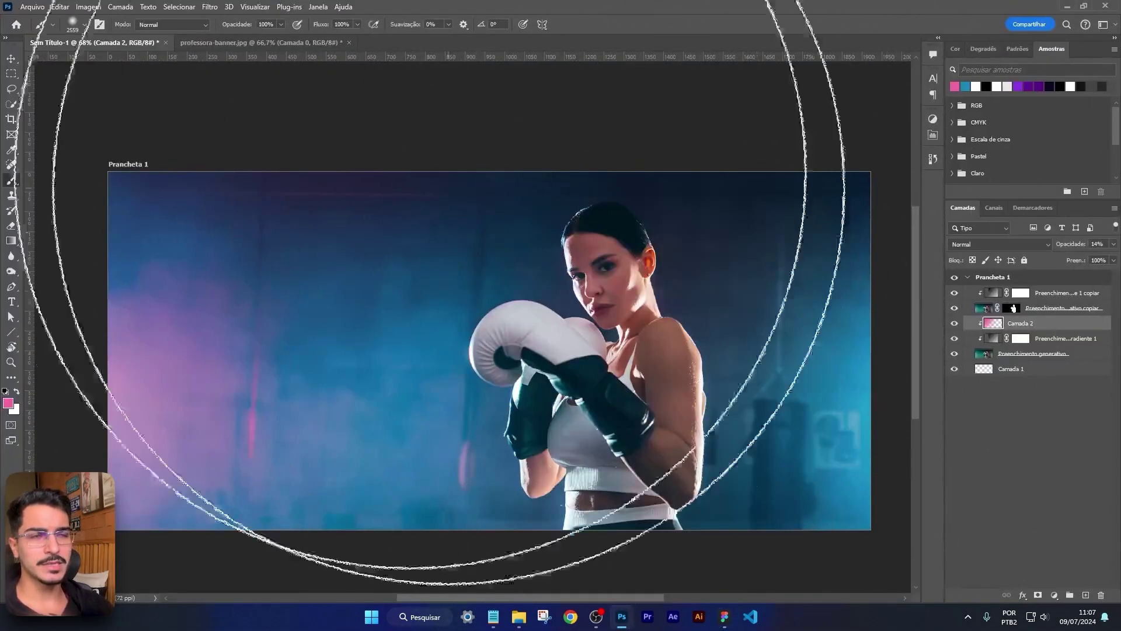
# Step: Export the banner through Save for Web (Legacy) as a JPEG at High quality
pyautogui.click(32, 7)
pyautogui.moveTo(73, 213)
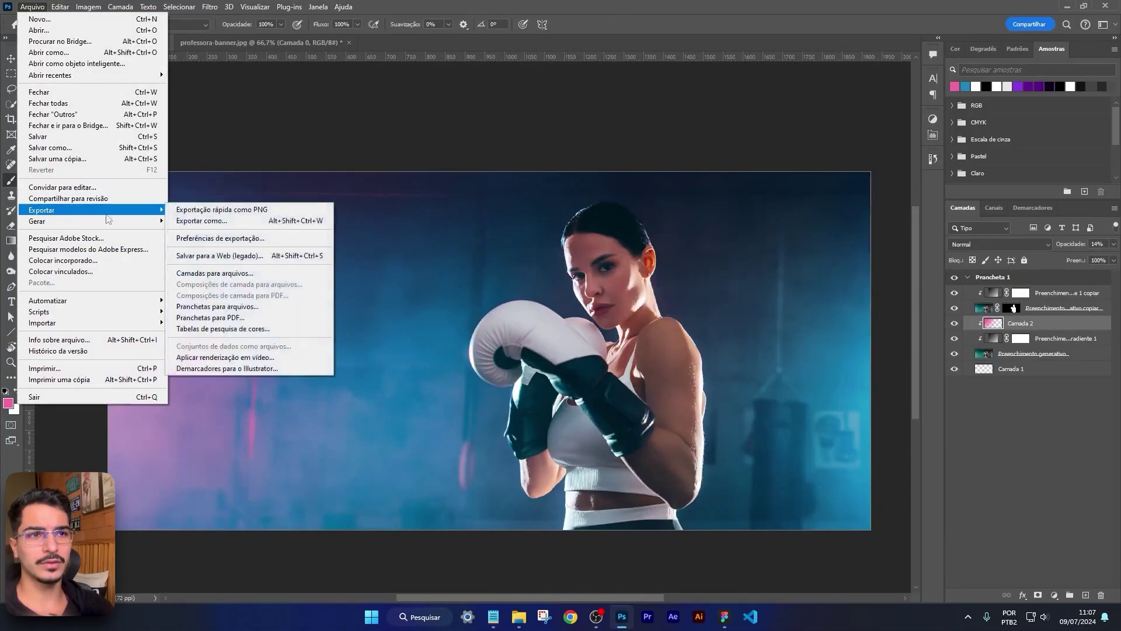
pyautogui.click(221, 257)
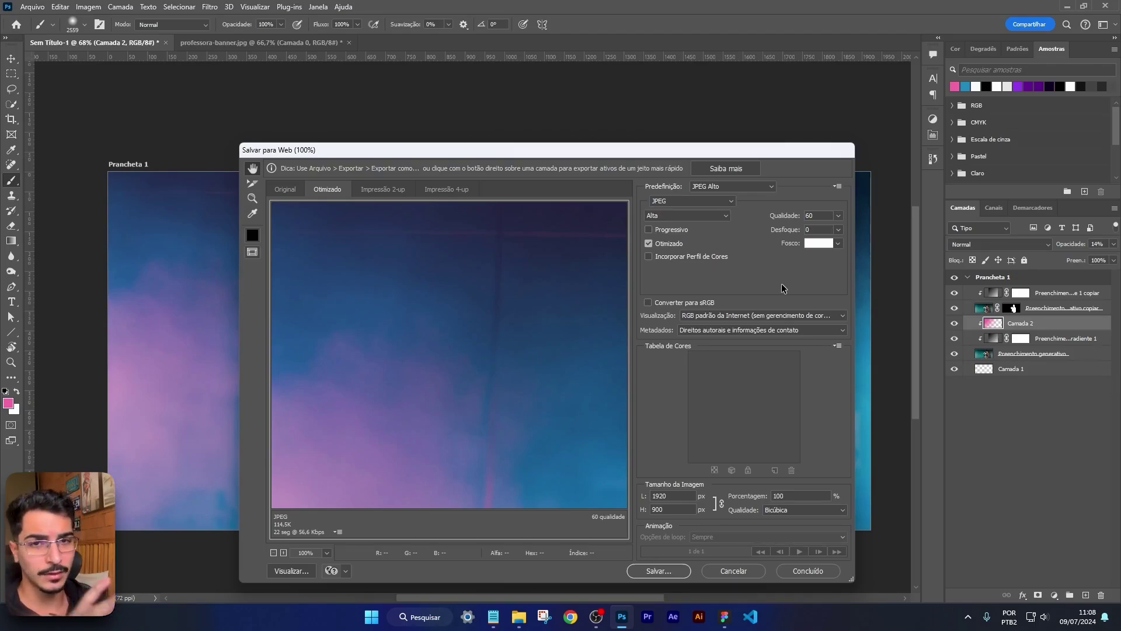
pyautogui.click(692, 201)
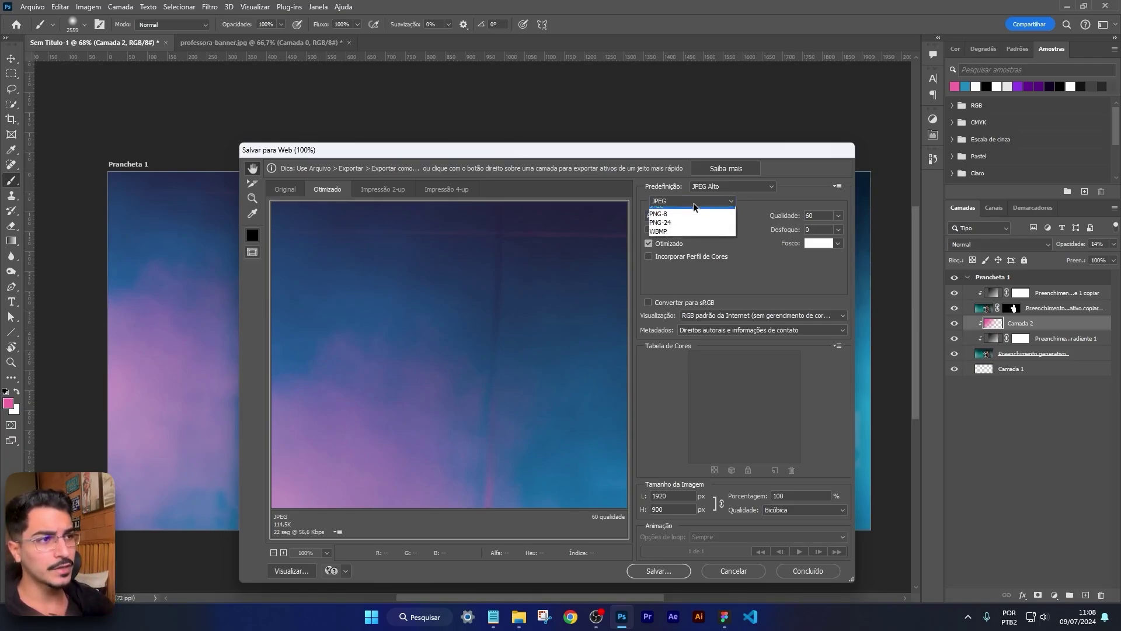
pyautogui.click(682, 208)
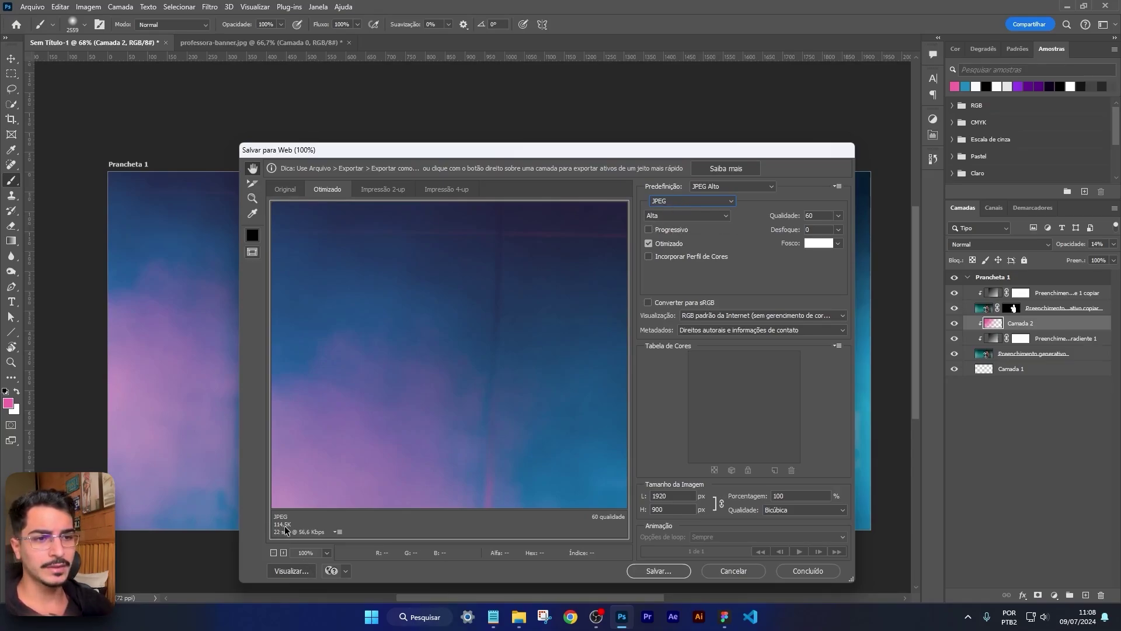
pyautogui.click(677, 572)
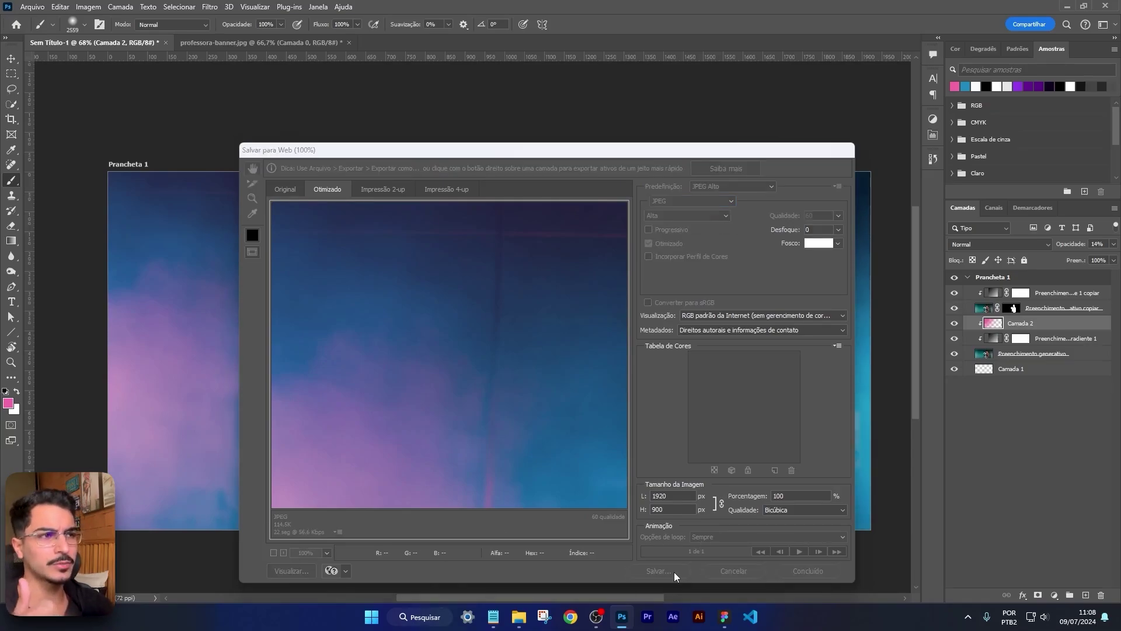
# Step: Create a new folder named Figma inside Aulas Gratuitas
pyautogui.click(354, 216)
pyautogui.doubleClick(351, 215)
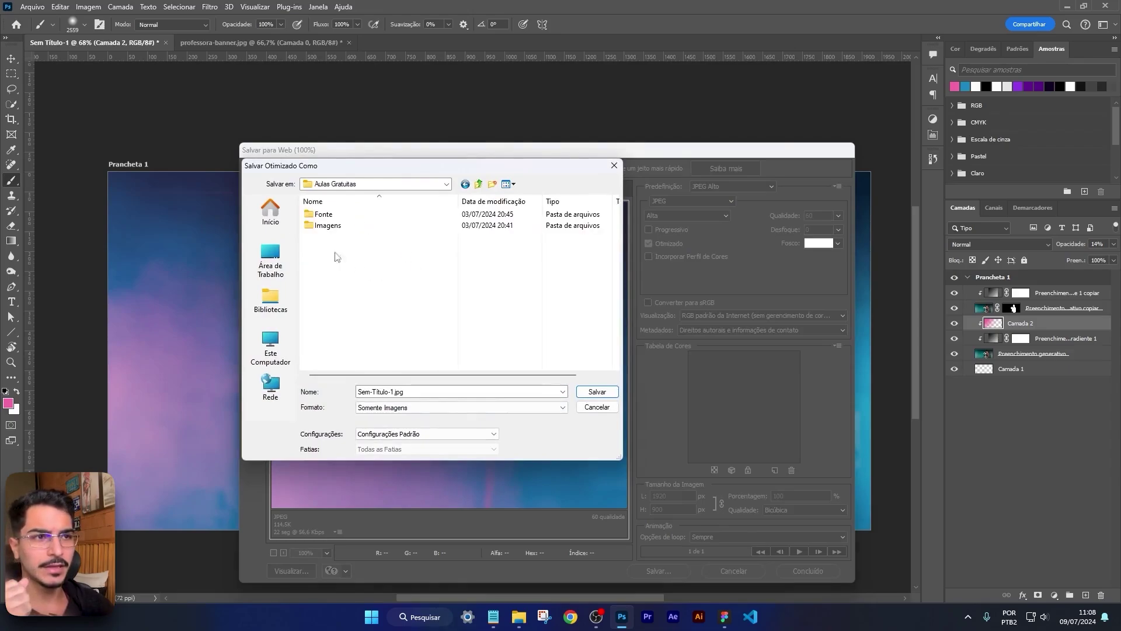
pyautogui.rightClick(372, 285)
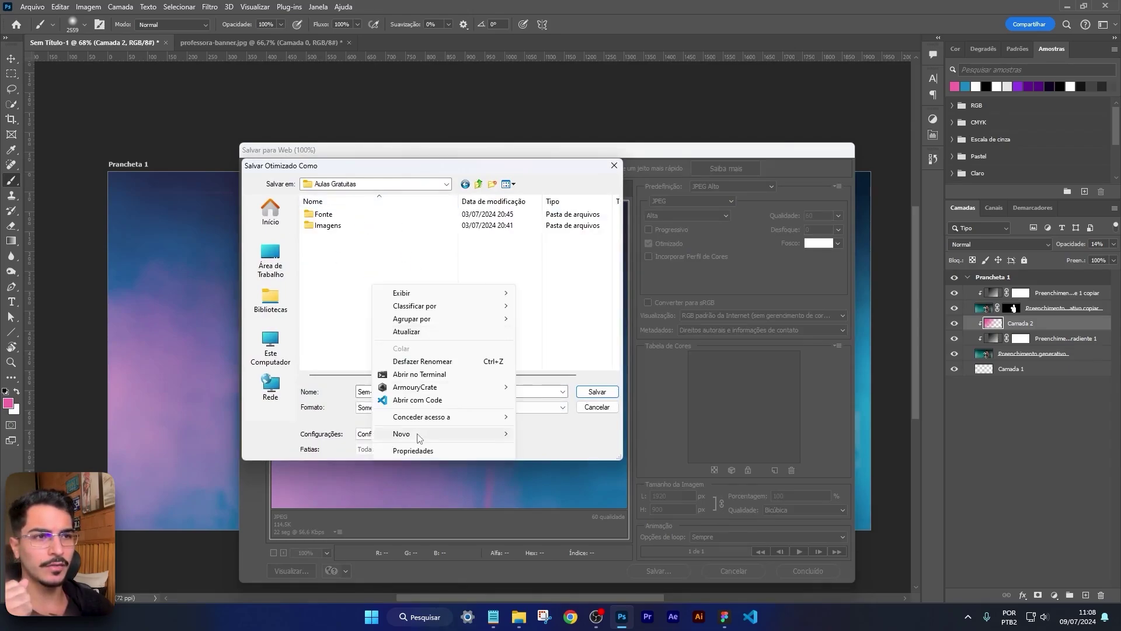
pyautogui.moveTo(453, 442)
pyautogui.click(535, 435)
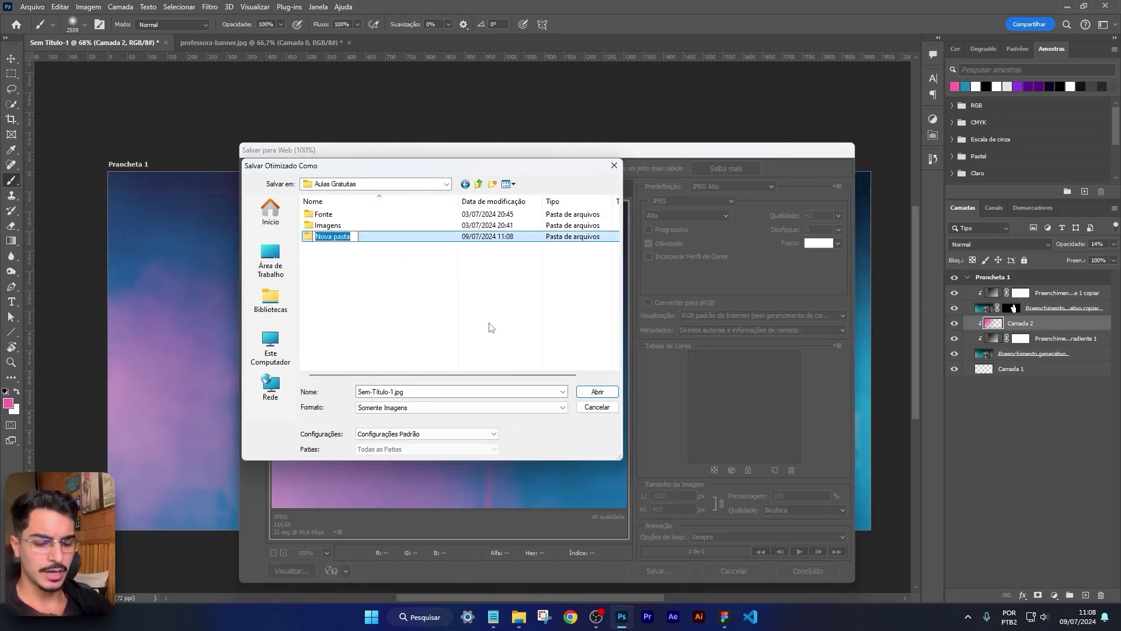
pyautogui.write('Figma')
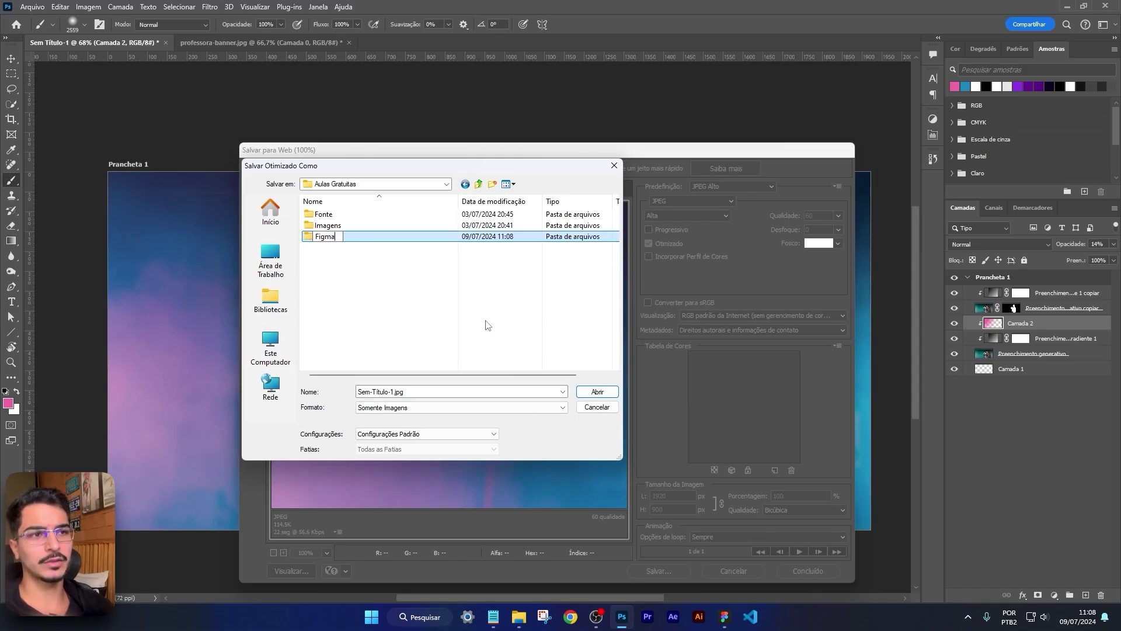
pyautogui.press('Return')
pyautogui.press('Return')
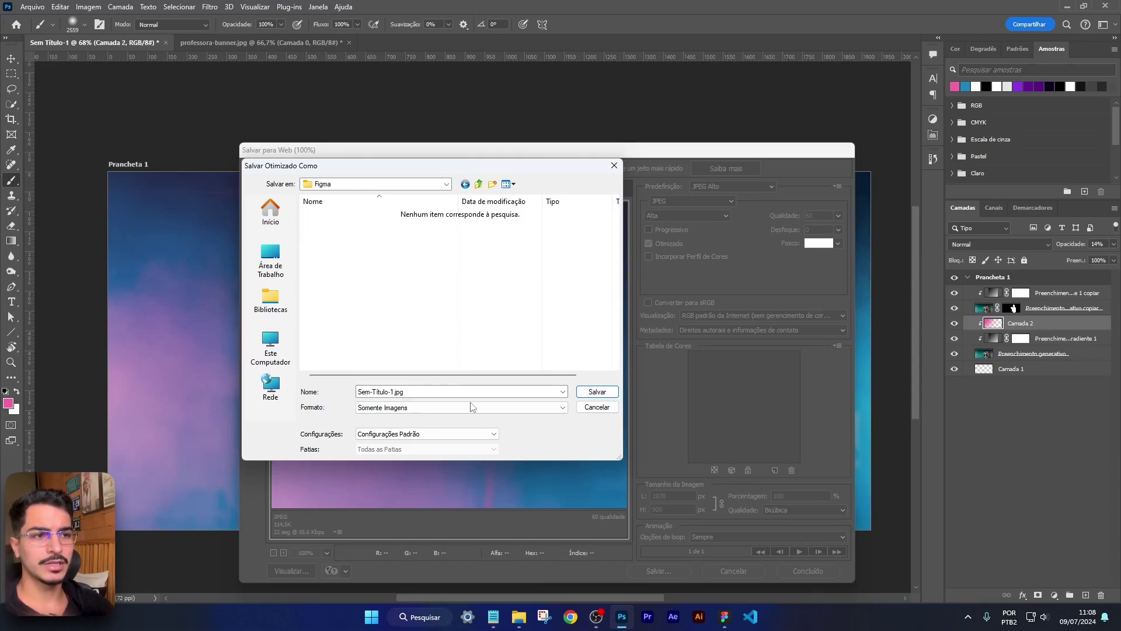
# Step: Save the JPEG in that folder as Banner-inicial
pyautogui.click(438, 393)
pyautogui.write('Ban')
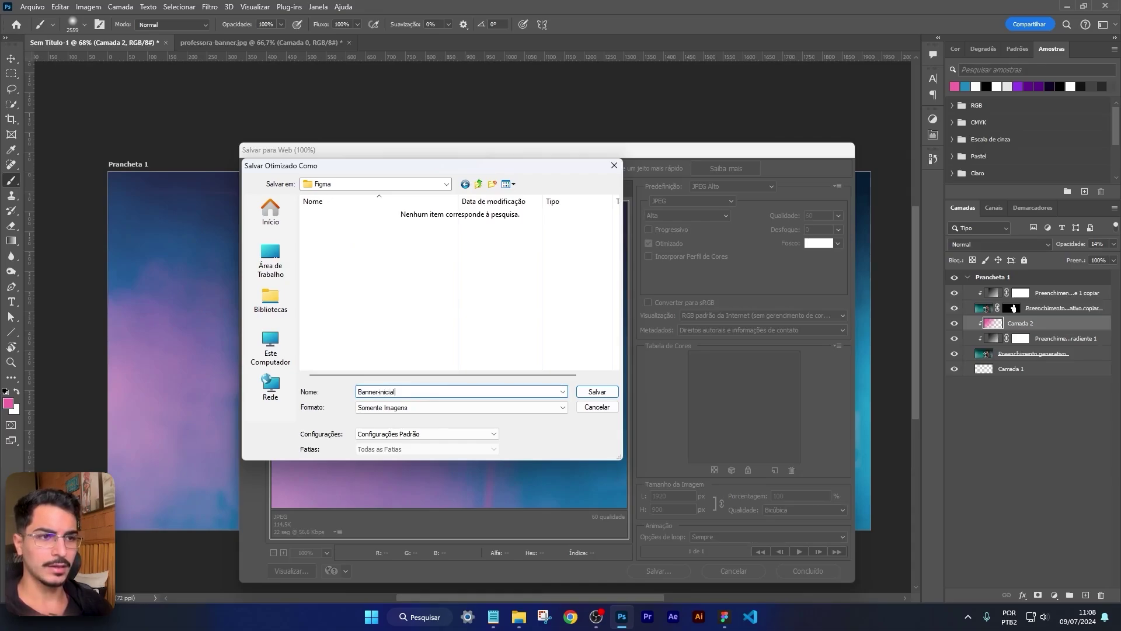
pyautogui.write('ner-inicial')
pyautogui.press('Return')
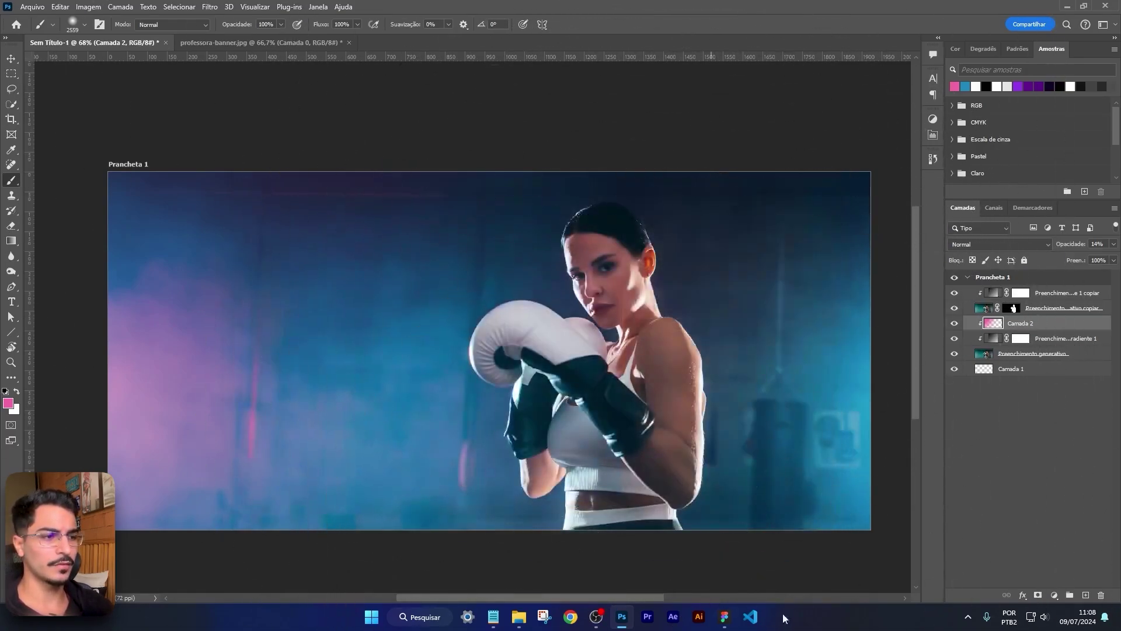
# Step: Drop the Banner-inicial image into Figma's IMPACT frame, snapped to its top-left corner
pyautogui.click(725, 617)
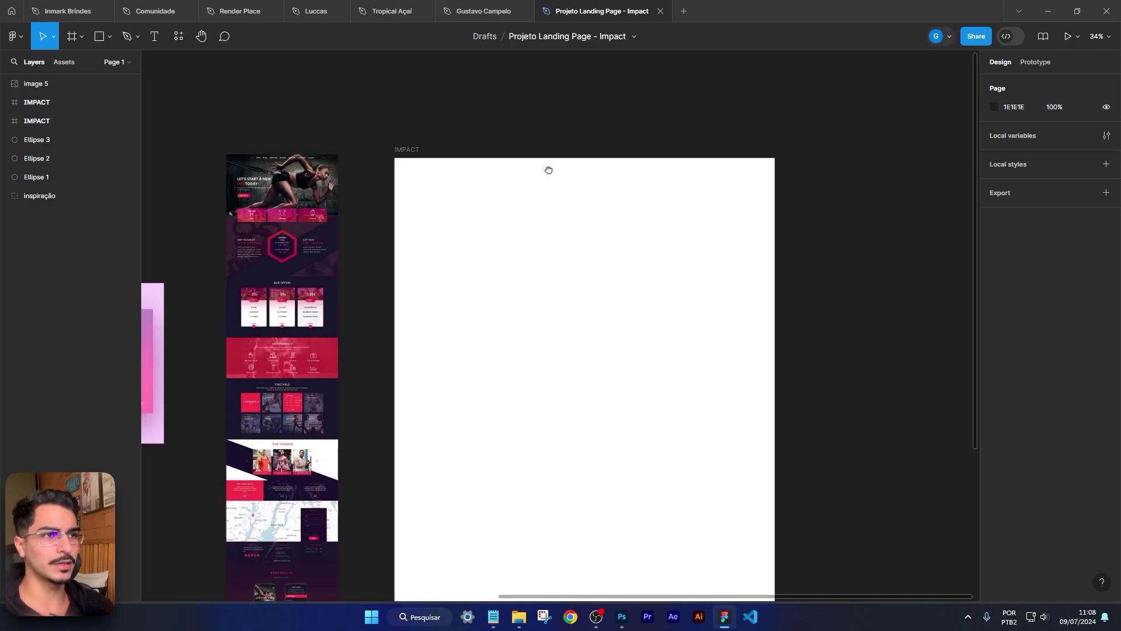
pyautogui.moveTo(549, 170); pyautogui.dragTo(550, 170)
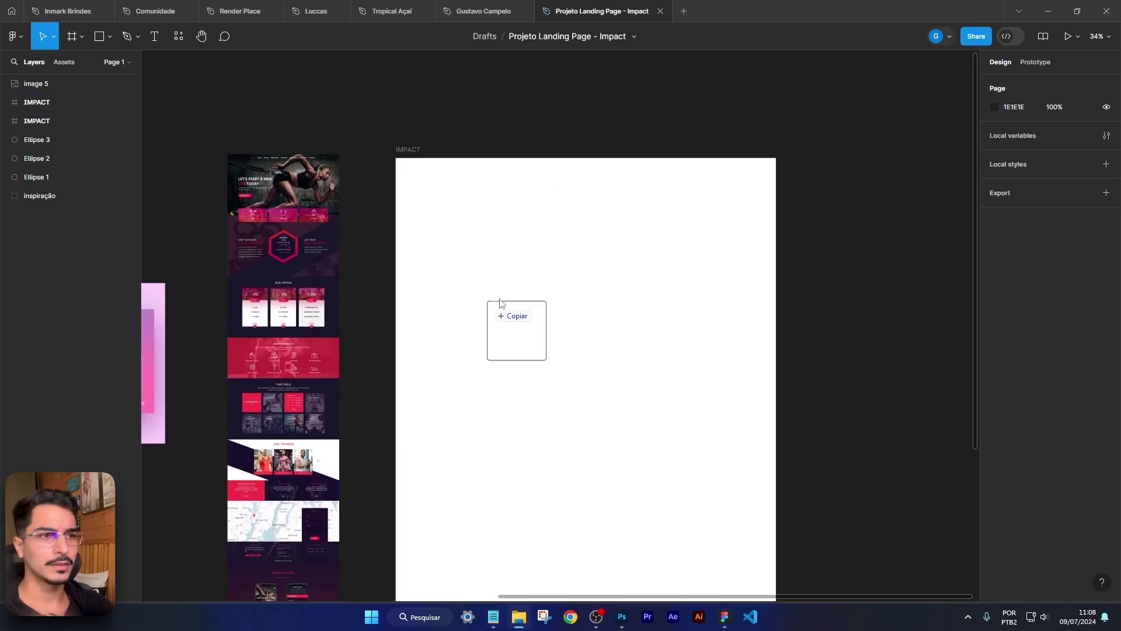
pyautogui.moveTo(500, 300); pyautogui.dragTo(646, 235)
pyautogui.click(826, 243)
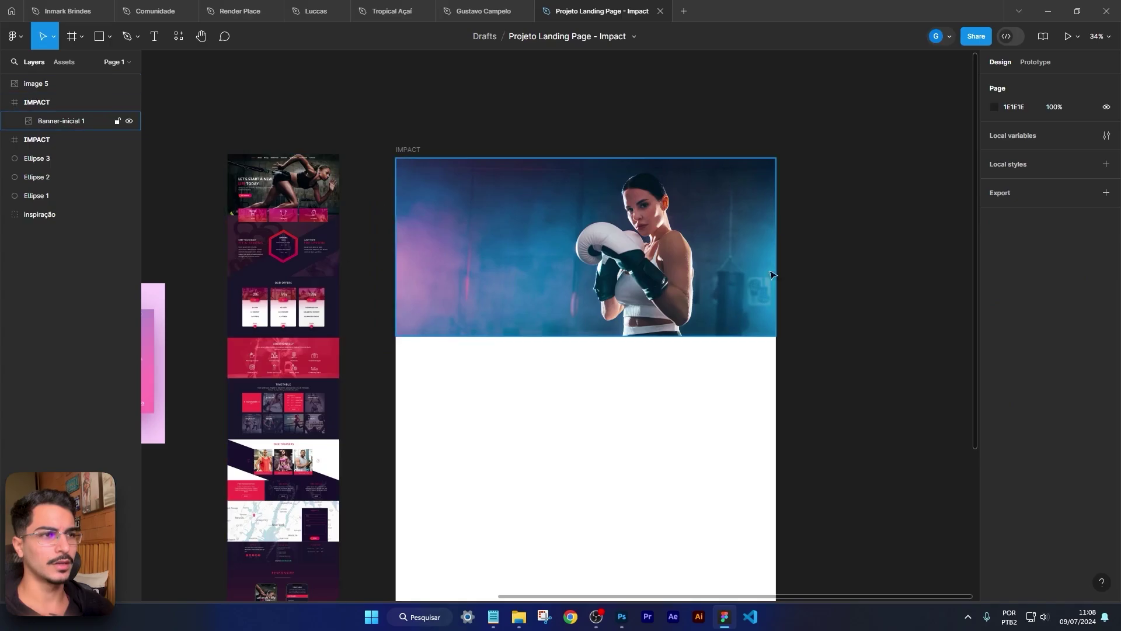
# Step: Look over the Aulas de Boxe wireframe, then hide the layout grids with Ctrl+Shift+4
pyautogui.scroll(-3, 762, 216)
pyautogui.hscroll(-3, 332, 257)
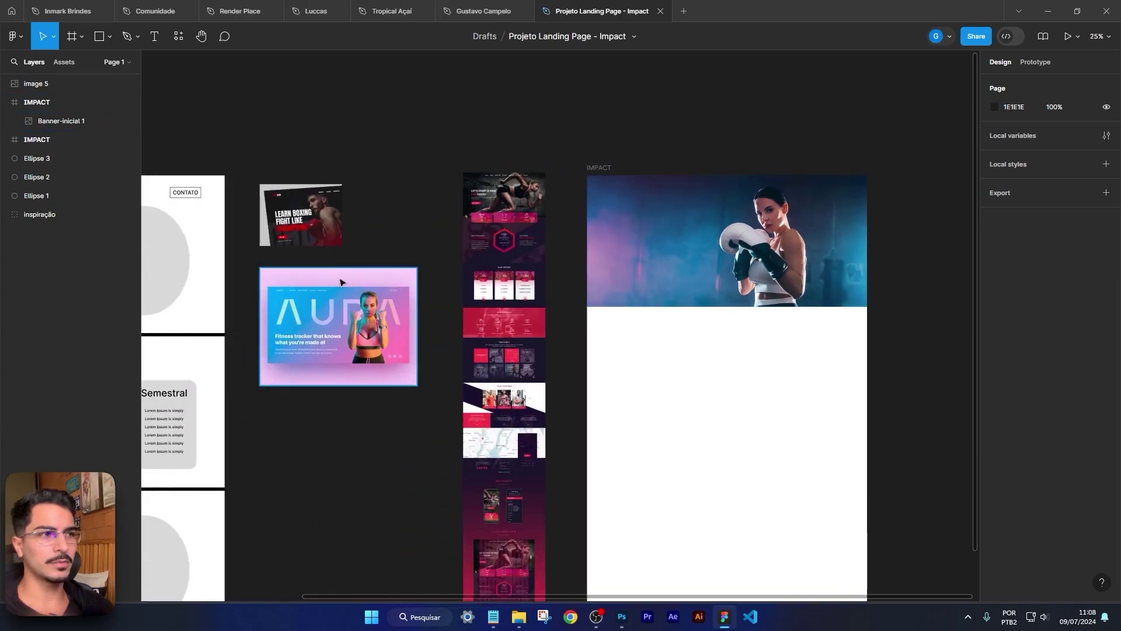
pyautogui.scroll(5, 341, 282)
pyautogui.scroll(-5, 390, 370)
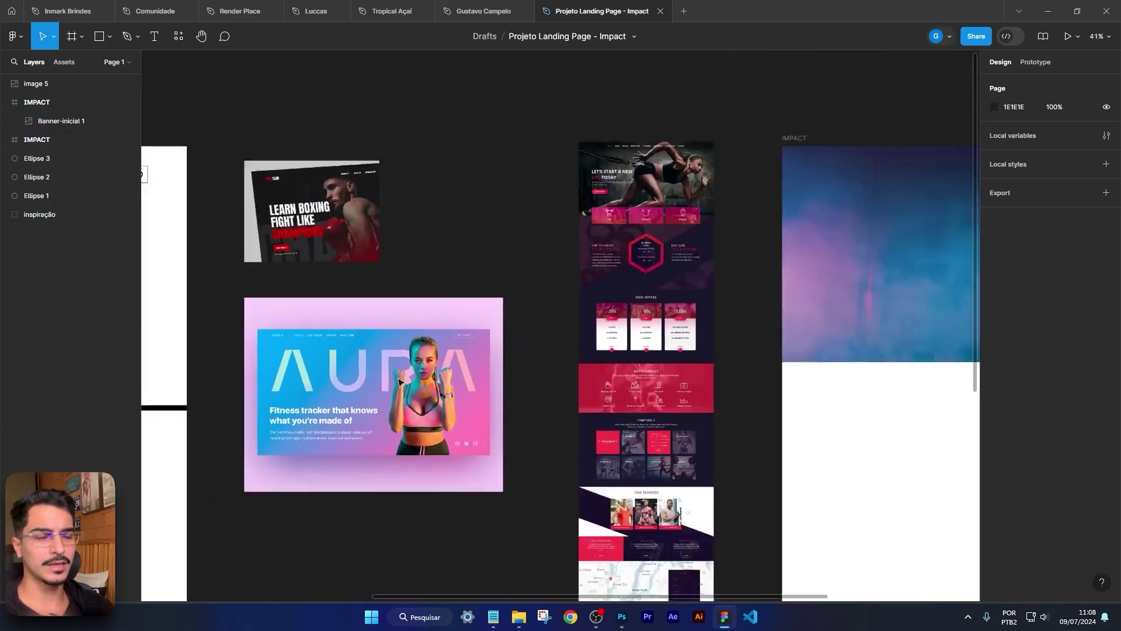
pyautogui.hscroll(2, 684, 299)
pyautogui.scroll(5, 684, 299)
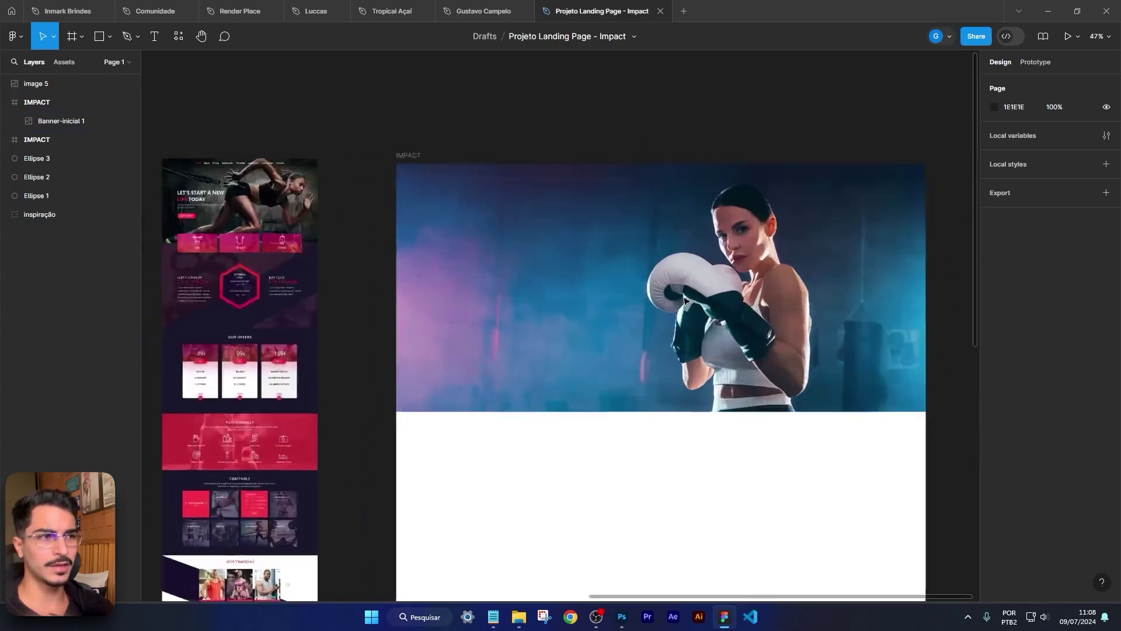
pyautogui.scroll(-2, 602, 329)
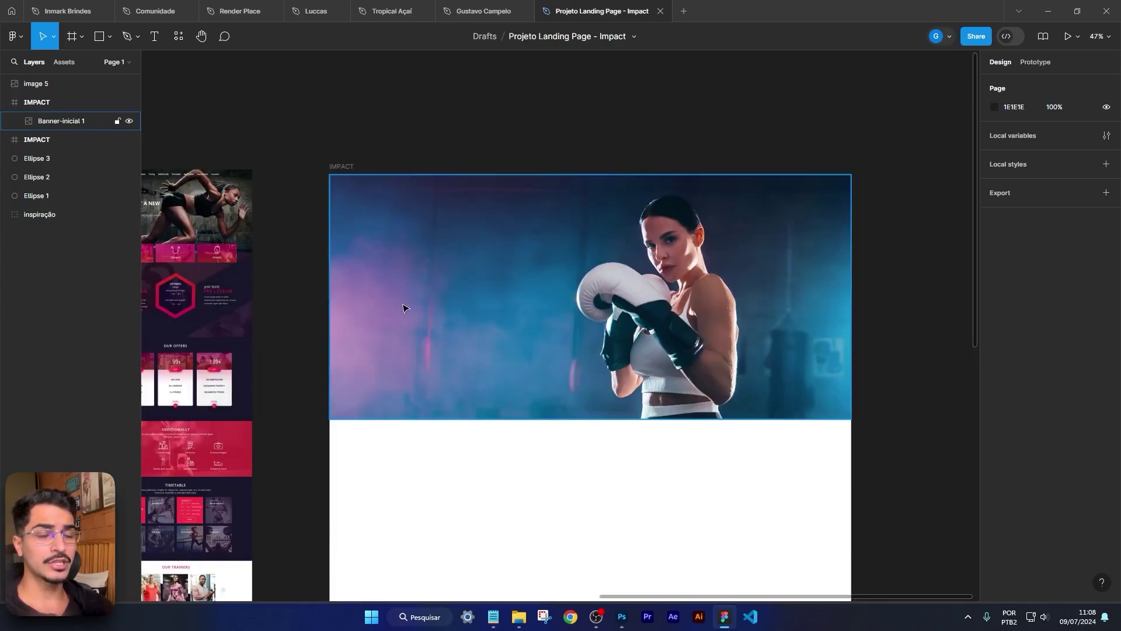
pyautogui.scroll(-3, 403, 308)
pyautogui.moveTo(406, 308); pyautogui.dragTo(734, 368)
pyautogui.scroll(5, 226, 298)
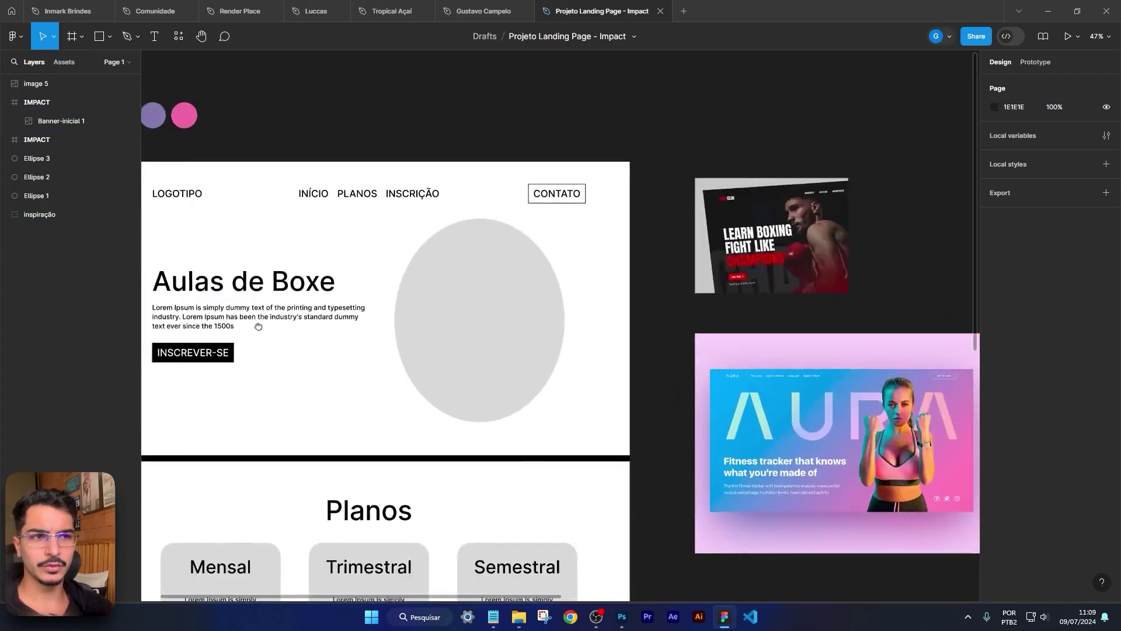
pyautogui.hscroll(-2, 258, 326)
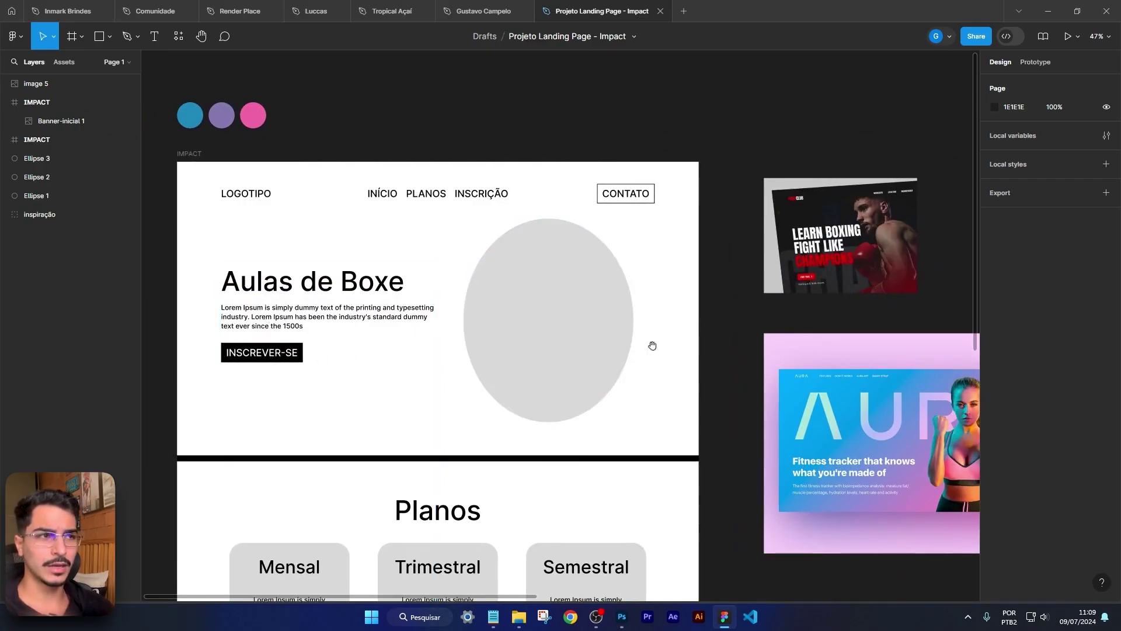
pyautogui.hscroll(5, 895, 257)
pyautogui.hscroll(5, 642, 260)
pyautogui.scroll(4, 521, 257)
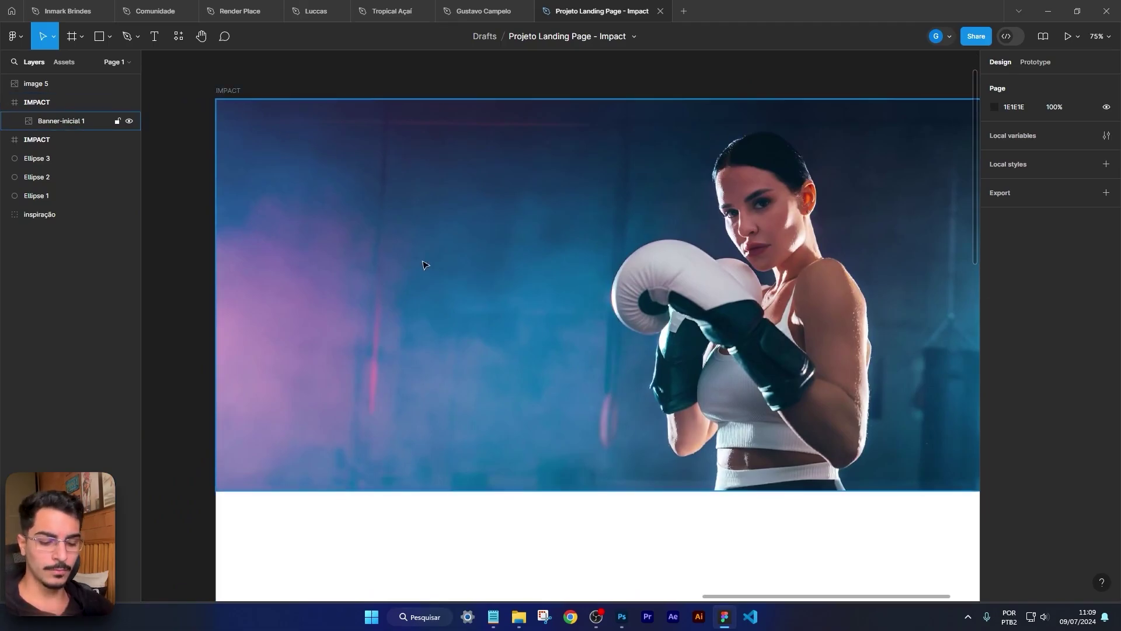
pyautogui.hotkey('ctrl', 'shift', '4')
pyautogui.hotkey('ctrl', 'shift', '4')
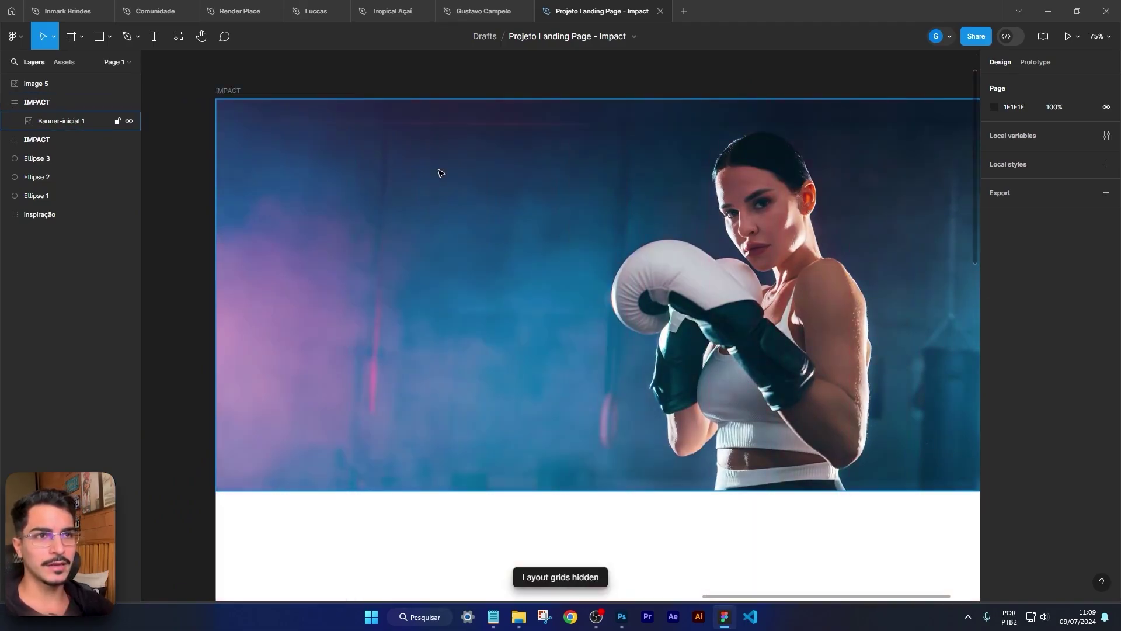
# Step: Replace the IMPACT frame's layout grid with a new 12-column grid
pyautogui.click(233, 94)
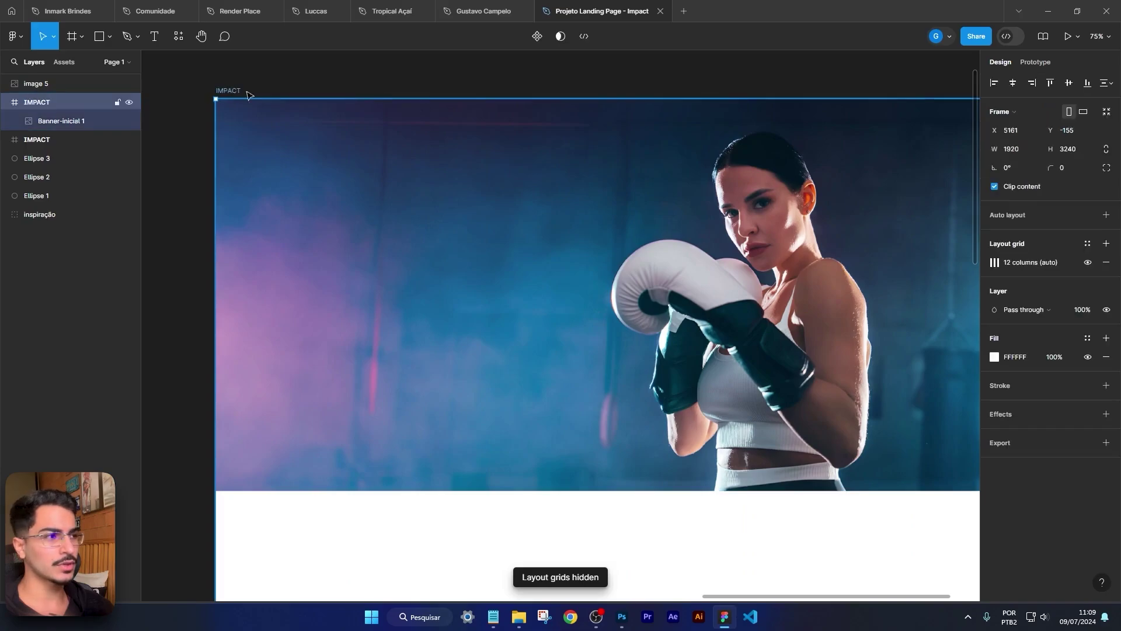
pyautogui.click(1104, 264)
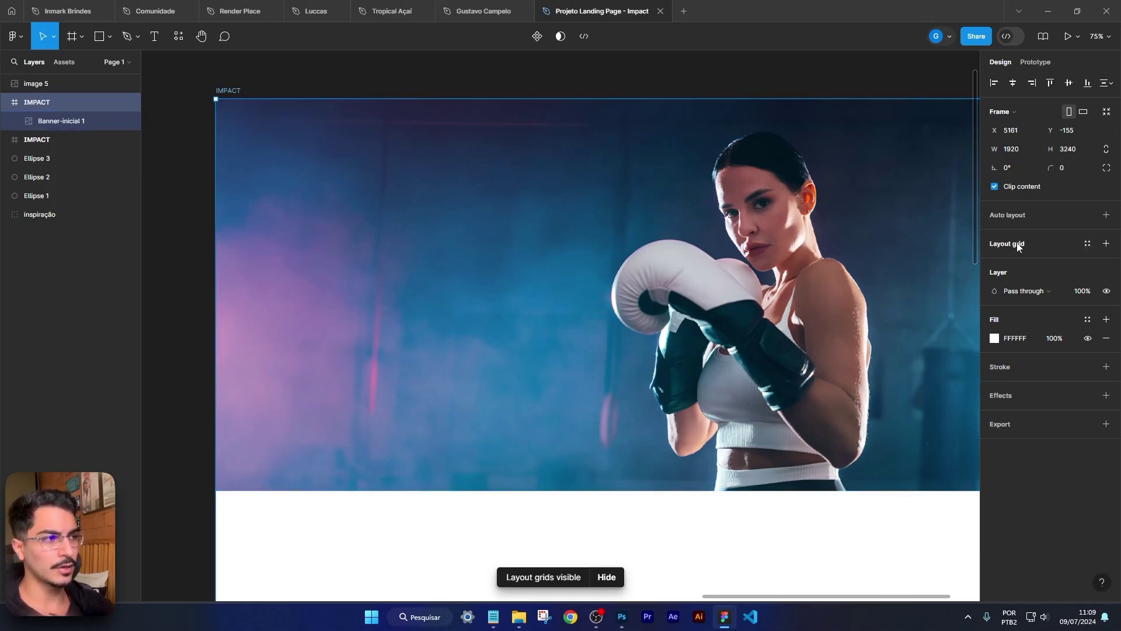
pyautogui.click(1108, 245)
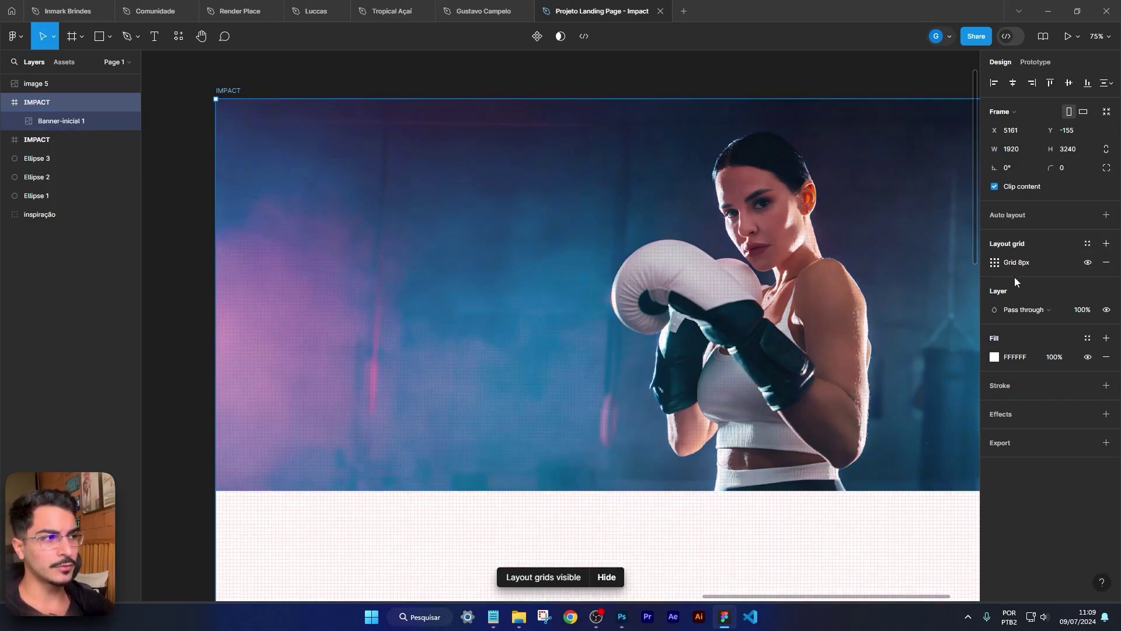
pyautogui.click(994, 263)
pyautogui.click(994, 263)
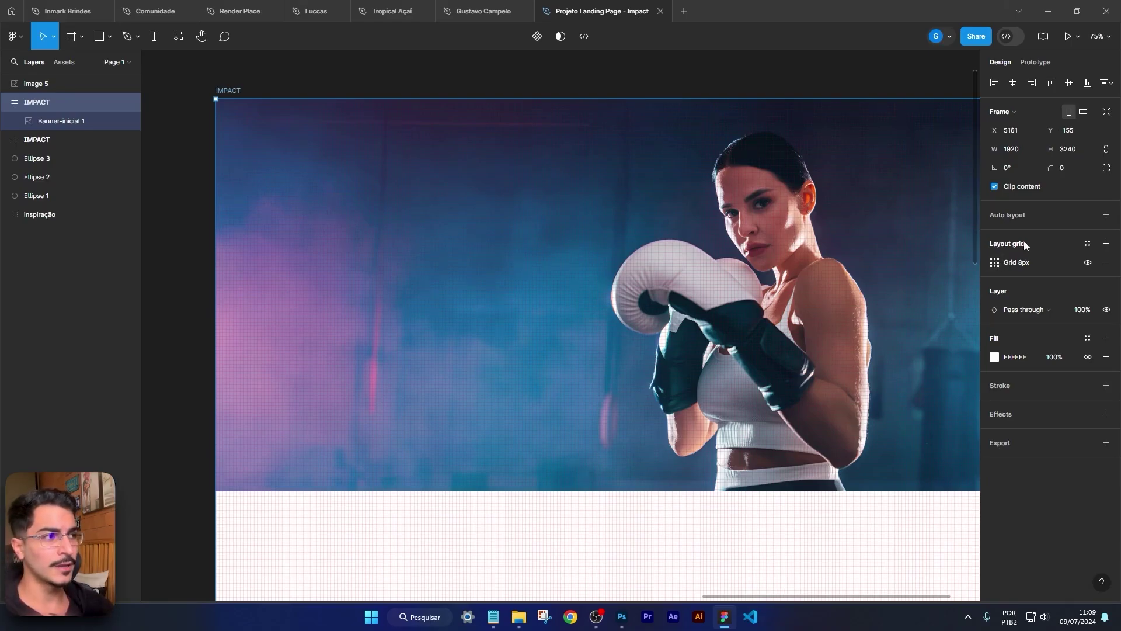
pyautogui.click(994, 264)
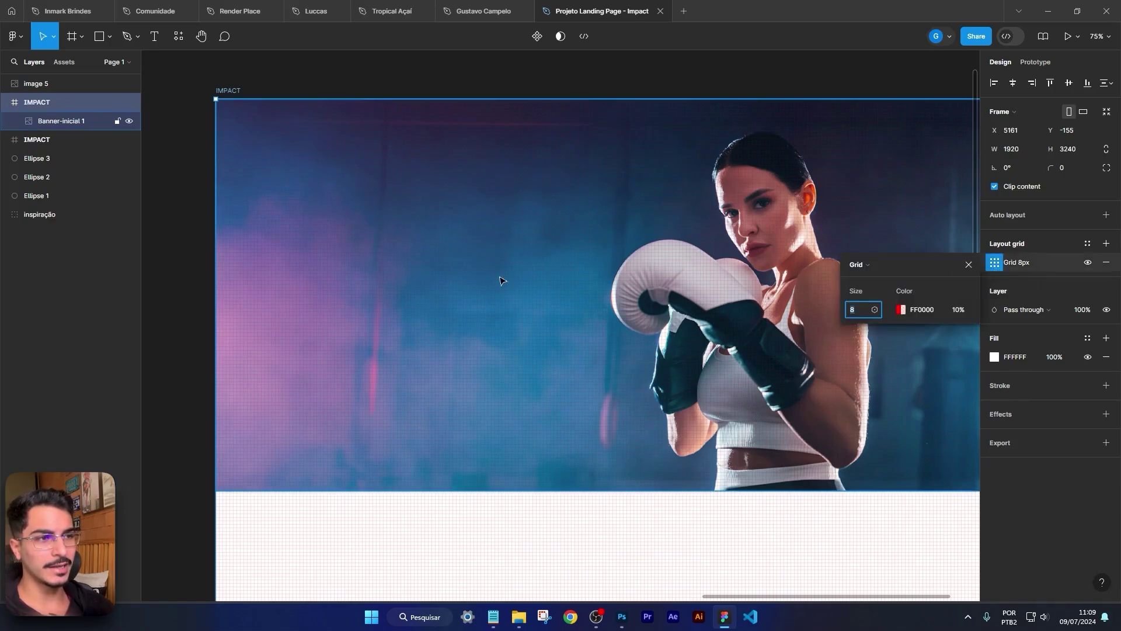
pyautogui.click(888, 264)
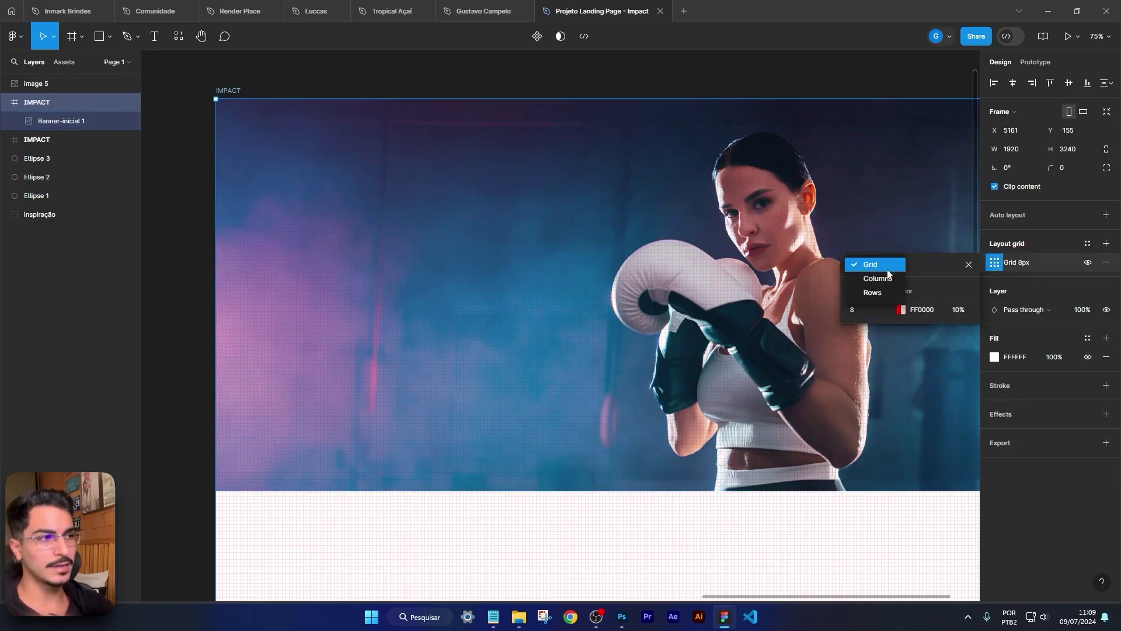
pyautogui.click(880, 276)
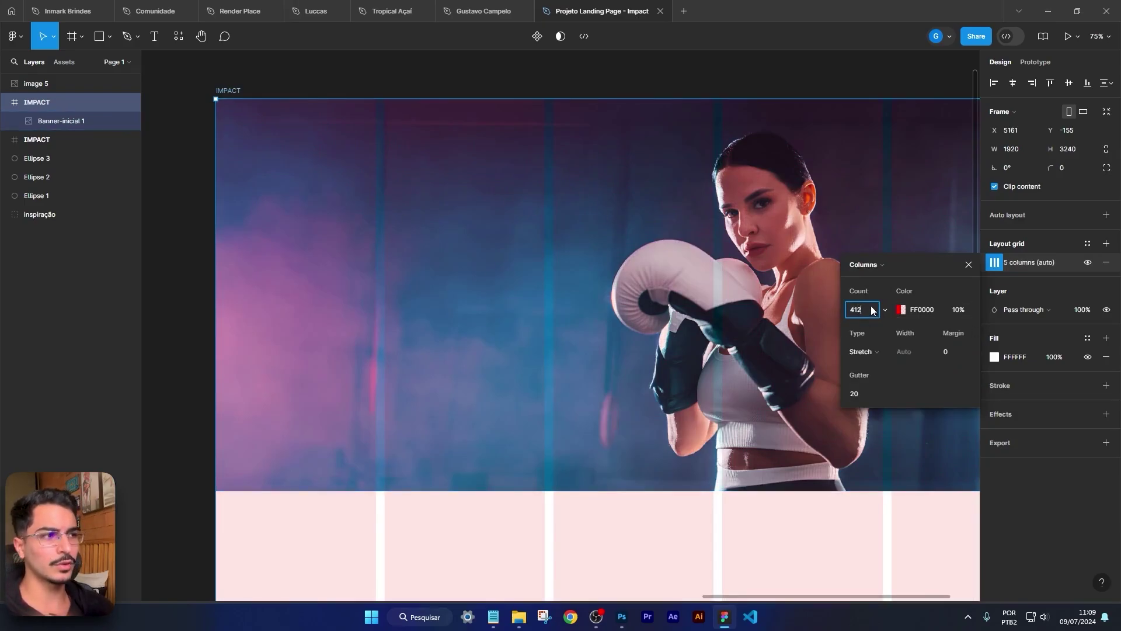
pyautogui.click(899, 356)
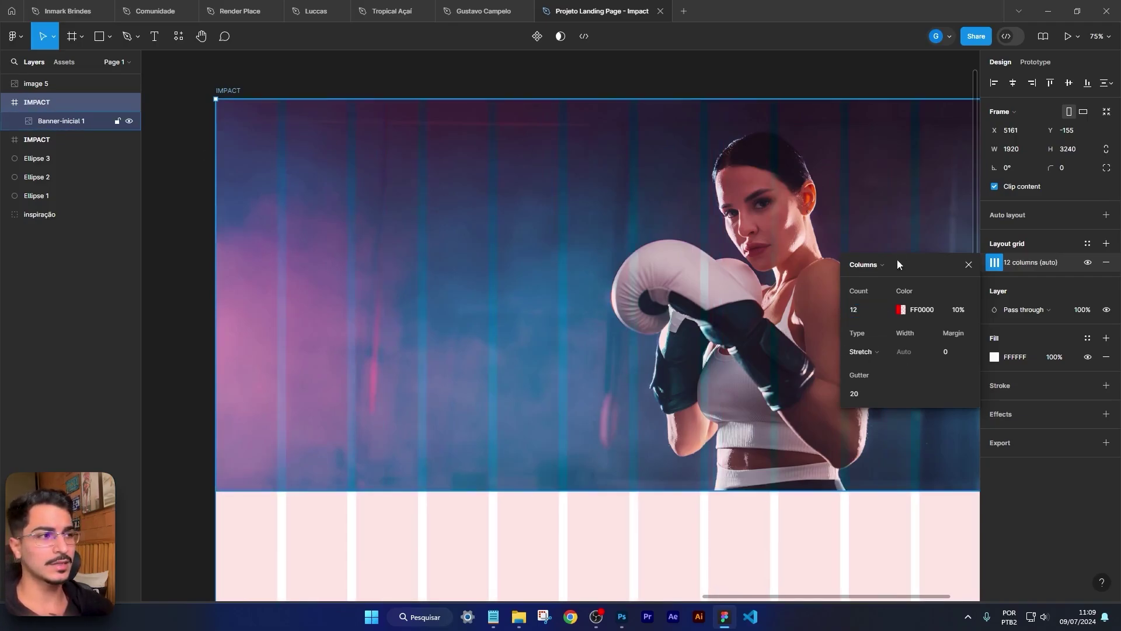
# Step: Set the column grid colour to 20% opacity and the margin to 88
pyautogui.click(958, 314)
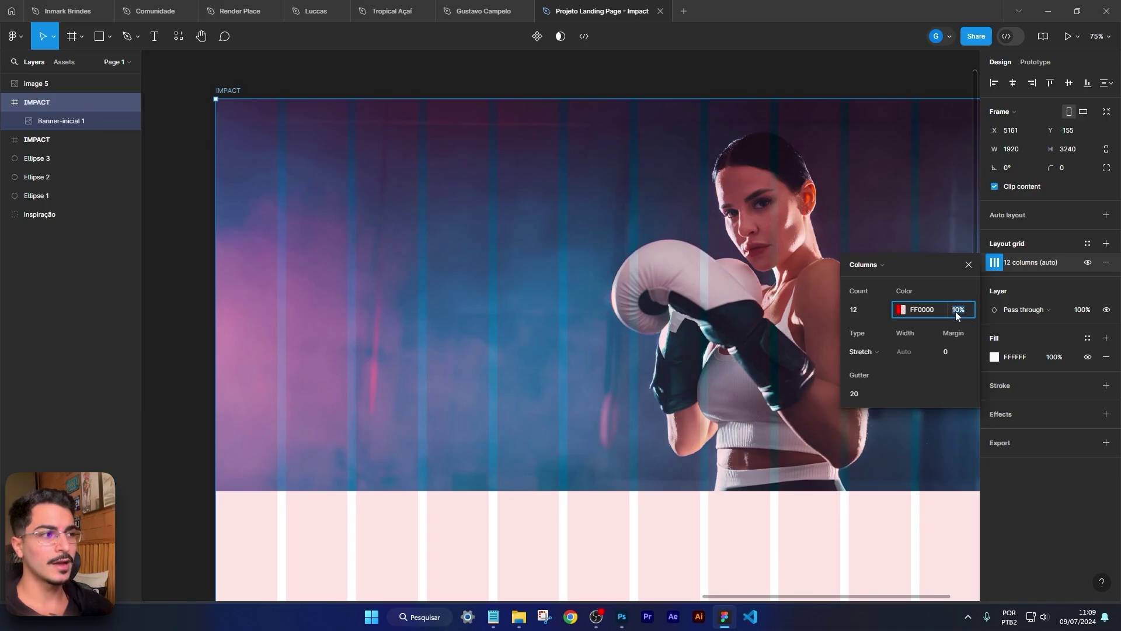
pyautogui.write('100')
pyautogui.press('Return')
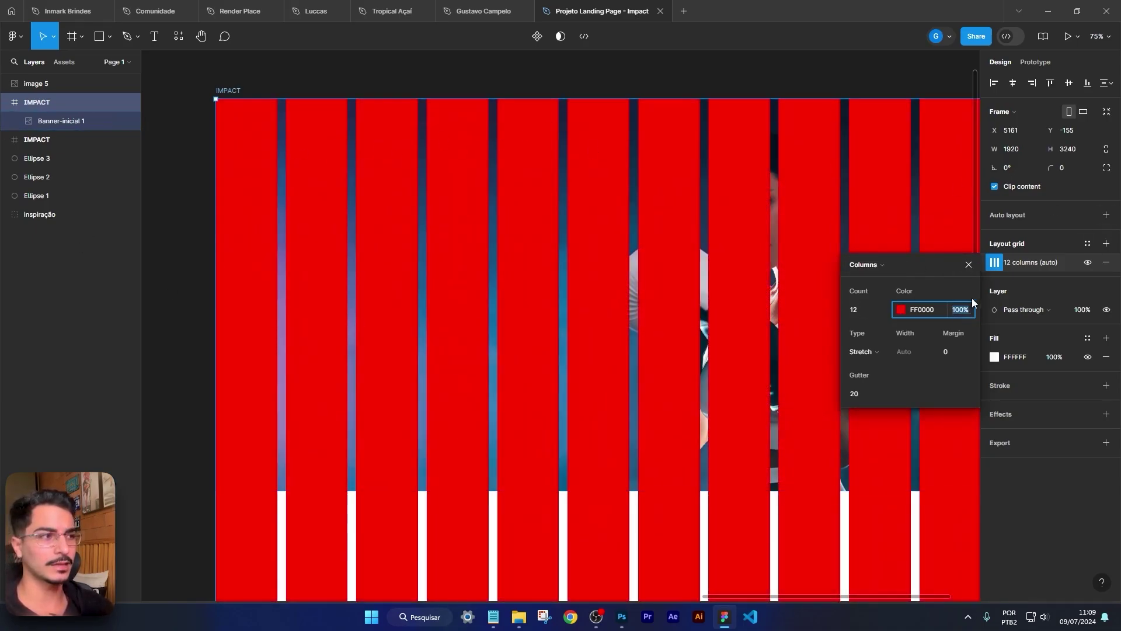
pyautogui.press('Down')
pyautogui.press('Down')
pyautogui.press('Down')
pyautogui.press('Down')
pyautogui.press('Down')
pyautogui.press('Down')
pyautogui.press('Down')
pyautogui.press('Down')
pyautogui.press('Down')
pyautogui.press('Down')
pyautogui.press('Down')
pyautogui.press('Down')
pyautogui.press('Down')
pyautogui.press('Down')
pyautogui.press('Down')
pyautogui.press('Down')
pyautogui.press('Down')
pyautogui.press('Down')
pyautogui.press('Down')
pyautogui.press('Down')
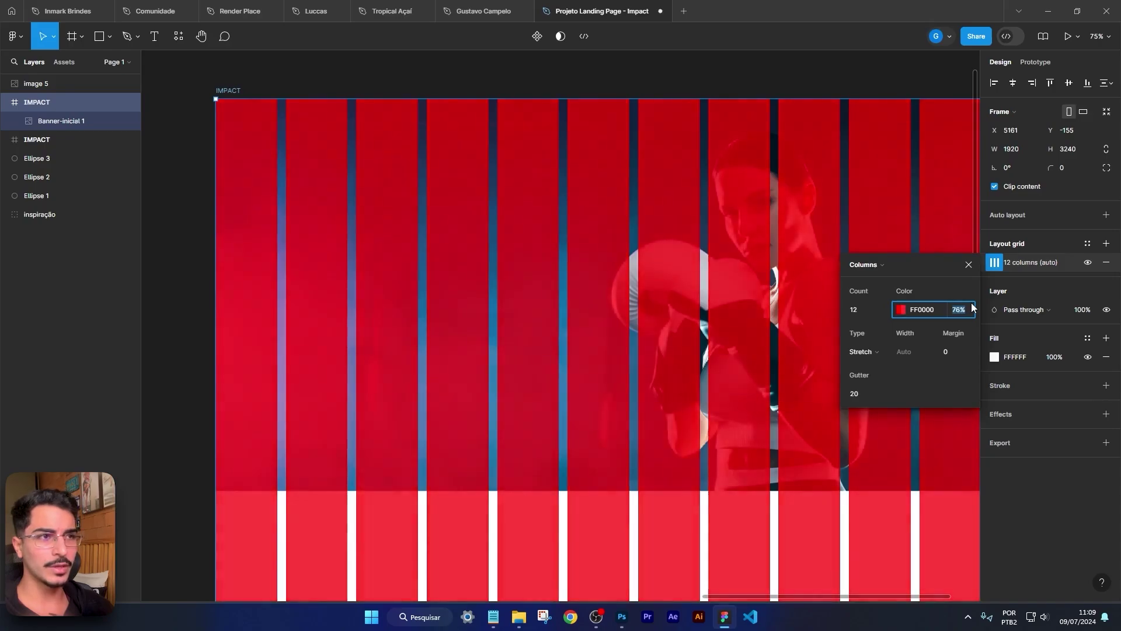
pyautogui.press('Down')
pyautogui.press('Down')
pyautogui.press('Down')
pyautogui.press('Down')
pyautogui.press('Down')
pyautogui.press('Down')
pyautogui.press('Down')
pyautogui.press('Down')
pyautogui.press('Down')
pyautogui.press('Down')
pyautogui.press('Down')
pyautogui.press('Down')
pyautogui.press('Down')
pyautogui.press('Down')
pyautogui.press('Down')
pyautogui.press('Down')
pyautogui.press('Down')
pyautogui.press('Down')
pyautogui.press('Down')
pyautogui.press('Down')
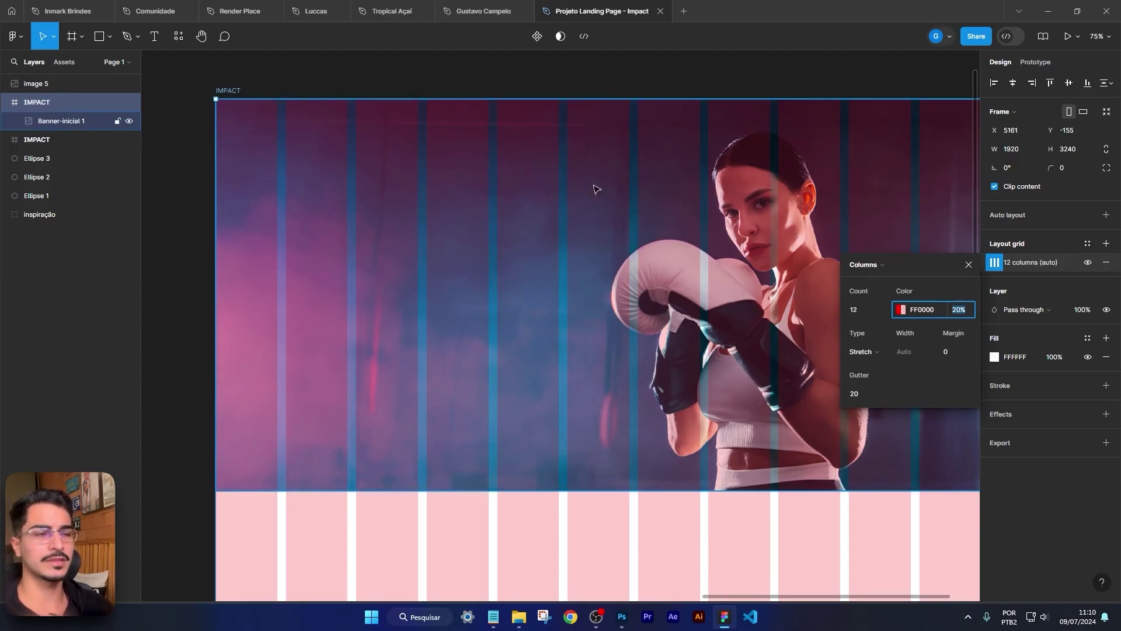
pyautogui.click(948, 352)
pyautogui.press('Up')
pyautogui.press('Up')
pyautogui.press('Up')
pyautogui.press('Up')
pyautogui.press('Up')
pyautogui.press('Up')
pyautogui.press('Up')
pyautogui.press('Up')
pyautogui.press('Up')
pyautogui.press('Up')
pyautogui.press('Up')
pyautogui.press('Up')
pyautogui.press('Up')
pyautogui.press('Up')
pyautogui.press('Up')
pyautogui.press('Up')
pyautogui.press('Up')
pyautogui.press('Up')
pyautogui.press('Up')
pyautogui.press('Up')
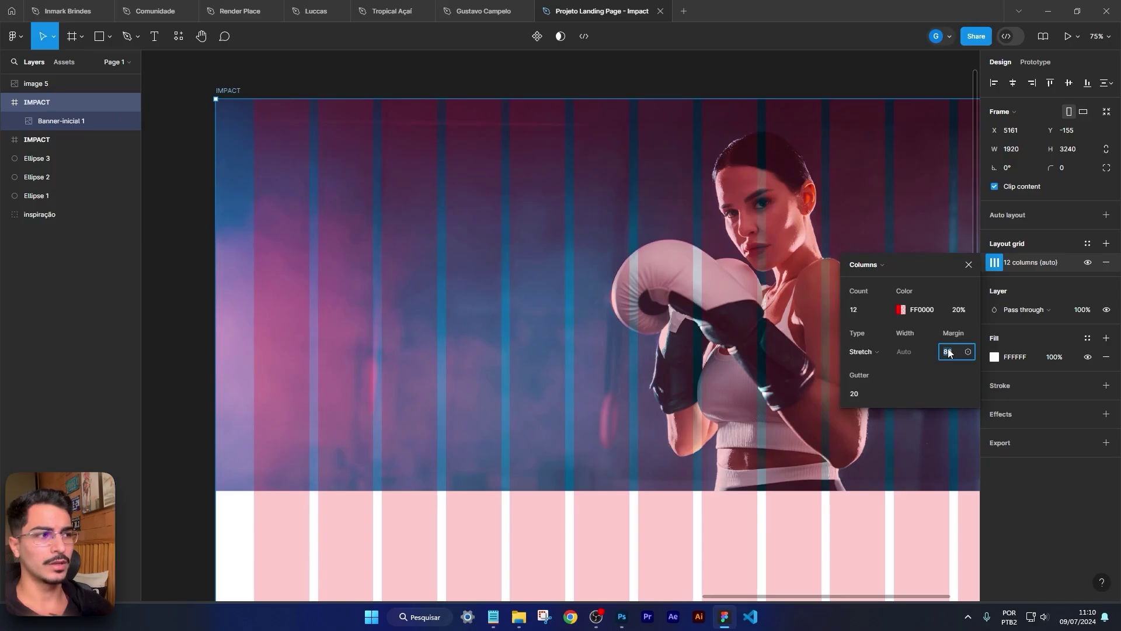
pyautogui.click(968, 264)
pyautogui.press('t')
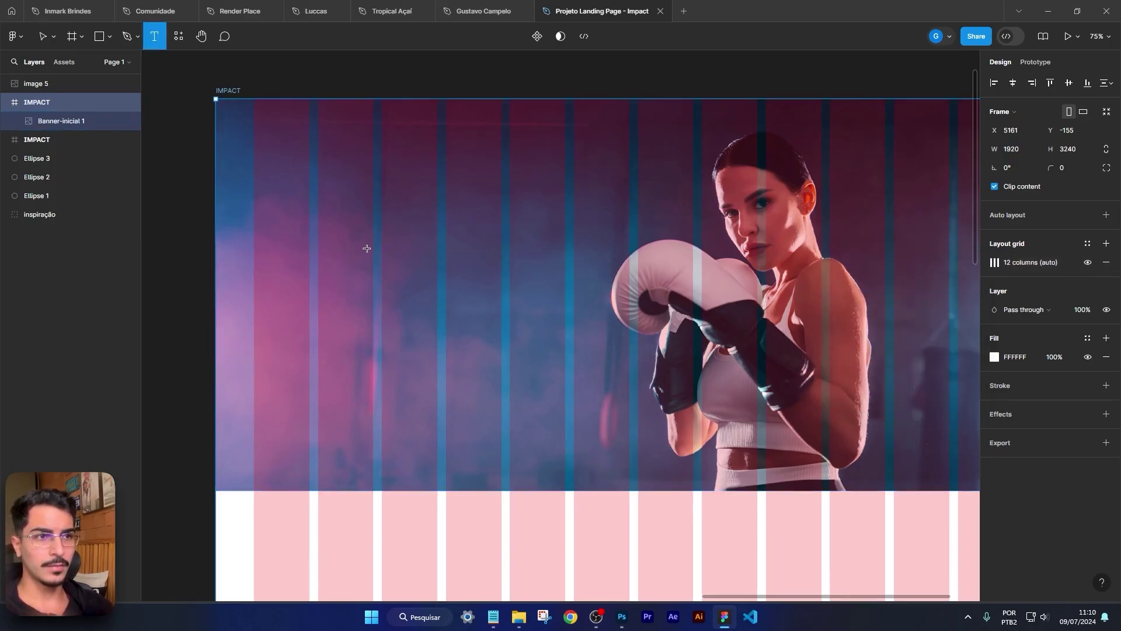
# Step: Type an 'Aulas de Boxe' heading on the banner, size it to 84 and nudge it left
pyautogui.click(369, 245)
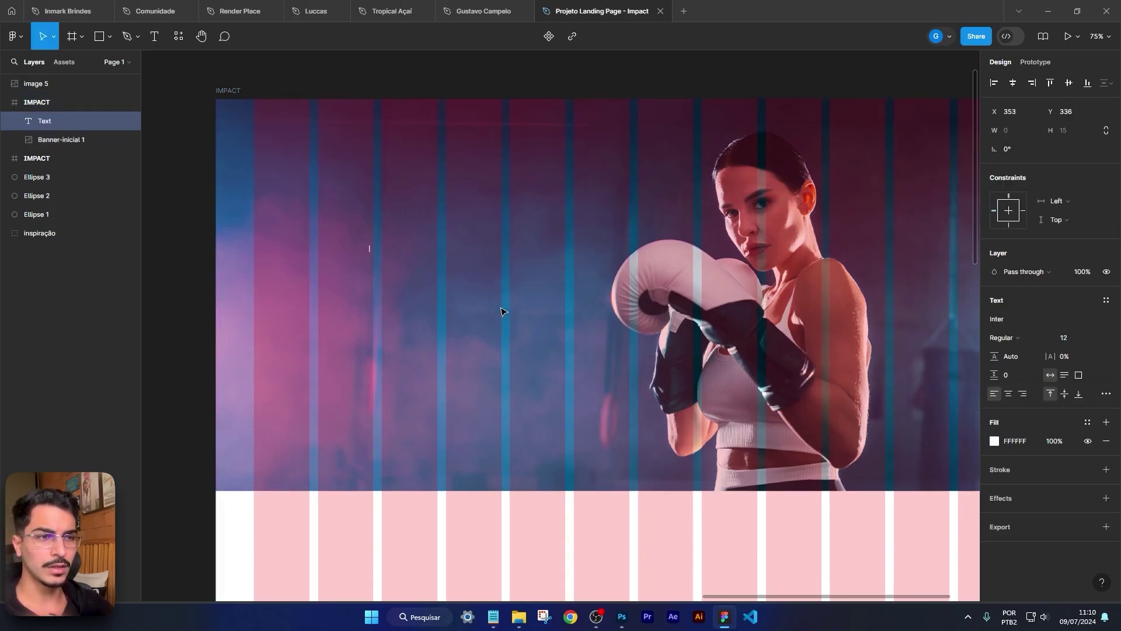
pyautogui.write('A')
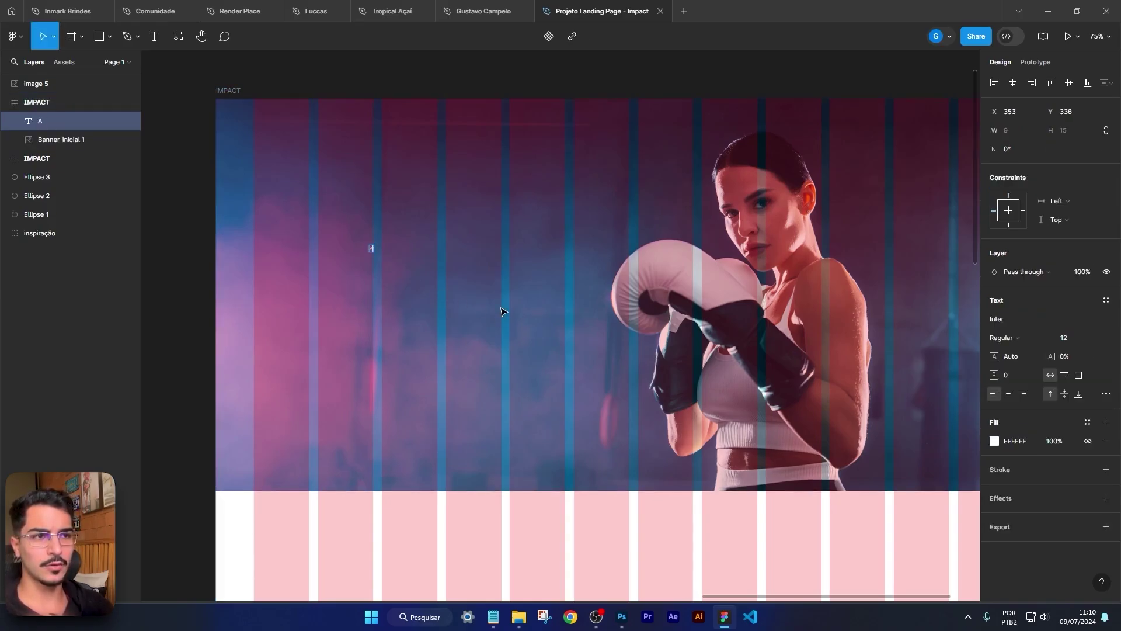
pyautogui.write('Ulas de Boxe')
pyautogui.press('Escape')
pyautogui.scroll(5, 400, 237)
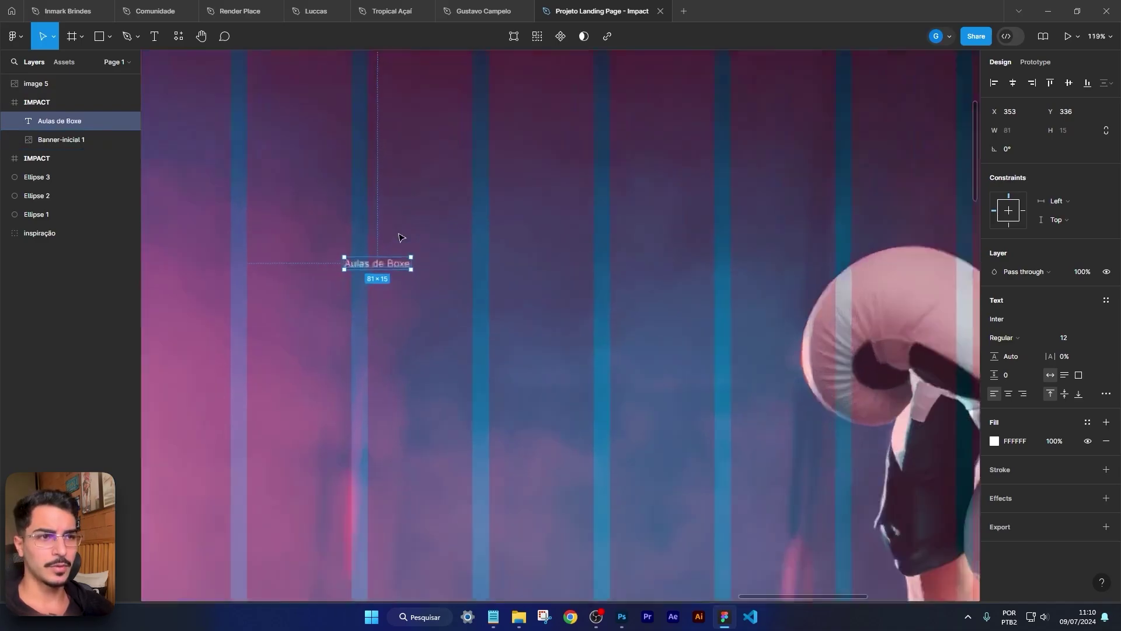
pyautogui.scroll(-6, 369, 290)
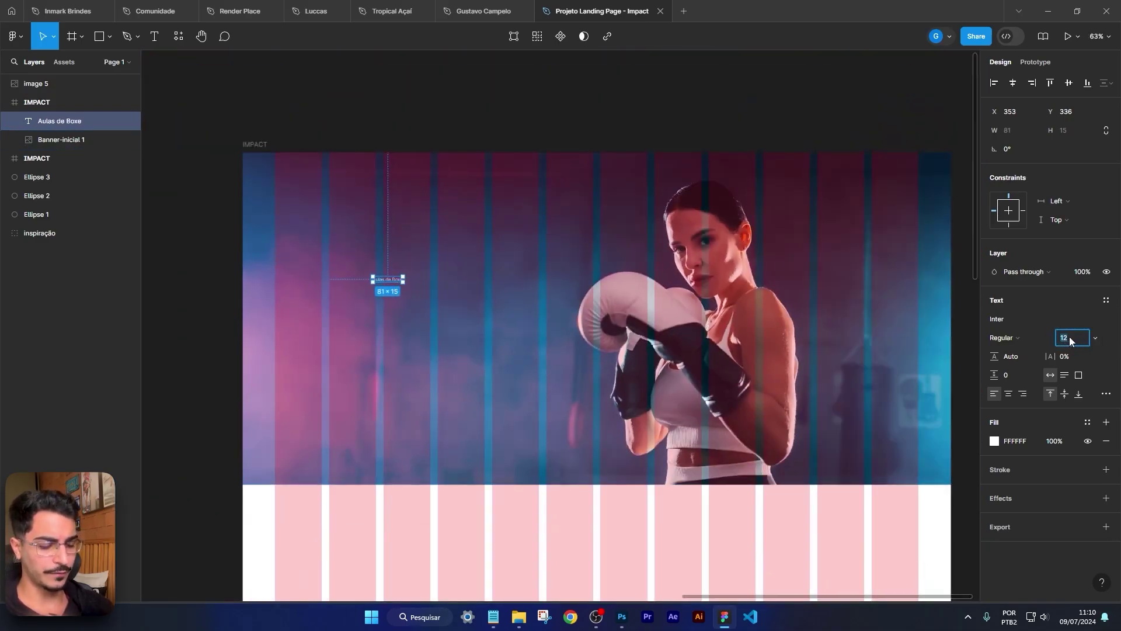
pyautogui.write('52')
pyautogui.press('Return')
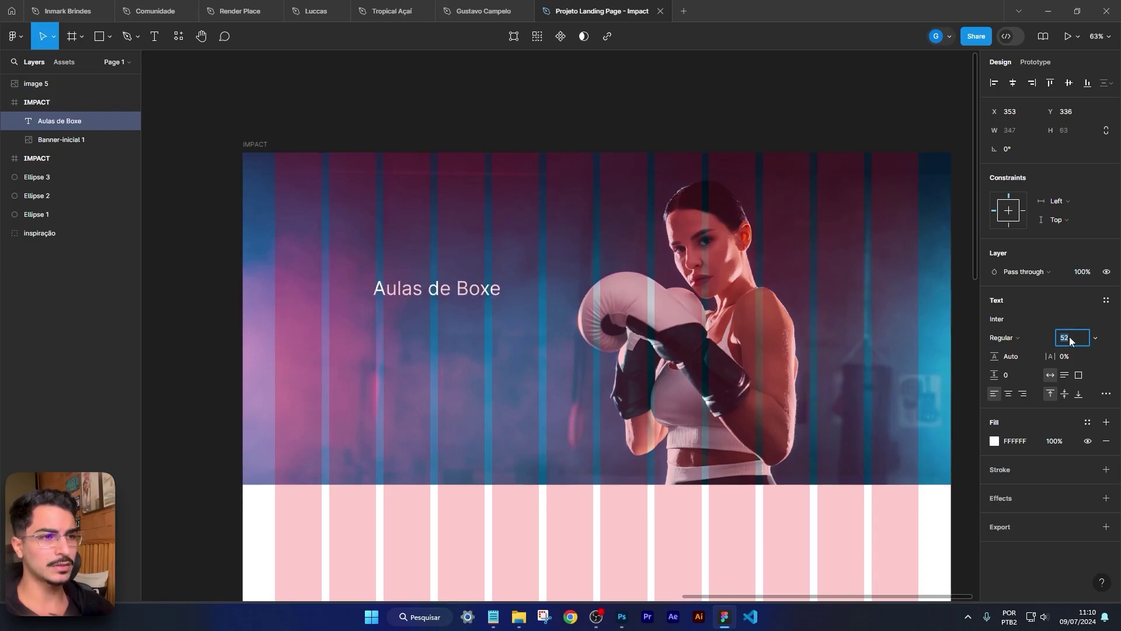
pyautogui.press('Up')
pyautogui.press('Up')
pyautogui.press('Up')
pyautogui.press('Up')
pyautogui.press('Up')
pyautogui.press('Up')
pyautogui.press('Up')
pyautogui.press('Up')
pyautogui.press('Up')
pyautogui.press('Up')
pyautogui.press('Up')
pyautogui.press('Up')
pyautogui.press('Up')
pyautogui.press('Up')
pyautogui.press('Up')
pyautogui.press('Up')
pyautogui.press('Up')
pyautogui.press('Up')
pyautogui.press('Up')
pyautogui.press('Up')
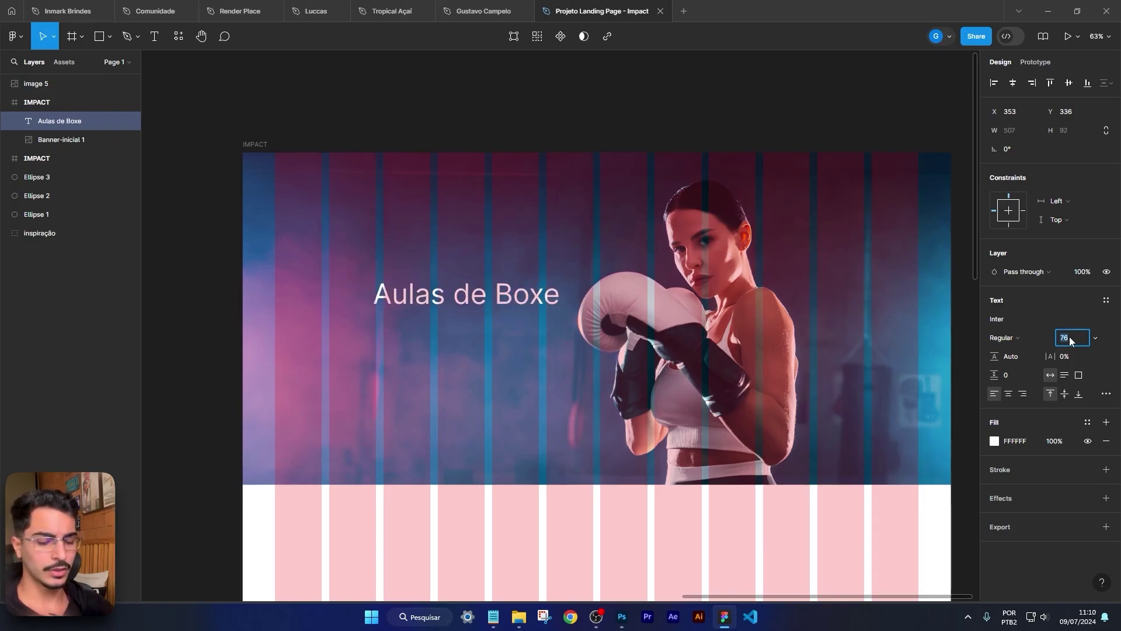
pyautogui.press('Up')
pyautogui.press('Up')
pyautogui.press('Up')
pyautogui.press('Up')
pyautogui.press('Up')
pyautogui.press('Up')
pyautogui.press('Up')
pyautogui.press('Up')
pyautogui.moveTo(504, 302); pyautogui.dragTo(460, 288)
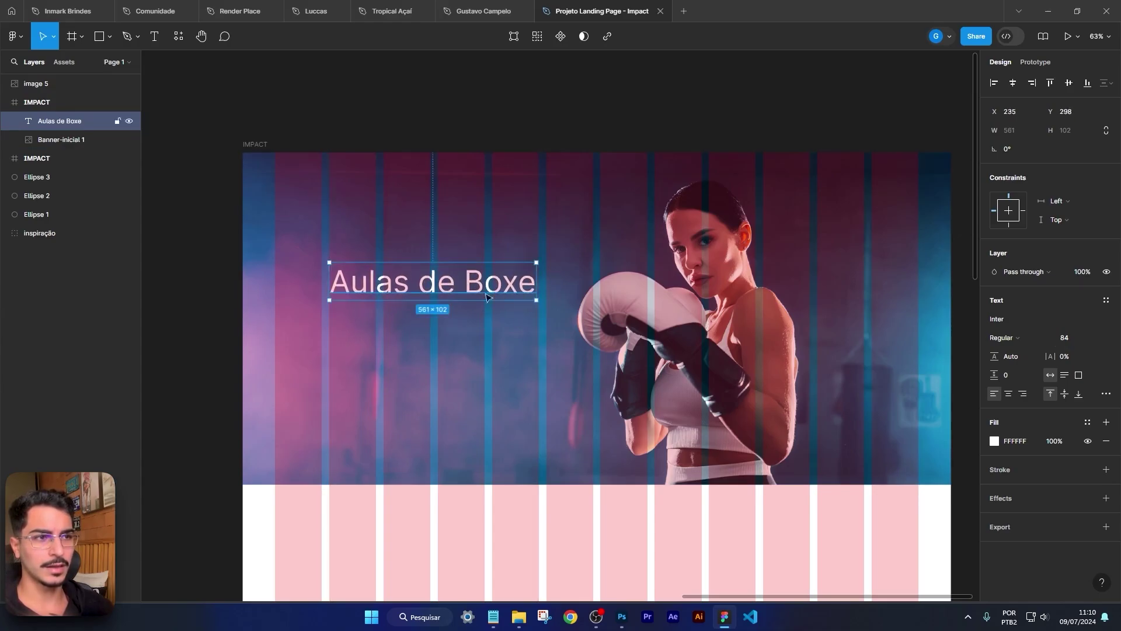
# Step: Copy the Lorem Ipsum paragraph from the wireframe
pyautogui.click(513, 325)
pyautogui.scroll(-5, 516, 321)
pyautogui.hscroll(-5, 401, 320)
pyautogui.scroll(3, 396, 321)
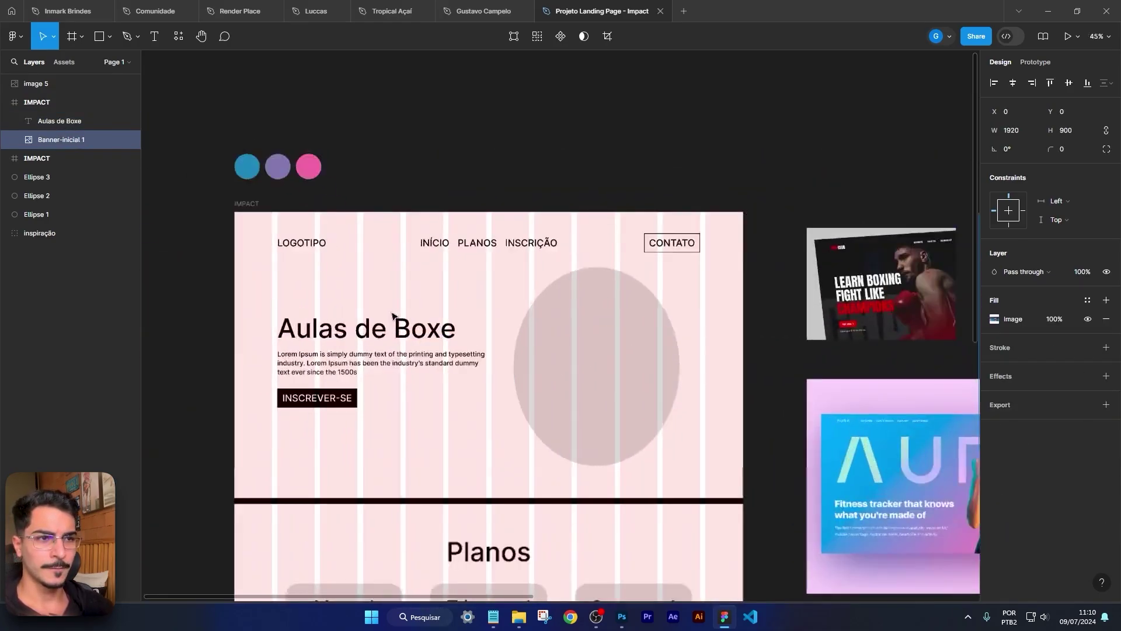
pyautogui.doubleClick(365, 359)
pyautogui.press('Return')
pyautogui.press('Escape')
# Step: Duplicate the heading just below the original, undoing an extra copy
pyautogui.hscroll(10, 752, 280)
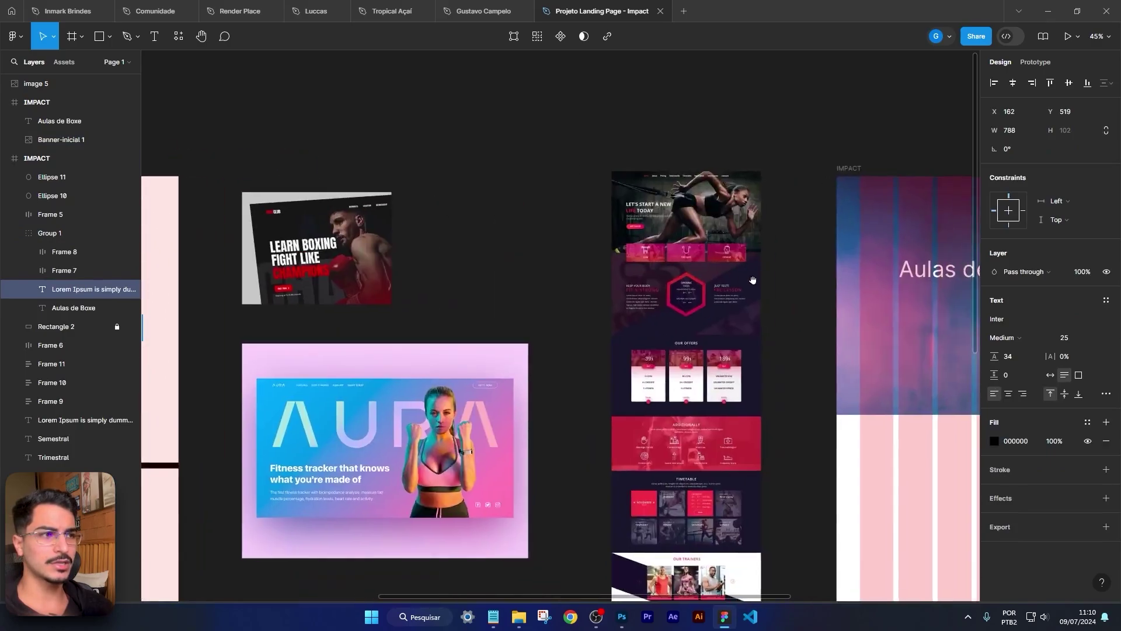
pyautogui.hscroll(5, 752, 280)
pyautogui.scroll(5, 746, 286)
pyautogui.click(597, 203)
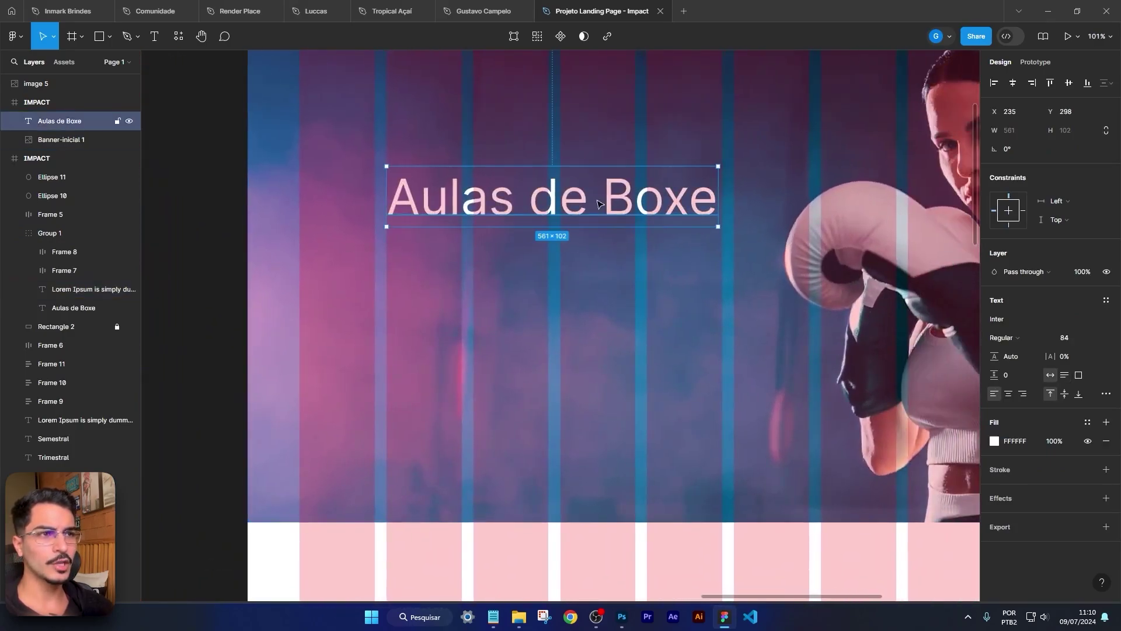
pyautogui.moveTo(559, 201); pyautogui.dragTo(558, 266)
pyautogui.click(537, 206)
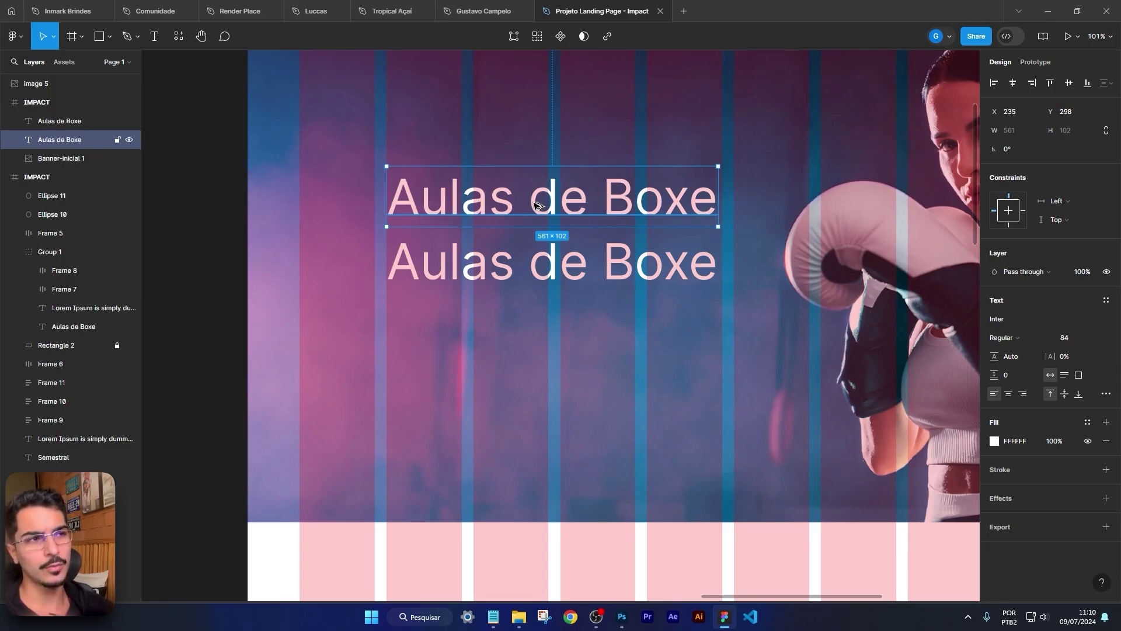
pyautogui.moveTo(536, 206); pyautogui.dragTo(552, 395)
pyautogui.hotkey('ctrl', 'z')
pyautogui.hotkey('ctrl', 'z')
pyautogui.hotkey('ctrl', 'z')
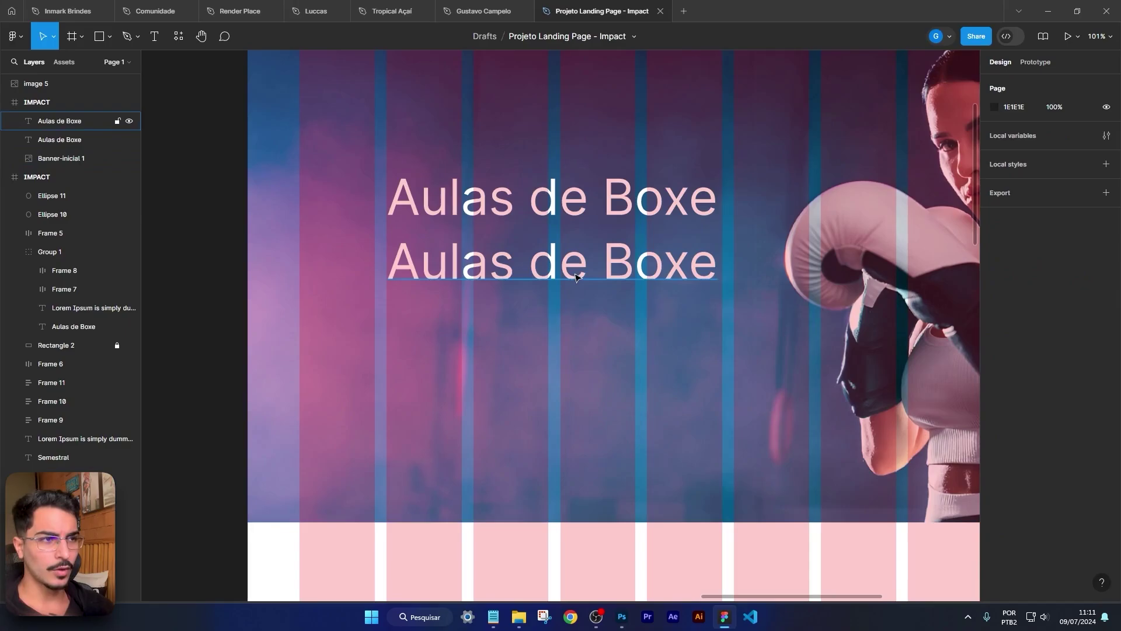
# Step: Set the paragraph to Montserrat at size 16
pyautogui.hscroll(3, 621, 285)
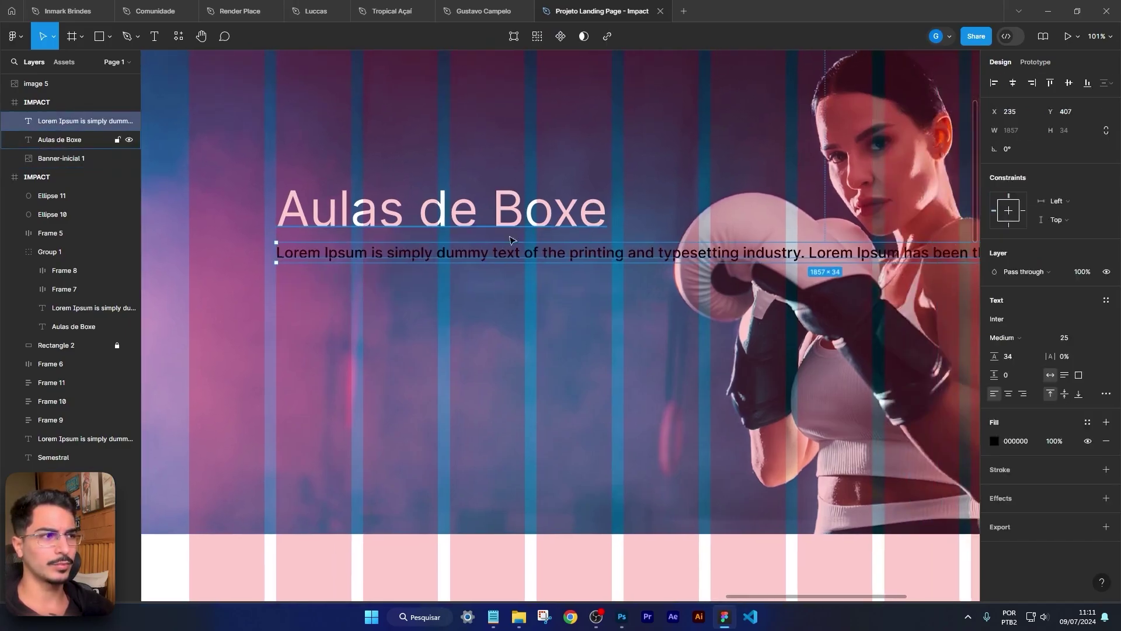
pyautogui.click(1072, 343)
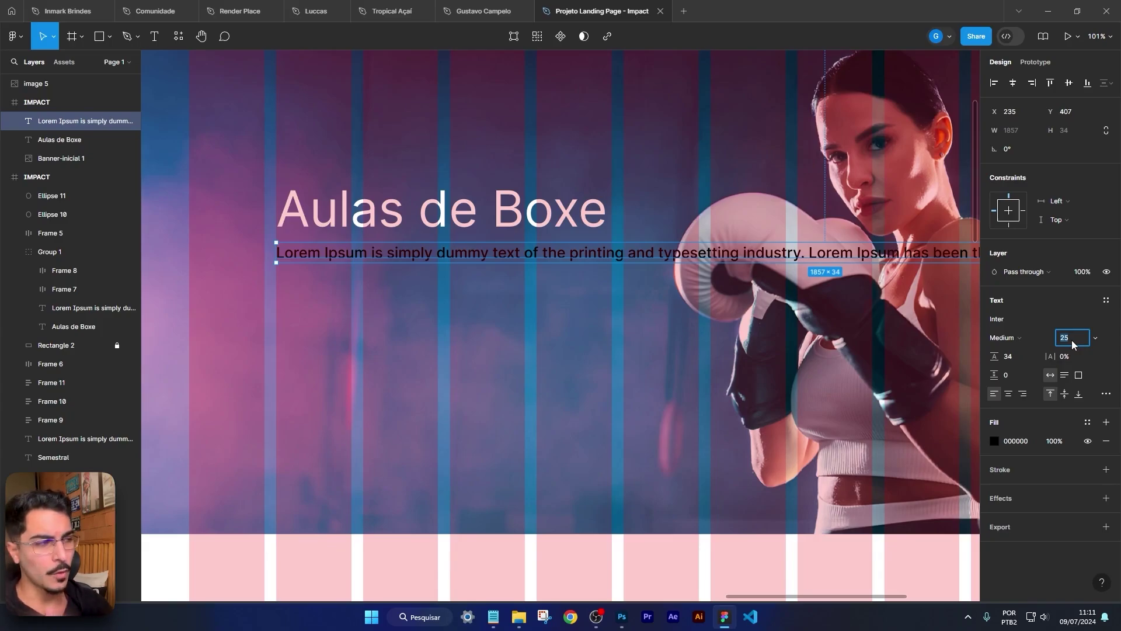
pyautogui.write('16')
pyautogui.press('Return')
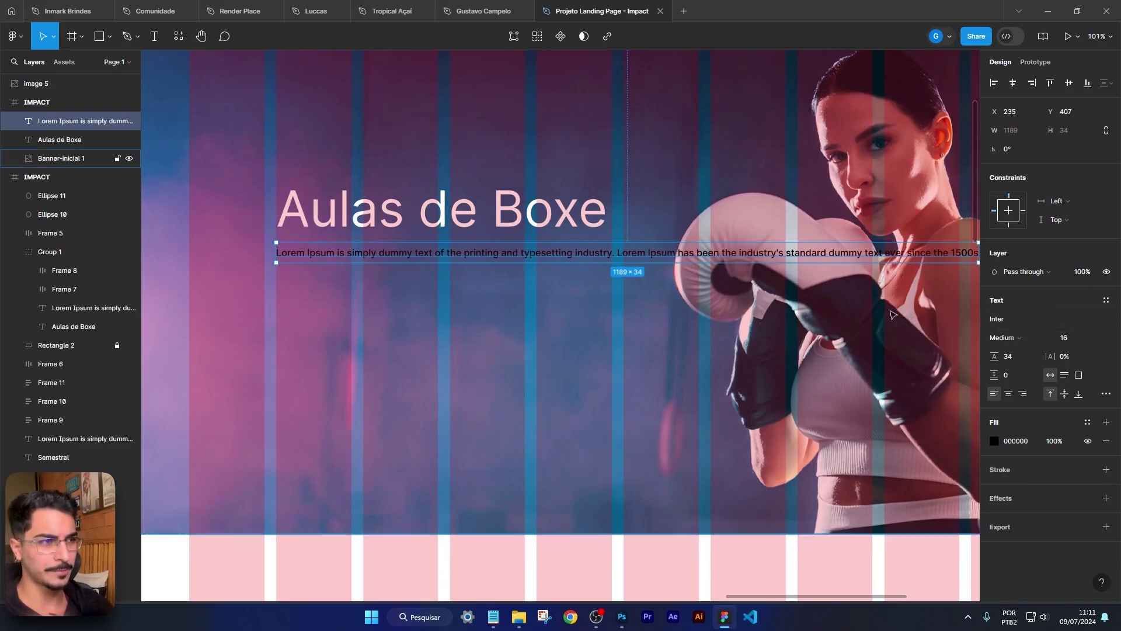
pyautogui.click(1009, 325)
pyautogui.write('monts')
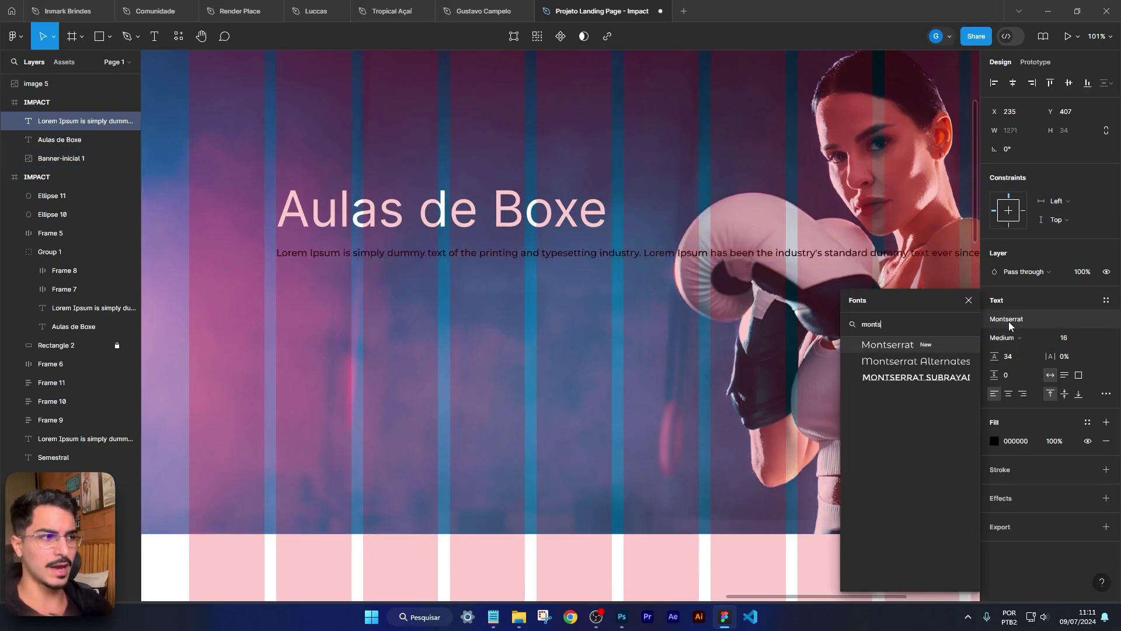
pyautogui.press('Return')
# Step: Change the 'Aulas de Boxe' heading font to Montserrat
pyautogui.press('Tab')
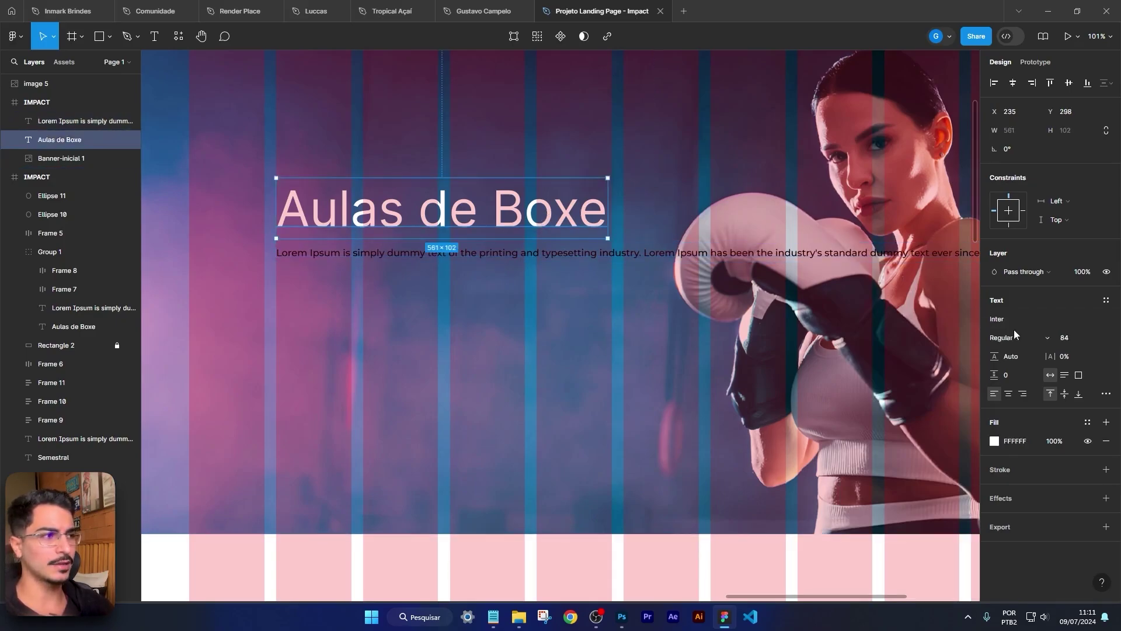
pyautogui.click(1014, 318)
pyautogui.write('monts')
pyautogui.press('Return')
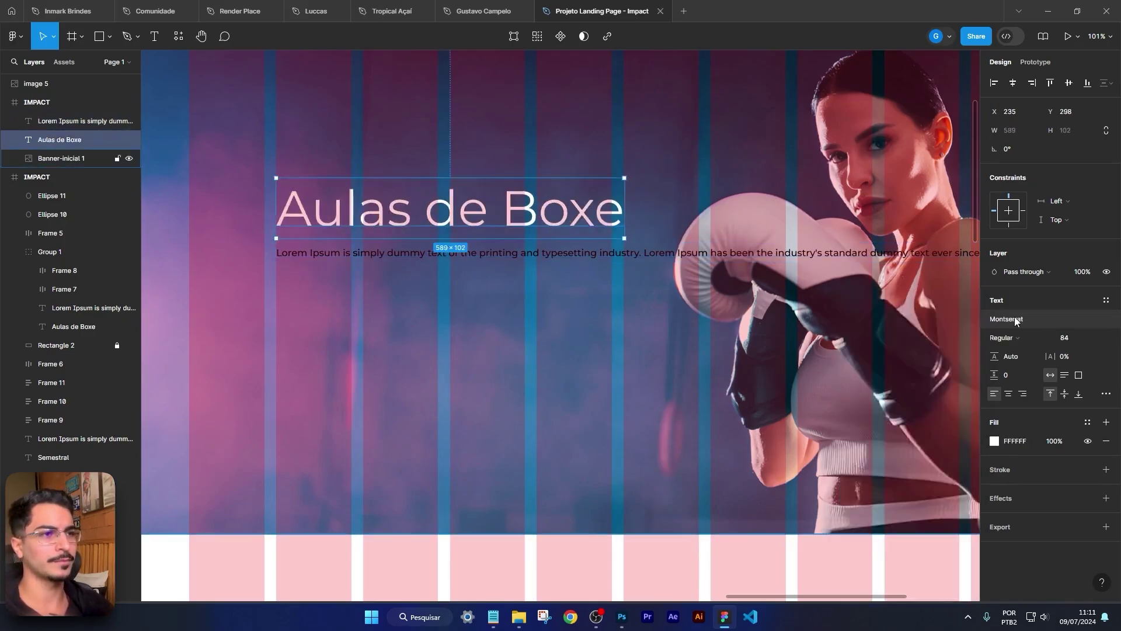
# Step: Fill the Lorem Ipsum paragraph white FFFFFF at 85% opacity
pyautogui.click(587, 255)
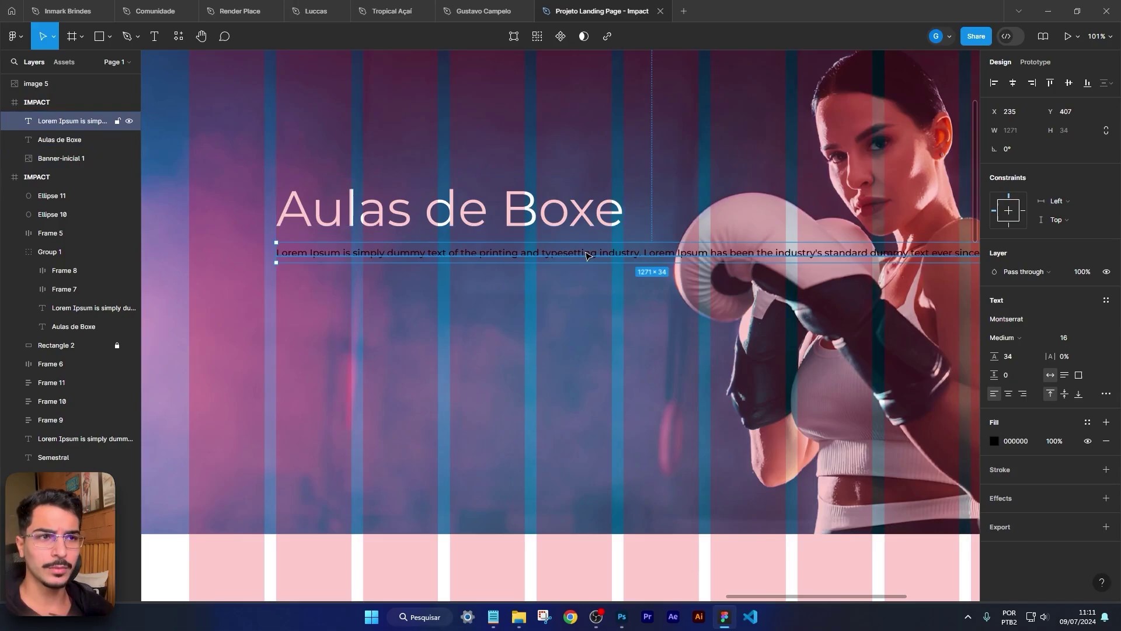
pyautogui.click(994, 441)
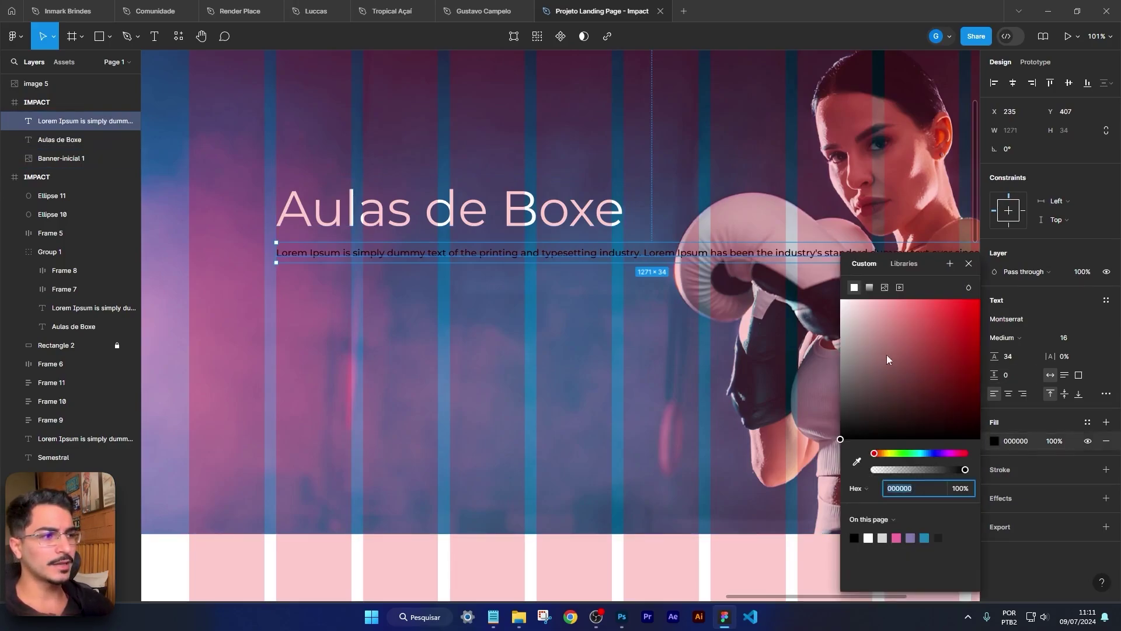
pyautogui.moveTo(890, 359); pyautogui.dragTo(777, 236)
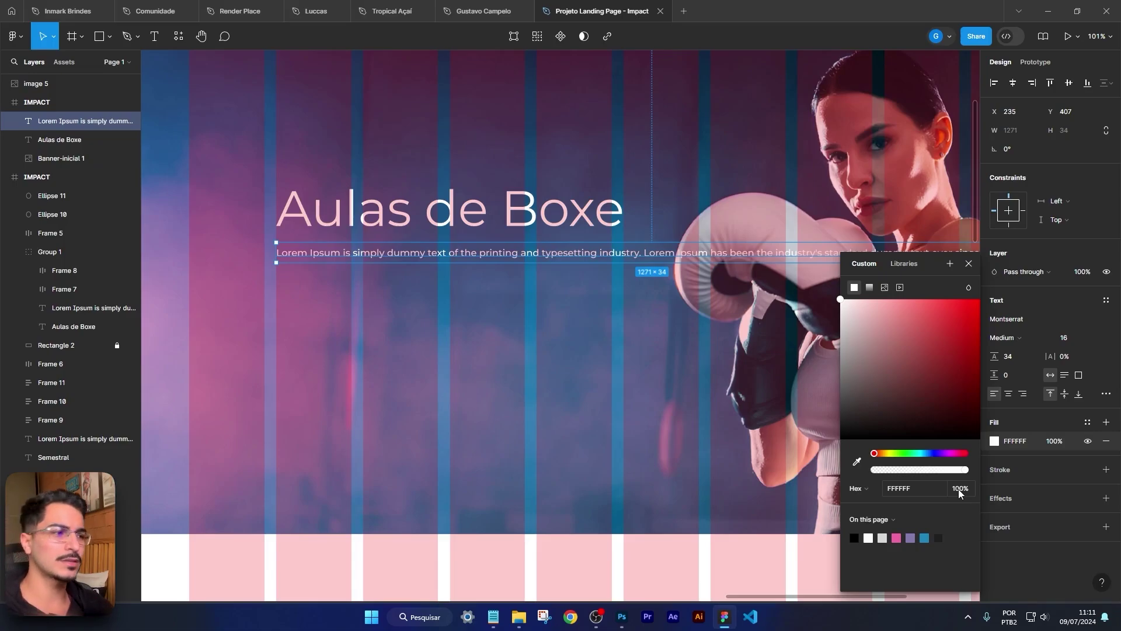
pyautogui.moveTo(965, 471); pyautogui.dragTo(953, 475)
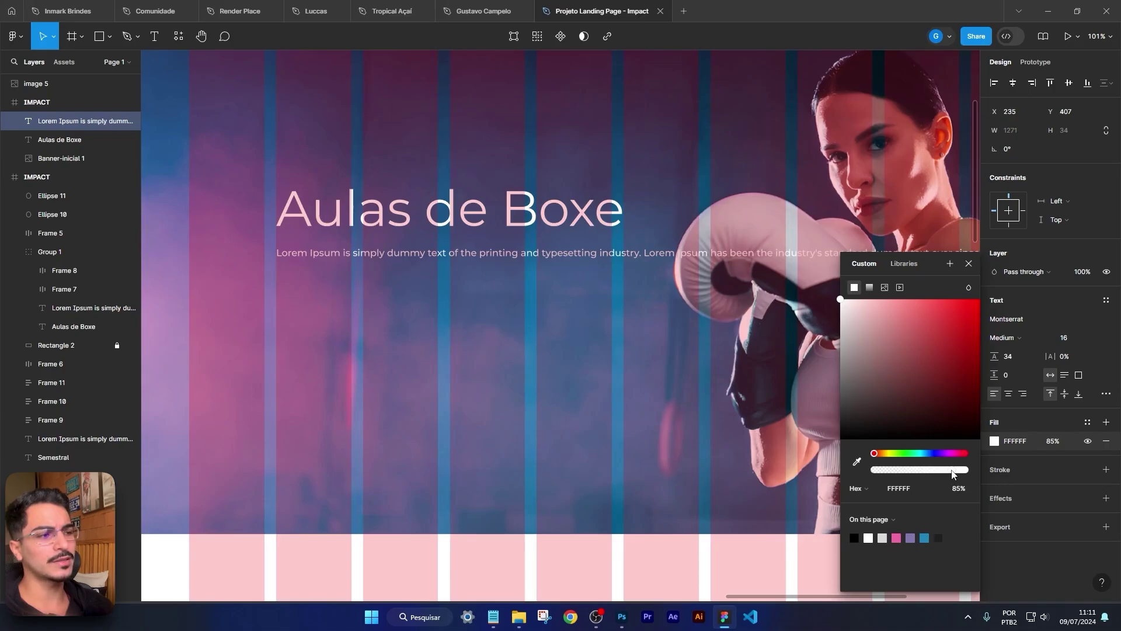
pyautogui.click(642, 309)
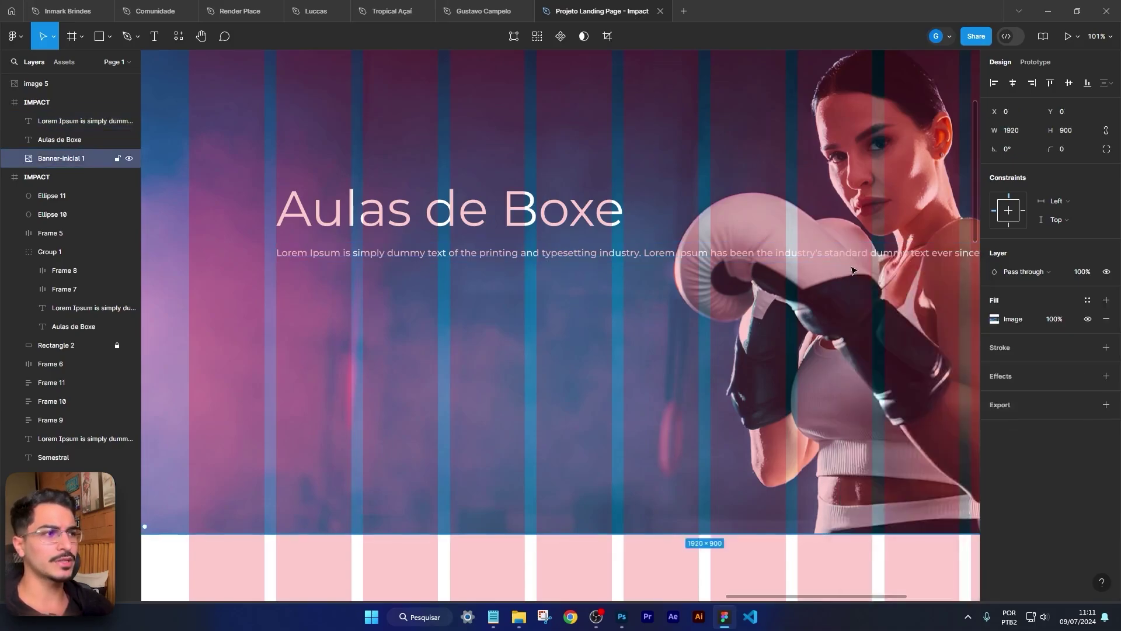
# Step: Narrow the Lorem Ipsum paragraph so it wraps onto several lines
pyautogui.scroll(-3, 852, 272)
pyautogui.hscroll(2, 834, 274)
pyautogui.click(803, 283)
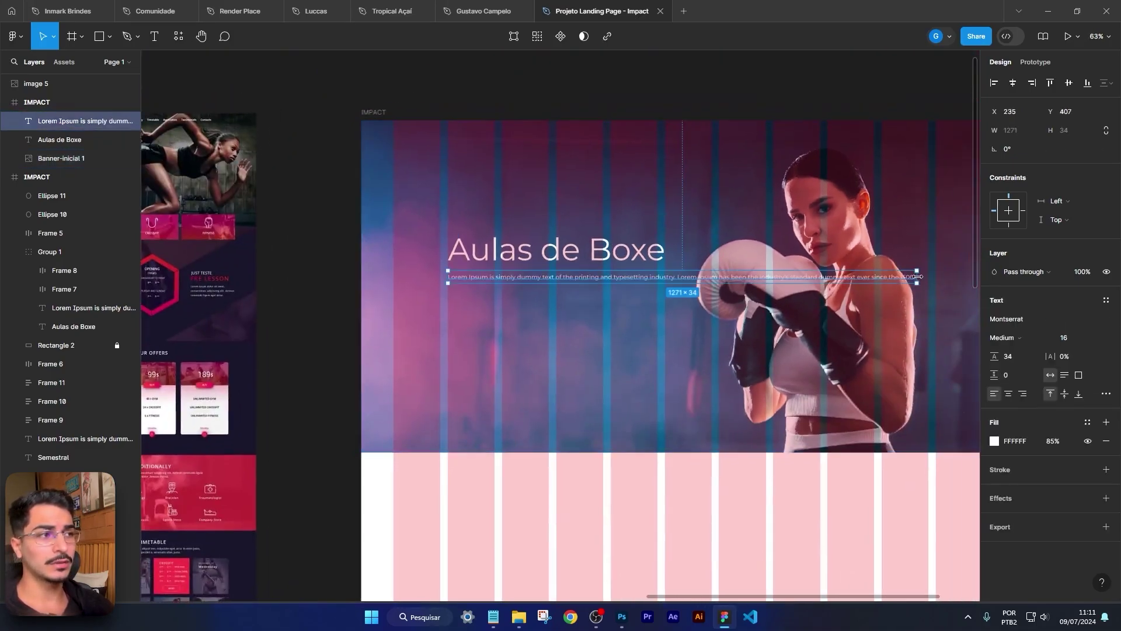
pyautogui.moveTo(925, 277); pyautogui.dragTo(656, 270)
pyautogui.click(590, 338)
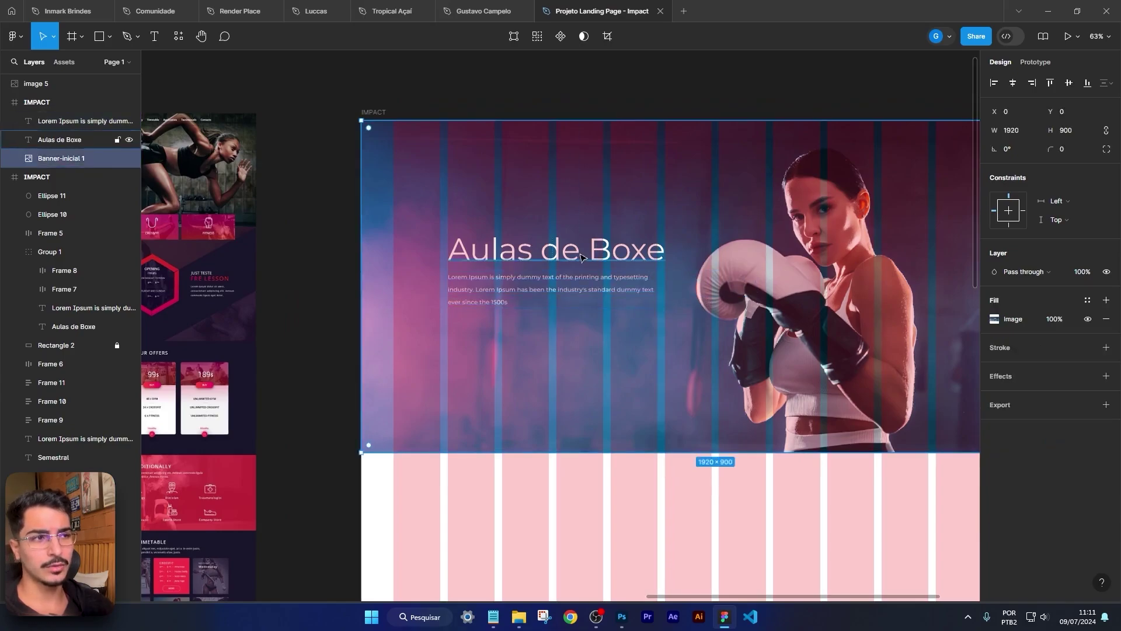
# Step: Set the Aulas de Boxe heading's fill opacity to 90% and its weight to Bold
pyautogui.scroll(4, 590, 248)
pyautogui.click(601, 246)
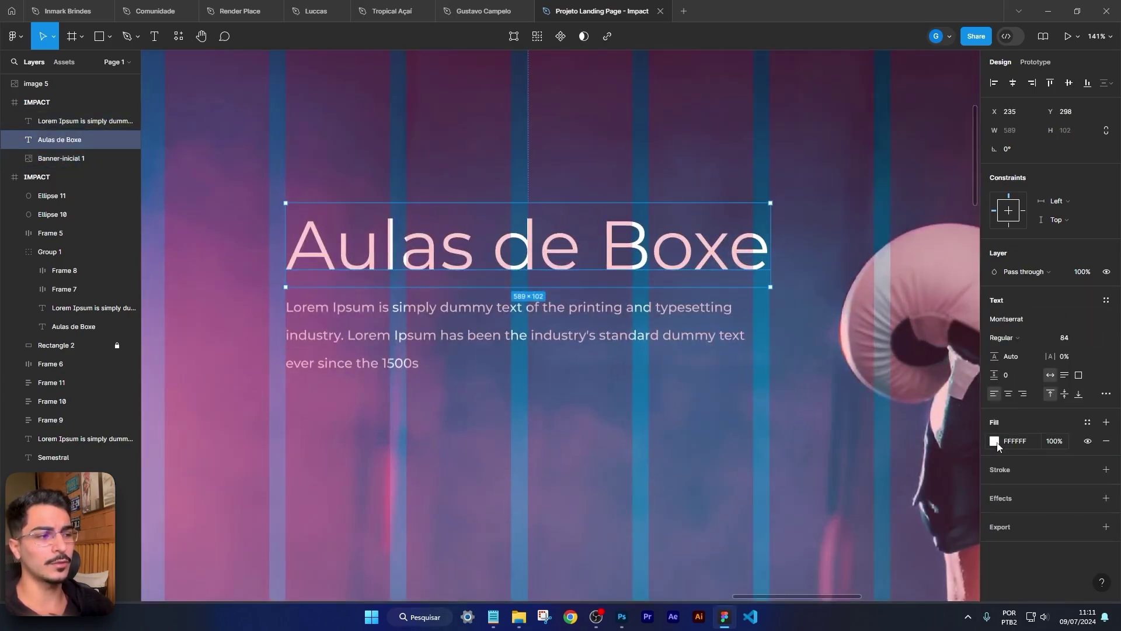
pyautogui.click(994, 441)
pyautogui.click(1055, 442)
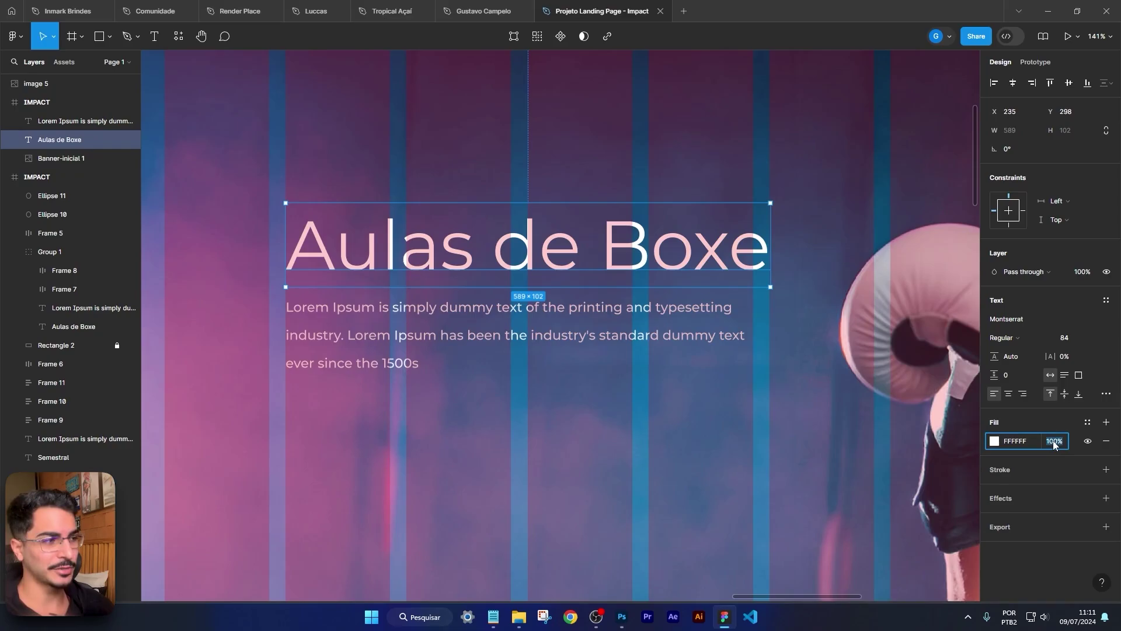
pyautogui.write('90')
pyautogui.press('Return')
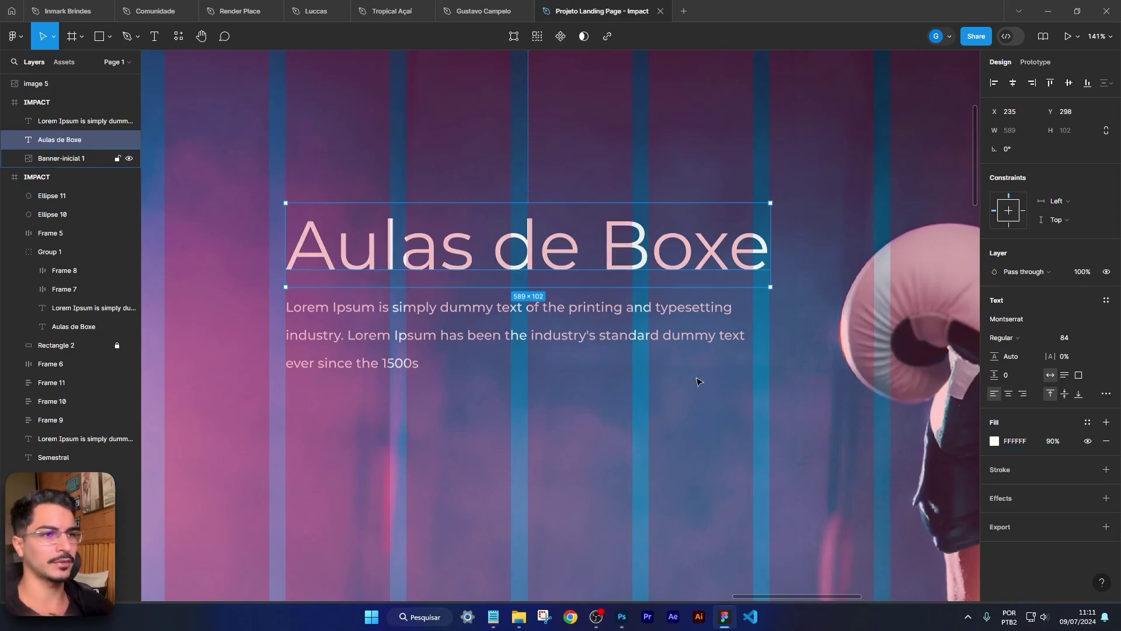
pyautogui.click(581, 289)
pyautogui.click(619, 262)
pyautogui.click(1007, 341)
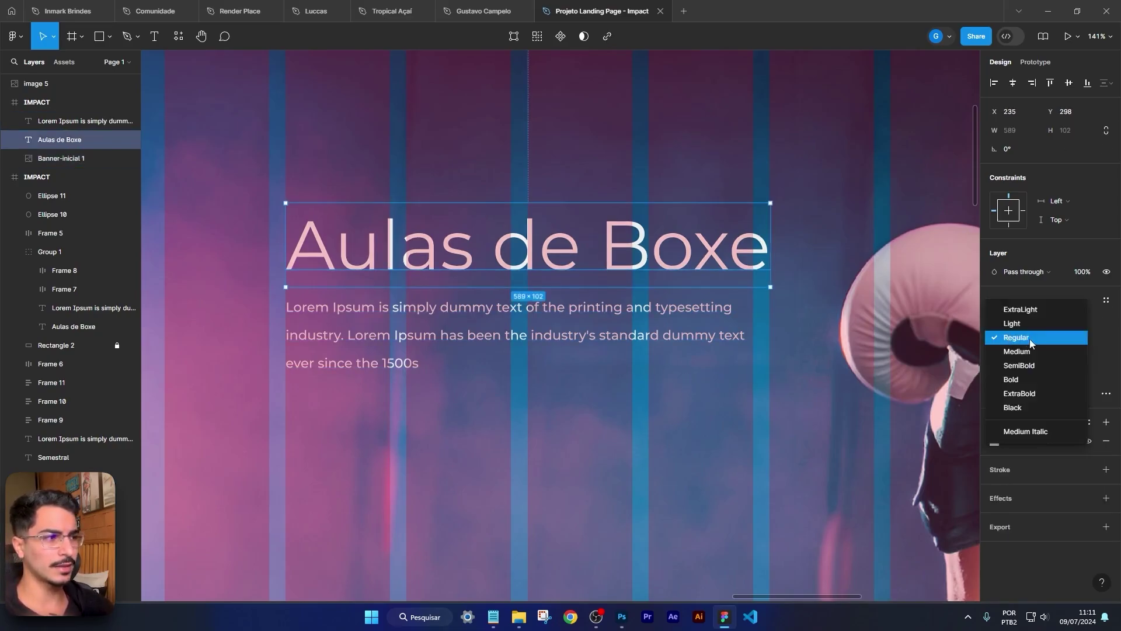
pyautogui.click(1026, 381)
# Step: Narrow the paragraph's text box to 568 wide and give it a line height of 24
pyautogui.click(726, 416)
pyautogui.scroll(-5, 727, 415)
pyautogui.hscroll(3, 727, 416)
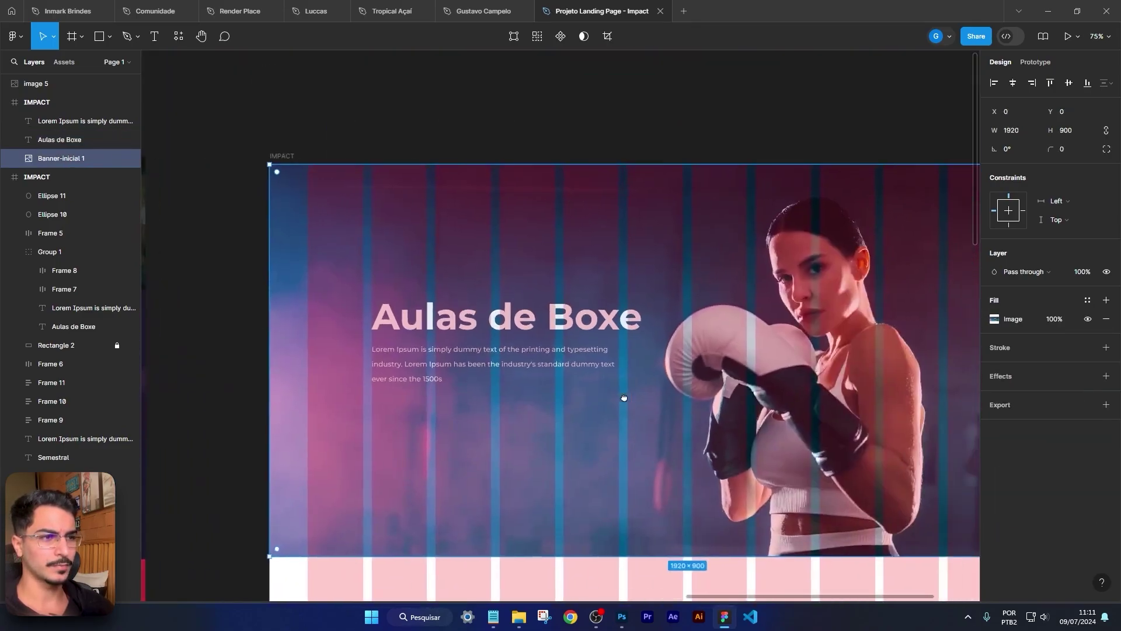
pyautogui.click(82, 121)
pyautogui.moveTo(630, 360)
pyautogui.mouseDown()
pyautogui.moveTo(651, 360)
pyautogui.moveTo(570, 362)
pyautogui.moveTo(619, 361)
pyautogui.mouseUp()
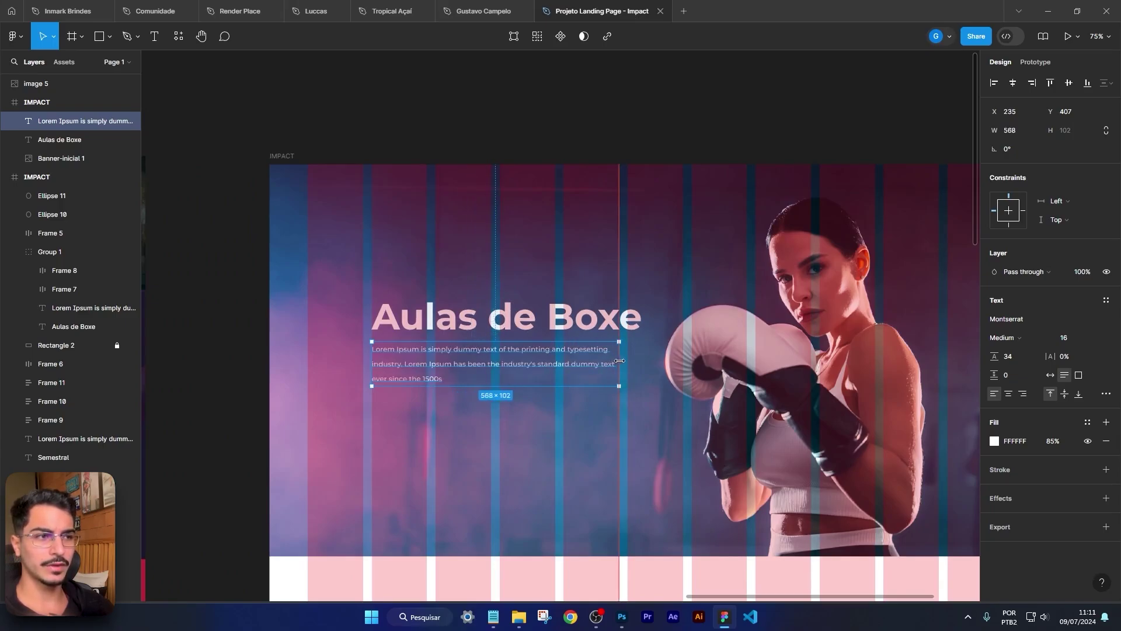
pyautogui.click(1013, 361)
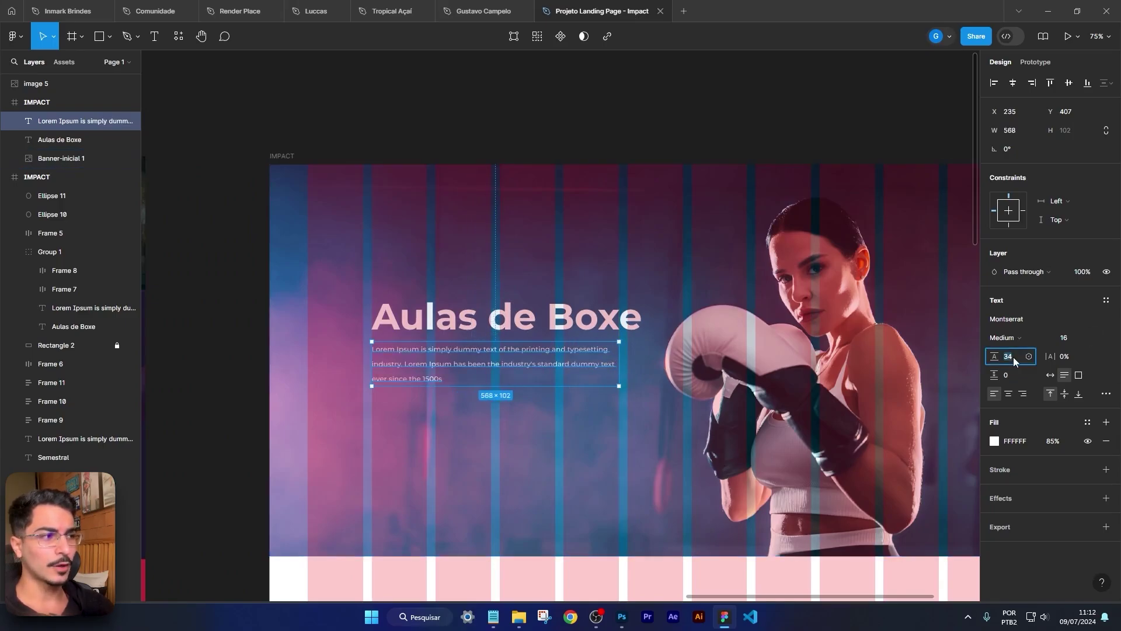
pyautogui.write('2')
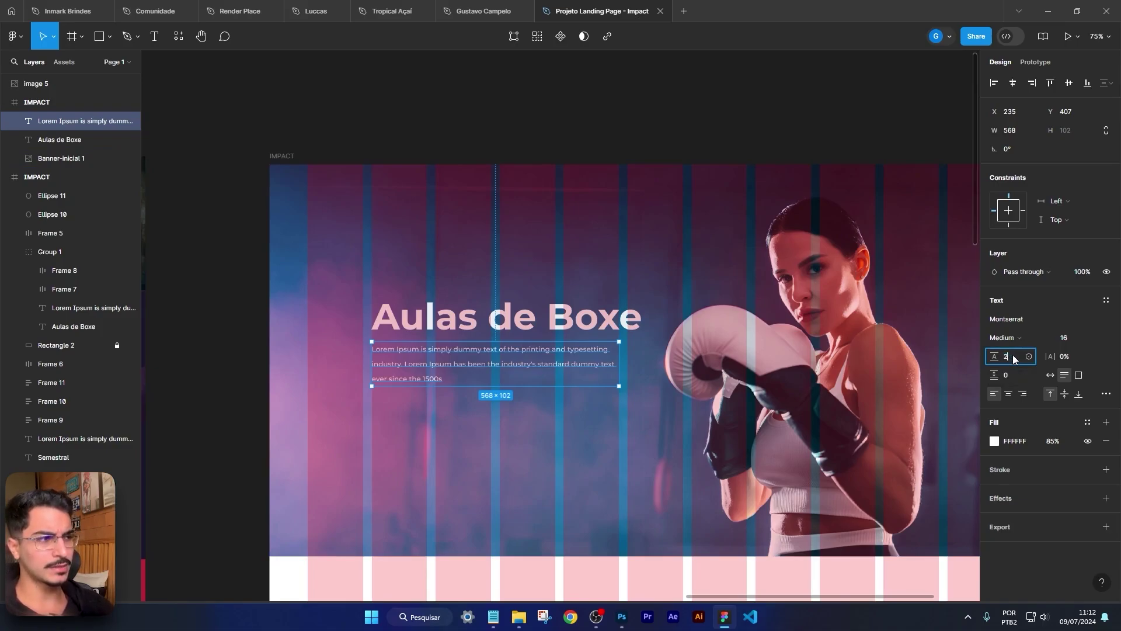
pyautogui.press('Return')
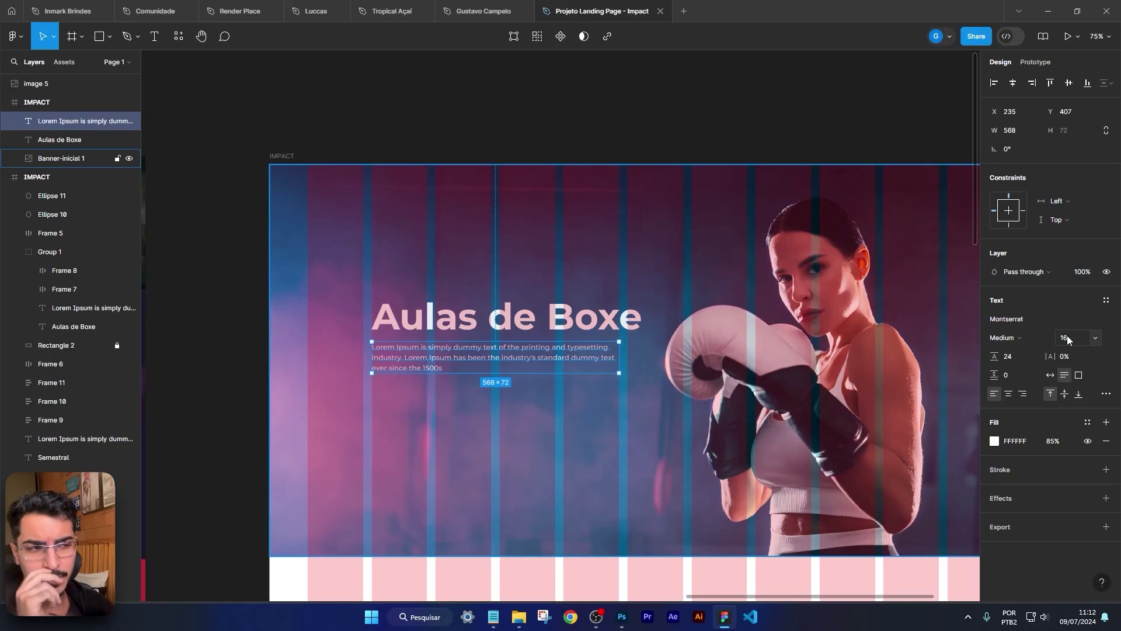
# Step: Reselect the Lorem Ipsum paragraph
pyautogui.click(576, 414)
pyautogui.scroll(2, 686, 407)
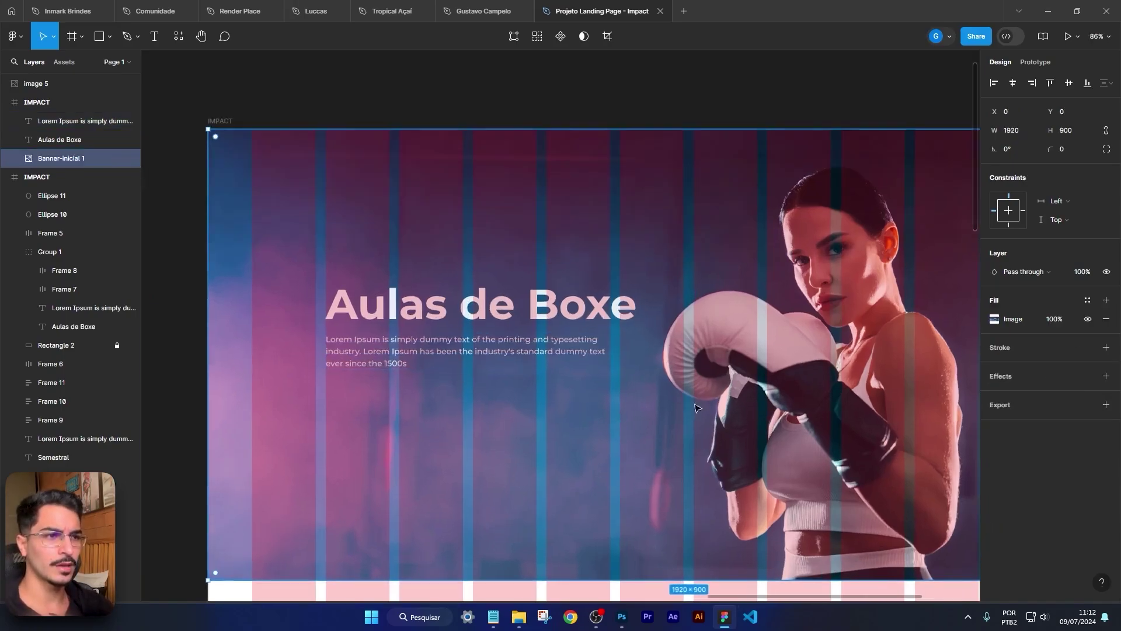
pyautogui.hscroll(2, 601, 397)
pyautogui.scroll(3, 321, 345)
pyautogui.click(324, 341)
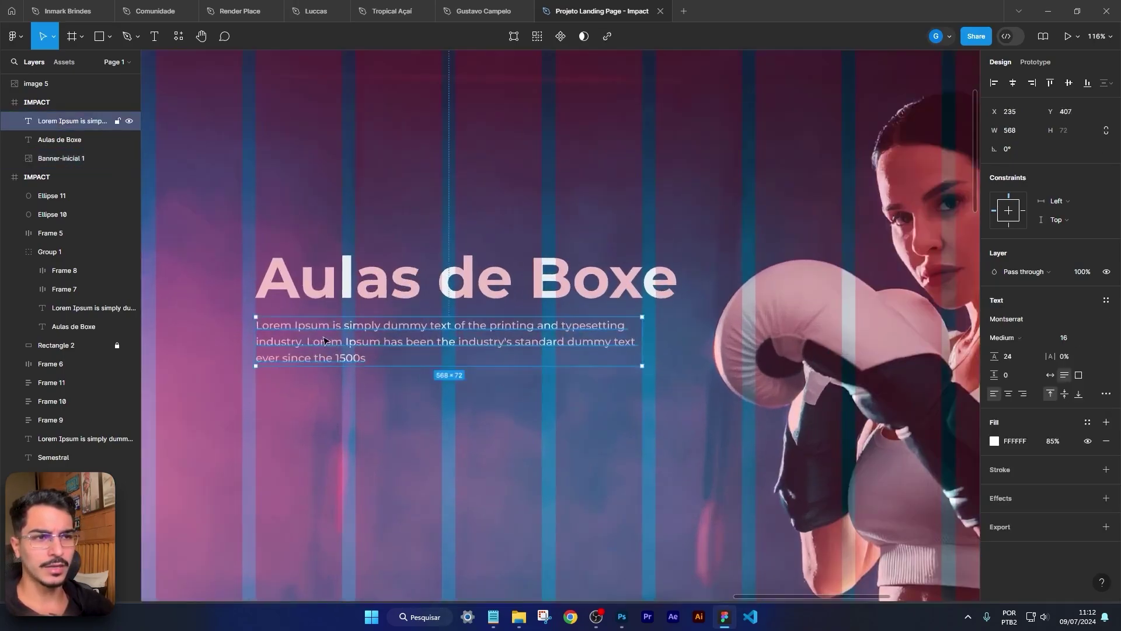
# Step: Duplicate the paragraph below itself and retype the copy as 'INSCREVA-SE'
pyautogui.moveTo(333, 340); pyautogui.dragTo(336, 408)
pyautogui.doubleClick(336, 408)
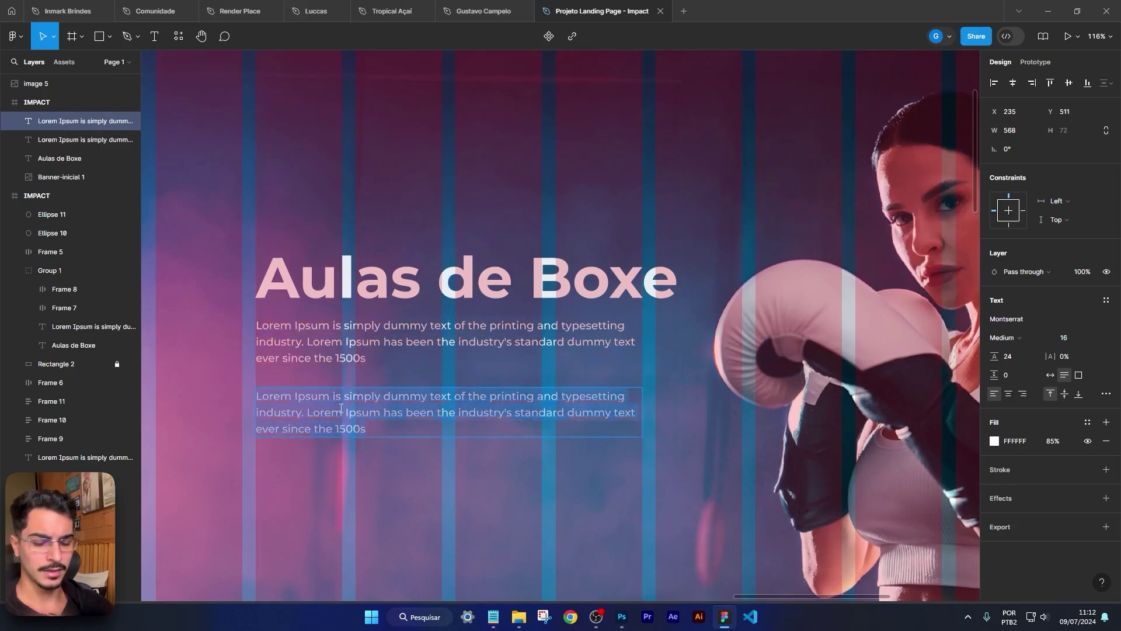
pyautogui.write('C')
pyautogui.press('BackSpace')
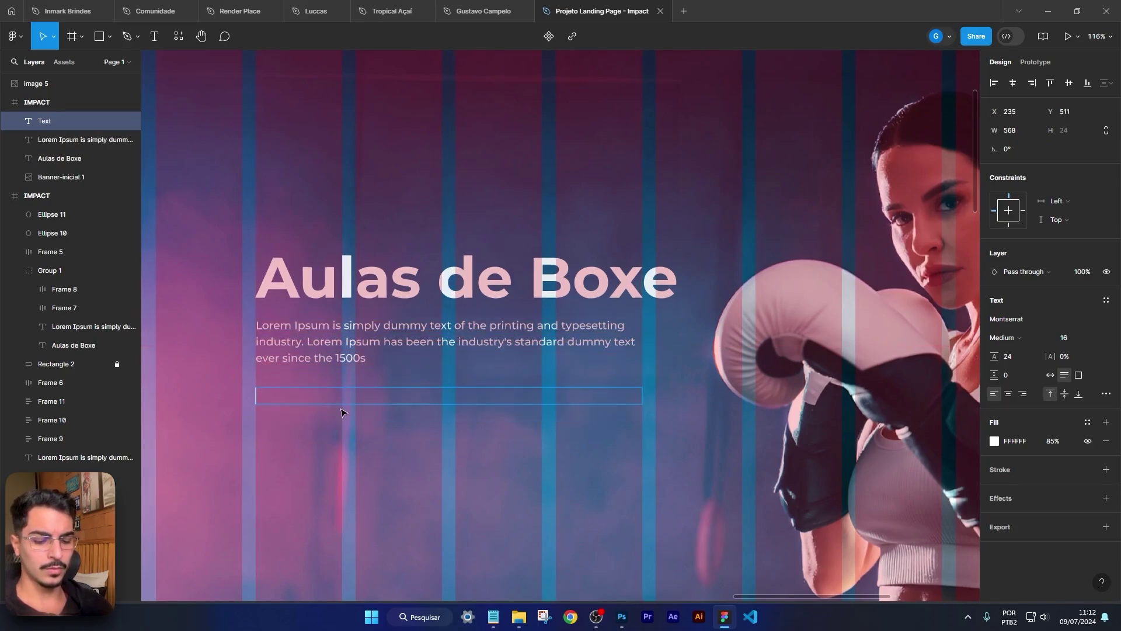
pyautogui.write('INSCREVA')
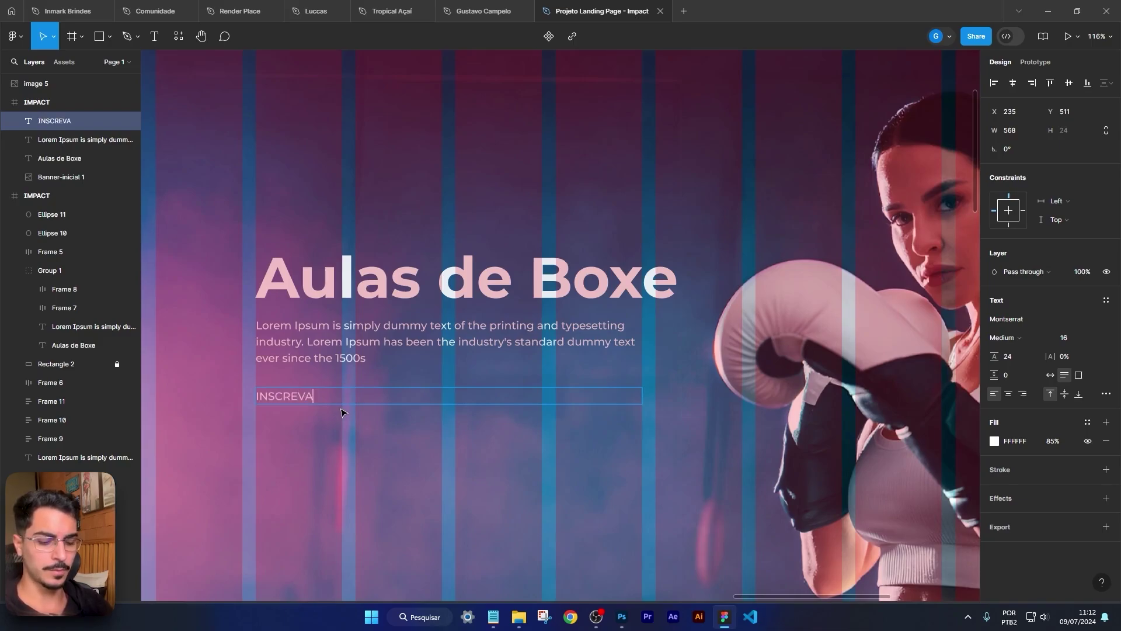
pyautogui.write('-SE')
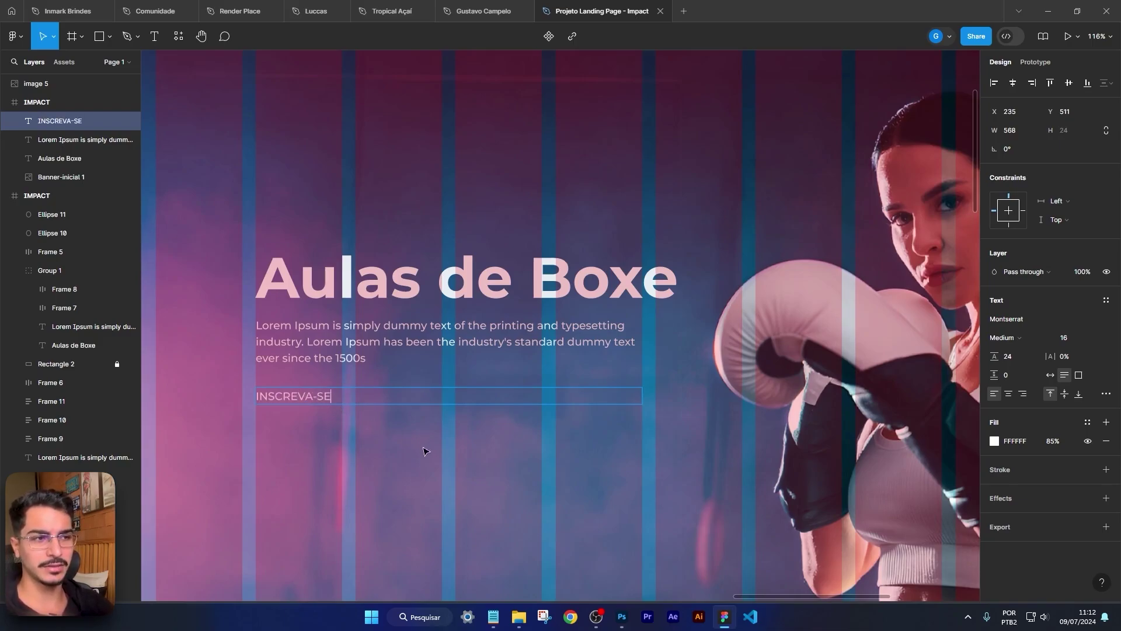
pyautogui.press('Escape')
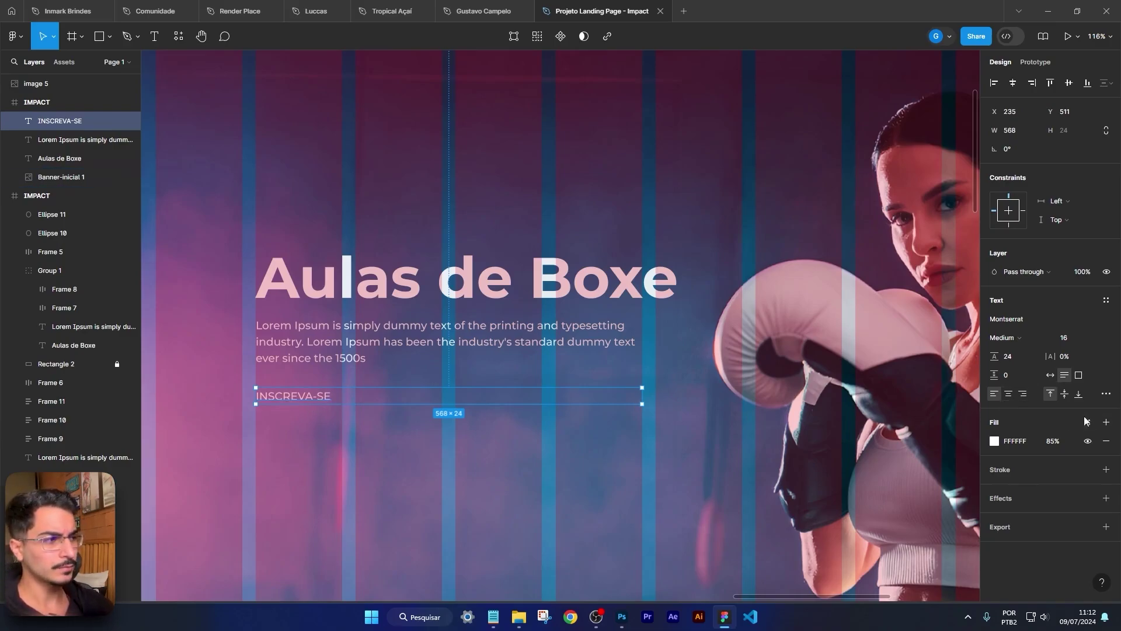
# Step: Give INSCREVA-SE 1% letter spacing and auto width, then wrap it in an auto-layout frame
pyautogui.moveTo(1050, 356); pyautogui.dragTo(1078, 359)
pyautogui.scroll(5, 235, 398)
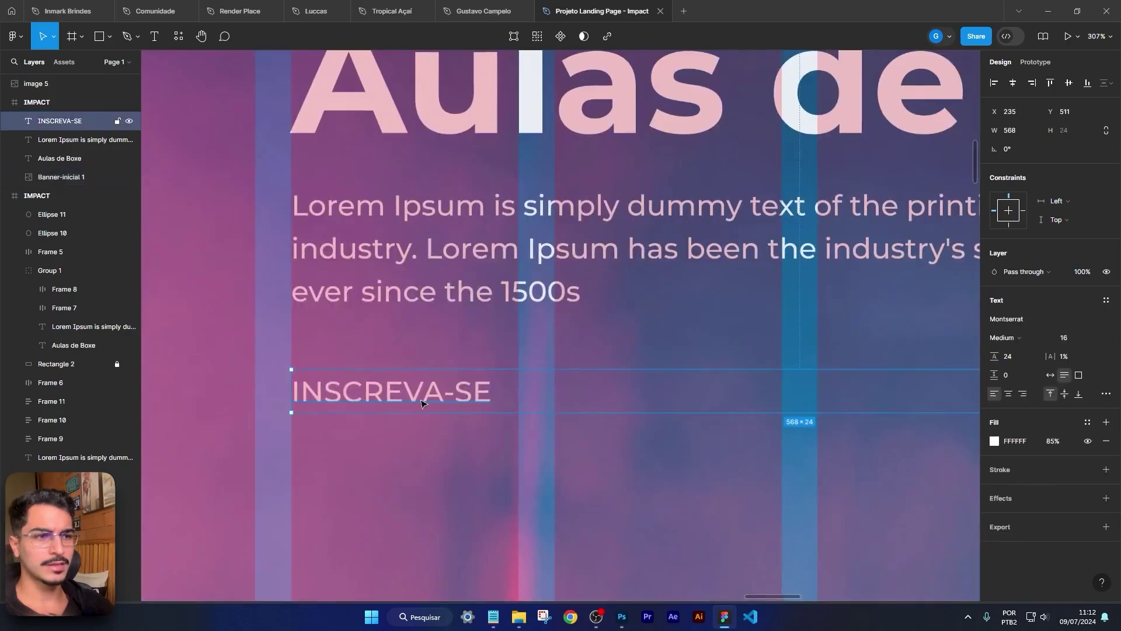
pyautogui.click(1050, 375)
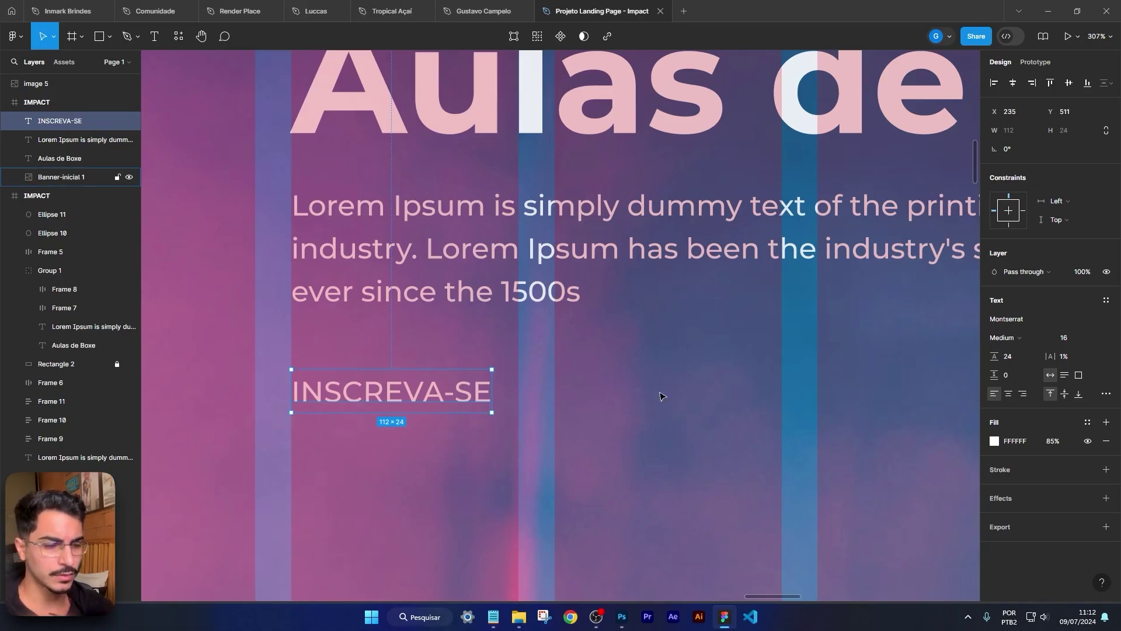
pyautogui.hotkey('shift', 'a')
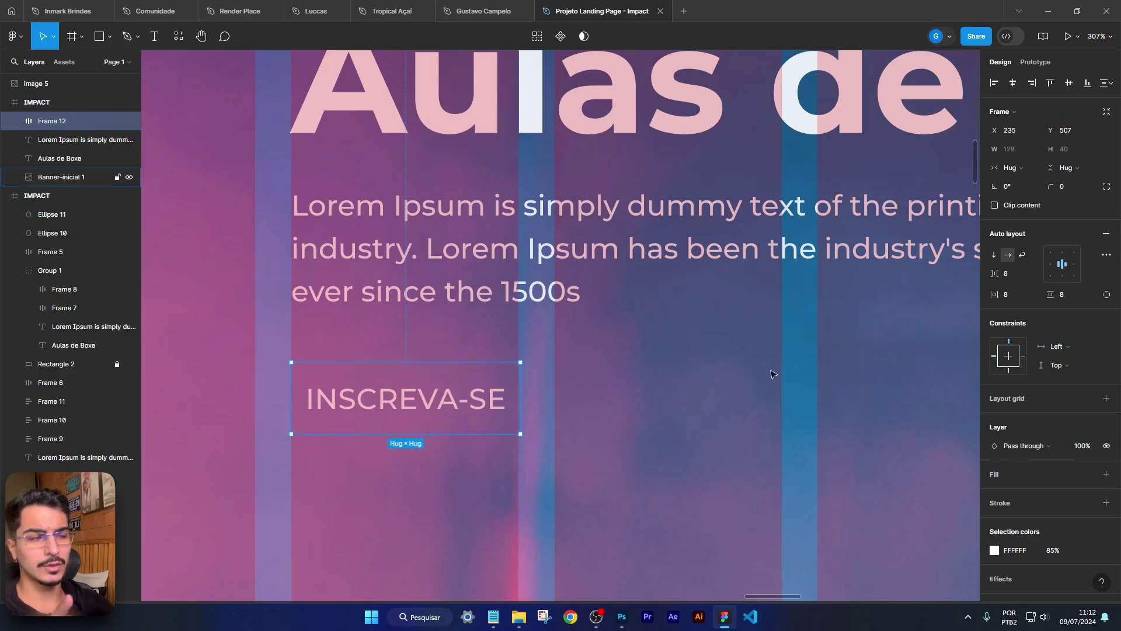
# Step: Give Frame 12 a solid FF0000 red fill
pyautogui.click(1106, 474)
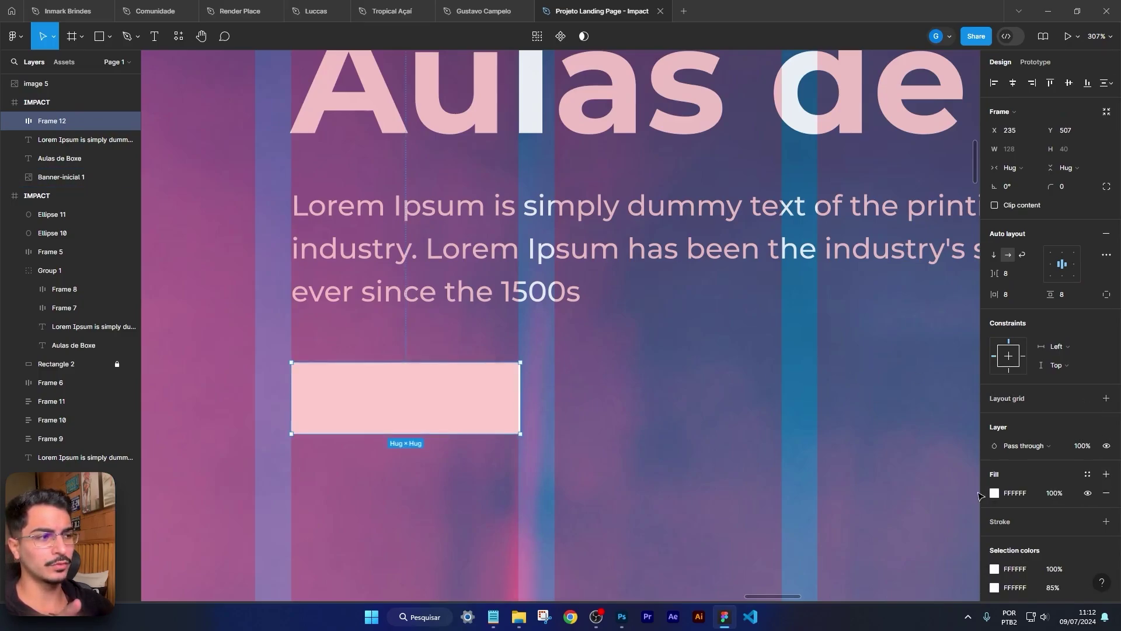
pyautogui.click(994, 493)
pyautogui.moveTo(931, 368); pyautogui.dragTo(982, 296)
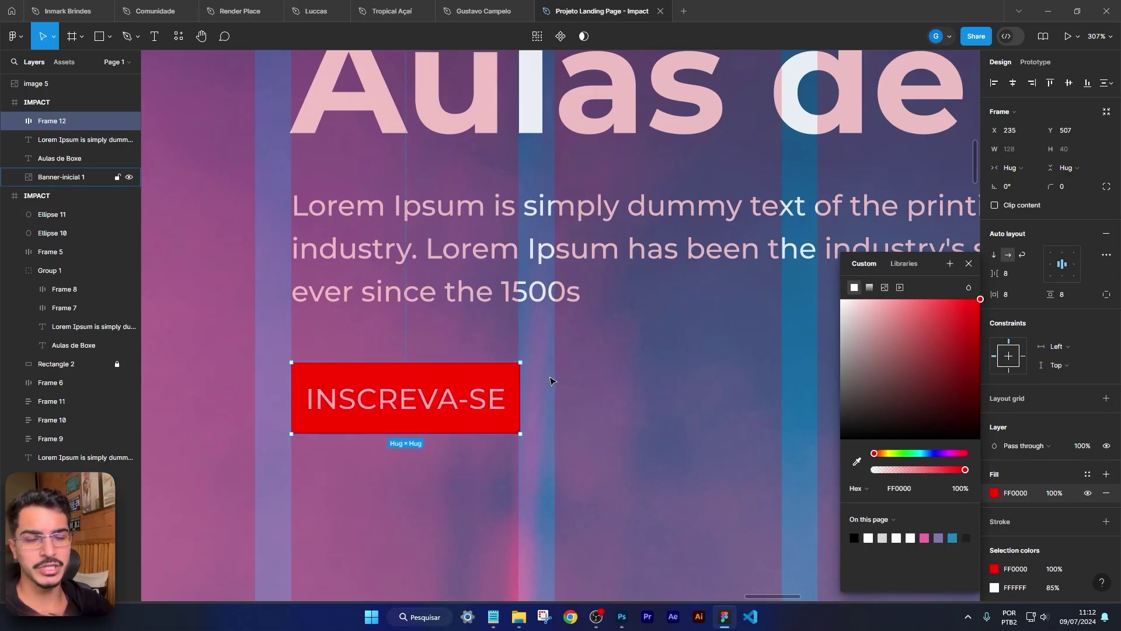
pyautogui.click(553, 415)
# Step: Toggle the layout grid columns off and back on to check alignment
pyautogui.scroll(-10, 554, 414)
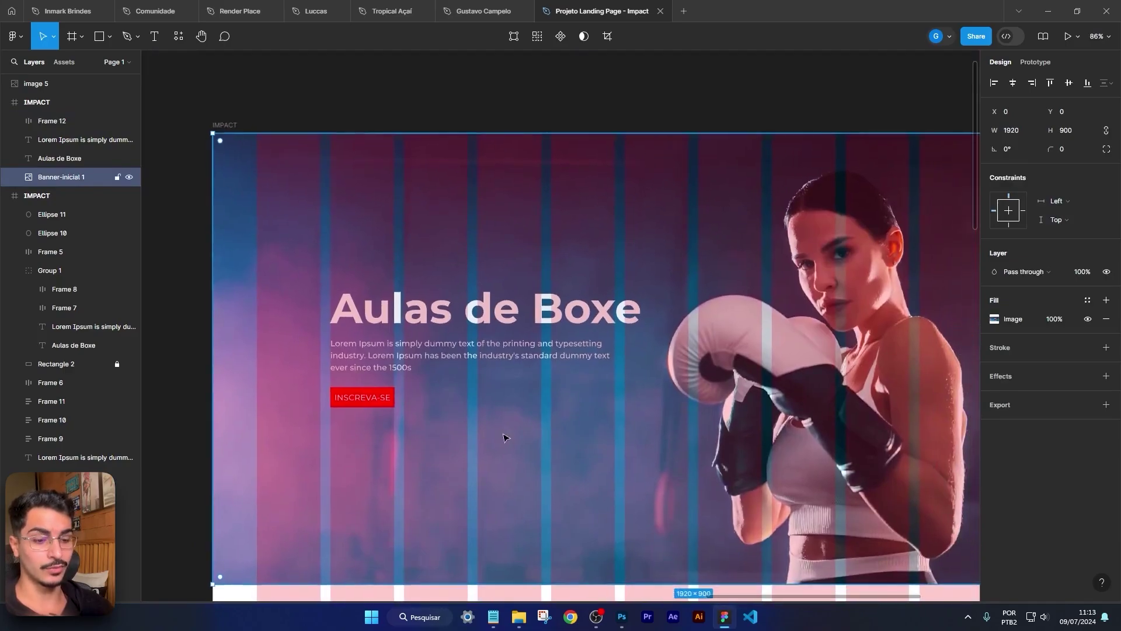
pyautogui.hotkey('ctrl', 'shift', '4')
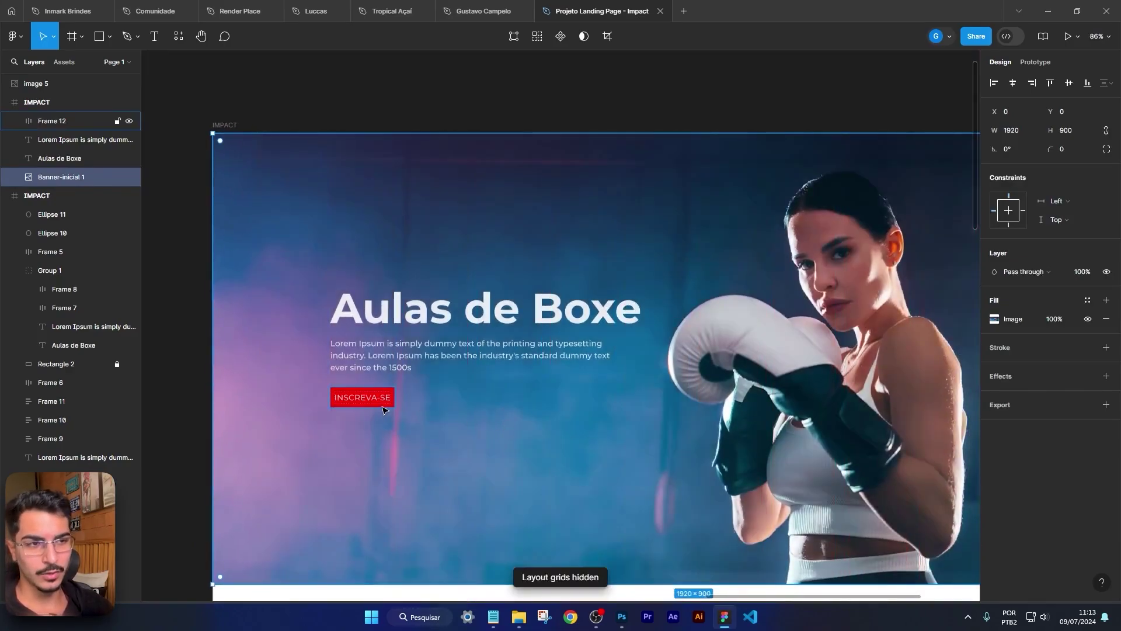
pyautogui.hotkey('ctrl', 'shift', '4')
pyautogui.scroll(5, 382, 408)
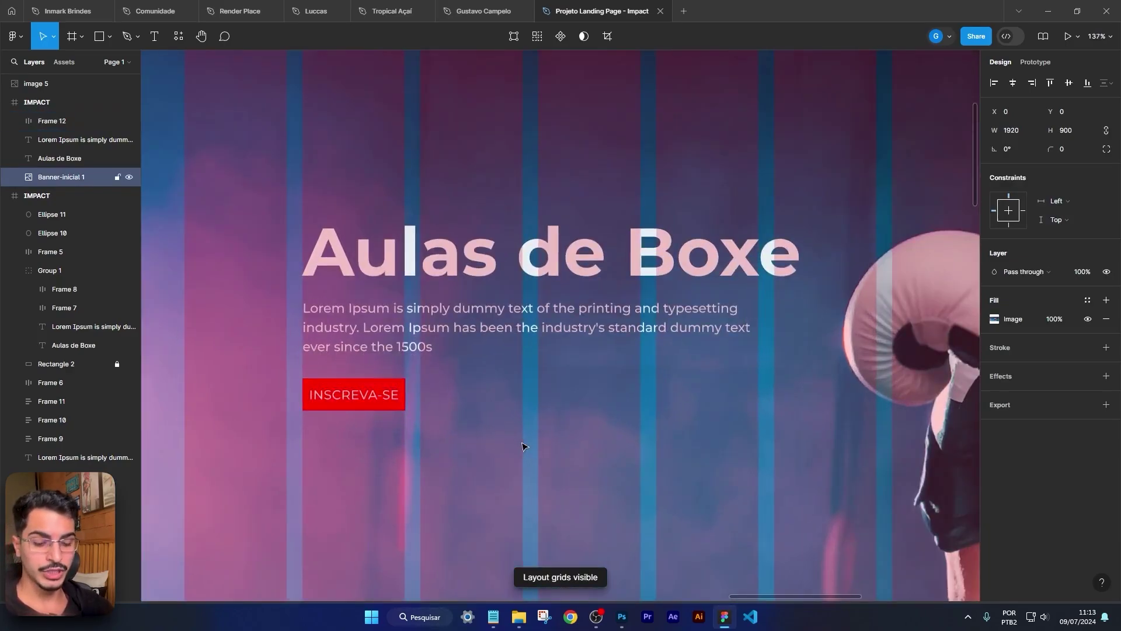
pyautogui.hotkey('ctrl', 'shift', '4')
pyautogui.hotkey('ctrl', 'shift', '4')
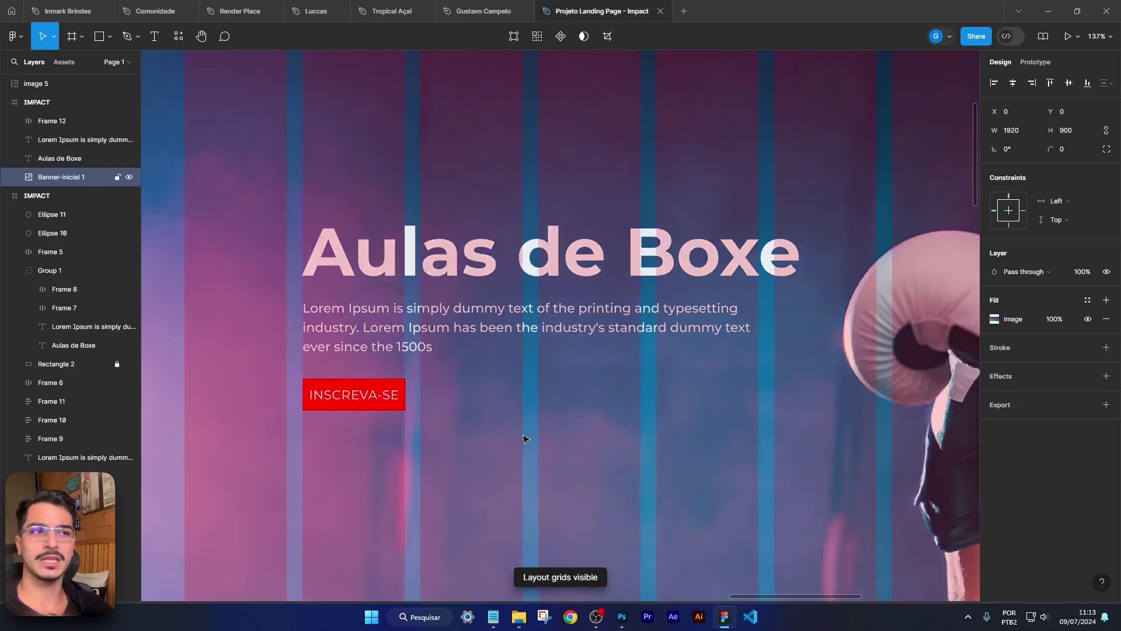
pyautogui.hotkey('ctrl', 'shift', '4')
pyautogui.hotkey('ctrl', 'shift', '4')
pyautogui.hotkey('ctrl', 'shift', '4')
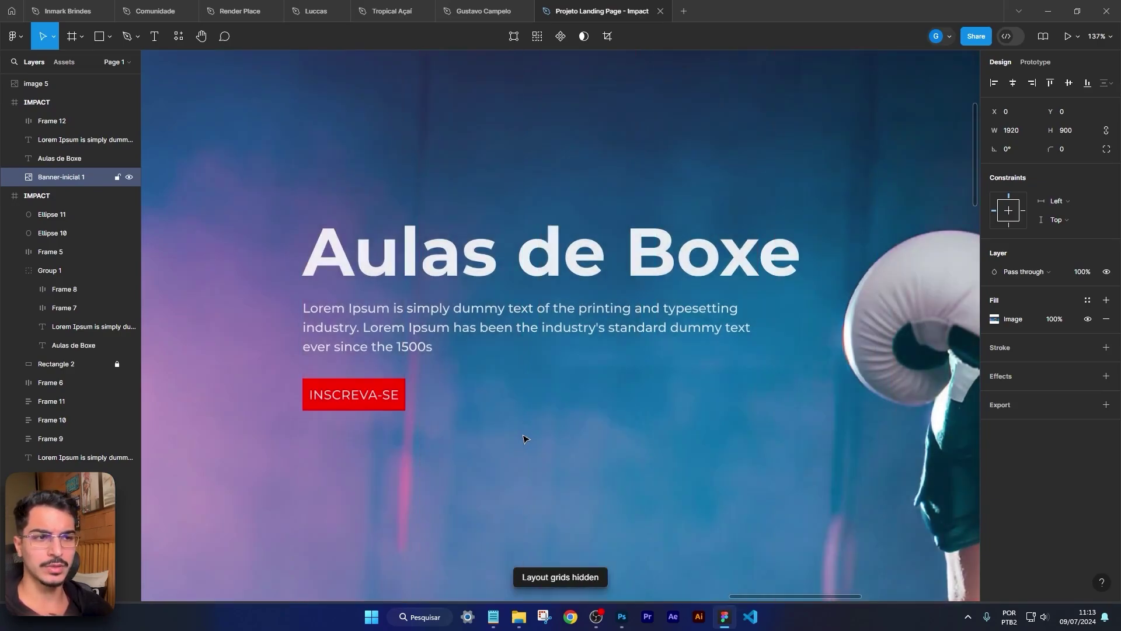
pyautogui.scroll(3, 403, 434)
# Step: Set the button's auto-layout padding to 32 horizontal and 14 vertical
pyautogui.click(386, 394)
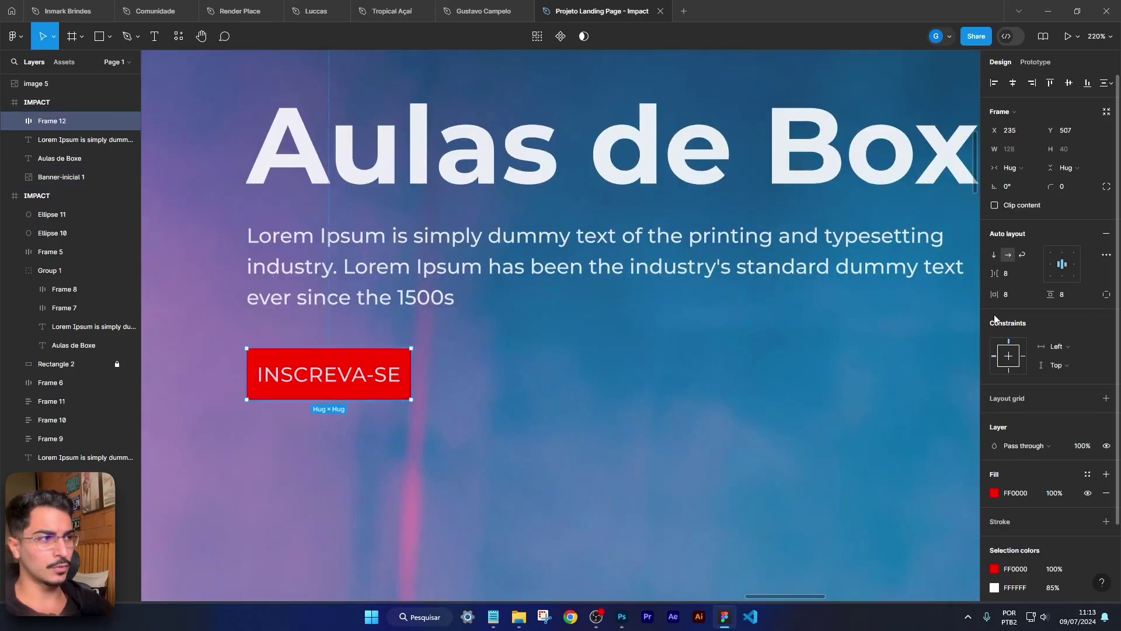
pyautogui.moveTo(990, 294); pyautogui.dragTo(1027, 296)
pyautogui.write('32')
pyautogui.press('Return')
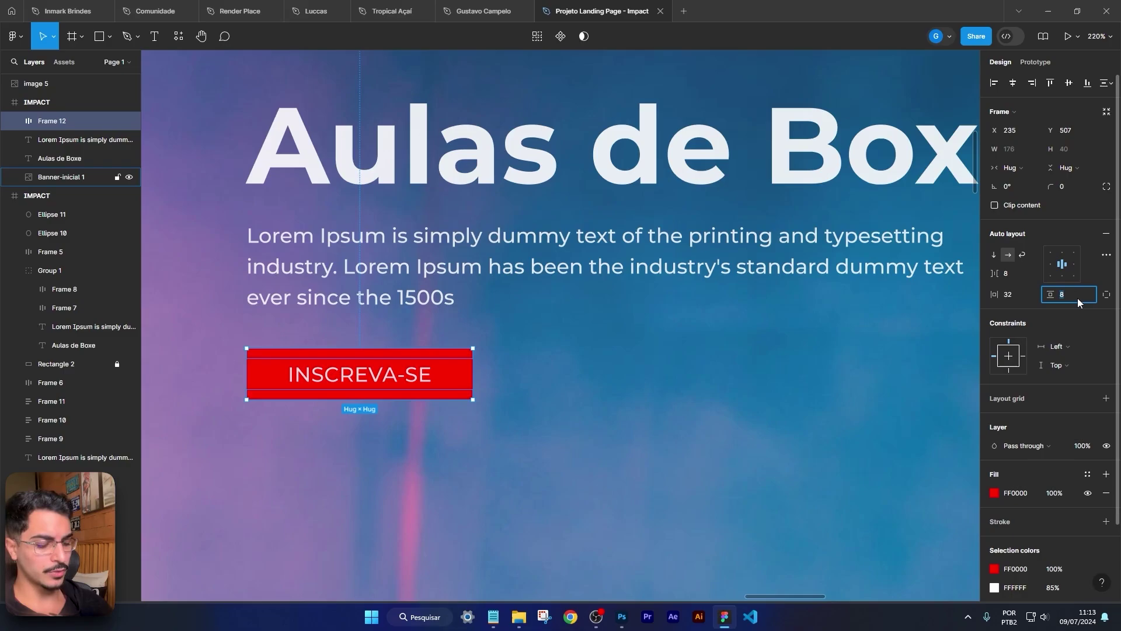
pyautogui.write('16')
pyautogui.press('Return')
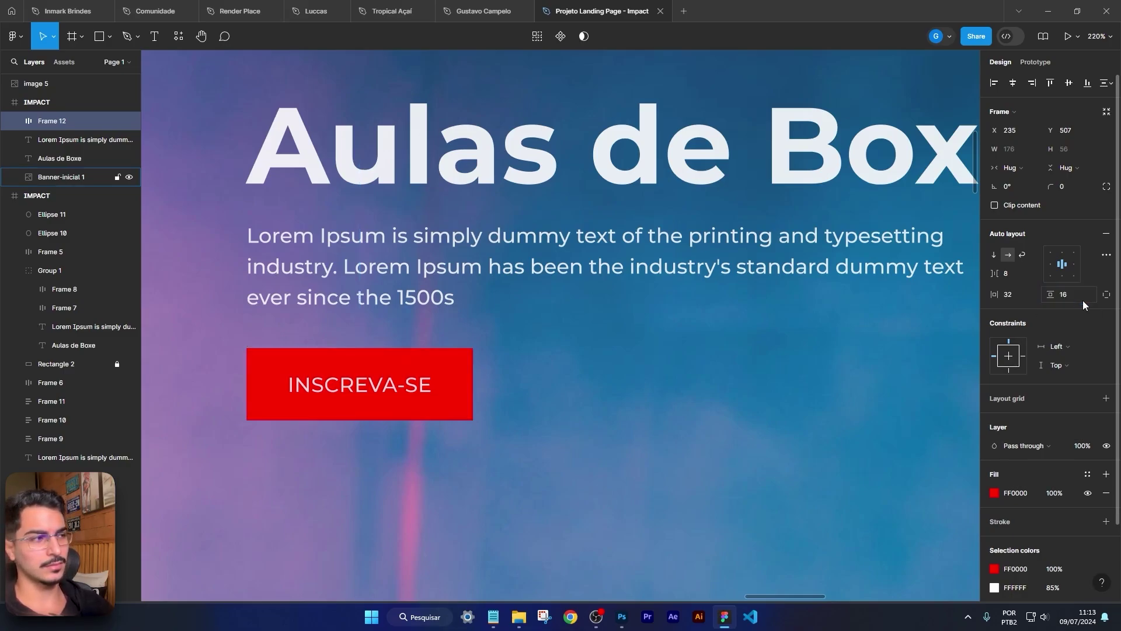
pyautogui.click(1075, 298)
pyautogui.write('14')
pyautogui.press('Return')
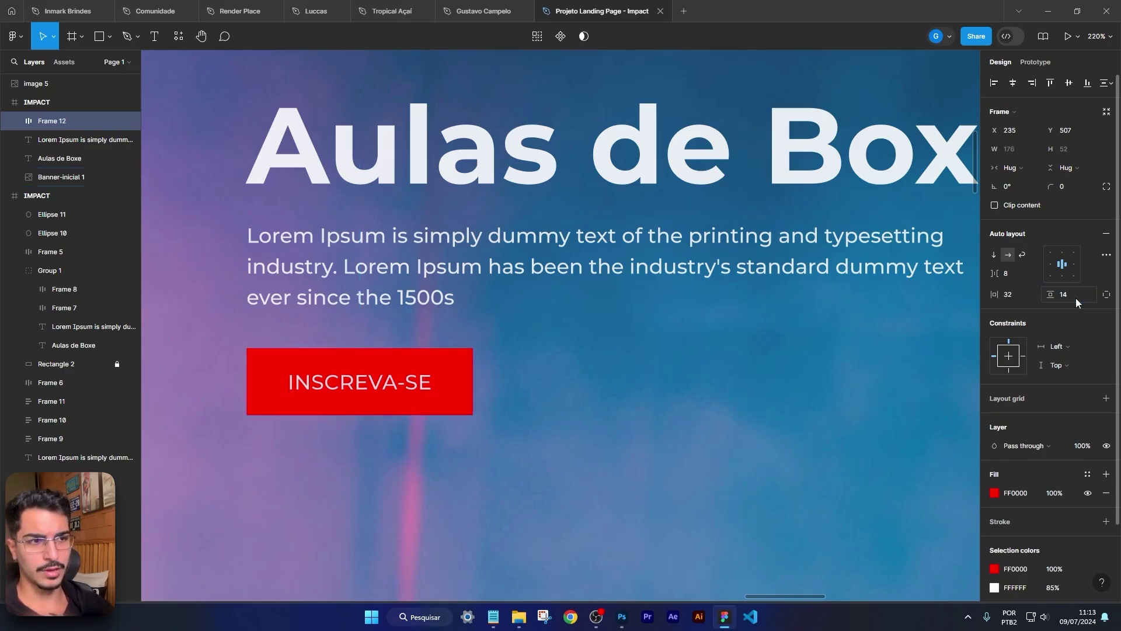
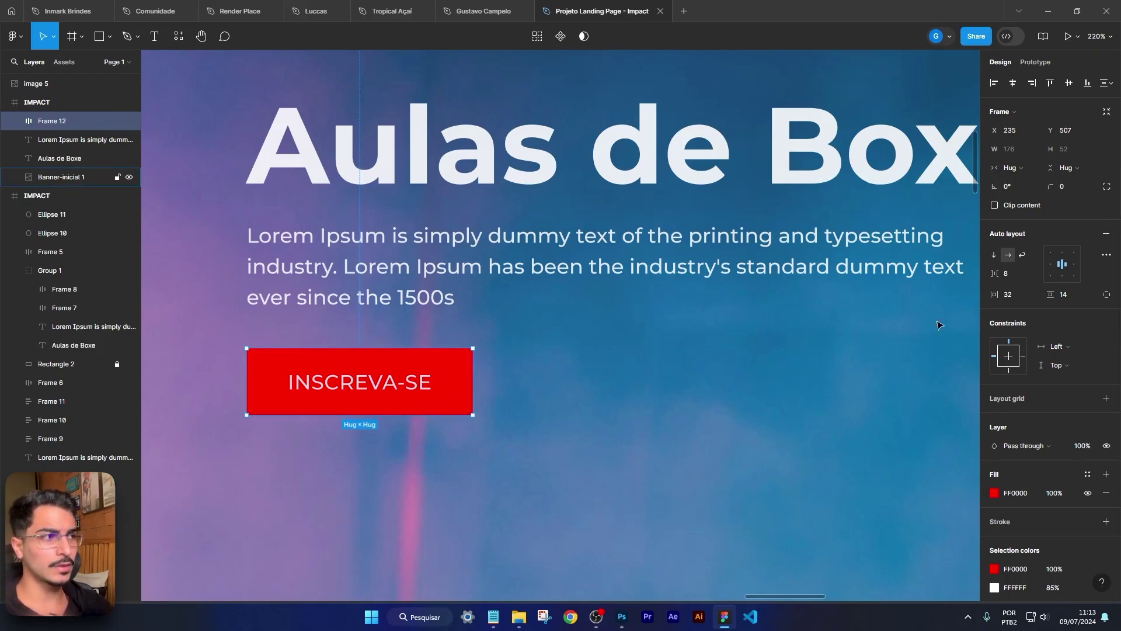
# Step: Round the INSCREVA-SE button's corners to a radius of 20
pyautogui.moveTo(1049, 186); pyautogui.dragTo(168, 199)
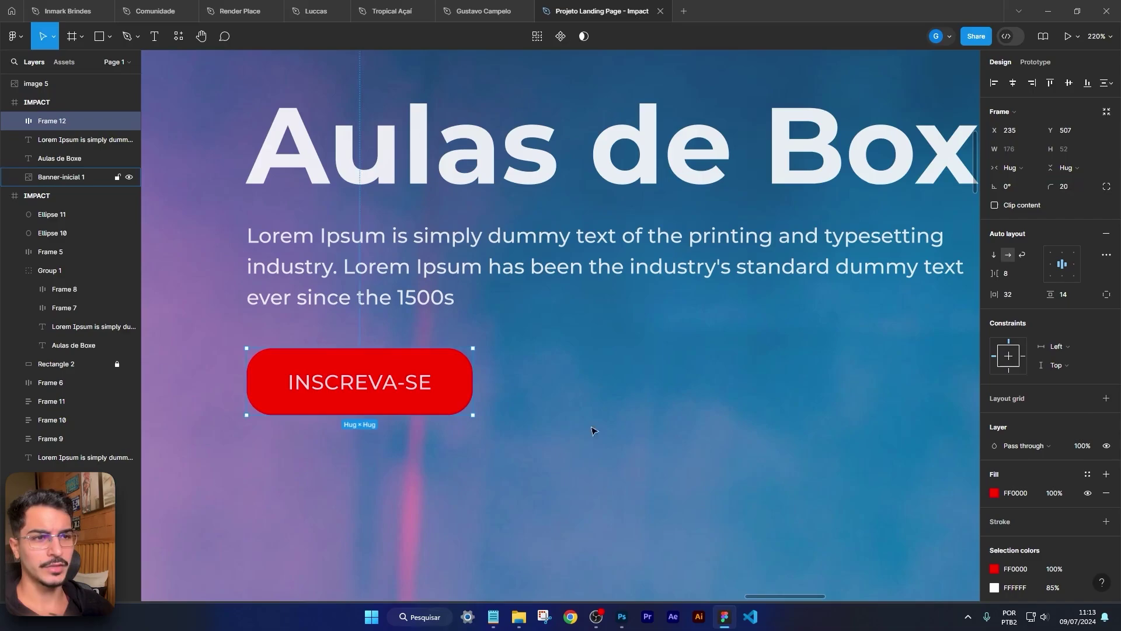
pyautogui.scroll(-5, 650, 389)
pyautogui.hscroll(3, 642, 397)
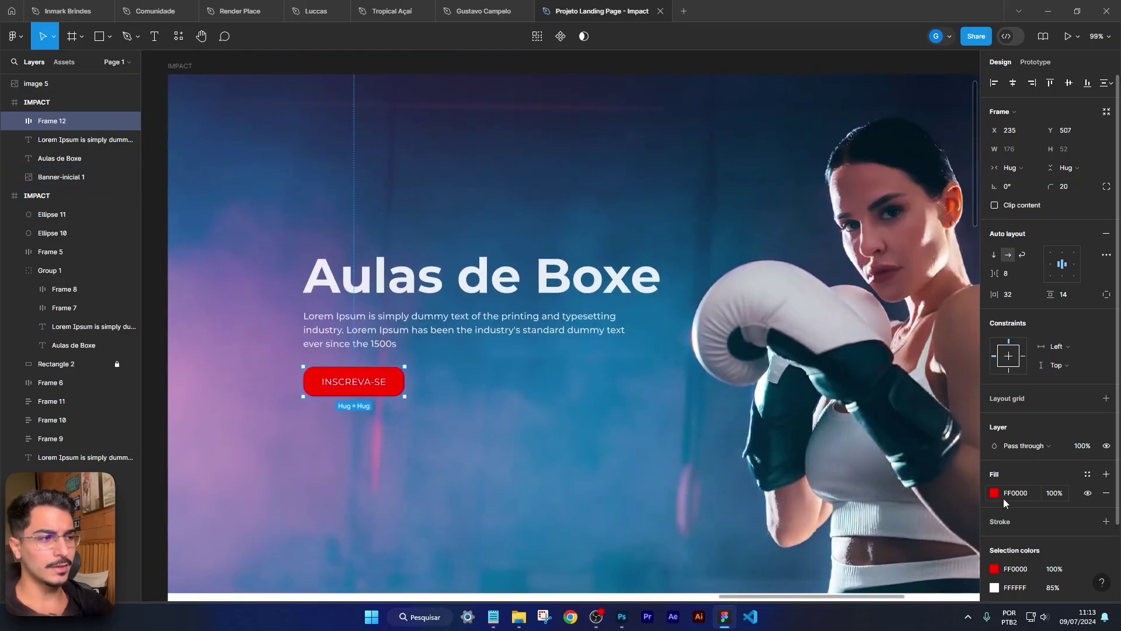
pyautogui.scroll(-3, 696, 463)
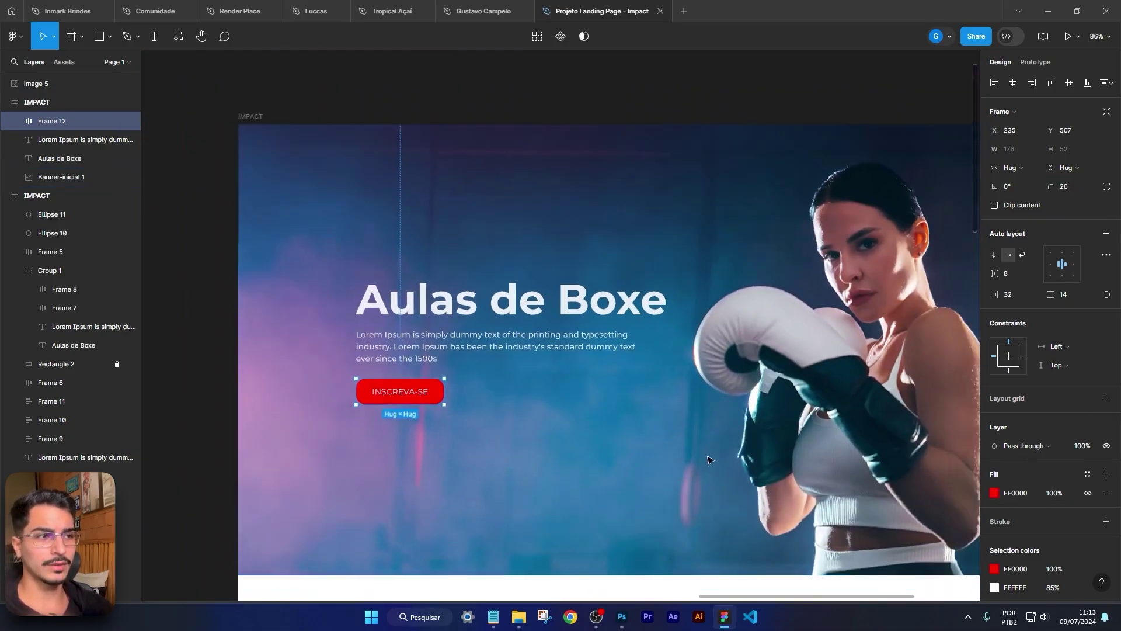
pyautogui.scroll(1, 711, 458)
# Step: Move the blue, purple and pink colour circles above the IMPACT banner
pyautogui.scroll(-5, 627, 450)
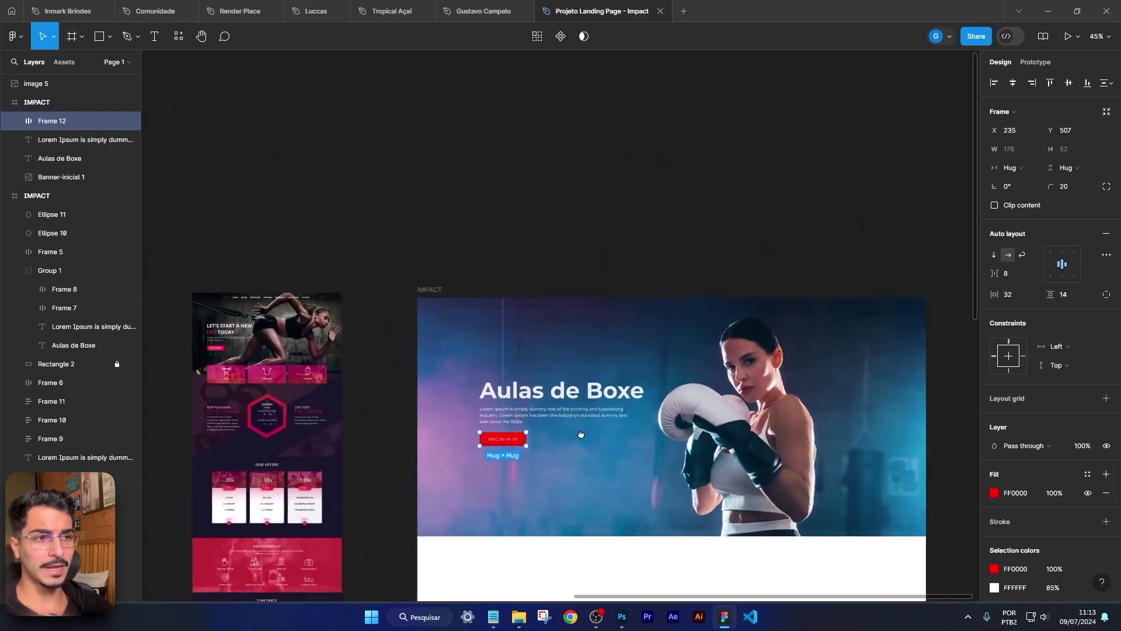
pyautogui.scroll(-3, 642, 362)
pyautogui.hscroll(-6, 374, 321)
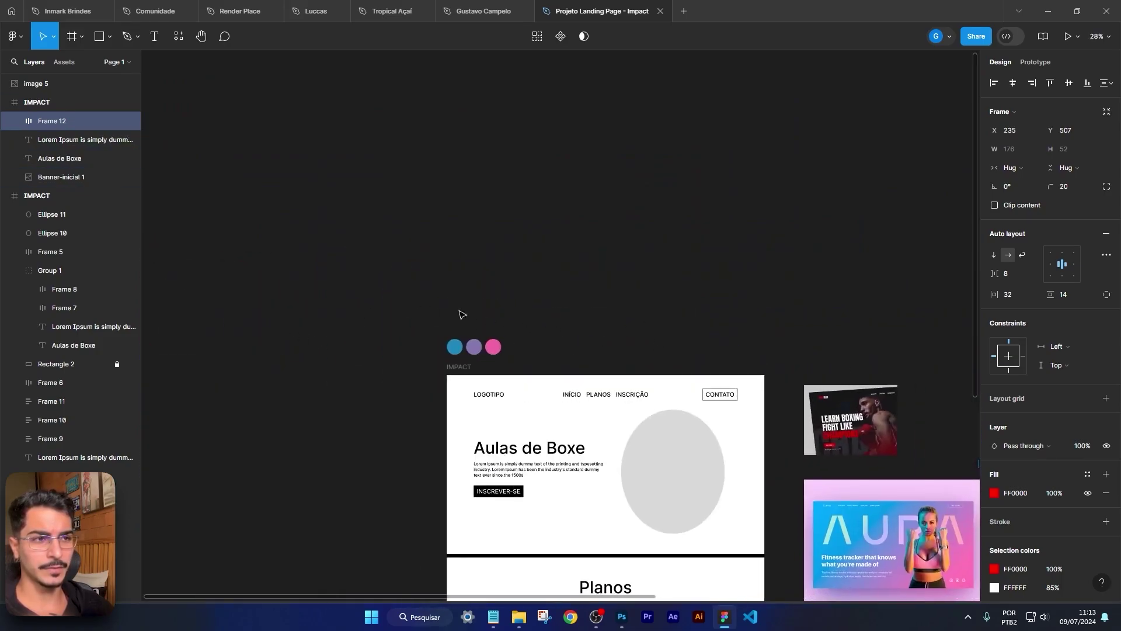
pyautogui.moveTo(423, 307); pyautogui.dragTo(890, 349)
# Step: Save the blue circle's colour as a new colour style named Azul
pyautogui.scroll(8, 911, 403)
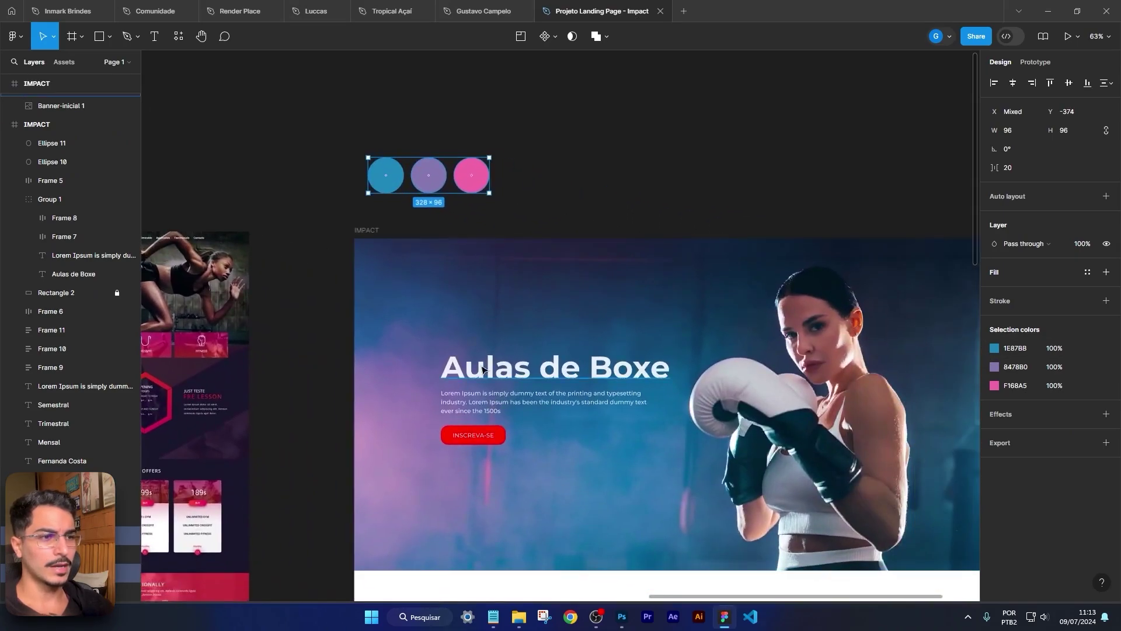
pyautogui.scroll(1, 409, 175)
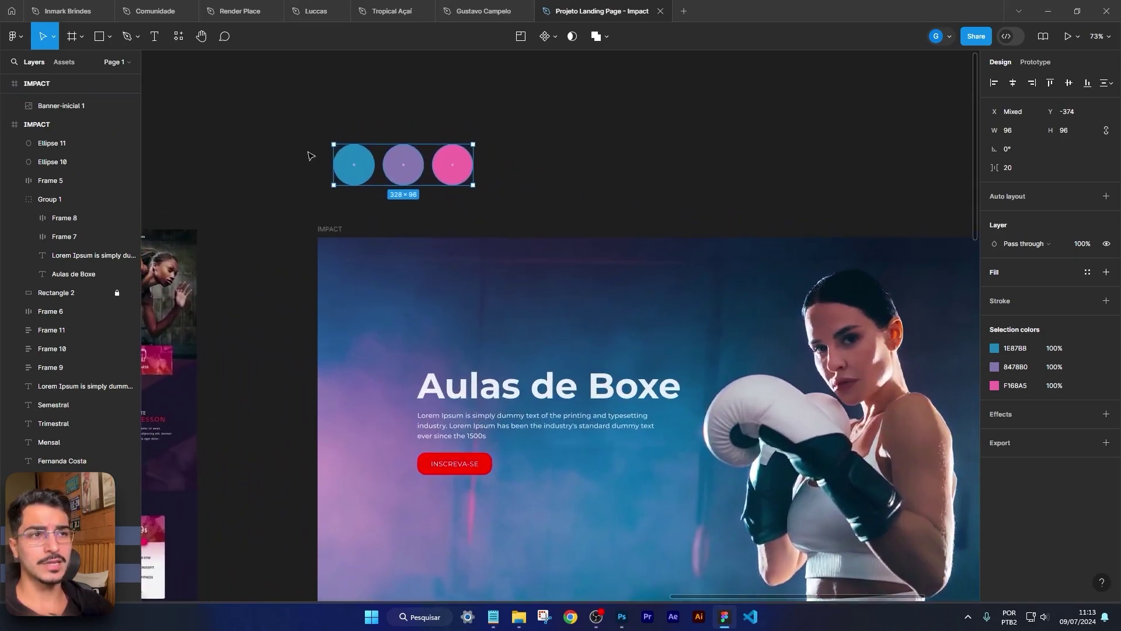
pyautogui.click(374, 181)
pyautogui.doubleClick(372, 177)
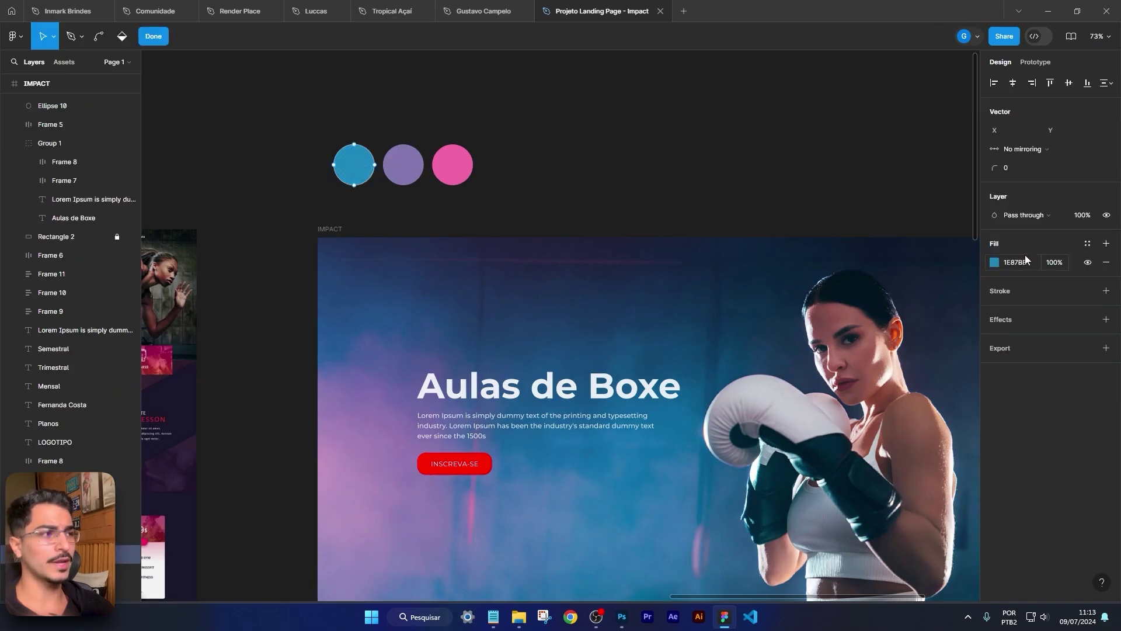
pyautogui.click(1087, 245)
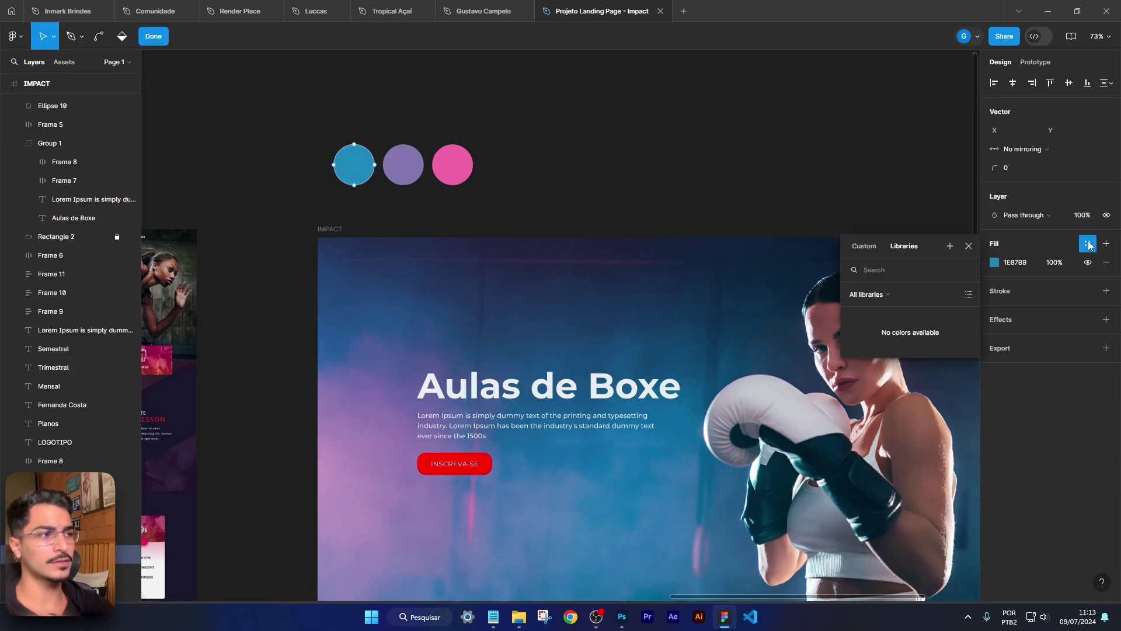
pyautogui.click(949, 246)
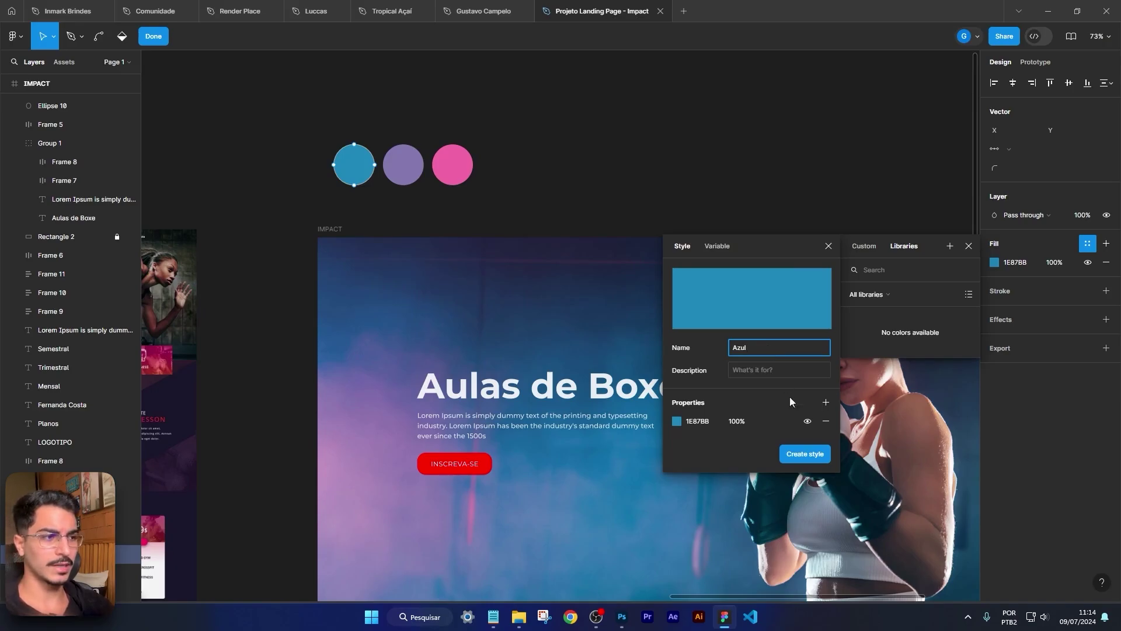
pyautogui.click(806, 455)
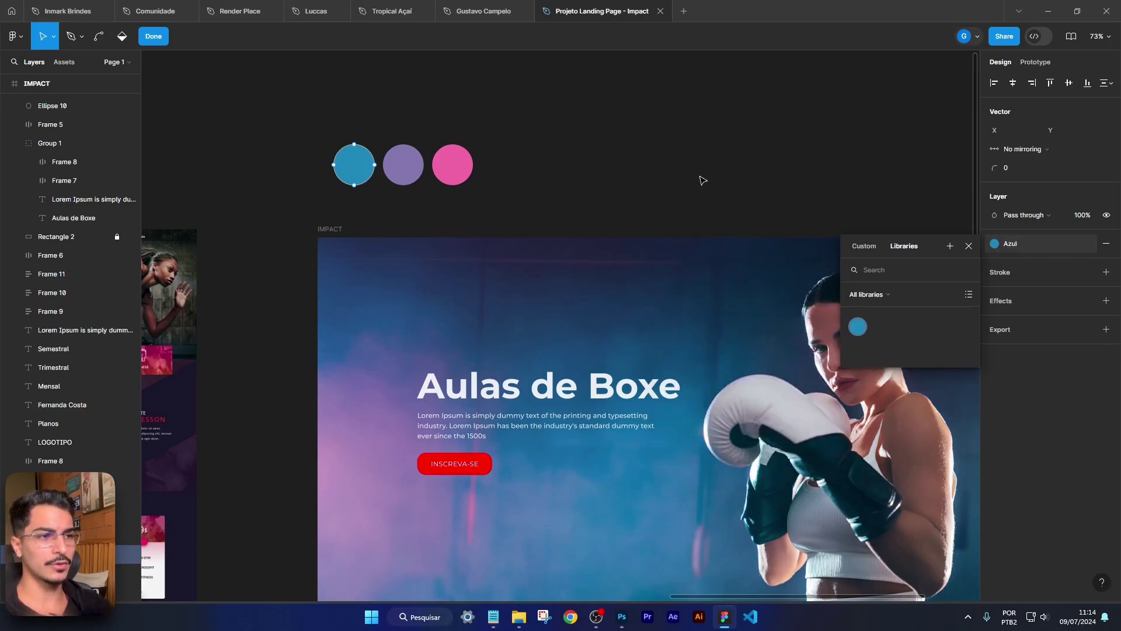
# Step: Apply the Azul colour style to the INSCREVA-SE button's fill
pyautogui.click(484, 473)
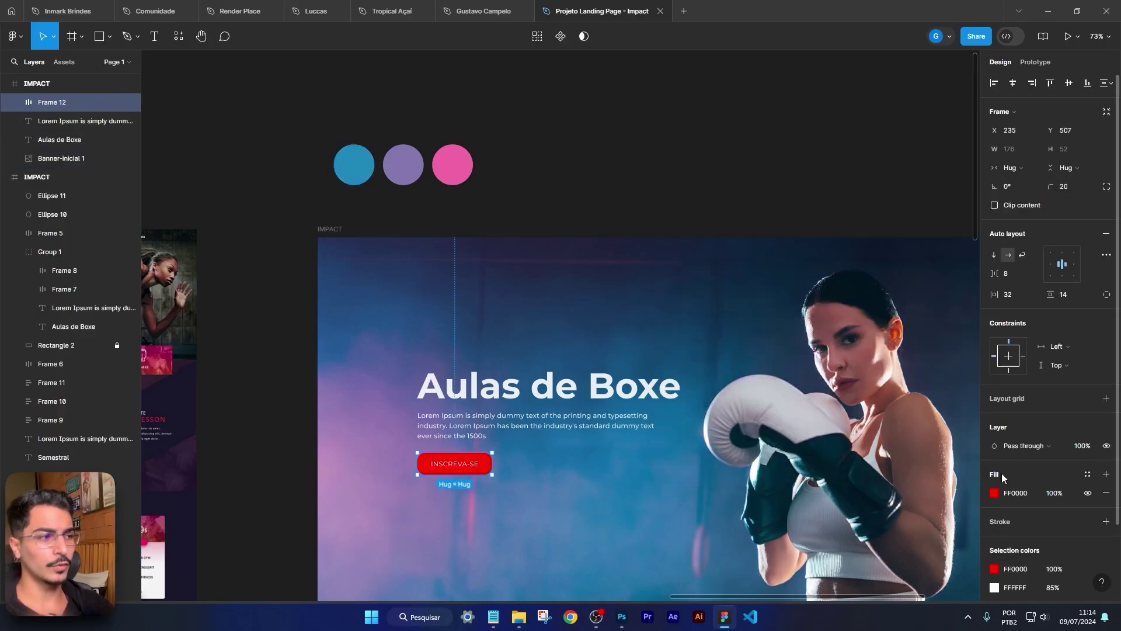
pyautogui.click(1087, 474)
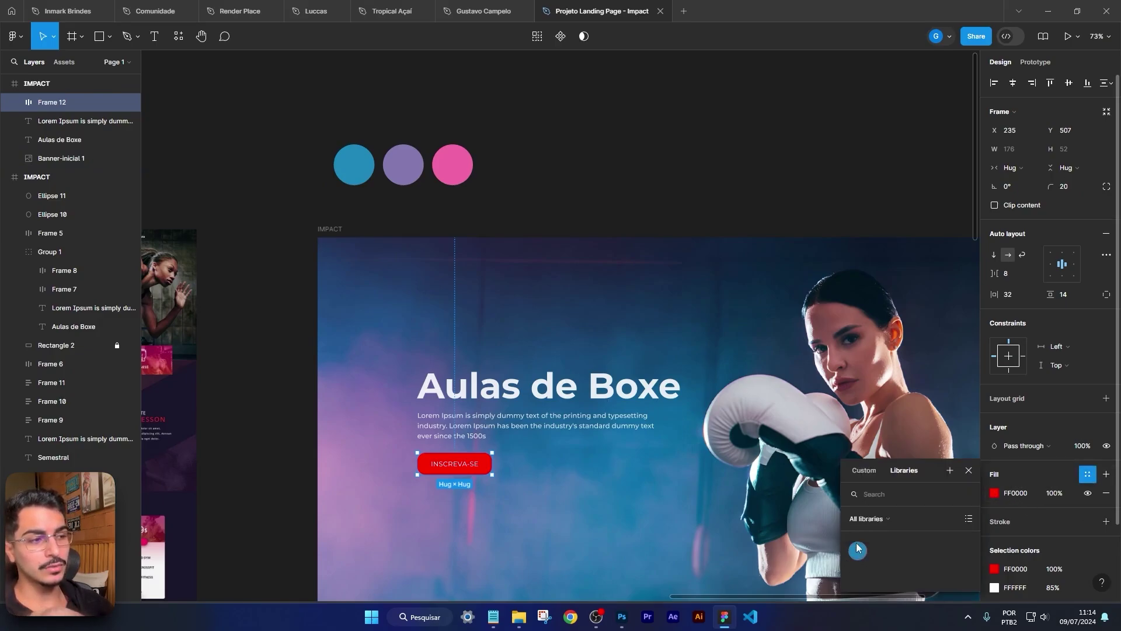
pyautogui.click(856, 534)
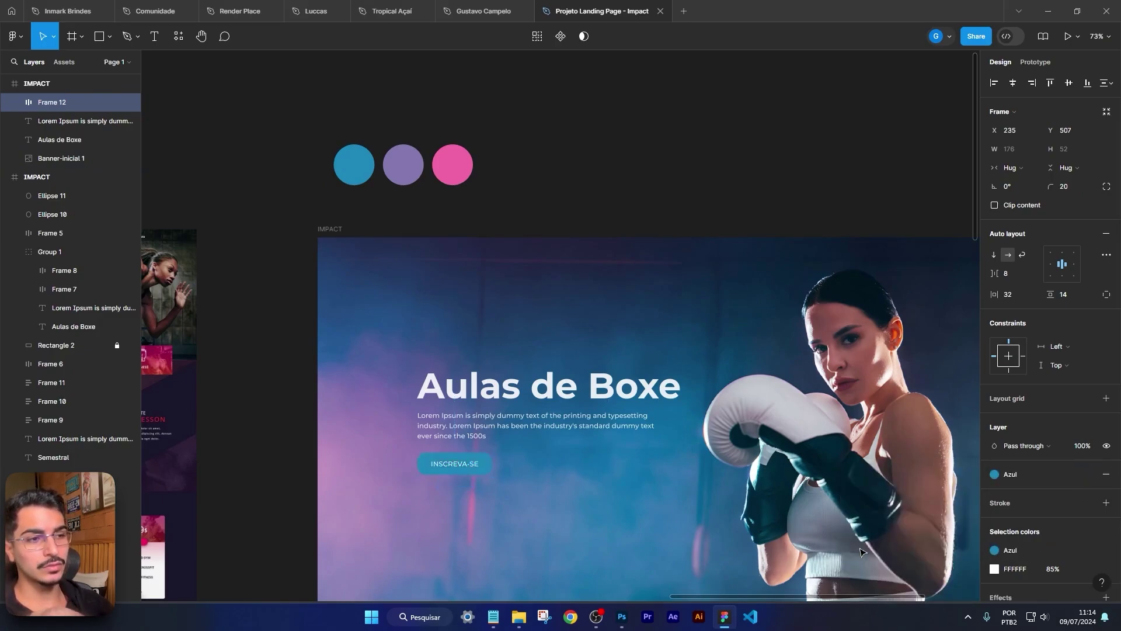
pyautogui.click(472, 219)
# Step: Save the pink circle's colour as a colour style named Rosa
pyautogui.click(445, 177)
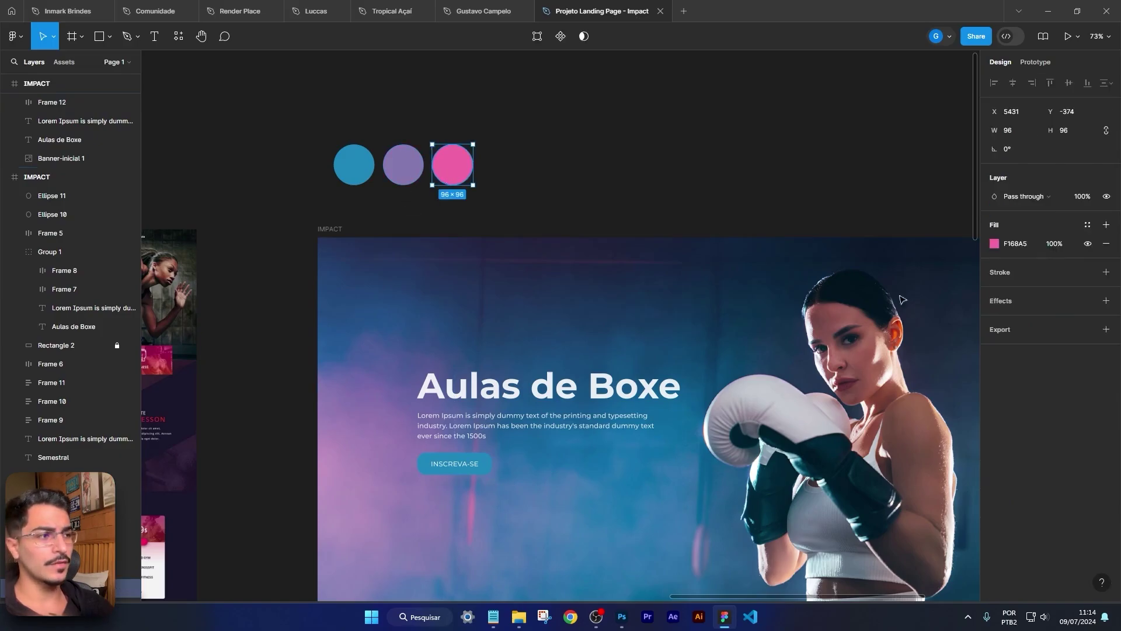
pyautogui.click(1087, 225)
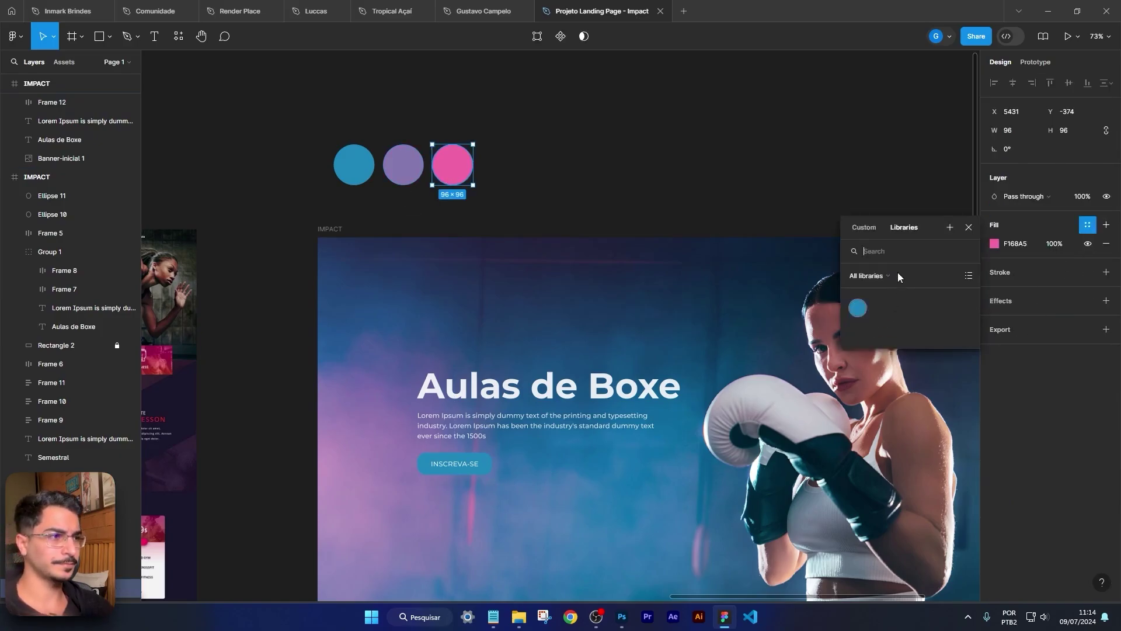
pyautogui.click(950, 228)
pyautogui.write('Rosa')
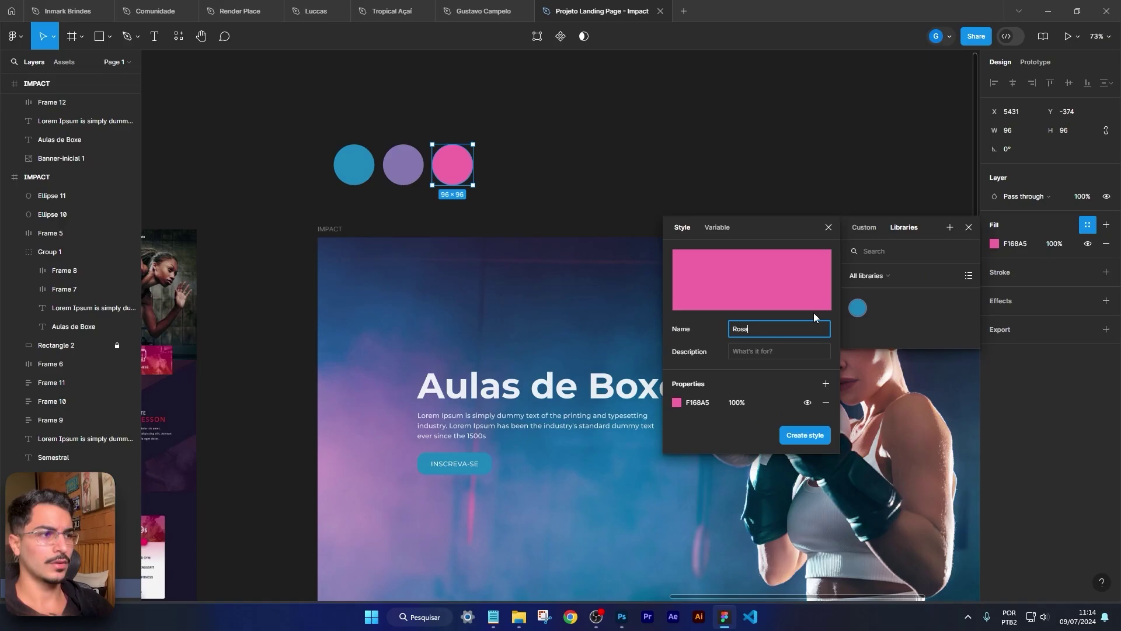
pyautogui.press('Return')
# Step: Save the purple circle's colour as a colour style named Roxo
pyautogui.click(403, 174)
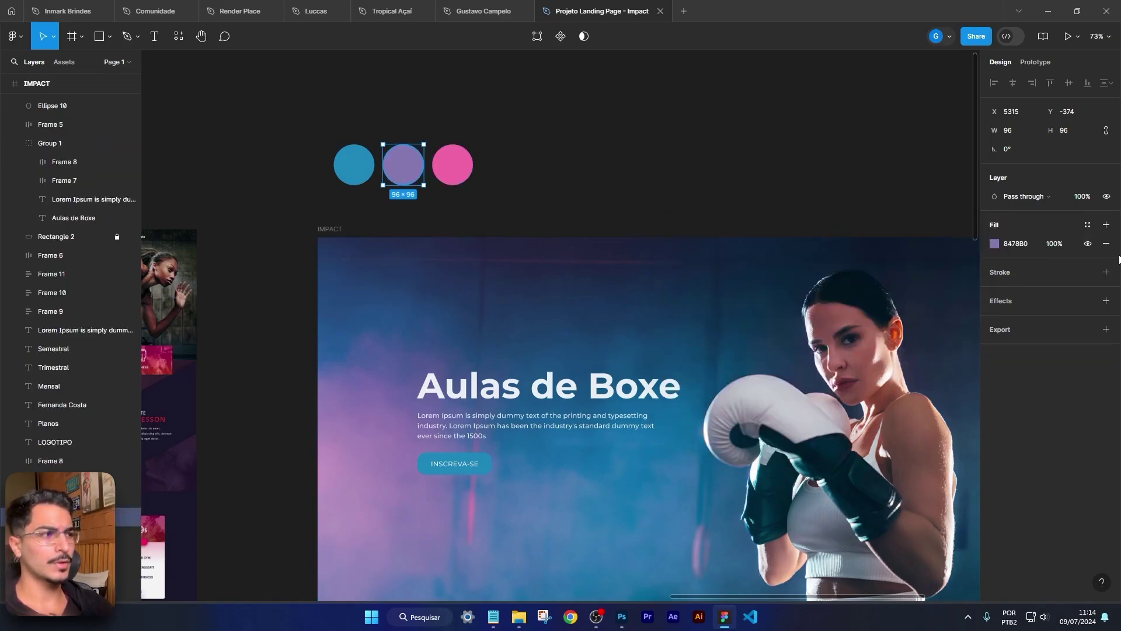
pyautogui.click(1087, 225)
pyautogui.click(950, 228)
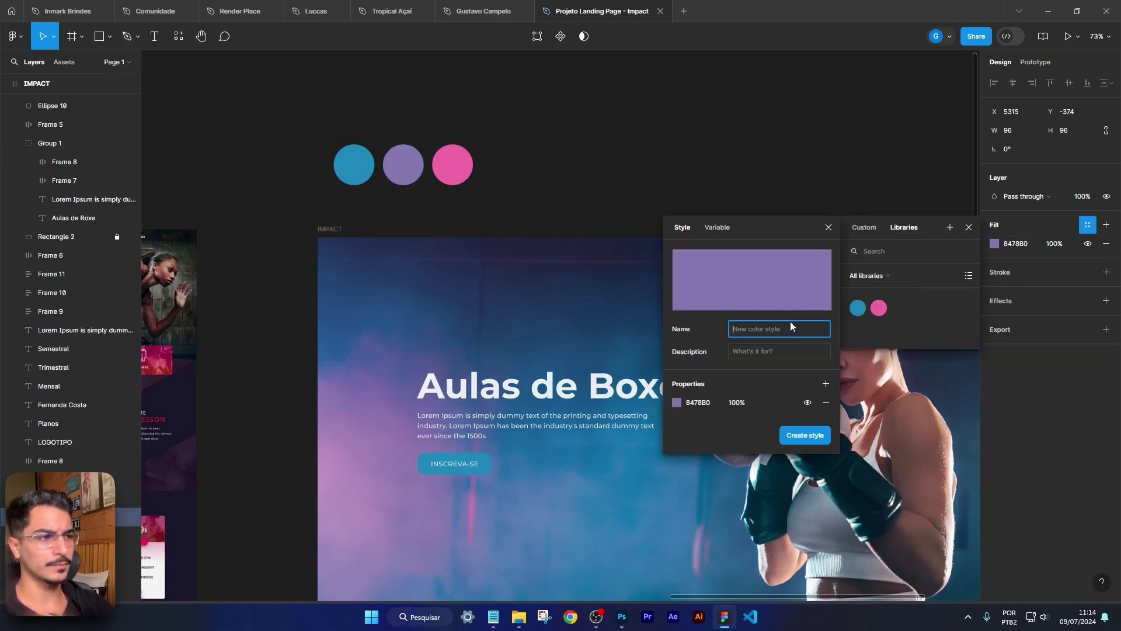
pyautogui.write('Ro')
pyautogui.press('Escape')
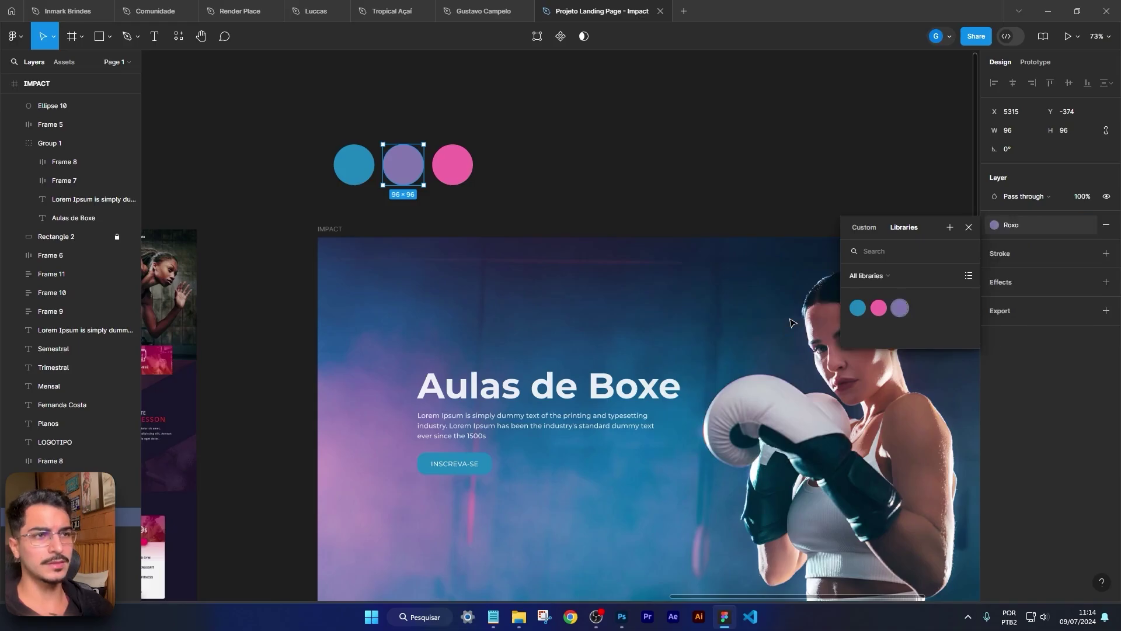
pyautogui.press('Escape')
pyautogui.scroll(2, 790, 323)
pyautogui.click(400, 395)
pyautogui.scroll(2, 331, 390)
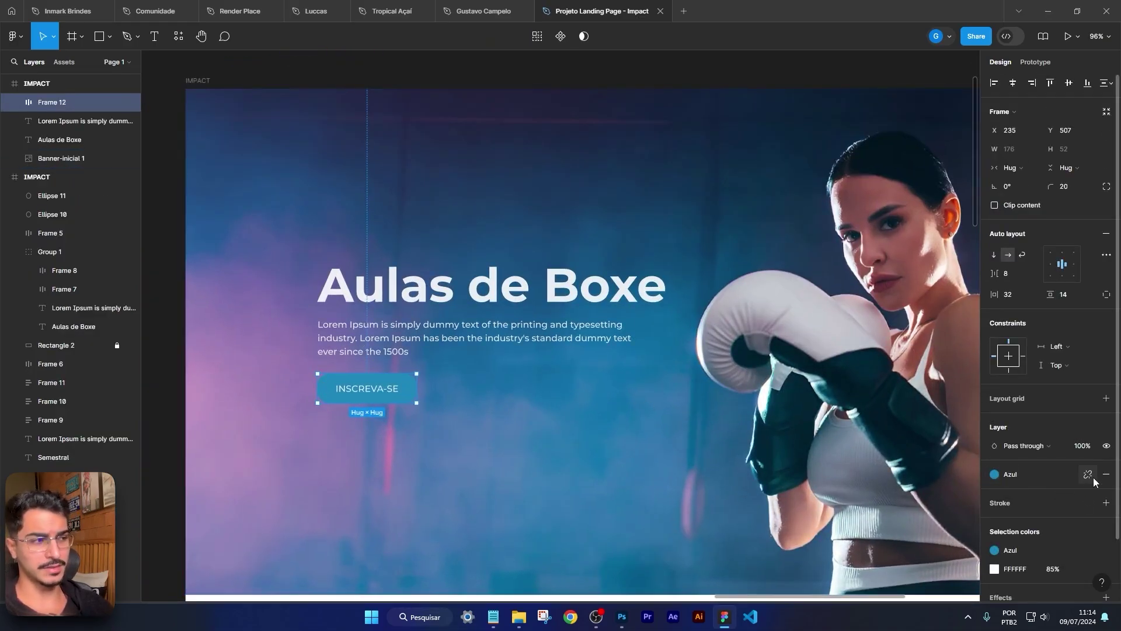
# Step: Detach the Azul style and give the button a linear gradient from F168A5 to 1E87BB
pyautogui.click(1088, 474)
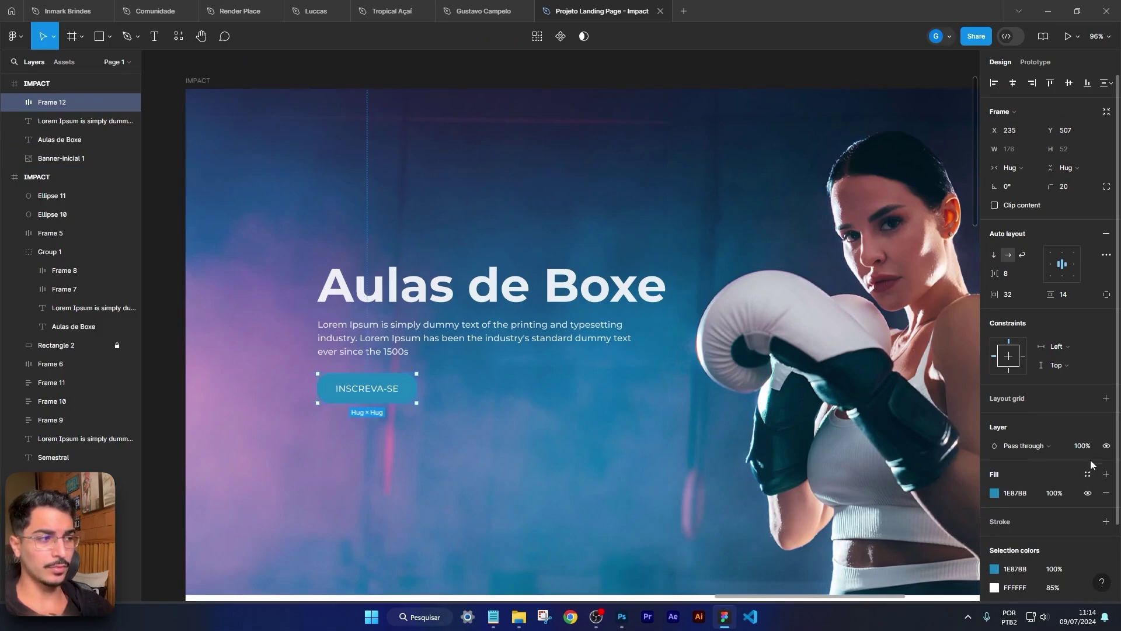
pyautogui.click(994, 494)
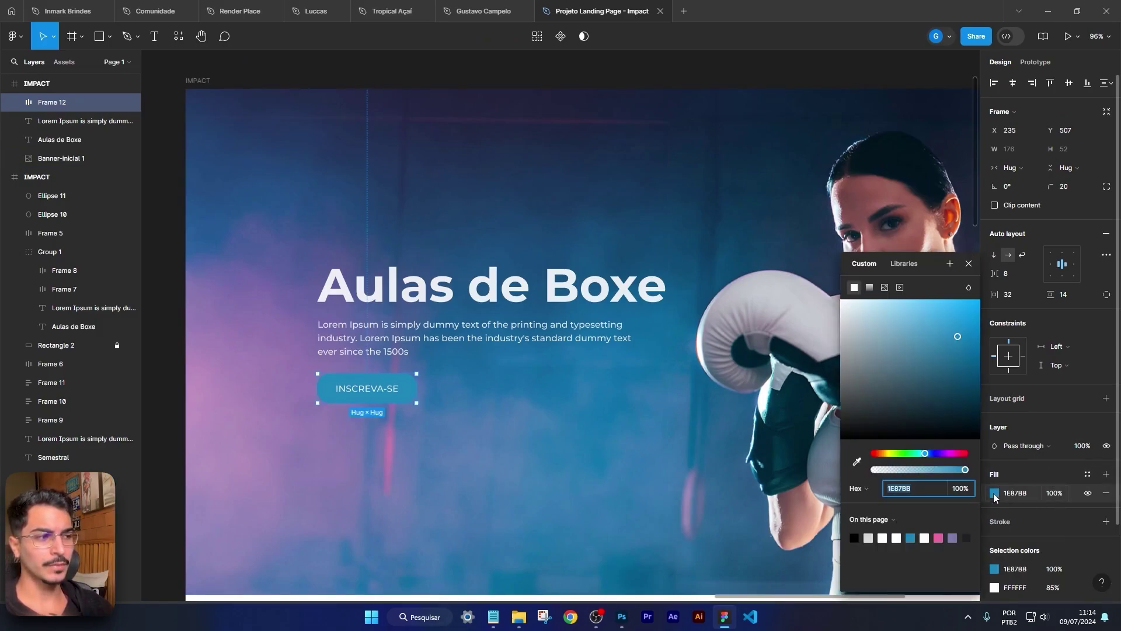
pyautogui.moveTo(890, 326); pyautogui.dragTo(944, 339)
pyautogui.click(869, 287)
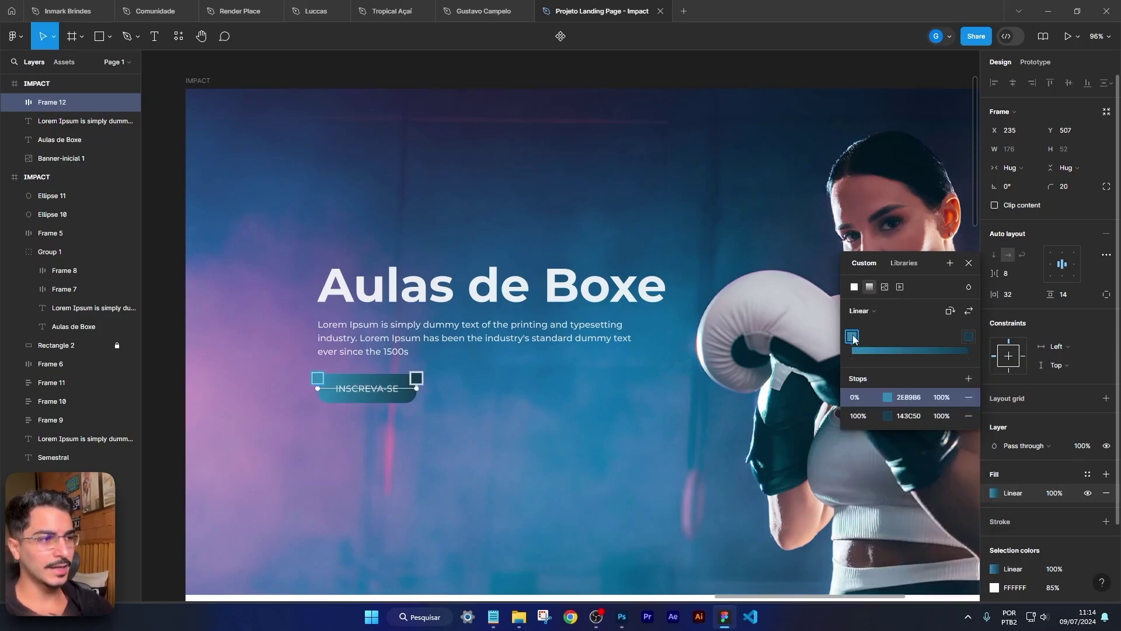
pyautogui.click(887, 399)
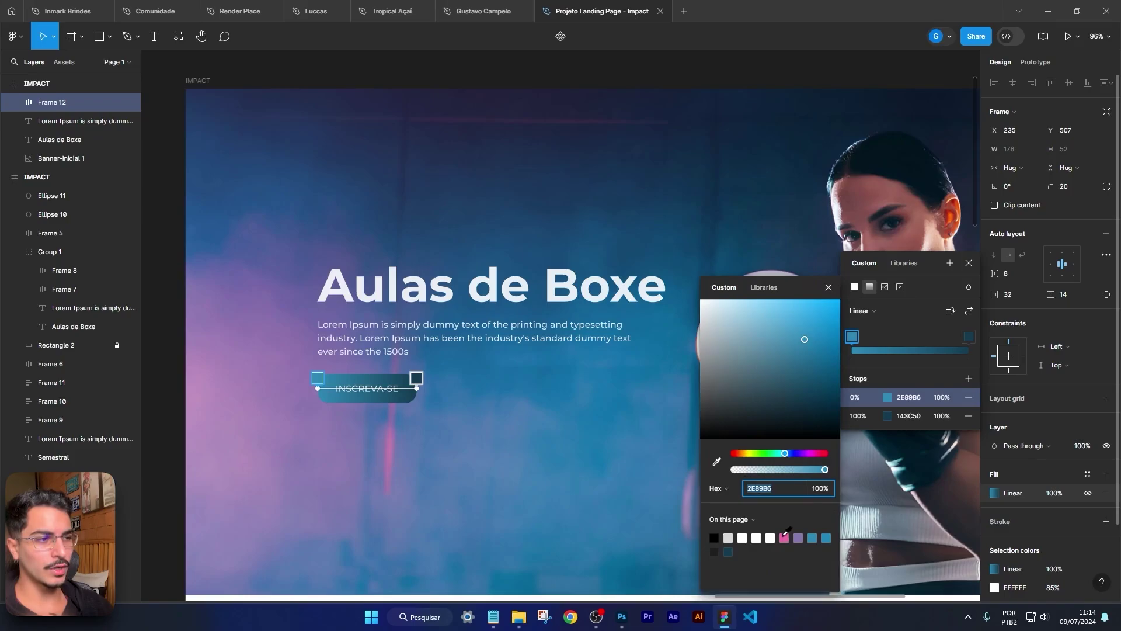
pyautogui.click(786, 535)
pyautogui.click(965, 343)
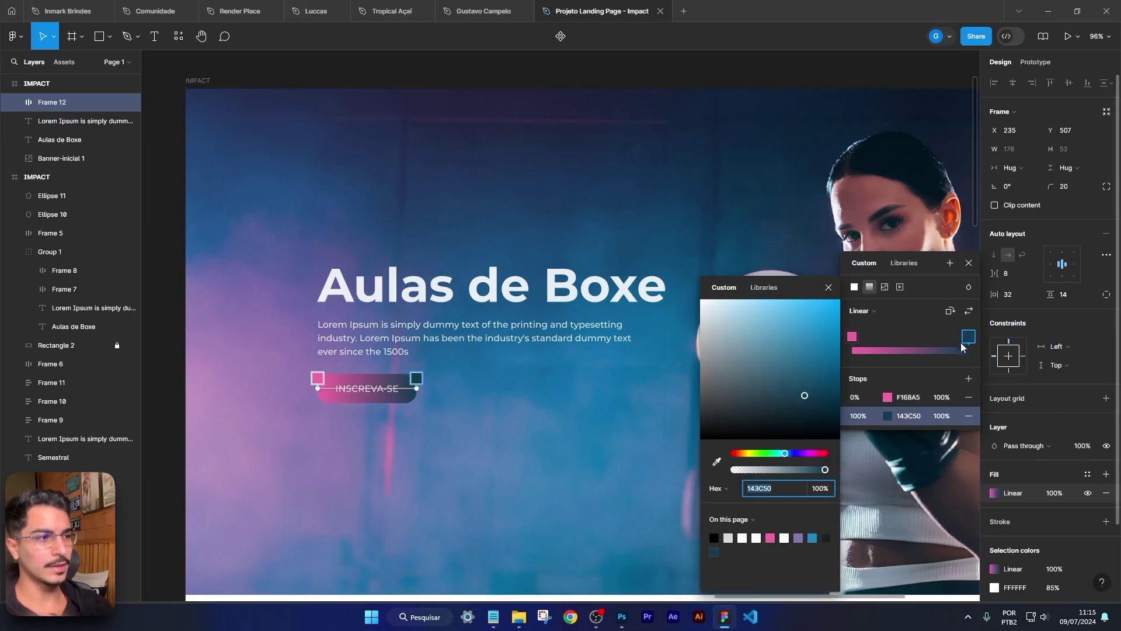
pyautogui.click(812, 537)
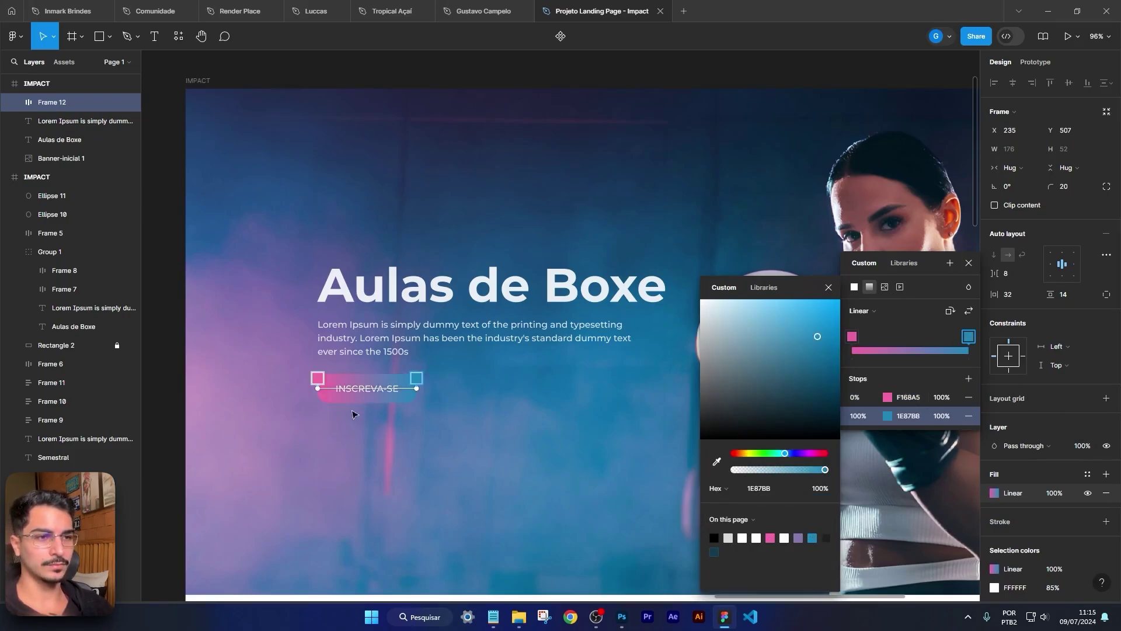
# Step: Angle the gradient from a pink top start to a blue lower-right end
pyautogui.scroll(3, 331, 387)
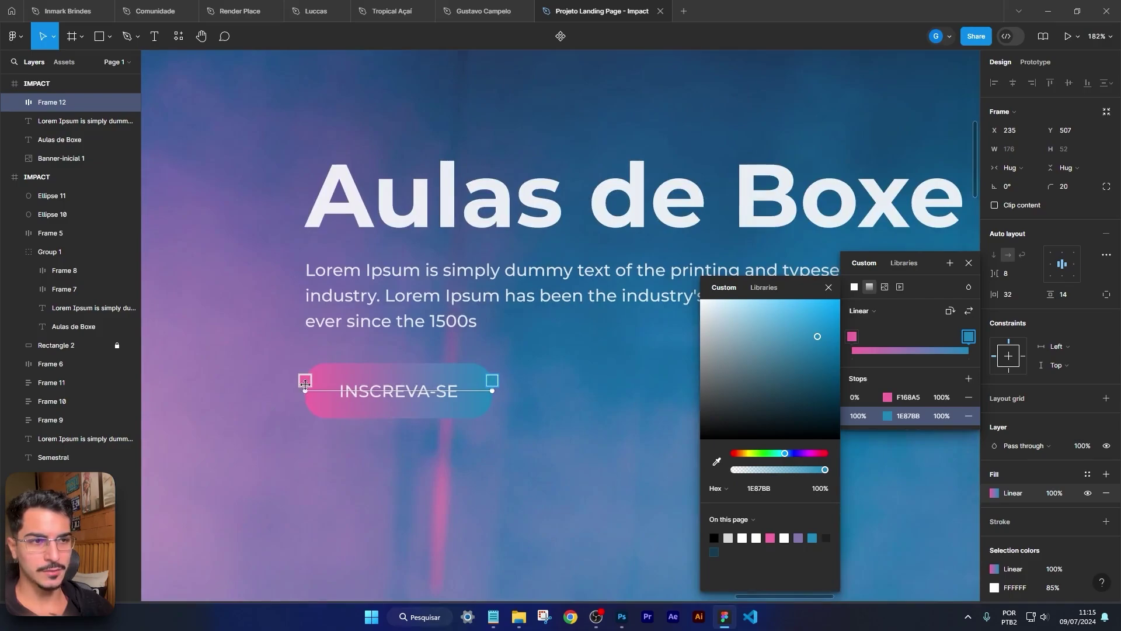
pyautogui.moveTo(305, 382); pyautogui.dragTo(305, 362)
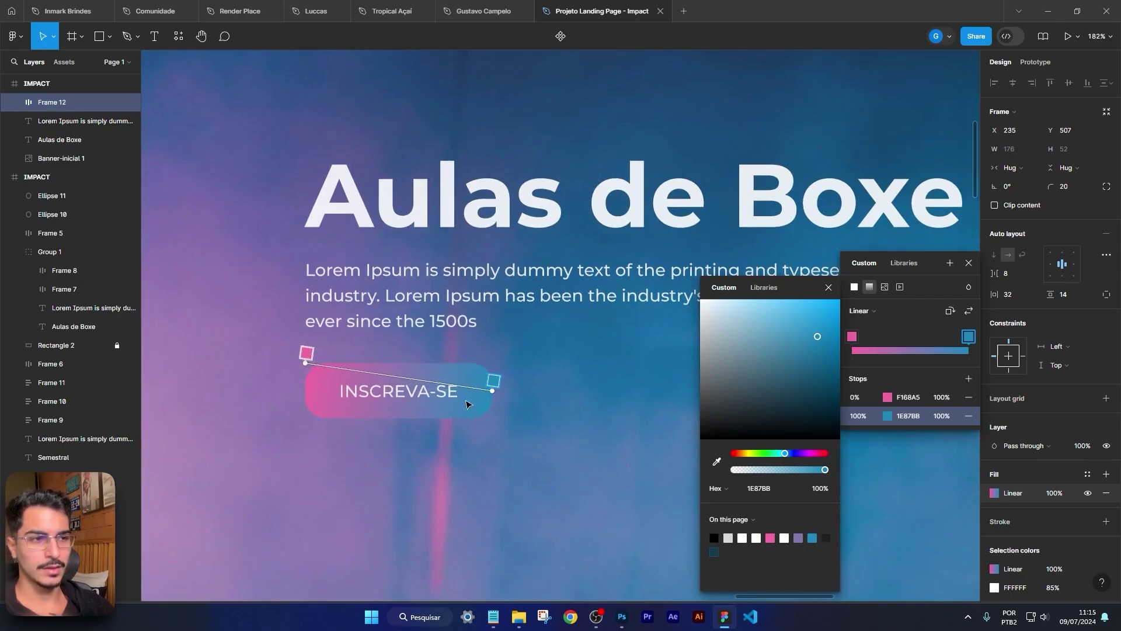
pyautogui.moveTo(493, 390); pyautogui.dragTo(490, 421)
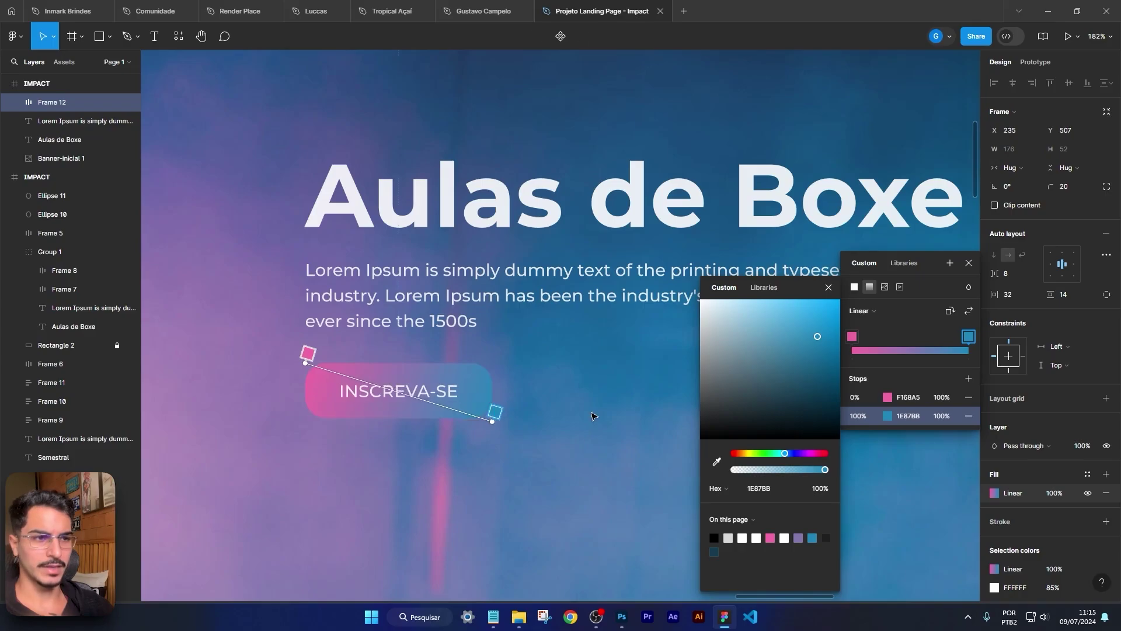
pyautogui.scroll(-6, 560, 417)
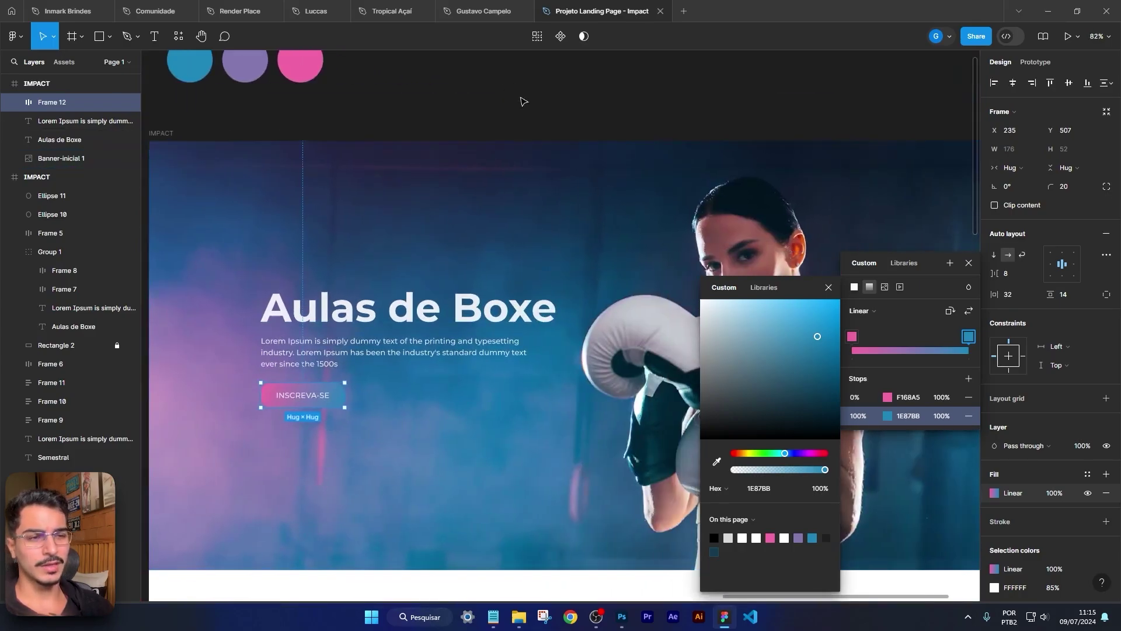
pyautogui.click(523, 102)
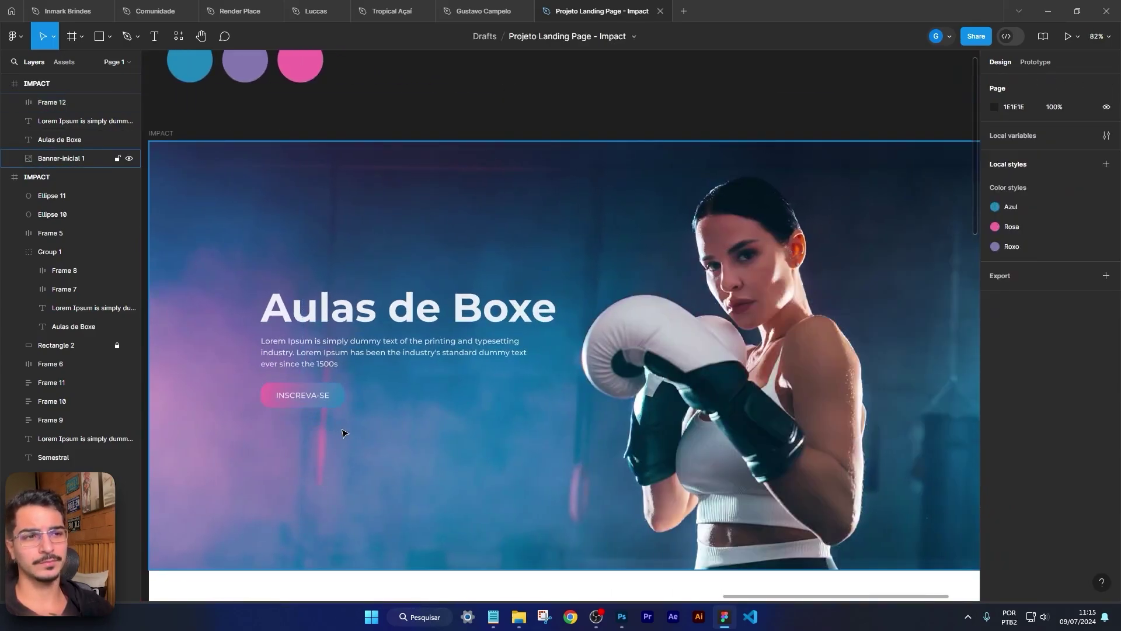
pyautogui.scroll(2, 350, 438)
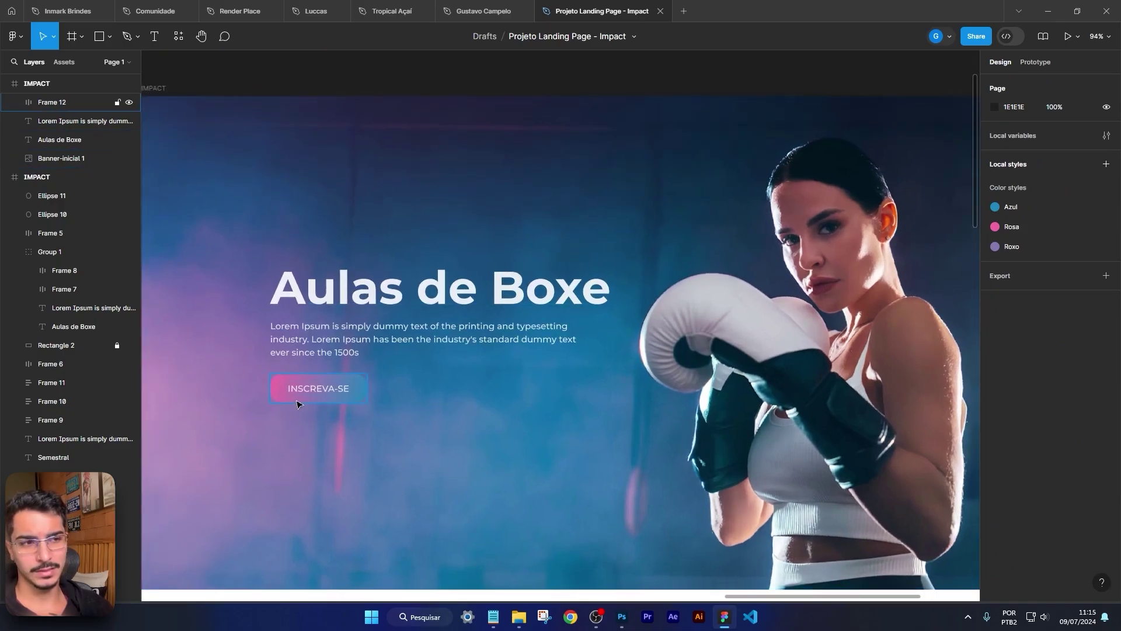
pyautogui.scroll(5, 295, 399)
pyautogui.scroll(-5, 420, 404)
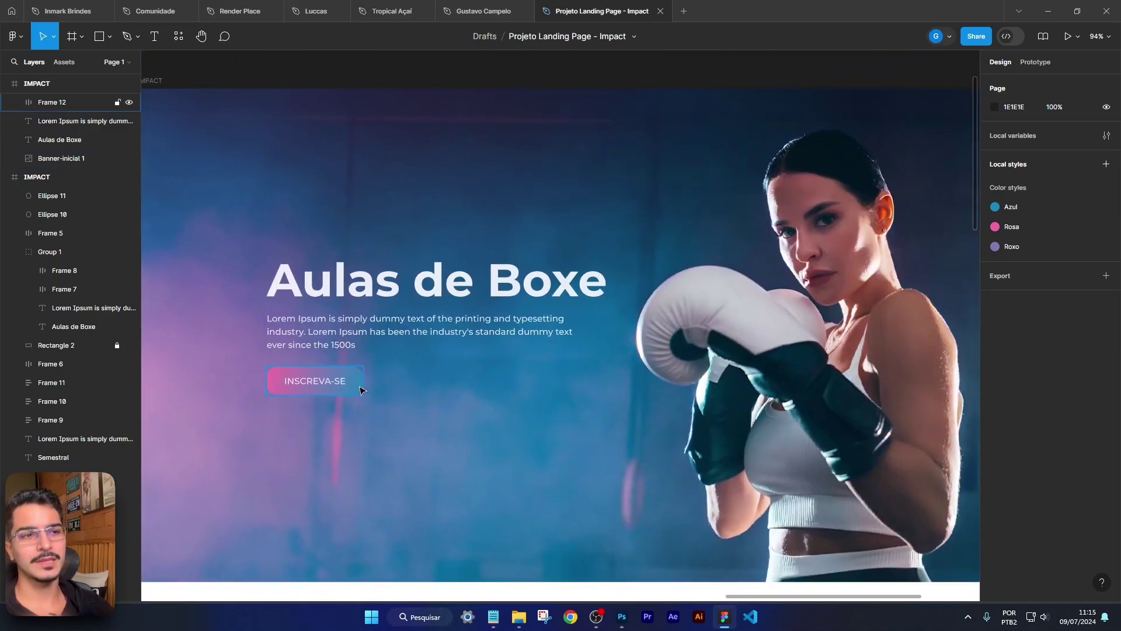
# Step: Add a drop shadow to the INSCREVA-SE button, then remove it again
pyautogui.click(360, 391)
pyautogui.scroll(-3, 1063, 479)
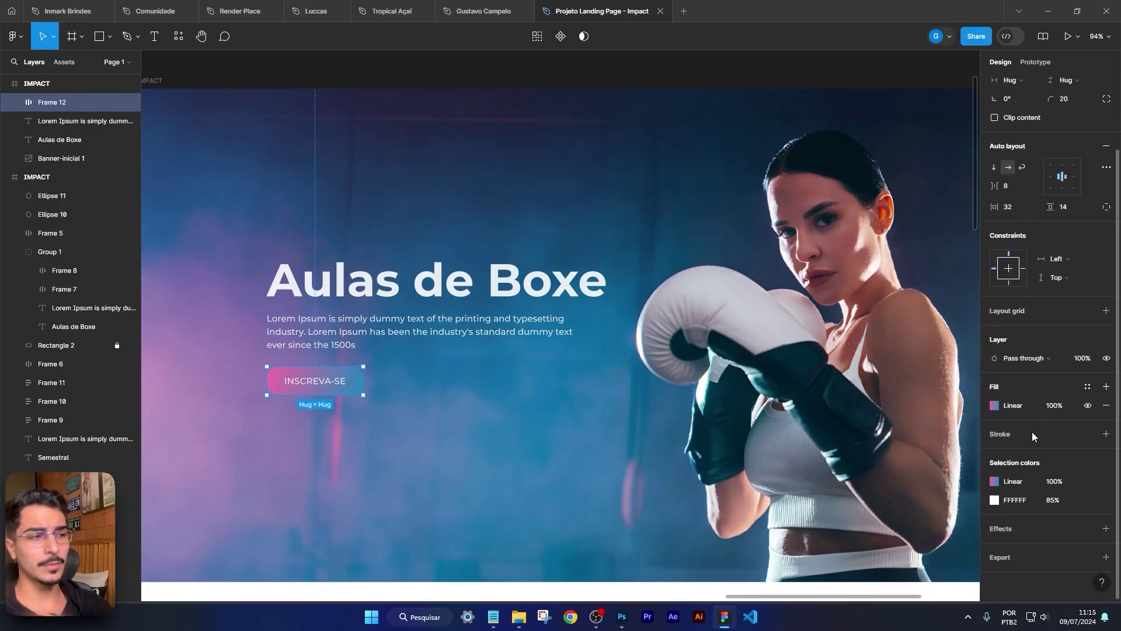
pyautogui.click(1105, 529)
pyautogui.click(251, 411)
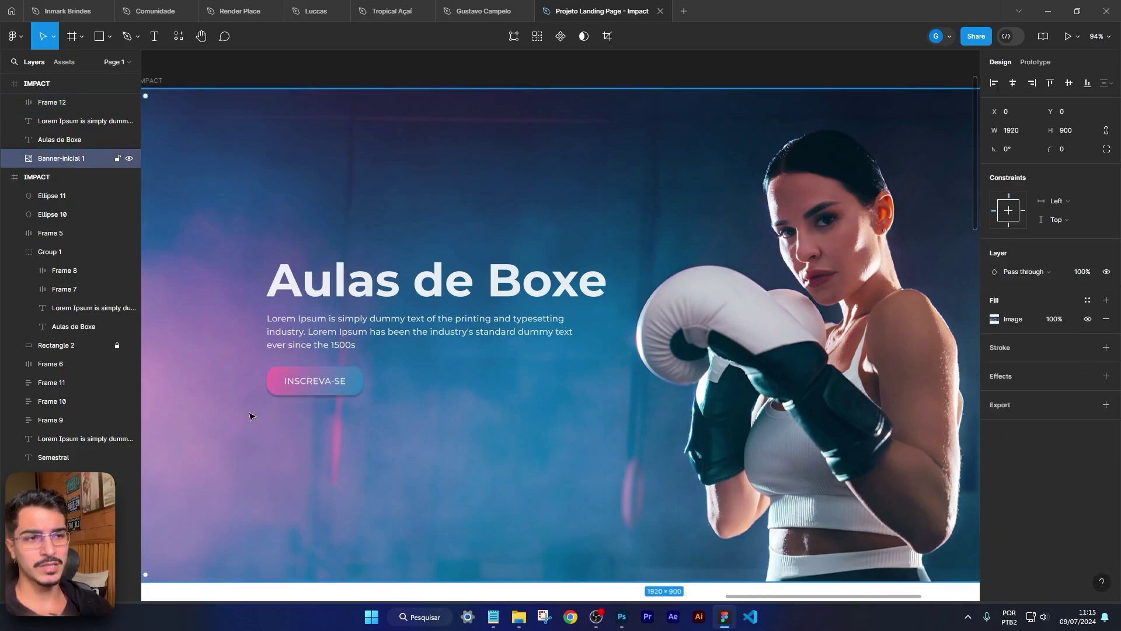
pyautogui.click(360, 383)
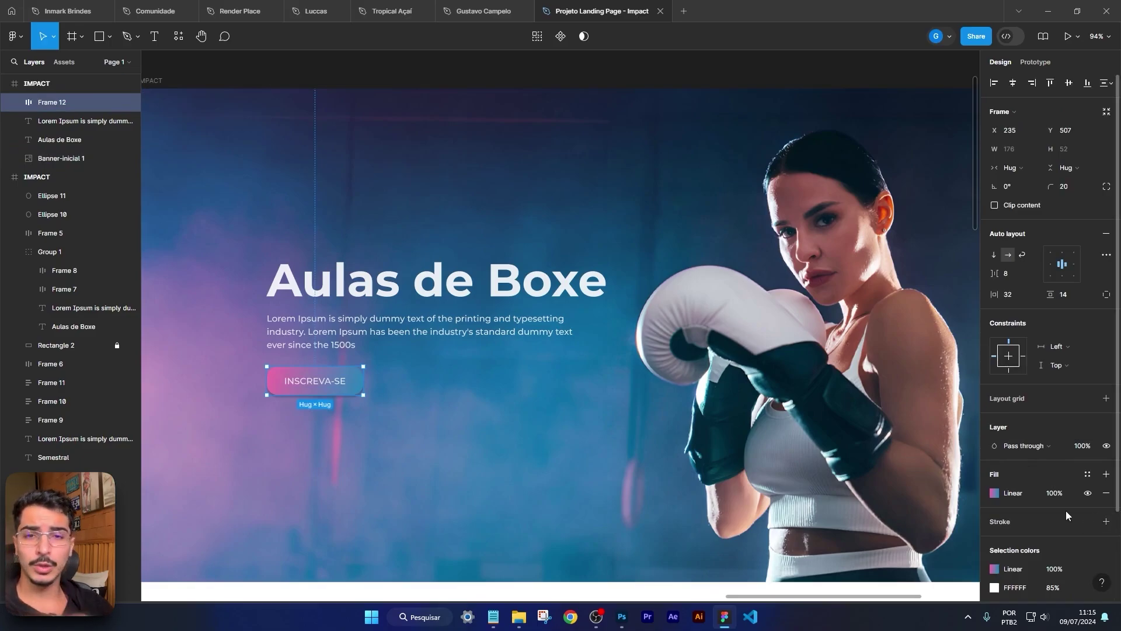
pyautogui.scroll(-1, 1061, 513)
pyautogui.scroll(-2, 1061, 514)
pyautogui.click(1105, 529)
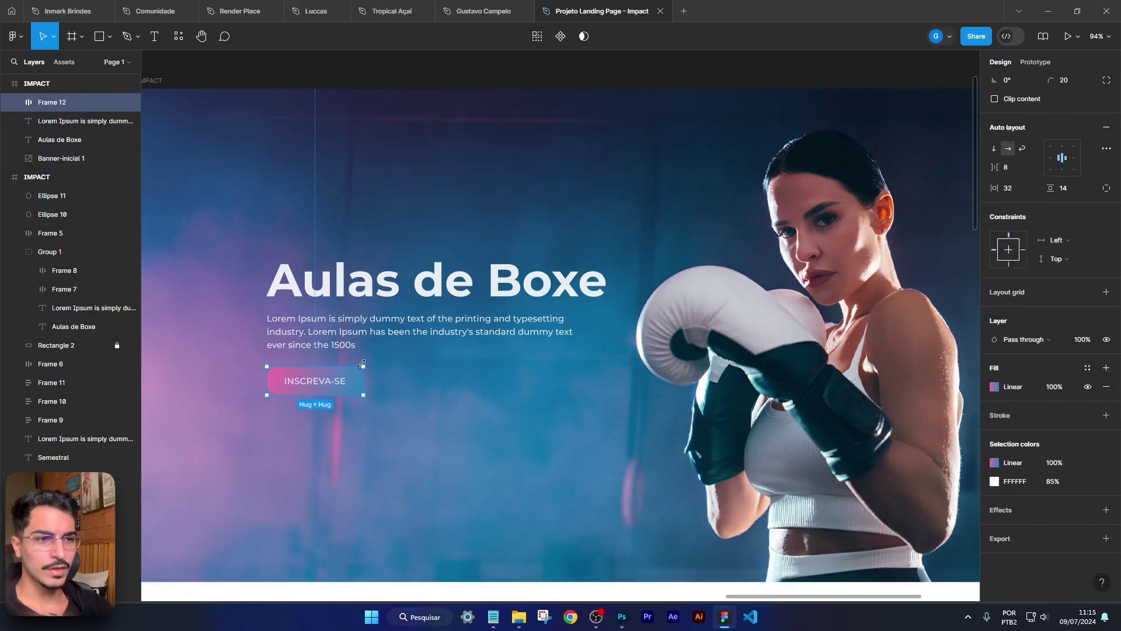
# Step: Duplicate the INSCREVA-SE button to its right with a solid FFFFFF fill at 90%
pyautogui.moveTo(330, 393); pyautogui.dragTo(454, 397)
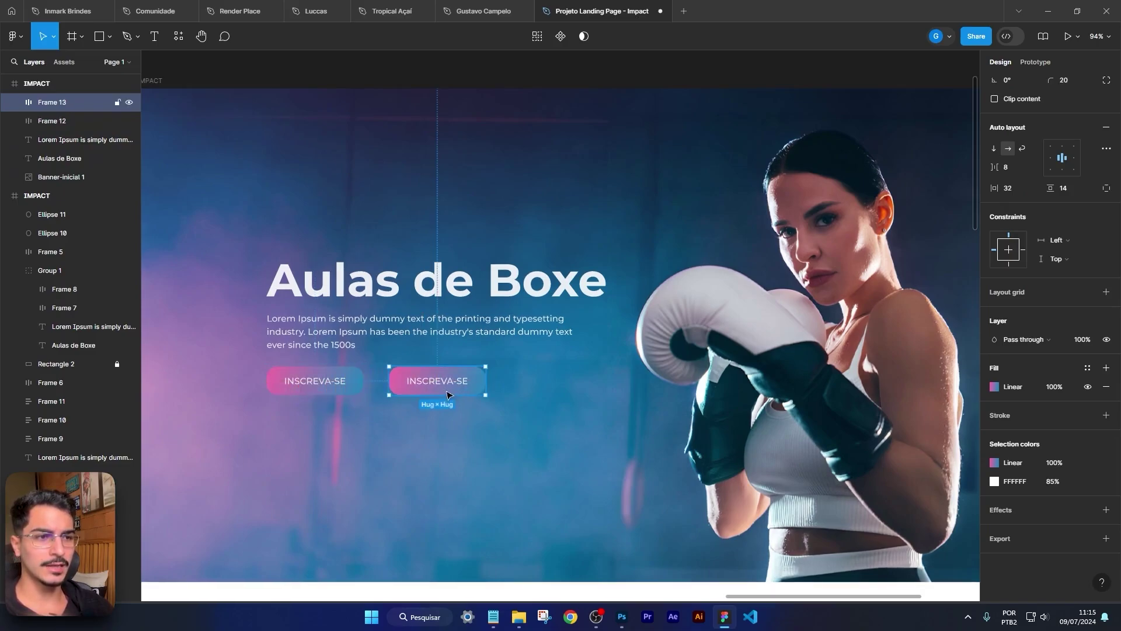
pyautogui.click(995, 386)
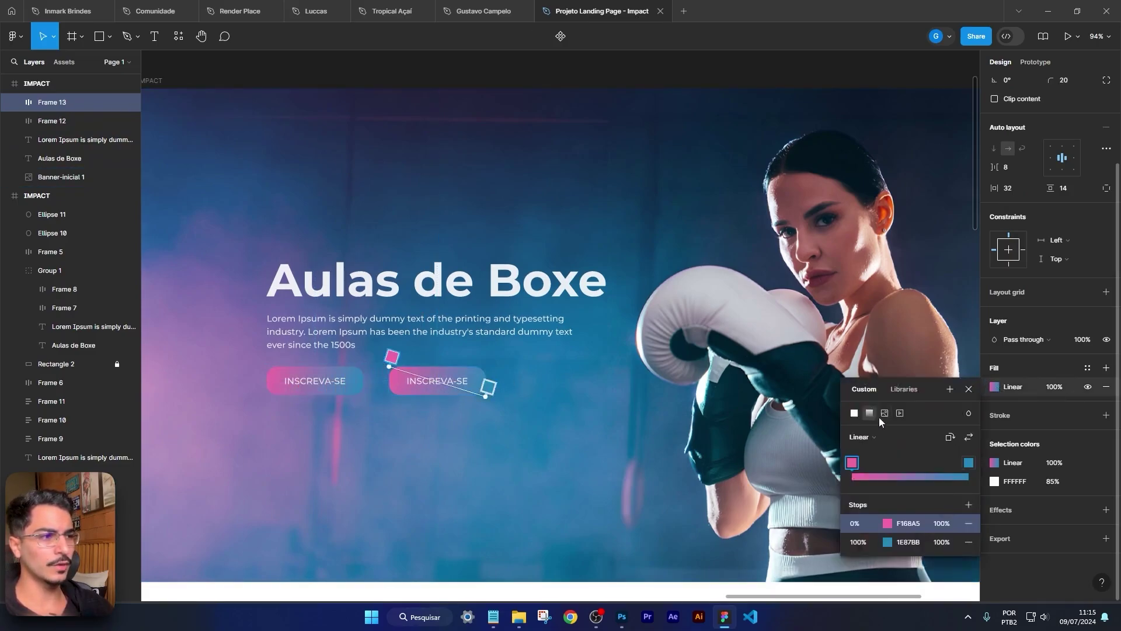
pyautogui.click(854, 413)
pyautogui.write('fff')
pyautogui.press('Return')
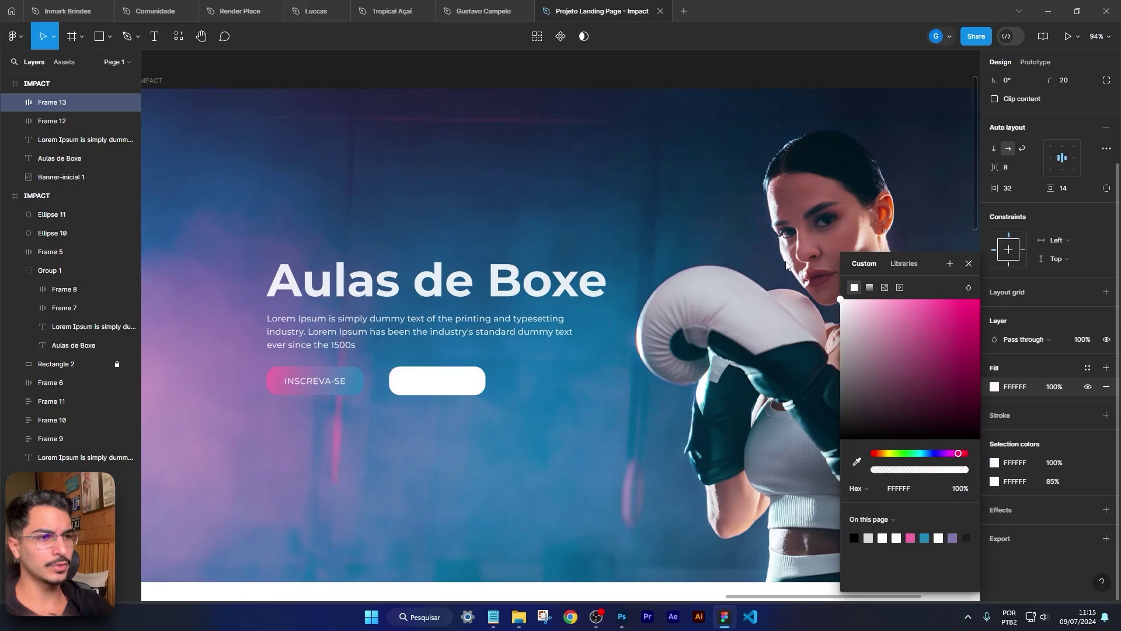
pyautogui.moveTo(963, 473); pyautogui.dragTo(958, 476)
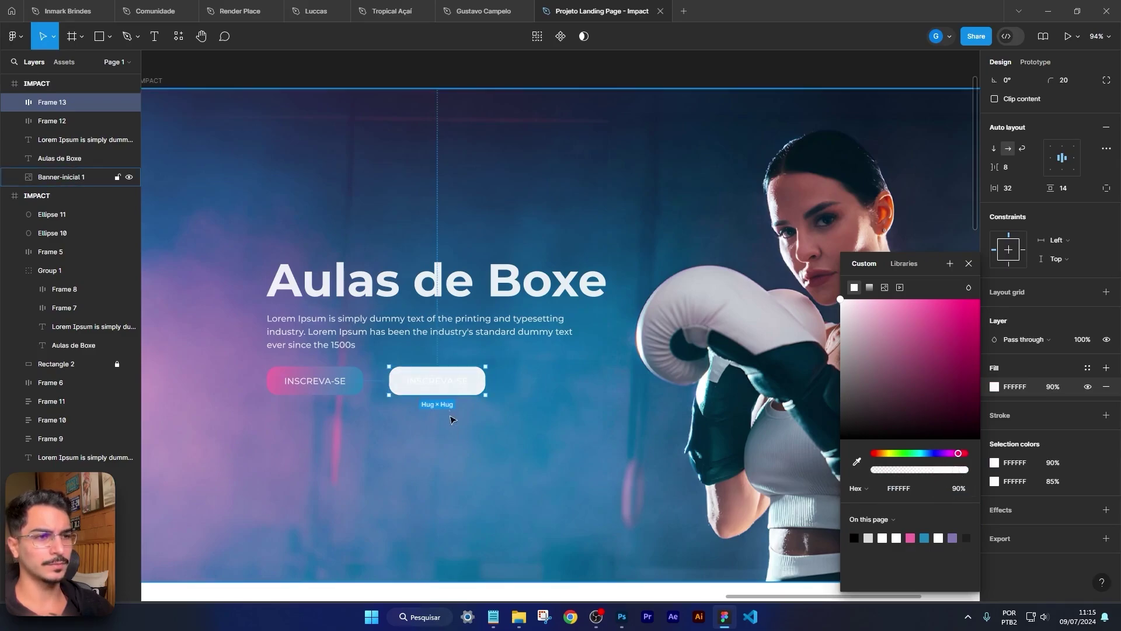
# Step: Colour the copy's INSCREVA-SE text blue, sampled from the banner background
pyautogui.doubleClick(444, 384)
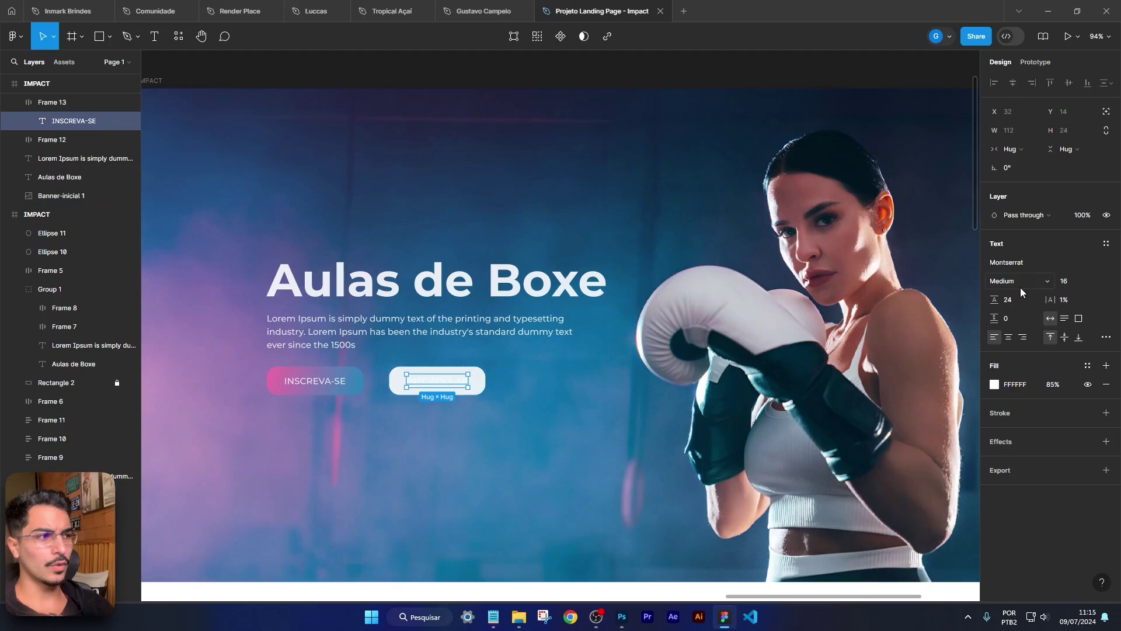
pyautogui.click(994, 385)
pyautogui.scroll(6, 437, 390)
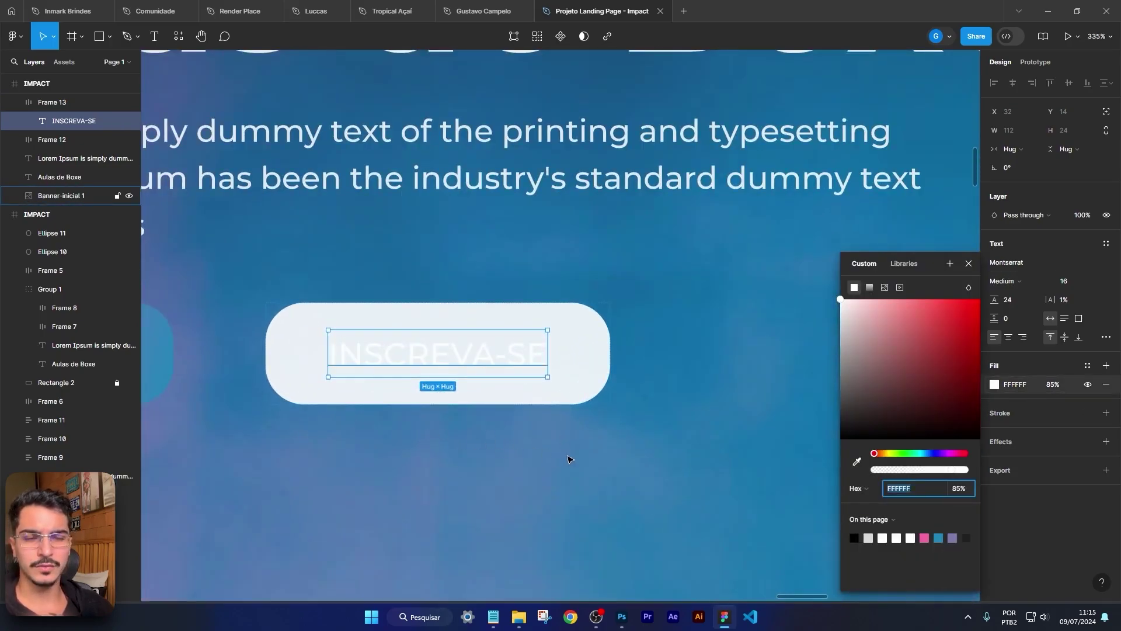
pyautogui.click(857, 463)
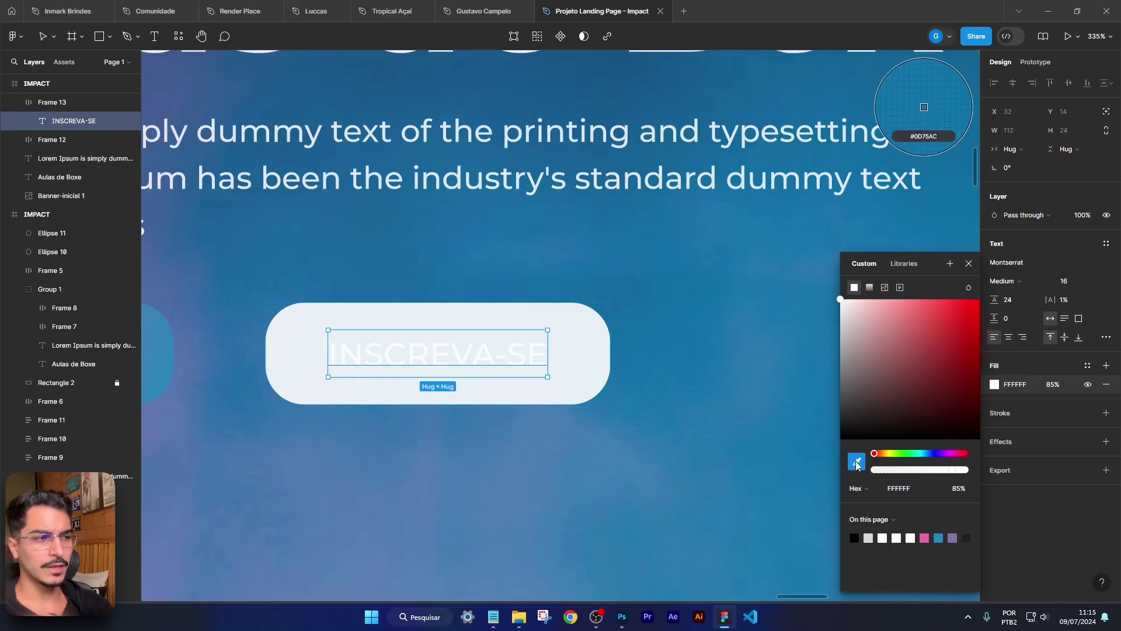
pyautogui.click(923, 107)
pyautogui.click(679, 455)
pyautogui.scroll(-8, 681, 455)
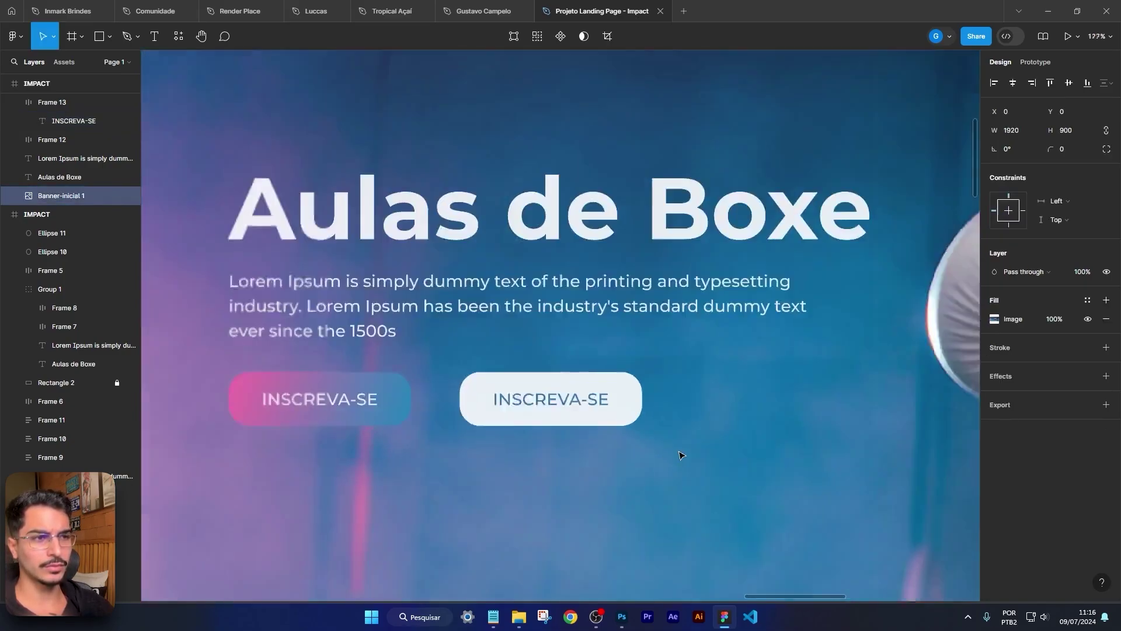
pyautogui.scroll(4, 470, 428)
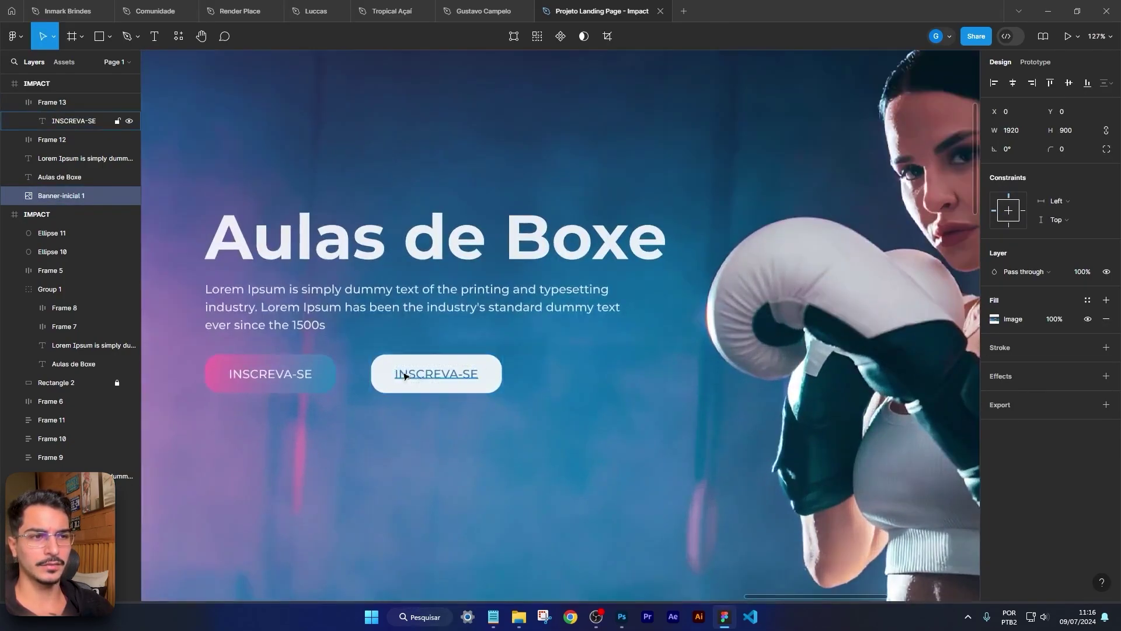
# Step: Delete the pink gradient button and align the white one with the paragraph's left edge
pyautogui.scroll(5, 409, 379)
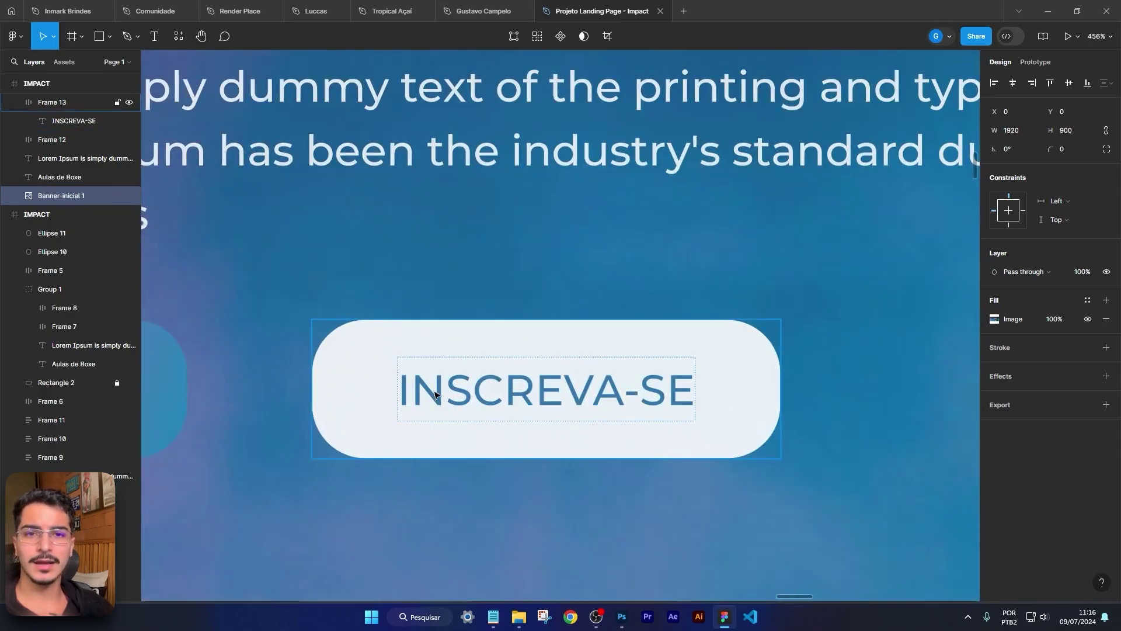
pyautogui.scroll(-10, 628, 429)
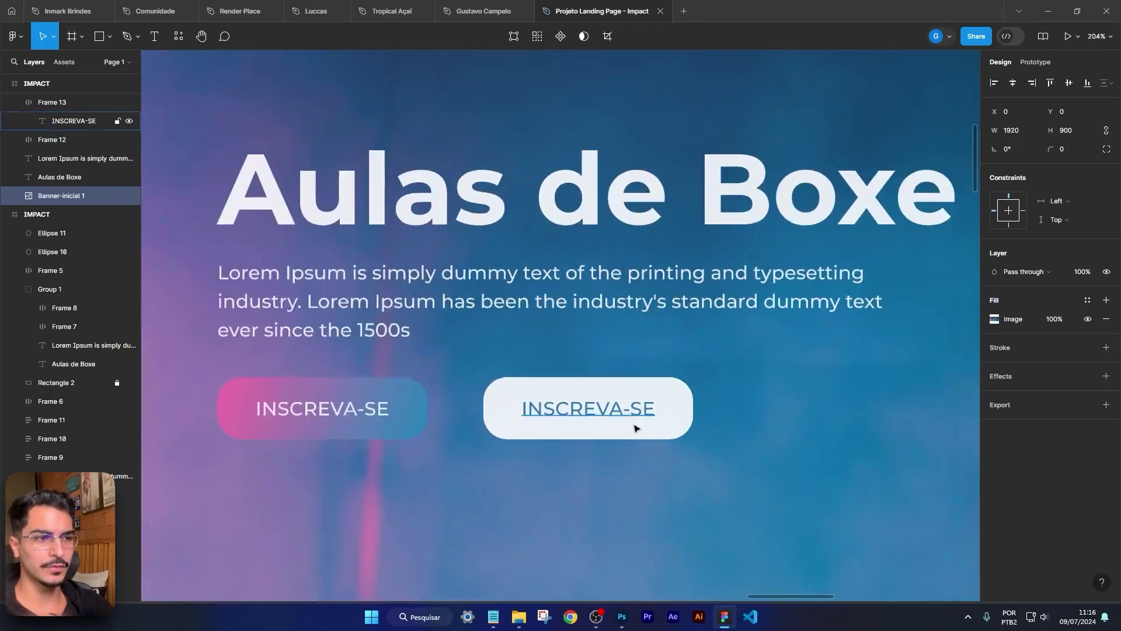
pyautogui.scroll(3, 422, 352)
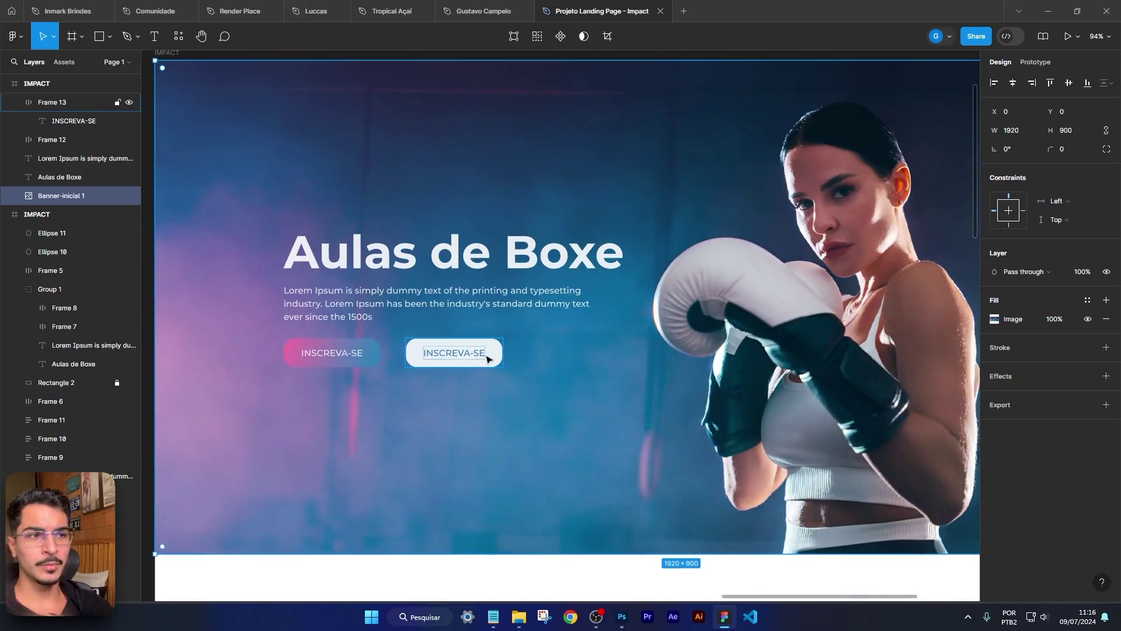
pyautogui.click(349, 362)
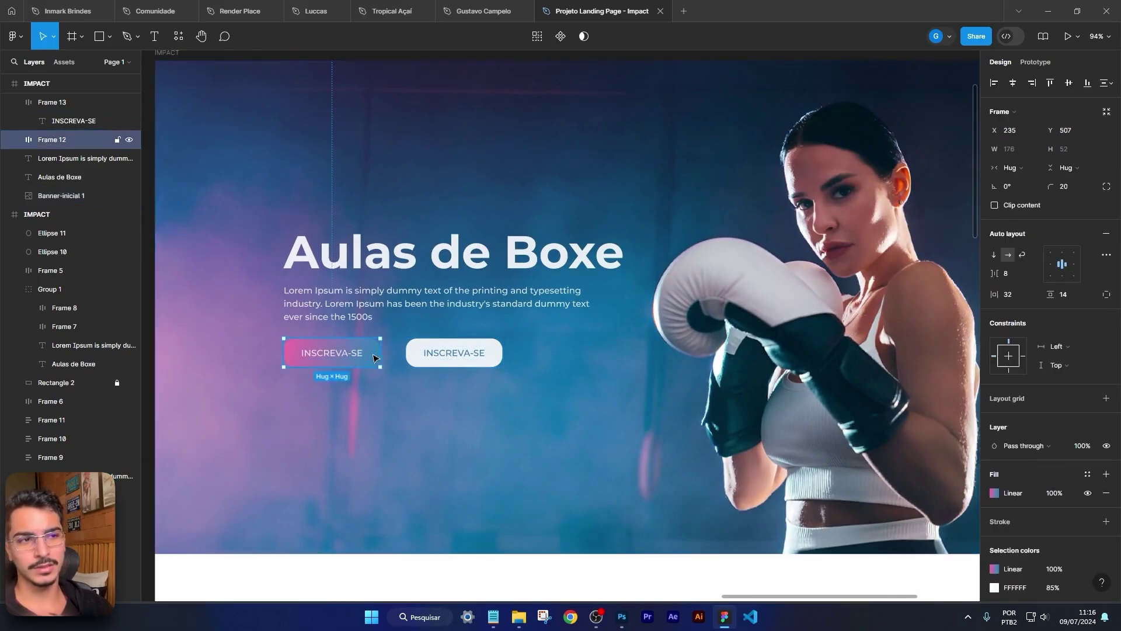
pyautogui.press('Delete')
pyautogui.moveTo(490, 366); pyautogui.dragTo(368, 367)
pyautogui.click(517, 461)
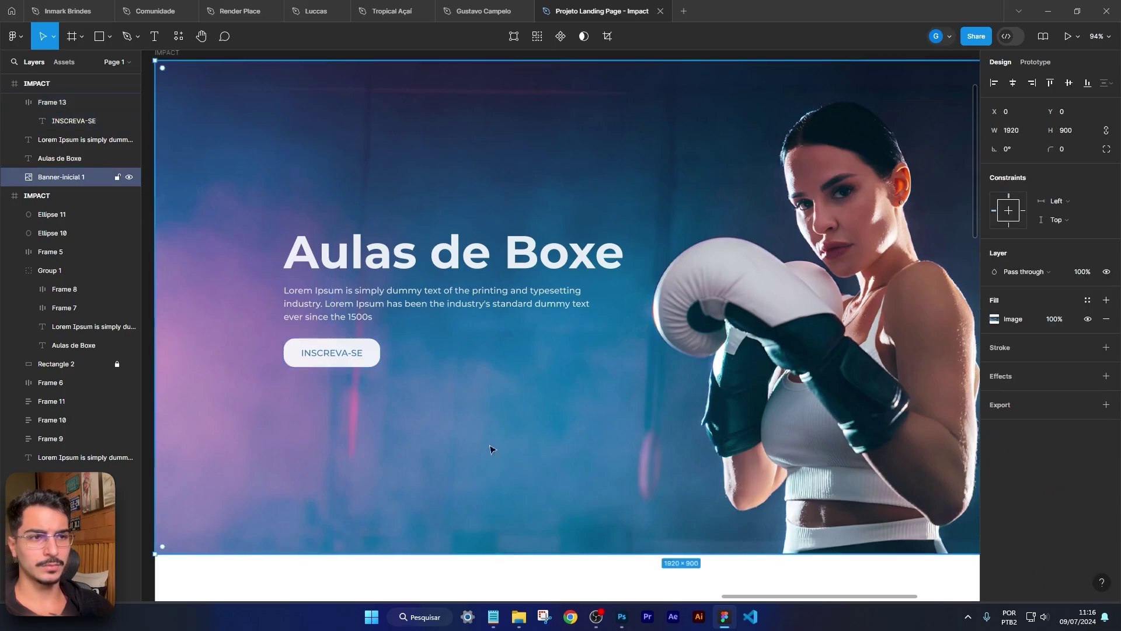
# Step: Set the white button's INSCREVA-SE text colour to dark navy 364377
pyautogui.scroll(5, 343, 366)
pyautogui.doubleClick(318, 336)
pyautogui.click(998, 386)
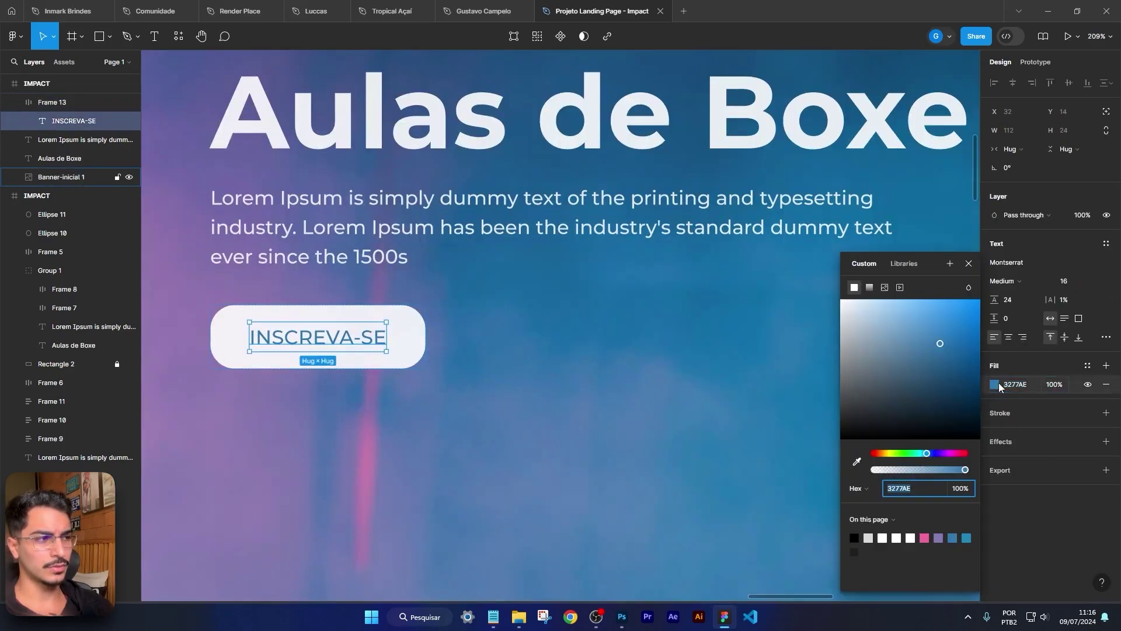
pyautogui.click(856, 461)
pyautogui.click(320, 377)
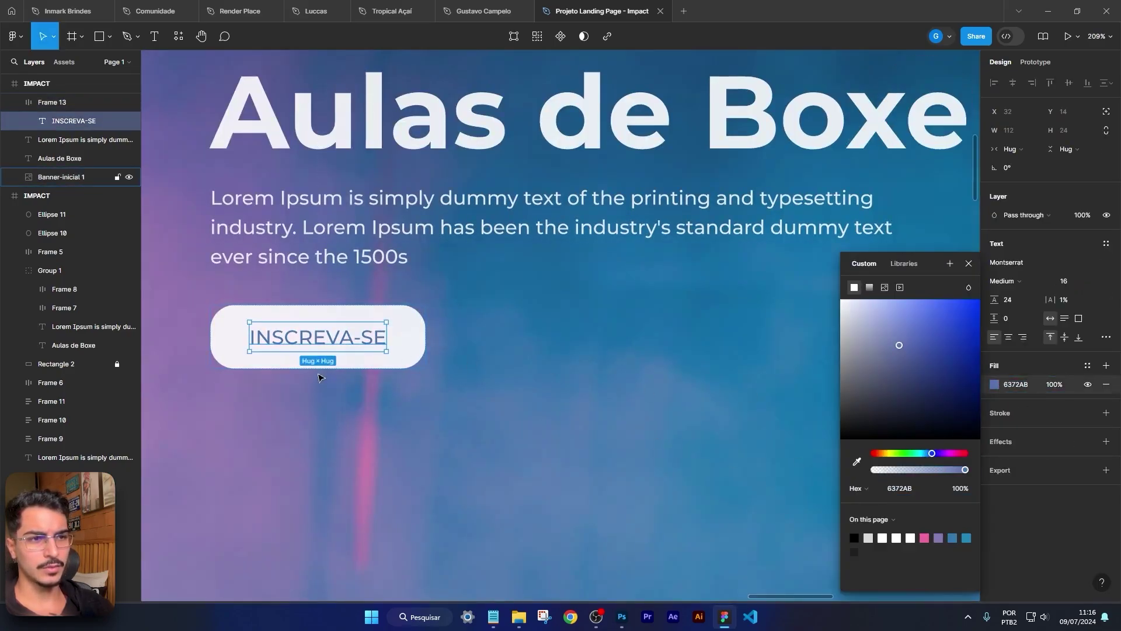
pyautogui.click(917, 376)
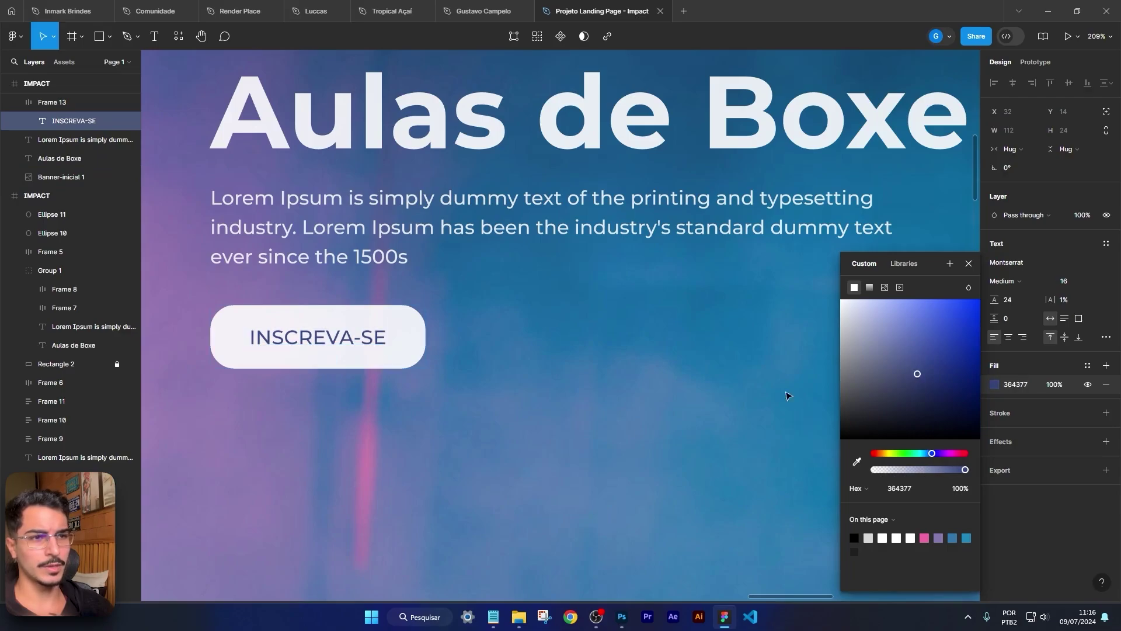
pyautogui.click(627, 382)
# Step: Widen the button text's letter spacing from 1% to 3%
pyautogui.scroll(-3, 626, 382)
pyautogui.scroll(3, 584, 383)
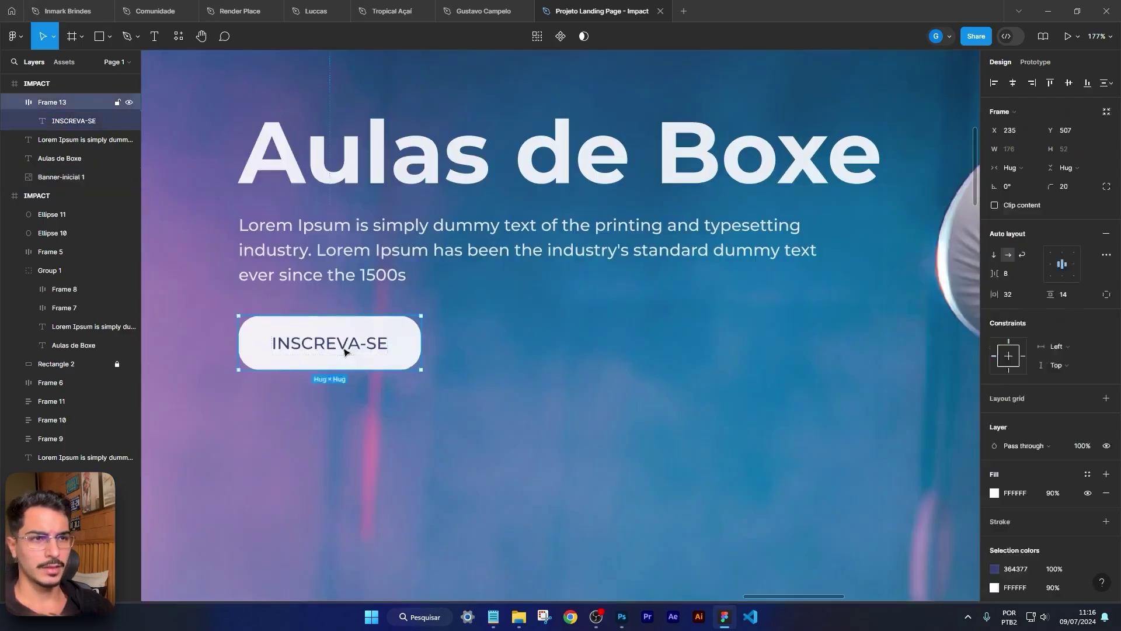
pyautogui.doubleClick(329, 343)
pyautogui.moveTo(1049, 300); pyautogui.dragTo(1053, 300)
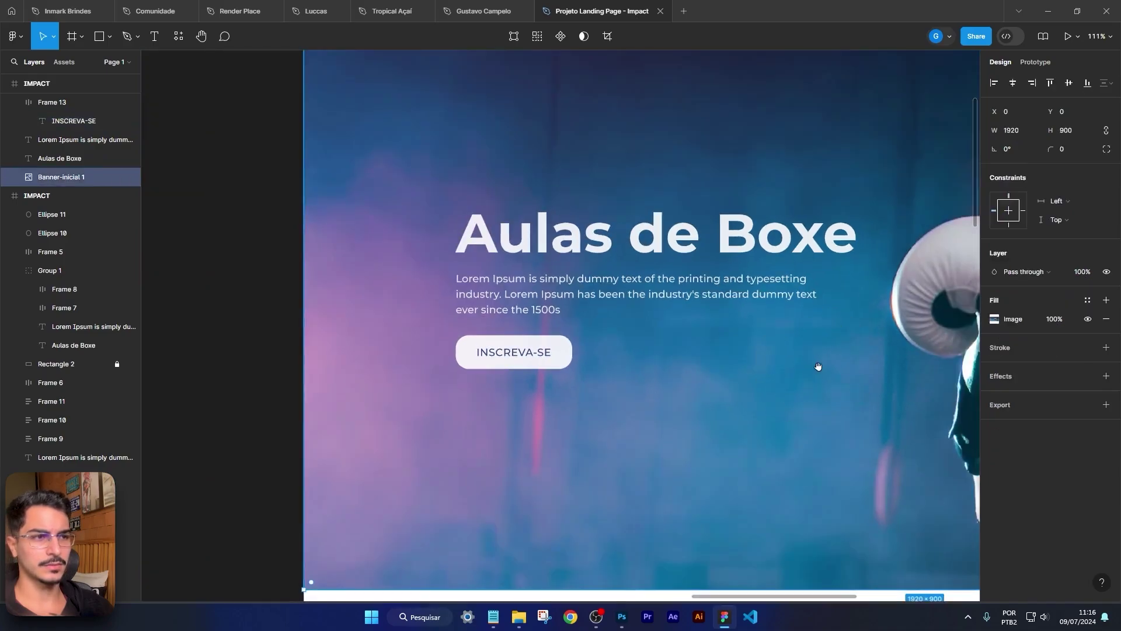
# Step: Nudge the Lorem Ipsum paragraph down 1 px after measuring its gap to the heading
pyautogui.scroll(-3, 646, 345)
pyautogui.scroll(1, 485, 327)
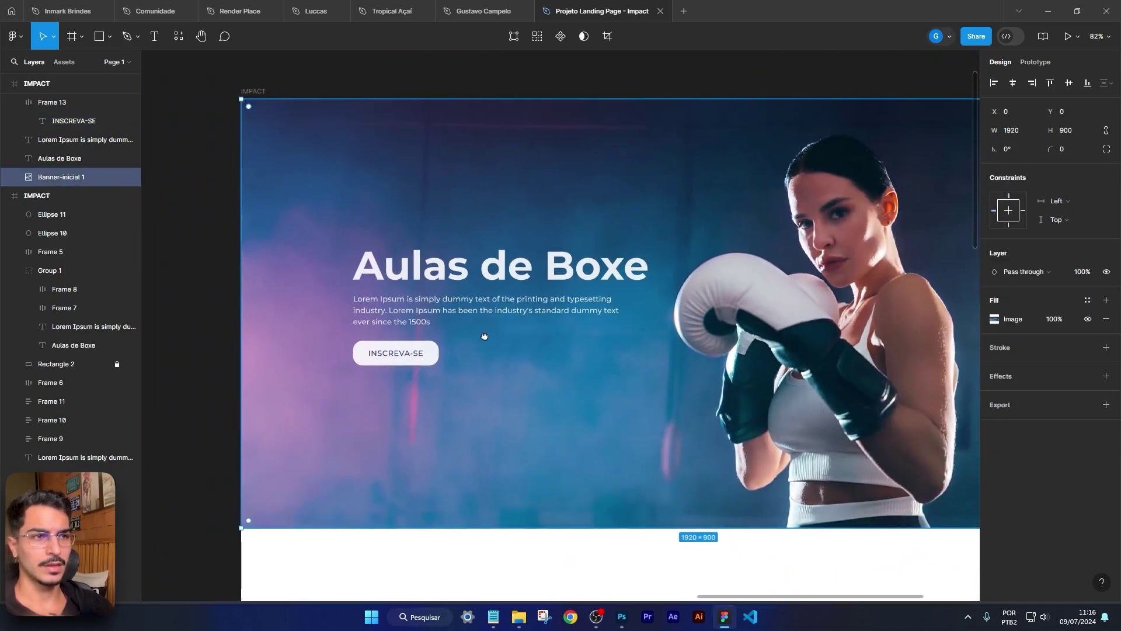
pyautogui.click(433, 309)
pyautogui.press('alt')
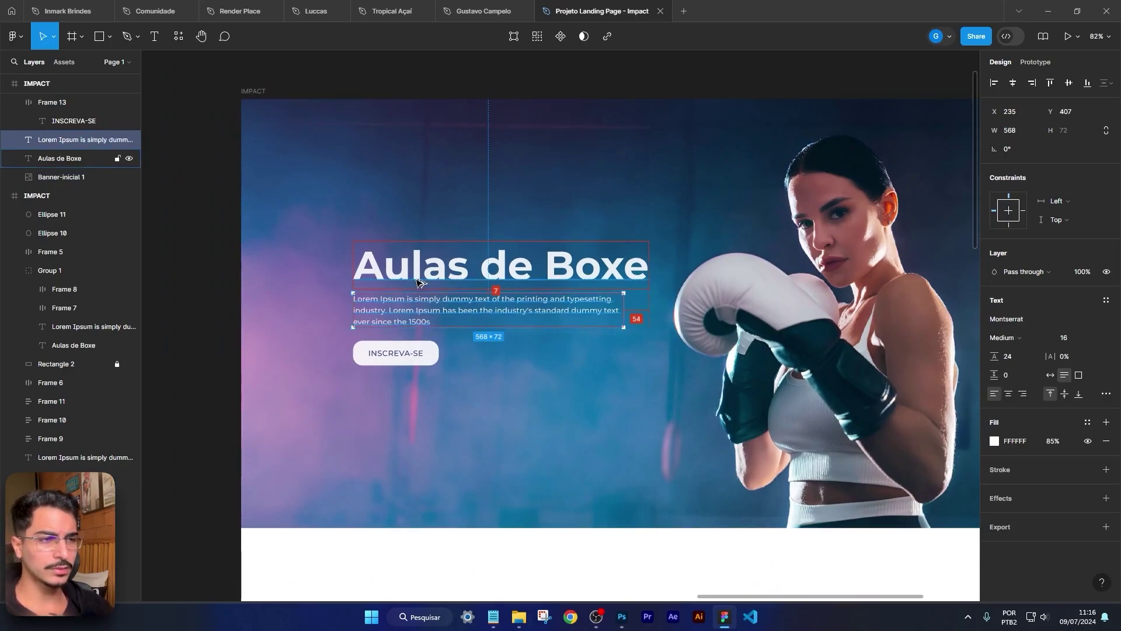
pyautogui.press('Down')
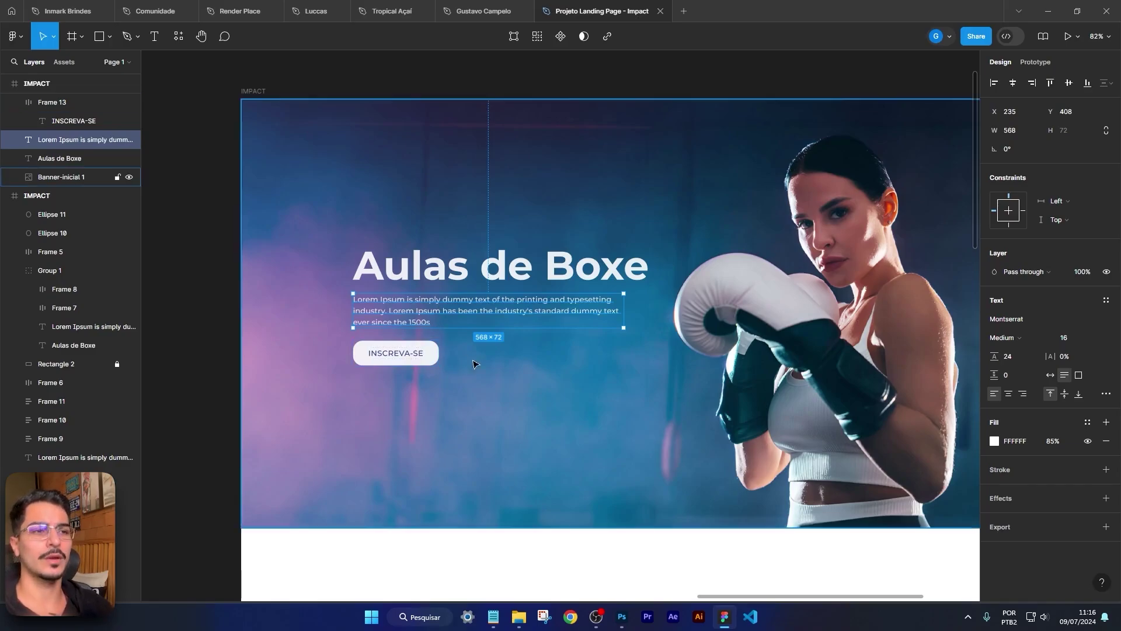
# Step: Move the INSCREVA-SE button lower, from Y 507 to Y 512
pyautogui.click(397, 350)
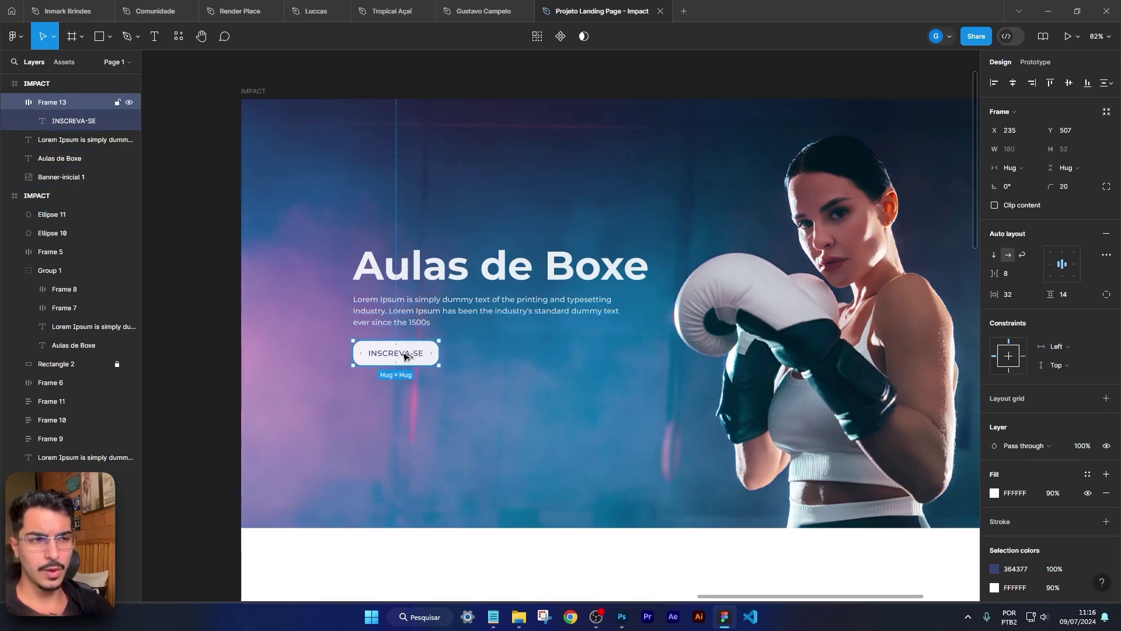
pyautogui.press('alt')
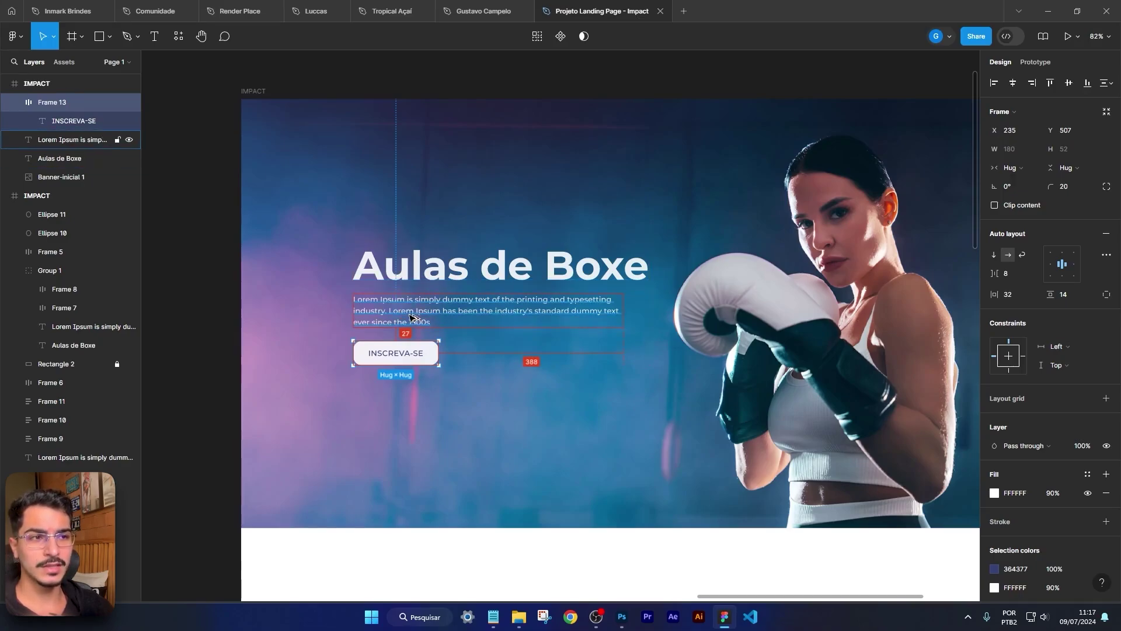
pyautogui.press('Down')
pyautogui.press('Down')
pyautogui.press('Down')
pyautogui.press('Down')
pyautogui.press('Down')
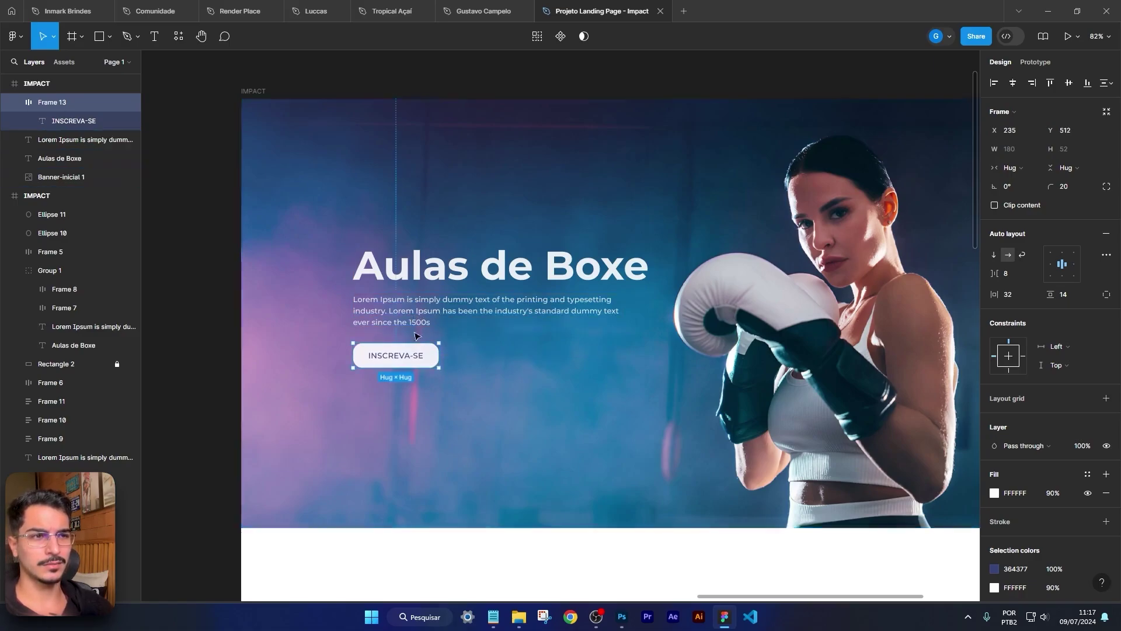
pyautogui.click(528, 445)
pyautogui.scroll(-5, 554, 444)
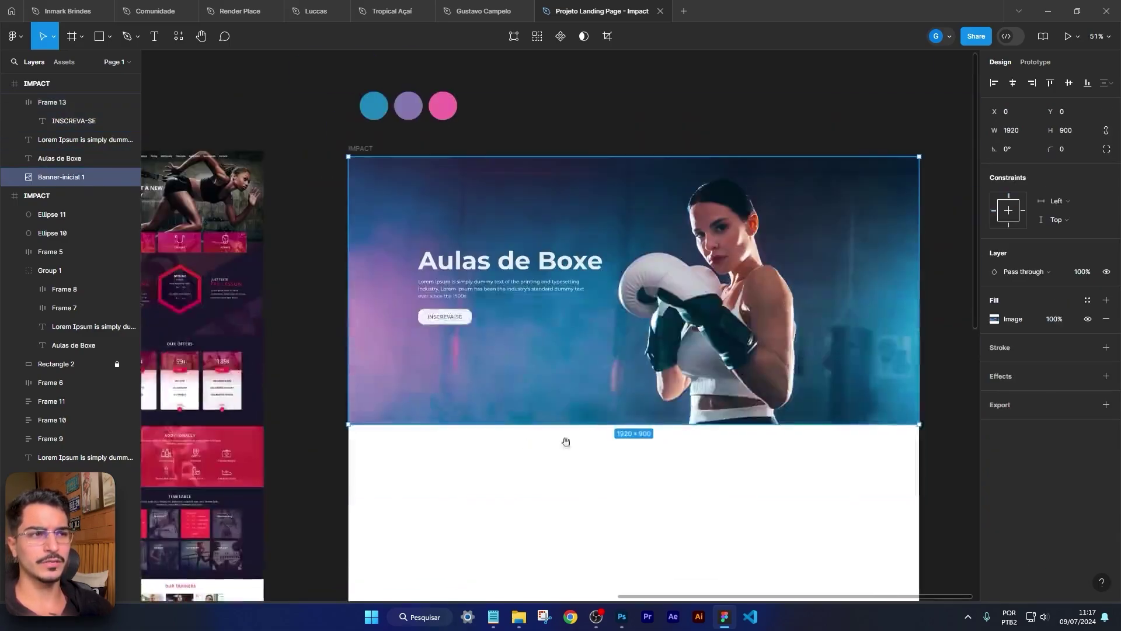
# Step: Narrow the Lorem Ipsum paragraph box and set its text alignment to justified
pyautogui.scroll(3, 601, 242)
pyautogui.click(451, 294)
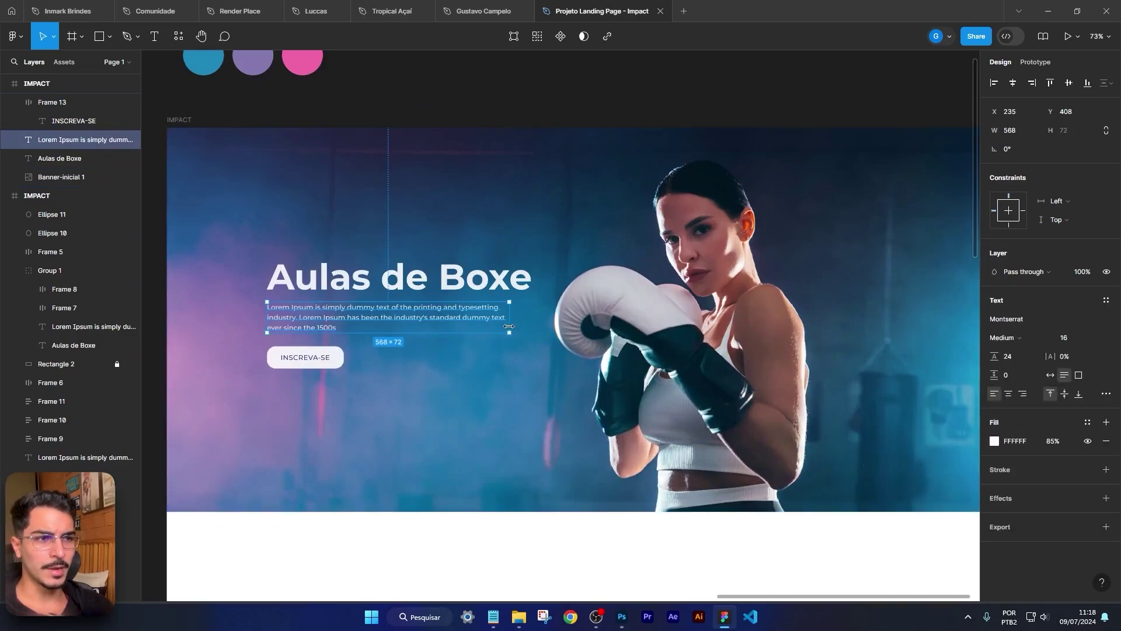
pyautogui.moveTo(509, 325); pyautogui.dragTo(472, 323)
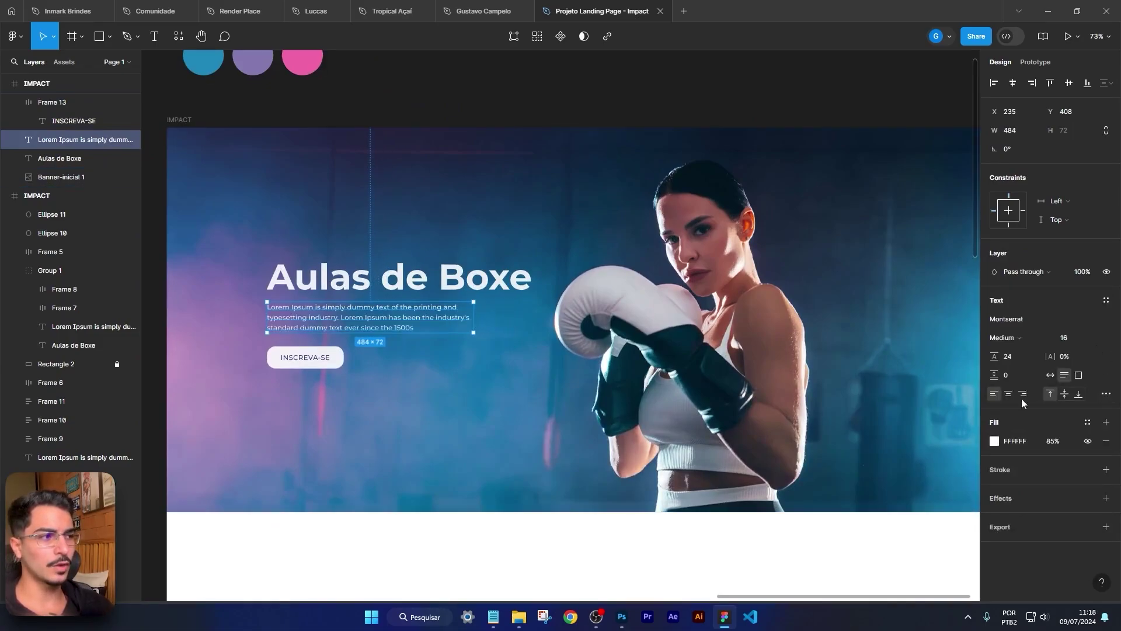
pyautogui.click(1106, 395)
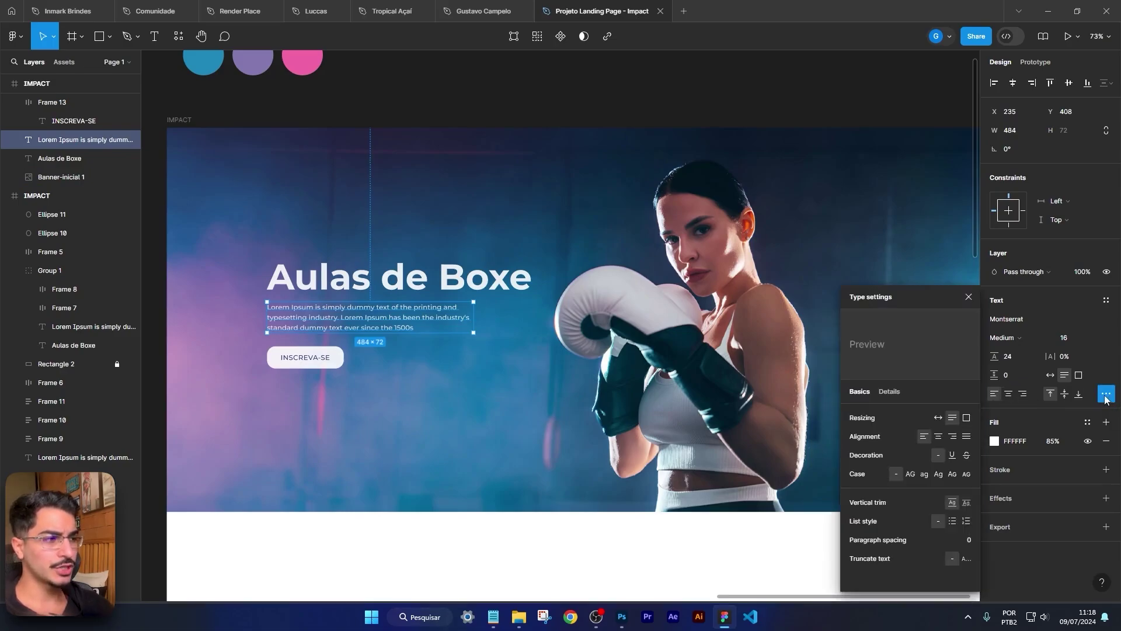
pyautogui.click(643, 528)
# Step: Fine-tune the paragraph width to 477 px so it wraps over three lines
pyautogui.scroll(5, 382, 310)
pyautogui.click(454, 317)
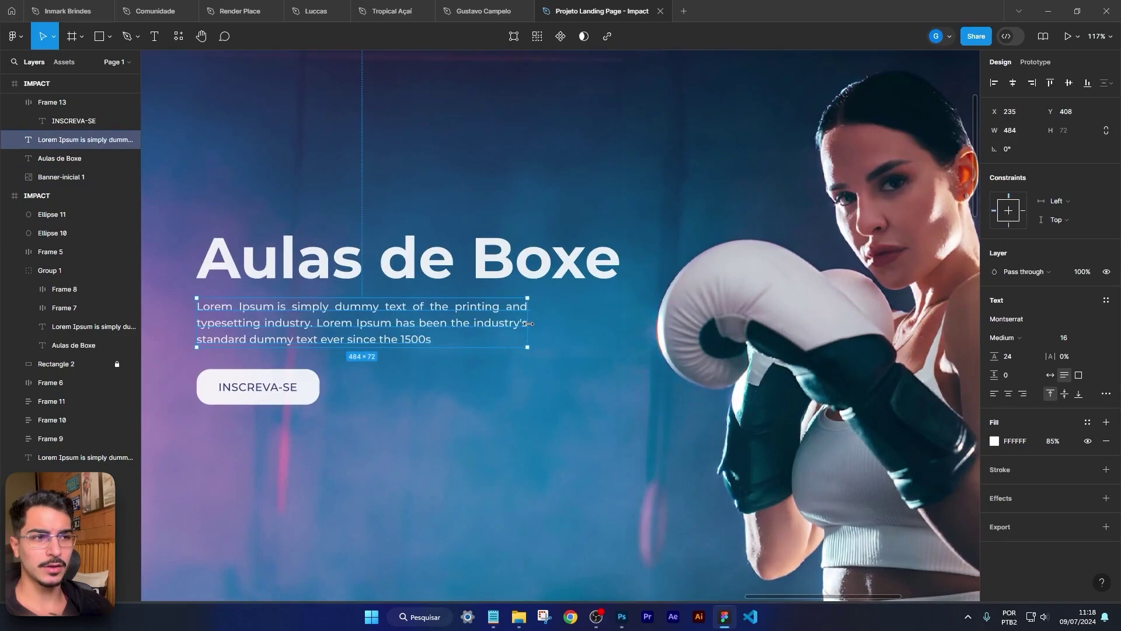
pyautogui.moveTo(528, 323); pyautogui.dragTo(525, 323)
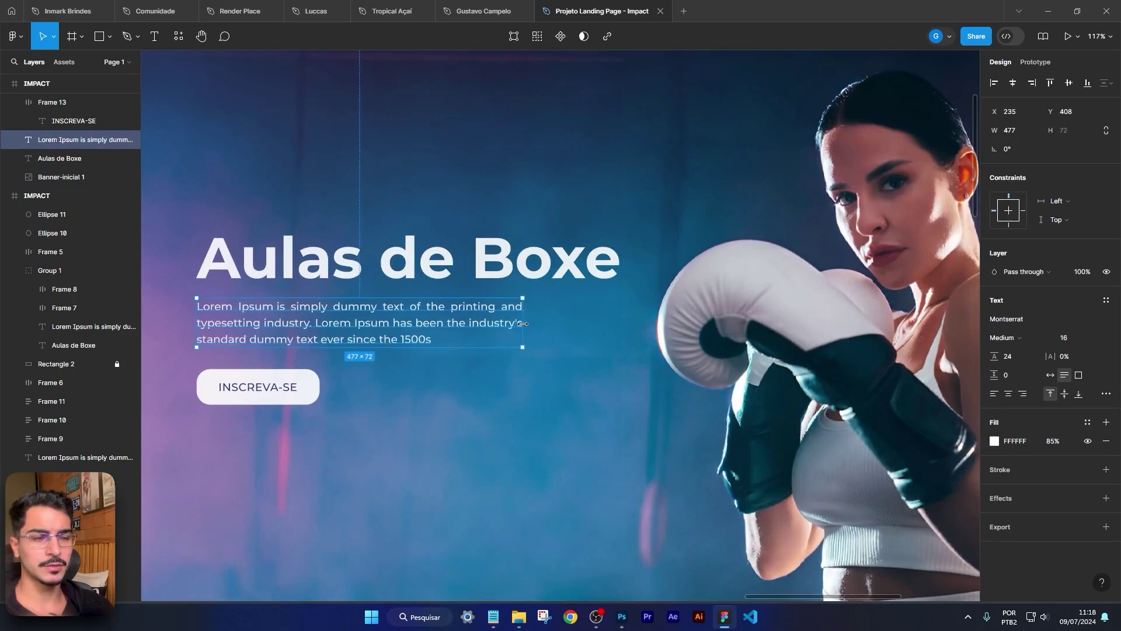
pyautogui.click(493, 436)
pyautogui.doubleClick(439, 339)
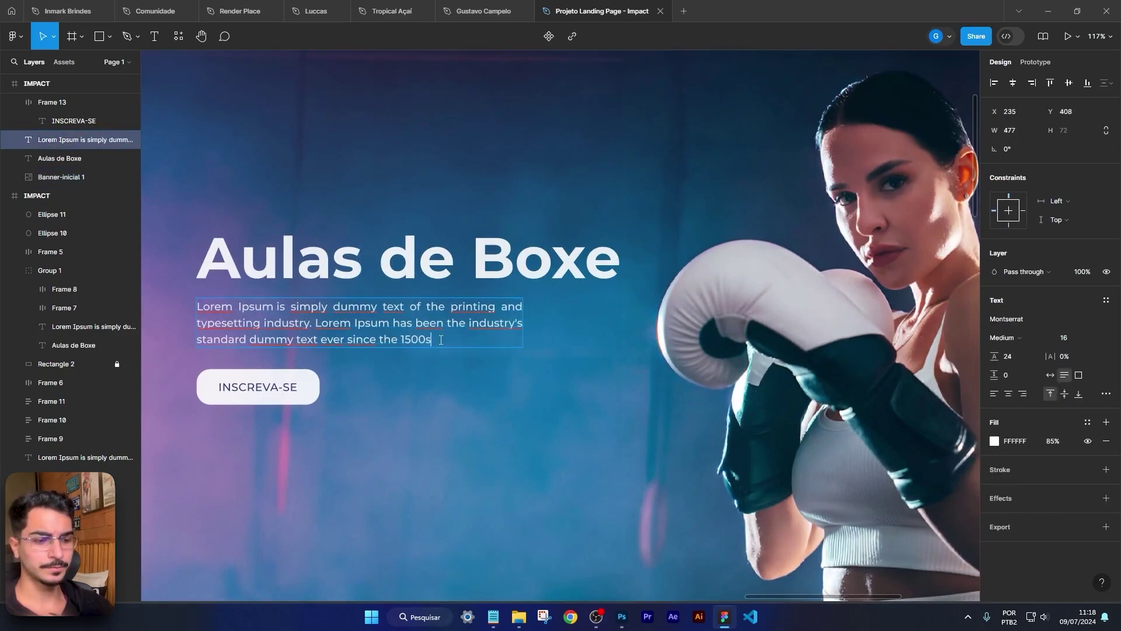
pyautogui.press('Escape')
pyautogui.scroll(-5, 450, 470)
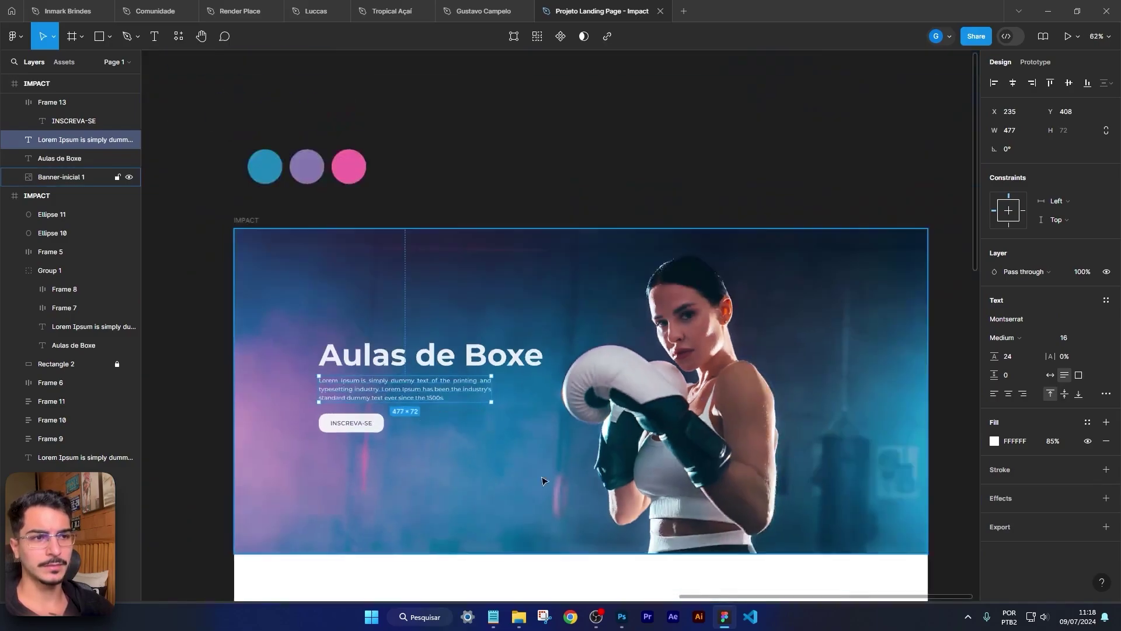
pyautogui.press('Escape')
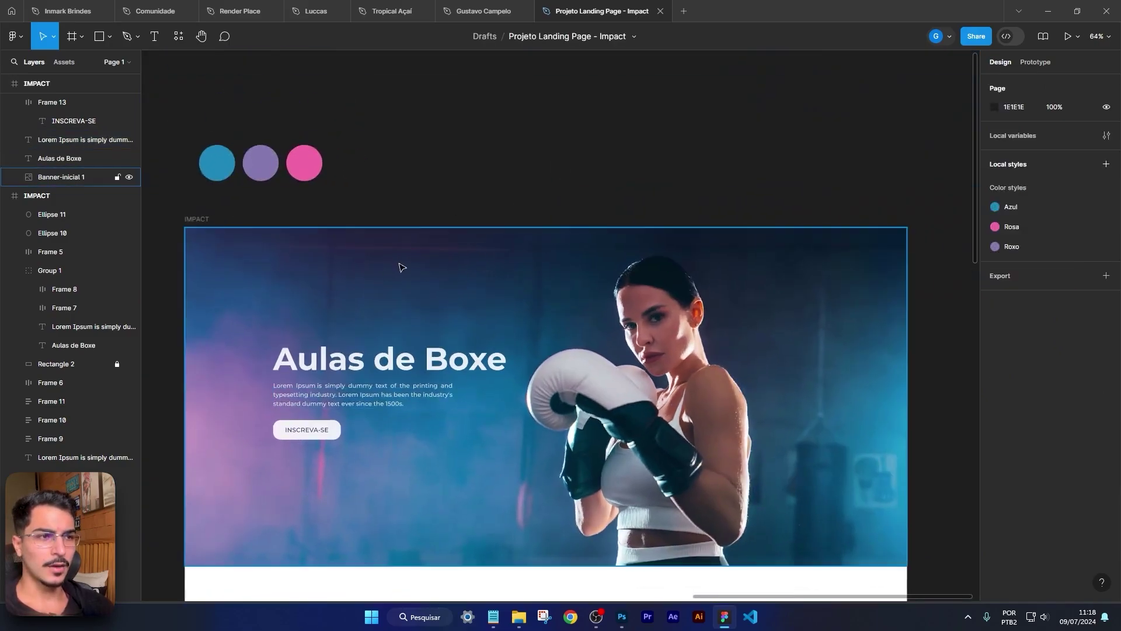
# Step: Alt-drag a copy of the Aulas de Boxe heading up near the banner's top edge
pyautogui.hscroll(-15, 798, 321)
pyautogui.hscroll(-5, 774, 295)
pyautogui.scroll(6, 595, 365)
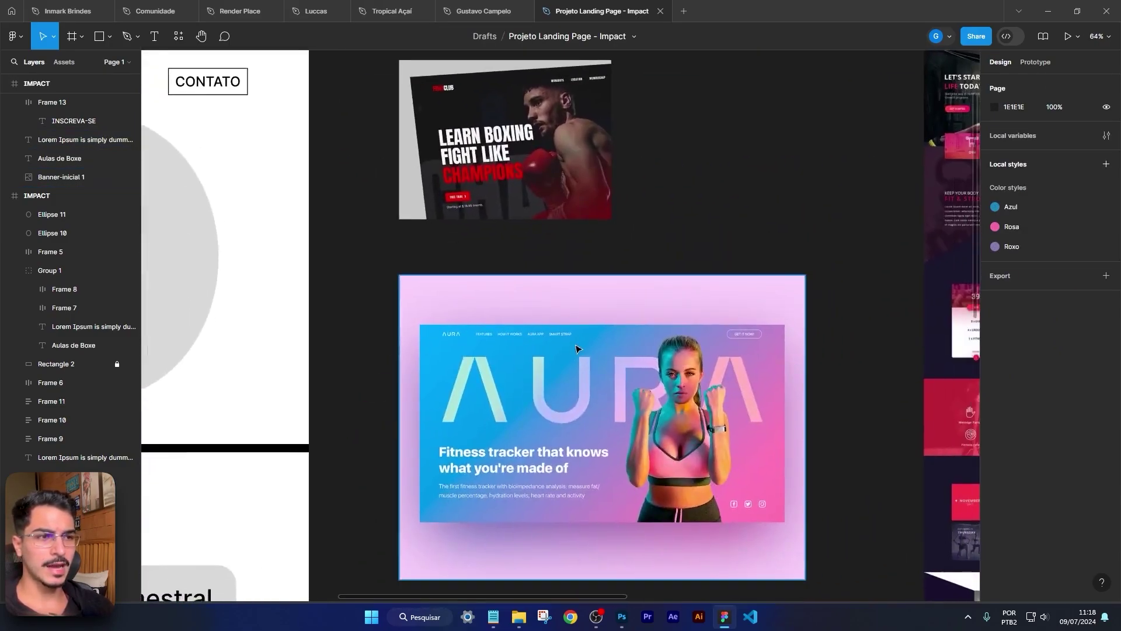
pyautogui.hscroll(-10, 559, 292)
pyautogui.scroll(-5, 559, 292)
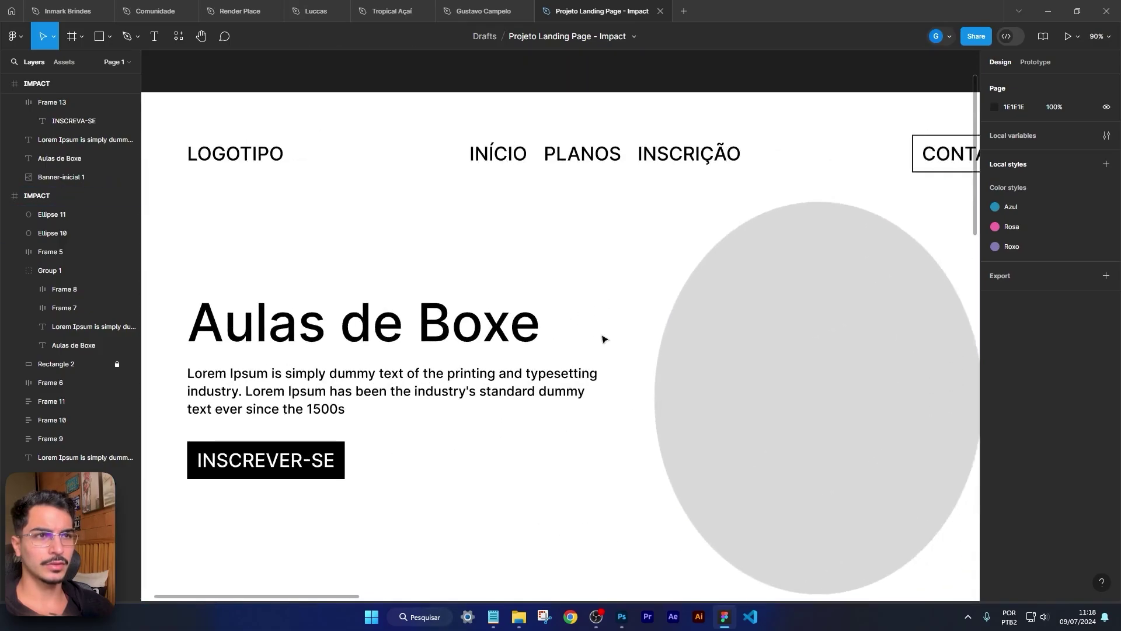
pyautogui.hscroll(1, 833, 263)
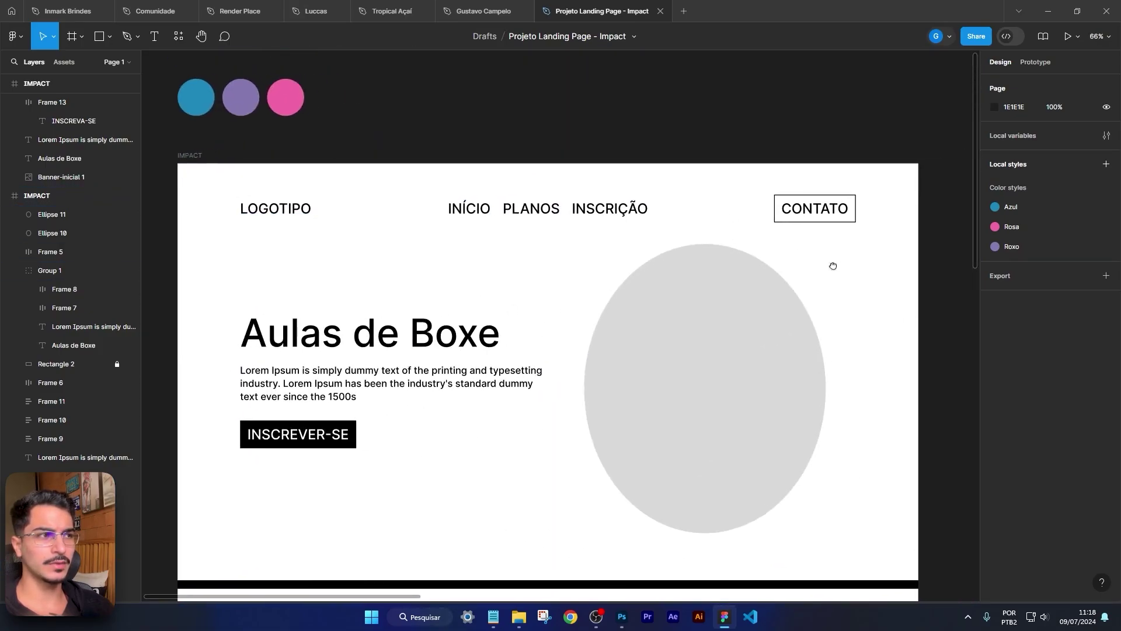
pyautogui.hscroll(8, 906, 298)
pyautogui.hscroll(15, 771, 321)
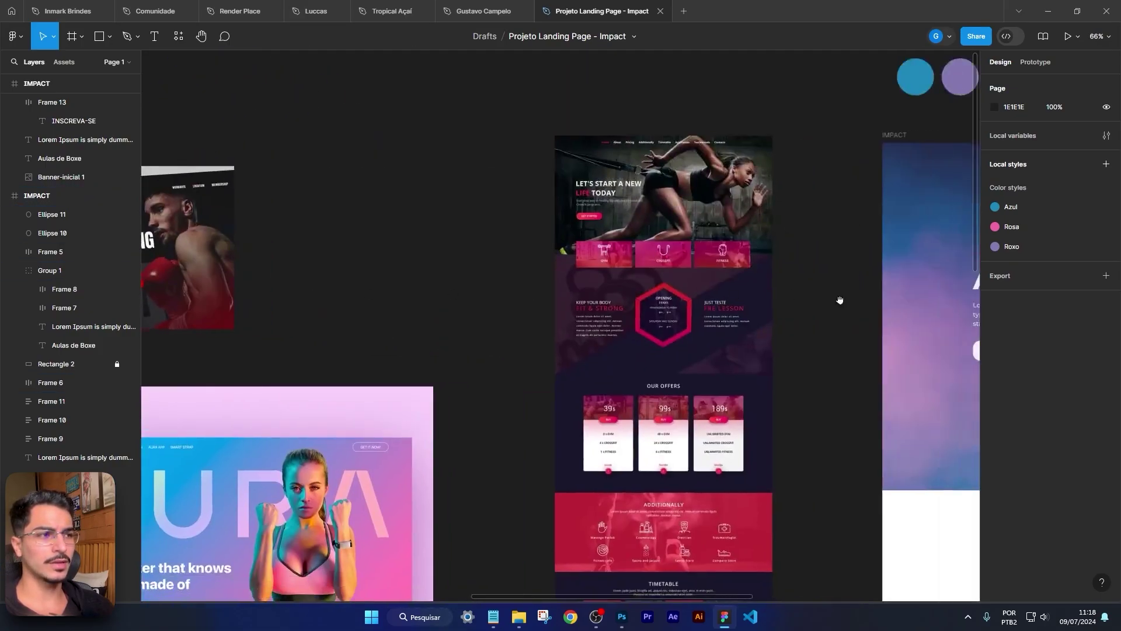
pyautogui.scroll(2, 587, 359)
pyautogui.hscroll(-2, 295, 400)
pyautogui.scroll(1, 295, 400)
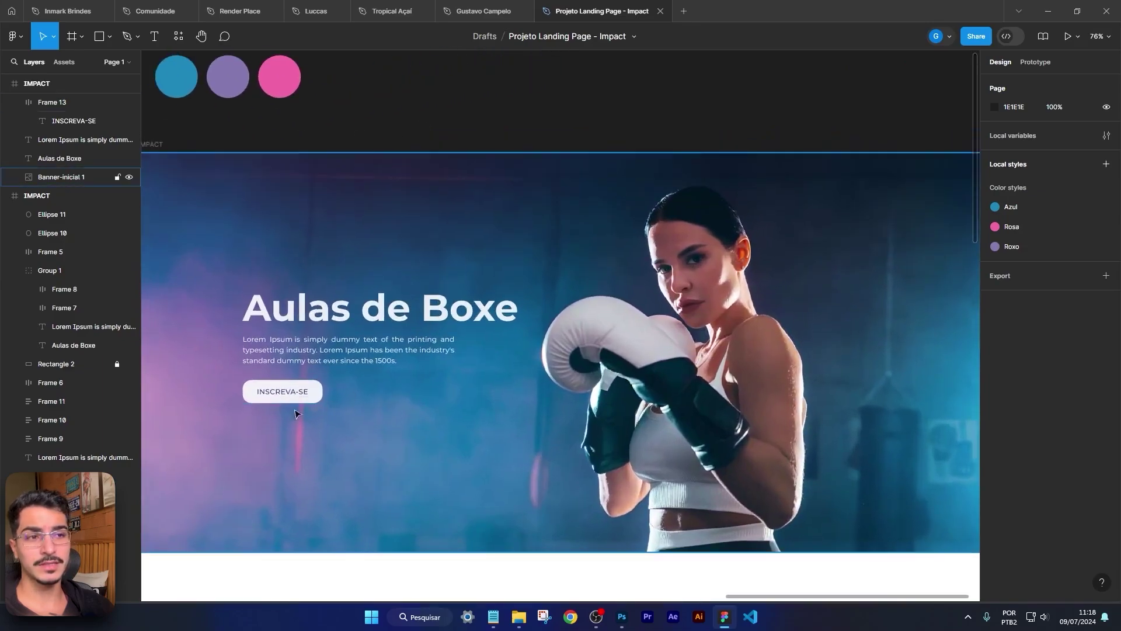
pyautogui.click(361, 332)
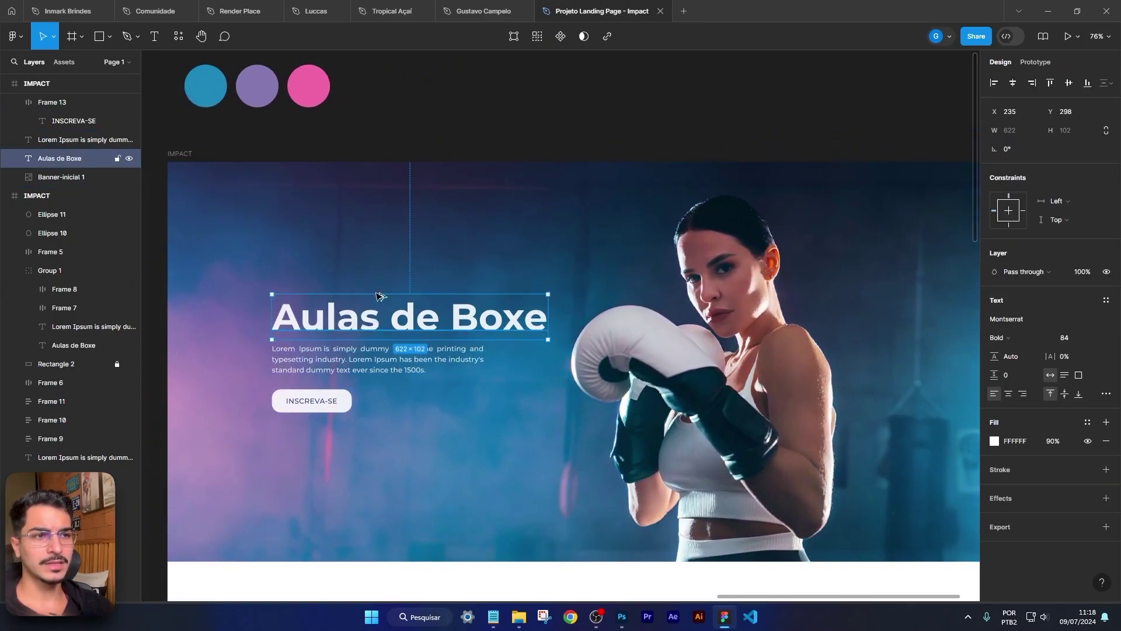
pyautogui.keyDown('alt'); pyautogui.moveTo(370, 325); pyautogui.dragTo(374, 215); pyautogui.keyUp('alt')
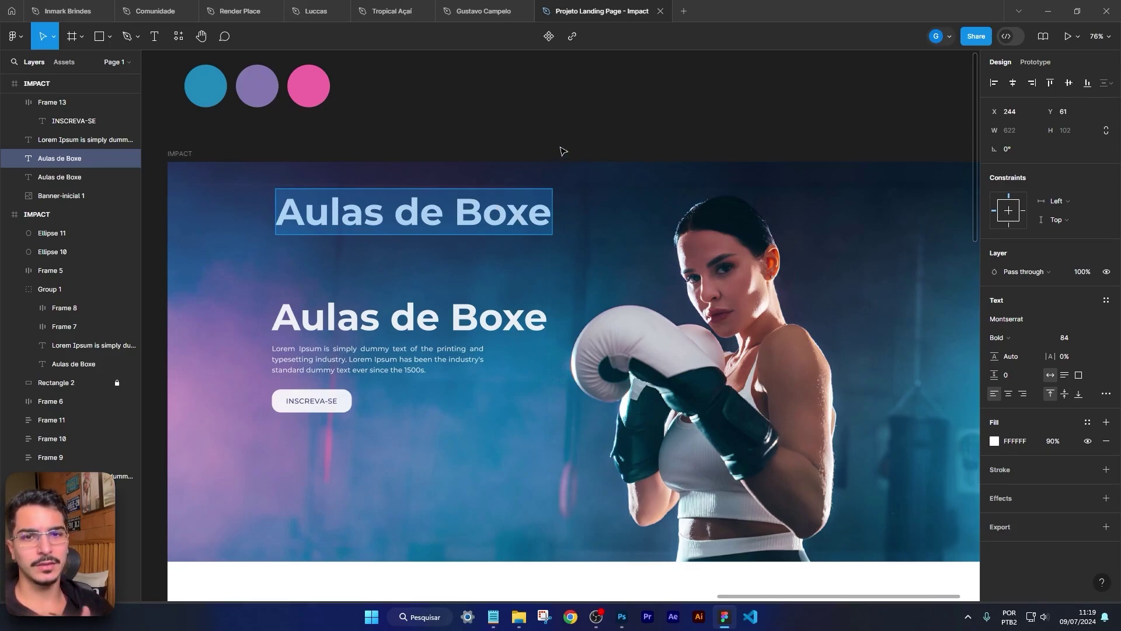
pyautogui.press('Escape')
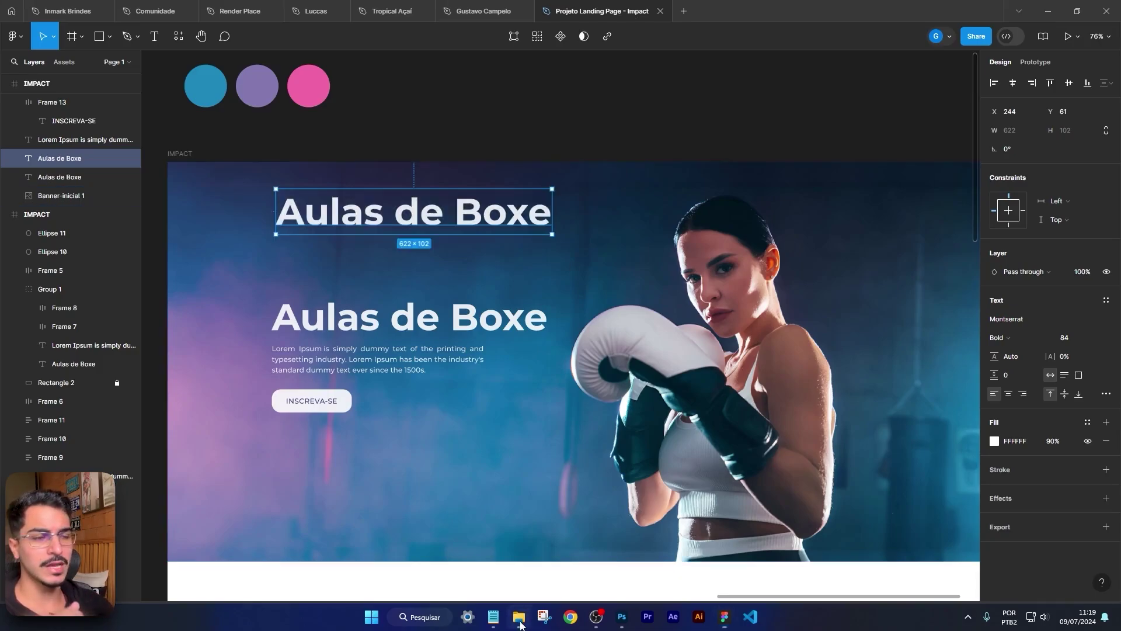
# Step: Browse to Aulas Gratuitas > Fonte > researcher.zip > ttf in File Explorer
pyautogui.hotkey('alt', 'Tab')
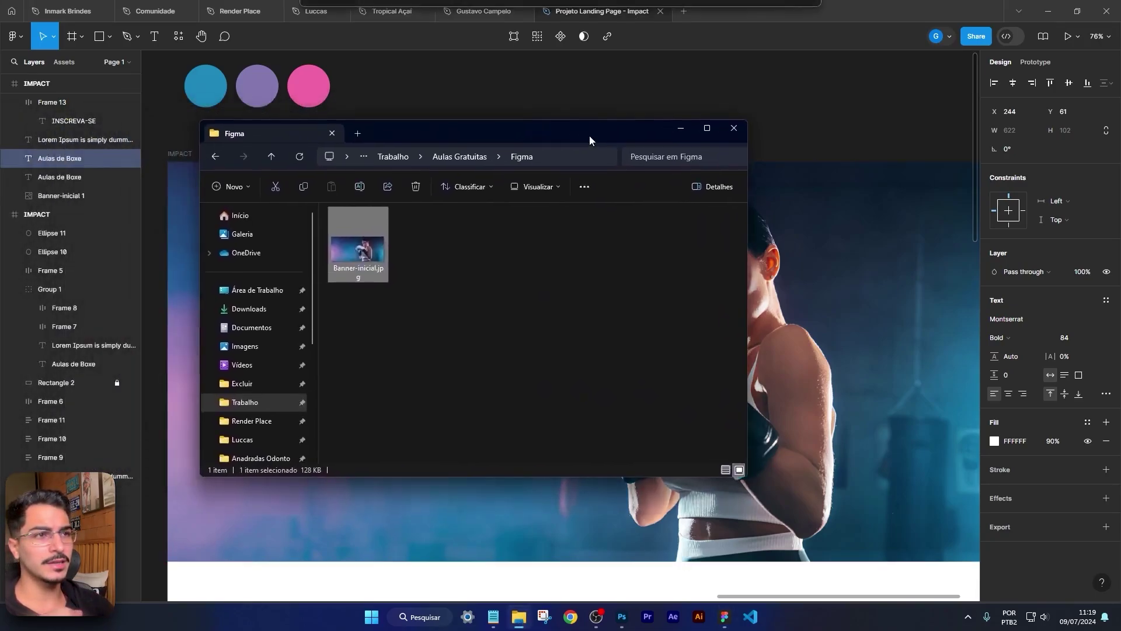
pyautogui.click(459, 158)
pyautogui.doubleClick(357, 246)
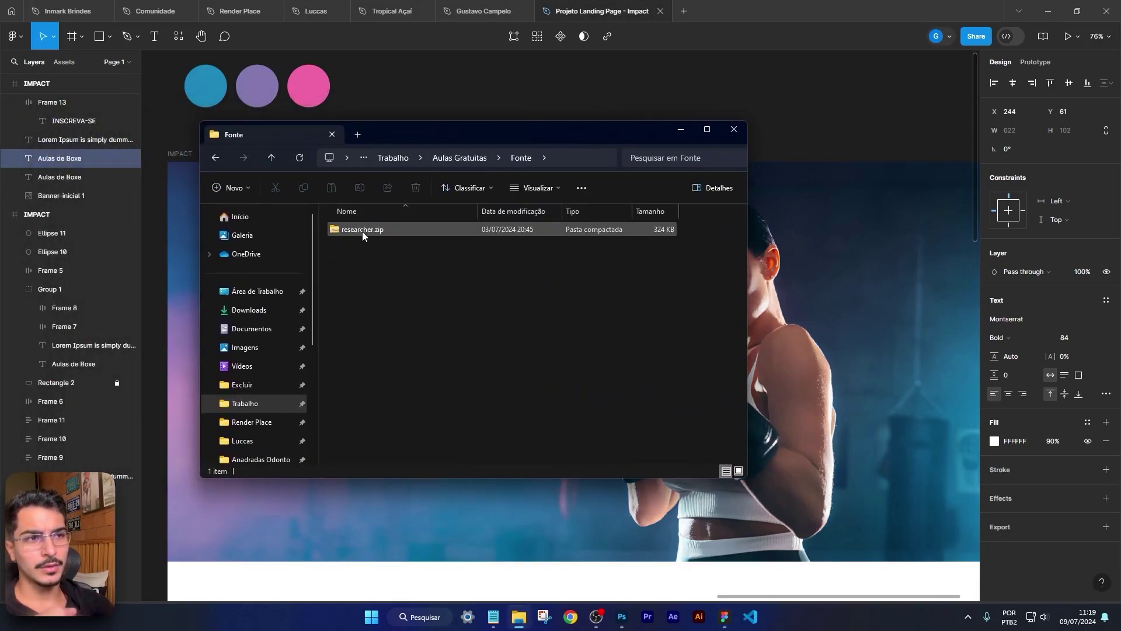
pyautogui.doubleClick(362, 231)
pyautogui.doubleClick(348, 245)
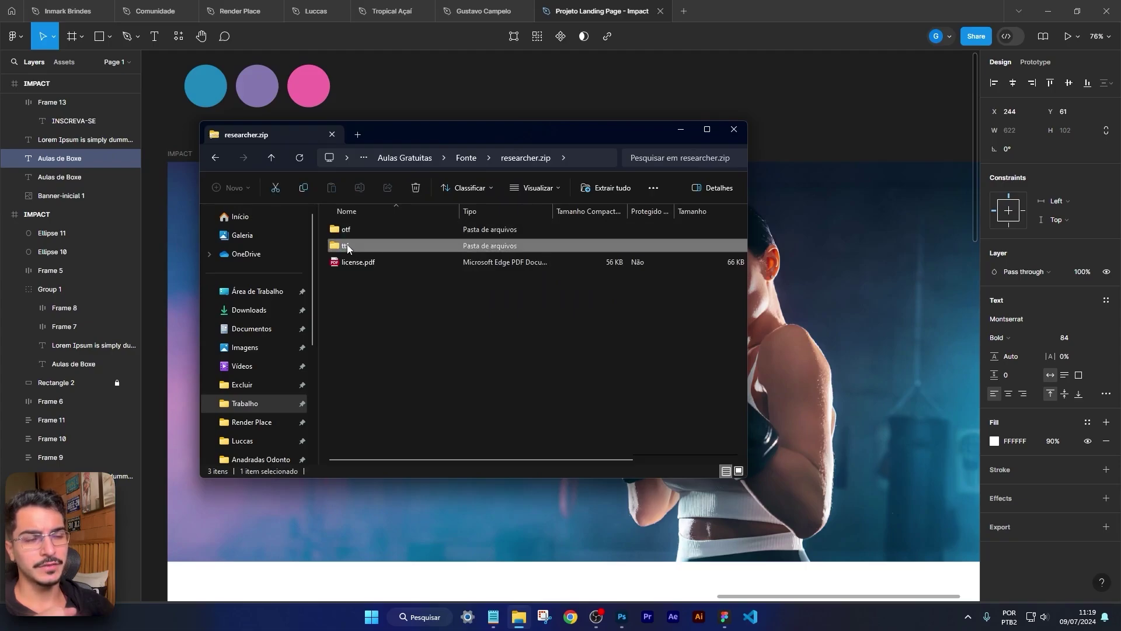
# Step: Install the Researcher Bold, Regular and Thin fonts, then close Explorer
pyautogui.doubleClick(404, 234)
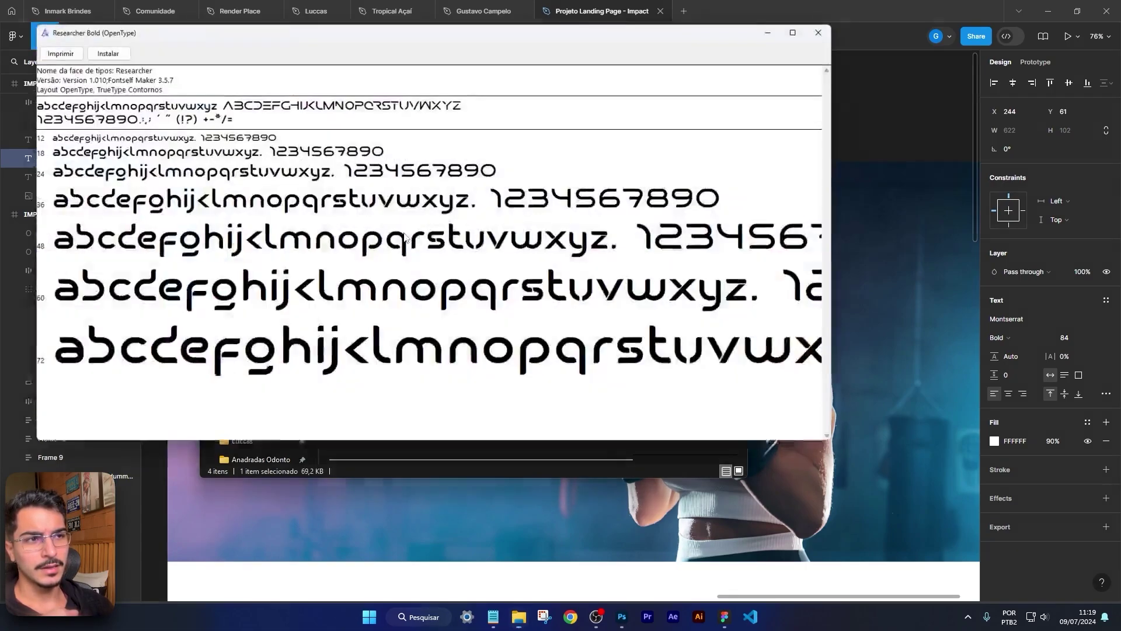
pyautogui.click(95, 46)
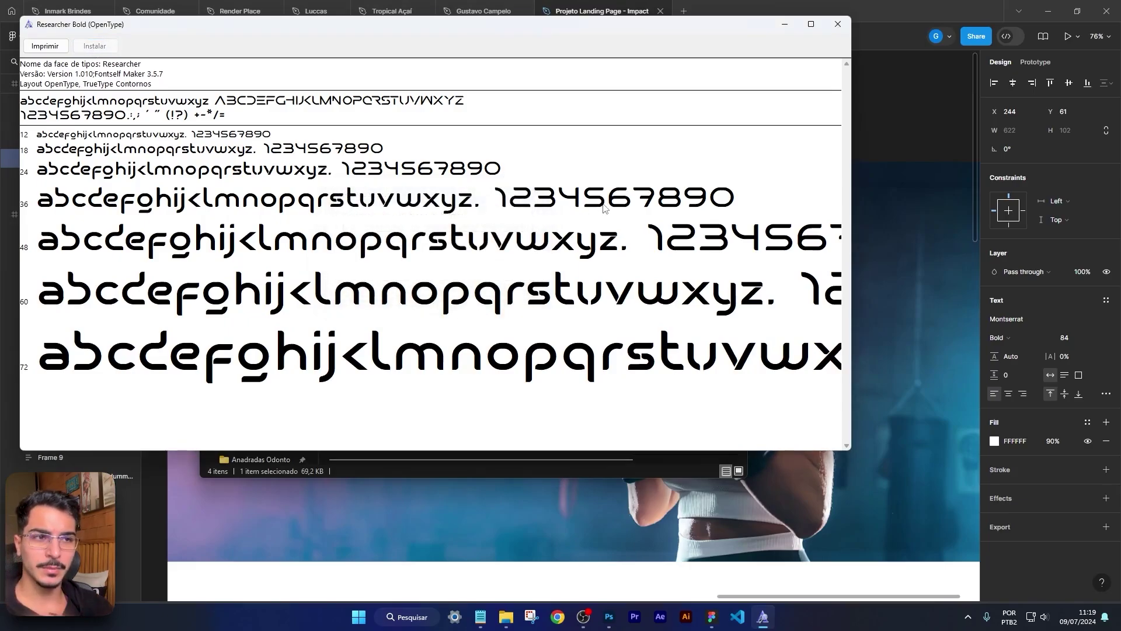
pyautogui.click(838, 28)
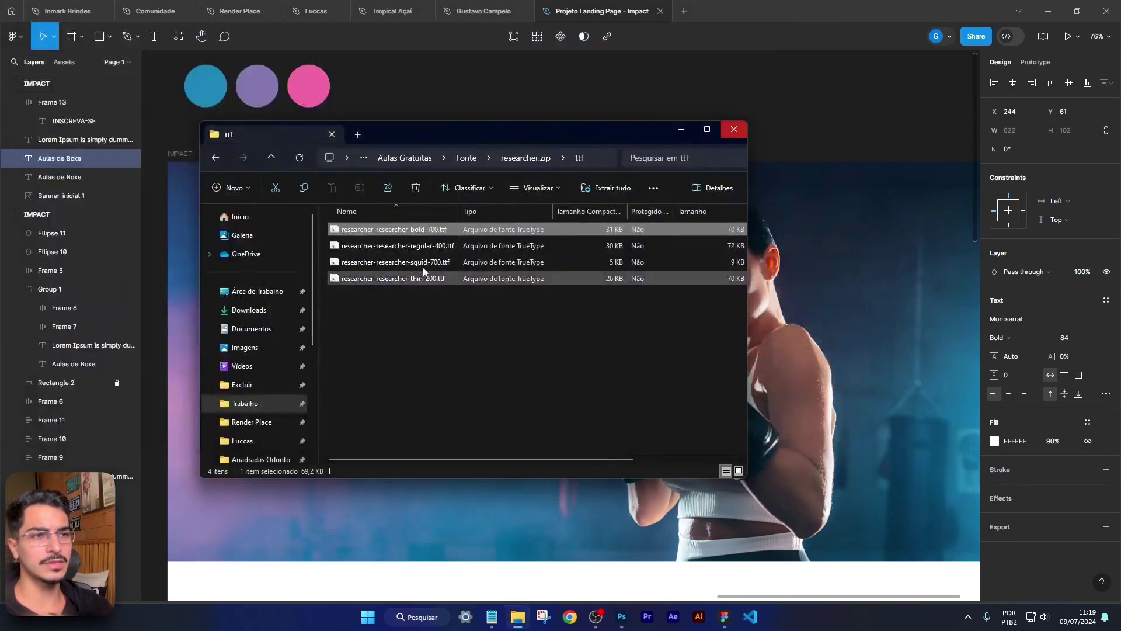
pyautogui.doubleClick(417, 248)
pyautogui.click(110, 61)
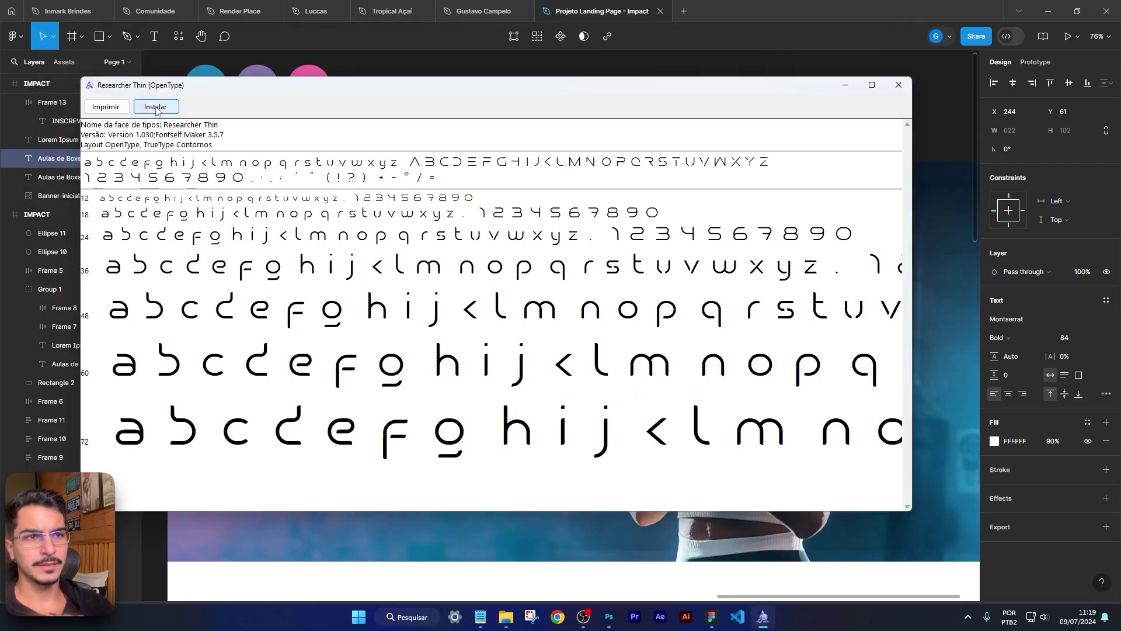
pyautogui.click(155, 108)
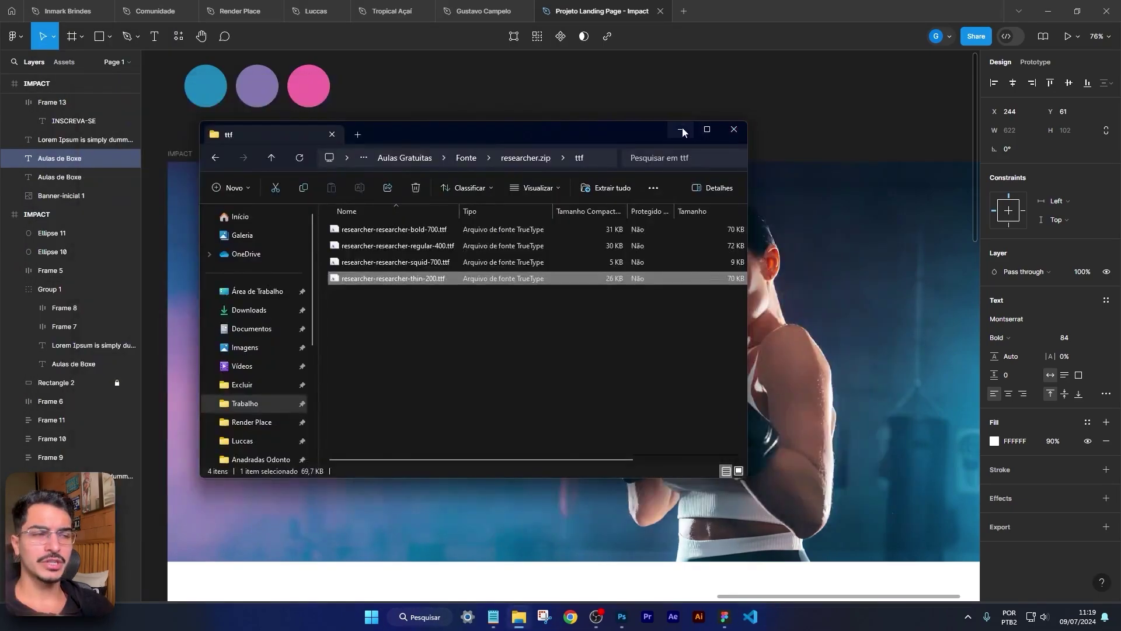
pyautogui.click(734, 124)
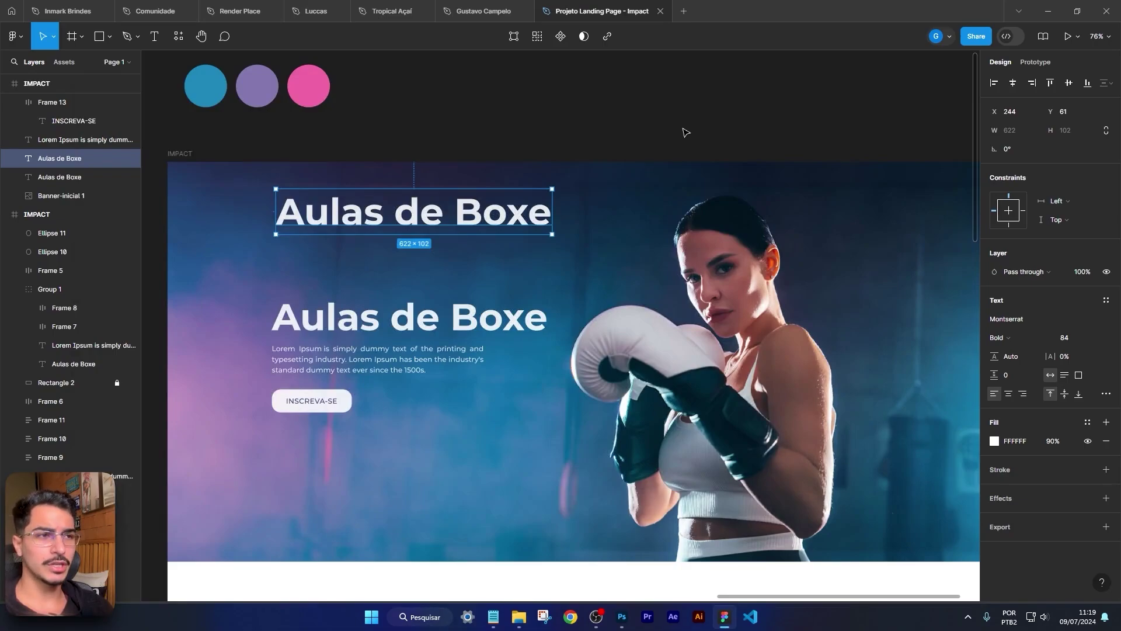
# Step: Retype the copied heading's text as IMPACT
pyautogui.doubleClick(399, 217)
pyautogui.write('IMPACT')
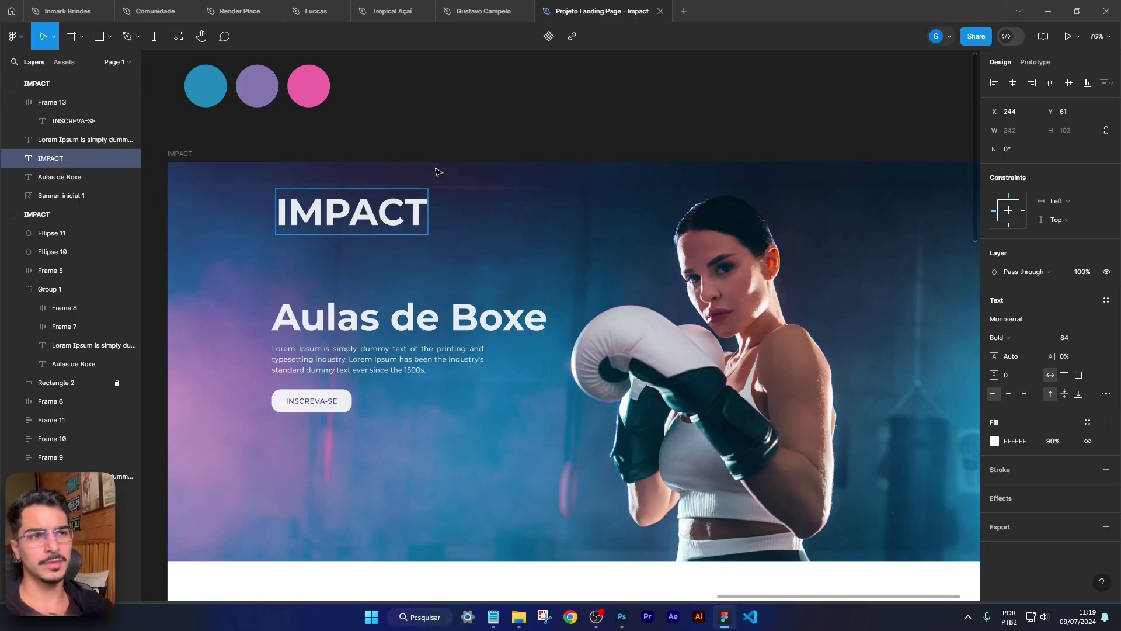
pyautogui.press('Escape')
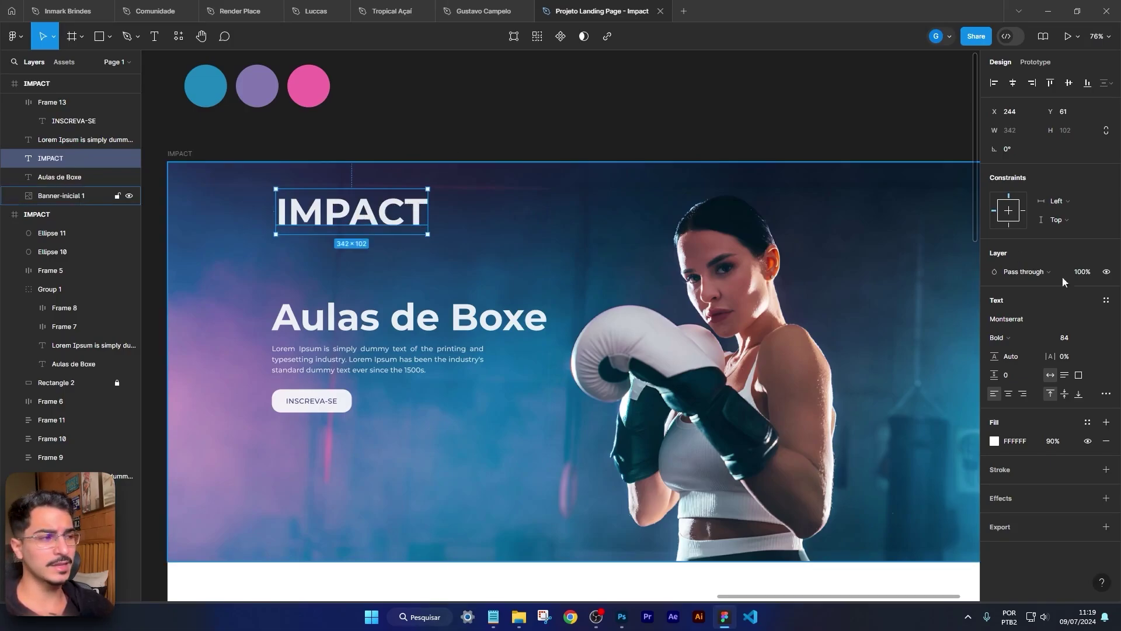
# Step: Set the IMPACT text in the Researcher font, undoing a trial switch to Inter
pyautogui.click(1022, 319)
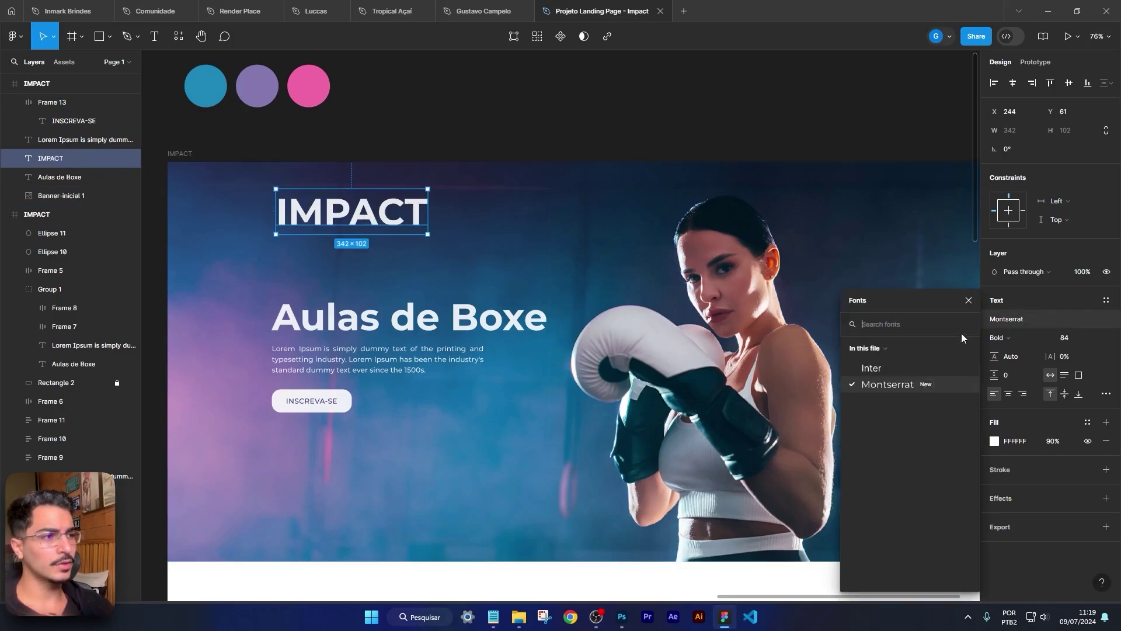
pyautogui.click(867, 348)
pyautogui.click(909, 346)
pyautogui.click(871, 368)
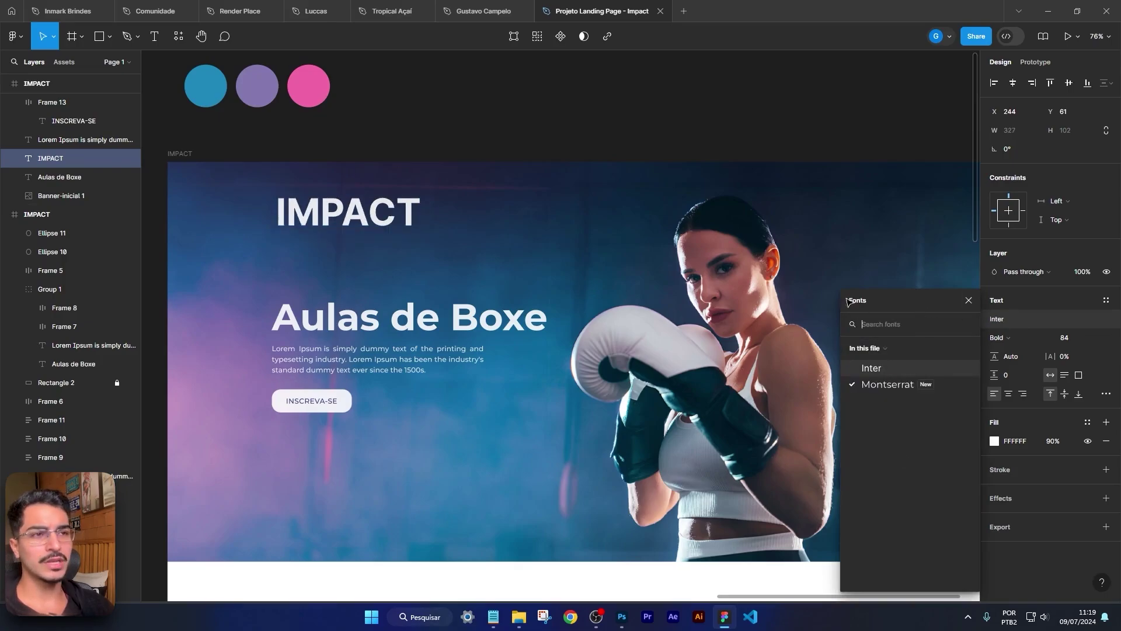
pyautogui.click(846, 83)
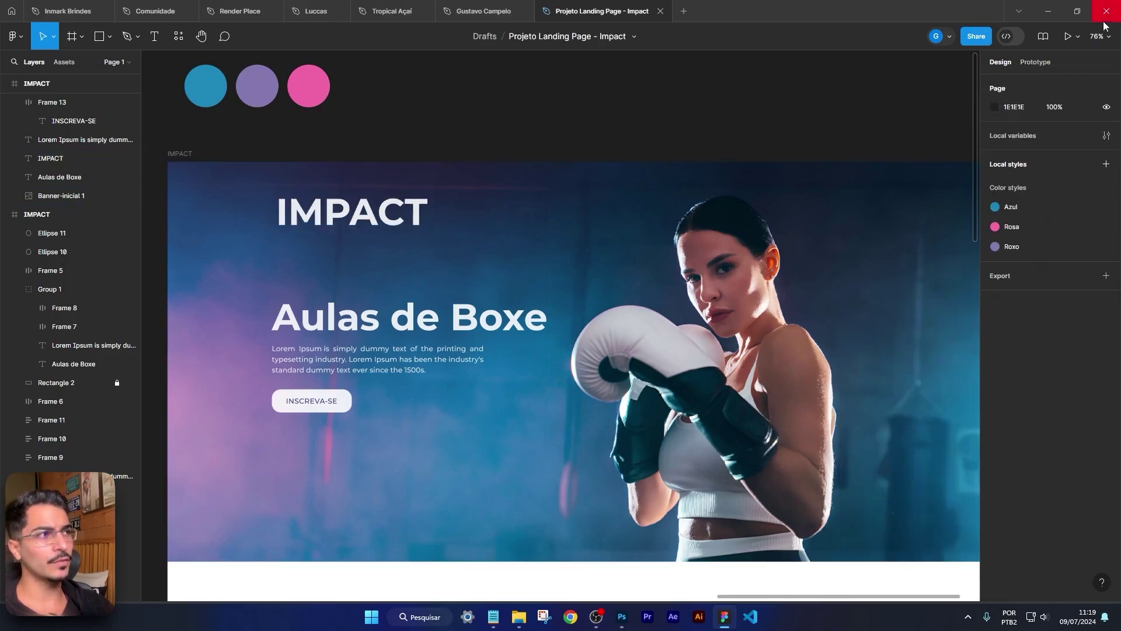
pyautogui.hotkey('alt', 'Tab')
pyautogui.click(724, 616)
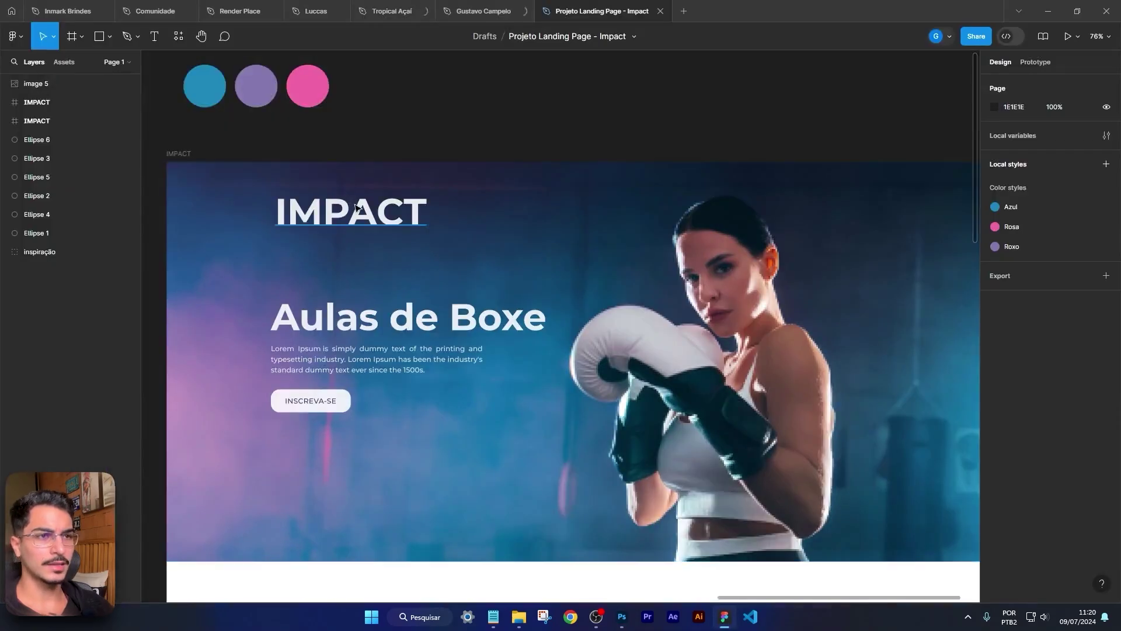
pyautogui.hotkey('ctrl', 'z')
pyautogui.click(1025, 318)
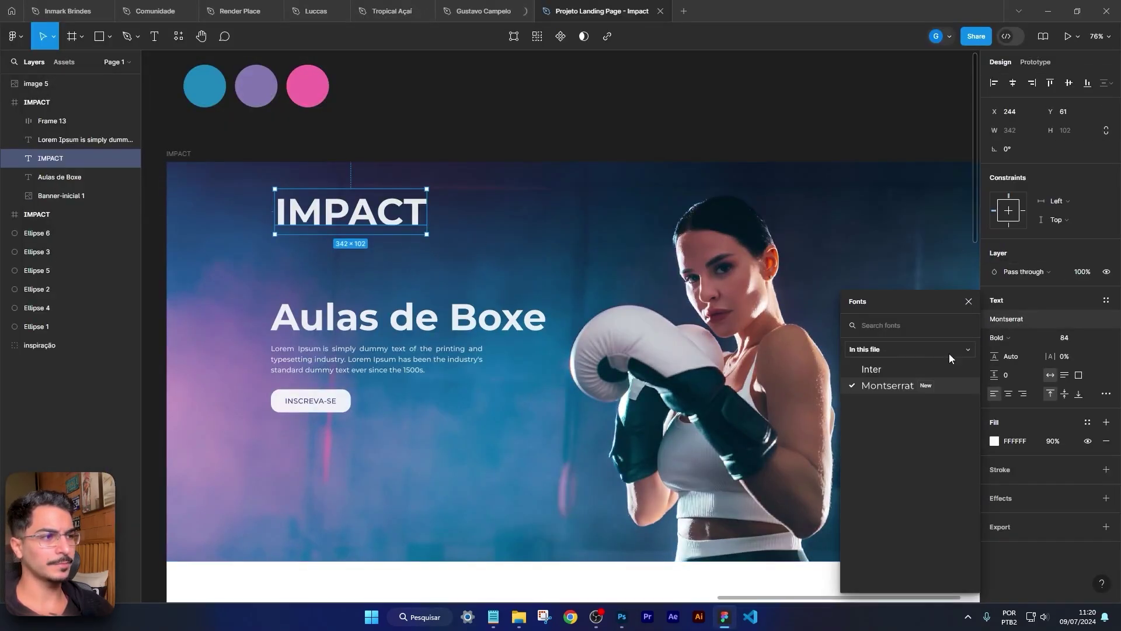
pyautogui.write('res')
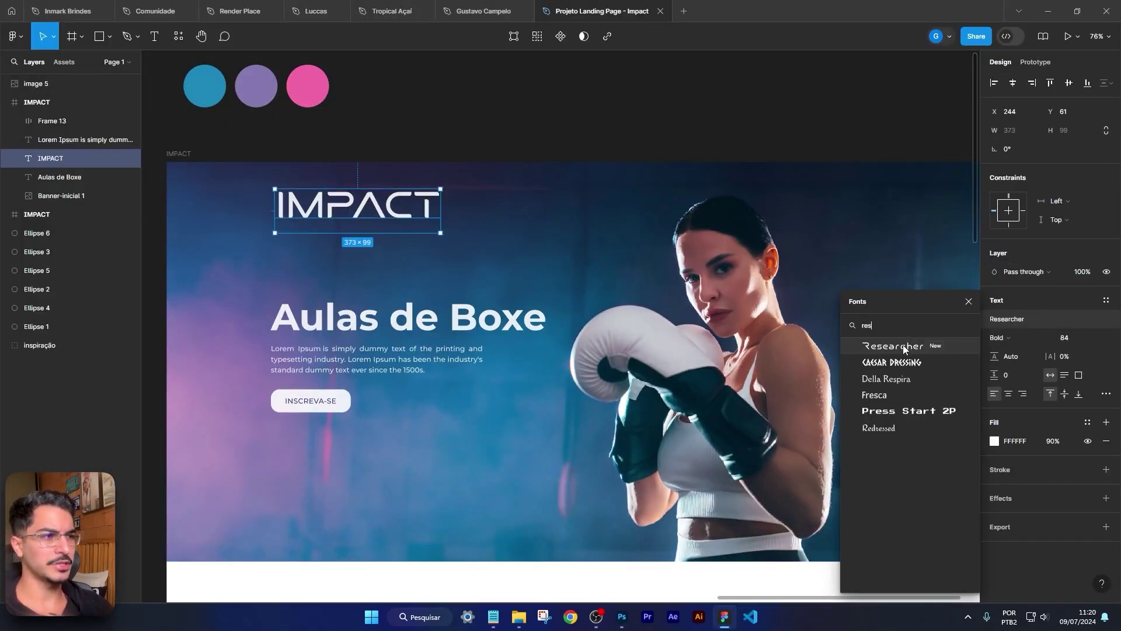
pyautogui.click(903, 346)
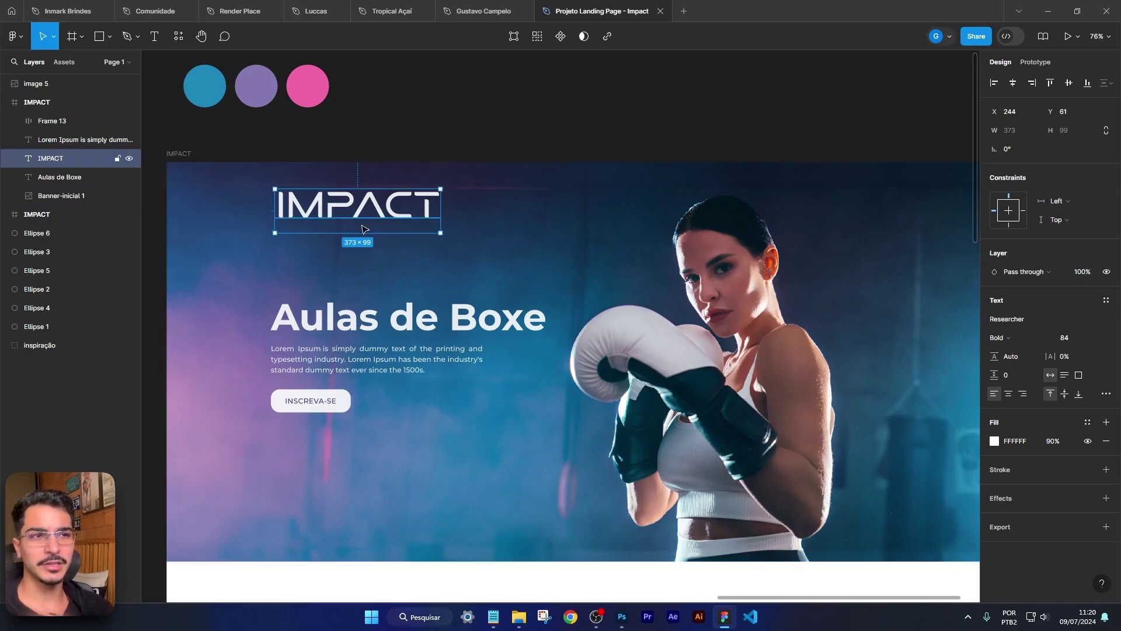
# Step: Reduce the IMPACT font size to 32 and check the logo on the banner
pyautogui.scroll(5, 362, 228)
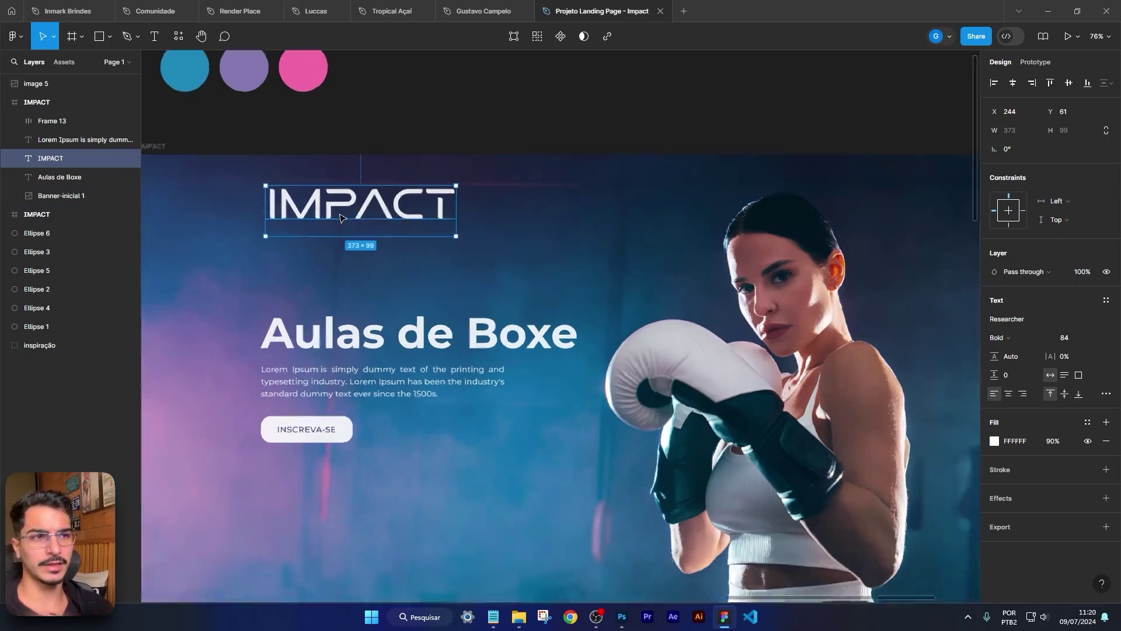
pyautogui.scroll(-3, 440, 209)
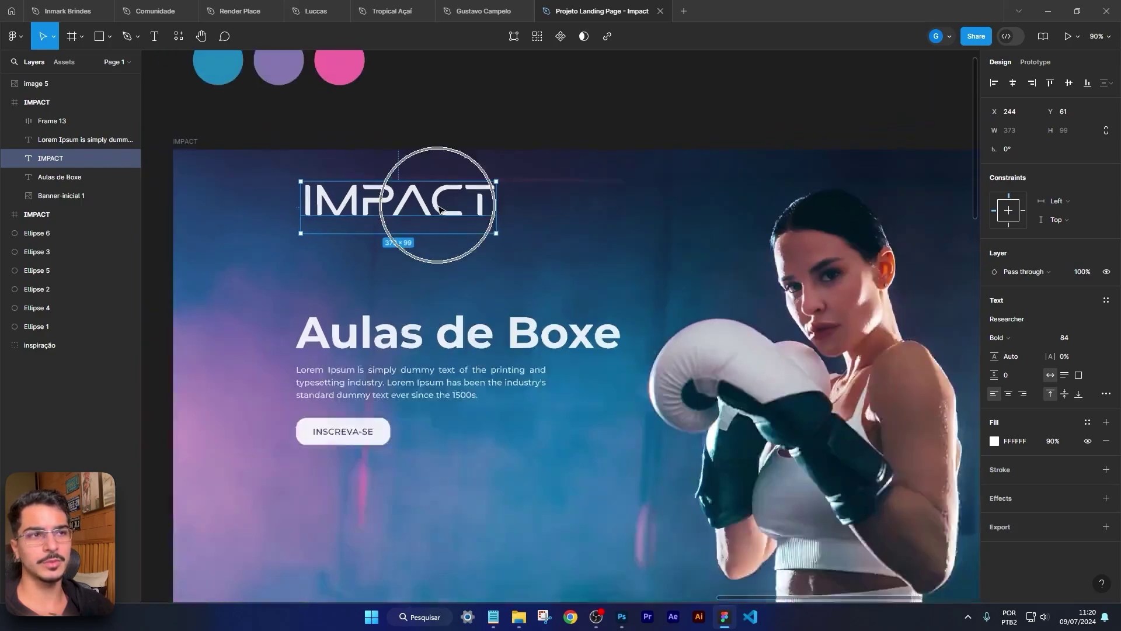
pyautogui.hotkey('shift', 'Down')
pyautogui.hotkey('shift', 'Down')
pyautogui.hotkey('shift', 'Down')
pyautogui.hotkey('shift', 'Down')
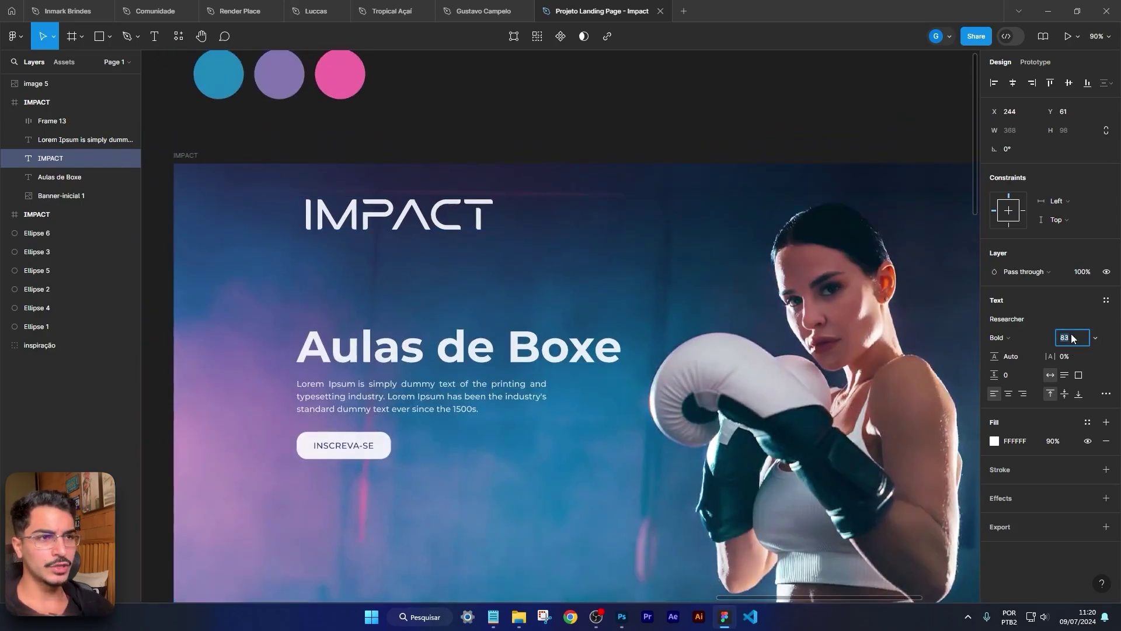
pyautogui.press('Down')
pyautogui.press('Down')
pyautogui.press('Down')
pyautogui.press('Down')
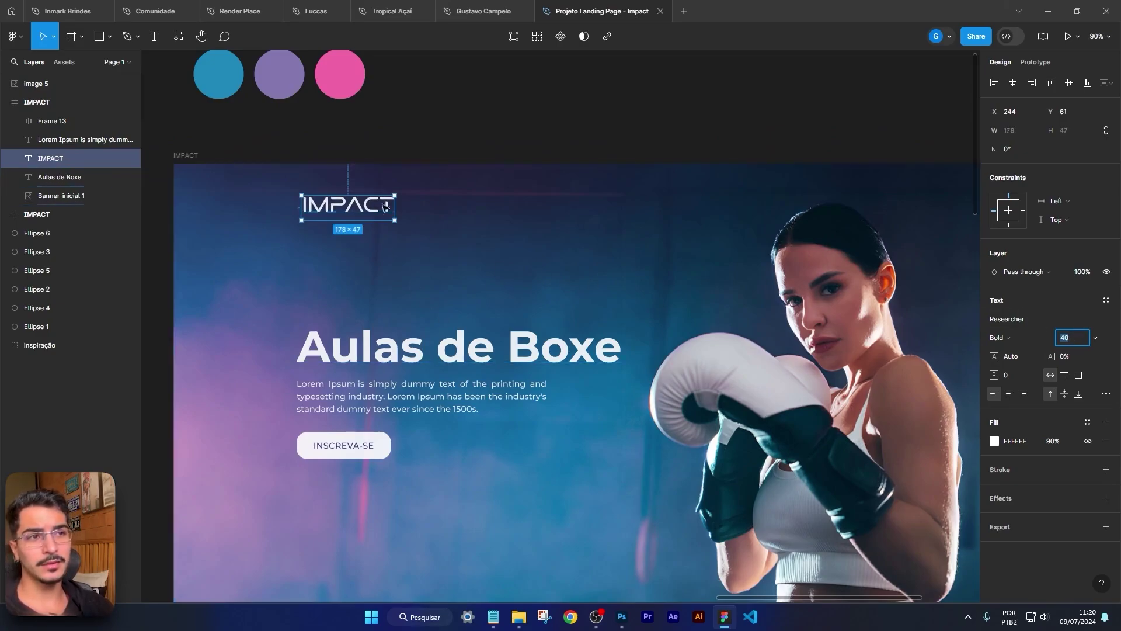
pyautogui.press('Down')
pyautogui.press('Down')
pyautogui.press('Down')
pyautogui.press('Down')
pyautogui.press('Down')
pyautogui.press('Down')
pyautogui.press('Down')
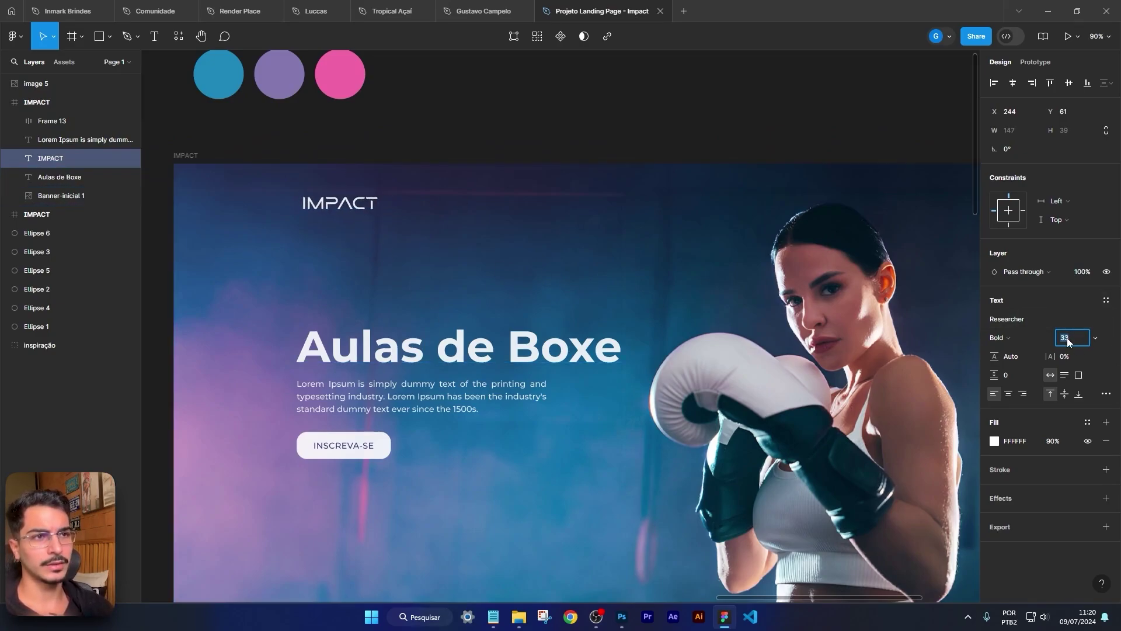
pyautogui.click(645, 208)
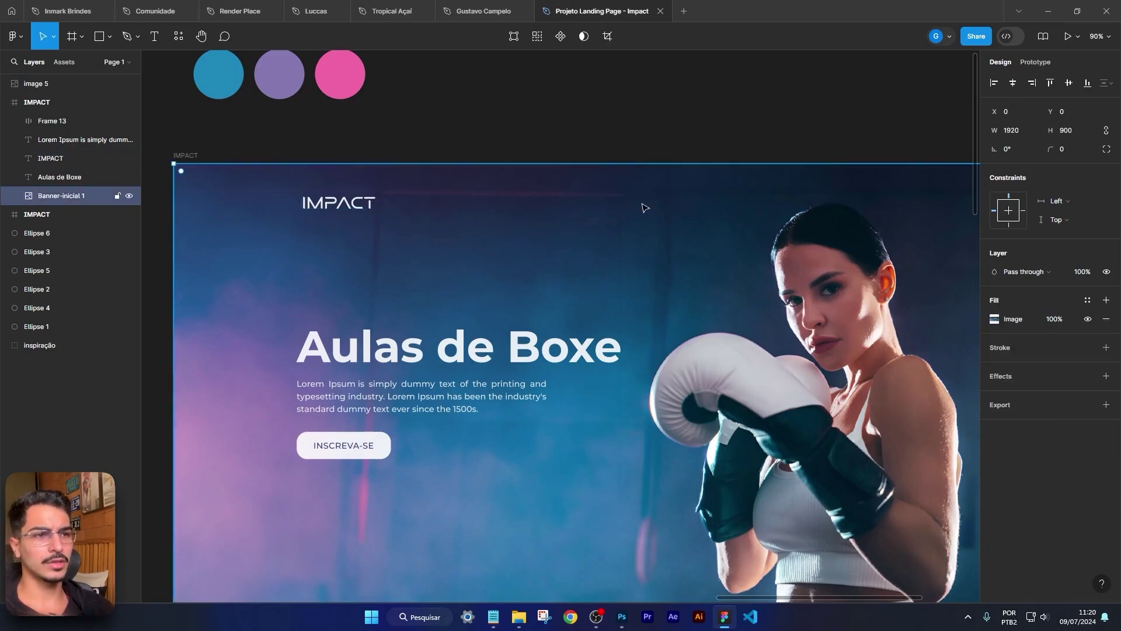
pyautogui.scroll(-2, 668, 261)
pyautogui.moveTo(667, 261); pyautogui.dragTo(663, 257)
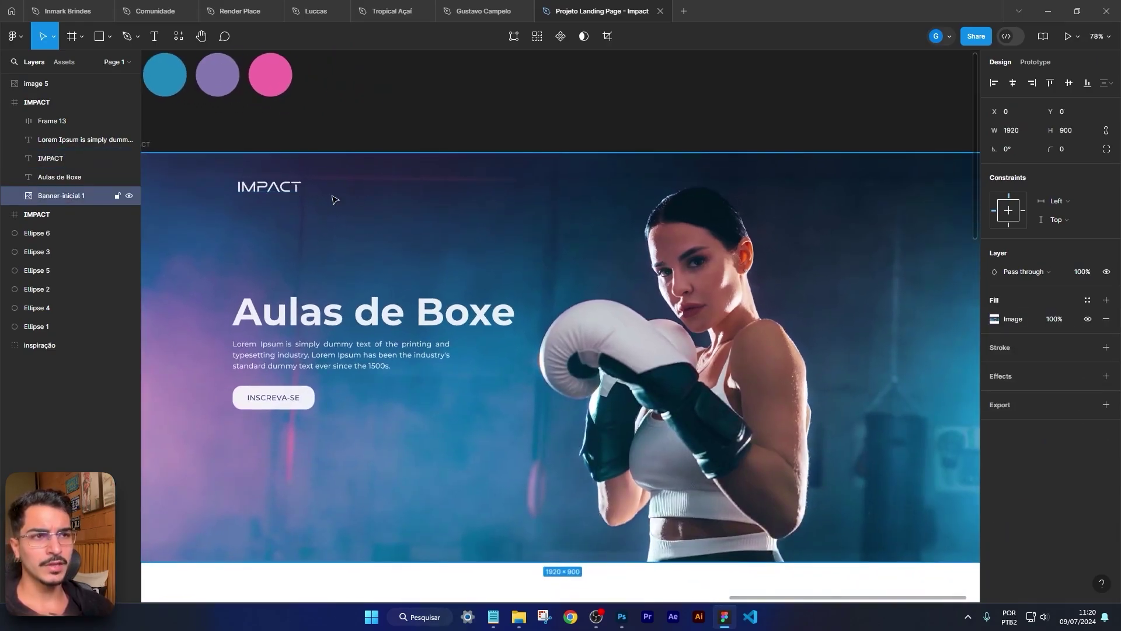
pyautogui.click(269, 195)
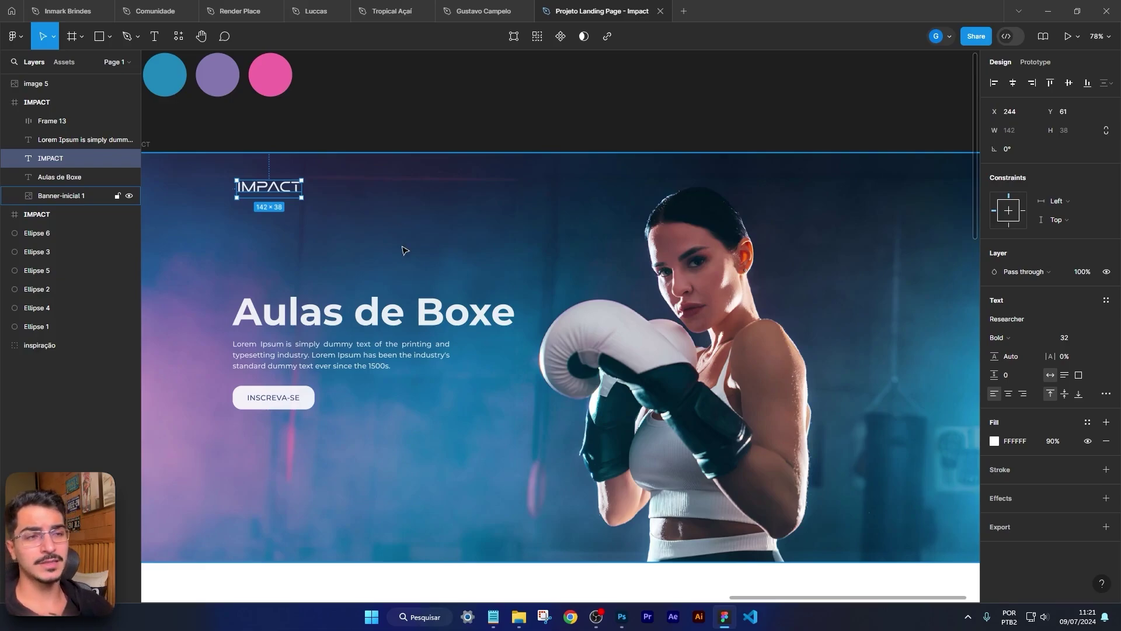
pyautogui.click(508, 120)
pyautogui.click(408, 309)
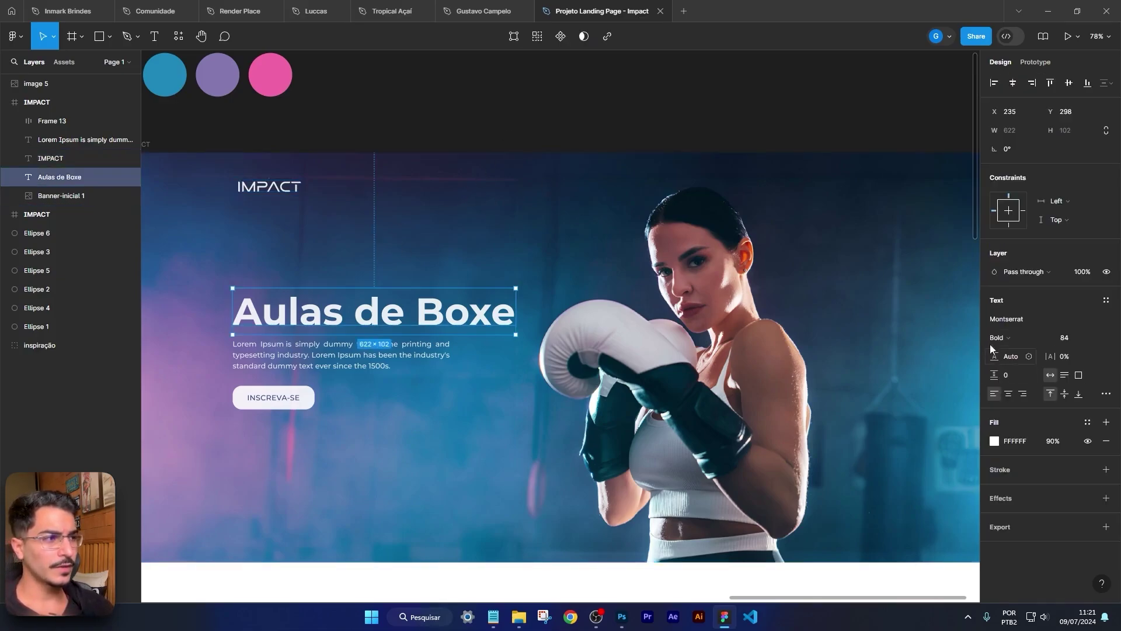
pyautogui.click(1008, 320)
pyautogui.click(902, 401)
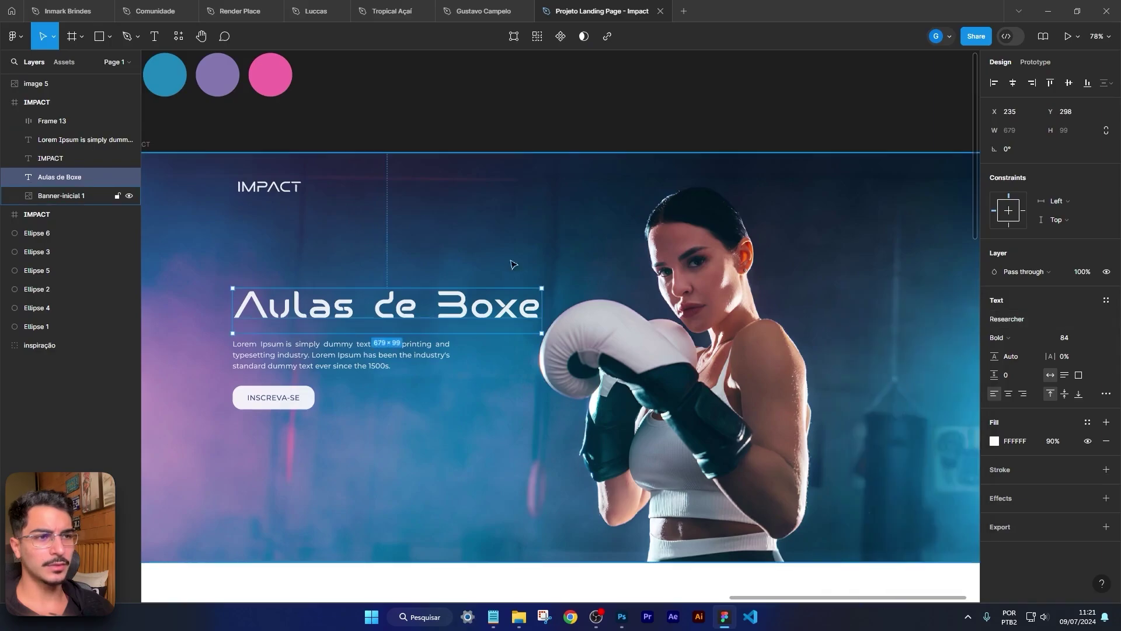
pyautogui.scroll(1, 358, 330)
pyautogui.click(1015, 339)
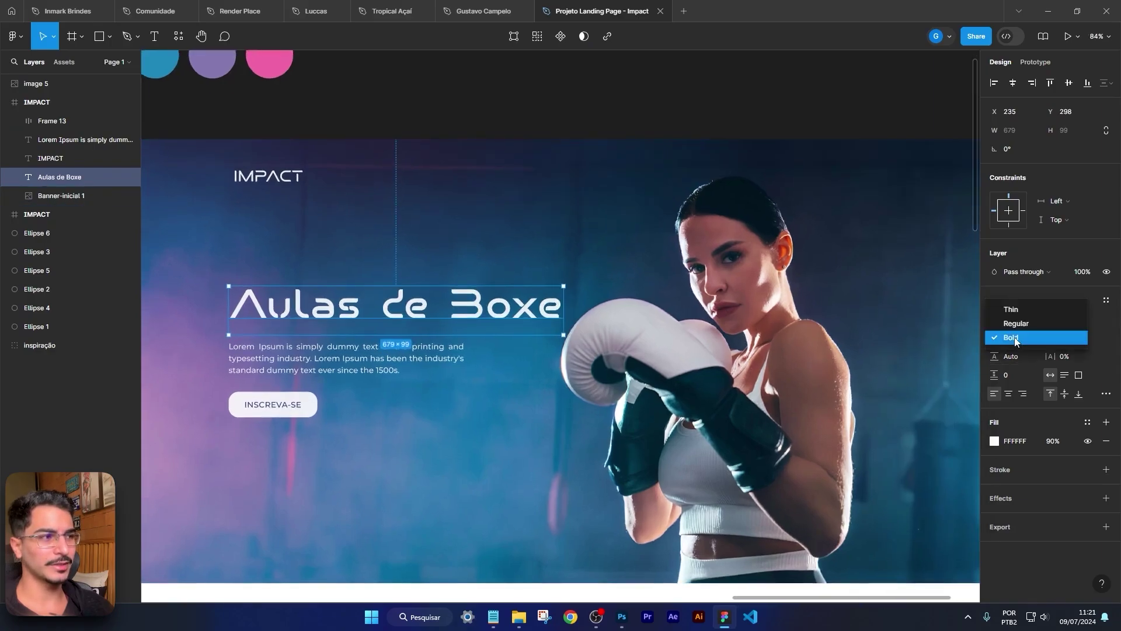
pyautogui.click(1017, 338)
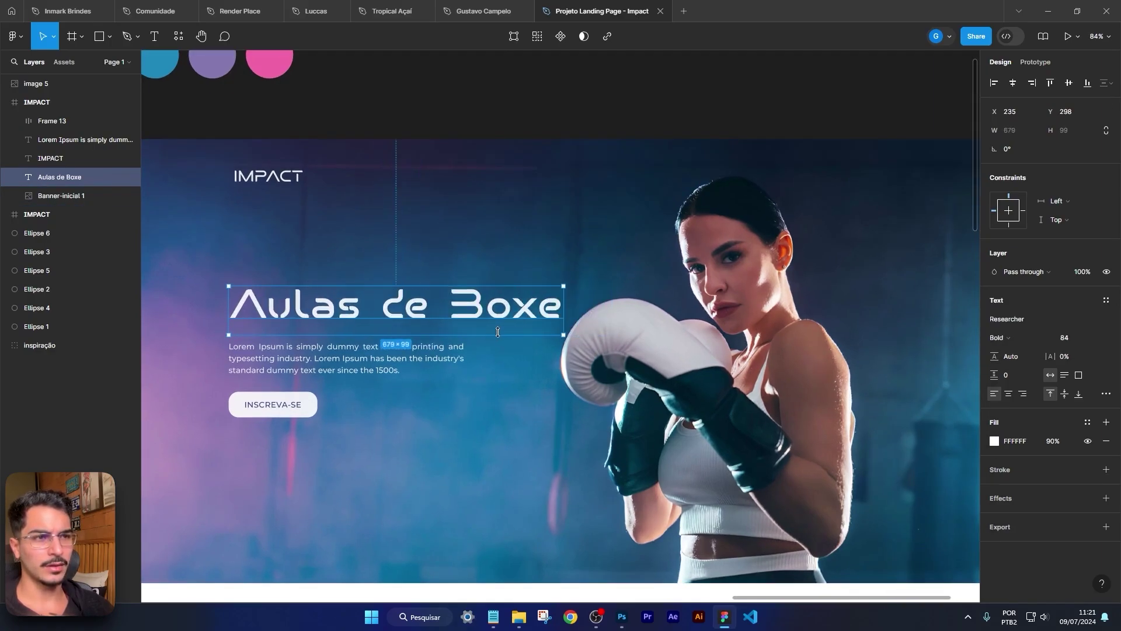
pyautogui.hotkey('ctrl', 'z')
pyautogui.press('Escape')
pyautogui.click(498, 215)
pyautogui.scroll(-1, 575, 348)
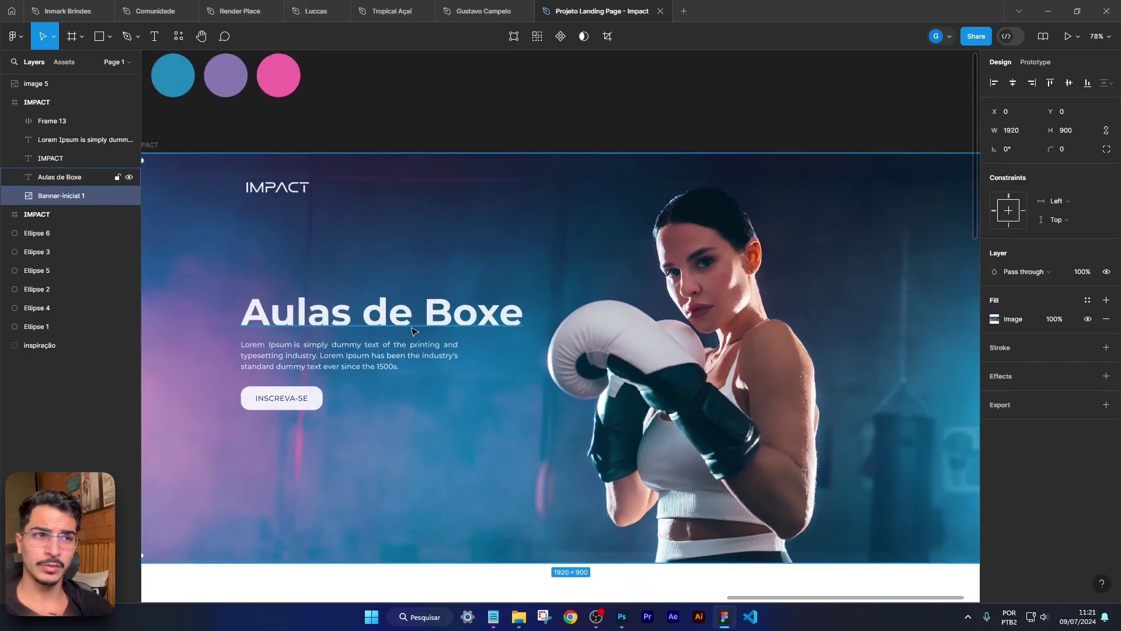
pyautogui.hscroll(1, 526, 277)
pyautogui.scroll(1, 525, 277)
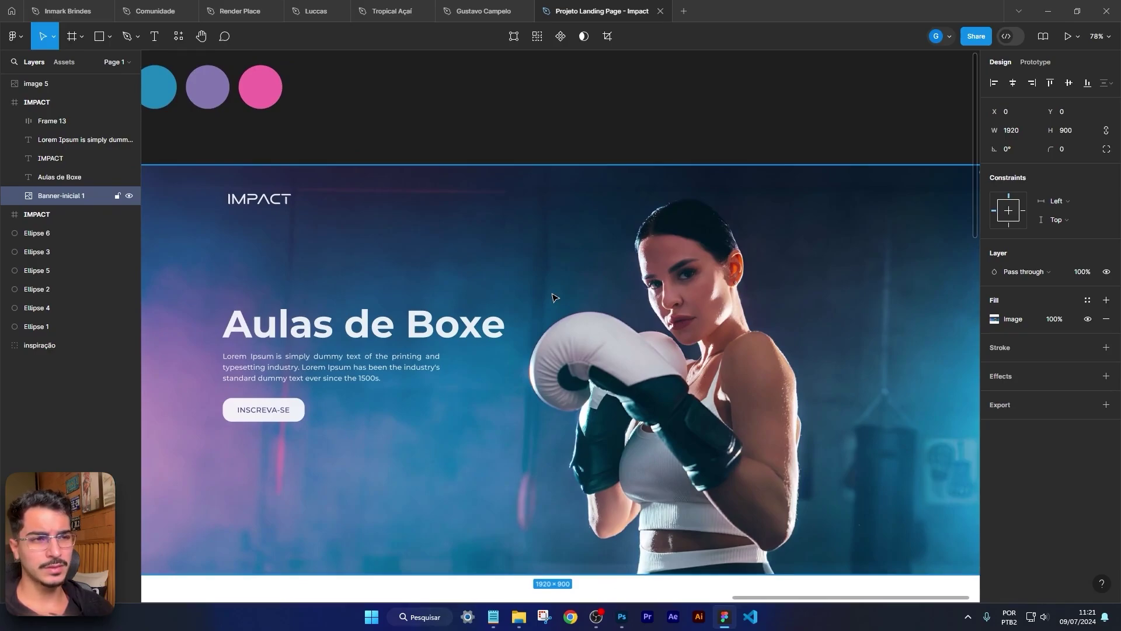
pyautogui.hscroll(1, 475, 298)
pyautogui.scroll(1, 475, 297)
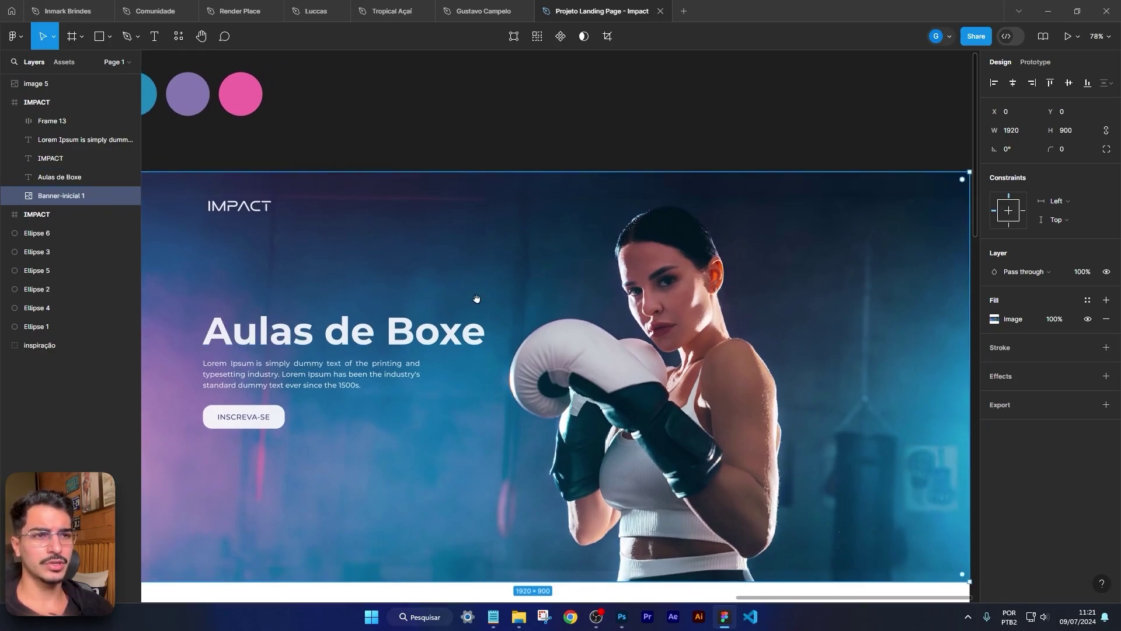
# Step: Copy the heading beside the IMPACT logo as INÍCIO, Regular weight, size 16
pyautogui.click(312, 324)
pyautogui.moveTo(311, 324); pyautogui.dragTo(426, 234)
pyautogui.press('Return')
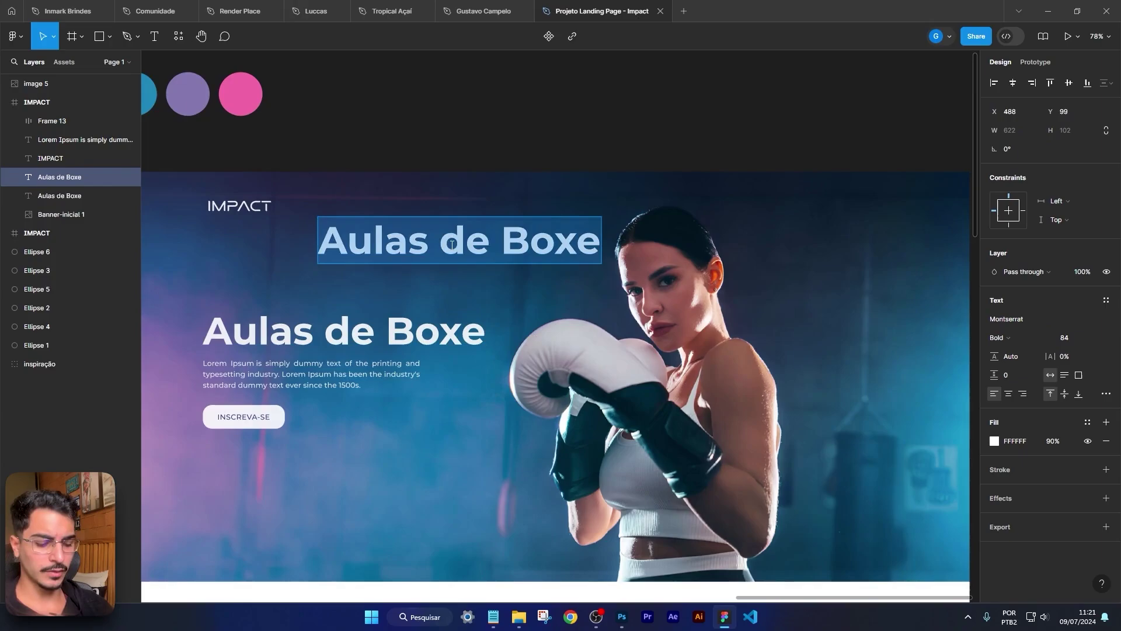
pyautogui.write('INÍCIO')
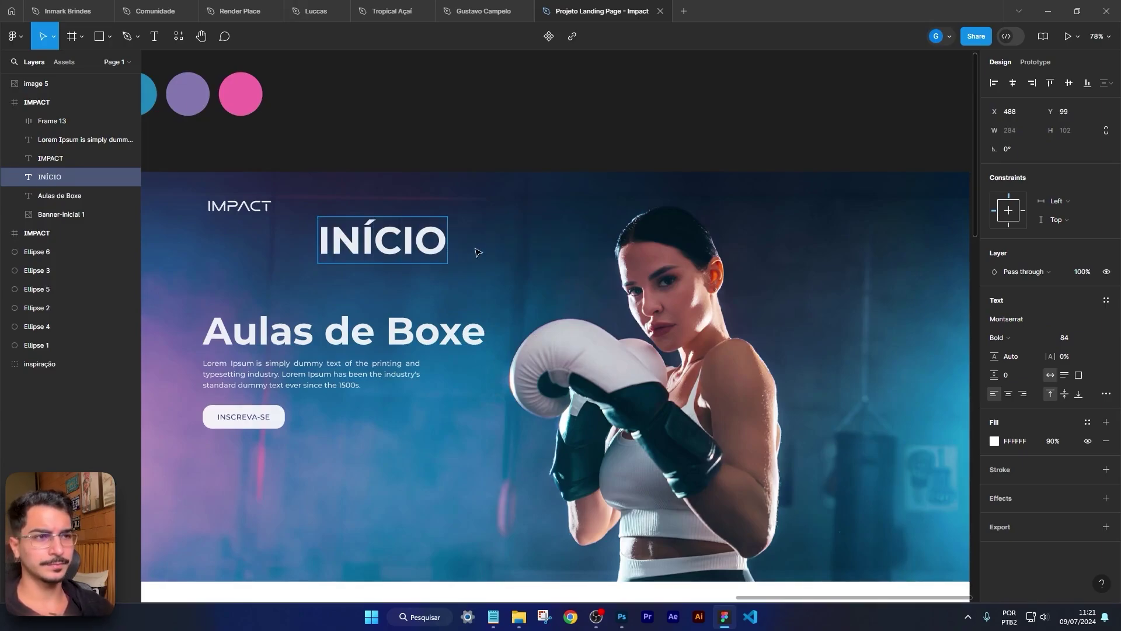
pyautogui.press('Escape')
pyautogui.click(1016, 338)
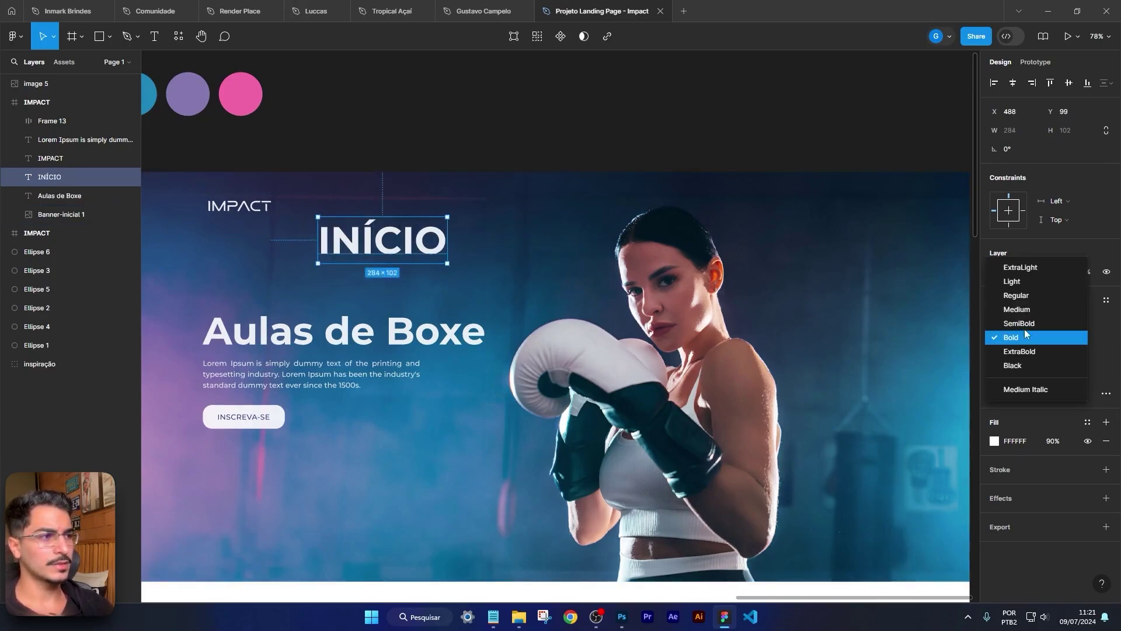
pyautogui.click(1019, 296)
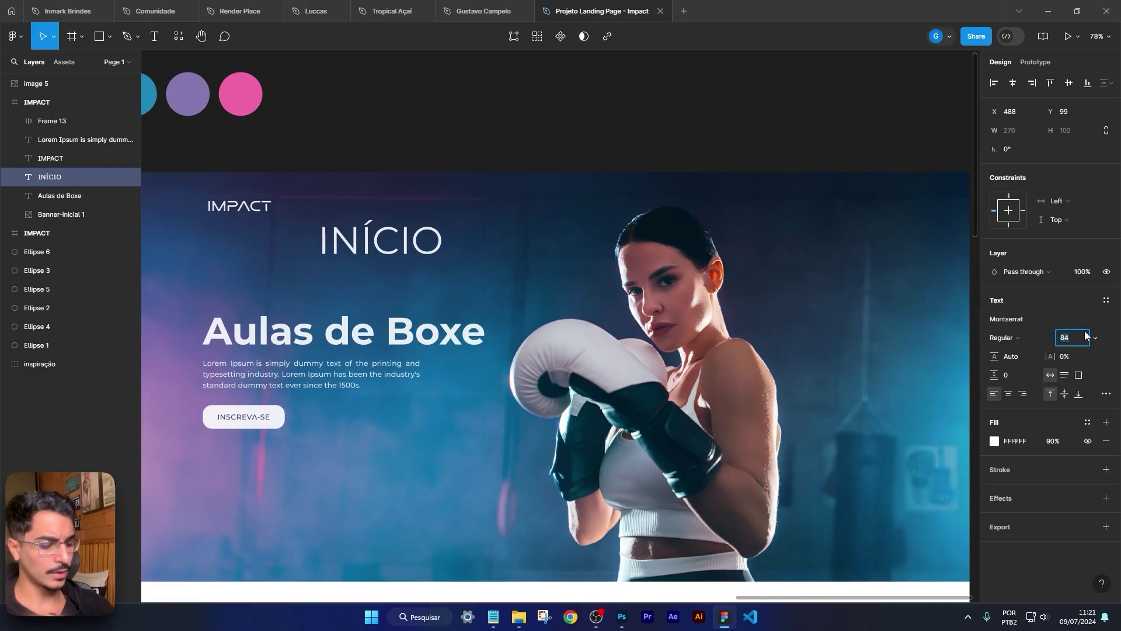
pyautogui.write('16')
pyautogui.press('Return')
pyautogui.click(506, 284)
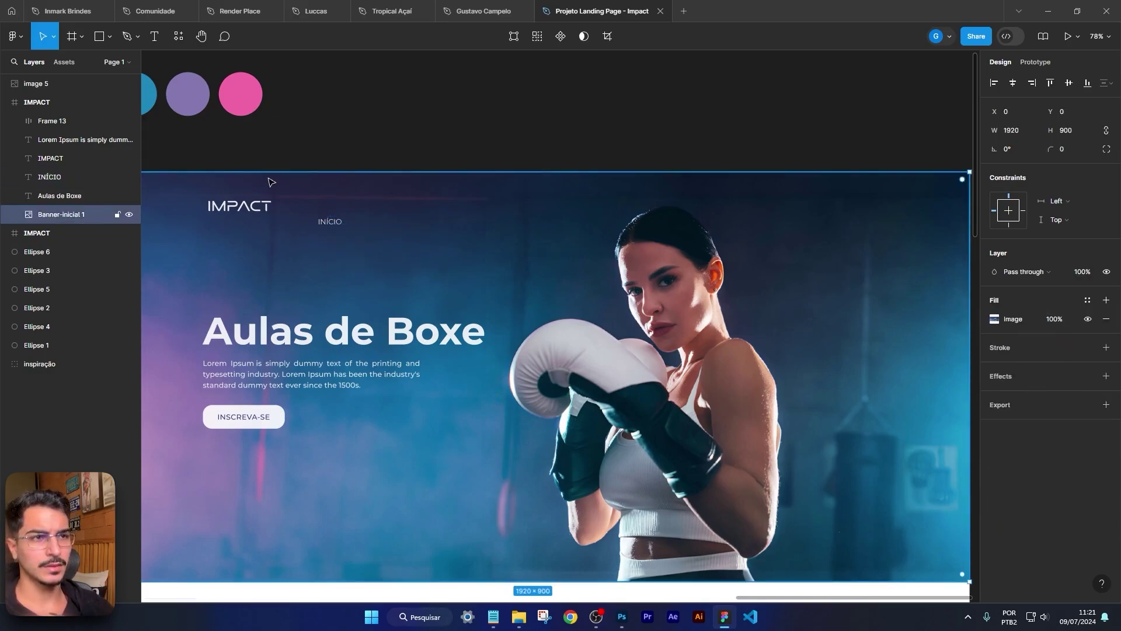
# Step: Duplicate the INÍCIO label twice to the right for two more menu links
pyautogui.scroll(5, 270, 182)
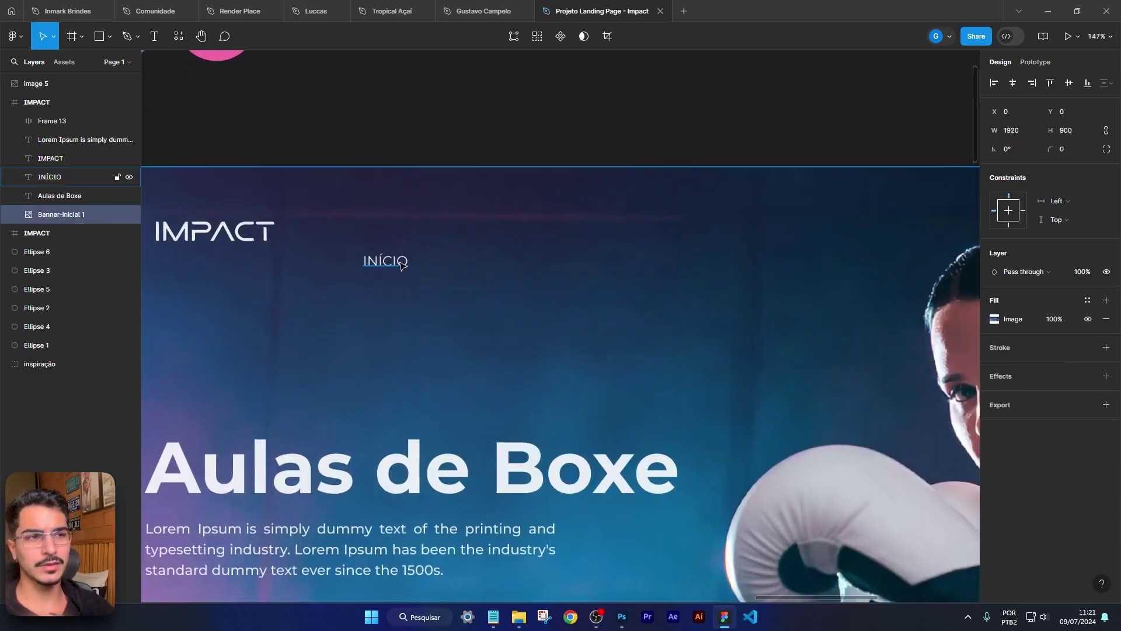
pyautogui.moveTo(400, 263); pyautogui.dragTo(509, 321)
pyautogui.scroll(-2, 493, 245)
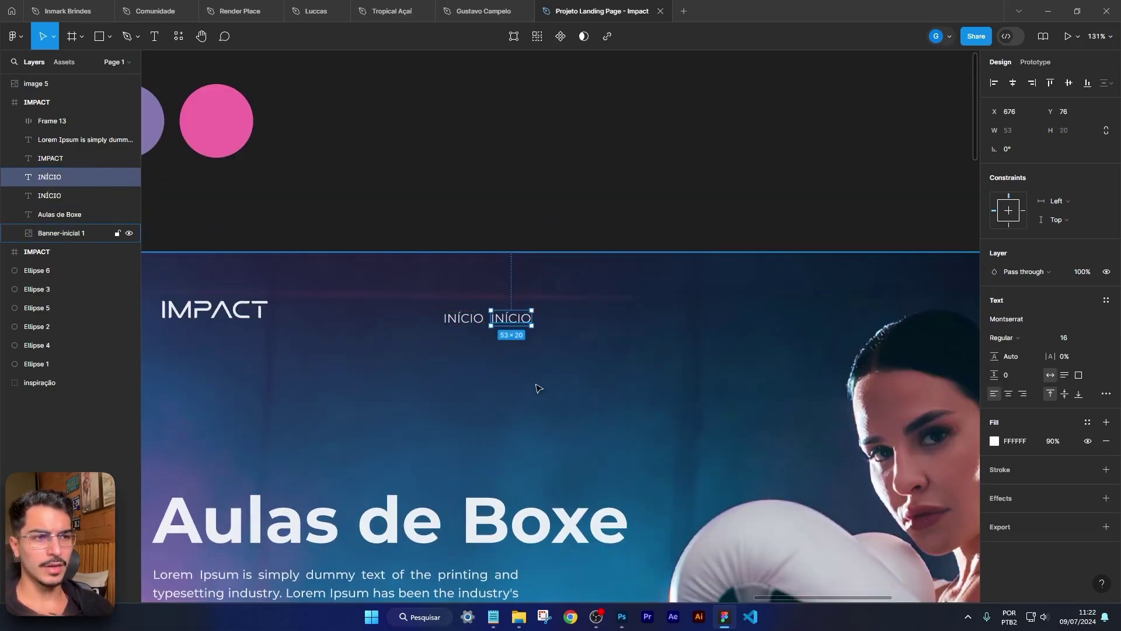
pyautogui.hotkey('ctrl', 'd')
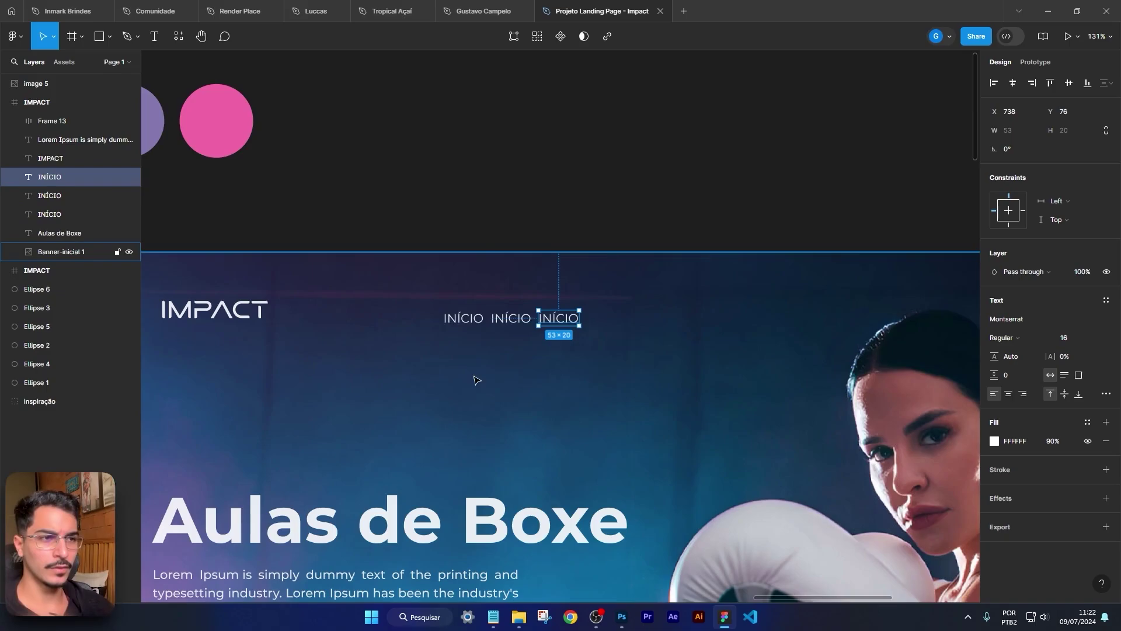
# Step: Rename the copies PLANOS and SOBRE NÓS, moving the last one further right
pyautogui.click(508, 319)
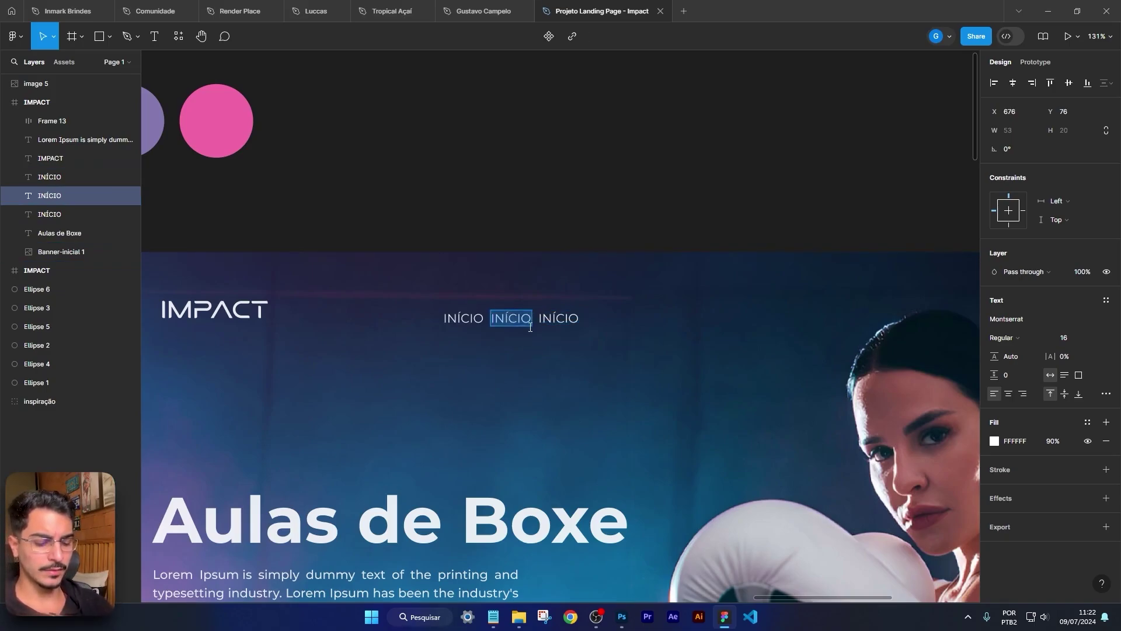
pyautogui.press('BackSpace')
pyautogui.write('PLAN')
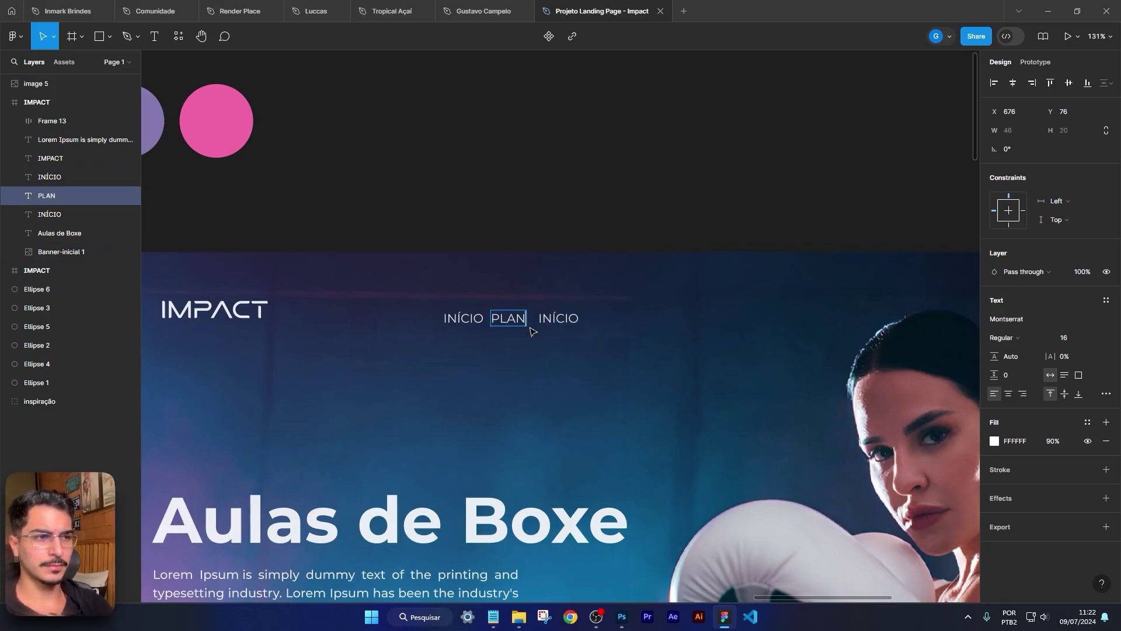
pyautogui.write('OS')
pyautogui.press('Escape')
pyautogui.moveTo(563, 320); pyautogui.dragTo(590, 323)
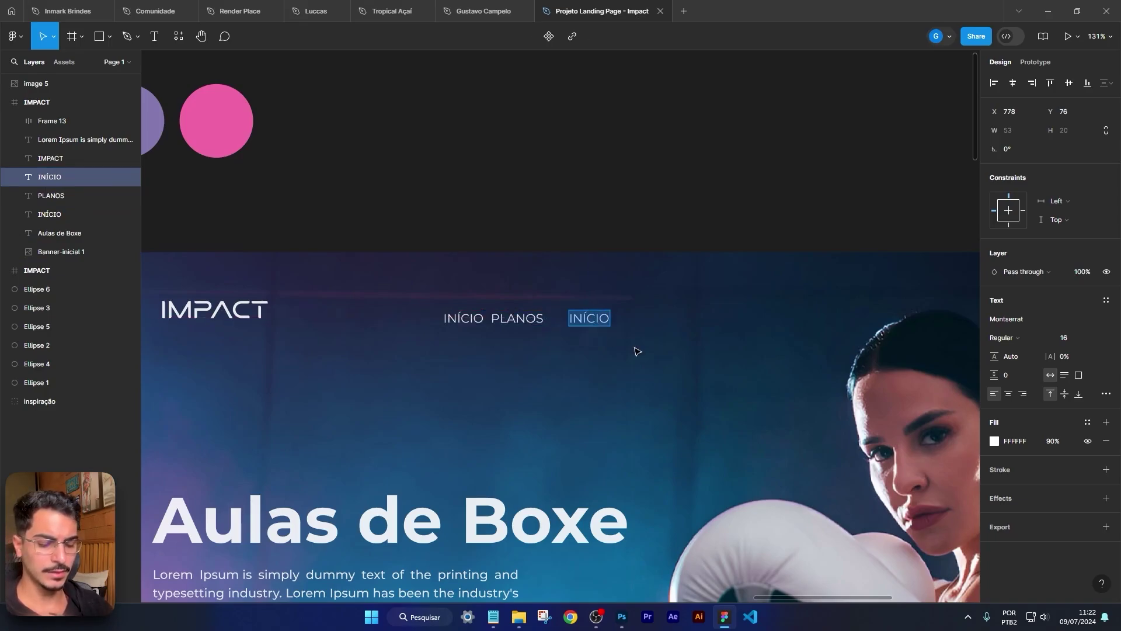
pyautogui.press('Return')
pyautogui.write('SOBRE NÓS')
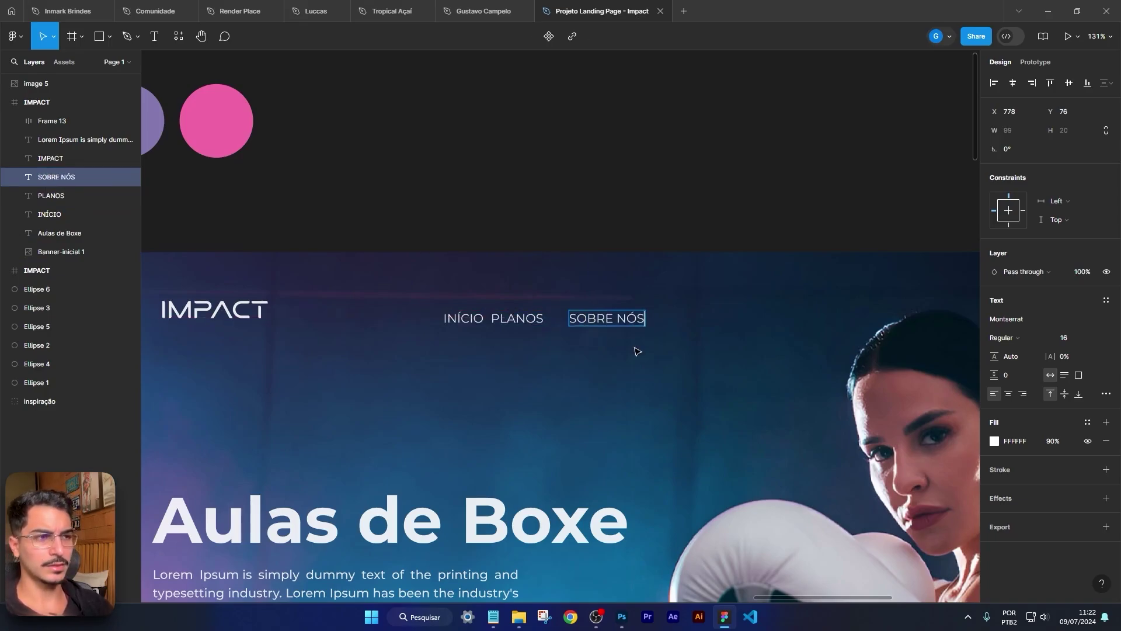
pyautogui.press('Escape')
pyautogui.scroll(-5, 634, 350)
pyautogui.hscroll(-10, 584, 349)
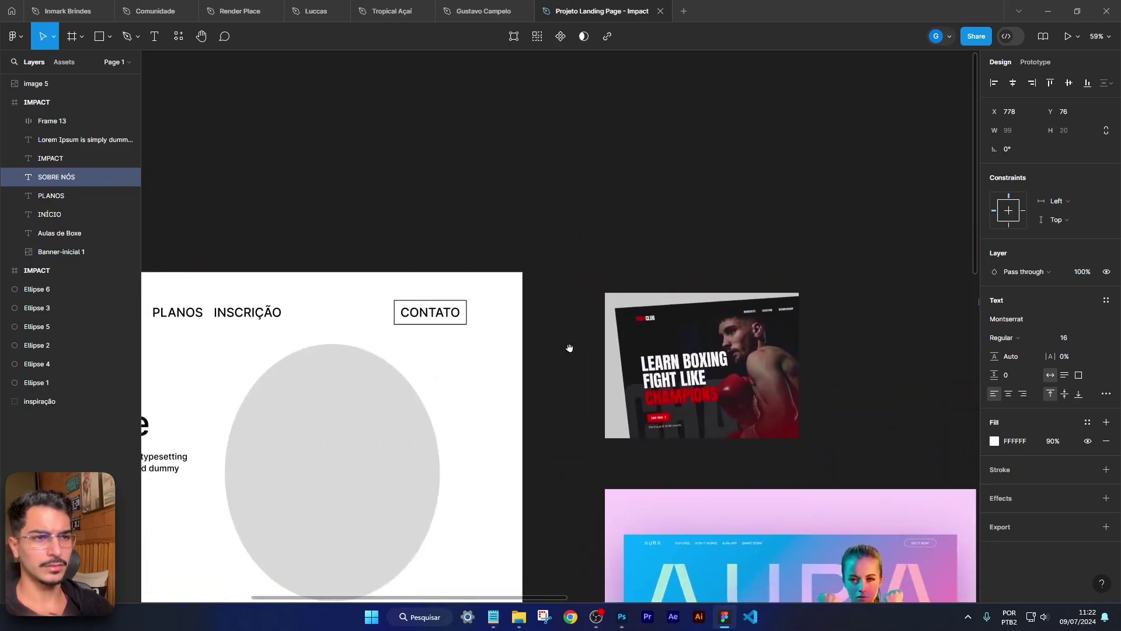
# Step: Wrap INÍCIO, PLANOS and SOBRE NÓS in an auto-layout row with 20 px gaps
pyautogui.moveTo(245, 335); pyautogui.dragTo(554, 341)
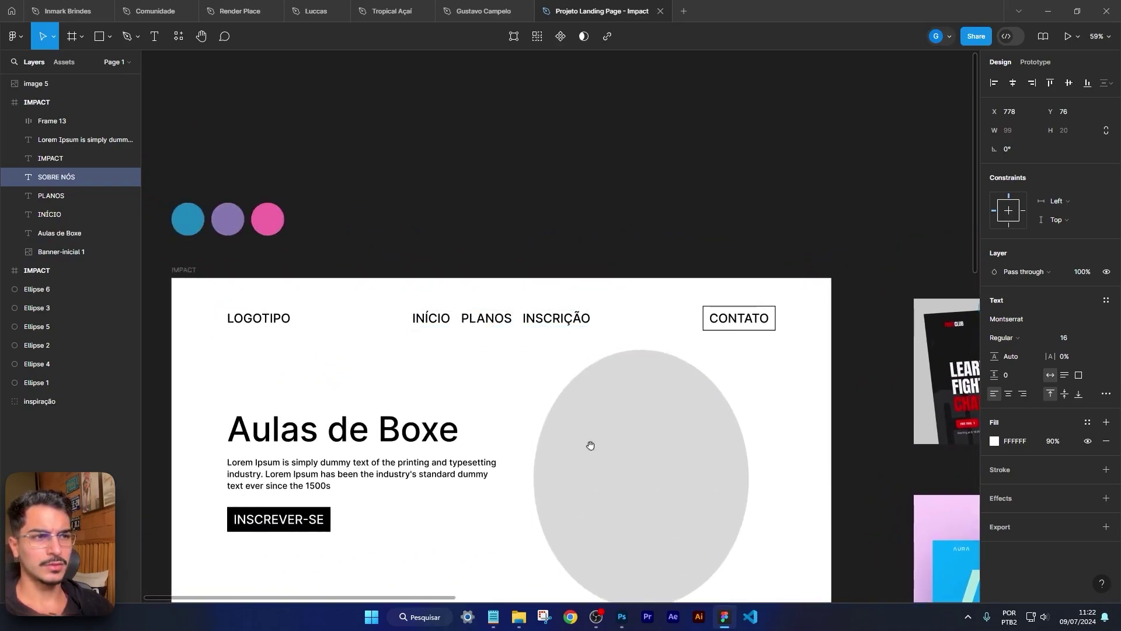
pyautogui.scroll(-12, 591, 446)
pyautogui.scroll(6, 699, 444)
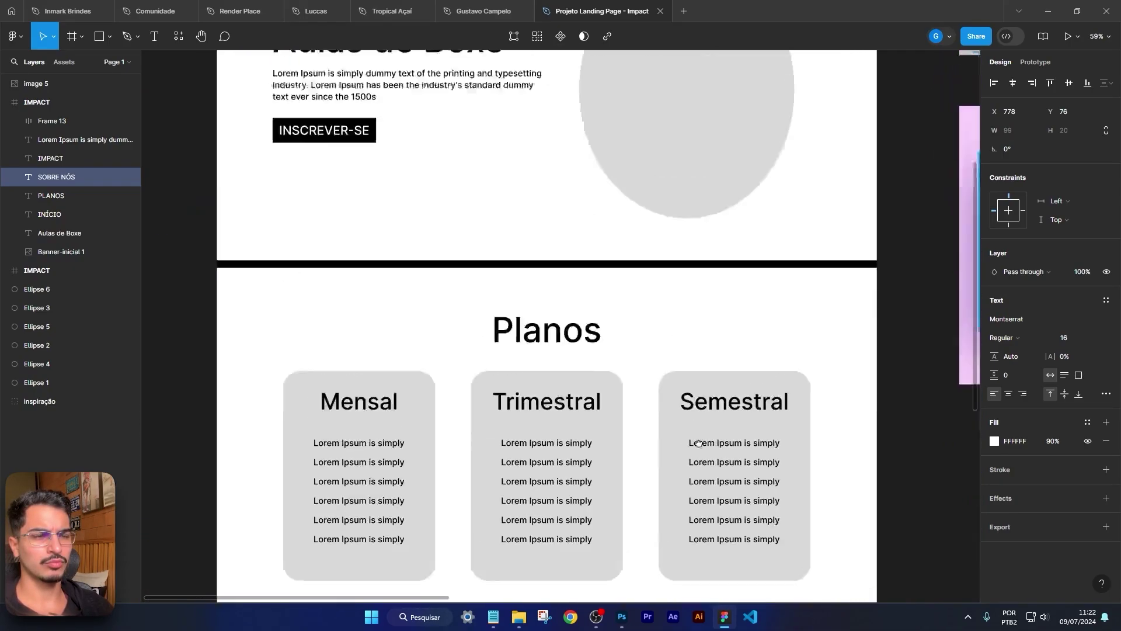
pyautogui.scroll(7, 698, 444)
pyautogui.scroll(-15, 609, 352)
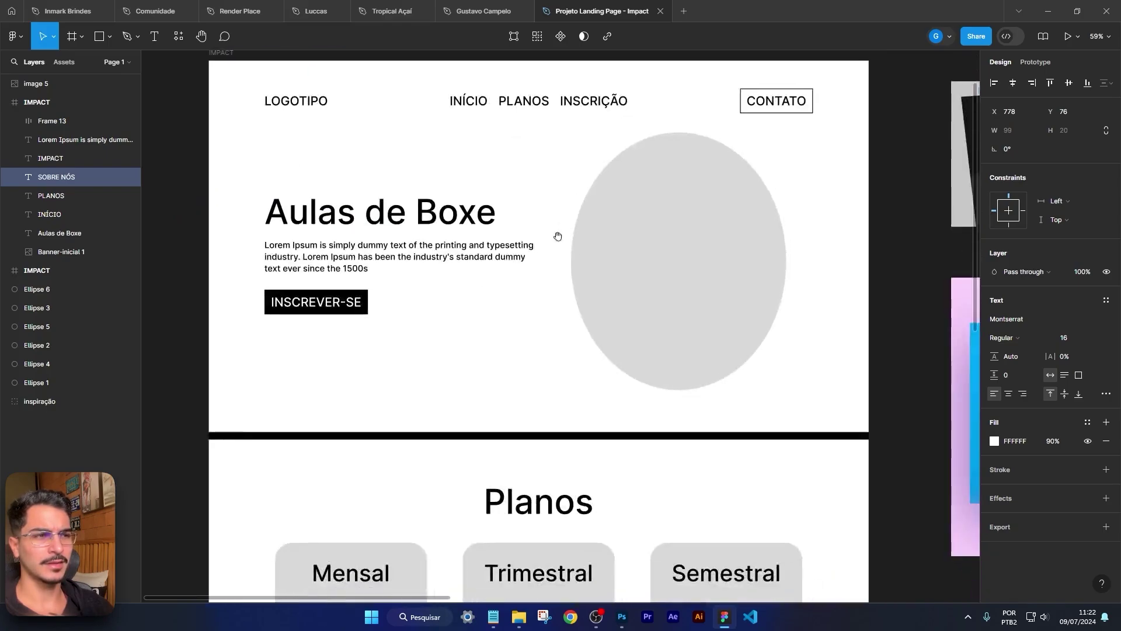
pyautogui.scroll(4, 411, 453)
pyautogui.hscroll(6, 411, 453)
pyautogui.hscroll(8, 423, 450)
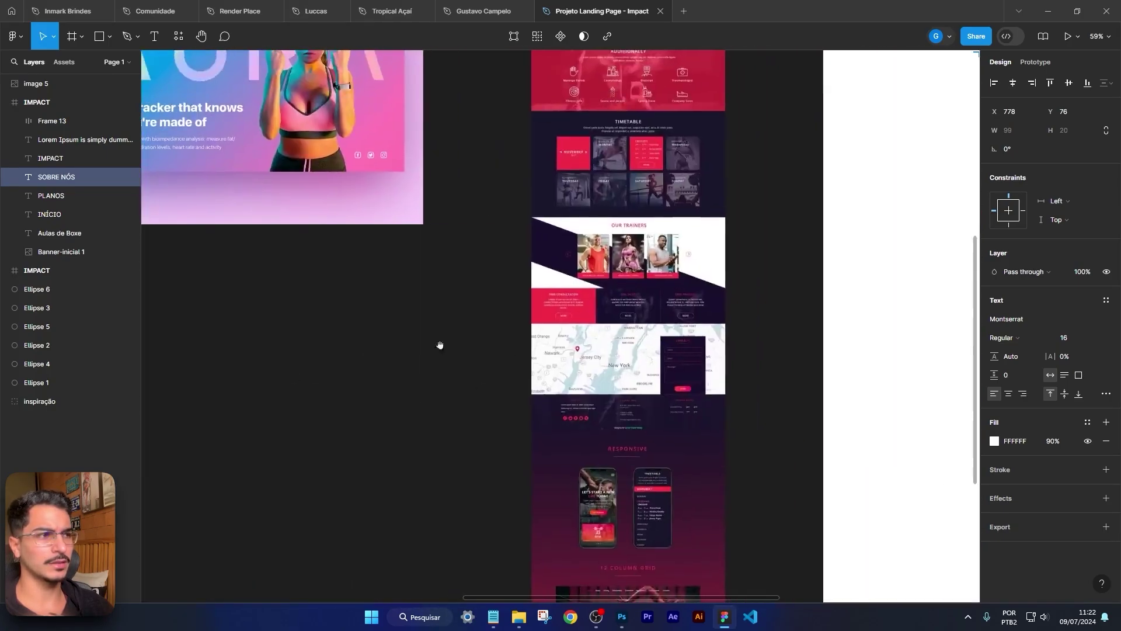
pyautogui.hscroll(-8, 438, 343)
pyautogui.scroll(6, 718, 320)
pyautogui.scroll(10, 503, 192)
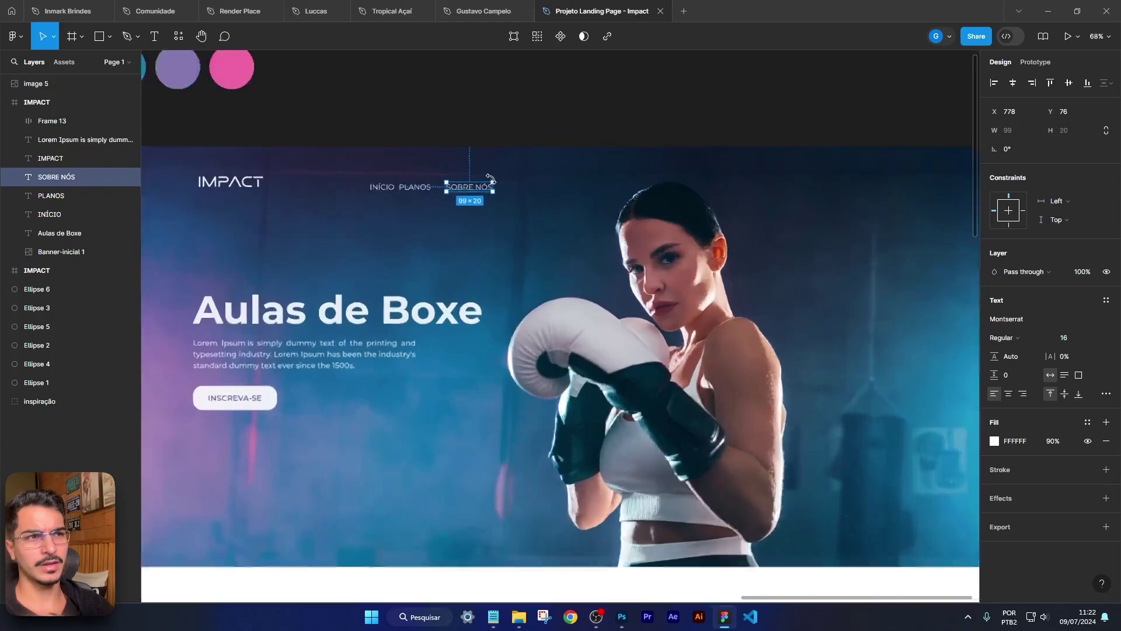
pyautogui.scroll(1, 561, 258)
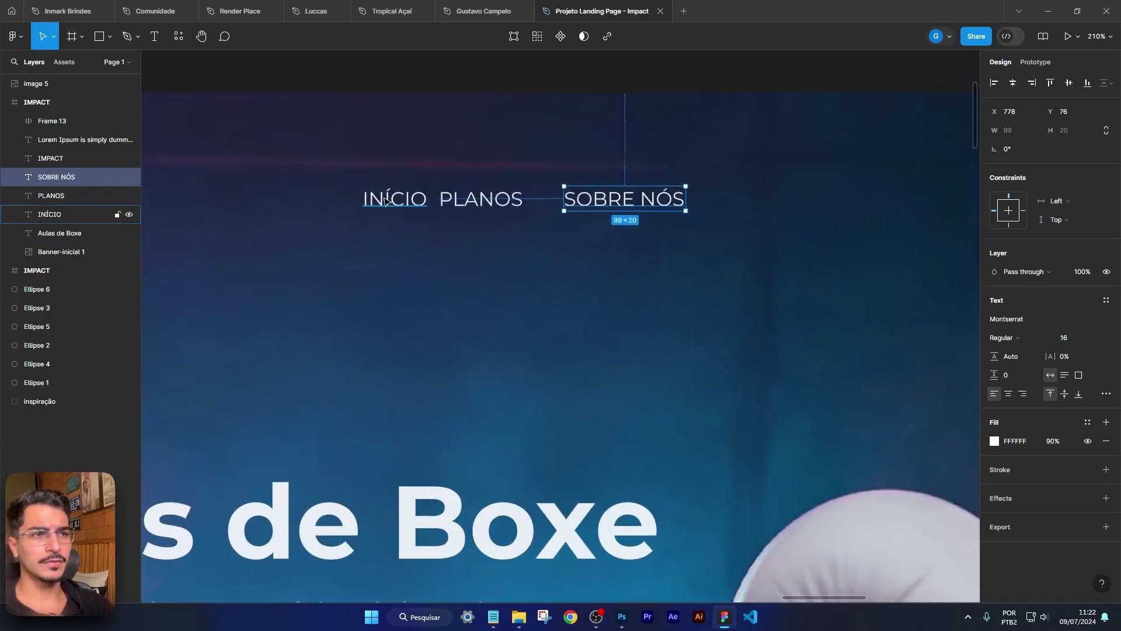
pyautogui.keyDown('shift'); pyautogui.click(390, 203); pyautogui.keyUp('shift')
pyautogui.keyDown('shift'); pyautogui.click(481, 205); pyautogui.keyUp('shift')
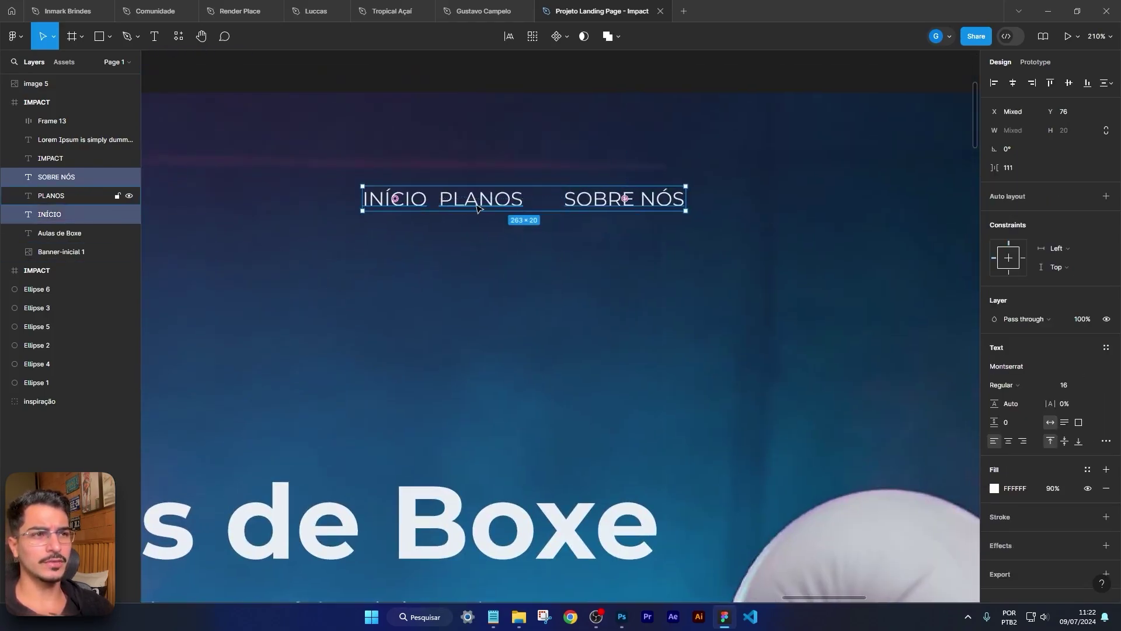
pyautogui.hotkey('shift', 'a')
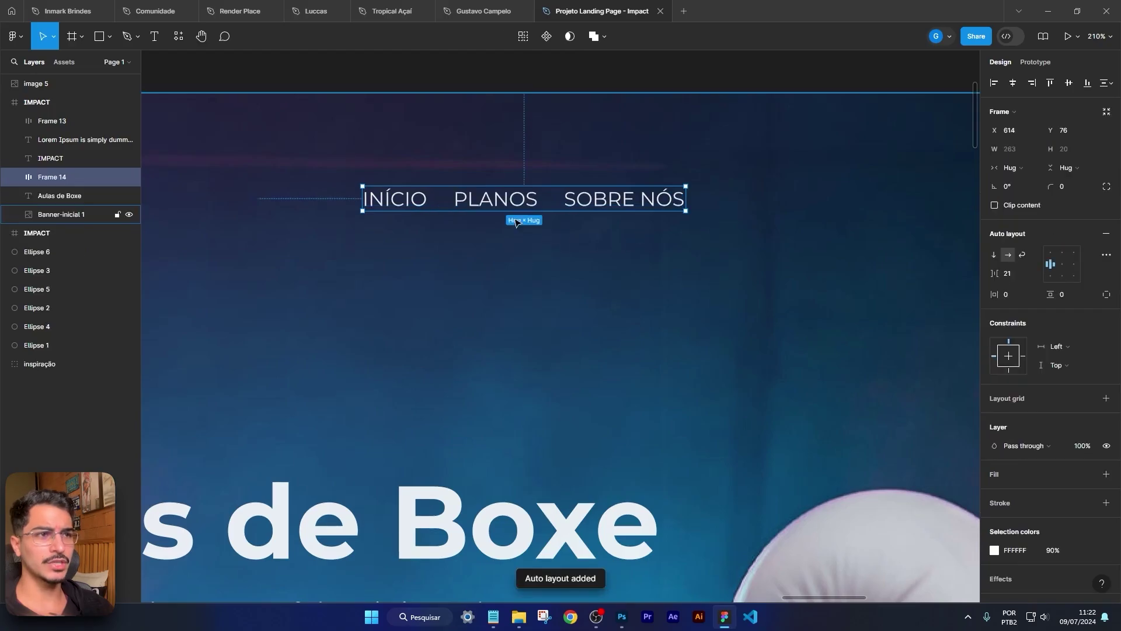
pyautogui.scroll(-3, 658, 274)
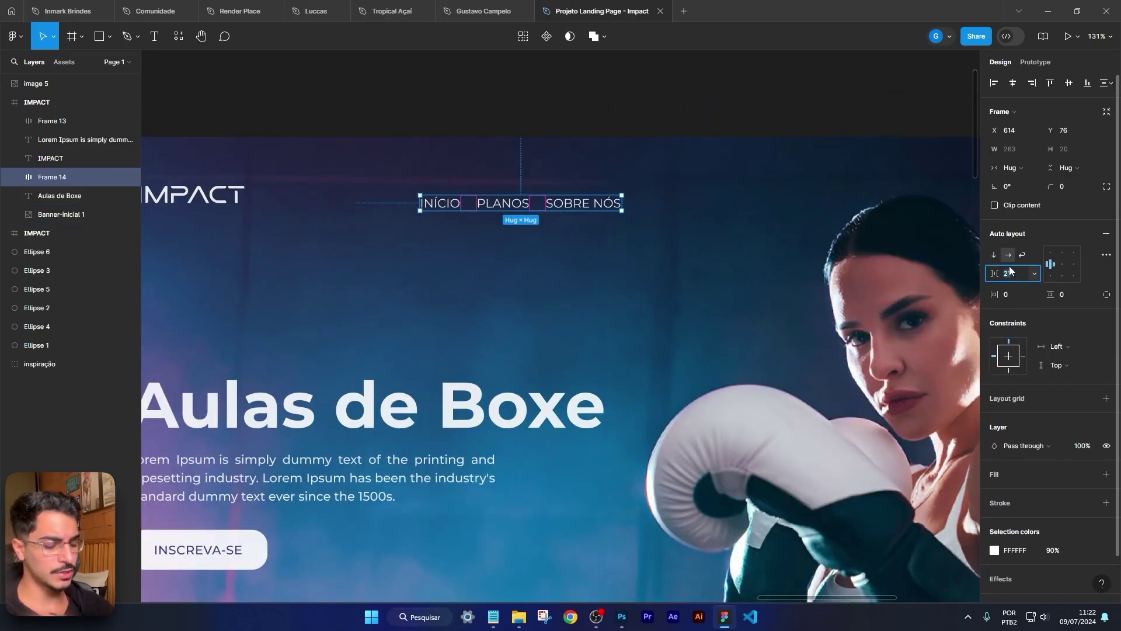
pyautogui.write('20')
pyautogui.press('Return')
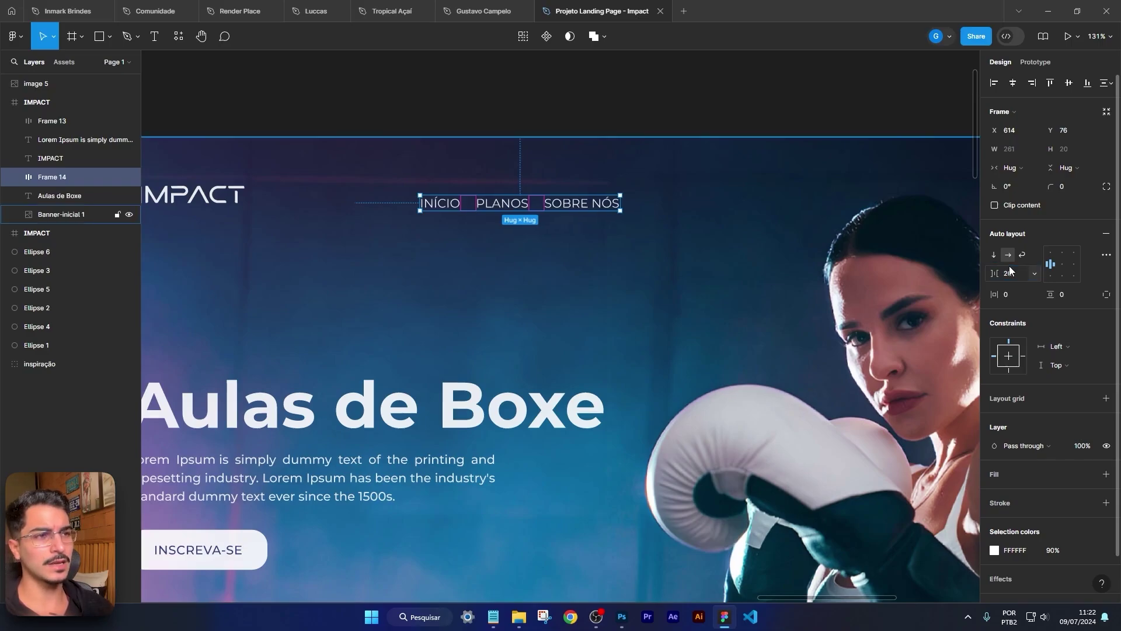
# Step: Align the nav menu vertically centred with the IMPACT logo
pyautogui.click(723, 172)
pyautogui.scroll(-3, 574, 210)
pyautogui.click(549, 208)
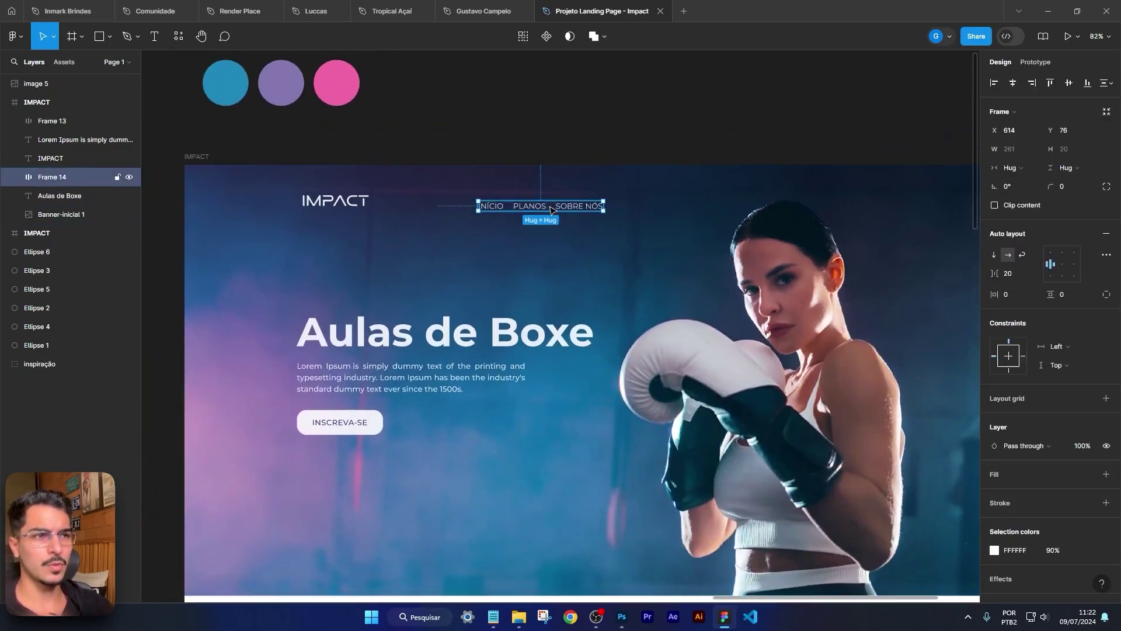
pyautogui.click(342, 201)
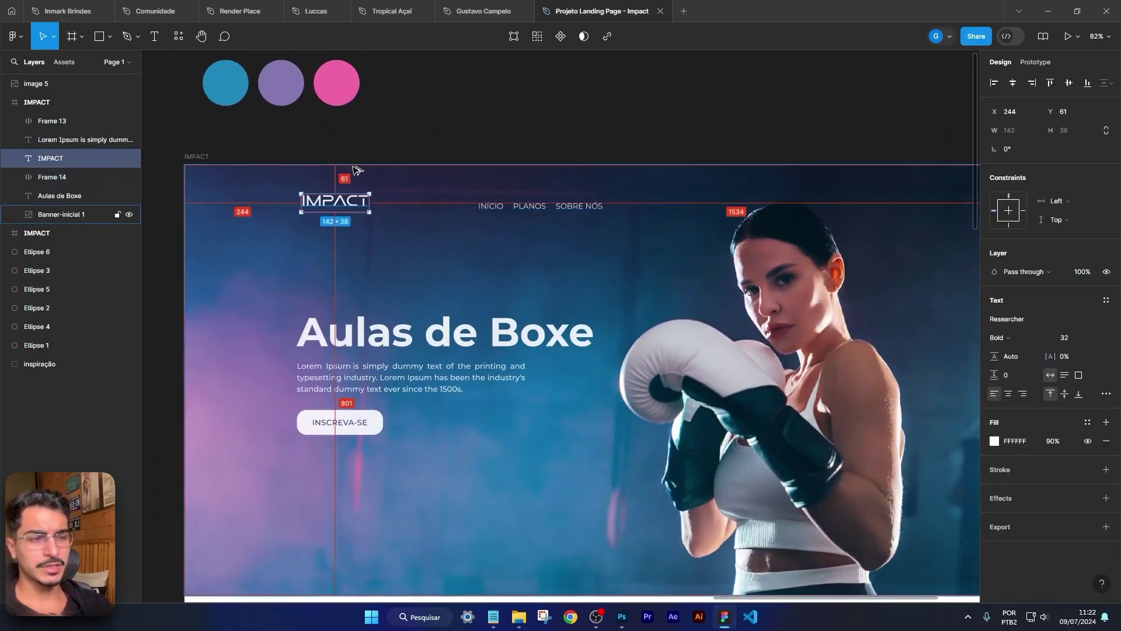
pyautogui.press('Up')
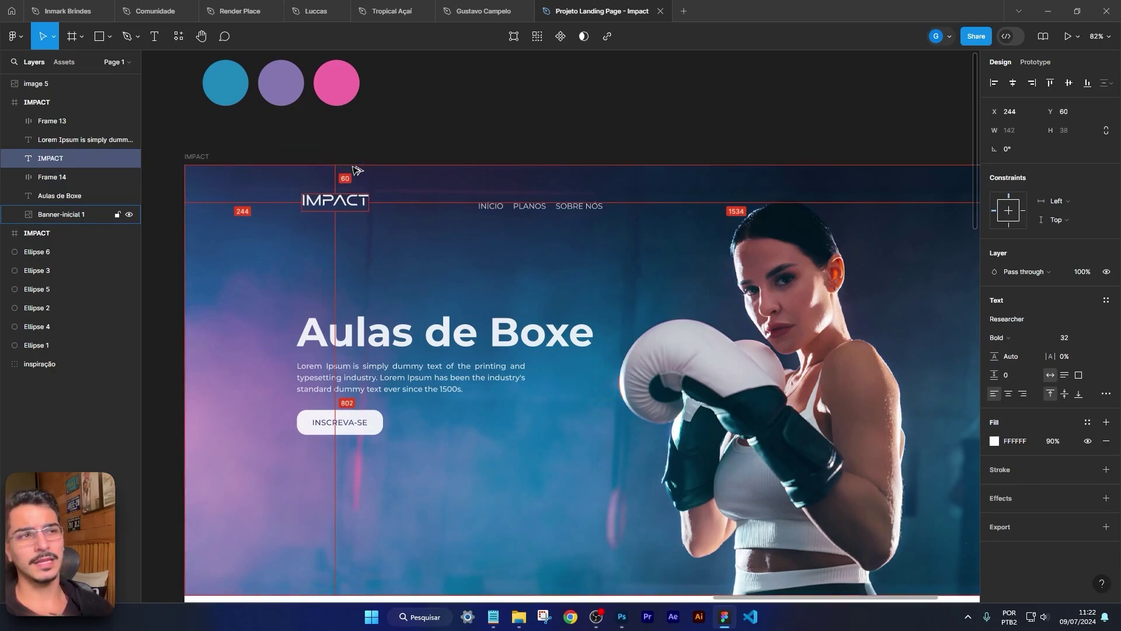
pyautogui.click(537, 214)
pyautogui.moveTo(538, 214); pyautogui.dragTo(532, 207)
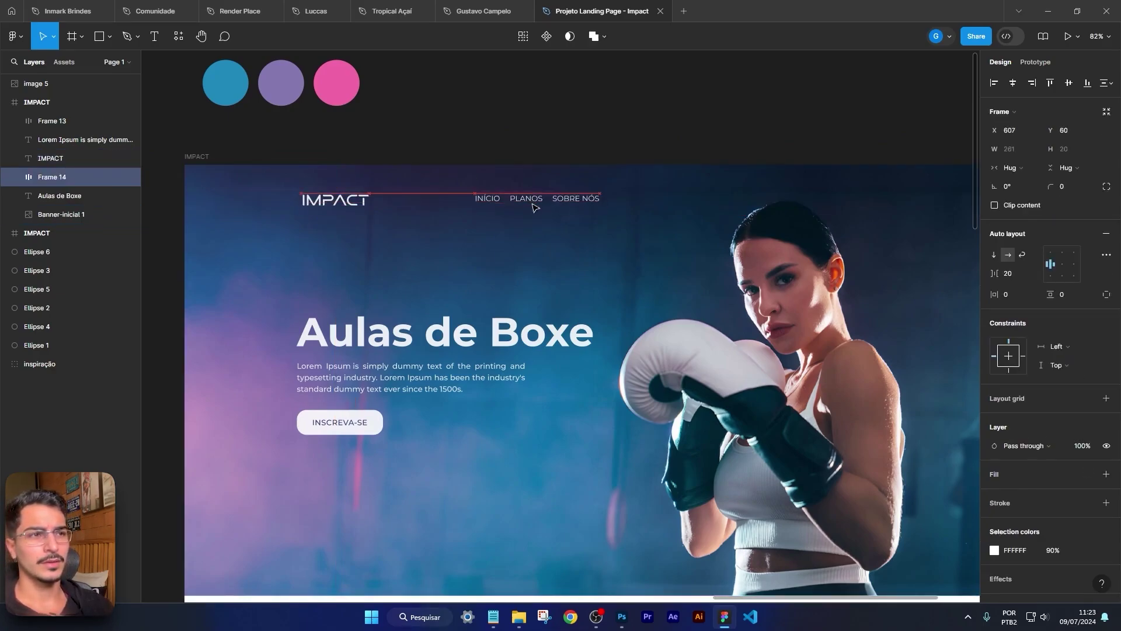
pyautogui.press('Right')
pyautogui.press('Right')
pyautogui.scroll(5, 462, 243)
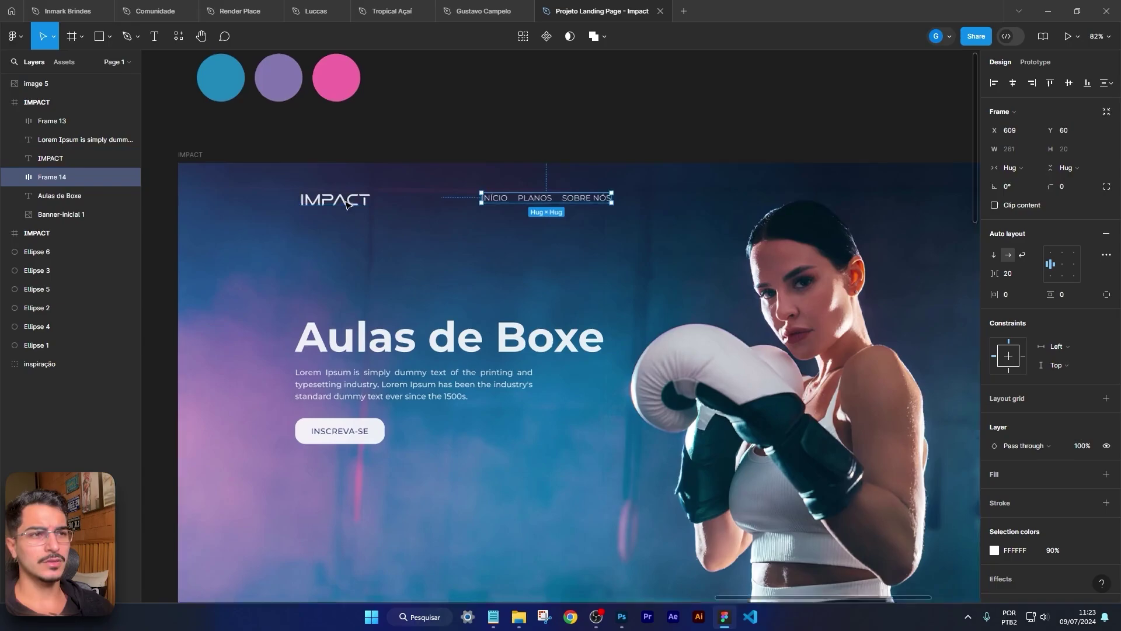
pyautogui.moveTo(648, 215); pyautogui.dragTo(623, 215)
pyautogui.keyDown('shift'); pyautogui.click(389, 219); pyautogui.keyUp('shift')
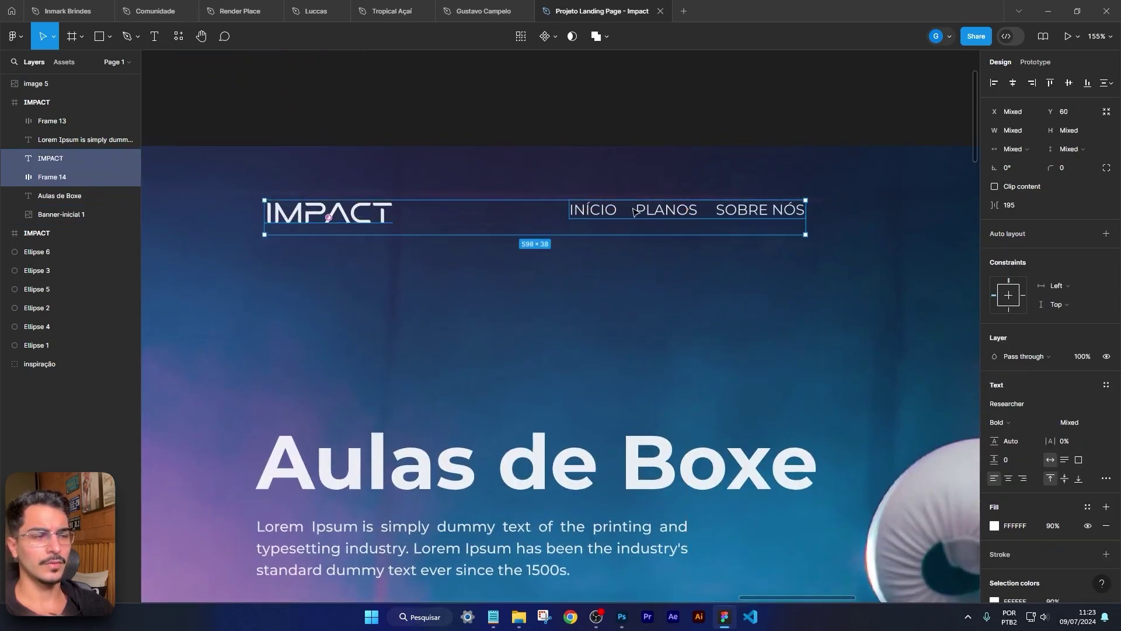
pyautogui.click(1068, 83)
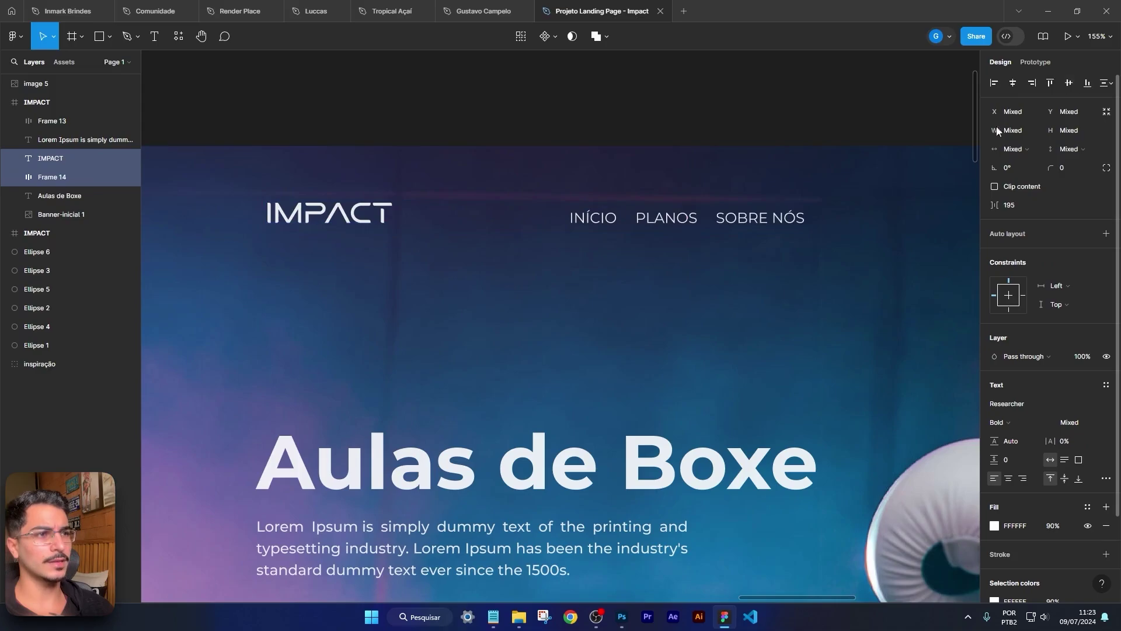
# Step: Shift the nav menu right to its final position at X 823
pyautogui.click(658, 159)
pyautogui.scroll(-5, 663, 168)
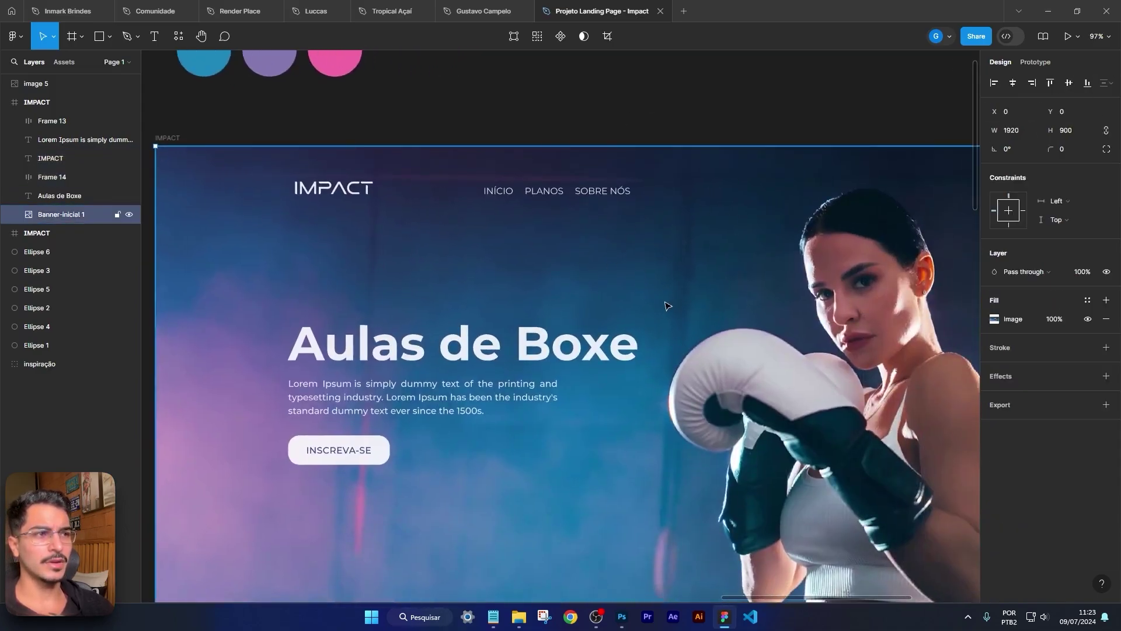
pyautogui.scroll(-1, 642, 263)
pyautogui.click(554, 167)
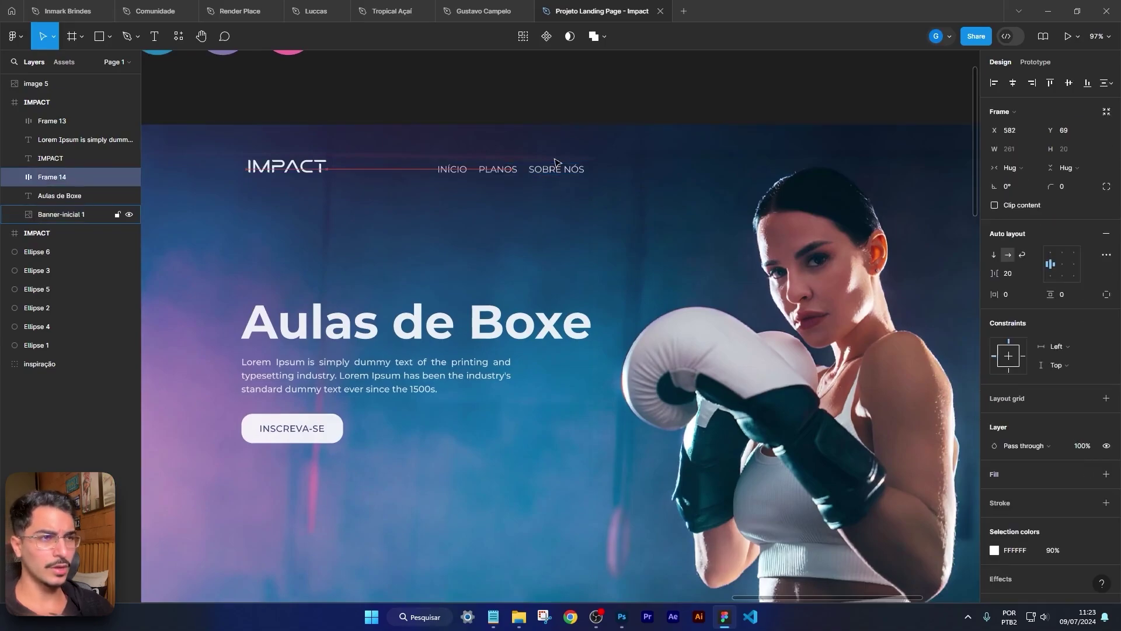
pyautogui.press('Right')
pyautogui.press('Right')
pyautogui.press('Right')
pyautogui.press('Right')
pyautogui.press('Right')
pyautogui.press('Right')
pyautogui.press('Right')
pyautogui.press('Right')
pyautogui.press('Right')
pyautogui.press('Right')
pyautogui.press('Right')
pyautogui.press('Right')
pyautogui.press('Right')
pyautogui.press('Right')
pyautogui.press('Right')
pyautogui.press('Right')
pyautogui.press('Right')
pyautogui.press('Right')
pyautogui.press('Right')
pyautogui.press('Right')
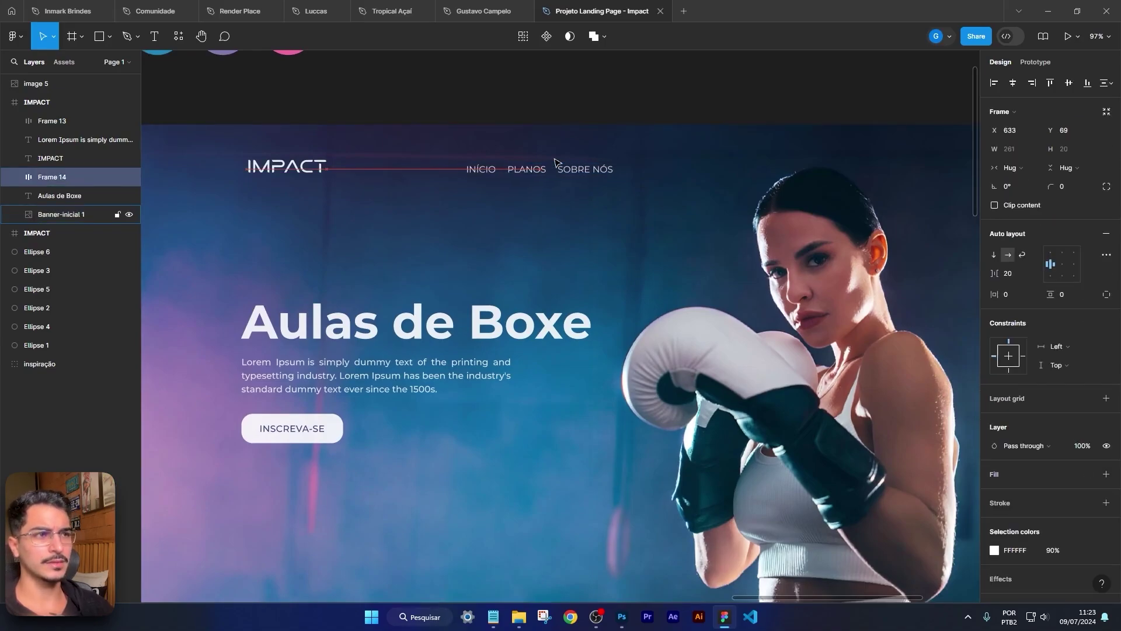
pyautogui.click(583, 130)
pyautogui.scroll(-3, 621, 138)
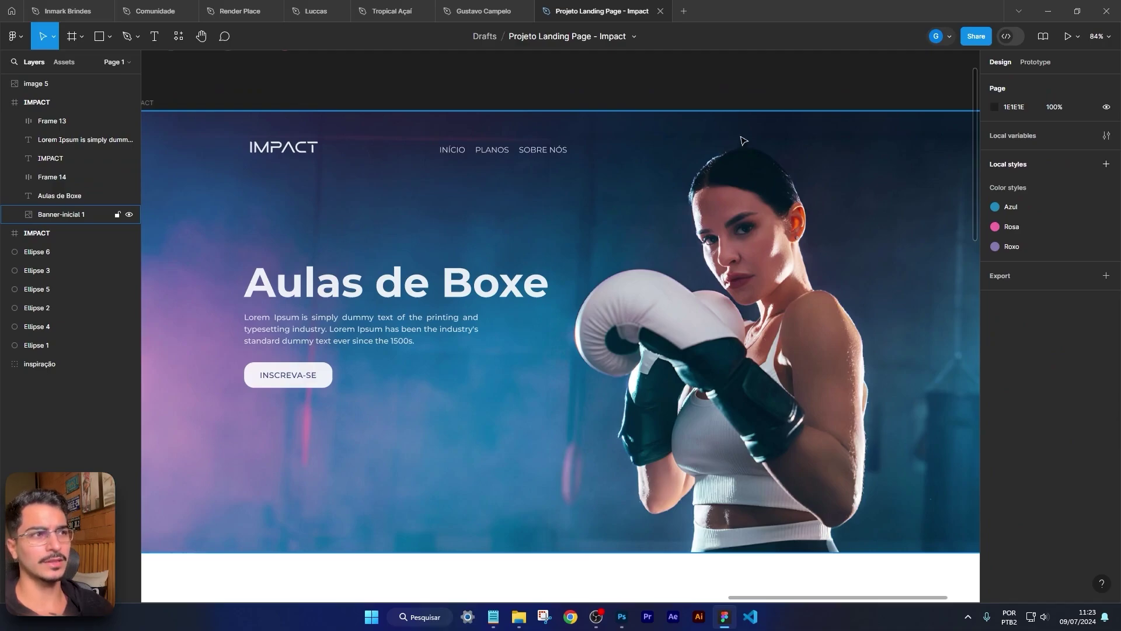
pyautogui.scroll(-5, 751, 145)
pyautogui.scroll(4, 723, 157)
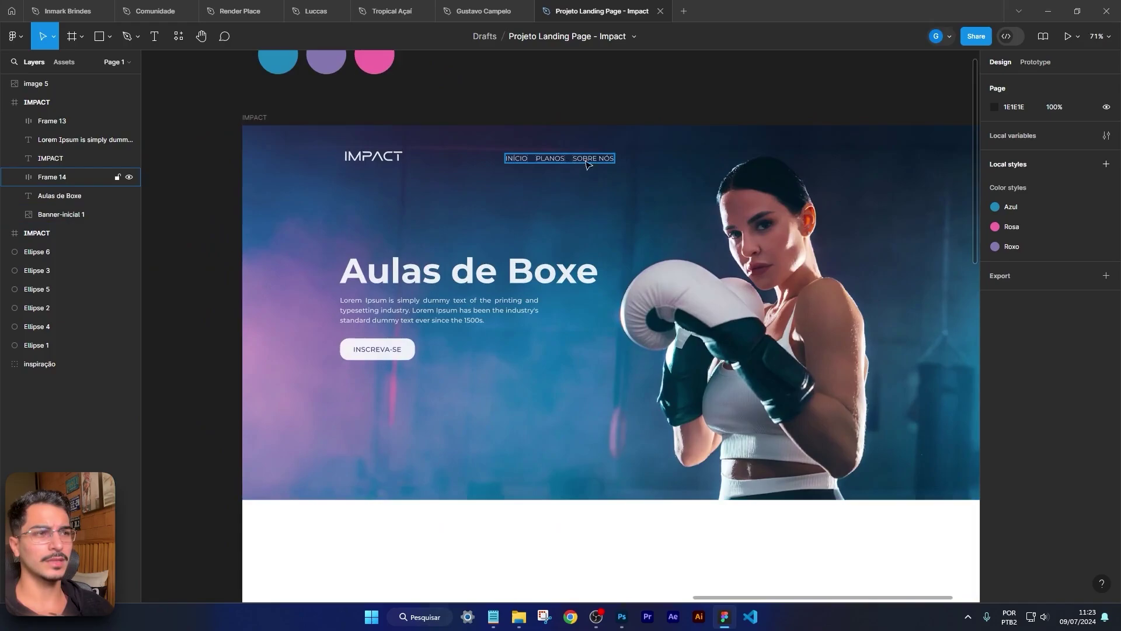
pyautogui.moveTo(568, 160); pyautogui.dragTo(649, 162)
pyautogui.click(798, 106)
pyautogui.moveTo(946, 192); pyautogui.dragTo(911, 197)
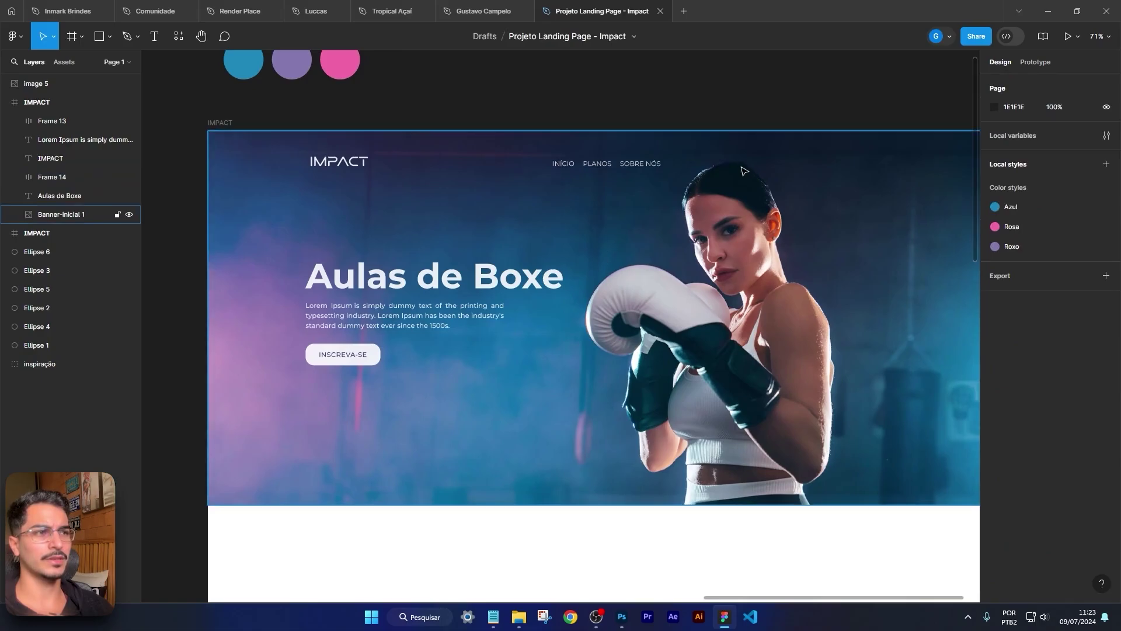
pyautogui.hotkey('ctrl', 'z')
pyautogui.hotkey('ctrl', 'z')
pyautogui.hscroll(3, 729, 164)
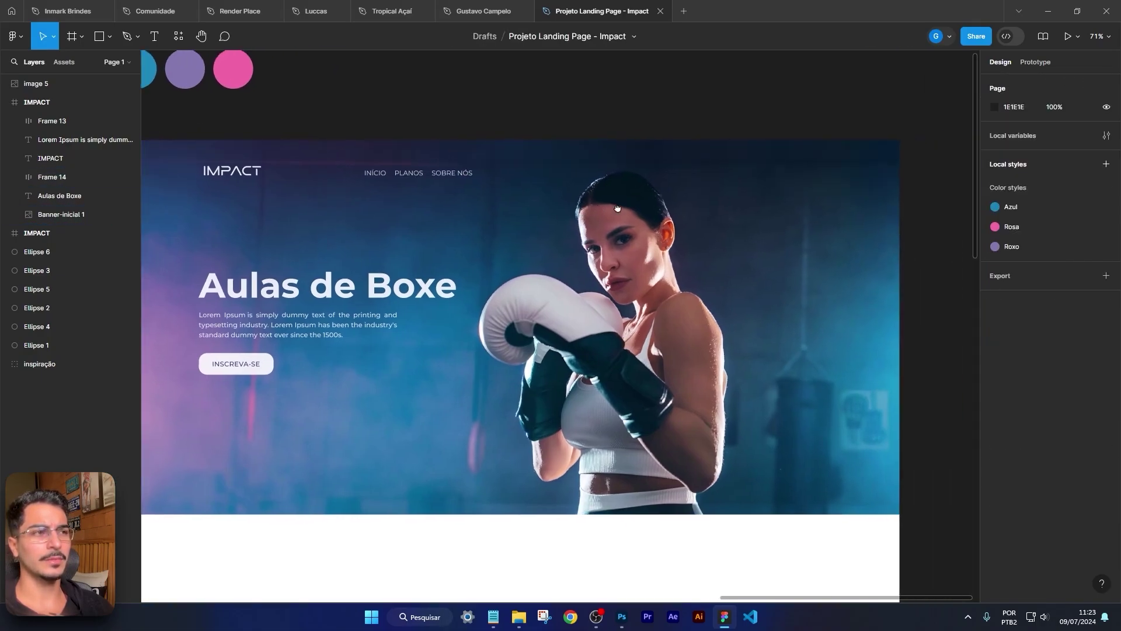
# Step: Alt-drag a copy of INSCREVA-SE to the banner's top right and relabel it CONTATO
pyautogui.moveTo(266, 371); pyautogui.dragTo(824, 192)
pyautogui.doubleClick(777, 186)
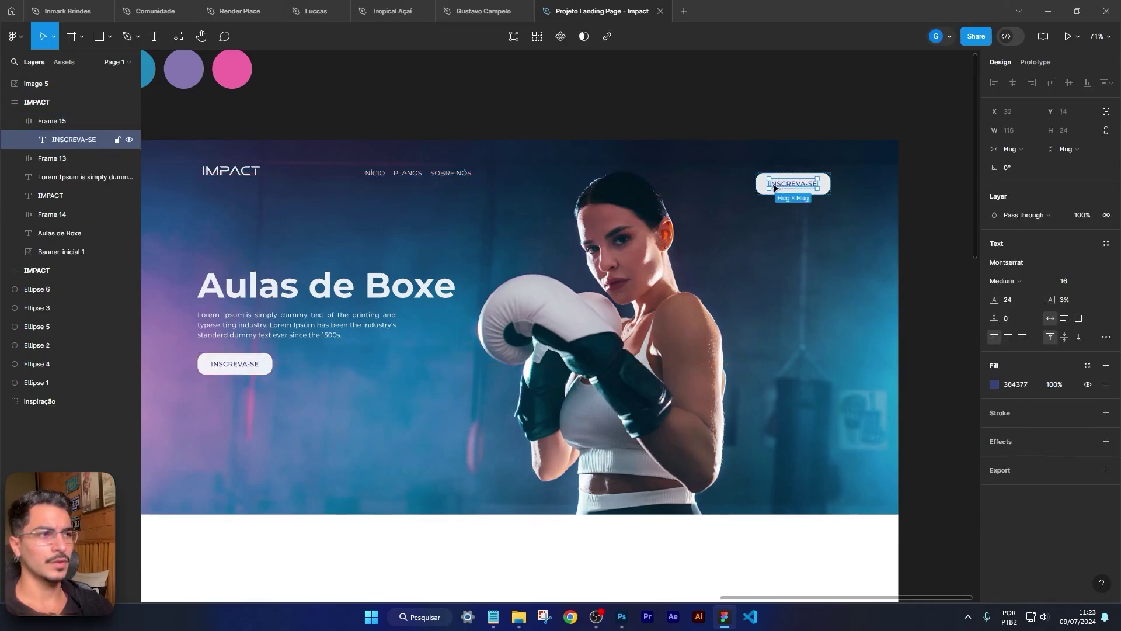
pyautogui.doubleClick(773, 185)
pyautogui.write('conta')
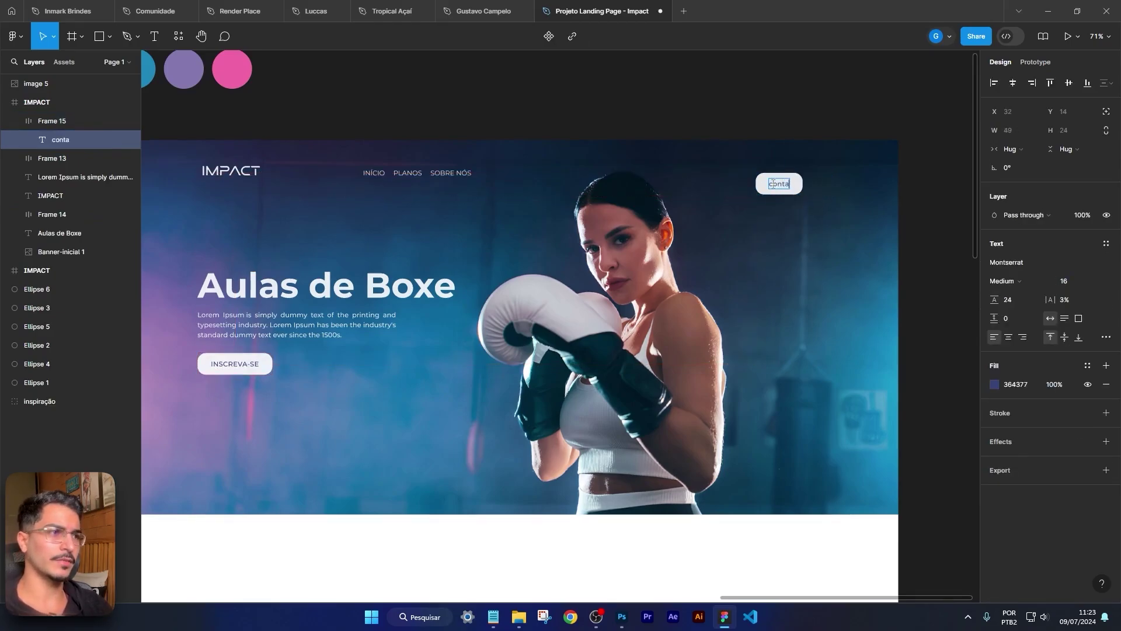
pyautogui.press('BackSpace')
pyautogui.write('CONTATO')
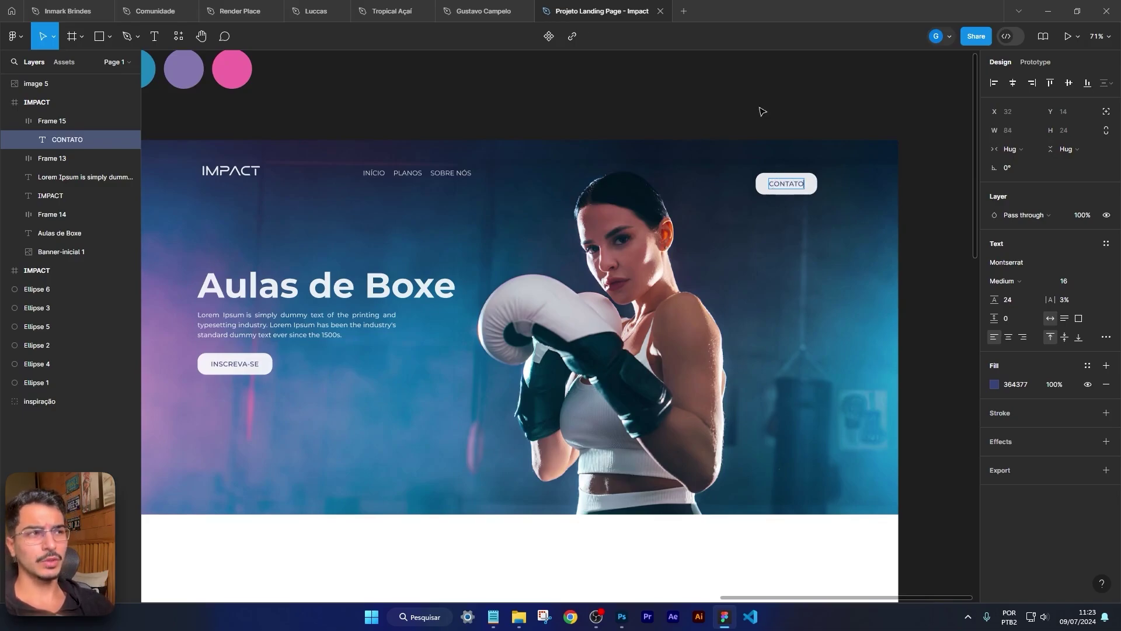
pyautogui.press('Escape')
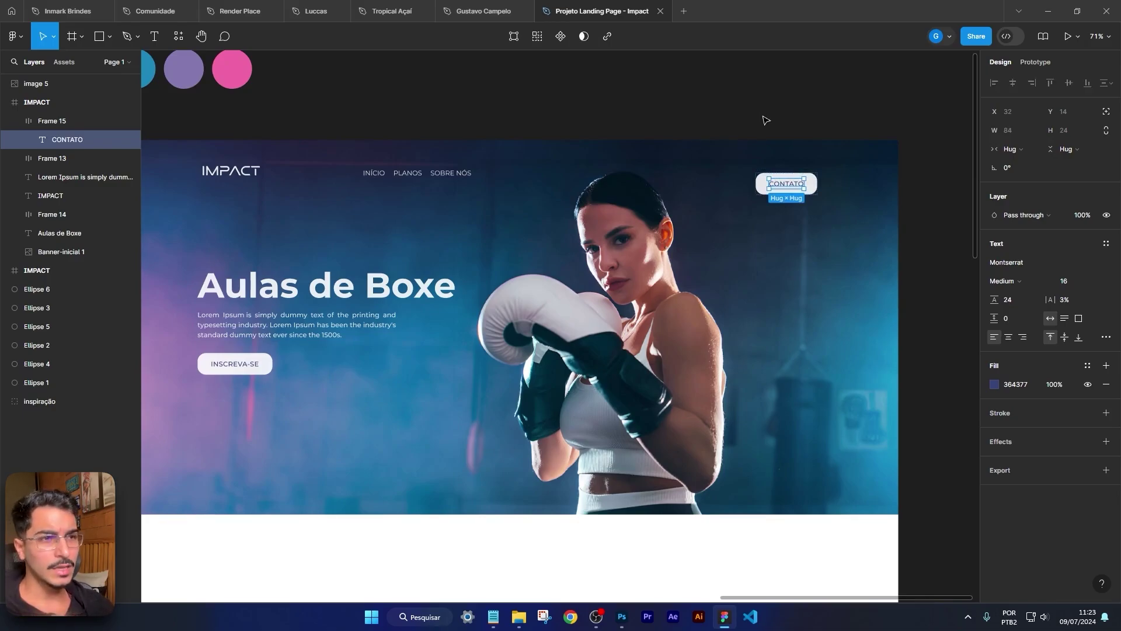
pyautogui.click(718, 133)
pyautogui.scroll(5, 245, 374)
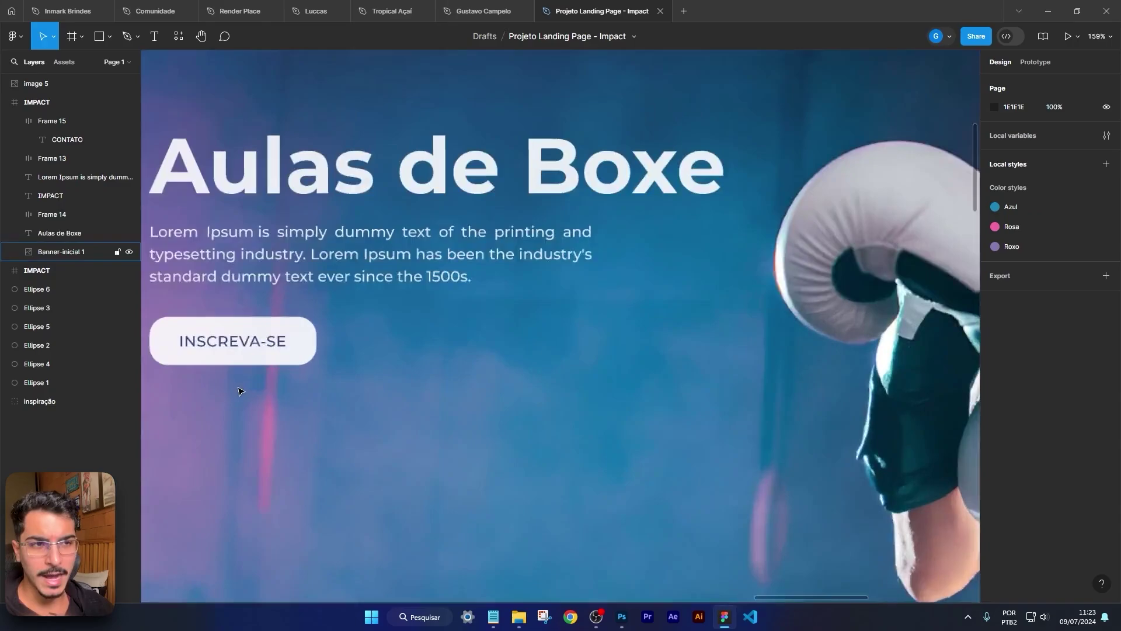
pyautogui.moveTo(324, 409); pyautogui.dragTo(399, 415)
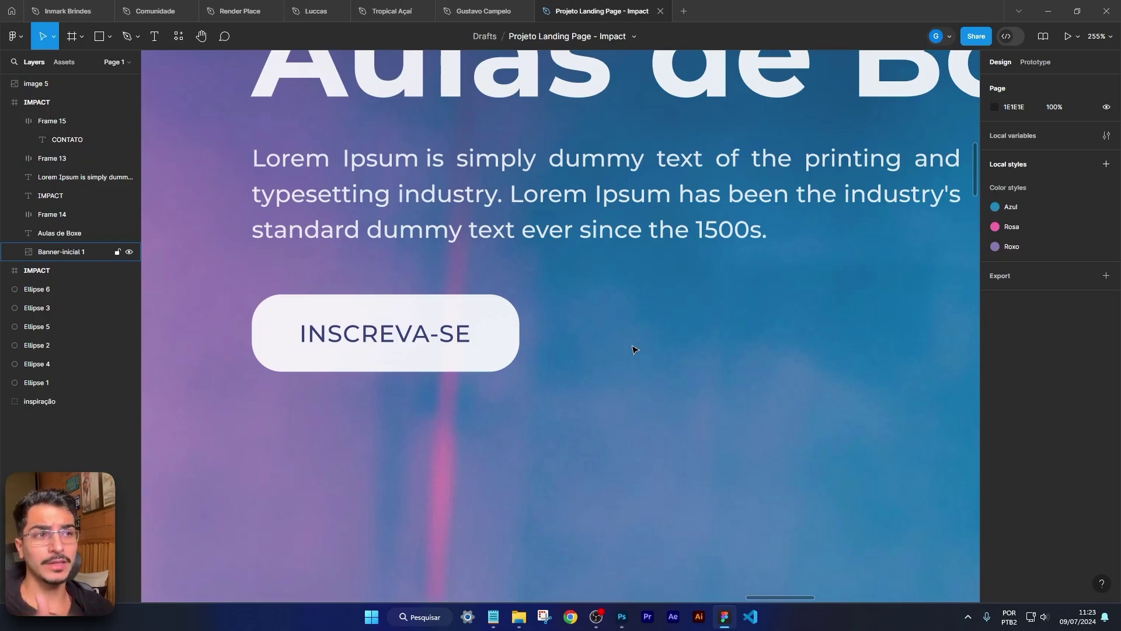
pyautogui.scroll(-8, 633, 349)
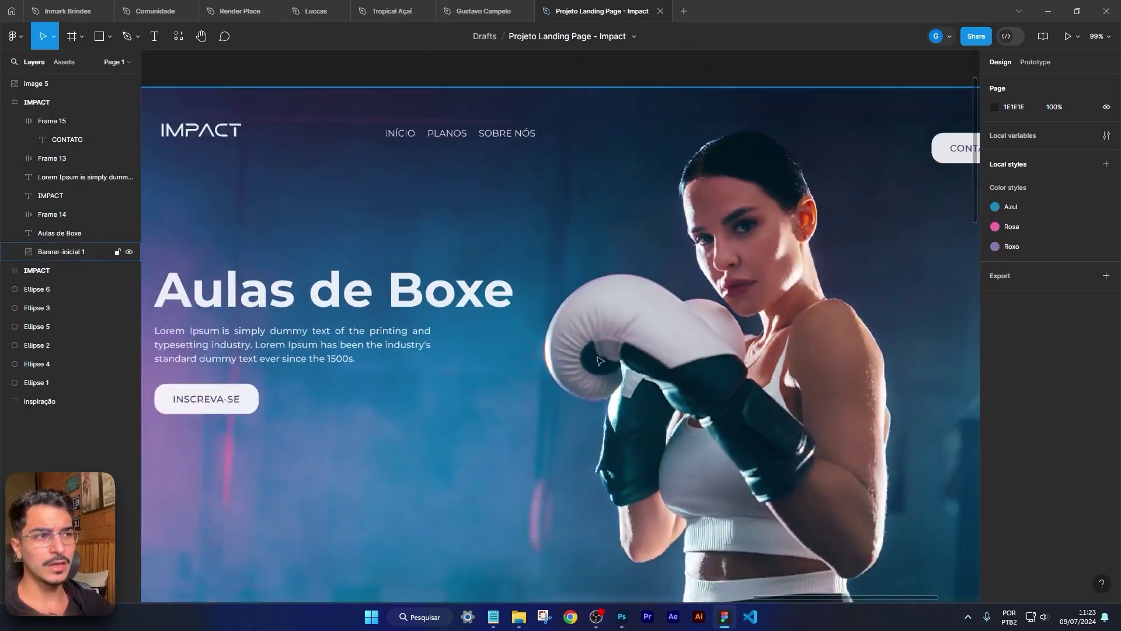
pyautogui.scroll(-3, 648, 350)
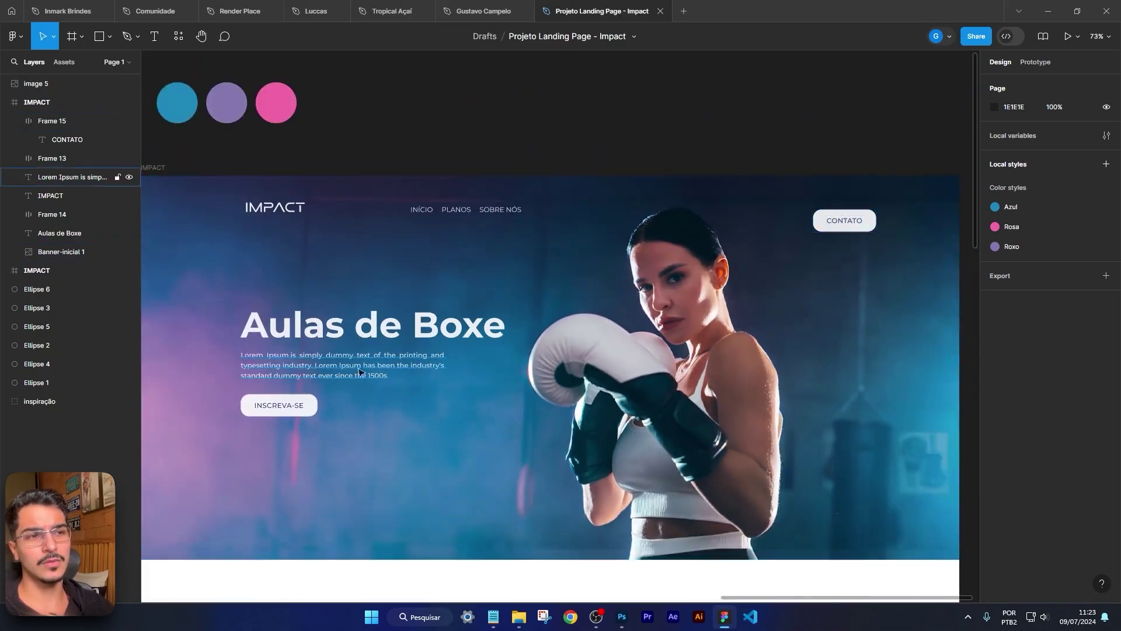
pyautogui.scroll(12, 868, 218)
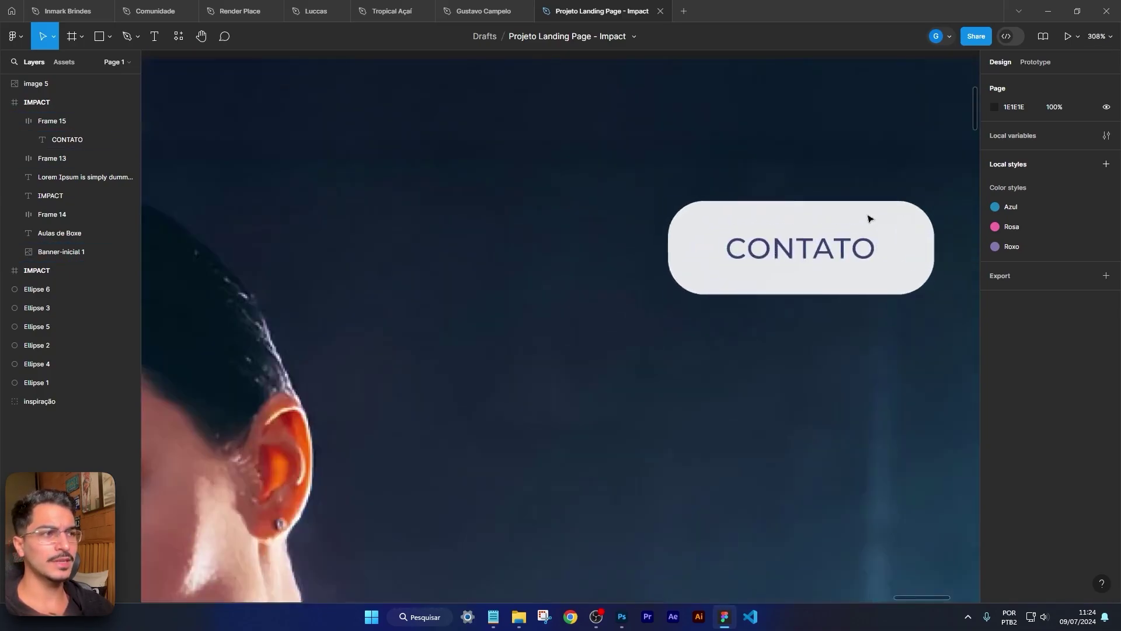
# Step: Remove the CONTATO frame's fill and give it a FFFFFF stroke at 90% opacity
pyautogui.click(815, 248)
pyautogui.scroll(-3, 1001, 429)
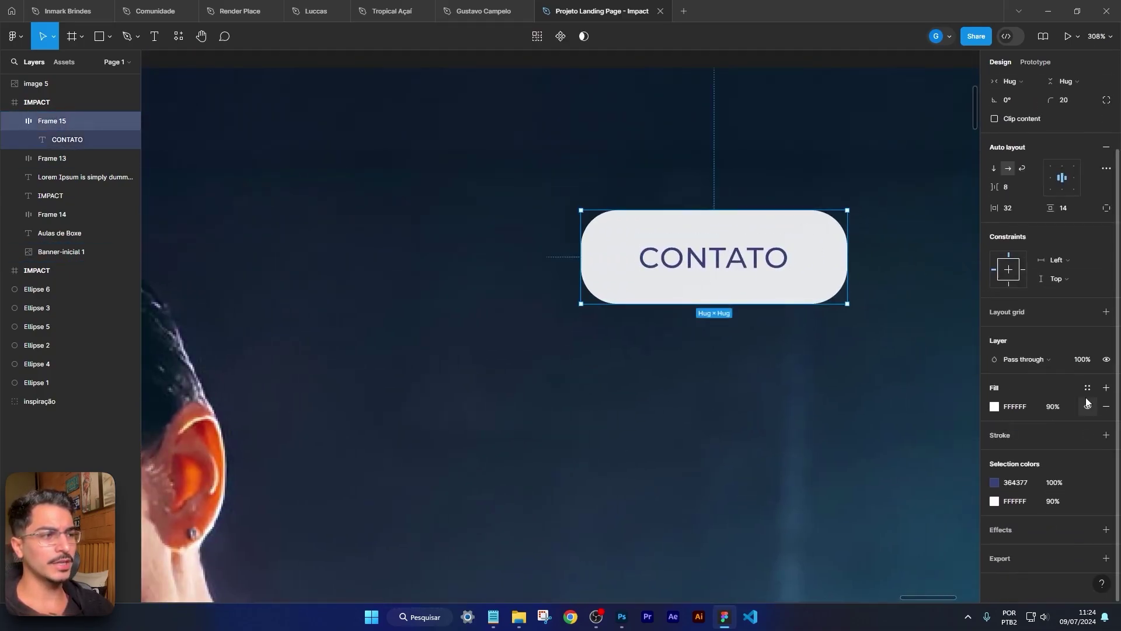
pyautogui.click(1110, 410)
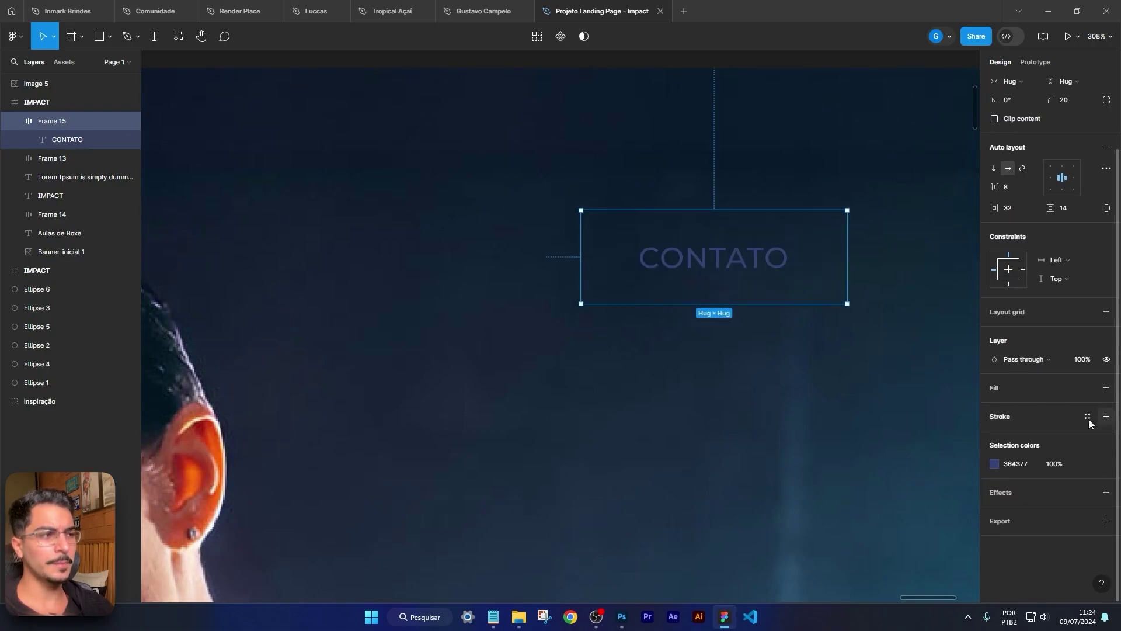
pyautogui.click(1106, 417)
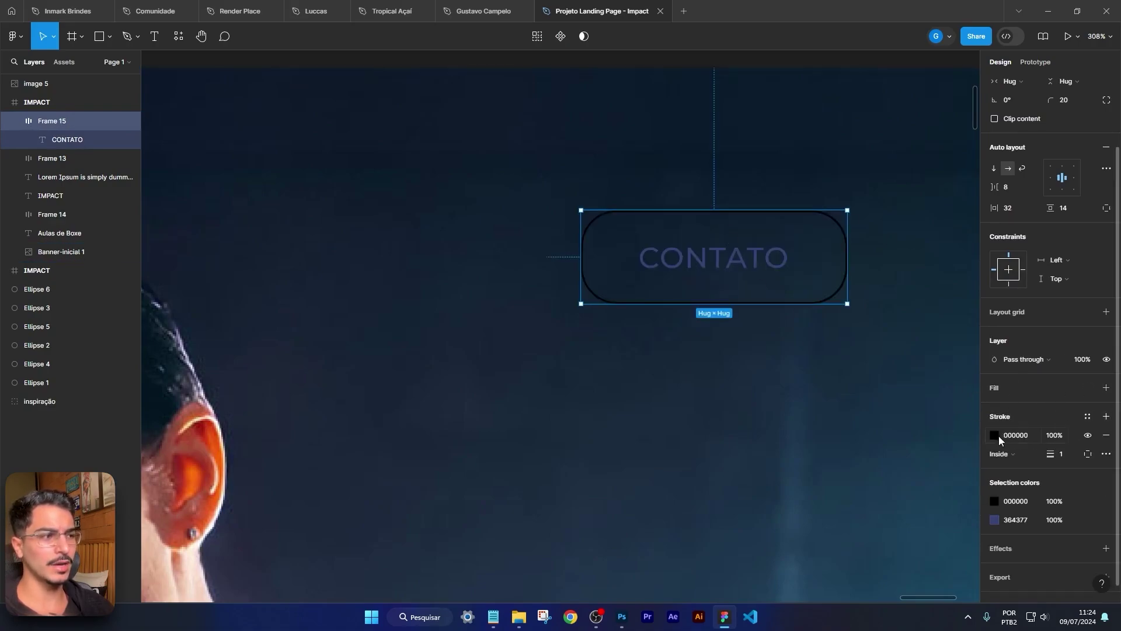
pyautogui.click(995, 435)
pyautogui.moveTo(921, 426); pyautogui.dragTo(800, 282)
pyautogui.click(963, 489)
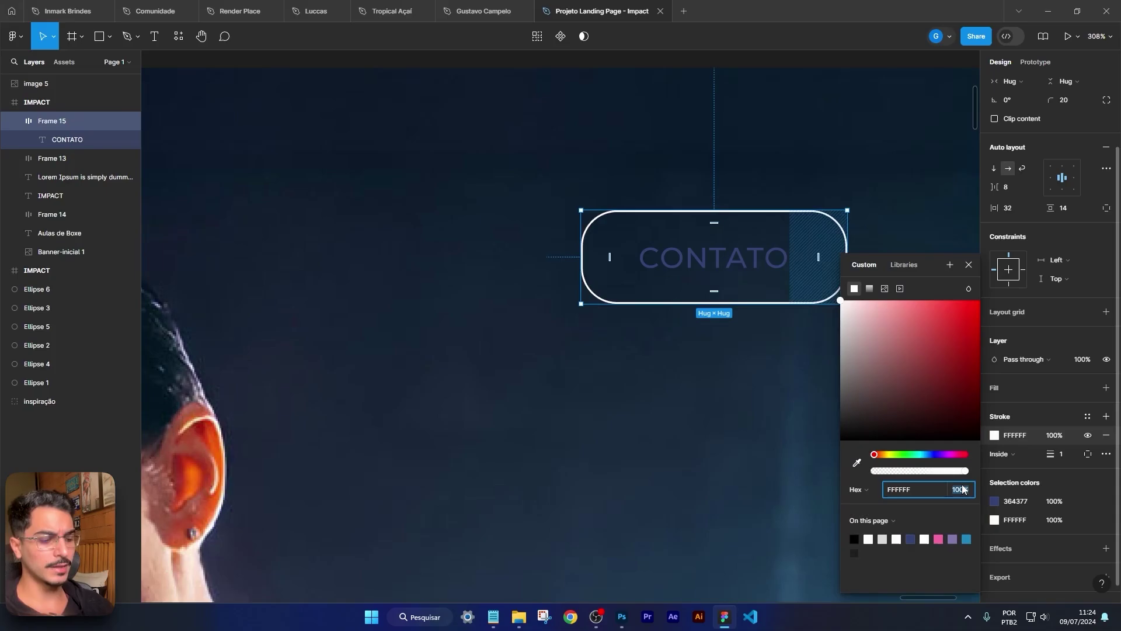
pyautogui.write('90')
pyautogui.press('Return')
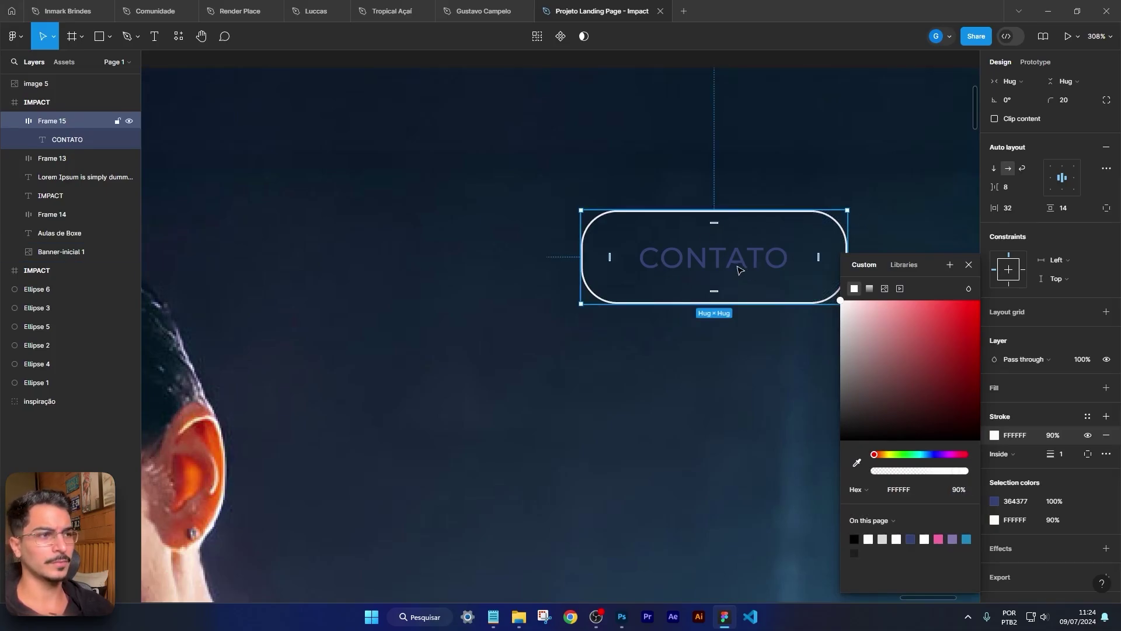
# Step: Colour the CONTATO label text FFFFFF at 90% opacity
pyautogui.doubleClick(739, 269)
pyautogui.click(992, 385)
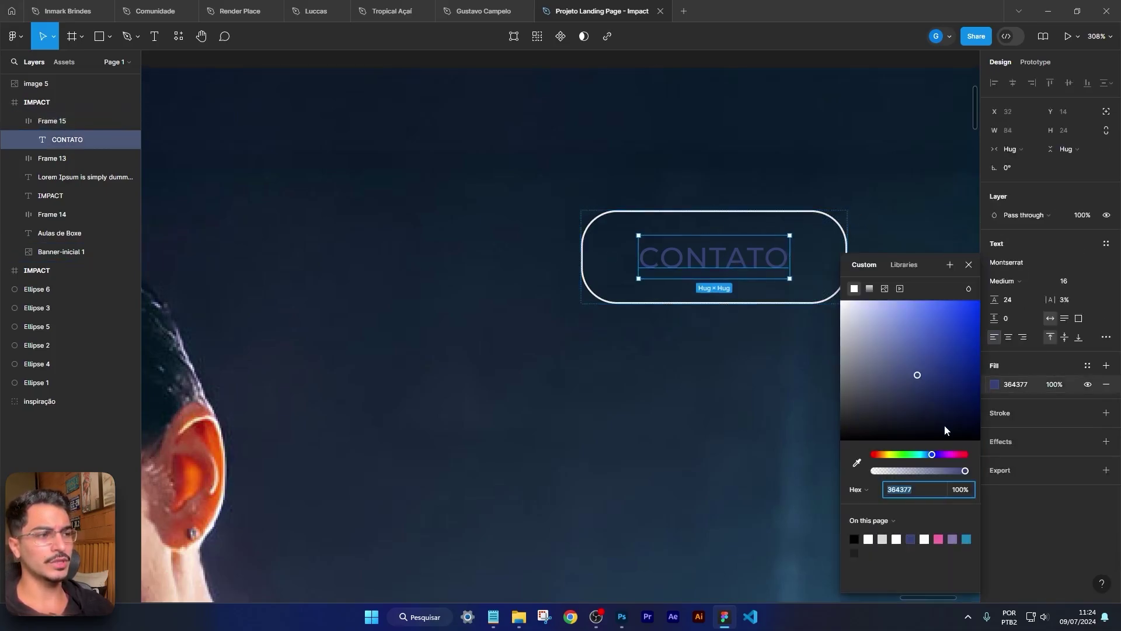
pyautogui.moveTo(944, 425); pyautogui.dragTo(730, 130)
pyautogui.click(963, 489)
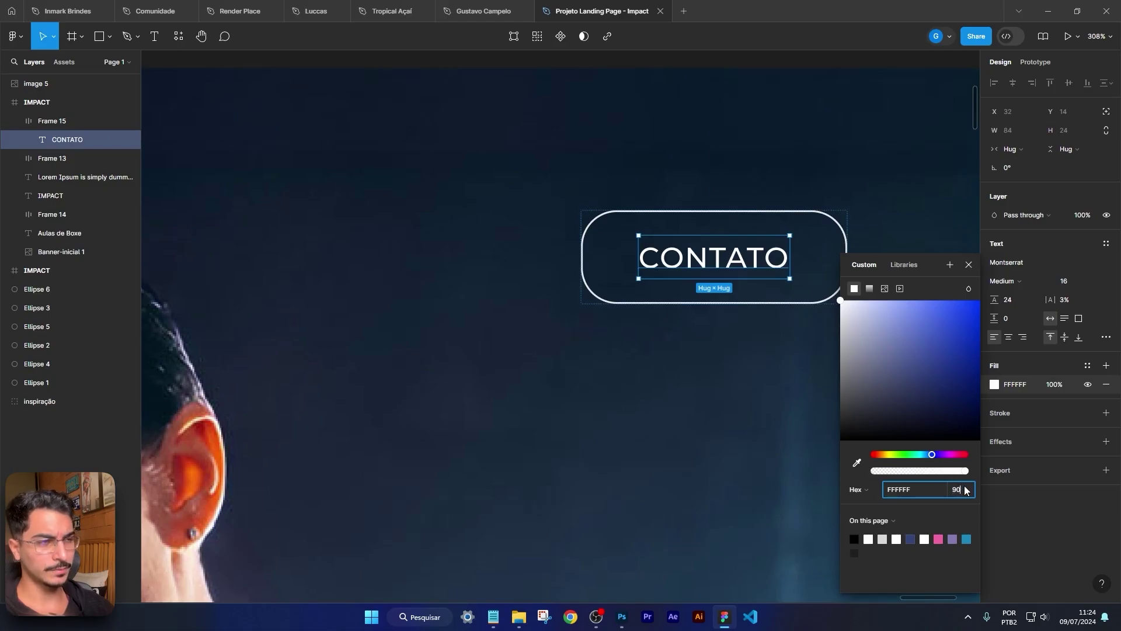
pyautogui.write('90')
pyautogui.press('Return')
pyautogui.click(636, 468)
# Step: Zoom to fit the banner and show the layout grid to review the CONTATO button
pyautogui.click(821, 263)
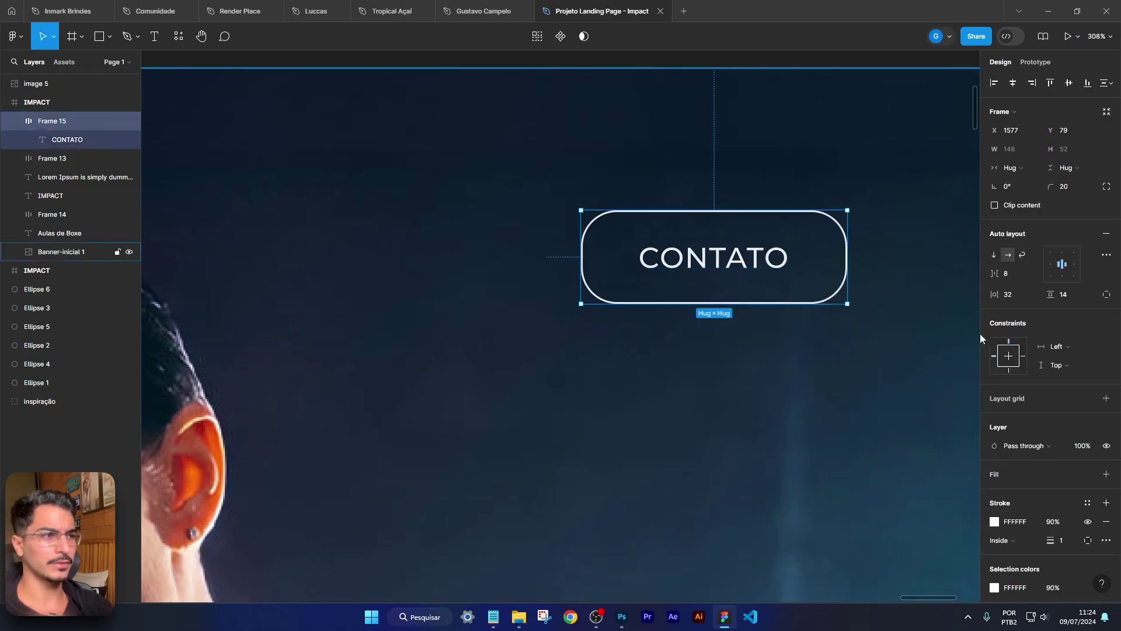
pyautogui.click(794, 446)
pyautogui.hotkey('shift', '2')
pyautogui.moveTo(790, 470); pyautogui.dragTo(842, 361)
pyautogui.hotkey('shift', 'g')
pyautogui.click(827, 294)
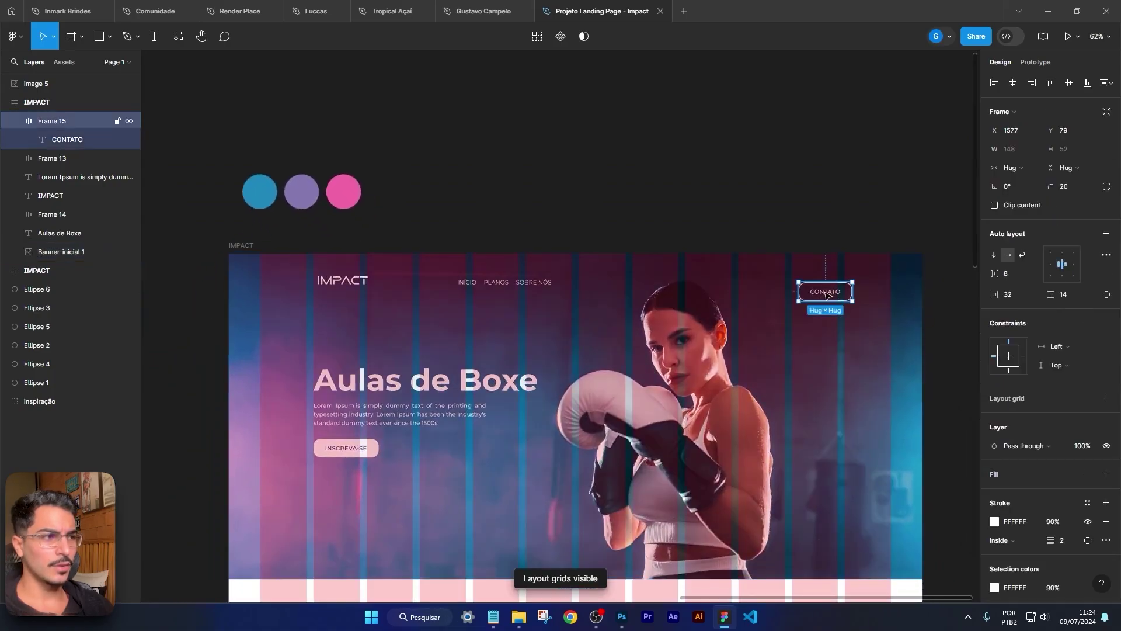
# Step: Hide the layout grid columns and check the IMPACT logo and CONTATO button alignment
pyautogui.click(347, 283)
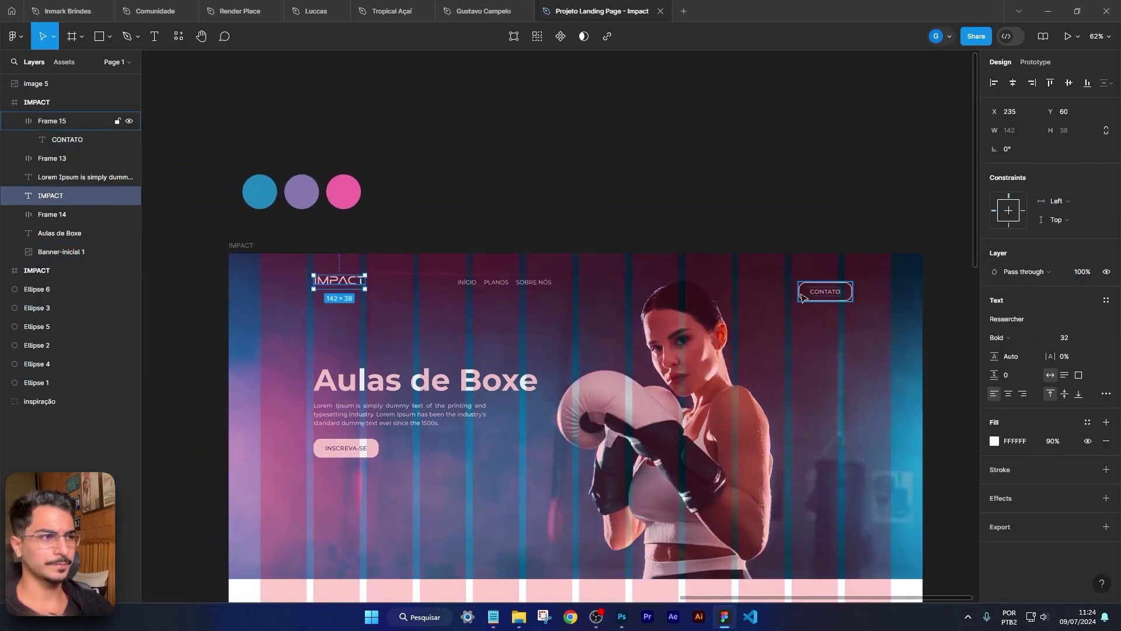
pyautogui.click(825, 200)
pyautogui.hotkey('shift', 'g')
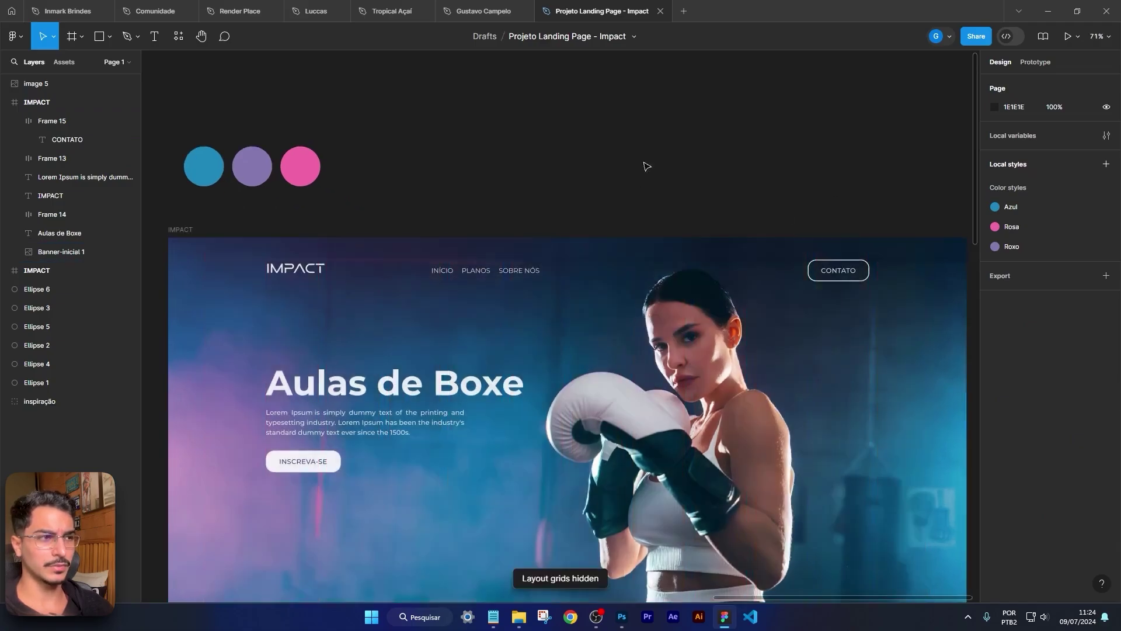
pyautogui.scroll(5, 813, 285)
pyautogui.click(836, 286)
pyautogui.click(885, 290)
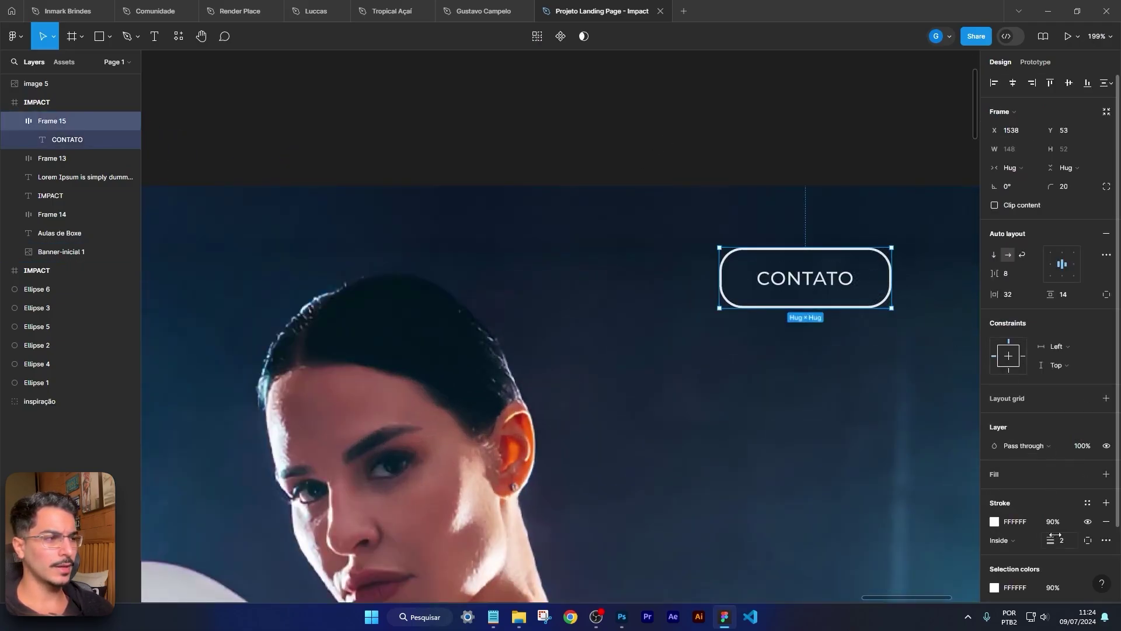
pyautogui.click(681, 448)
pyautogui.scroll(-6, 700, 444)
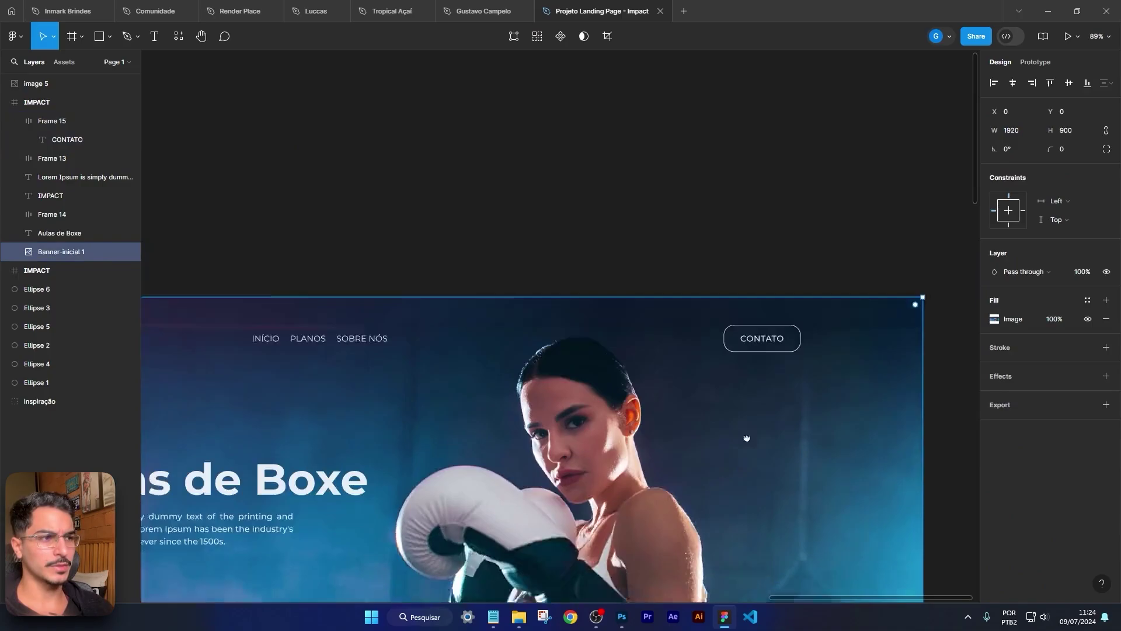
pyautogui.scroll(-3, 817, 374)
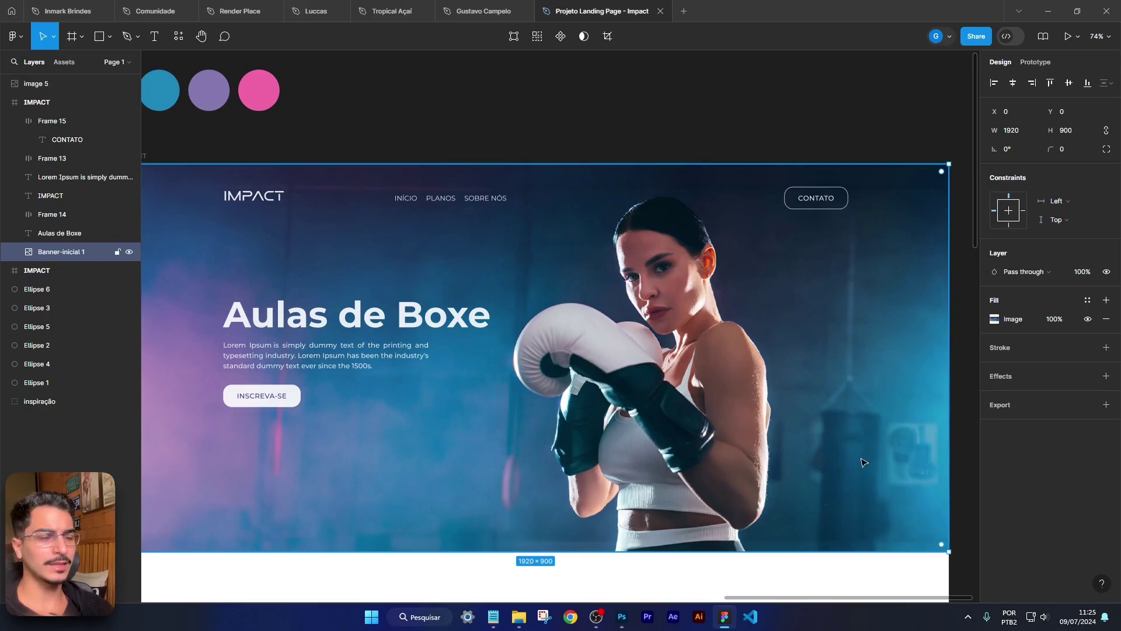
pyautogui.scroll(-3, 855, 386)
pyautogui.scroll(1, 847, 339)
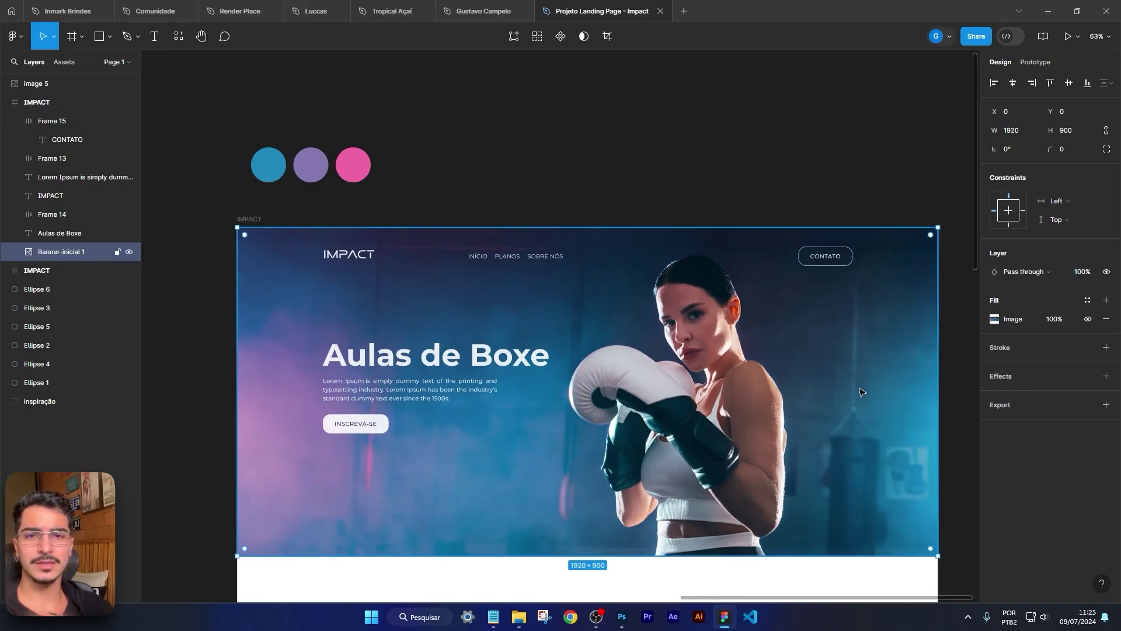
# Step: In Photoshop, select the banner layers down to the generative fill and shift them slightly right and down
pyautogui.click(624, 618)
pyautogui.press('v')
pyautogui.click(619, 324)
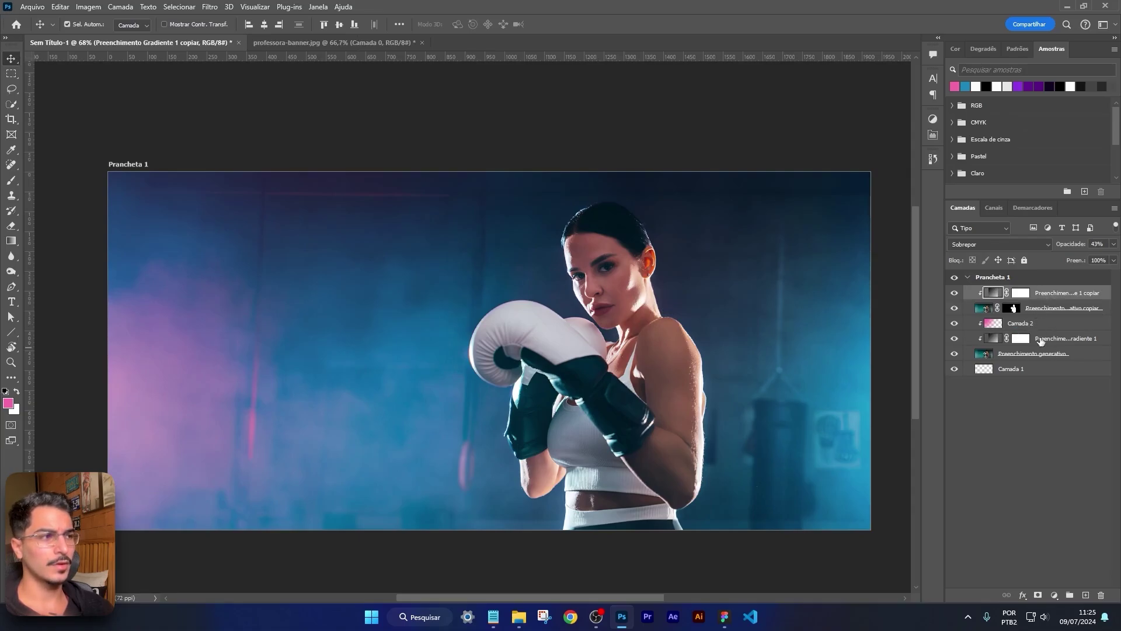
pyautogui.keyDown('shift'); pyautogui.click(1042, 357); pyautogui.keyUp('shift')
pyautogui.hotkey('ctrl', 't')
pyautogui.moveTo(530, 343); pyautogui.dragTo(581, 349)
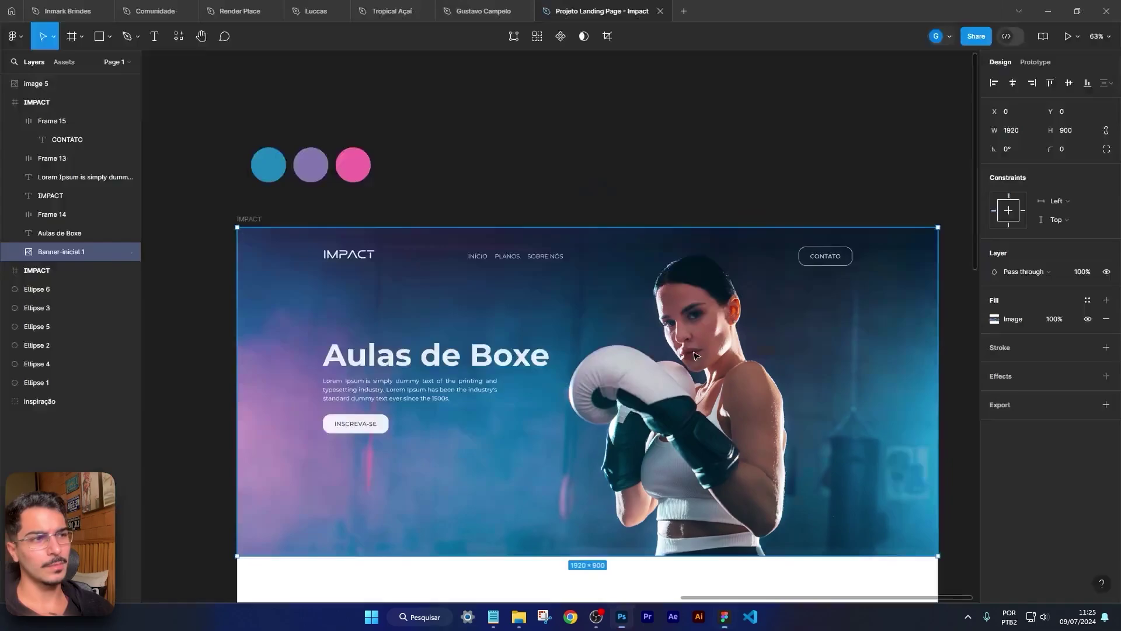
# Step: Move the inspiração reference group up and to the right
pyautogui.scroll(-1, 588, 391)
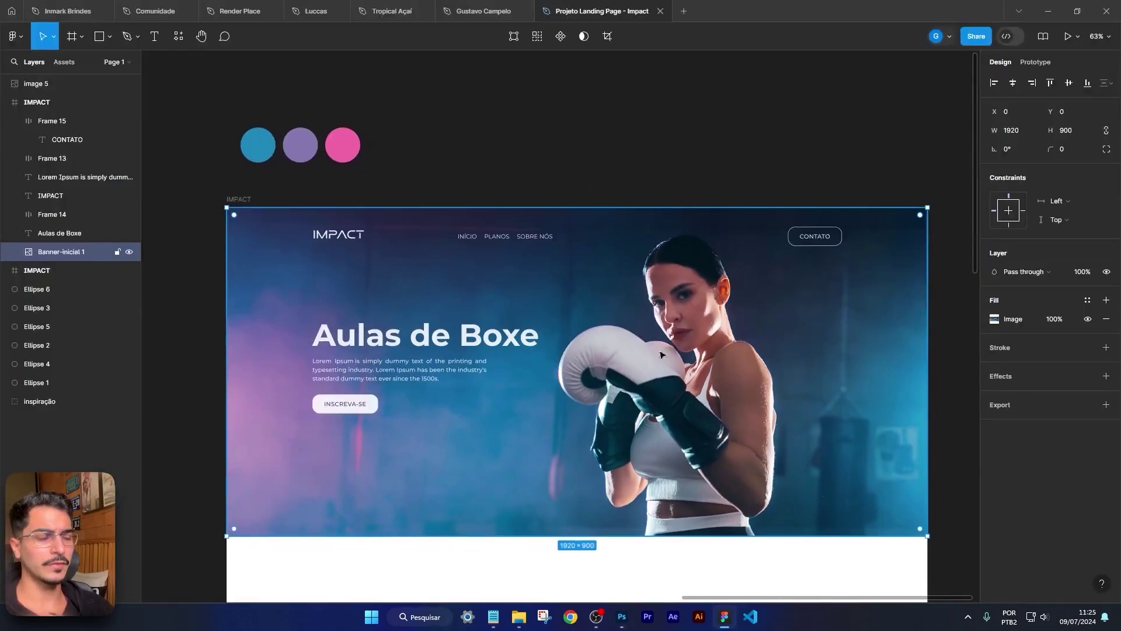
pyautogui.scroll(-2, 528, 394)
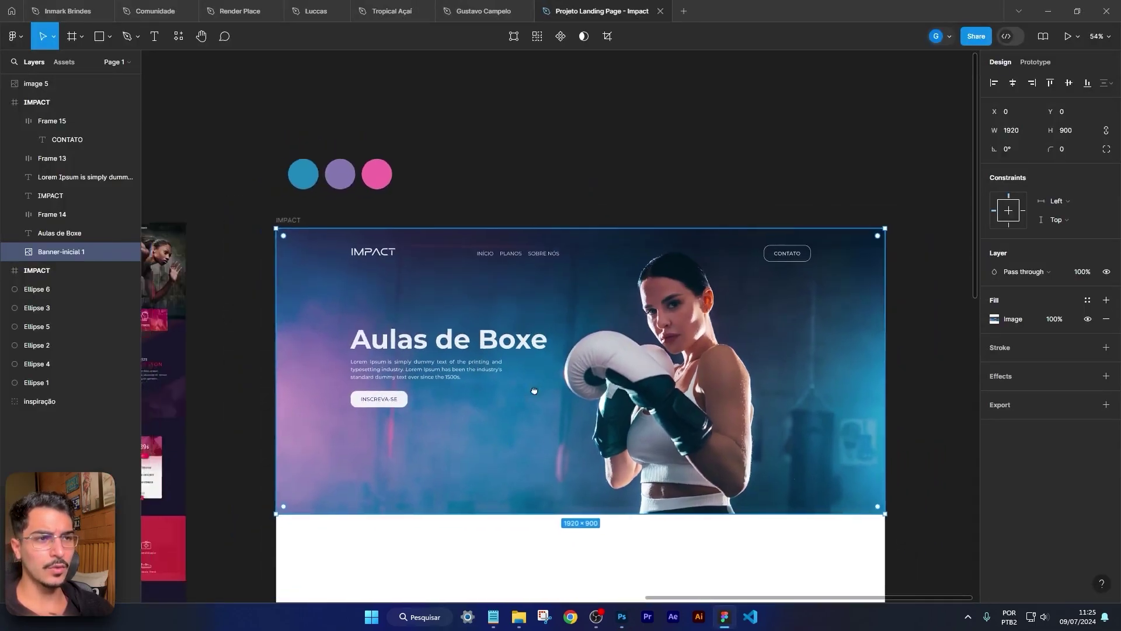
pyautogui.hscroll(-10, 525, 408)
pyautogui.scroll(5, 513, 525)
pyautogui.moveTo(430, 519); pyautogui.dragTo(482, 486)
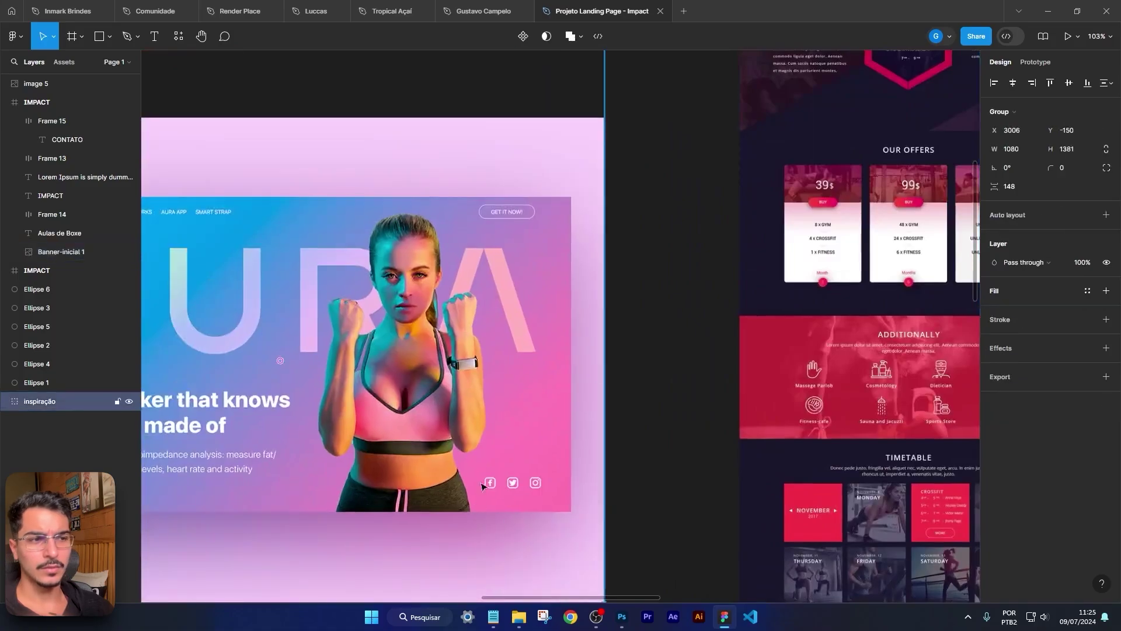
pyautogui.scroll(-4, 502, 485)
pyautogui.hscroll(8, 631, 444)
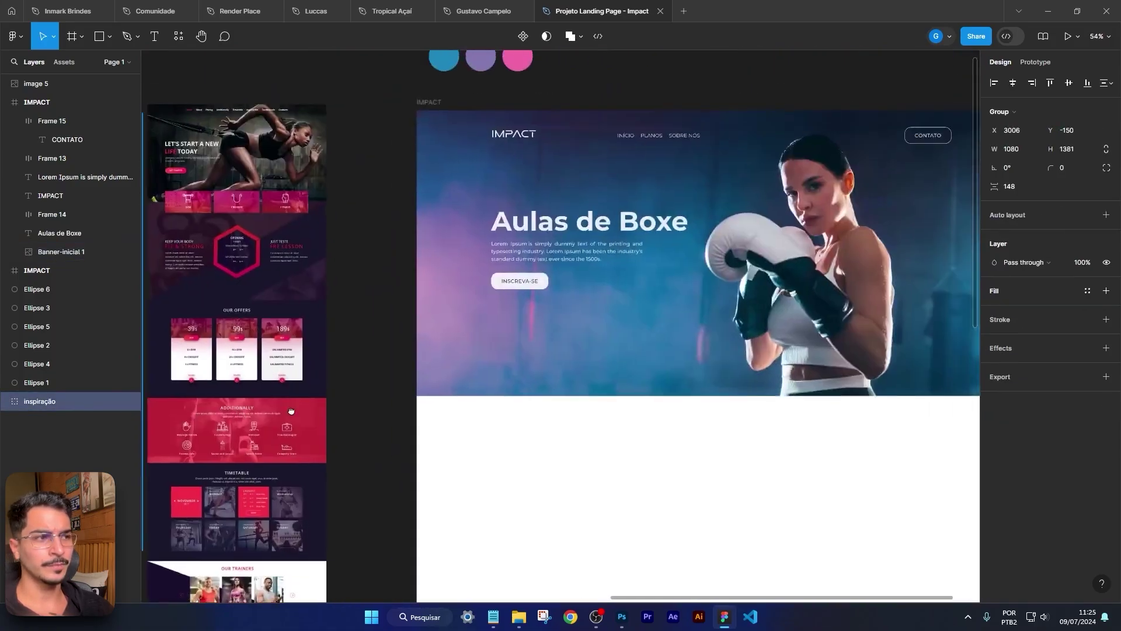
pyautogui.scroll(1, 642, 426)
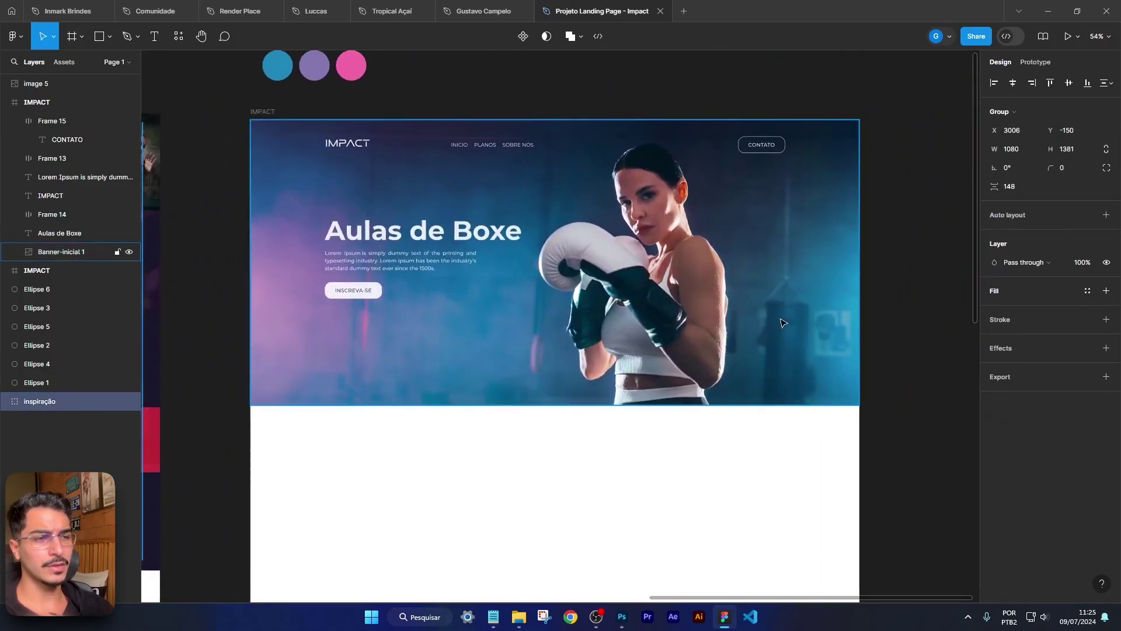
pyautogui.scroll(3, 642, 292)
# Step: Set the Aulas de Boxe headline to font size 76 in ExtraBold weight
pyautogui.click(531, 277)
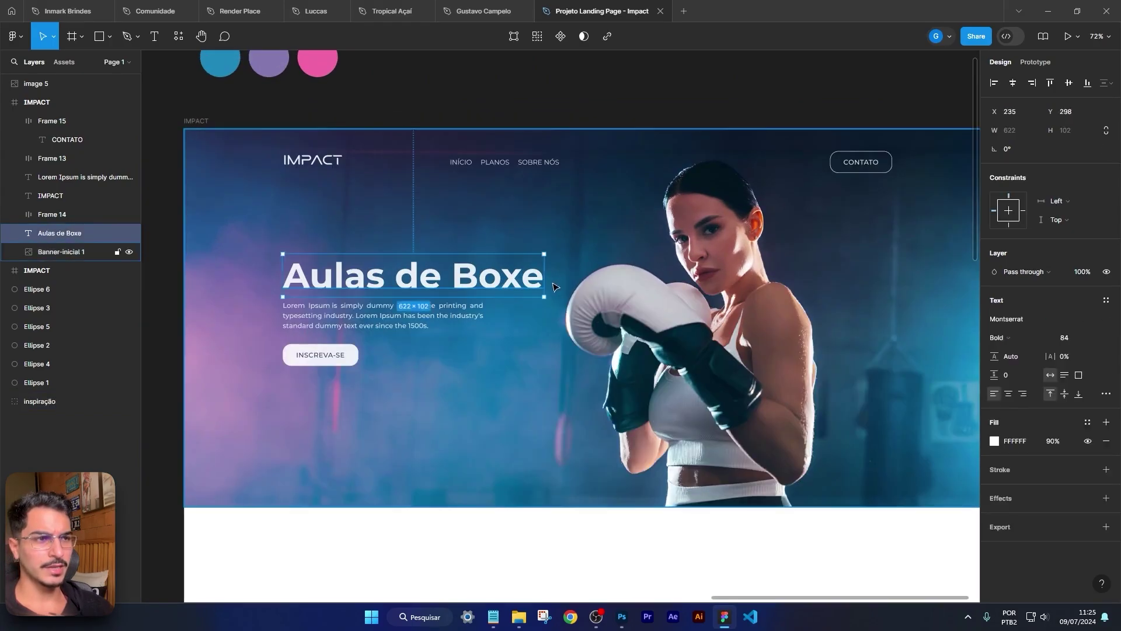
pyautogui.press('Down')
pyautogui.press('Down')
pyautogui.press('Down')
pyautogui.press('Down')
pyautogui.press('Down')
pyautogui.press('Down')
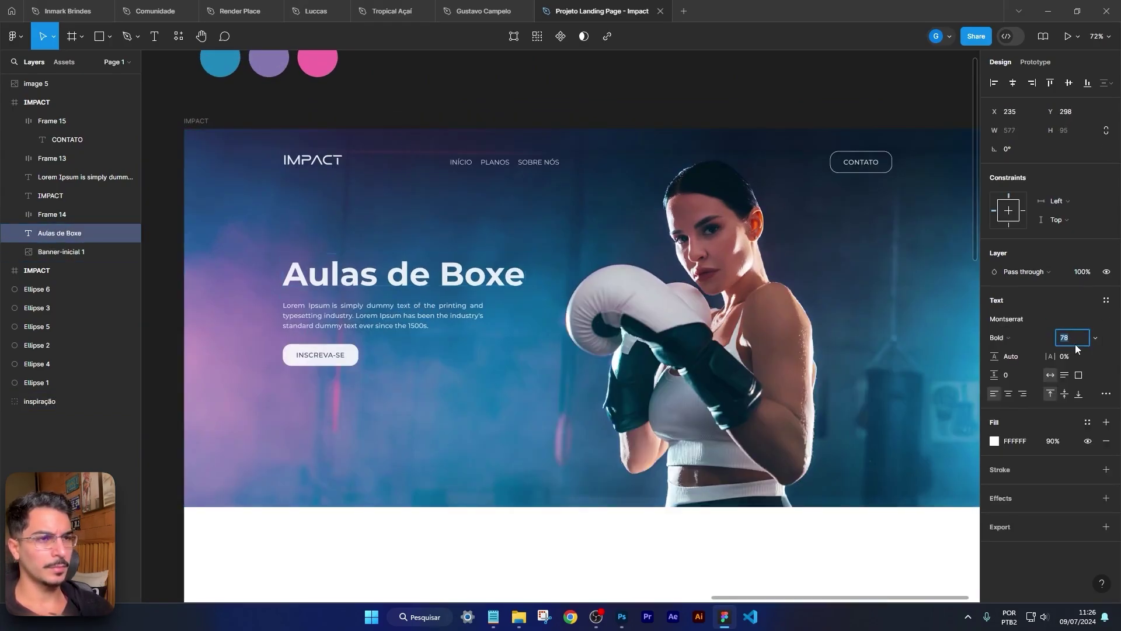
pyautogui.press('Down')
pyautogui.press('Down')
pyautogui.click(1007, 337)
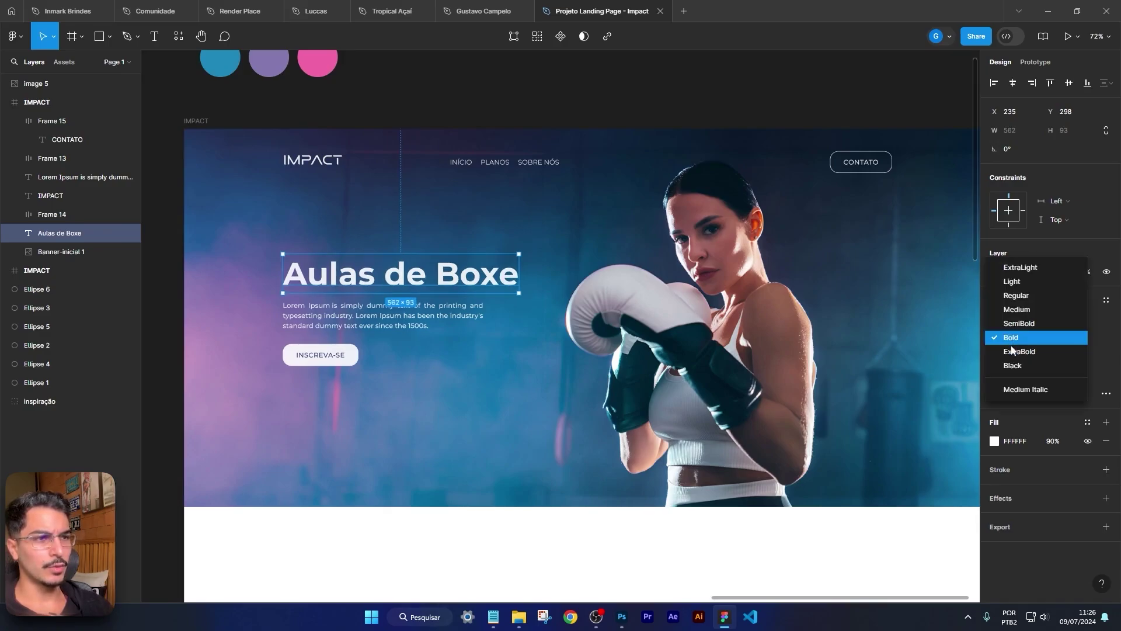
pyautogui.click(1029, 353)
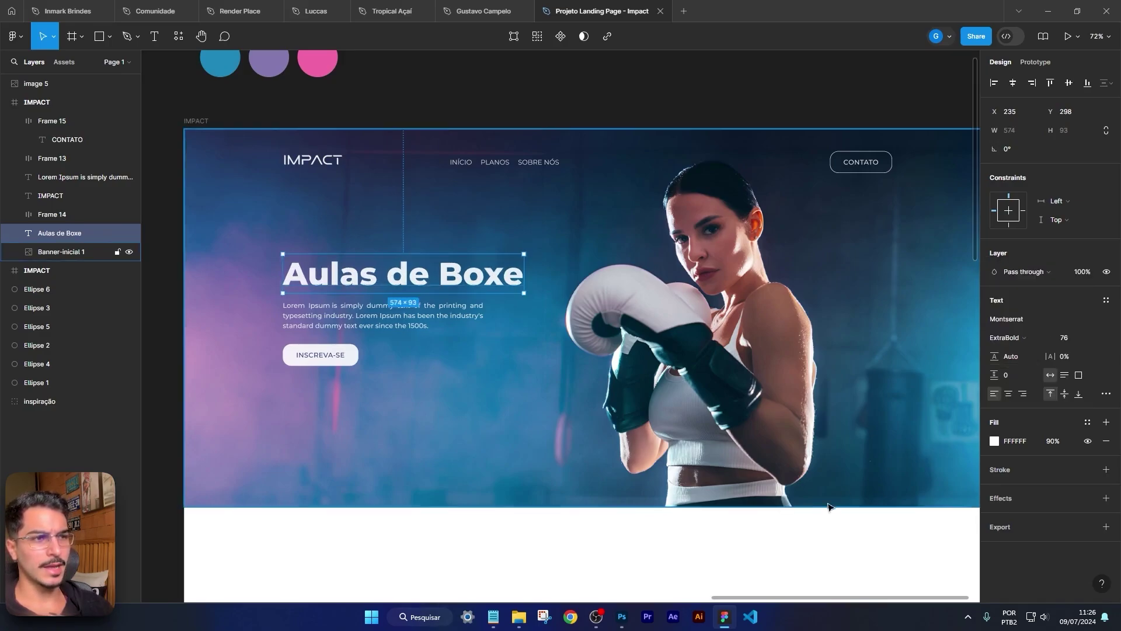
# Step: Widen the Lorem Ipsum paragraph to 568 px so it lines up with the headline
pyautogui.click(756, 526)
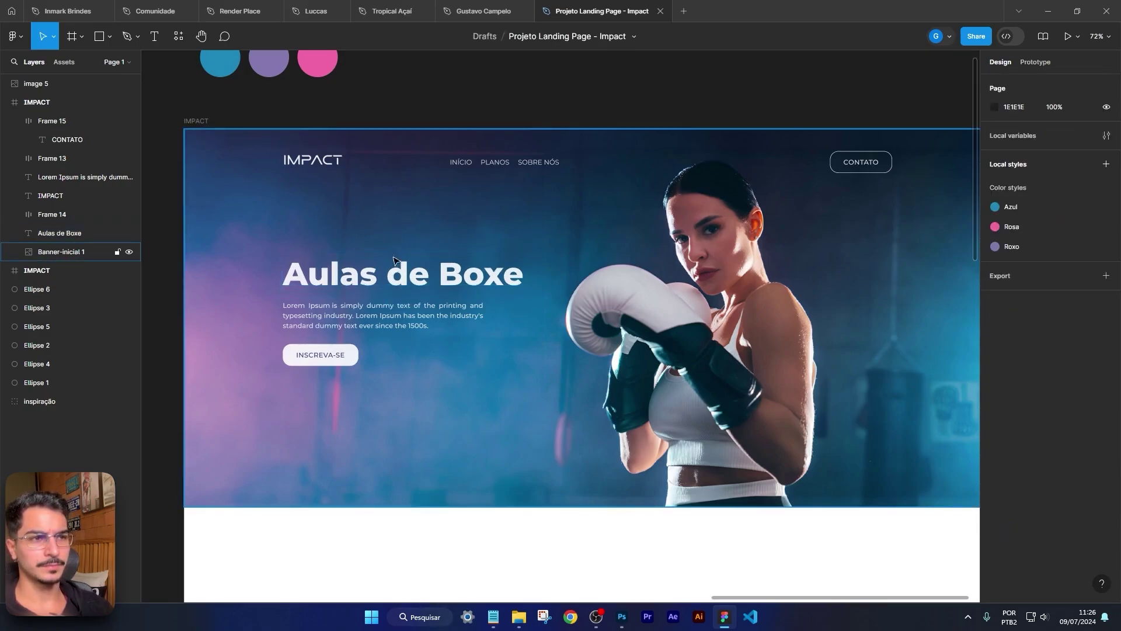
pyautogui.click(402, 307)
pyautogui.moveTo(483, 309); pyautogui.dragTo(521, 307)
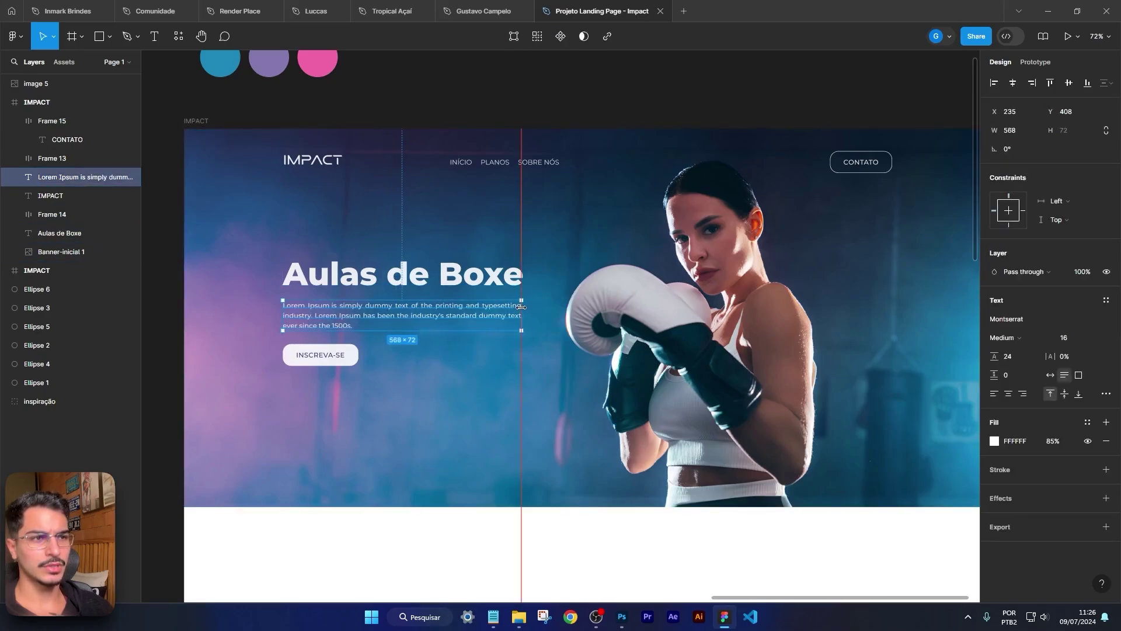
pyautogui.click(595, 535)
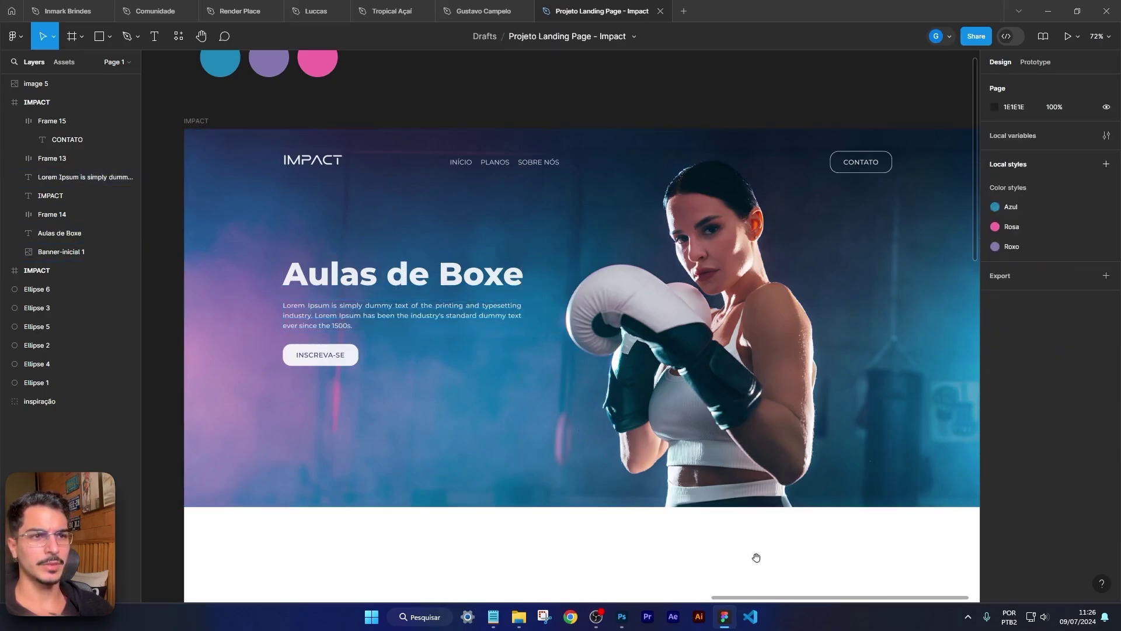
# Step: Duplicate the outlined CONTATO button and place the copy beside INSCREVA-SE at X 445, Y 512
pyautogui.hscroll(1, 750, 561)
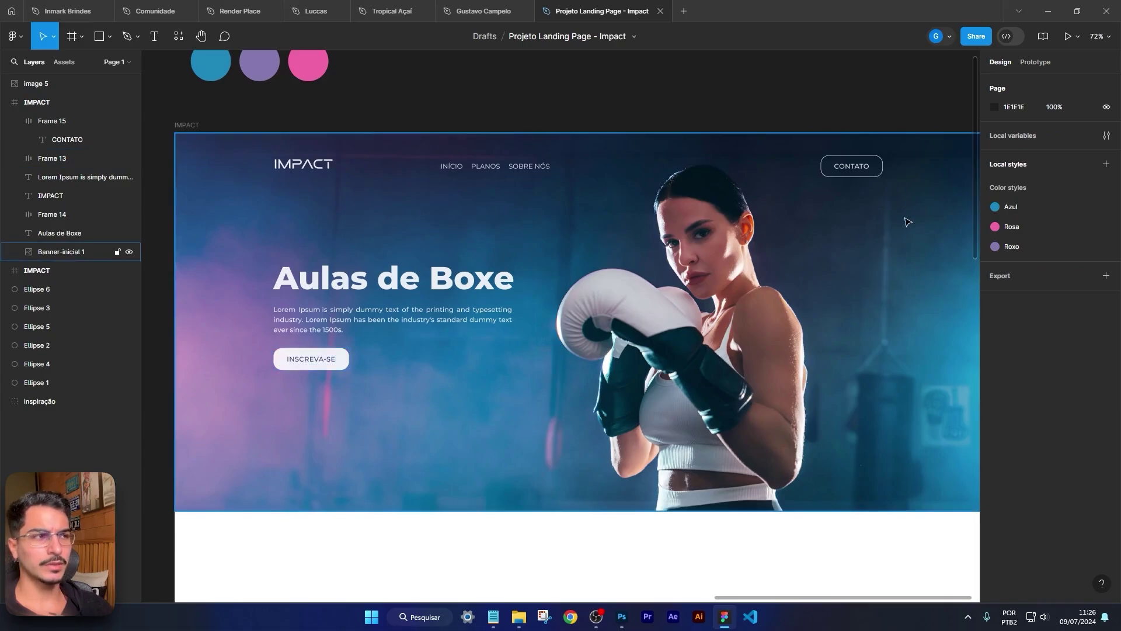
pyautogui.click(851, 168)
pyautogui.moveTo(851, 168); pyautogui.dragTo(395, 362)
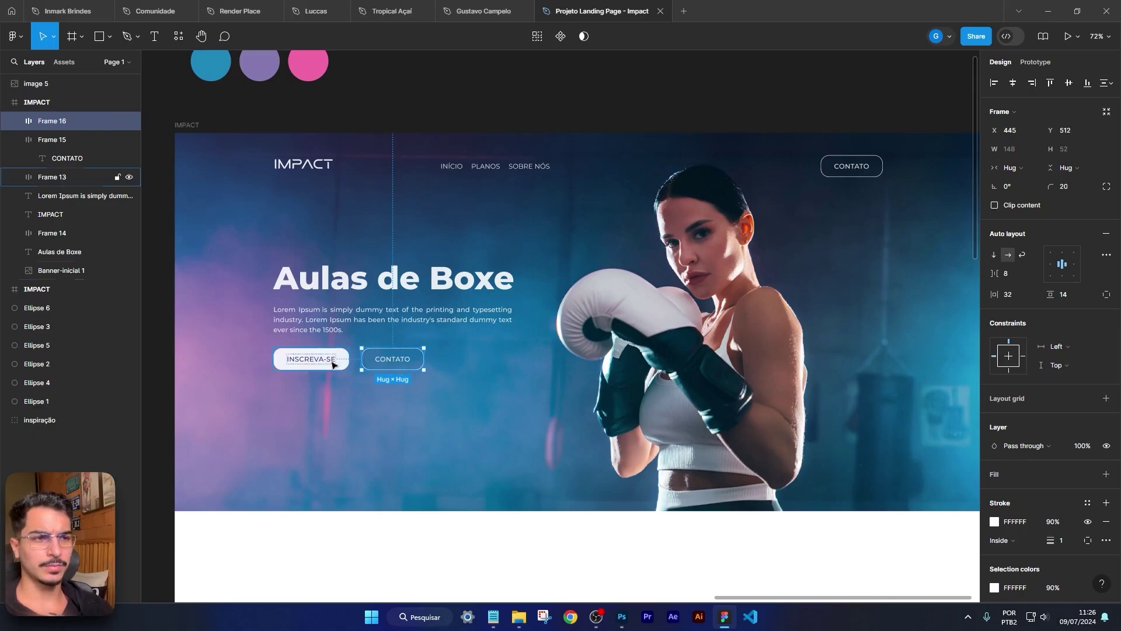
pyautogui.scroll(-3, 523, 377)
pyautogui.scroll(-3, 528, 374)
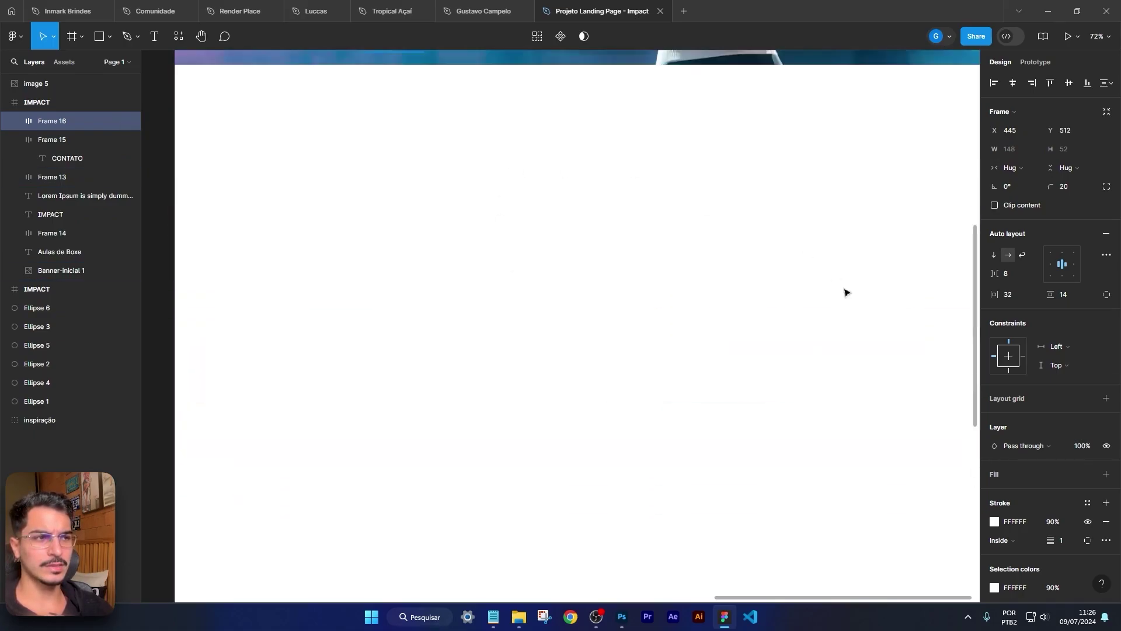
pyautogui.scroll(8, 603, 390)
pyautogui.keyDown('ctrl'); pyautogui.scroll(2, 377, 456); pyautogui.keyUp('ctrl')
pyautogui.scroll(-1, 378, 456)
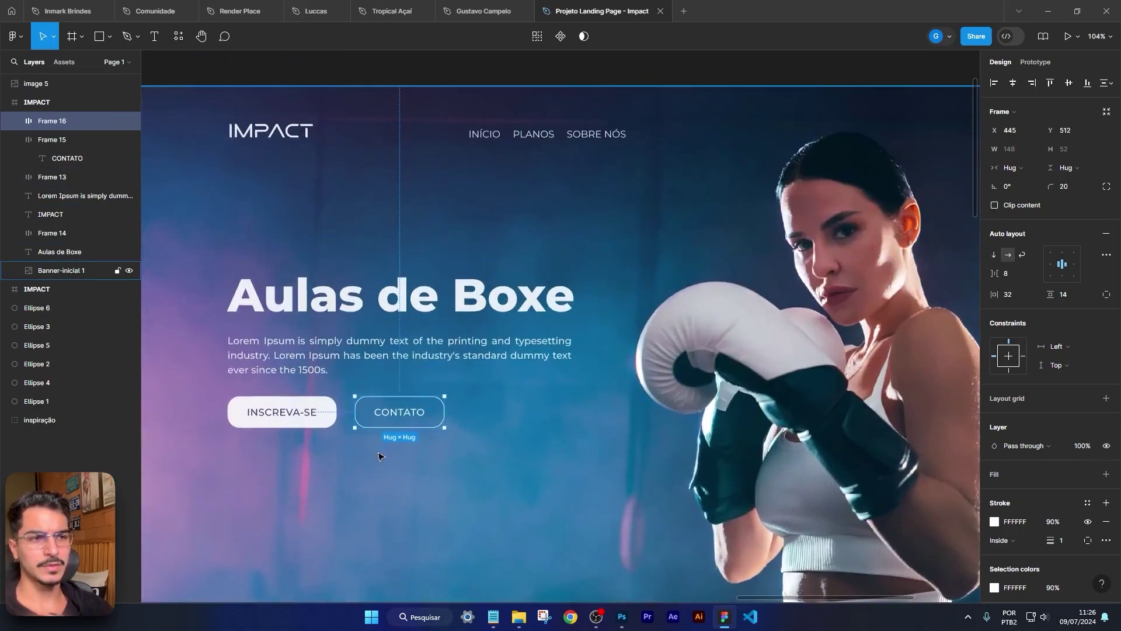
pyautogui.keyDown('ctrl'); pyautogui.scroll(5, 408, 420); pyautogui.keyUp('ctrl')
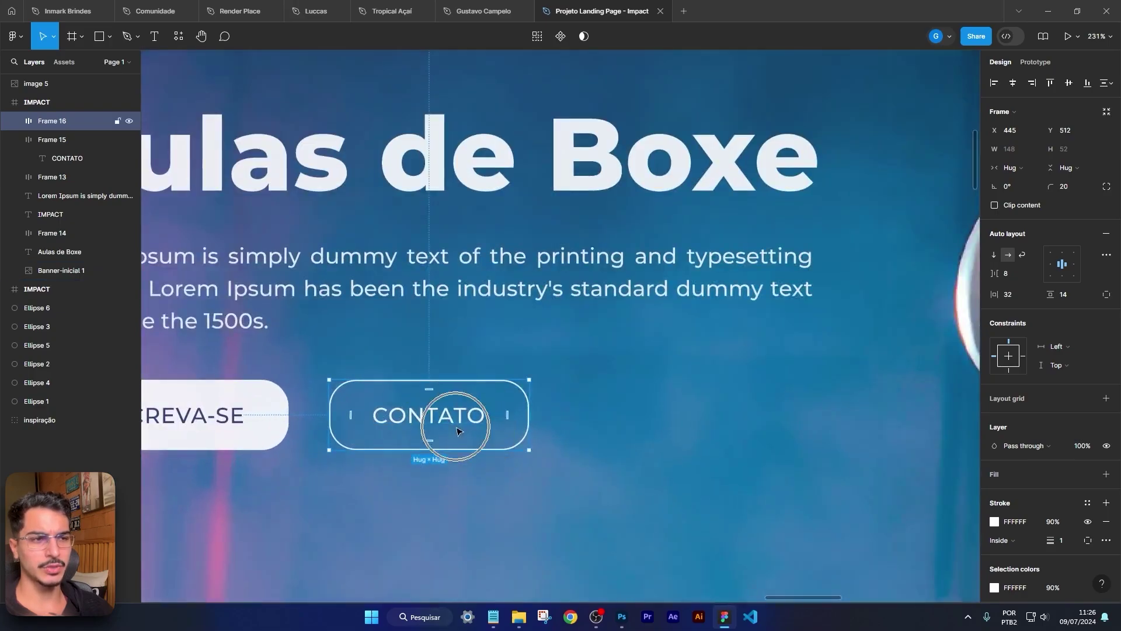
pyautogui.keyDown('ctrl'); pyautogui.scroll(4, 429, 412); pyautogui.keyUp('ctrl')
pyautogui.keyDown('ctrl'); pyautogui.scroll(12, 637, 419); pyautogui.keyUp('ctrl')
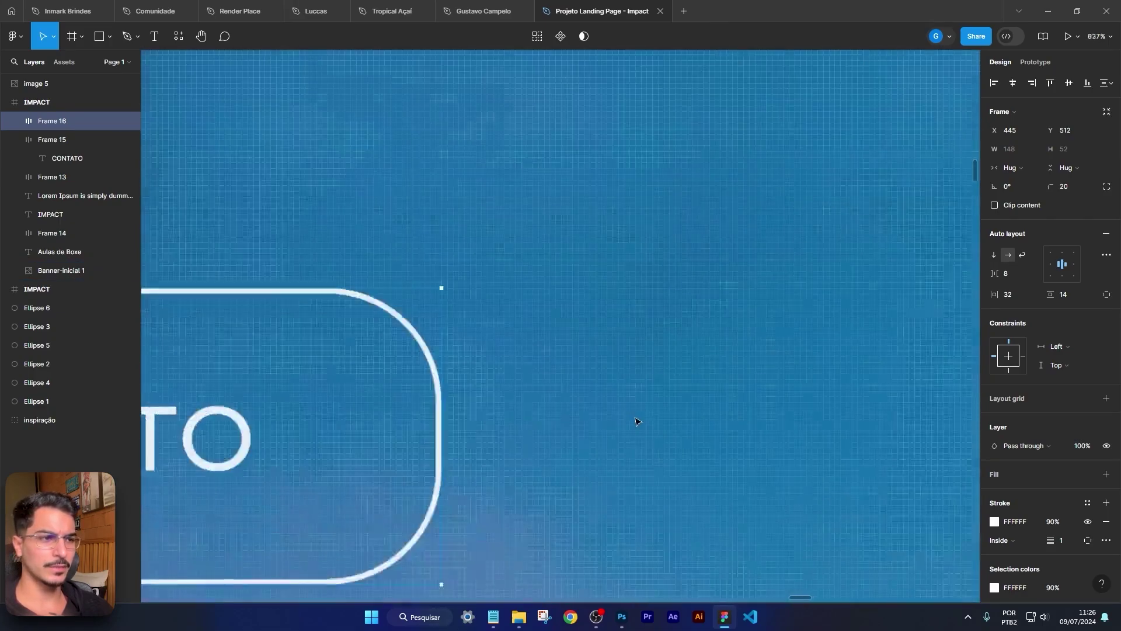
pyautogui.press('p')
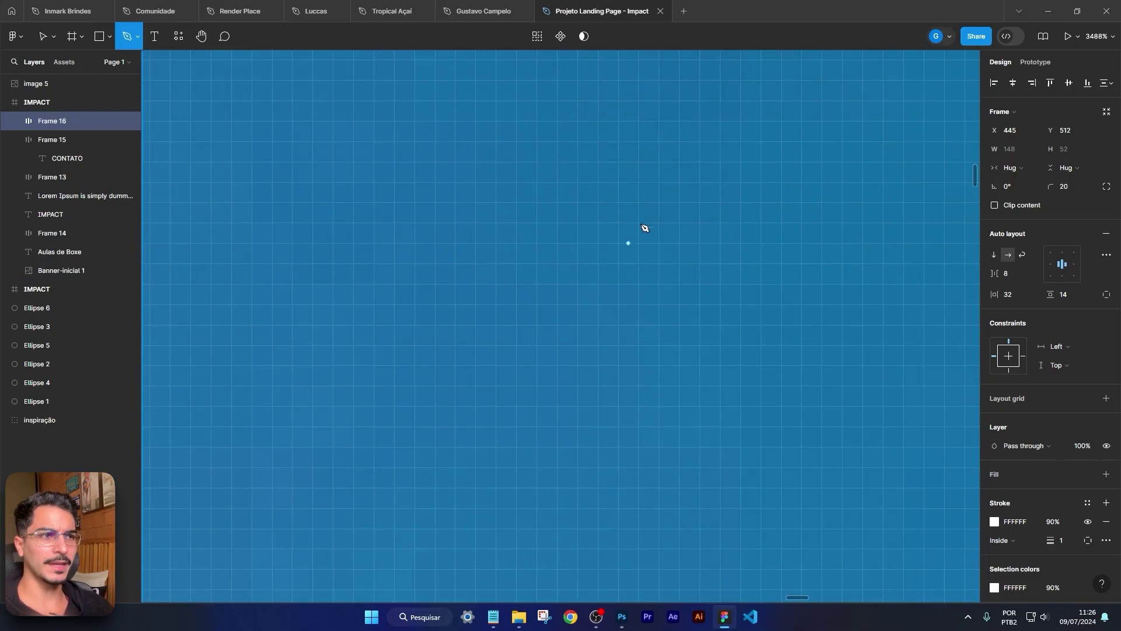
# Step: Draw a down arrow path: a vertical shaft plus left and right arrowhead strokes
pyautogui.click(597, 182)
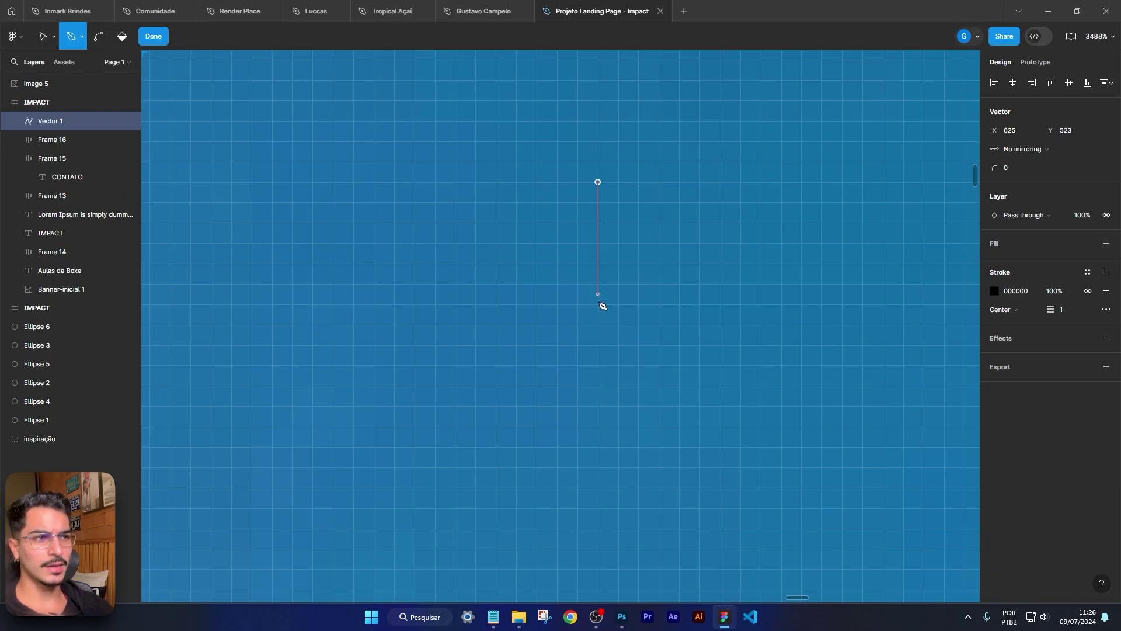
pyautogui.click(598, 365)
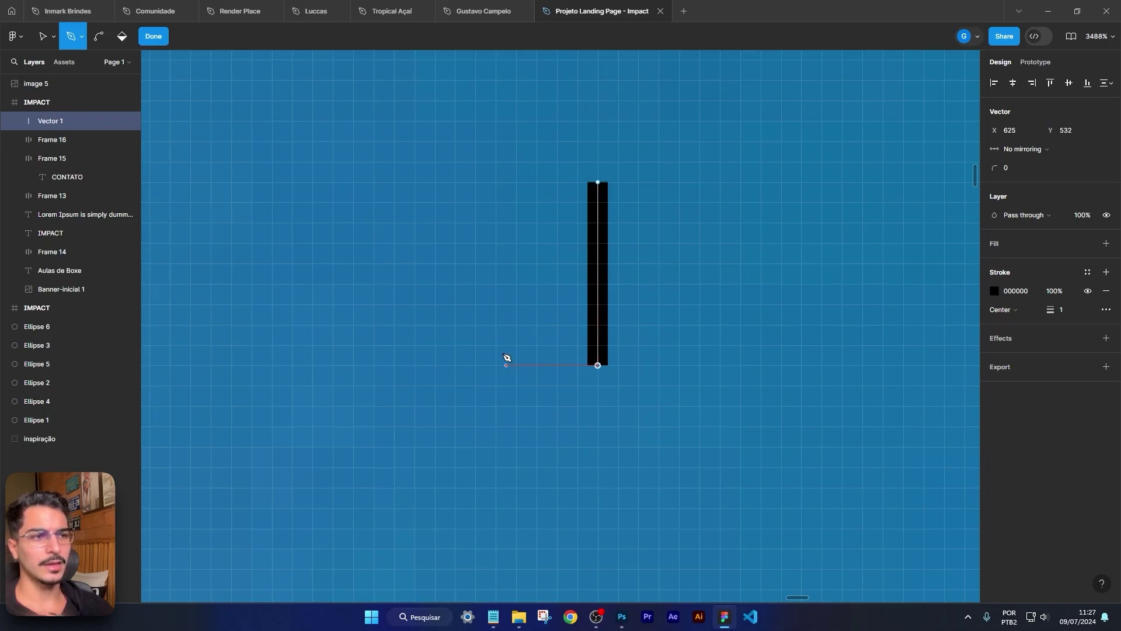
pyautogui.click(537, 304)
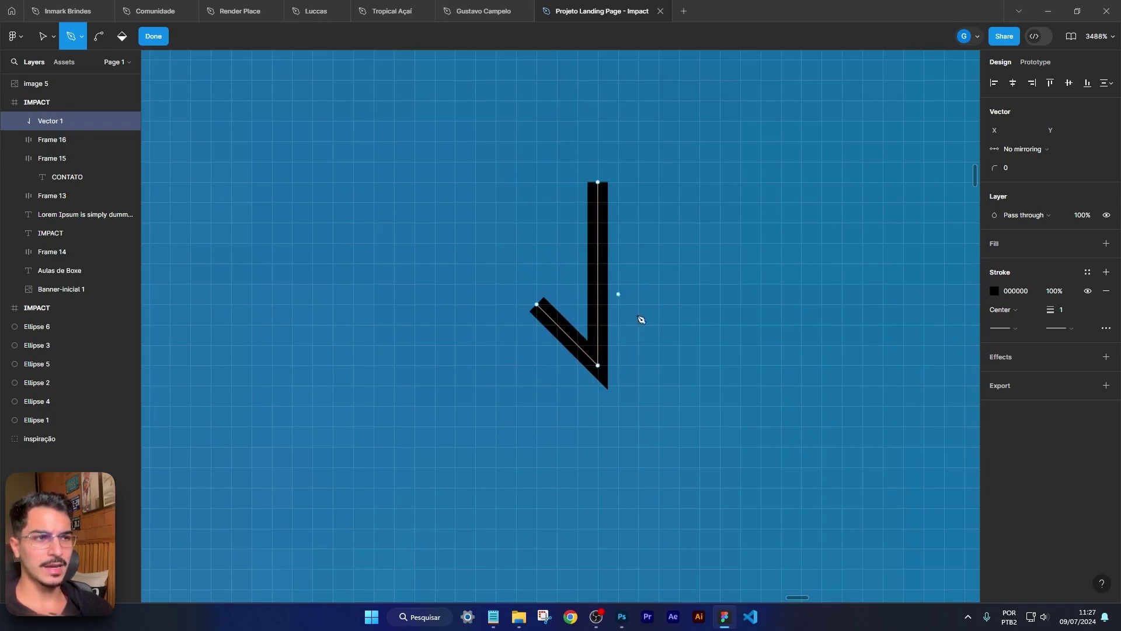
pyautogui.click(597, 365)
pyautogui.click(660, 307)
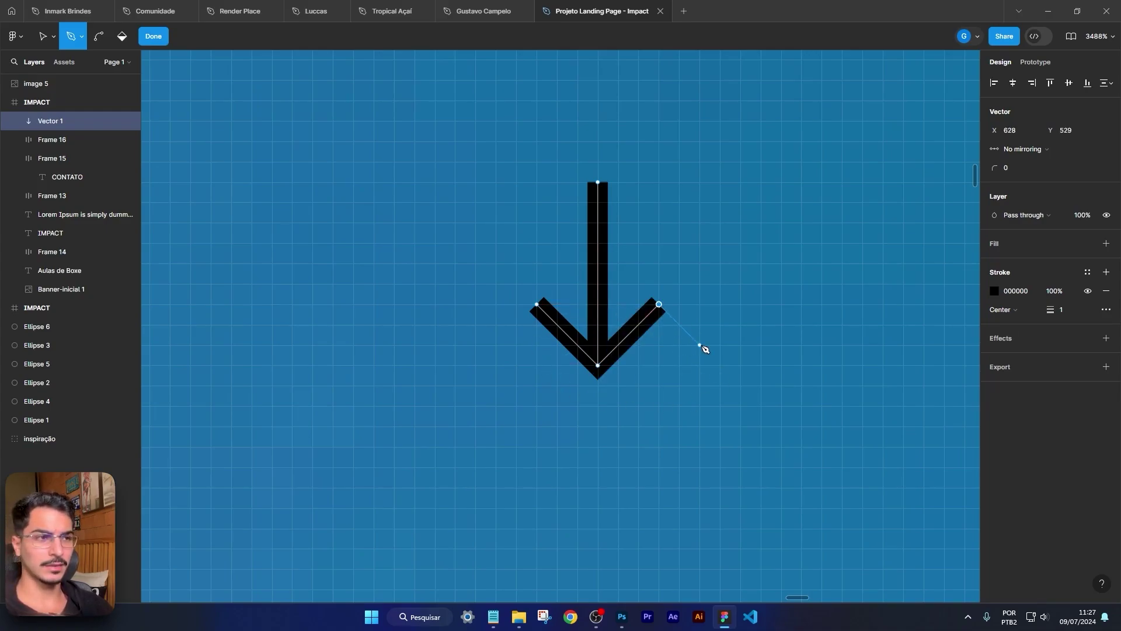
pyautogui.press('Escape')
pyautogui.press('v')
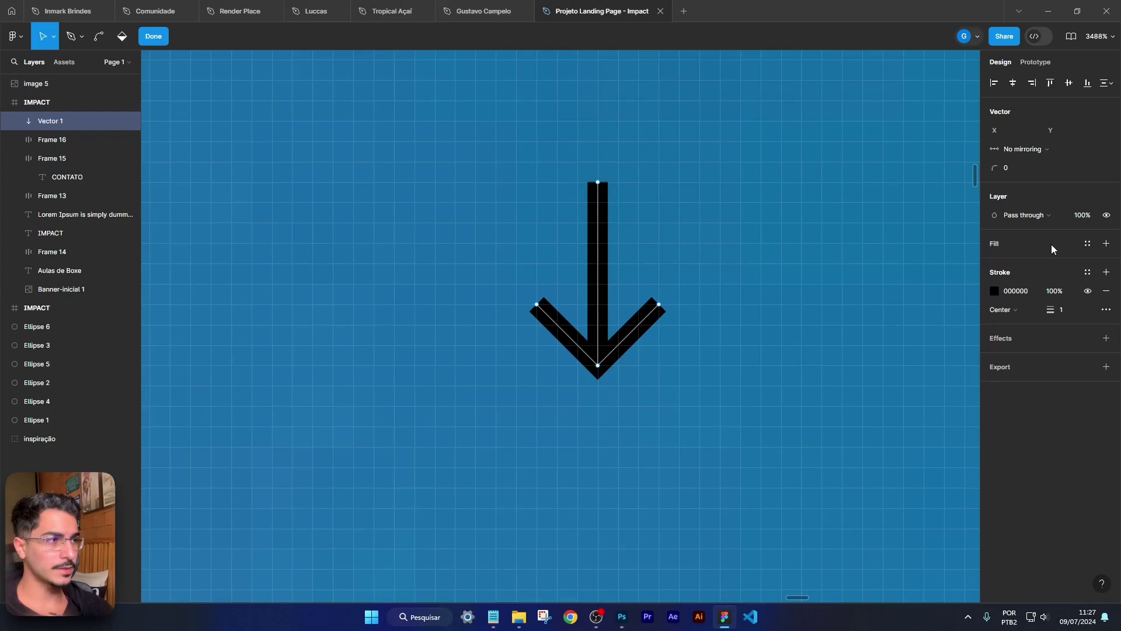
pyautogui.press('Escape')
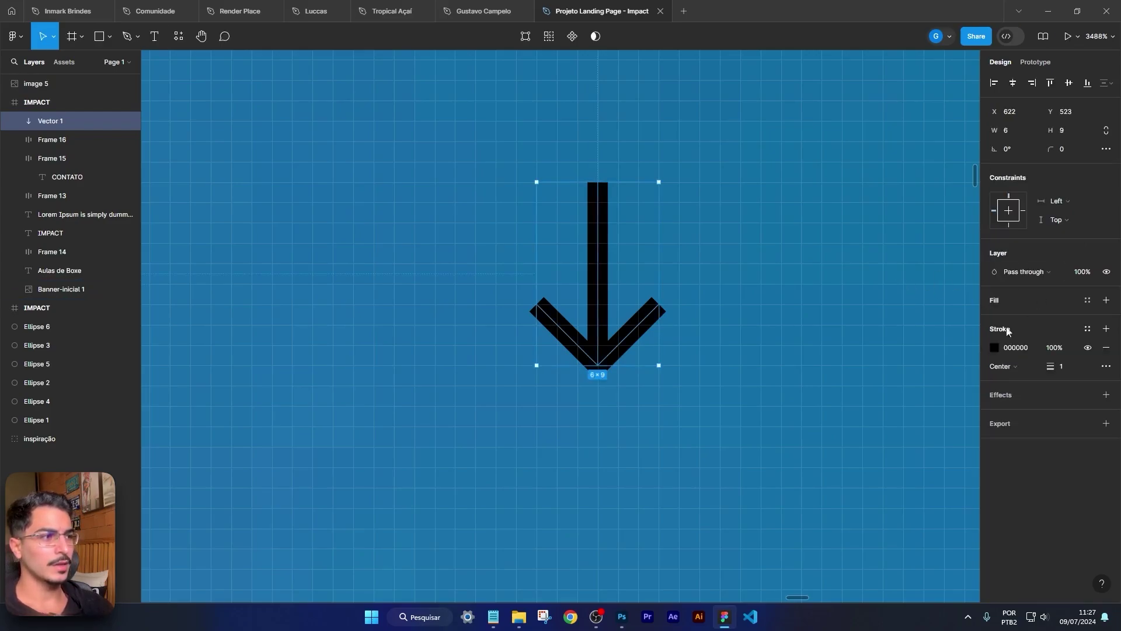
# Step: Give the arrow a white FFFFFF stroke at 90% opacity
pyautogui.click(994, 345)
pyautogui.write('ffffff')
pyautogui.press('Return')
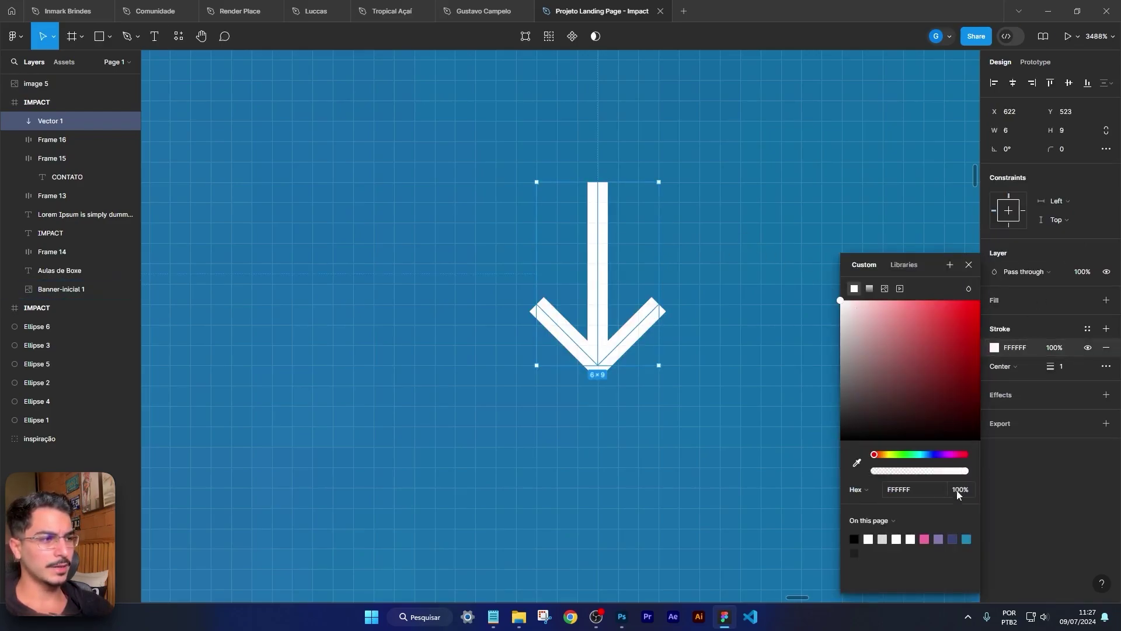
pyautogui.click(960, 492)
pyautogui.write('90')
pyautogui.press('Return')
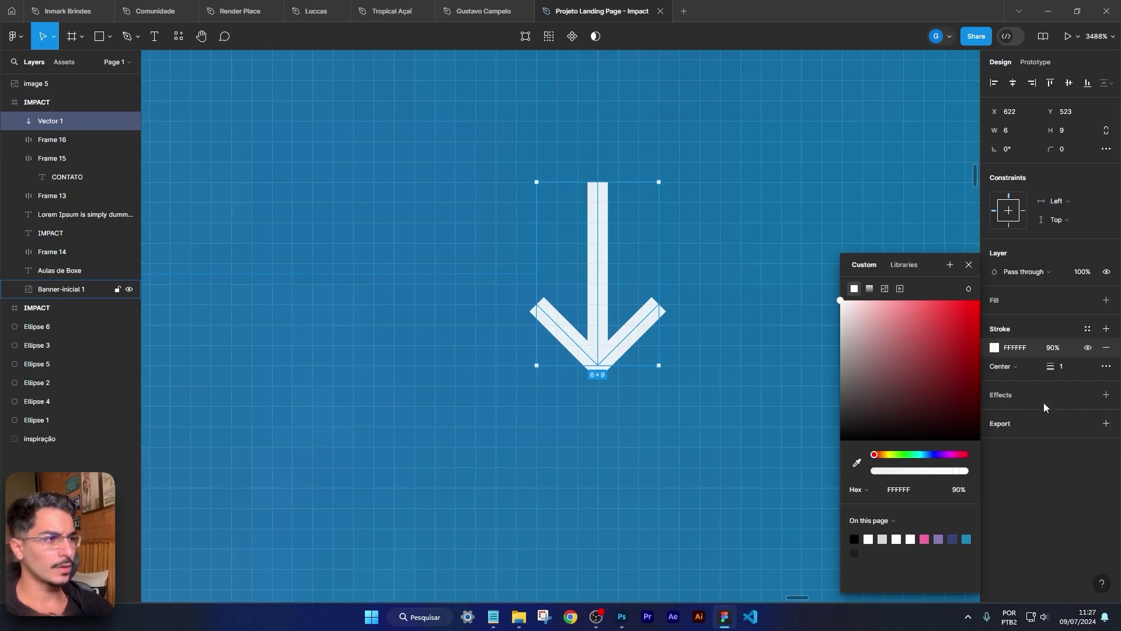
# Step: Set the arrow's advanced stroke to round joins and Round end points
pyautogui.click(1106, 367)
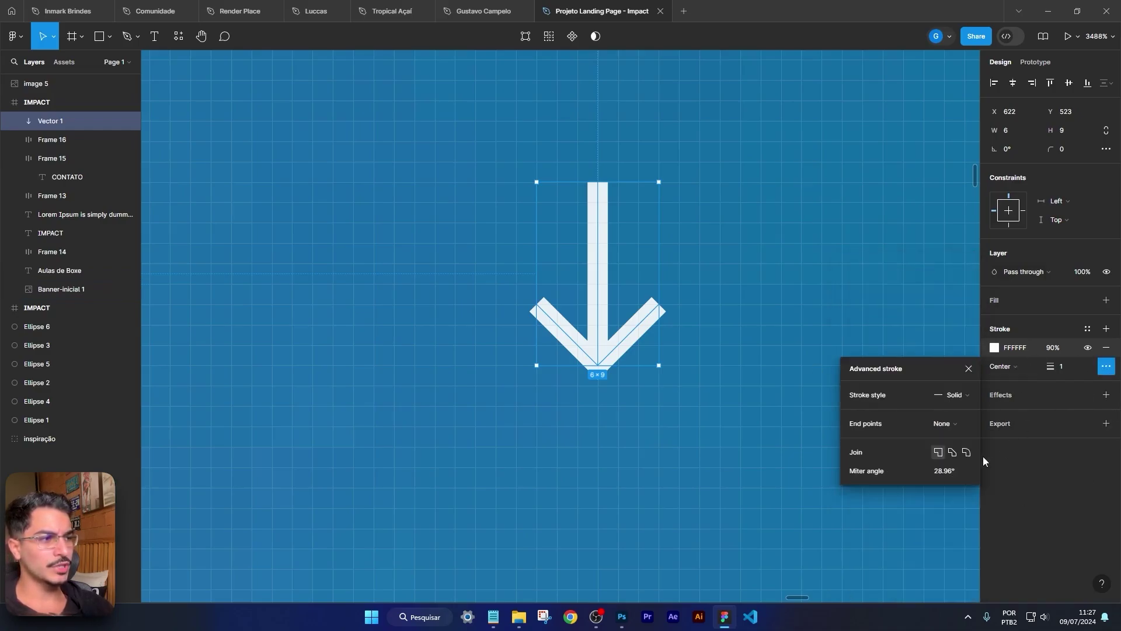
pyautogui.click(967, 452)
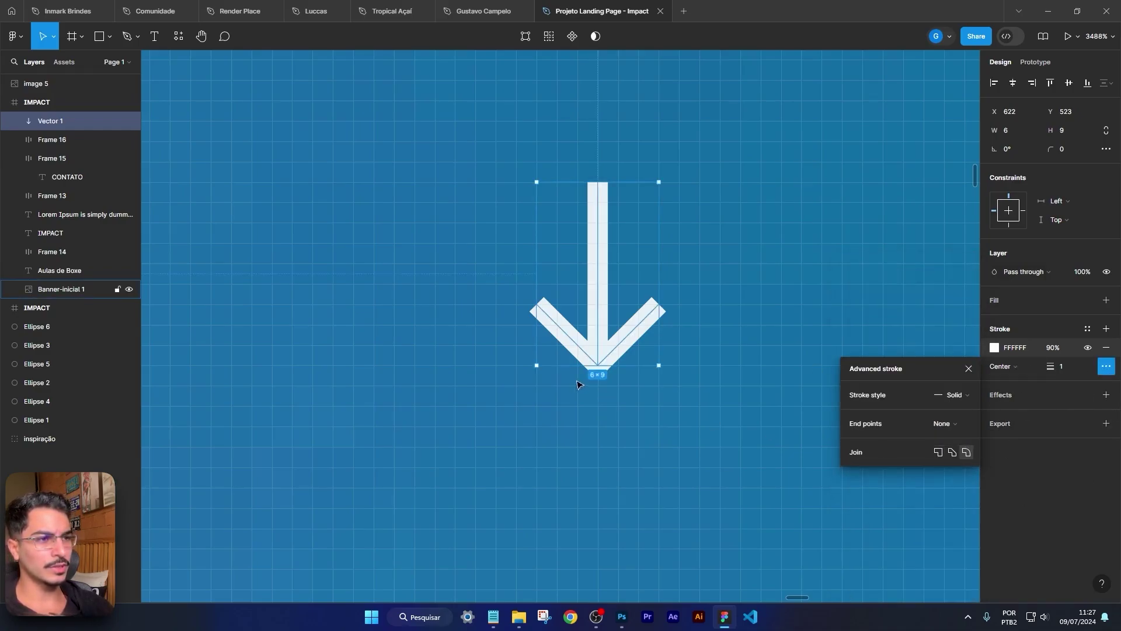
pyautogui.click(604, 391)
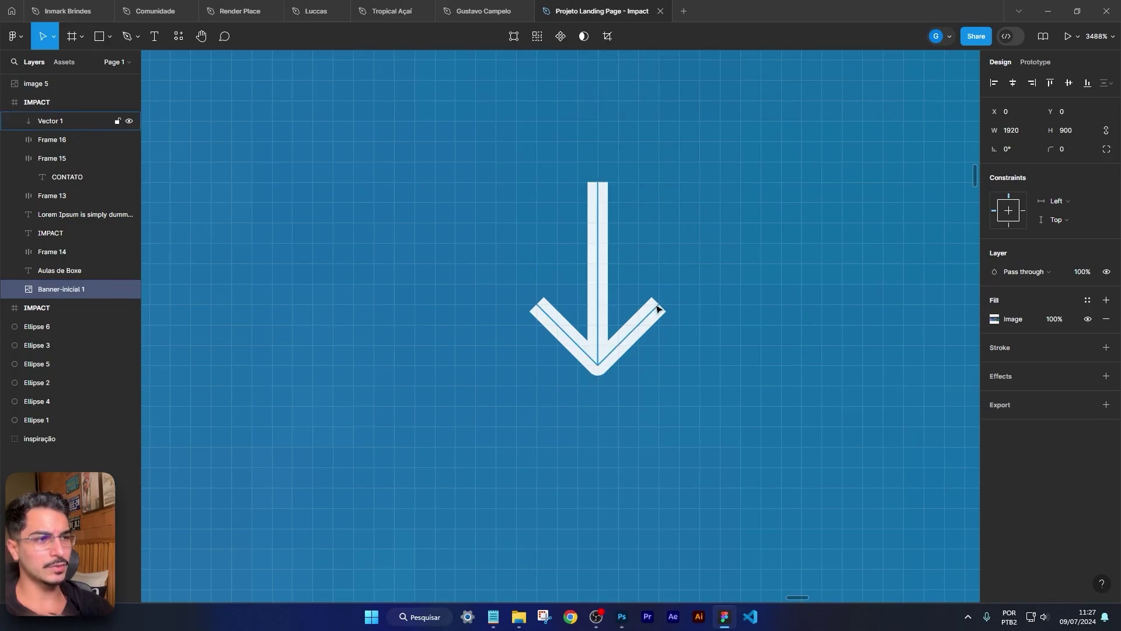
pyautogui.click(593, 292)
pyautogui.click(1109, 369)
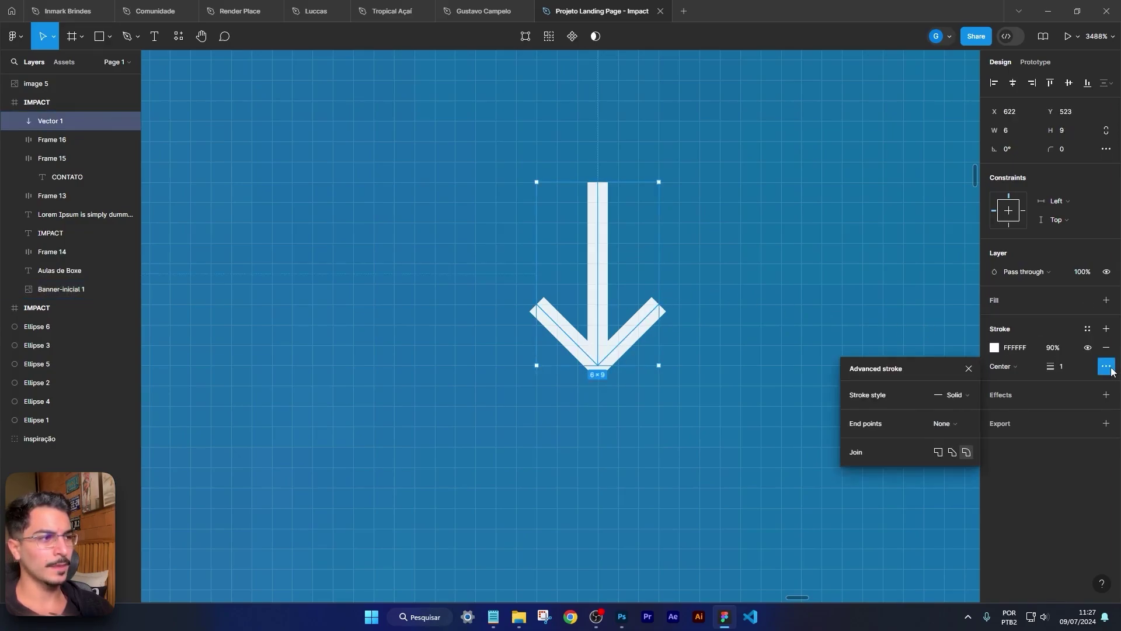
pyautogui.click(946, 425)
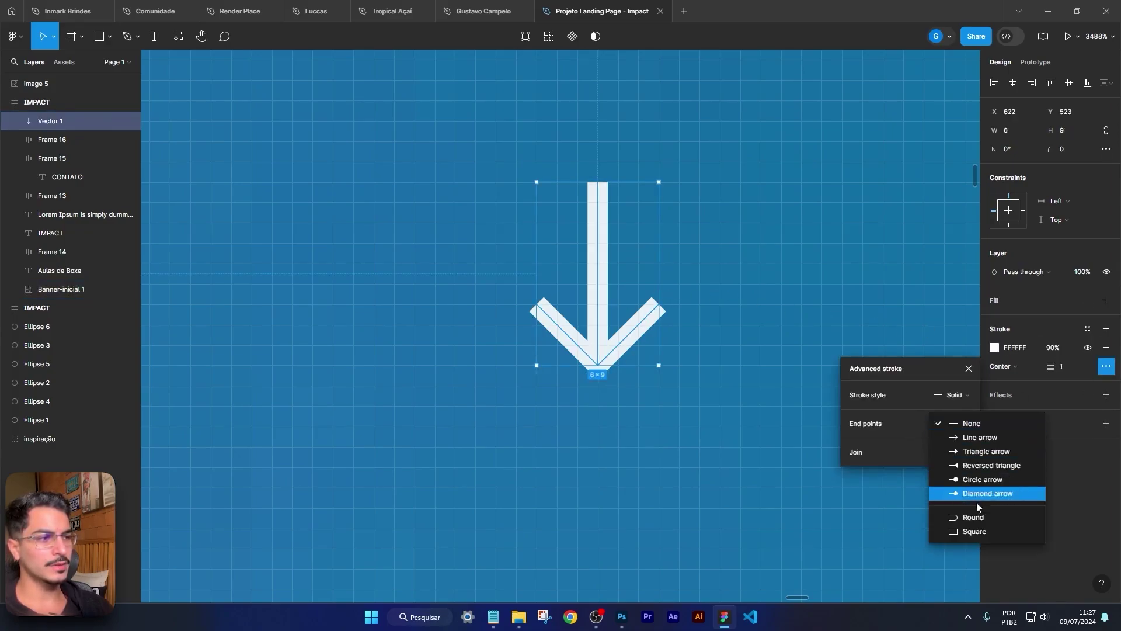
pyautogui.click(943, 514)
pyautogui.click(709, 421)
# Step: Move the arrow into the CONTATO copy and enlarge it proportionally to 9 × 13.5
pyautogui.scroll(-10, 710, 421)
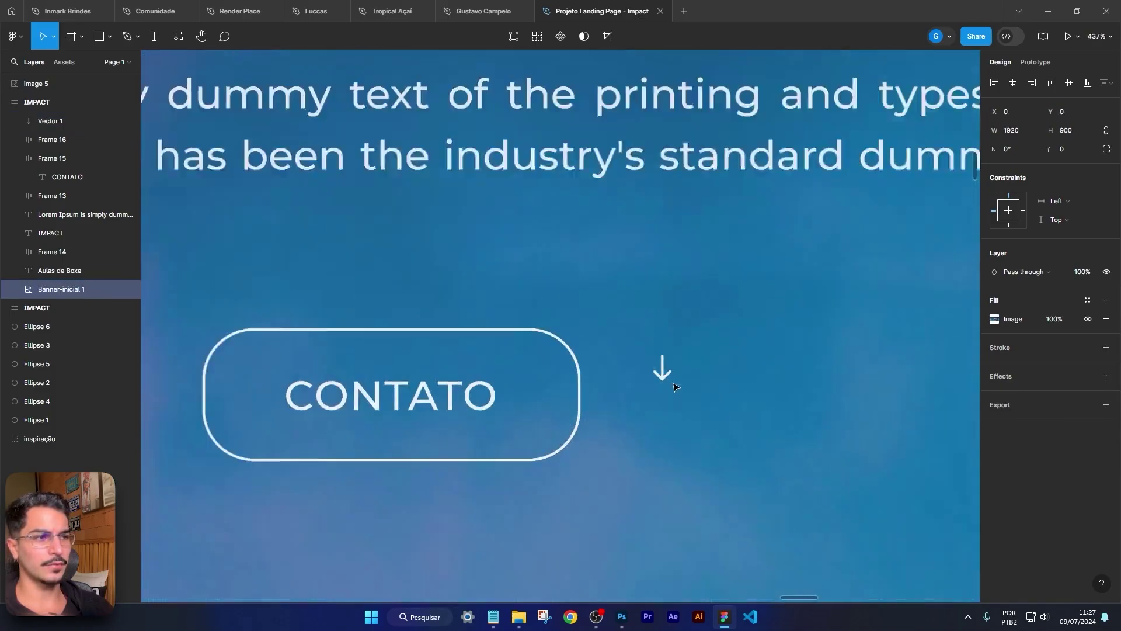
pyautogui.moveTo(707, 355); pyautogui.dragTo(605, 393)
pyautogui.click(652, 384)
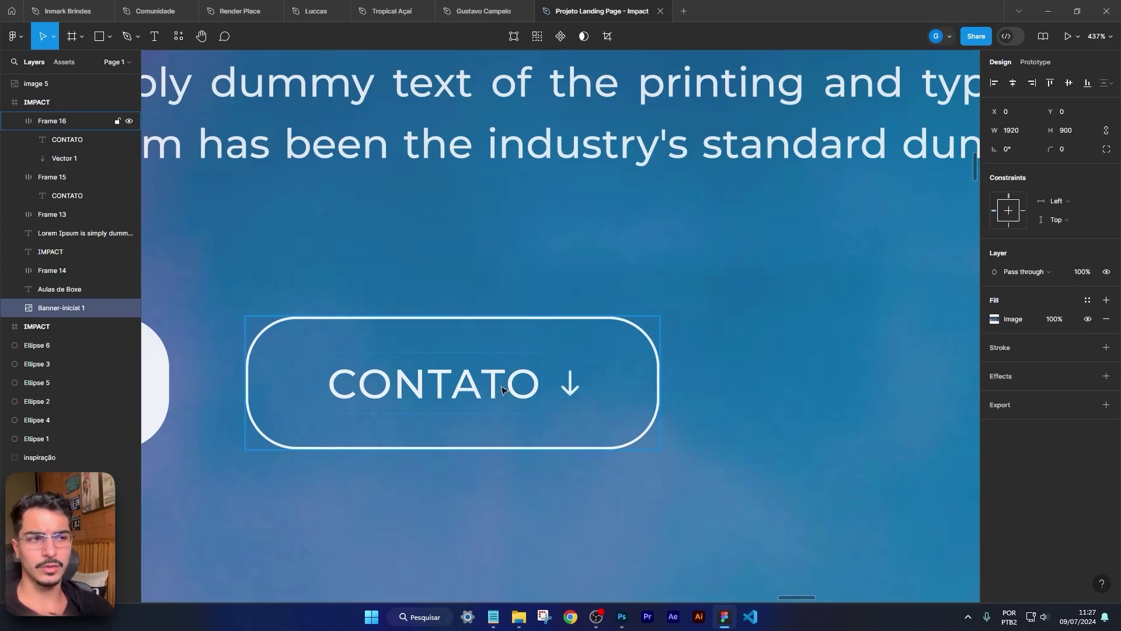
pyautogui.click(575, 394)
pyautogui.doubleClick(575, 386)
pyautogui.scroll(5, 572, 387)
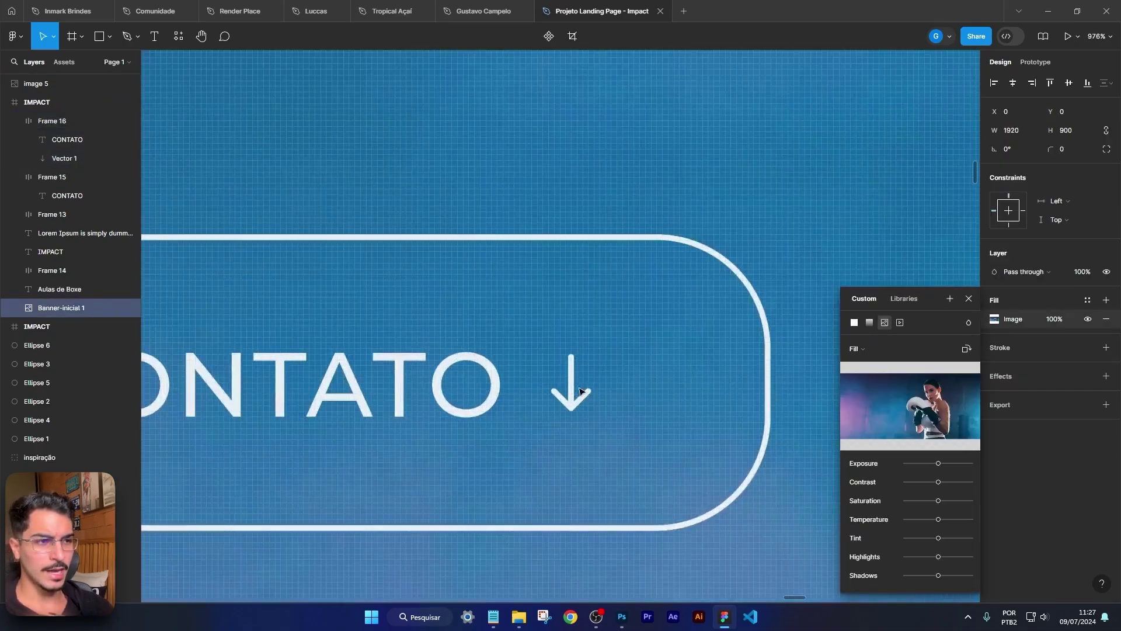
pyautogui.click(572, 388)
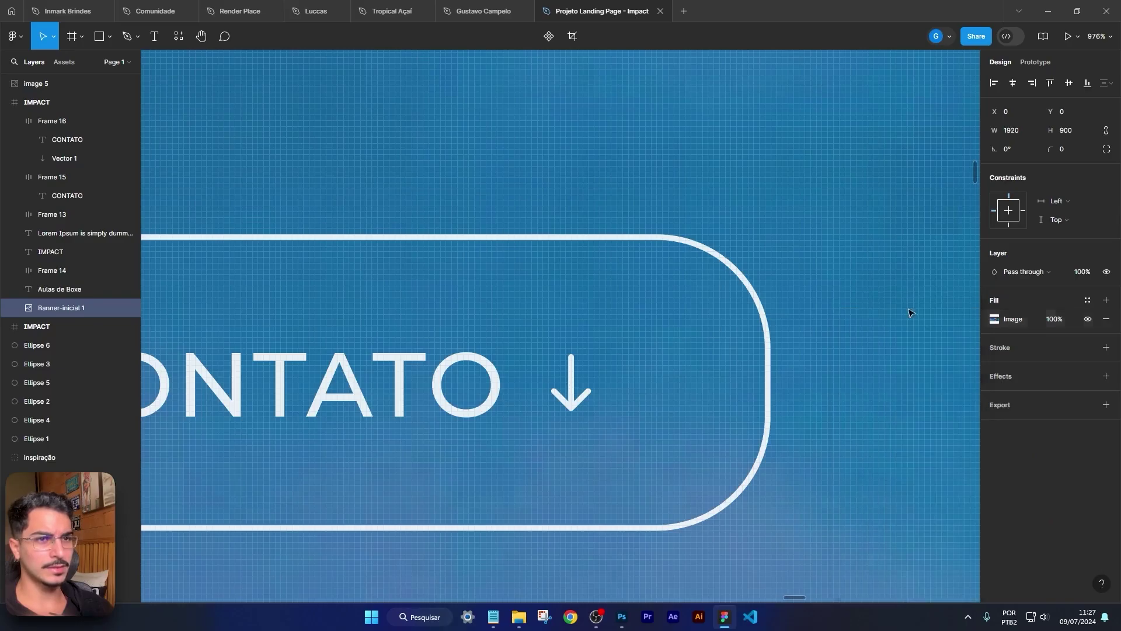
pyautogui.doubleClick(572, 403)
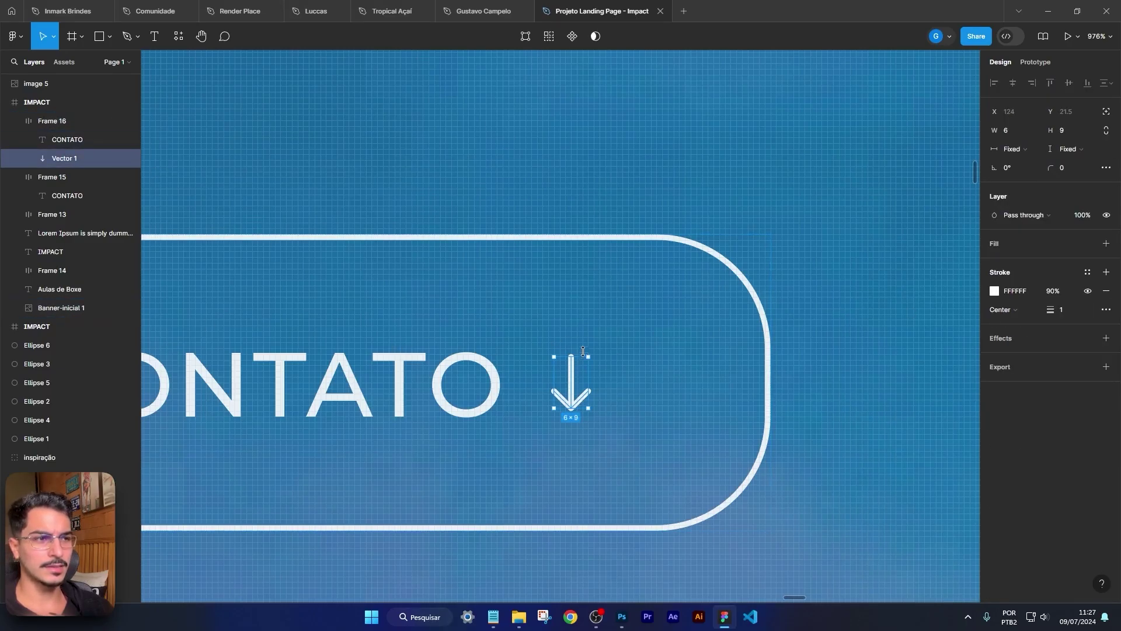
pyautogui.click(1104, 133)
pyautogui.moveTo(994, 130); pyautogui.dragTo(1000, 131)
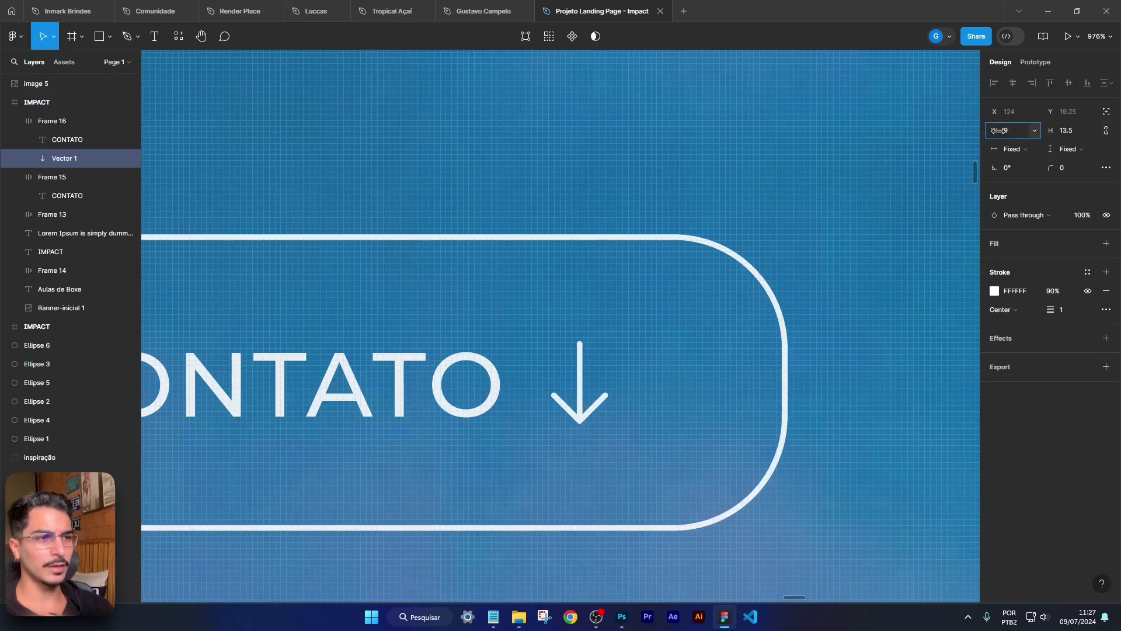
# Step: Delete the CONTATO label text from the copied button
pyautogui.scroll(-5, 810, 367)
pyautogui.click(810, 367)
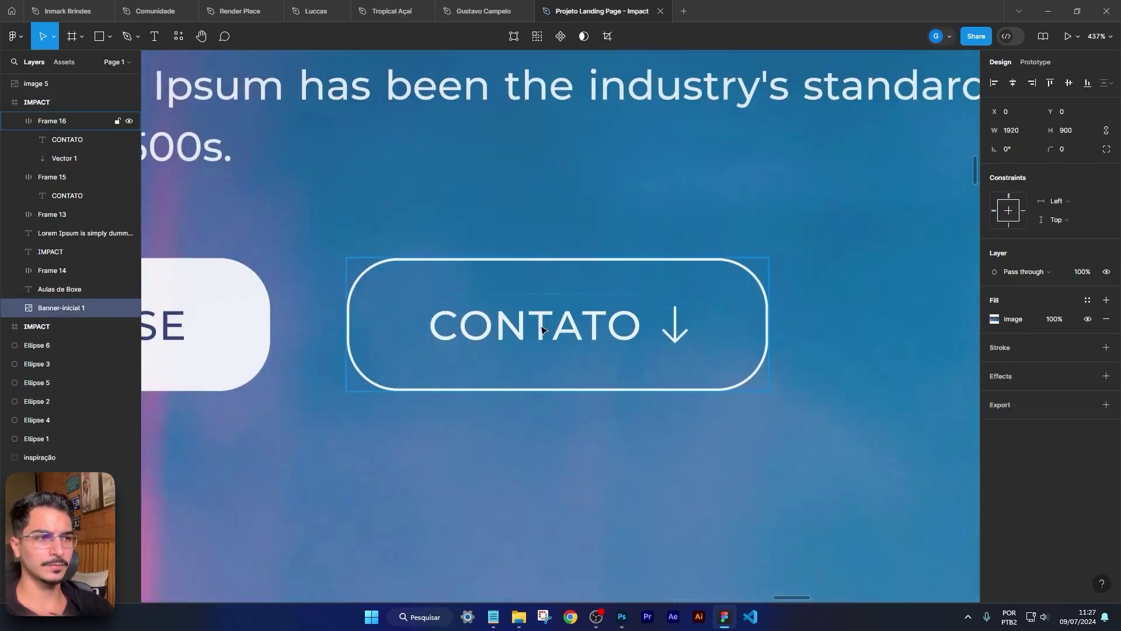
pyautogui.scroll(3, 578, 336)
pyautogui.doubleClick(579, 335)
pyautogui.press('Delete')
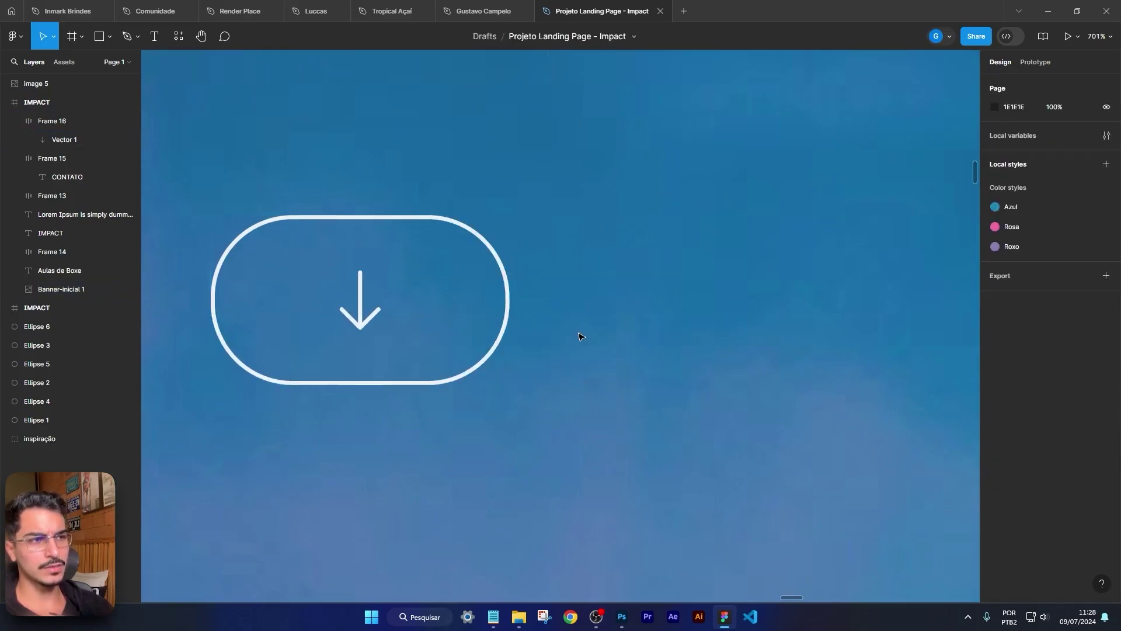
pyautogui.click(581, 332)
# Step: Reduce the button's side padding to hug the arrow and stretch it to 52 px tall
pyautogui.scroll(-3, 506, 348)
pyautogui.hscroll(-4, 506, 348)
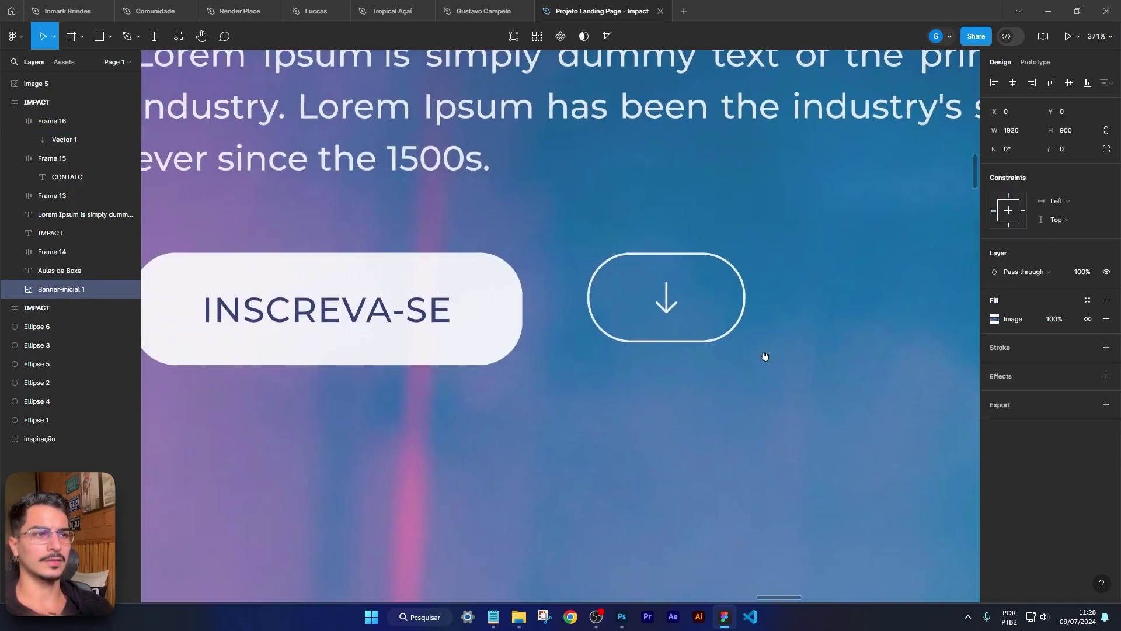
pyautogui.click(694, 303)
pyautogui.scroll(3, 694, 303)
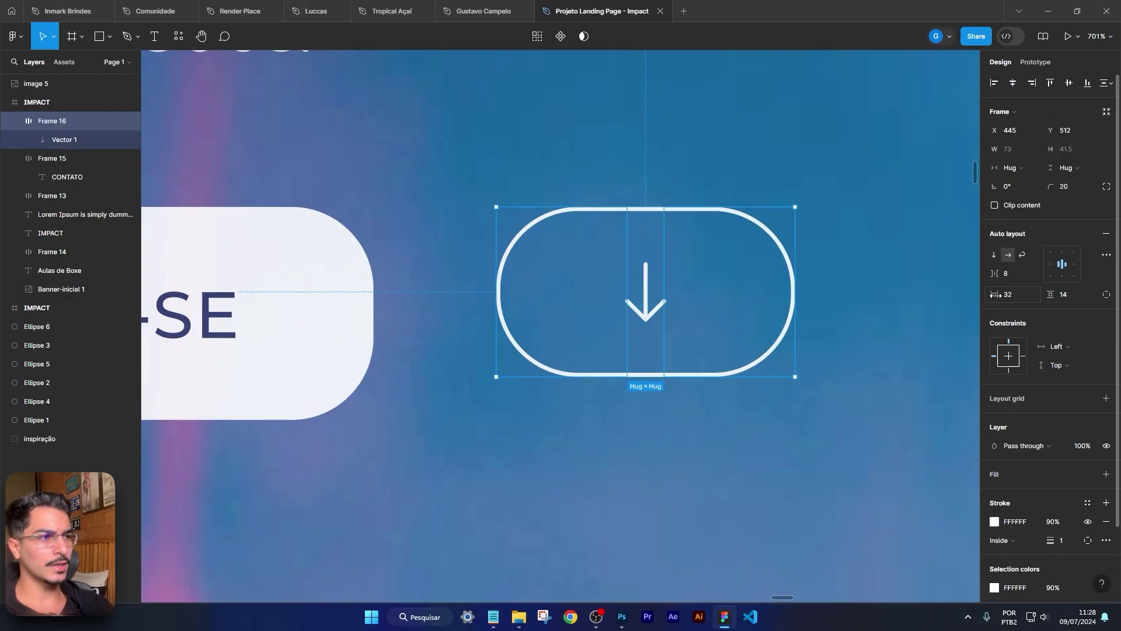
pyautogui.moveTo(995, 294); pyautogui.dragTo(979, 298)
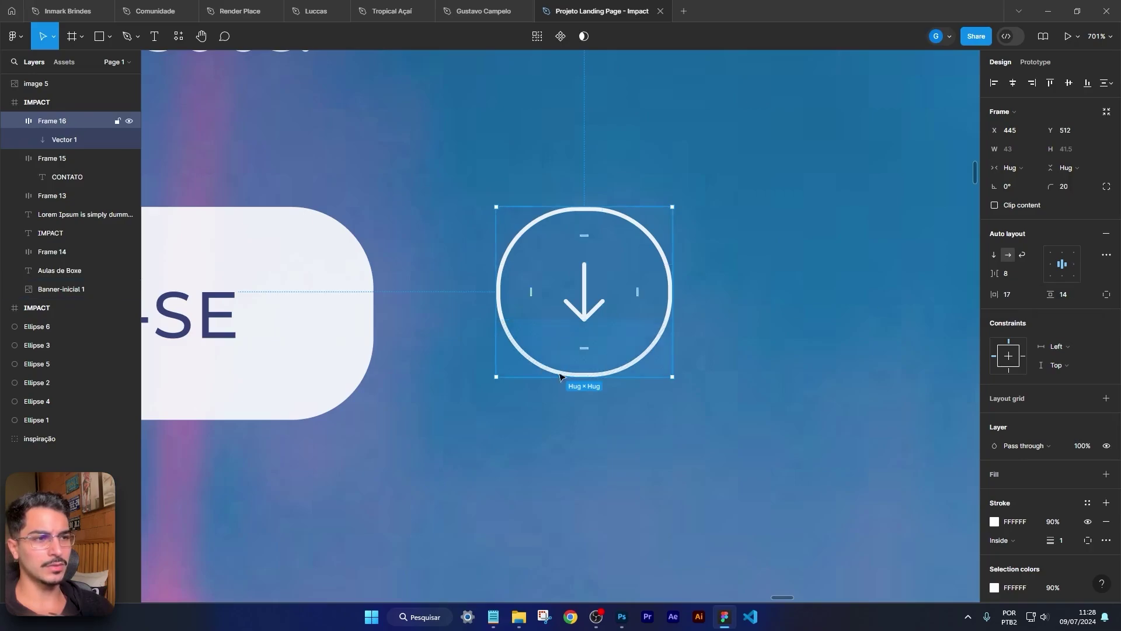
pyautogui.moveTo(587, 377); pyautogui.dragTo(585, 420)
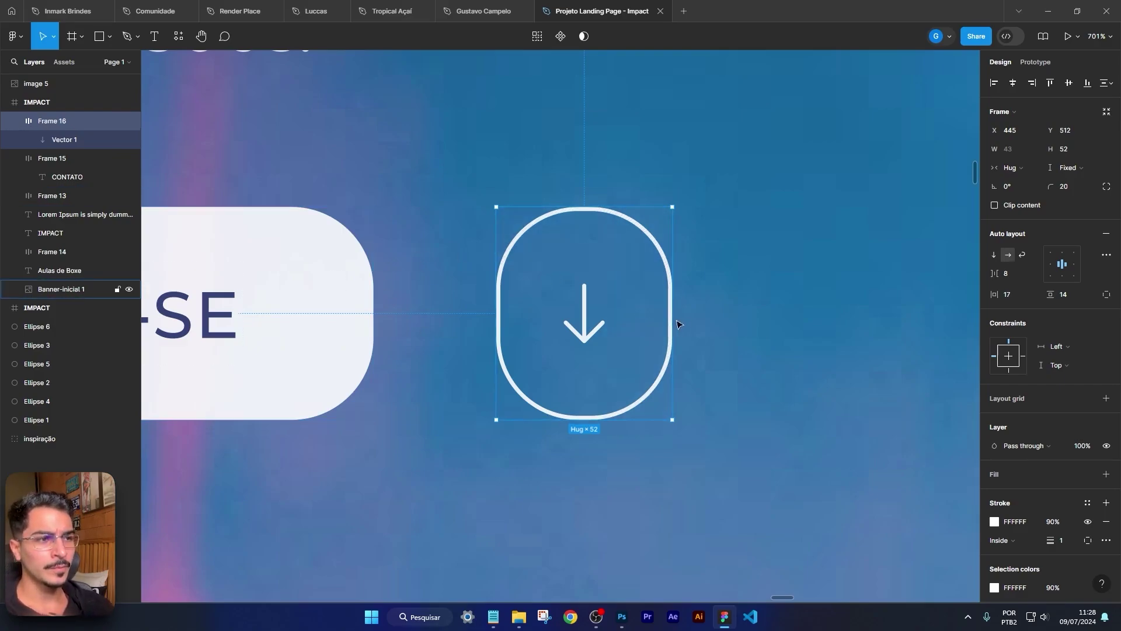
pyautogui.click(1012, 148)
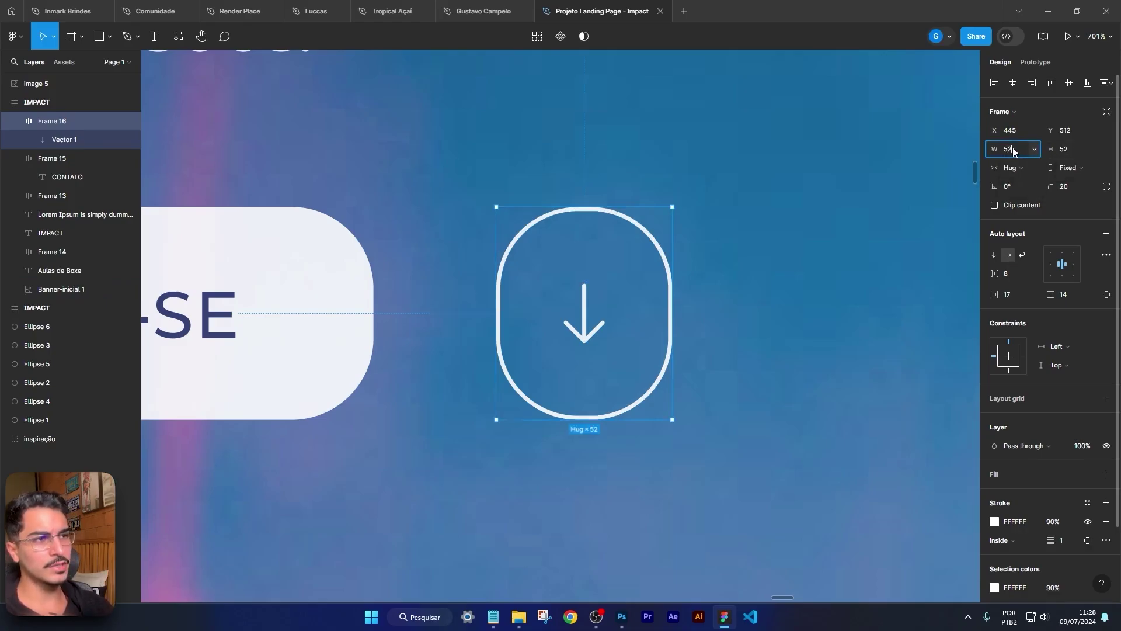
# Step: Set the arrow button's width to 52, making it a 52×52 square
pyautogui.write('52')
pyautogui.press('Return')
pyautogui.click(853, 305)
pyautogui.scroll(-5, 853, 305)
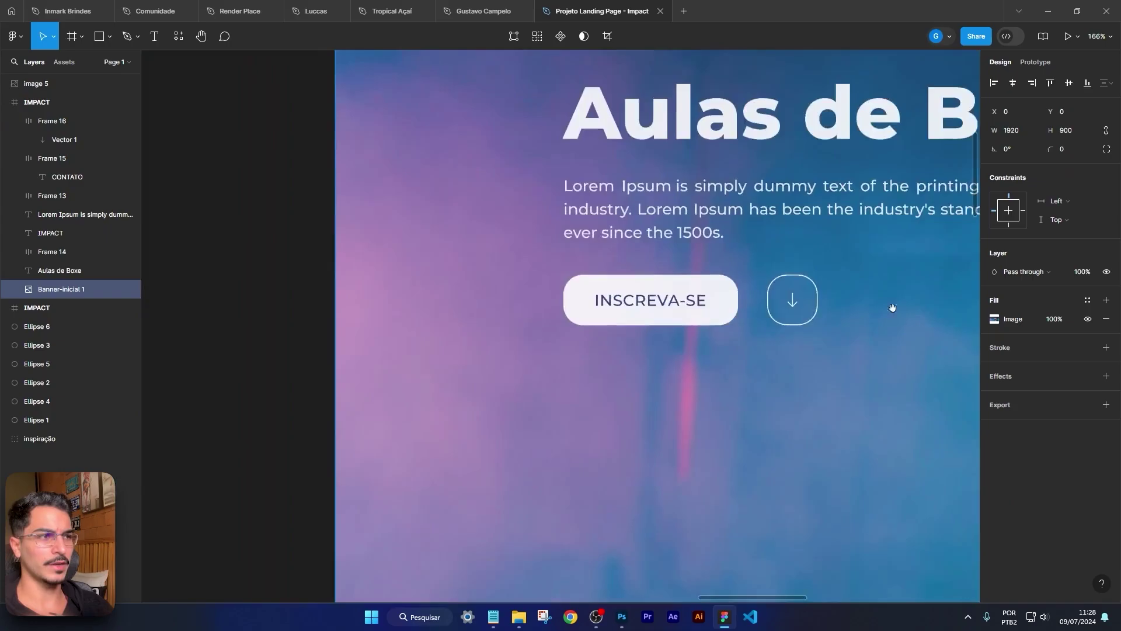
pyautogui.scroll(-5, 892, 308)
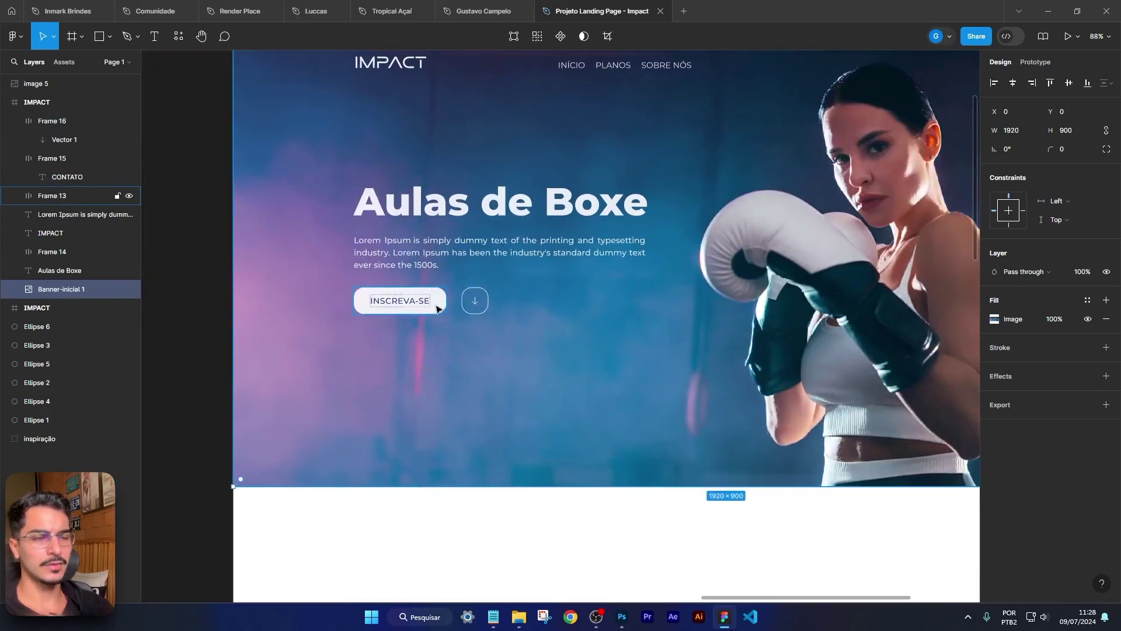
pyautogui.scroll(5, 436, 309)
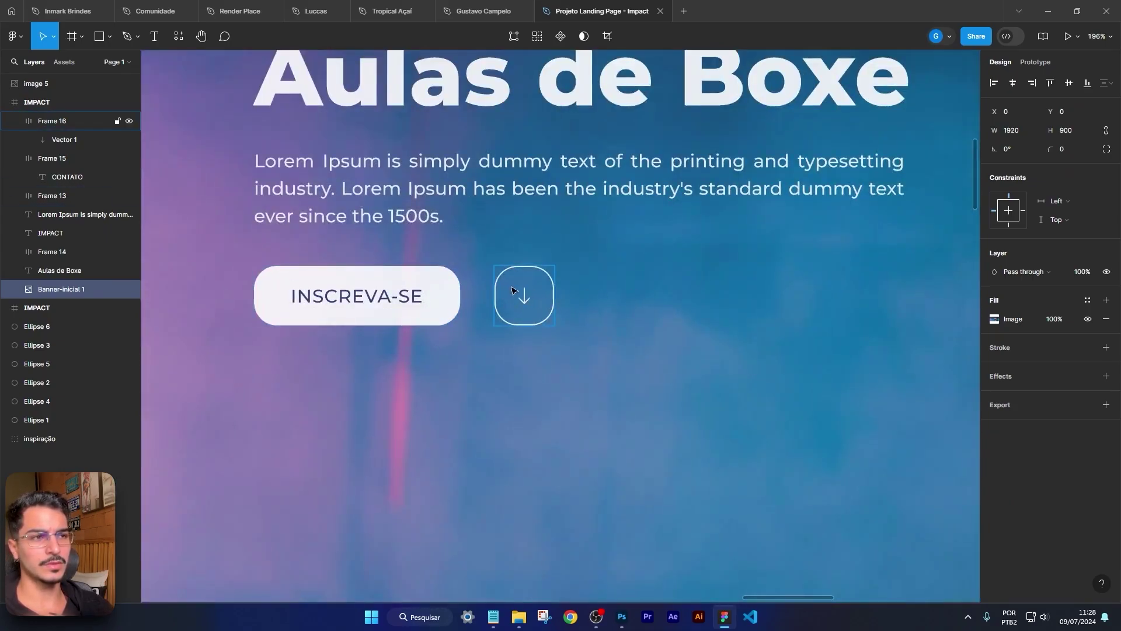
# Step: Wrap INSCREVA-SE and the arrow button in a horizontal auto-layout row with a 32 gap
pyautogui.click(453, 307)
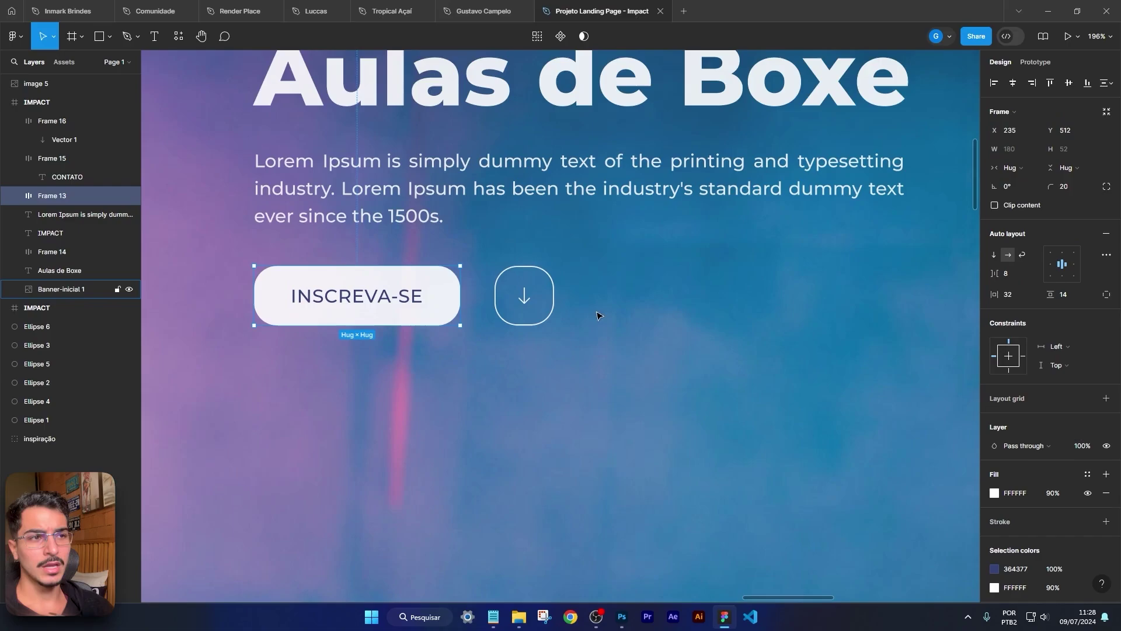
pyautogui.keyDown('shift'); pyautogui.click(542, 310); pyautogui.keyUp('shift')
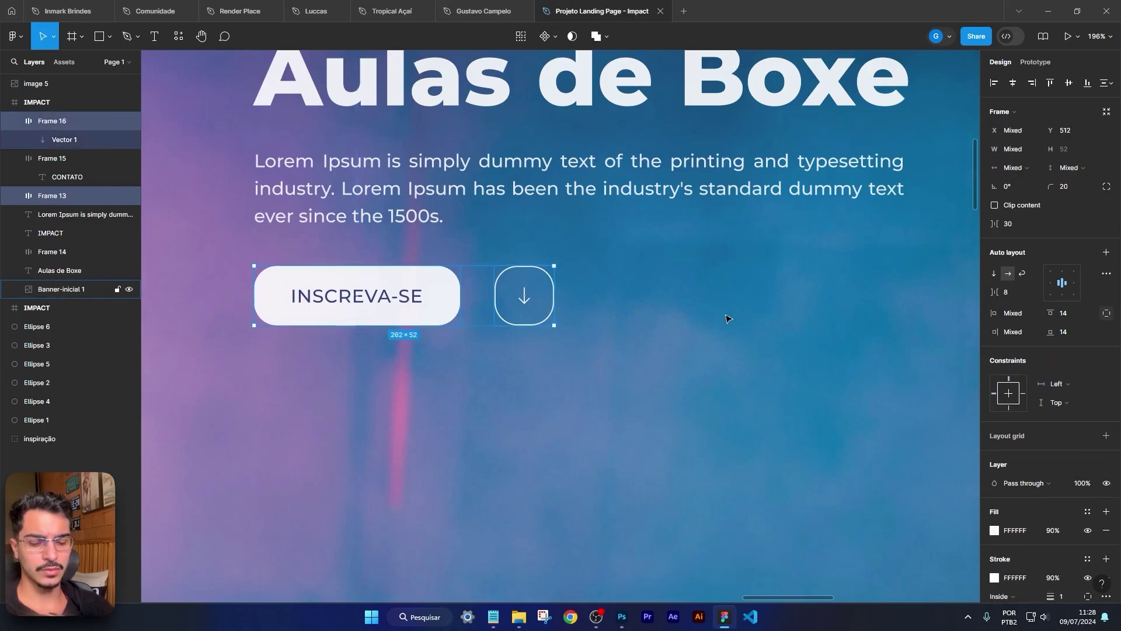
pyautogui.hotkey('shift', 'a')
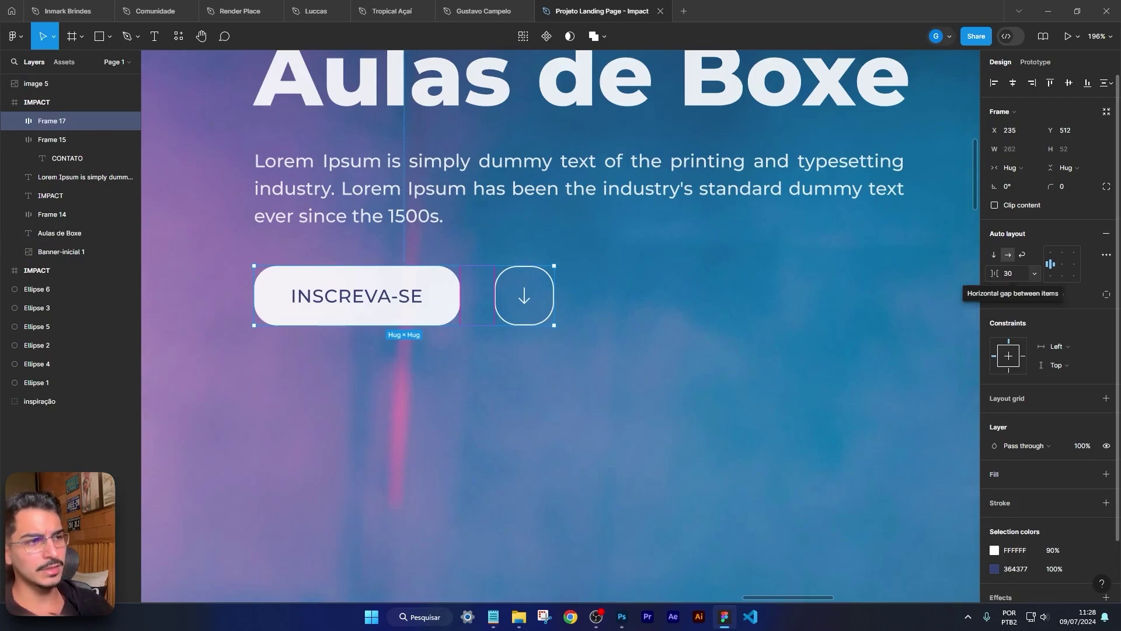
pyautogui.moveTo(991, 272)
pyautogui.mouseDown()
pyautogui.moveTo(1016, 269)
pyautogui.moveTo(999, 268)
pyautogui.mouseUp()
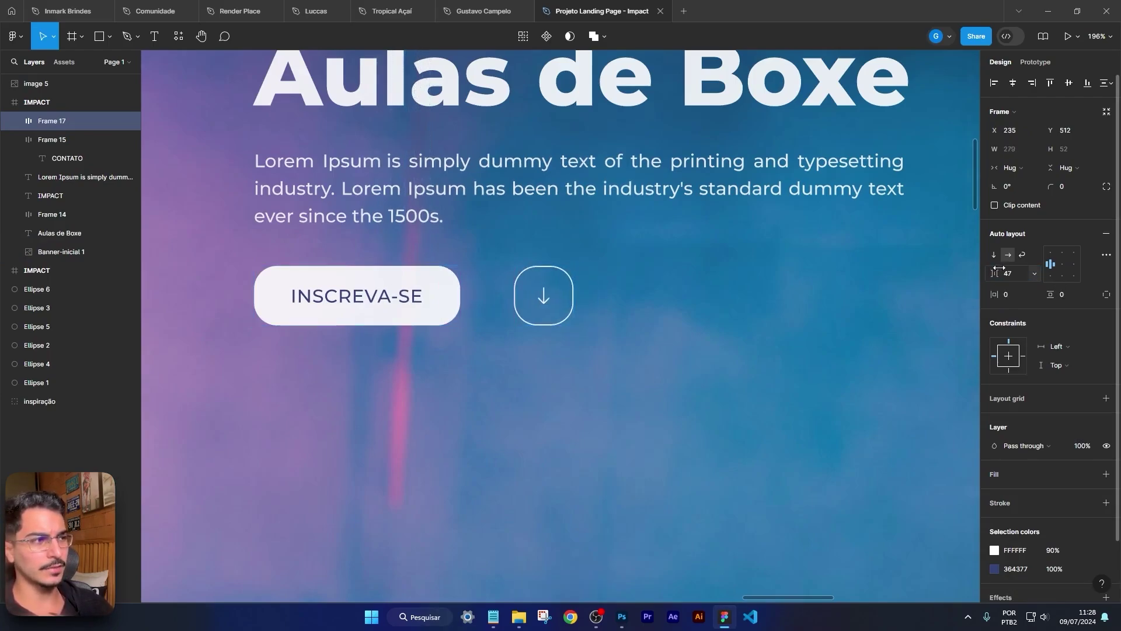
pyautogui.click(1016, 274)
pyautogui.press('Return')
pyautogui.click(662, 363)
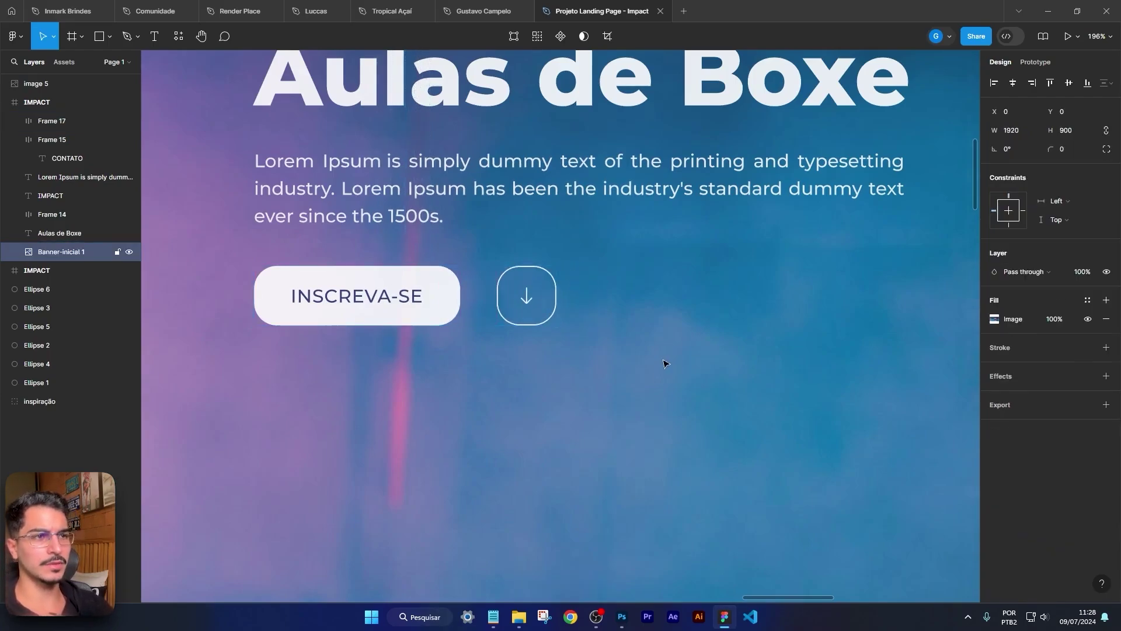
# Step: Fit the whole banner in view and pan to review the finished hero
pyautogui.hotkey('shift', '2')
pyautogui.scroll(-3, 526, 372)
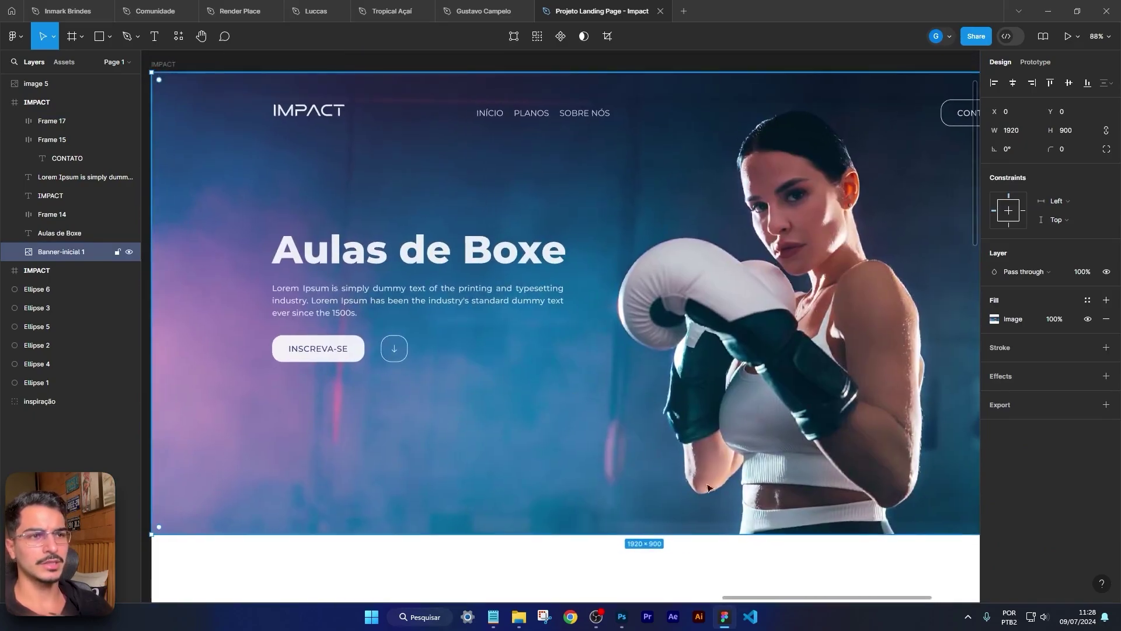
pyautogui.press('Escape')
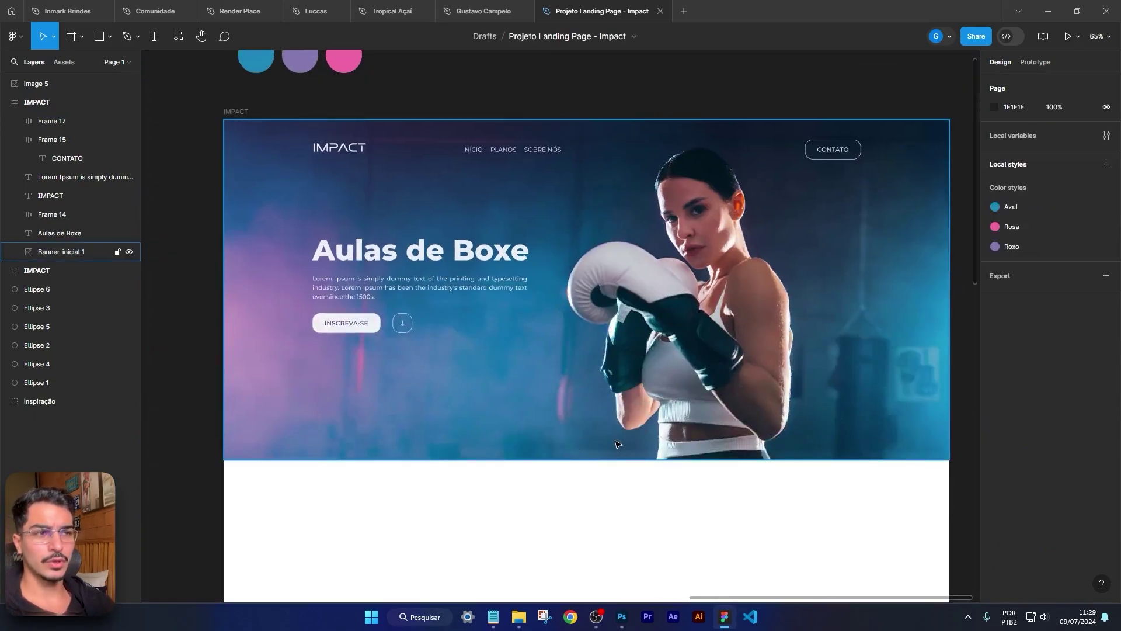
pyautogui.scroll(-3, 631, 539)
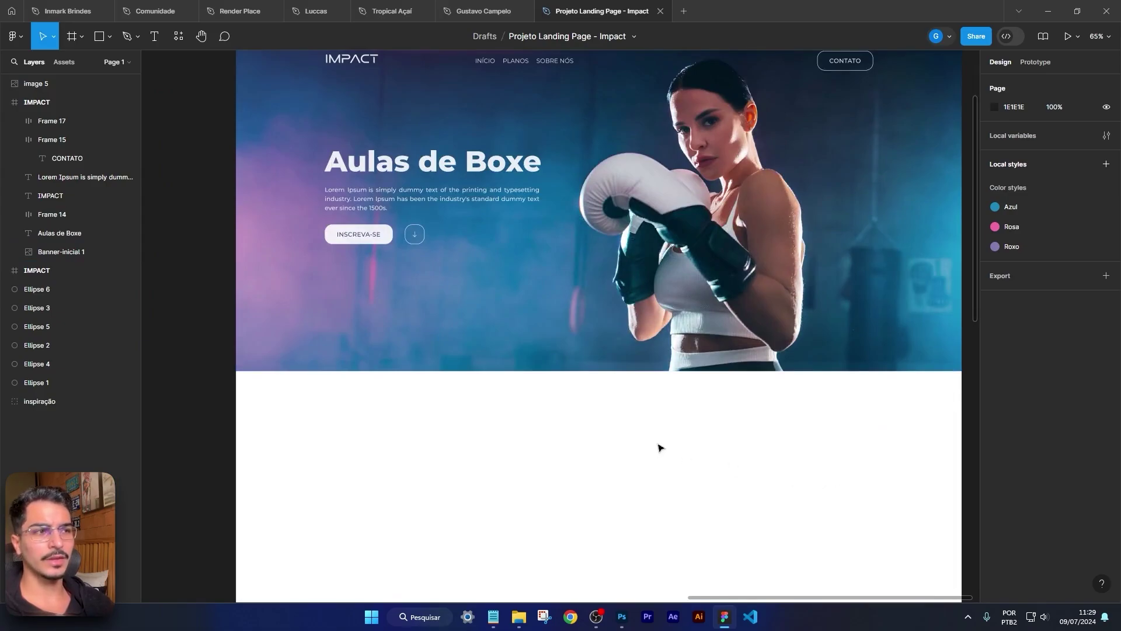
pyautogui.moveTo(673, 415); pyautogui.dragTo(676, 431)
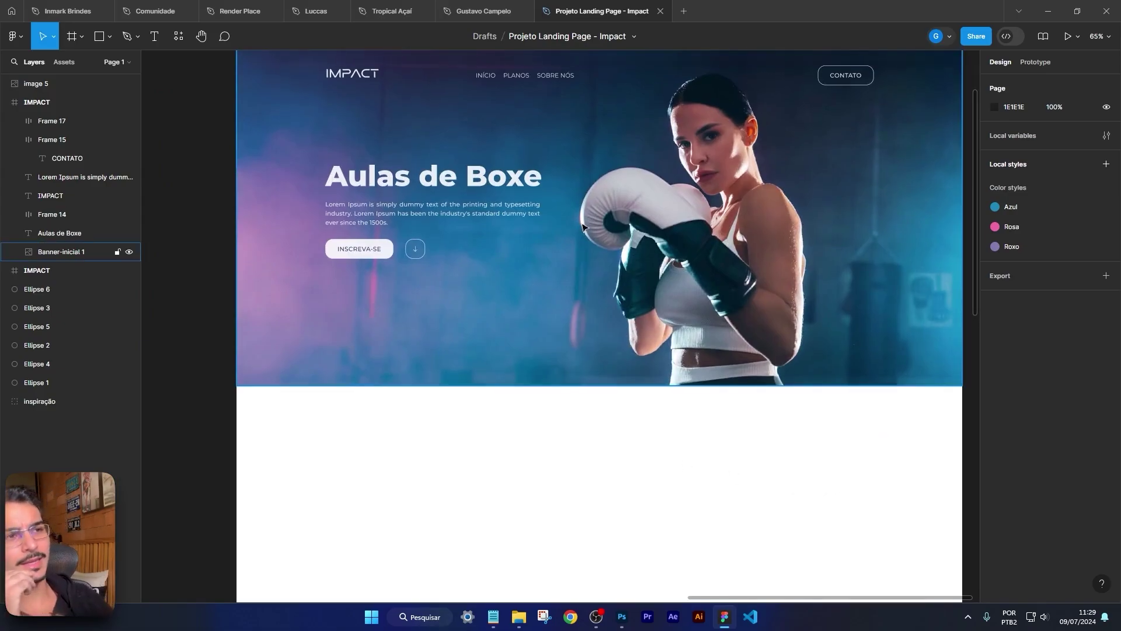
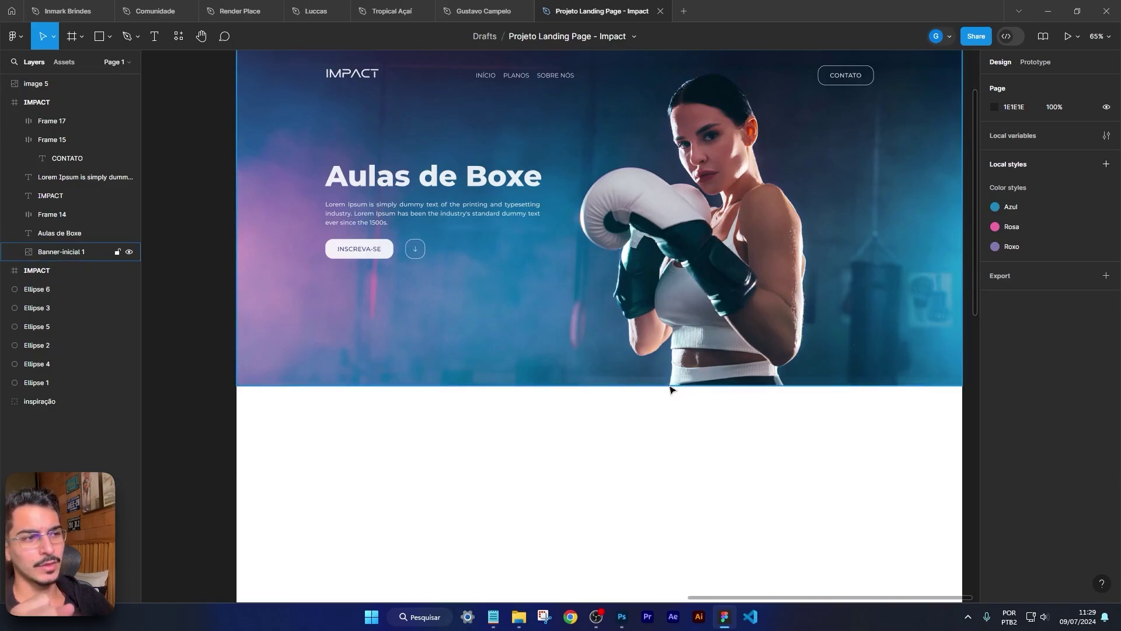
# Step: Move from the Figma landing-page file back to the Photoshop boxer banner document
pyautogui.click(622, 617)
pyautogui.click(623, 616)
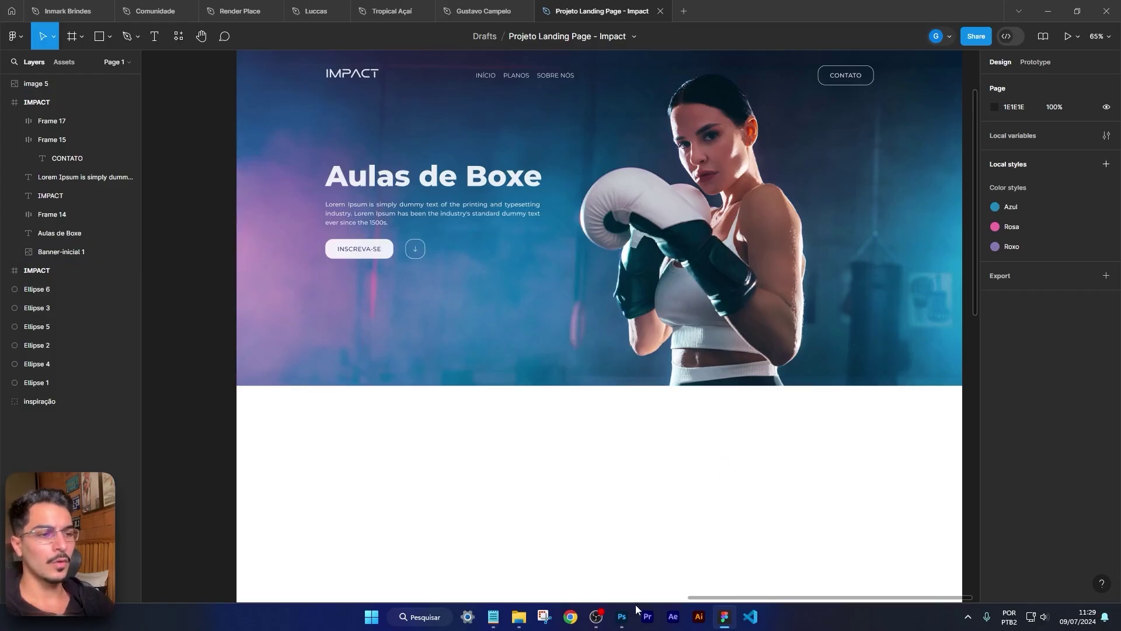
pyautogui.click(622, 616)
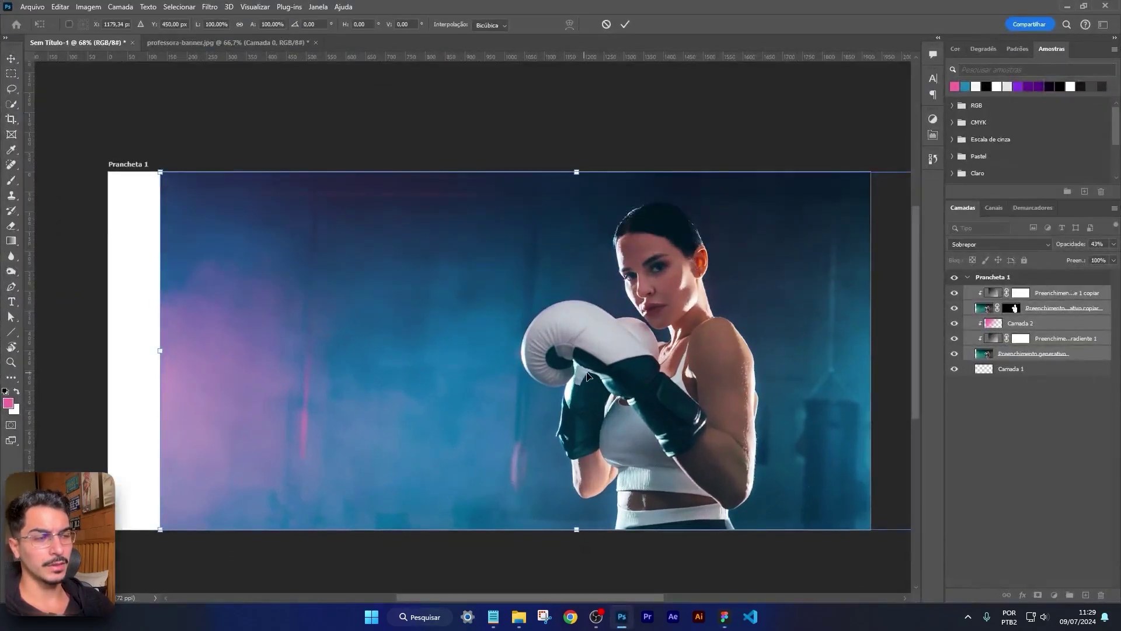
# Step: Slide the boxer photo left over the white strip and extend the artboard to 1620 px tall
pyautogui.moveTo(587, 377); pyautogui.dragTo(535, 377)
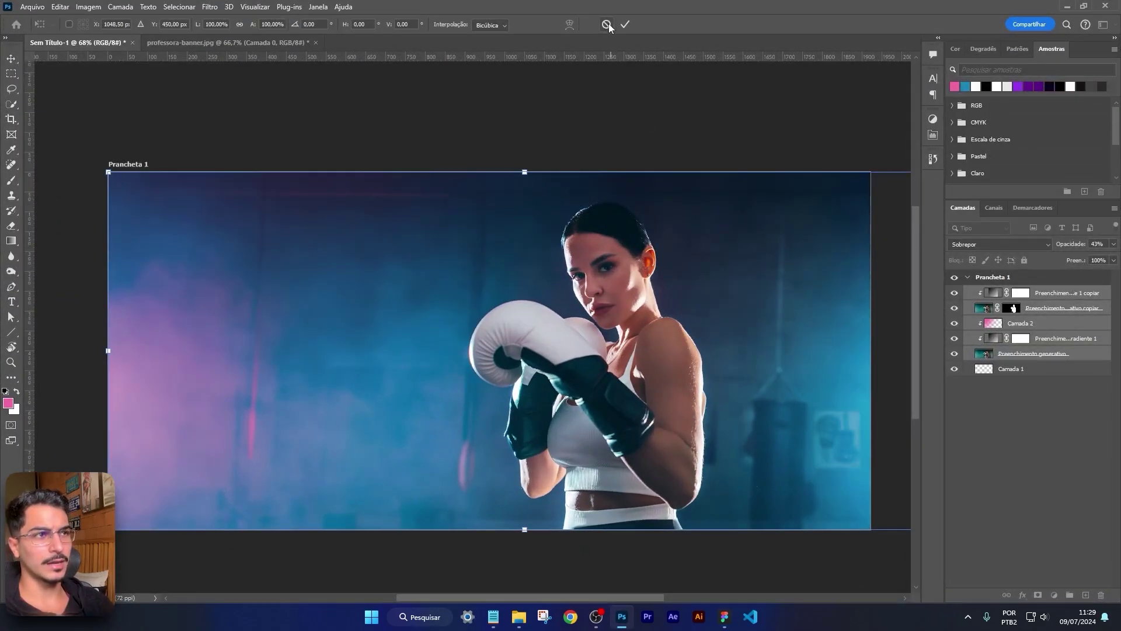
pyautogui.click(625, 24)
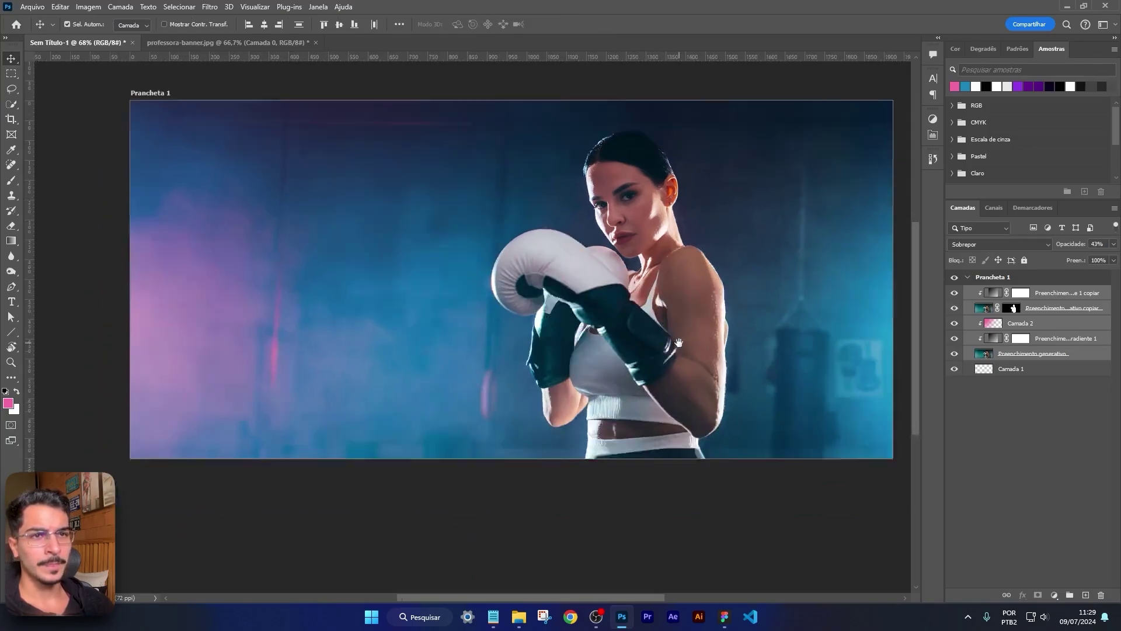
pyautogui.click(18, 120)
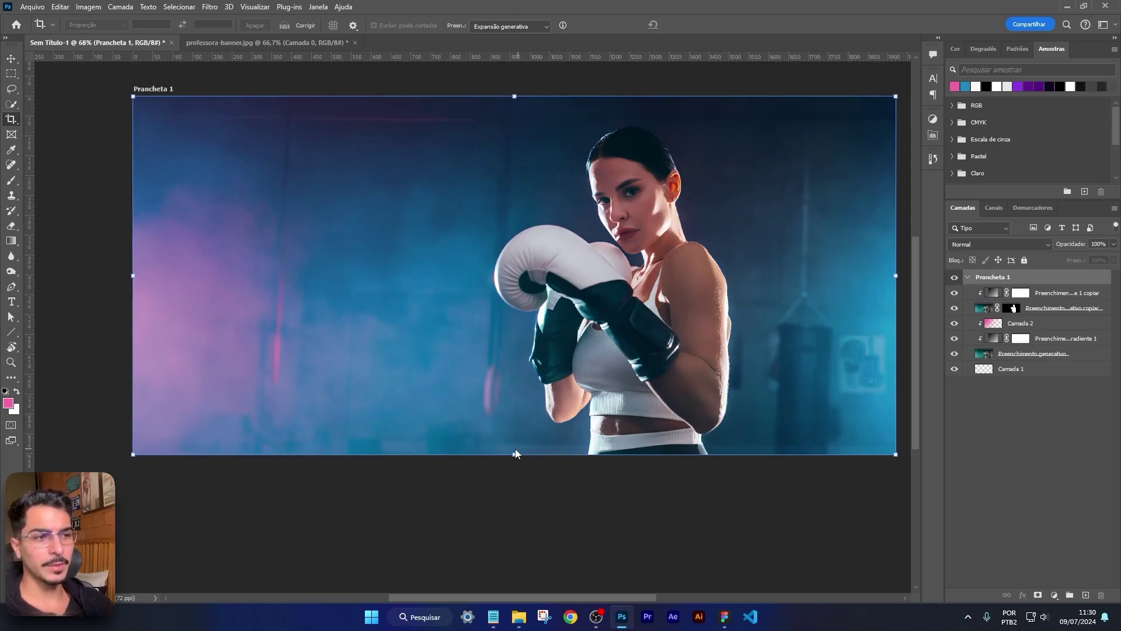
pyautogui.moveTo(513, 456); pyautogui.dragTo(518, 547)
pyautogui.click(679, 26)
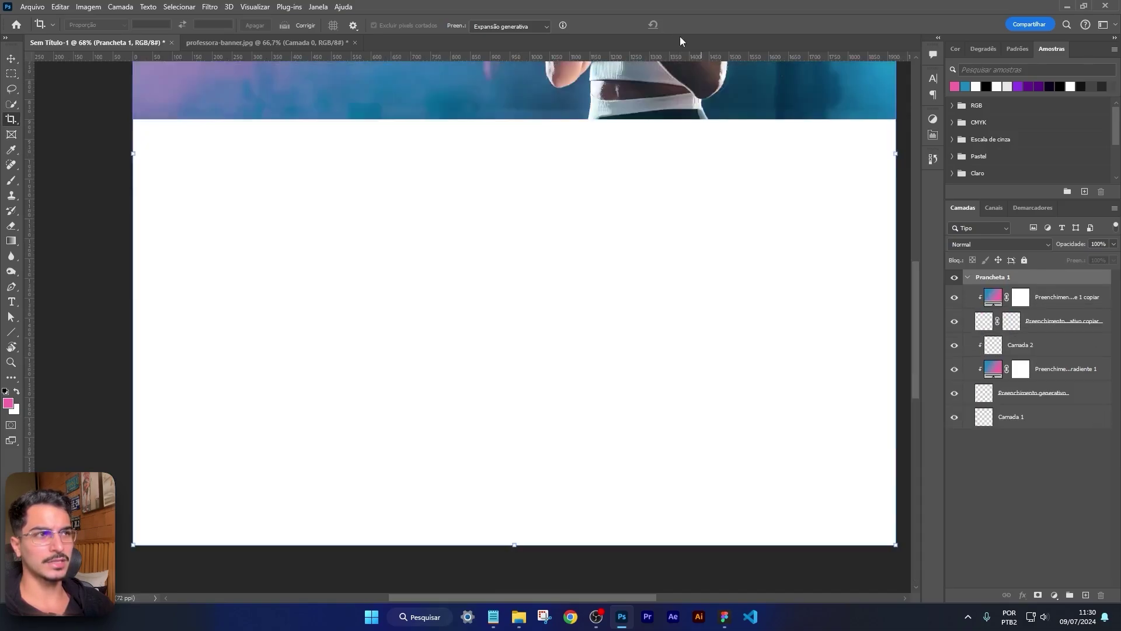
pyautogui.press('v')
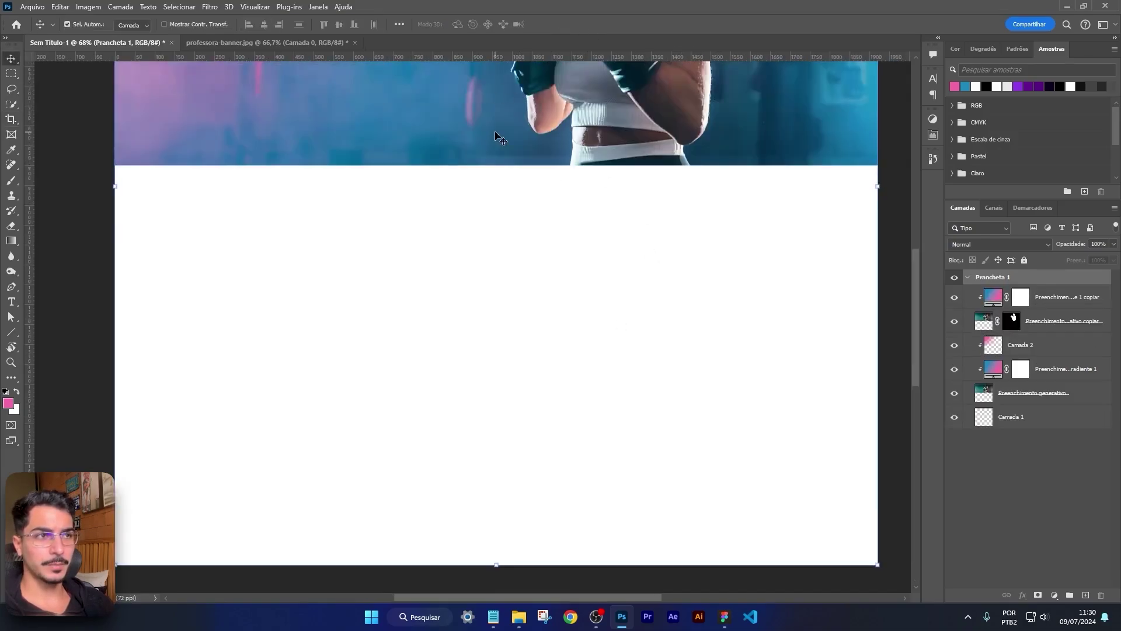
pyautogui.moveTo(493, 132); pyautogui.dragTo(515, 203)
# Step: Group the banner layers into 'Agrupar 1' and begin marquee-selecting the empty lower area
pyautogui.scroll(-6, 515, 203)
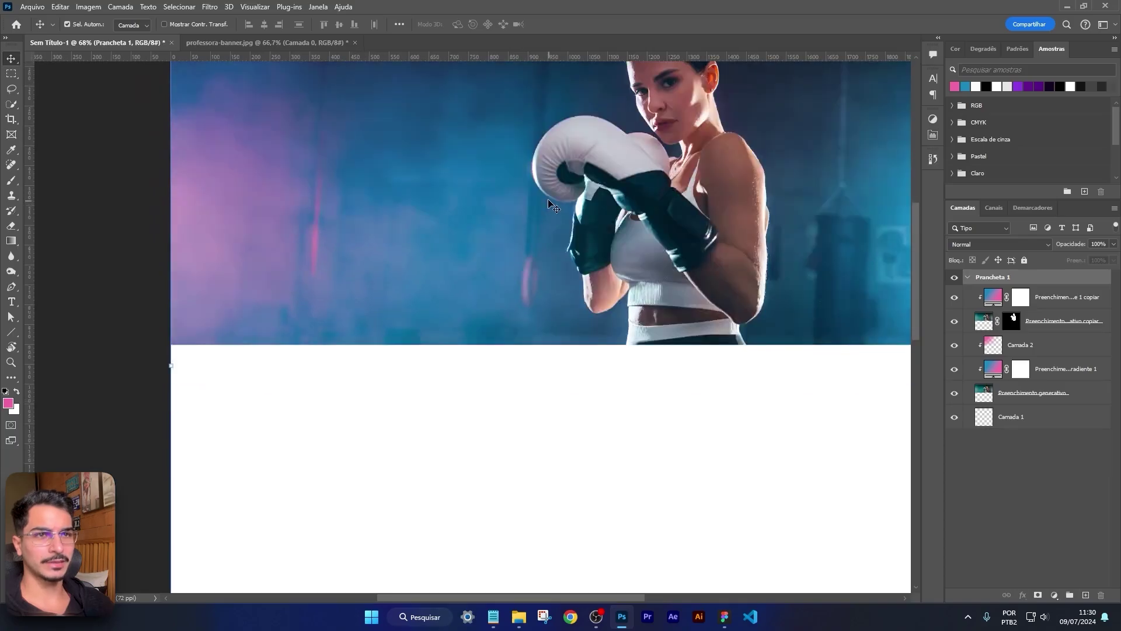
pyautogui.hscroll(2, 515, 204)
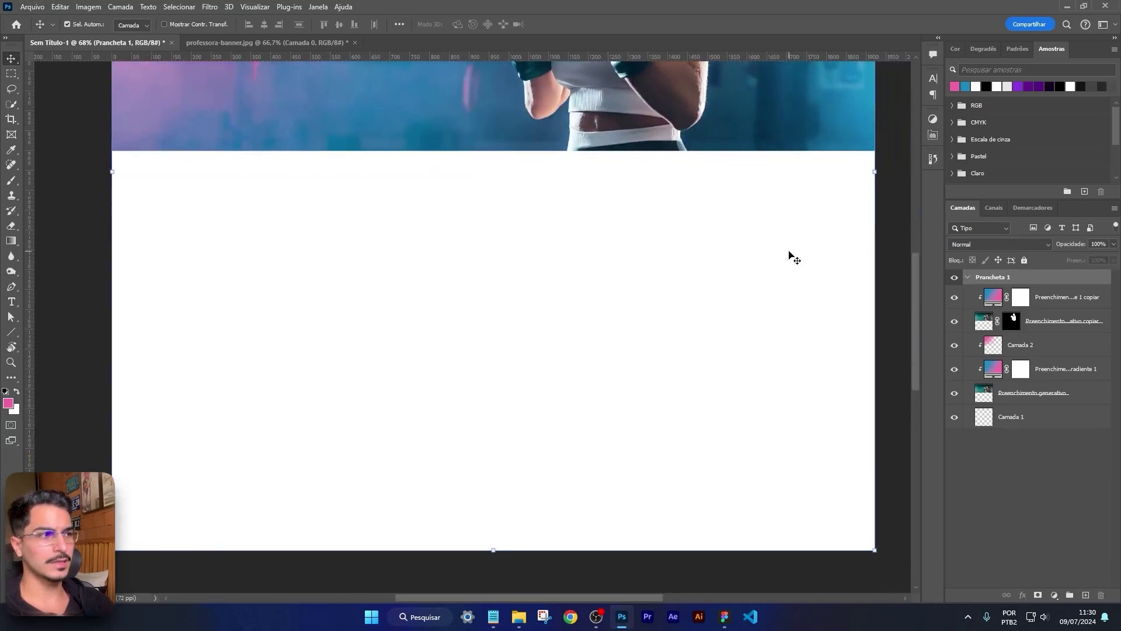
pyautogui.click(1069, 301)
pyautogui.keyDown('shift'); pyautogui.click(1046, 397); pyautogui.keyUp('shift')
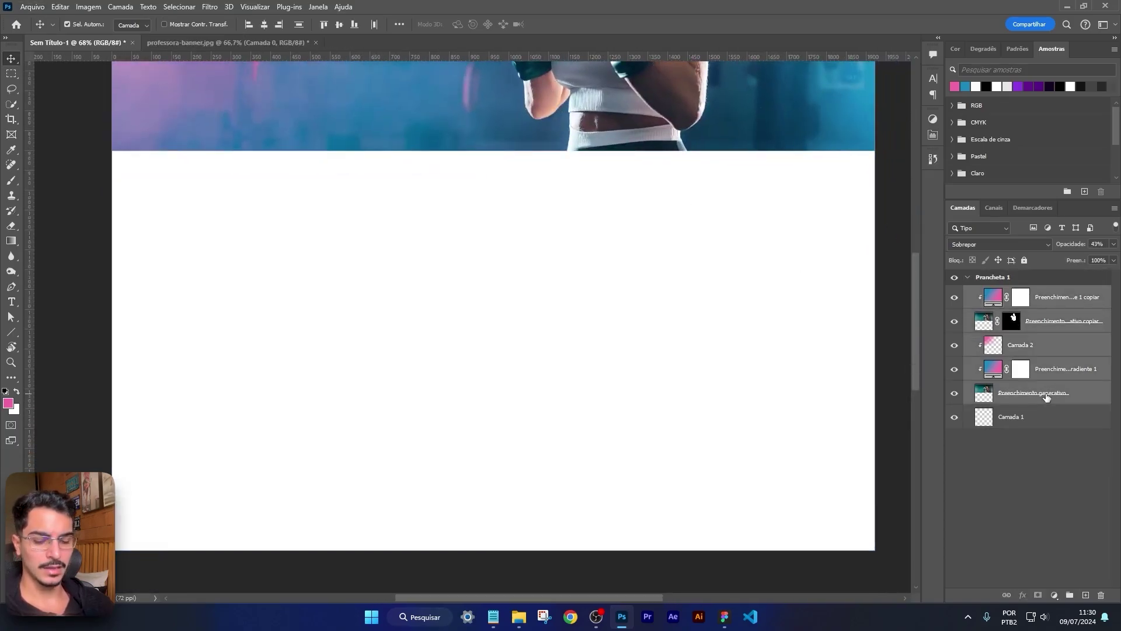
pyautogui.hotkey('ctrl', 'g')
pyautogui.scroll(-3, 635, 300)
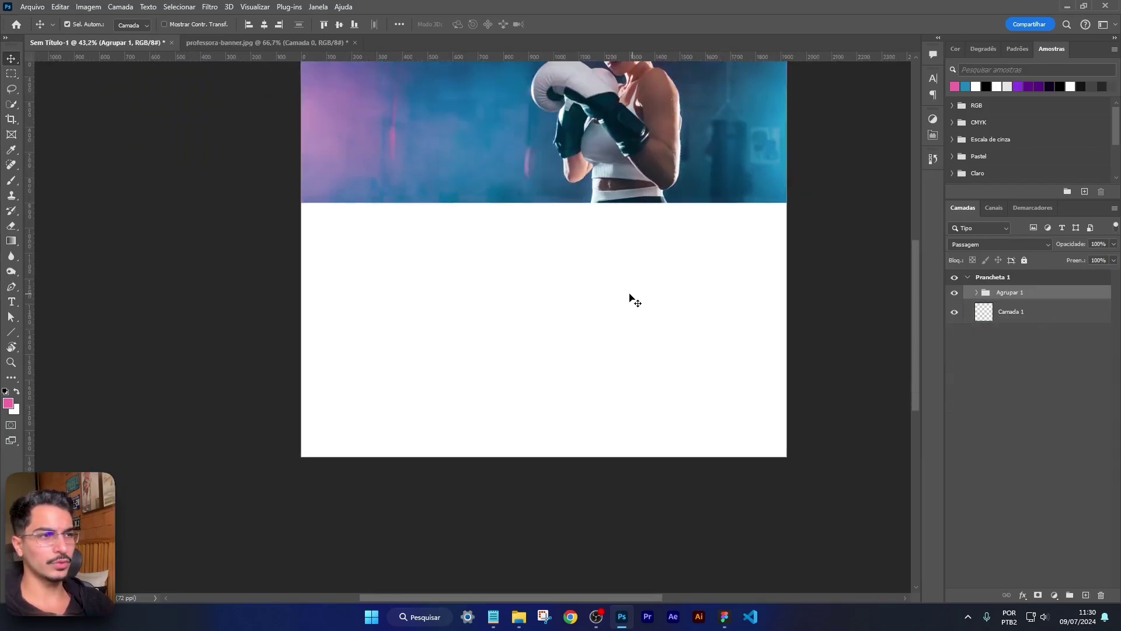
pyautogui.moveTo(630, 298); pyautogui.dragTo(631, 315)
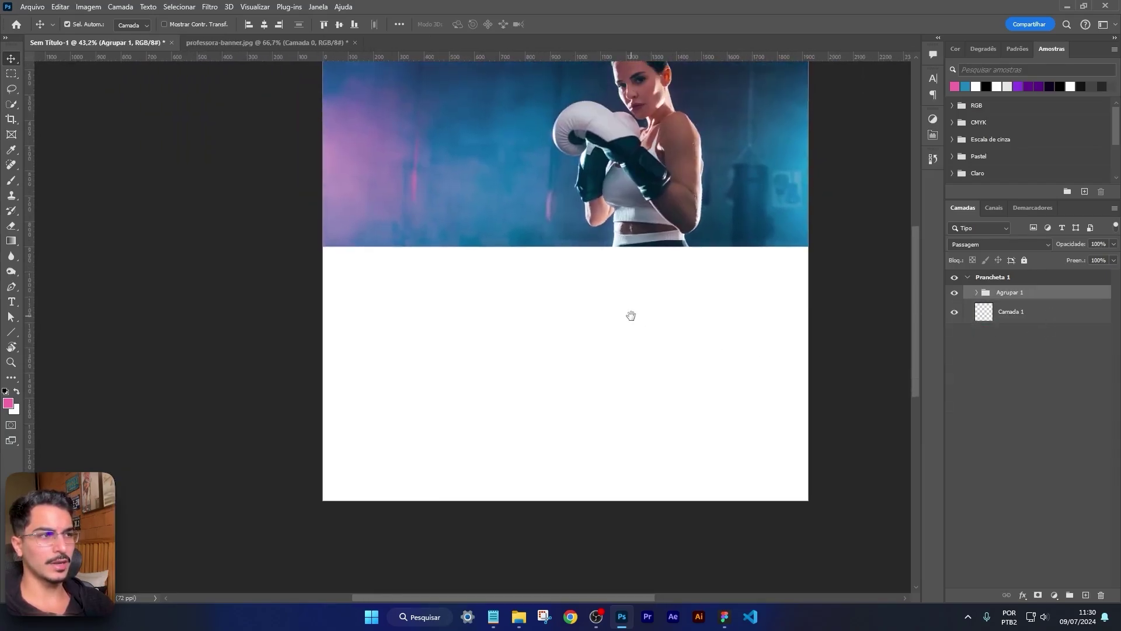
pyautogui.click(11, 73)
pyautogui.moveTo(323, 247); pyautogui.dragTo(969, 601)
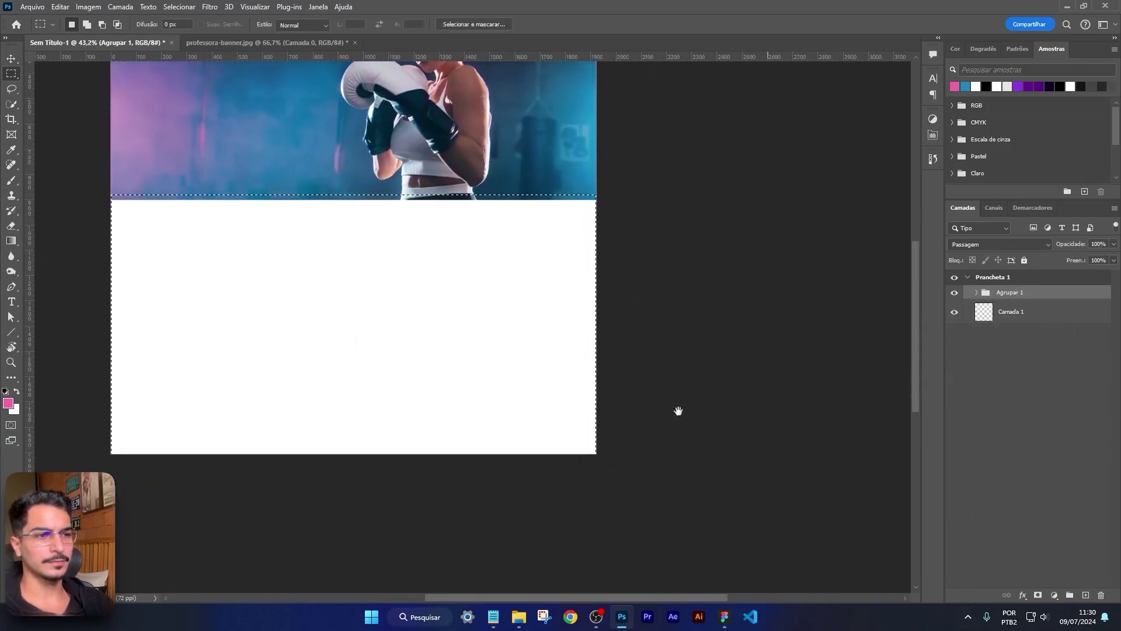
# Step: Generative-fill the white area below the photo and preview the second variation
pyautogui.moveTo(649, 363); pyautogui.dragTo(890, 435)
pyautogui.rightClick(692, 346)
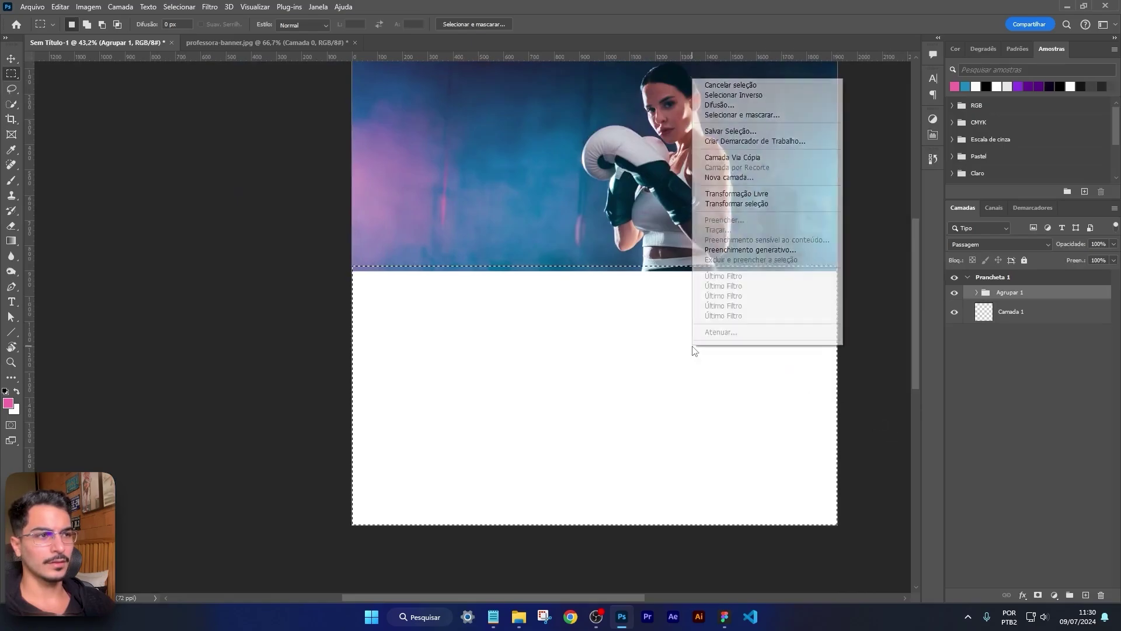
pyautogui.click(753, 249)
pyautogui.click(598, 243)
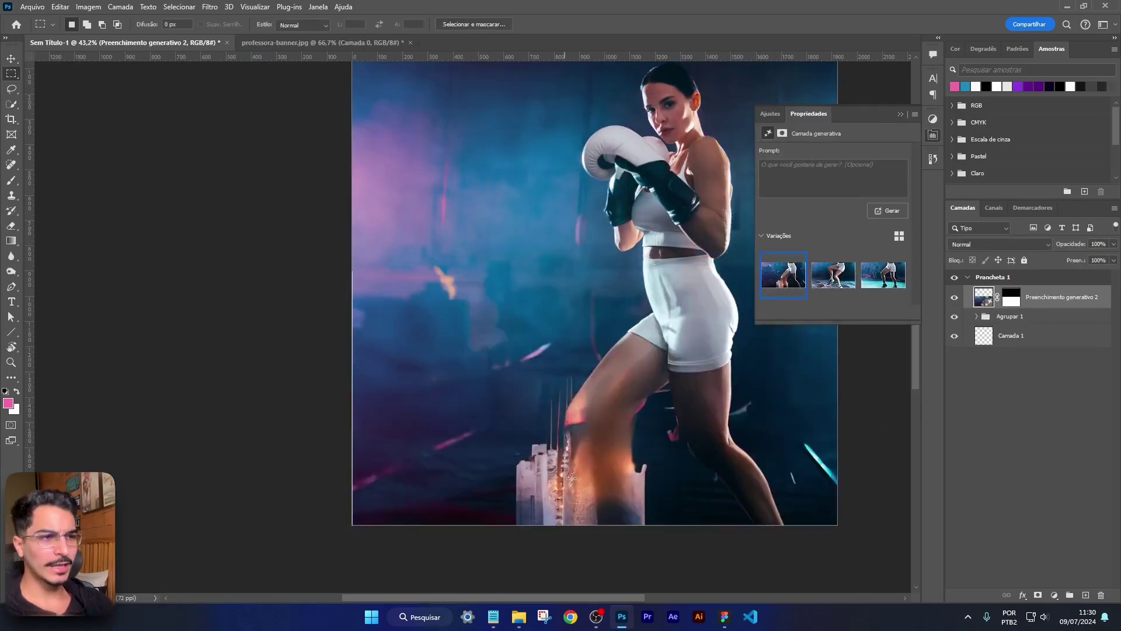
pyautogui.scroll(2, 669, 421)
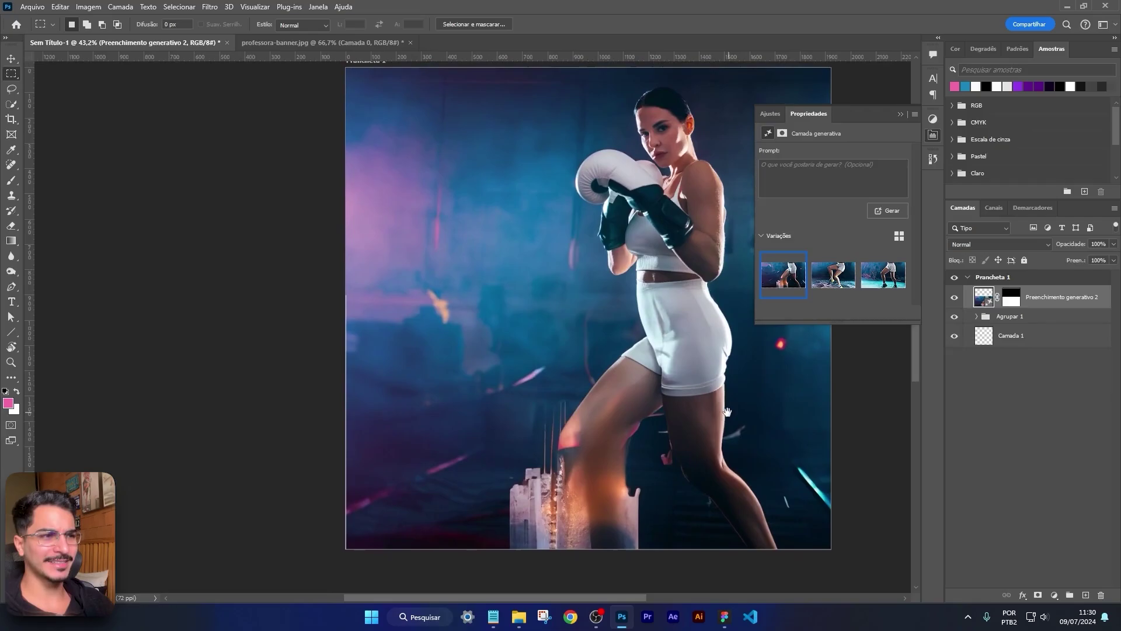
pyautogui.click(830, 279)
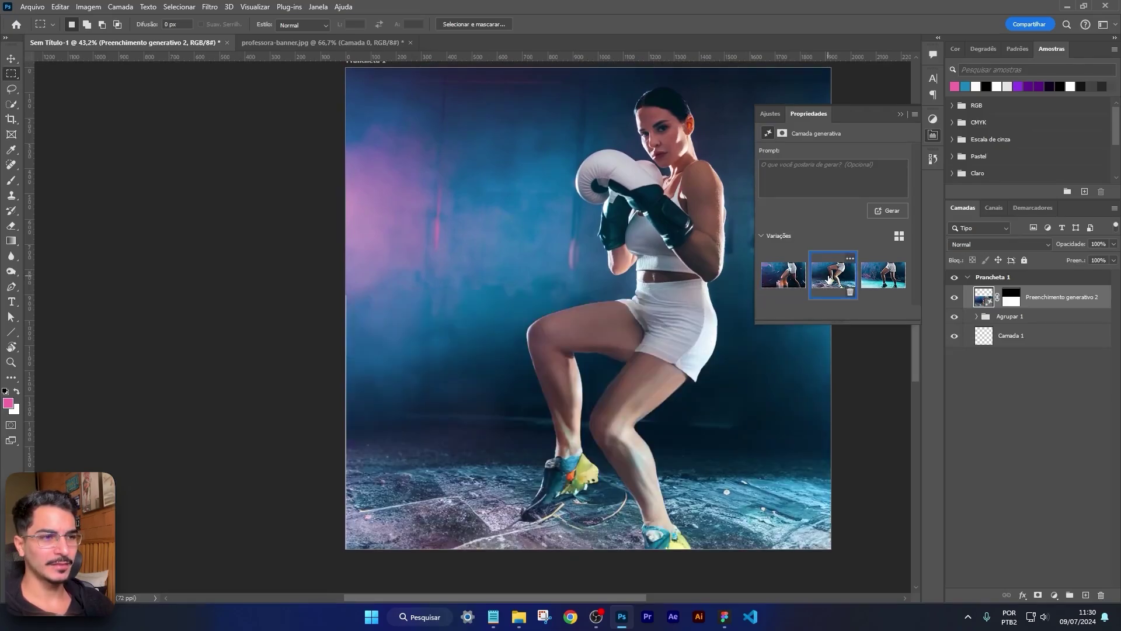
pyautogui.moveTo(789, 412); pyautogui.dragTo(776, 439)
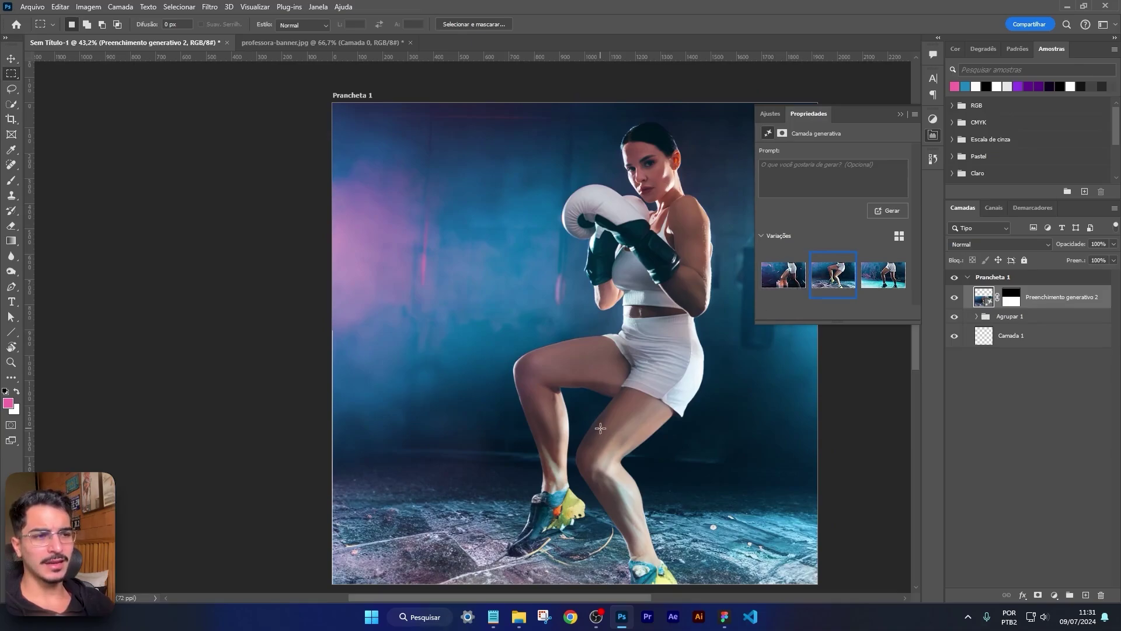
pyautogui.moveTo(653, 417); pyautogui.dragTo(673, 390)
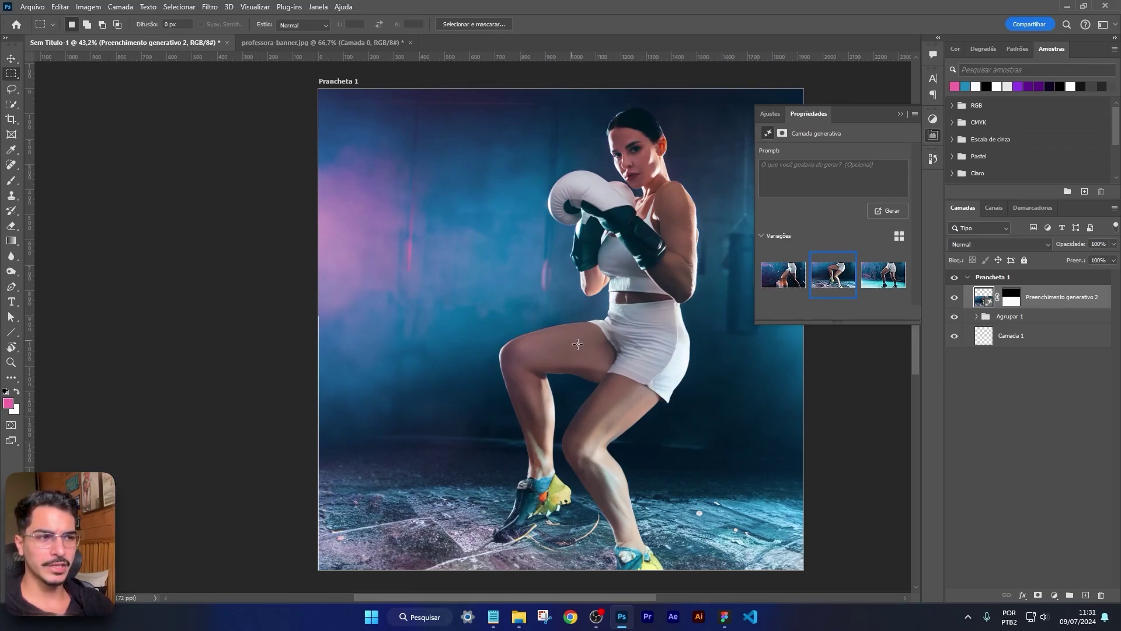
# Step: Regenerate the fill variations and settle on the one with shorts and sneakers
pyautogui.click(884, 284)
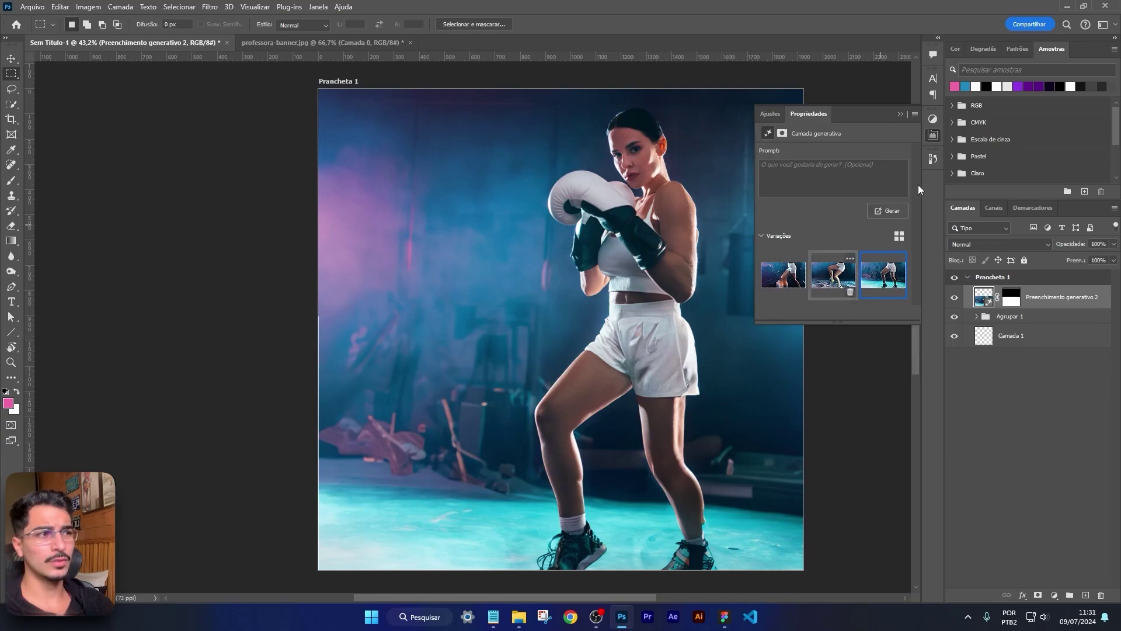
pyautogui.click(890, 211)
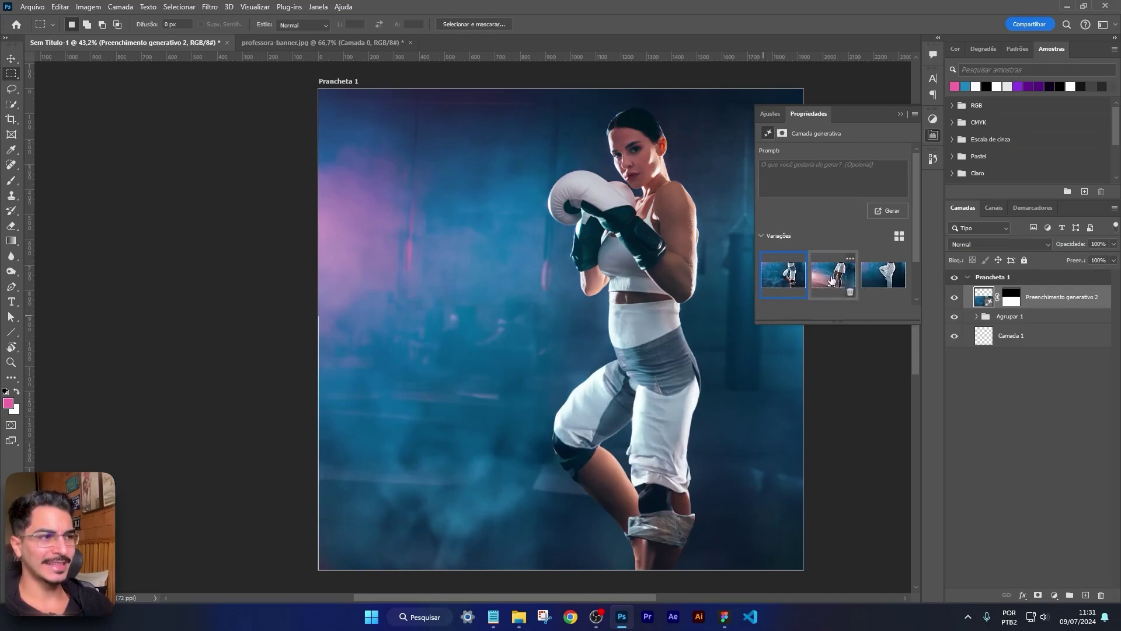
pyautogui.click(832, 279)
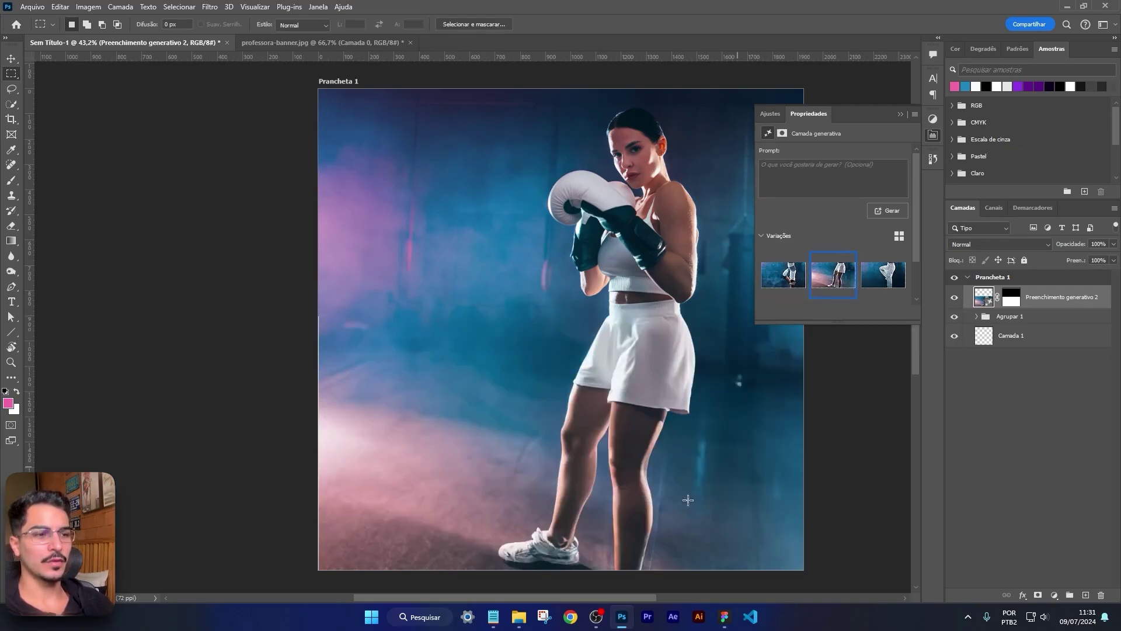
pyautogui.click(883, 276)
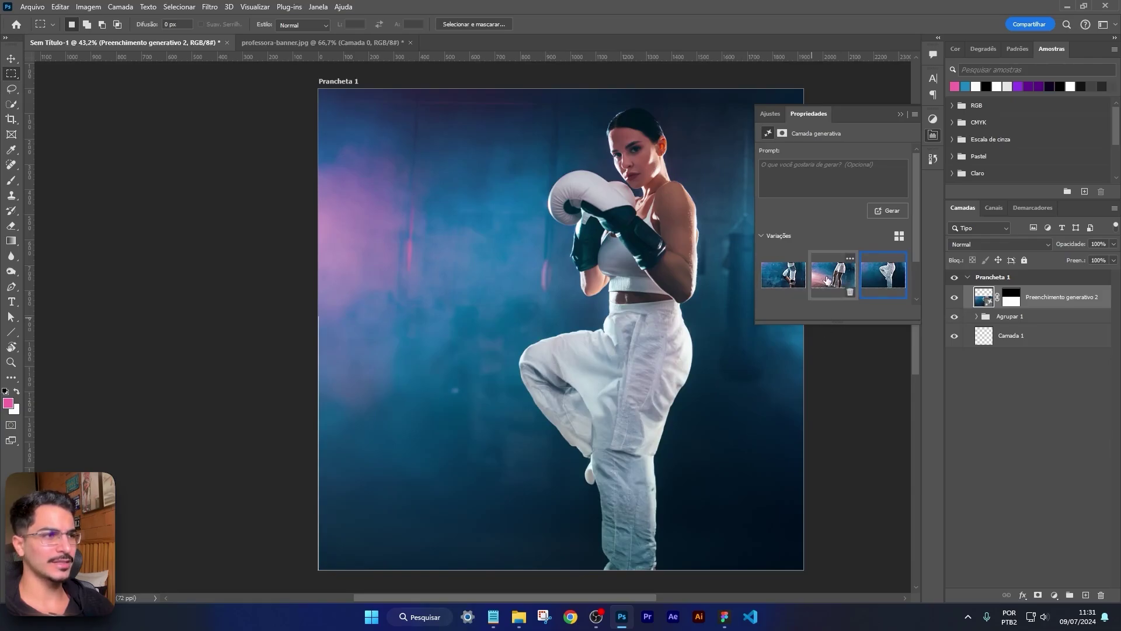
pyautogui.click(839, 279)
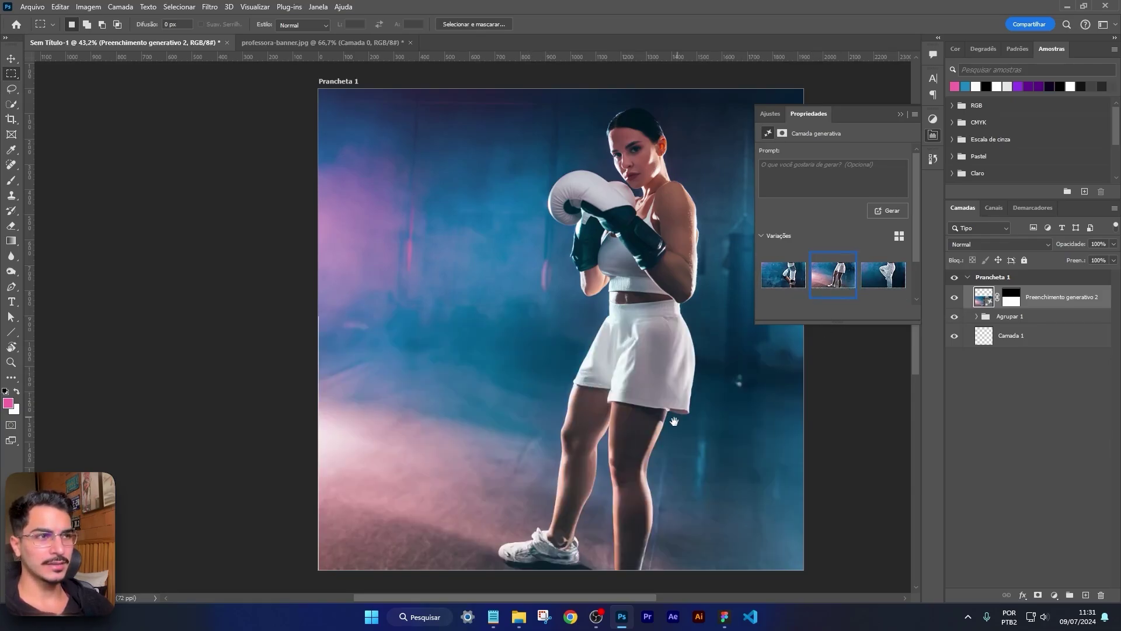
pyautogui.moveTo(674, 421); pyautogui.dragTo(656, 443)
# Step: Export the banner with Save for Web and save the image
pyautogui.click(128, 41)
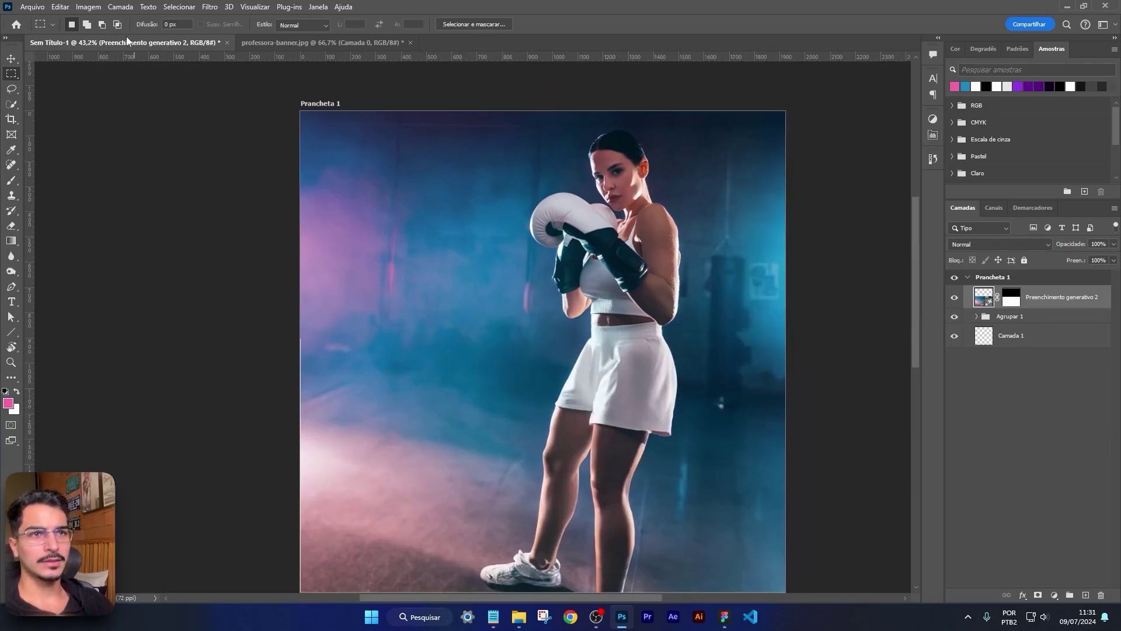
pyautogui.click(33, 6)
pyautogui.moveTo(64, 214)
pyautogui.click(199, 254)
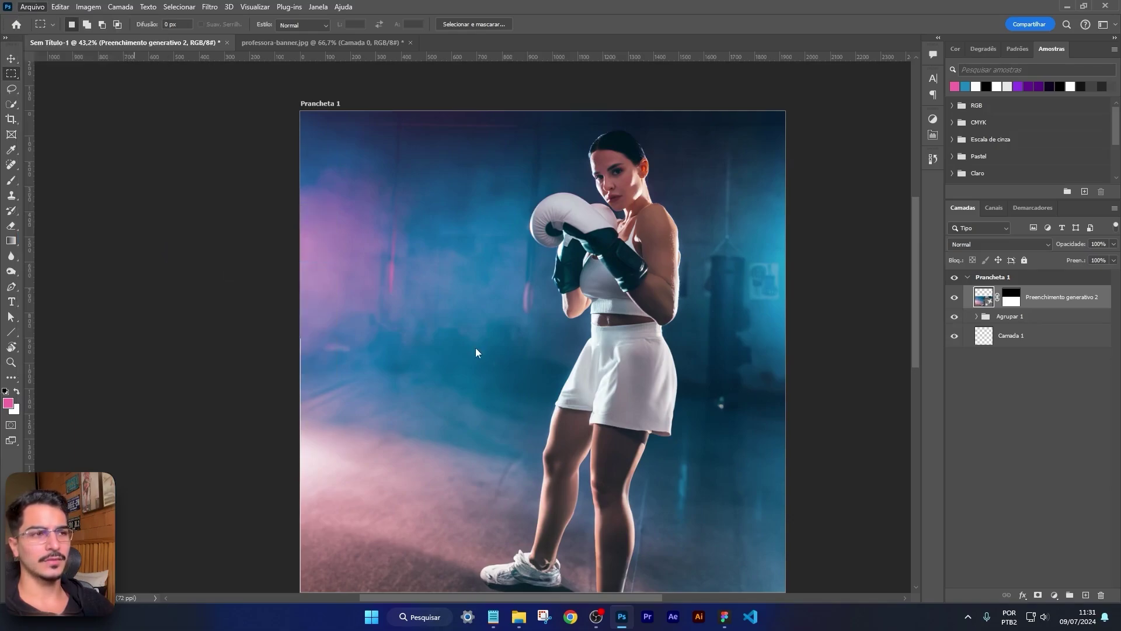
pyautogui.click(734, 571)
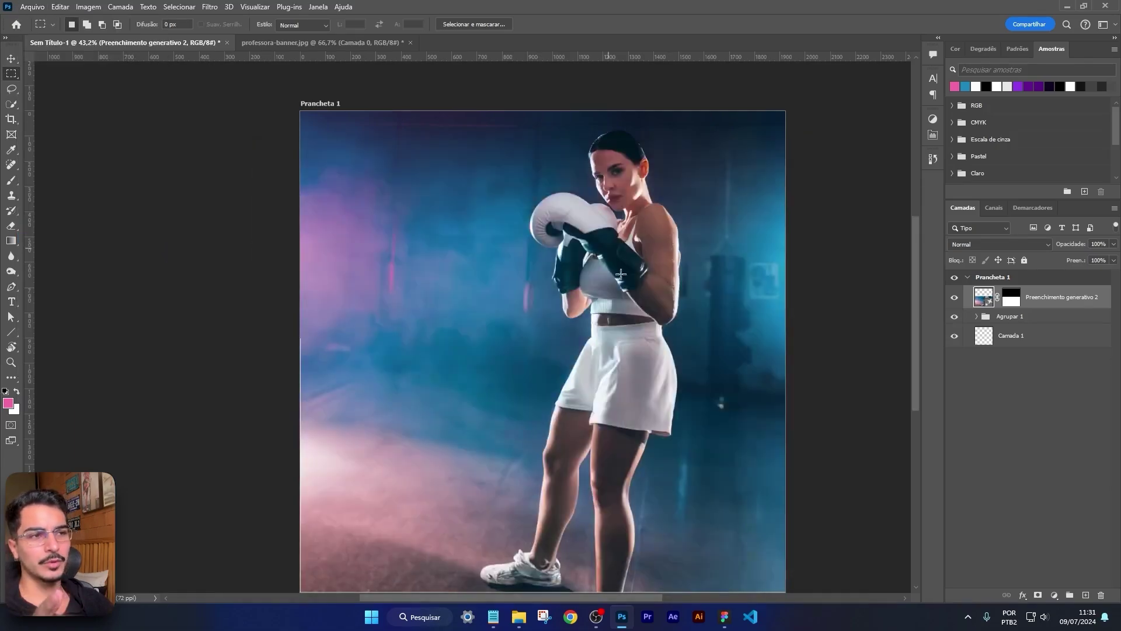
pyautogui.moveTo(623, 427); pyautogui.dragTo(617, 392)
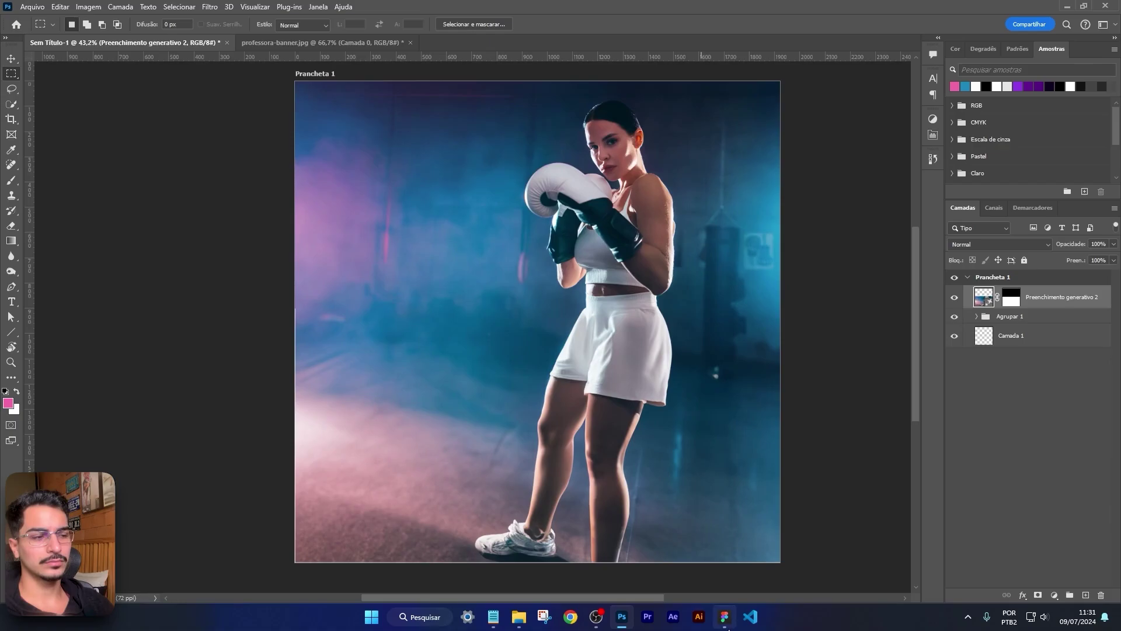
# Step: Glance at the Figma file, return to Photoshop, then switch to the web browser
pyautogui.click(726, 619)
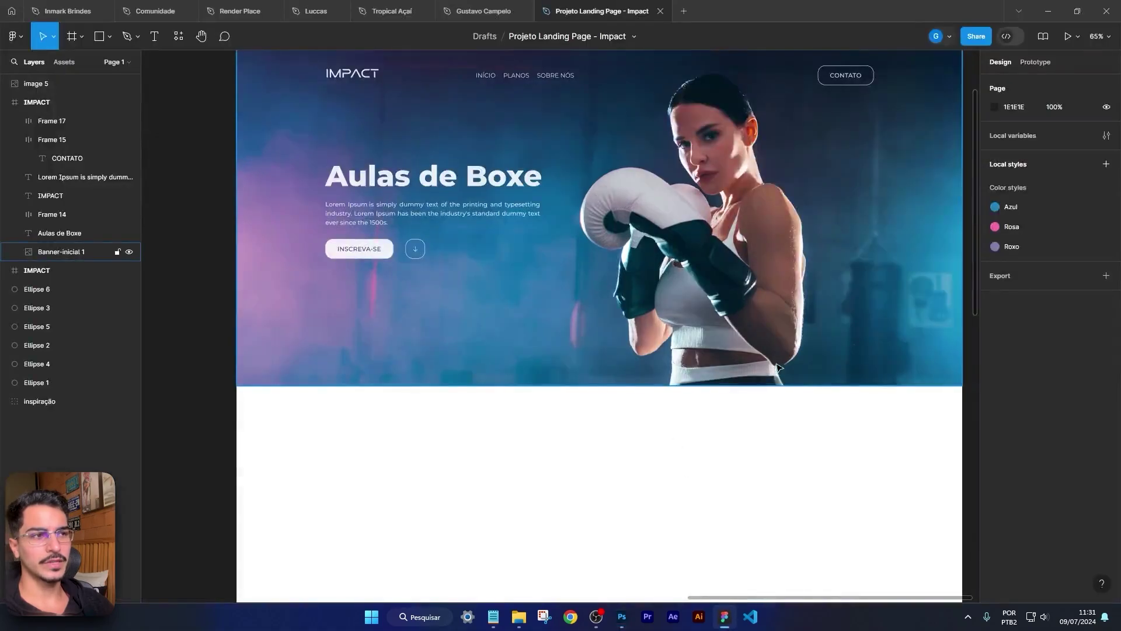
pyautogui.click(731, 622)
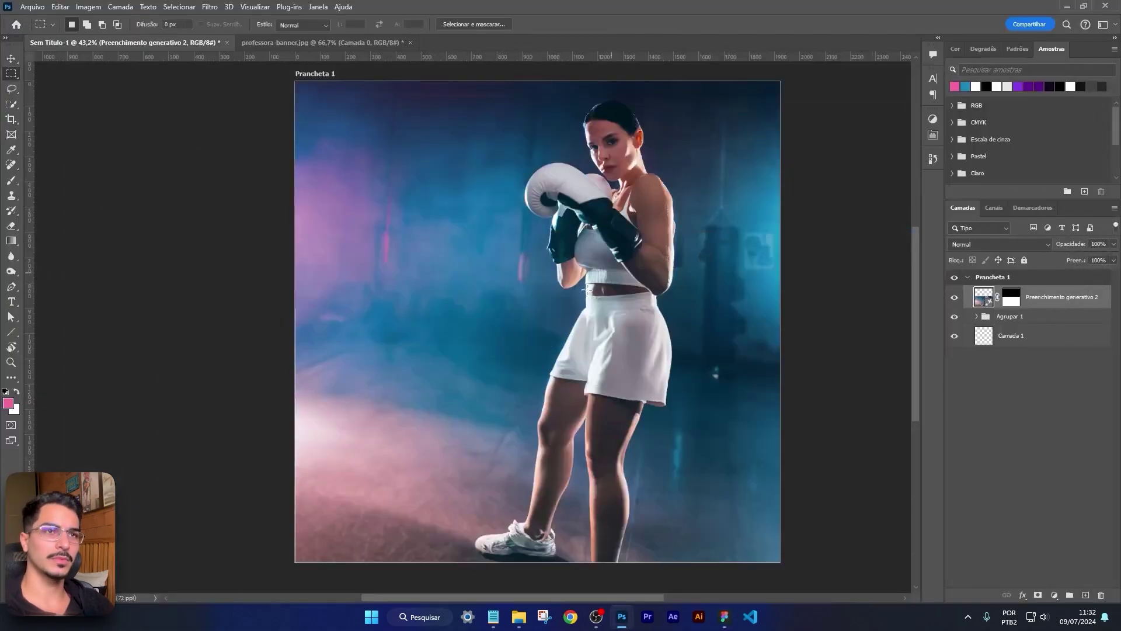
pyautogui.click(571, 618)
# Step: Load Unsplash in a new tab, after checking the Figma hero for reference
pyautogui.click(418, 34)
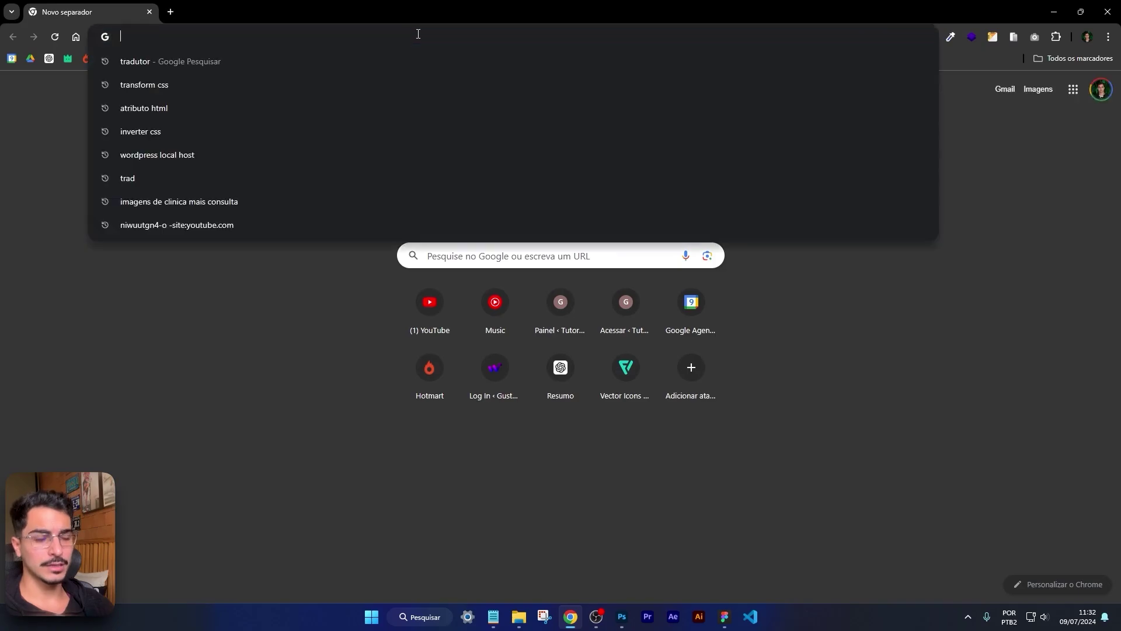
pyautogui.write('un')
pyautogui.press('Return')
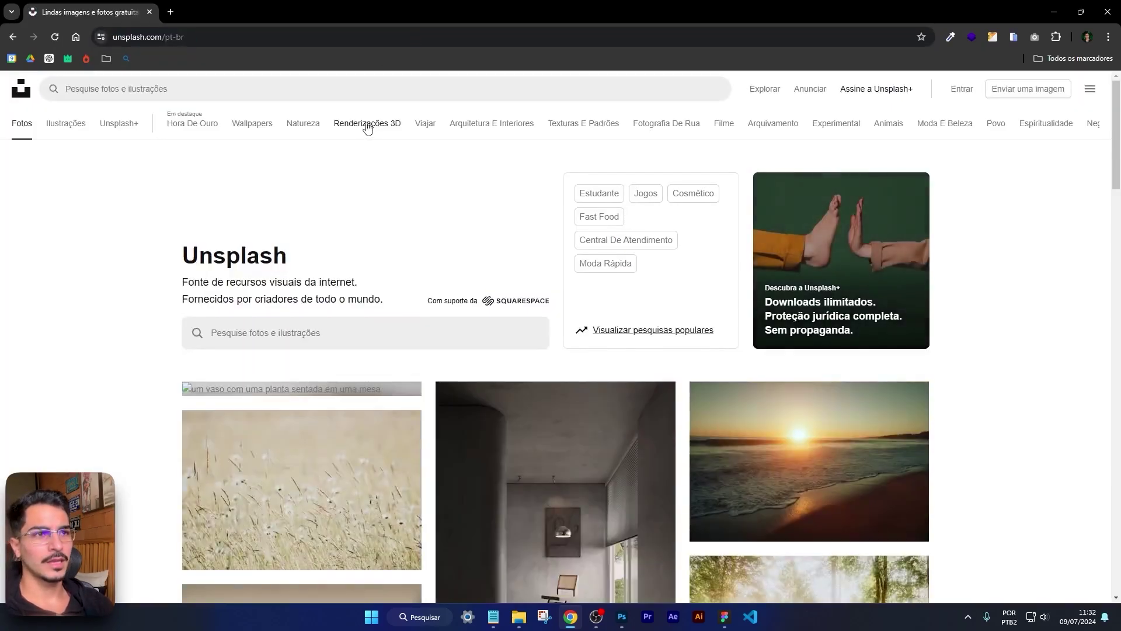
pyautogui.click(725, 617)
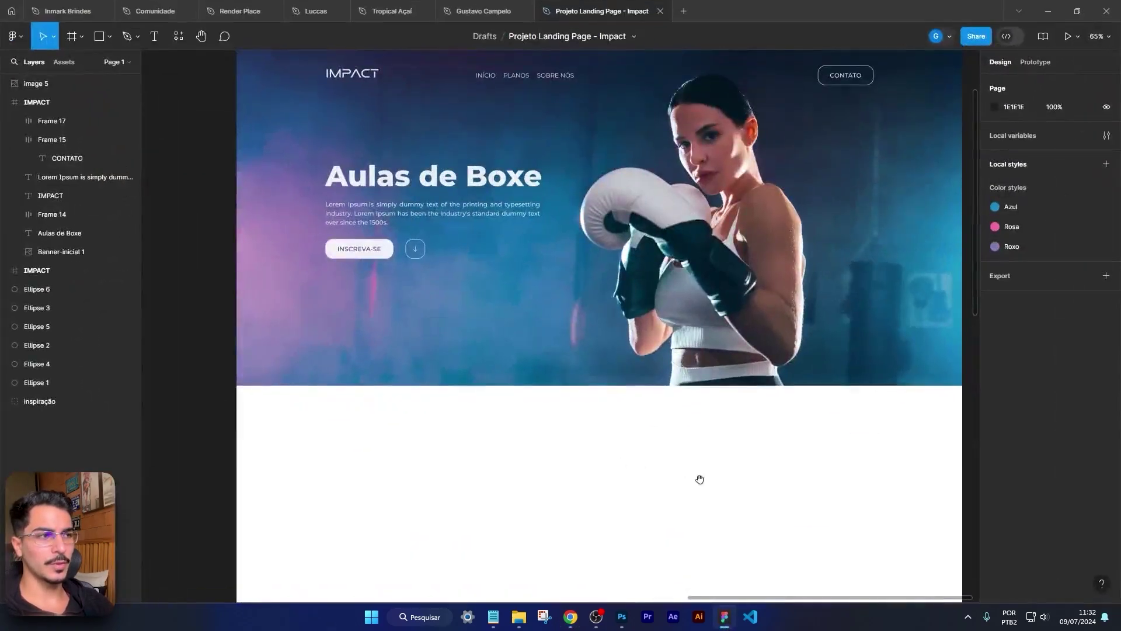
pyautogui.scroll(-1, 695, 470)
pyautogui.hotkey('alt', 'Tab')
# Step: Search Unsplash for 'academia boxe' and open the black-and-white ring fight photo
pyautogui.write('academia')
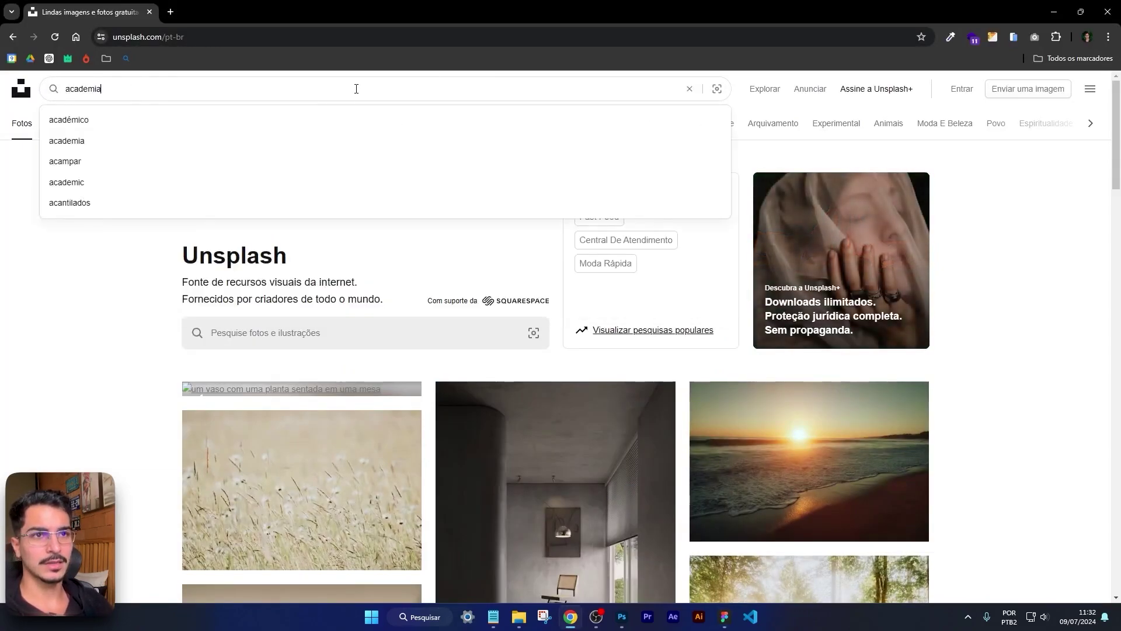
pyautogui.press('Return')
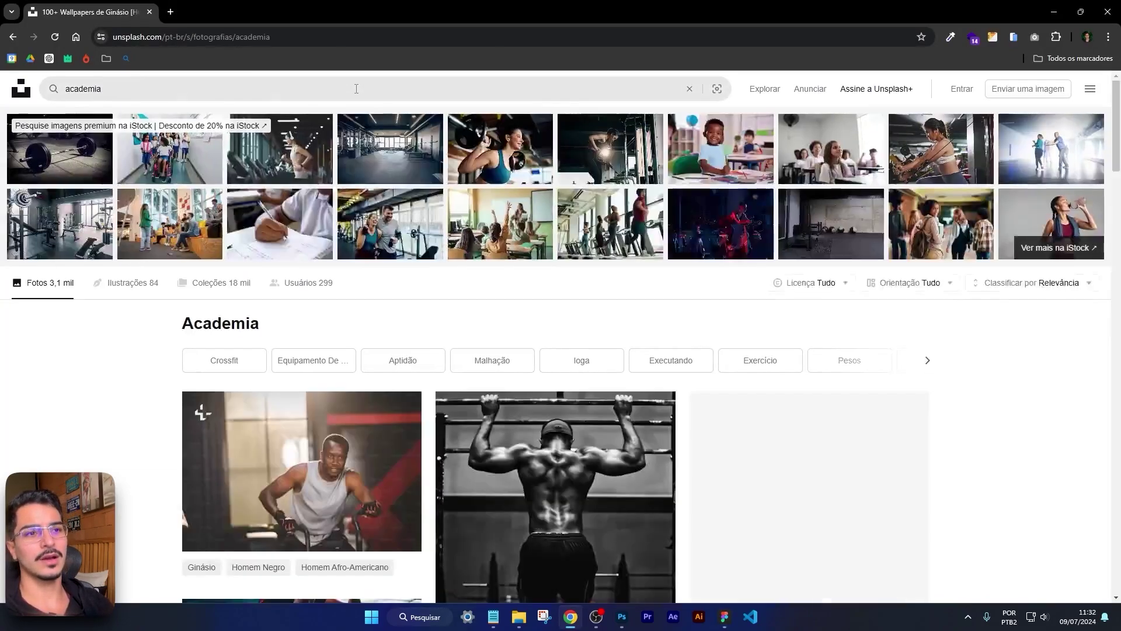
pyautogui.write('boxe')
pyautogui.press('Return')
pyautogui.scroll(-10, 408, 163)
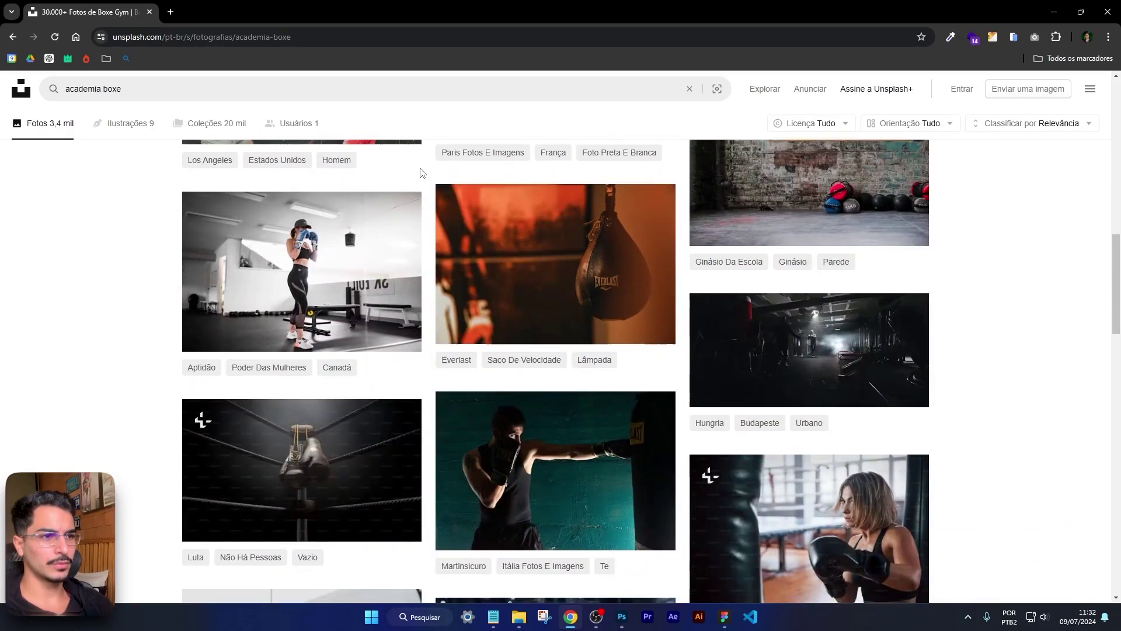
pyautogui.scroll(-10, 423, 173)
pyautogui.scroll(-8, 418, 167)
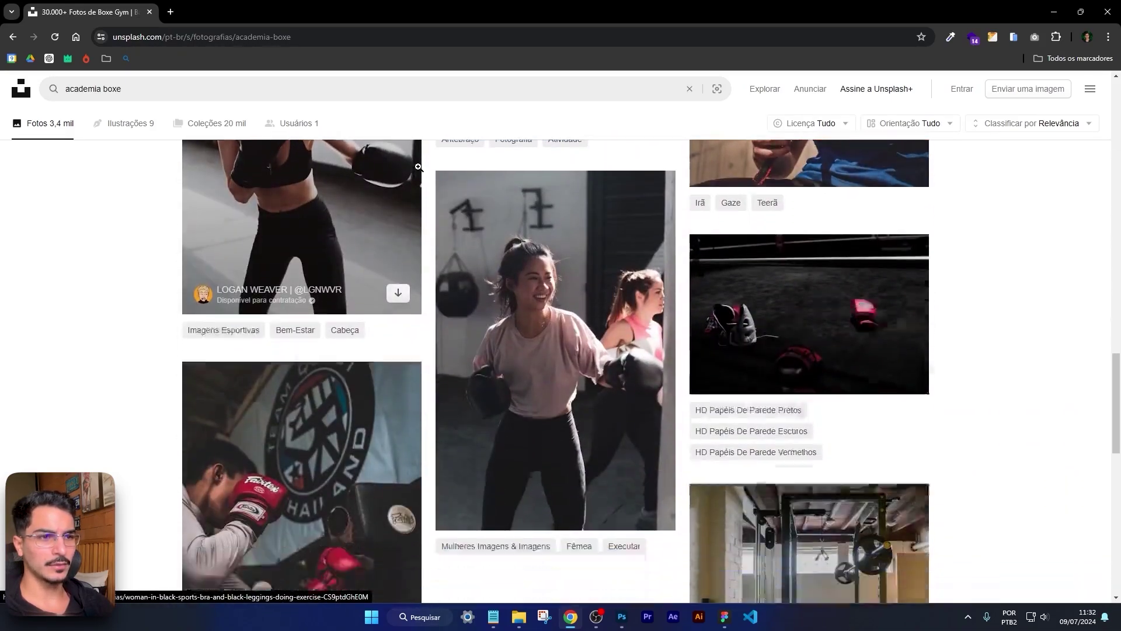
pyautogui.click(799, 352)
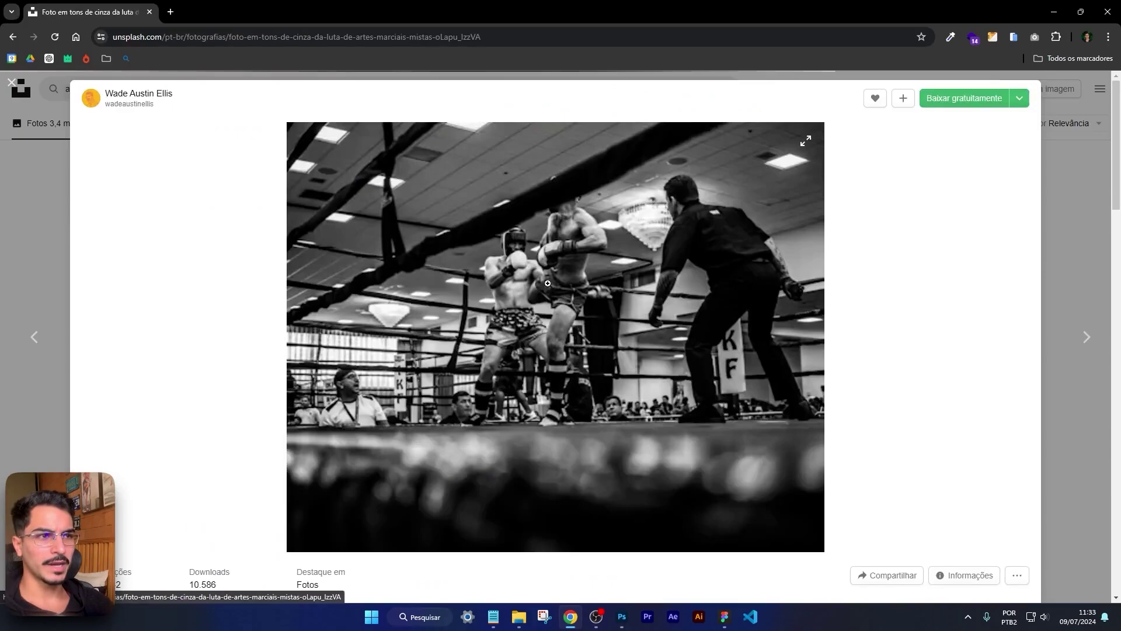
# Step: Download the photo for free, saving it to the Aulas Gratuitas Imagens folder
pyautogui.click(957, 104)
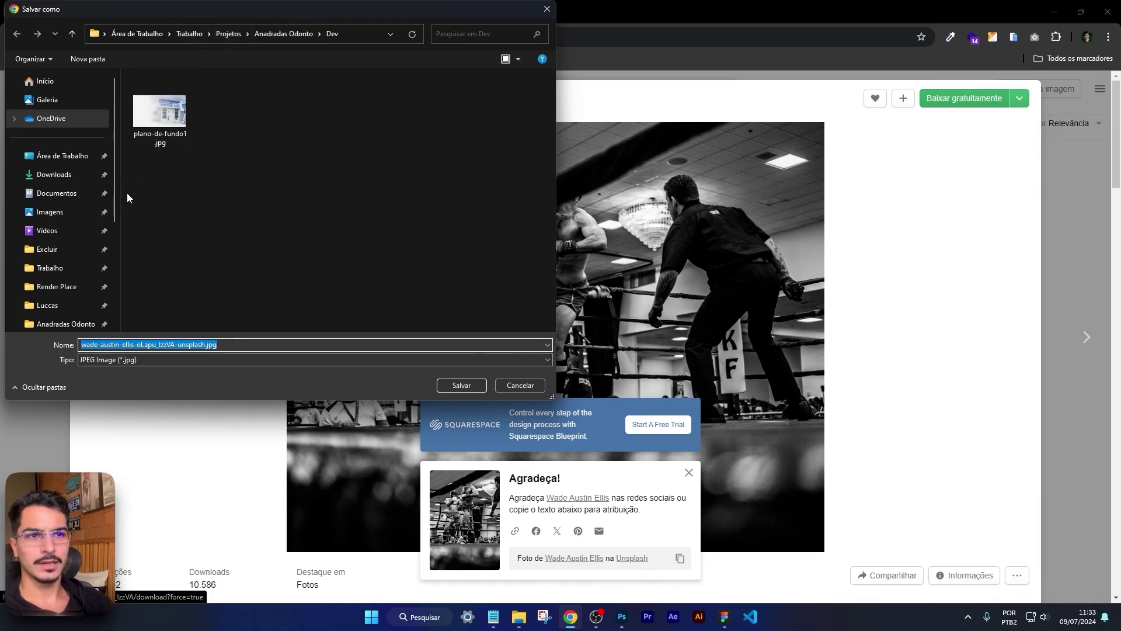
pyautogui.scroll(-1, 65, 198)
pyautogui.click(50, 283)
# Step: Place plano-de-fundo-sec2.jpg onto the artboard, centre it and commit the placement
pyautogui.write('plç')
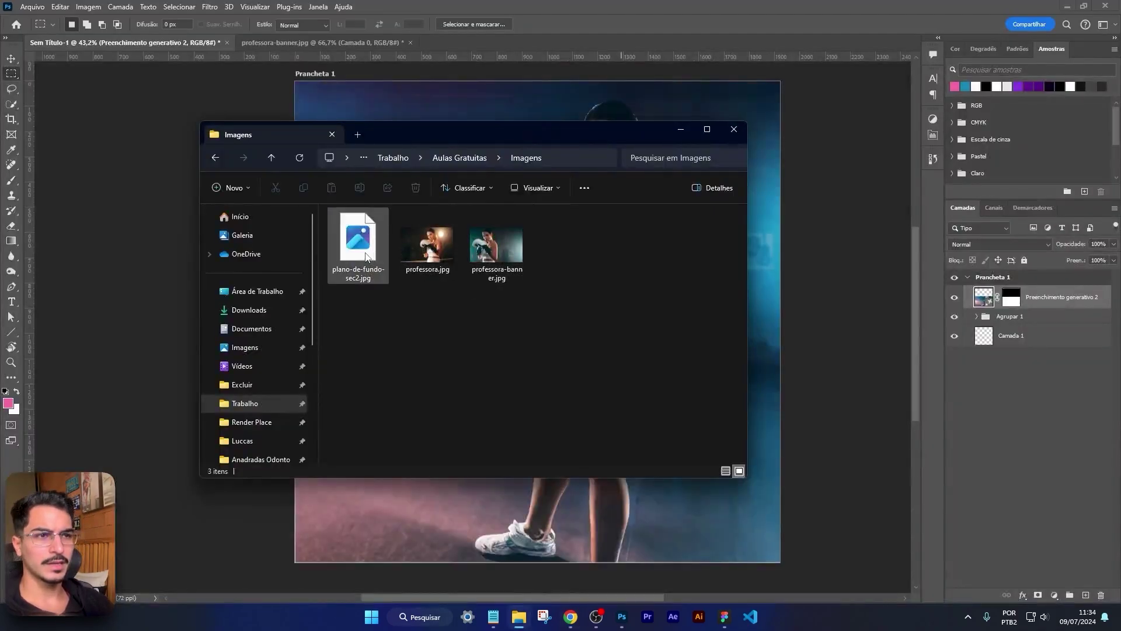
pyautogui.moveTo(358, 246); pyautogui.dragTo(762, 303)
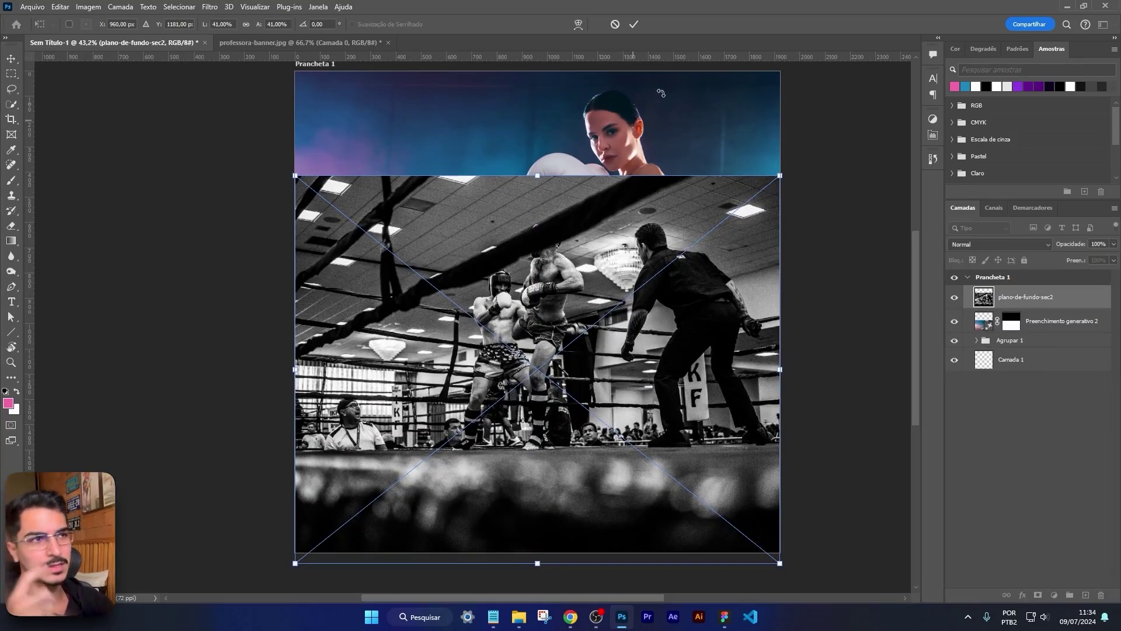
pyautogui.moveTo(633, 287); pyautogui.dragTo(633, 280)
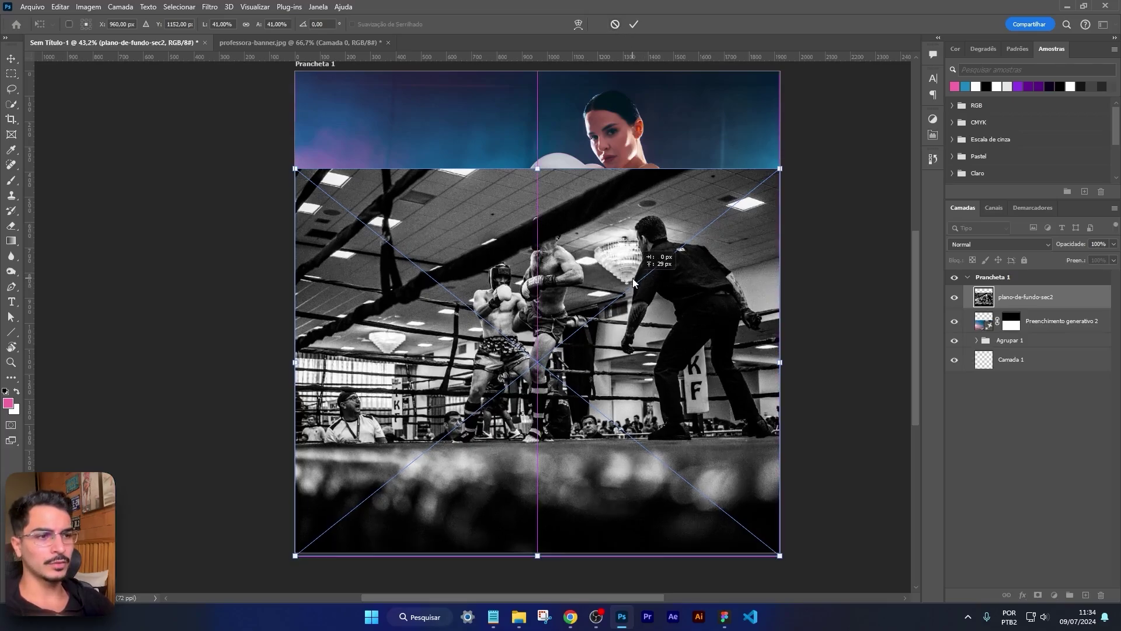
pyautogui.click(634, 25)
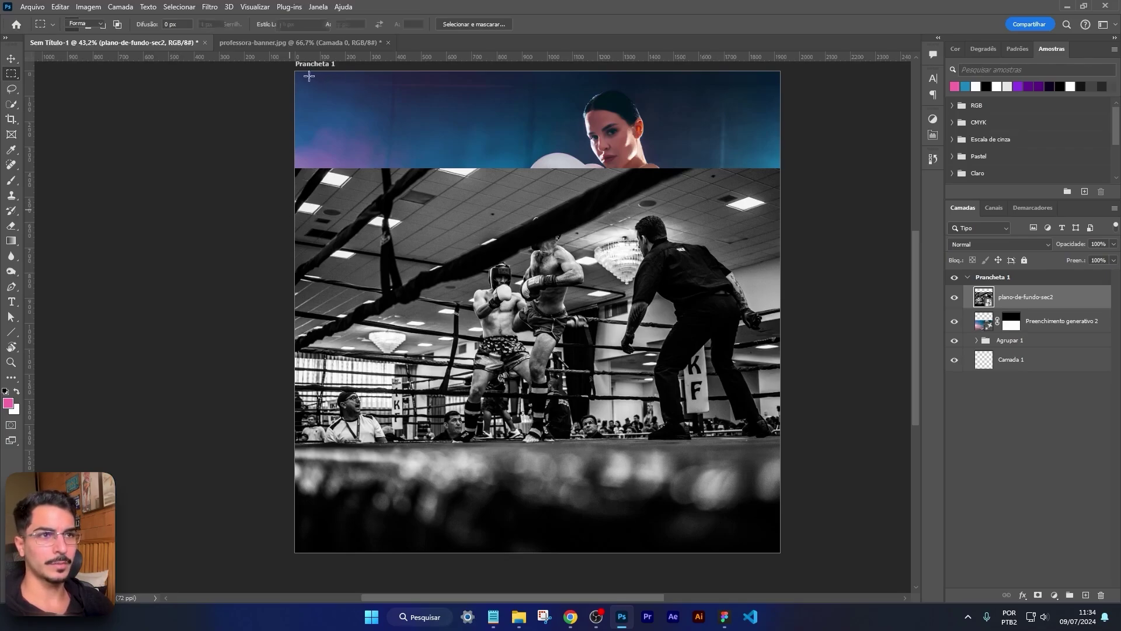
# Step: Align the ring photo to the artboard bottom with a temporary rectangle, then add a layer mask
pyautogui.press('u')
pyautogui.moveTo(295, 72)
pyautogui.mouseDown()
pyautogui.moveTo(823, 72)
pyautogui.moveTo(781, 255)
pyautogui.mouseUp()
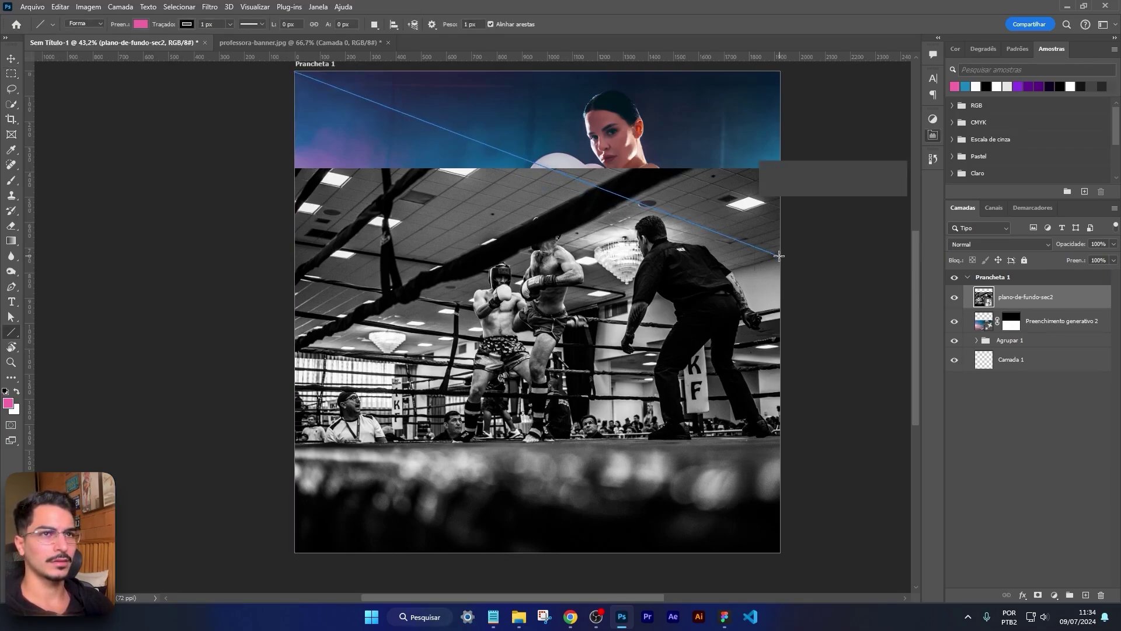
pyautogui.press('Escape')
pyautogui.rightClick(18, 333)
pyautogui.press('Escape')
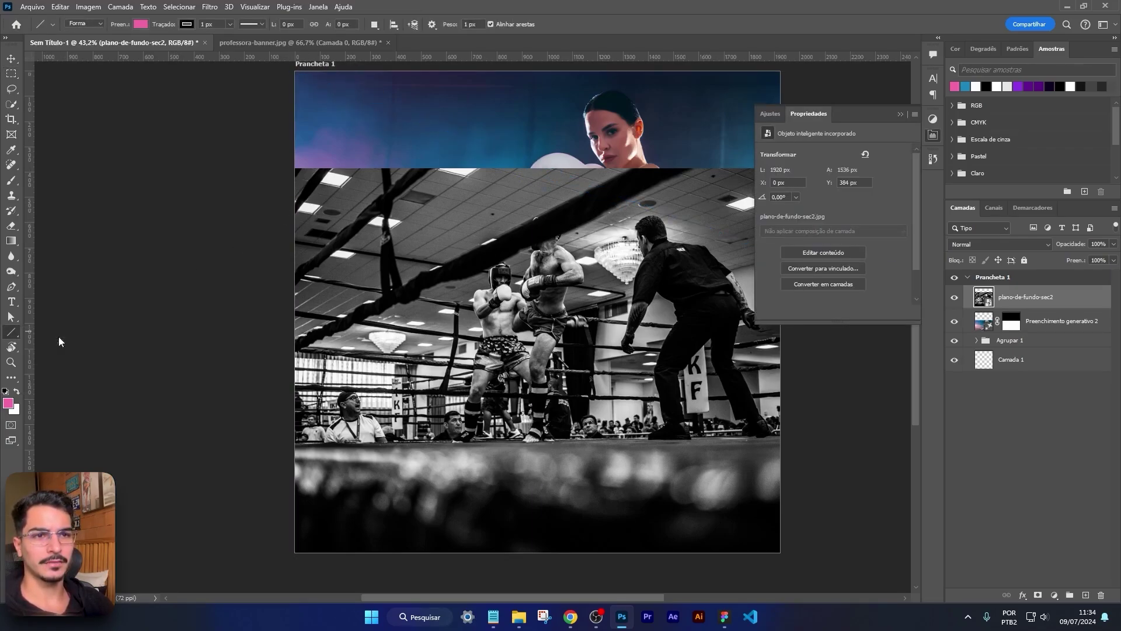
pyautogui.hotkey('shift', 'u')
pyautogui.moveTo(293, 71); pyautogui.dragTo(777, 300)
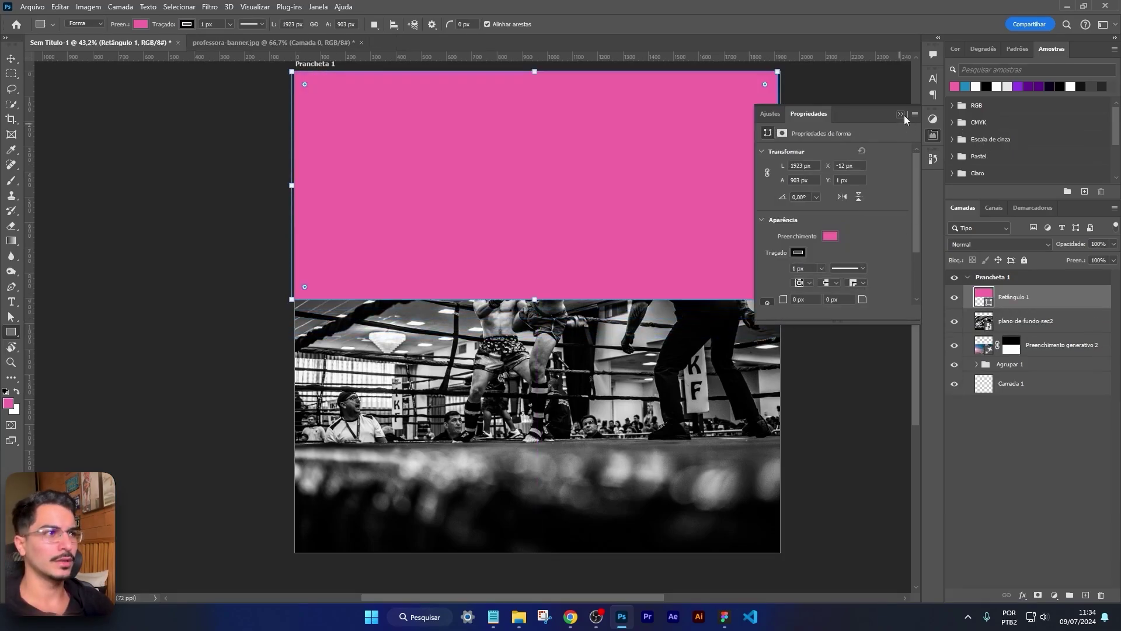
pyautogui.press('v')
pyautogui.moveTo(579, 196); pyautogui.dragTo(586, 446)
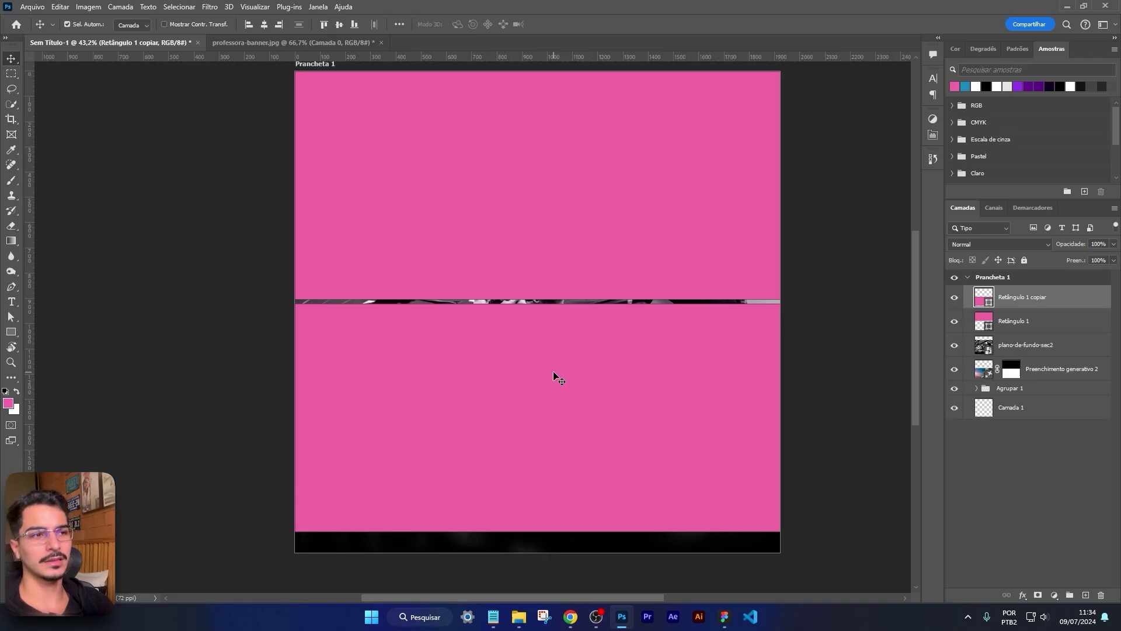
pyautogui.press('Delete')
pyautogui.press('Delete')
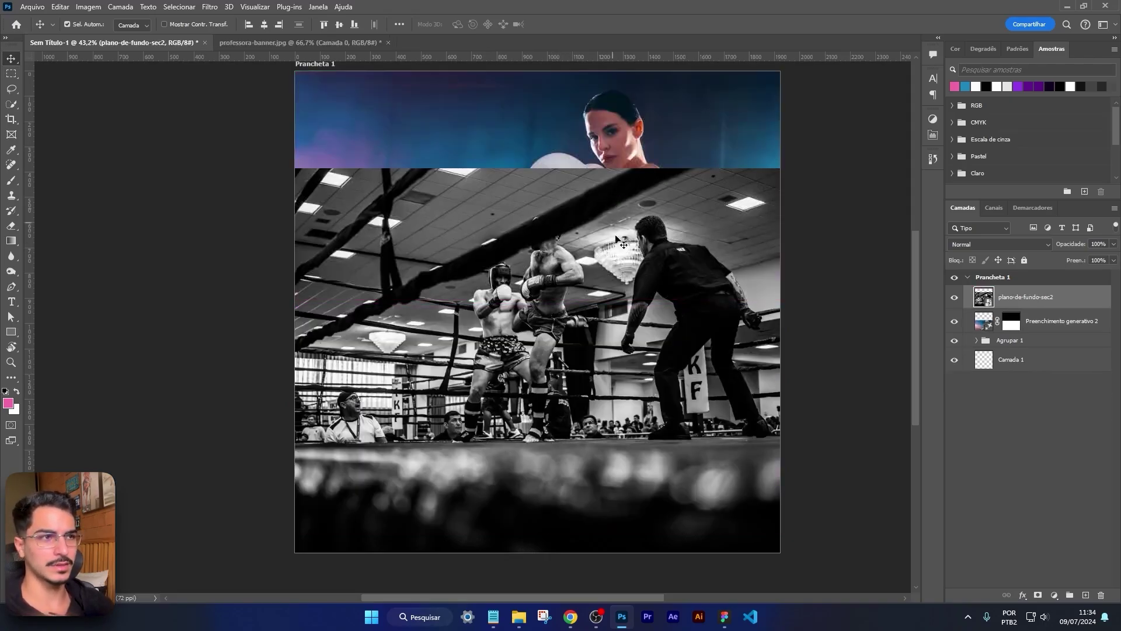
pyautogui.moveTo(618, 279); pyautogui.dragTo(616, 365)
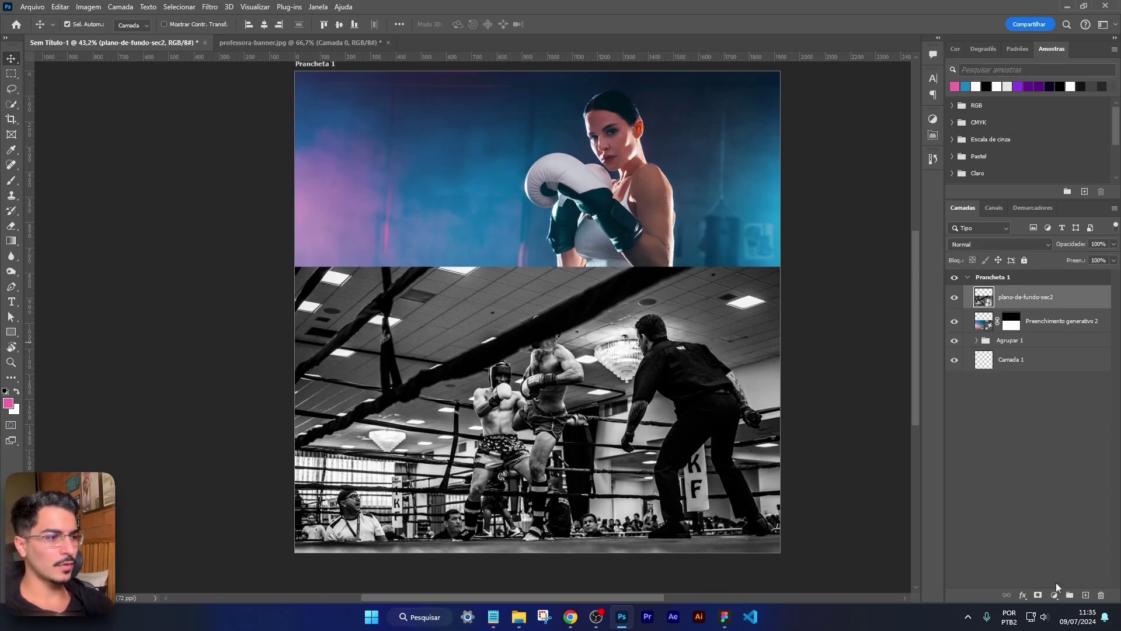
pyautogui.click(1039, 595)
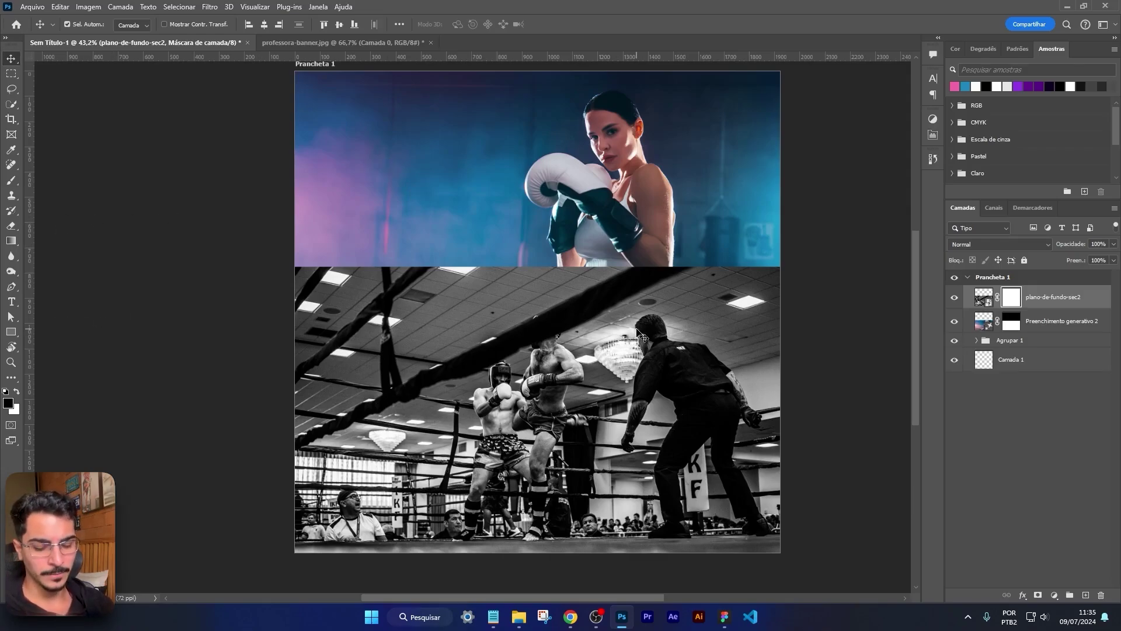
# Step: Paint the ring photo's mask with a 1000 px black brush to reveal the boxer
pyautogui.press('b')
pyautogui.press(']')
pyautogui.press(']')
pyautogui.press(']')
pyautogui.press(']')
pyautogui.press(']')
pyautogui.press(']')
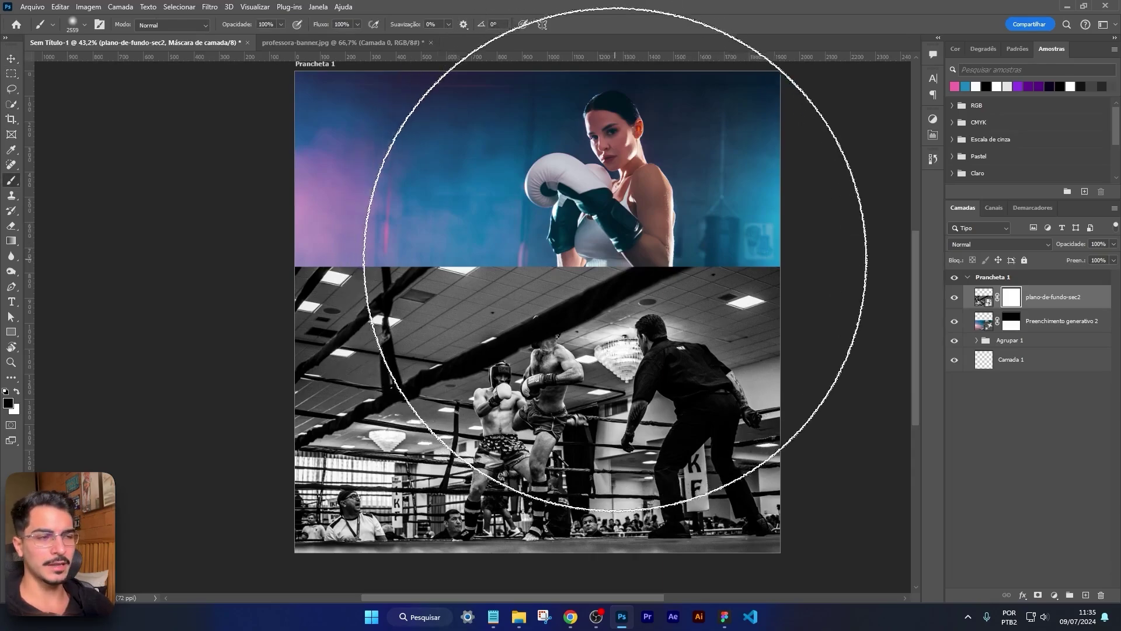
pyautogui.keyDown('alt'); pyautogui.rightClick(626, 258); pyautogui.keyUp('alt')
pyautogui.moveTo(587, 257); pyautogui.dragTo(401, 244)
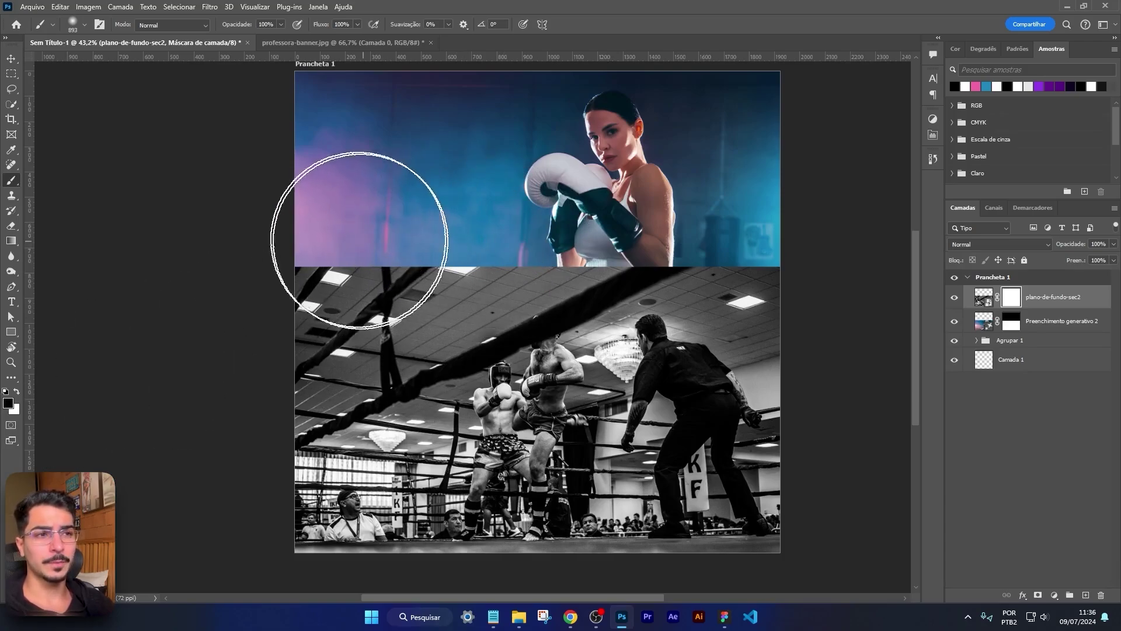
pyautogui.moveTo(303, 218)
pyautogui.mouseDown()
pyautogui.moveTo(400, 180)
pyautogui.moveTo(741, 187)
pyautogui.moveTo(424, 202)
pyautogui.mouseUp()
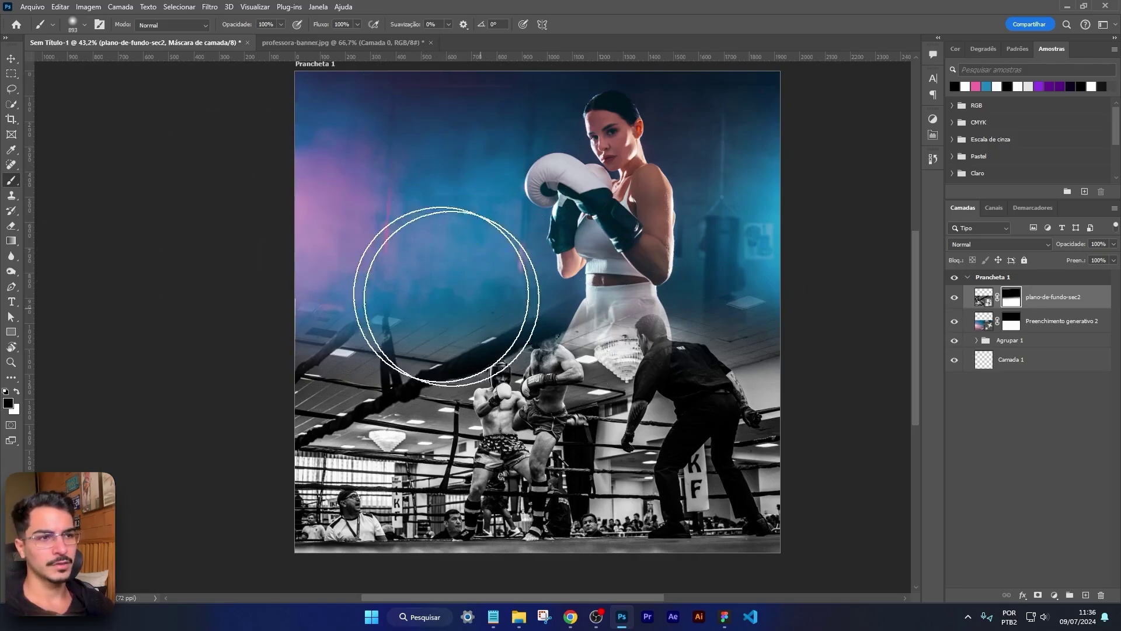
# Step: Switch to a larger soft brush to smooth the mask blend into the boxer scene
pyautogui.moveTo(448, 243)
pyautogui.mouseDown()
pyautogui.moveTo(457, 246)
pyautogui.moveTo(450, 225)
pyautogui.mouseUp()
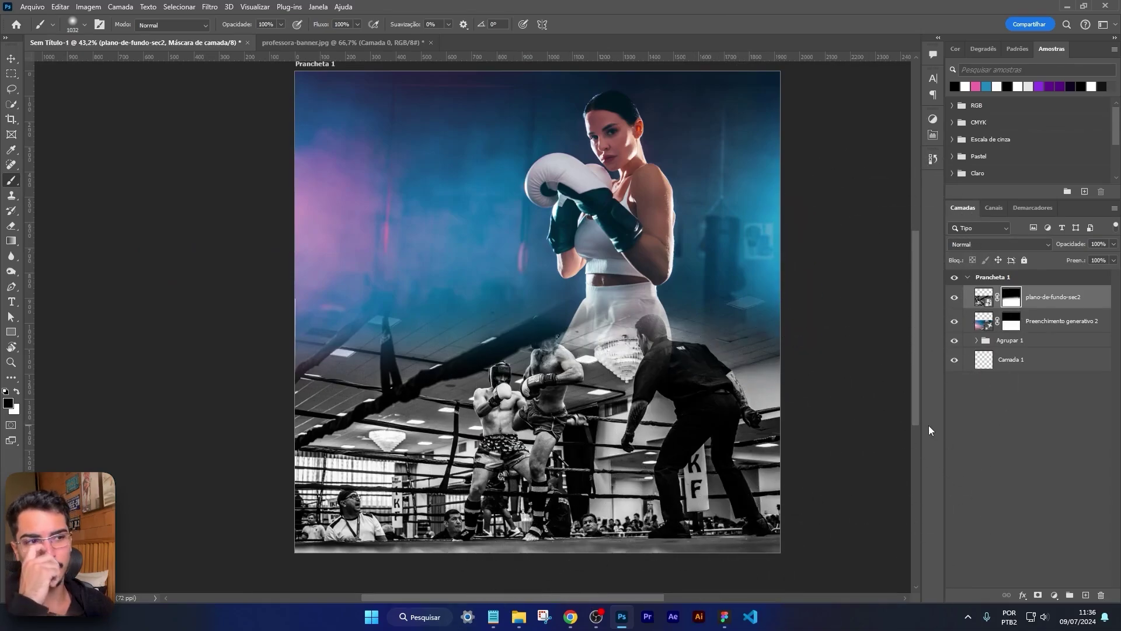
pyautogui.scroll(4, 240, 296)
pyautogui.scroll(-2, 619, 404)
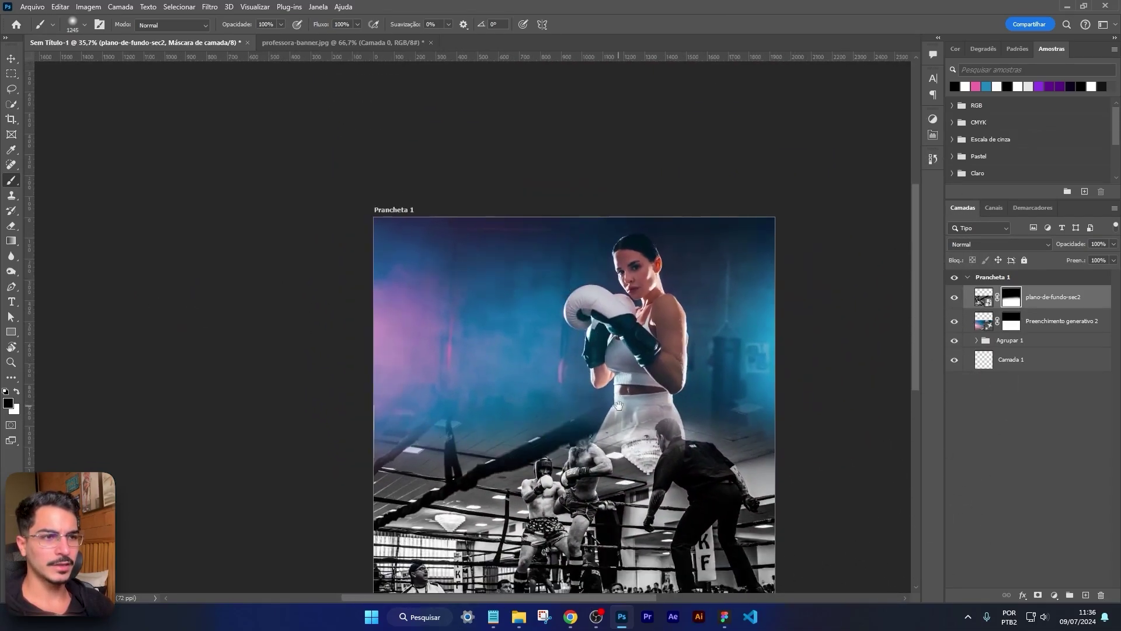
pyautogui.moveTo(619, 404); pyautogui.dragTo(598, 315)
pyautogui.press(']')
pyautogui.press(']')
pyautogui.press(']')
pyautogui.press(']')
pyautogui.press(']')
pyautogui.press(']')
pyautogui.press(']')
pyautogui.press(']')
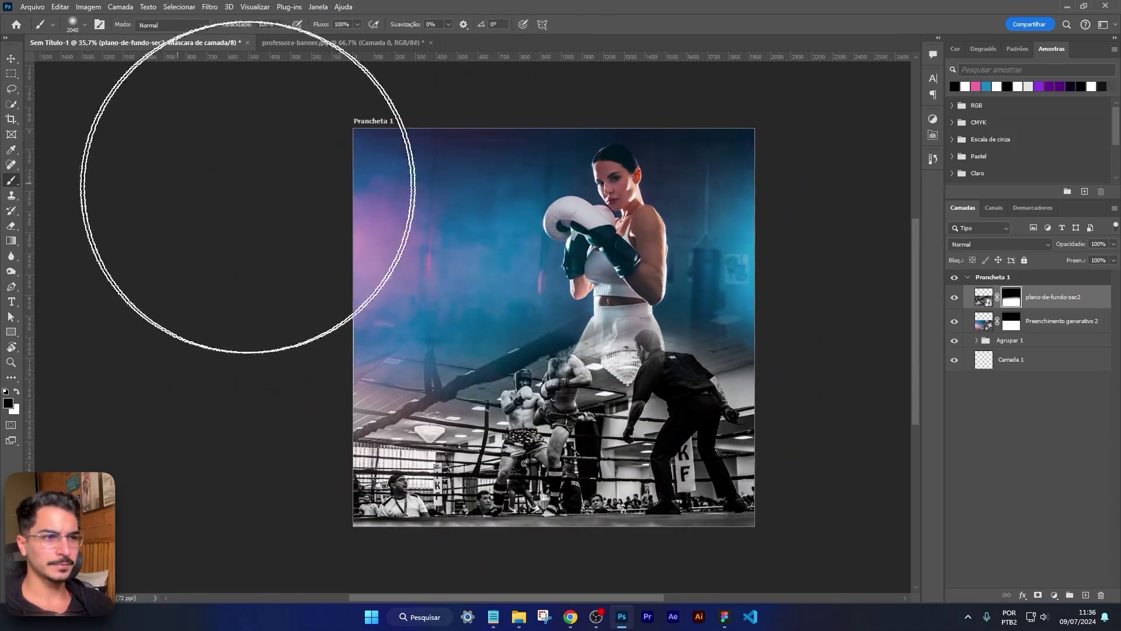
pyautogui.scroll(1, 386, 321)
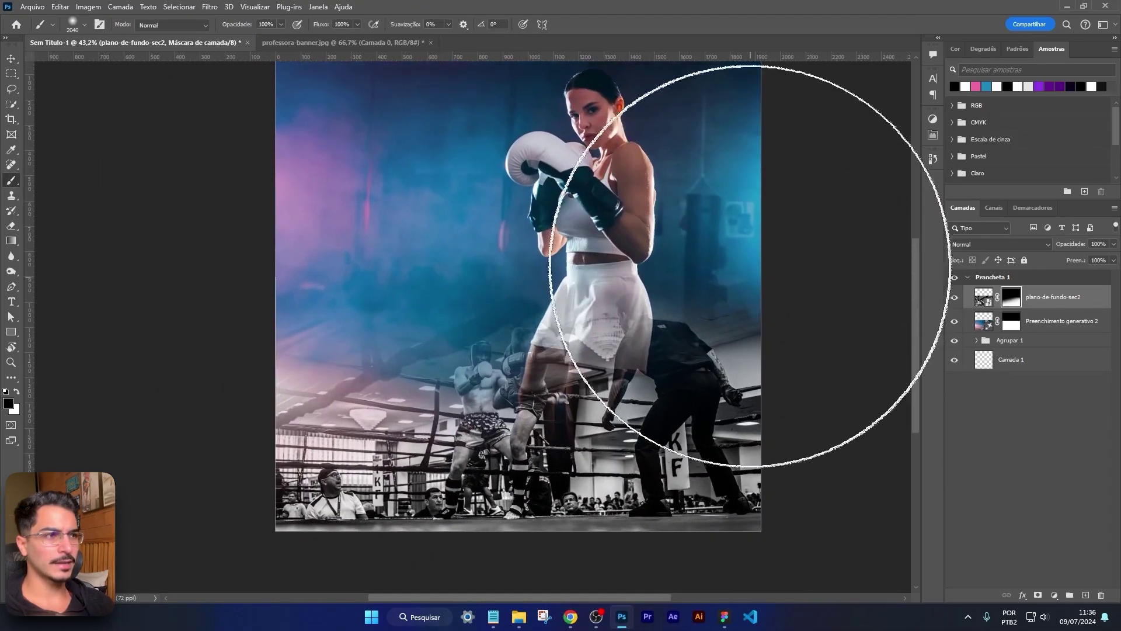
pyautogui.press('v')
pyautogui.click(1042, 329)
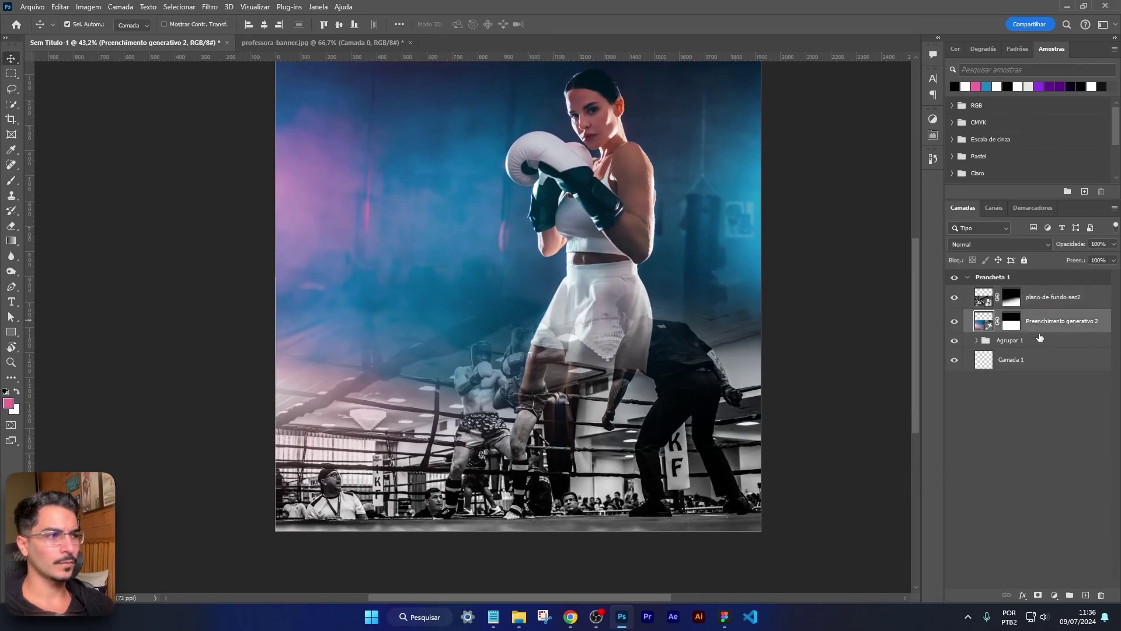
# Step: Add an empty layer above the ring photo and lower plano-de-fundo-sec2's opacity
pyautogui.click(1044, 295)
pyautogui.click(1085, 594)
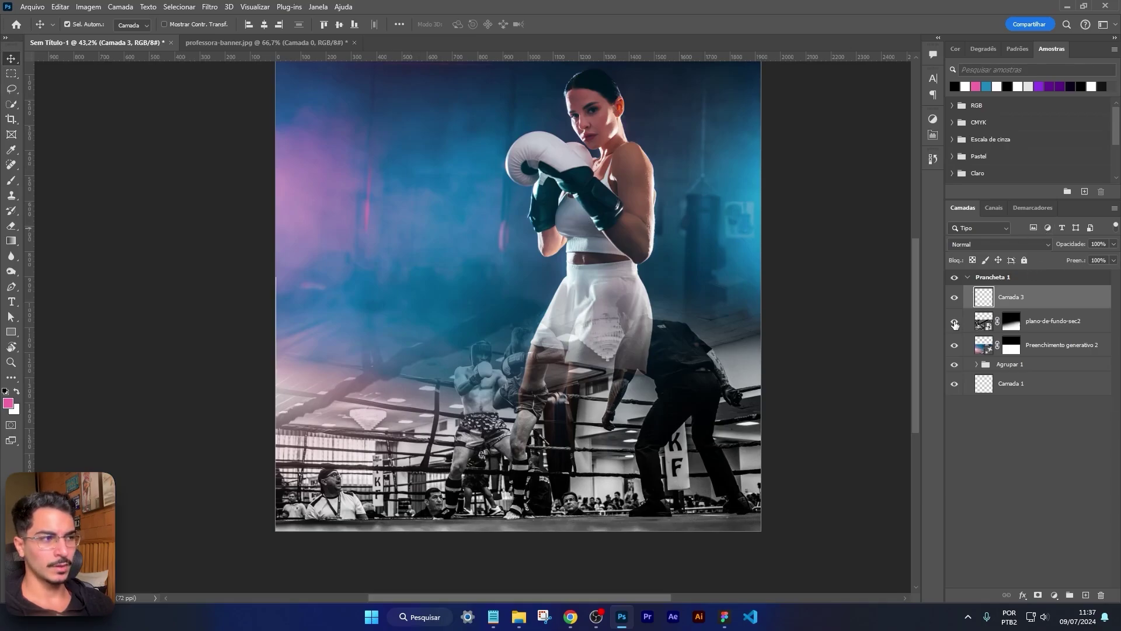
pyautogui.click(954, 322)
pyautogui.click(955, 322)
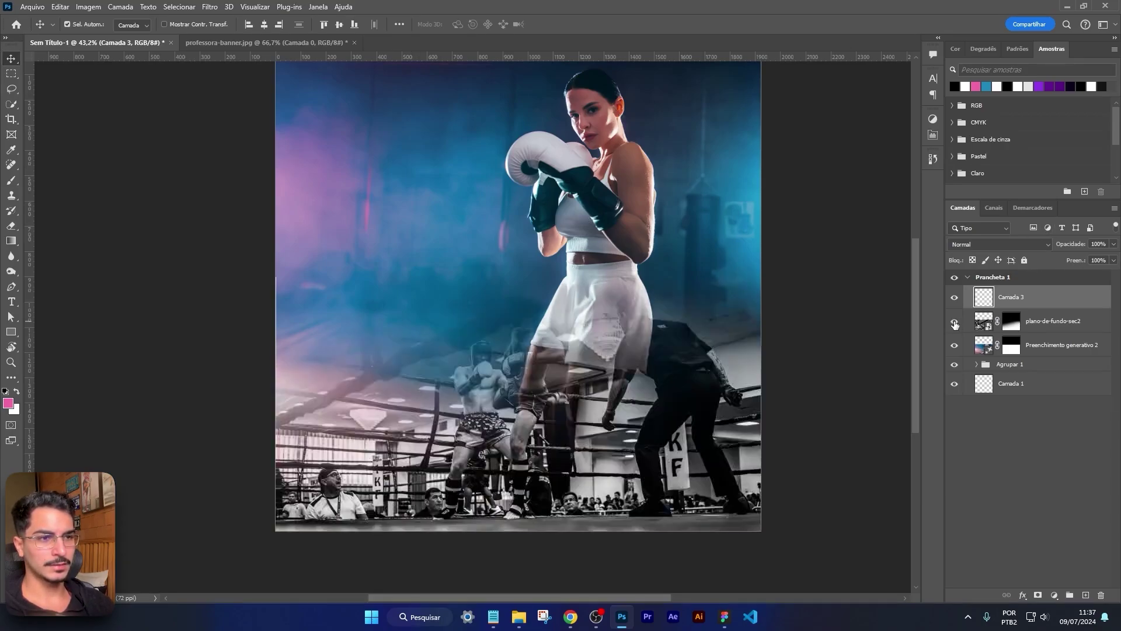
pyautogui.click(1041, 319)
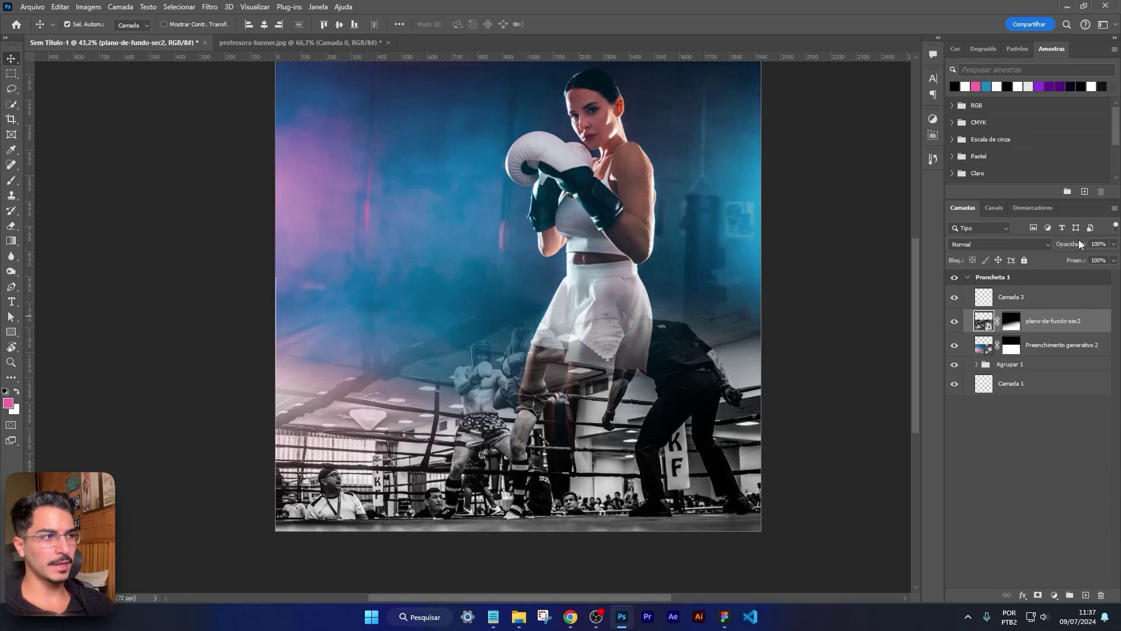
pyautogui.write('80')
pyautogui.press('Return')
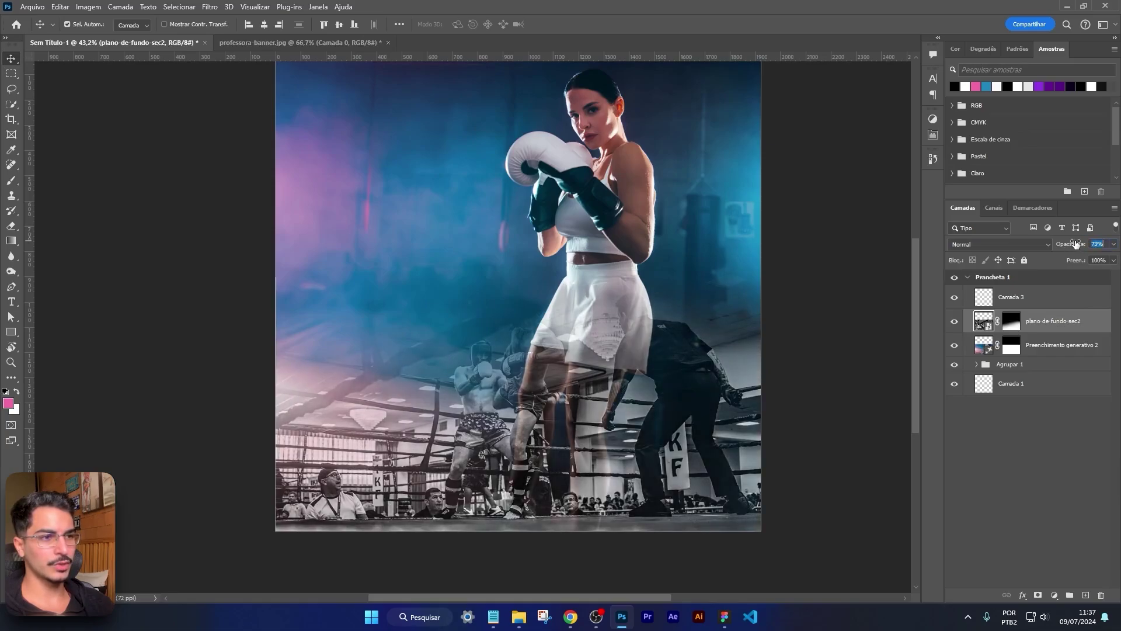
# Step: Ready a very large brush on Camada 3 with blue sampled from the image
pyautogui.click(676, 313)
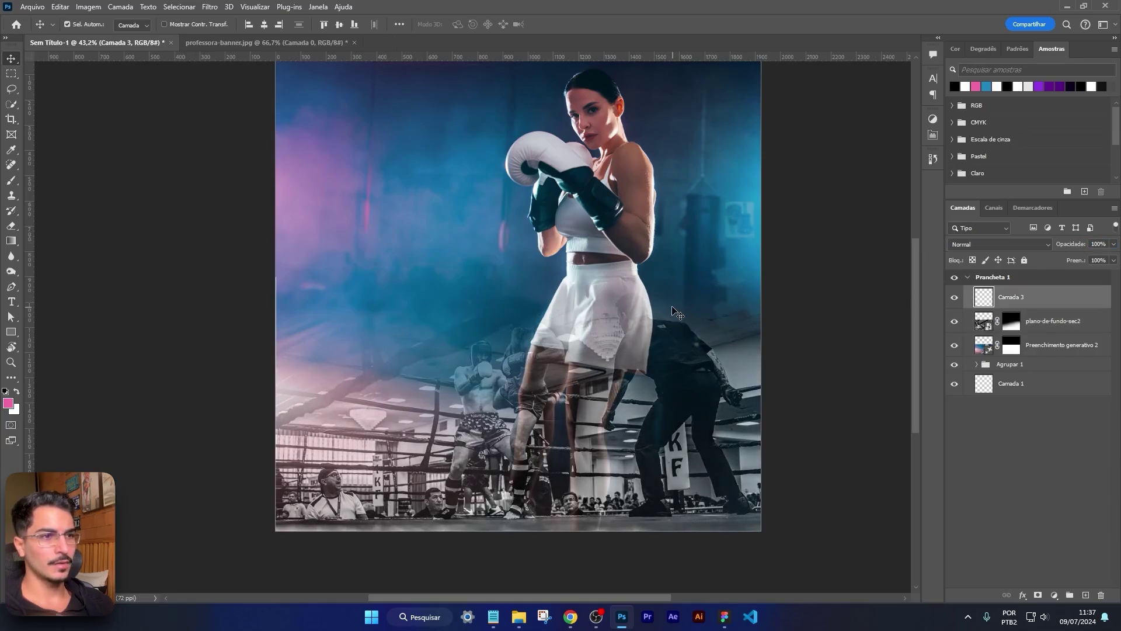
pyautogui.press('b')
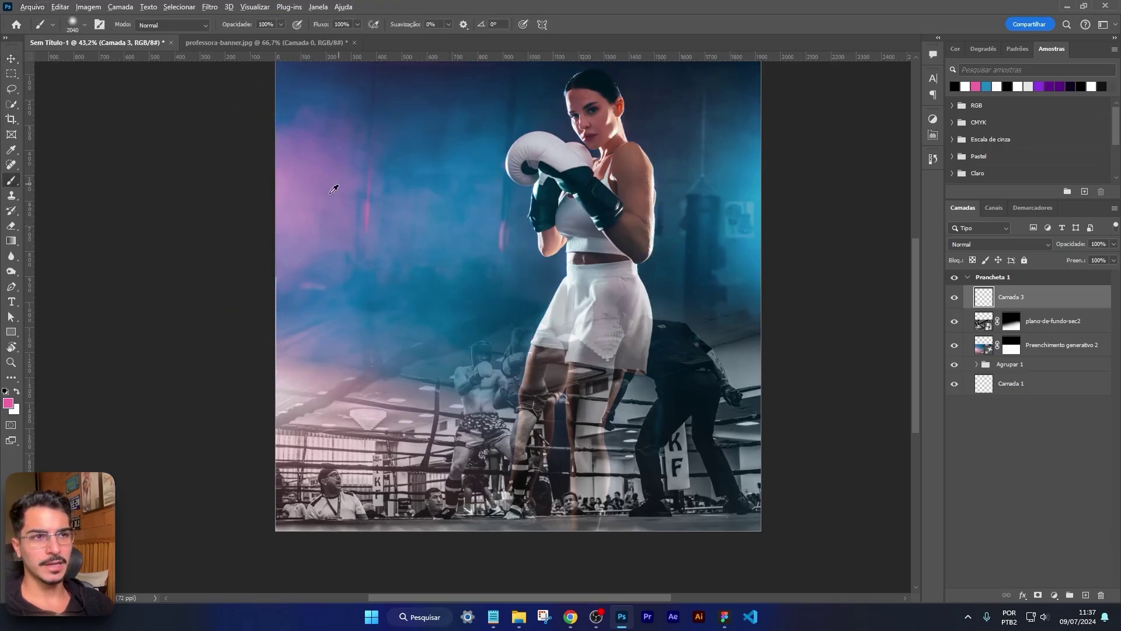
pyautogui.keyDown('alt'); pyautogui.click(758, 176); pyautogui.keyUp('alt')
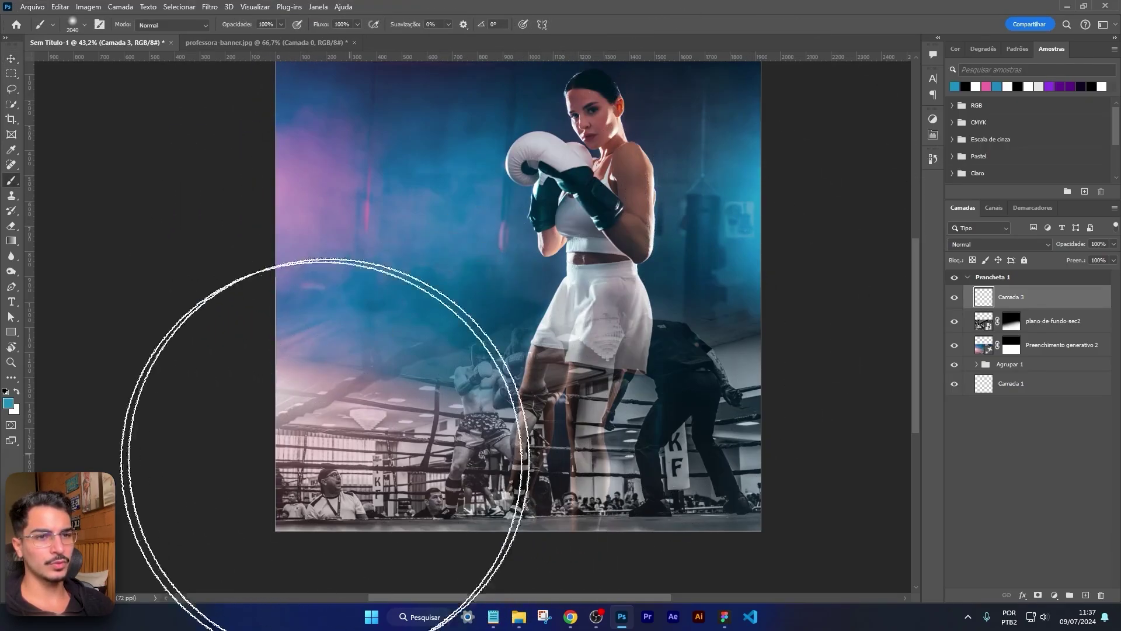
pyautogui.moveTo(325, 501)
pyautogui.mouseDown()
pyautogui.moveTo(355, 416)
pyautogui.moveTo(275, 375)
pyautogui.mouseUp()
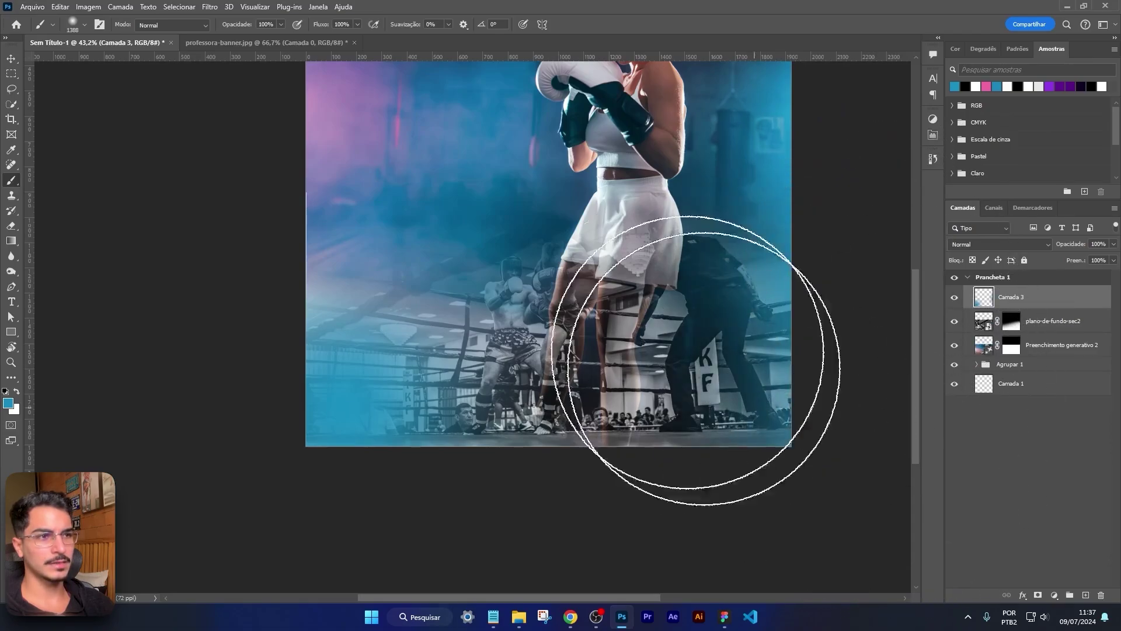
# Step: In Figma, detach the pink circle's Rosa fill style and copy its hex value
pyautogui.click(725, 616)
pyautogui.scroll(-3, 391, 251)
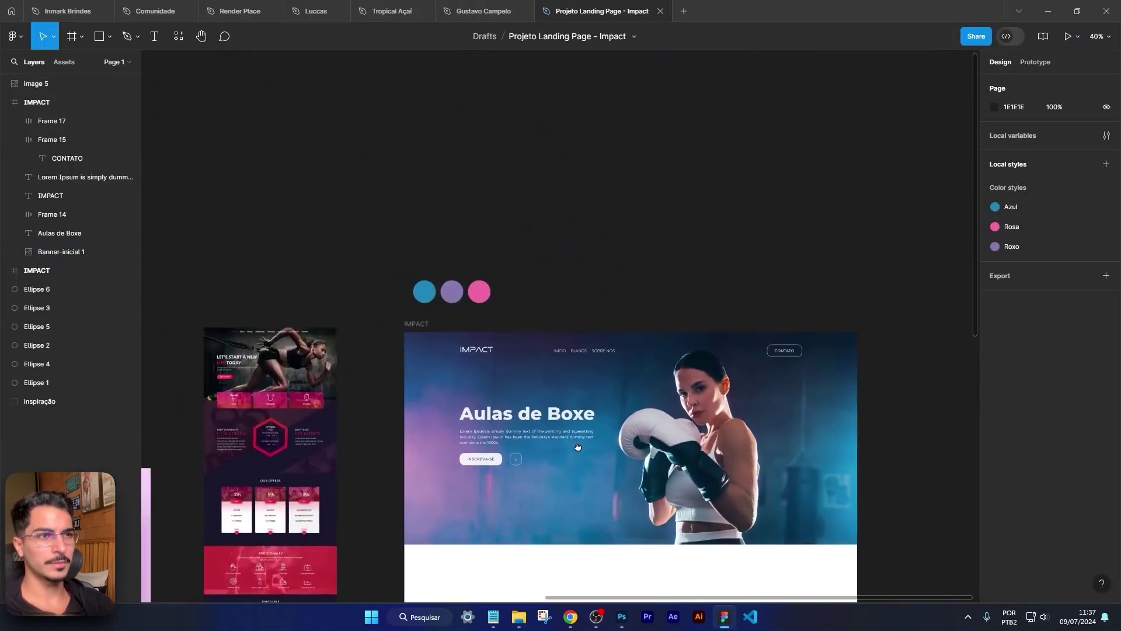
pyautogui.click(479, 291)
pyautogui.click(1011, 229)
pyautogui.click(1087, 225)
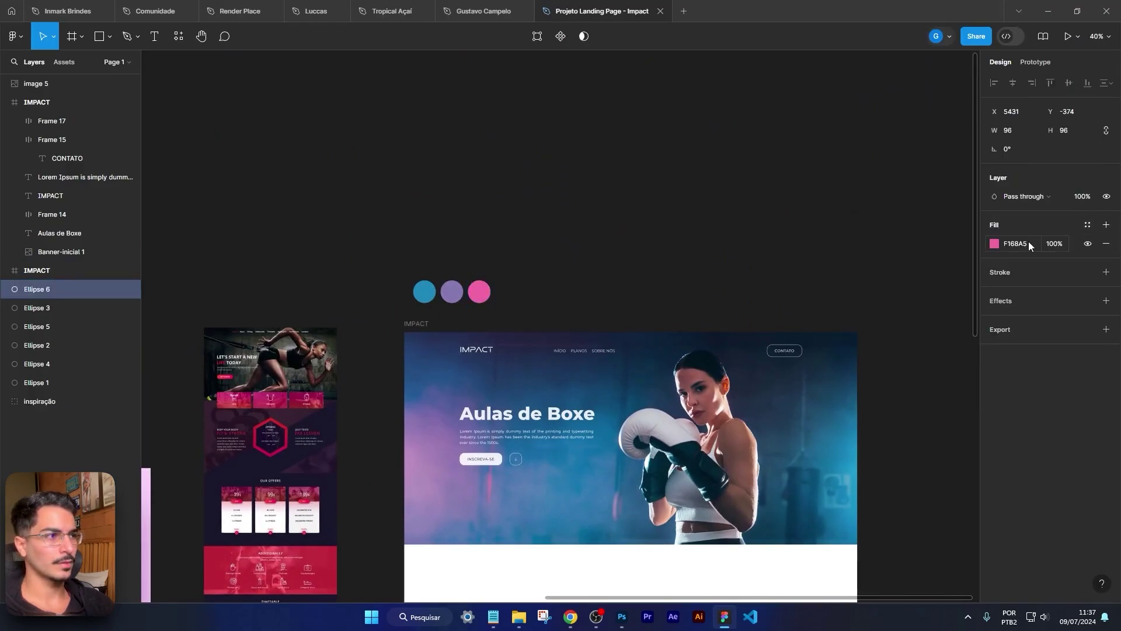
pyautogui.click(1027, 242)
pyautogui.hotkey('alt', 'Tab')
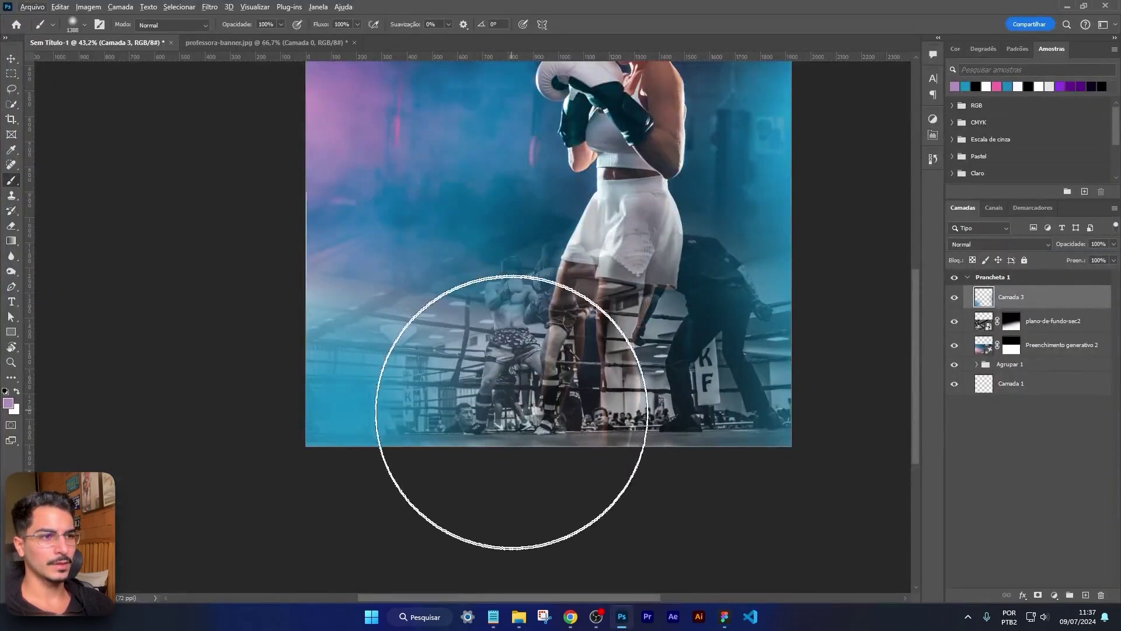
# Step: Paint a lilac wash on Camada 3 and set its blend mode to Multiplicação
pyautogui.click(516, 450)
pyautogui.moveTo(544, 296)
pyautogui.mouseDown()
pyautogui.moveTo(675, 538)
pyautogui.moveTo(468, 296)
pyautogui.moveTo(825, 538)
pyautogui.moveTo(642, 306)
pyautogui.mouseUp()
pyautogui.scroll(2, 870, 488)
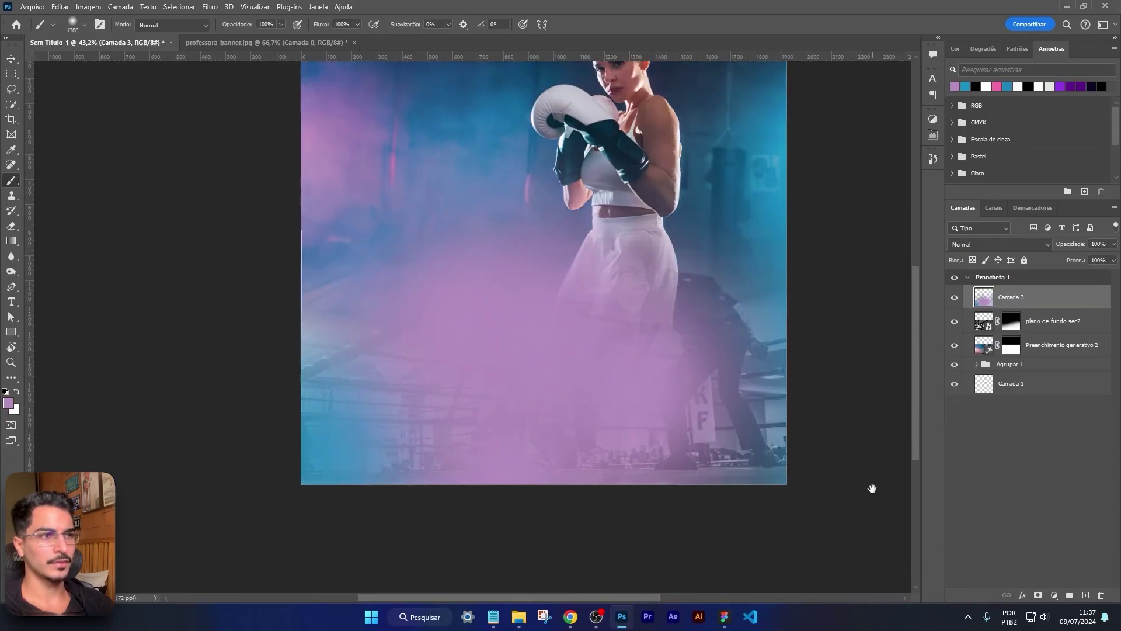
pyautogui.click(1033, 241)
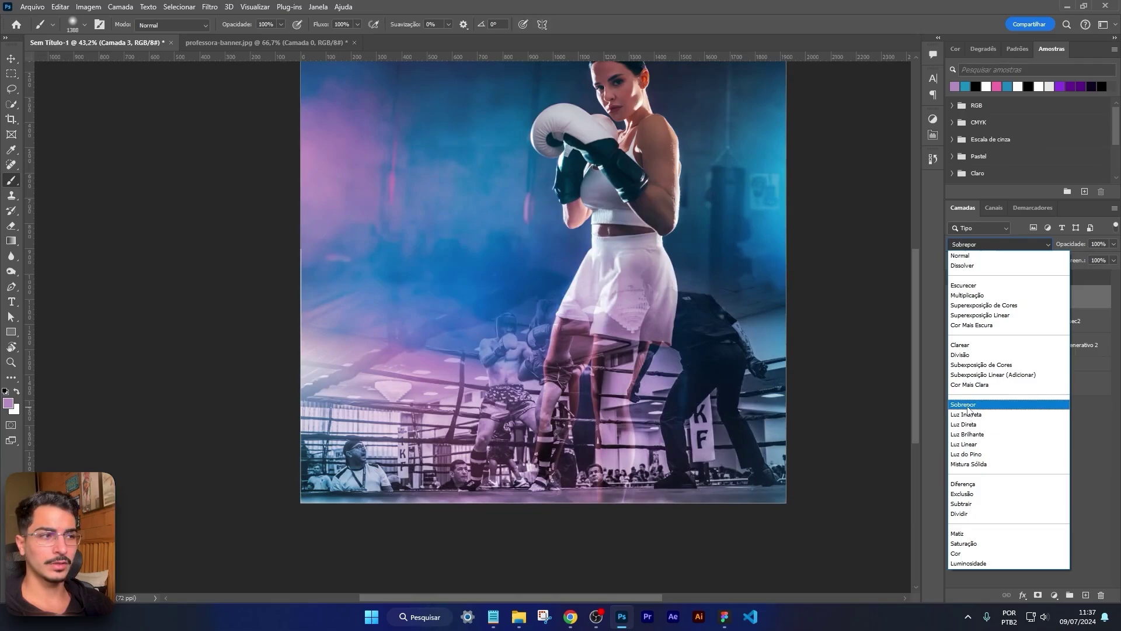
pyautogui.click(957, 295)
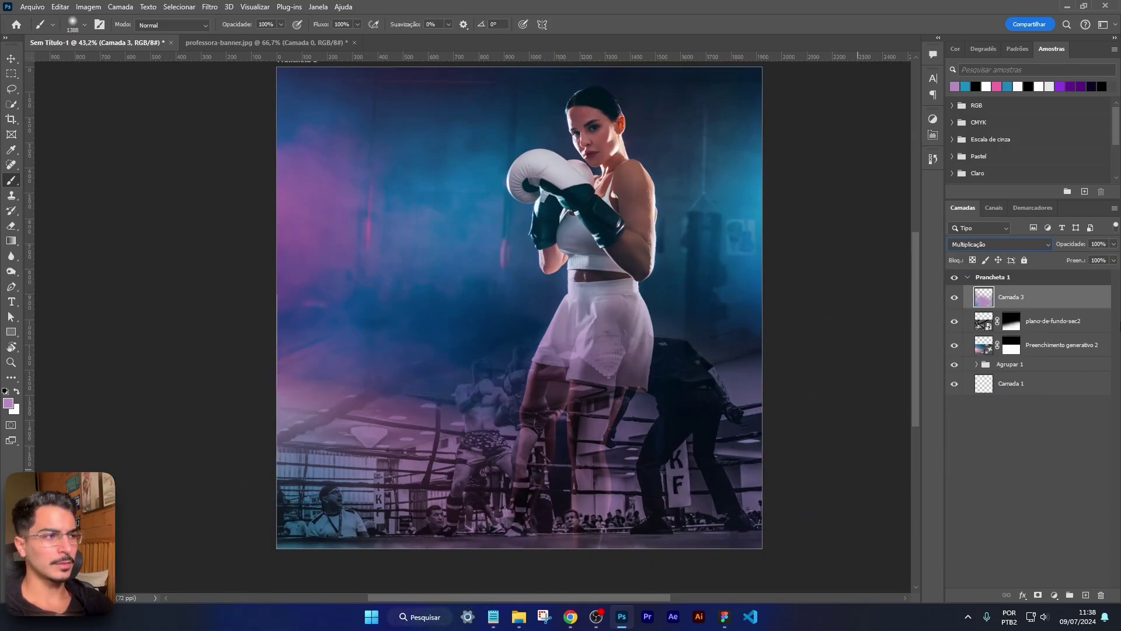
# Step: Create a Cor sólida fill layer above Preenchimento generativo 2, discarding a stray Camada 4
pyautogui.click(1042, 342)
pyautogui.click(1086, 595)
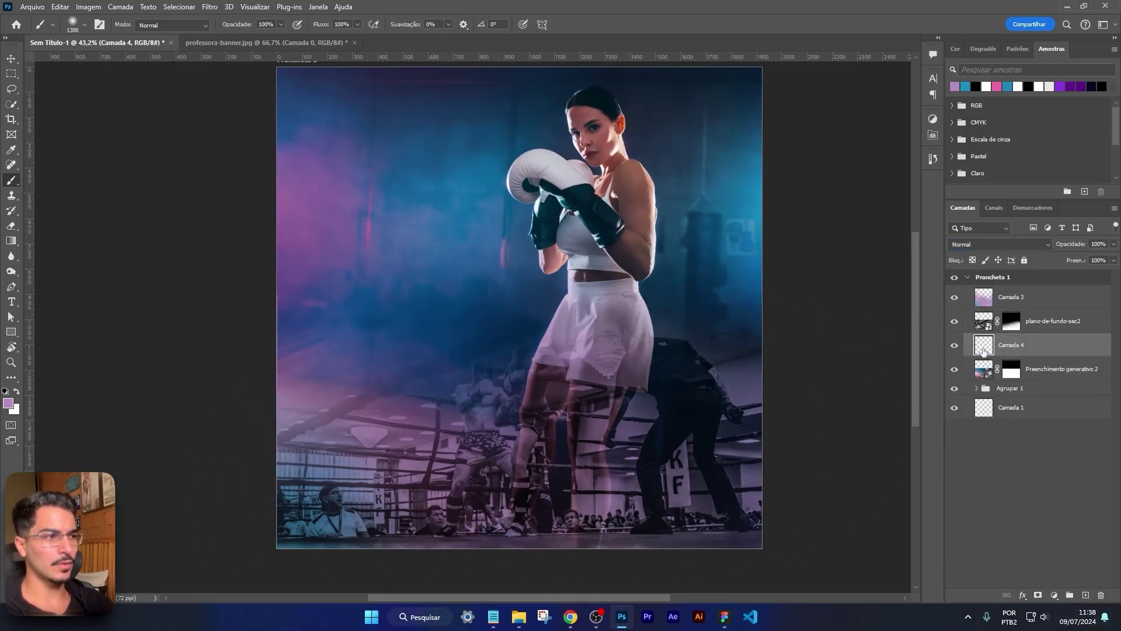
pyautogui.moveTo(1030, 350); pyautogui.dragTo(1101, 595)
pyautogui.click(1054, 595)
pyautogui.click(1050, 389)
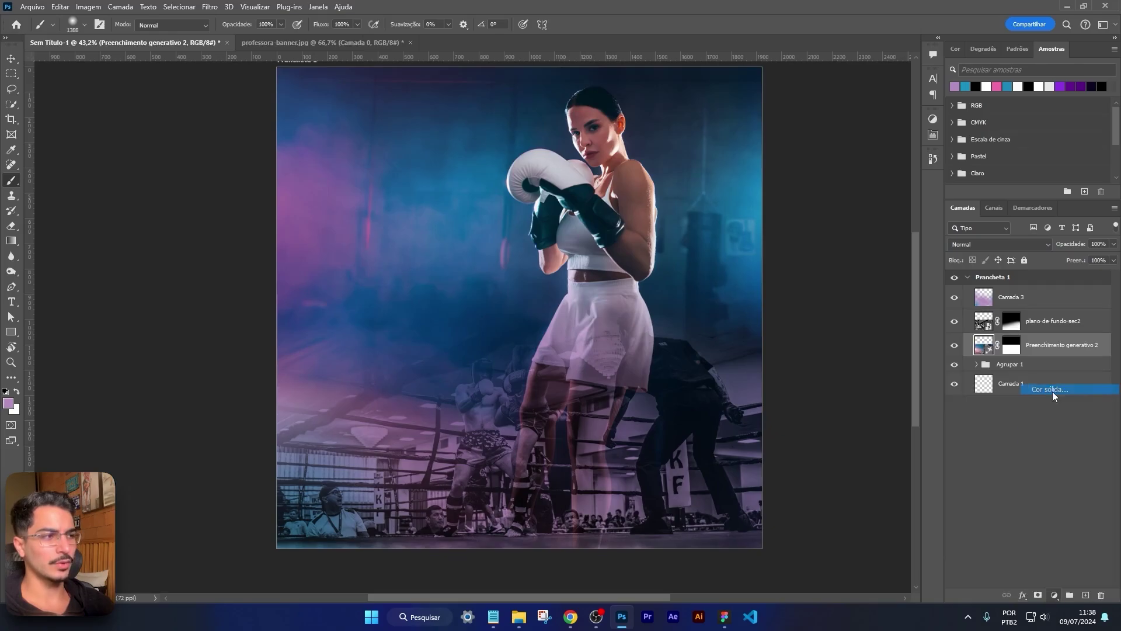
# Step: Set the fill colour to near-black and move the layer below plano-de-fundo-sec2
pyautogui.click(698, 257)
pyautogui.moveTo(699, 258); pyautogui.dragTo(688, 265)
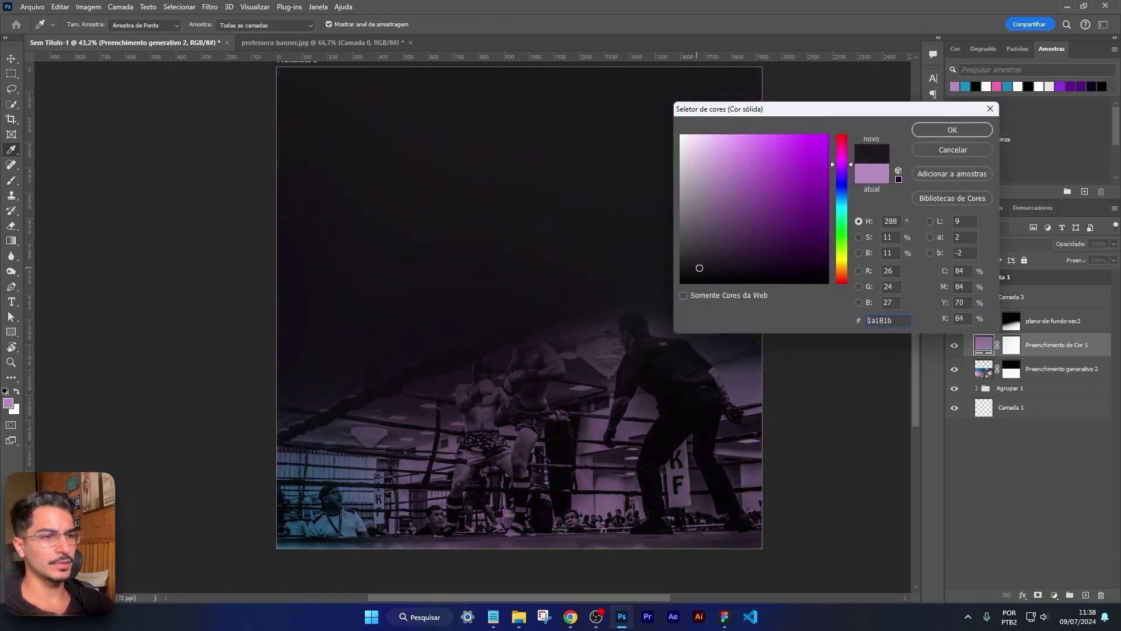
pyautogui.click(937, 133)
pyautogui.moveTo(1045, 344); pyautogui.dragTo(1045, 383)
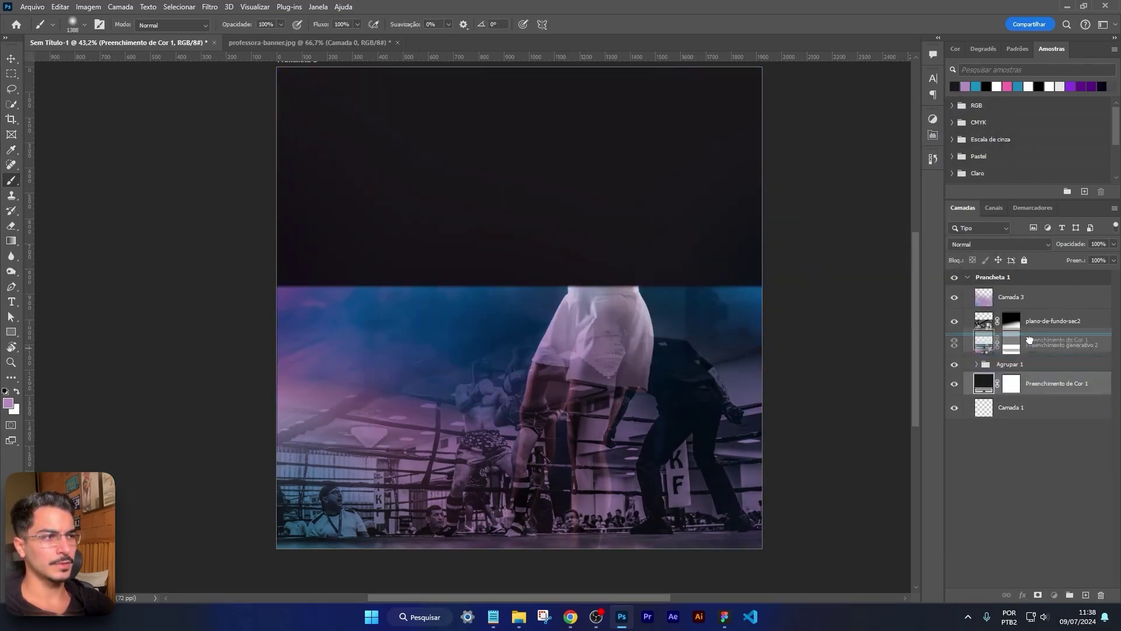
pyautogui.moveTo(1029, 335); pyautogui.dragTo(1028, 337)
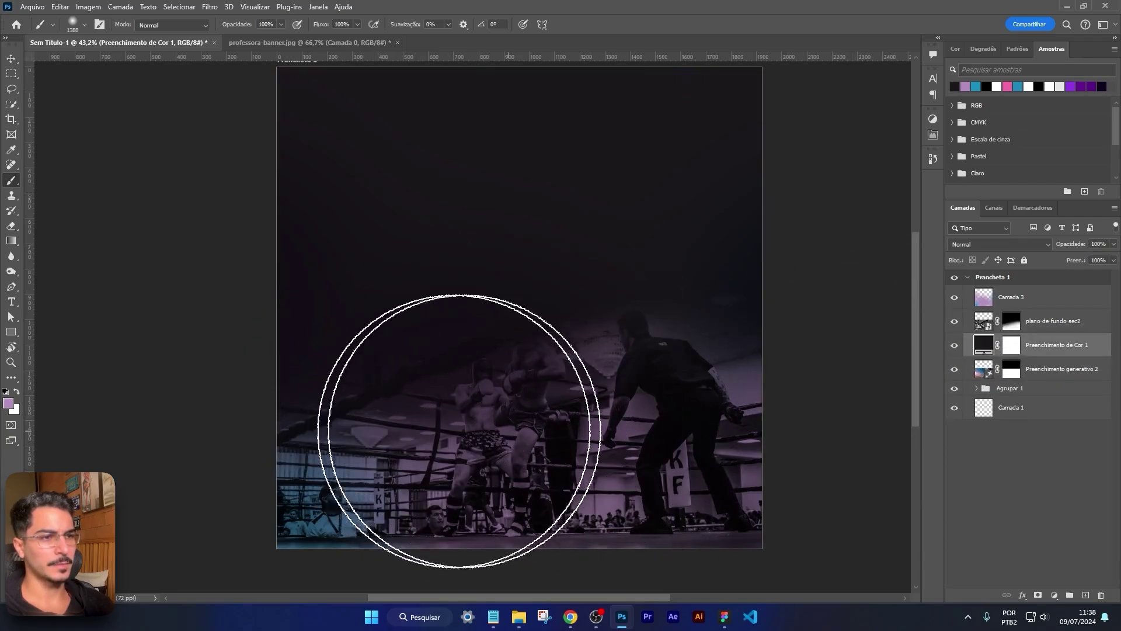
# Step: Paint the dark fill's mask black to reveal the boxer woman, then shrink the brush
pyautogui.click(1010, 345)
pyautogui.press('d')
pyautogui.moveTo(405, 137)
pyautogui.mouseDown()
pyautogui.moveTo(632, 112)
pyautogui.moveTo(503, 115)
pyautogui.moveTo(561, 120)
pyautogui.moveTo(453, 175)
pyautogui.mouseUp()
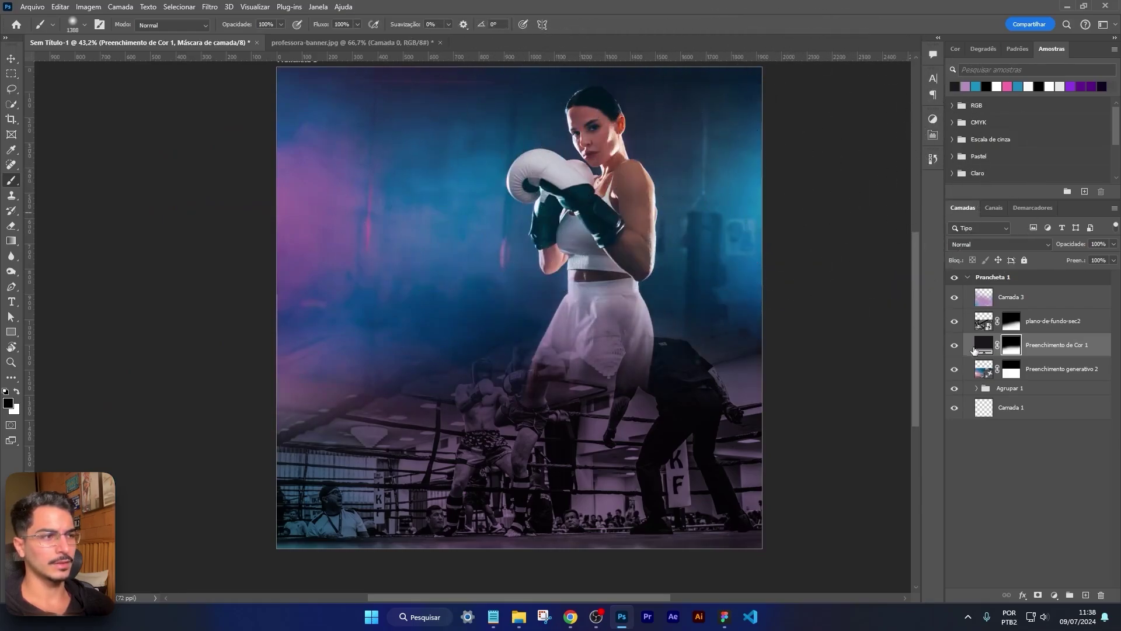
pyautogui.click(954, 346)
pyautogui.click(954, 346)
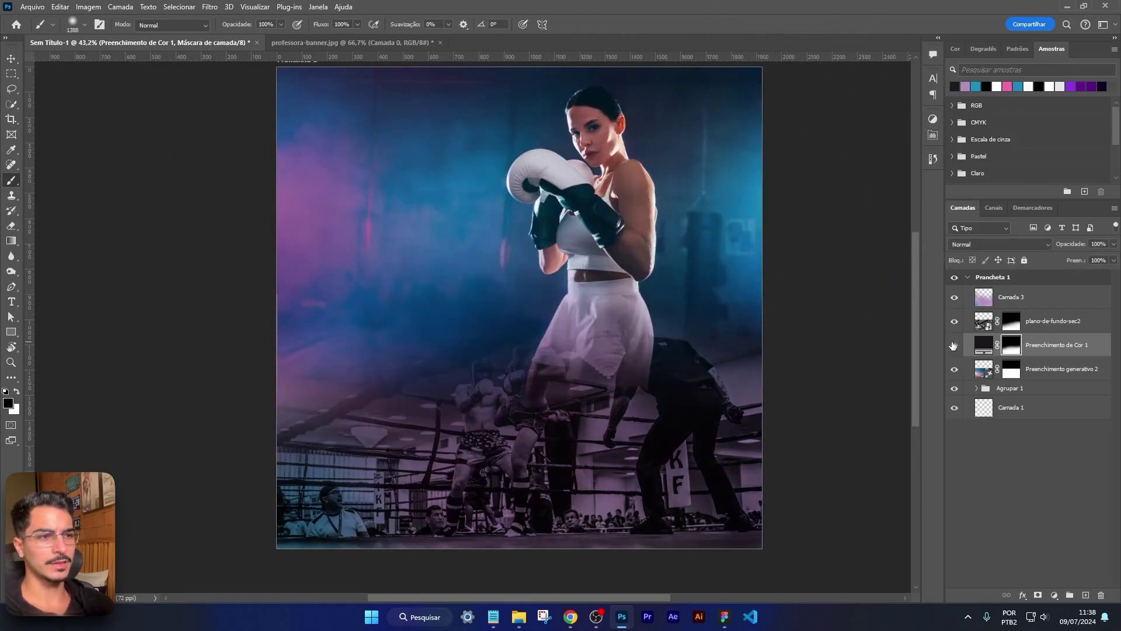
pyautogui.scroll(1, 790, 326)
pyautogui.hotkey('alt', ']')
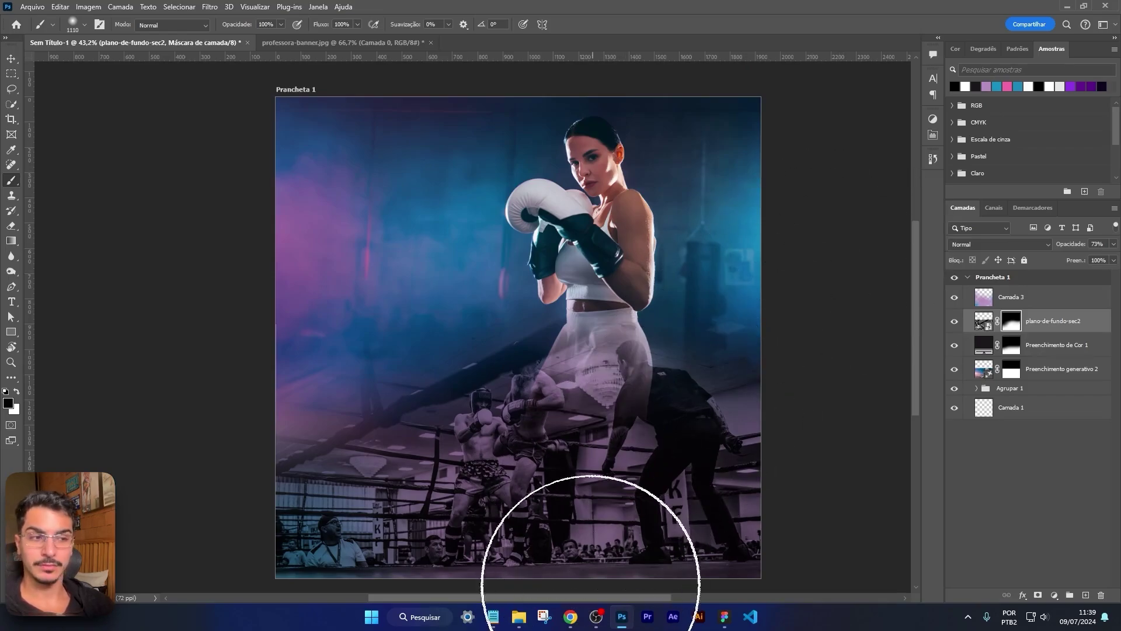
# Step: Go back to the Unsplash search results and browse the boxer photos
pyautogui.click(569, 616)
pyautogui.click(1075, 93)
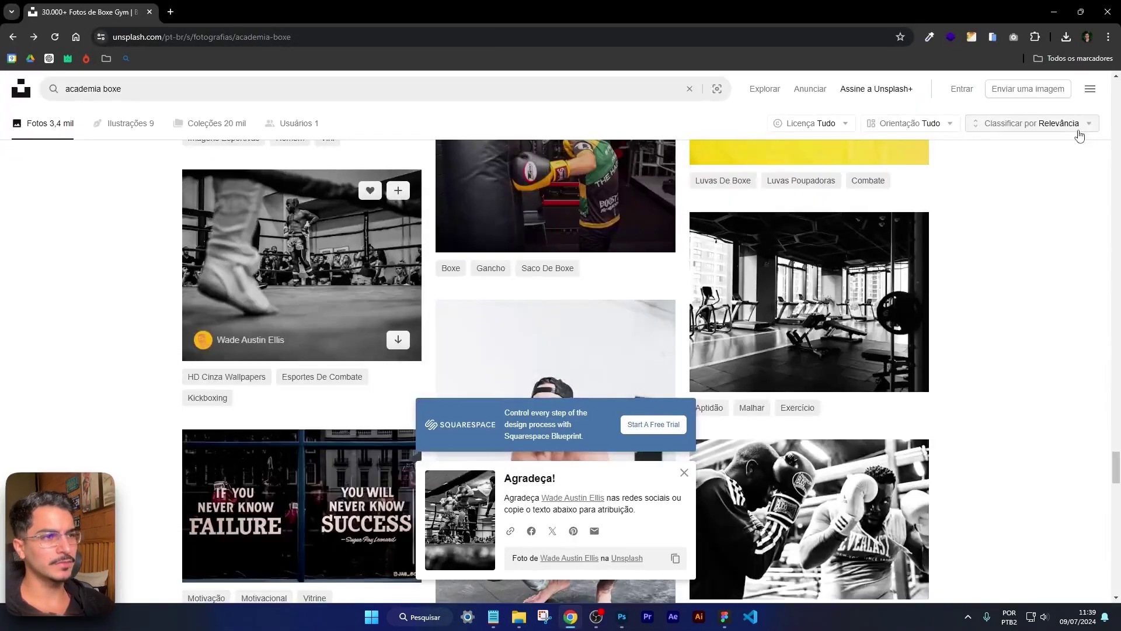
pyautogui.scroll(-8, 984, 218)
pyautogui.scroll(-10, 984, 218)
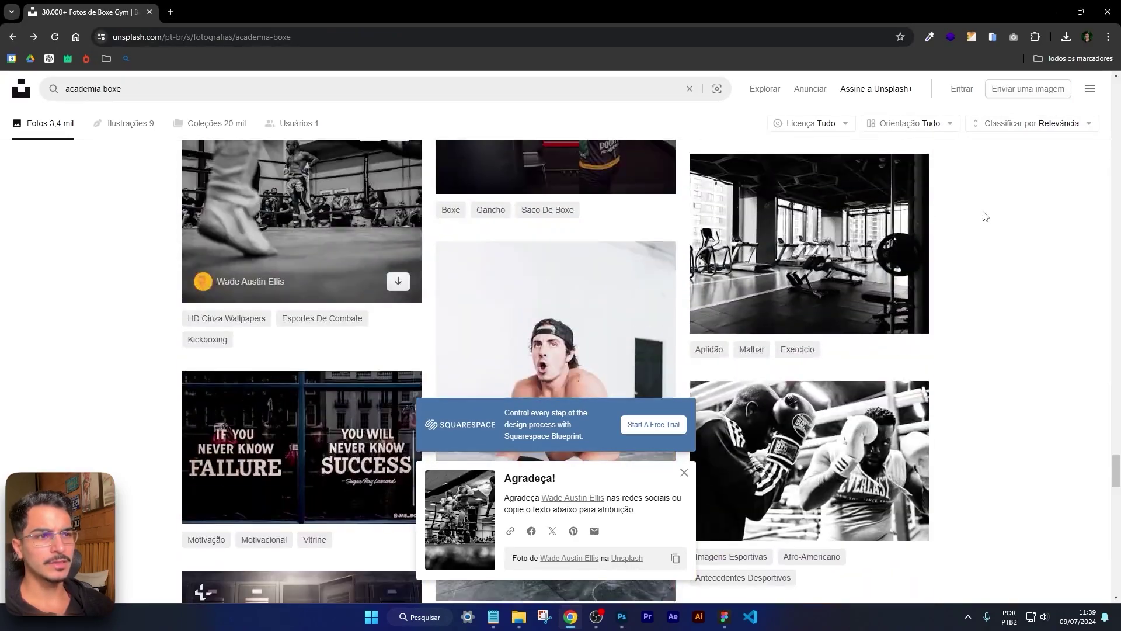
pyautogui.hotkey('alt', 'Tab')
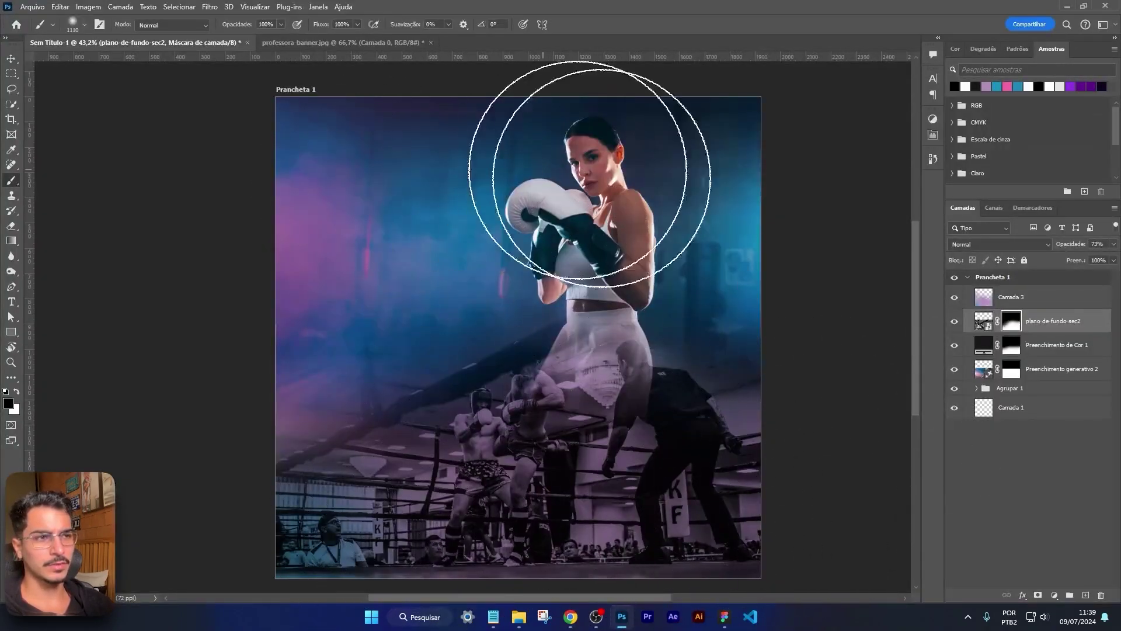
pyautogui.hotkey('alt', 'Tab')
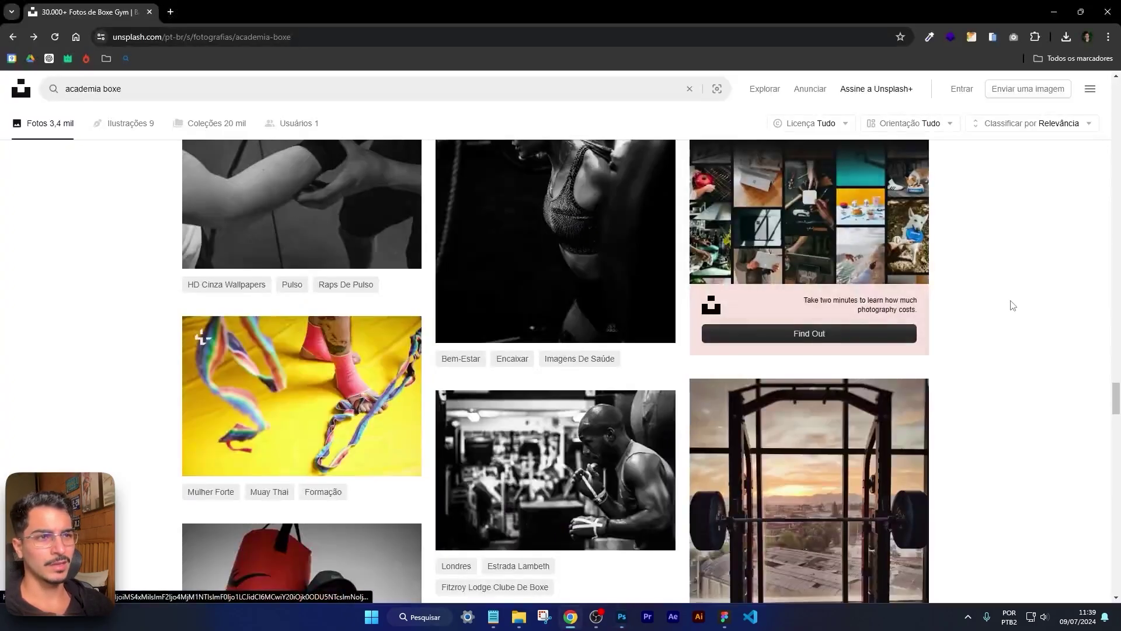
pyautogui.scroll(-5, 1012, 303)
pyautogui.scroll(3, 1004, 306)
pyautogui.scroll(7, 997, 312)
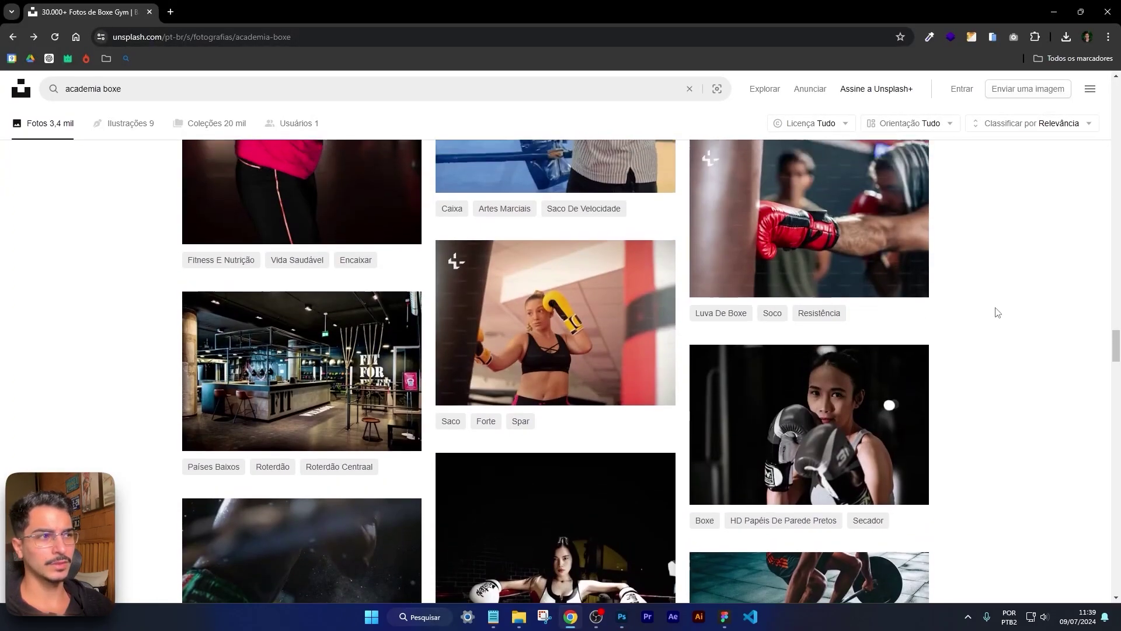
# Step: Download the pink-gloved boxer photo as a JPEG into the Imagens folder
pyautogui.click(608, 139)
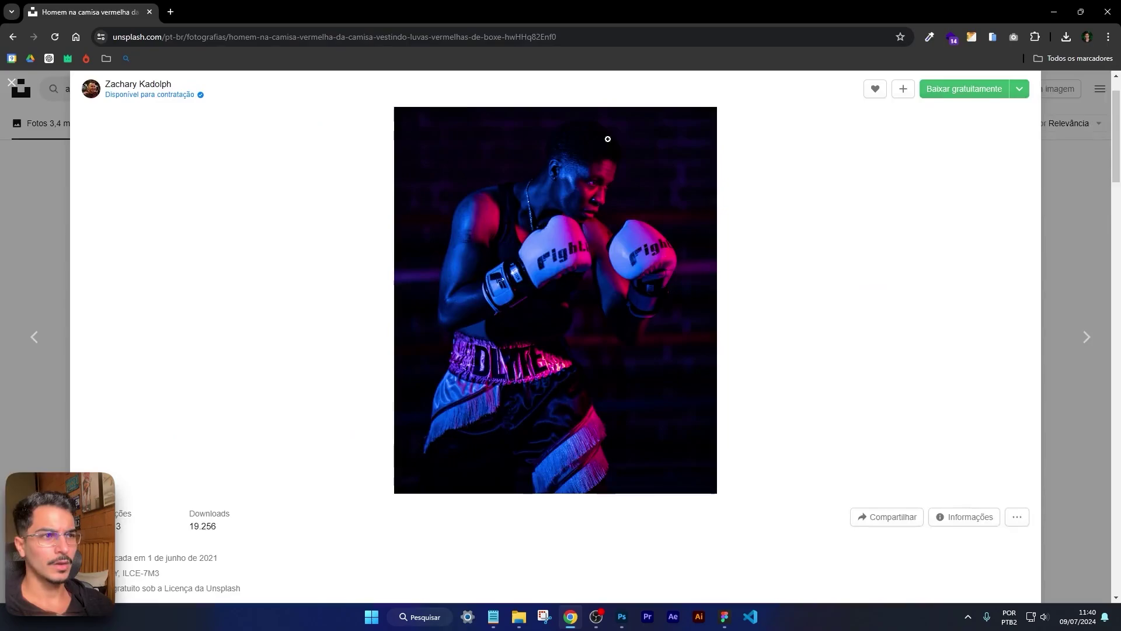
pyautogui.click(941, 100)
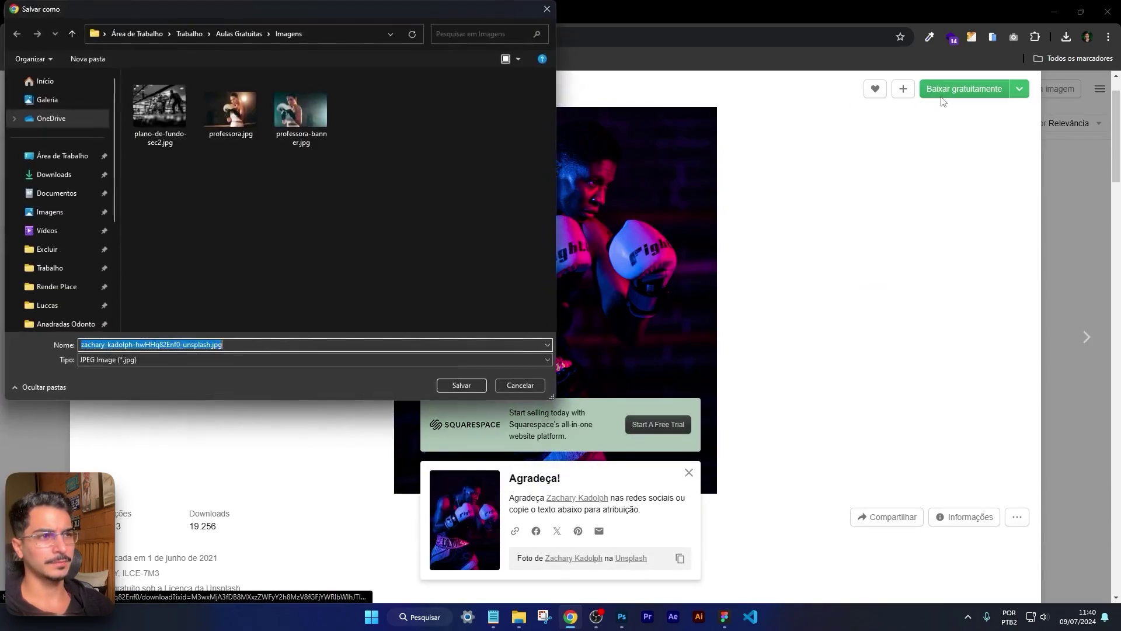
pyautogui.click(455, 385)
pyautogui.click(630, 620)
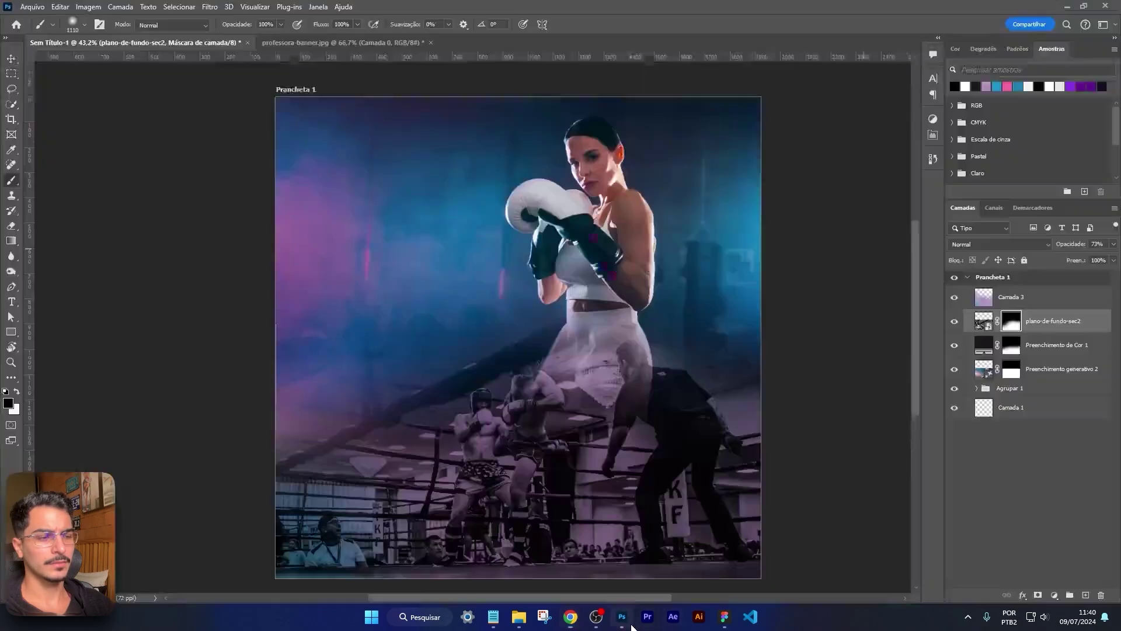
# Step: Place the boxer photo at about 30% in the artboard's lower-left, showing only that layer
pyautogui.click(518, 616)
pyautogui.moveTo(565, 242); pyautogui.dragTo(547, 507)
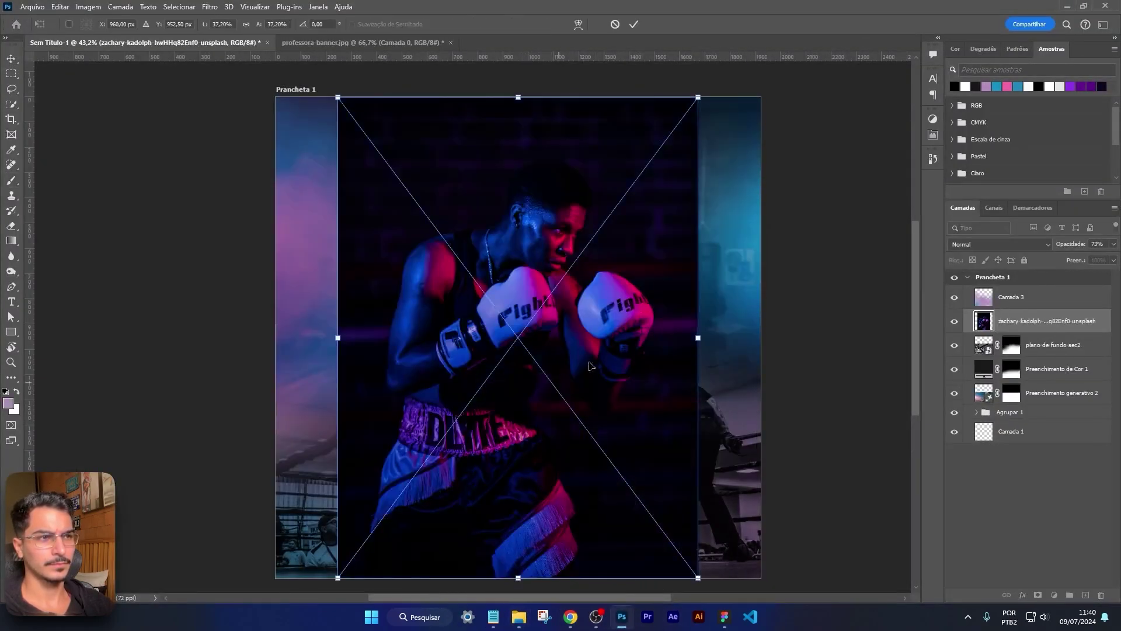
pyautogui.moveTo(589, 366); pyautogui.dragTo(517, 474)
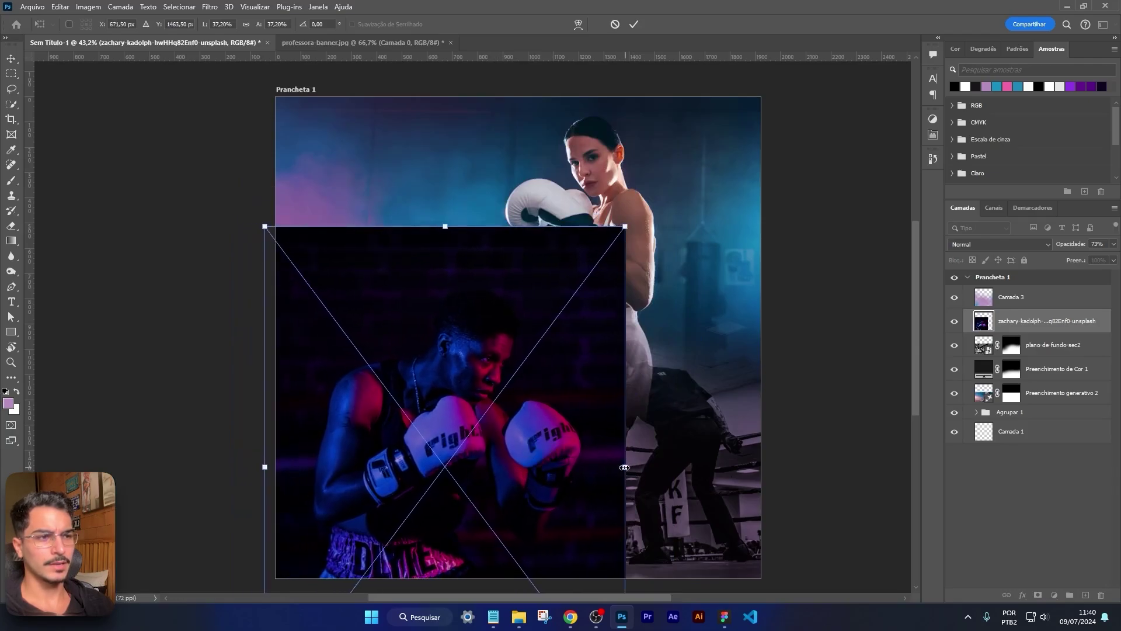
pyautogui.moveTo(613, 467); pyautogui.dragTo(557, 467)
pyautogui.moveTo(479, 441); pyautogui.dragTo(469, 463)
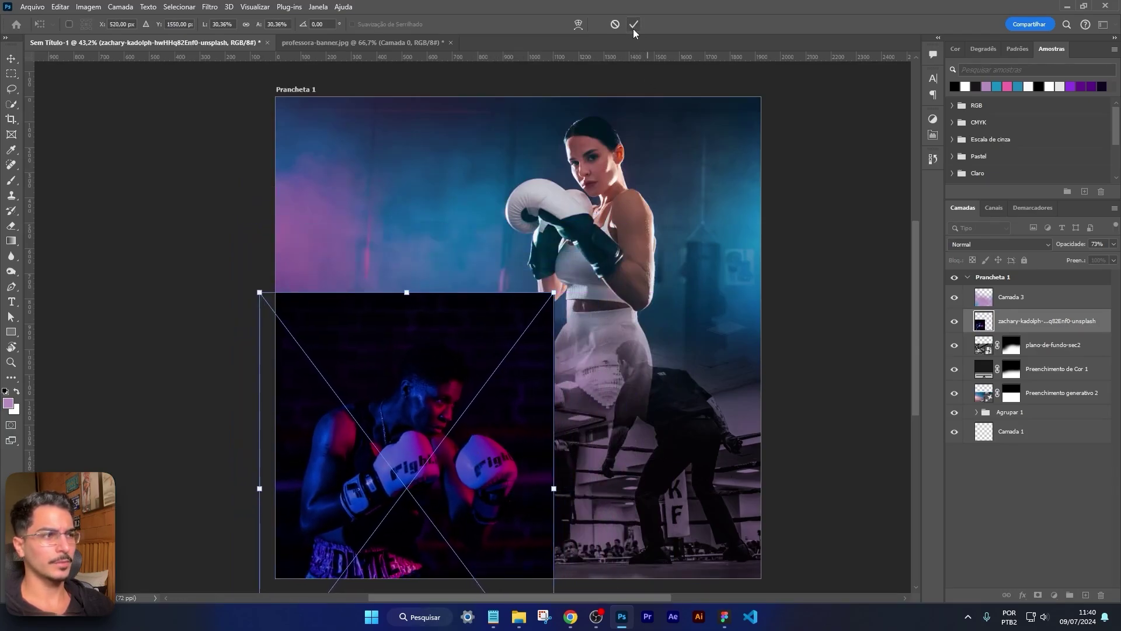
pyautogui.press('Return')
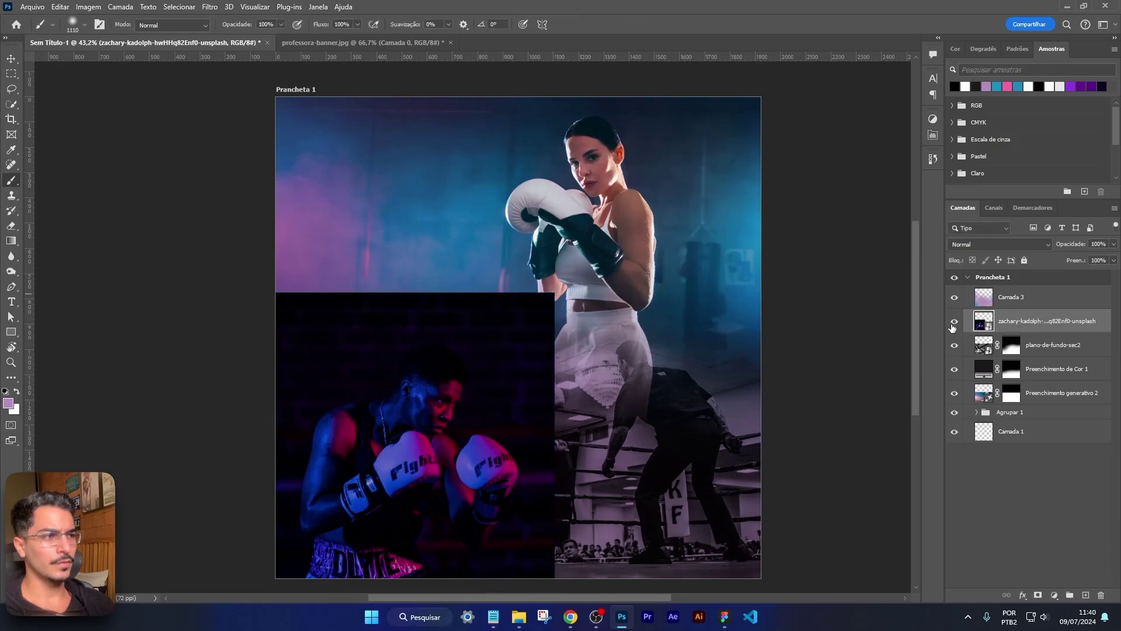
pyautogui.keyDown('alt'); pyautogui.click(954, 321); pyautogui.keyUp('alt')
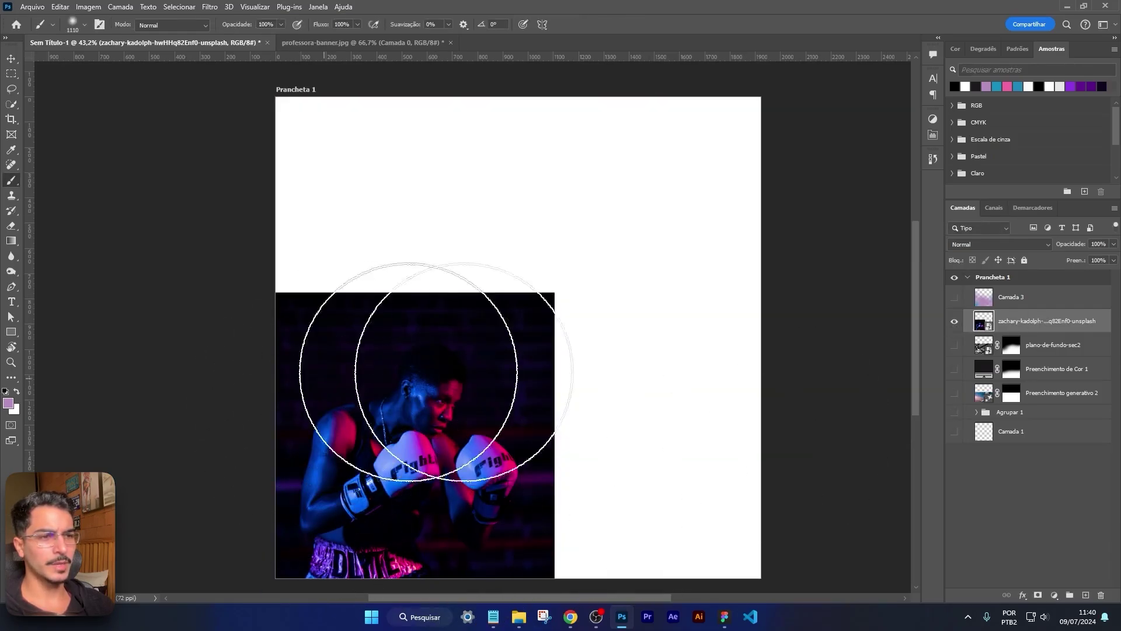
# Step: Generatively fill the empty area right of the boxer photo with extended gym background
pyautogui.click(11, 75)
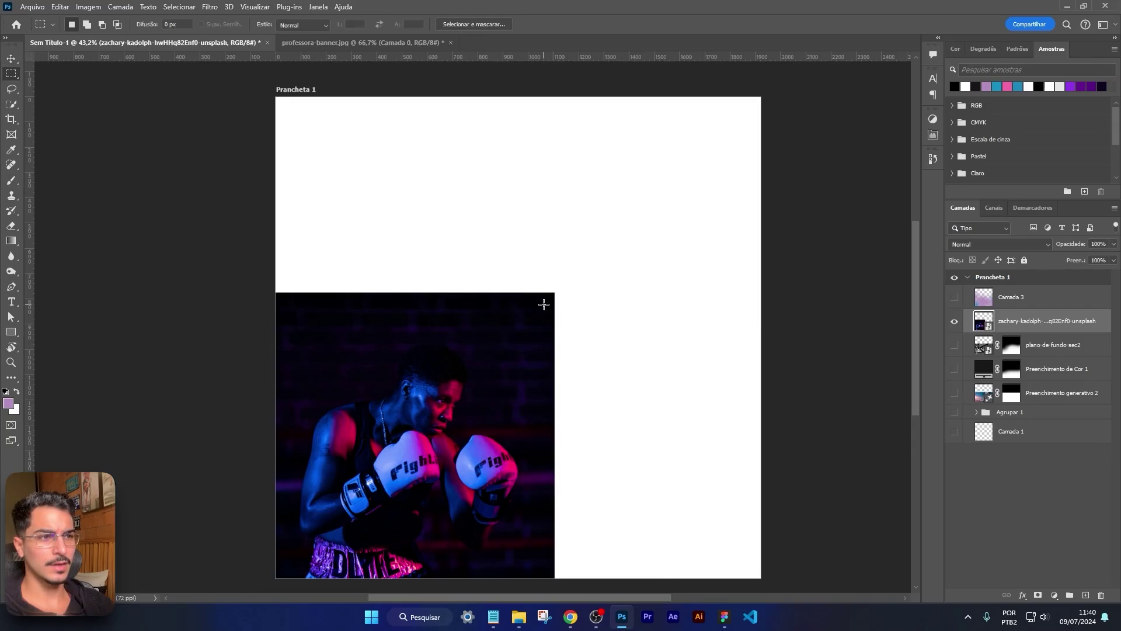
pyautogui.moveTo(604, 321); pyautogui.dragTo(910, 578)
pyautogui.rightClick(663, 378)
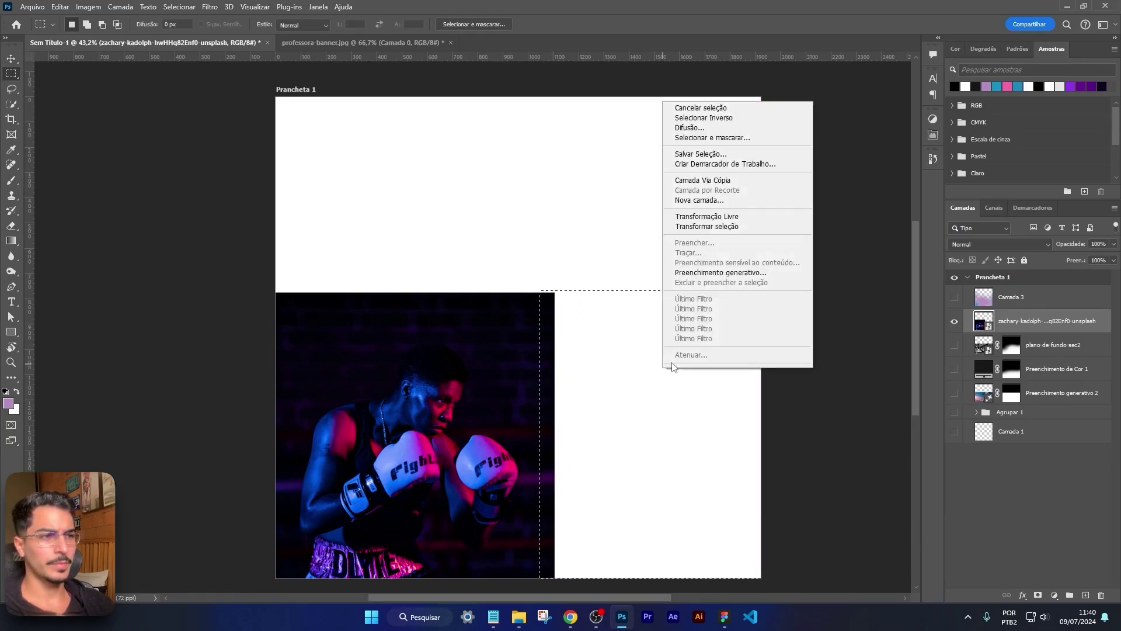
pyautogui.click(720, 272)
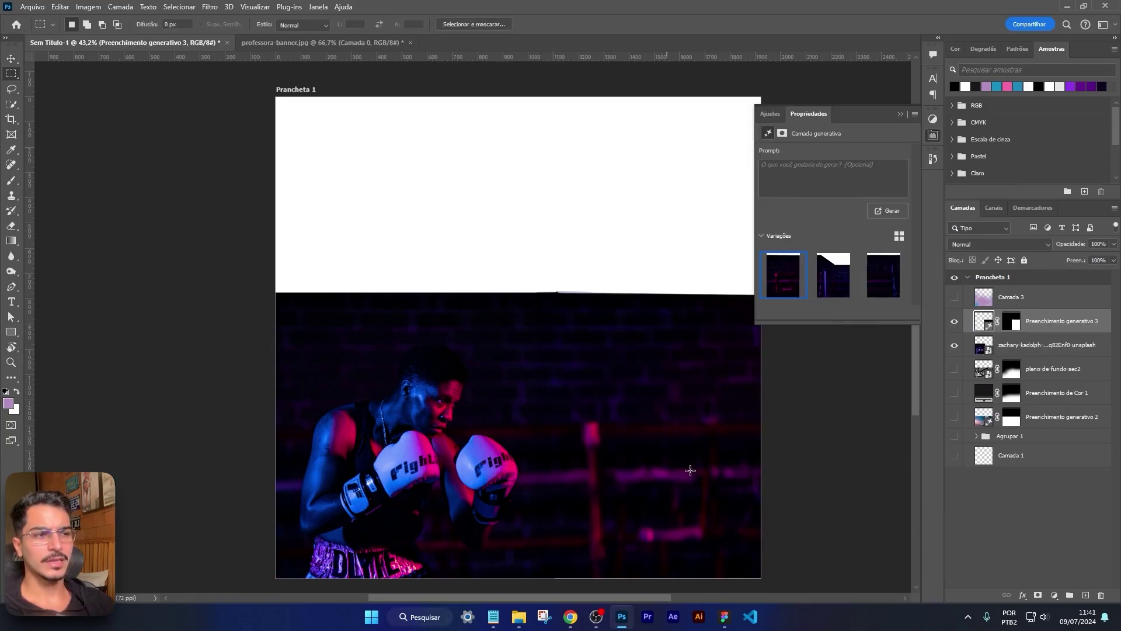
pyautogui.click(900, 115)
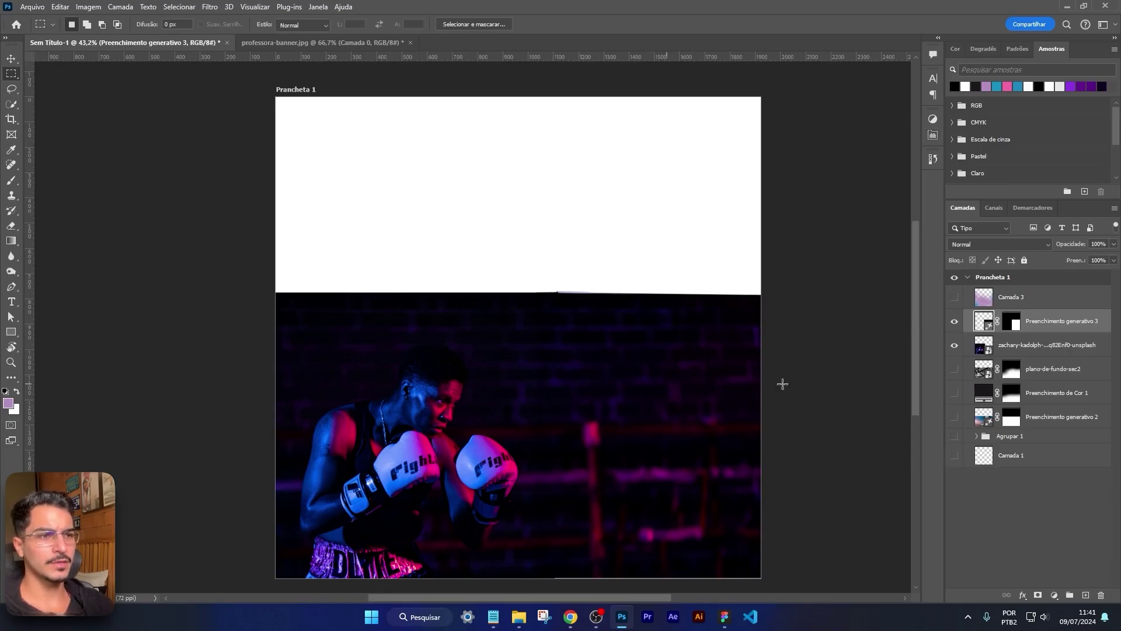
# Step: Turn the purple gradient overlay and the remaining layers back on
pyautogui.click(954, 299)
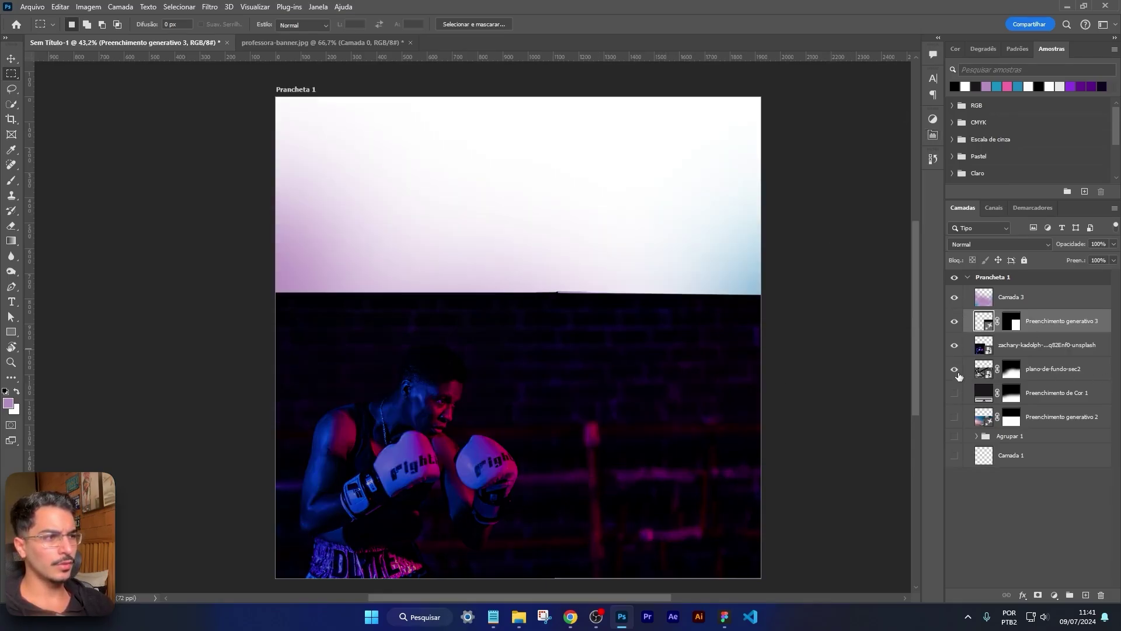
pyautogui.moveTo(954, 438); pyautogui.dragTo(955, 455)
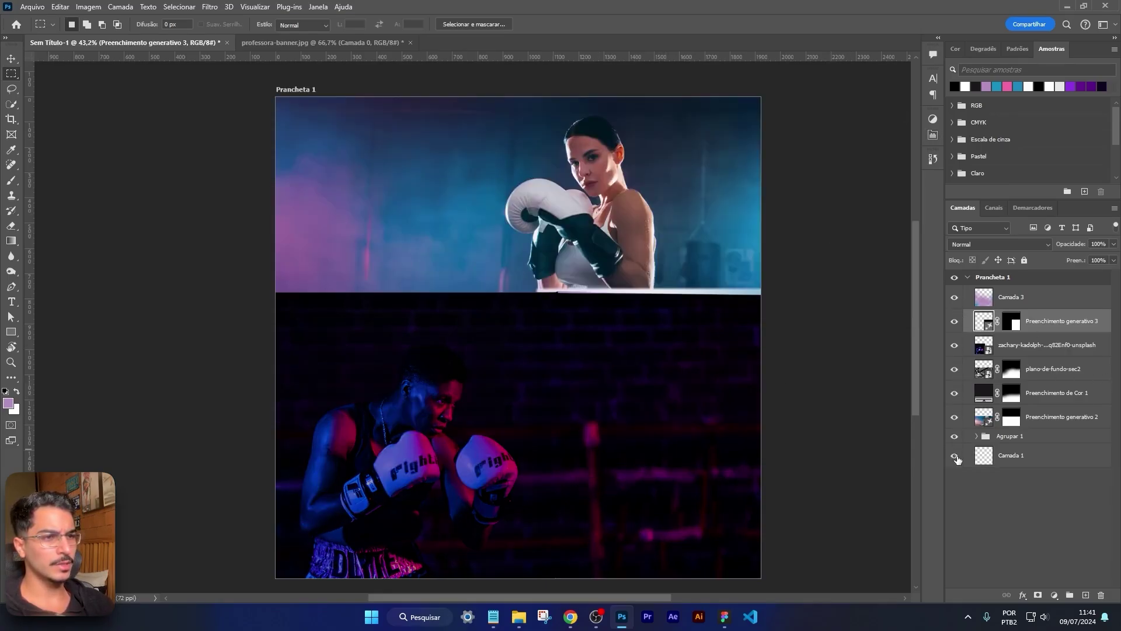
pyautogui.click(1030, 348)
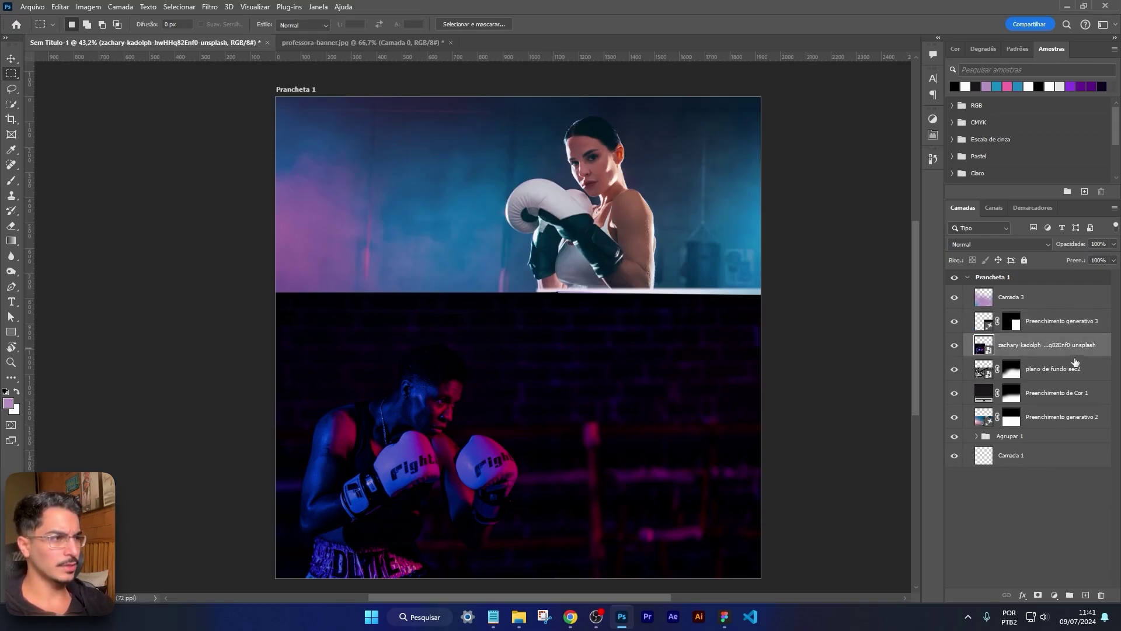
# Step: Delete the old ring background layer plano-de-fundo-sec2 and set up a black brush
pyautogui.click(1076, 362)
pyautogui.press('Delete')
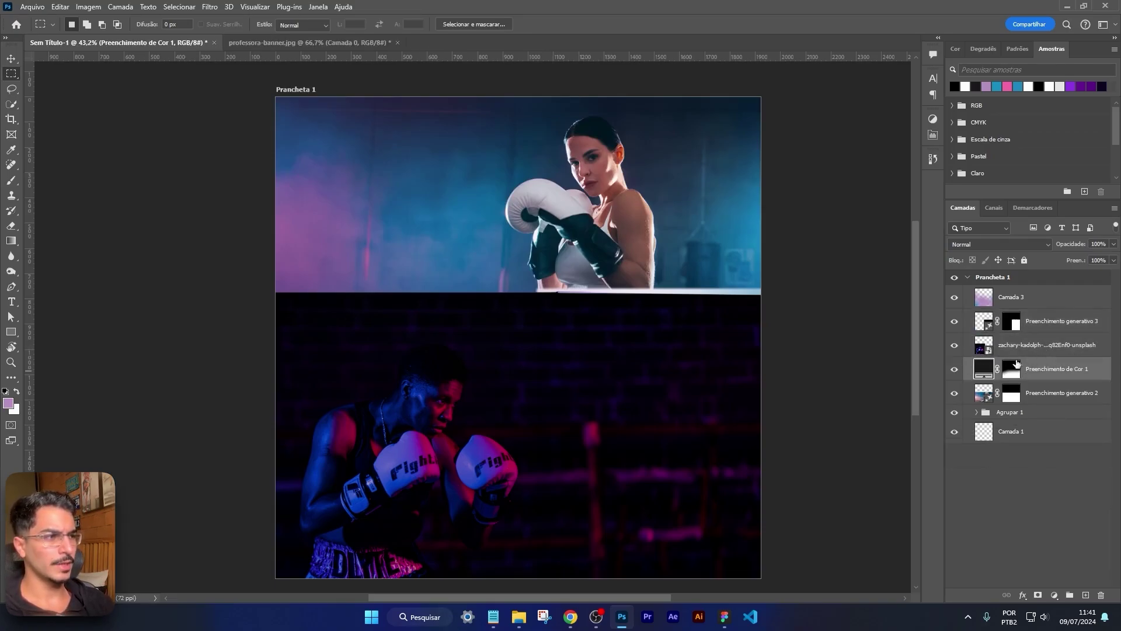
pyautogui.hotkey('alt', ']')
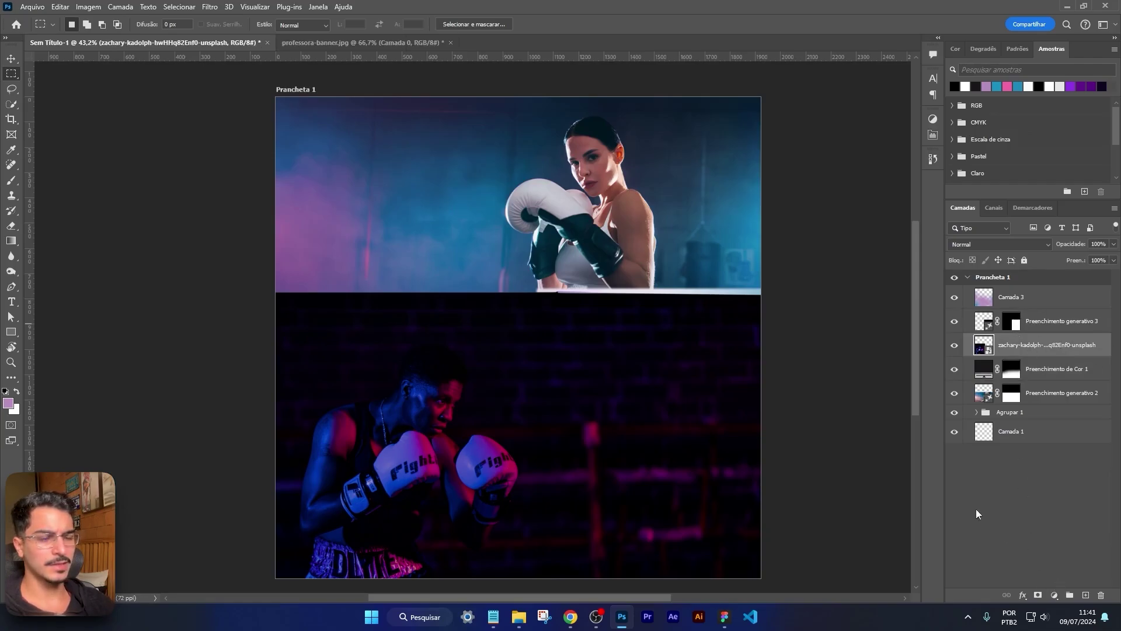
pyautogui.press('b')
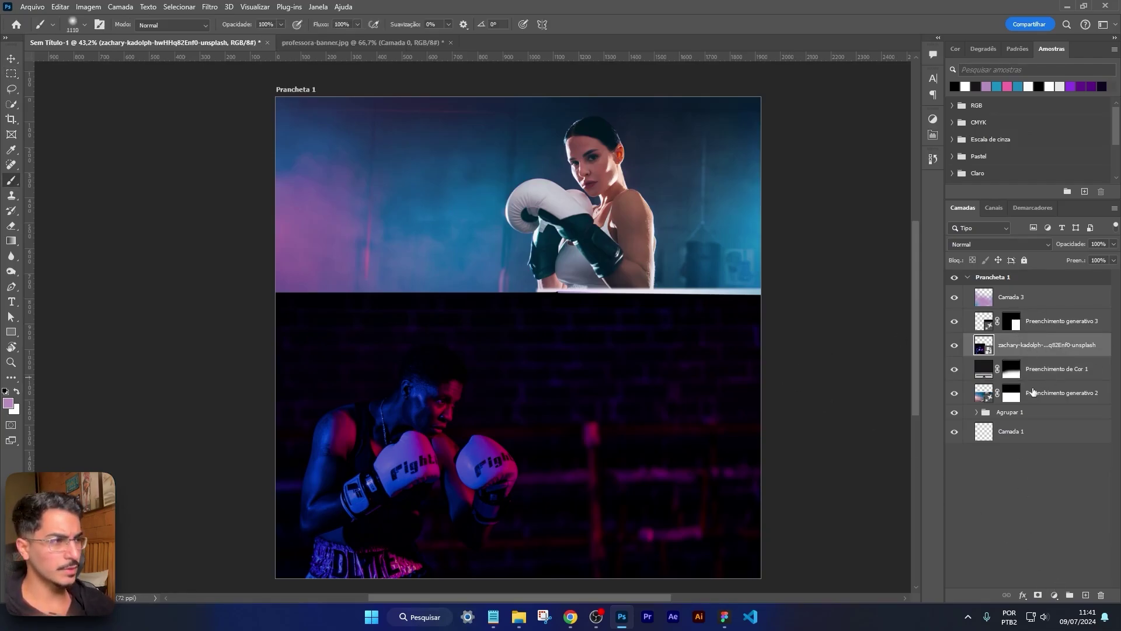
pyautogui.click(1038, 594)
pyautogui.press('d')
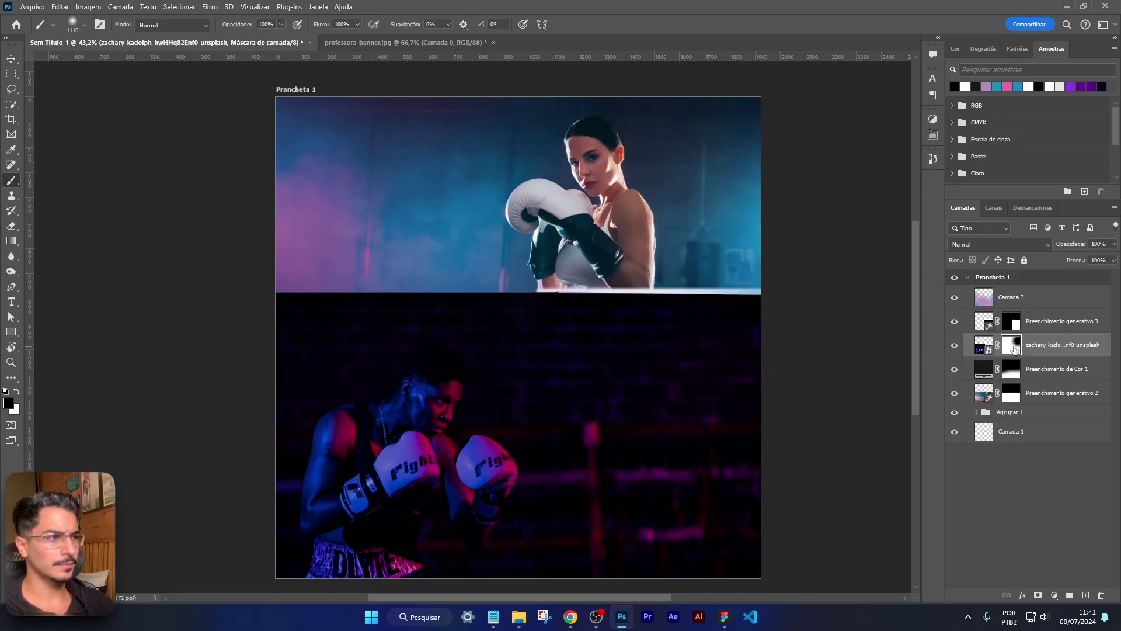
# Step: Merge the boxer photo layer into Preenchimento generativo 3
pyautogui.keyDown('ctrl'); pyautogui.click(1054, 325); pyautogui.keyUp('ctrl')
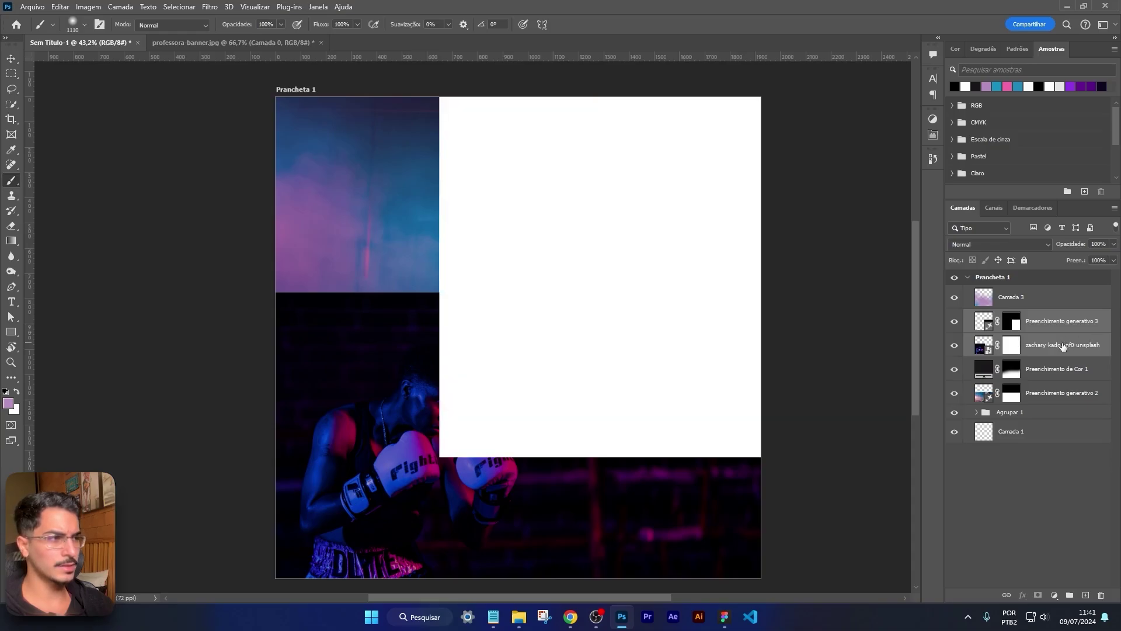
pyautogui.click(1051, 330)
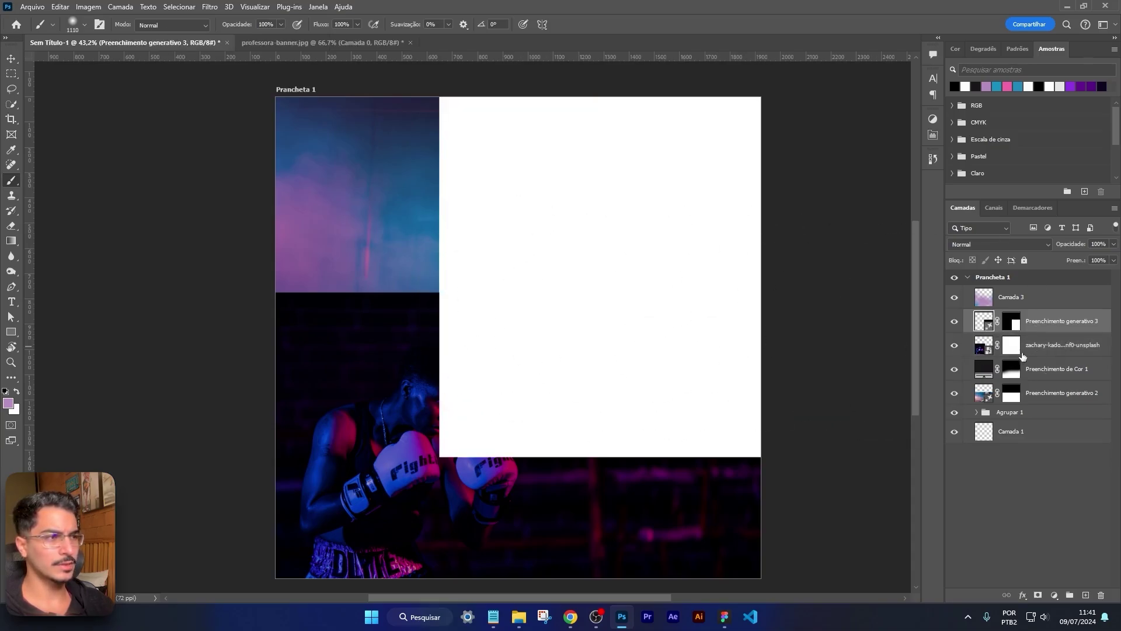
pyautogui.keyDown('ctrl'); pyautogui.click(1052, 344); pyautogui.keyUp('ctrl')
pyautogui.hotkey('ctrl', 'e')
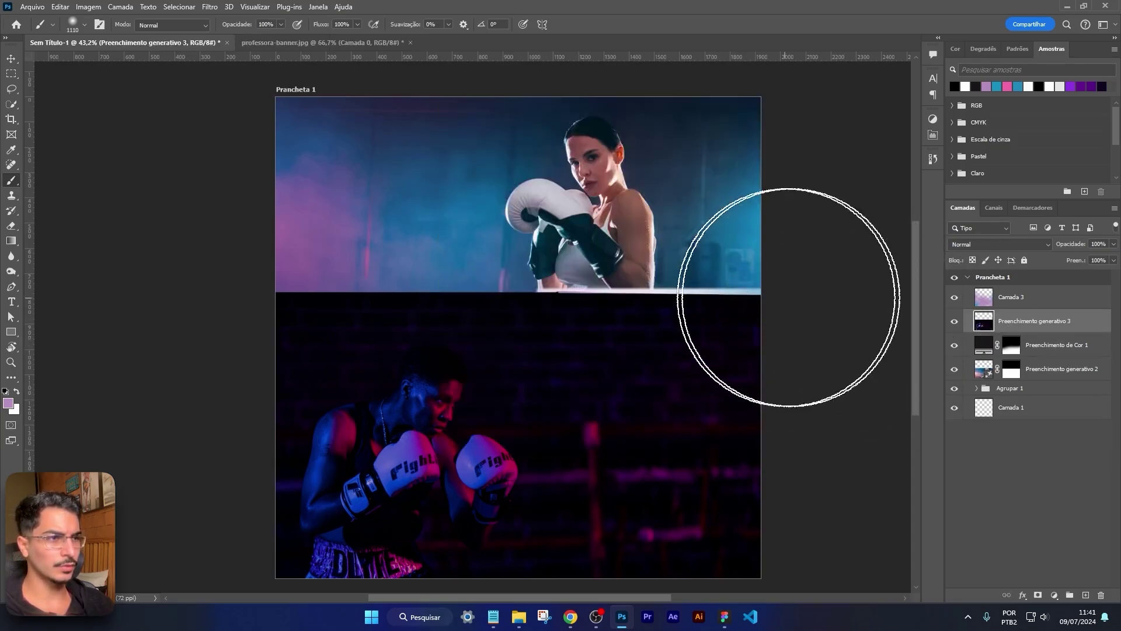
pyautogui.click(759, 237)
pyautogui.hotkey('ctrl', 'z')
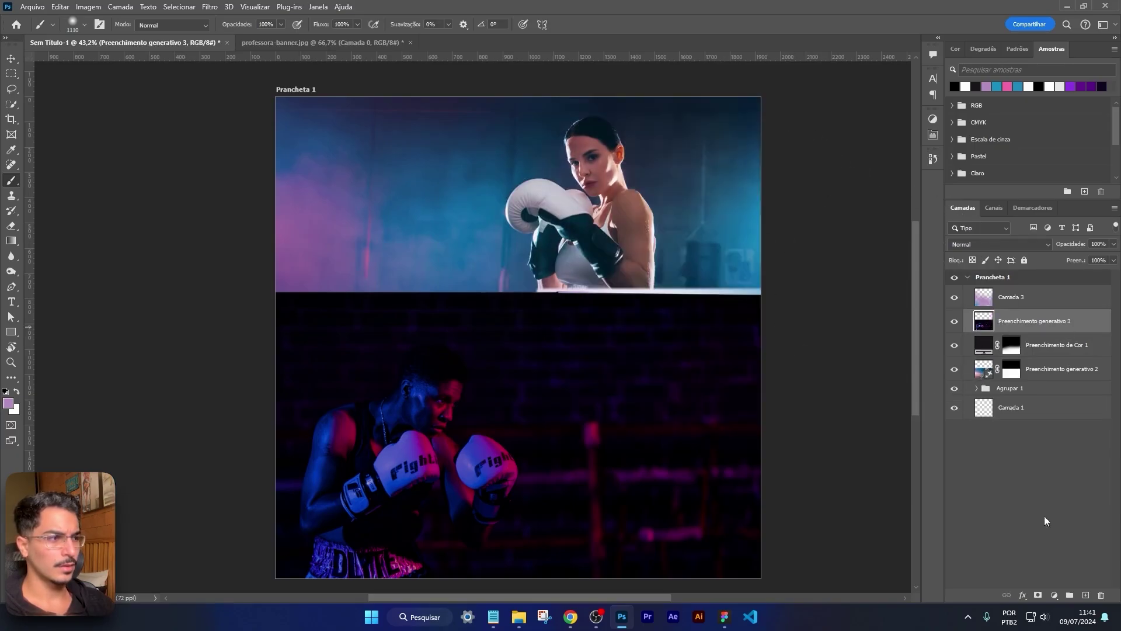
# Step: Mask the merged layer and paint black over its top to reveal the standing woman
pyautogui.click(1040, 595)
pyautogui.press('d')
pyautogui.moveTo(765, 200); pyautogui.dragTo(677, 187)
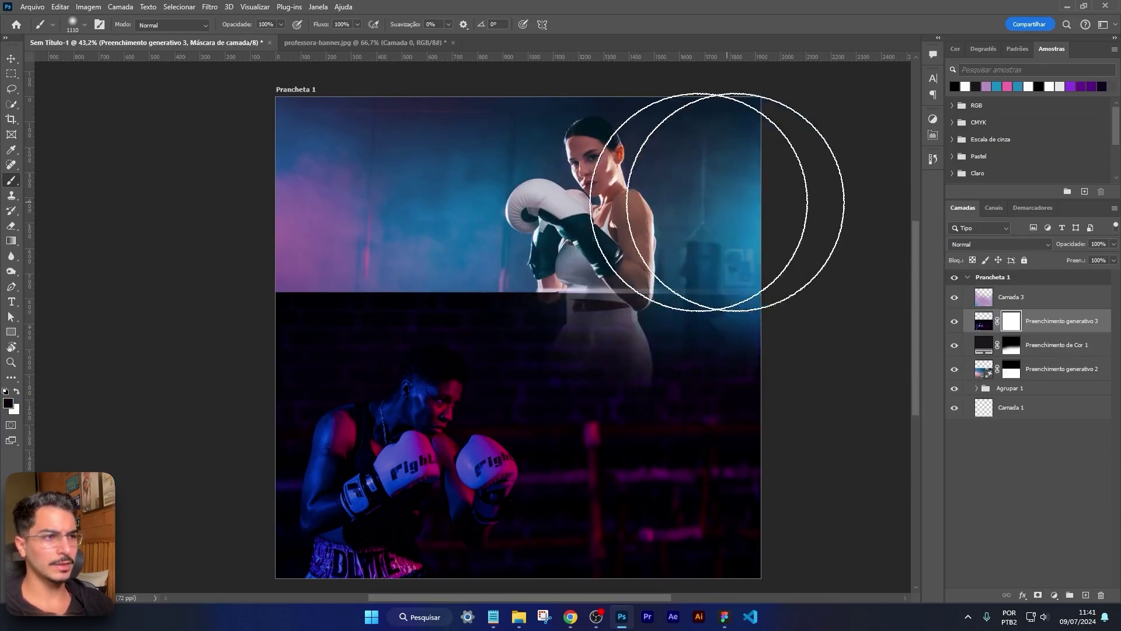
pyautogui.moveTo(489, 191)
pyautogui.mouseDown()
pyautogui.moveTo(211, 163)
pyautogui.moveTo(405, 137)
pyautogui.mouseUp()
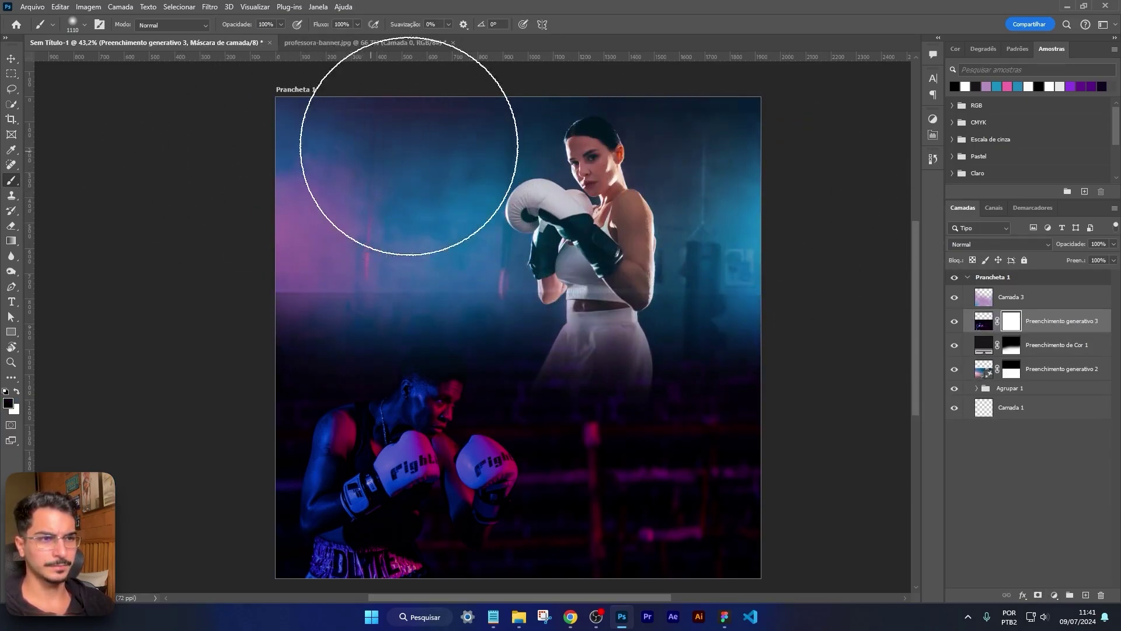
pyautogui.press(']')
pyautogui.press(']')
pyautogui.press(']')
pyautogui.press(']')
pyautogui.press(']')
pyautogui.press(']')
pyautogui.press(']')
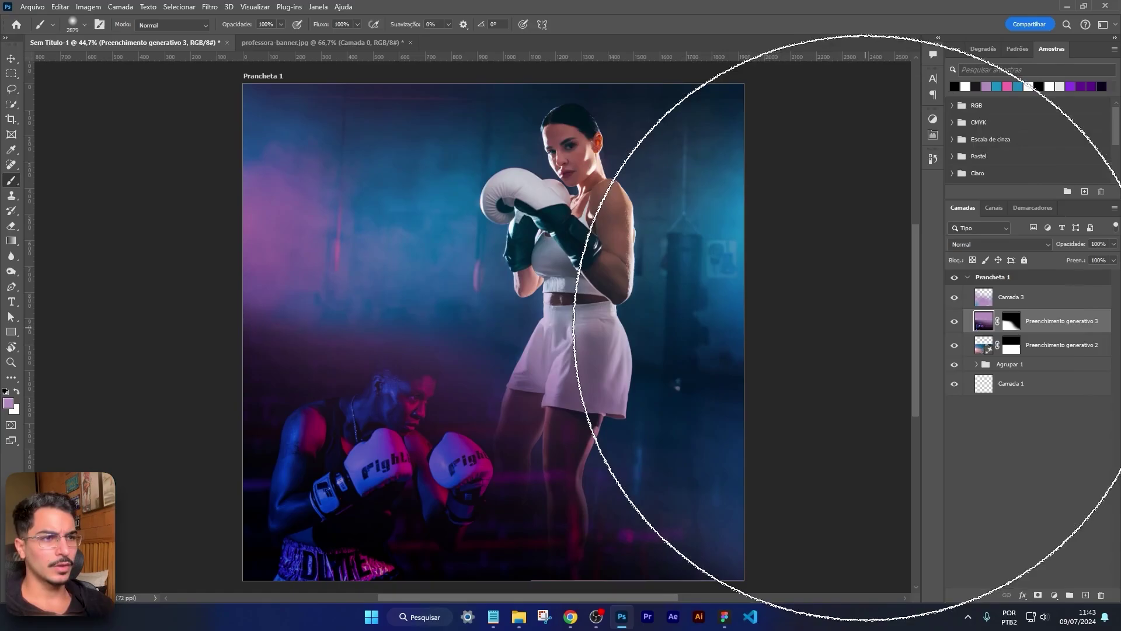
# Step: Change Camada 3's blend mode from Multiplicação to Cor for a purple-blue tint
pyautogui.press('v')
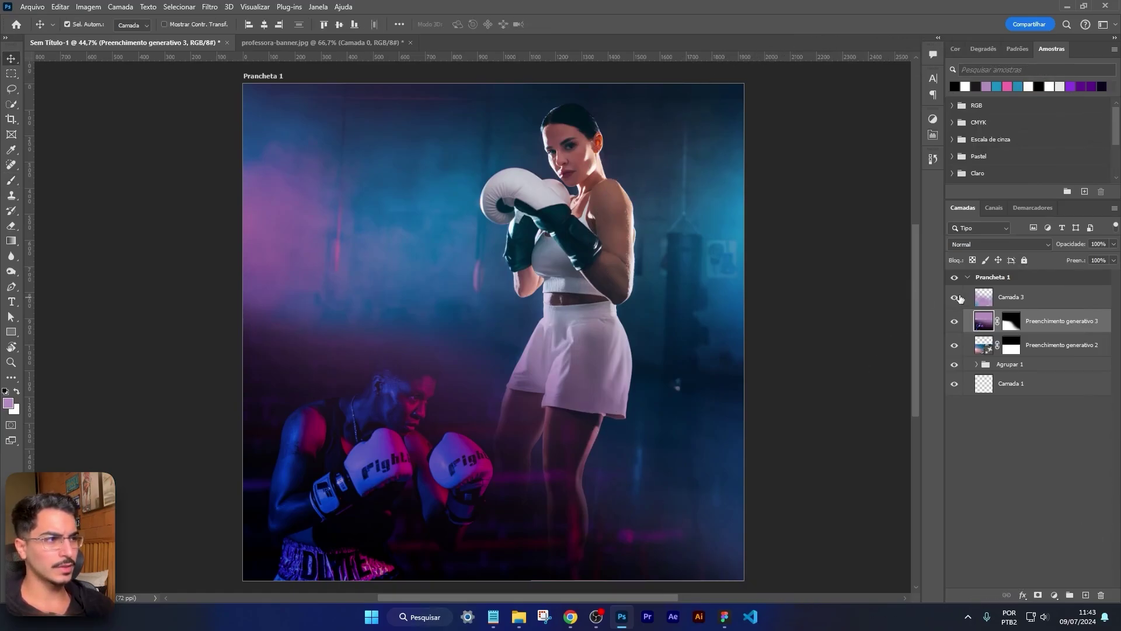
pyautogui.click(954, 299)
pyautogui.click(953, 298)
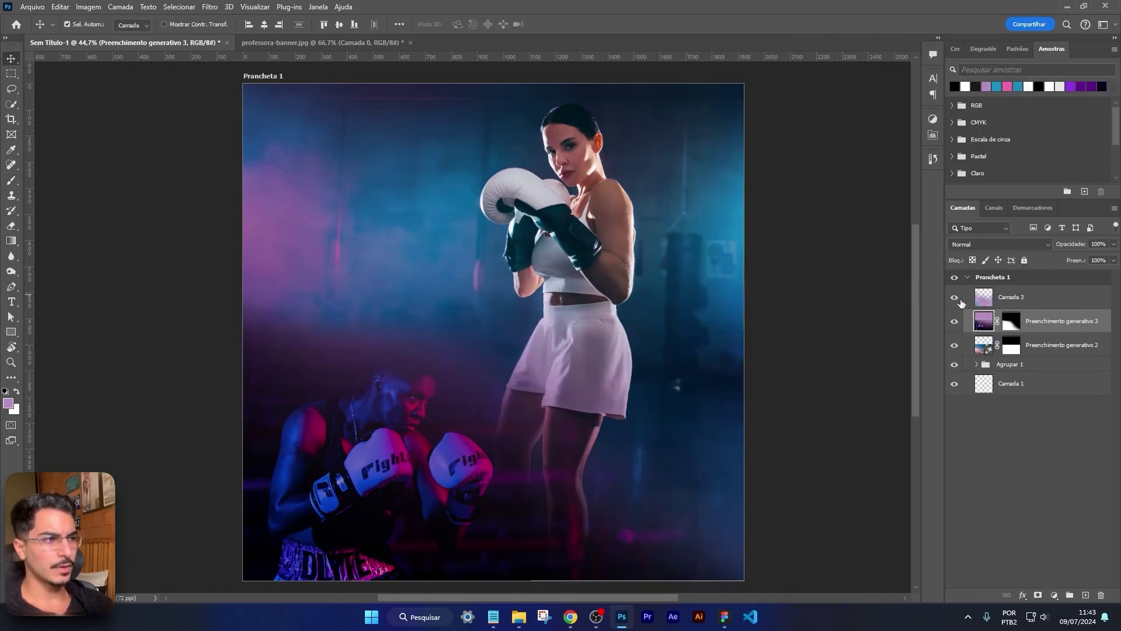
pyautogui.click(1039, 299)
pyautogui.click(1000, 244)
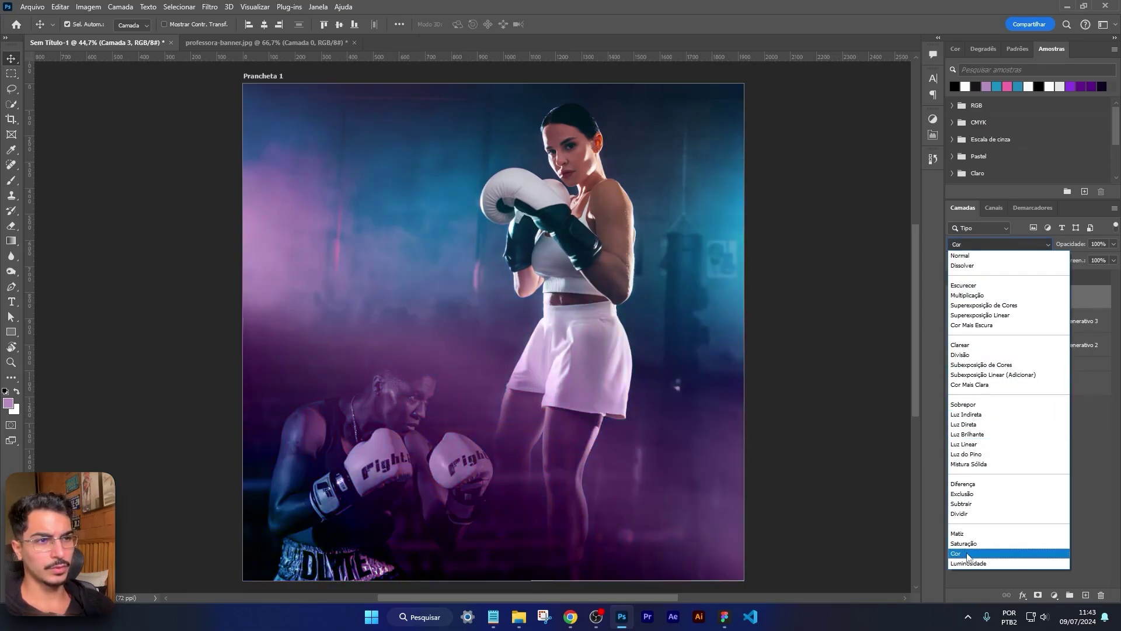
pyautogui.click(967, 553)
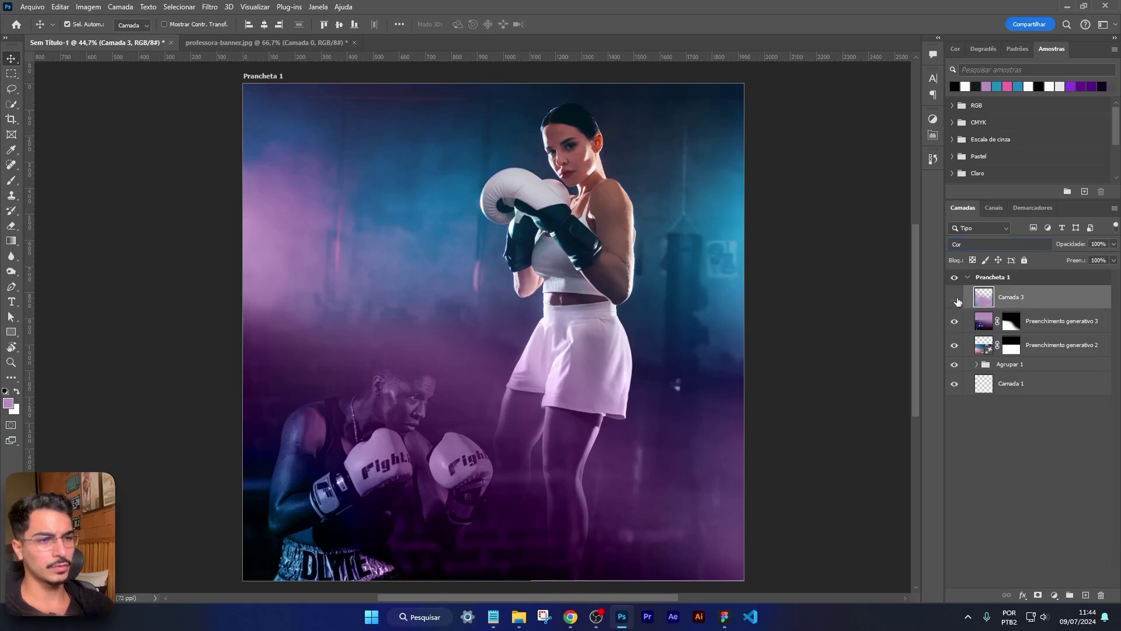
pyautogui.click(955, 299)
pyautogui.click(955, 299)
# Step: Enlarge the Eraser to cover a wide area of the banner
pyautogui.moveTo(800, 412); pyautogui.dragTo(792, 382)
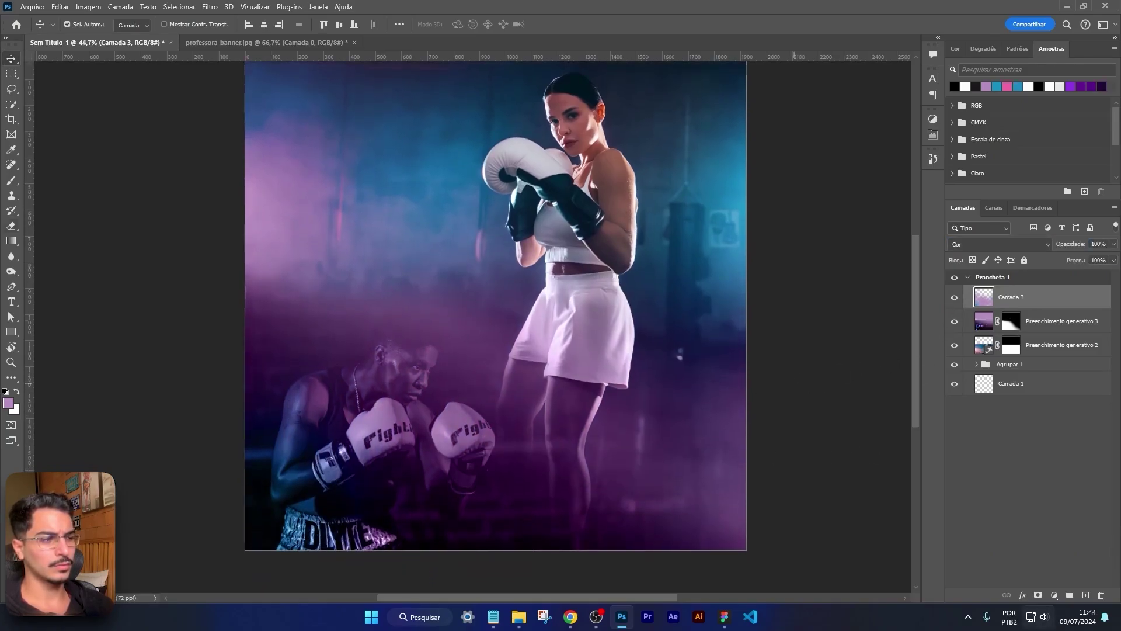
pyautogui.moveTo(671, 222)
pyautogui.mouseDown()
pyautogui.moveTo(732, 231)
pyautogui.moveTo(716, 219)
pyautogui.moveTo(749, 219)
pyautogui.mouseUp()
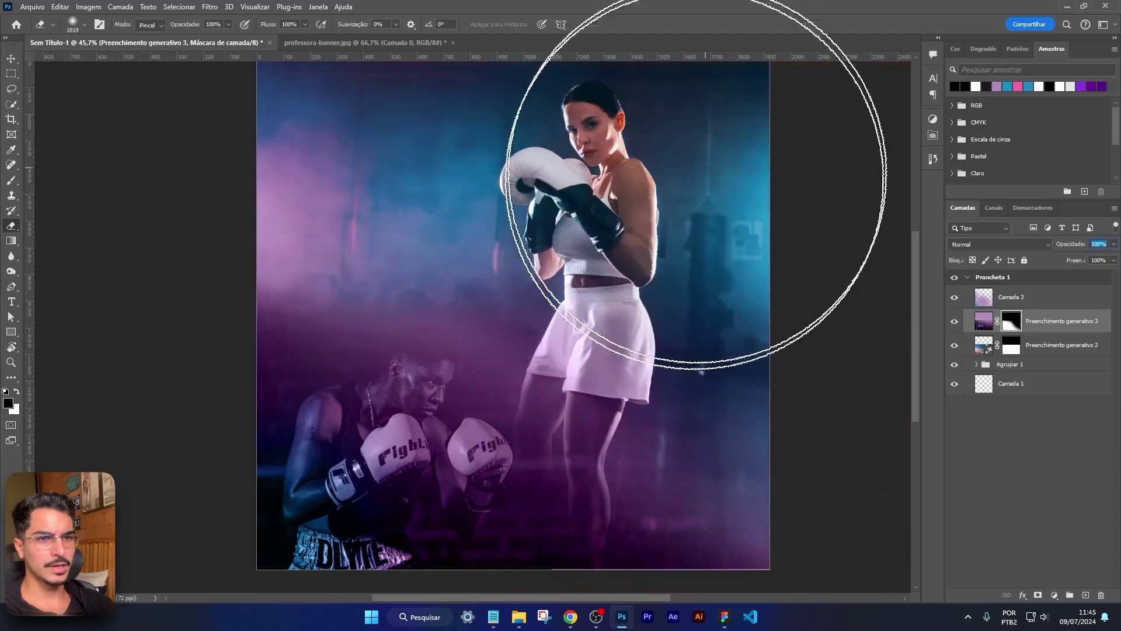
pyautogui.scroll(1, 695, 263)
# Step: Try erasing the purple haze over the banner's upper right with a larger Eraser, then undo it
pyautogui.scroll(-5, 684, 328)
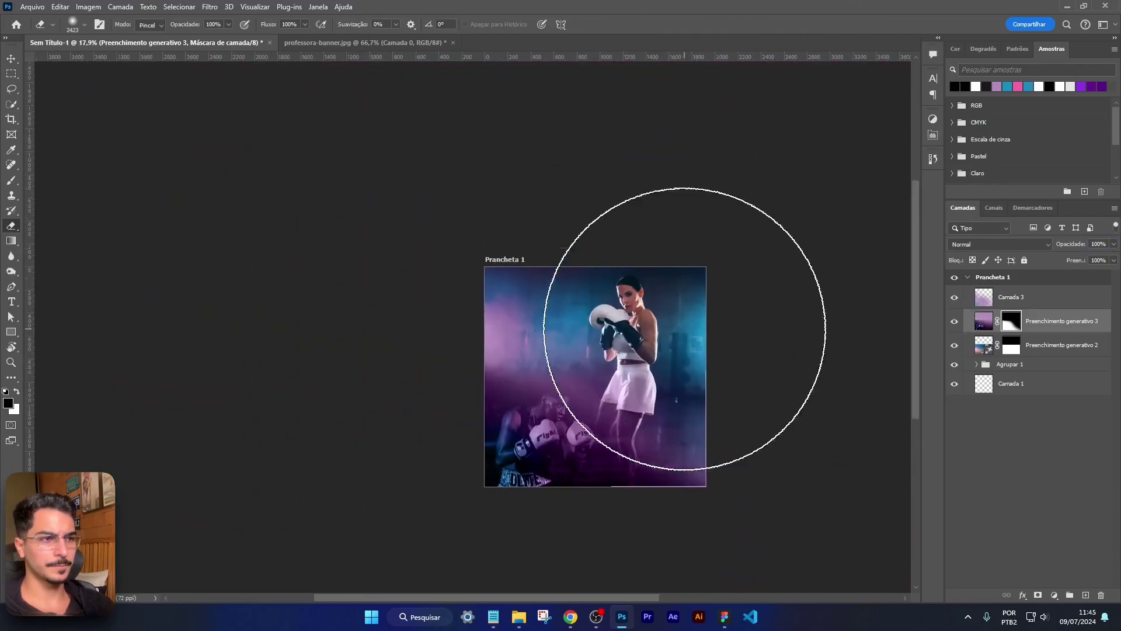
pyautogui.scroll(2, 682, 330)
pyautogui.moveTo(637, 128)
pyautogui.mouseDown()
pyautogui.moveTo(701, 221)
pyautogui.moveTo(727, 222)
pyautogui.mouseUp()
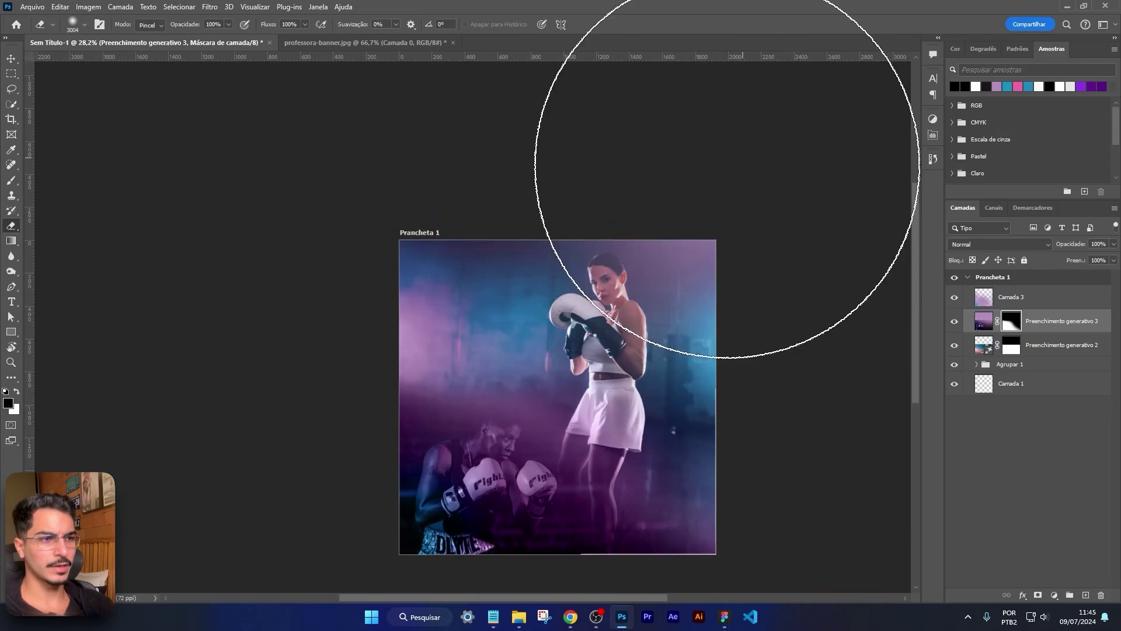
pyautogui.click(727, 175)
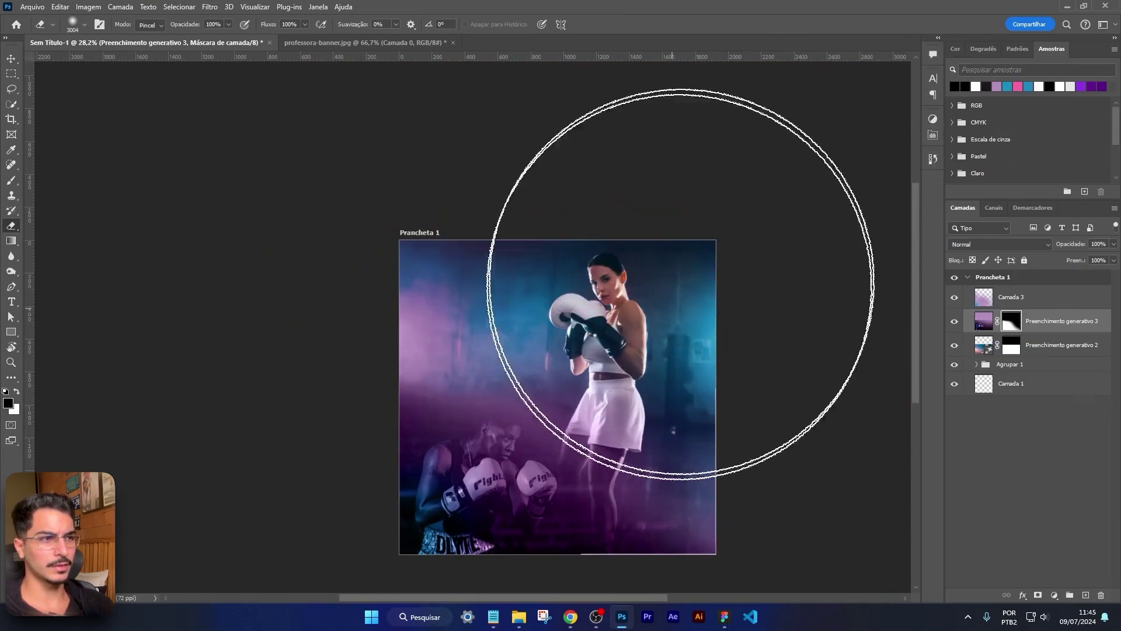
pyautogui.hotkey('ctrl', 'z')
# Step: Switch to the Brush with white as the paint colour for the mask, recentring the banner
pyautogui.scroll(2, 651, 546)
pyautogui.press('b')
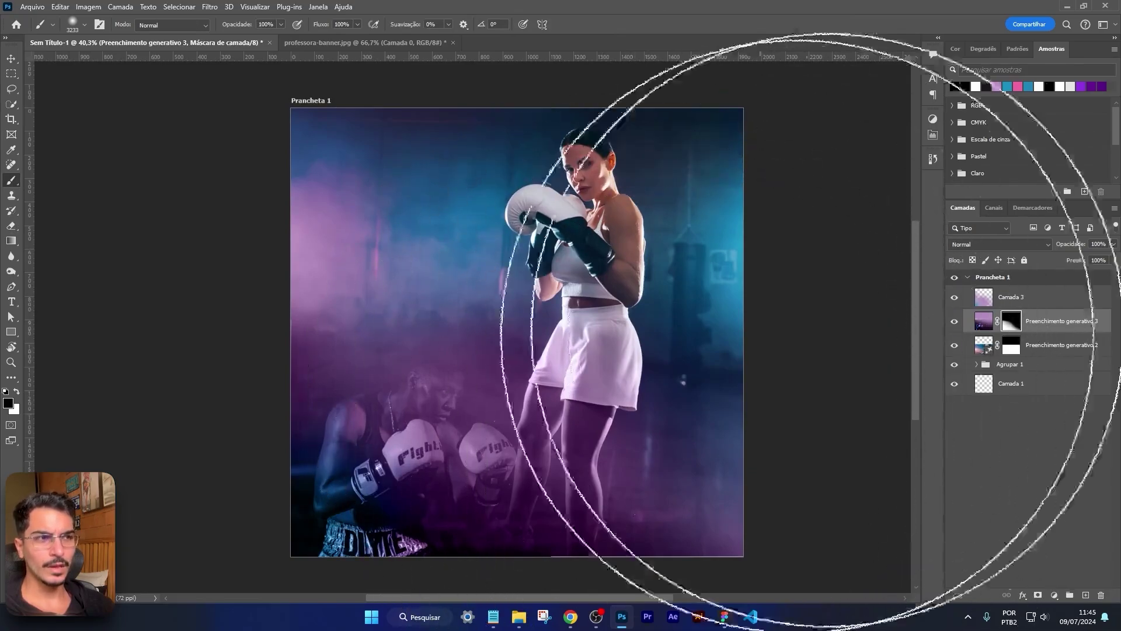
pyautogui.moveTo(777, 345); pyautogui.dragTo(765, 165)
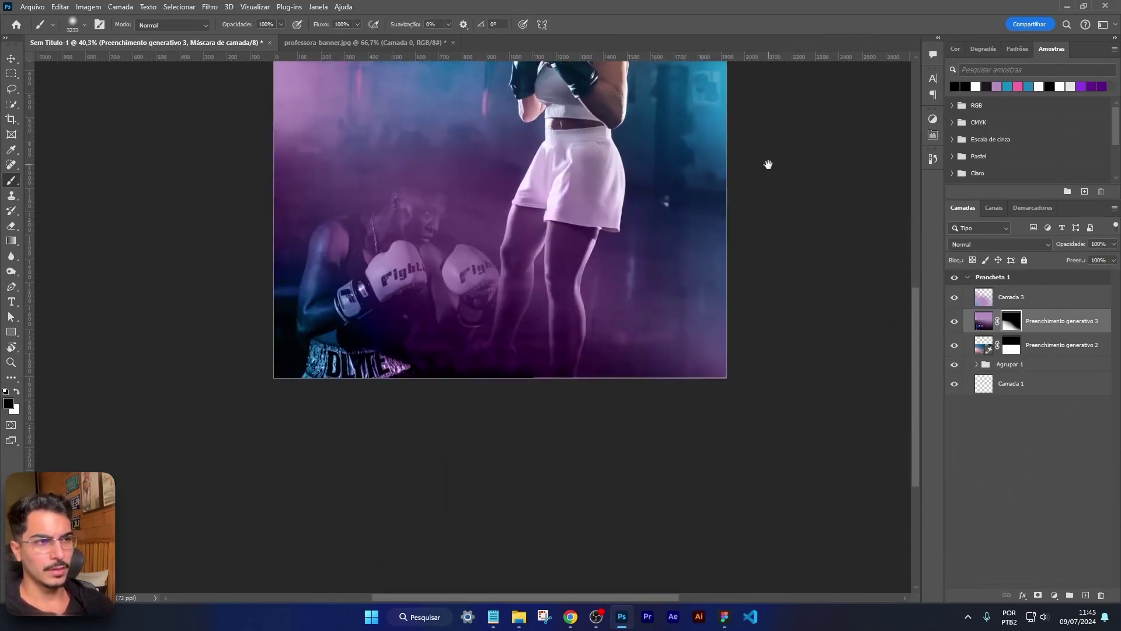
pyautogui.moveTo(685, 403)
pyautogui.mouseDown()
pyautogui.moveTo(674, 381)
pyautogui.moveTo(733, 269)
pyautogui.mouseUp()
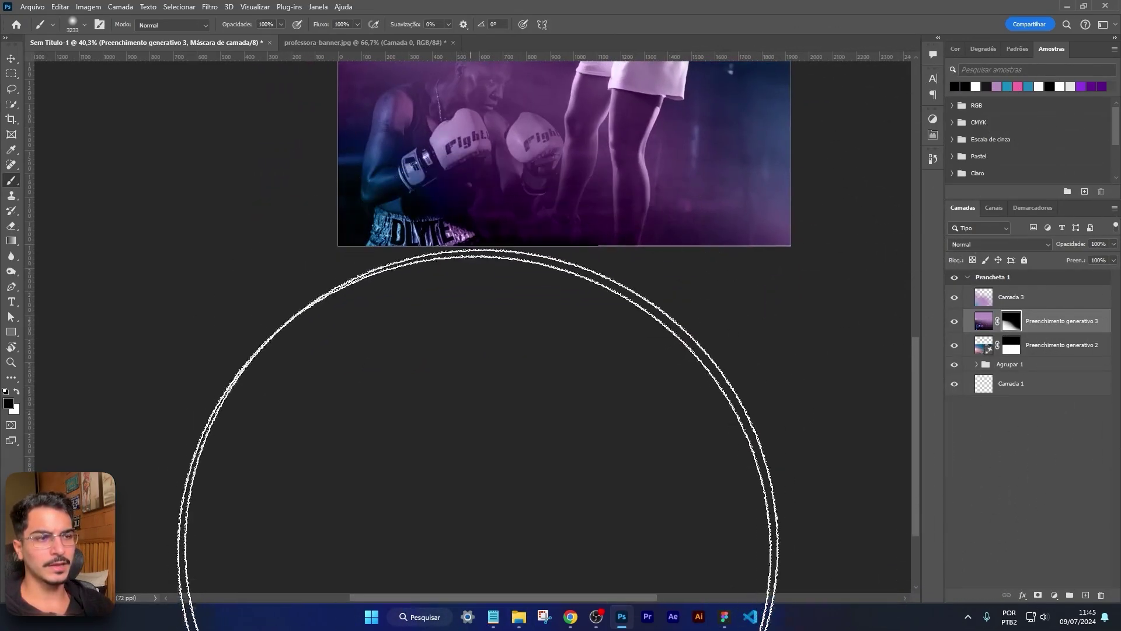
pyautogui.scroll(-1, 601, 383)
pyautogui.moveTo(668, 433); pyautogui.dragTo(656, 345)
pyautogui.press('x')
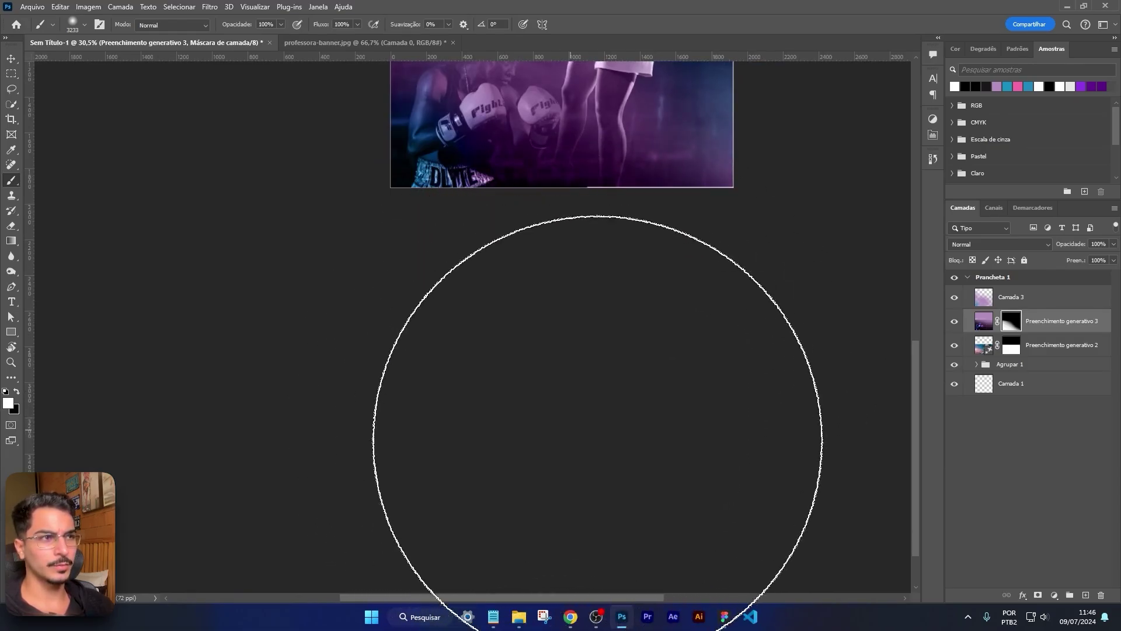
pyautogui.scroll(5, 720, 451)
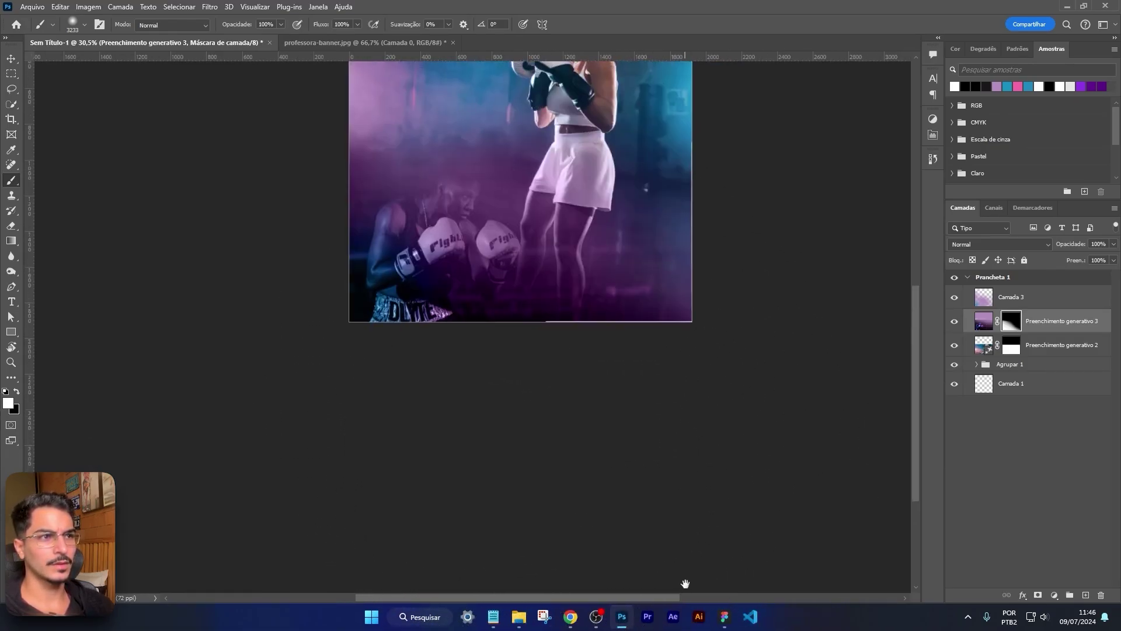
pyautogui.click(32, 6)
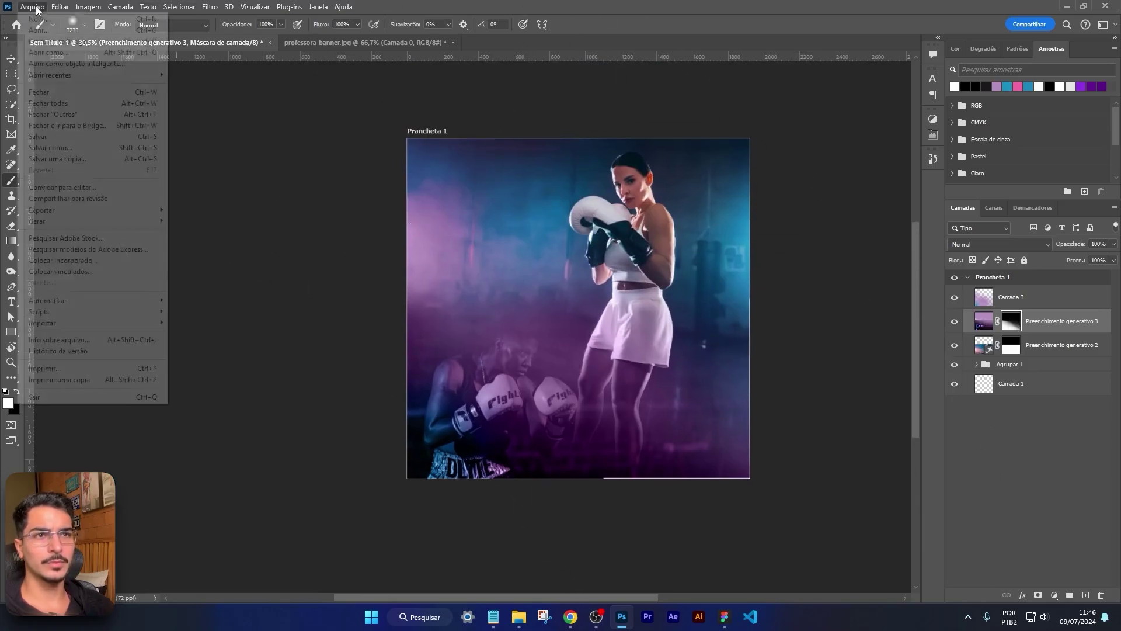
# Step: Export the banner via Save for Web (legacy) as a JPG named Banner-final
pyautogui.moveTo(85, 213)
pyautogui.click(219, 255)
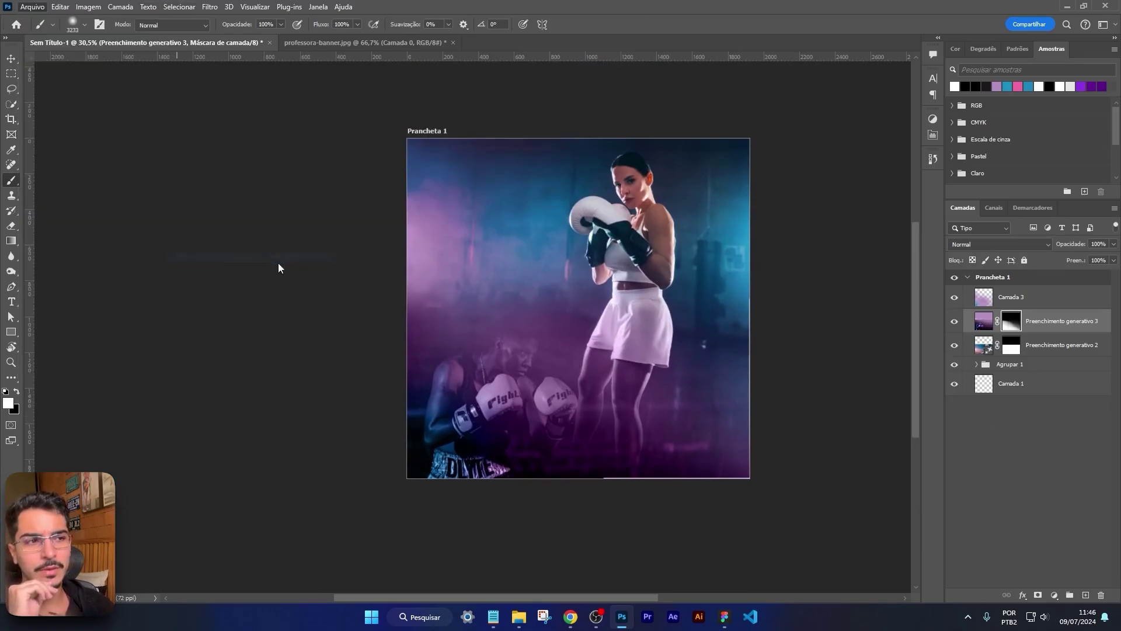
pyautogui.press('Return')
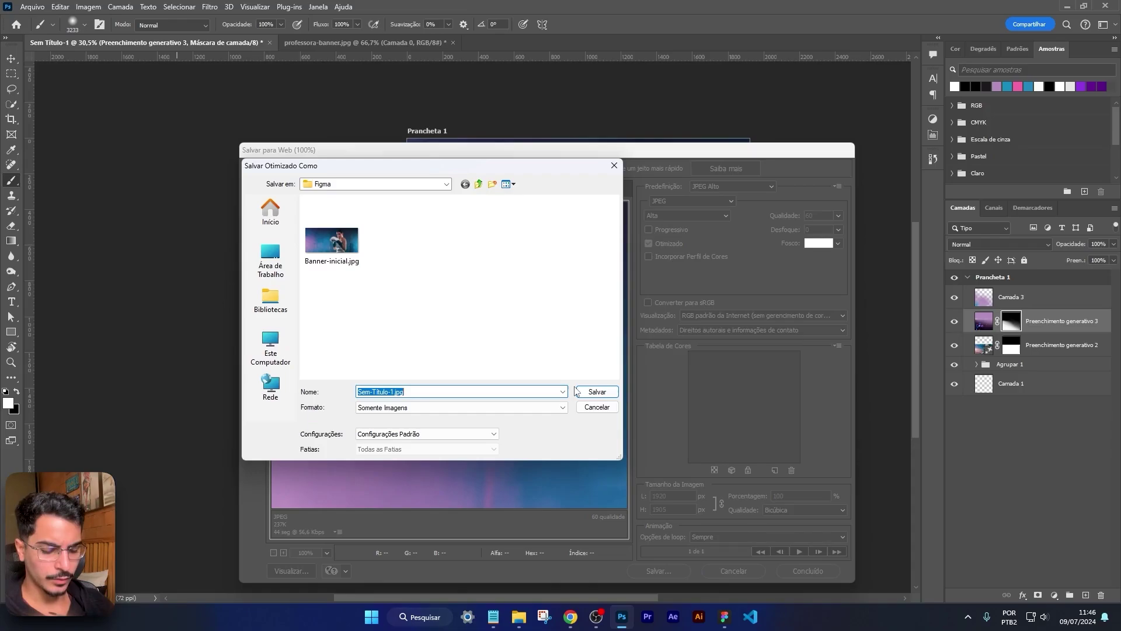
pyautogui.write('Banner-')
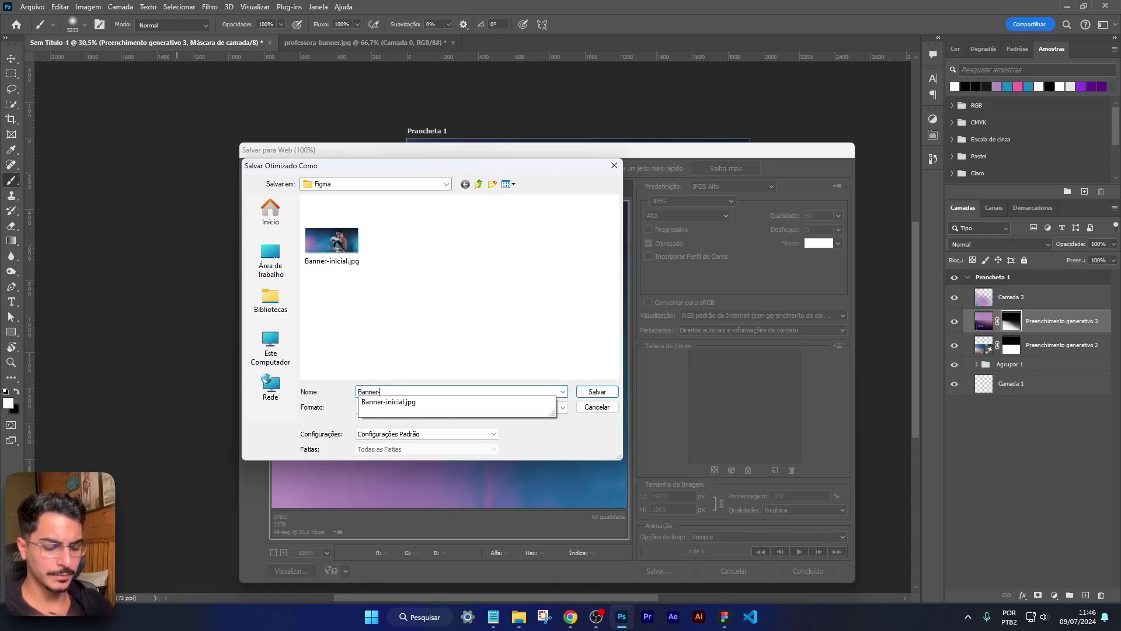
pyautogui.write('final')
pyautogui.press('Return')
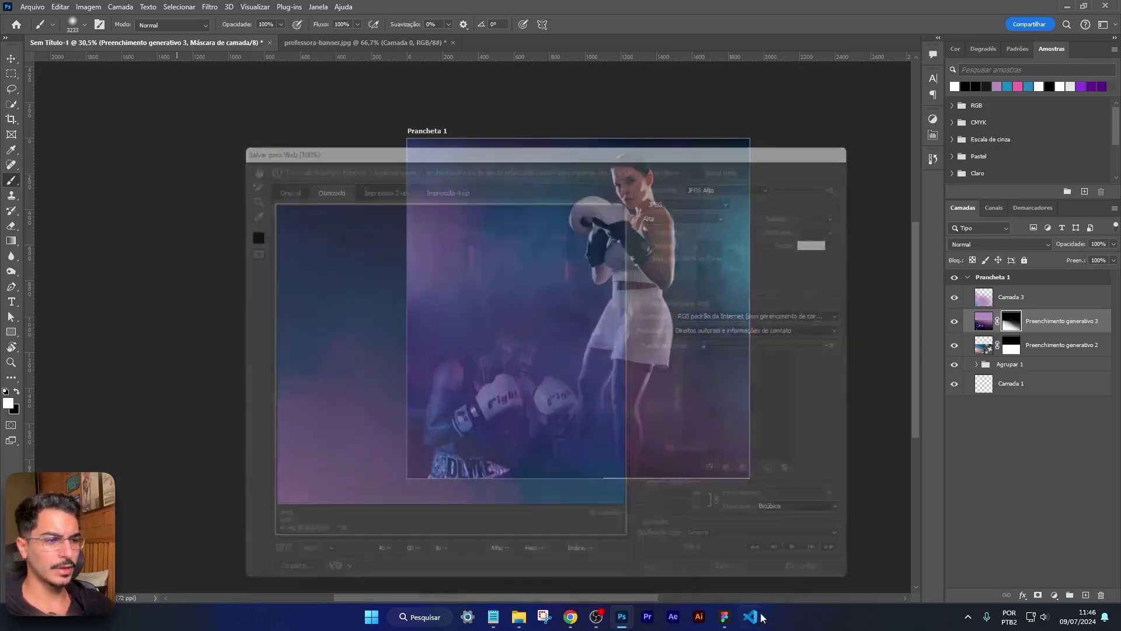
# Step: Drag the exported banner from the Figma folder onto the Figma canvas
pyautogui.click(724, 617)
pyautogui.click(519, 617)
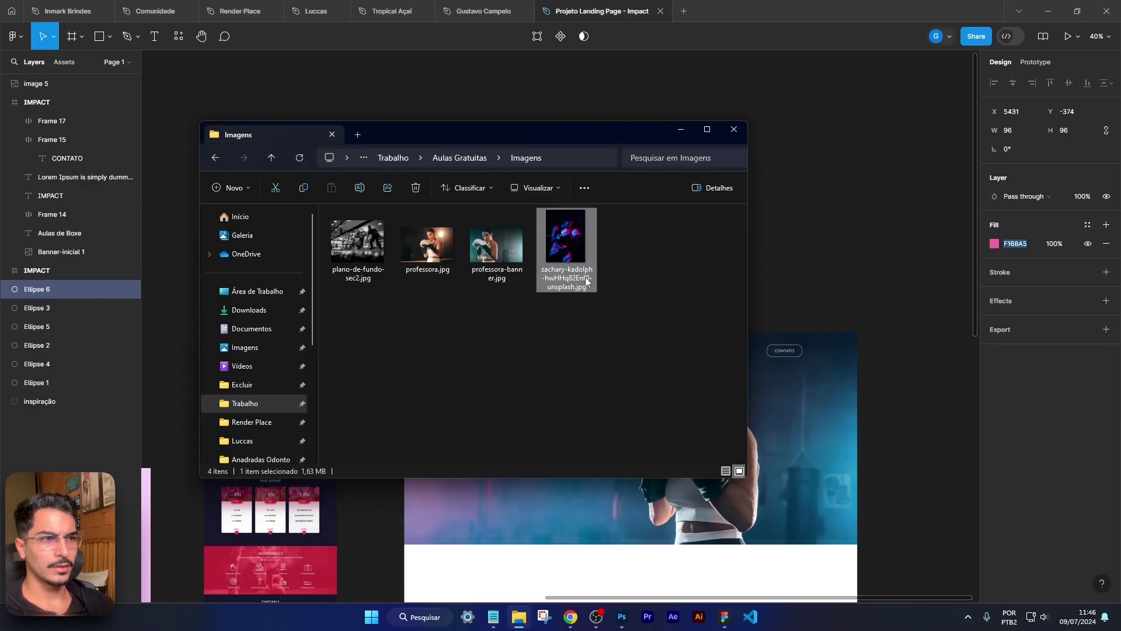
pyautogui.click(474, 160)
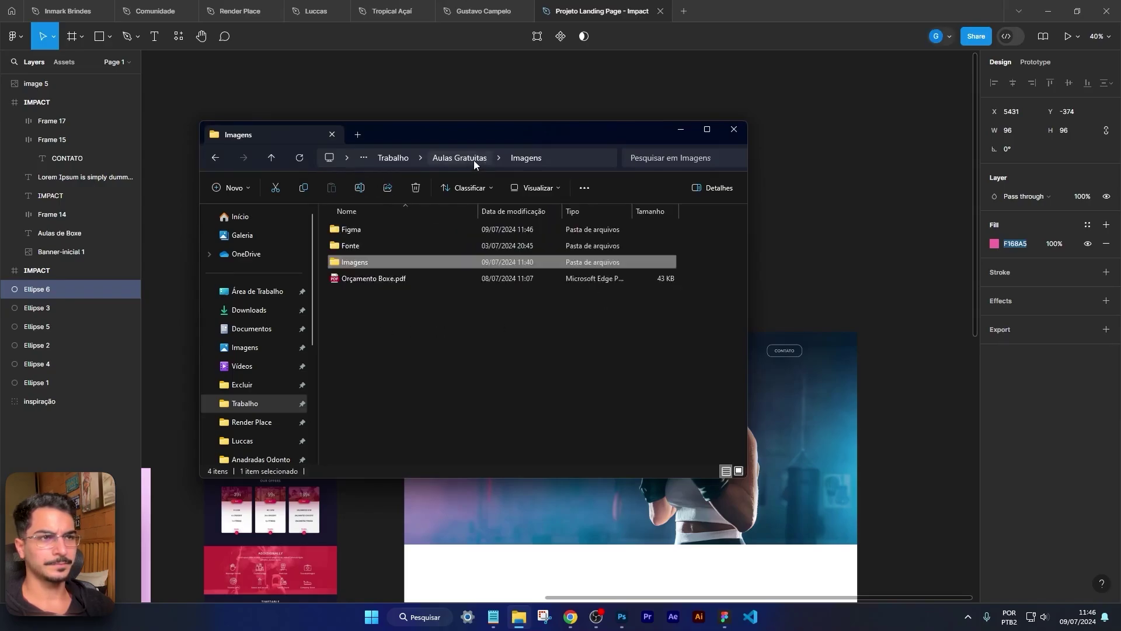
pyautogui.doubleClick(407, 230)
pyautogui.moveTo(453, 265); pyautogui.dragTo(911, 333)
pyautogui.scroll(-4, 928, 450)
pyautogui.scroll(-3, 906, 440)
pyautogui.moveTo(905, 441); pyautogui.dragTo(568, 411)
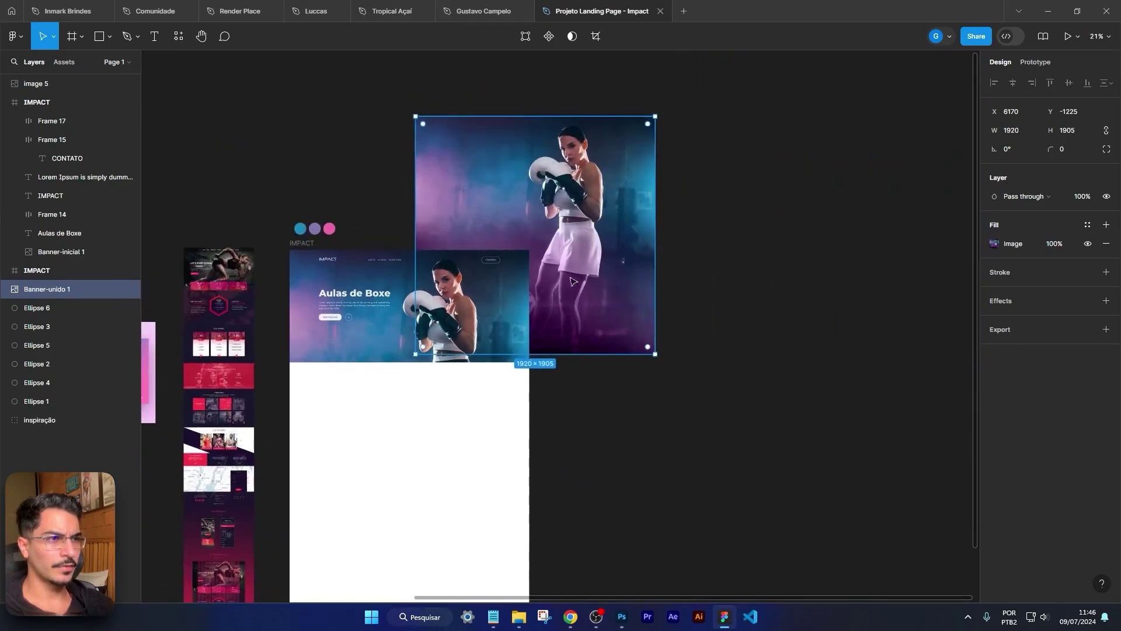
# Step: Duplicate the IMPACT page frame
pyautogui.moveTo(572, 263); pyautogui.dragTo(779, 158)
pyautogui.click(310, 247)
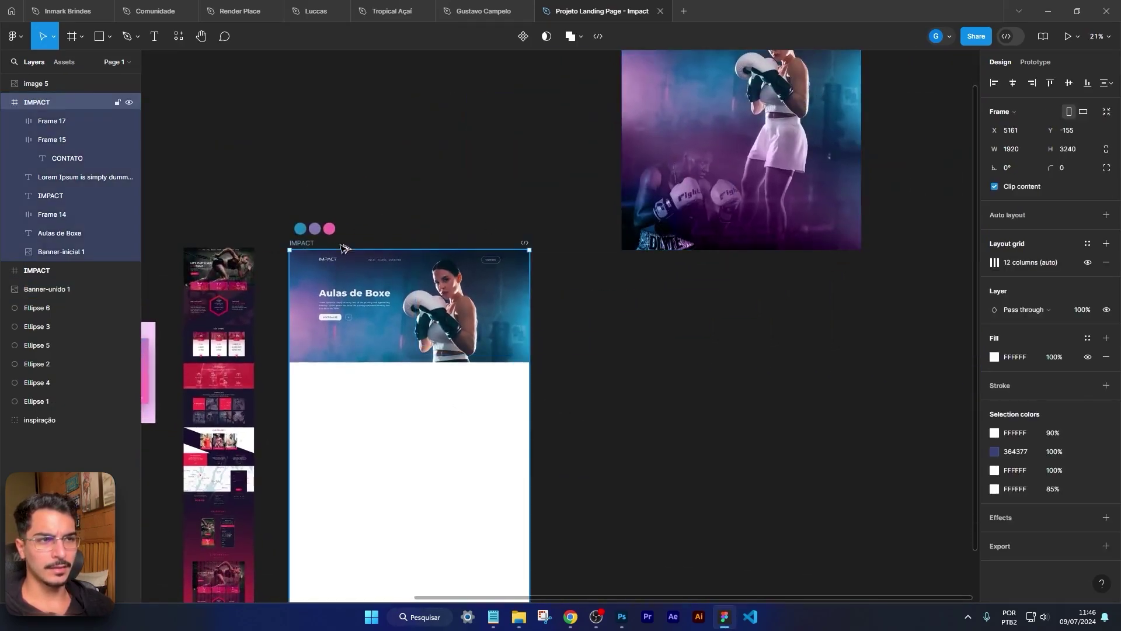
pyautogui.hotkey('ctrl', 'd')
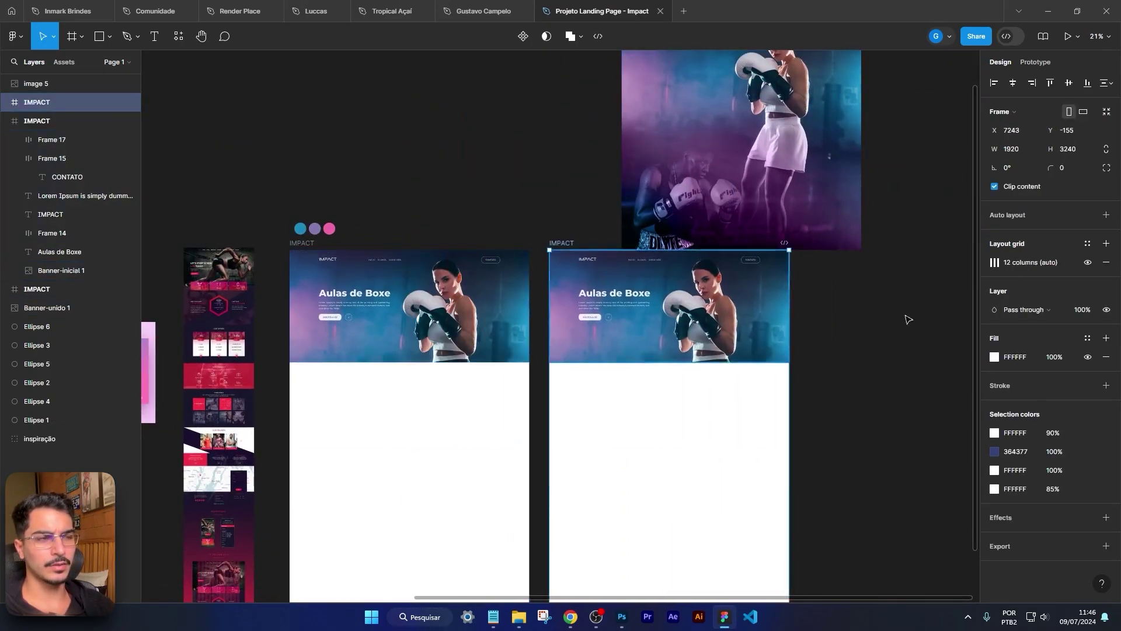
# Step: Replace the copy's Banner-inicial 1 with Banner-unido 1, sent behind the header and headline
pyautogui.moveTo(821, 149); pyautogui.dragTo(964, 421)
pyautogui.moveTo(724, 346); pyautogui.dragTo(647, 326)
pyautogui.click(647, 326)
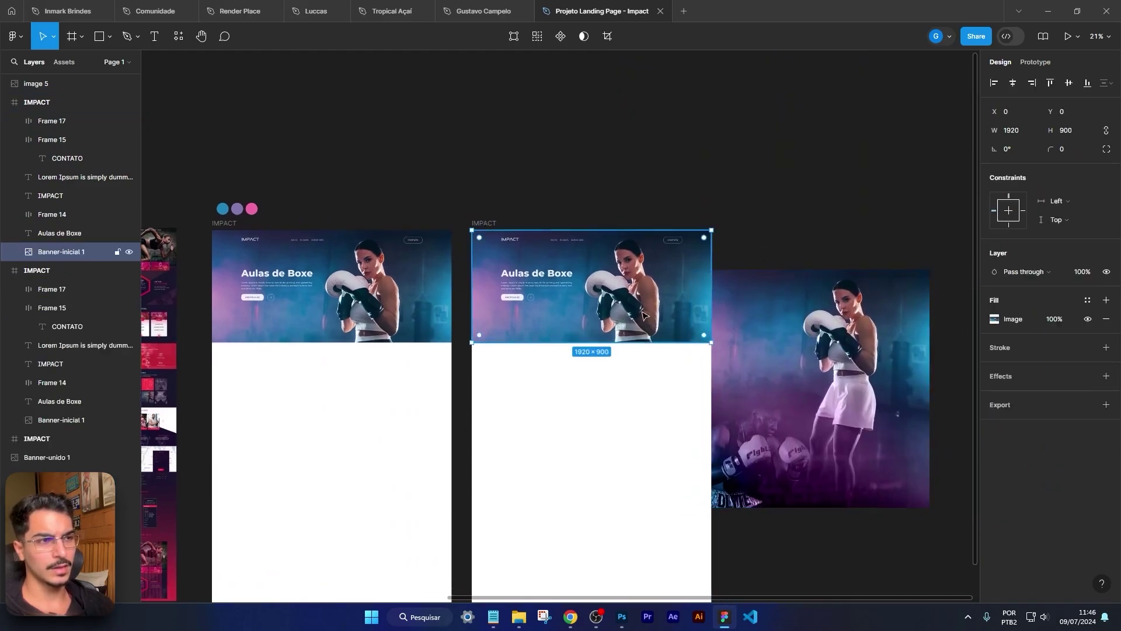
pyautogui.press('Delete')
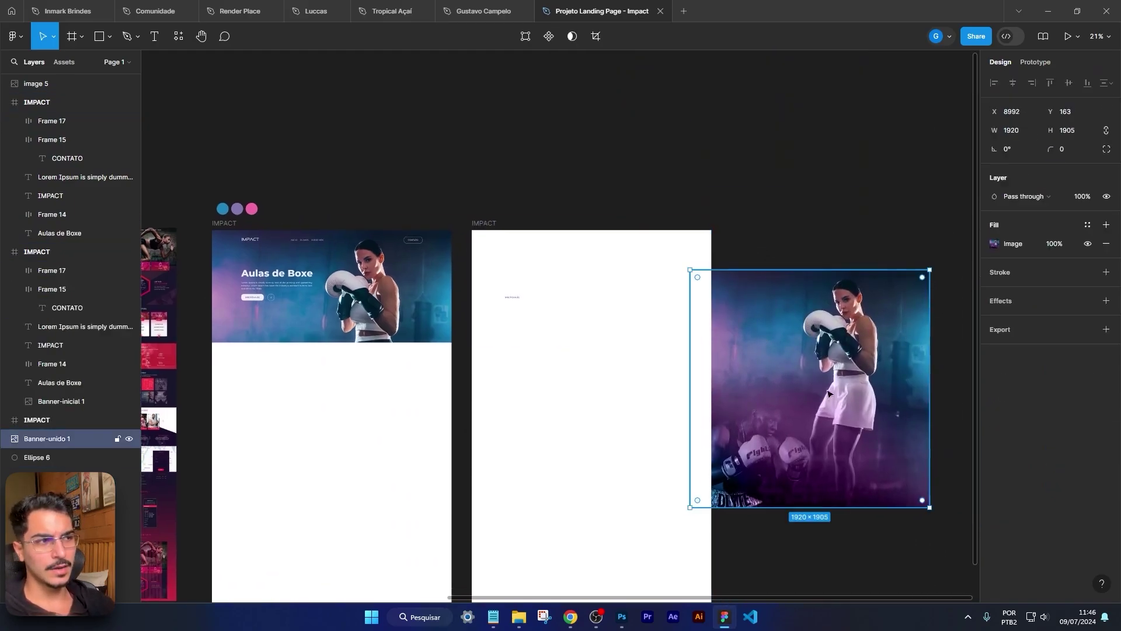
pyautogui.moveTo(842, 403); pyautogui.dragTo(622, 359)
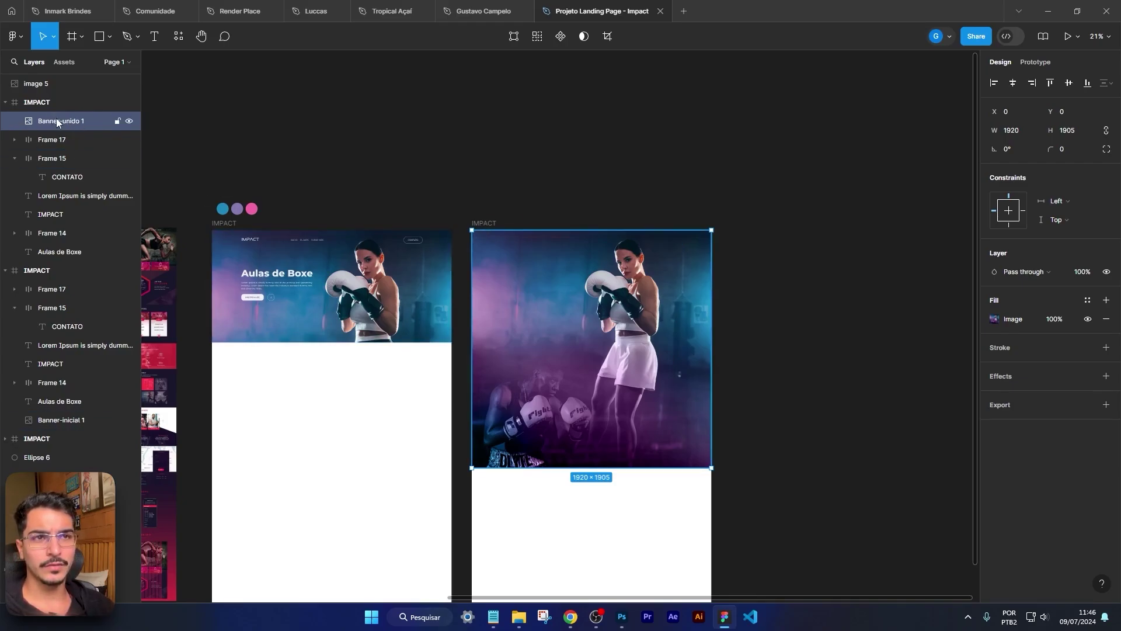
pyautogui.hotkey('ctrl', 'shift', '[')
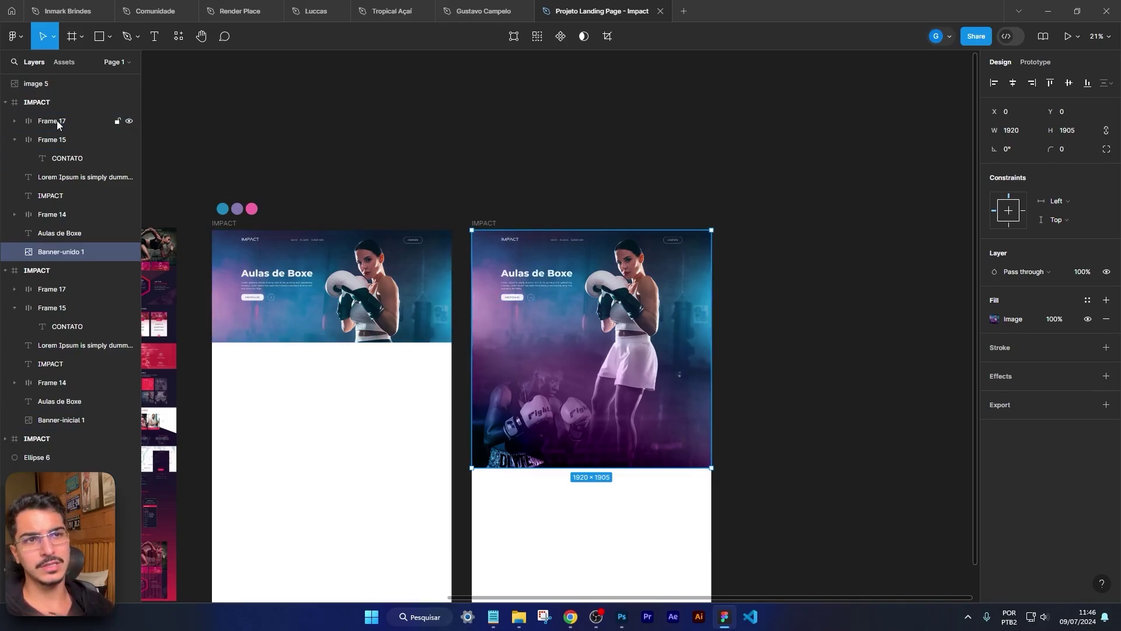
pyautogui.scroll(5, 634, 354)
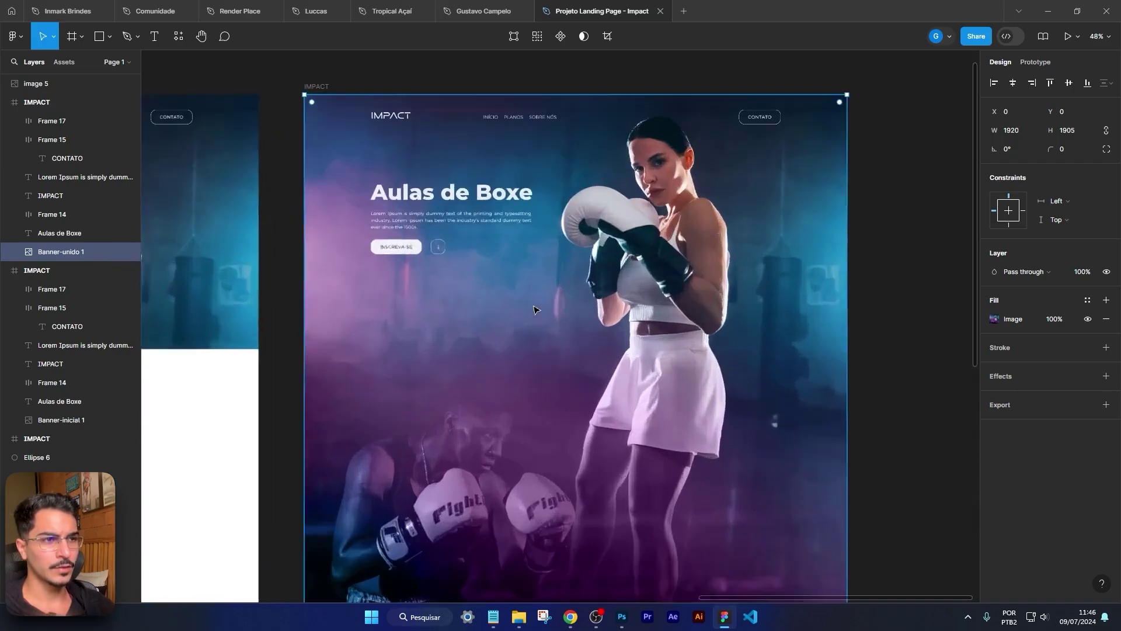
pyautogui.scroll(2, 575, 257)
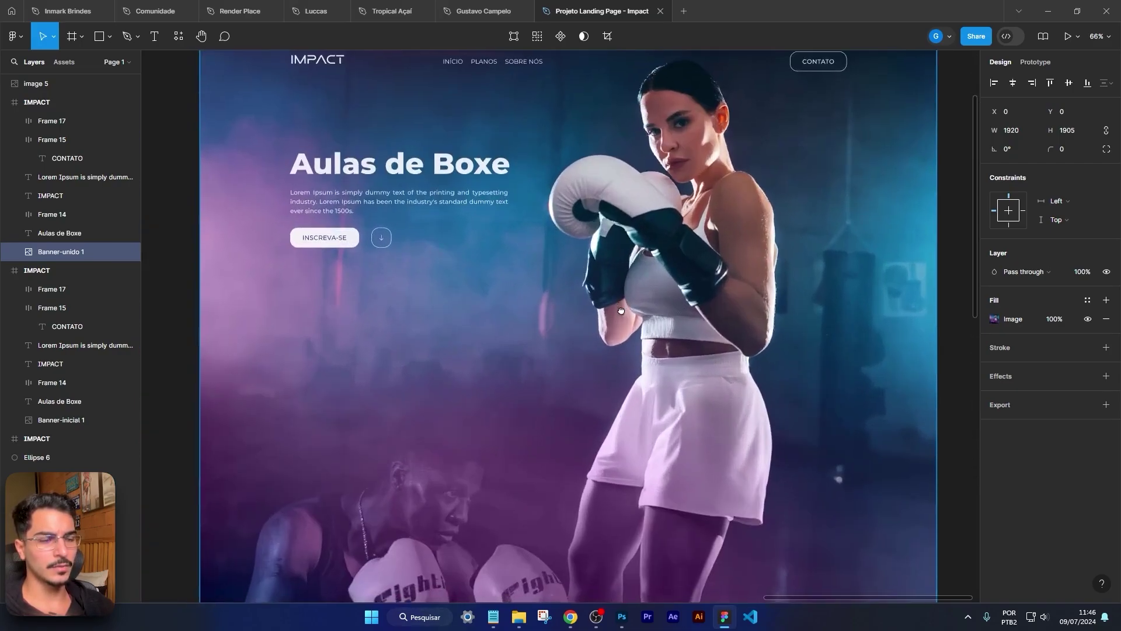
pyautogui.scroll(-4, 624, 353)
# Step: Duplicate the headline below the banner and start a Planos text from it
pyautogui.click(563, 237)
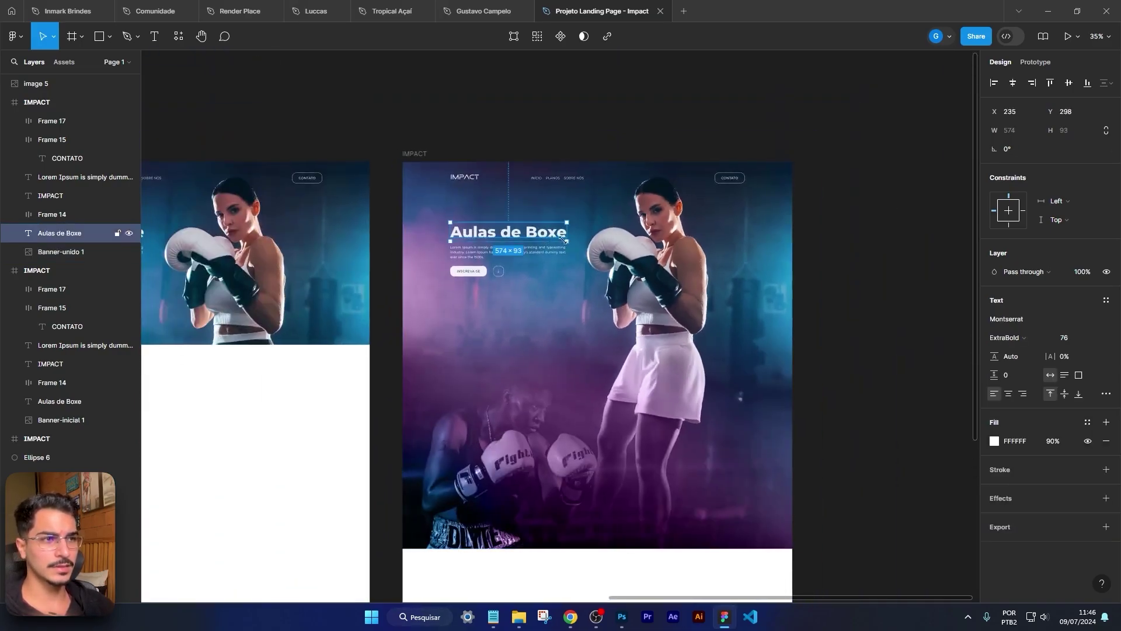
pyautogui.moveTo(527, 234); pyautogui.dragTo(650, 407)
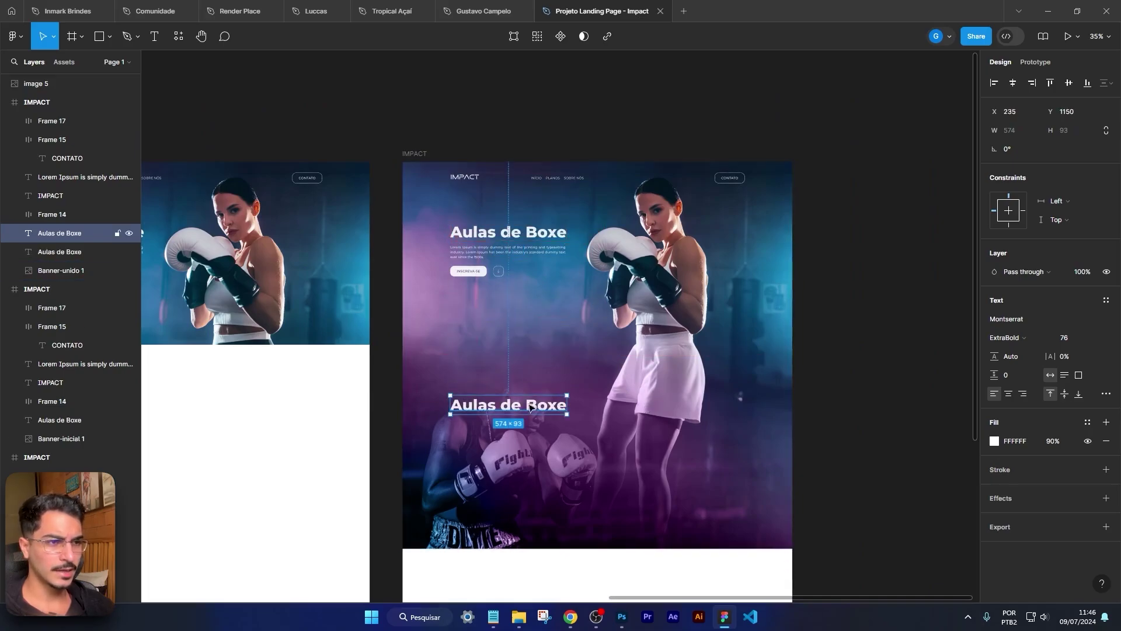
pyautogui.moveTo(530, 408); pyautogui.dragTo(627, 389)
pyautogui.write('Planos')
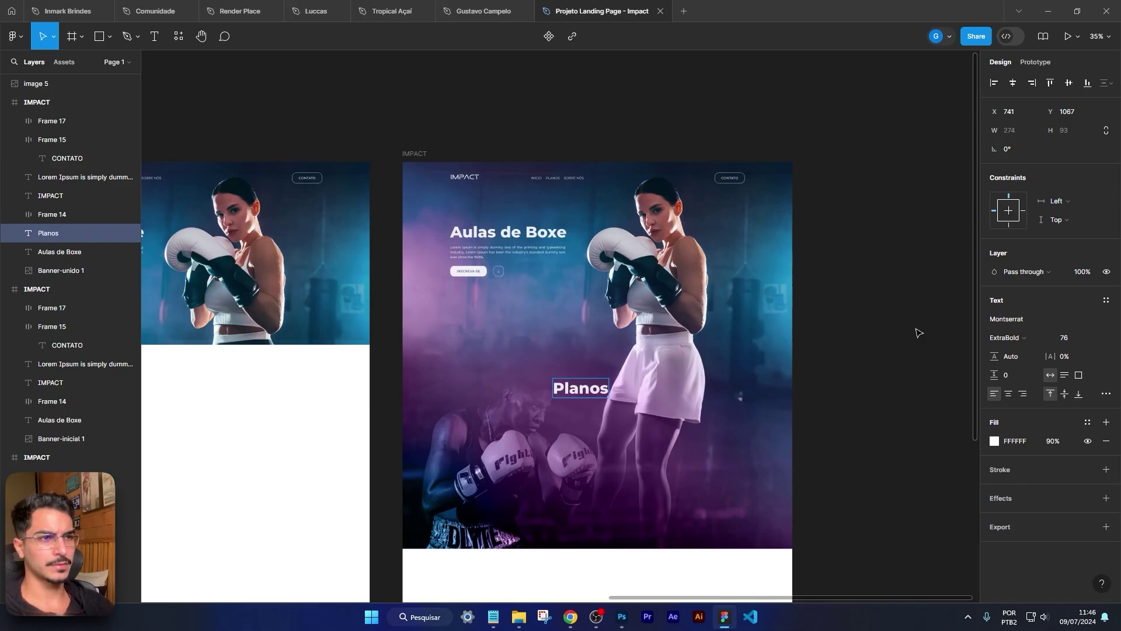
pyautogui.press('Escape')
pyautogui.scroll(5, 512, 216)
# Step: Change the Aulas de Boxe headline's font to Researcher
pyautogui.click(508, 232)
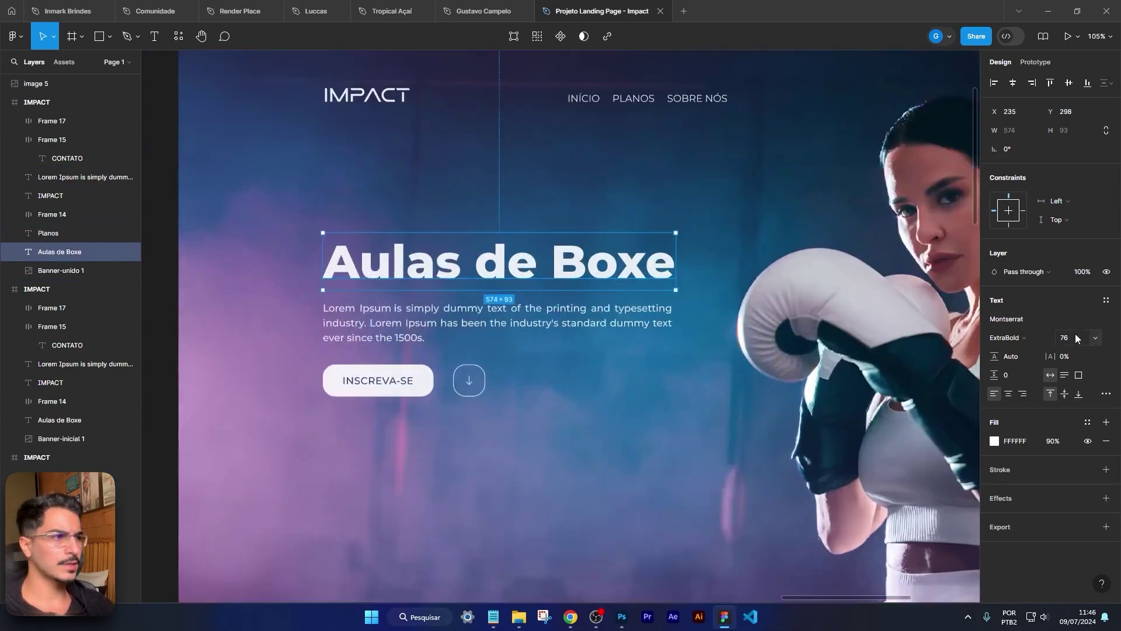
pyautogui.click(1015, 345)
pyautogui.press('Escape')
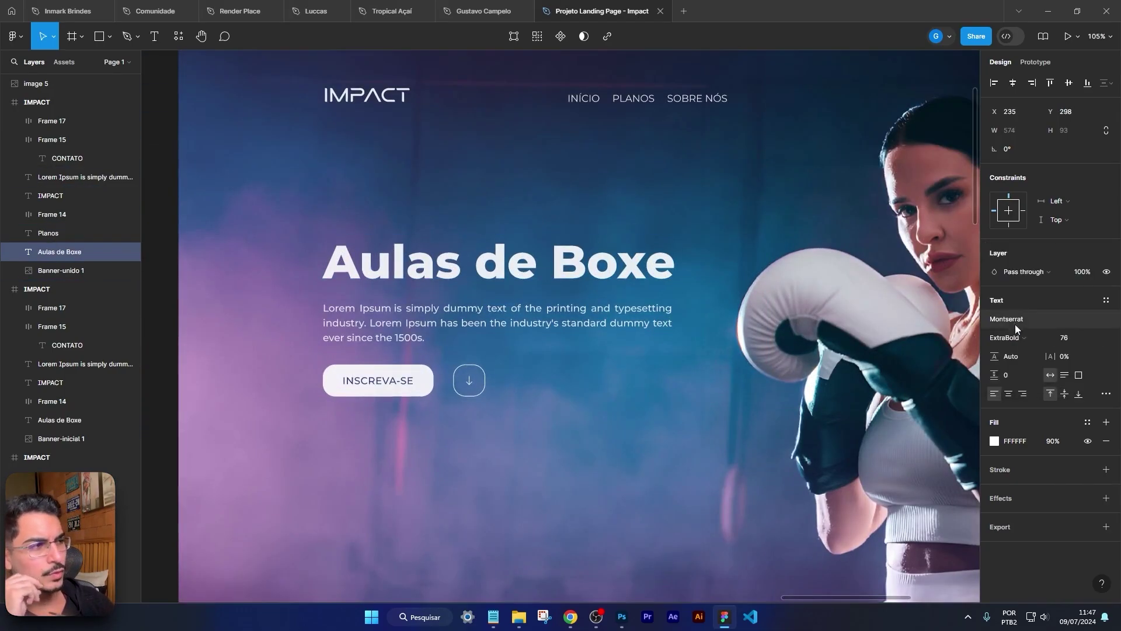
pyautogui.click(1014, 320)
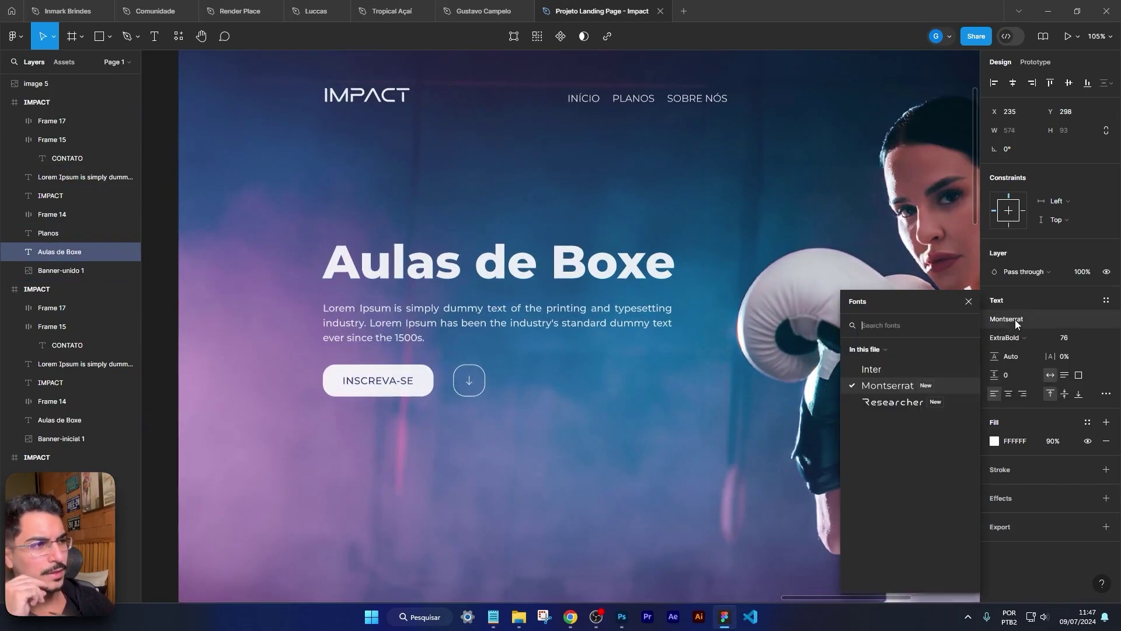
pyautogui.click(924, 401)
pyautogui.click(697, 402)
pyautogui.scroll(-4, 695, 390)
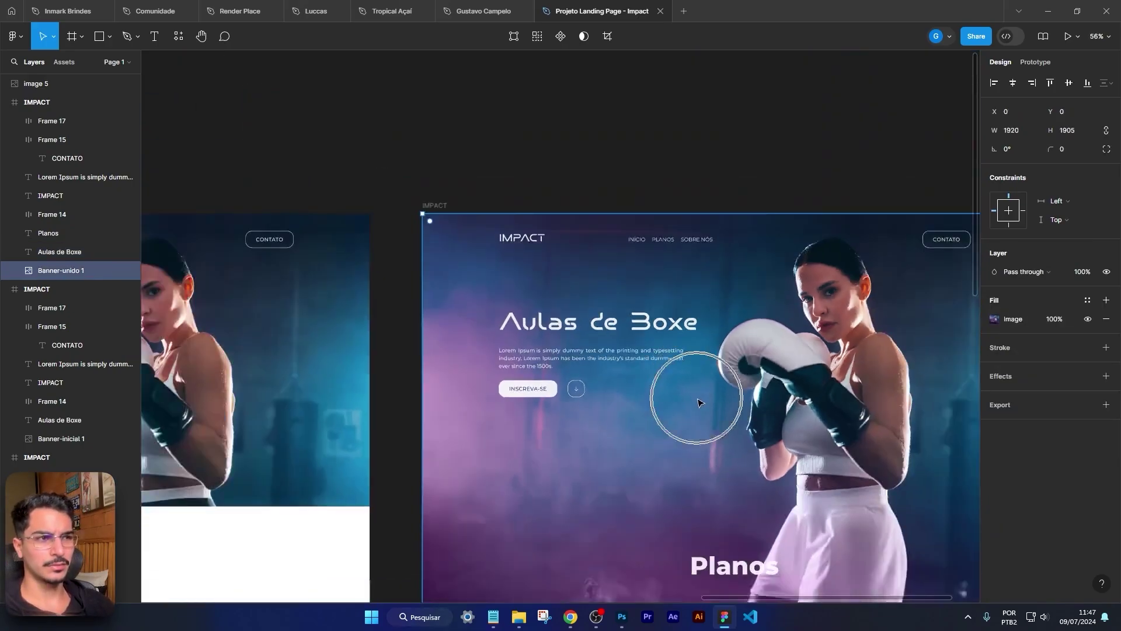
pyautogui.scroll(4, 620, 382)
# Step: Set the headline's letter spacing to -7% and size to 87, then retype it starting with AULAS
pyautogui.click(620, 382)
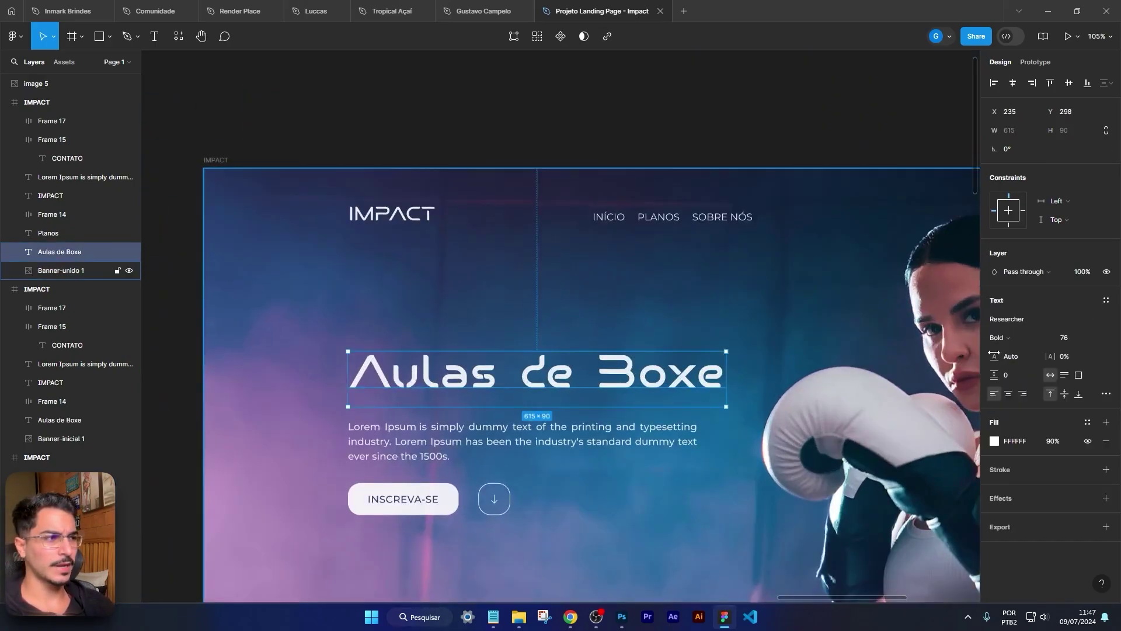
pyautogui.moveTo(1051, 357); pyautogui.dragTo(1043, 357)
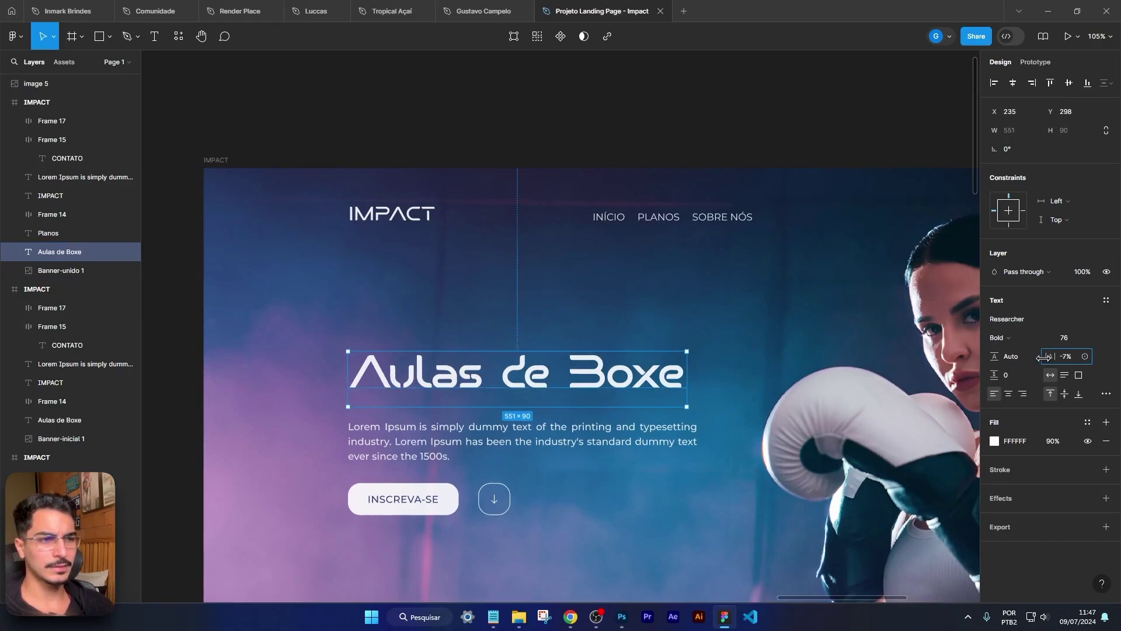
pyautogui.press('Up')
pyautogui.press('Up')
pyautogui.press('Up')
pyautogui.press('Up')
pyautogui.press('Up')
pyautogui.press('Up')
pyautogui.press('Up')
pyautogui.press('Up')
pyautogui.press('Up')
pyautogui.press('Up')
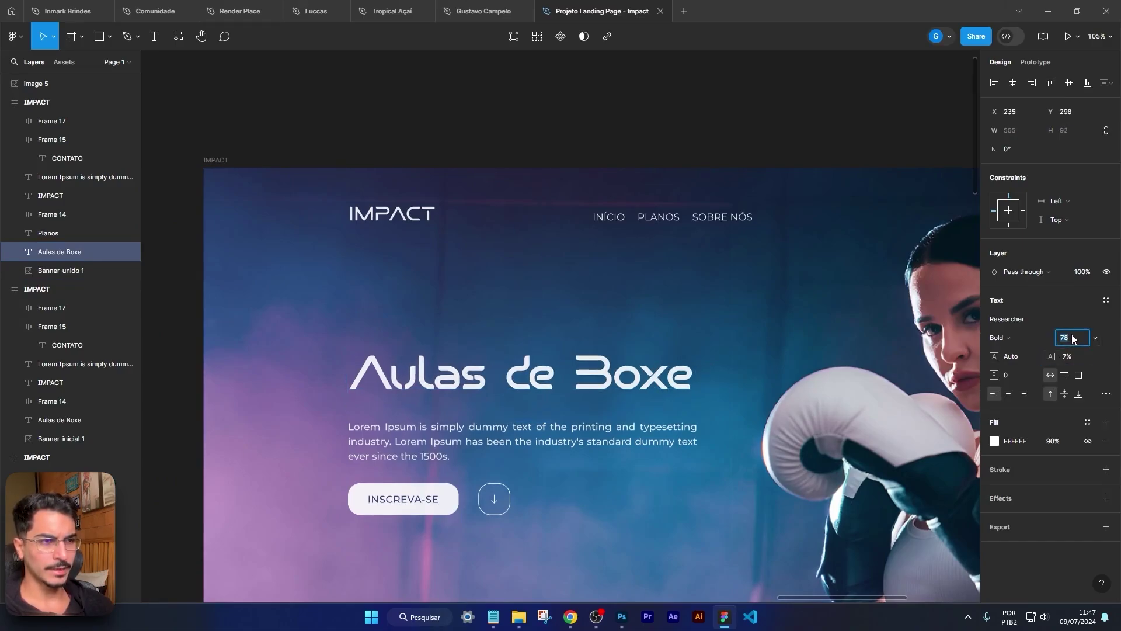
pyautogui.press('Escape')
pyautogui.press('Escape')
pyautogui.scroll(-5, 697, 259)
pyautogui.scroll(5, 698, 259)
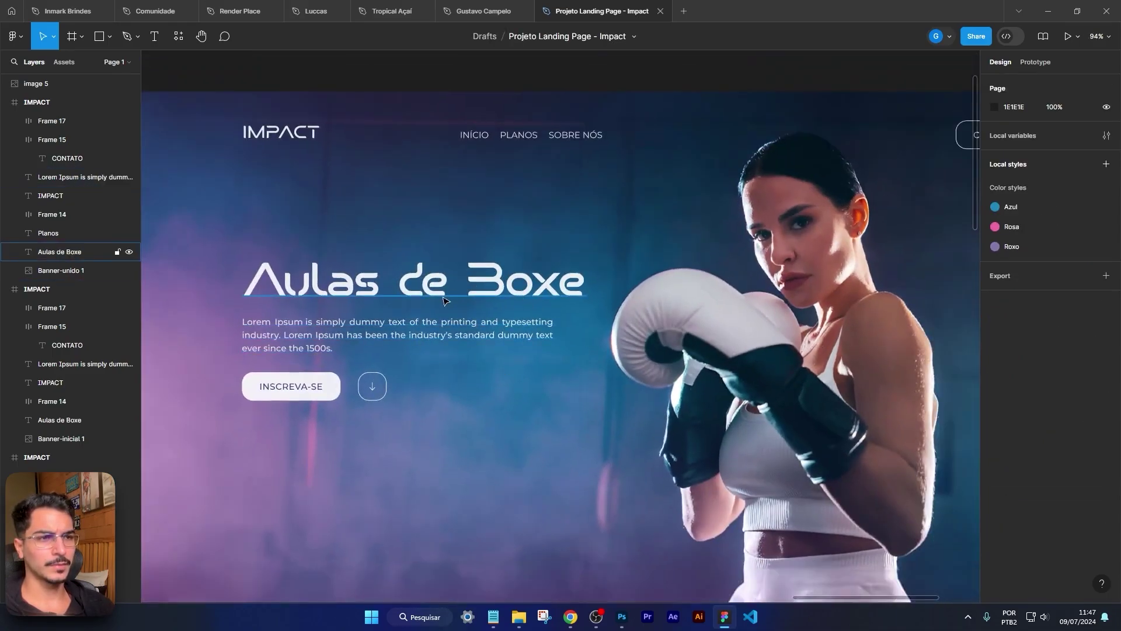
pyautogui.scroll(-5, 442, 301)
pyautogui.moveTo(443, 300); pyautogui.dragTo(881, 304)
pyautogui.scroll(4, 635, 378)
pyautogui.scroll(-2, 635, 378)
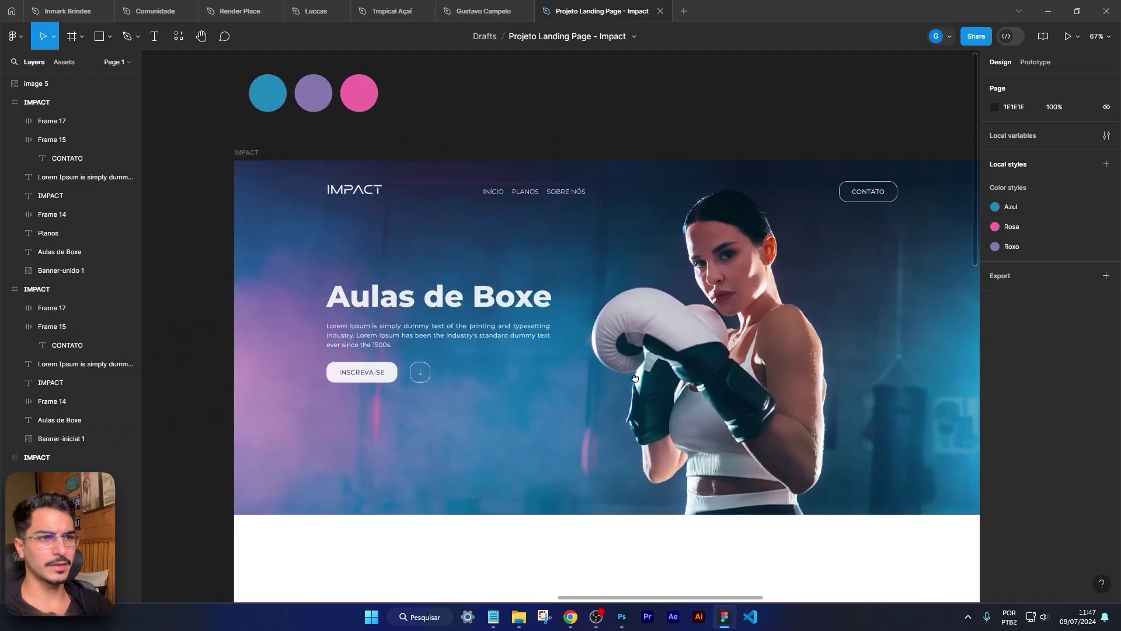
pyautogui.scroll(3, 635, 378)
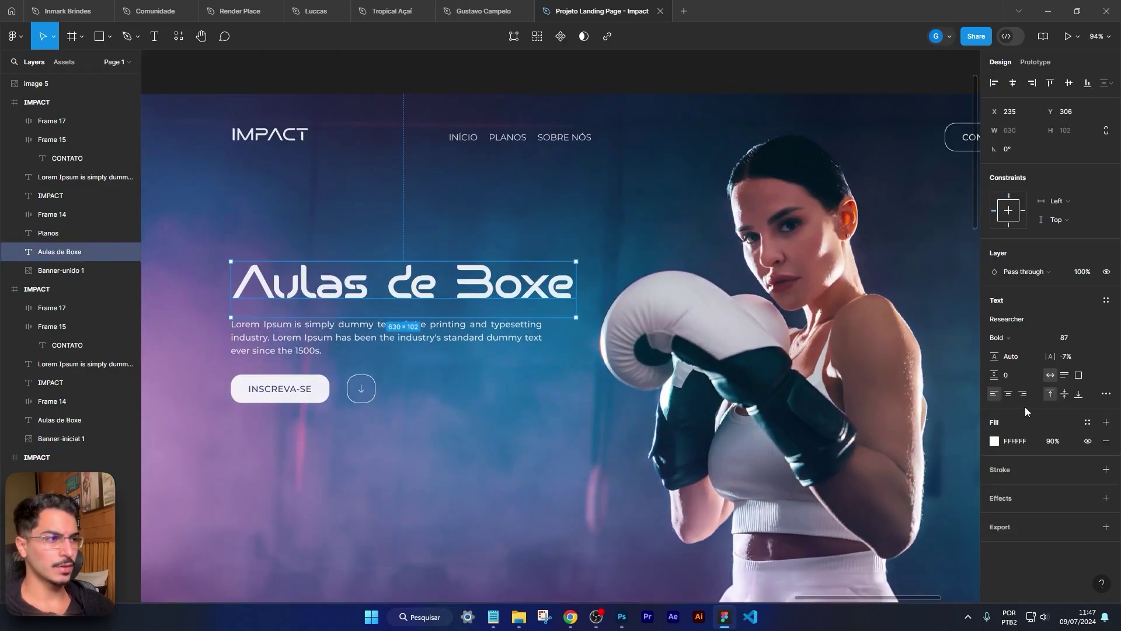
pyautogui.doubleClick(461, 287)
pyautogui.write('A')
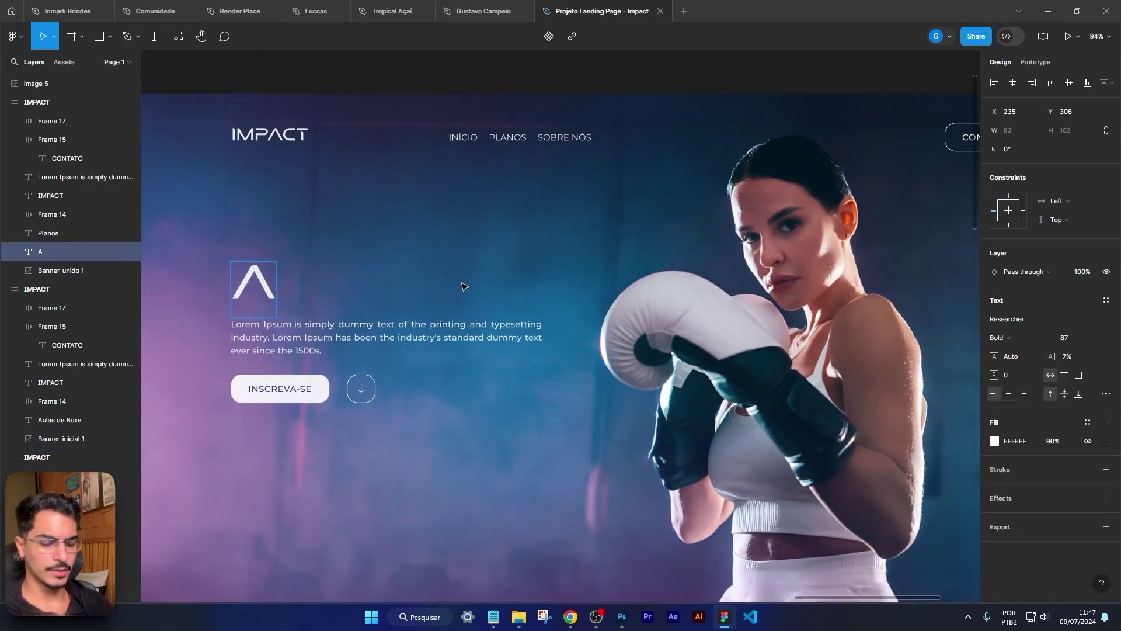
pyautogui.write('ULAS DE BOXE')
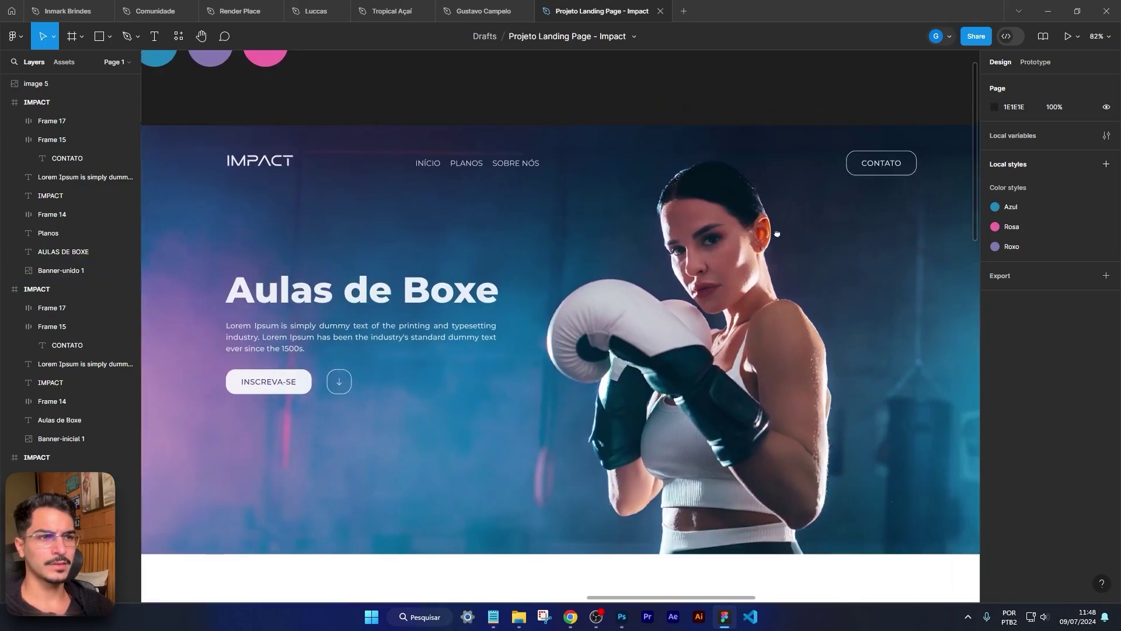
# Step: Shift the nav links about 31 px to the right on the IMPACT frame
pyautogui.moveTo(910, 230); pyautogui.dragTo(470, 232)
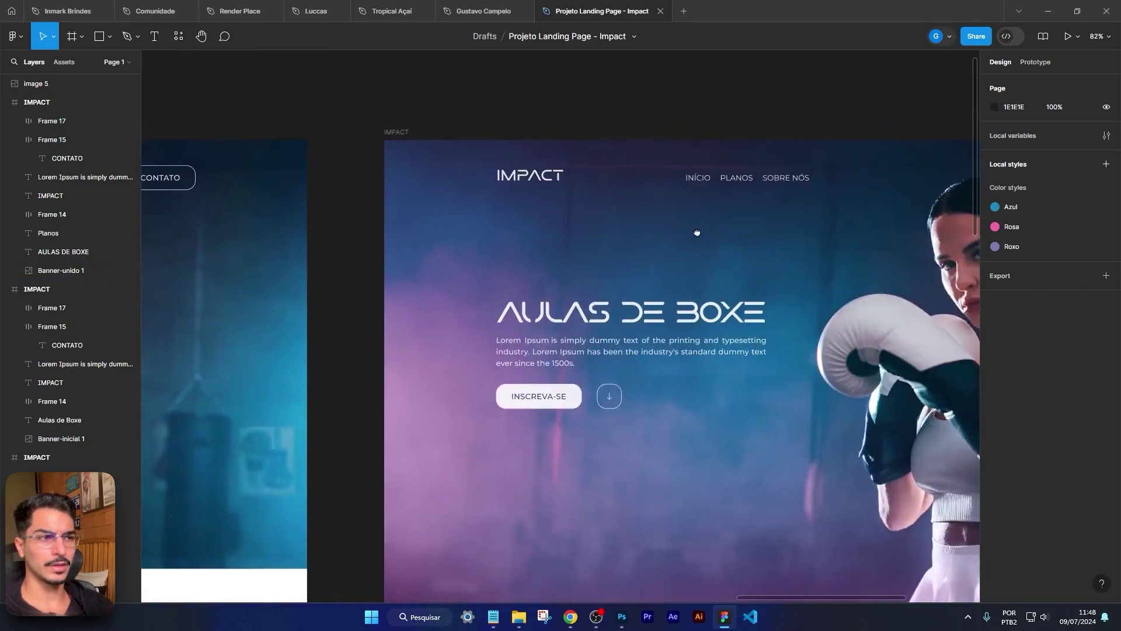
pyautogui.moveTo(697, 232); pyautogui.dragTo(440, 213)
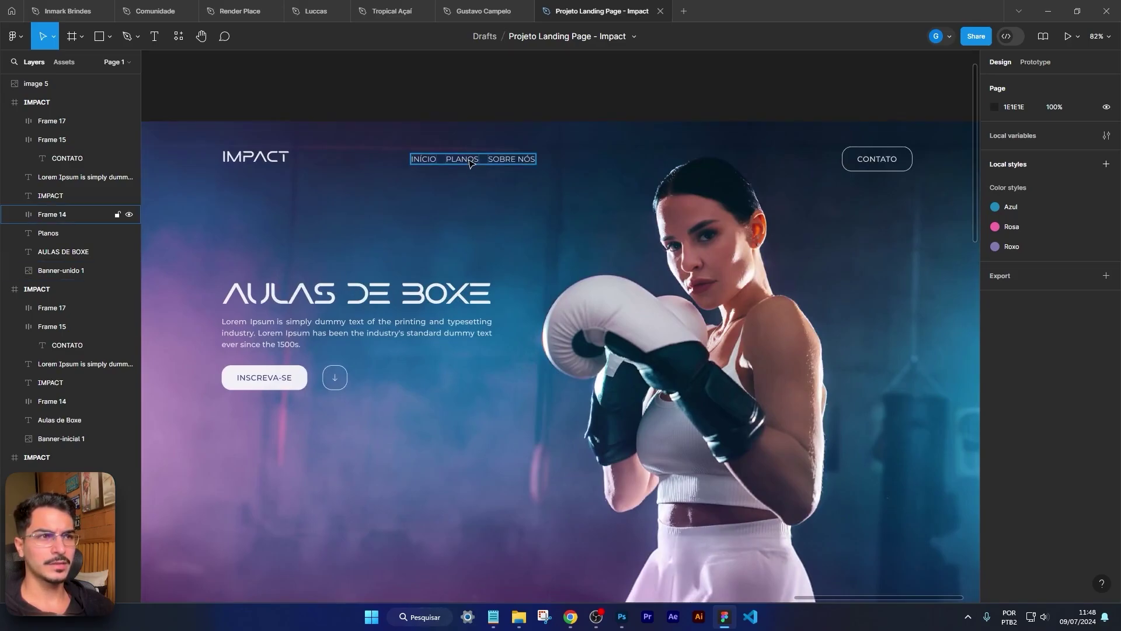
pyautogui.moveTo(470, 162); pyautogui.dragTo(488, 163)
pyautogui.click(549, 96)
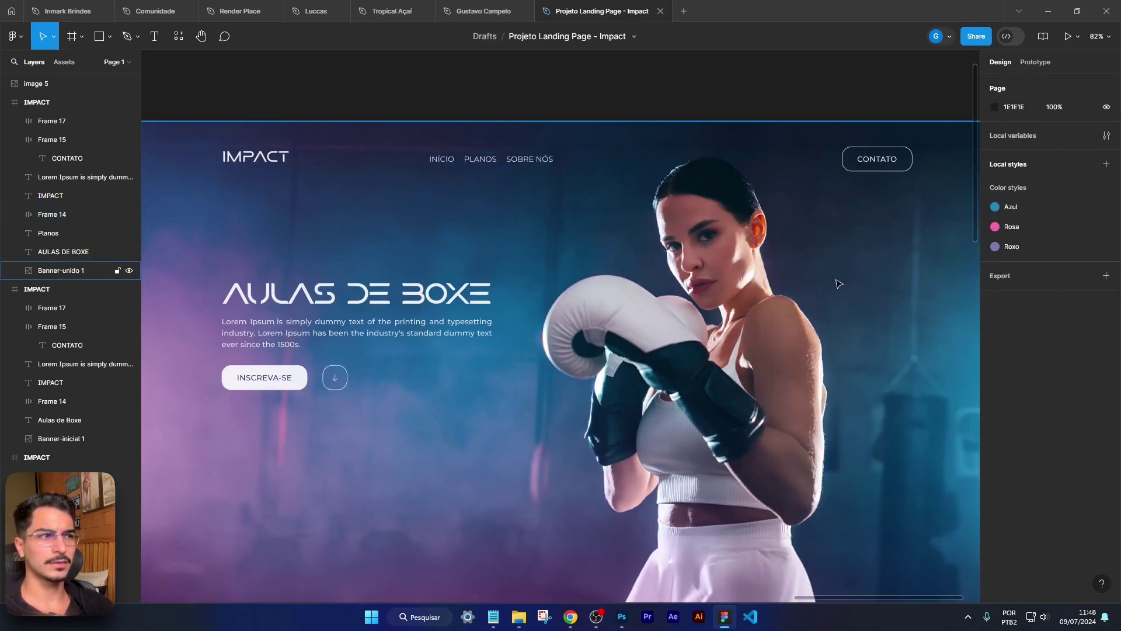
# Step: Add a 20% black fill overlay to the Banner-unido 1 image
pyautogui.scroll(-5, 836, 284)
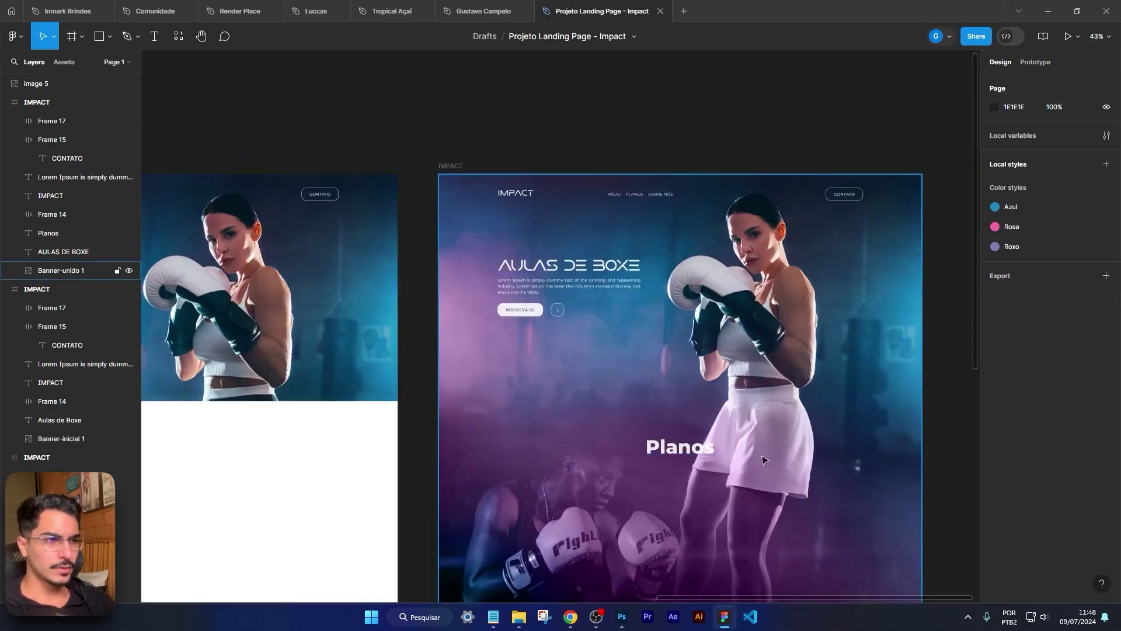
pyautogui.scroll(-1, 752, 375)
pyautogui.scroll(1, 752, 375)
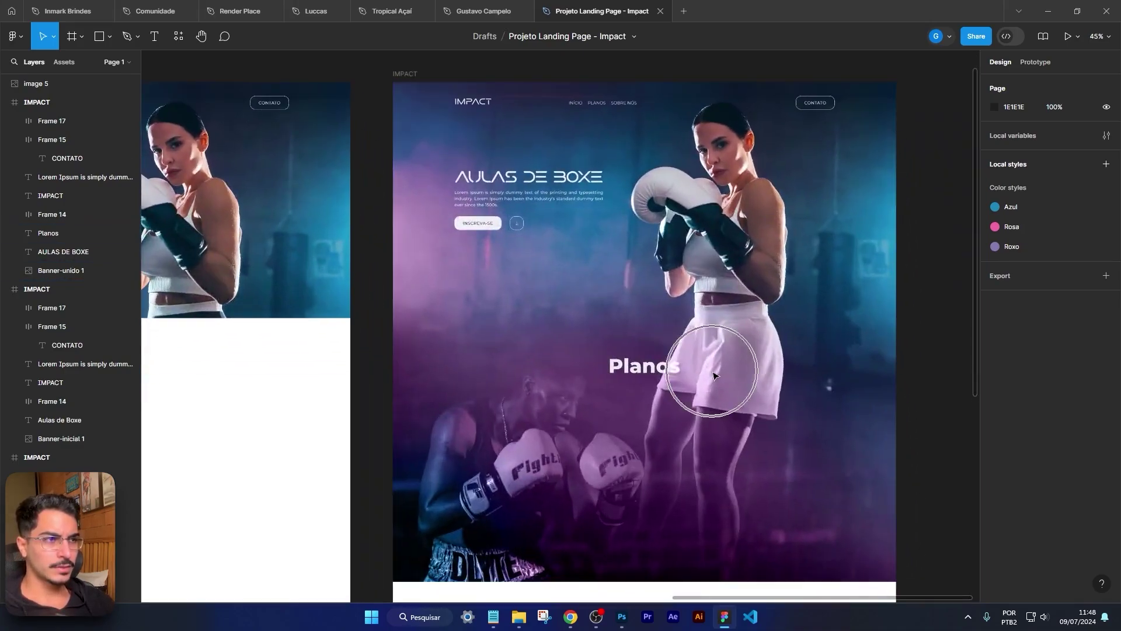
pyautogui.click(810, 310)
pyautogui.scroll(3, 812, 327)
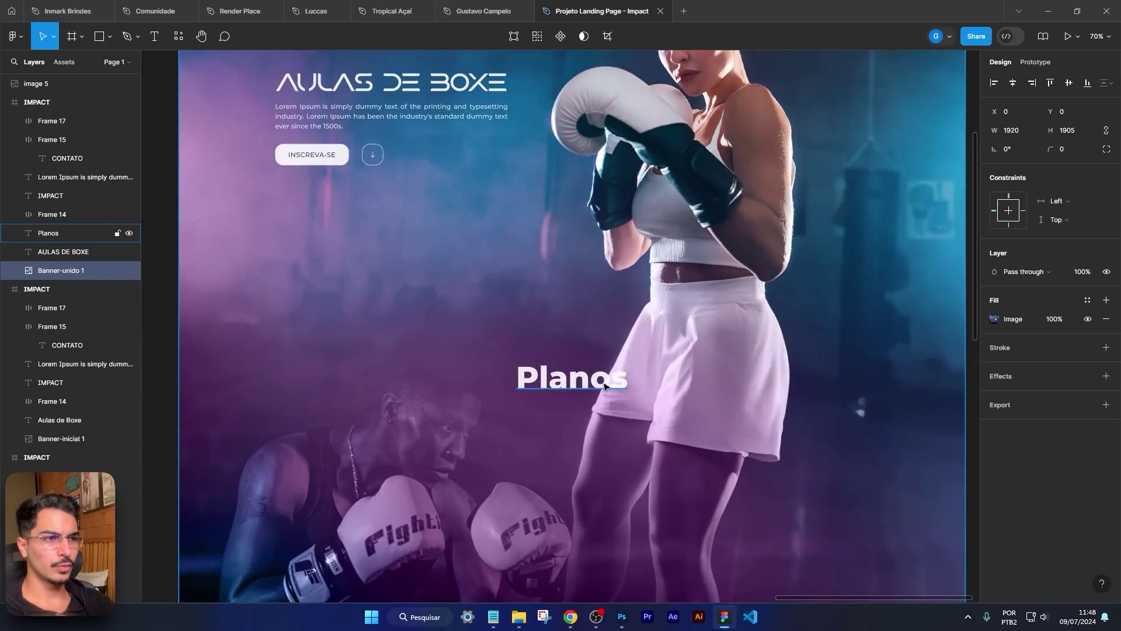
pyautogui.scroll(-3, 575, 382)
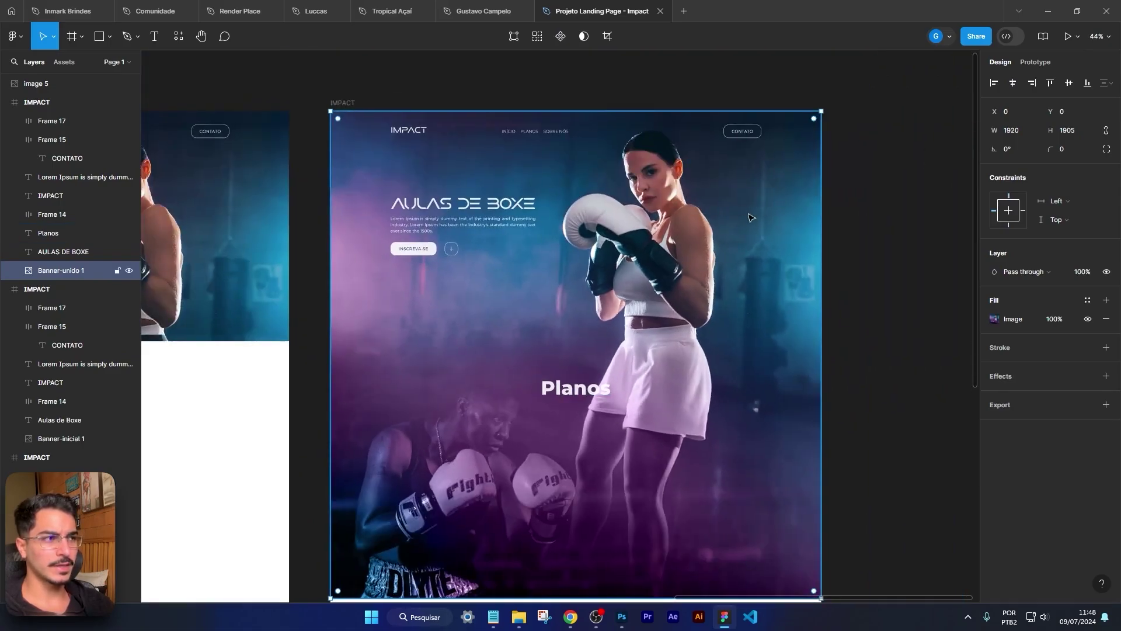
pyautogui.click(1106, 301)
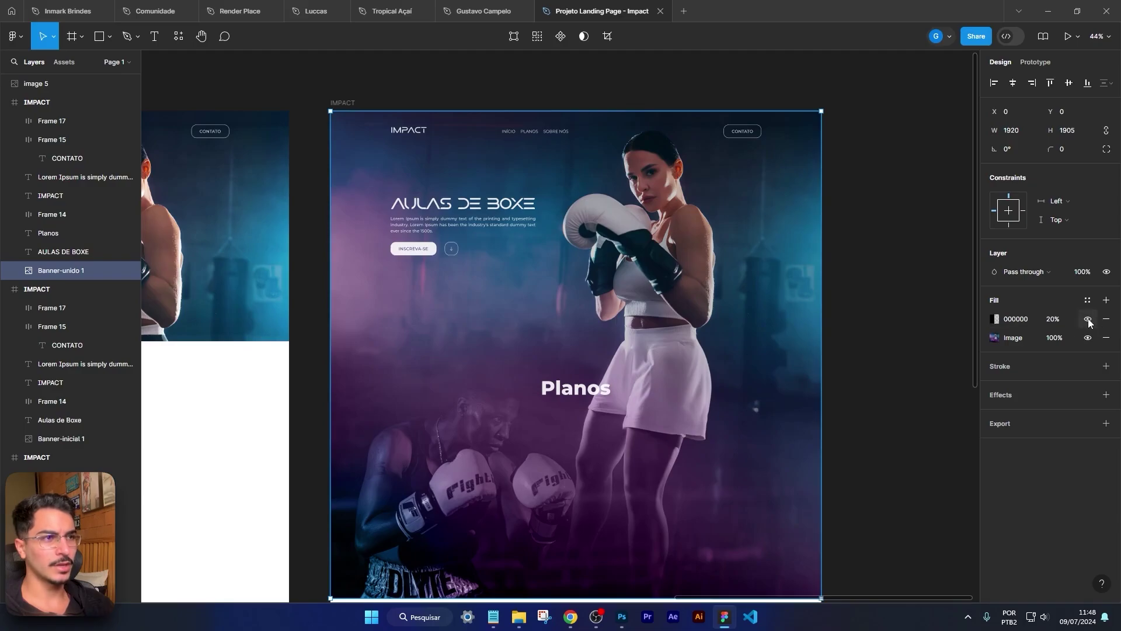
pyautogui.click(1089, 320)
pyautogui.click(1088, 321)
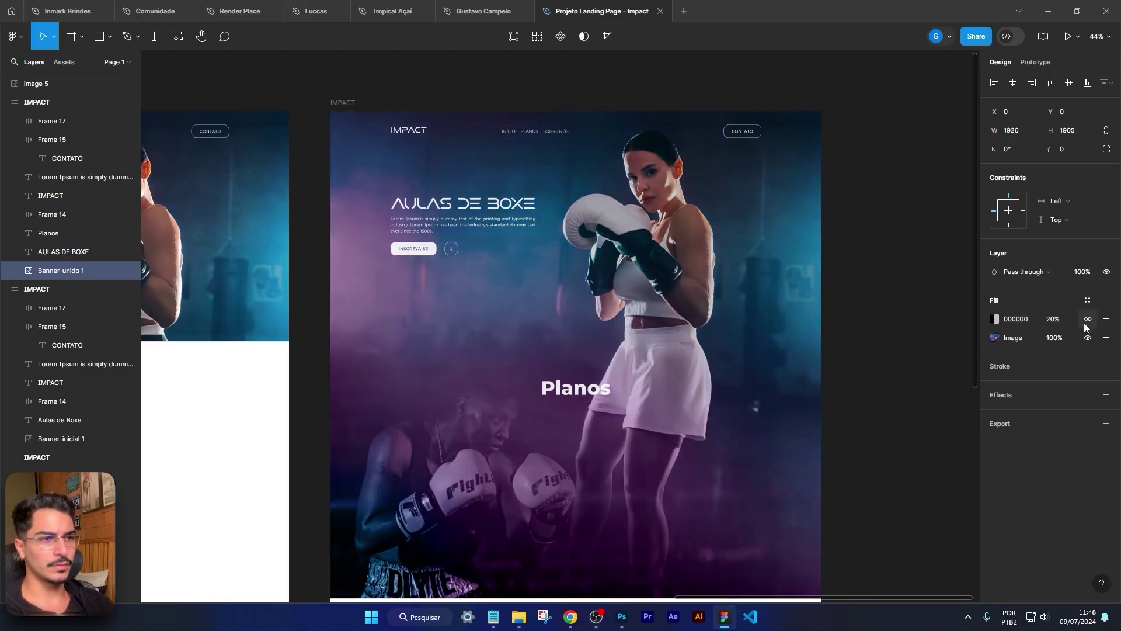
# Step: Add a second banner fill as a black linear gradient at 49% opacity
pyautogui.click(1106, 300)
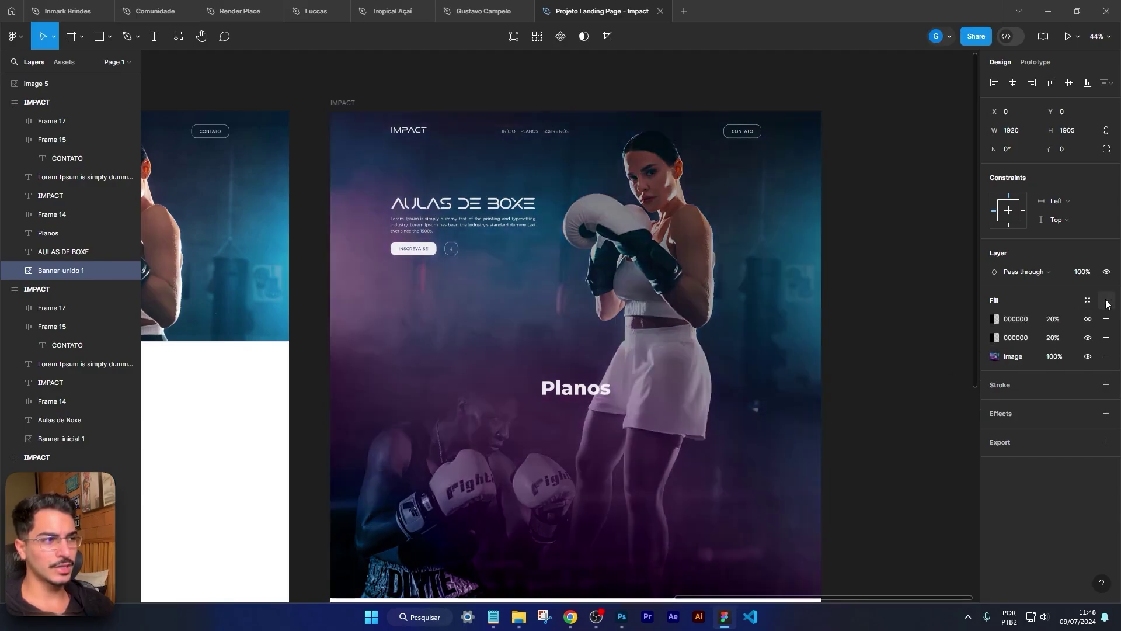
pyautogui.click(994, 320)
pyautogui.click(869, 288)
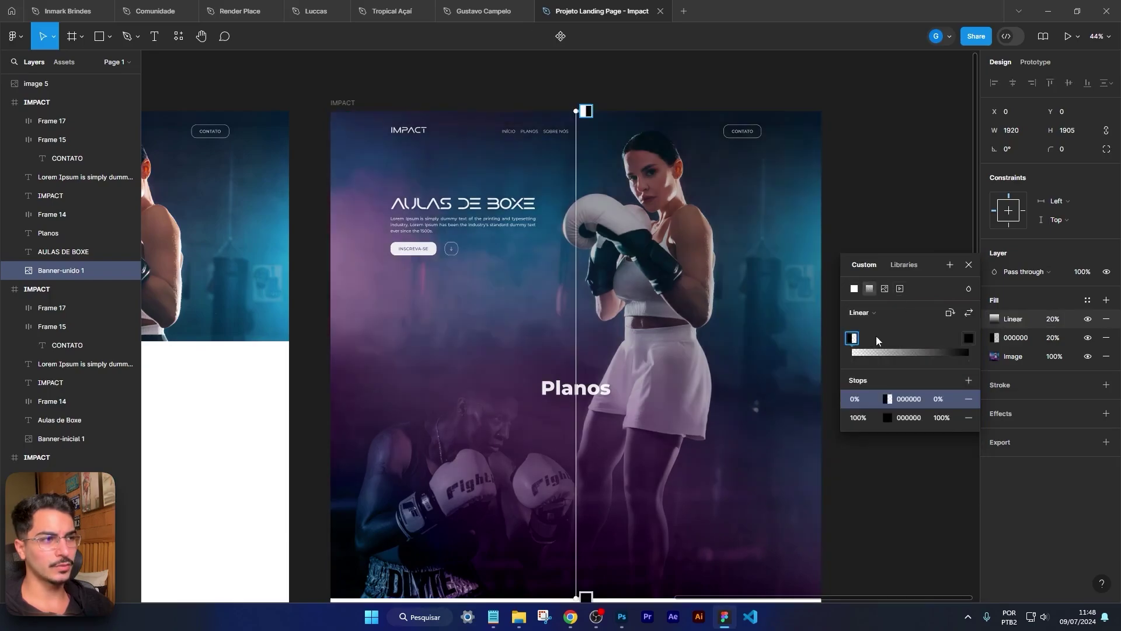
pyautogui.scroll(-1, 700, 417)
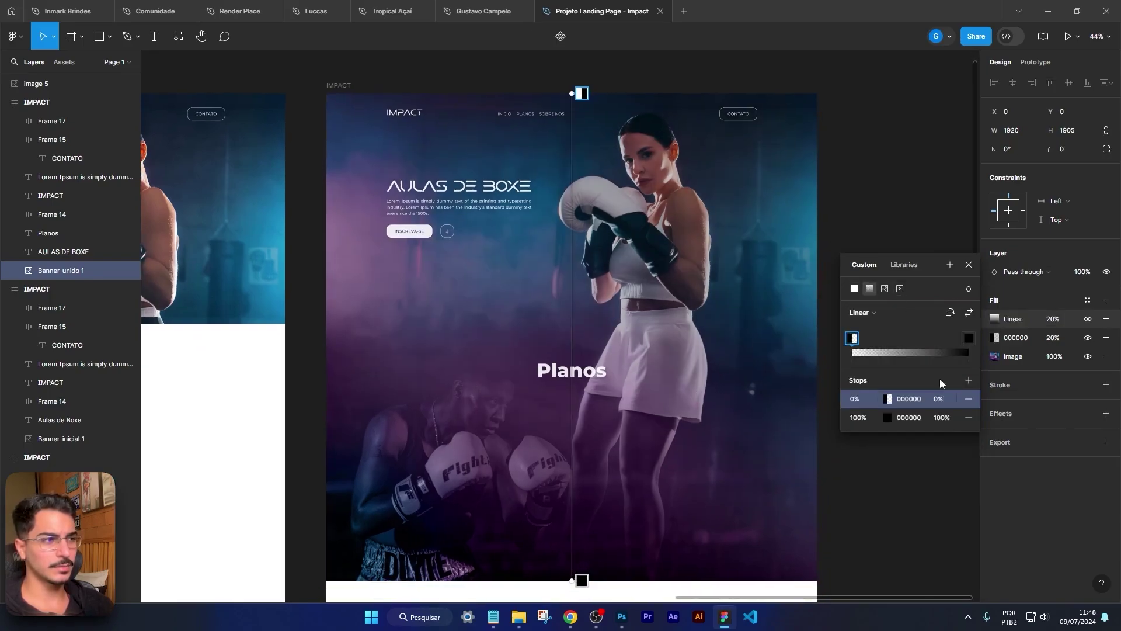
pyautogui.click(1053, 320)
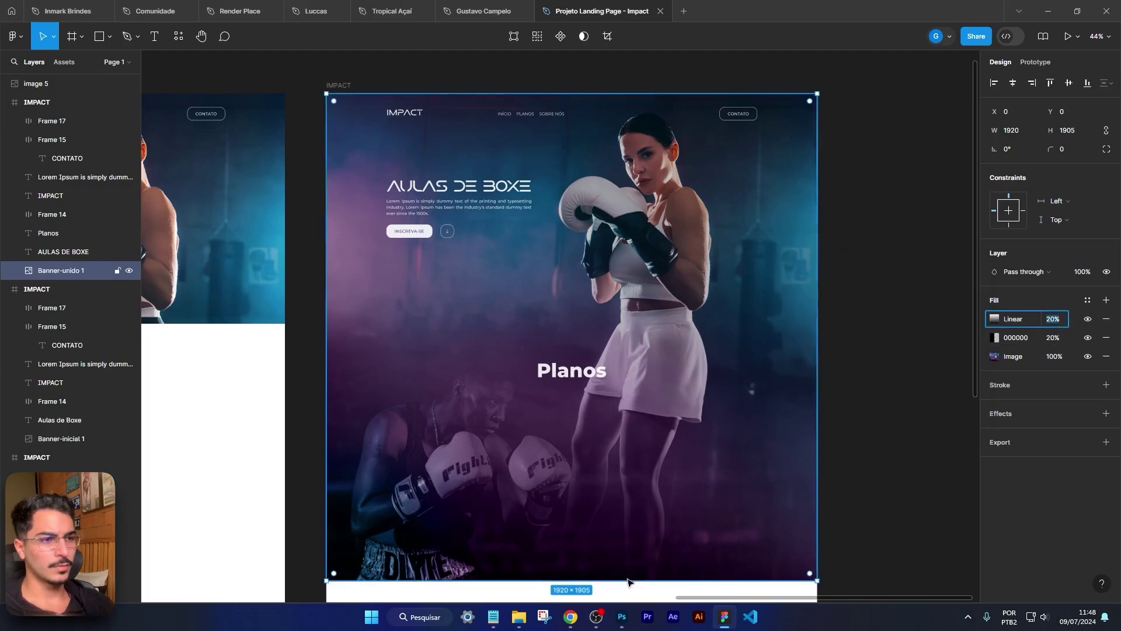
pyautogui.press('Up')
pyautogui.hotkey('shift', 'Up')
pyautogui.press('Up')
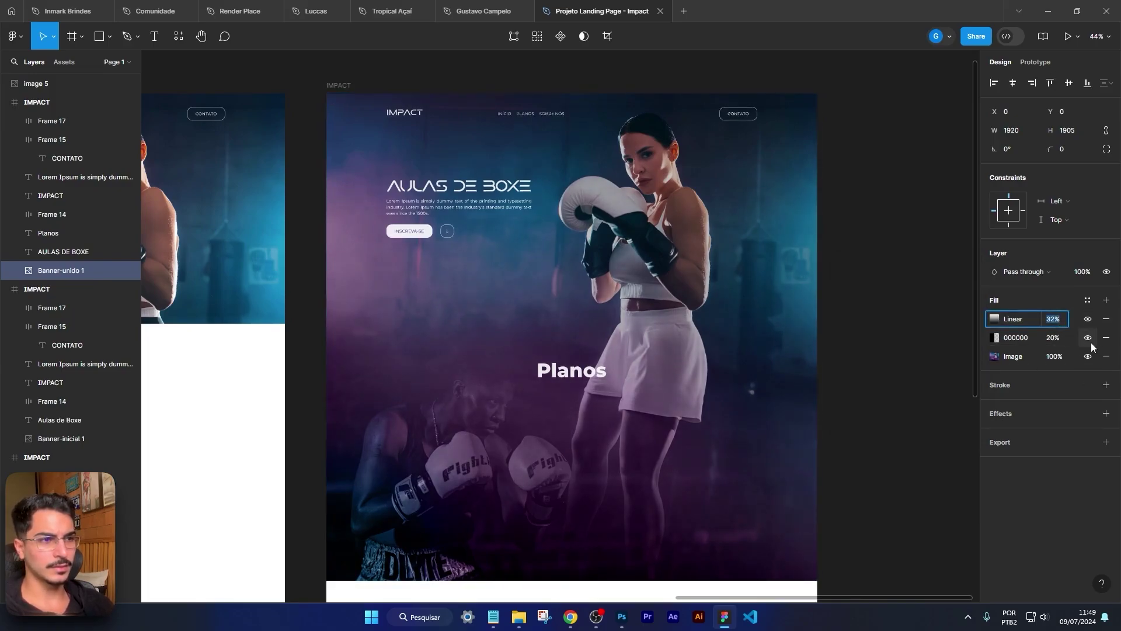
pyautogui.press('Up')
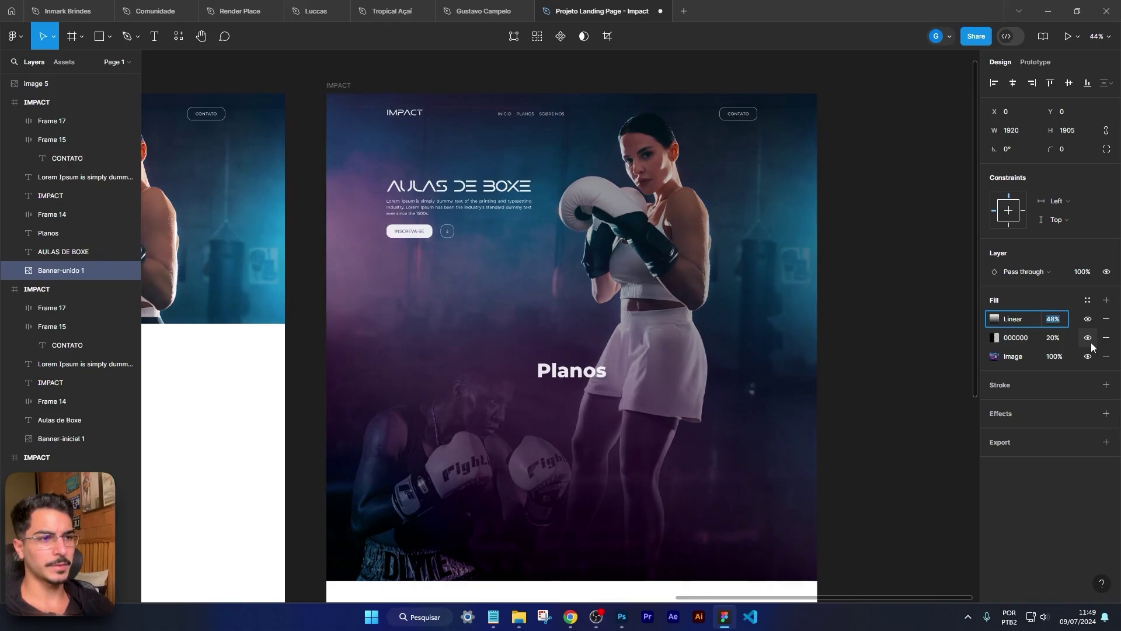
pyautogui.press('Up')
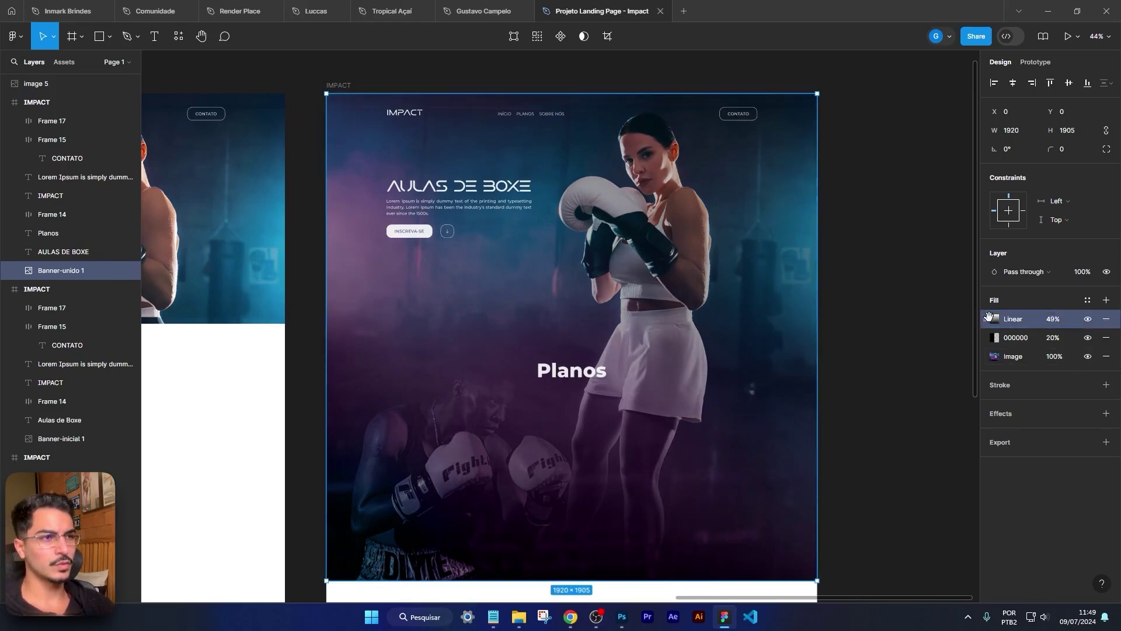
pyautogui.click(994, 319)
pyautogui.scroll(-4, 815, 240)
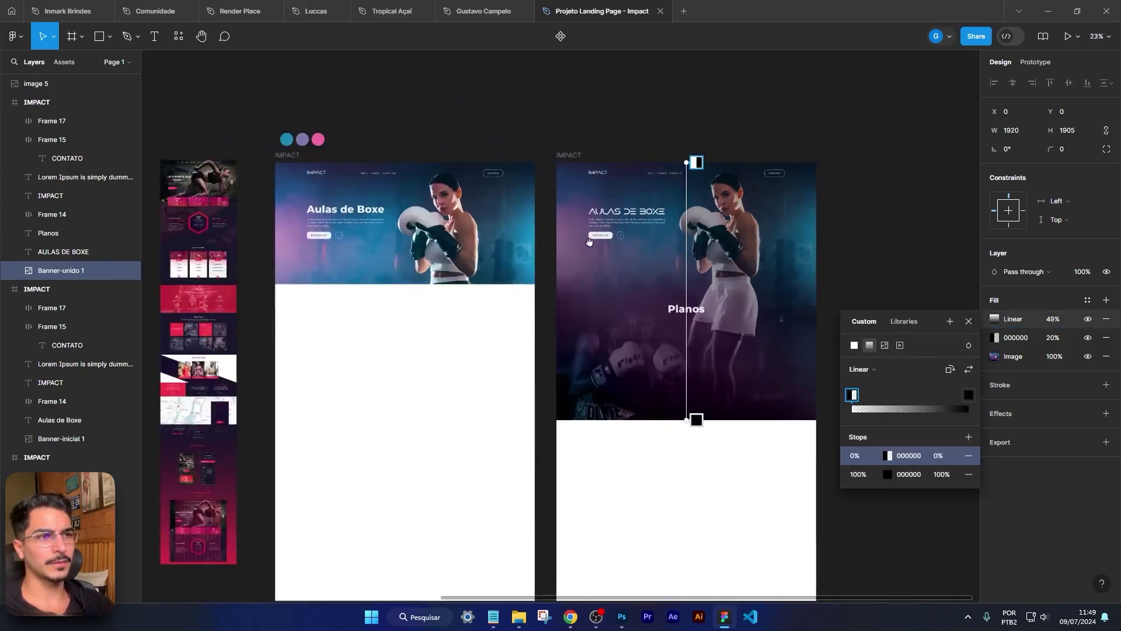
# Step: Duplicate the purple circle, detach its Roxo style, and recolour it dark 211F29 beside the pink one
pyautogui.moveTo(267, 181); pyautogui.dragTo(471, 301)
pyautogui.scroll(3, 511, 252)
pyautogui.scroll(3, 511, 281)
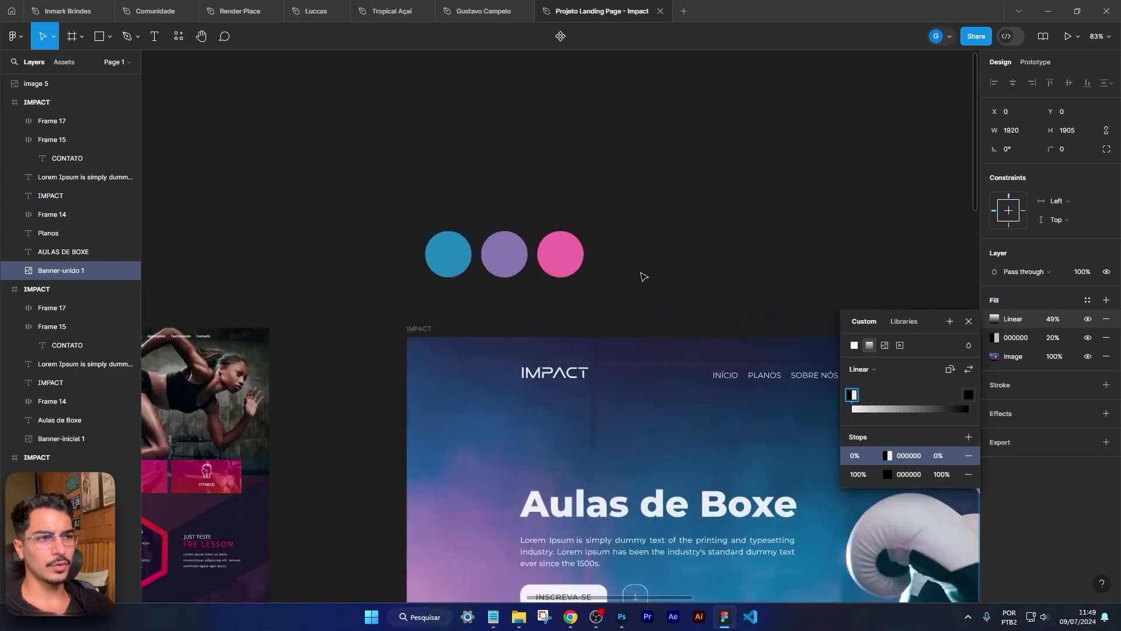
pyautogui.click(495, 265)
pyautogui.moveTo(495, 266); pyautogui.dragTo(552, 186)
pyautogui.click(1050, 225)
pyautogui.click(1080, 227)
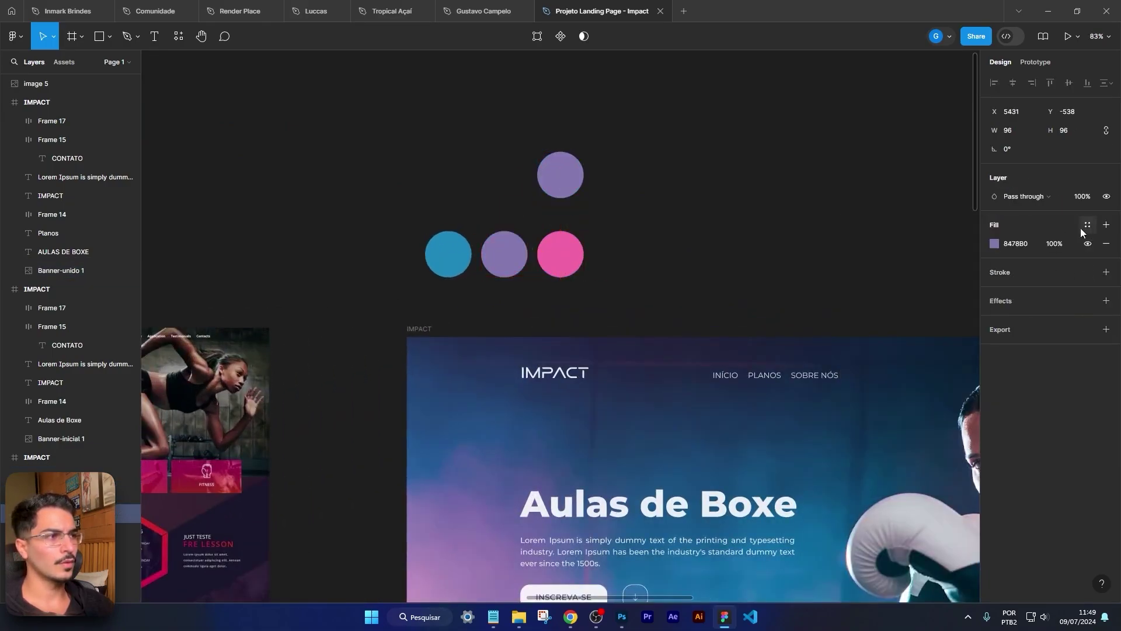
pyautogui.click(994, 244)
pyautogui.moveTo(912, 380); pyautogui.dragTo(878, 399)
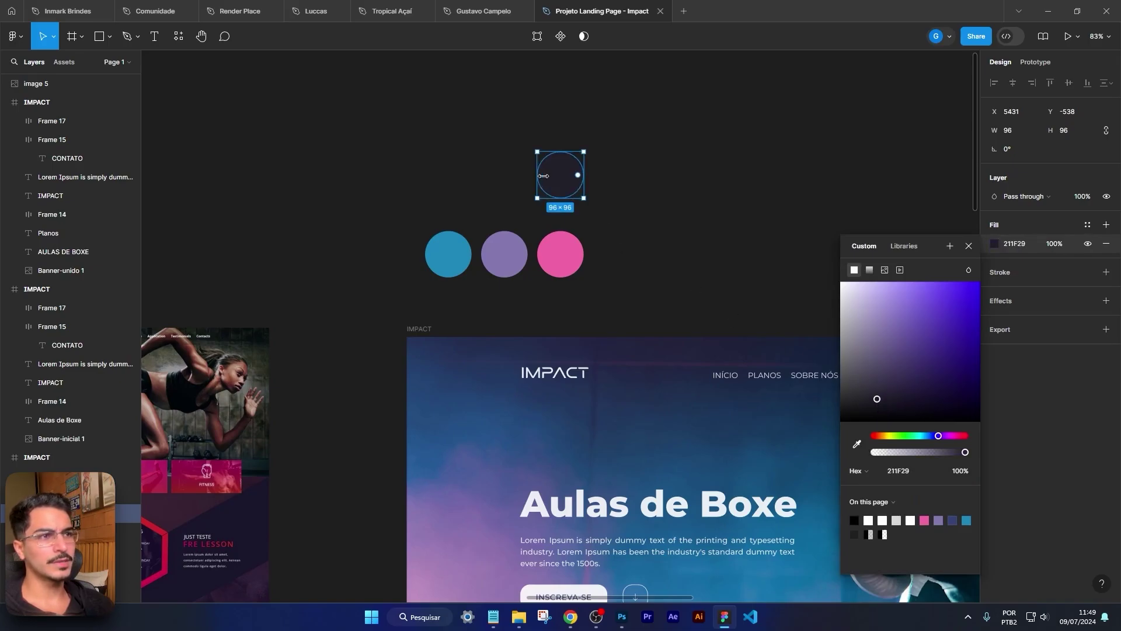
pyautogui.moveTo(559, 178); pyautogui.dragTo(636, 254)
pyautogui.press('Escape')
pyautogui.press('Escape')
# Step: Wrap the four circles in a white auto-layout pill with 30 padding and full rounding
pyautogui.moveTo(743, 235); pyautogui.dragTo(423, 238)
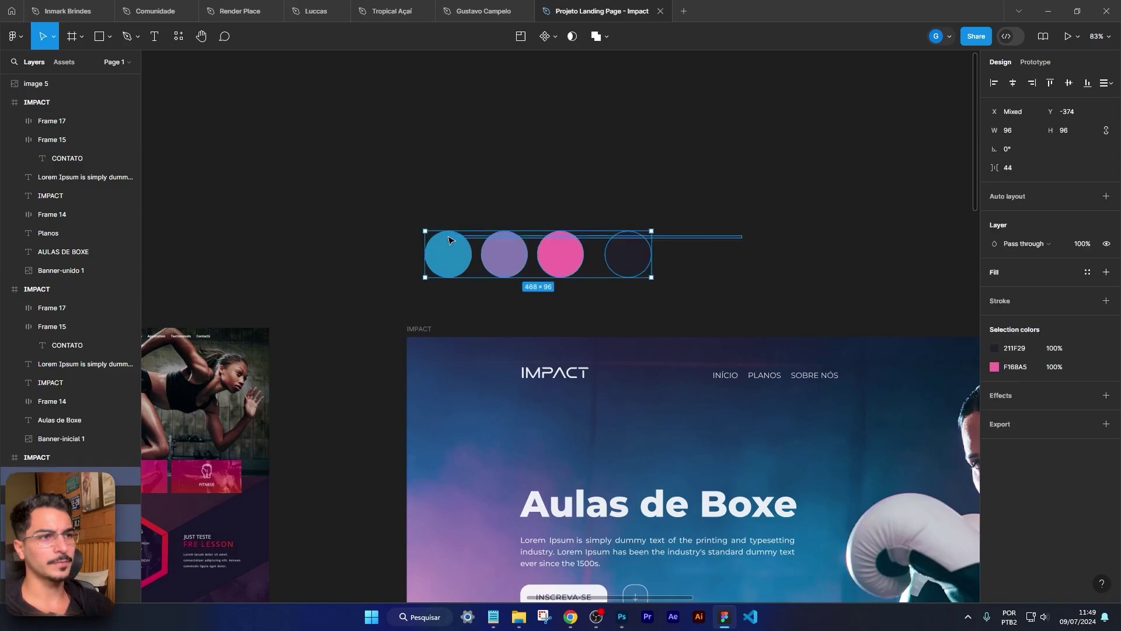
pyautogui.hotkey('shift', 'a')
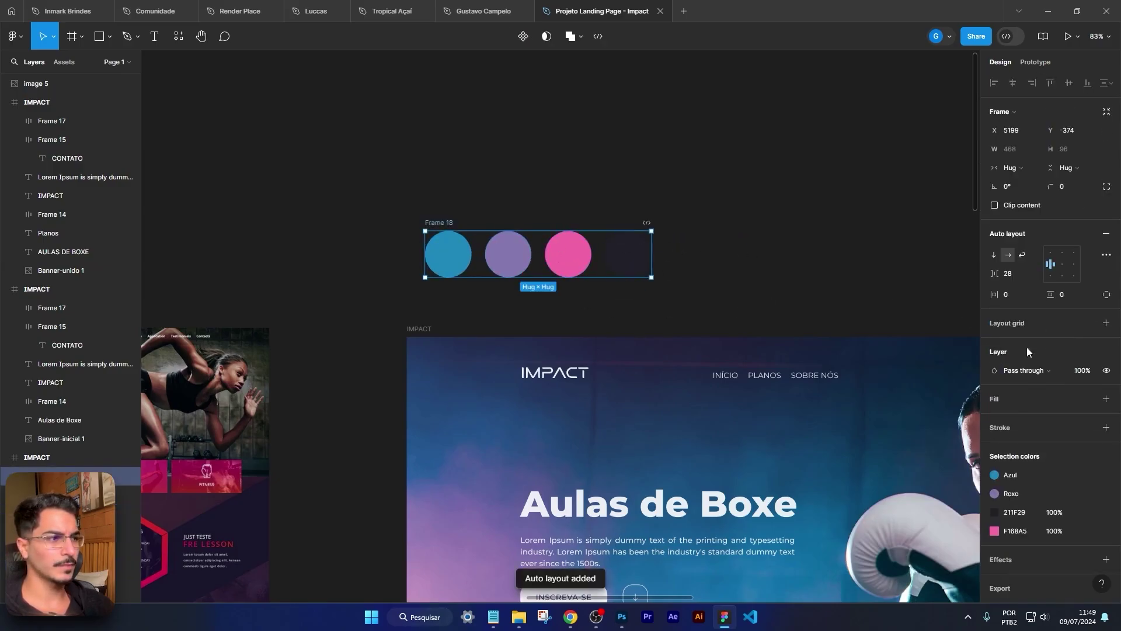
pyautogui.click(1105, 399)
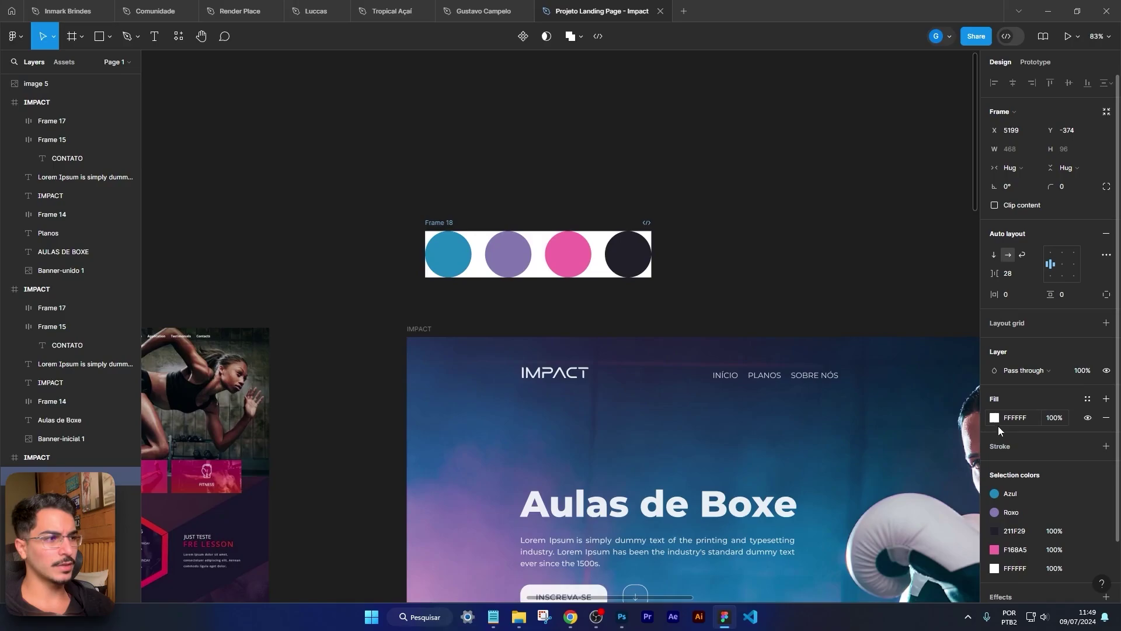
pyautogui.moveTo(994, 294); pyautogui.dragTo(1058, 299)
pyautogui.moveTo(1051, 186); pyautogui.dragTo(713, 235)
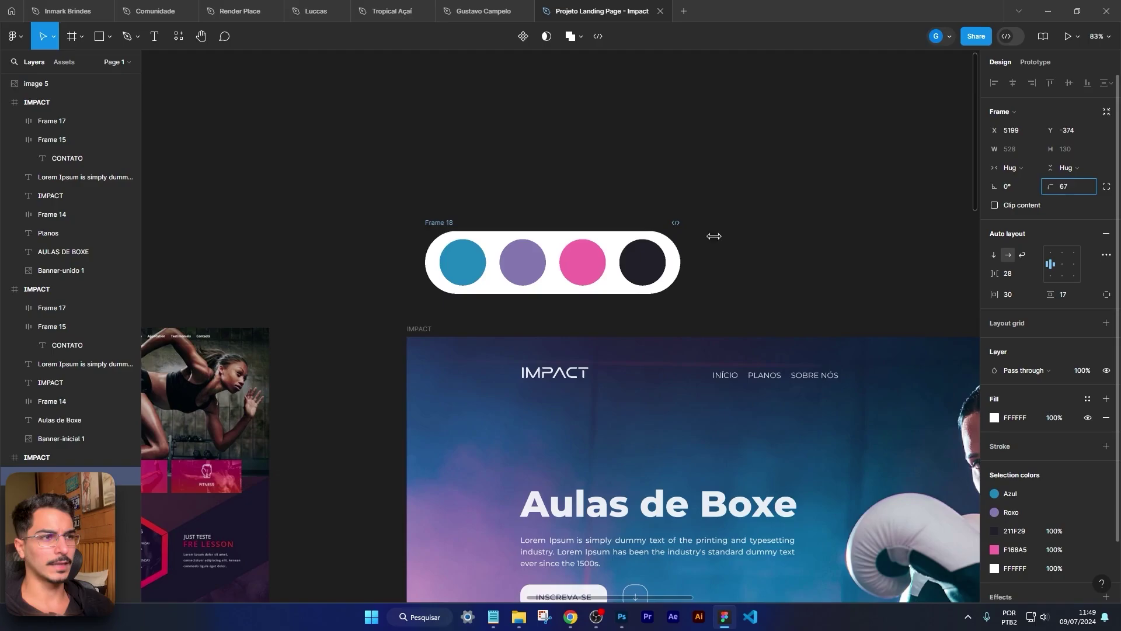
pyautogui.click(998, 168)
pyautogui.scroll(-5, 864, 183)
pyautogui.hscroll(5, 405, 180)
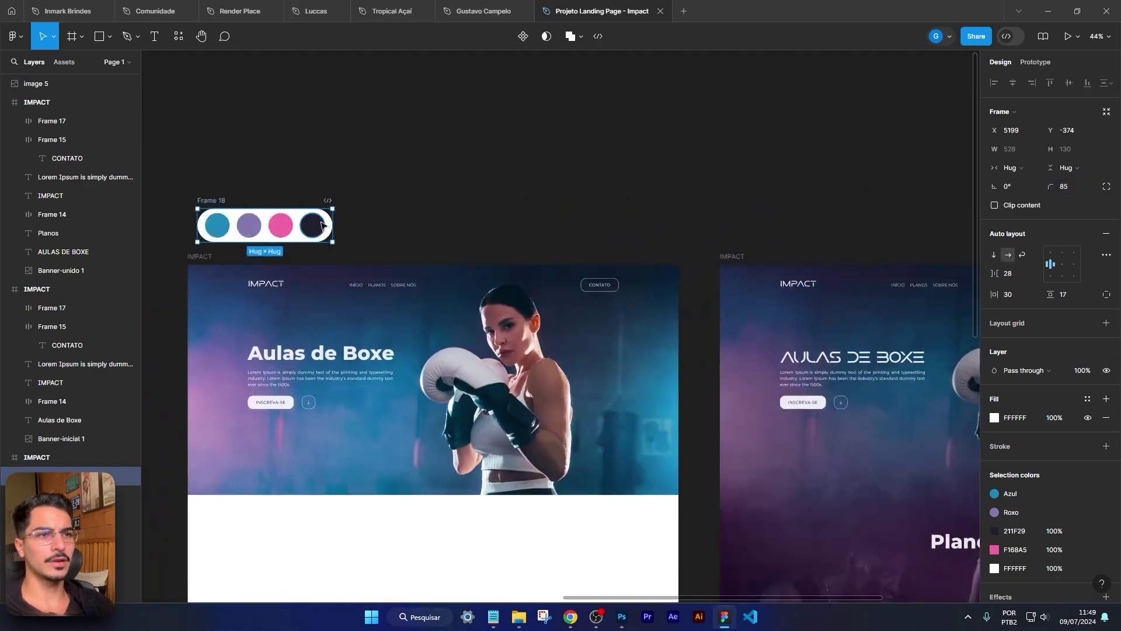
# Step: Place the swatch strip above the second banner
pyautogui.click(295, 183)
pyautogui.moveTo(218, 204); pyautogui.dragTo(809, 205)
pyautogui.moveTo(898, 233); pyautogui.dragTo(666, 100)
pyautogui.click(667, 99)
pyautogui.click(992, 263)
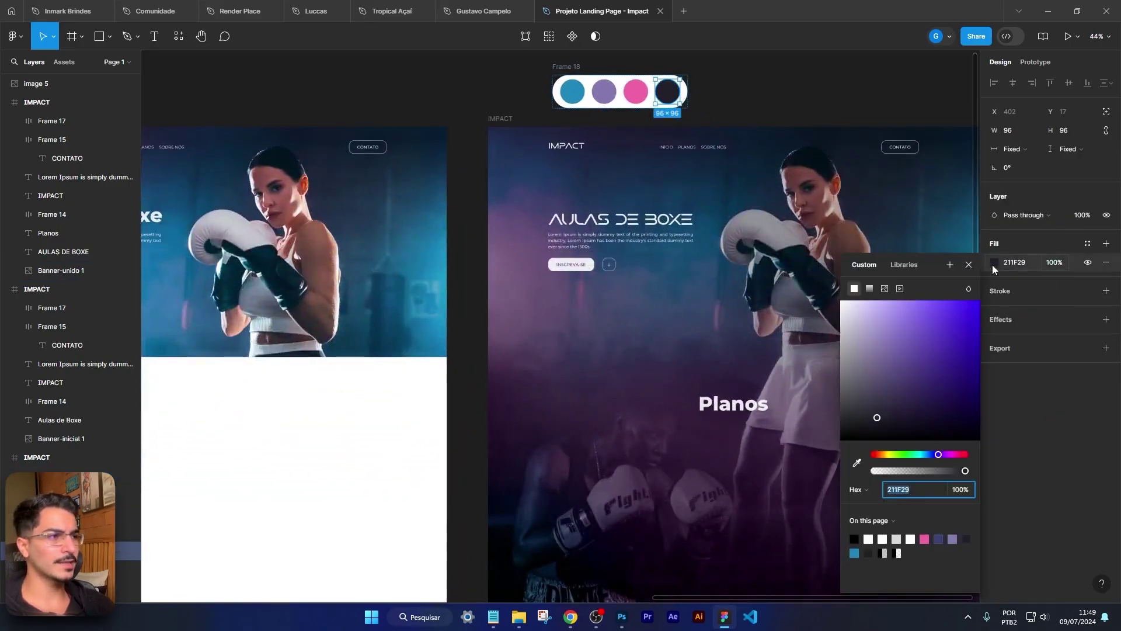
# Step: Eyedrop 211F29 into both stops of the banner's linear gradient
pyautogui.click(946, 240)
pyautogui.click(994, 319)
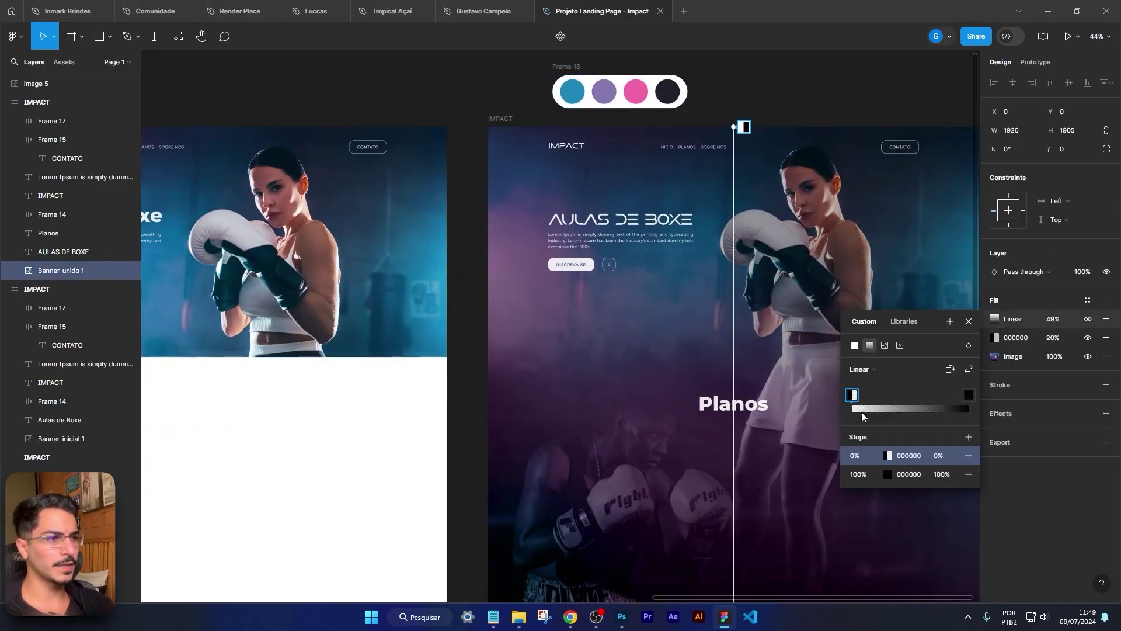
pyautogui.click(887, 456)
pyautogui.click(717, 462)
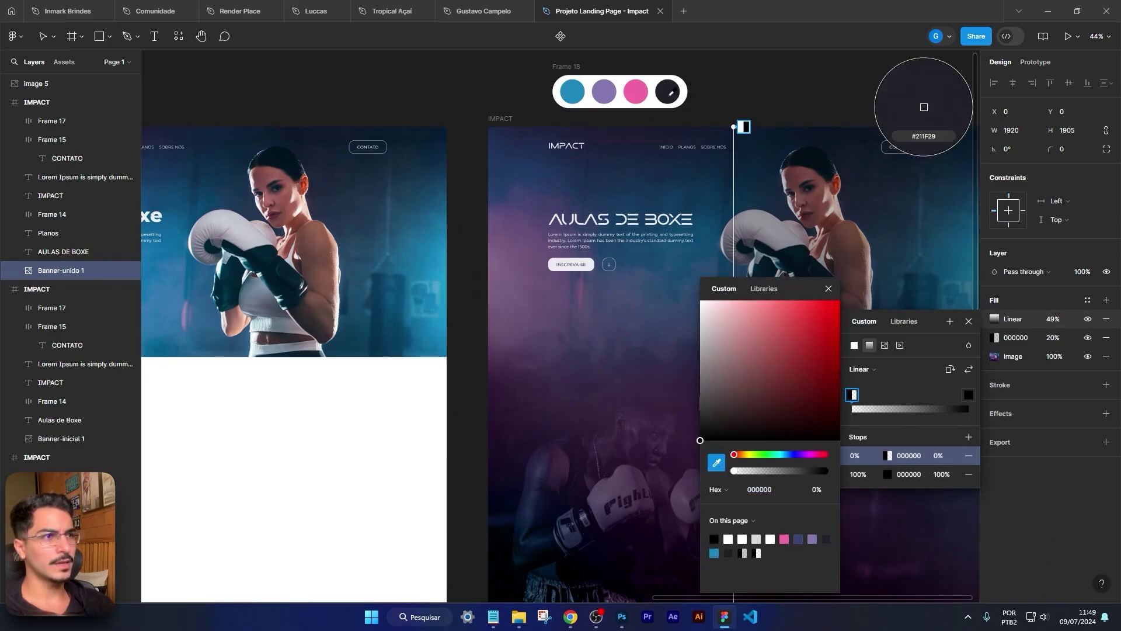
pyautogui.click(921, 107)
pyautogui.click(967, 395)
pyautogui.click(717, 462)
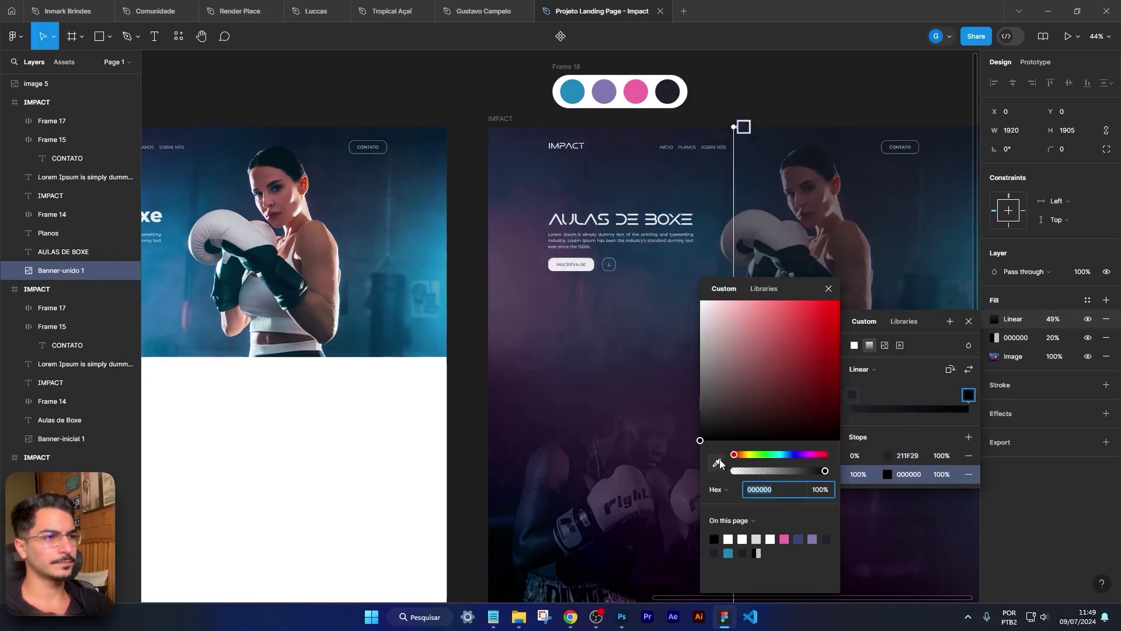
pyautogui.click(916, 103)
# Step: Recolour the 20% black overlay fill to 211F29 and lower its opacity
pyautogui.click(994, 337)
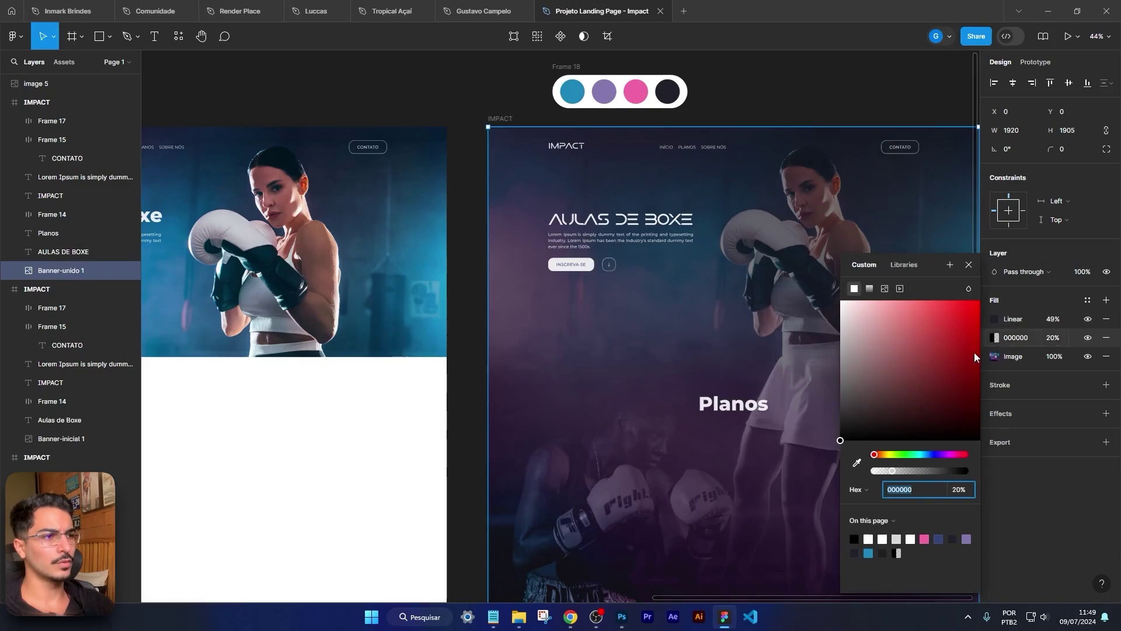
pyautogui.click(857, 462)
pyautogui.click(924, 107)
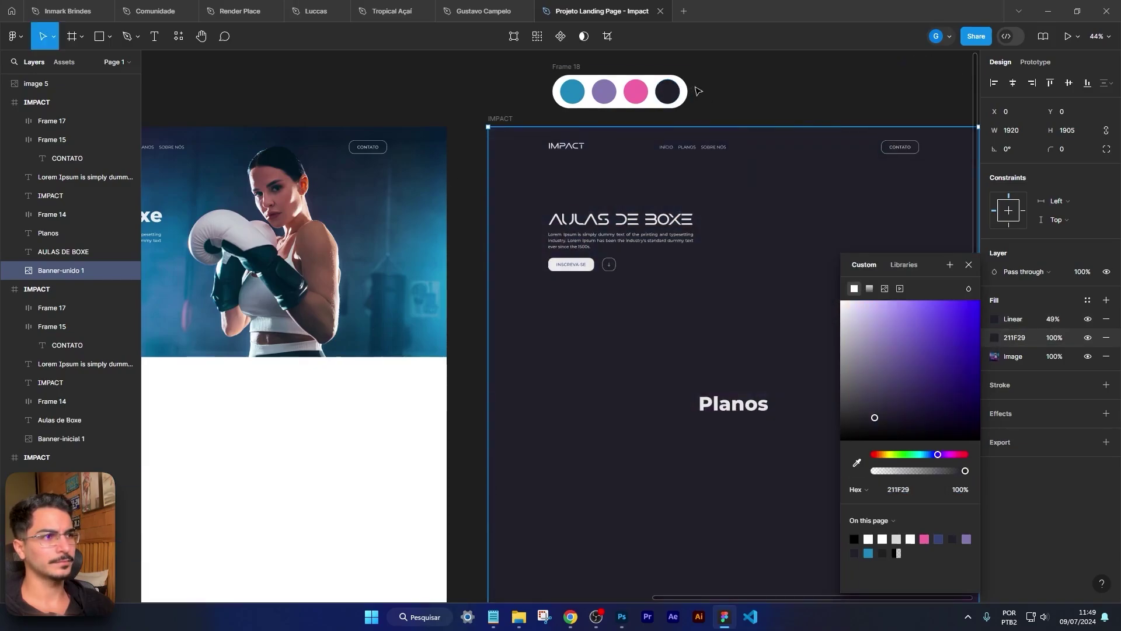
pyautogui.click(1054, 339)
pyautogui.press('Down')
pyautogui.press('Down')
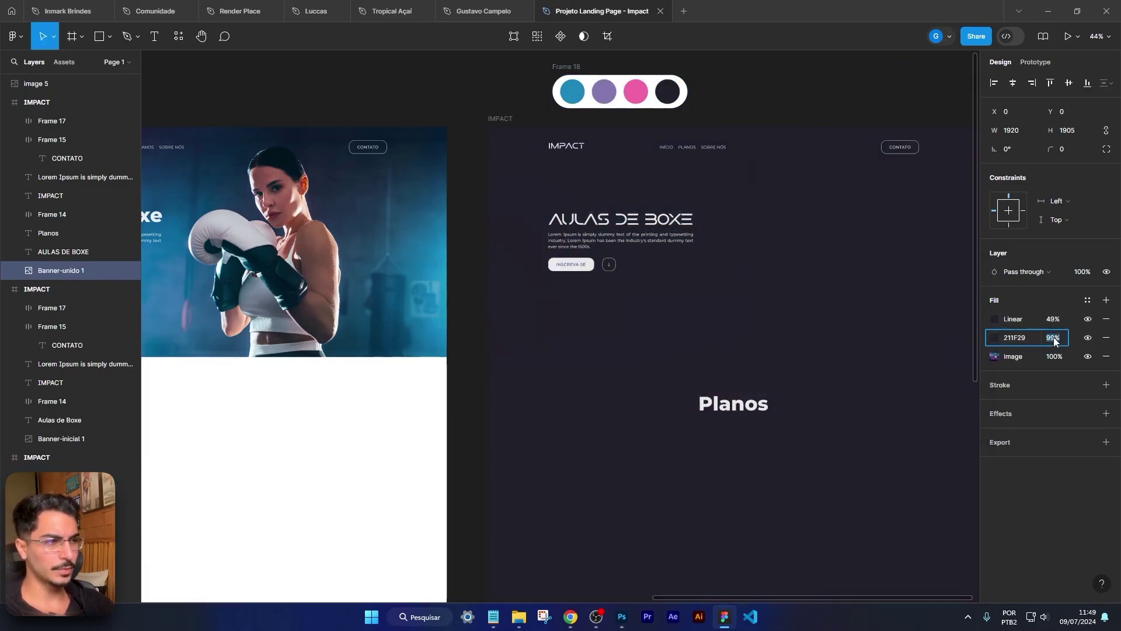
pyautogui.hotkey('shift', 'Down')
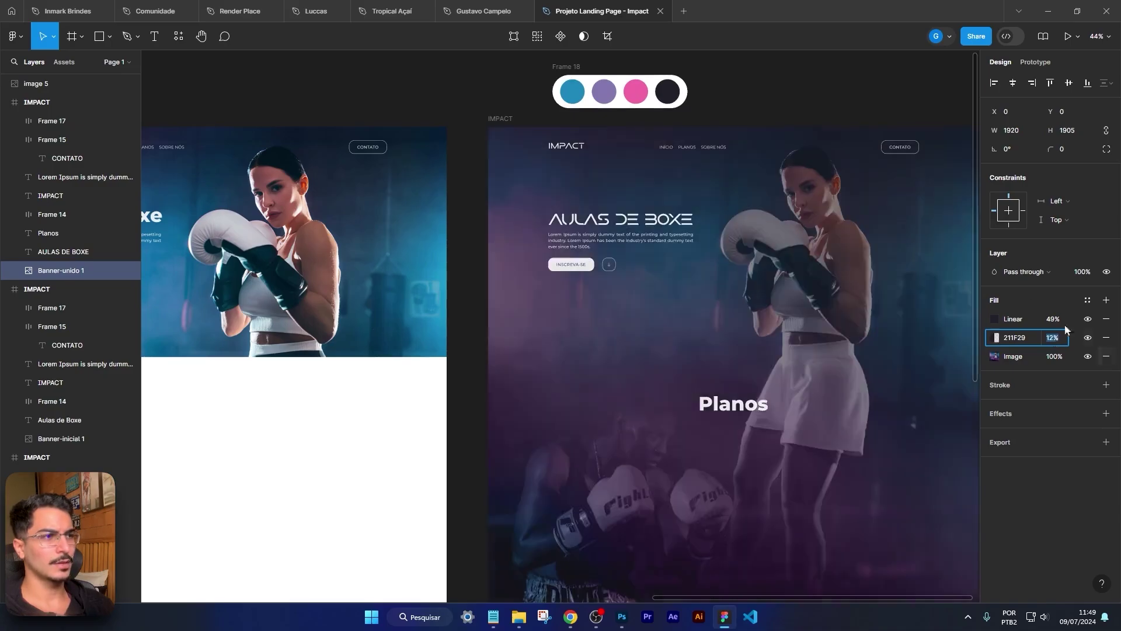
# Step: Make the gradient's top stop fully transparent and reposition its start point on the banner
pyautogui.click(846, 89)
pyautogui.scroll(-2, 937, 187)
pyautogui.click(916, 343)
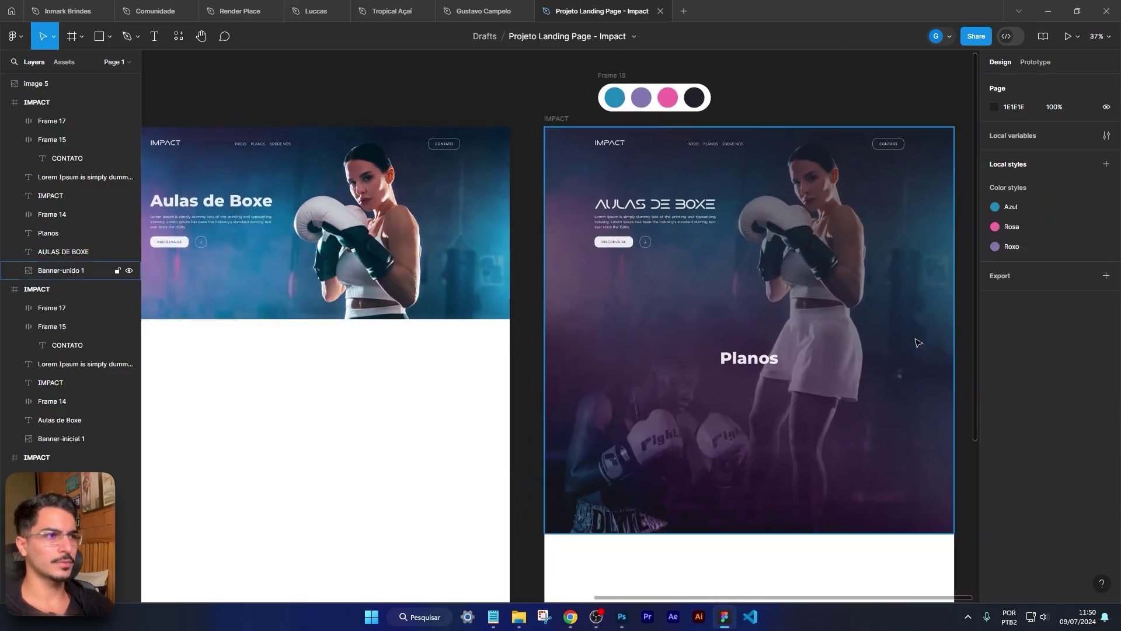
pyautogui.scroll(2, 928, 248)
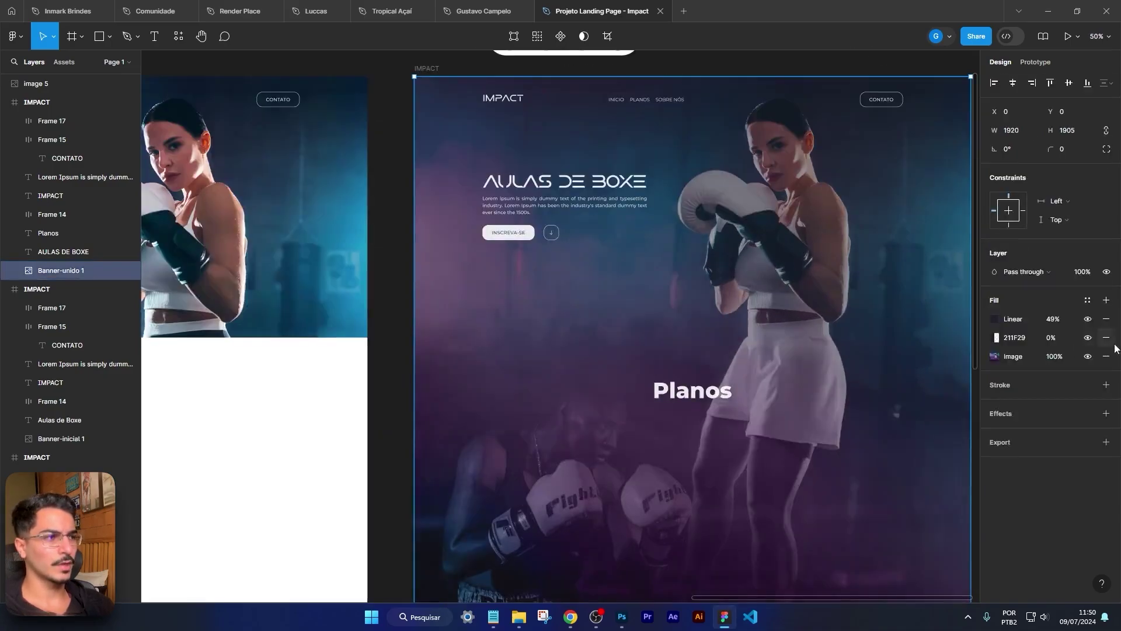
pyautogui.click(1087, 319)
pyautogui.click(1088, 319)
pyautogui.click(994, 319)
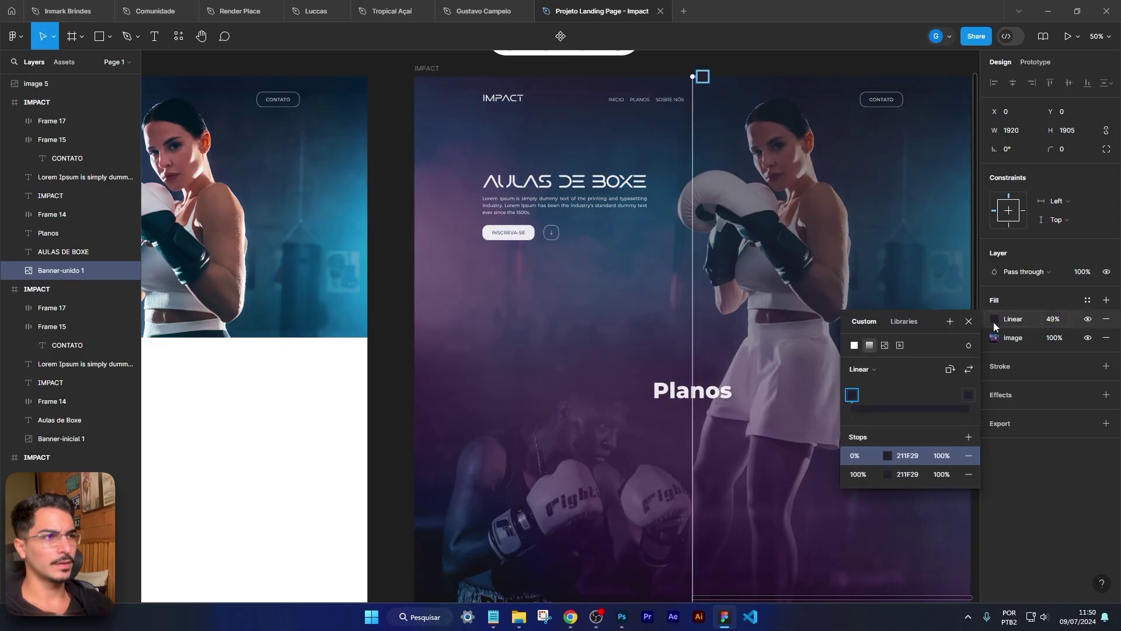
pyautogui.moveTo(691, 82); pyautogui.dragTo(695, 205)
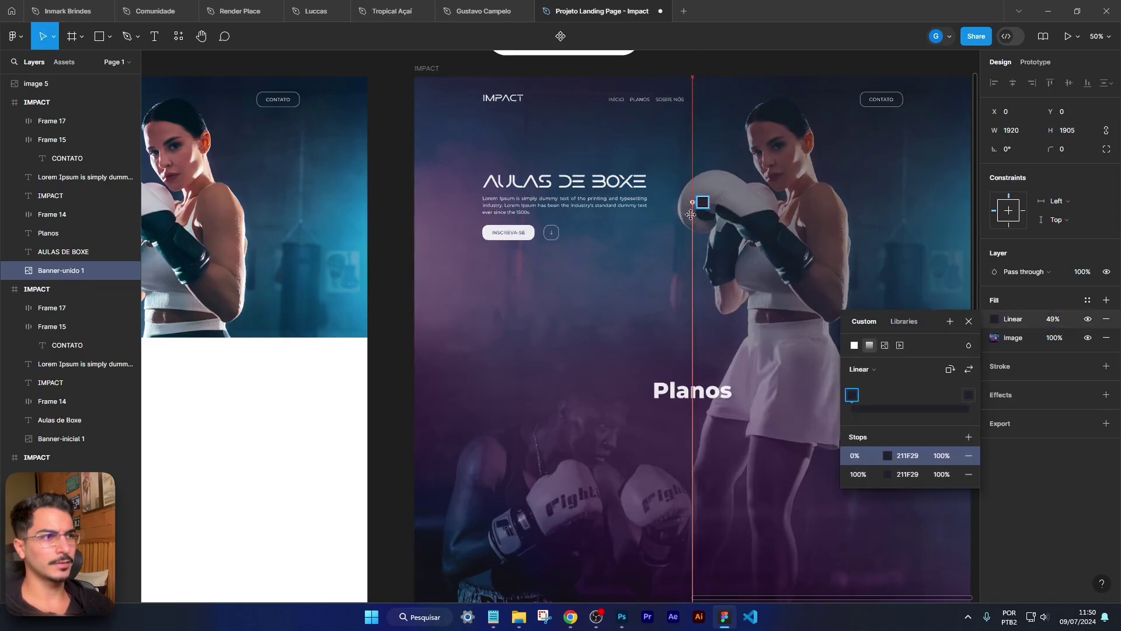
pyautogui.scroll(-2, 695, 205)
pyautogui.hscroll(2, 695, 205)
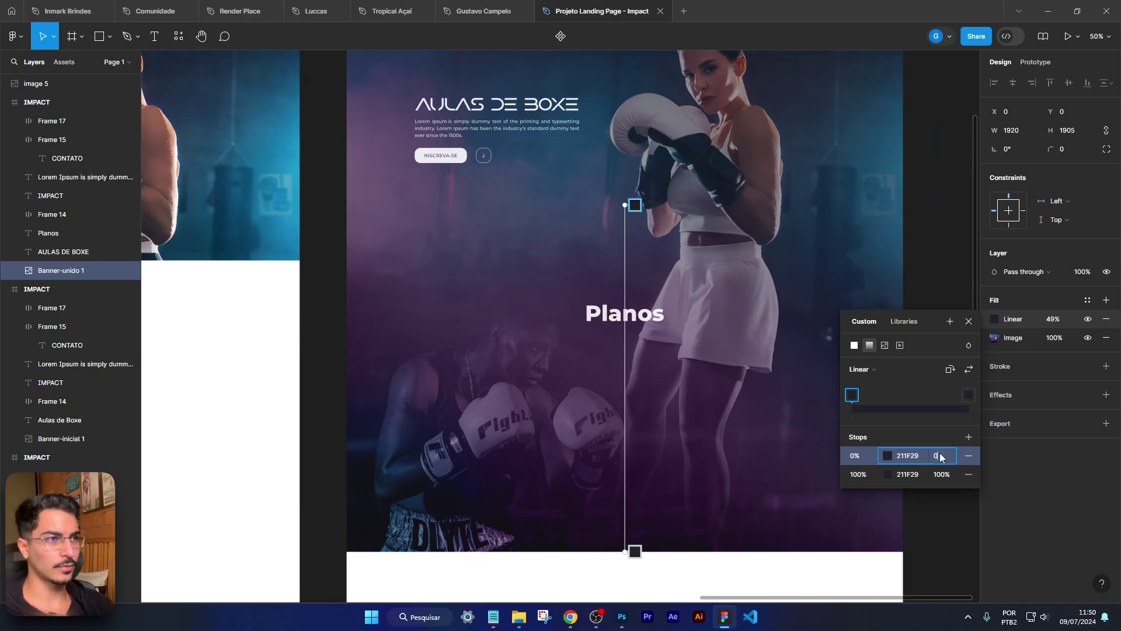
pyautogui.press('Return')
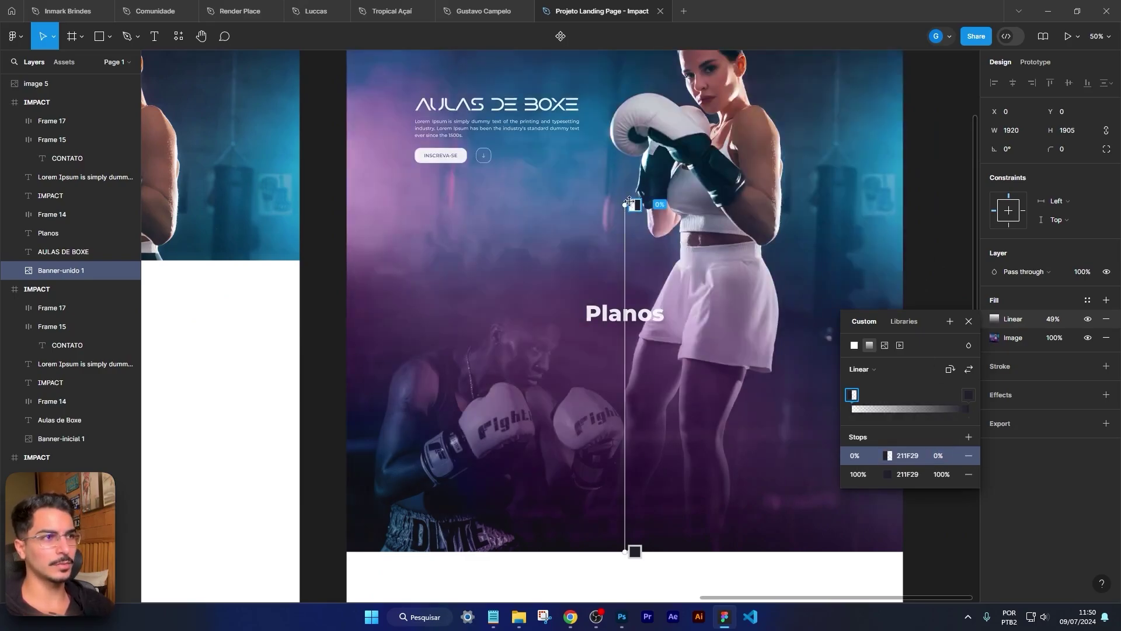
pyautogui.moveTo(623, 203); pyautogui.dragTo(625, 168)
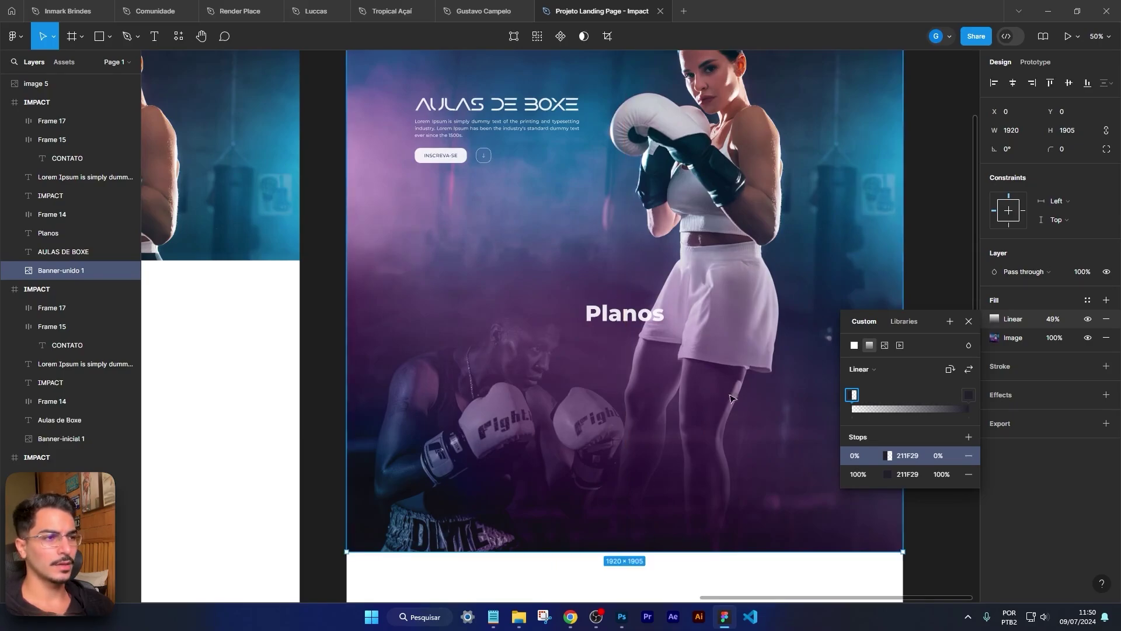
# Step: Set the gradient fill to 97% opacity and pull its start near the banner top
pyautogui.click(1053, 319)
pyautogui.press('Up')
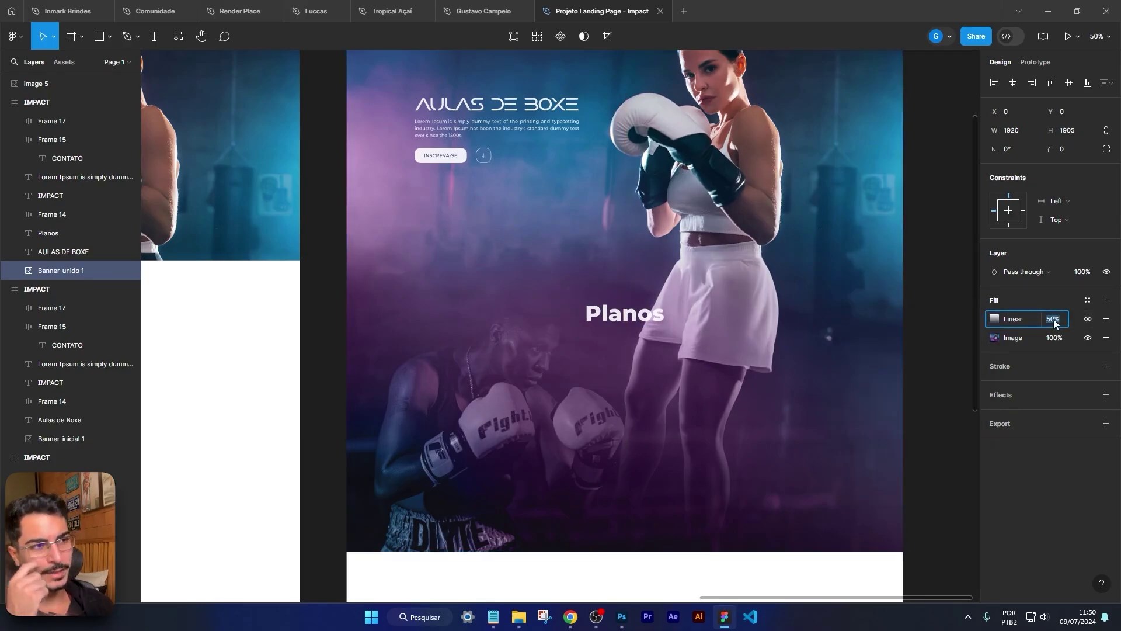
pyautogui.write('97')
pyautogui.click(994, 319)
pyautogui.moveTo(630, 168); pyautogui.dragTo(624, 97)
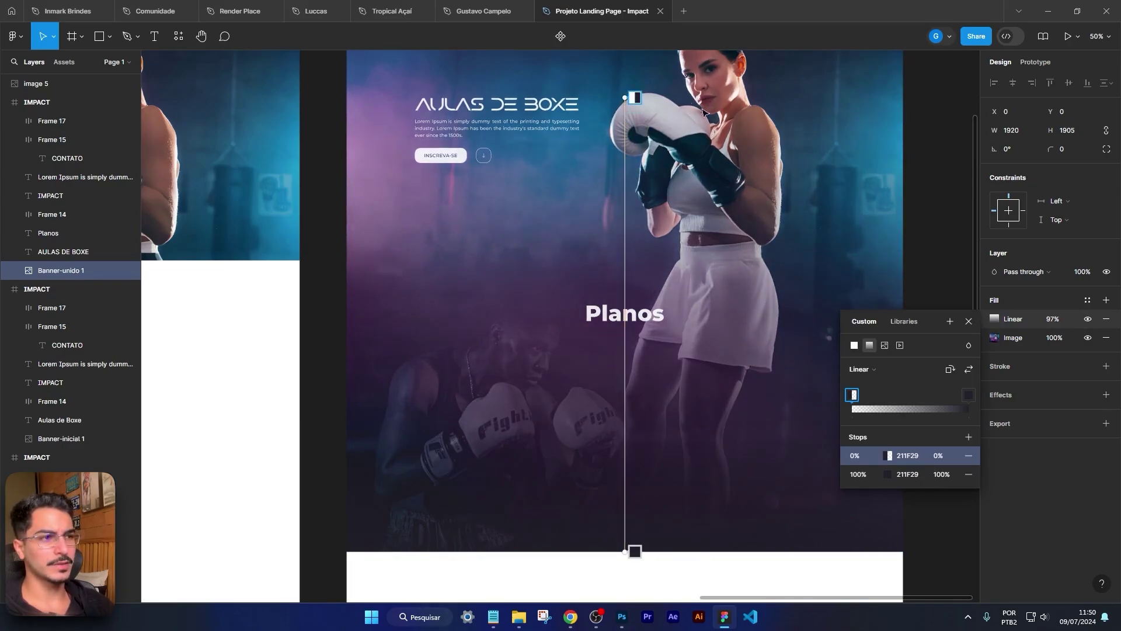
# Step: Duplicate the AULAS DE BOXE headline lower on the banner and retype it as PLANOS
pyautogui.click(923, 225)
pyautogui.scroll(-3, 642, 292)
pyautogui.scroll(5, 643, 292)
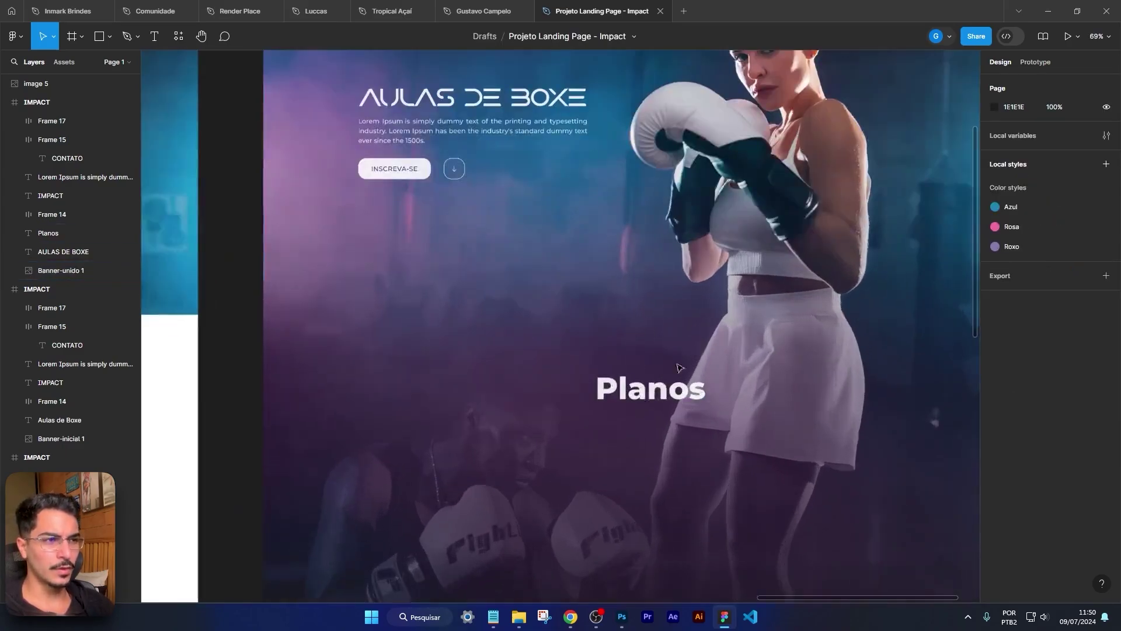
pyautogui.click(506, 96)
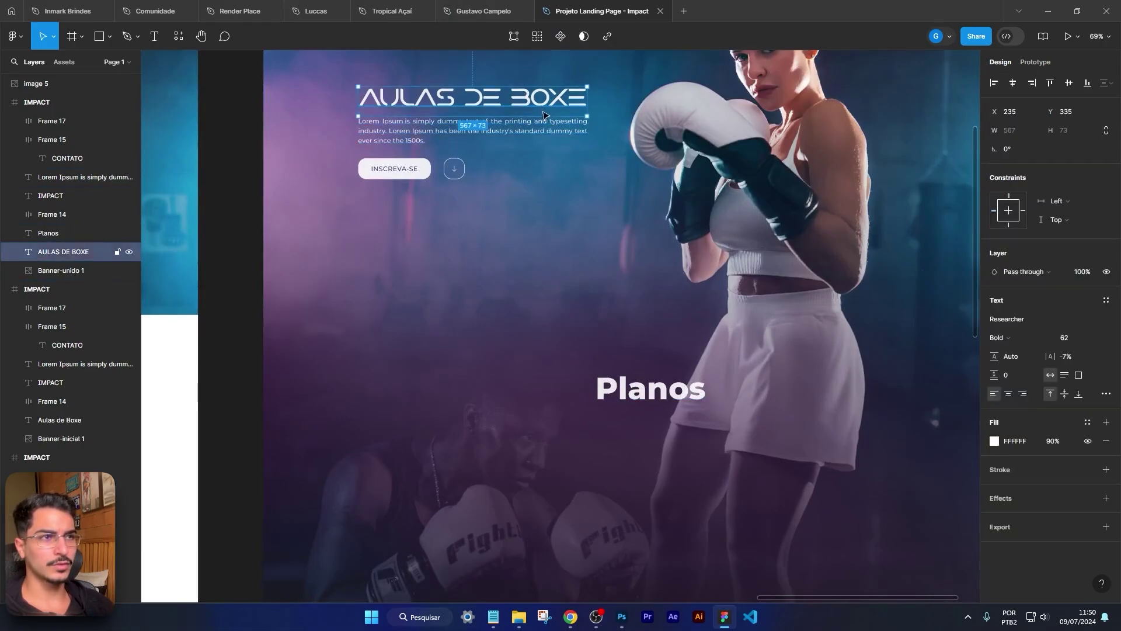
pyautogui.moveTo(541, 111); pyautogui.dragTo(714, 329)
pyautogui.doubleClick(712, 328)
pyautogui.write('pla')
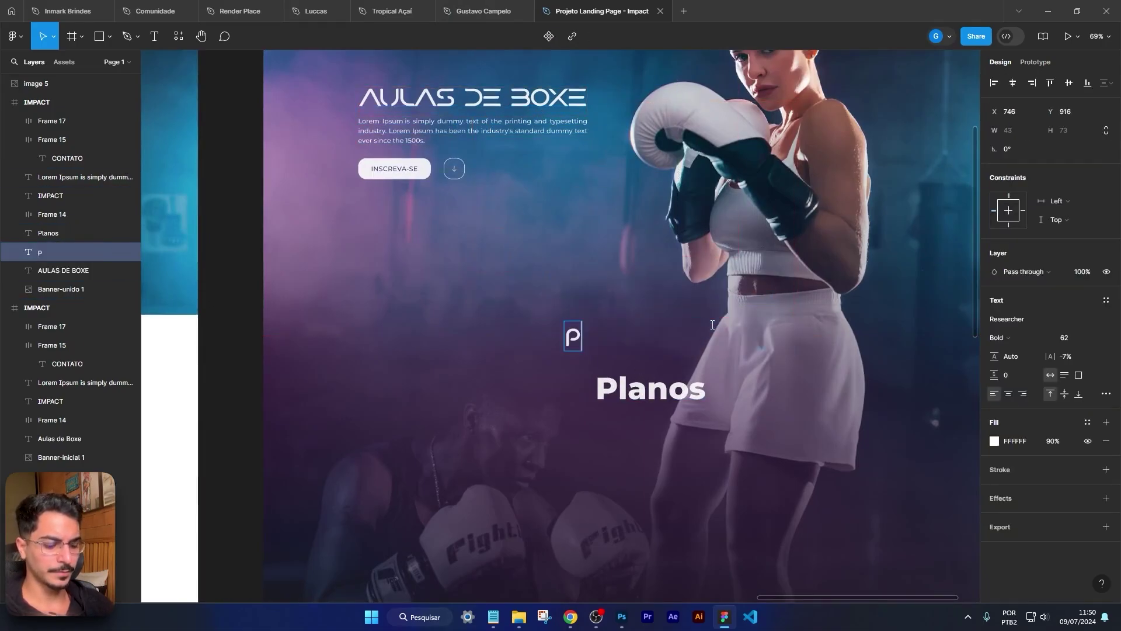
pyautogui.press('BackSpace')
pyautogui.press('BackSpace')
pyautogui.press('BackSpace')
pyautogui.write('PLAN')
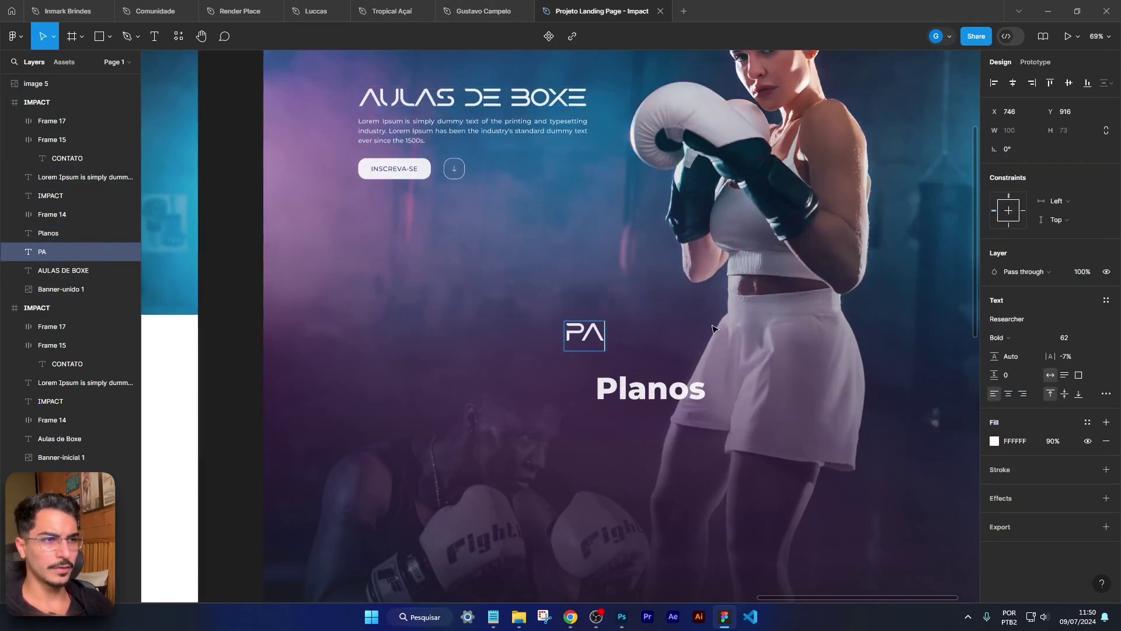
pyautogui.write('OS')
pyautogui.press('Escape')
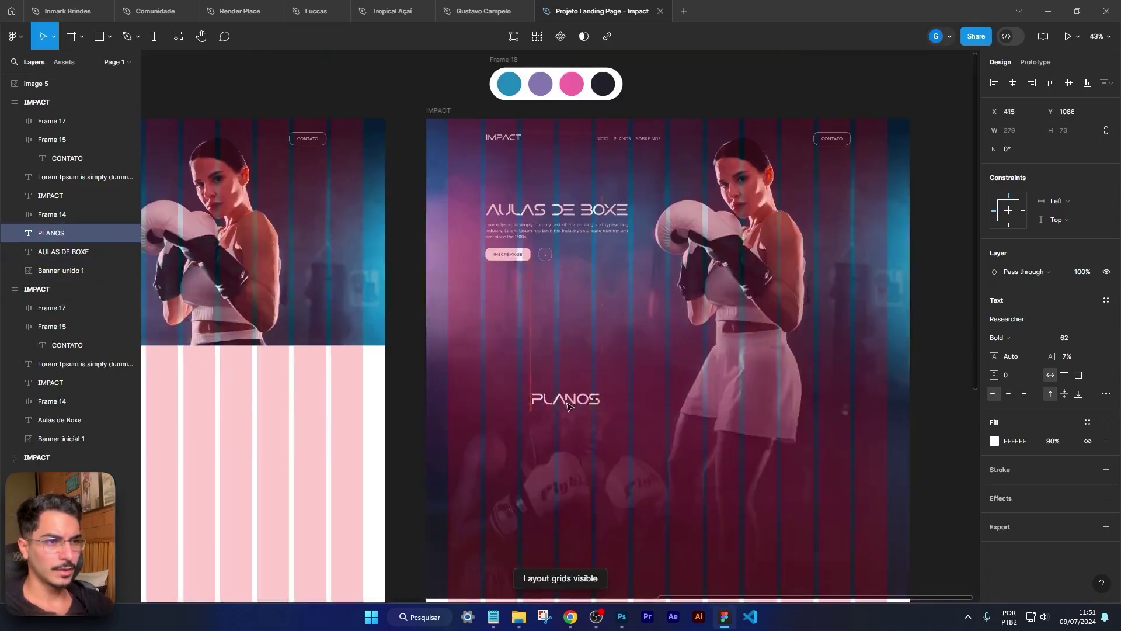
# Step: Align PLANOS with the headline's left edge and hide the layout grids
pyautogui.moveTo(633, 409); pyautogui.dragTo(536, 407)
pyautogui.press('Escape')
pyautogui.hotkey('ctrl', 'shift', '4')
pyautogui.scroll(-2, 729, 467)
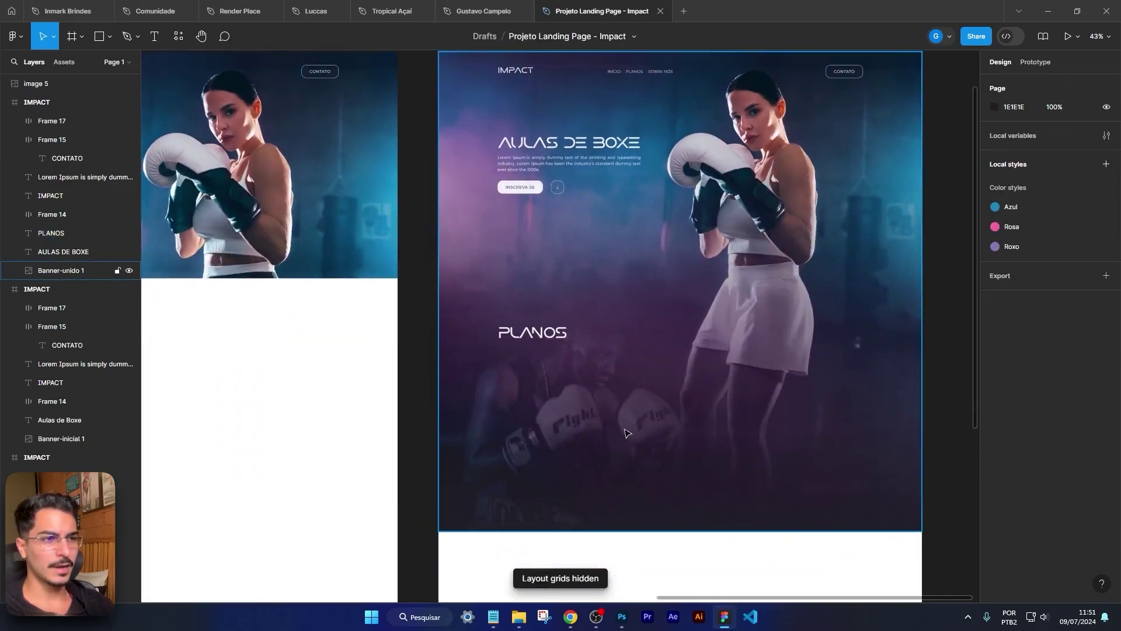
pyautogui.hscroll(-20, 627, 432)
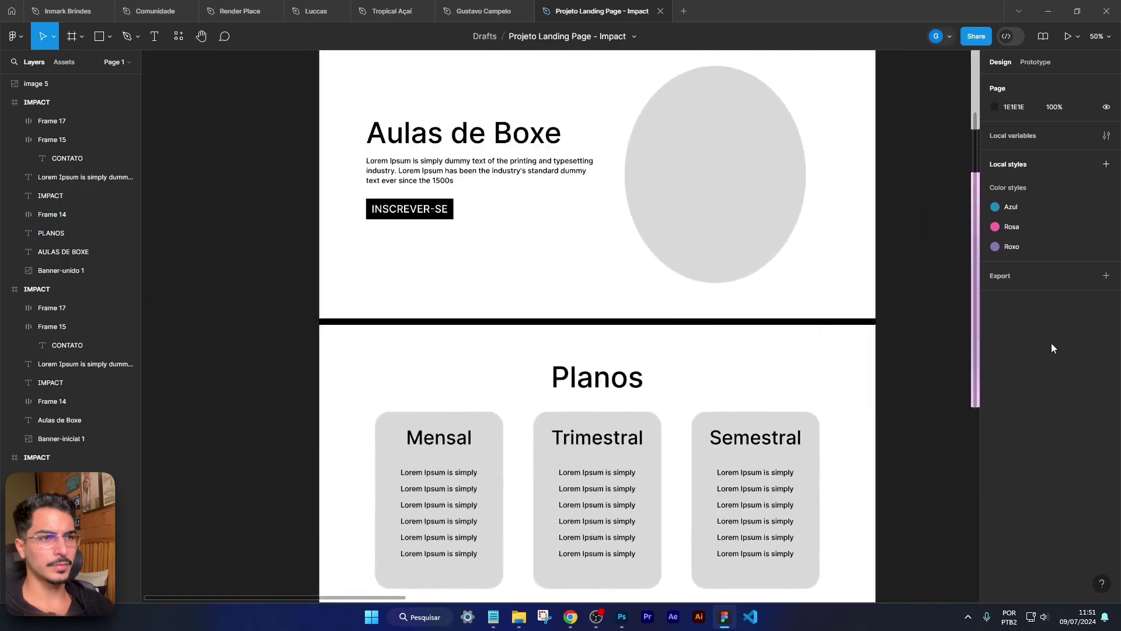
pyautogui.scroll(-2, 622, 284)
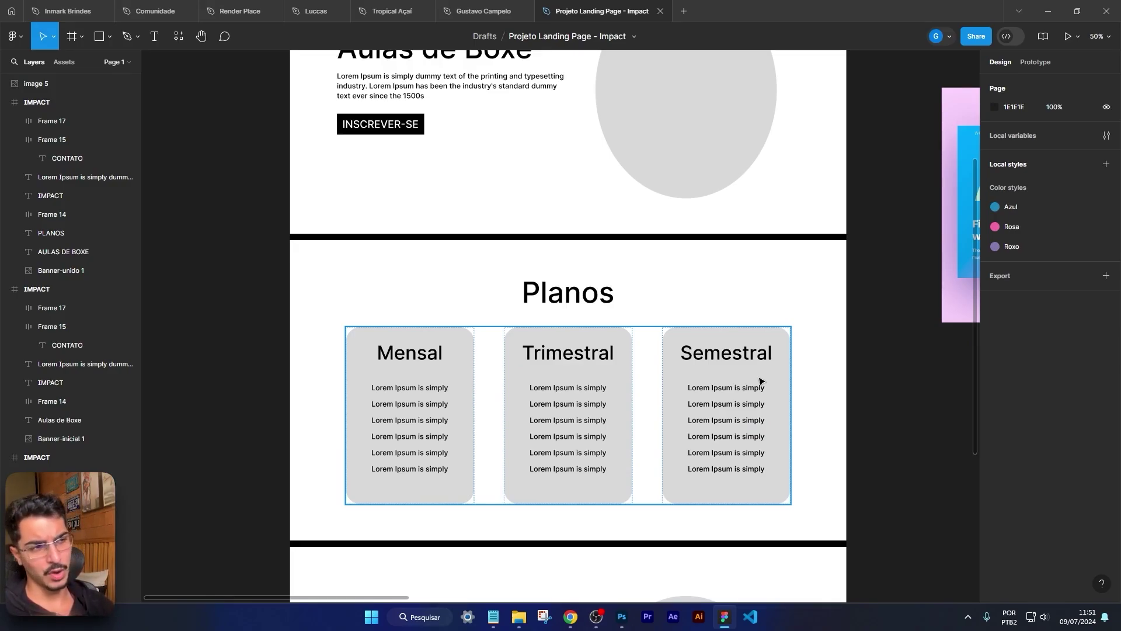
pyautogui.hscroll(10, 560, 339)
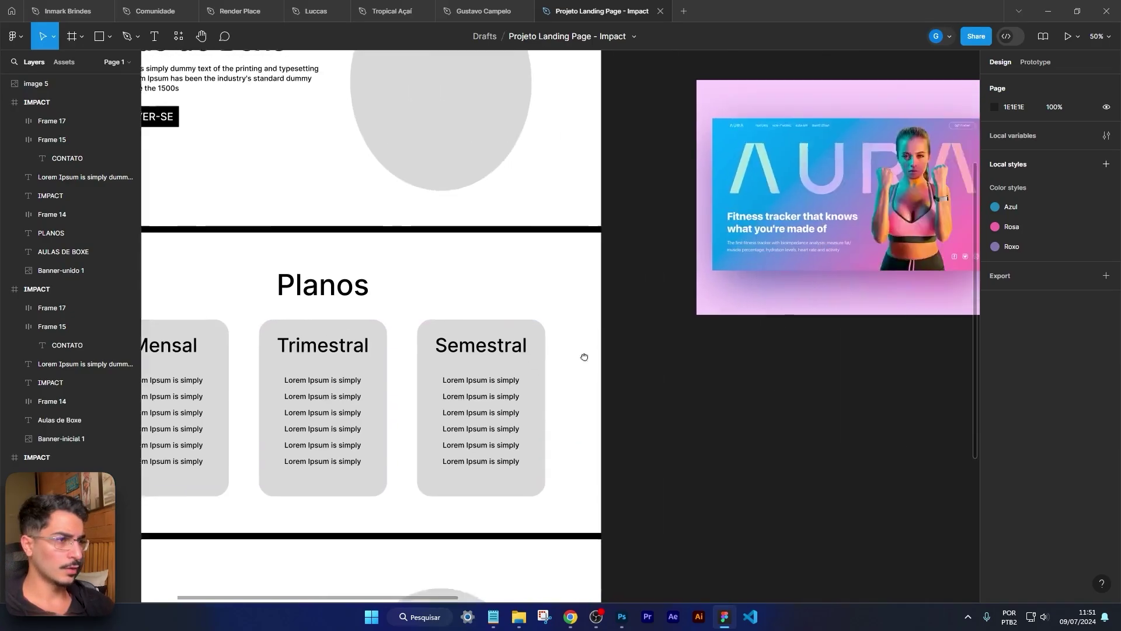
pyautogui.hscroll(-5, 800, 318)
pyautogui.scroll(-1, 800, 318)
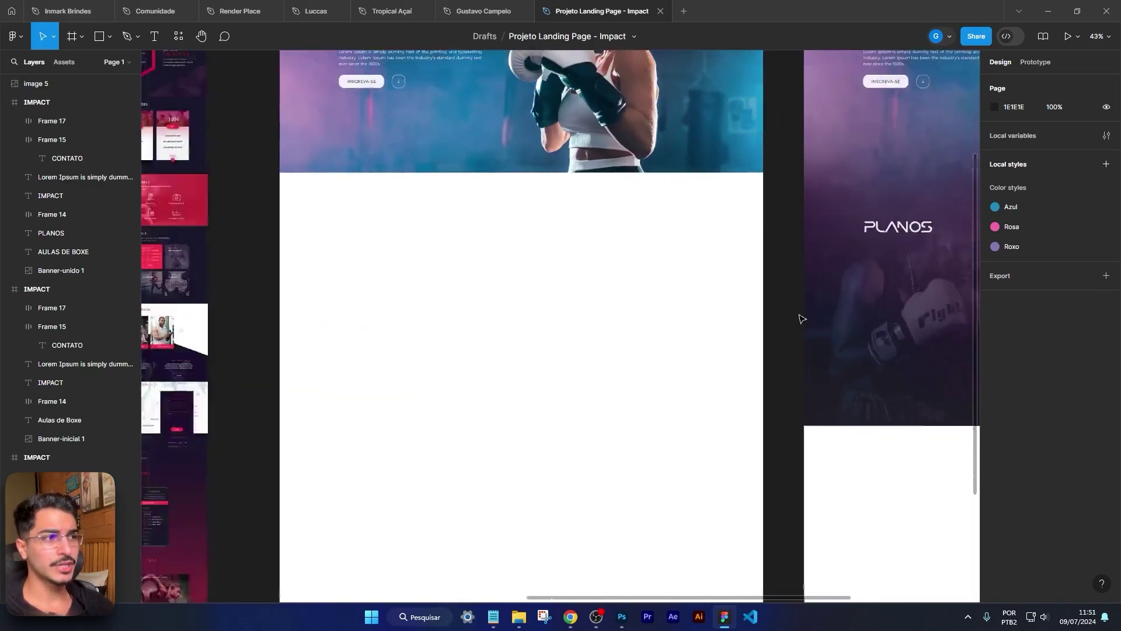
pyautogui.hscroll(-5, 584, 362)
pyautogui.scroll(1, 537, 304)
pyautogui.hscroll(-1, 514, 251)
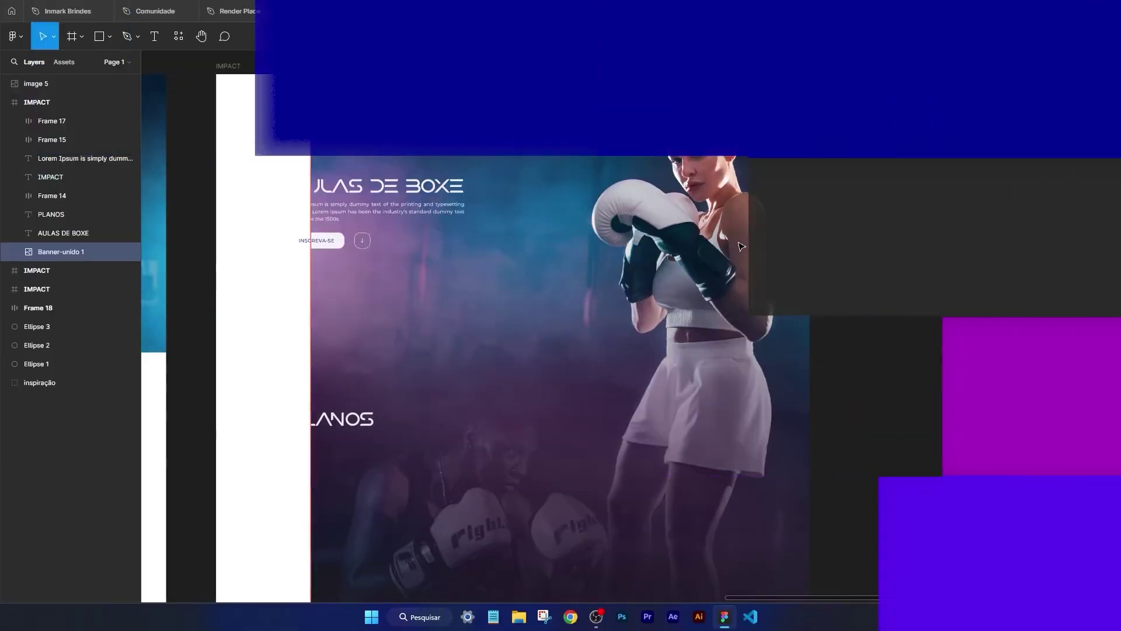
pyautogui.hscroll(2, 855, 267)
pyautogui.click(855, 267)
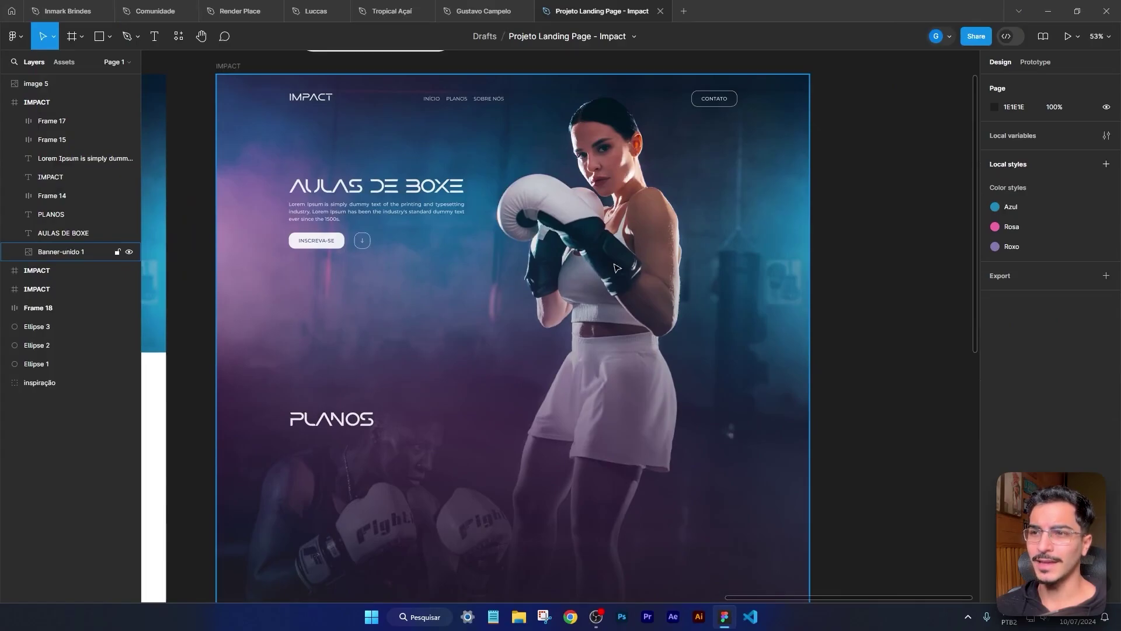
pyautogui.scroll(-1, 583, 257)
pyautogui.scroll(2, 450, 218)
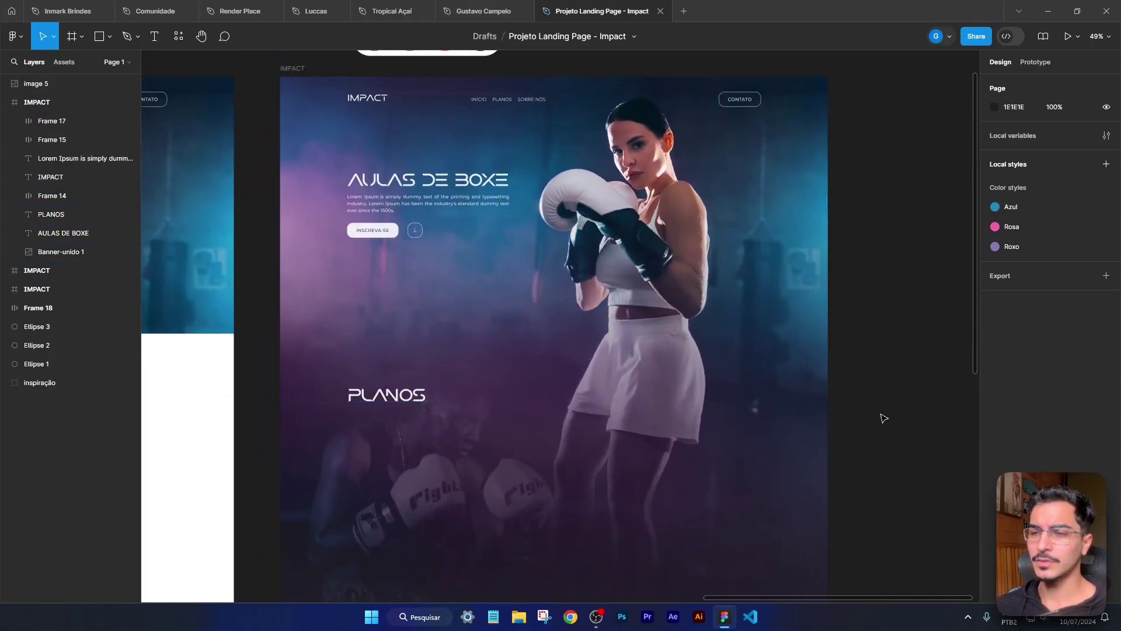
pyautogui.moveTo(863, 447)
pyautogui.mouseDown()
pyautogui.moveTo(863, 250)
pyautogui.moveTo(854, 447)
pyautogui.mouseUp()
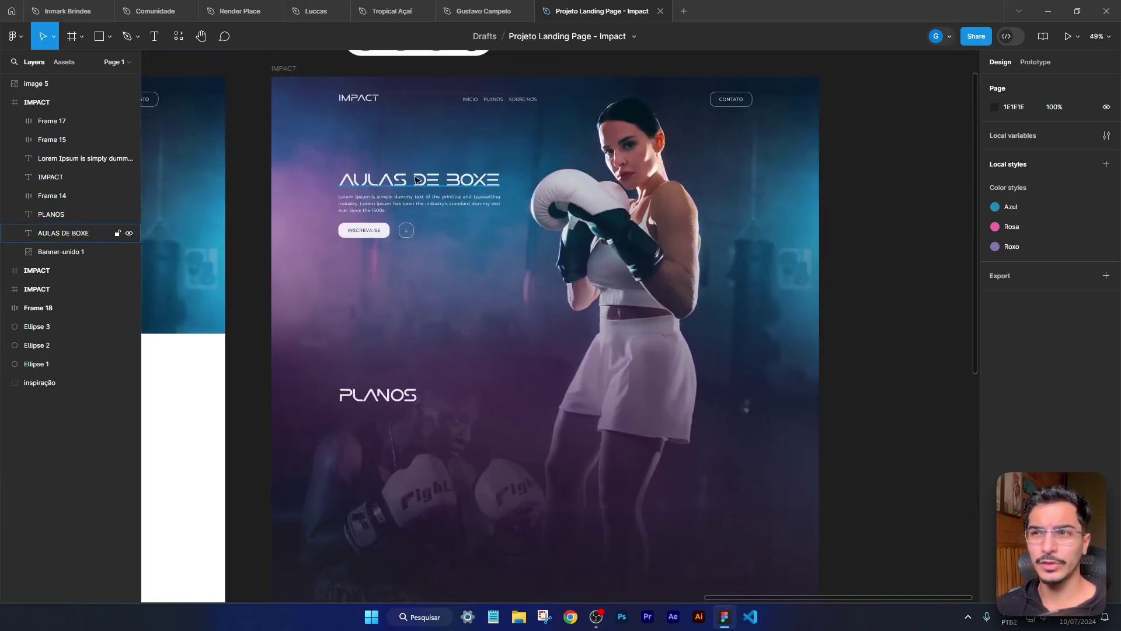
pyautogui.scroll(5, 409, 175)
pyautogui.scroll(-3, 485, 186)
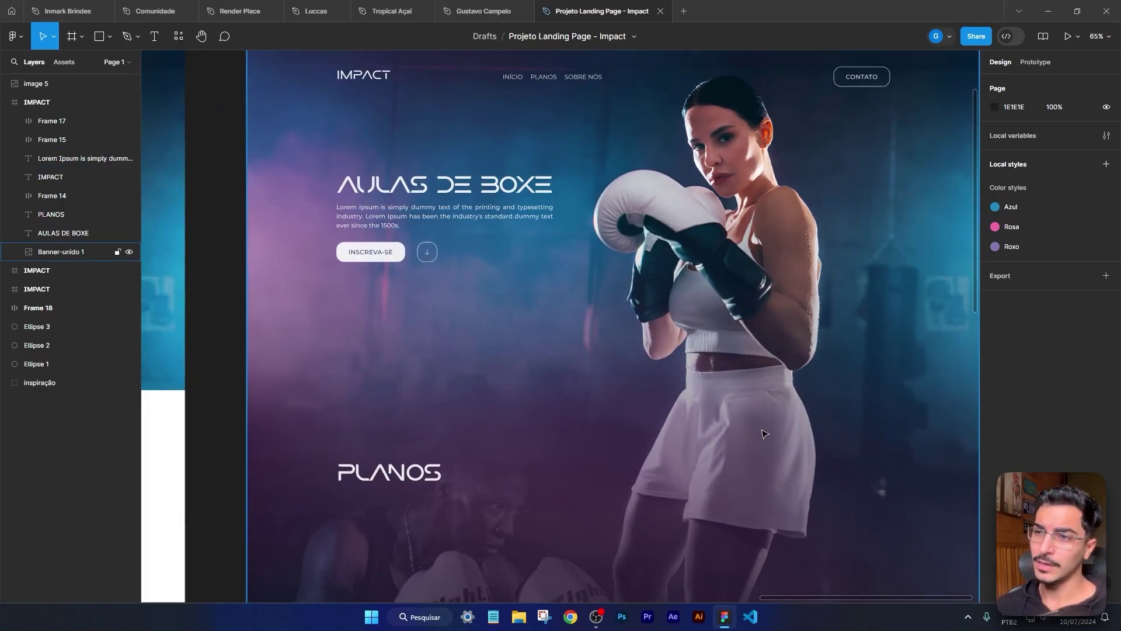
pyautogui.scroll(-2, 762, 433)
pyautogui.scroll(-2, 942, 461)
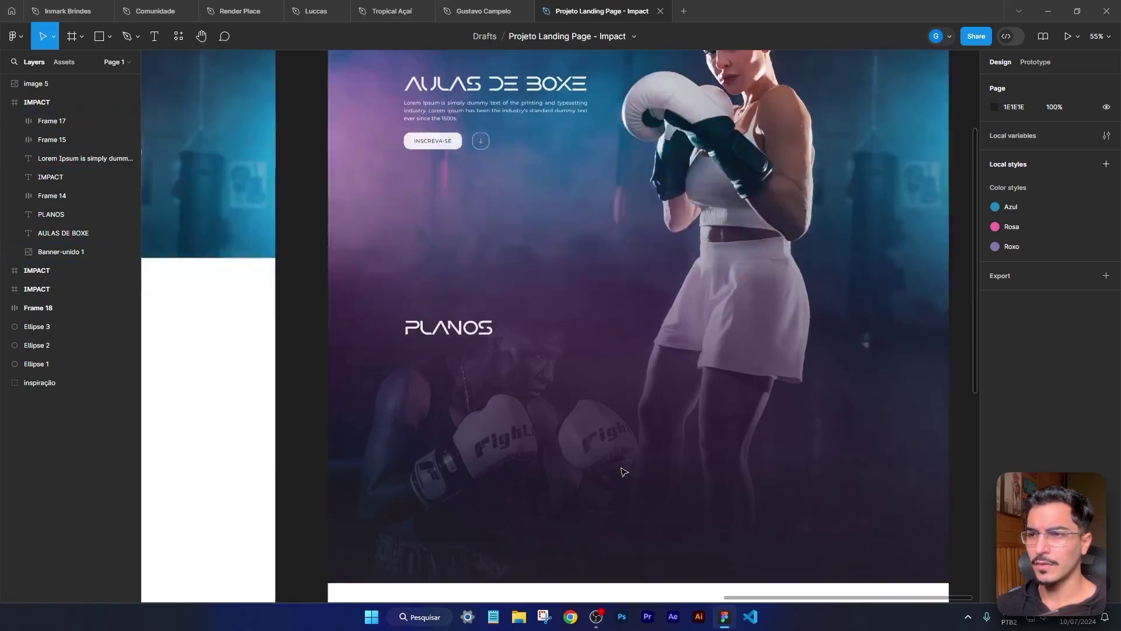
# Step: Duplicate PLANOS, retype the copy as MENSAL, and move it under the heading
pyautogui.scroll(1, 624, 472)
pyautogui.click(478, 334)
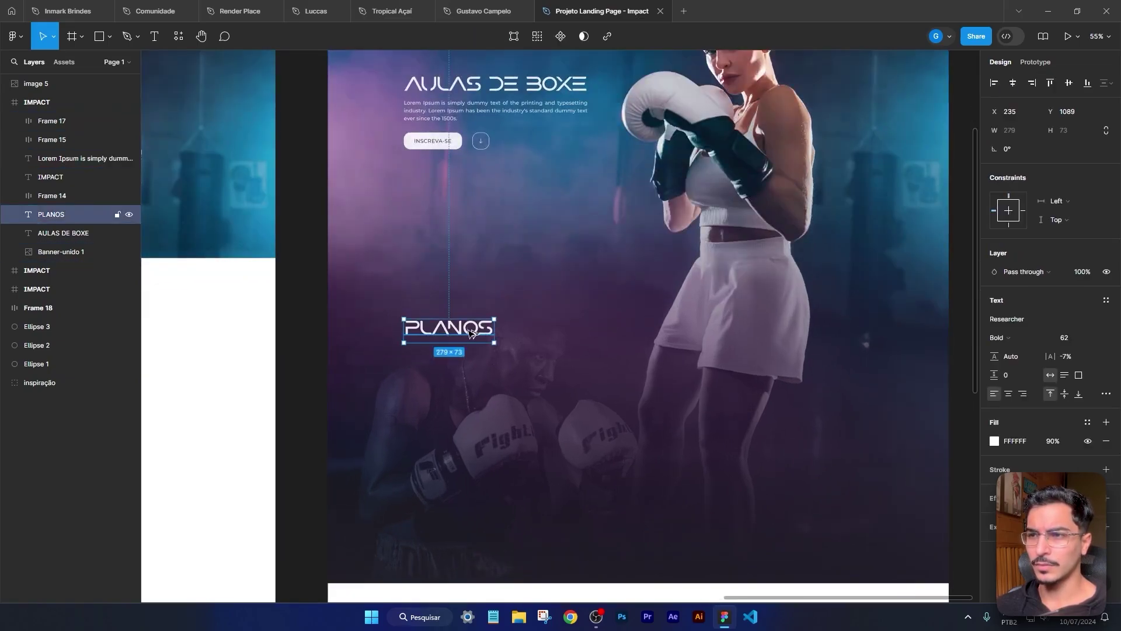
pyautogui.moveTo(479, 334); pyautogui.dragTo(497, 390)
pyautogui.scroll(5, 496, 390)
pyautogui.doubleClick(482, 391)
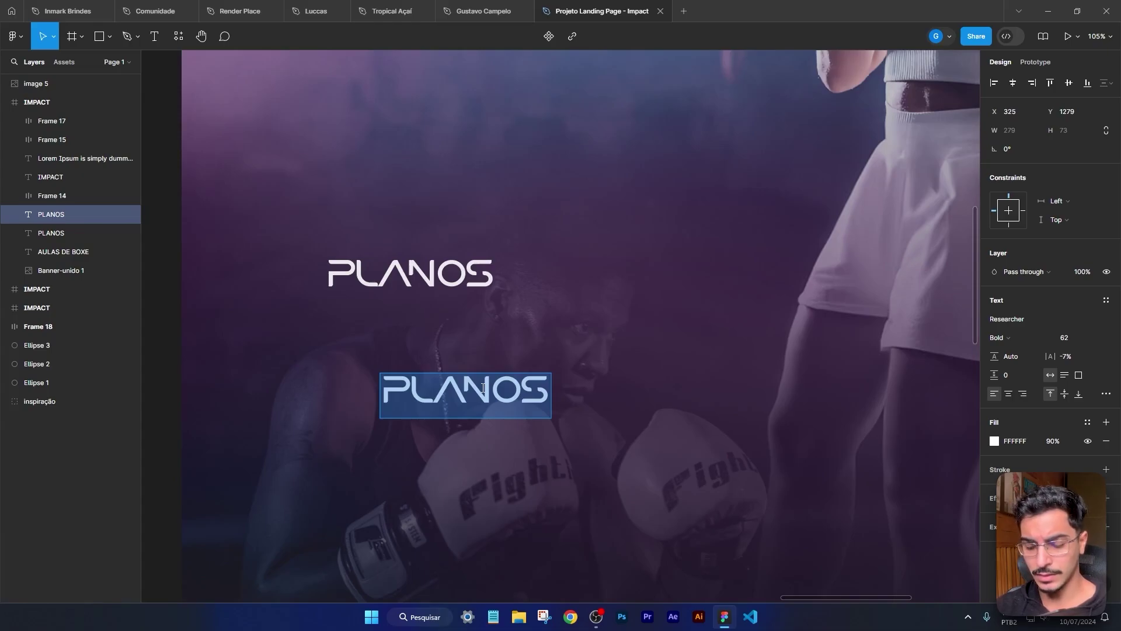
pyautogui.write('NSAL')
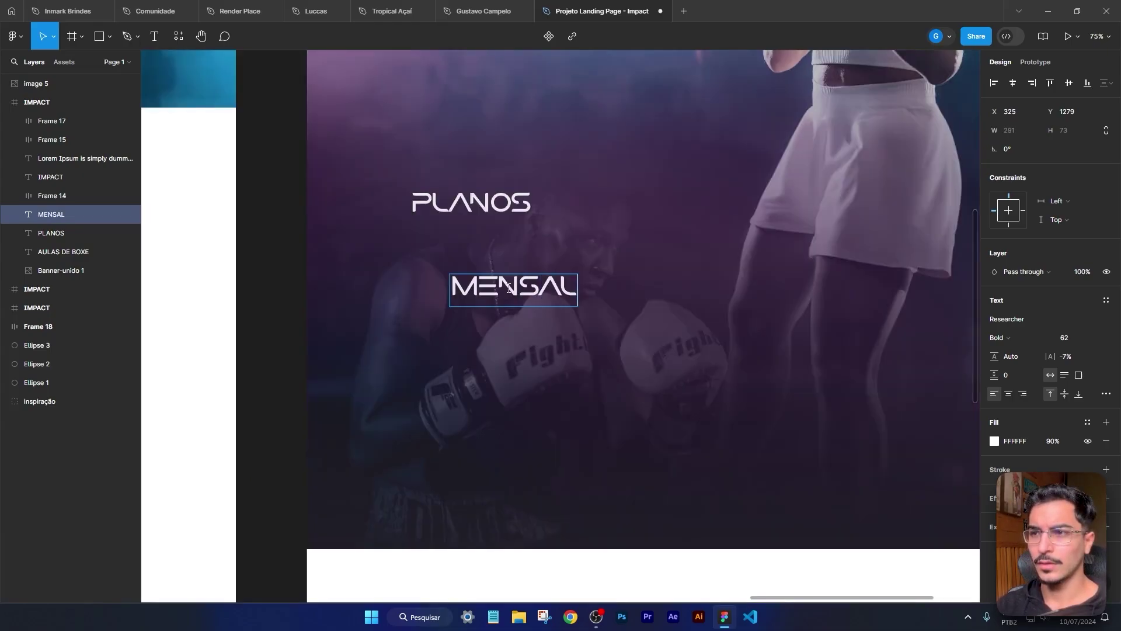
pyautogui.press('Escape')
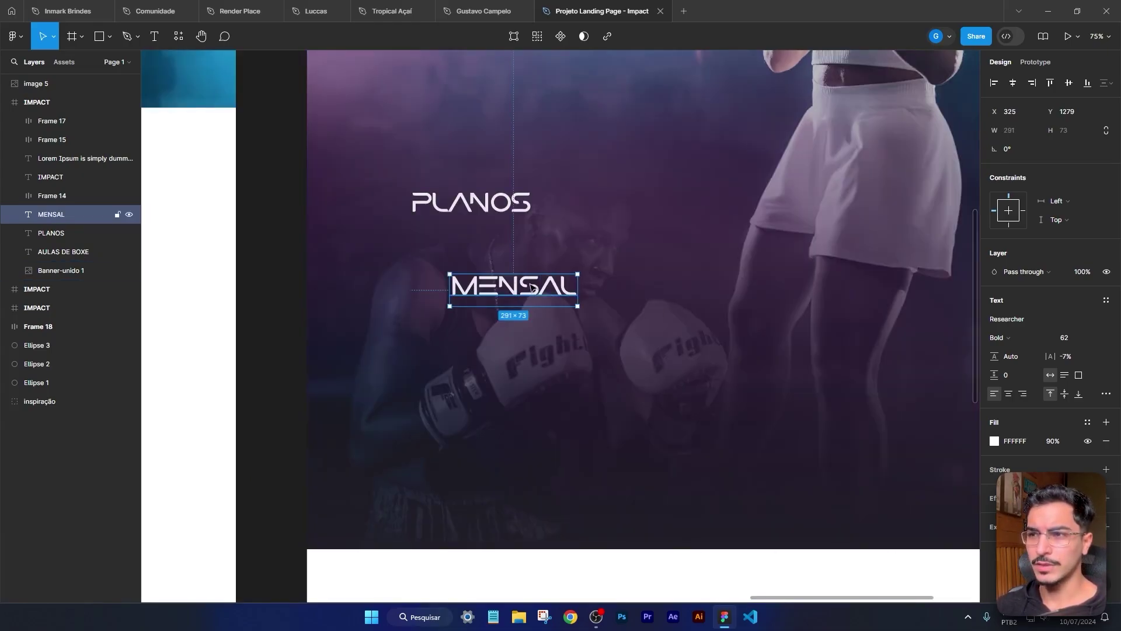
pyautogui.moveTo(524, 292); pyautogui.dragTo(669, 268)
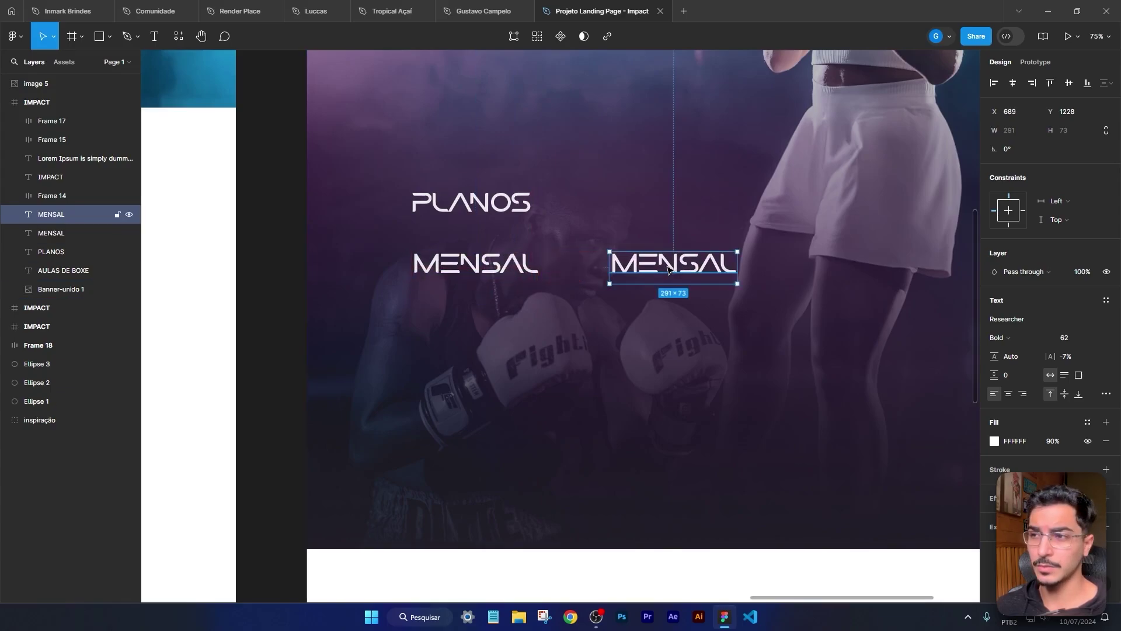
# Step: Retype a copy of the label as TRIMESTRAL
pyautogui.doubleClick(703, 266)
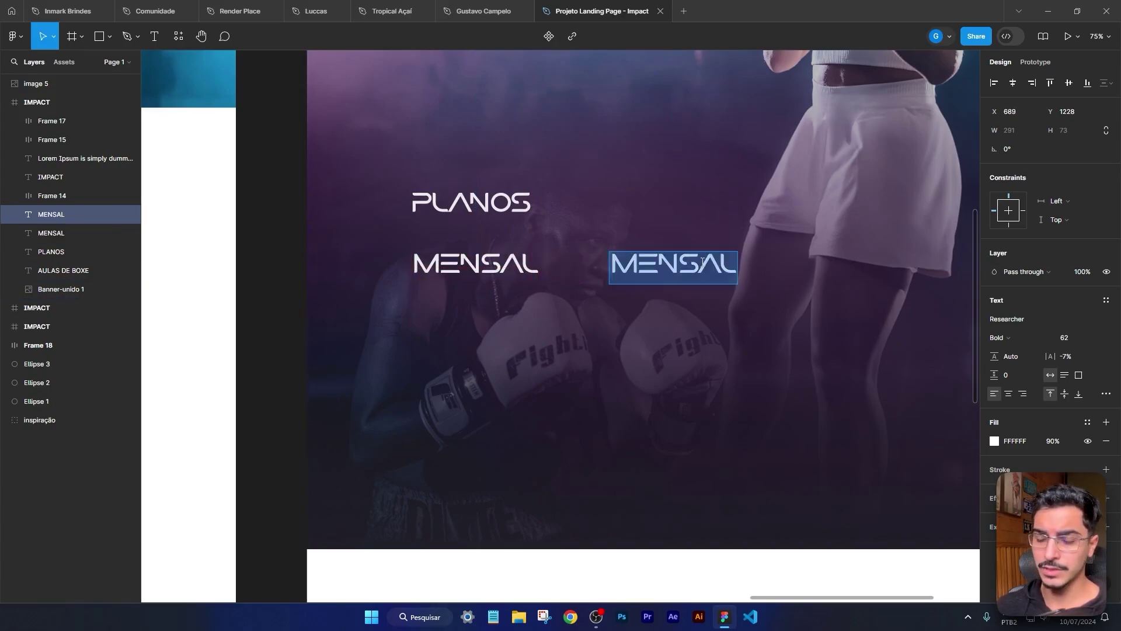
pyautogui.write('TRI')
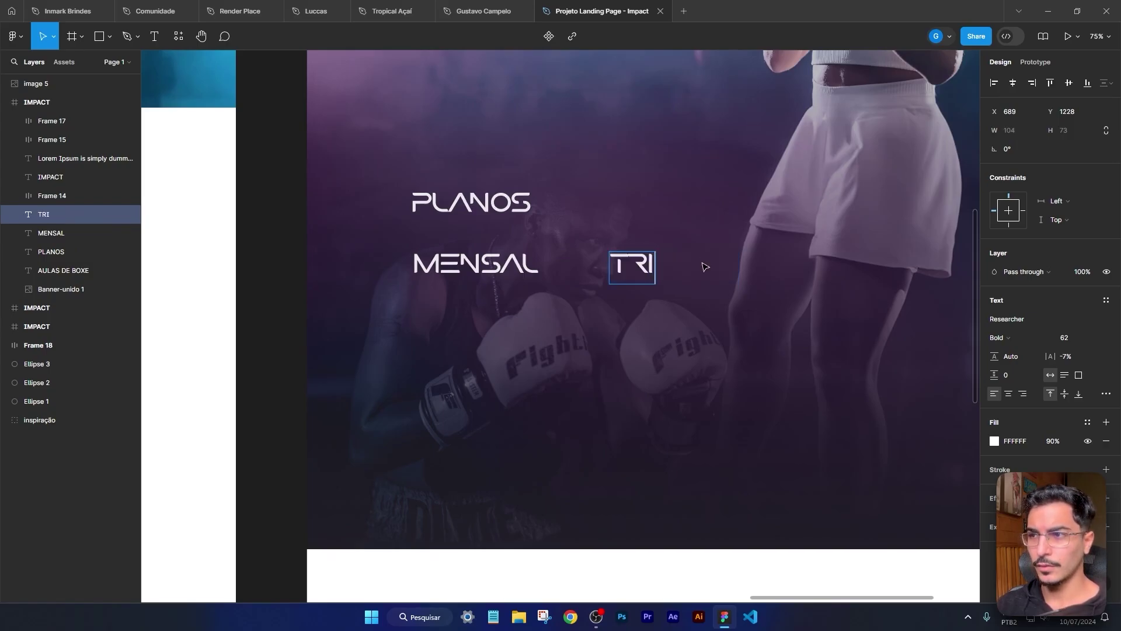
pyautogui.write('MESTRAL')
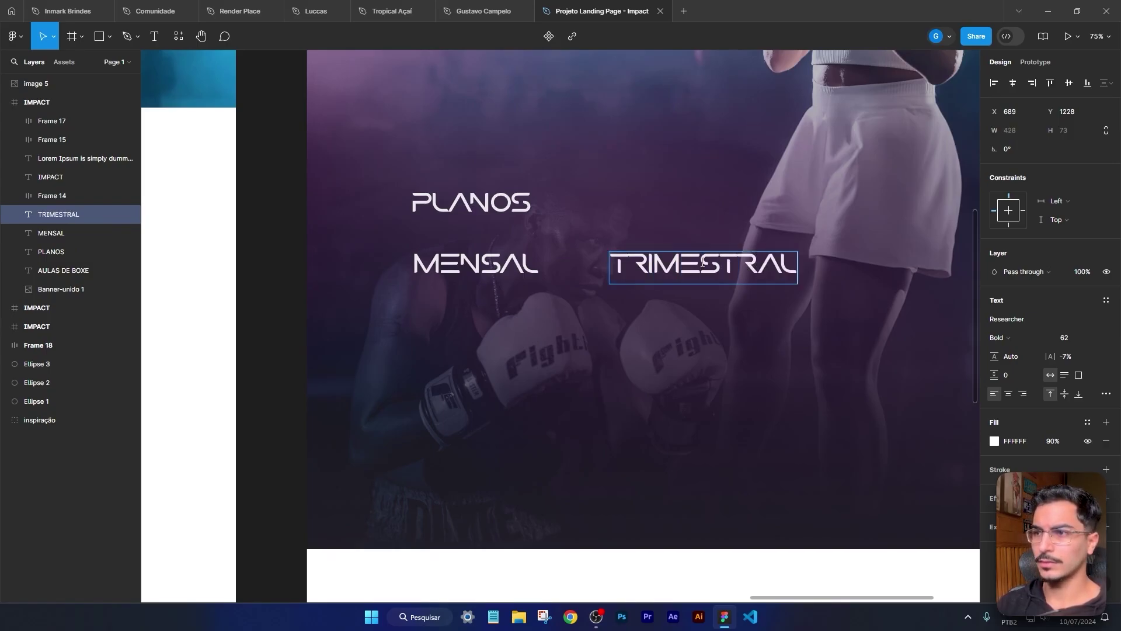
pyautogui.press('Escape')
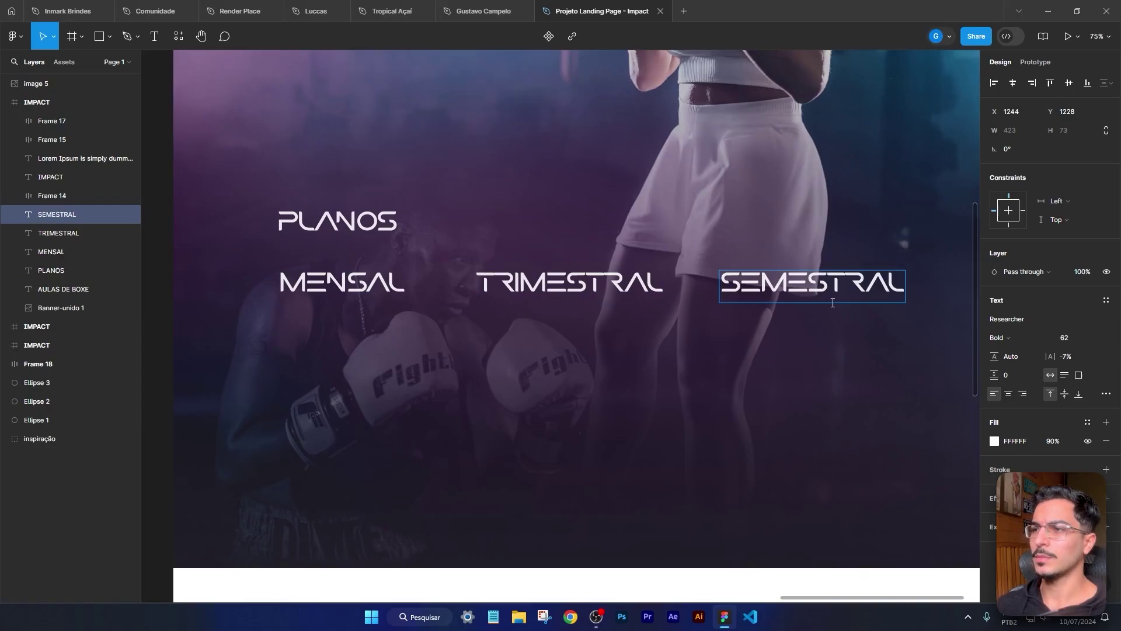
pyautogui.press('Escape')
pyautogui.click(340, 293)
pyautogui.scroll(2, 651, 344)
pyautogui.click(652, 345)
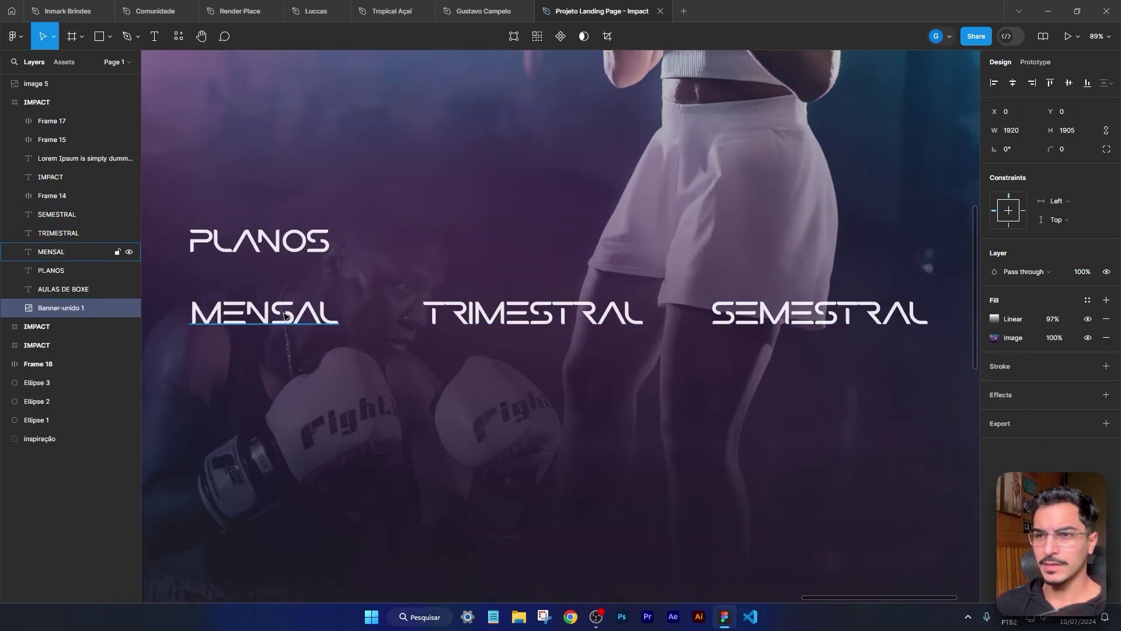
# Step: Change MENSAL and TRIMESTRAL to sentence case: 'Mensal' and 'Trimestral'
pyautogui.doubleClick(243, 312)
pyautogui.moveTo(222, 316); pyautogui.dragTo(368, 318)
pyautogui.write('ensal')
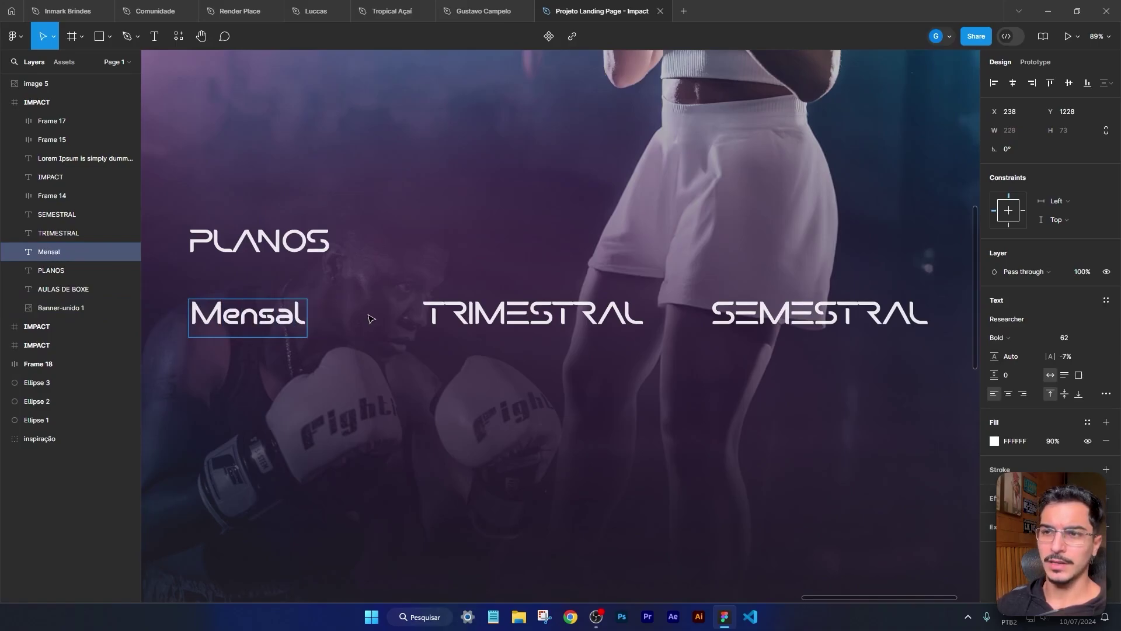
pyautogui.press('Escape')
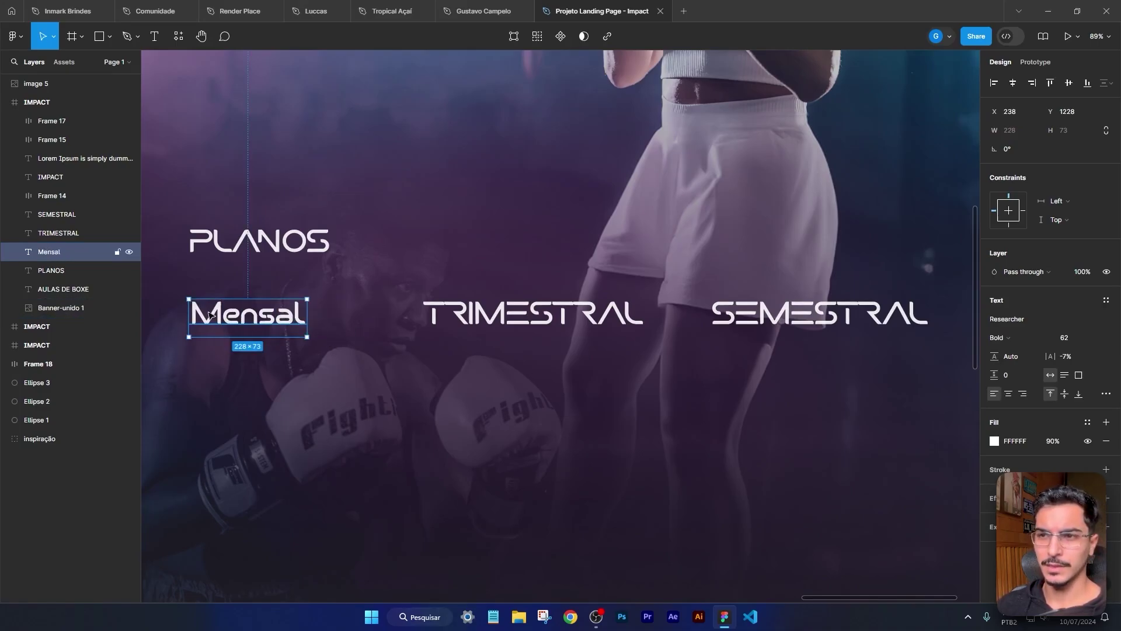
pyautogui.doubleClick(443, 315)
pyautogui.moveTo(442, 318); pyautogui.dragTo(662, 327)
pyautogui.write('t')
pyautogui.press('BackSpace')
pyautogui.write('ri')
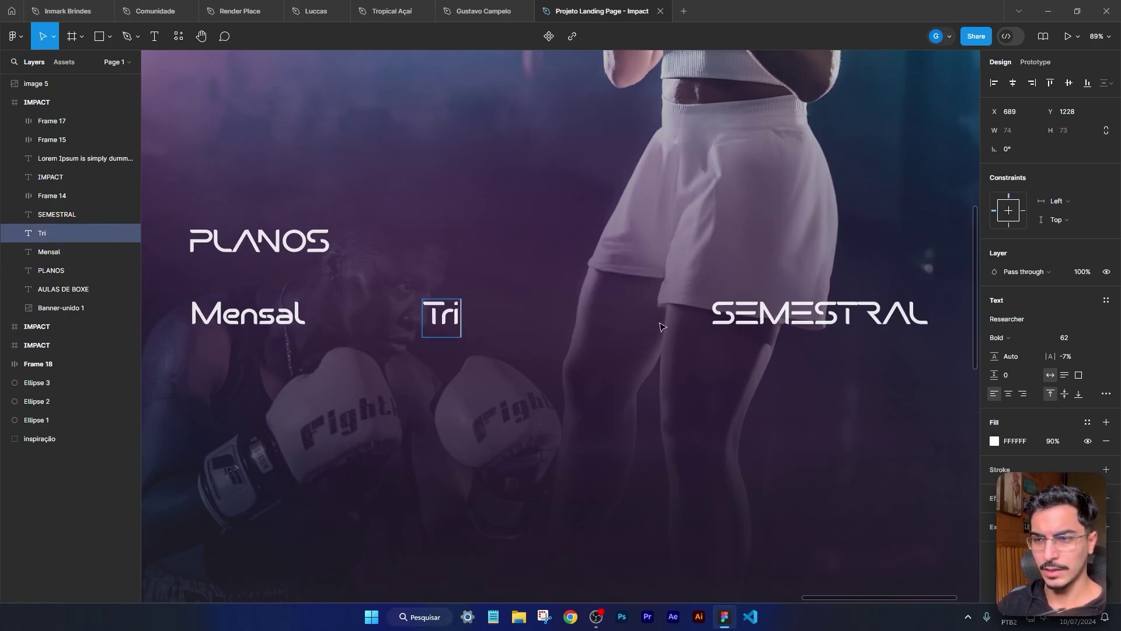
pyautogui.write('mestral')
pyautogui.press('Escape')
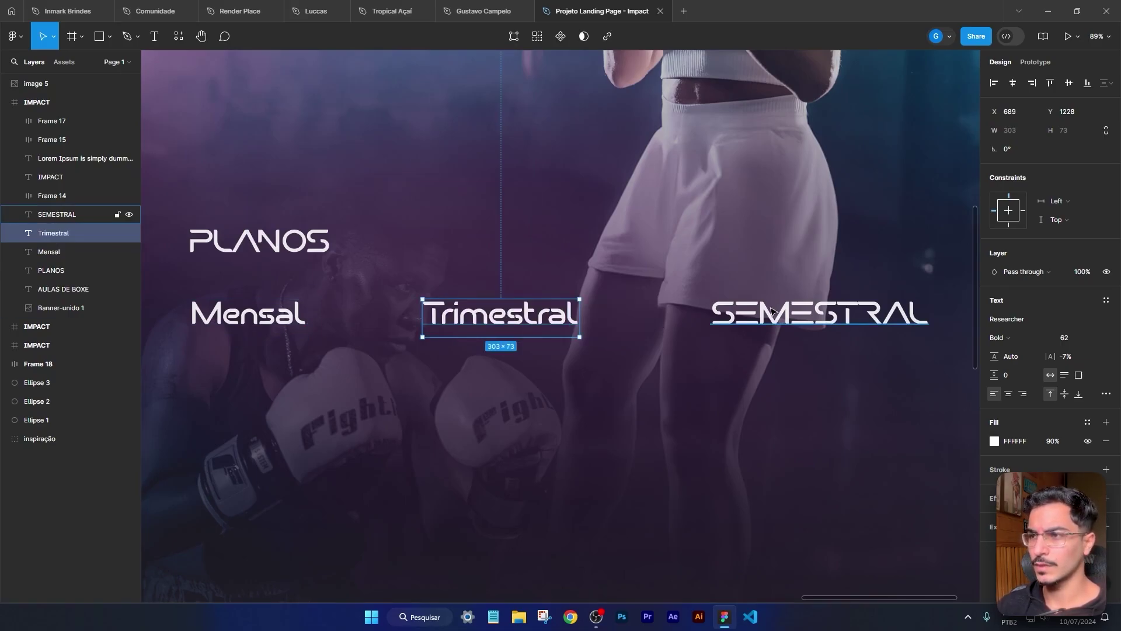
# Step: Change SEMESTRAL to 'Semestral' and move Mensal down beneath PLANOS
pyautogui.click(770, 311)
pyautogui.doubleClick(771, 311)
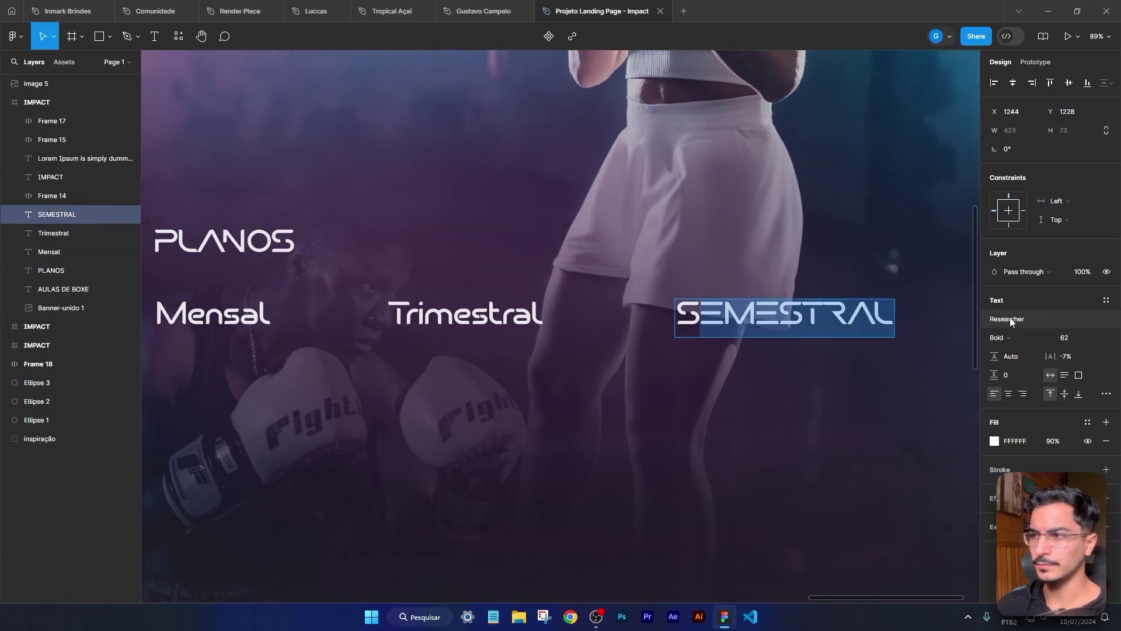
pyautogui.write('emestral')
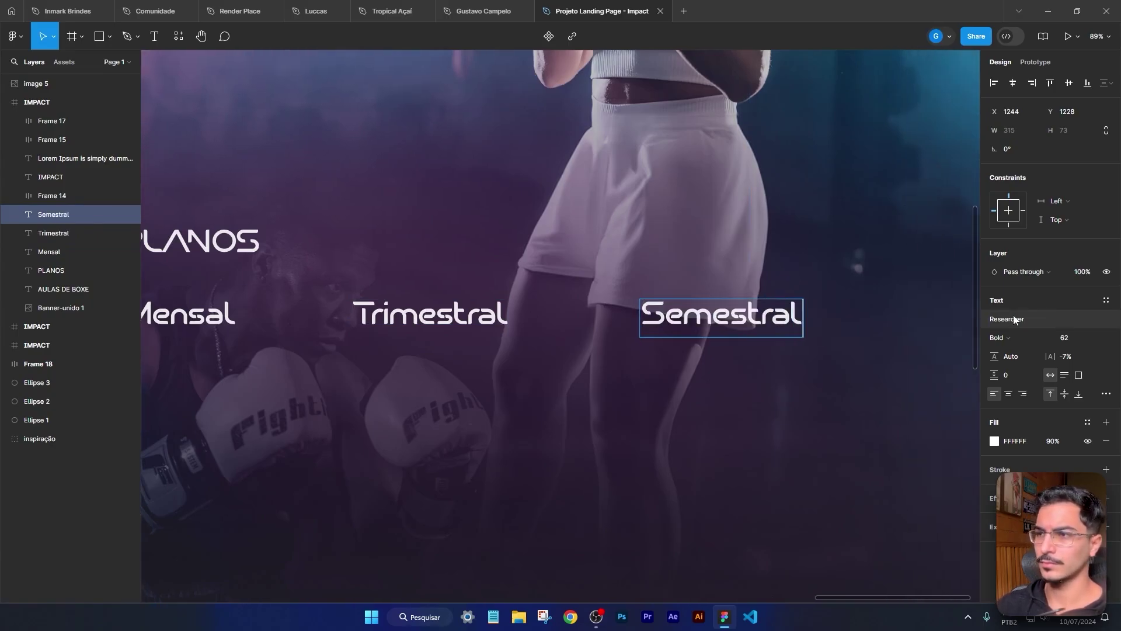
pyautogui.press('Escape')
pyautogui.keyDown('ctrl'); pyautogui.scroll(-5, 805, 310); pyautogui.keyUp('ctrl')
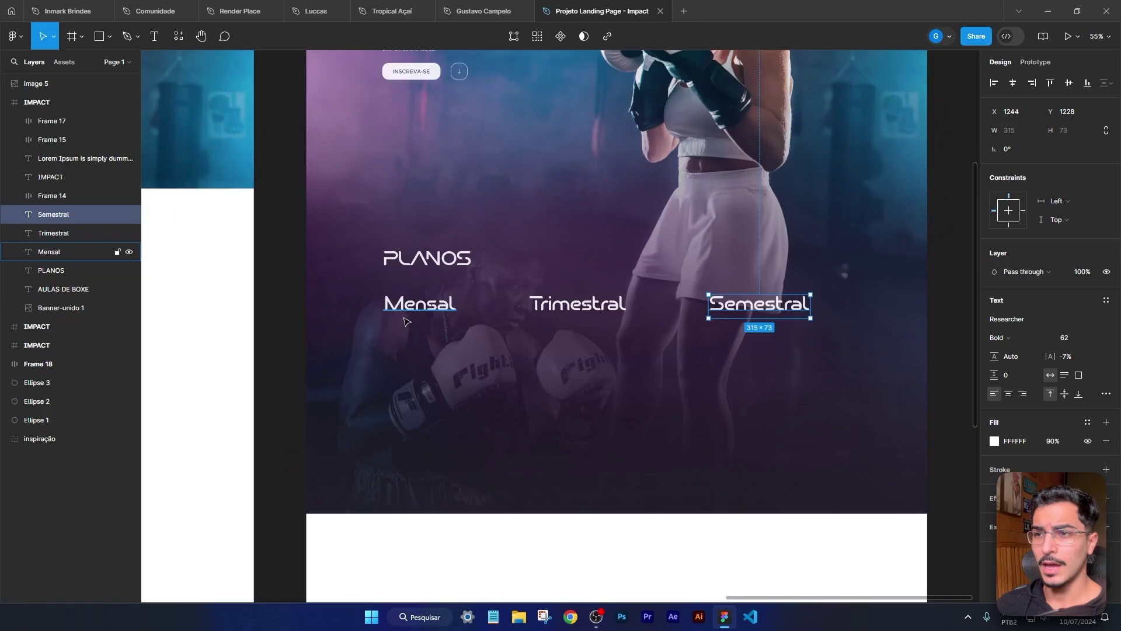
pyautogui.keyDown('ctrl'); pyautogui.scroll(4, 407, 321); pyautogui.keyUp('ctrl')
pyautogui.moveTo(440, 308); pyautogui.dragTo(463, 337)
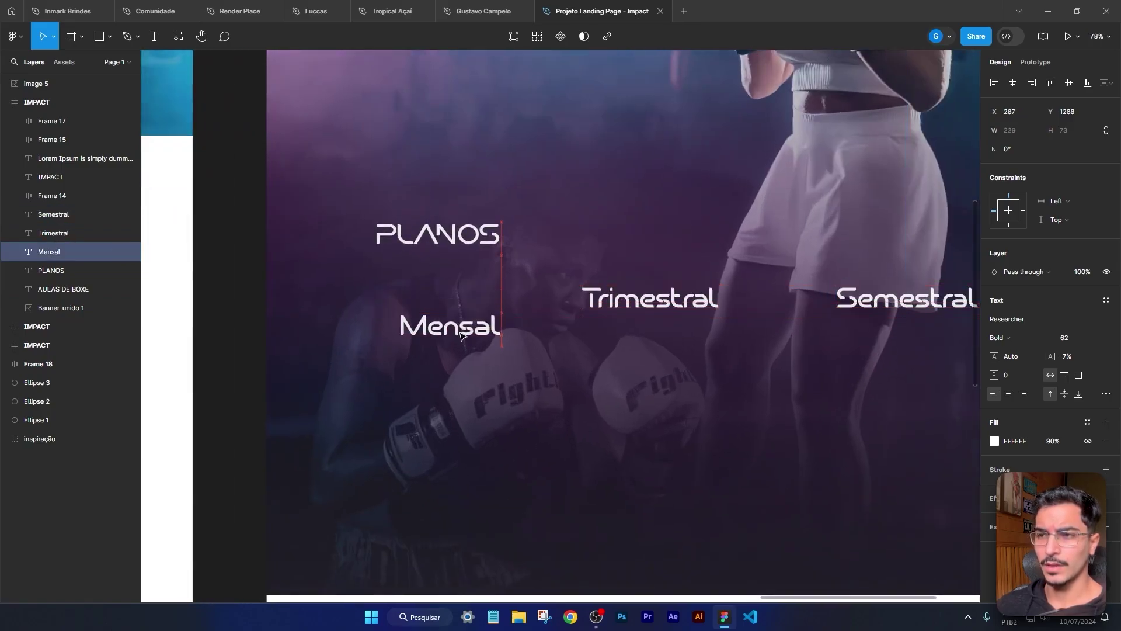
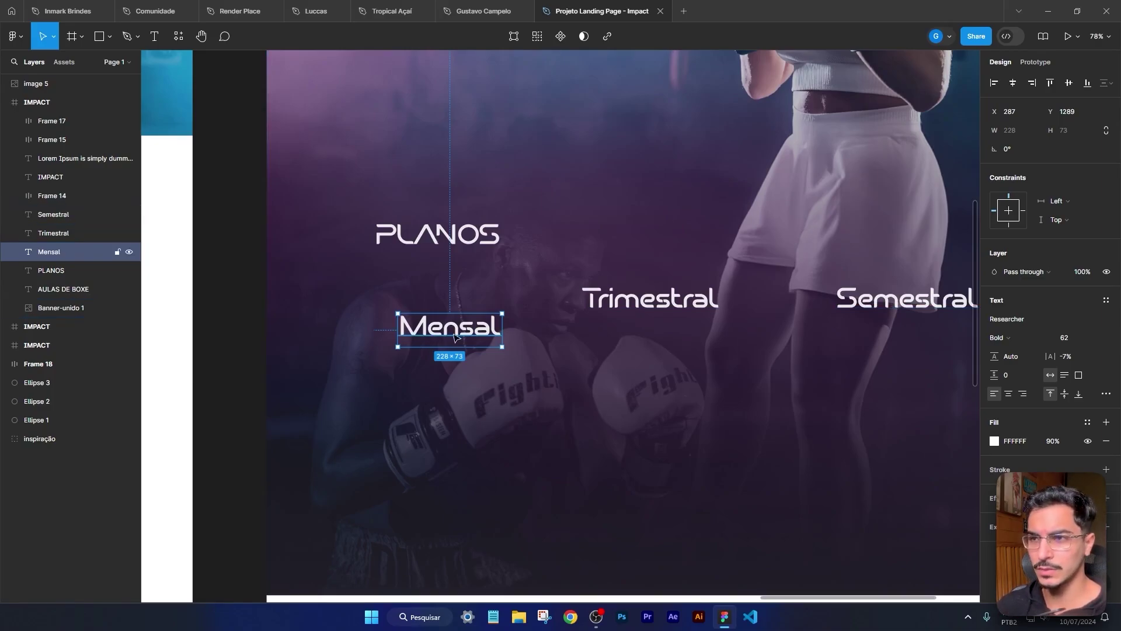
# Step: Duplicate the Lorem Ipsum paragraph below Mensal and retype it as 'Aulas particulares diárias'
pyautogui.scroll(3, 526, 374)
pyautogui.click(455, 83)
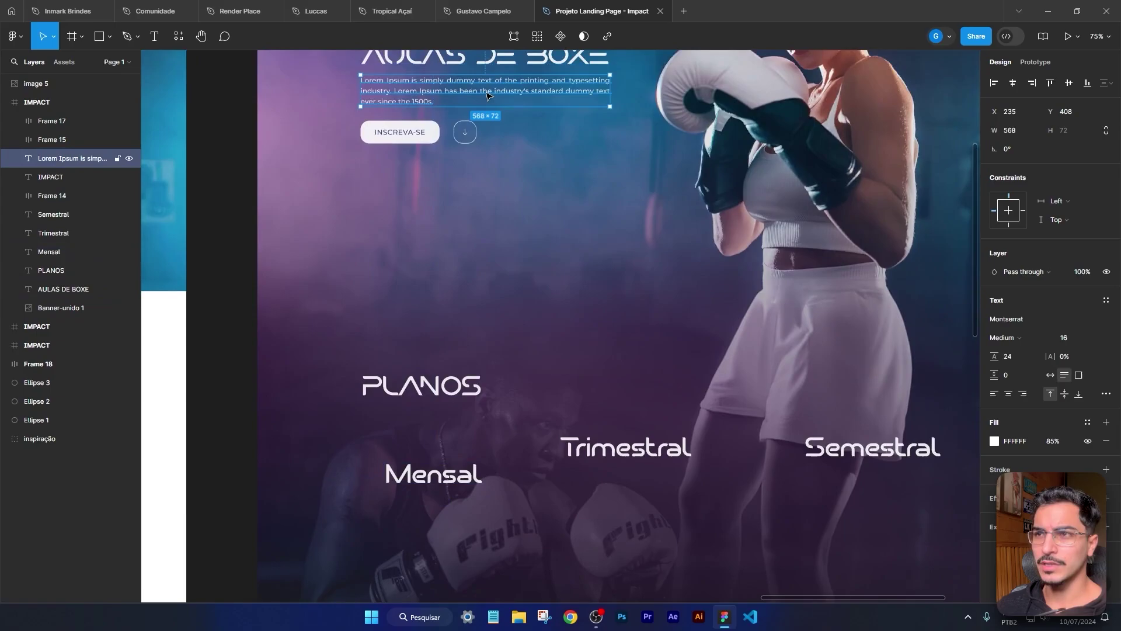
pyautogui.moveTo(455, 83); pyautogui.dragTo(526, 357)
pyautogui.scroll(5, 526, 358)
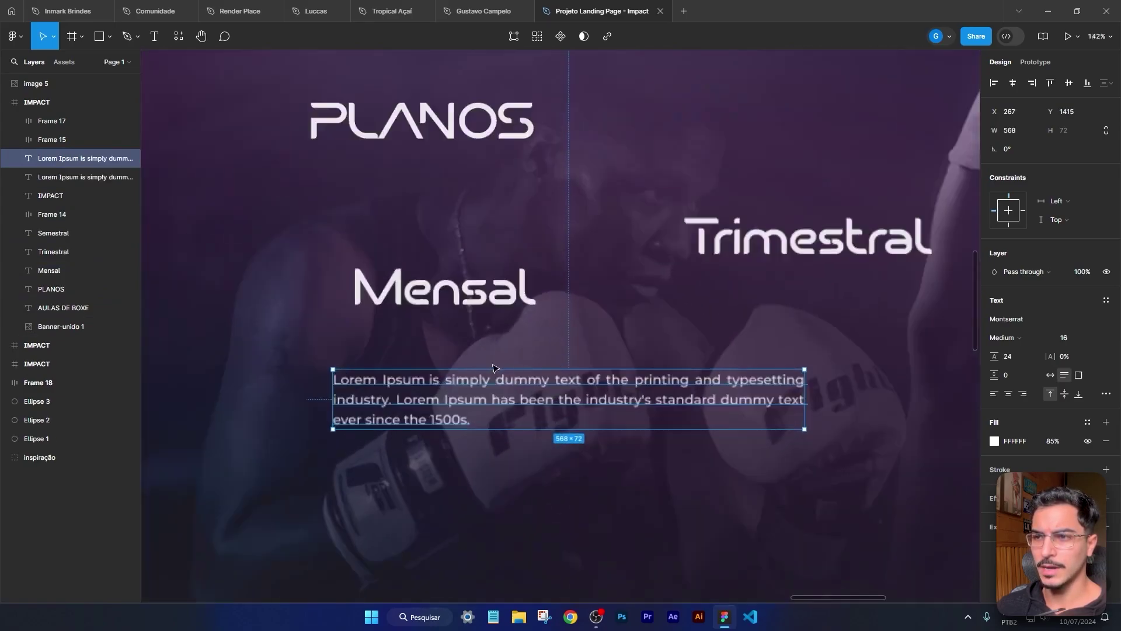
pyautogui.doubleClick(516, 350)
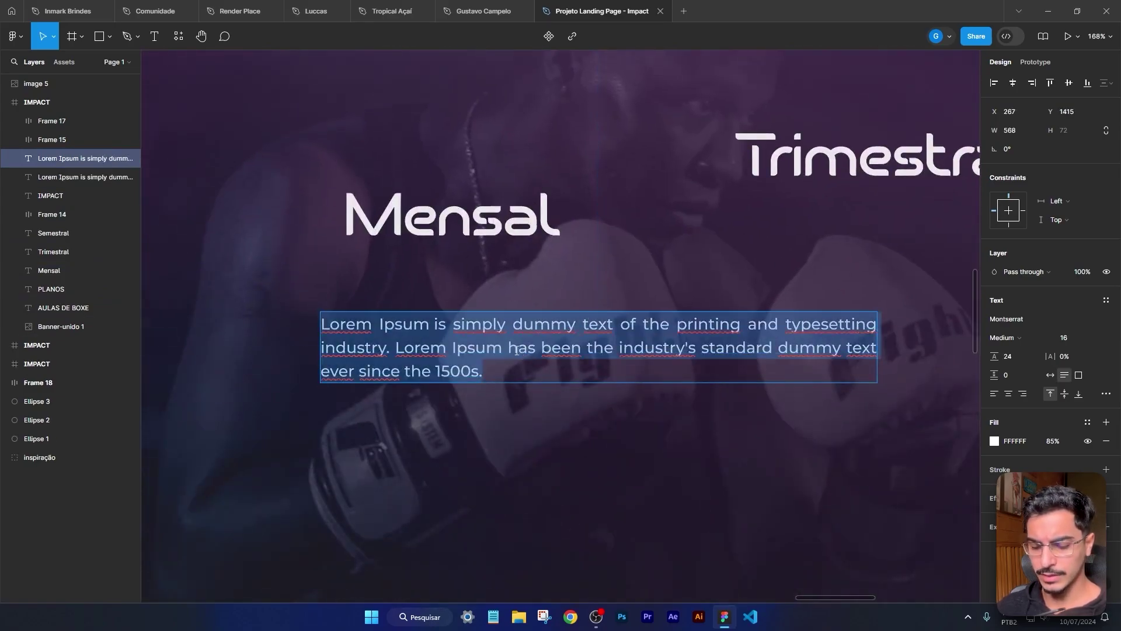
pyautogui.write('Aul')
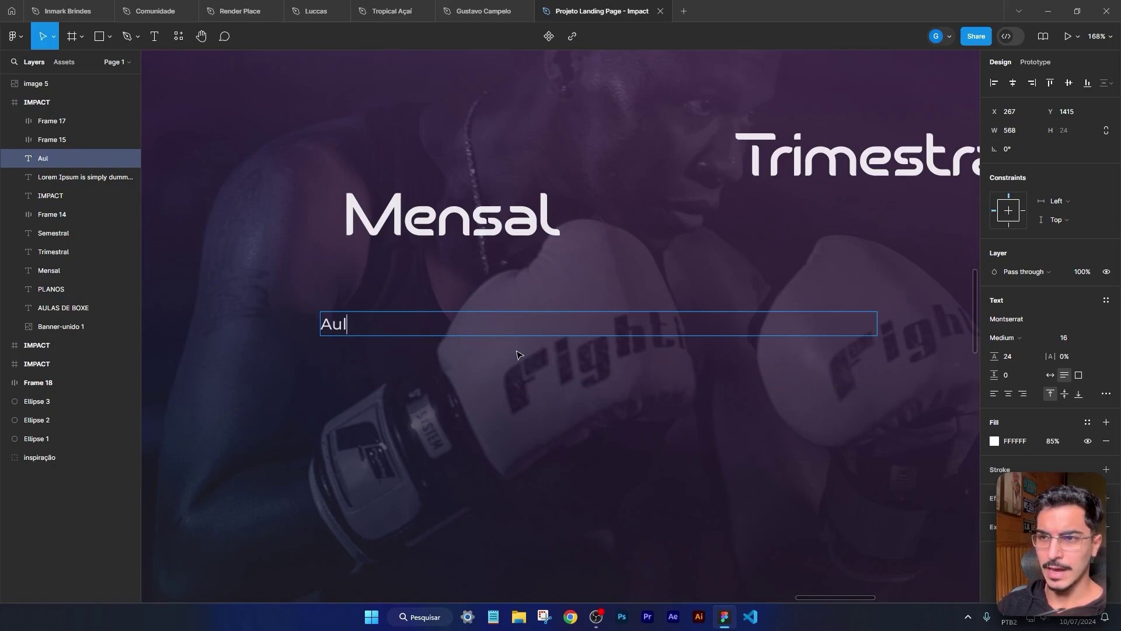
pyautogui.write('as diárias ')
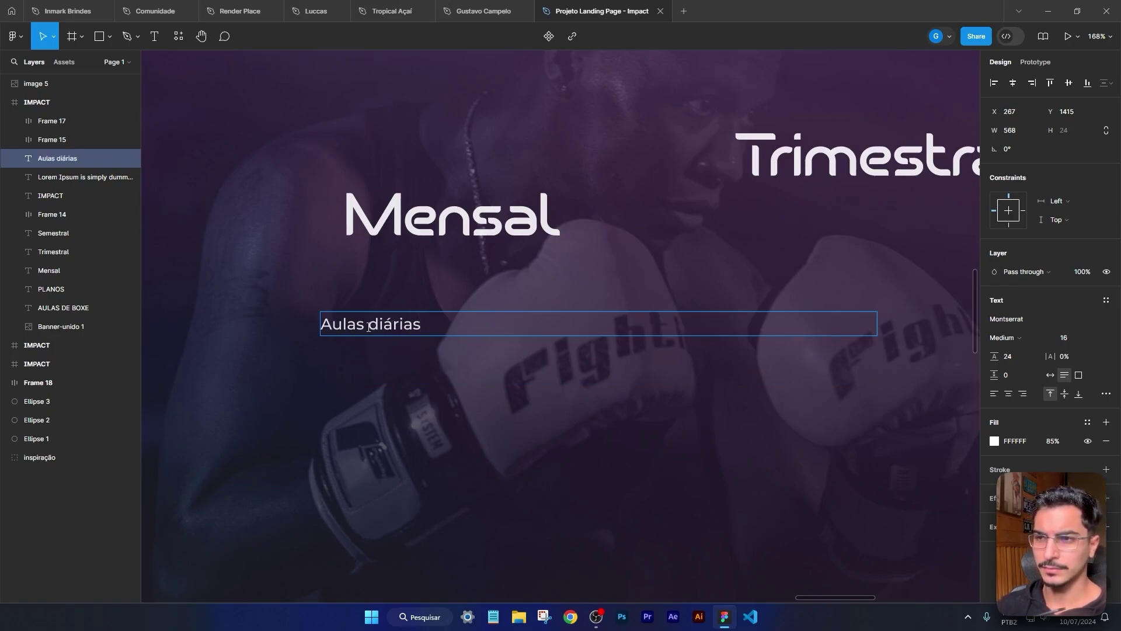
pyautogui.write(' particulares')
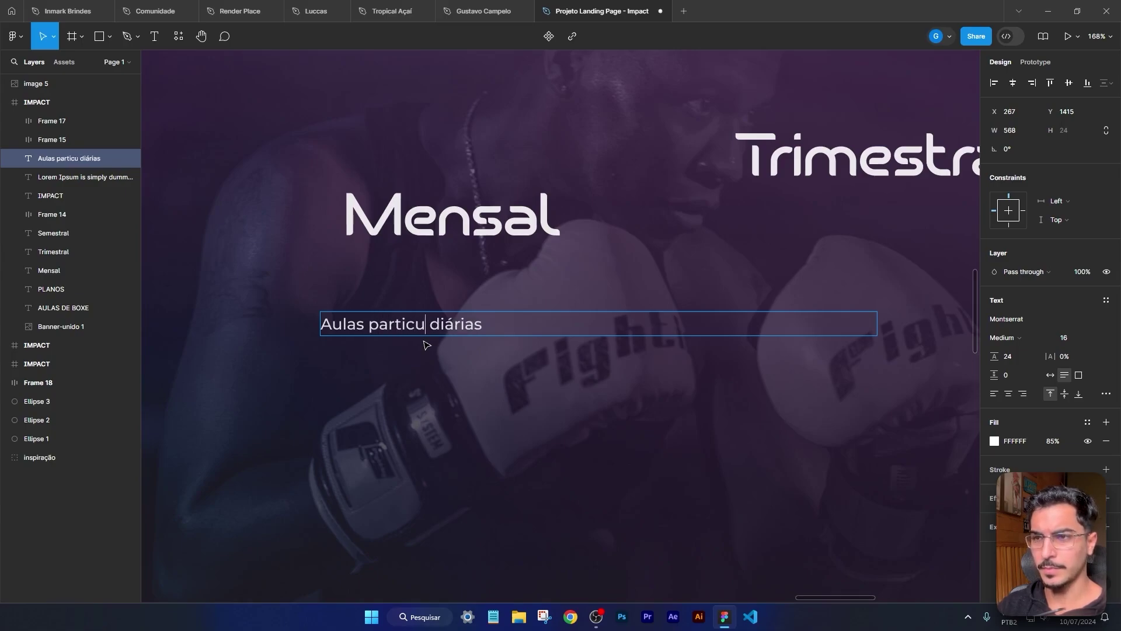
pyautogui.press('Escape')
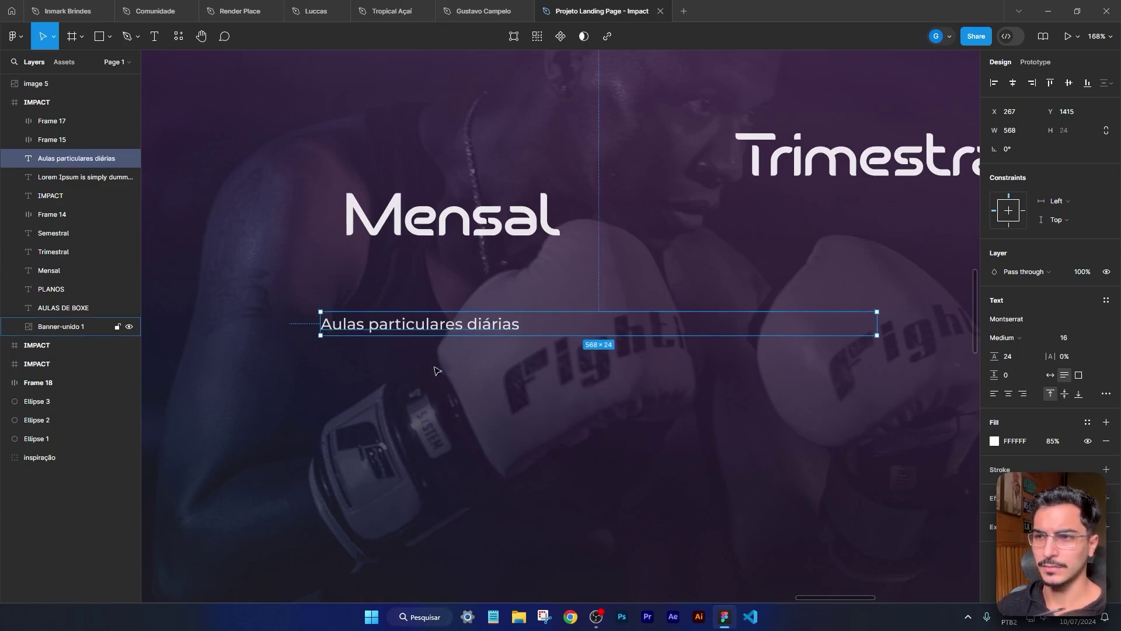
# Step: Set the text to auto width and align it under the Mensal heading
pyautogui.click(1048, 375)
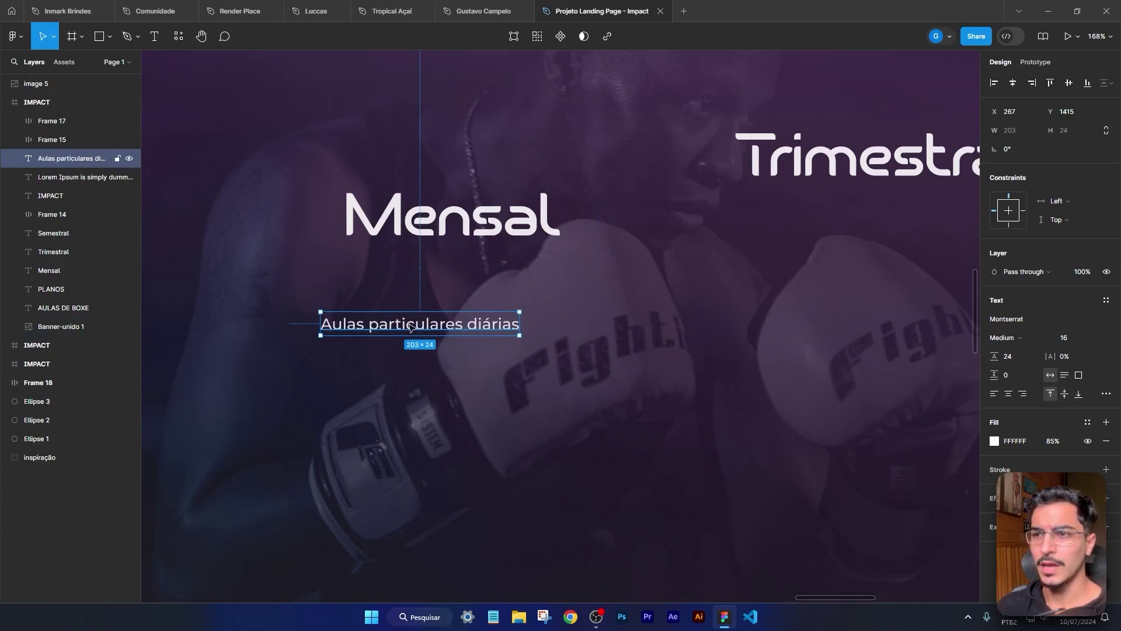
pyautogui.moveTo(417, 324); pyautogui.dragTo(472, 303)
pyautogui.click(303, 292)
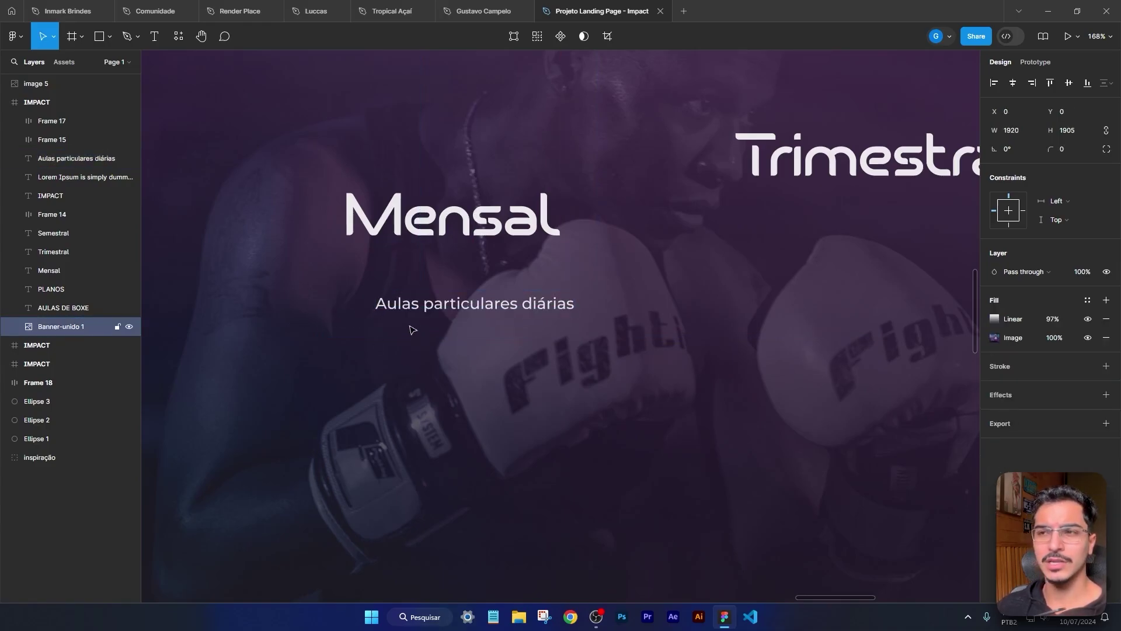
# Step: Draw a check mark path with the Pen tool on the banner
pyautogui.scroll(-5, 413, 330)
pyautogui.scroll(2, 607, 325)
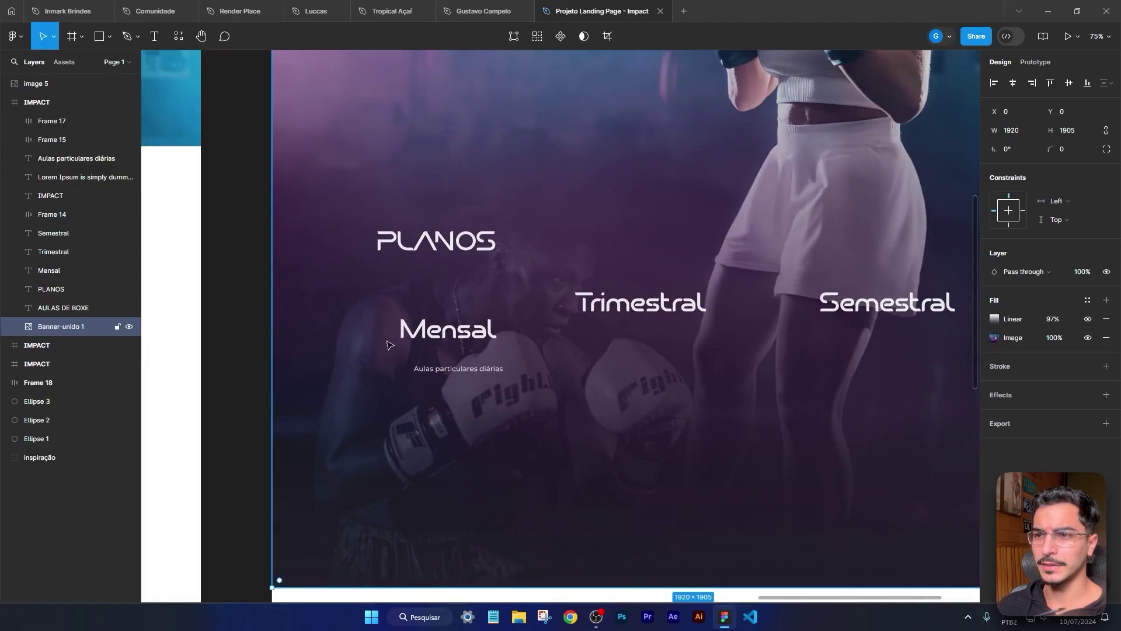
pyautogui.scroll(20, 388, 345)
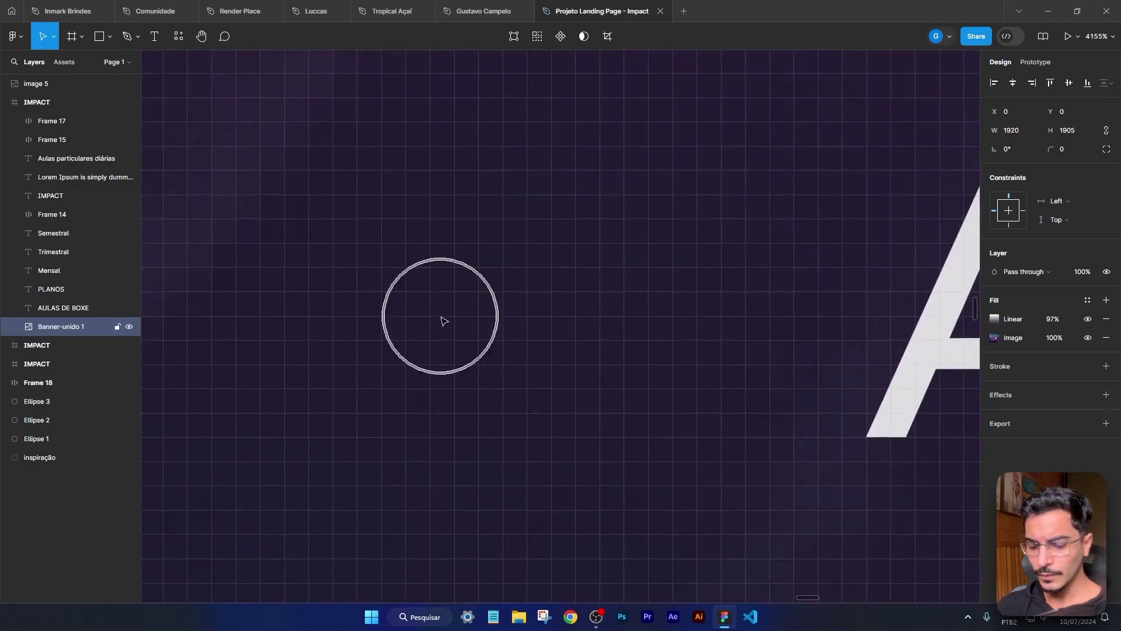
pyautogui.press('p')
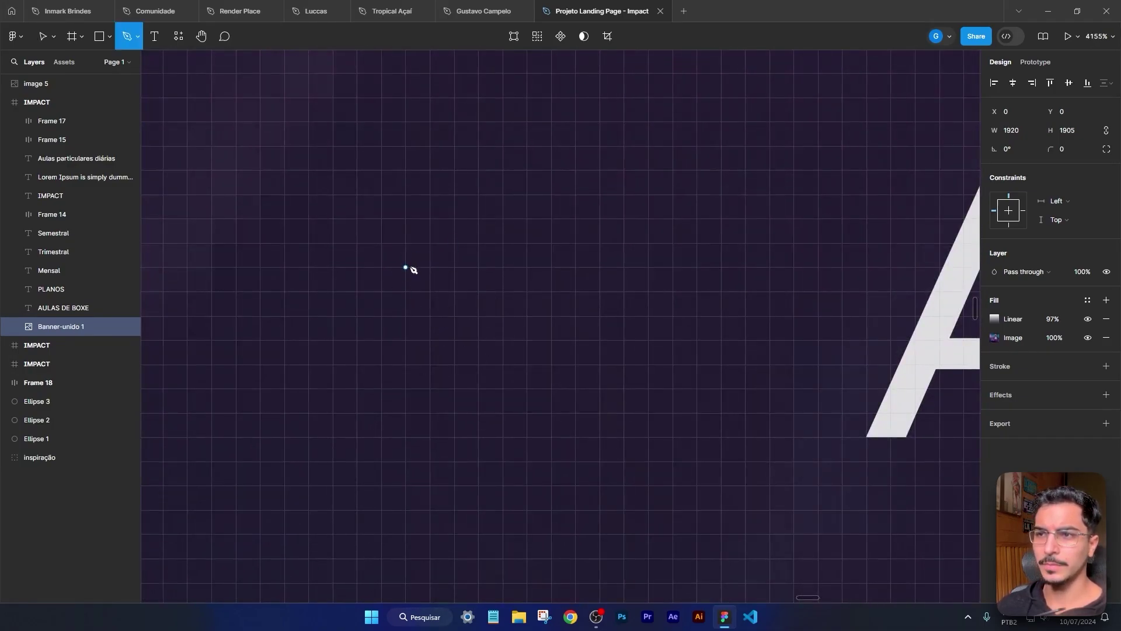
pyautogui.scroll(2, 413, 270)
pyautogui.click(405, 268)
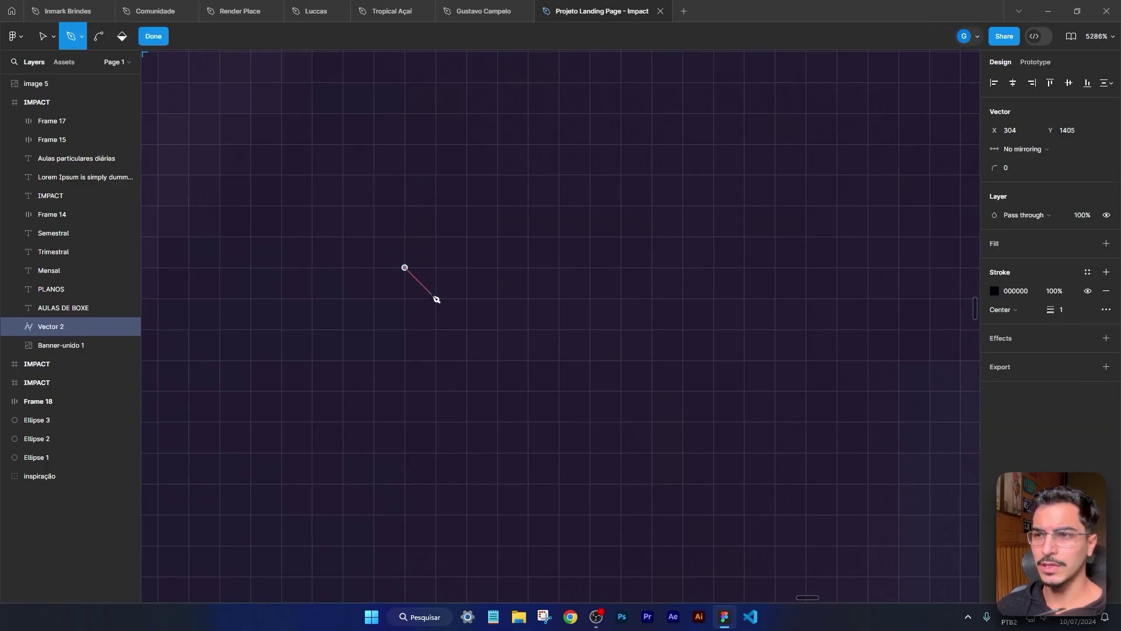
pyautogui.click(466, 329)
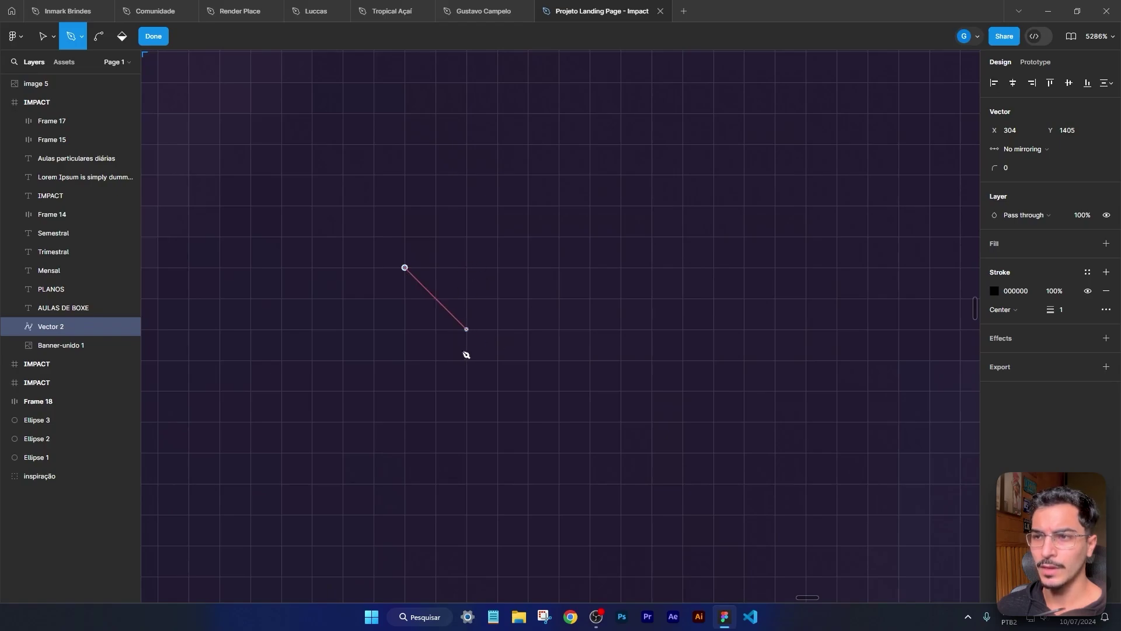
pyautogui.click(498, 360)
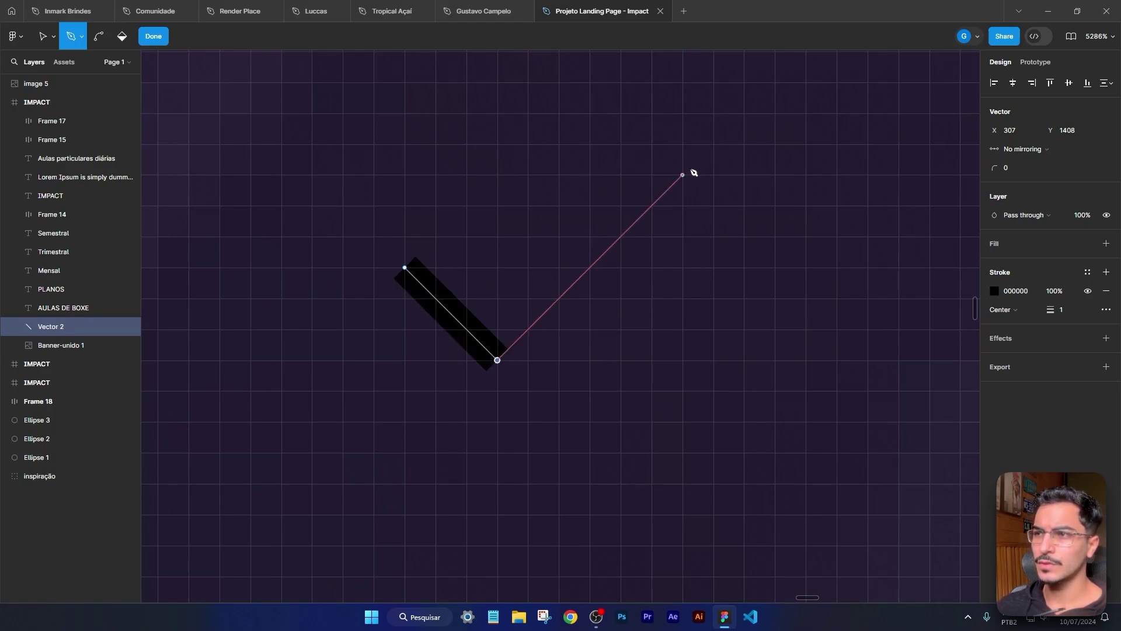
pyautogui.click(682, 175)
pyautogui.press('Escape')
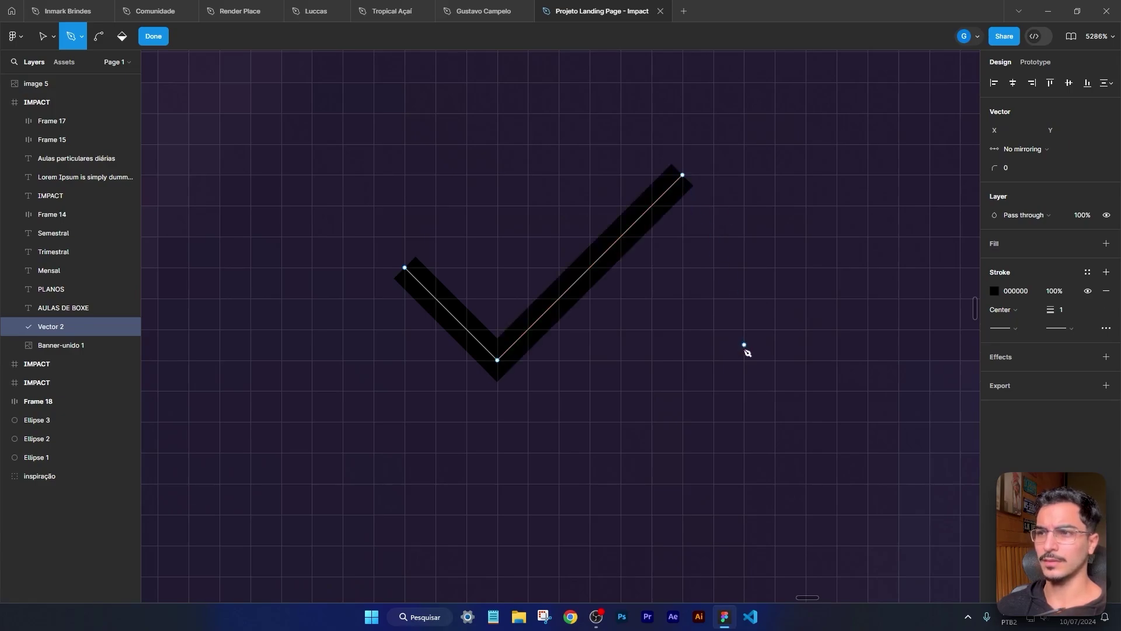
pyautogui.press('Escape')
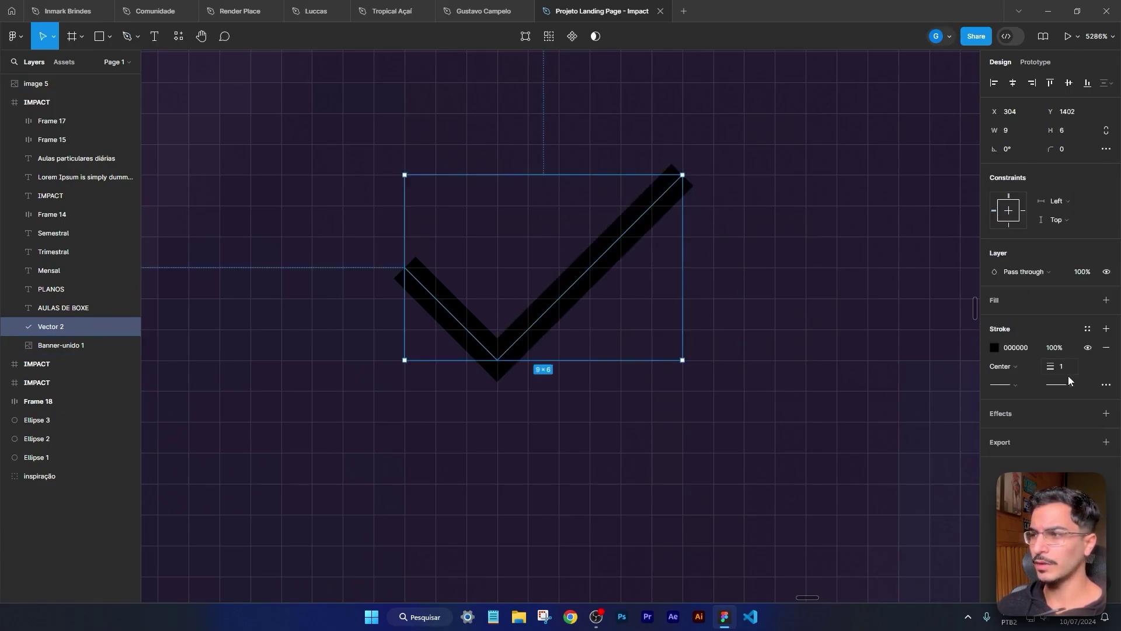
# Step: Give the check mark's stroke rounded end points
pyautogui.click(1105, 386)
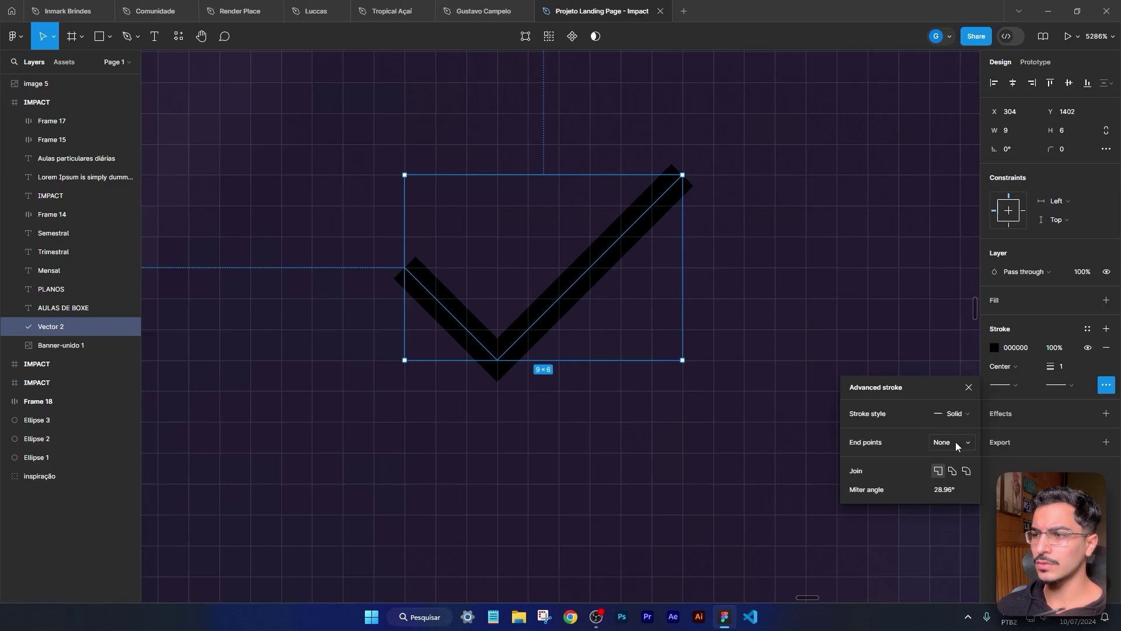
pyautogui.click(957, 445)
pyautogui.click(946, 534)
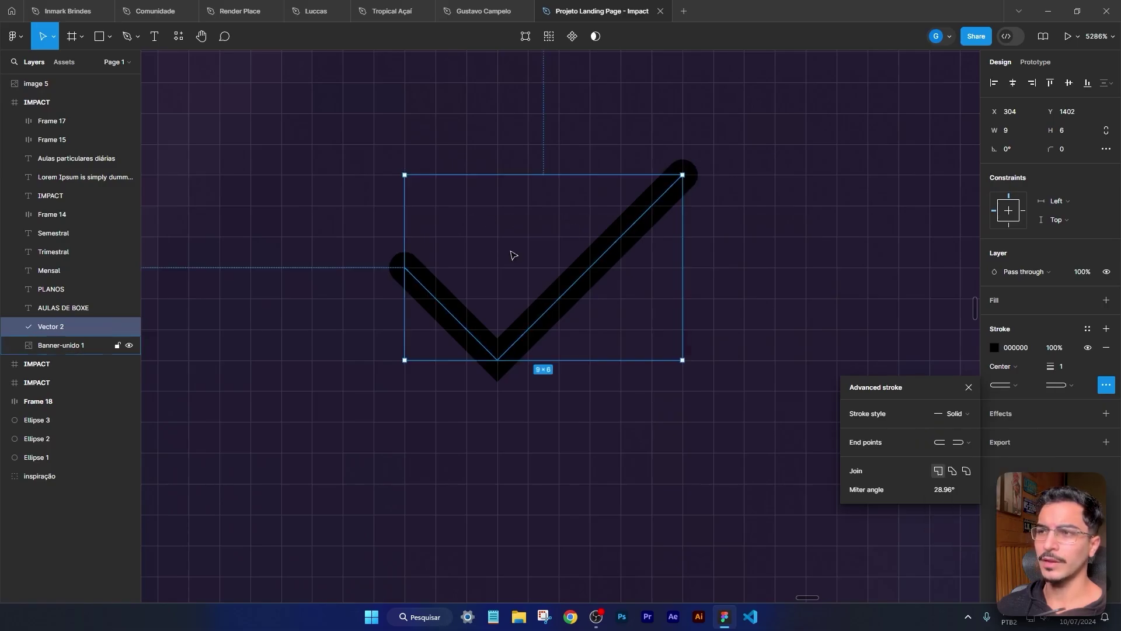
# Step: Wrap the check mark in its own auto-layout frame
pyautogui.click(739, 245)
pyautogui.click(609, 259)
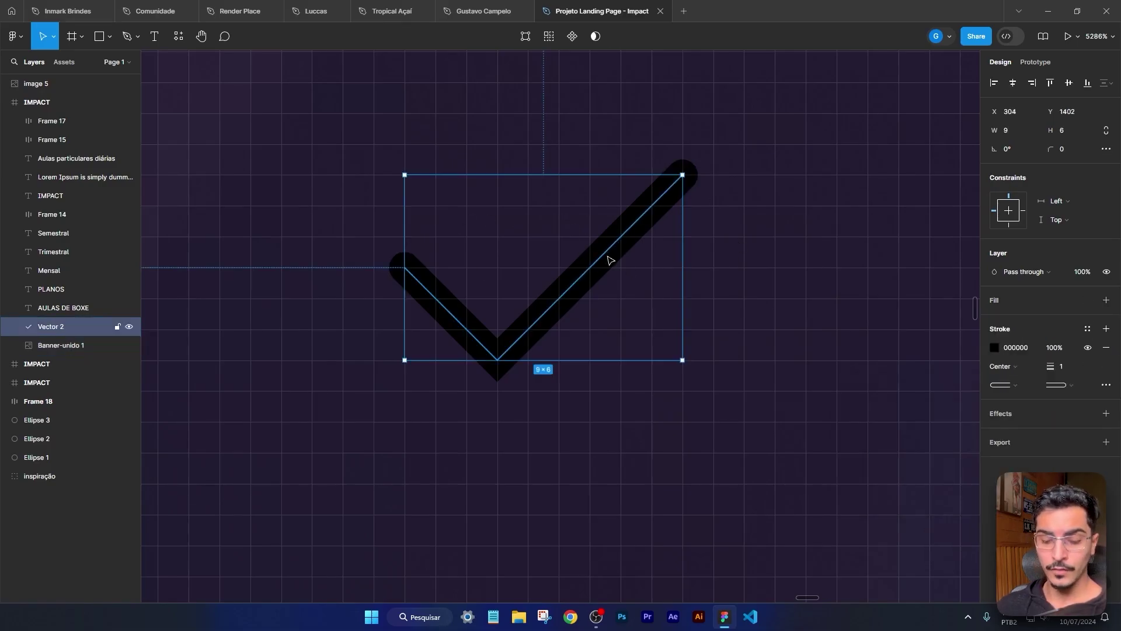
pyautogui.hotkey('shift', 'a')
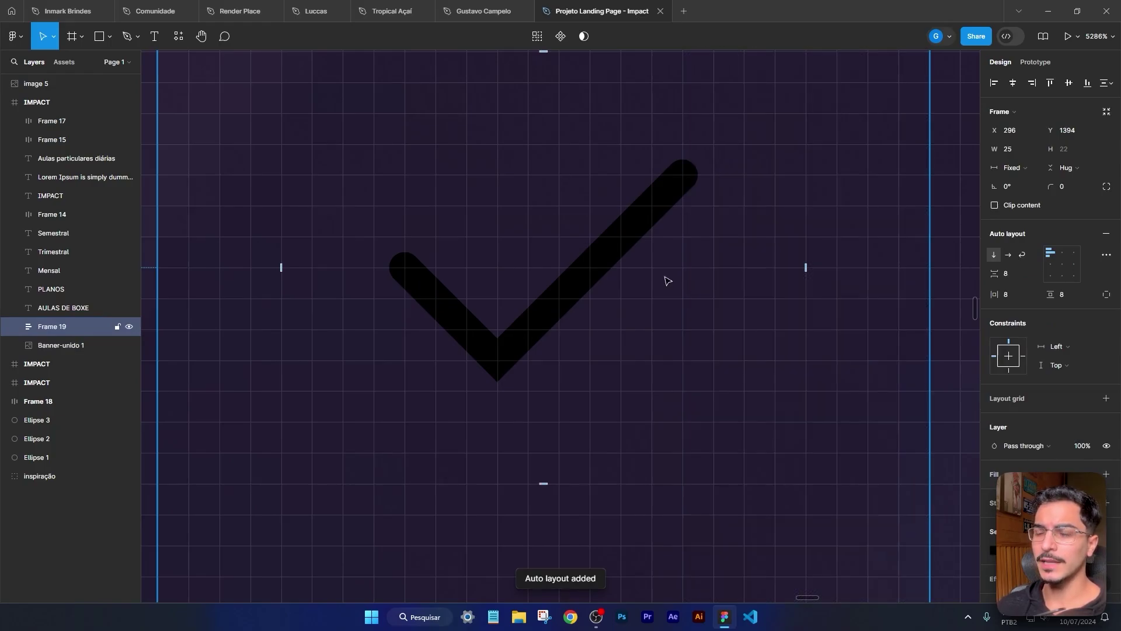
pyautogui.scroll(-5, 675, 280)
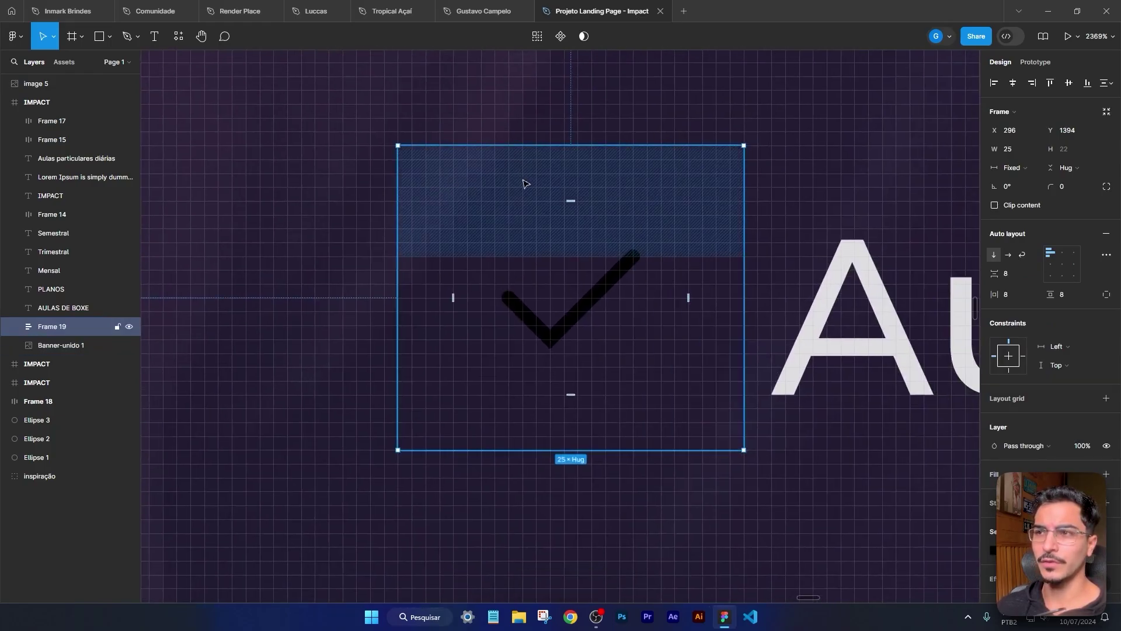
pyautogui.click(1105, 474)
pyautogui.scroll(-8, 789, 362)
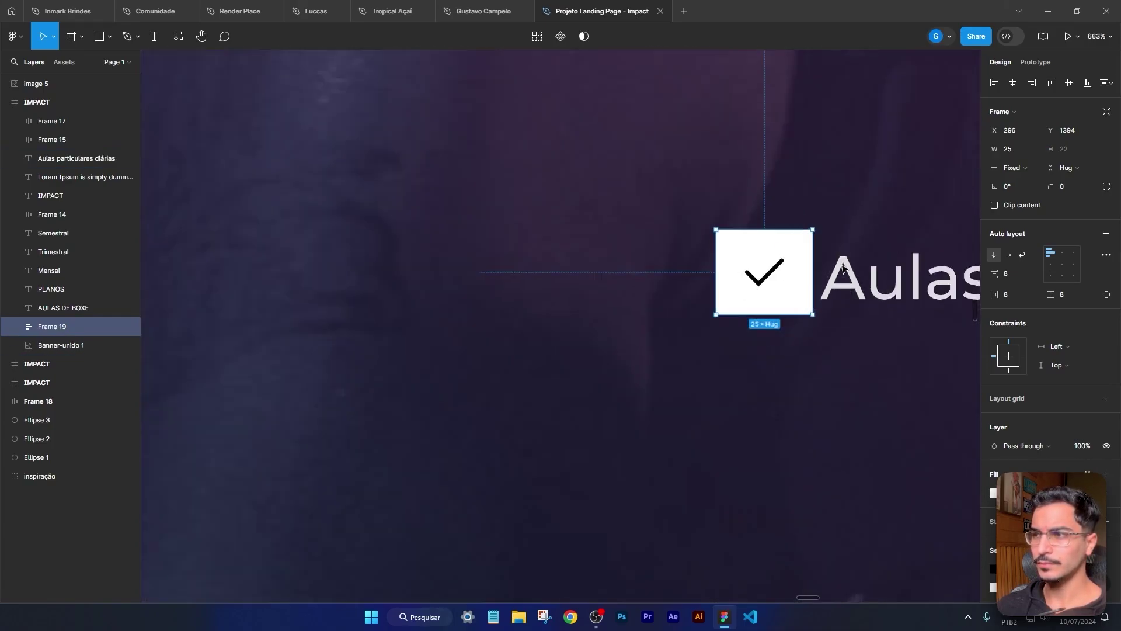
pyautogui.scroll(4, 651, 277)
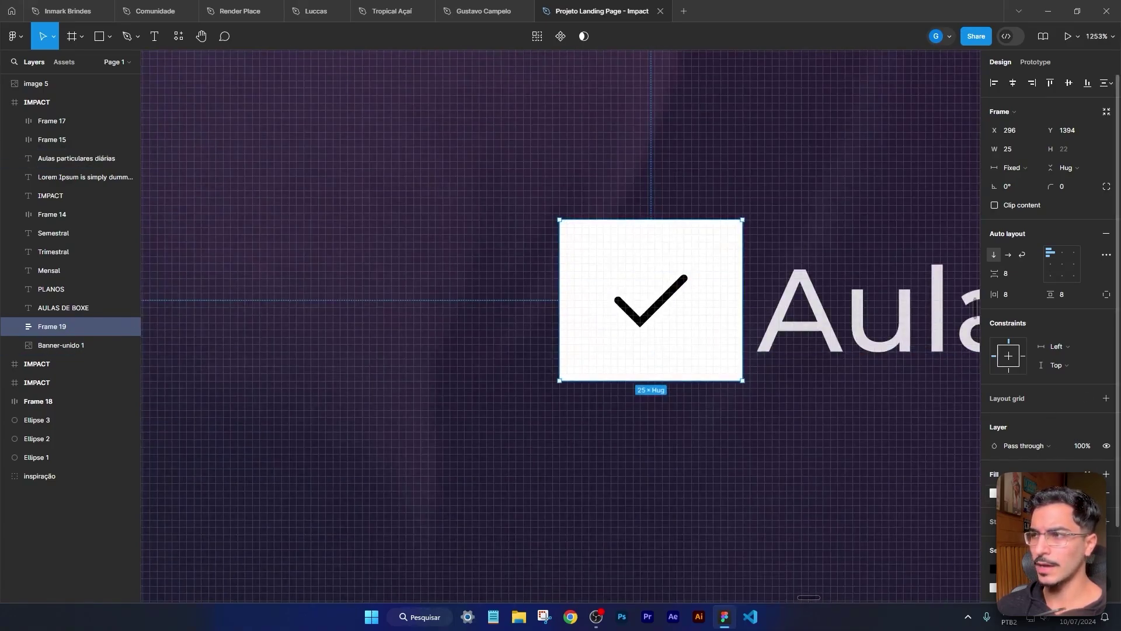
pyautogui.scroll(-4, 701, 350)
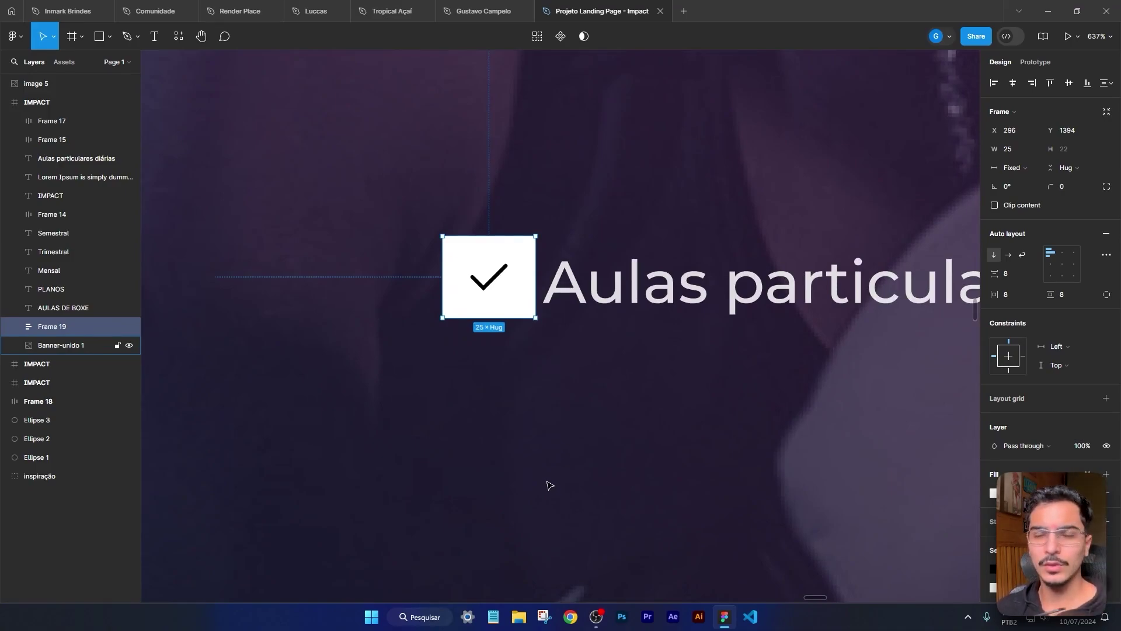
pyautogui.click(1066, 186)
pyautogui.write('55')
pyautogui.press('Return')
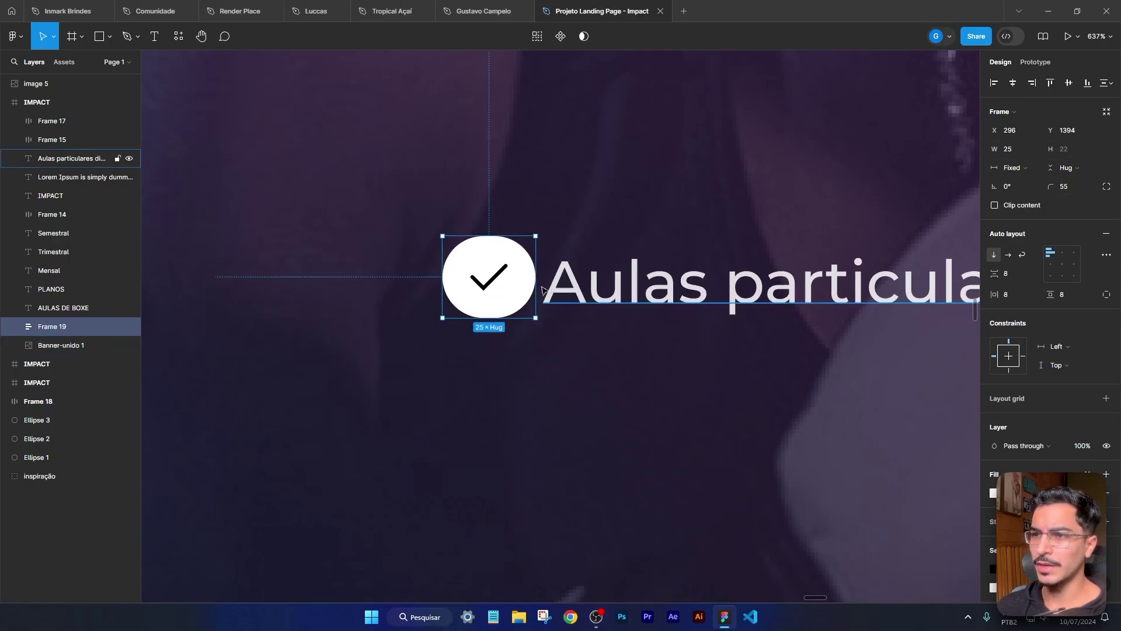
pyautogui.keyDown('ctrl'); pyautogui.scroll(3, 506, 289); pyautogui.keyUp('ctrl')
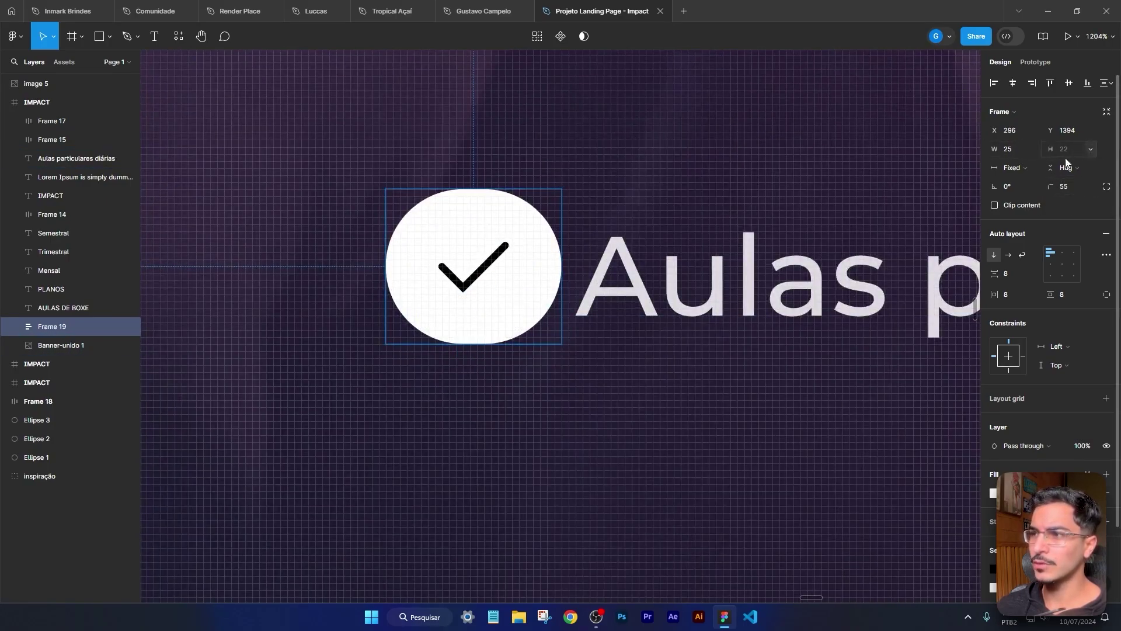
pyautogui.keyDown('ctrl'); pyautogui.scroll(-3, 631, 281); pyautogui.keyUp('ctrl')
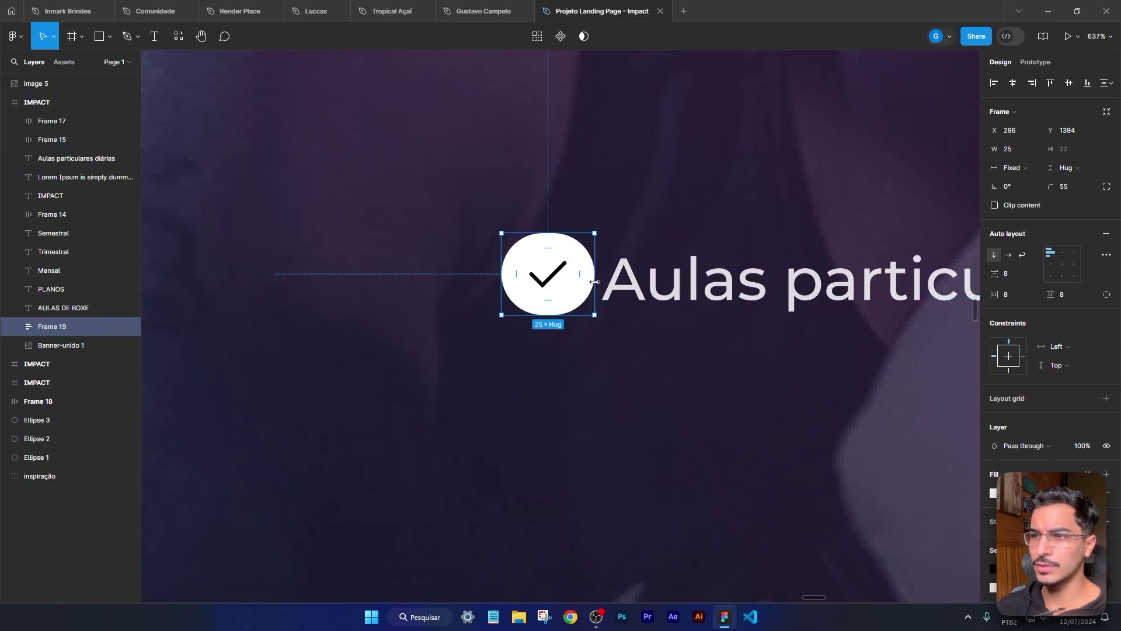
pyautogui.click(668, 380)
pyautogui.keyDown('ctrl'); pyautogui.scroll(-5, 668, 374); pyautogui.keyUp('ctrl')
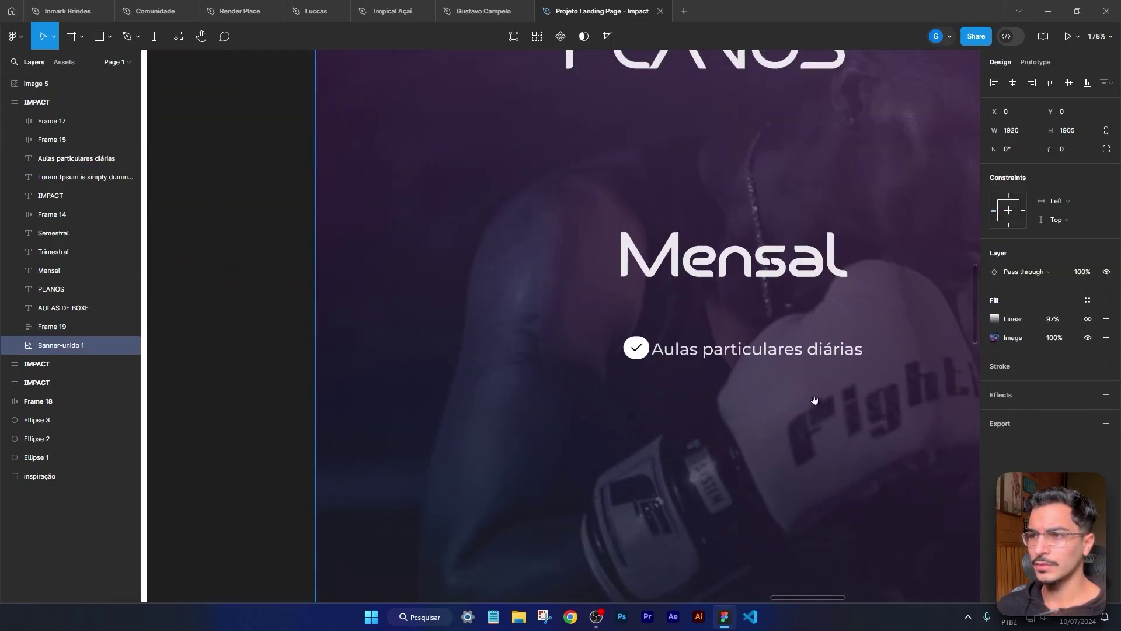
pyautogui.moveTo(814, 400); pyautogui.dragTo(619, 376)
pyautogui.keyDown('ctrl'); pyautogui.scroll(-3, 619, 373); pyautogui.keyUp('ctrl')
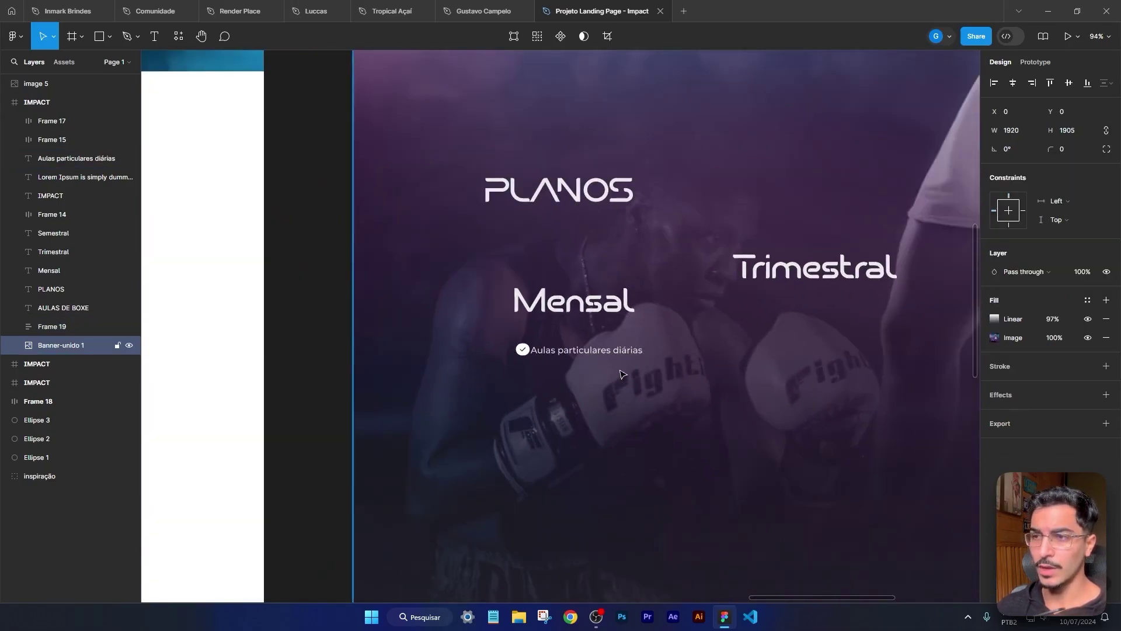
pyautogui.hotkey('shift', '0')
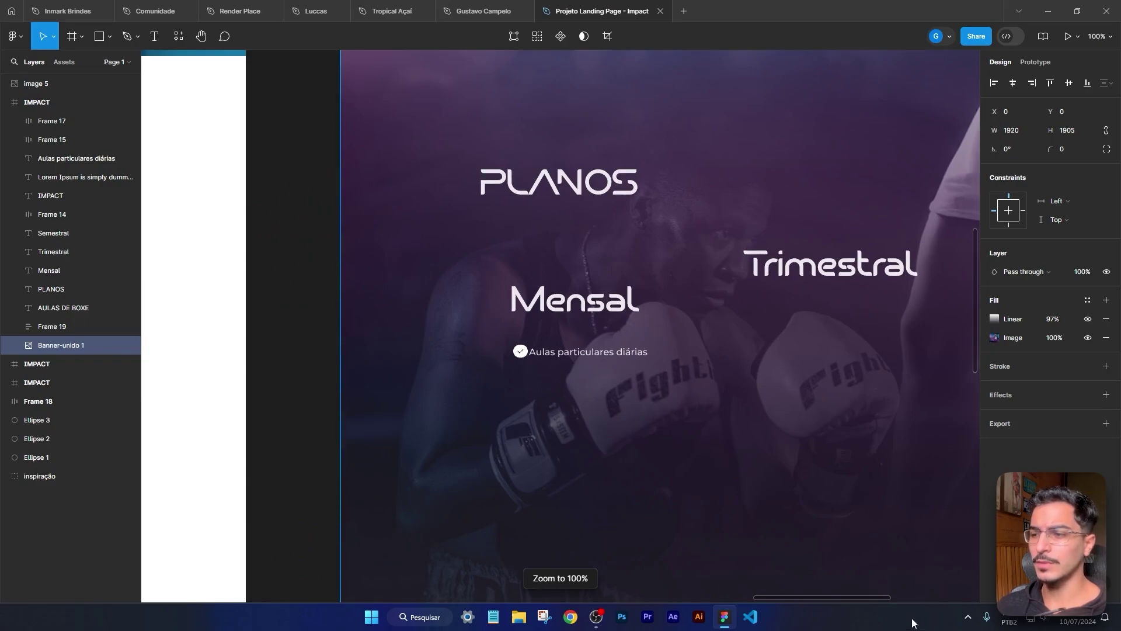
pyautogui.moveTo(852, 597); pyautogui.dragTo(898, 603)
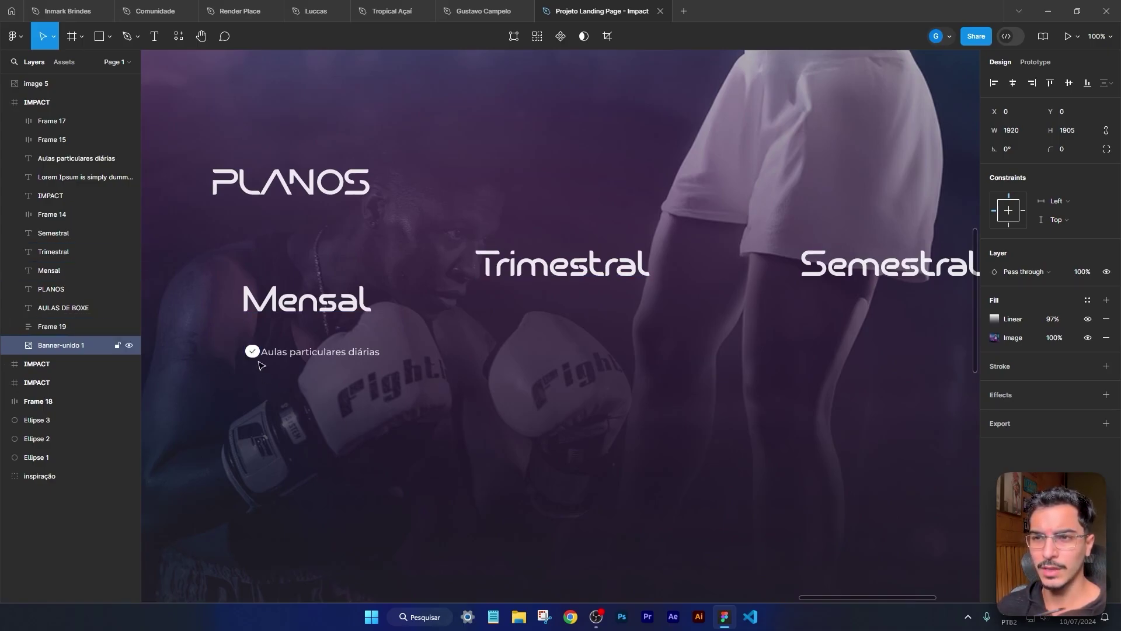
# Step: Thicken the check mark's stroke weight to 2
pyautogui.scroll(10, 261, 365)
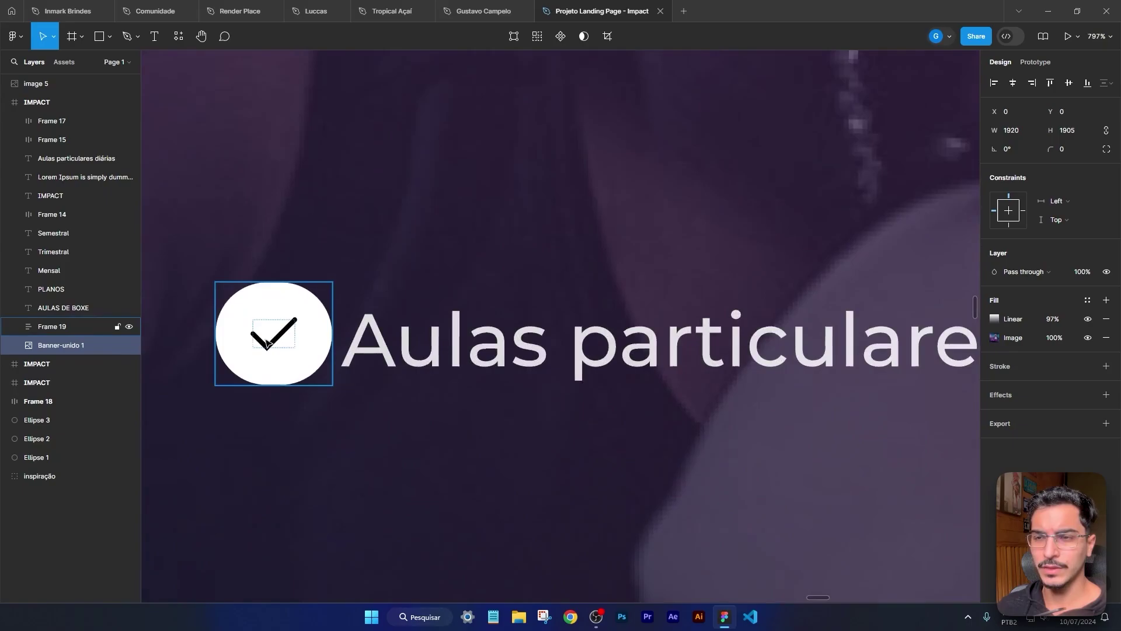
pyautogui.click(267, 344)
pyautogui.doubleClick(267, 343)
pyautogui.moveTo(1047, 309); pyautogui.dragTo(1049, 310)
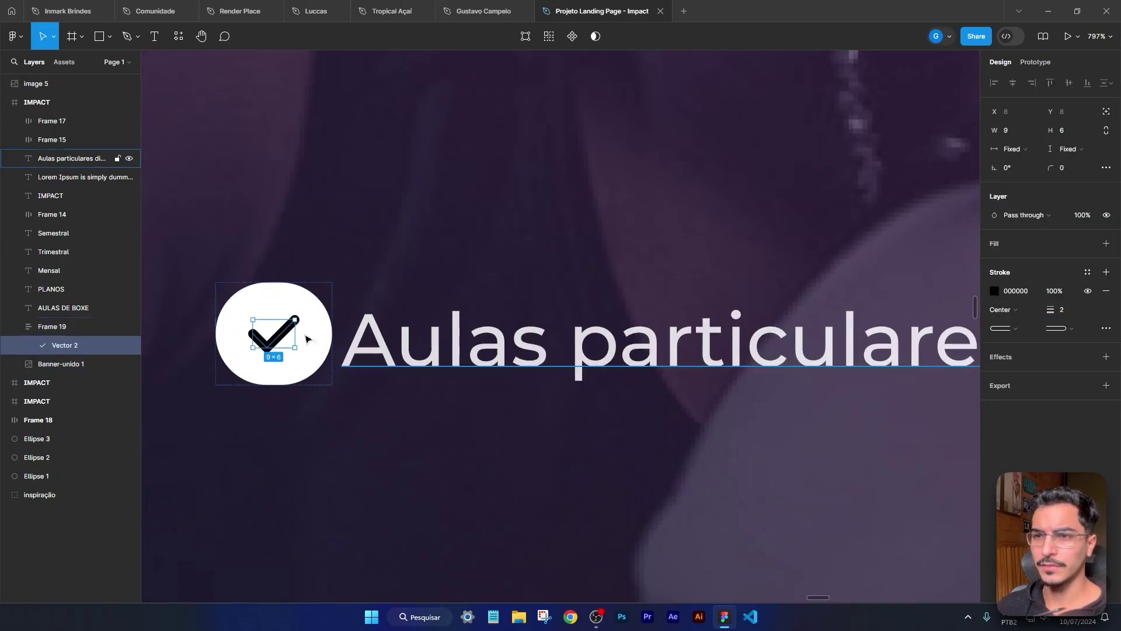
pyautogui.scroll(5, 266, 342)
pyautogui.click(413, 530)
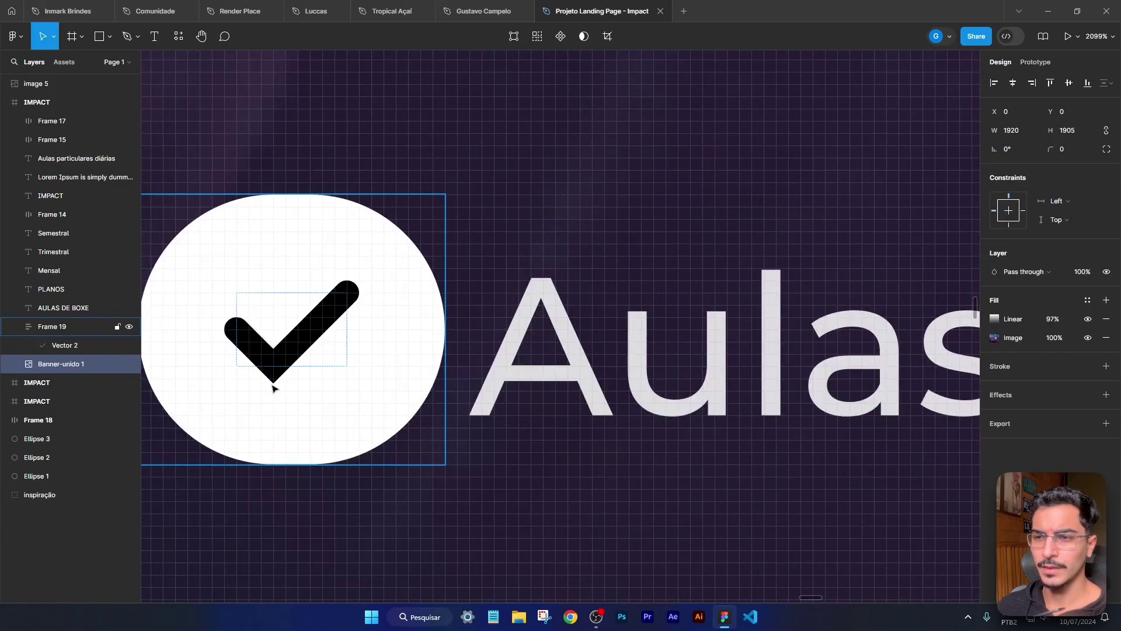
pyautogui.click(265, 342)
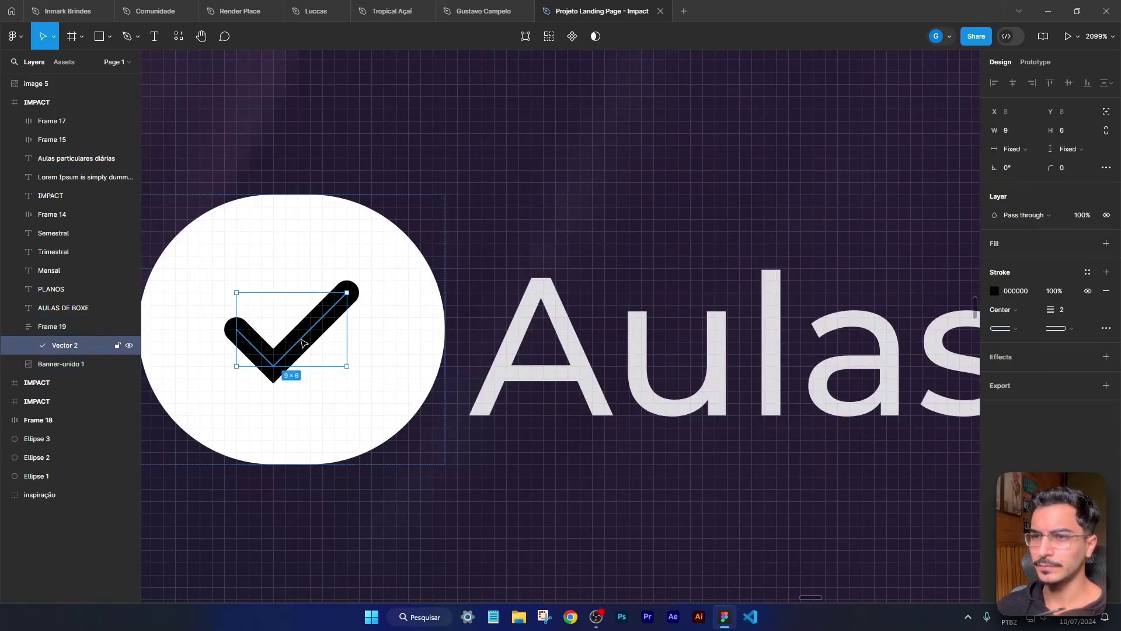
pyautogui.click(1106, 328)
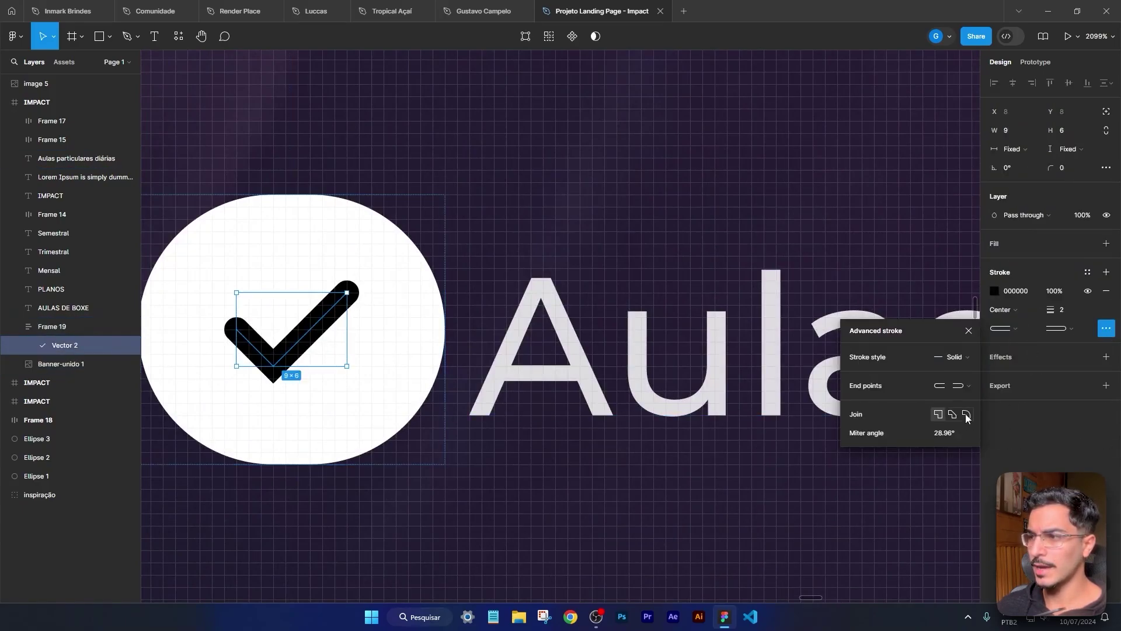
pyautogui.click(746, 505)
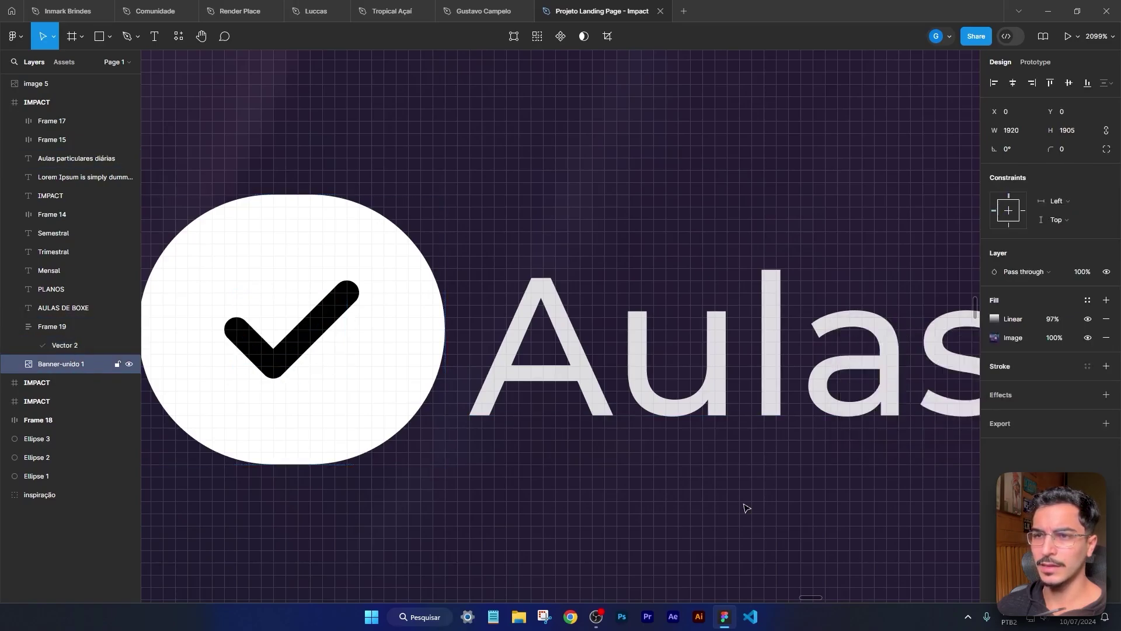
# Step: Narrow the check circle frame to 22 and centre the check mark inside it
pyautogui.scroll(-4, 746, 505)
pyautogui.scroll(-3, 736, 505)
pyautogui.scroll(4, 502, 470)
pyautogui.click(573, 445)
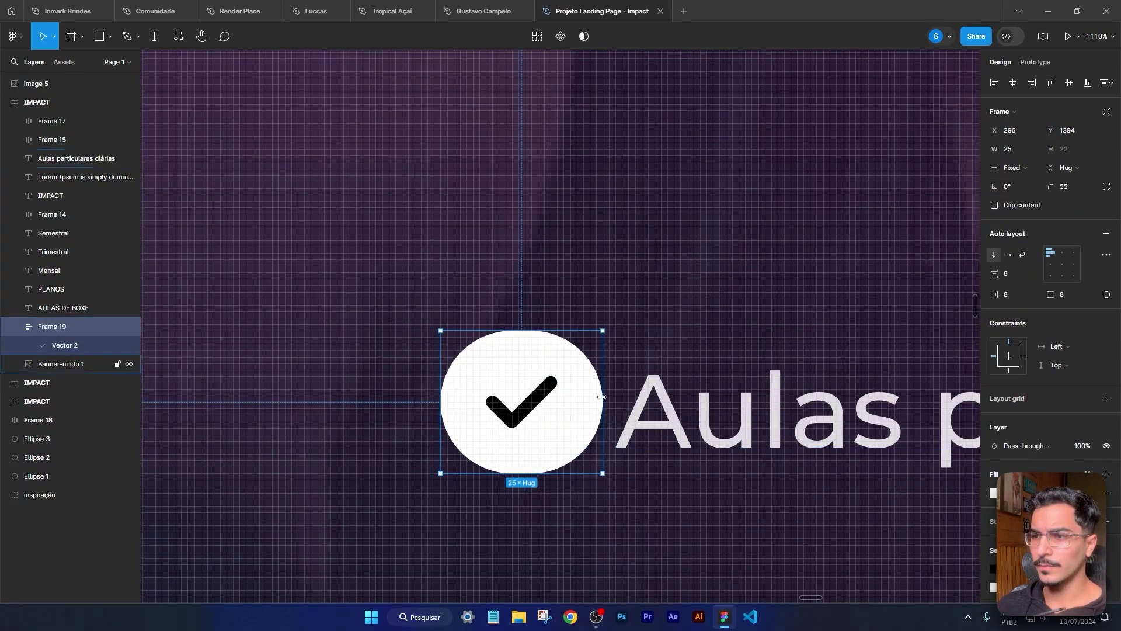
pyautogui.moveTo(603, 397); pyautogui.dragTo(586, 394)
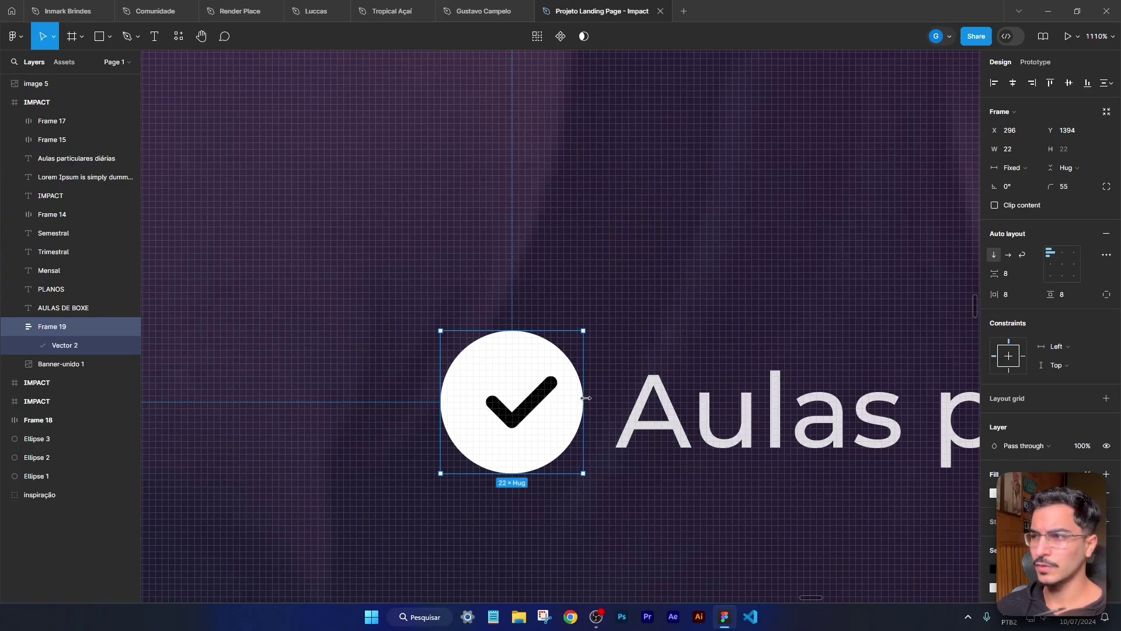
pyautogui.click(1062, 264)
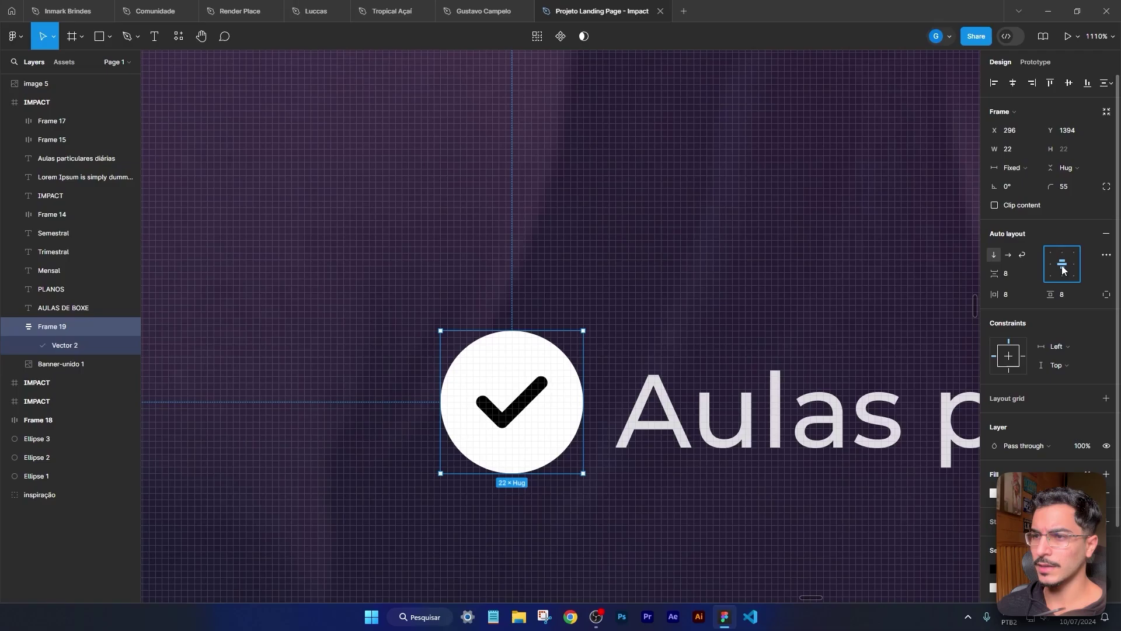
pyautogui.click(706, 275)
# Step: Adjust the white check circle's fill opacity
pyautogui.scroll(-5, 709, 274)
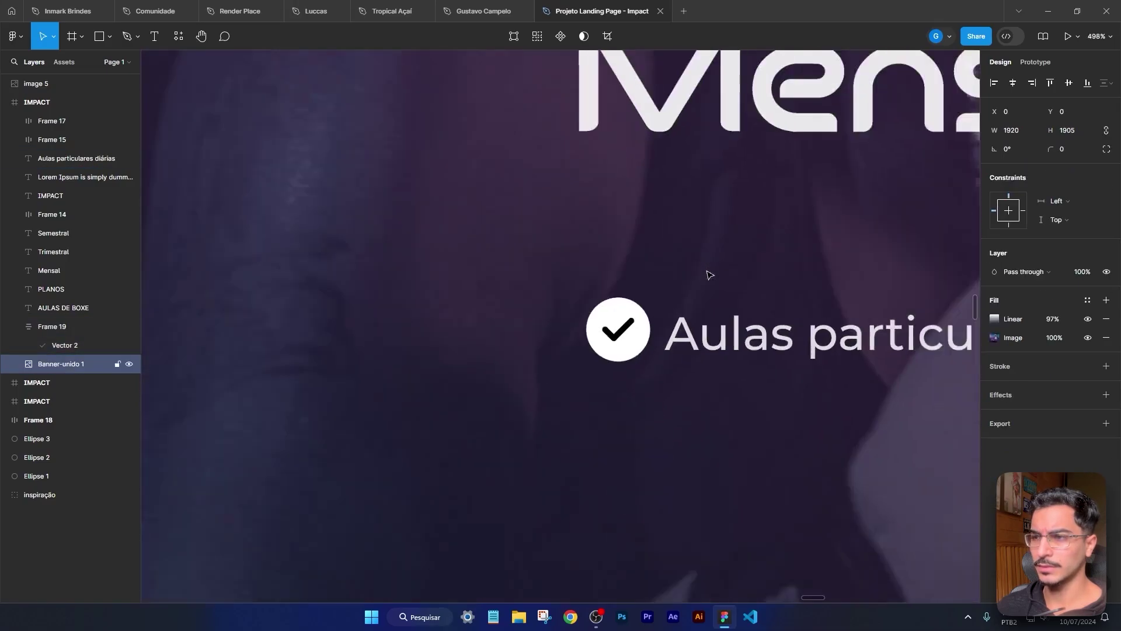
pyautogui.scroll(-5, 710, 274)
pyautogui.hscroll(8, 768, 268)
pyautogui.scroll(2, 769, 268)
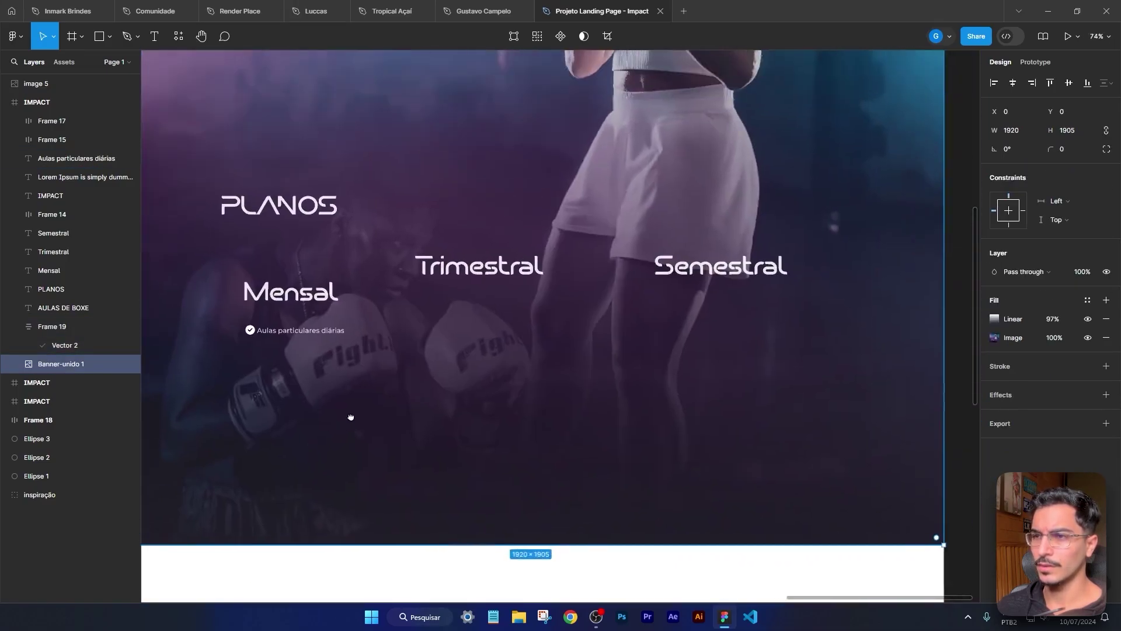
pyautogui.hotkey('shift', '0')
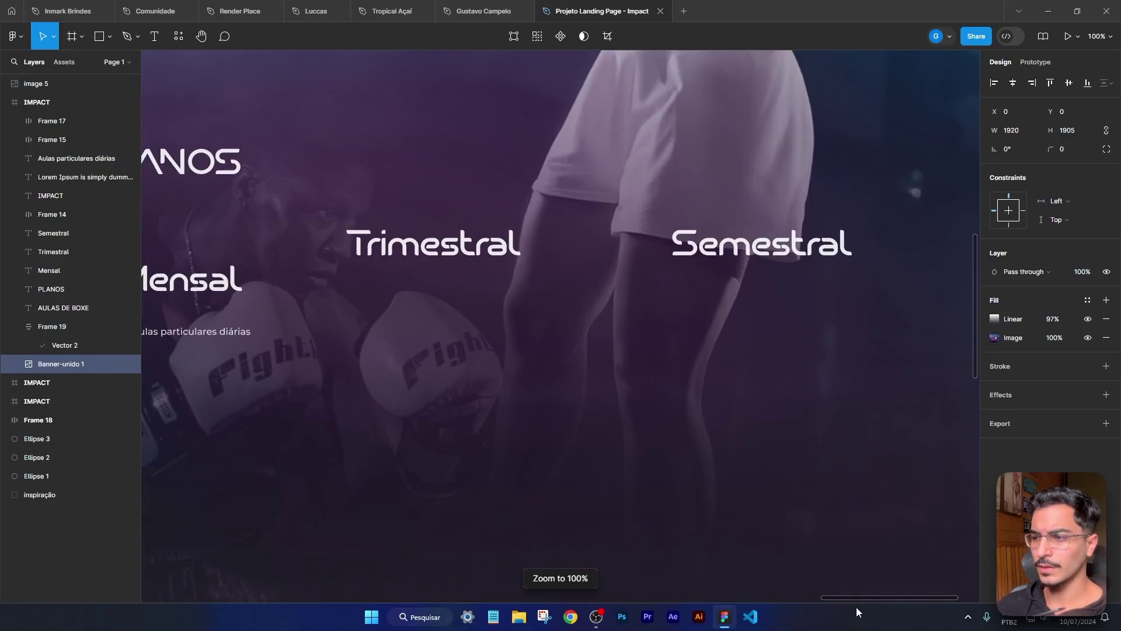
pyautogui.hscroll(-3, 735, 541)
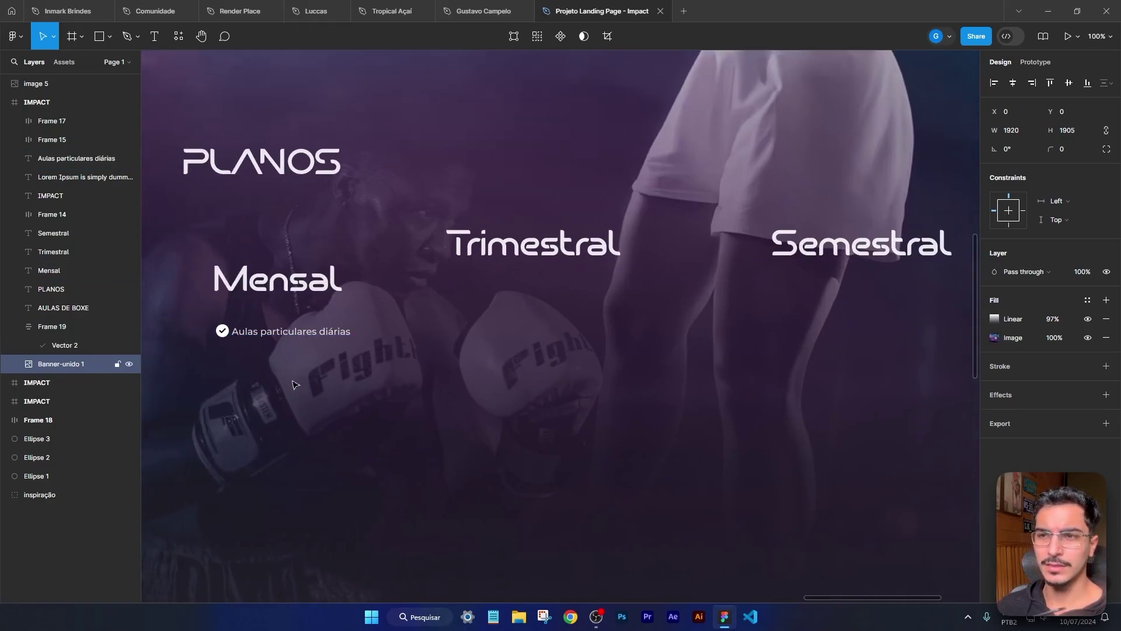
pyautogui.scroll(10, 233, 388)
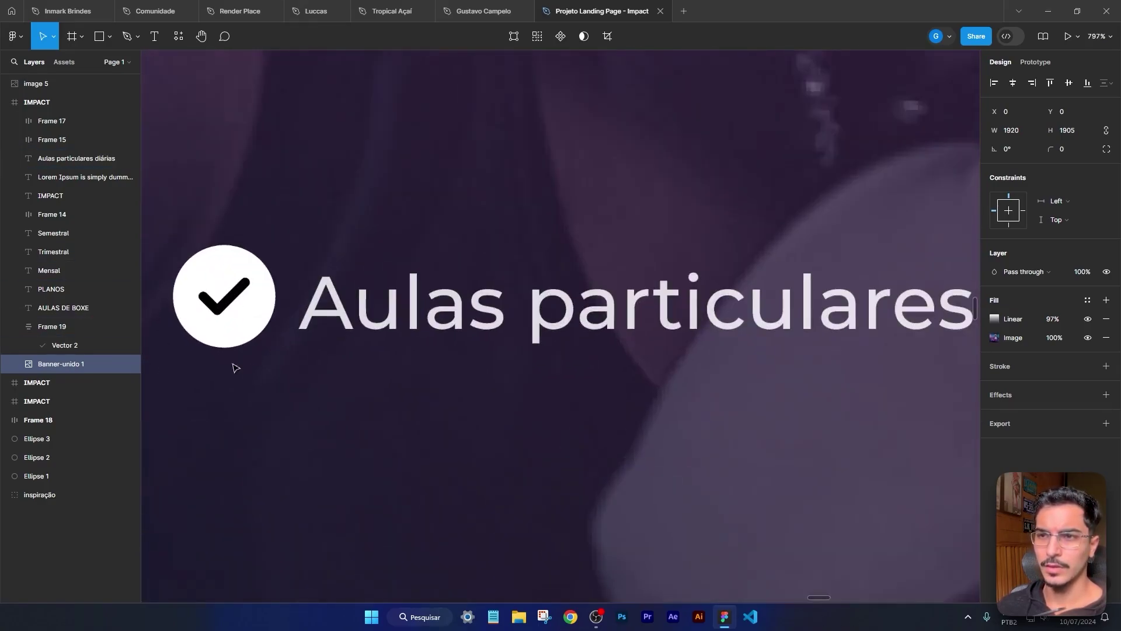
pyautogui.moveTo(233, 368); pyautogui.dragTo(422, 448)
pyautogui.click(402, 391)
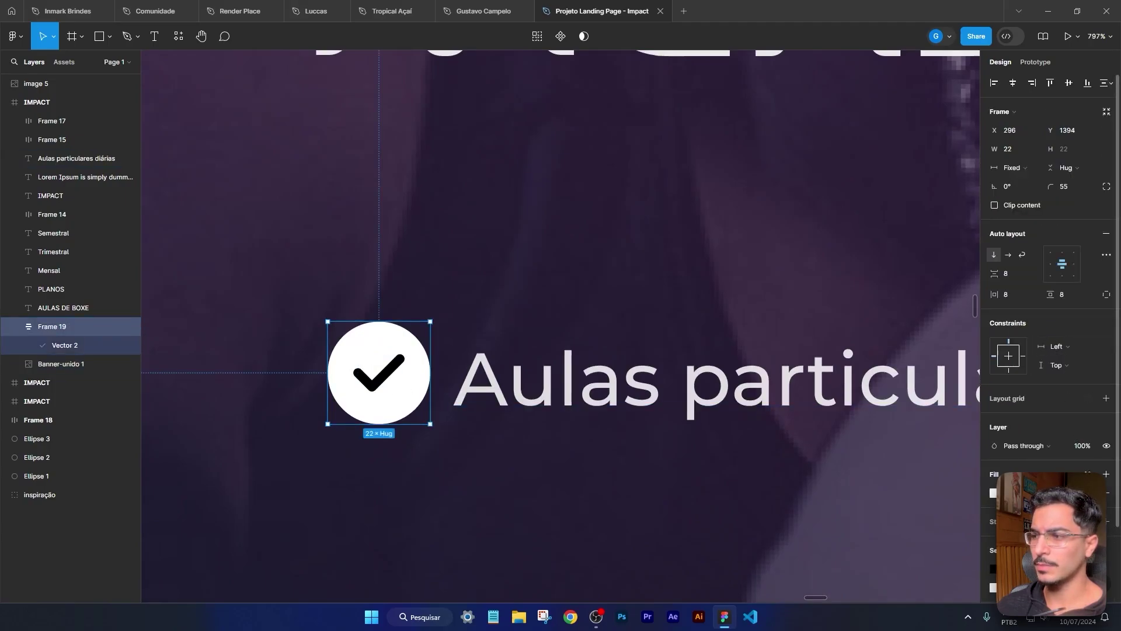
pyautogui.click(1055, 493)
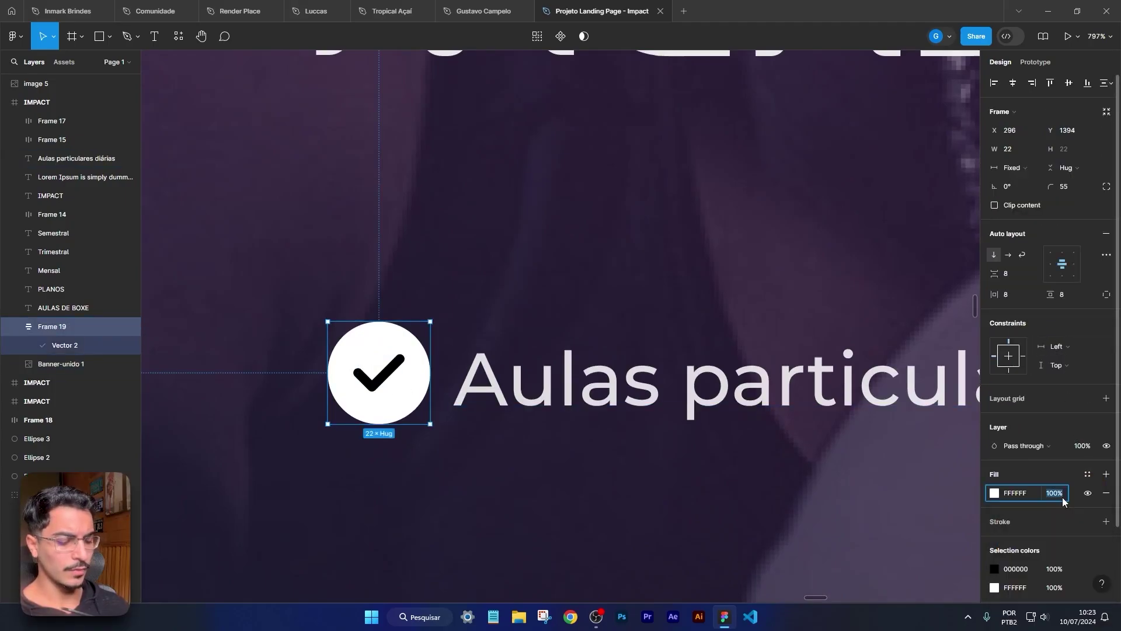
pyautogui.press('Escape')
pyautogui.click(61, 363)
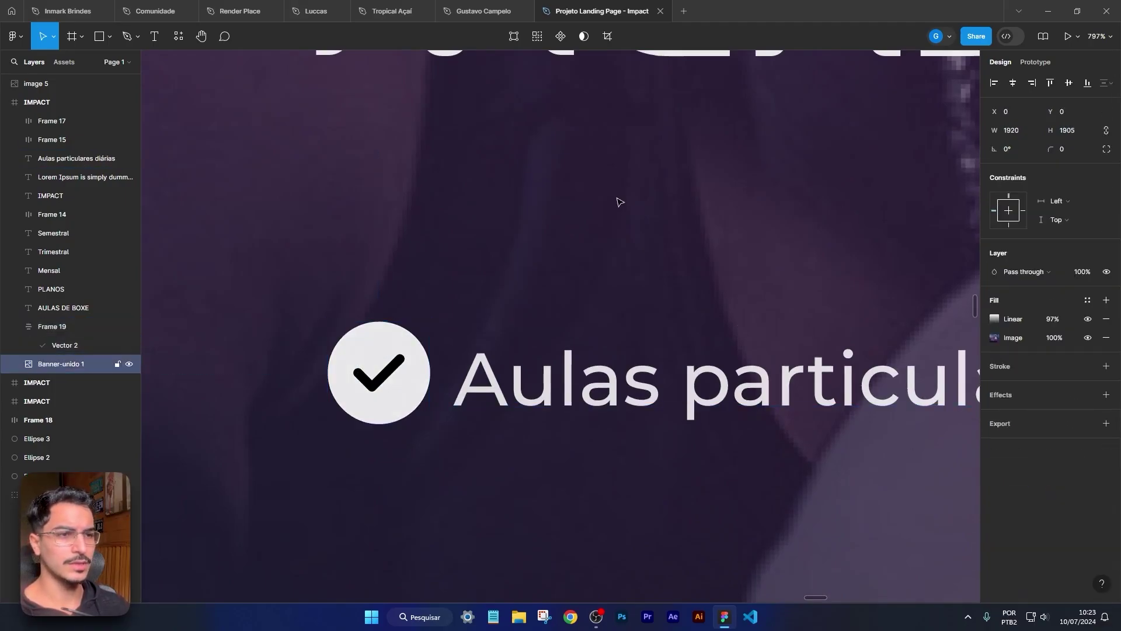
# Step: Eyedrop the banner's dark purple as the check mark's stroke colour
pyautogui.scroll(-5, 650, 437)
pyautogui.scroll(4, 587, 333)
pyautogui.doubleClick(587, 332)
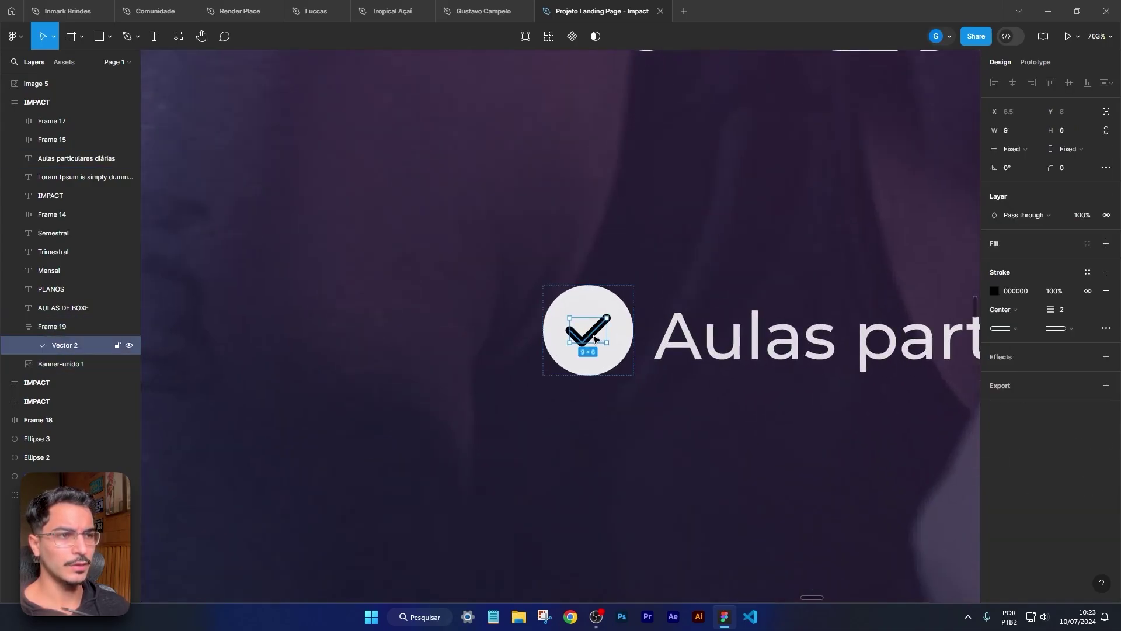
pyautogui.click(994, 291)
pyautogui.click(856, 462)
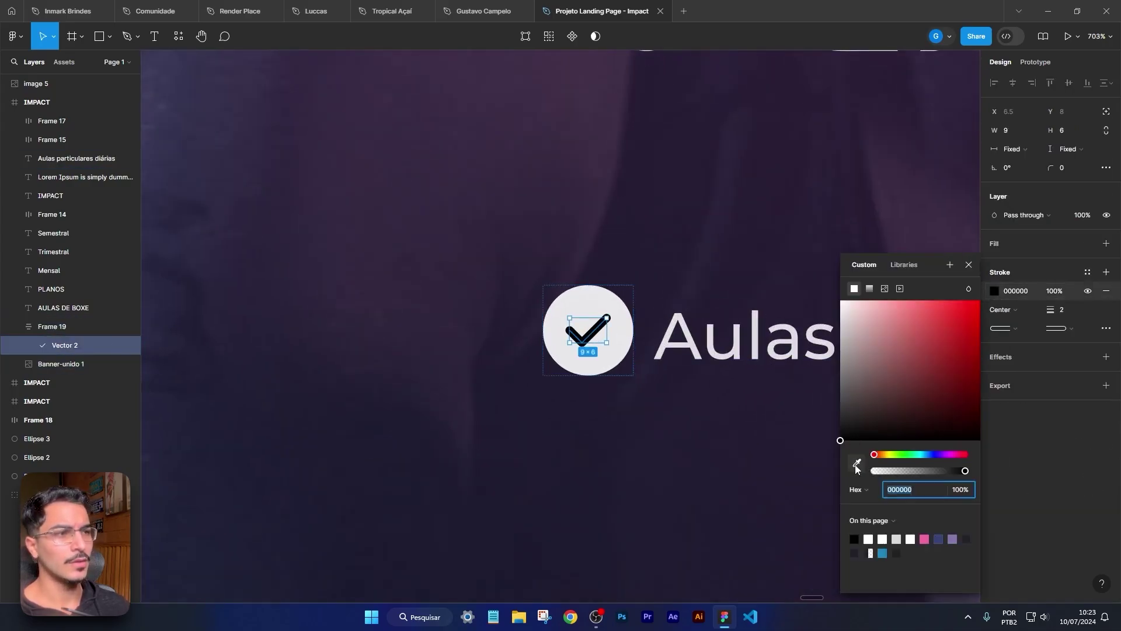
pyautogui.click(653, 231)
pyautogui.click(782, 318)
pyautogui.scroll(-5, 782, 318)
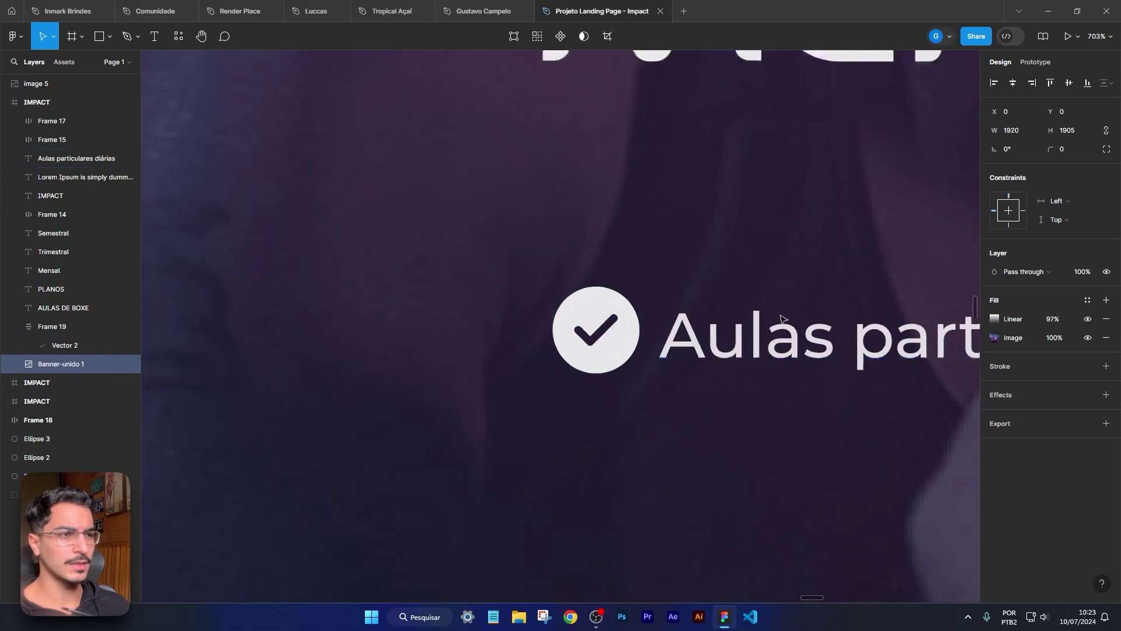
pyautogui.hscroll(4, 815, 377)
# Step: Wrap the check badge and 'Aulas particulares diárias' text in an auto-layout row
pyautogui.click(655, 330)
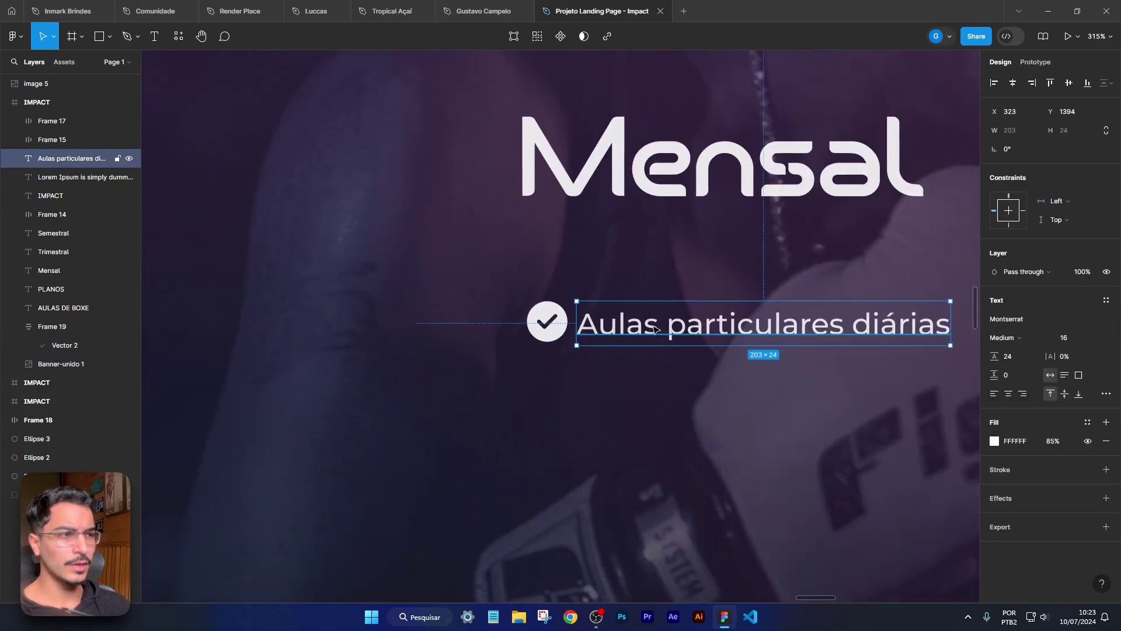
pyautogui.keyDown('shift'); pyautogui.click(547, 321); pyautogui.keyUp('shift')
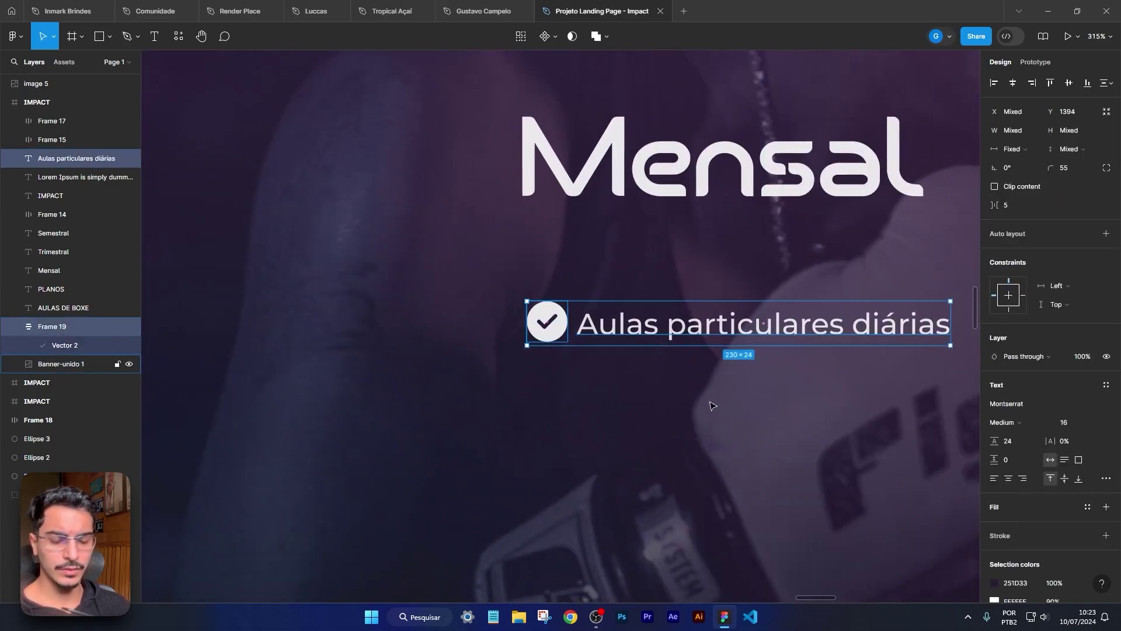
pyautogui.hotkey('shift', 'a')
pyautogui.click(741, 380)
# Step: Widen the gap between check badge and text to 12
pyautogui.scroll(-4, 749, 382)
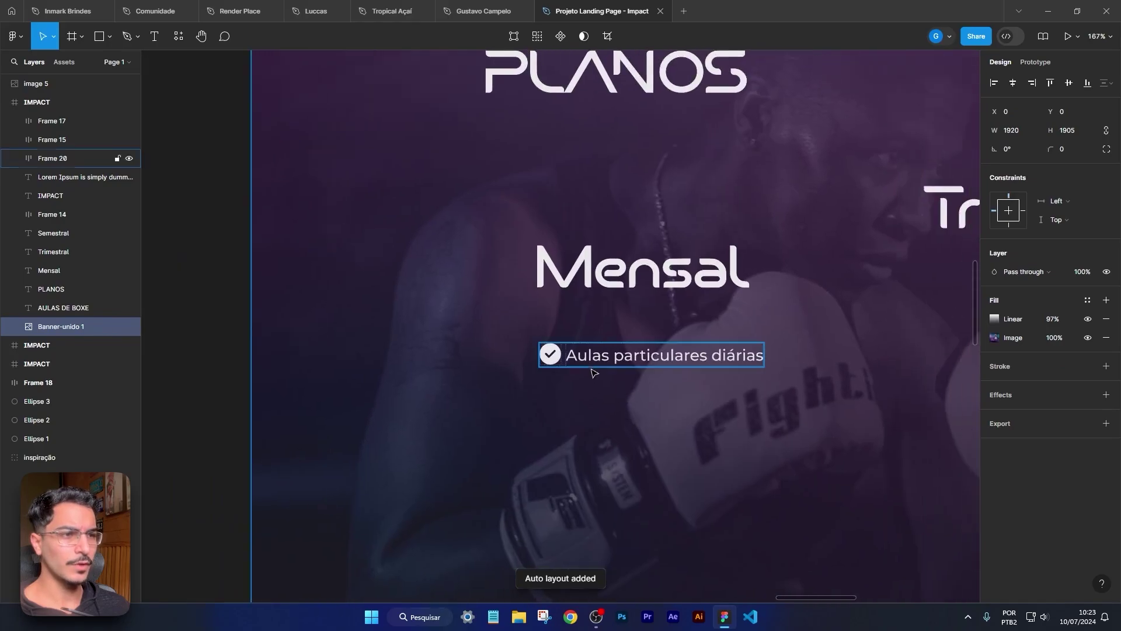
pyautogui.click(594, 368)
pyautogui.scroll(3, 555, 350)
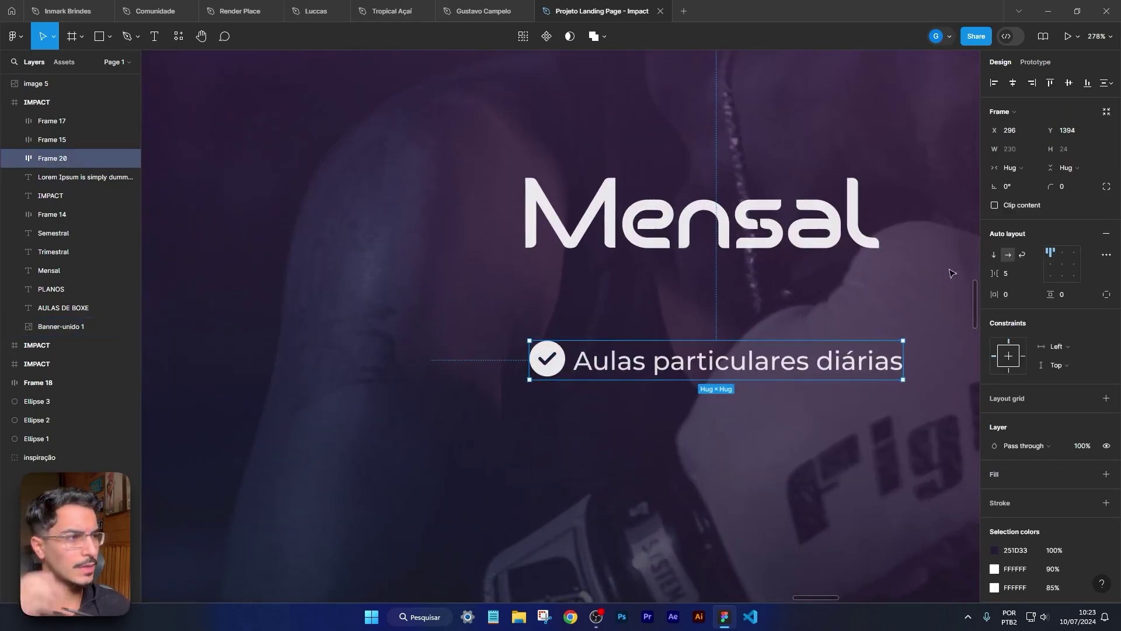
pyautogui.moveTo(992, 274); pyautogui.dragTo(1013, 280)
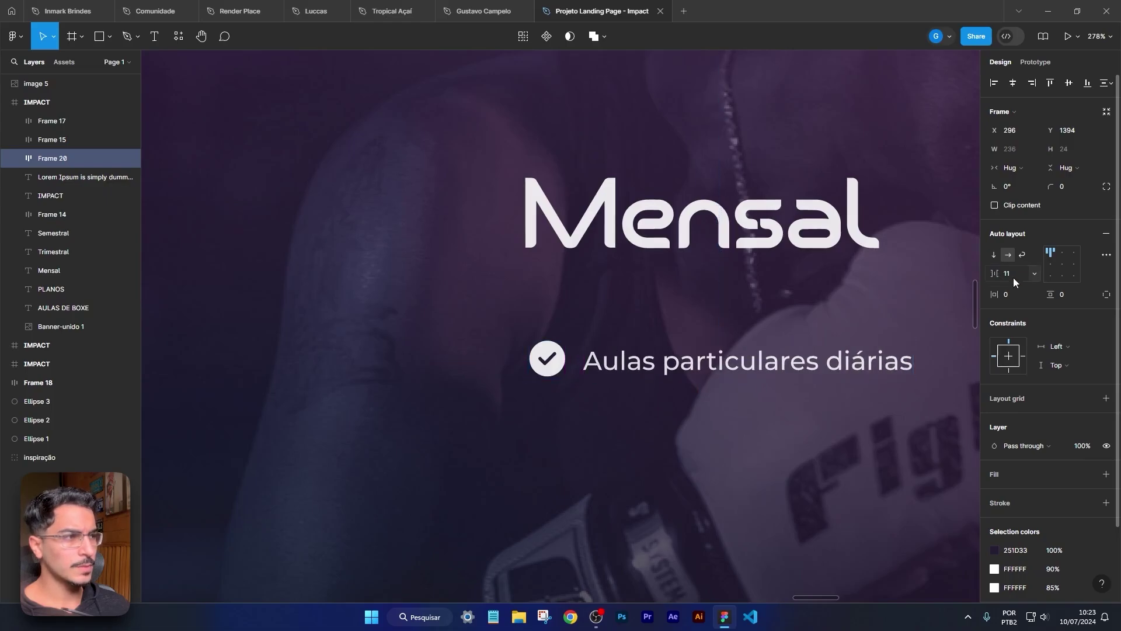
pyautogui.click(733, 435)
# Step: Centre the check badge vertically with the text in the row
pyautogui.scroll(-5, 733, 436)
pyautogui.click(747, 404)
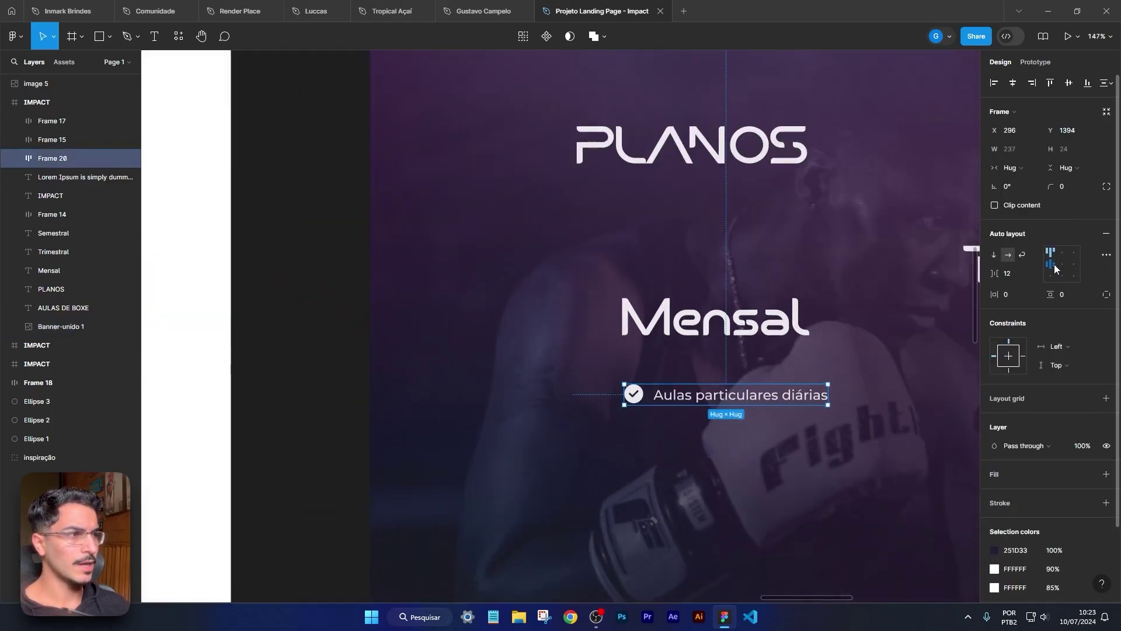
pyautogui.click(1051, 265)
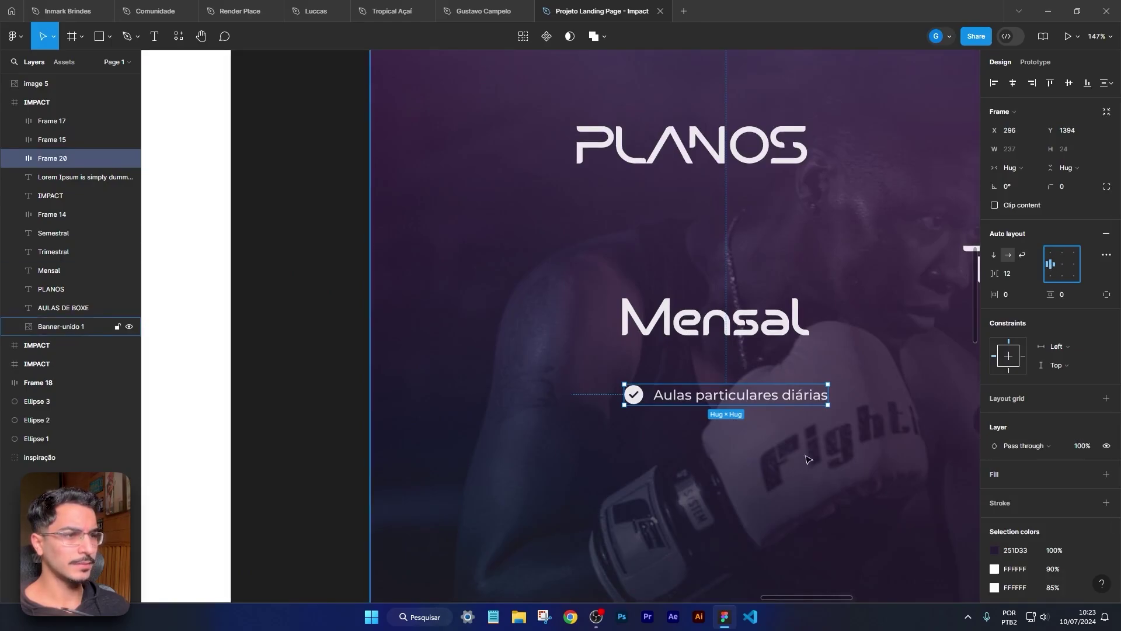
pyautogui.click(895, 403)
# Step: Review the aligned benefit row at 100% zoom
pyautogui.hscroll(5, 833, 457)
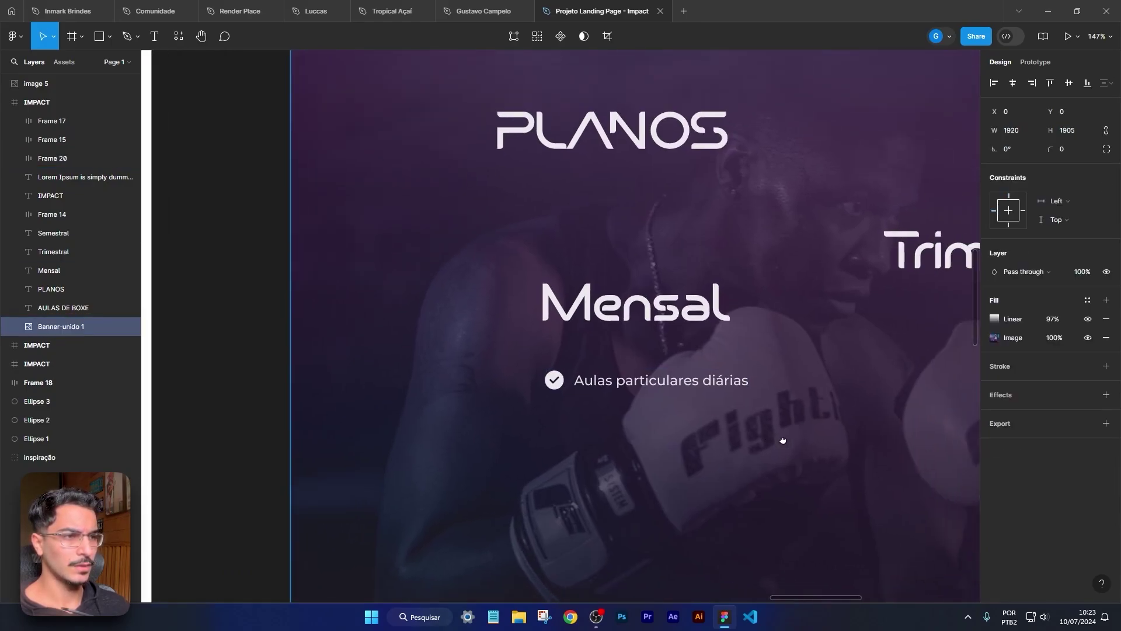
pyautogui.scroll(-3, 569, 405)
pyautogui.hscroll(5, 588, 401)
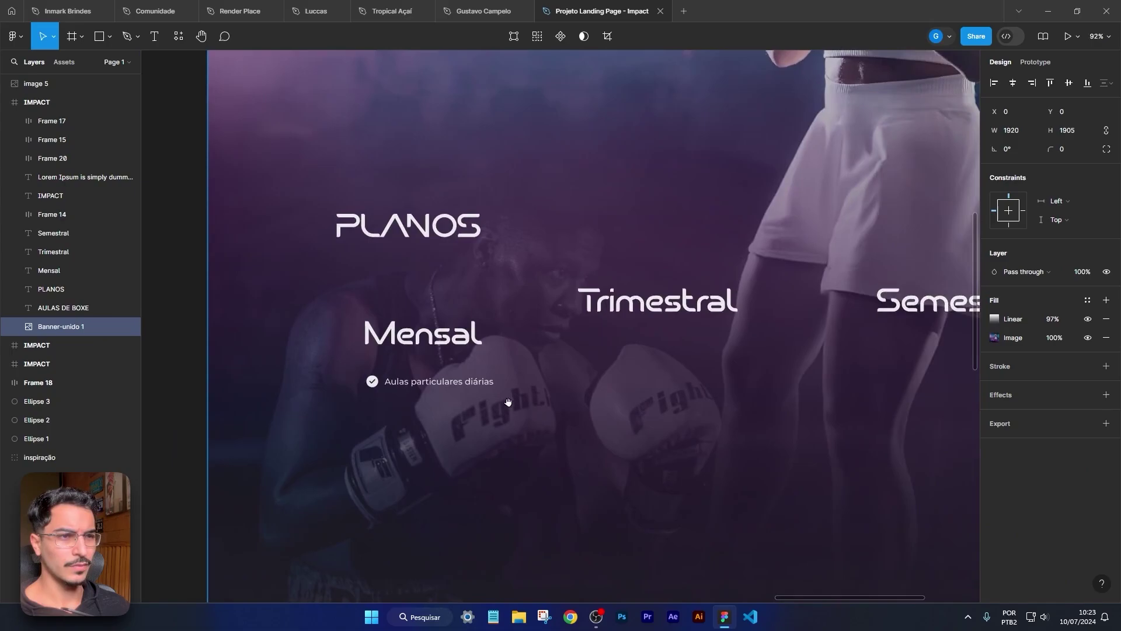
pyautogui.scroll(3, 508, 401)
pyautogui.click(463, 383)
pyautogui.click(462, 383)
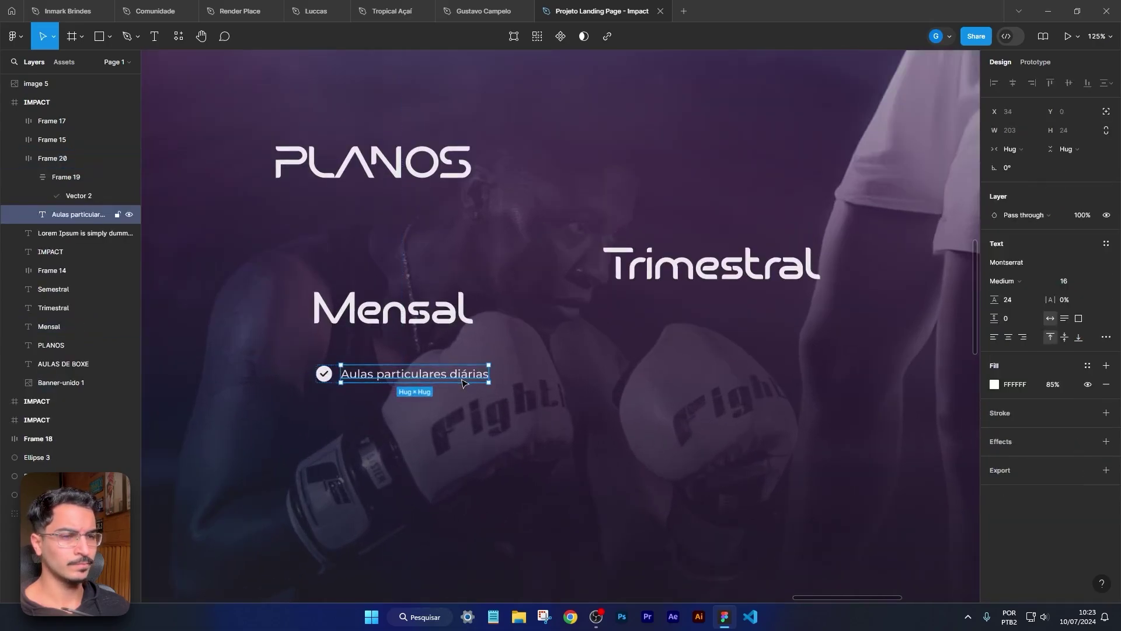
pyautogui.click(558, 398)
pyautogui.scroll(-3, 557, 398)
pyautogui.hotkey('shift', '0')
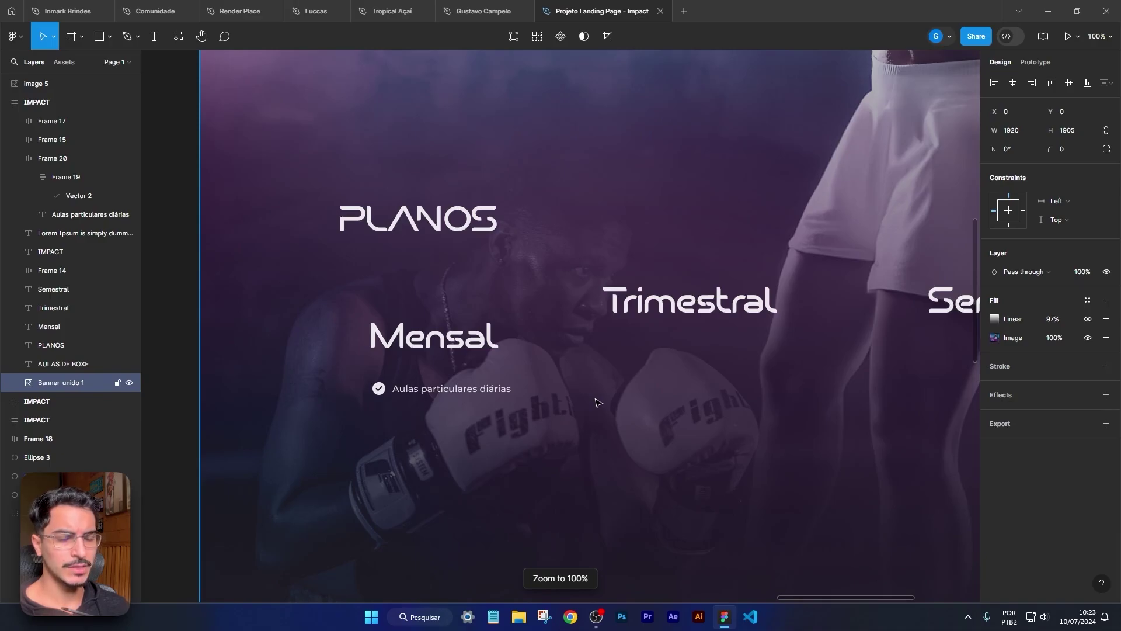
pyautogui.scroll(5, 382, 392)
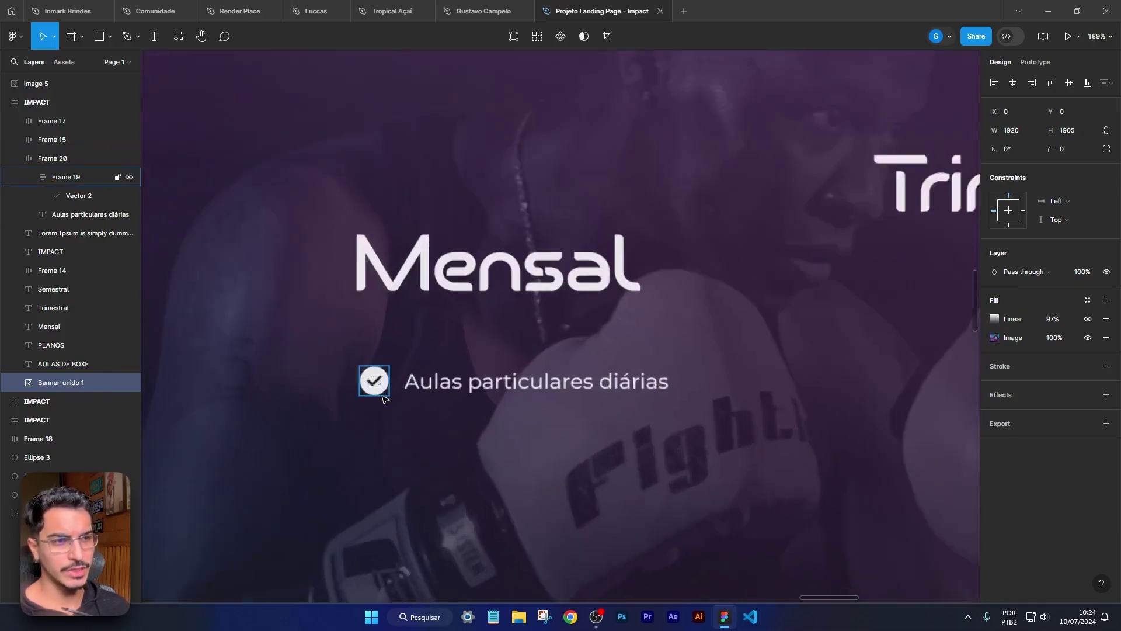
# Step: Duplicate the benefit row downward until seven rows are stacked
pyautogui.click(527, 383)
pyautogui.moveTo(527, 383); pyautogui.dragTo(547, 426)
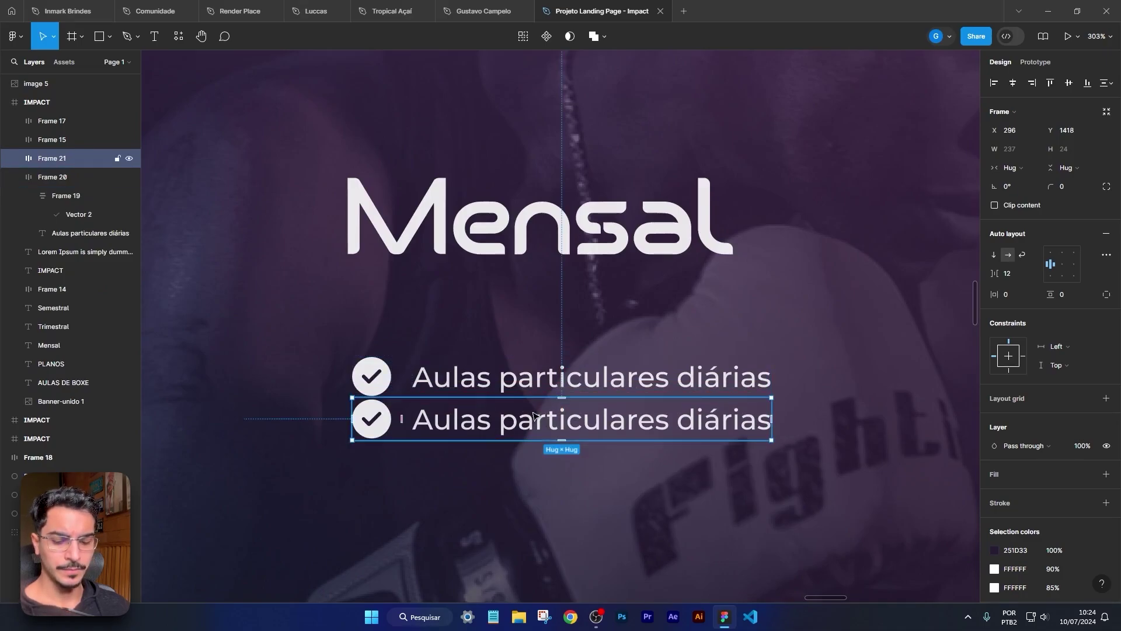
pyautogui.hotkey('ctrl', 'd')
pyautogui.hotkey('ctrl', 'd')
pyautogui.hotkey('ctrl', 'd')
pyautogui.hotkey('ctrl', 'd')
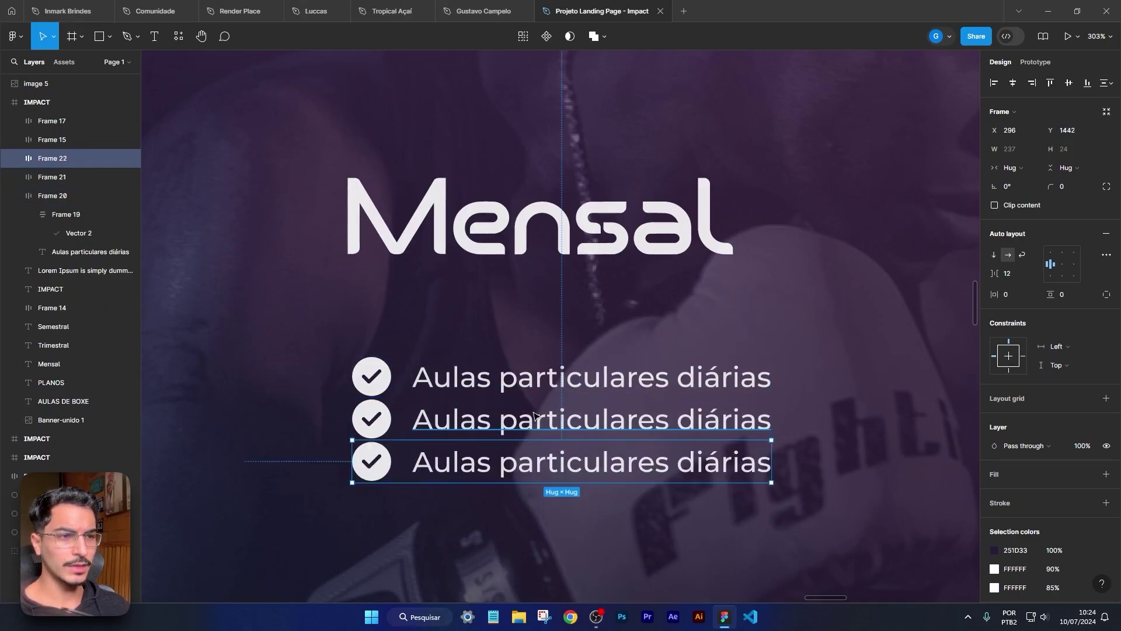
pyautogui.scroll(-1, 589, 438)
pyautogui.hotkey('ctrl', 'd')
pyautogui.scroll(-5, 589, 438)
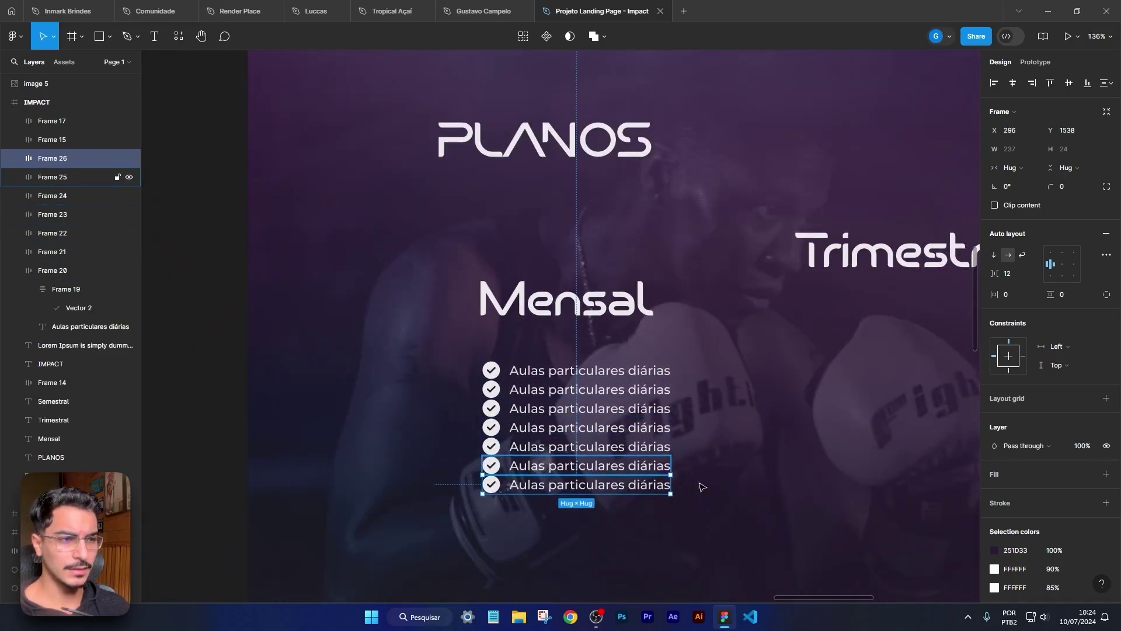
# Step: Shift-select the seven benefit rows one by one
pyautogui.moveTo(701, 487); pyautogui.dragTo(681, 475)
pyautogui.click(543, 365)
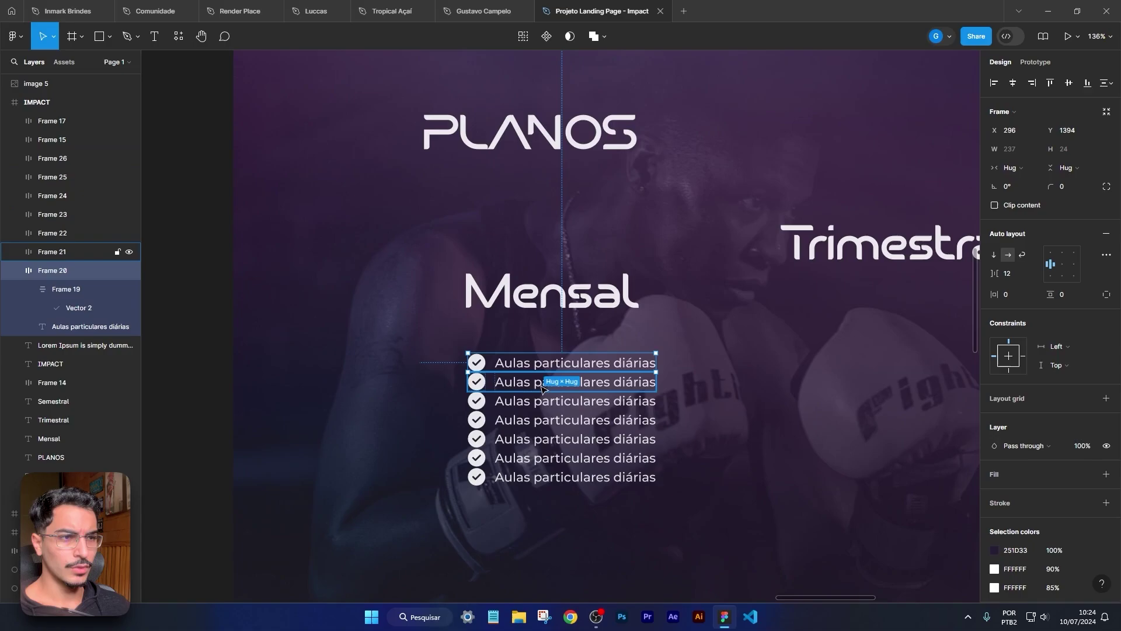
pyautogui.keyDown('shift'); pyautogui.click(549, 383); pyautogui.keyUp('shift')
pyautogui.keyDown('shift'); pyautogui.click(554, 402); pyautogui.keyUp('shift')
pyautogui.keyDown('shift'); pyautogui.click(533, 435); pyautogui.keyUp('shift')
pyautogui.keyDown('shift'); pyautogui.click(540, 419); pyautogui.keyUp('shift')
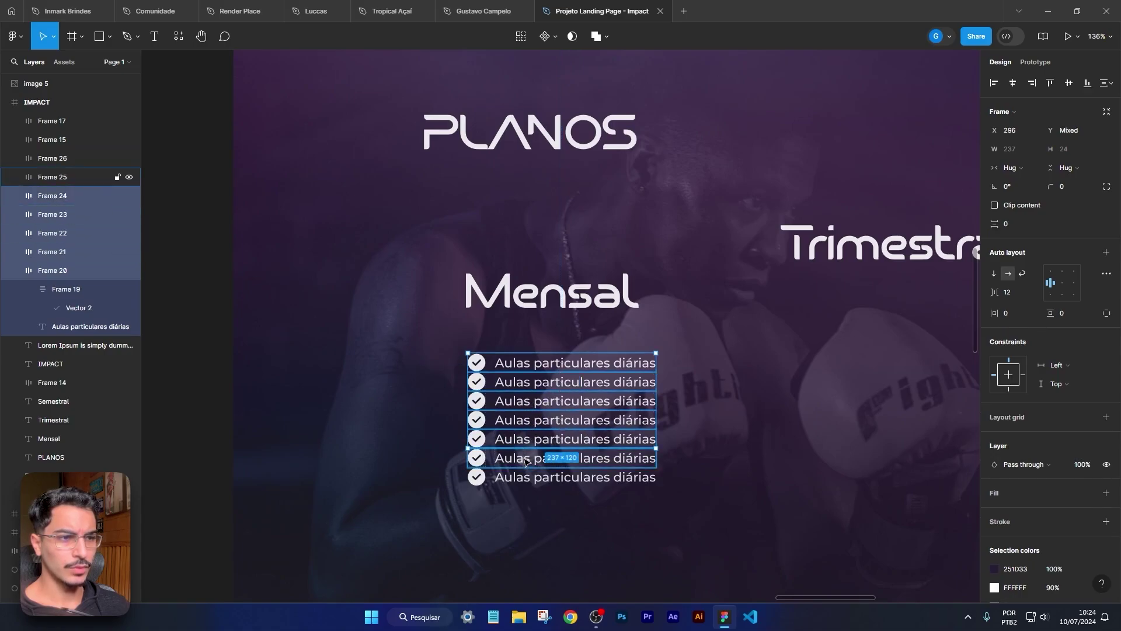
pyautogui.keyDown('shift'); pyautogui.click(540, 458); pyautogui.keyUp('shift')
pyautogui.keyDown('shift'); pyautogui.click(540, 476); pyautogui.keyUp('shift')
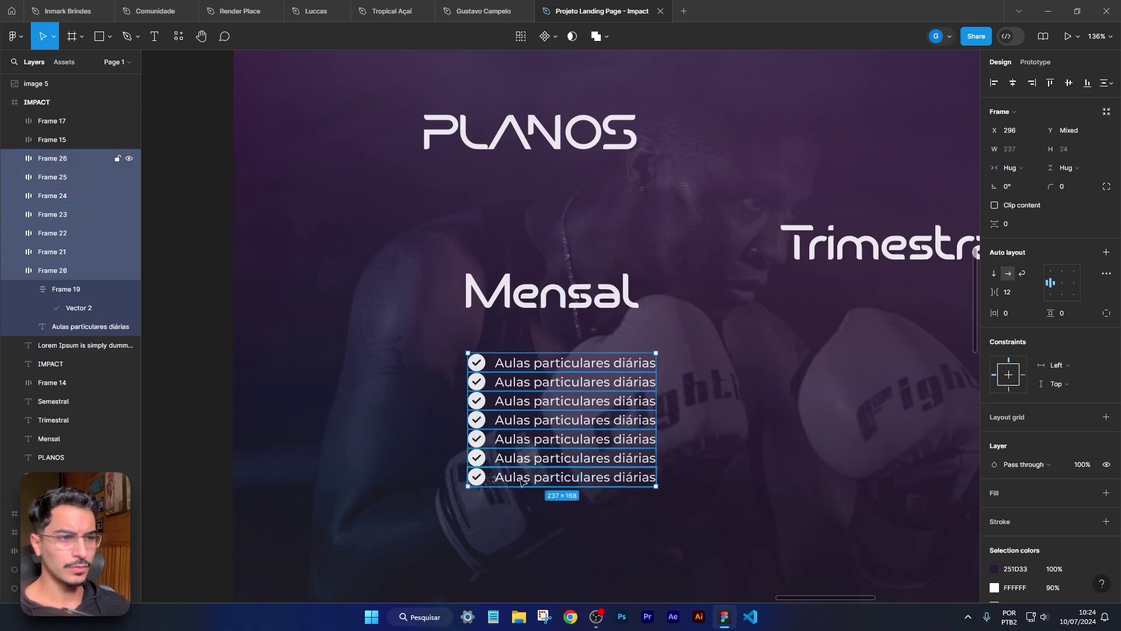
pyautogui.click(738, 429)
# Step: Undo the accidental background image move and marquee-select all seven rows
pyautogui.scroll(-10, 541, 403)
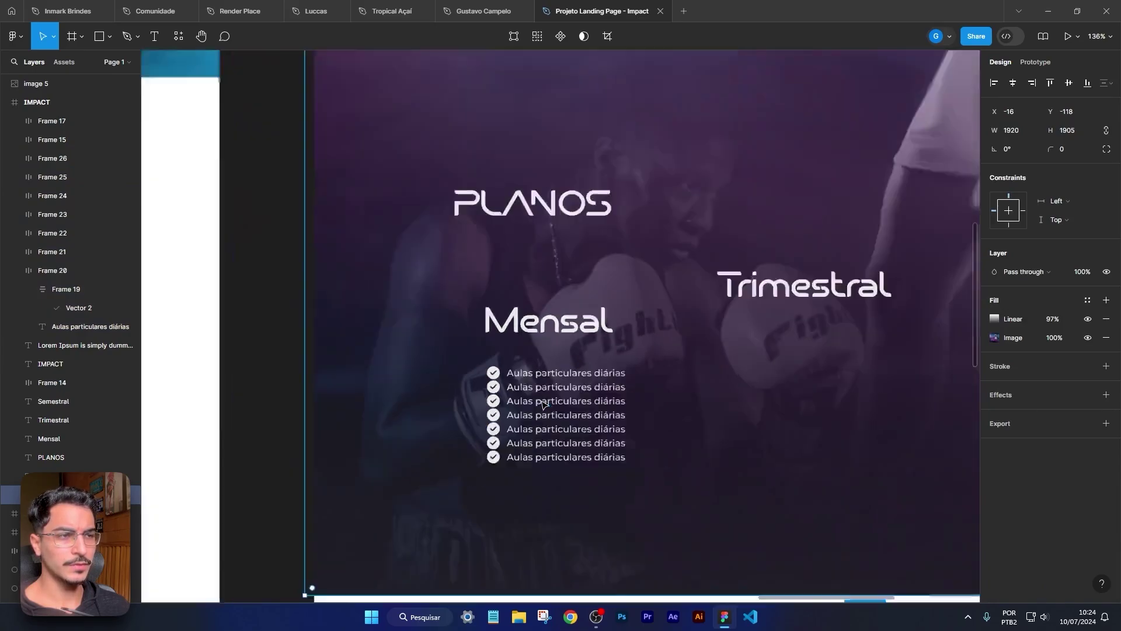
pyautogui.hotkey('ctrl', 'z')
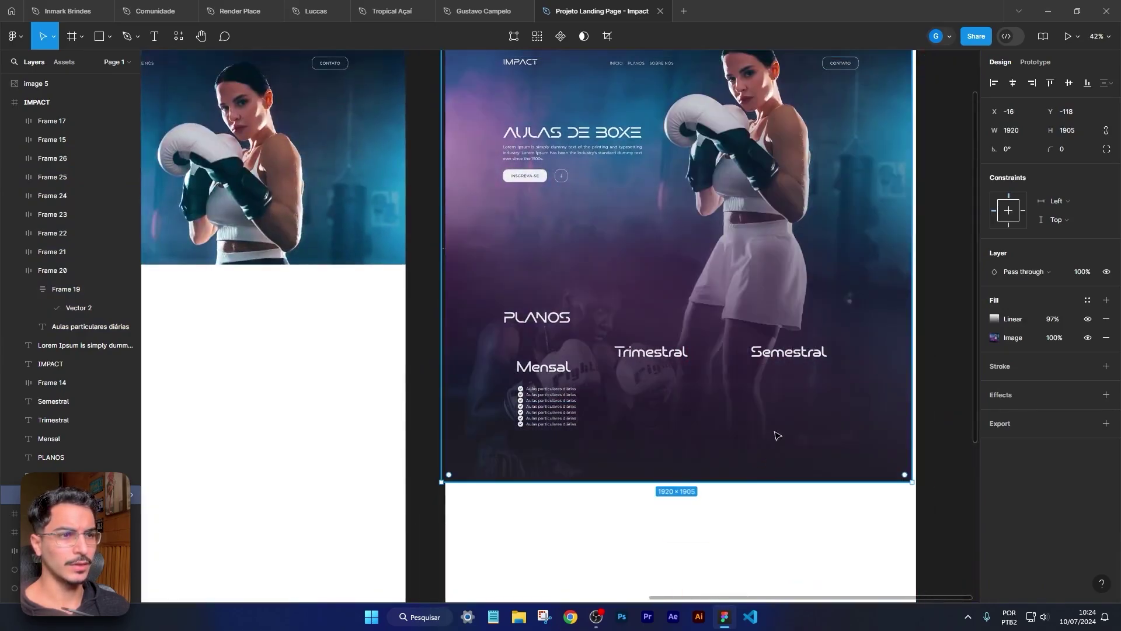
pyautogui.moveTo(775, 431); pyautogui.dragTo(712, 471)
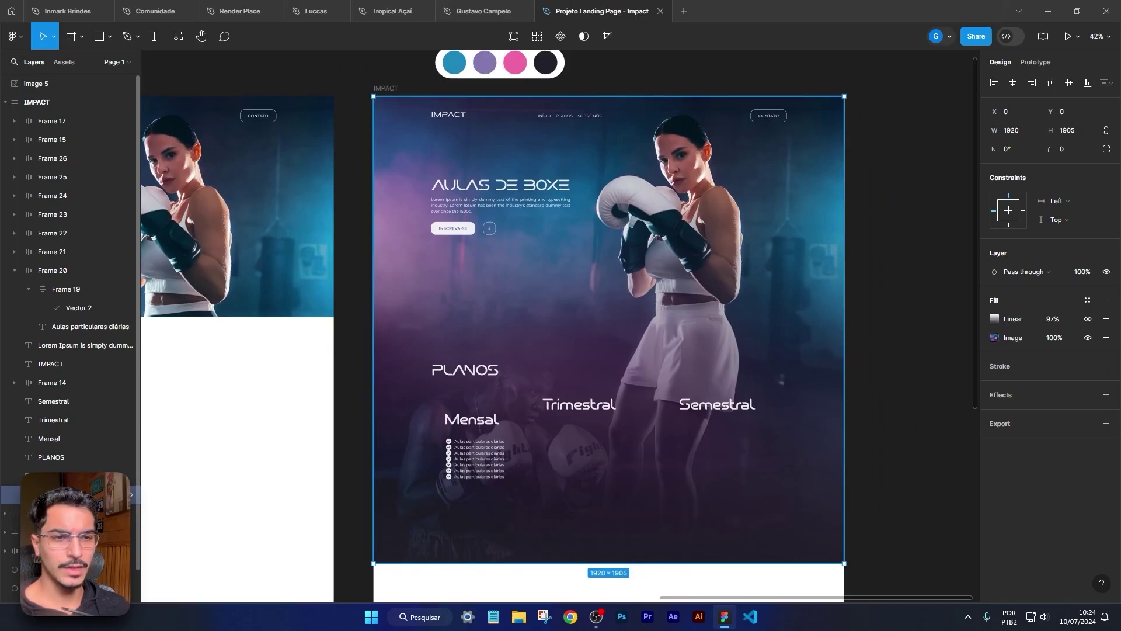
pyautogui.click(917, 361)
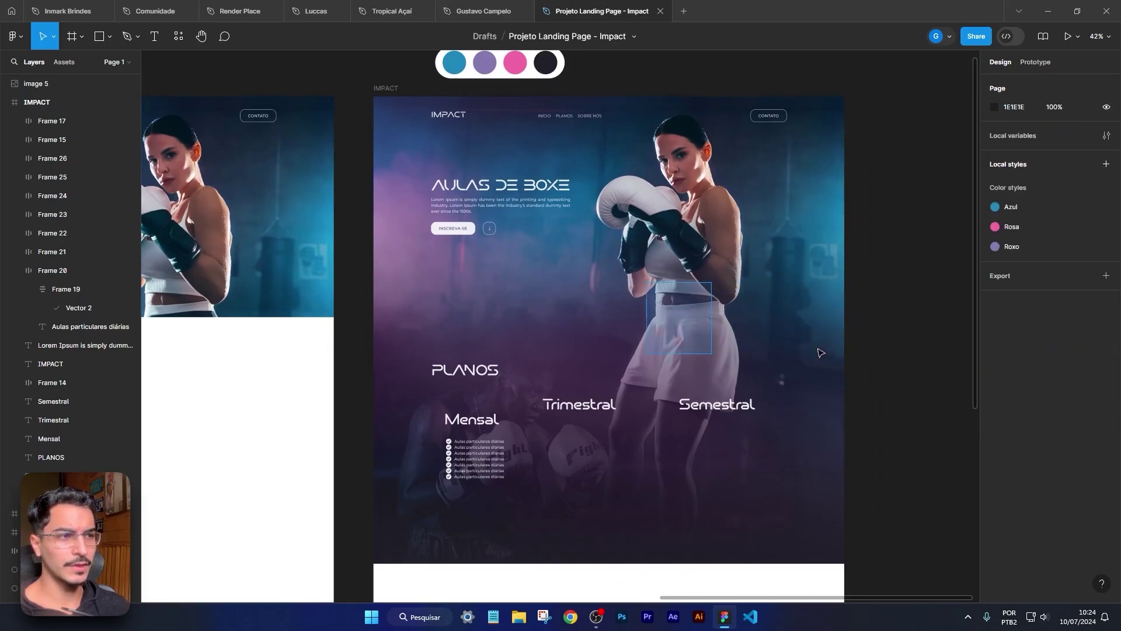
pyautogui.scroll(5, 502, 442)
pyautogui.scroll(3, 587, 414)
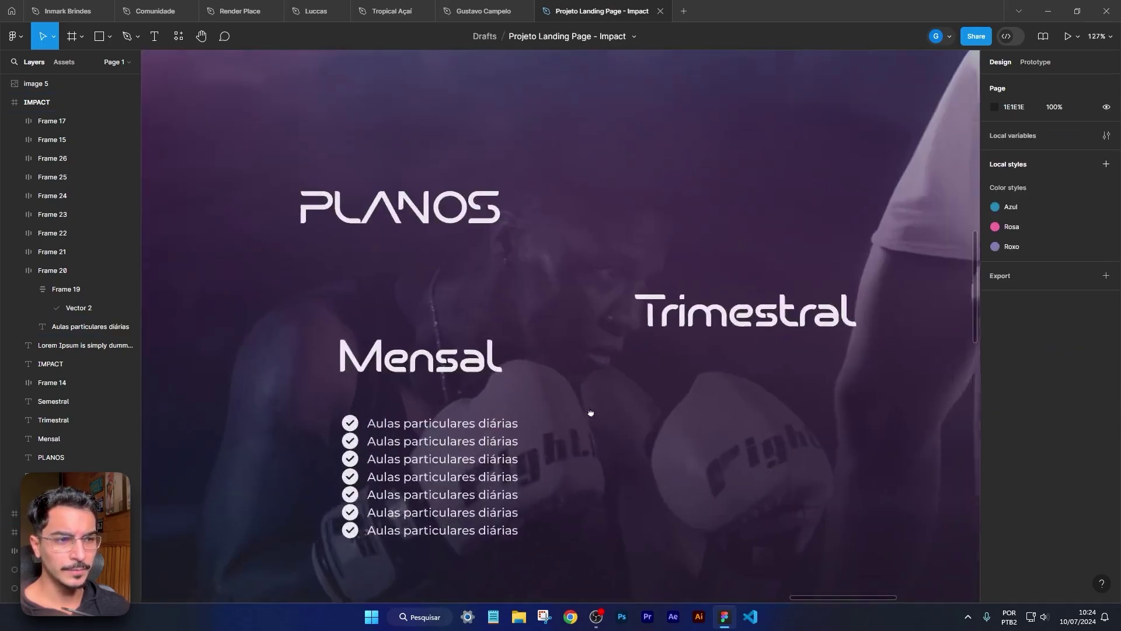
pyautogui.scroll(-2, 587, 415)
pyautogui.moveTo(444, 350); pyautogui.dragTo(431, 533)
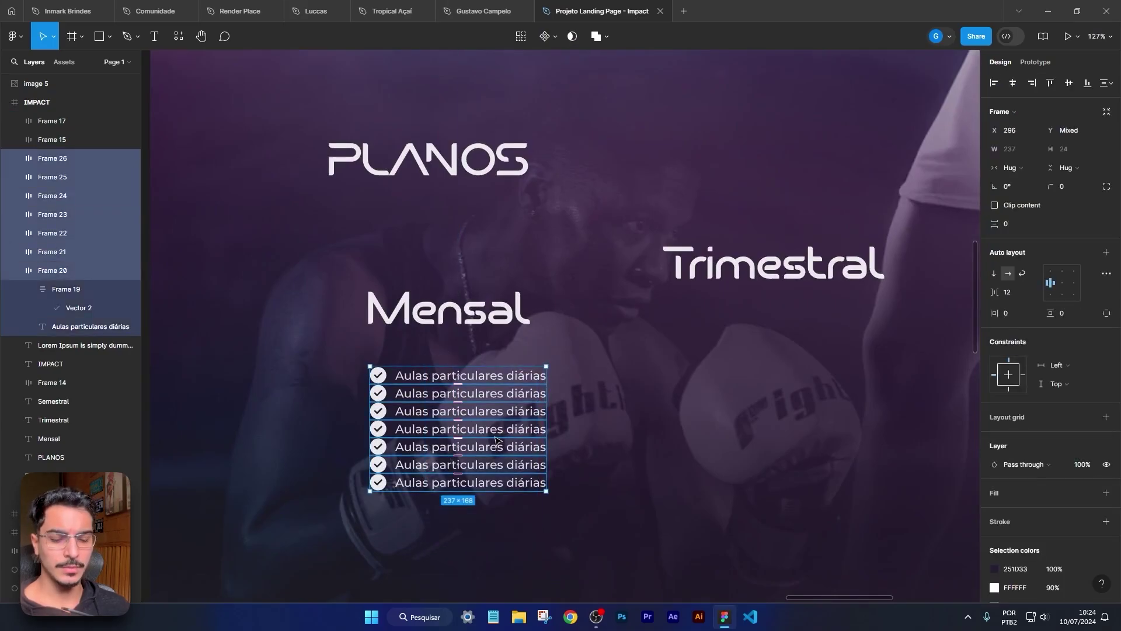
# Step: Wrap the seven rows in a vertical auto-layout list placed under Mensal
pyautogui.hotkey('shift', 'a')
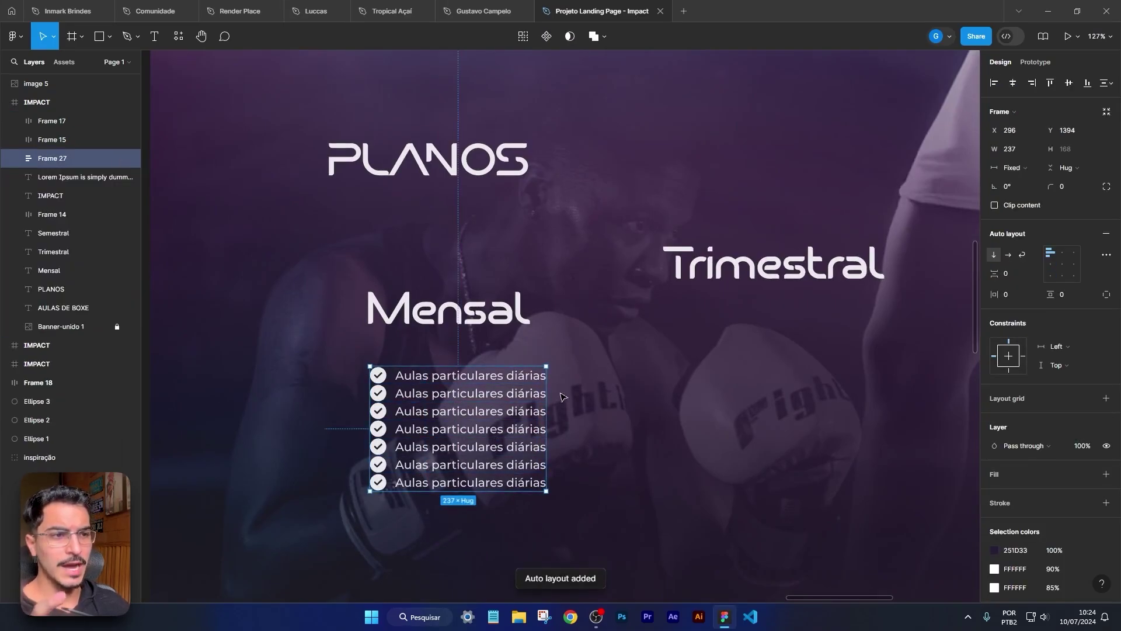
pyautogui.moveTo(434, 427); pyautogui.dragTo(406, 436)
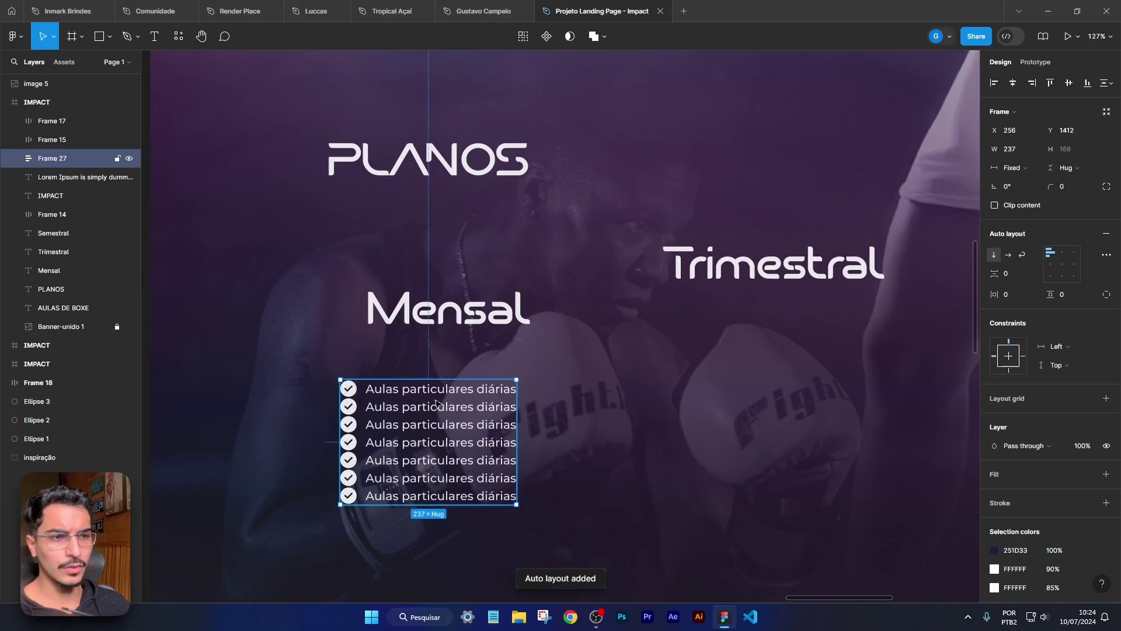
pyautogui.moveTo(465, 416); pyautogui.dragTo(446, 414)
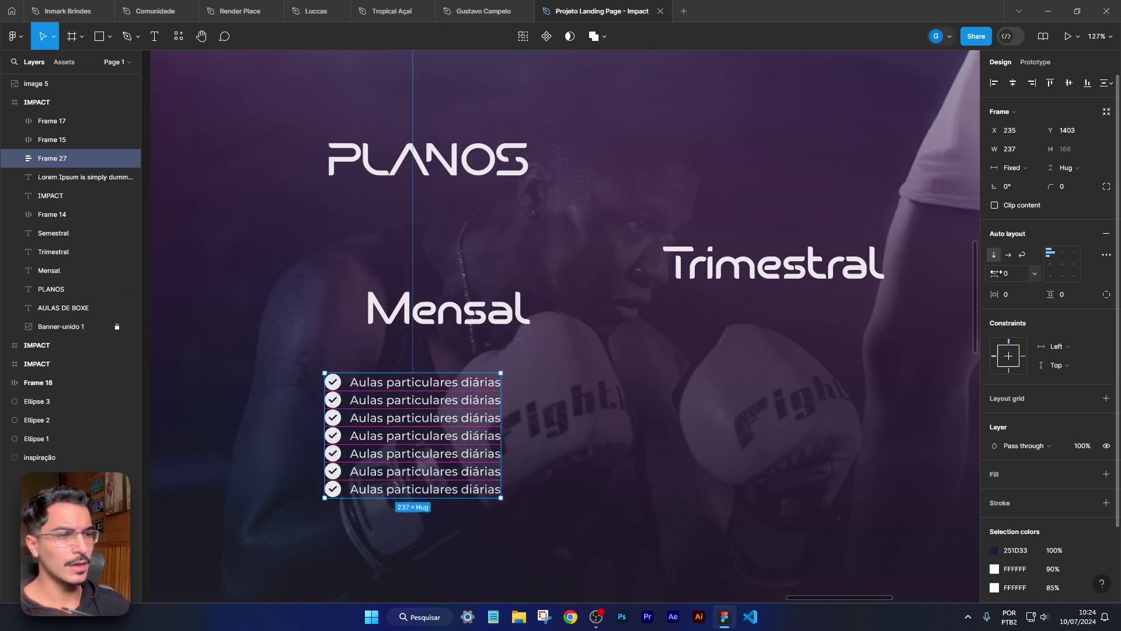
# Step: Set the list's row spacing to 20
pyautogui.moveTo(994, 273); pyautogui.dragTo(1005, 273)
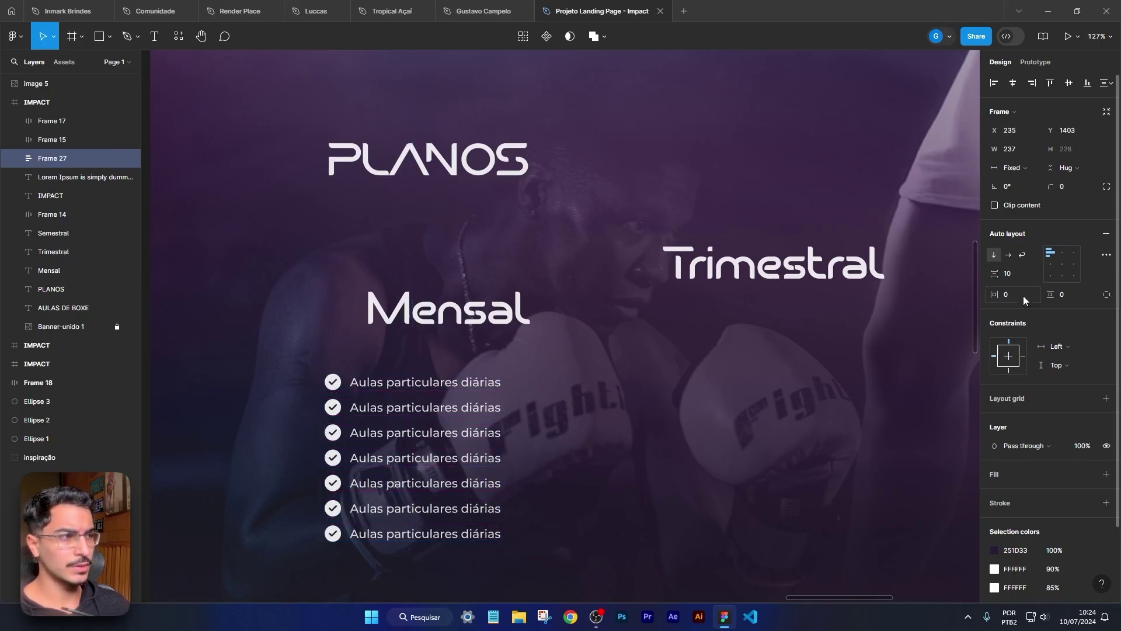
pyautogui.click(1013, 273)
pyautogui.write('20')
pyautogui.press('Return')
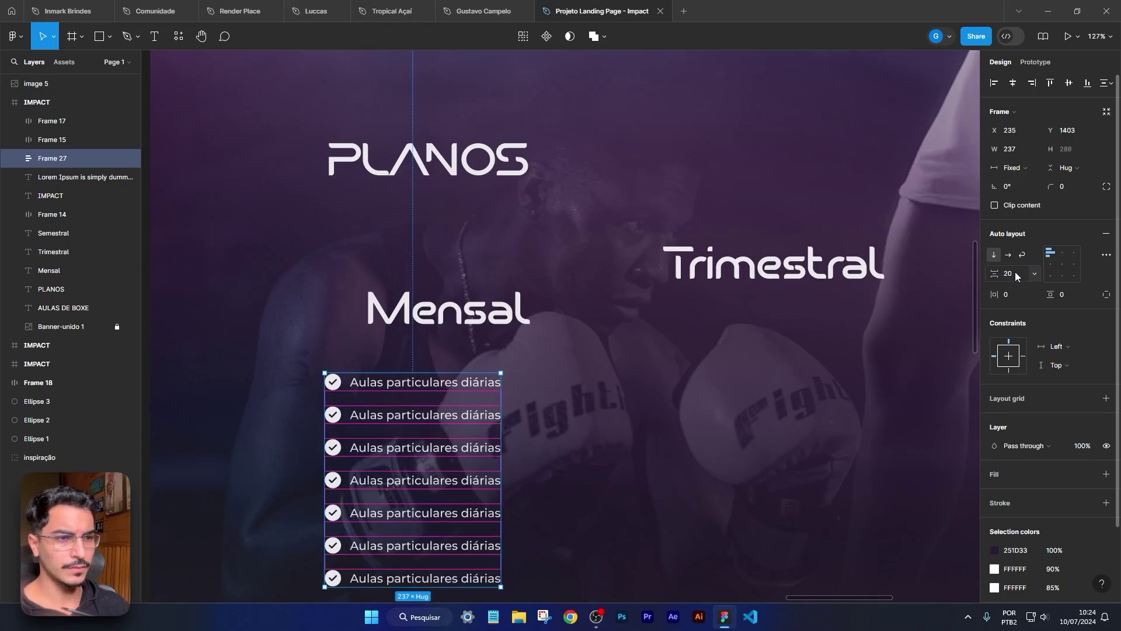
pyautogui.click(728, 350)
# Step: Reduce the list's row spacing to 12
pyautogui.click(117, 158)
pyautogui.moveTo(995, 273); pyautogui.dragTo(988, 272)
pyautogui.click(1016, 279)
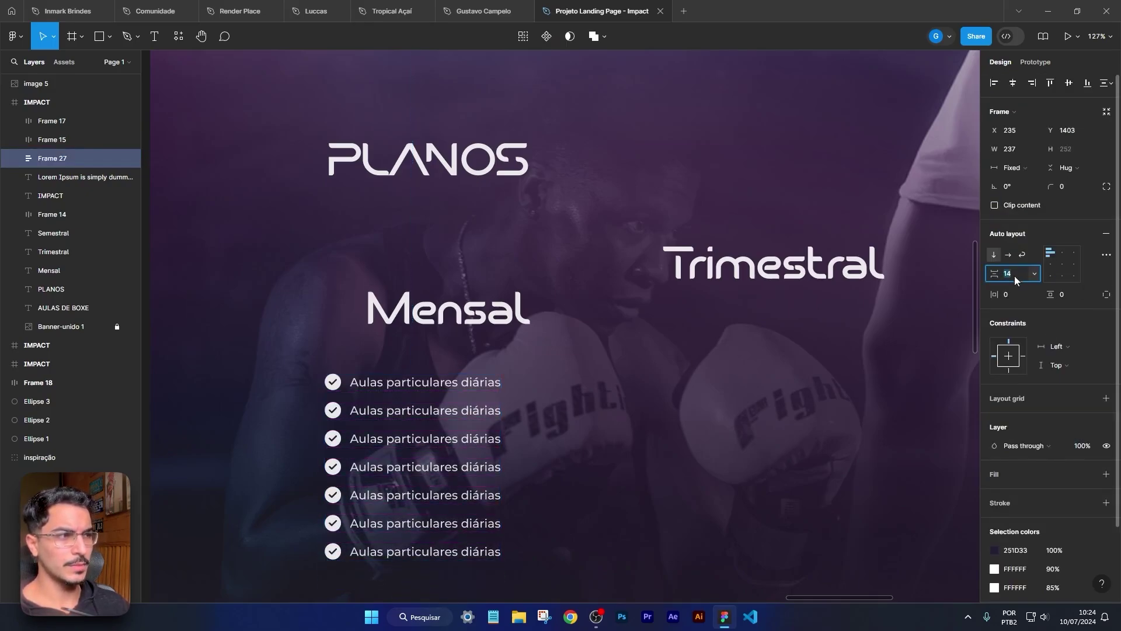
pyautogui.write('12')
pyautogui.press('Return')
pyautogui.press('Escape')
pyautogui.scroll(-5, 810, 395)
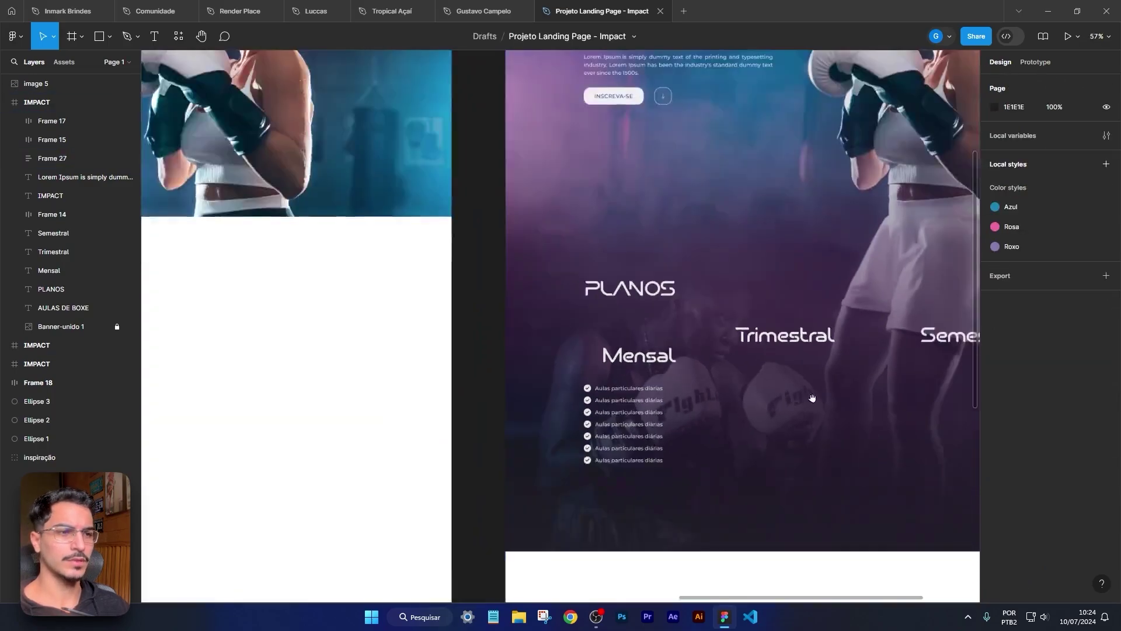
pyautogui.moveTo(810, 396); pyautogui.dragTo(634, 397)
pyautogui.scroll(10, 411, 427)
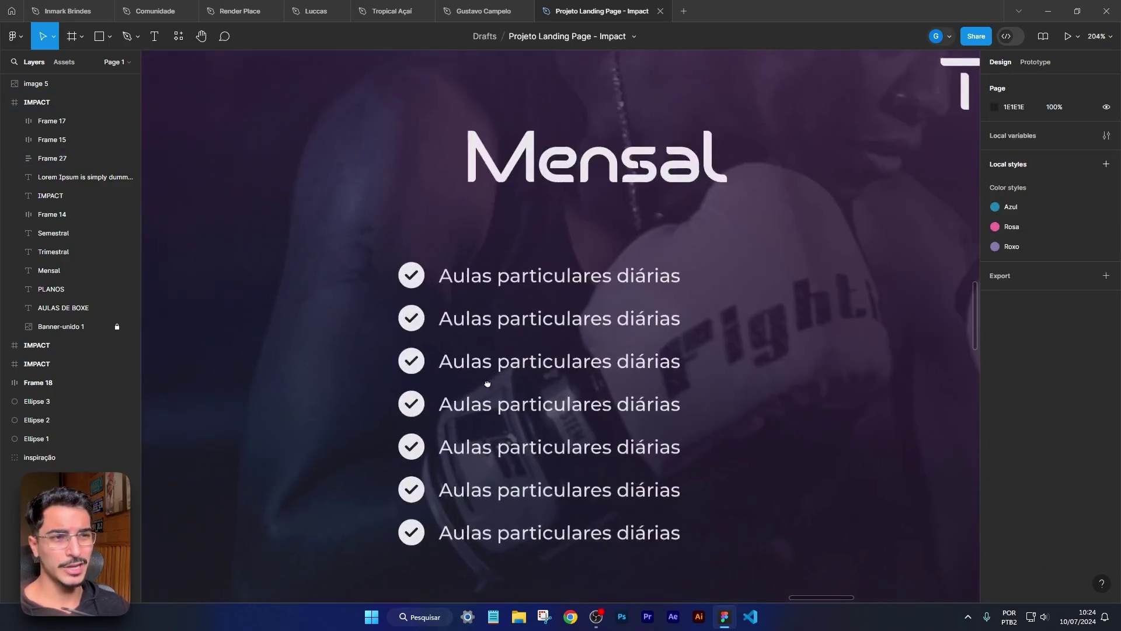
# Step: Resize the check badge to 20 × 20
pyautogui.click(411, 285)
pyautogui.doubleClick(411, 285)
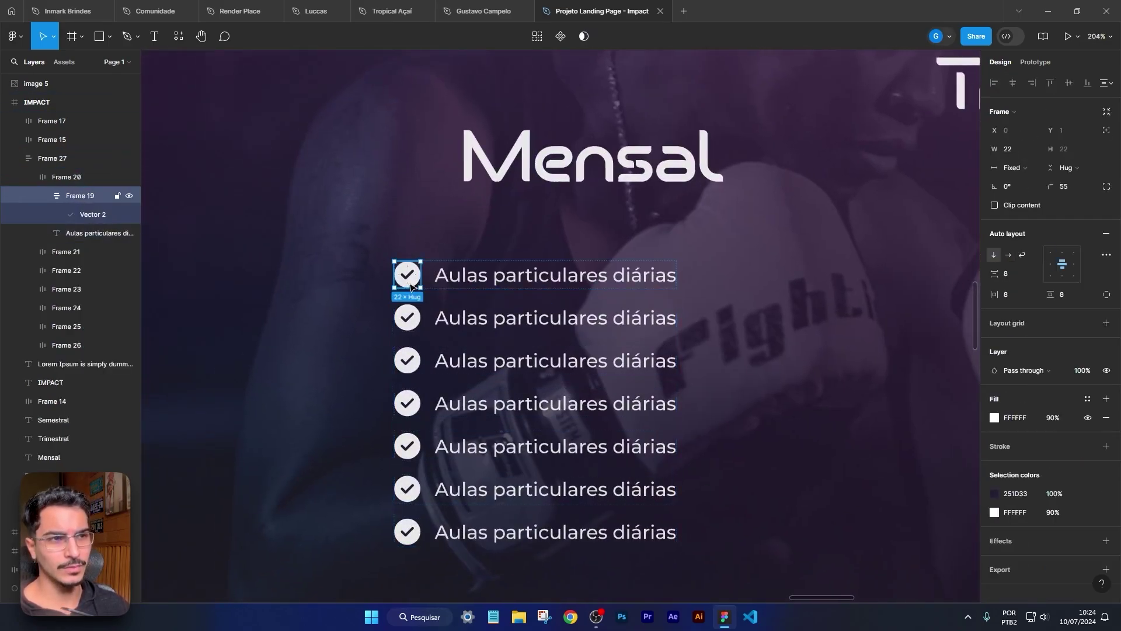
pyautogui.click(1015, 151)
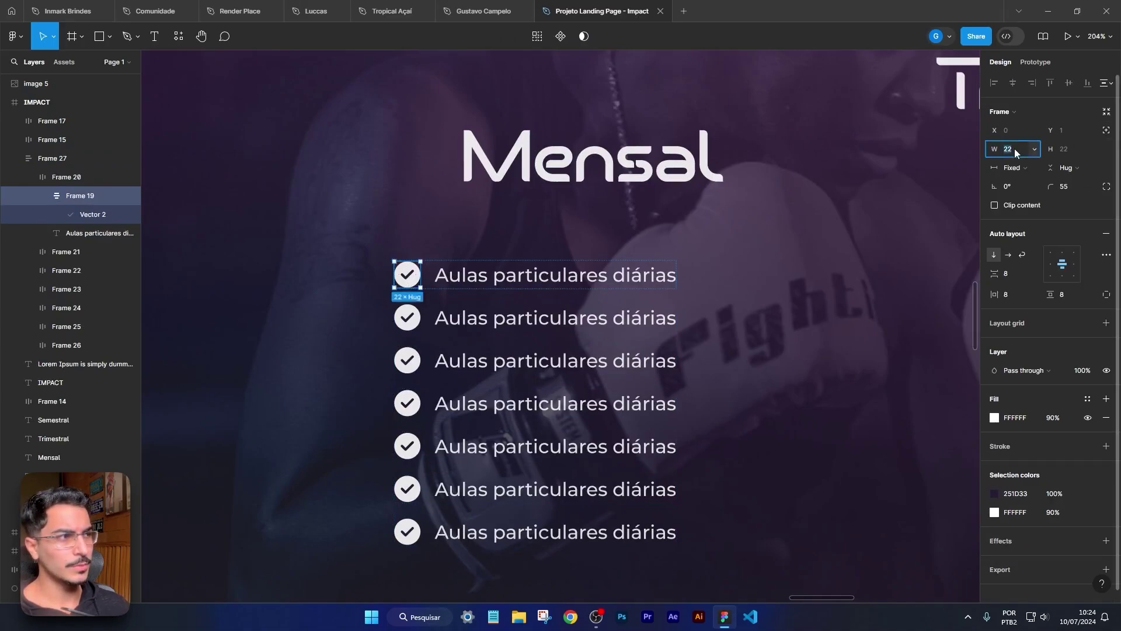
pyautogui.write('20')
pyautogui.press('Return')
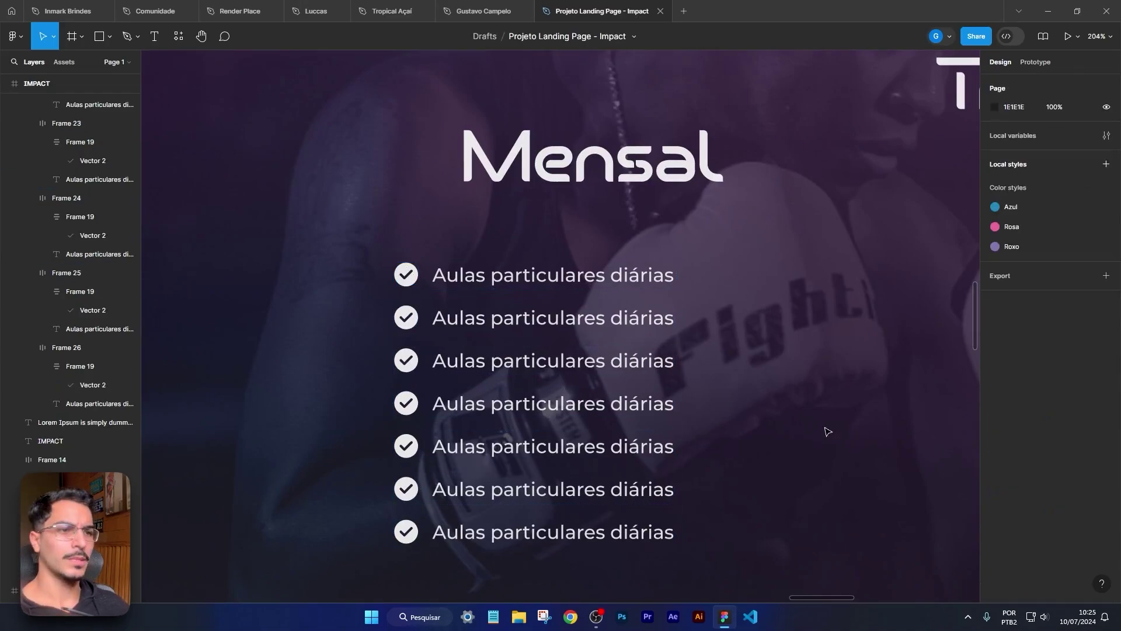
# Step: Move the benefit list back into line under the Mensal heading
pyautogui.scroll(-5, 827, 431)
pyautogui.moveTo(827, 431); pyautogui.dragTo(593, 408)
pyautogui.click(382, 307)
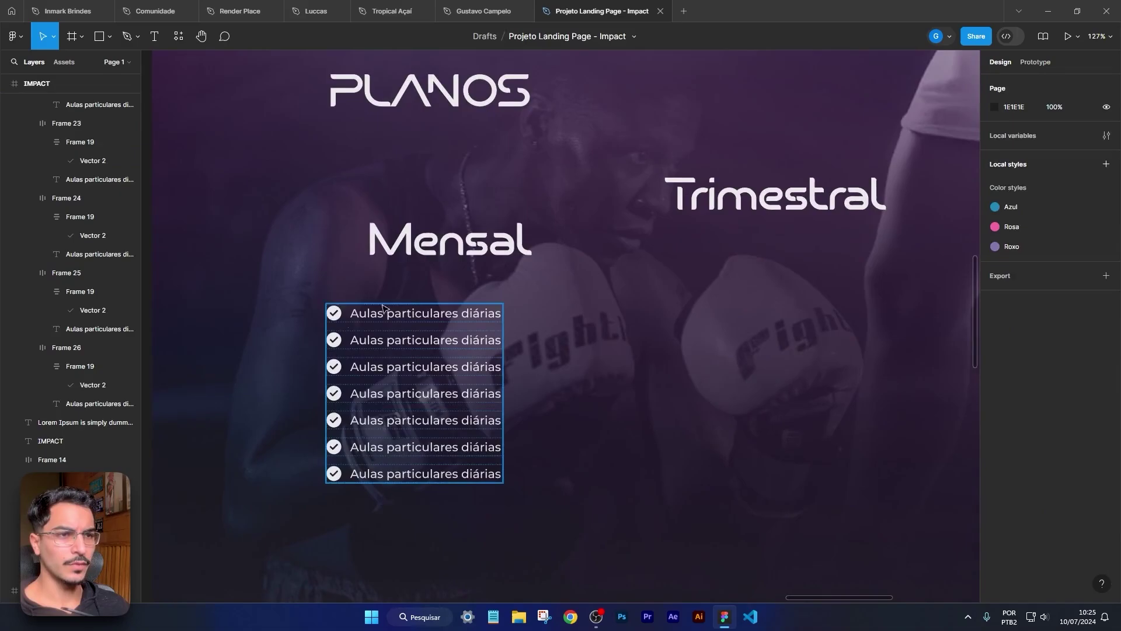
pyautogui.moveTo(441, 349); pyautogui.dragTo(488, 344)
# Step: Wrap the Mensal heading and benefit list in vertical auto layout with 8 spacing
pyautogui.keyDown('shift'); pyautogui.click(445, 248); pyautogui.keyUp('shift')
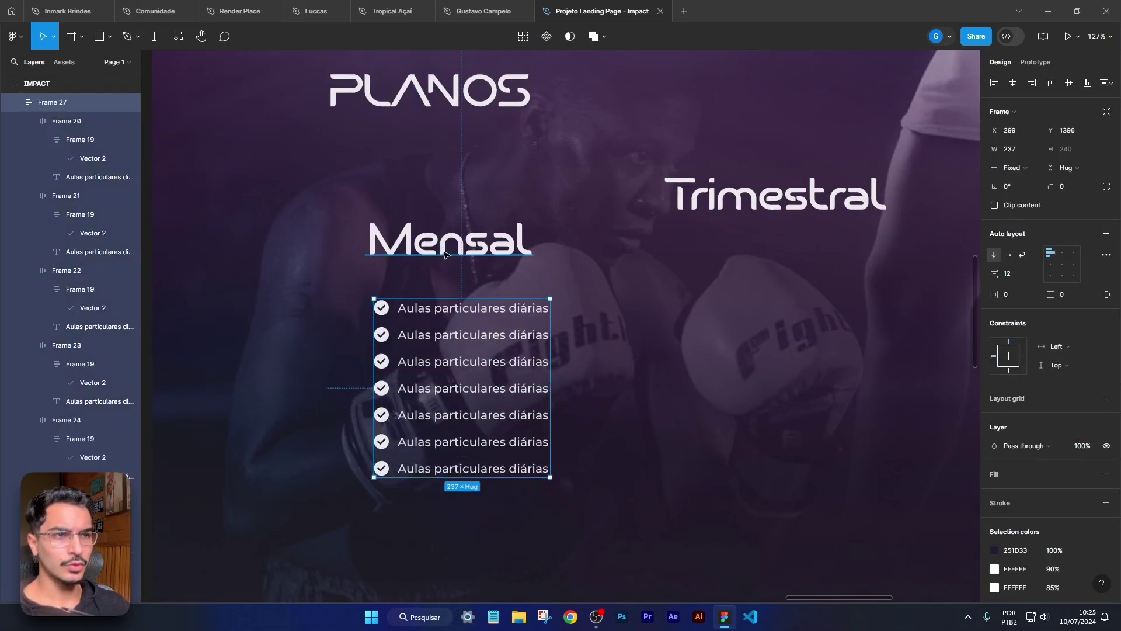
pyautogui.hotkey('shift', 'a')
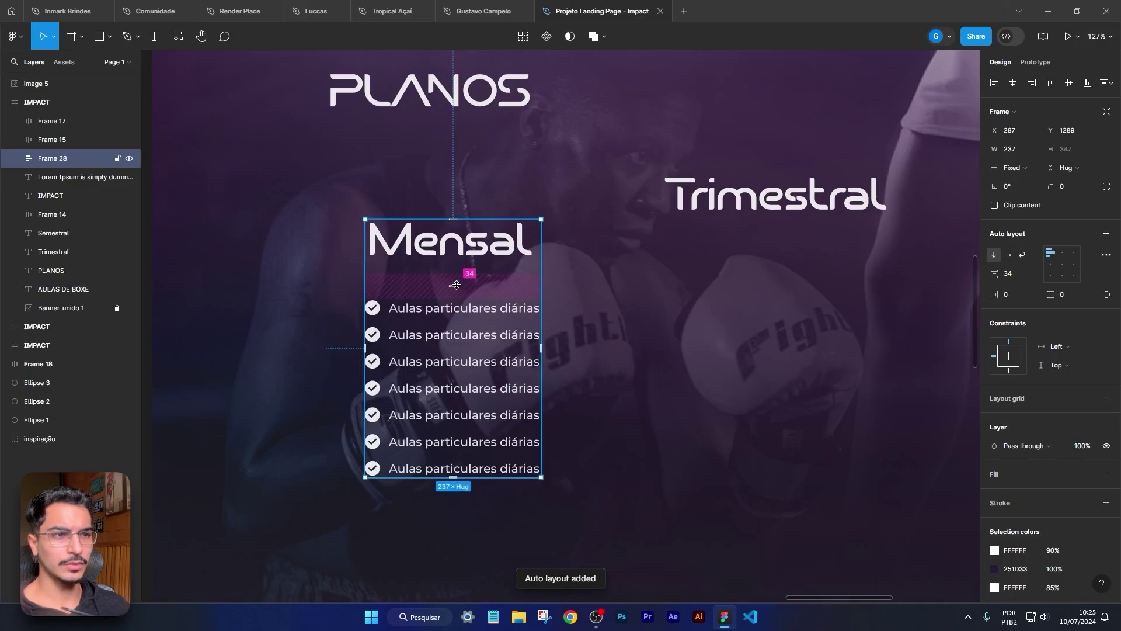
pyautogui.moveTo(455, 284); pyautogui.dragTo(456, 275)
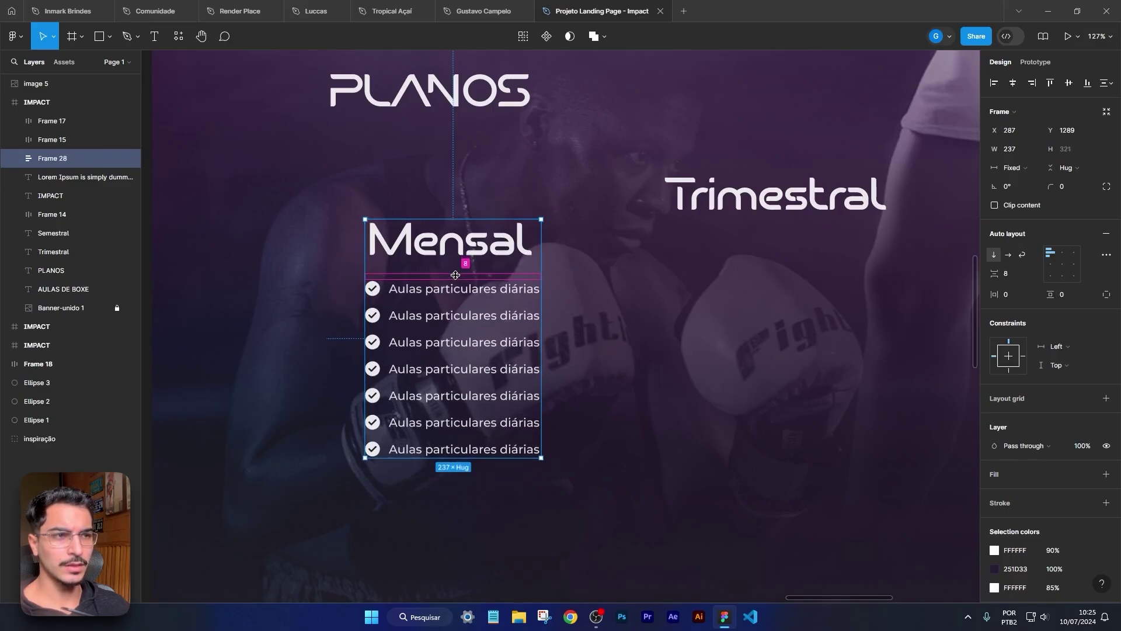
pyautogui.click(663, 337)
pyautogui.click(455, 395)
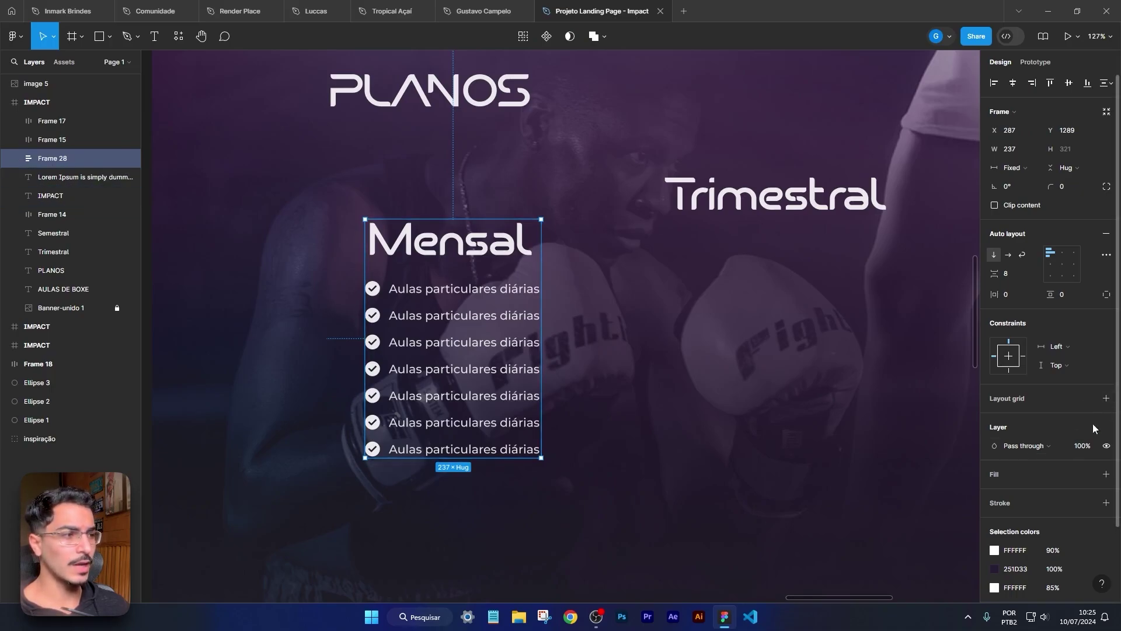
# Step: Add a fill to the Mensal card and place the Trimestral heading beside Semestral
pyautogui.click(1105, 474)
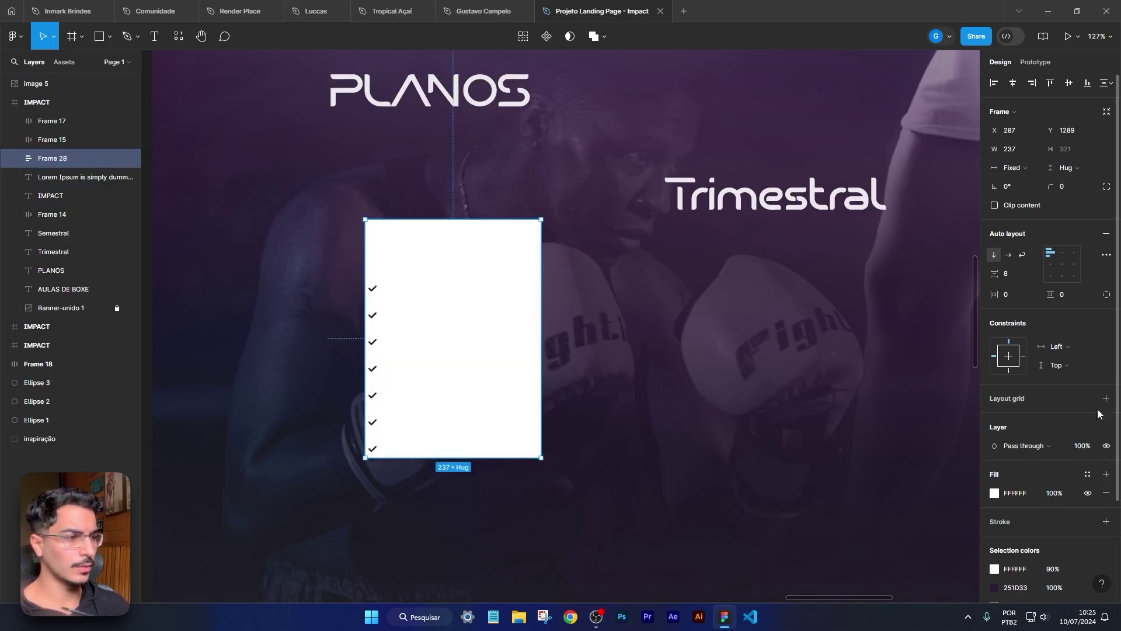
pyautogui.click(995, 493)
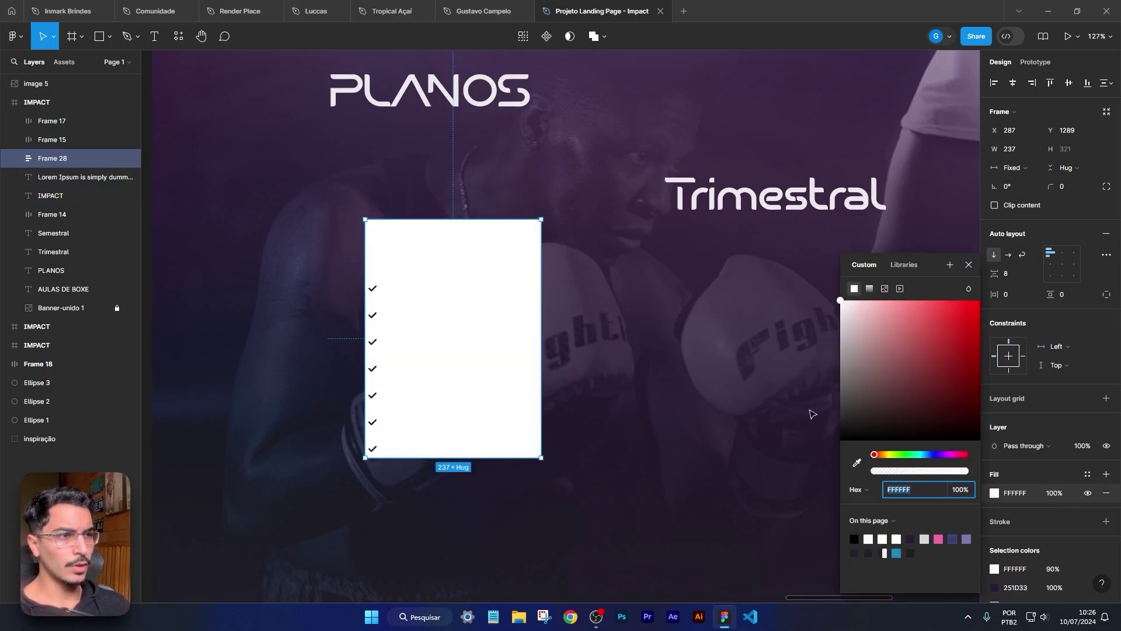
pyautogui.scroll(-5, 763, 369)
pyautogui.moveTo(772, 300); pyautogui.dragTo(618, 515)
pyautogui.press('space')
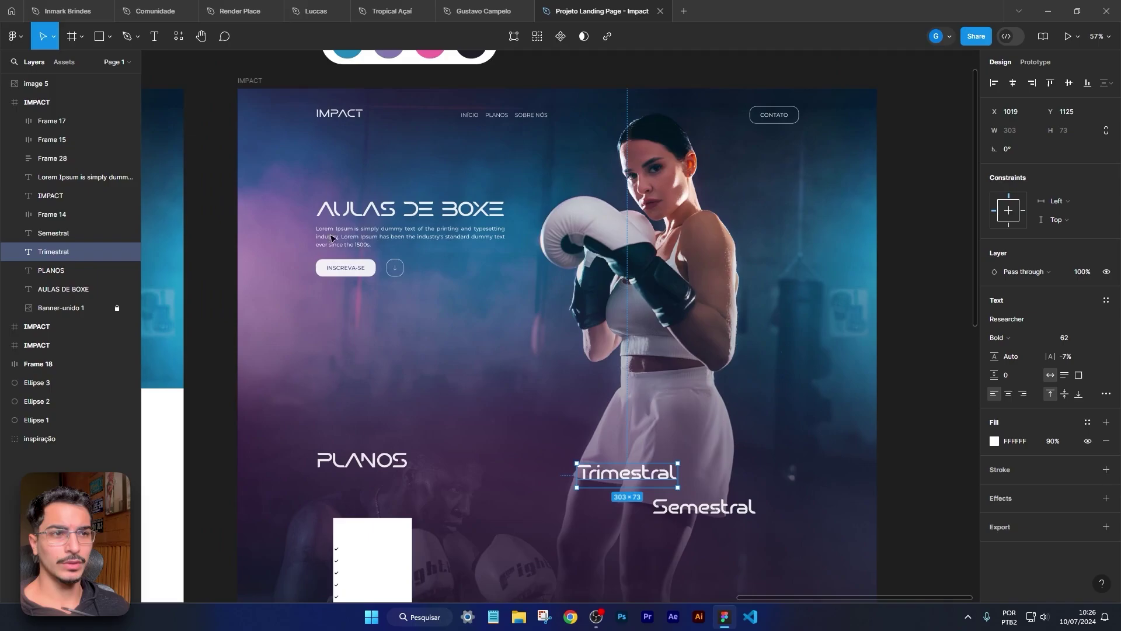
# Step: Lower the Mensal card's white FFFFFF fill to 15% opacity
pyautogui.moveTo(582, 407); pyautogui.dragTo(641, 320)
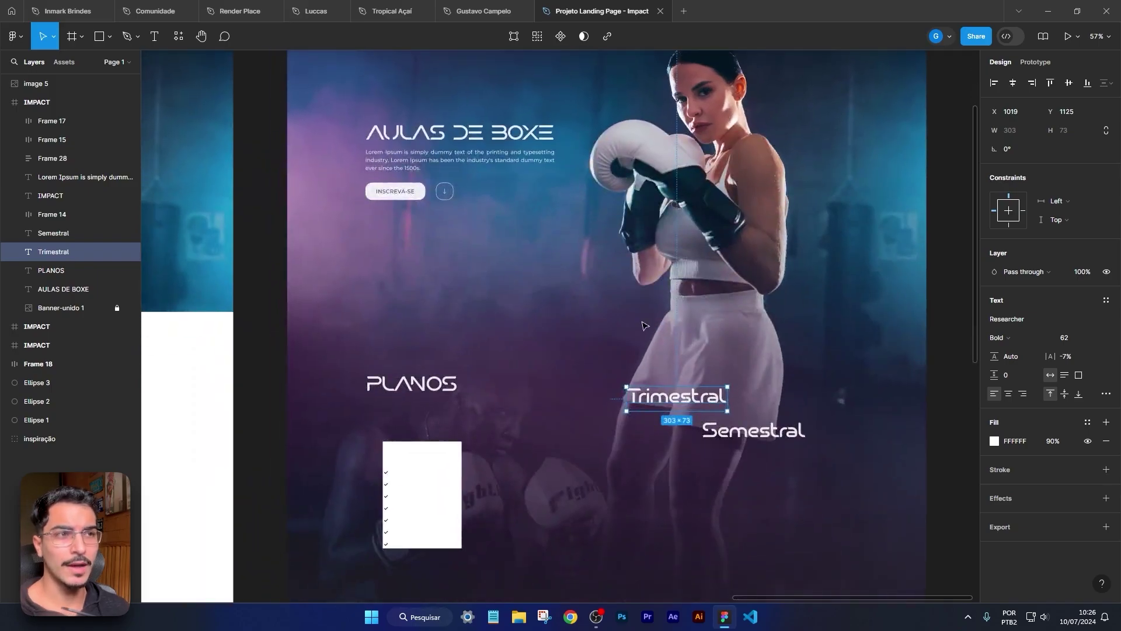
pyautogui.scroll(-1, 571, 440)
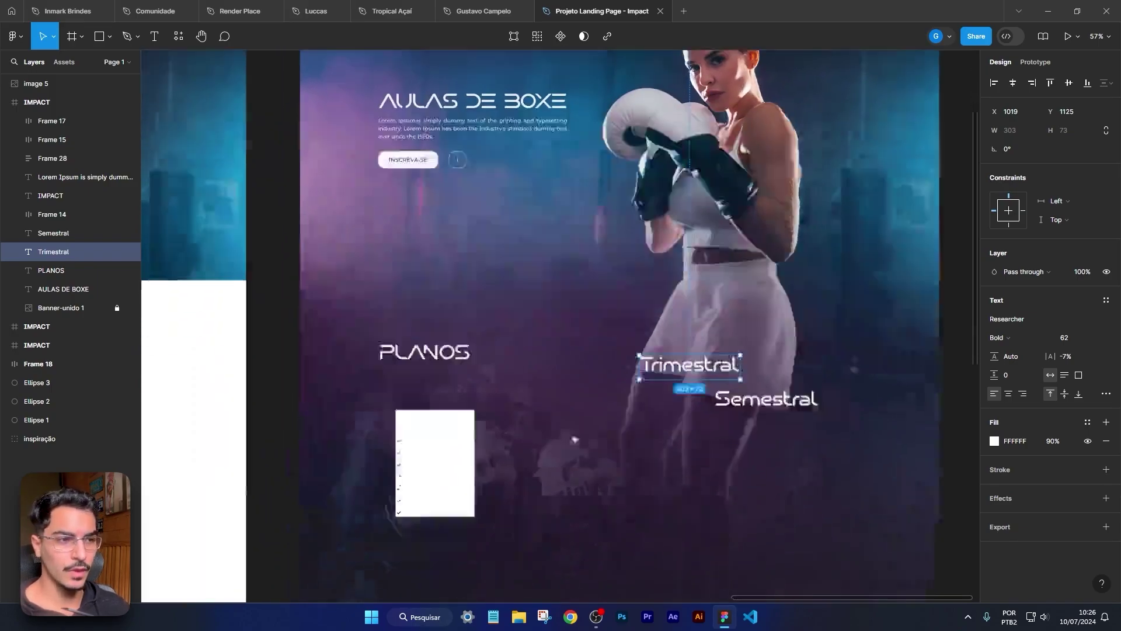
pyautogui.scroll(4, 438, 438)
pyautogui.click(442, 364)
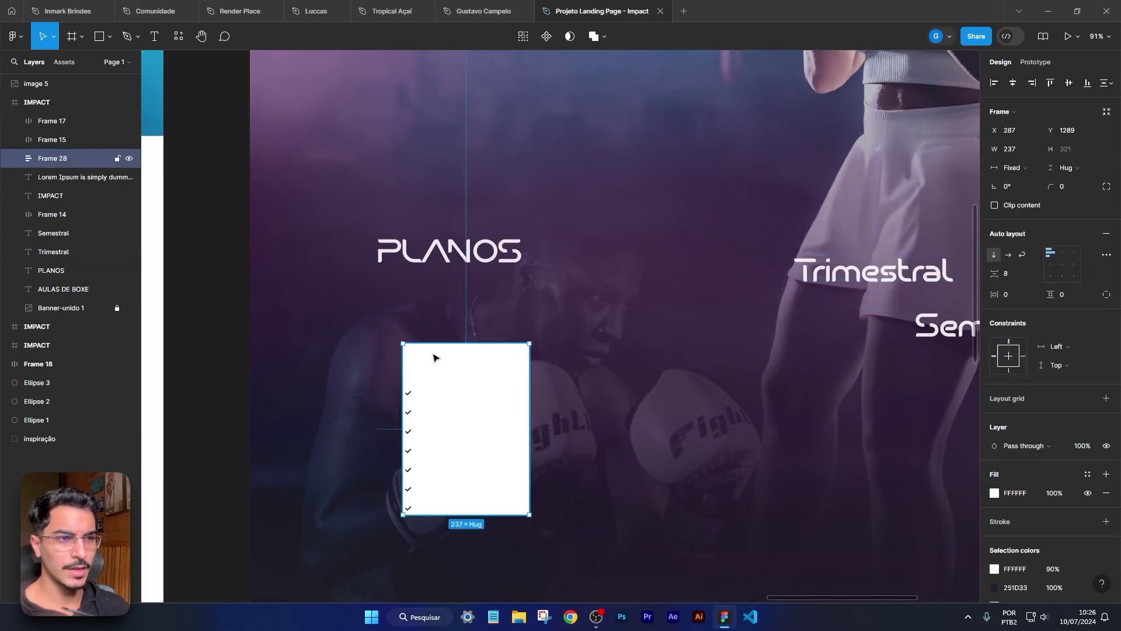
pyautogui.click(993, 493)
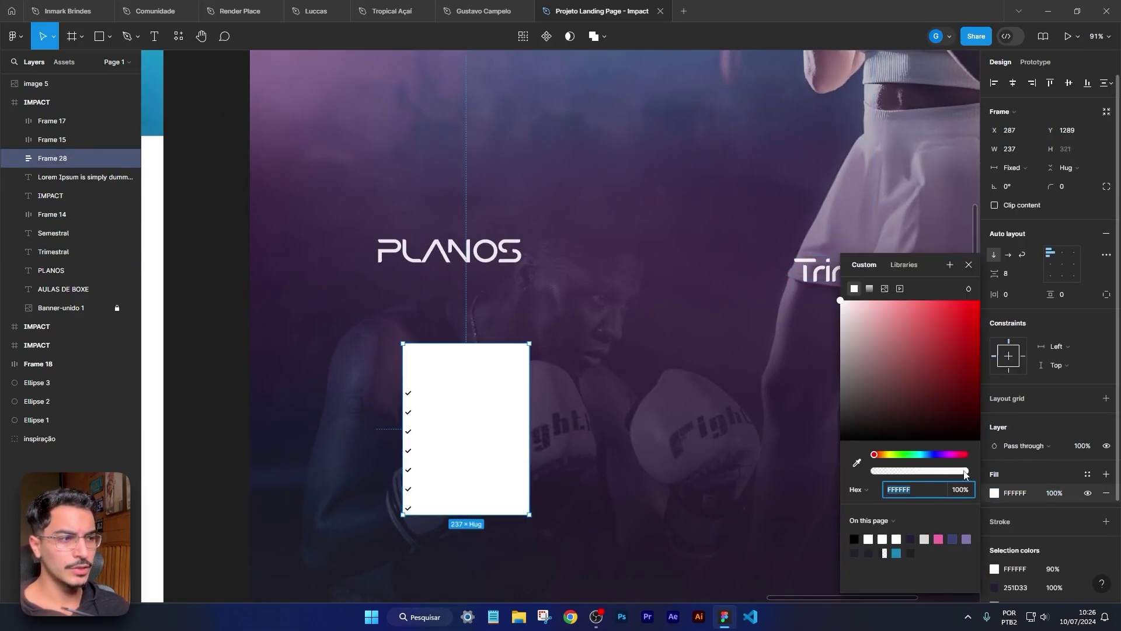
pyautogui.moveTo(964, 472); pyautogui.dragTo(887, 474)
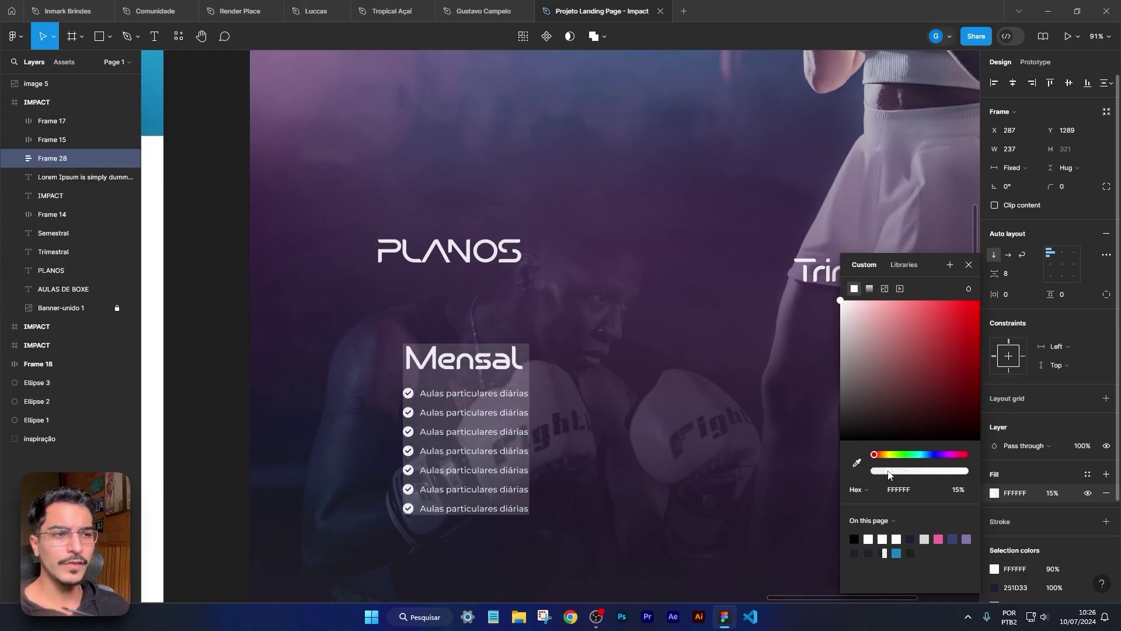
pyautogui.moveTo(887, 474); pyautogui.dragTo(888, 474)
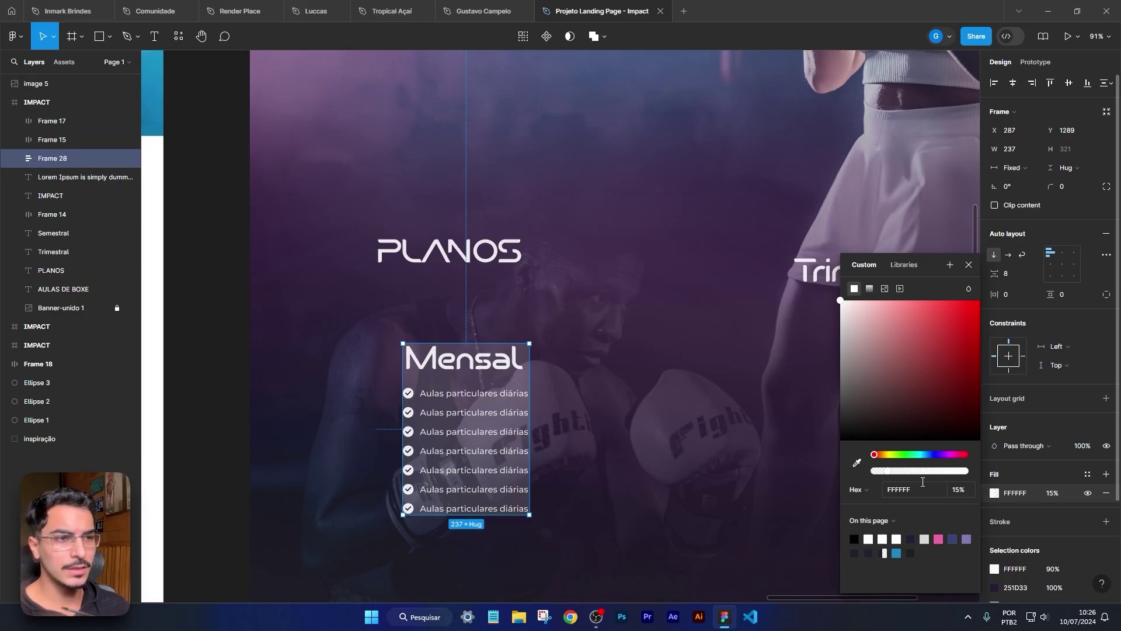
pyautogui.scroll(-2, 1062, 467)
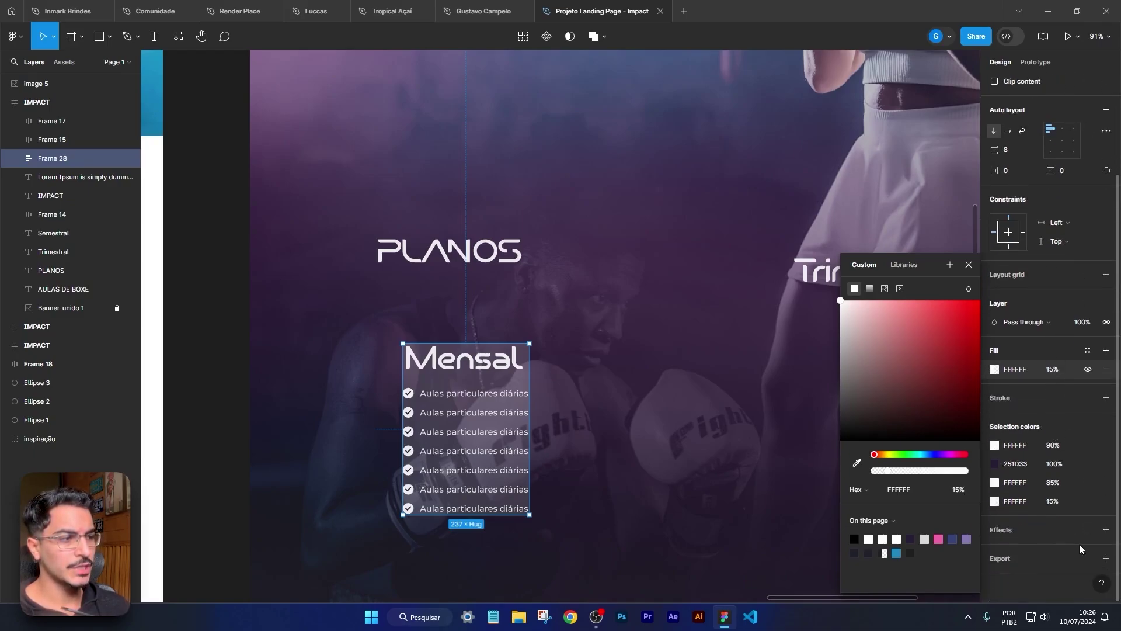
# Step: Give the Mensal card a Background blur of 30 and adjust its side padding
pyautogui.click(1106, 529)
pyautogui.click(1039, 548)
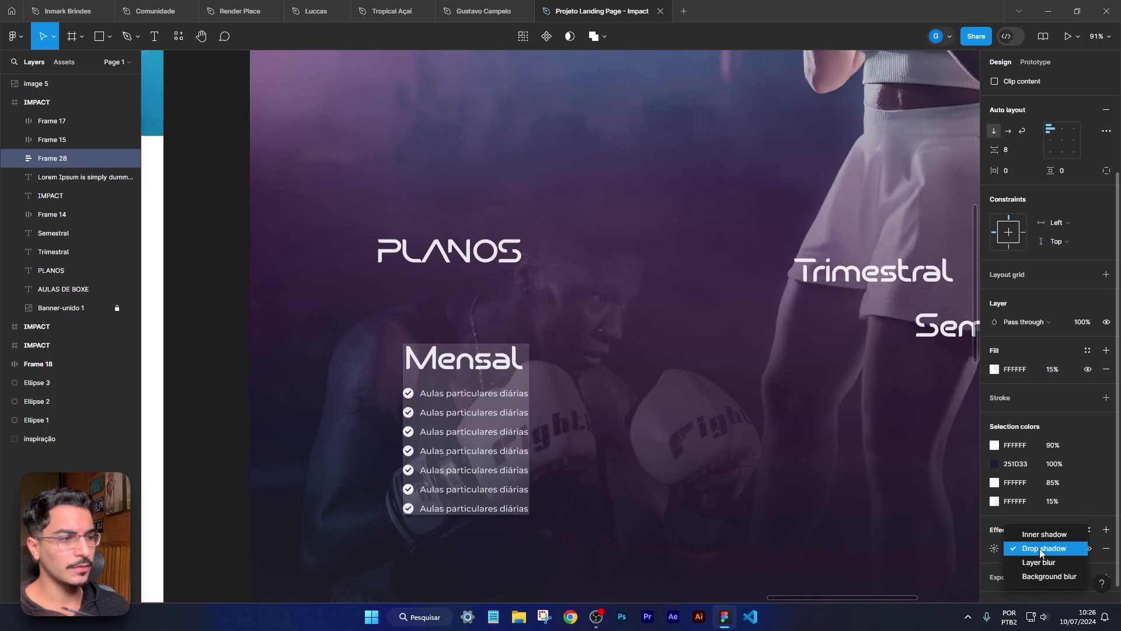
pyautogui.click(1033, 577)
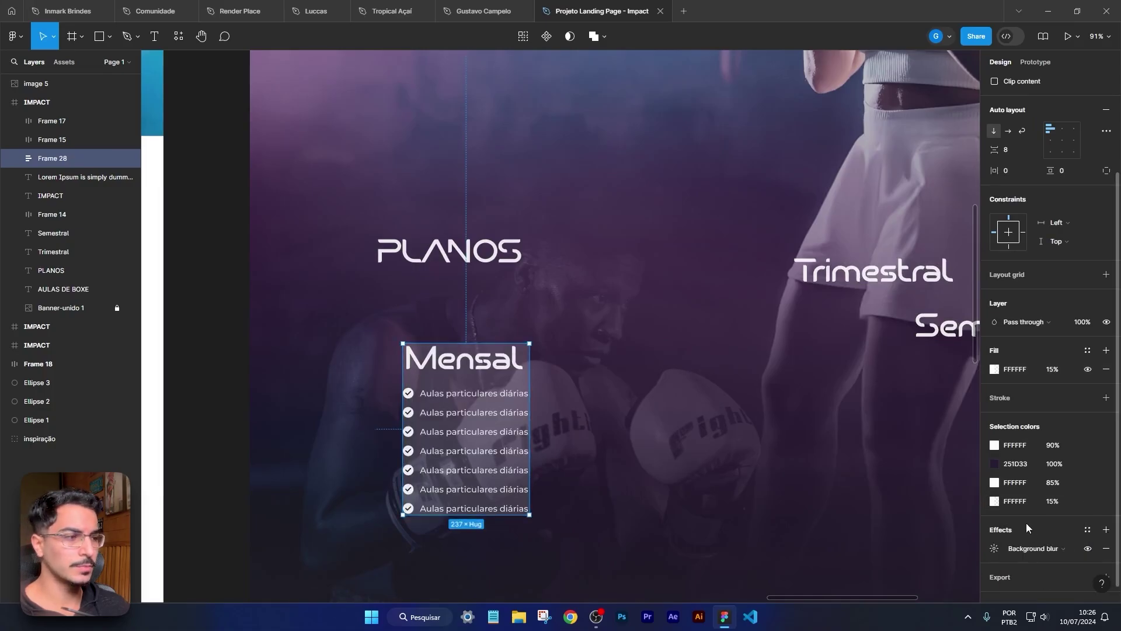
pyautogui.click(999, 549)
pyautogui.moveTo(854, 577); pyautogui.dragTo(870, 579)
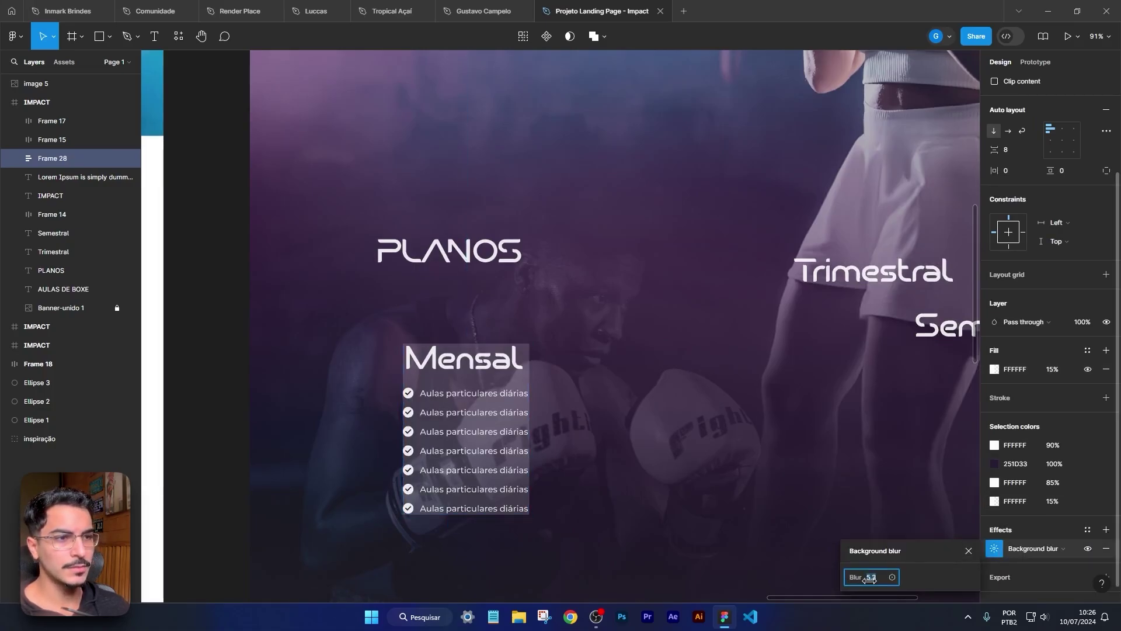
pyautogui.moveTo(968, 575); pyautogui.dragTo(842, 578)
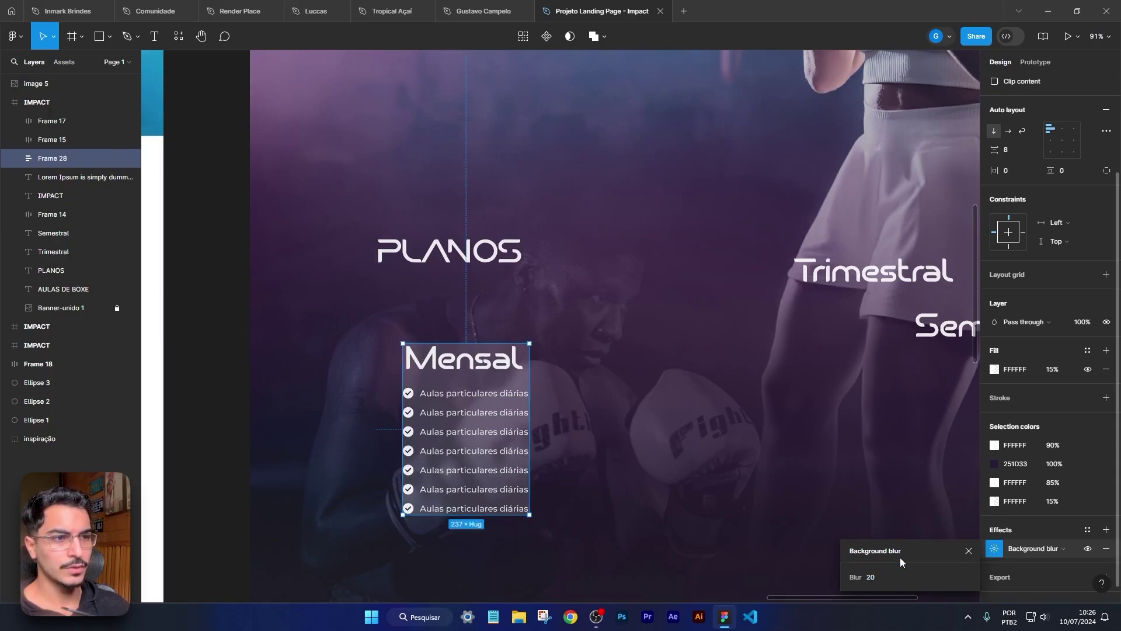
pyautogui.click(891, 577)
pyautogui.press('Escape')
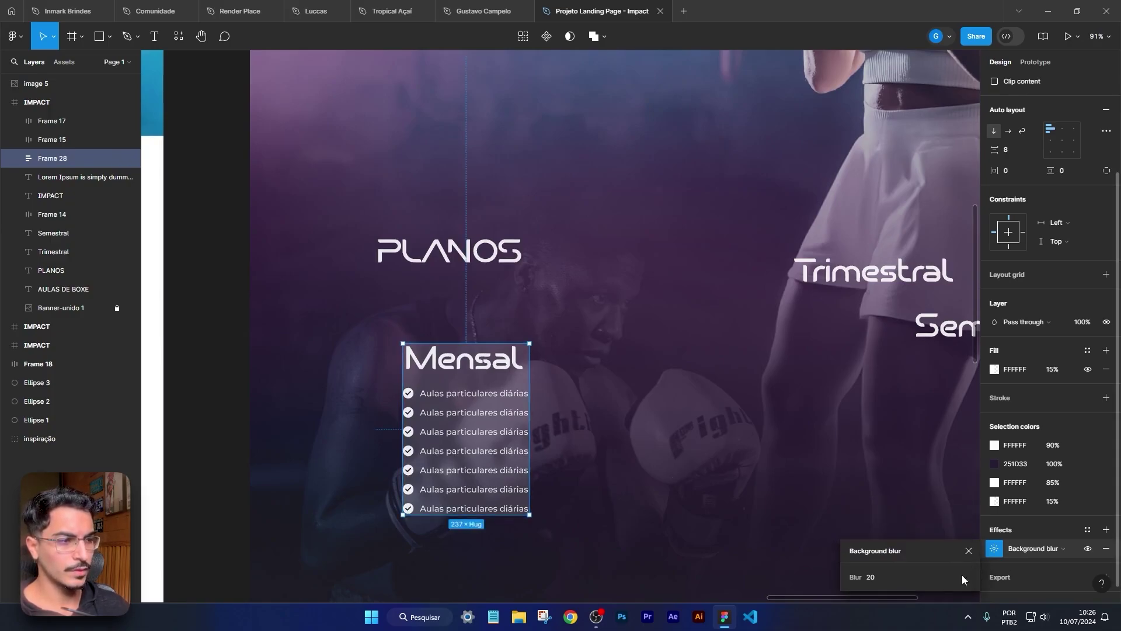
pyautogui.moveTo(859, 570); pyautogui.dragTo(735, 441)
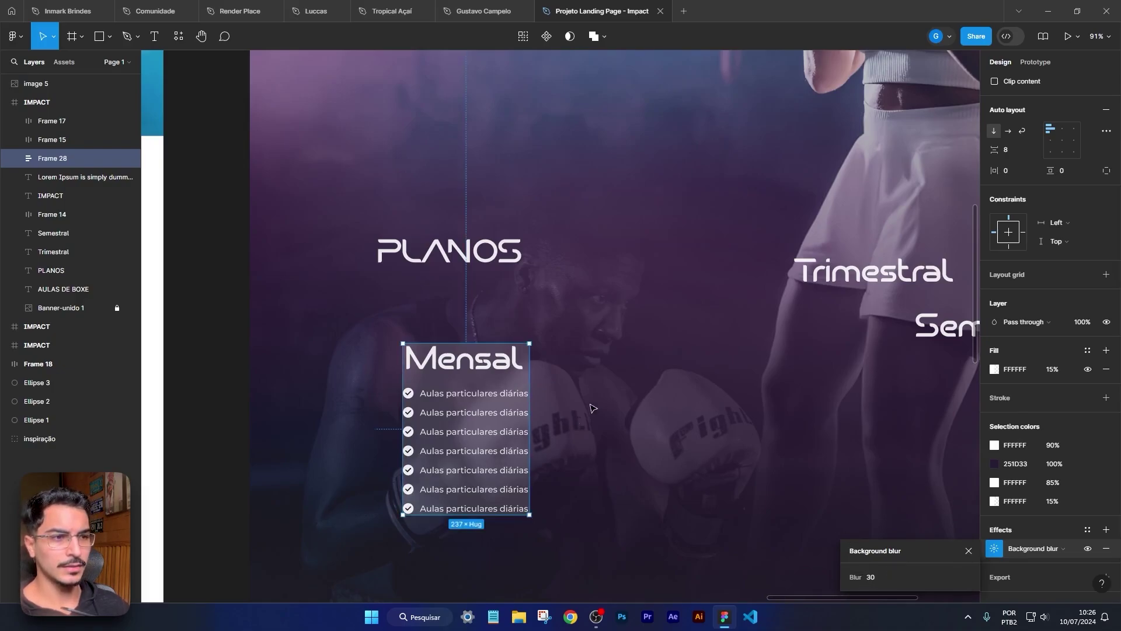
pyautogui.moveTo(990, 171); pyautogui.dragTo(549, 390)
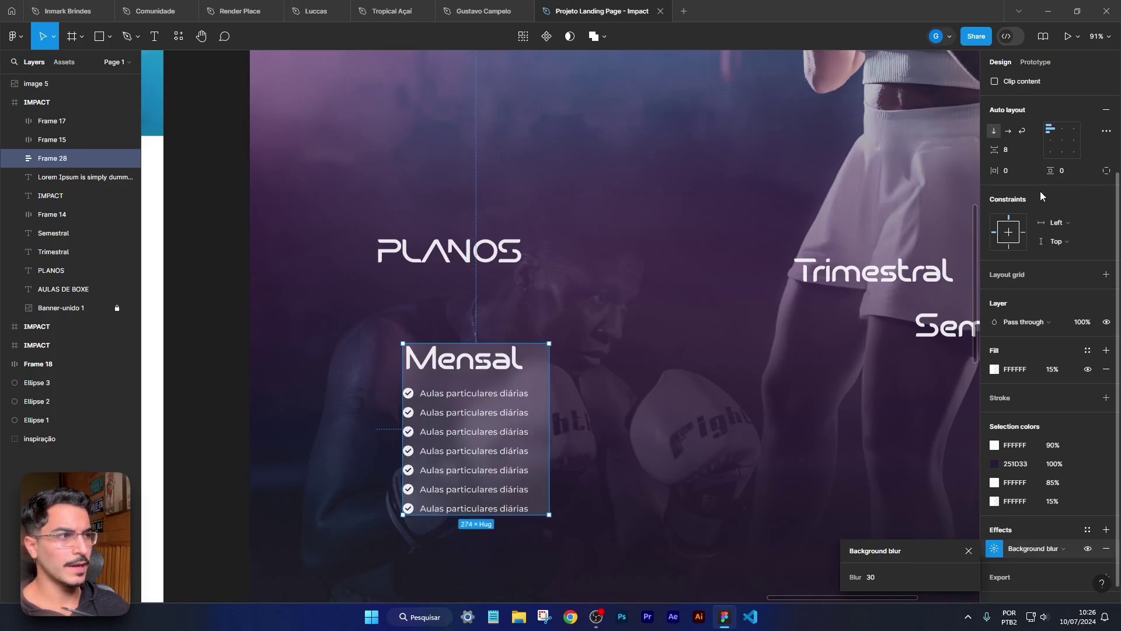
# Step: Centre the card contents, enlarge the card to 308 × 403, and centre-align the Mensal heading
pyautogui.click(1062, 142)
pyautogui.moveTo(510, 343); pyautogui.dragTo(510, 300)
pyautogui.moveTo(402, 409); pyautogui.dragTo(384, 409)
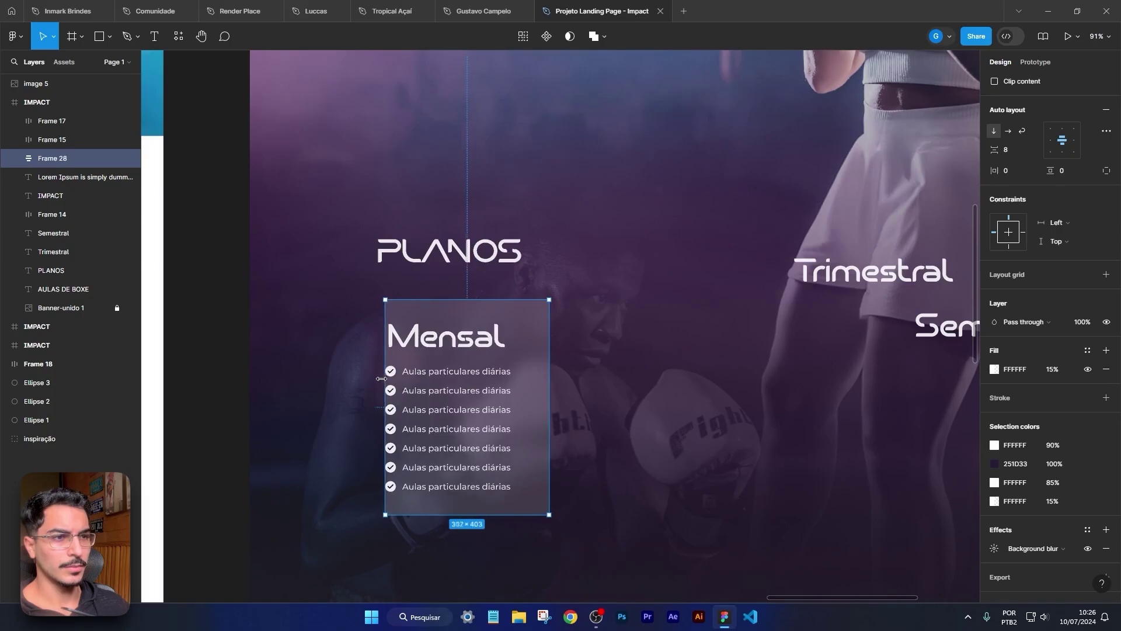
pyautogui.doubleClick(449, 339)
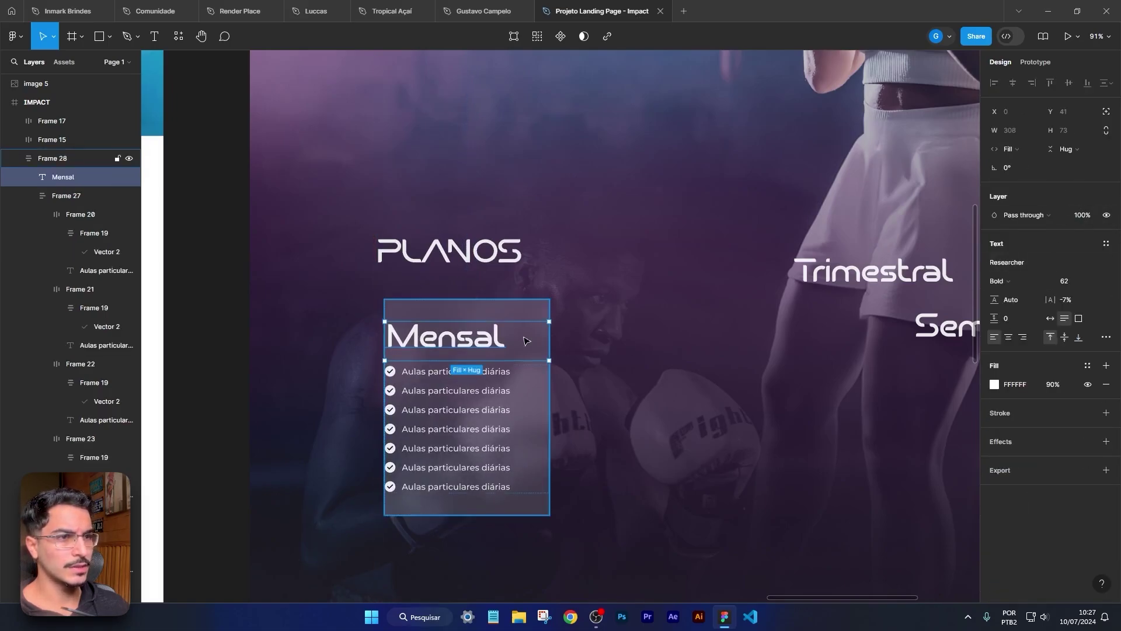
pyautogui.click(1008, 336)
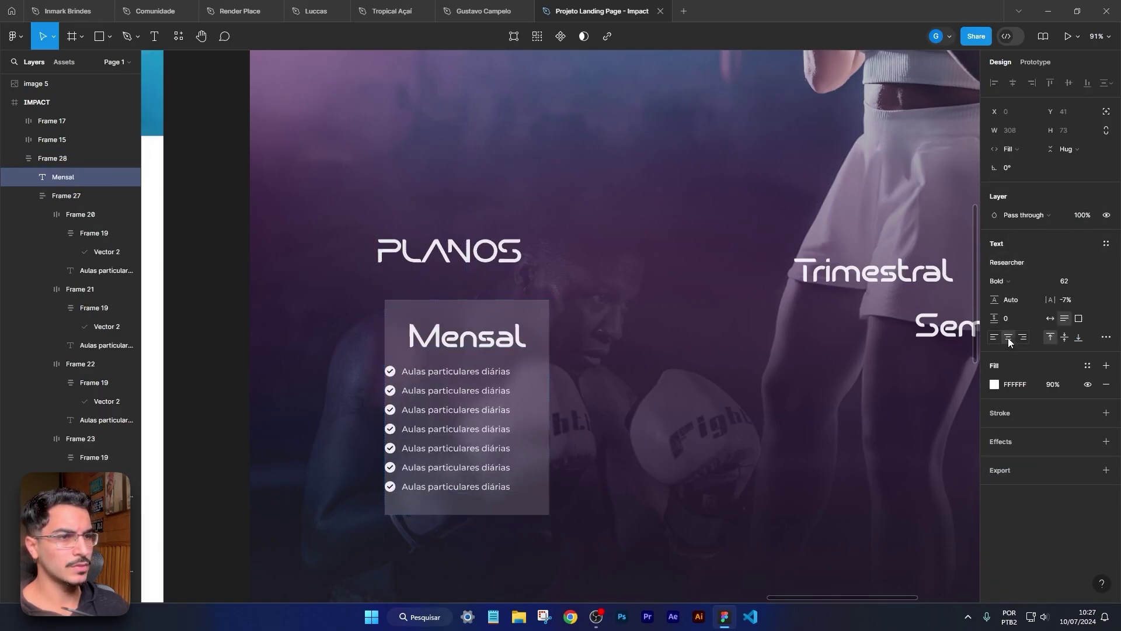
# Step: Narrow the benefit list and set its width to Hug contents
pyautogui.click(455, 376)
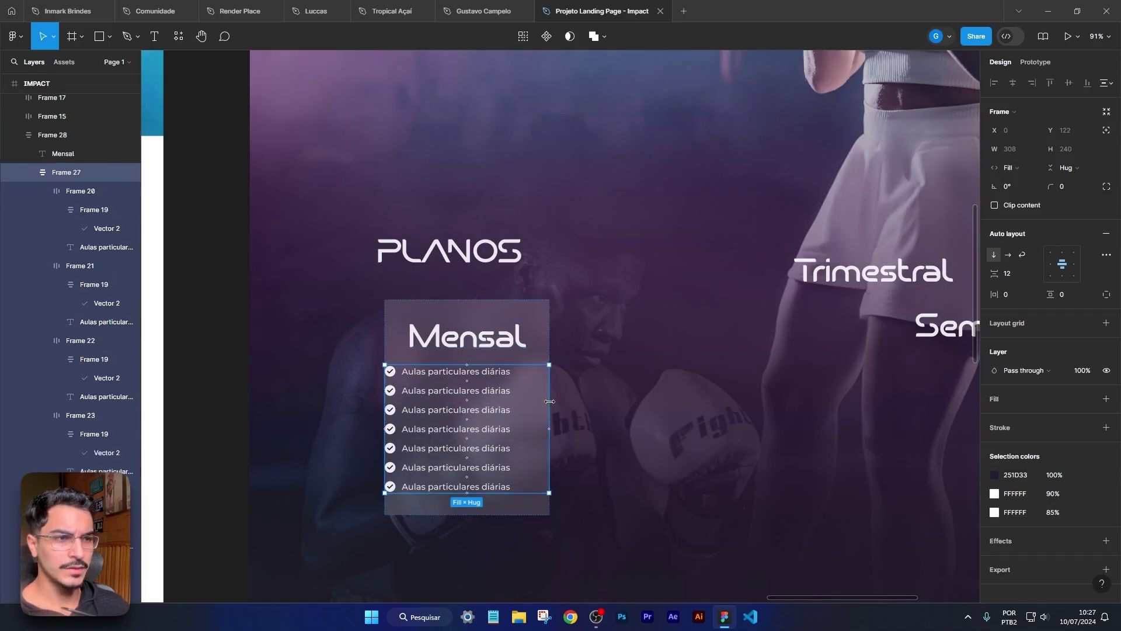
pyautogui.moveTo(550, 407); pyautogui.dragTo(532, 406)
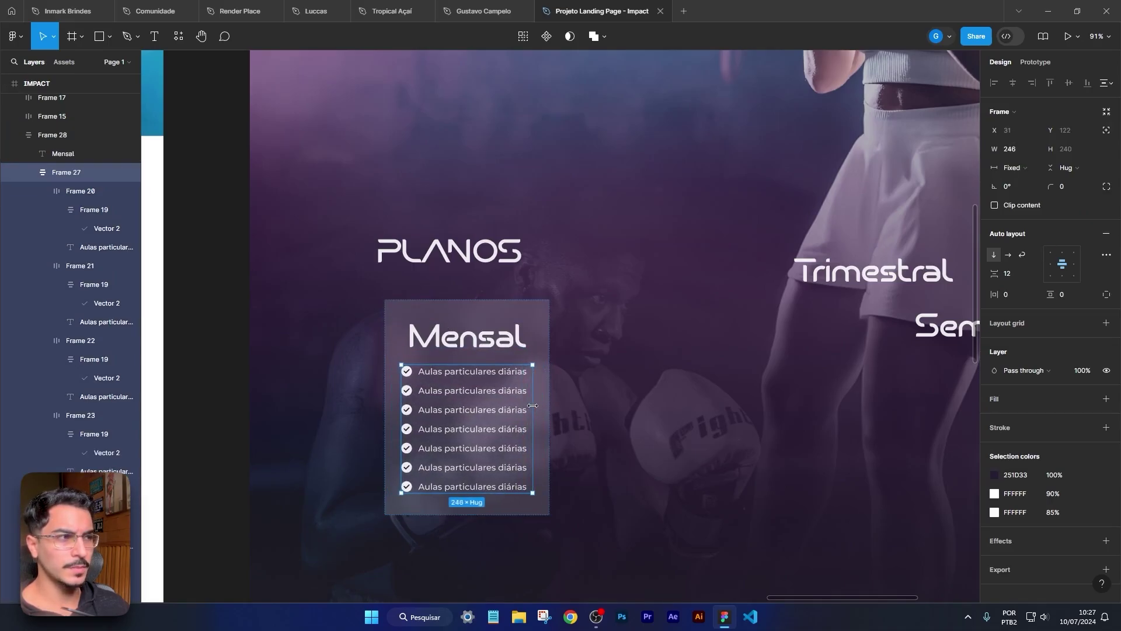
pyautogui.click(1015, 167)
pyautogui.click(1019, 180)
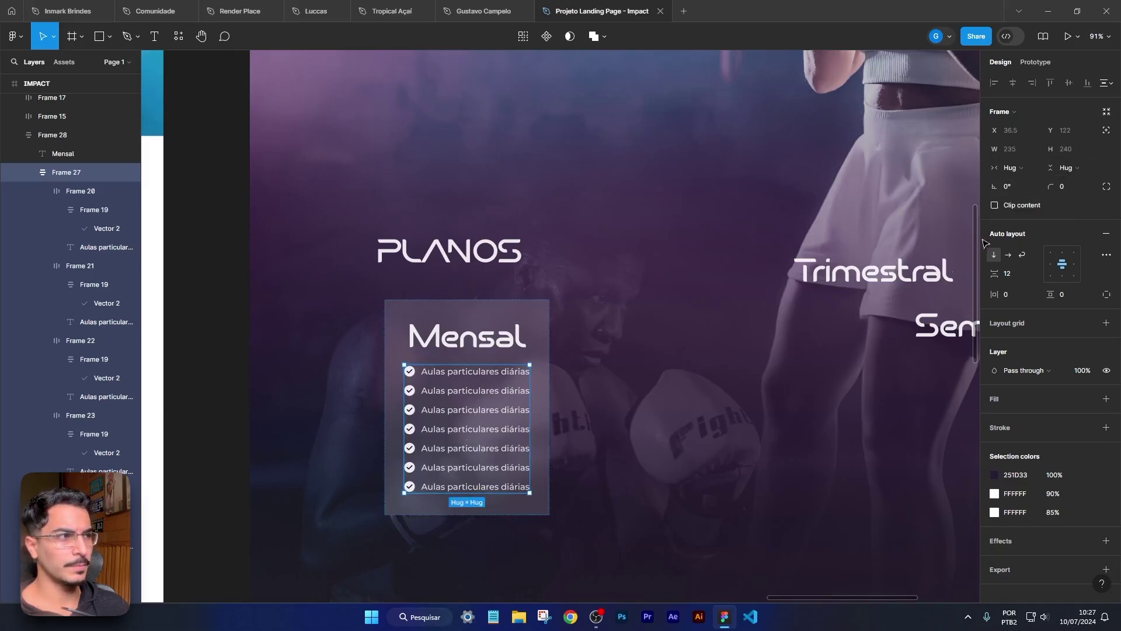
pyautogui.click(1014, 168)
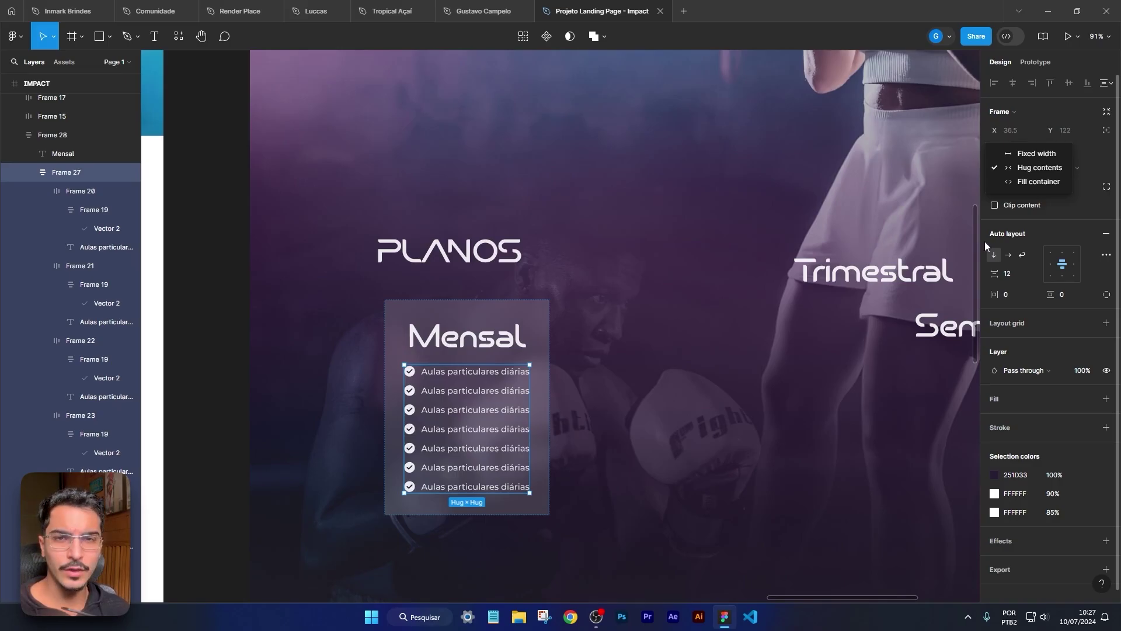
pyautogui.click(636, 442)
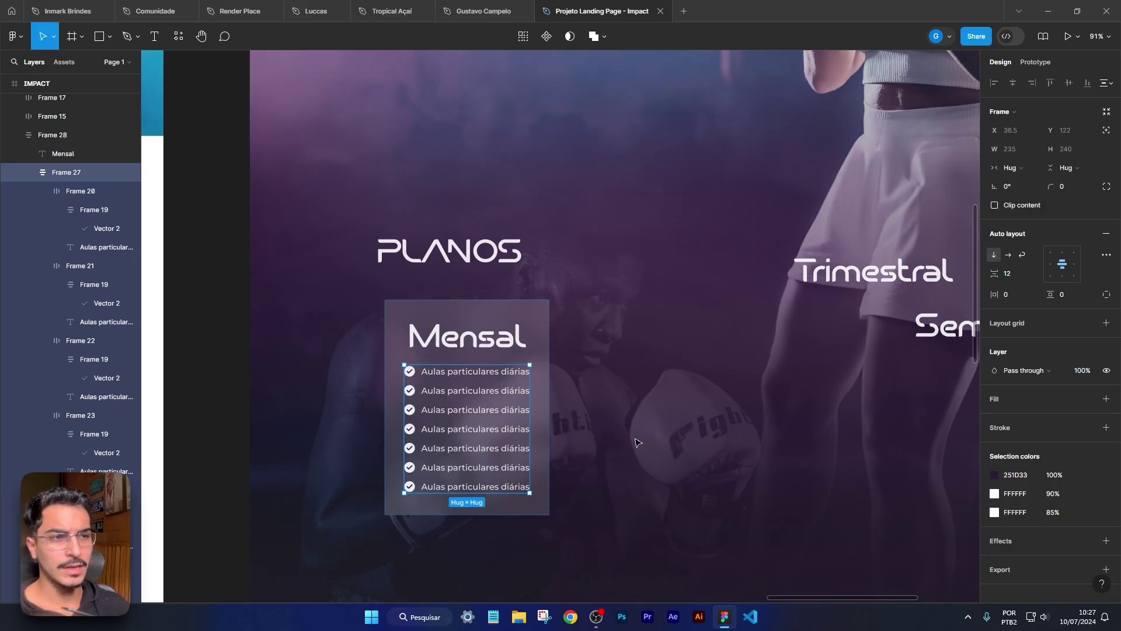
# Step: Check the hero INSCREVA-SE button, then reselect the whole Mensal card
pyautogui.click(636, 436)
pyautogui.click(540, 330)
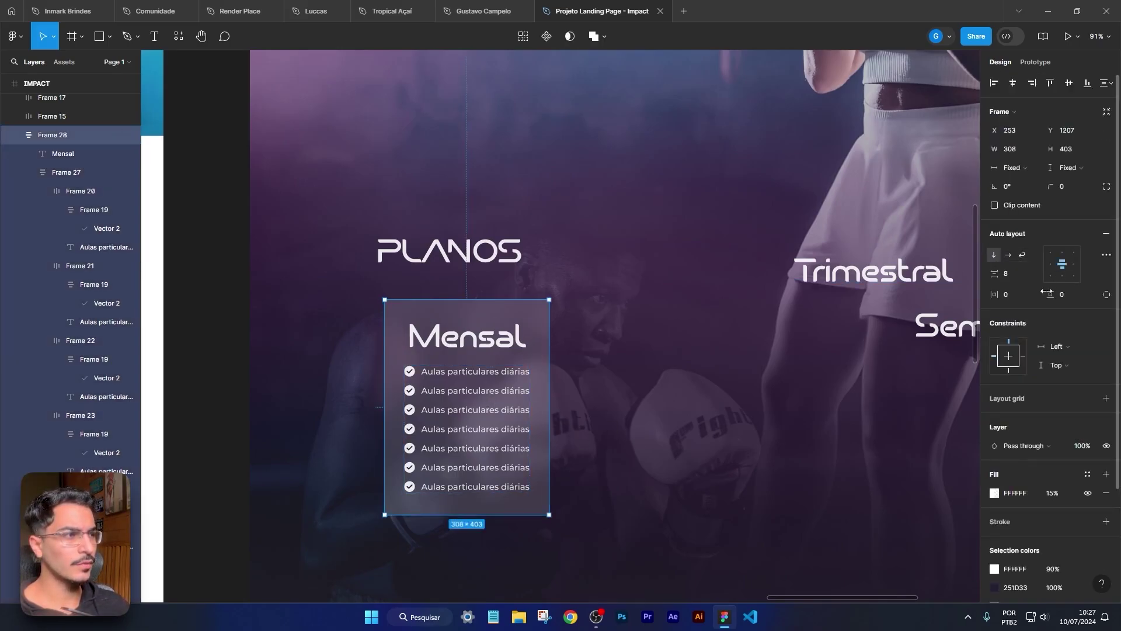
pyautogui.click(701, 266)
pyautogui.scroll(5, 691, 230)
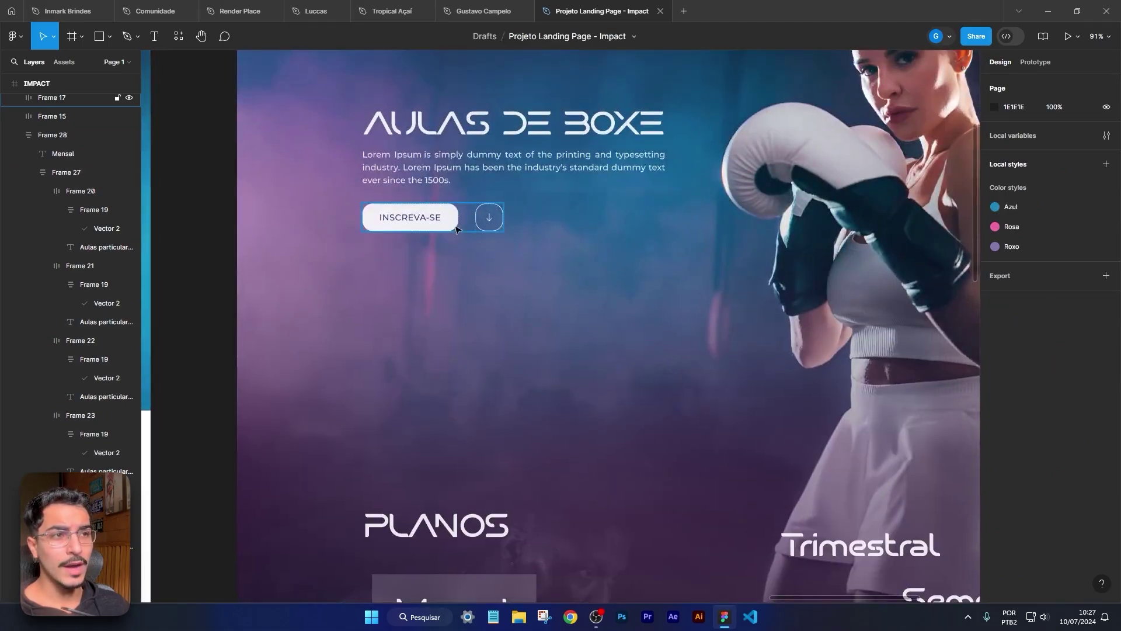
pyautogui.doubleClick(452, 222)
pyautogui.scroll(5, 496, 300)
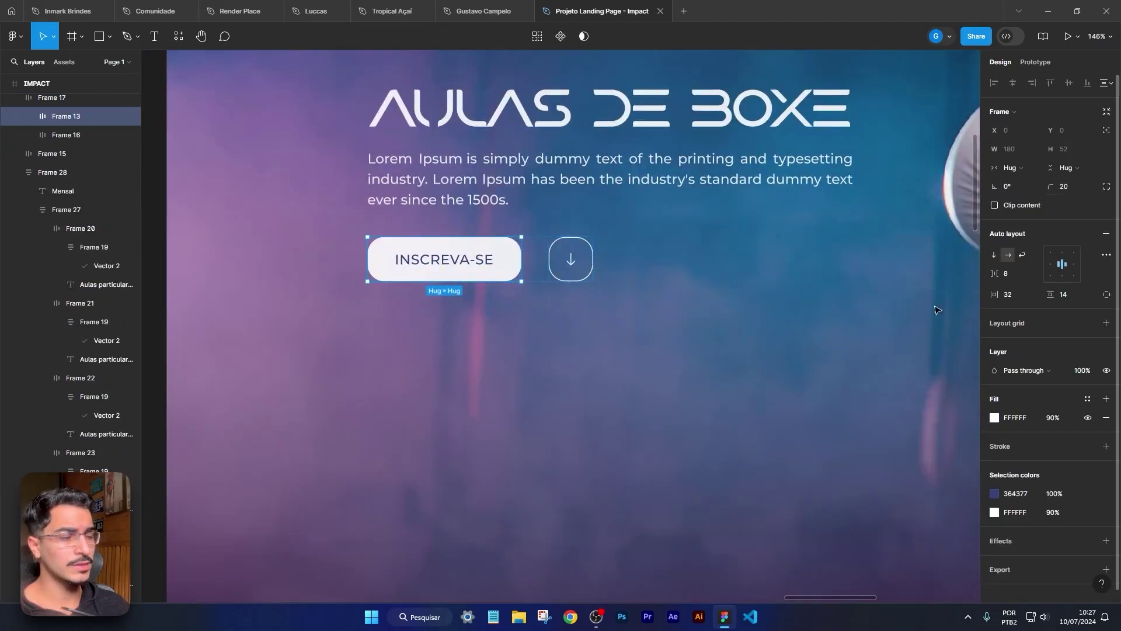
pyautogui.scroll(-12, 665, 376)
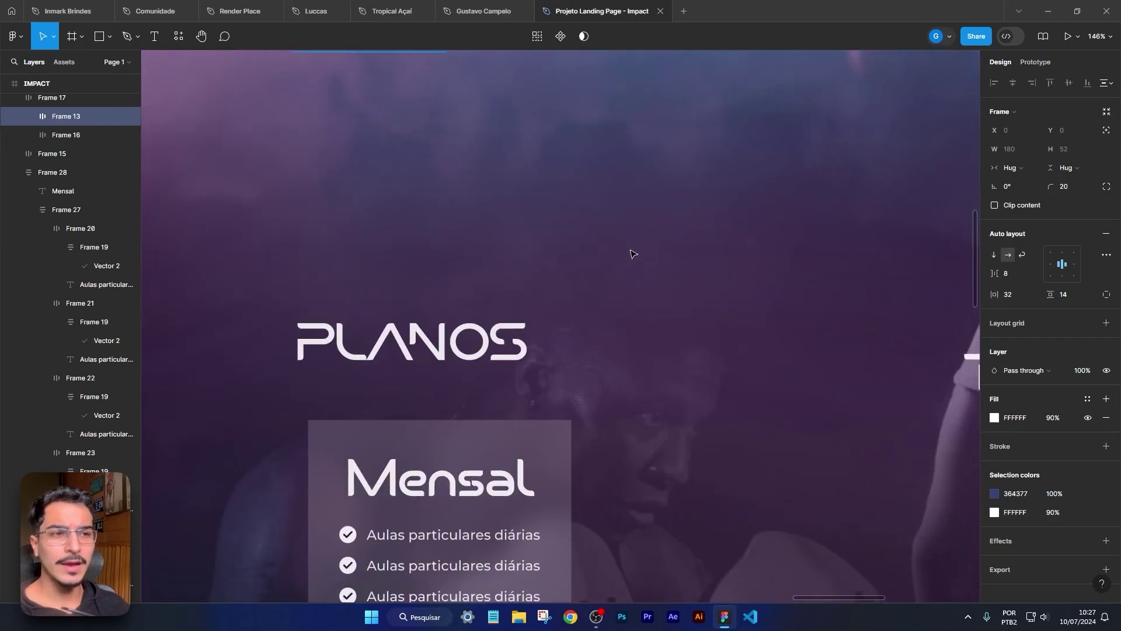
pyautogui.scroll(-5, 683, 431)
pyautogui.click(586, 299)
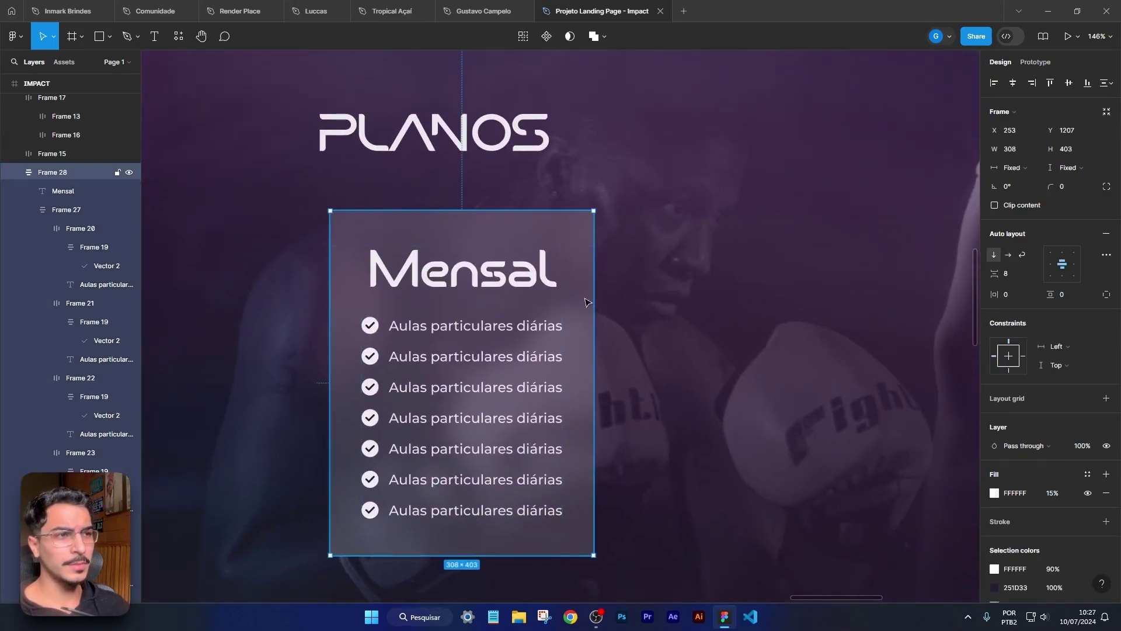
# Step: Round the Mensal card's corners, first to radius 20, then larger
pyautogui.click(1072, 185)
pyautogui.press('Return')
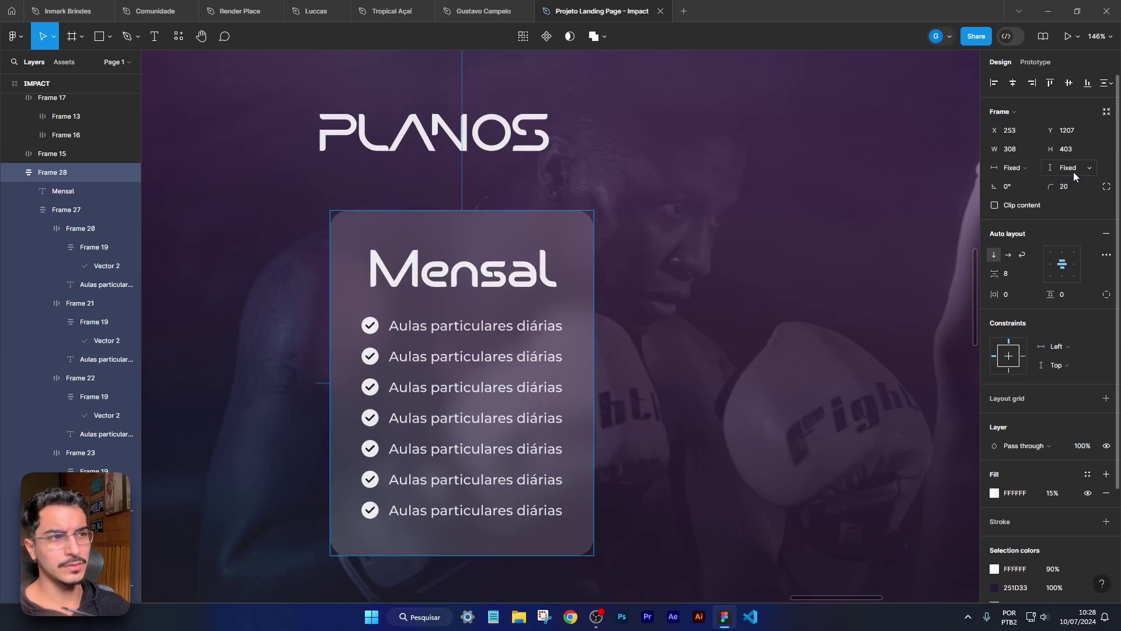
pyautogui.press('Escape')
pyautogui.scroll(-5, 805, 321)
pyautogui.hscroll(4, 593, 338)
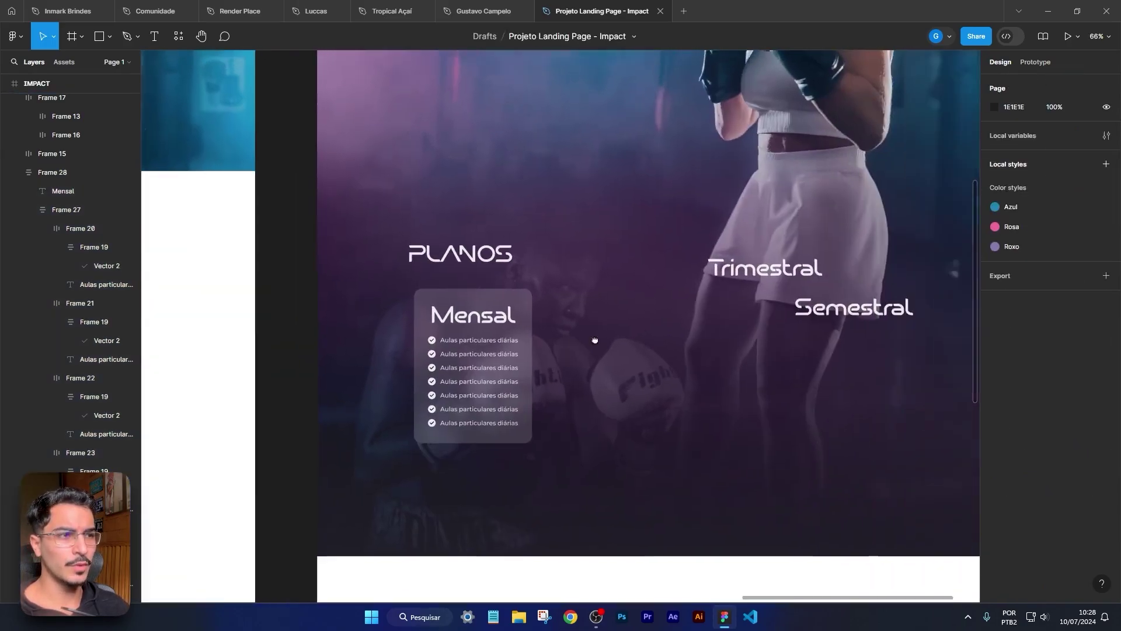
pyautogui.scroll(4, 494, 311)
pyautogui.click(493, 311)
pyautogui.moveTo(1050, 186); pyautogui.dragTo(138, 177)
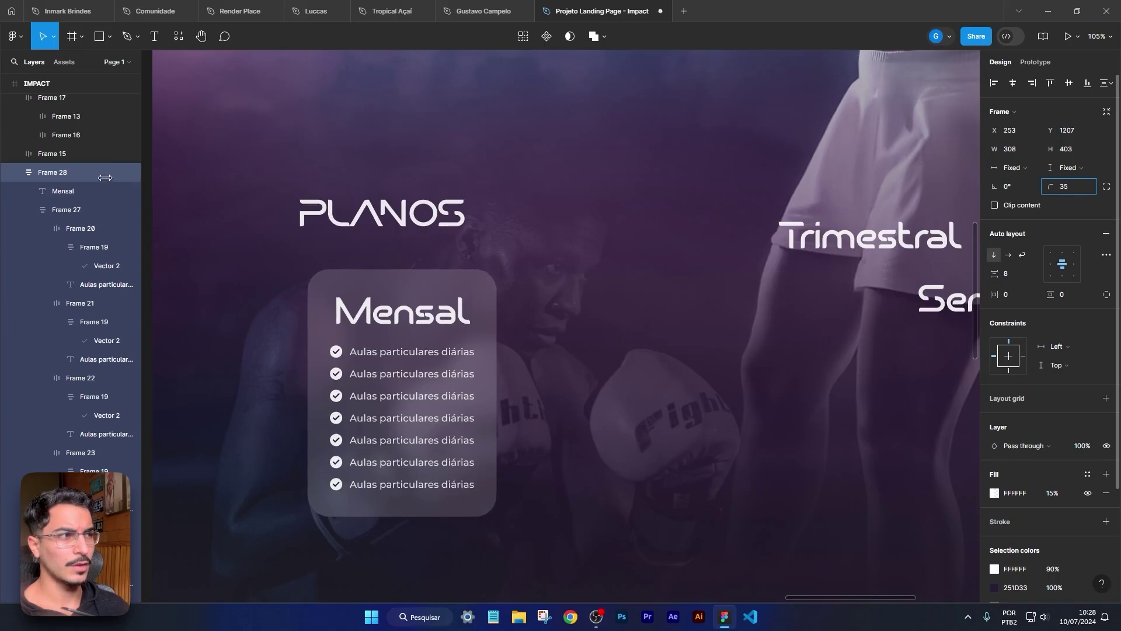
pyautogui.press('Escape')
# Step: Set the Mensal card's width and height to Hug contents
pyautogui.scroll(-5, 624, 408)
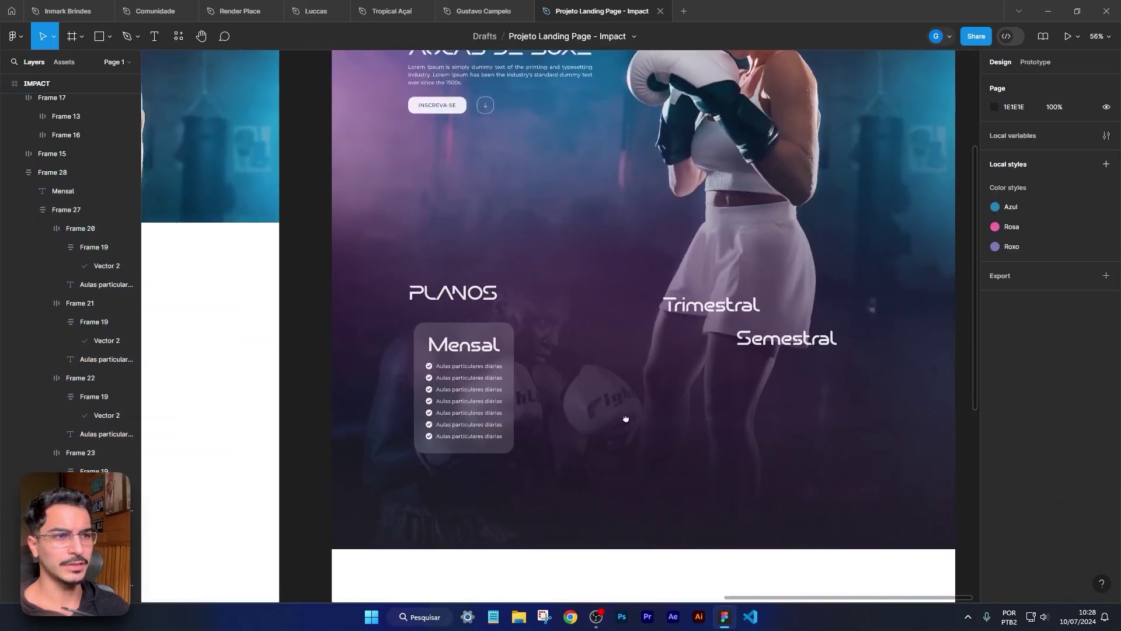
pyautogui.scroll(5, 625, 378)
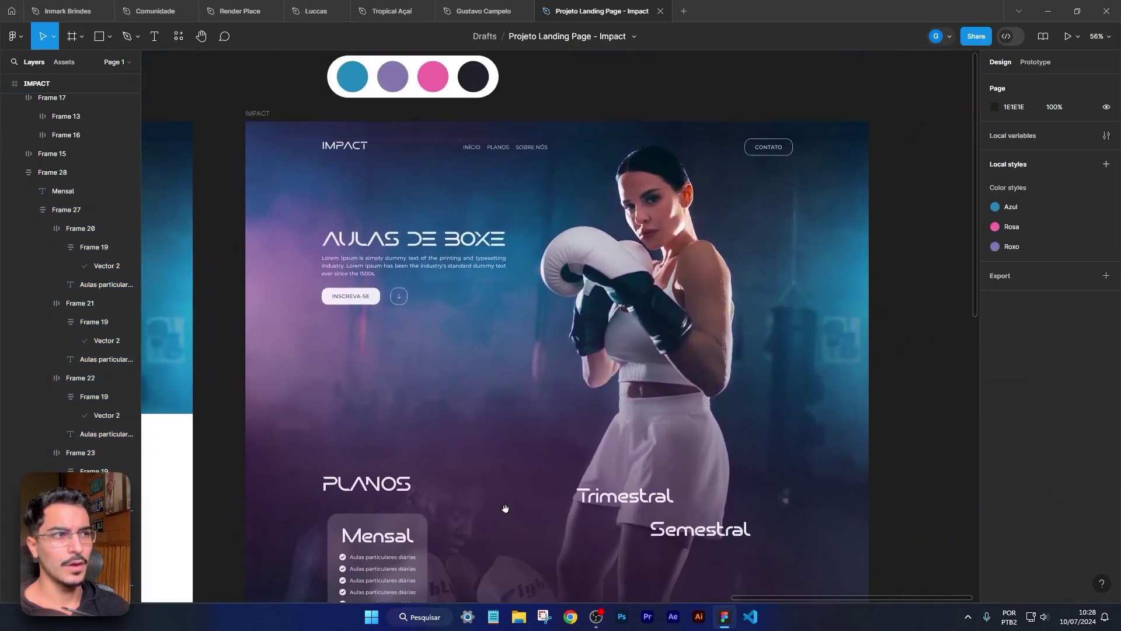
pyautogui.scroll(5, 403, 356)
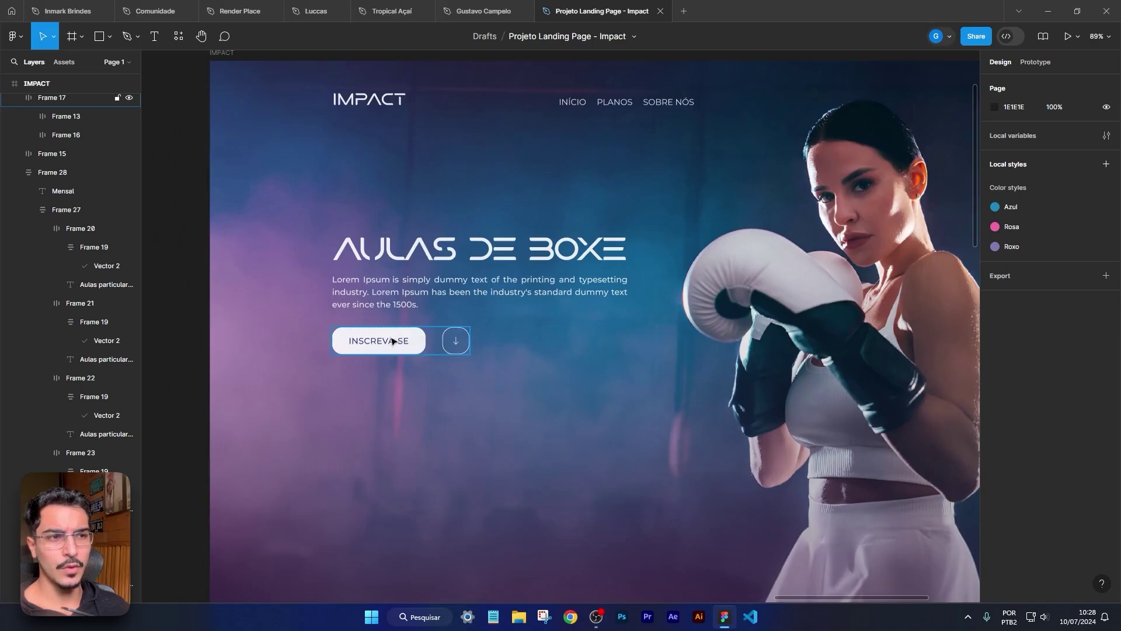
pyautogui.moveTo(537, 495); pyautogui.dragTo(514, 270)
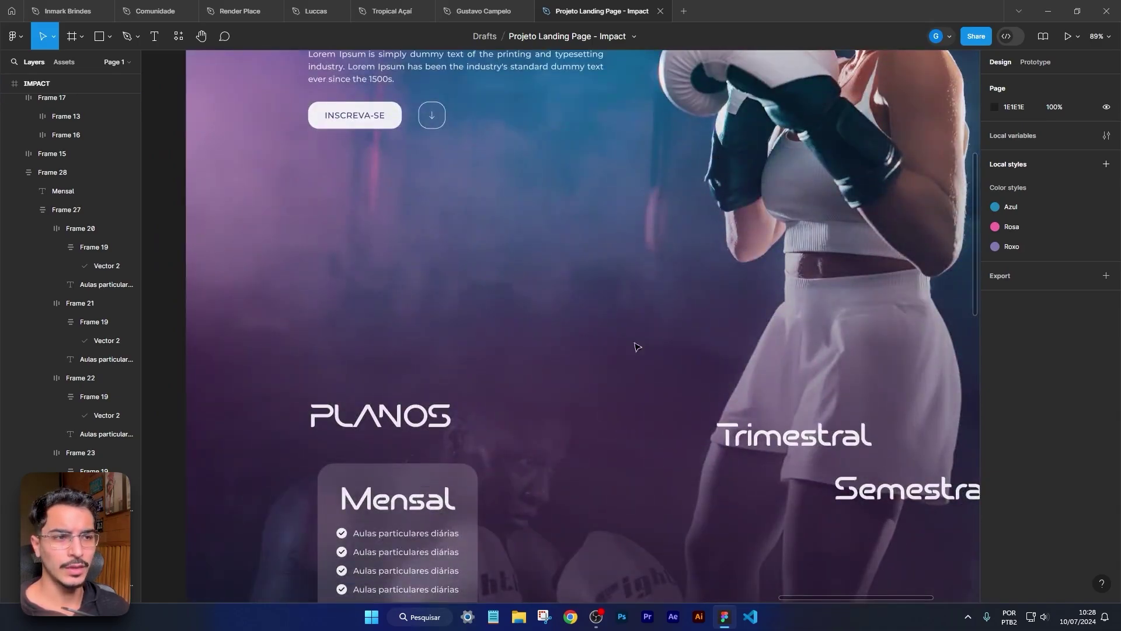
pyautogui.scroll(5, 476, 485)
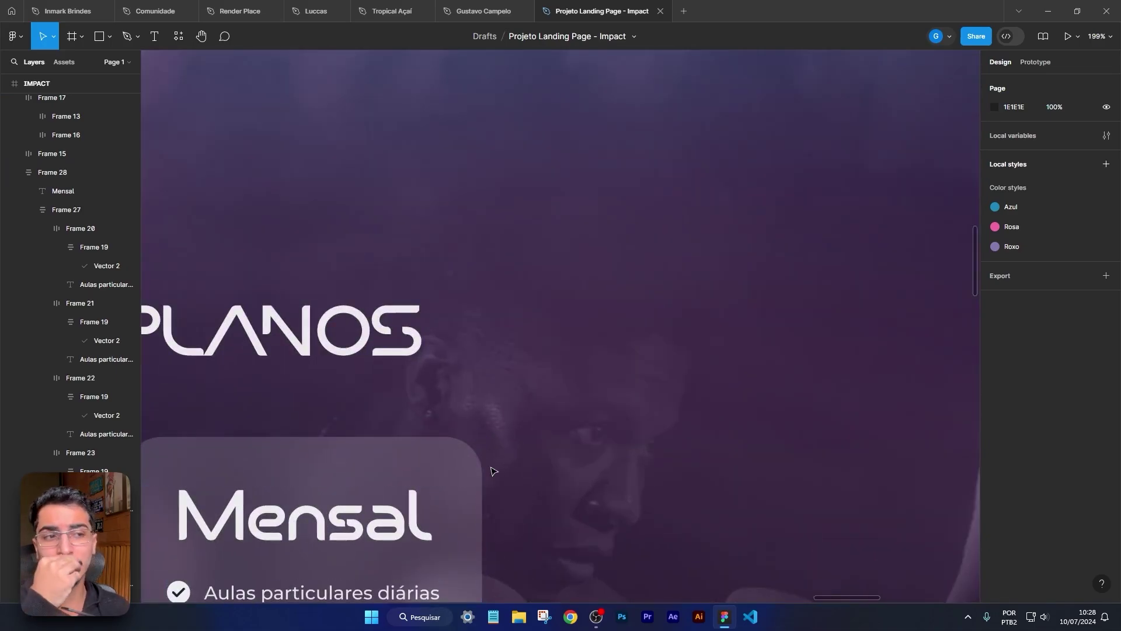
pyautogui.scroll(10, 683, 385)
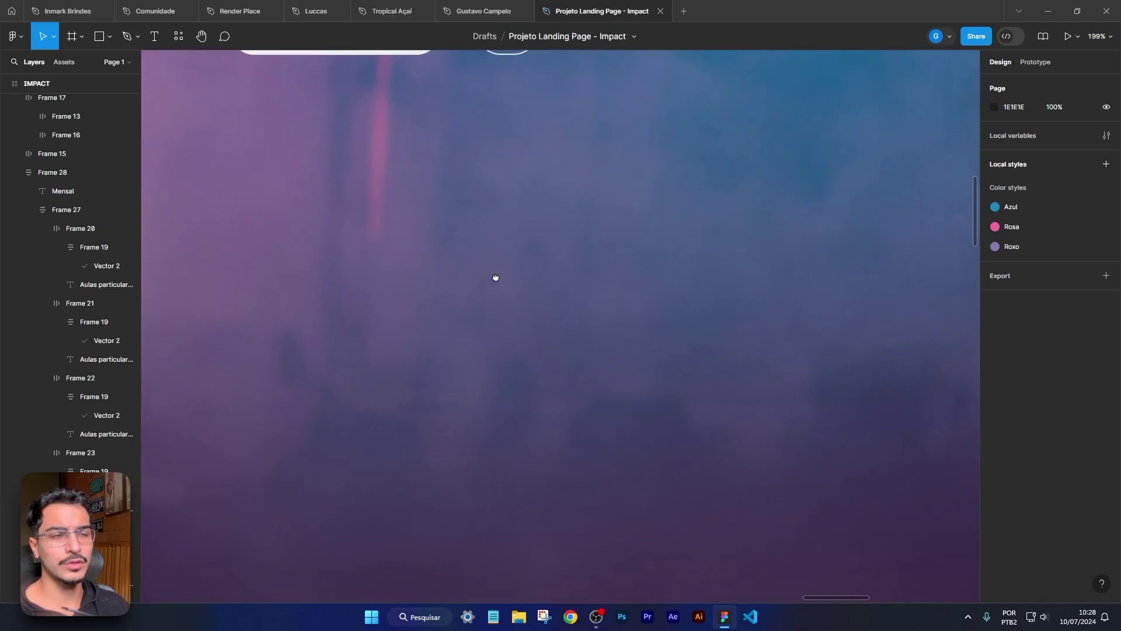
pyautogui.scroll(-10, 648, 458)
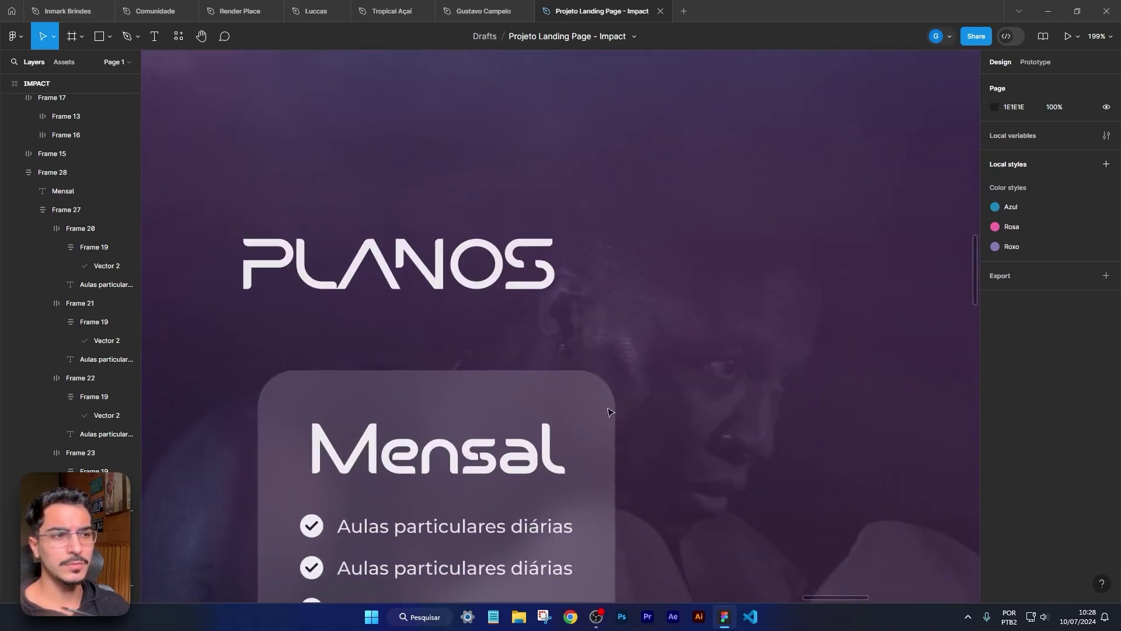
pyautogui.scroll(-3, 728, 334)
pyautogui.scroll(-5, 642, 327)
pyautogui.click(487, 379)
pyautogui.click(1069, 168)
pyautogui.click(1026, 183)
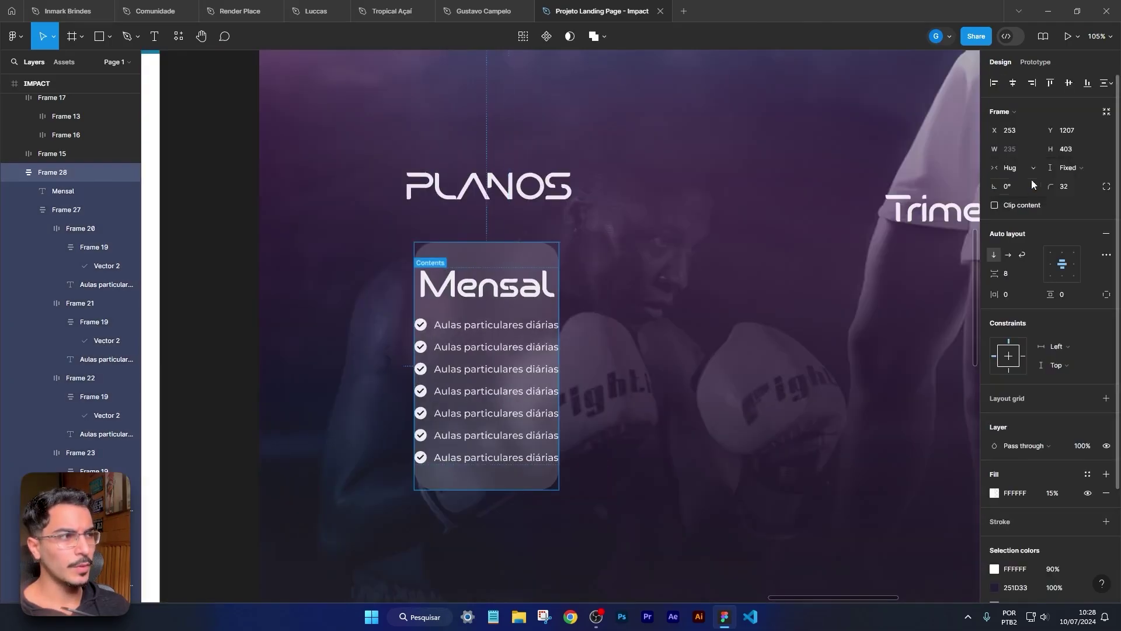
pyautogui.click(1061, 170)
pyautogui.click(1074, 180)
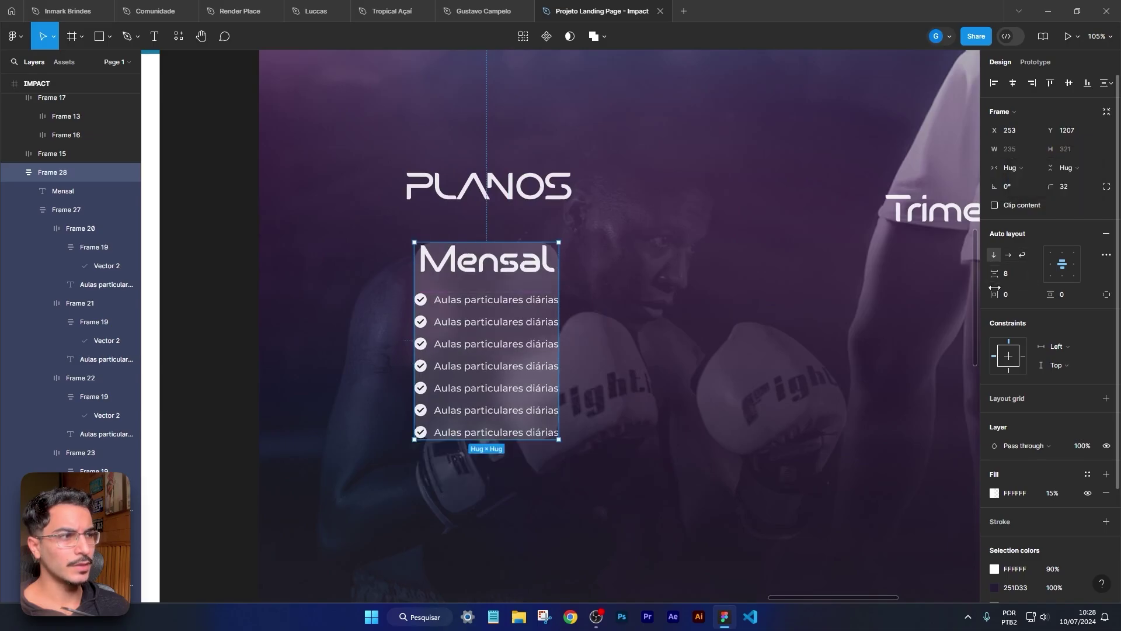
# Step: Set the card's horizontal and vertical padding to 40
pyautogui.moveTo(1003, 293); pyautogui.dragTo(988, 293)
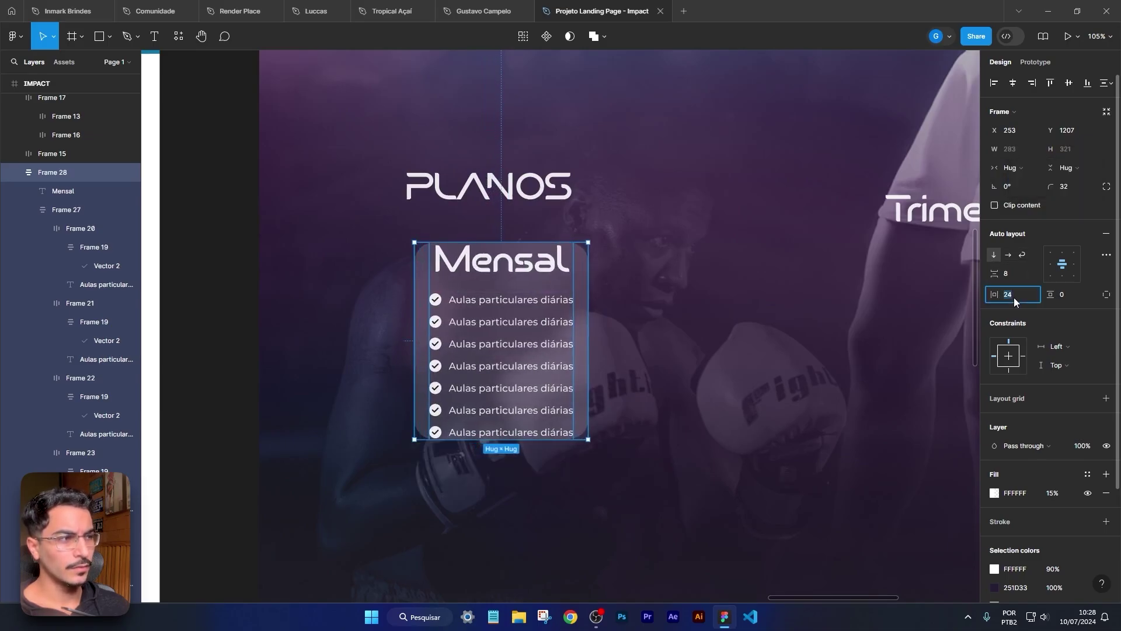
pyautogui.write('40')
pyautogui.press('Return')
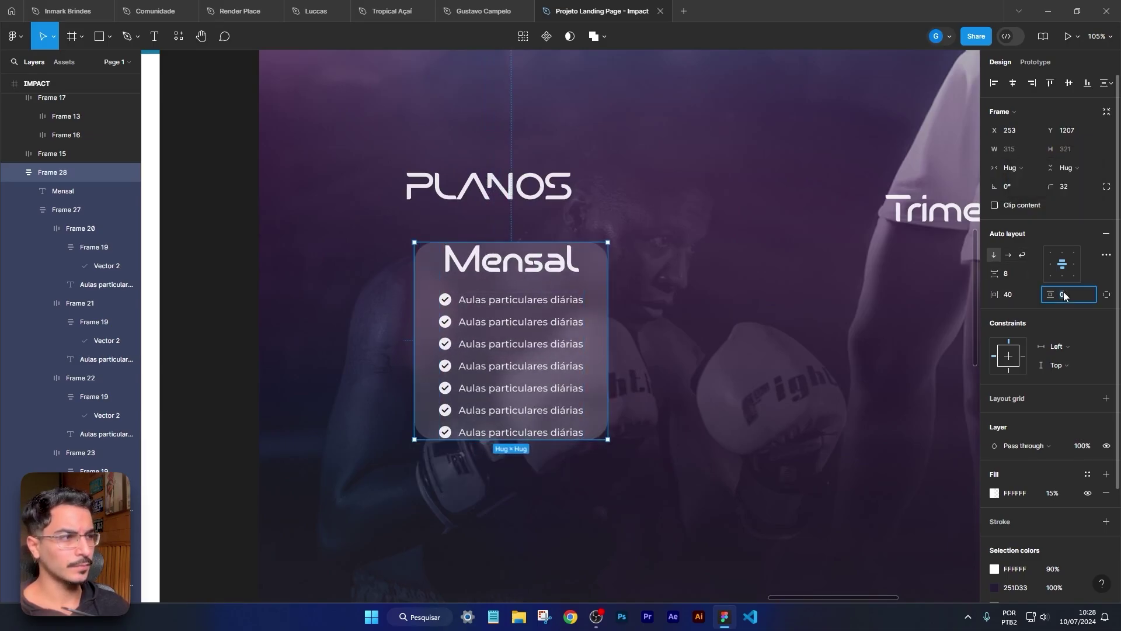
pyautogui.write('40')
pyautogui.press('Return')
pyautogui.click(763, 347)
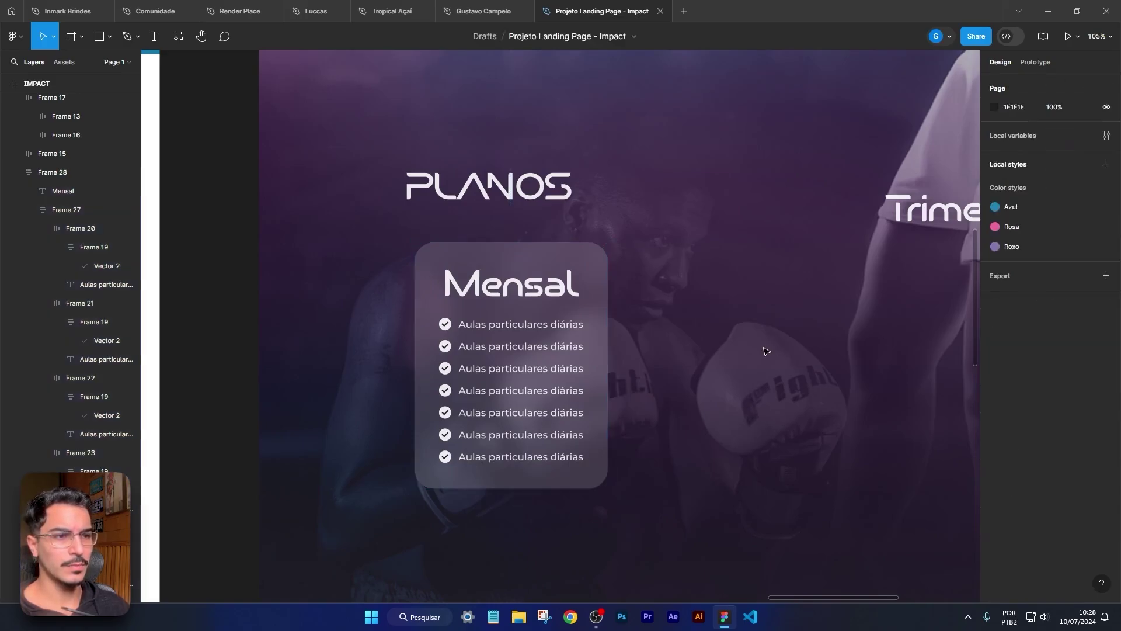
# Step: Set the Mensal title's font size to 40 after trying 32
pyautogui.click(510, 284)
pyautogui.click(511, 284)
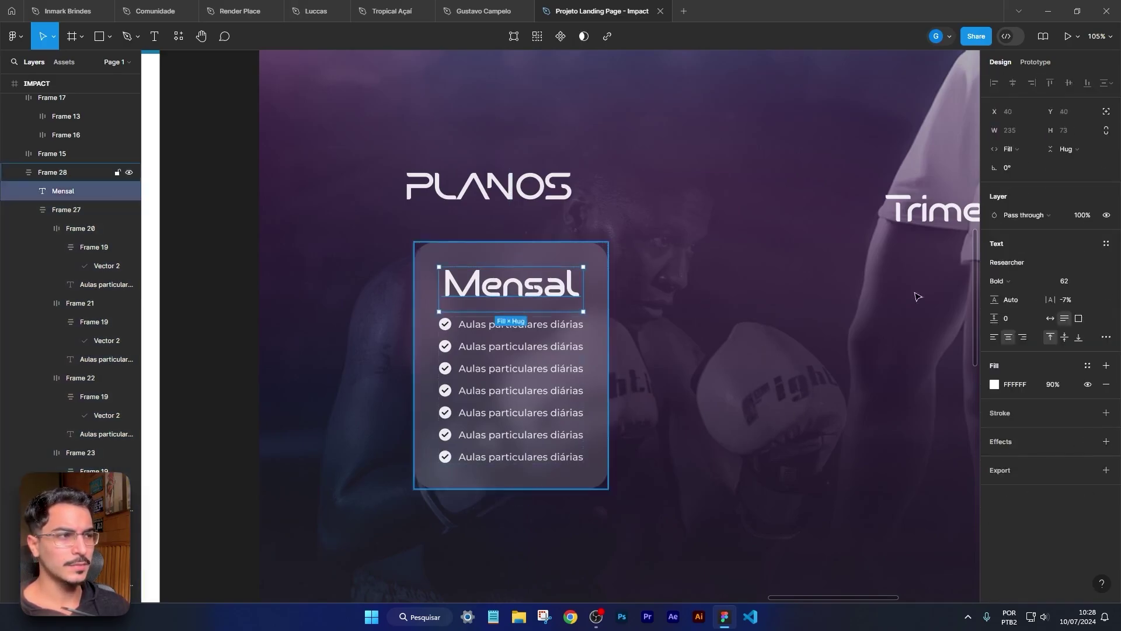
pyautogui.click(1067, 281)
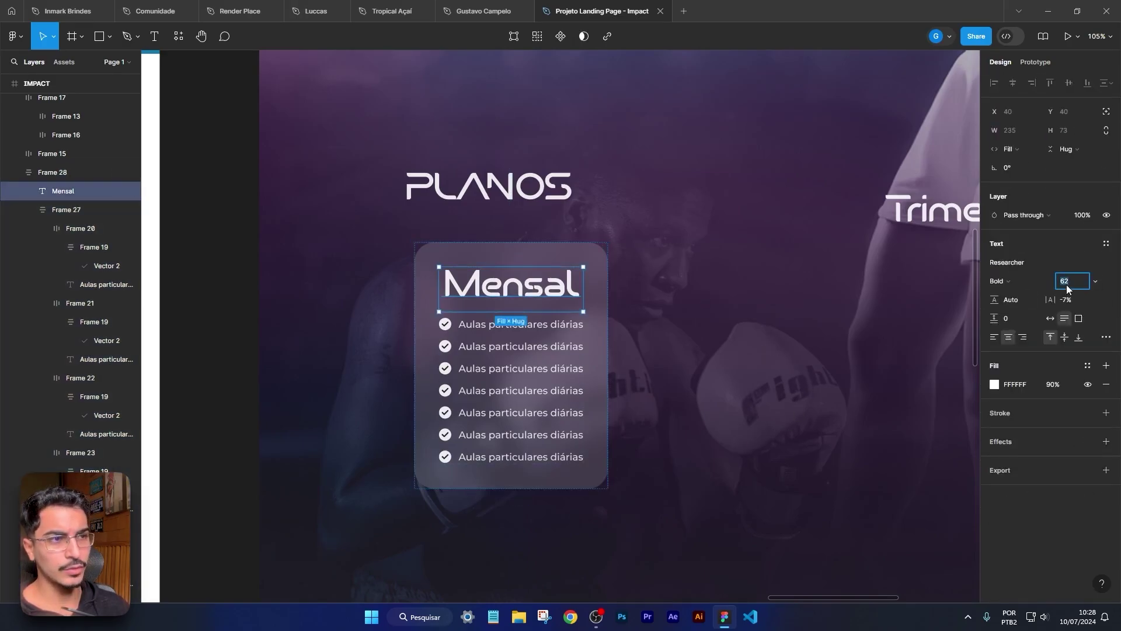
pyautogui.write('32')
pyautogui.press('Return')
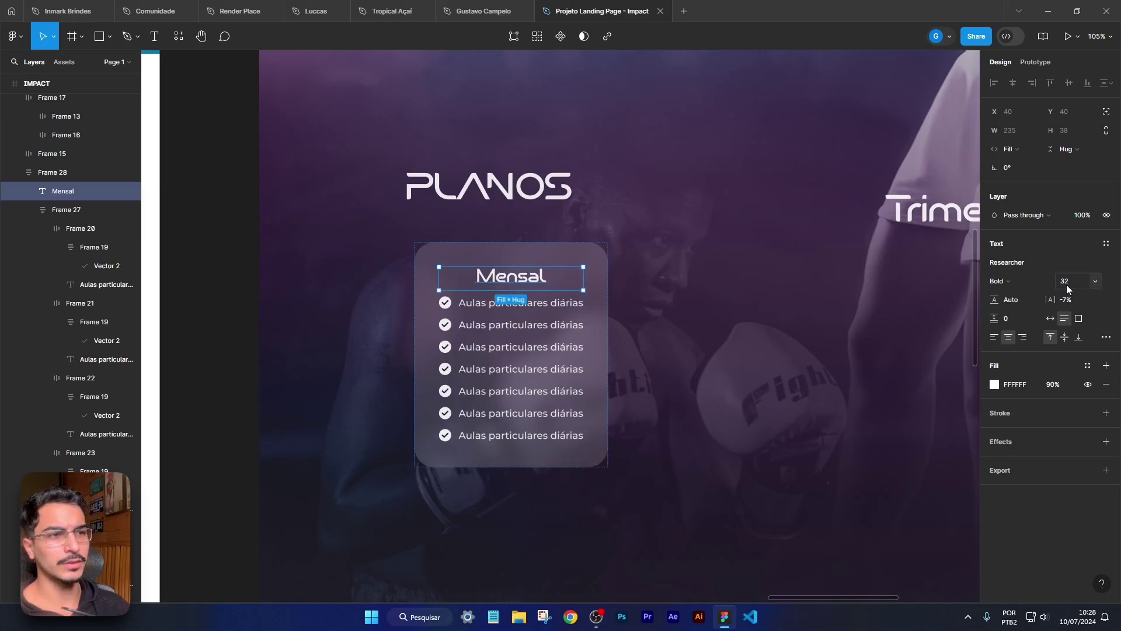
pyautogui.click(662, 311)
pyautogui.doubleClick(525, 286)
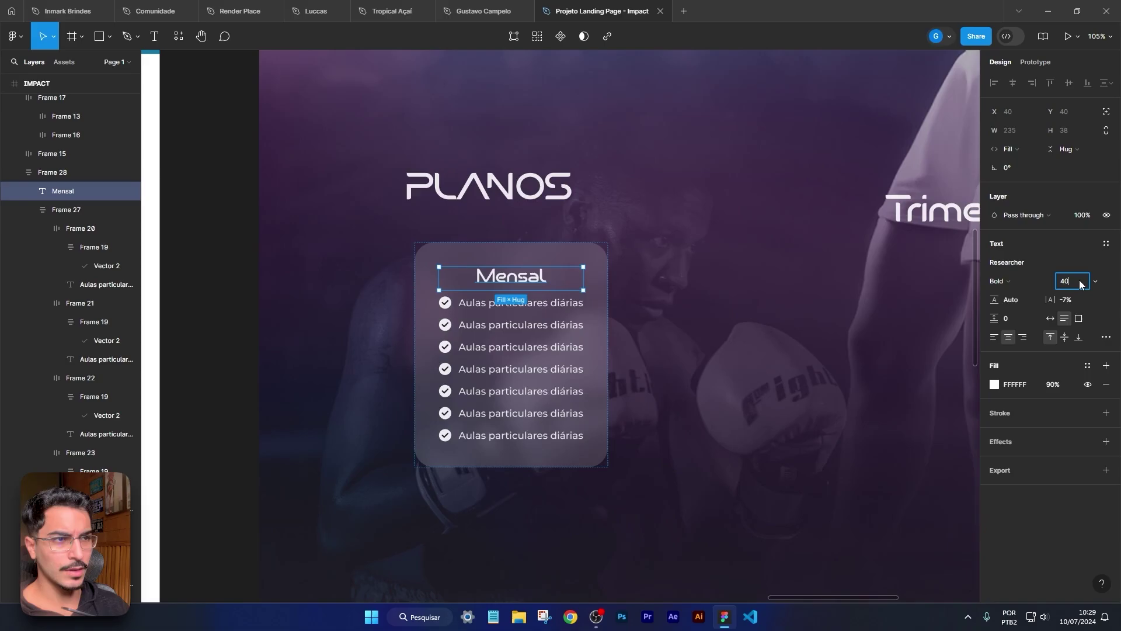
pyautogui.click(1080, 284)
pyautogui.write('40')
pyautogui.press('Return')
pyautogui.click(831, 315)
# Step: Zoom in on the Mensal card and select its frame, Frame 28
pyautogui.click(521, 310)
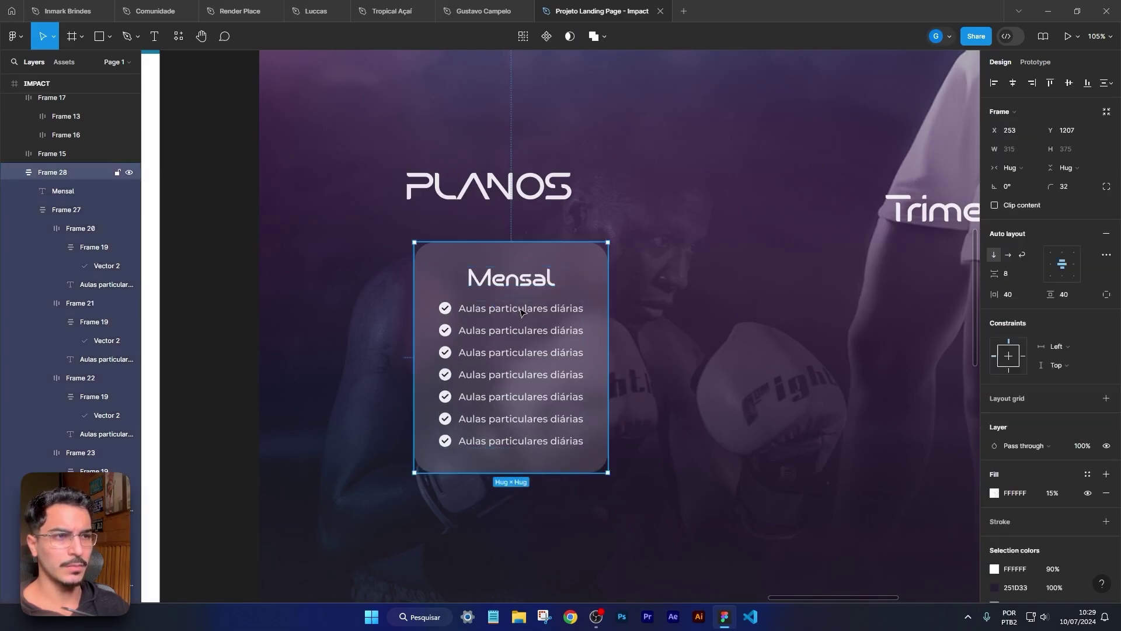
pyautogui.click(867, 337)
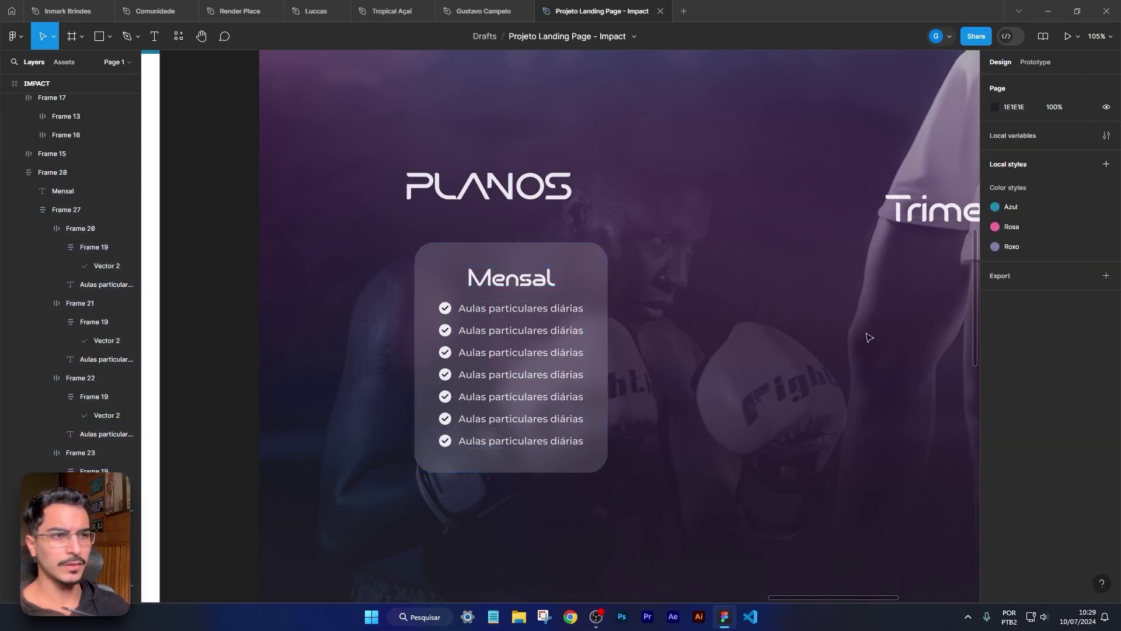
pyautogui.doubleClick(528, 322)
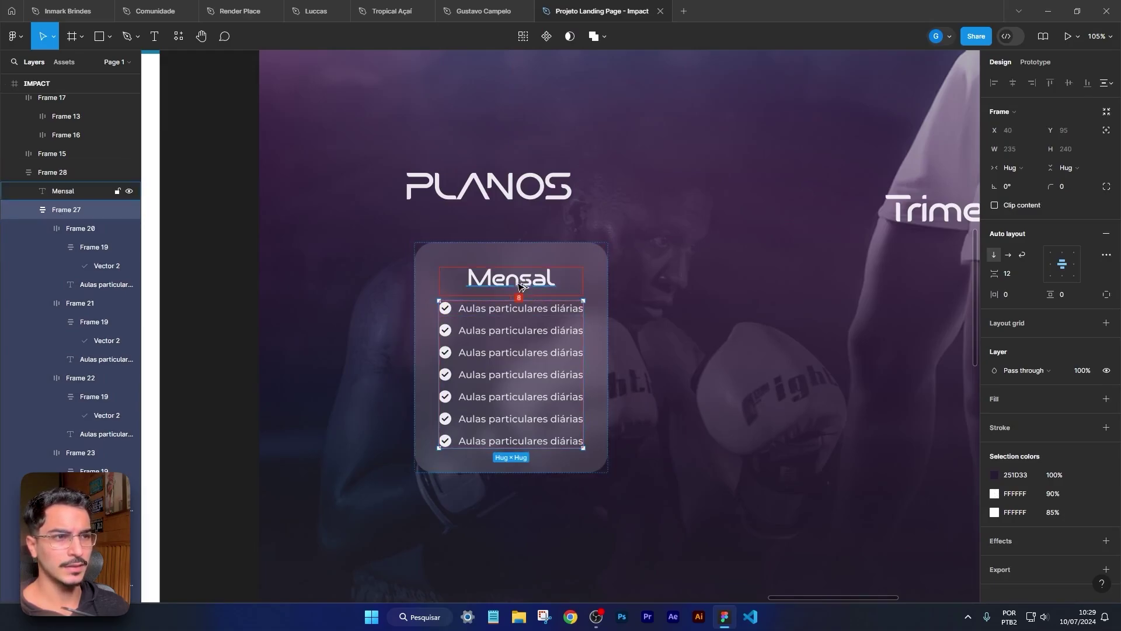
pyautogui.press('Escape')
pyautogui.click(788, 320)
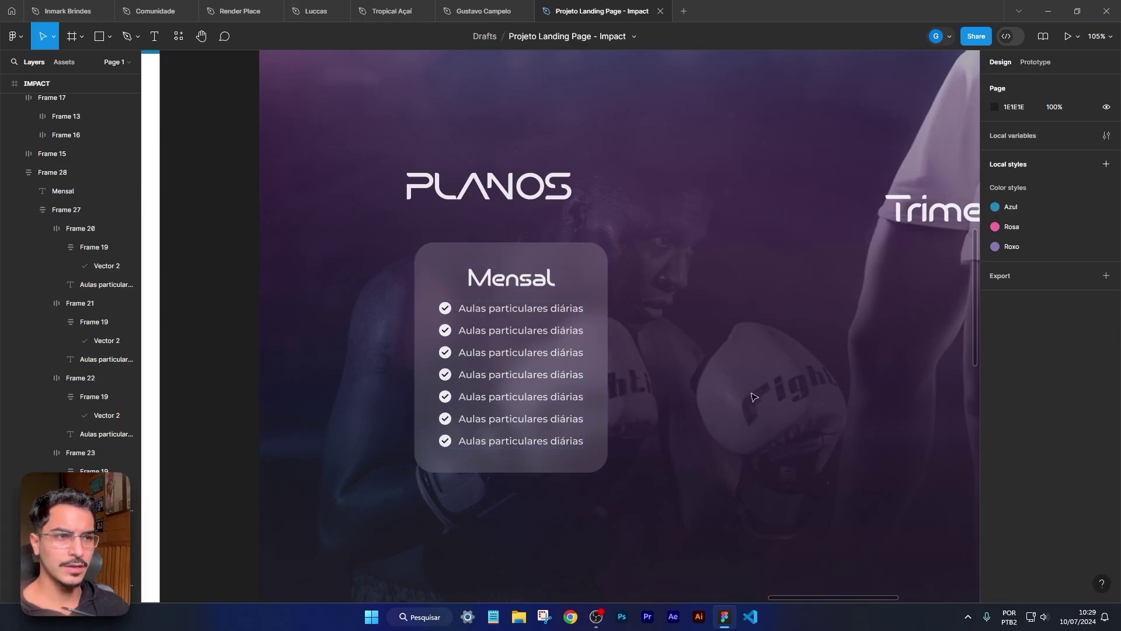
pyautogui.scroll(6, 488, 401)
pyautogui.click(499, 276)
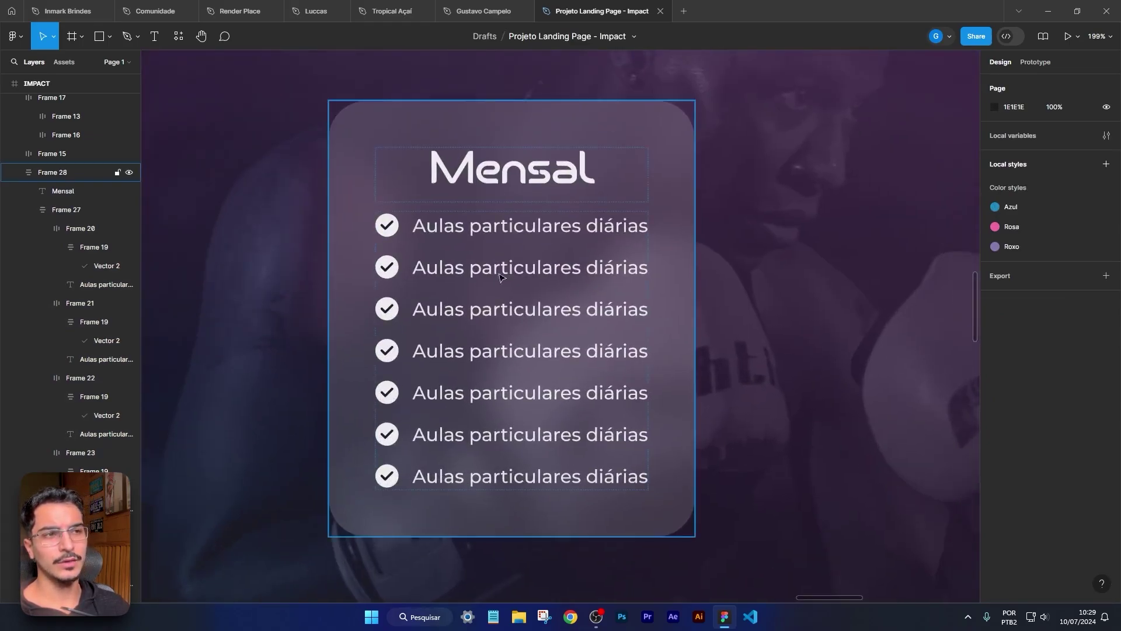
# Step: Copy the fourth row's check badge onto empty canvas beside the list
pyautogui.doubleClick(467, 354)
pyautogui.click(384, 353)
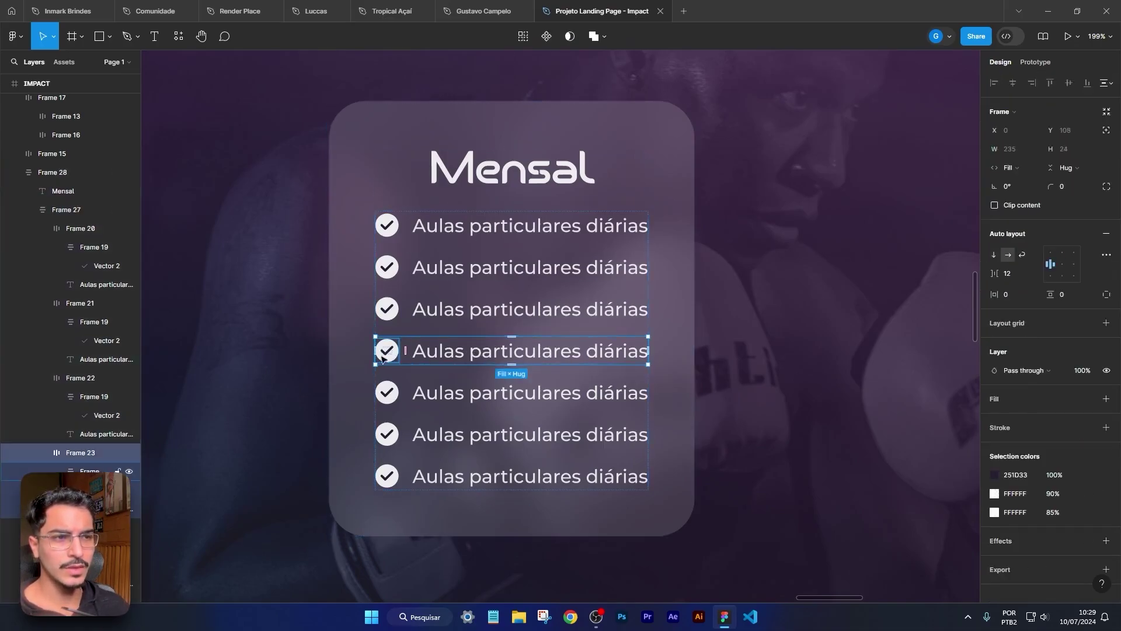
pyautogui.scroll(5, 383, 357)
pyautogui.moveTo(319, 375); pyautogui.dragTo(473, 374)
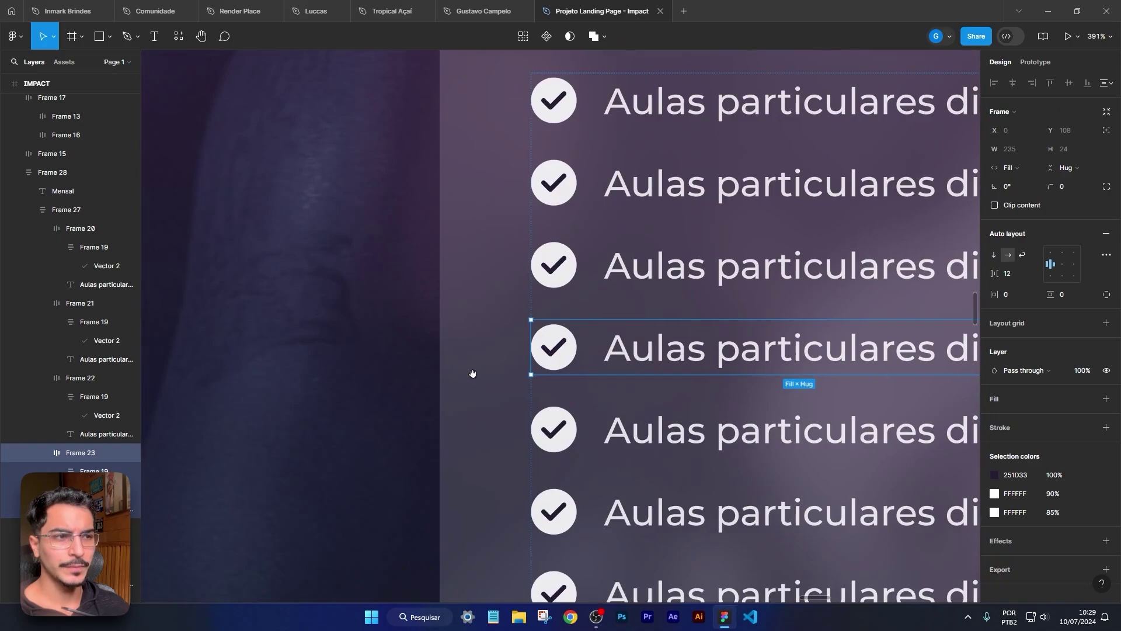
pyautogui.moveTo(389, 354); pyautogui.dragTo(425, 351)
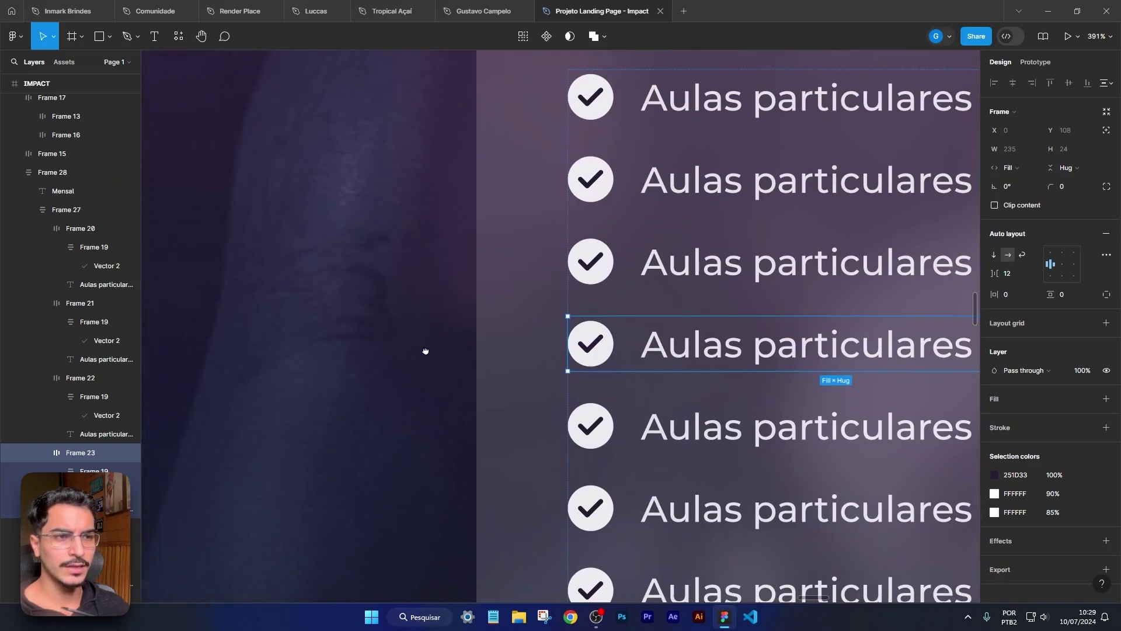
pyautogui.doubleClick(599, 345)
pyautogui.moveTo(599, 350); pyautogui.dragTo(319, 358)
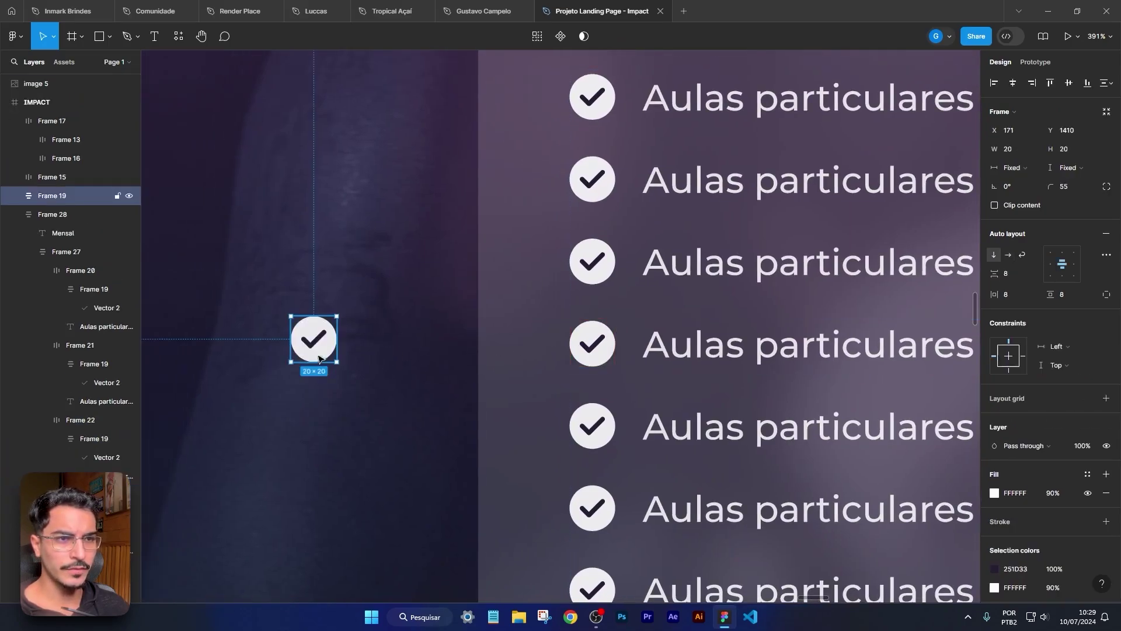
# Step: Remove auto layout from the copied badge with Shift+Alt+A
pyautogui.scroll(10, 319, 358)
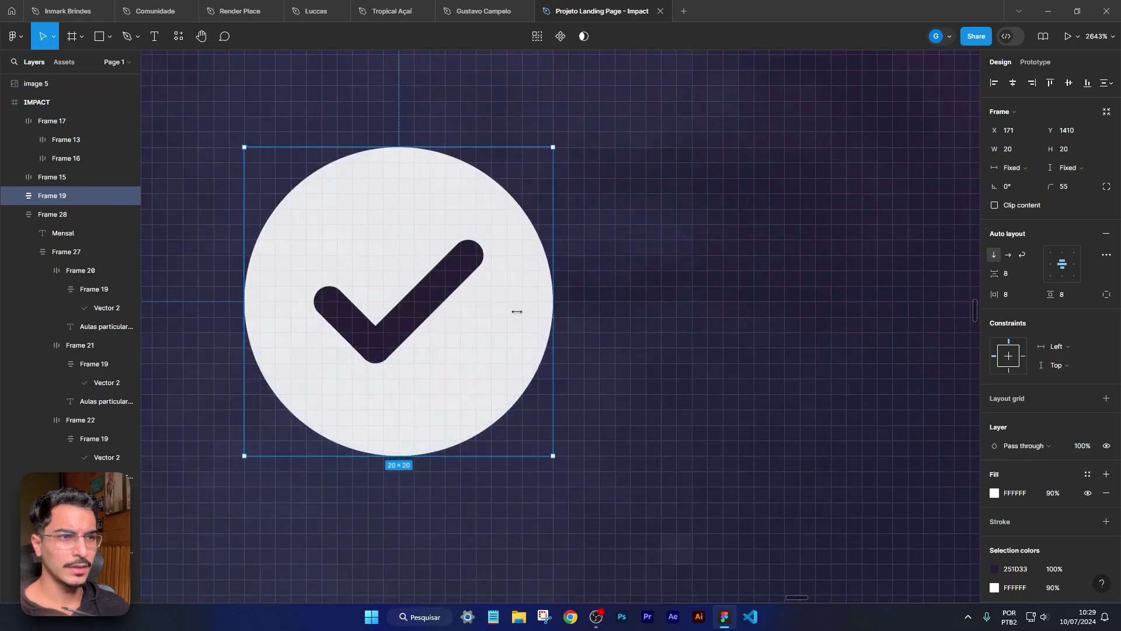
pyautogui.scroll(4, 444, 328)
pyautogui.doubleClick(461, 348)
pyautogui.hscroll(-4, 750, 343)
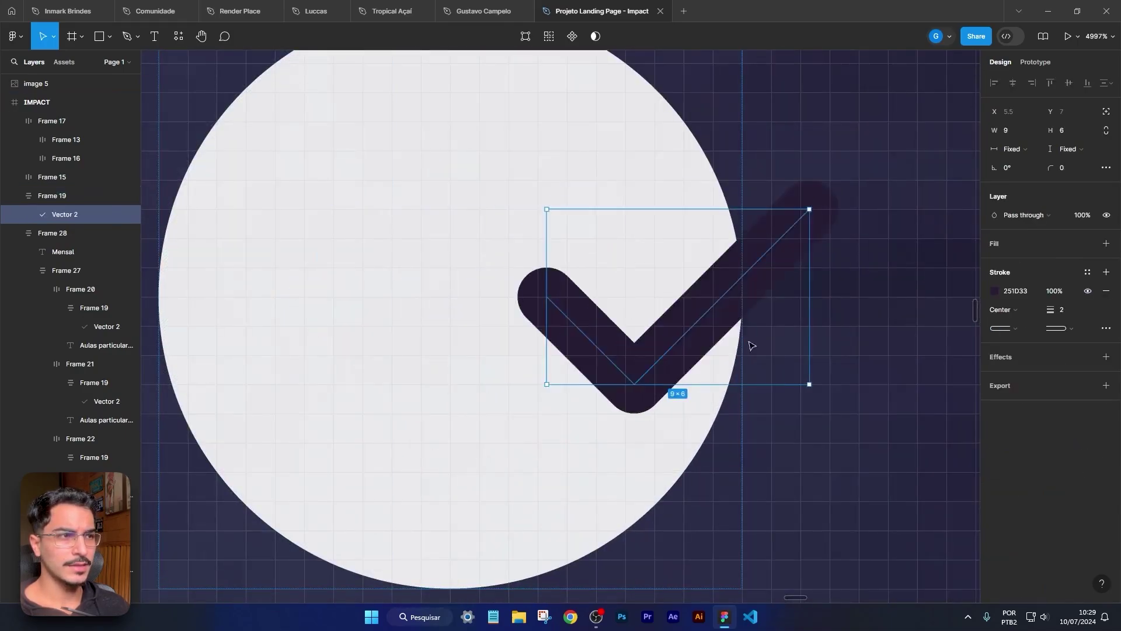
pyautogui.hscroll(10, 730, 345)
pyautogui.scroll(-4, 578, 337)
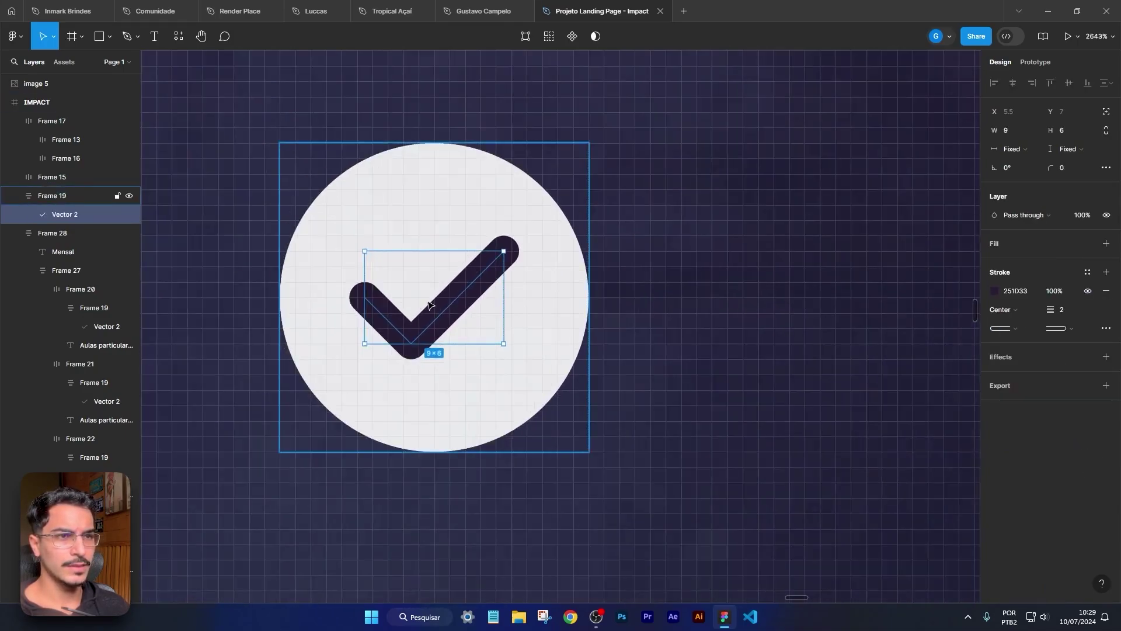
pyautogui.click(63, 198)
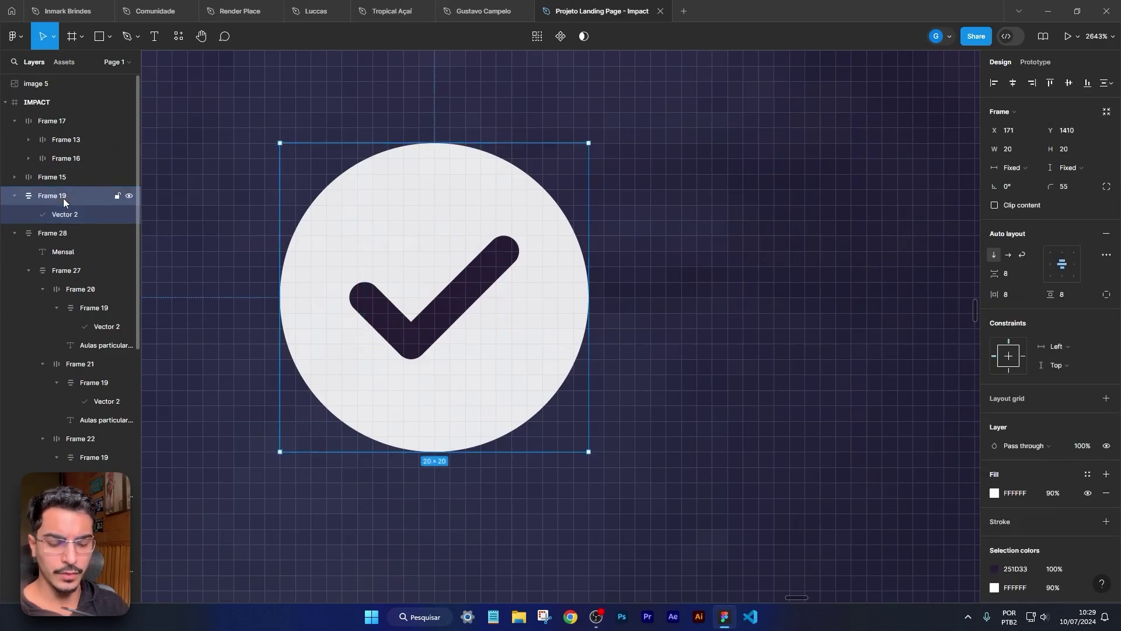
pyautogui.hotkey('shift', 'alt', 'a')
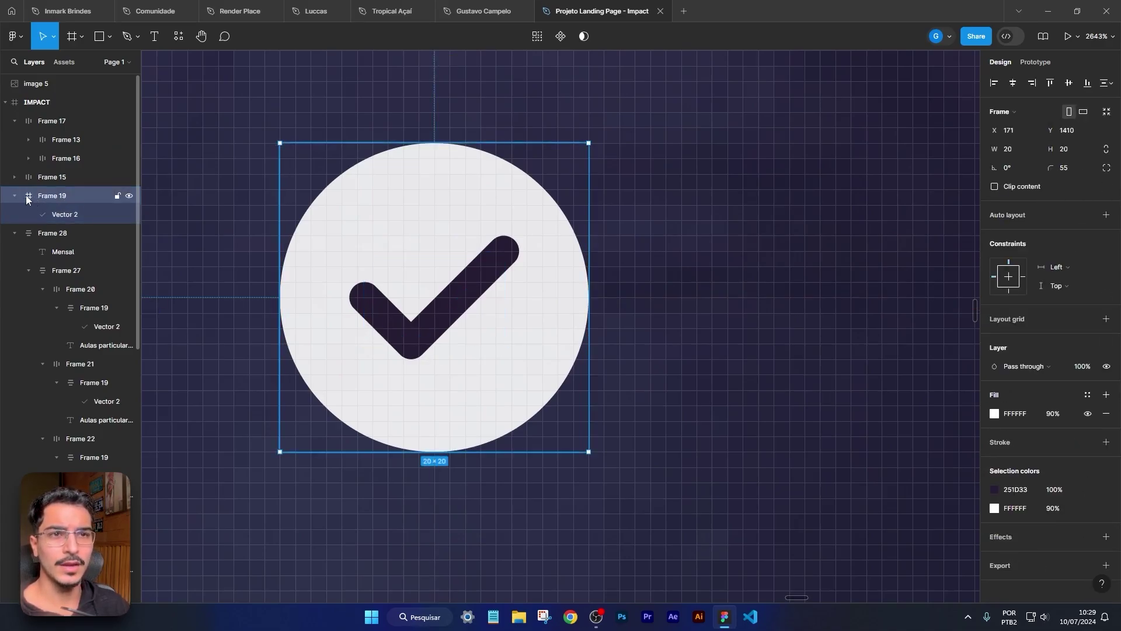
# Step: Pull the check mark out of the badge and delete the empty circle
pyautogui.click(448, 313)
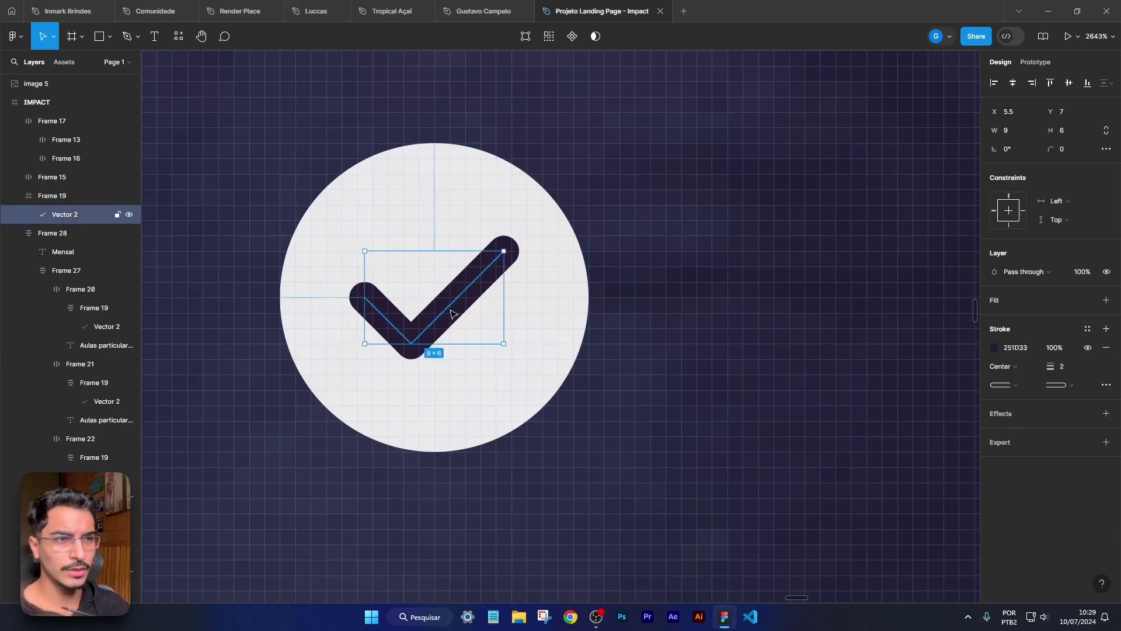
pyautogui.moveTo(449, 313); pyautogui.dragTo(726, 338)
pyautogui.click(379, 308)
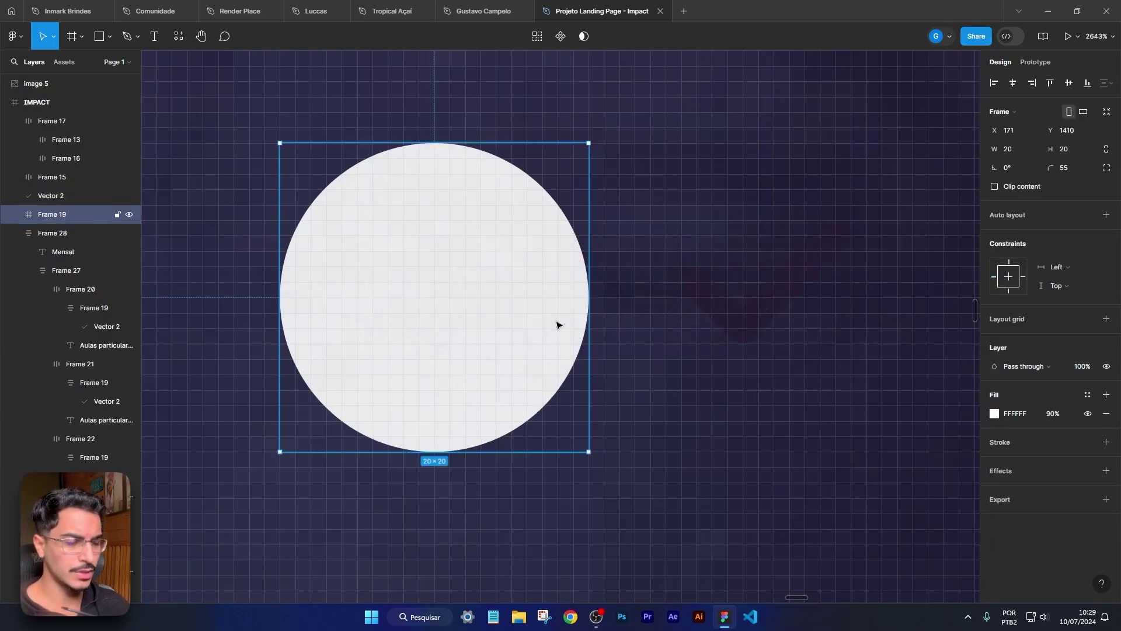
pyautogui.press('Delete')
# Step: Give the loose check mark a white FFFFFF stroke and reposition it
pyautogui.click(778, 296)
pyautogui.click(995, 348)
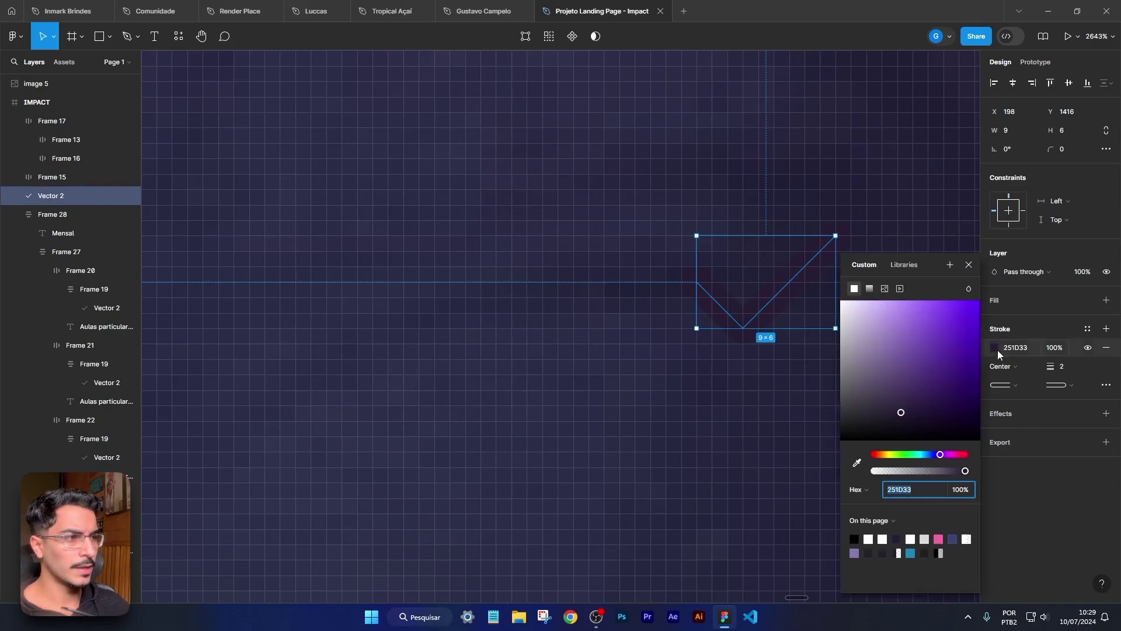
pyautogui.write('FFFFFF')
pyautogui.press('Return')
pyautogui.click(839, 165)
pyautogui.moveTo(792, 273)
pyautogui.mouseDown()
pyautogui.moveTo(652, 341)
pyautogui.moveTo(499, 380)
pyautogui.mouseUp()
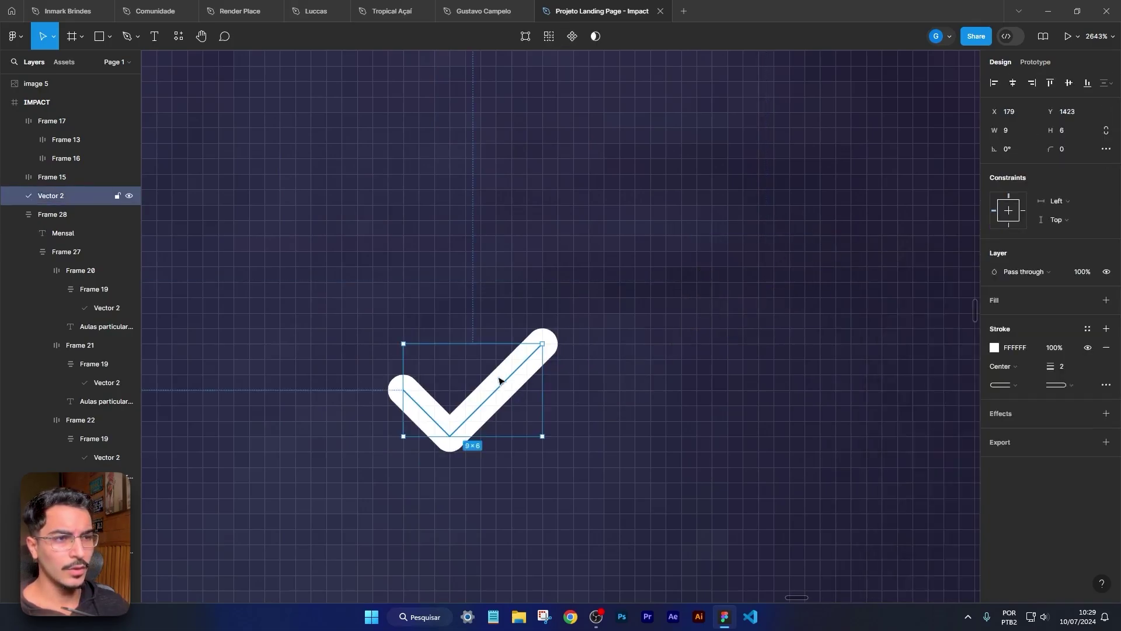
pyautogui.scroll(5, 499, 380)
pyautogui.moveTo(473, 418); pyautogui.dragTo(555, 339)
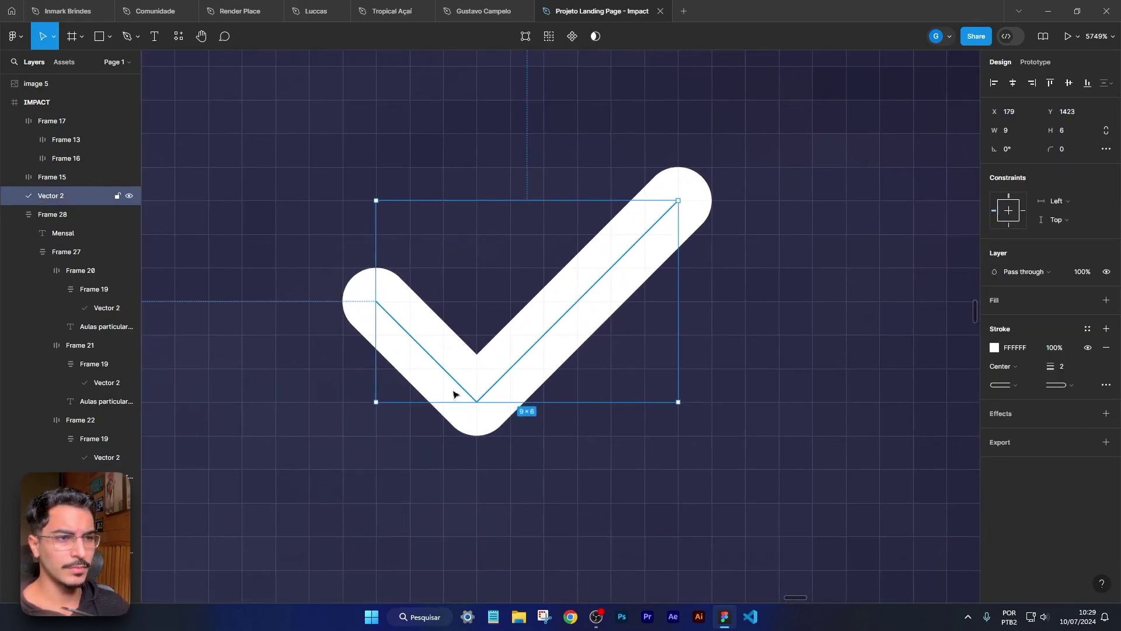
pyautogui.doubleClick(527, 359)
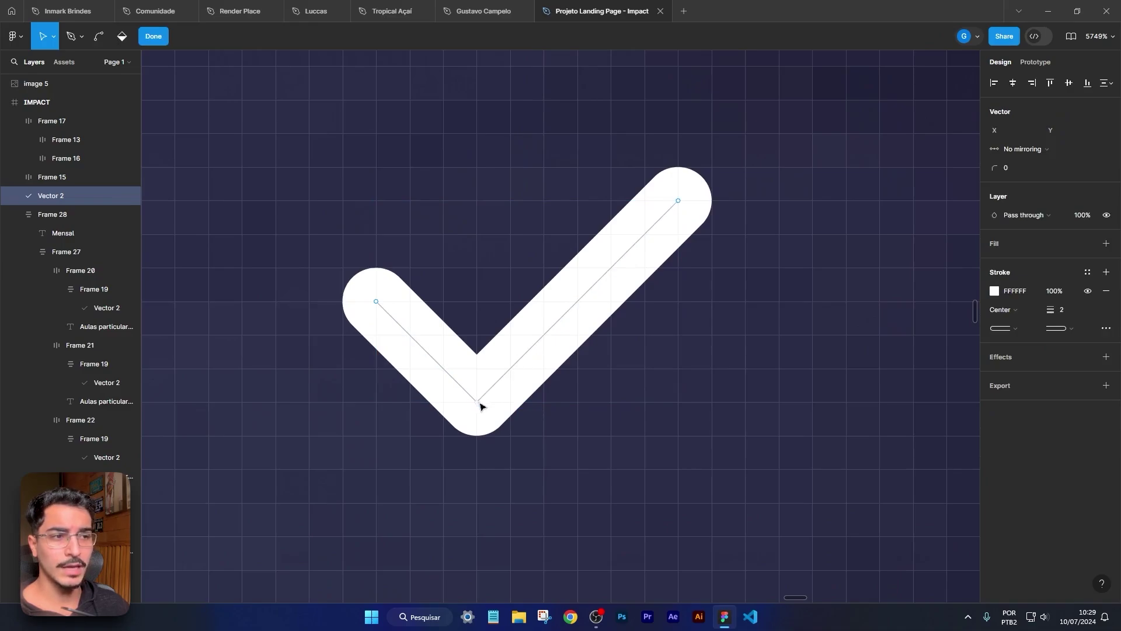
pyautogui.press('Escape')
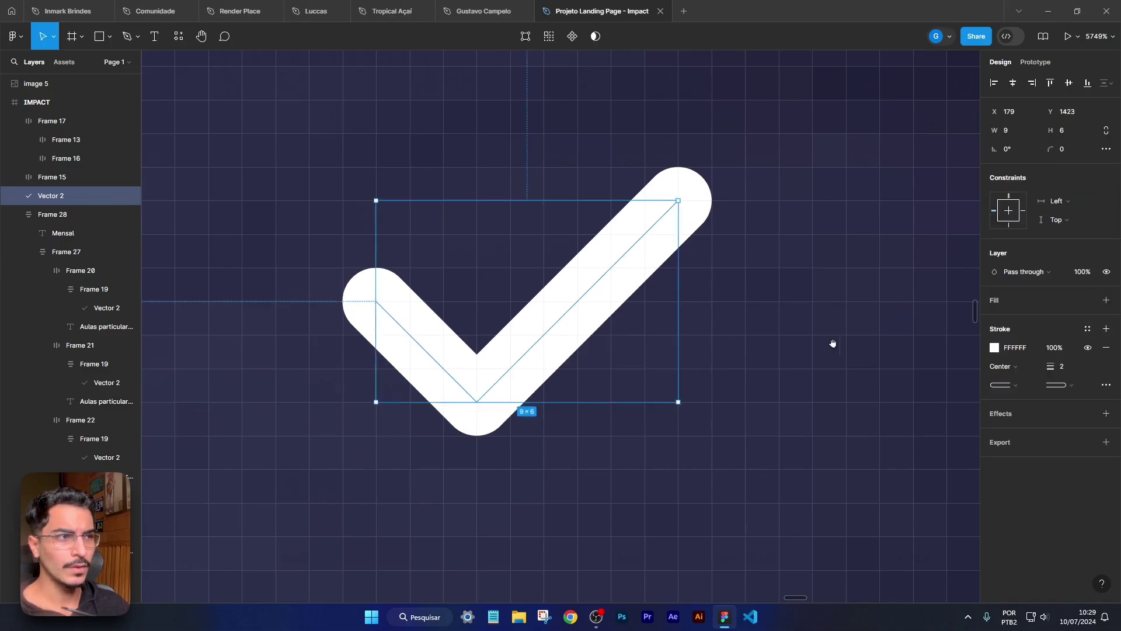
pyautogui.moveTo(831, 342); pyautogui.dragTo(643, 386)
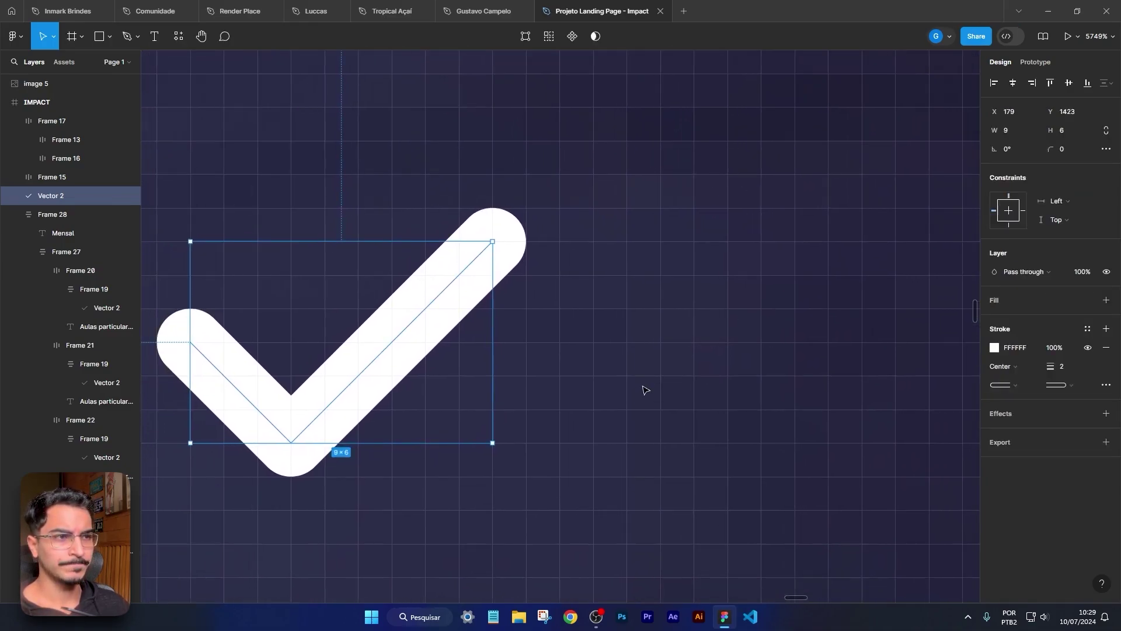
# Step: Draw two crossing diagonal strokes beside the check mark, forming a matching X
pyautogui.press('p')
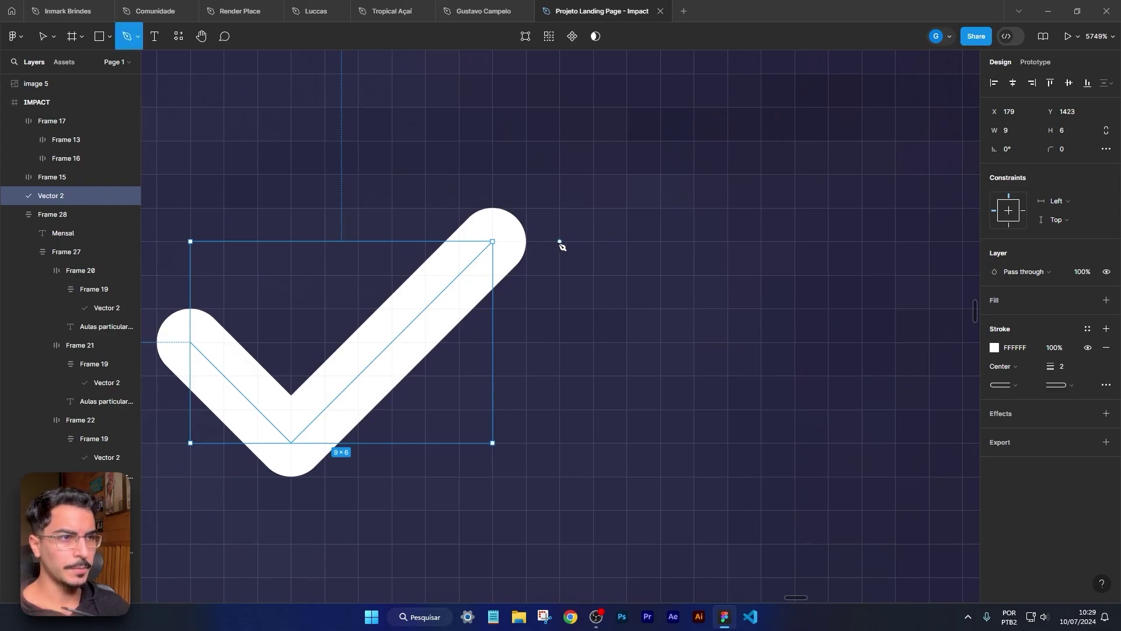
pyautogui.click(559, 241)
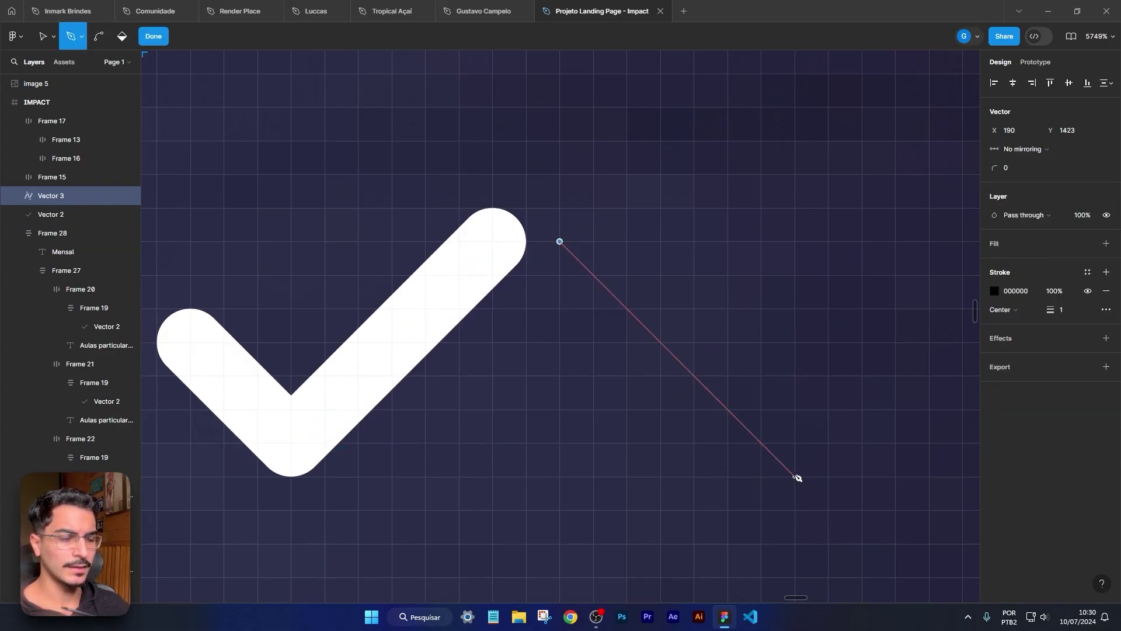
pyautogui.click(761, 442)
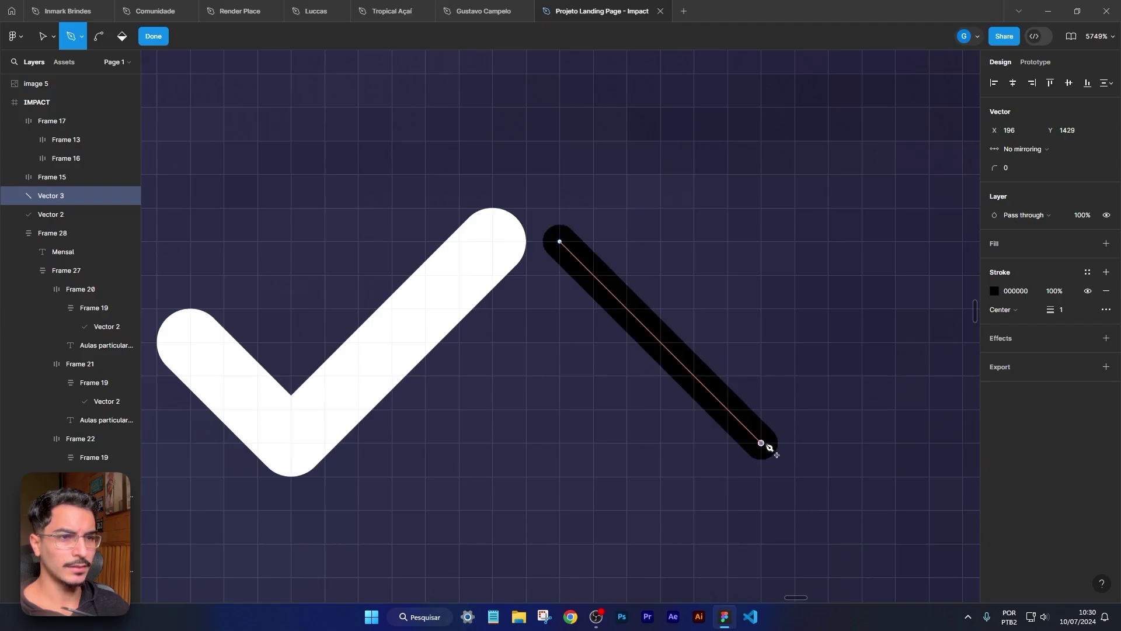
pyautogui.press('Escape')
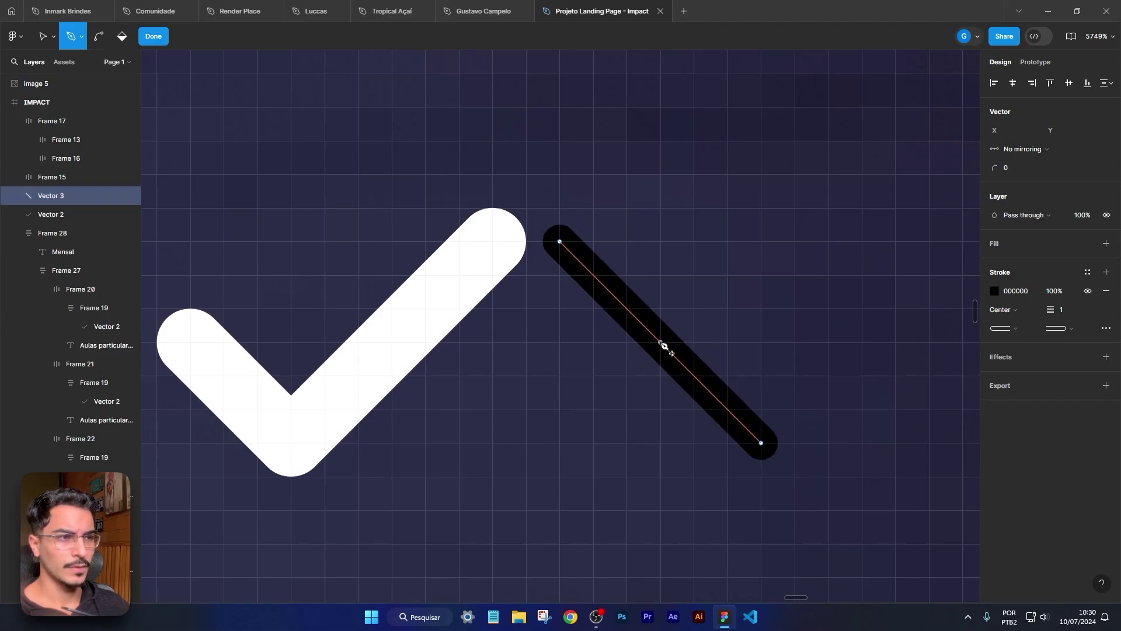
pyautogui.click(661, 343)
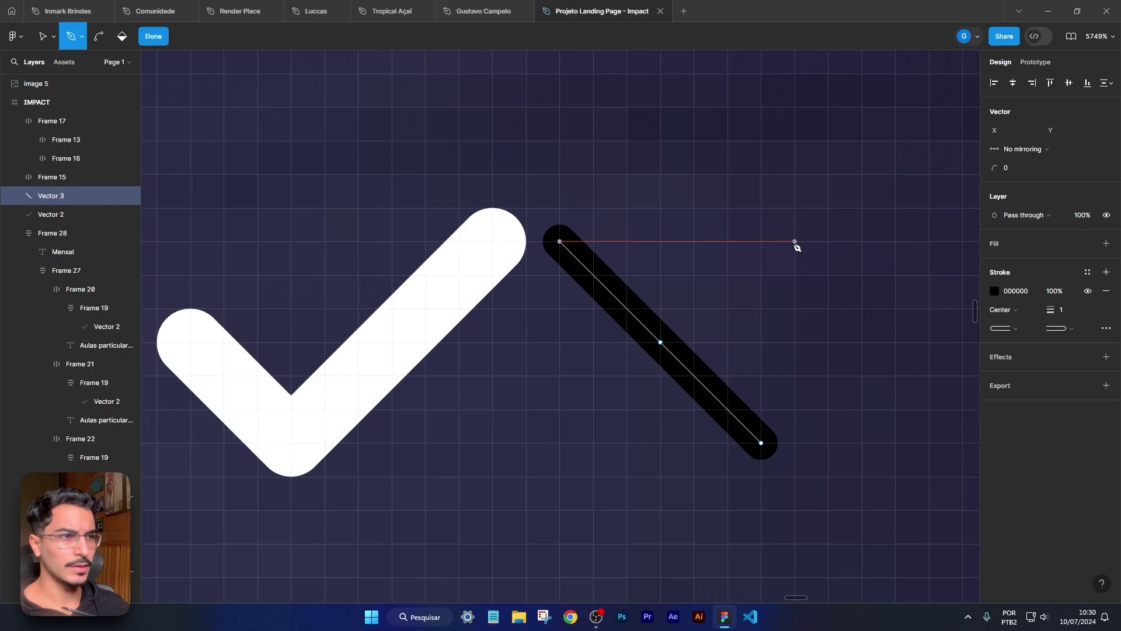
pyautogui.click(795, 241)
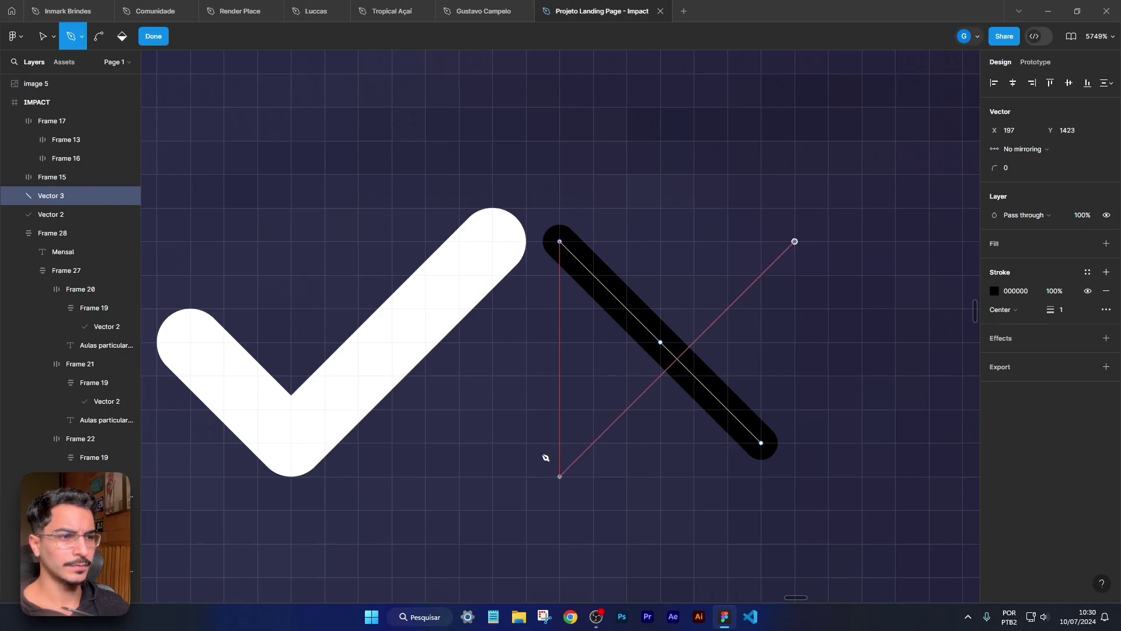
pyautogui.click(559, 476)
pyautogui.press('v')
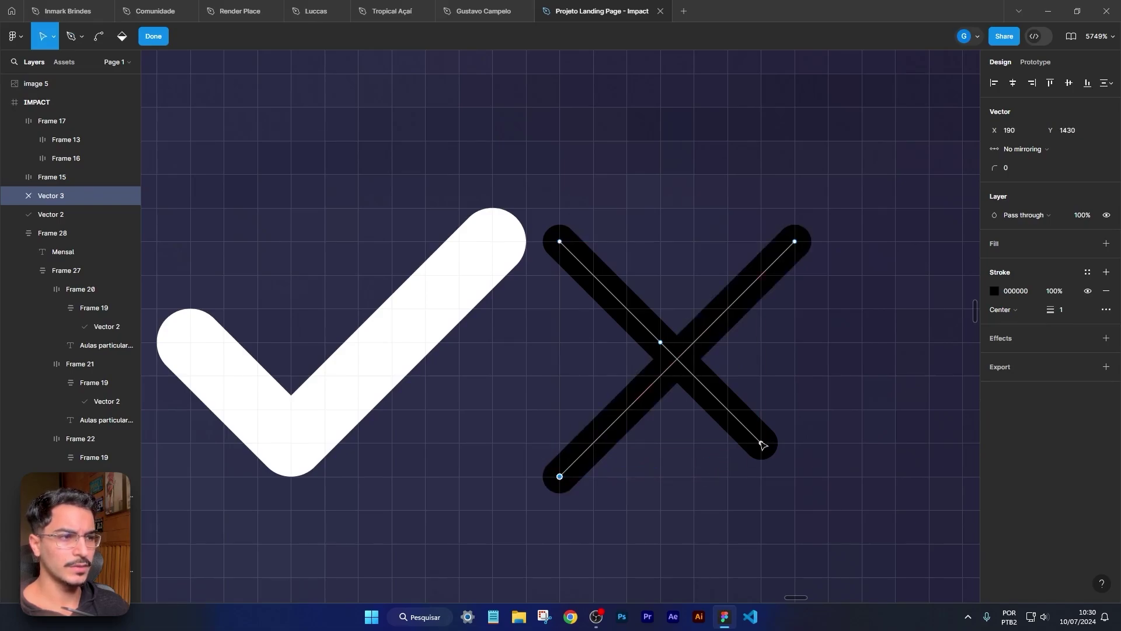
pyautogui.moveTo(761, 445); pyautogui.dragTo(794, 475)
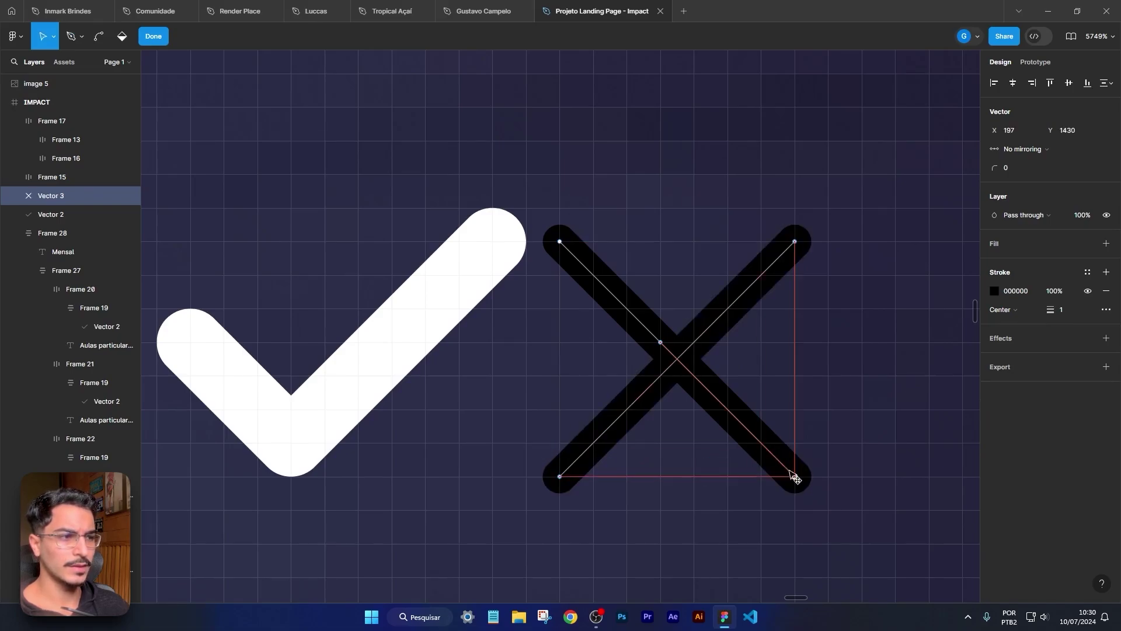
pyautogui.click(873, 380)
pyautogui.scroll(-5, 879, 388)
pyautogui.moveTo(885, 393); pyautogui.dragTo(731, 426)
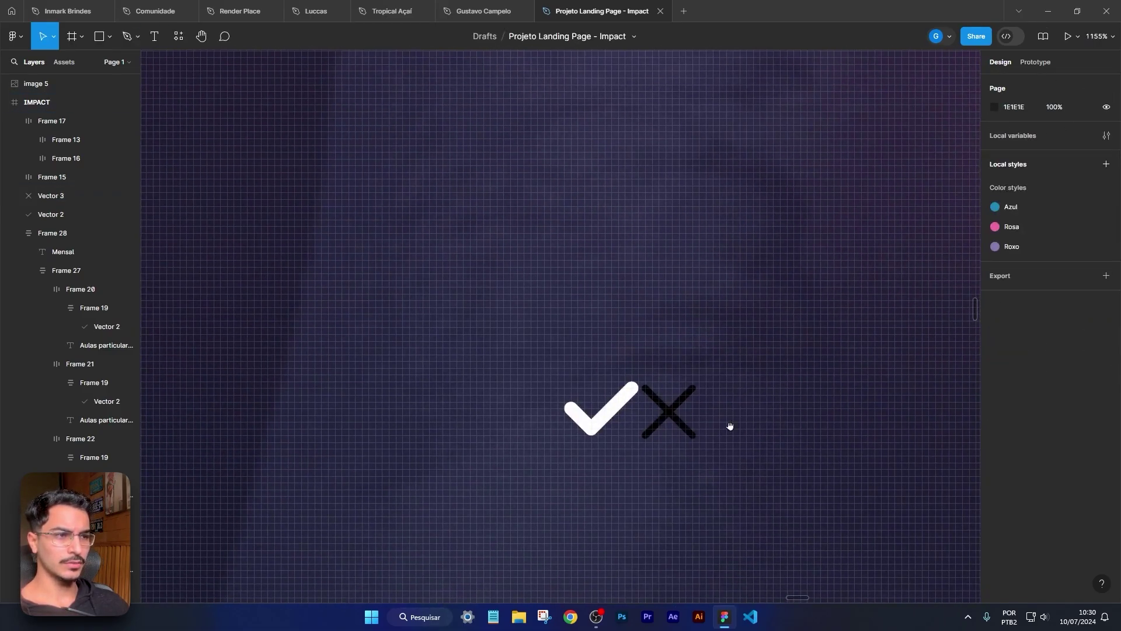
# Step: Adjust the X's stroke thickness and place the white check mark to its left
pyautogui.scroll(3, 706, 440)
pyautogui.click(556, 393)
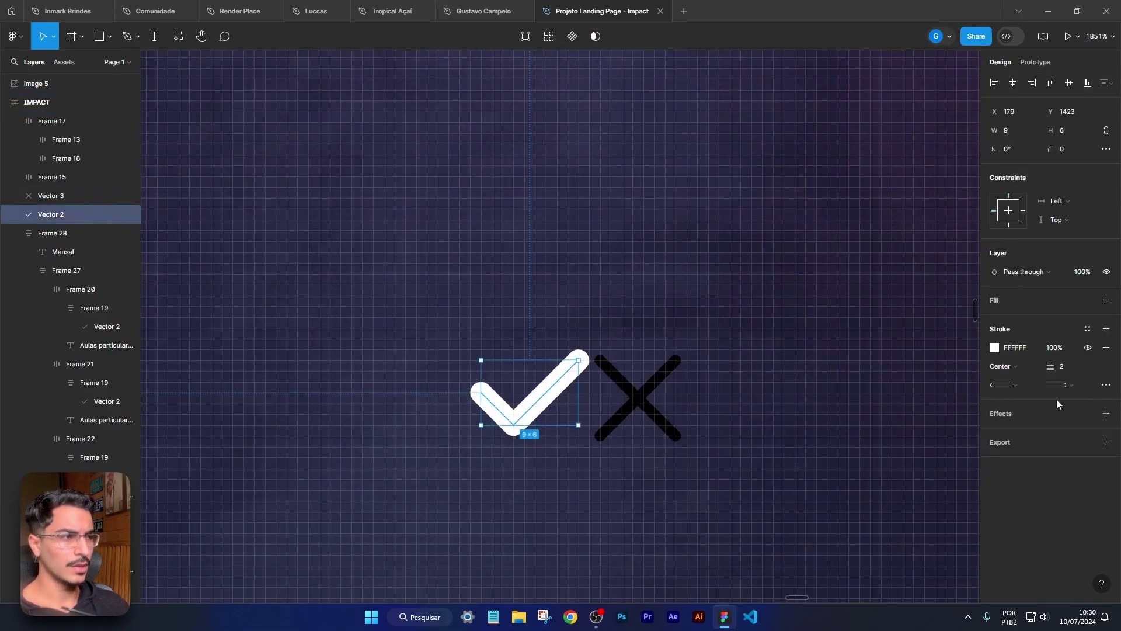
pyautogui.click(657, 399)
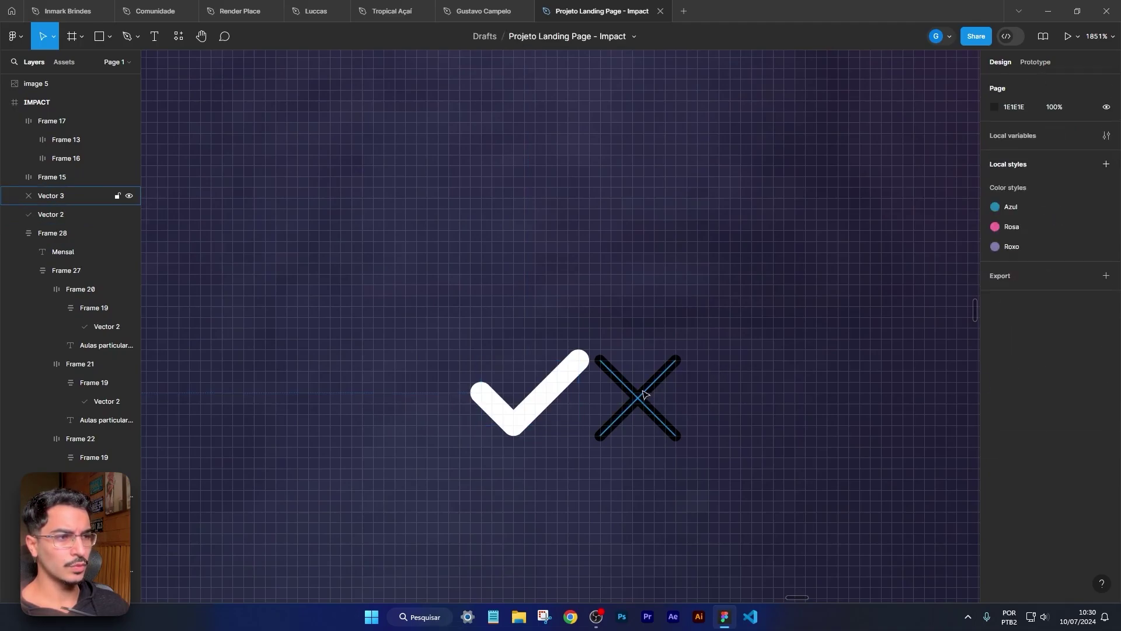
pyautogui.click(648, 408)
pyautogui.moveTo(1052, 369); pyautogui.dragTo(1052, 369)
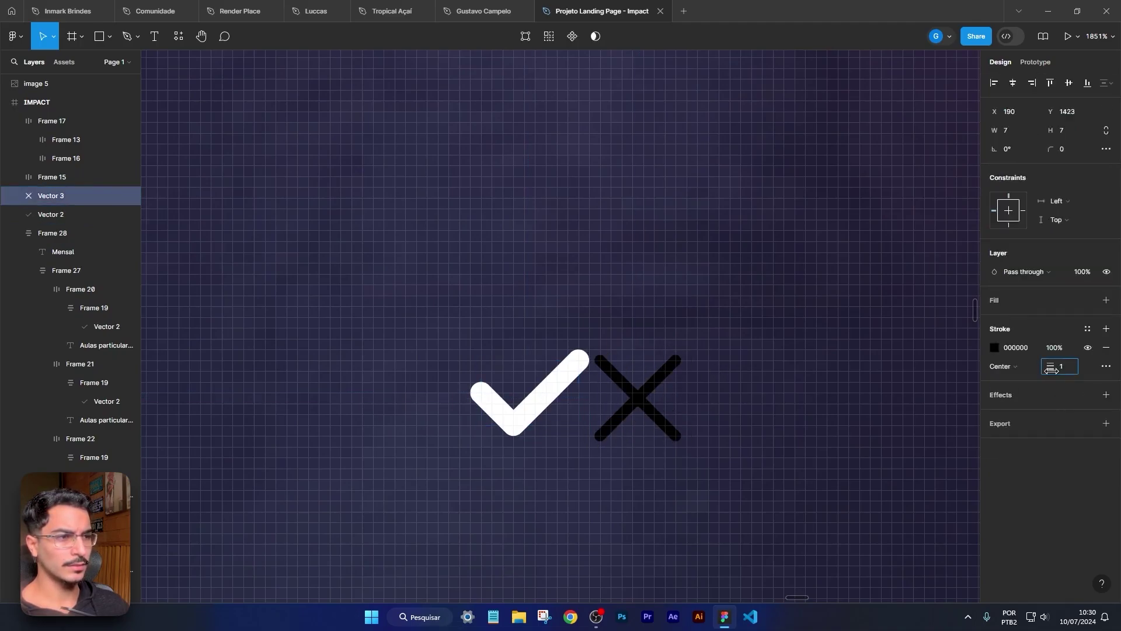
pyautogui.click(753, 375)
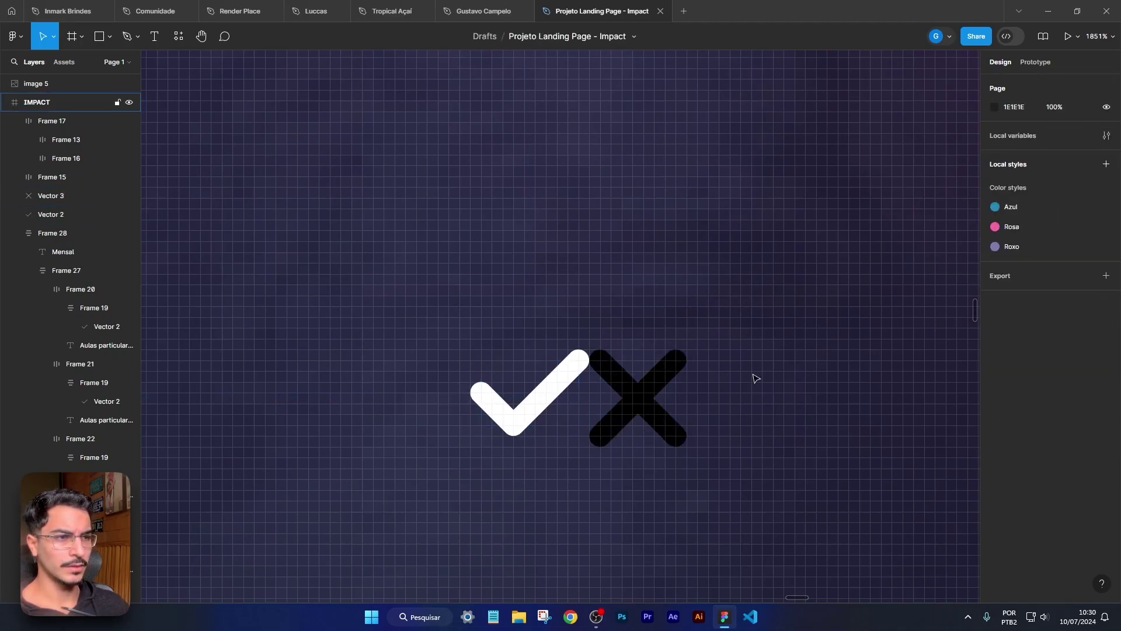
pyautogui.scroll(-2, 753, 376)
pyautogui.scroll(3, 648, 396)
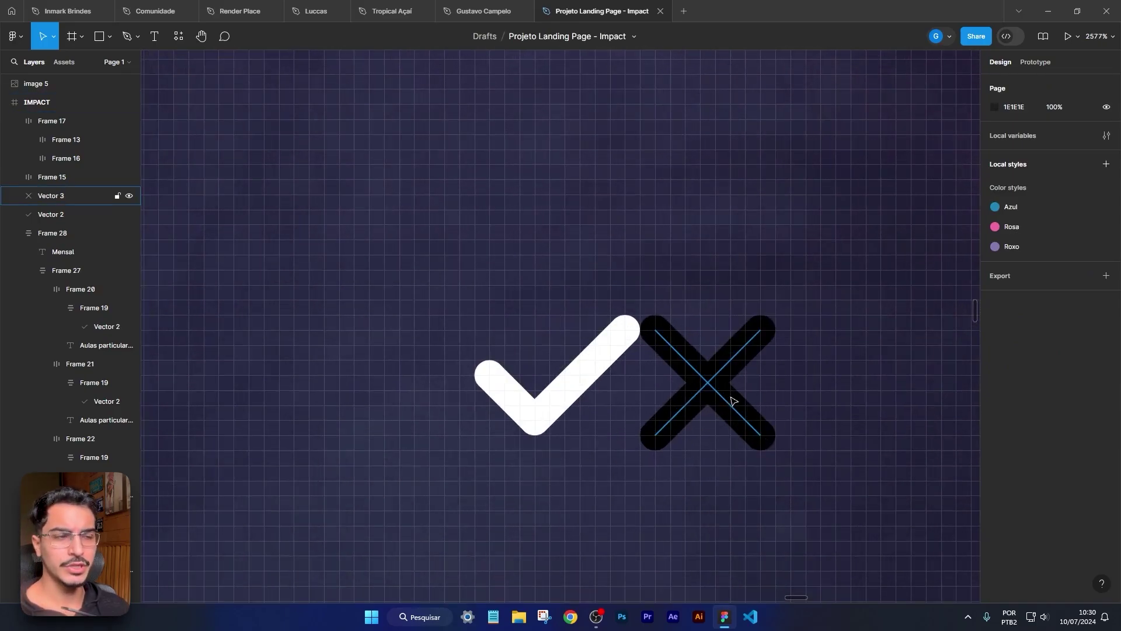
pyautogui.click(583, 376)
pyautogui.moveTo(583, 377); pyautogui.dragTo(343, 361)
# Step: Wrap the X in an auto-layout frame carrying the checklist badge's circular style
pyautogui.scroll(-5, 746, 370)
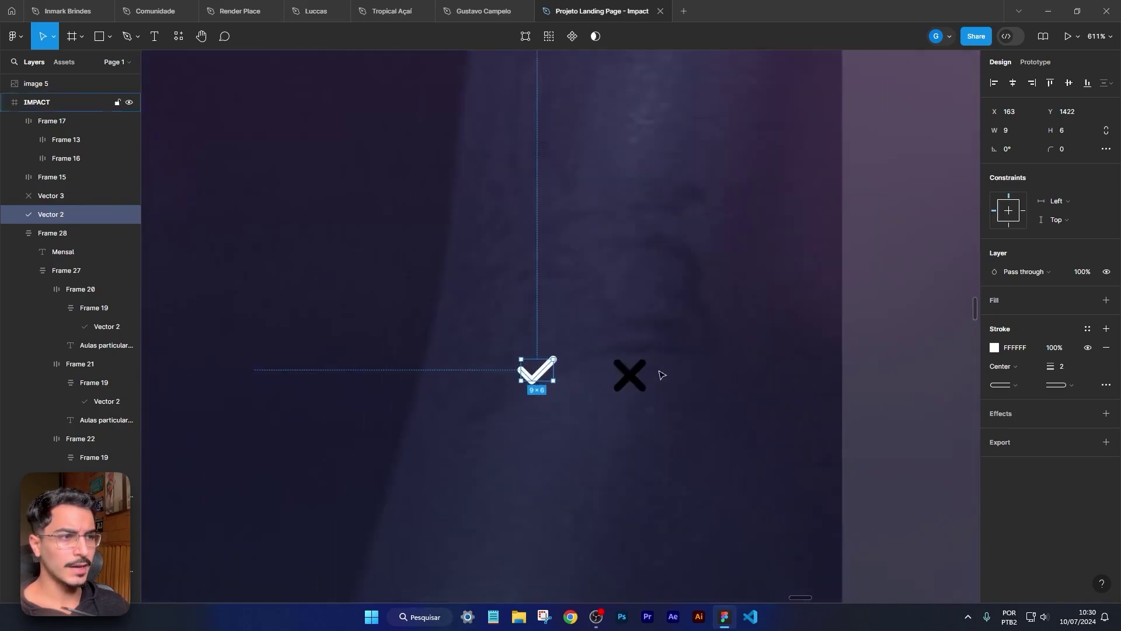
pyautogui.scroll(-3, 662, 374)
pyautogui.hscroll(2, 740, 376)
pyautogui.click(805, 320)
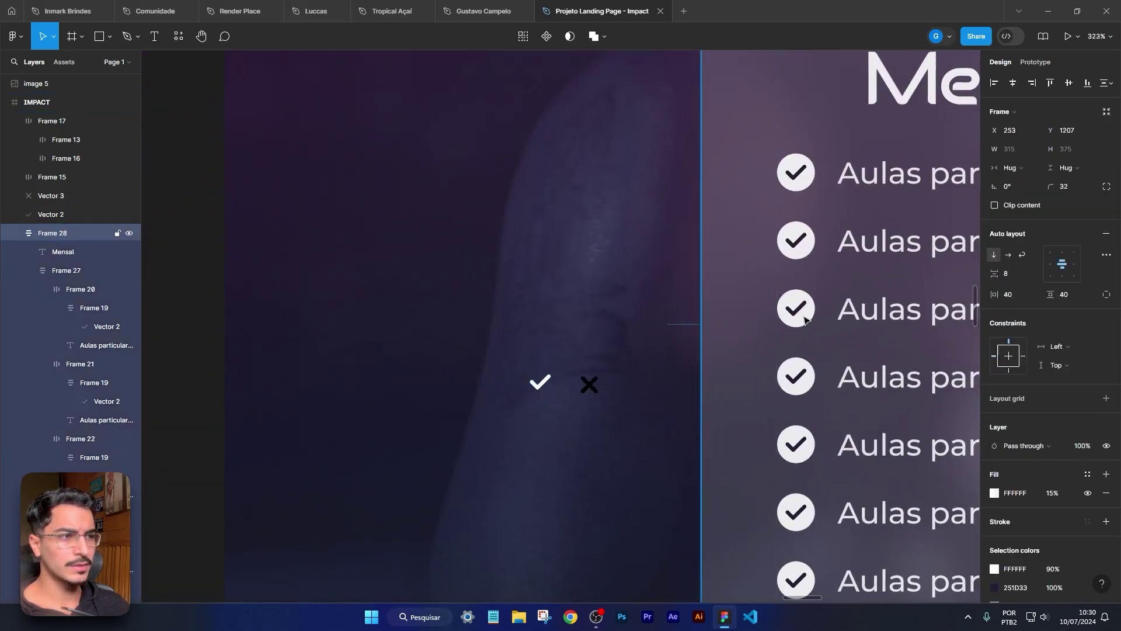
pyautogui.click(805, 319)
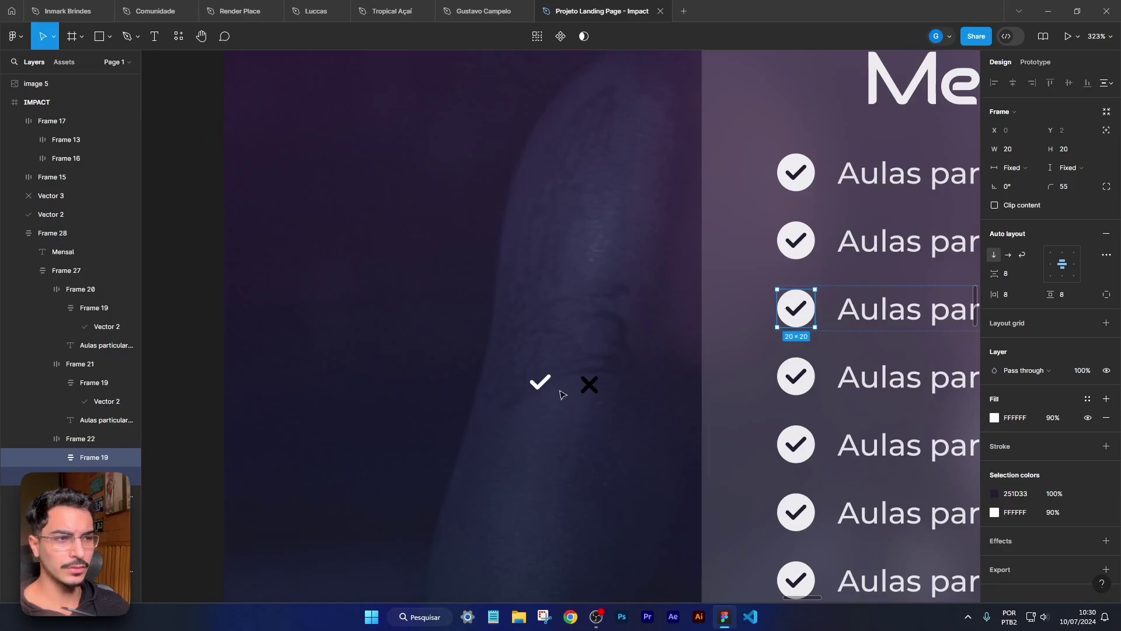
pyautogui.scroll(5, 573, 393)
pyautogui.click(635, 367)
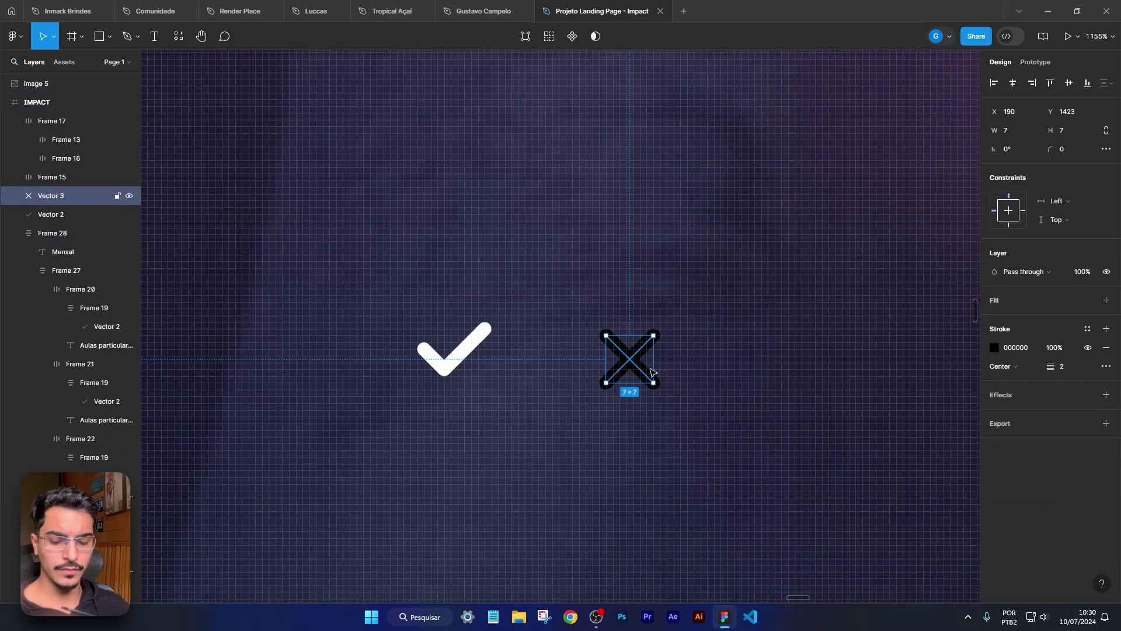
pyautogui.hotkey('shift', 'a')
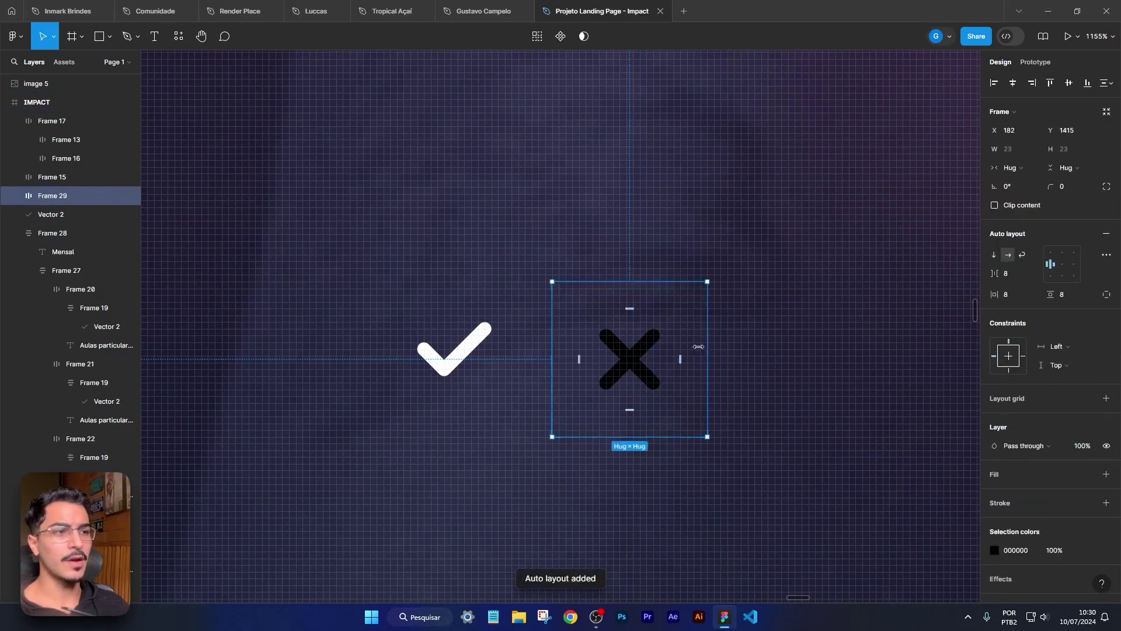
pyautogui.hotkey('ctrl', 'alt', 'v')
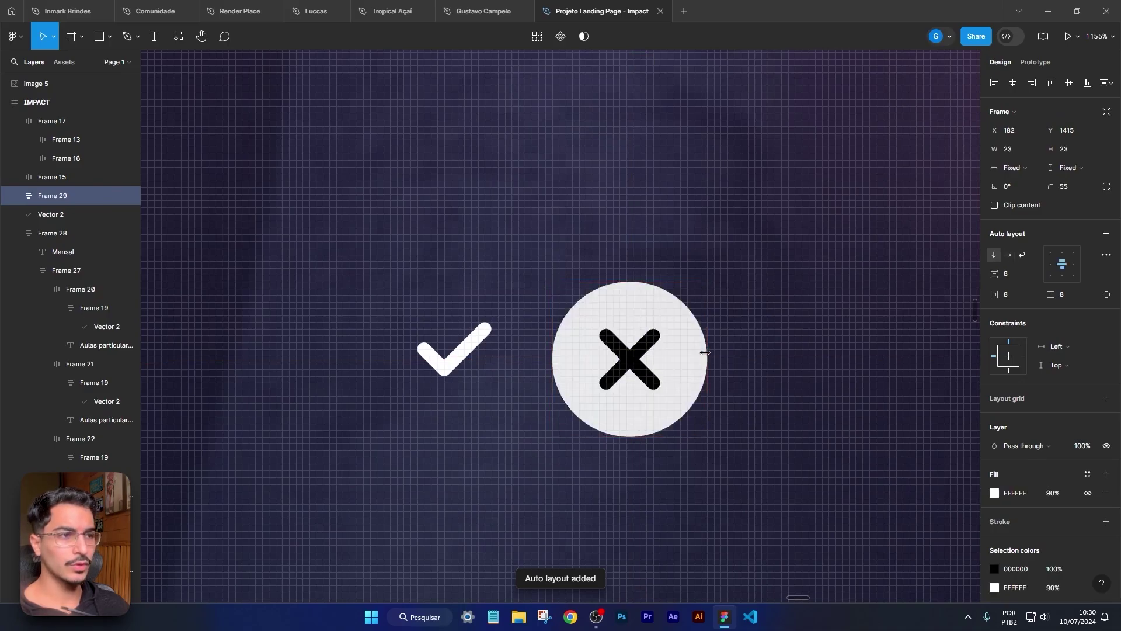
pyautogui.press('Escape')
pyautogui.scroll(-3, 785, 360)
pyautogui.scroll(-3, 785, 361)
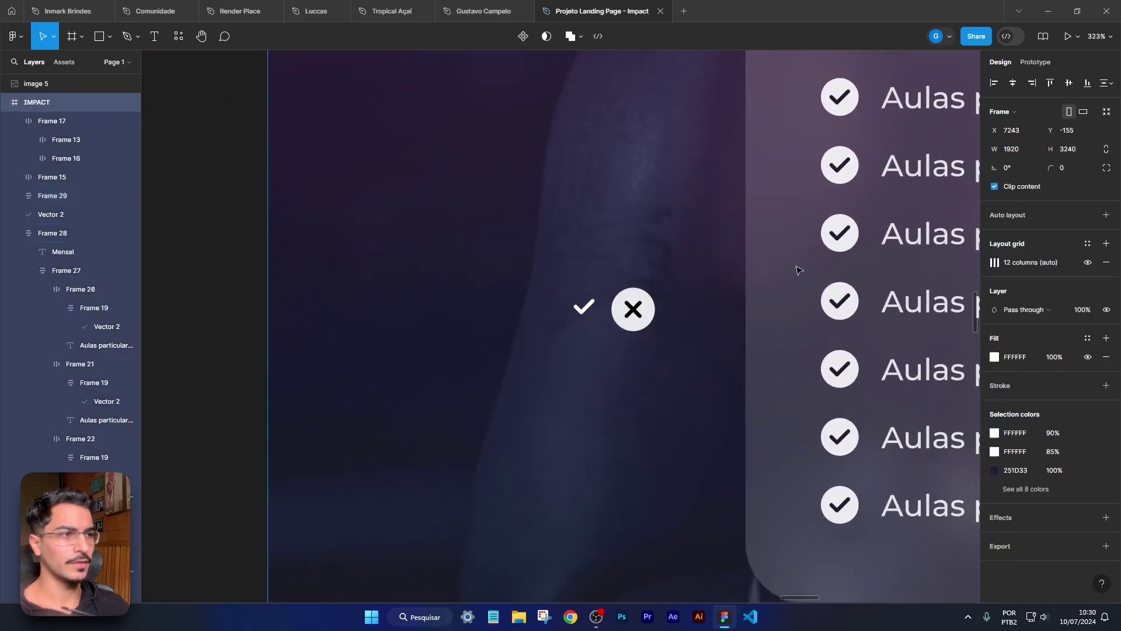
# Step: Size the X badge to 20 × 20 so it is round like the check badges
pyautogui.click(653, 317)
pyautogui.scroll(4, 653, 317)
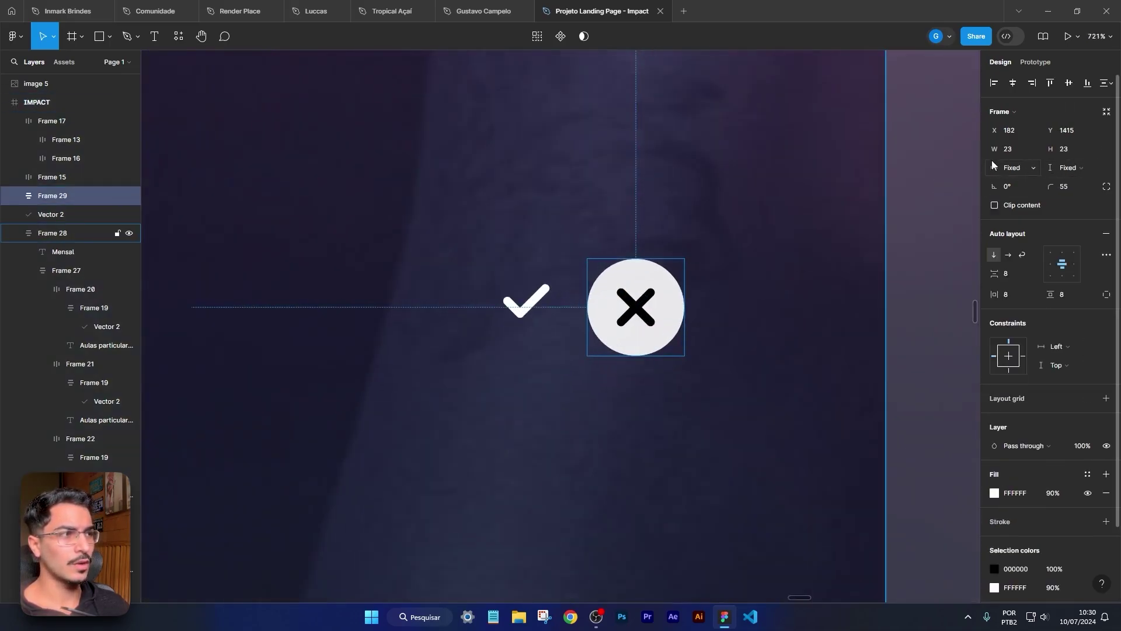
pyautogui.click(1019, 153)
pyautogui.write('20')
pyautogui.click(1067, 153)
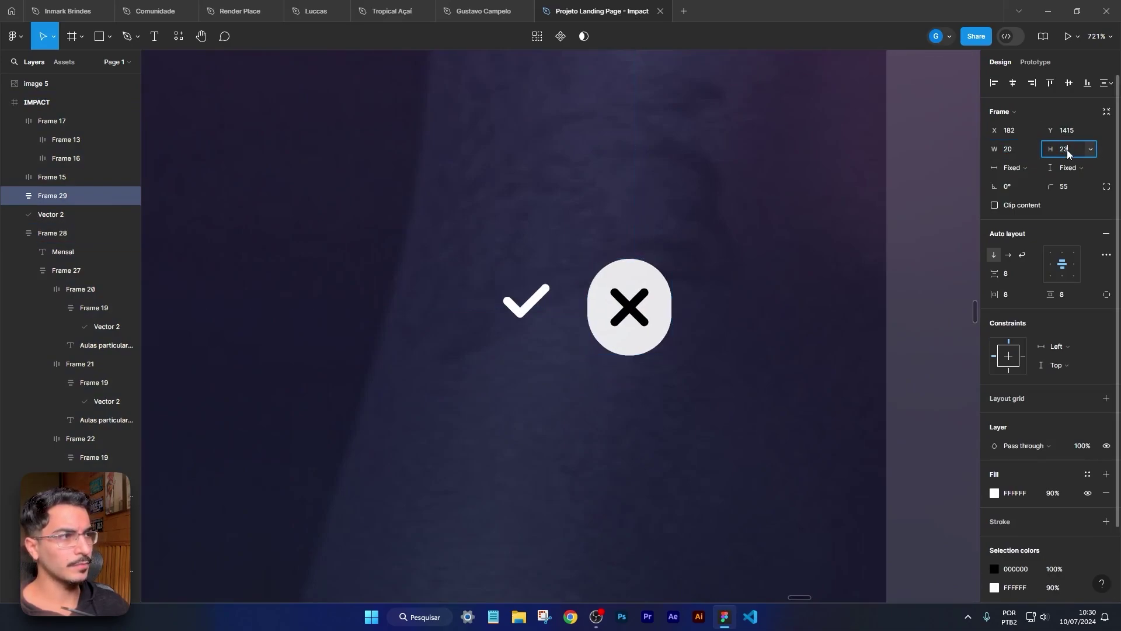
pyautogui.press('Return')
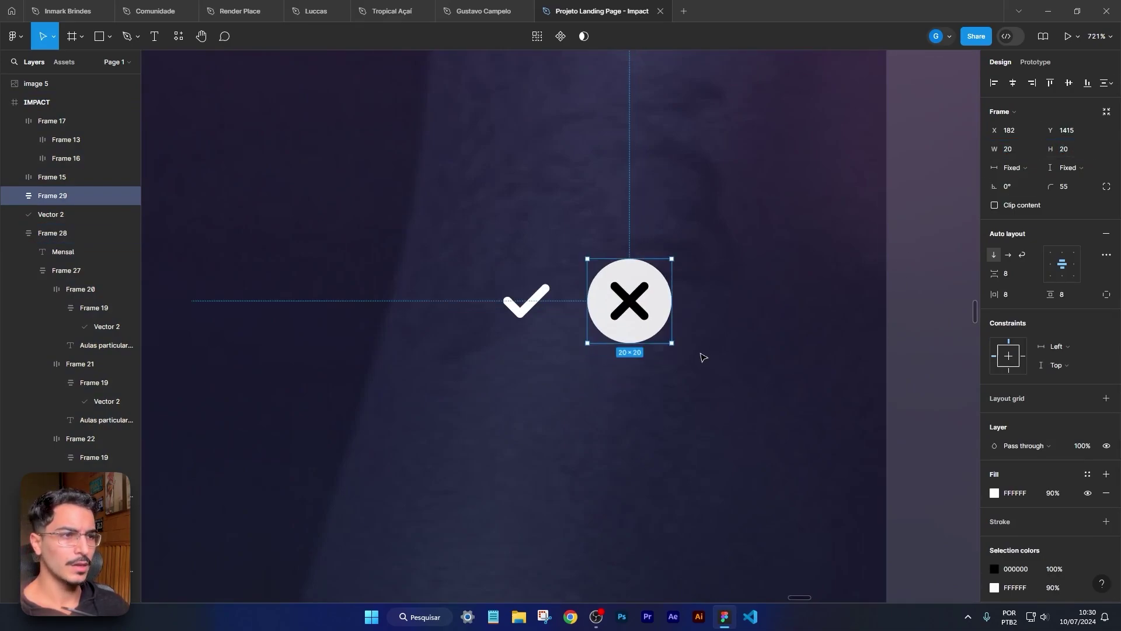
pyautogui.scroll(-5, 699, 324)
pyautogui.hscroll(5, 721, 352)
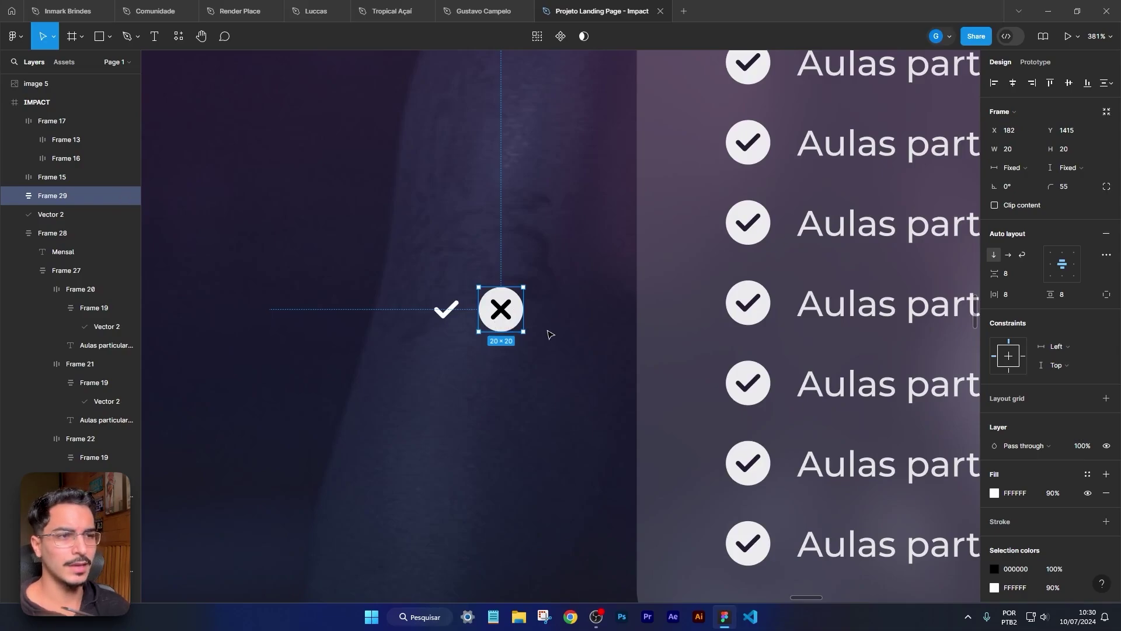
pyautogui.click(547, 329)
pyautogui.scroll(-3, 547, 330)
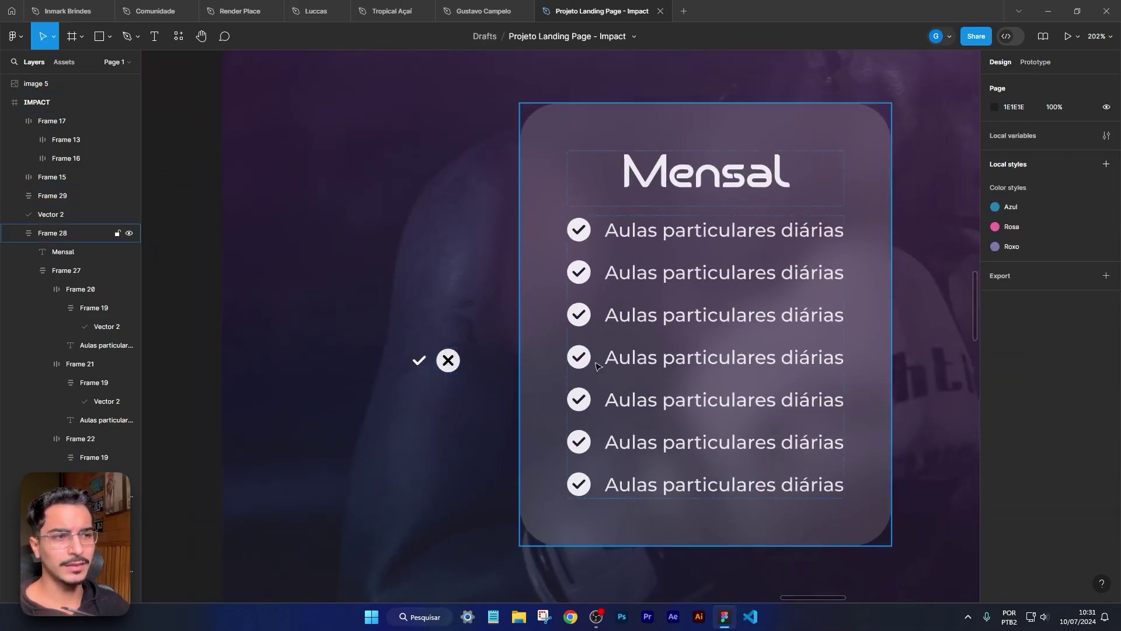
pyautogui.scroll(5, 433, 380)
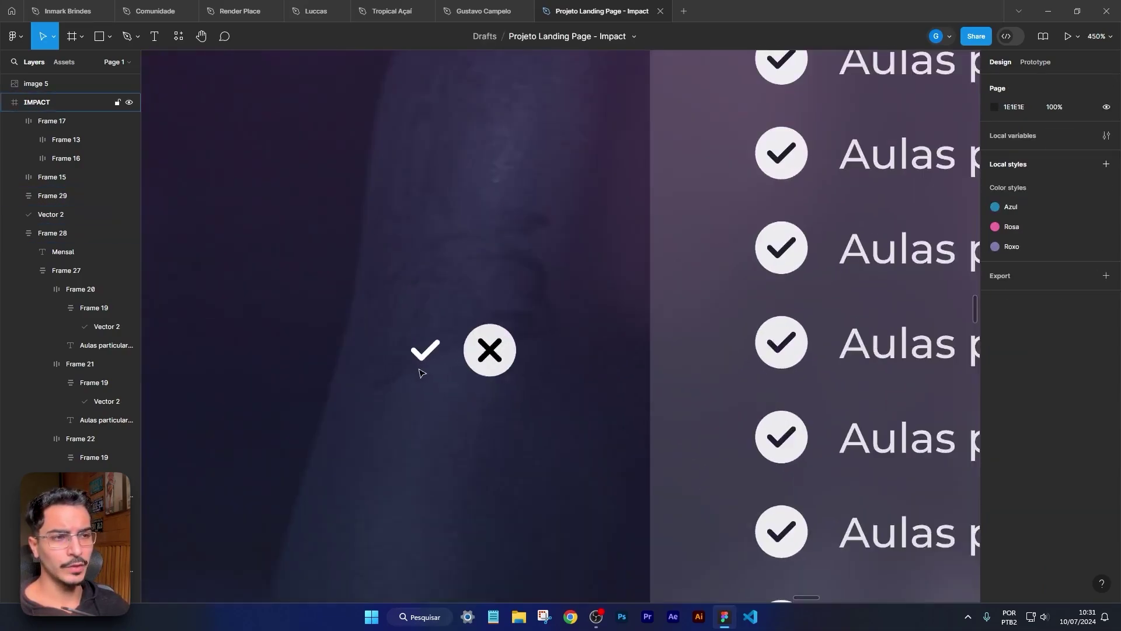
pyautogui.click(512, 360)
pyautogui.scroll(-1, 1027, 432)
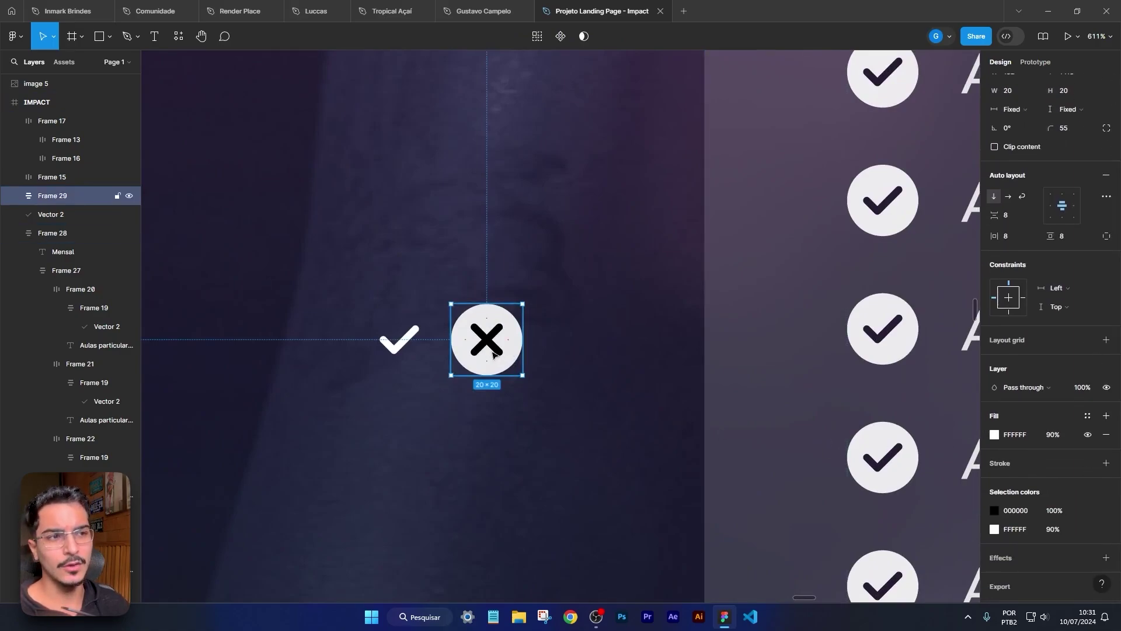
pyautogui.scroll(-8, 521, 372)
pyautogui.scroll(2, 521, 373)
pyautogui.hscroll(2, 522, 372)
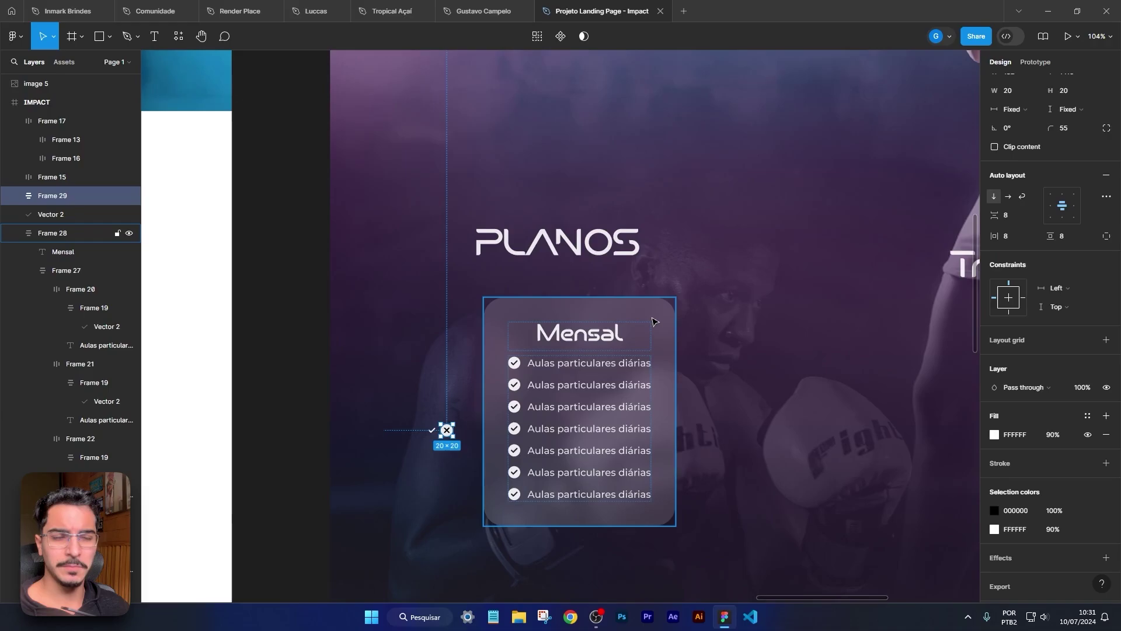
pyautogui.scroll(5, 439, 433)
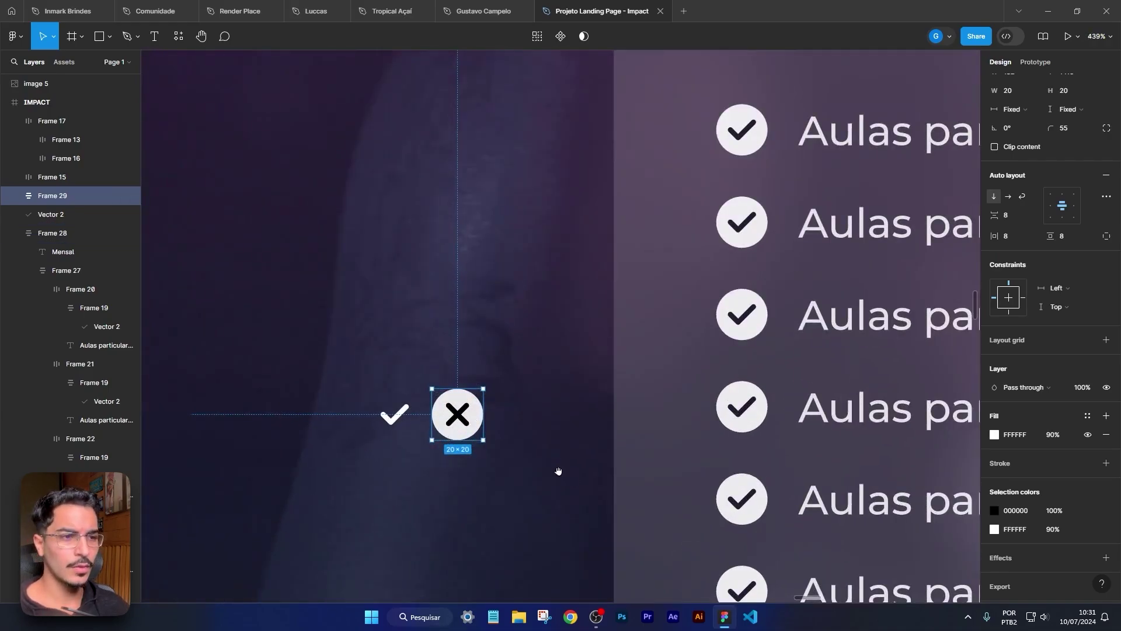
pyautogui.moveTo(558, 470); pyautogui.dragTo(550, 448)
pyautogui.scroll(2, 531, 418)
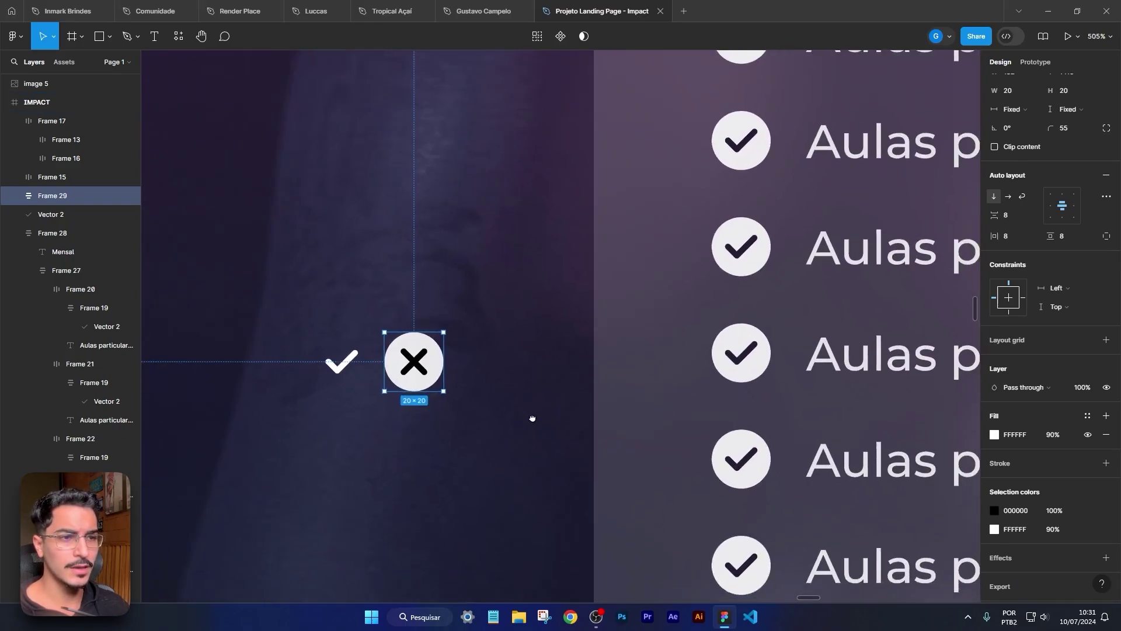
pyautogui.scroll(4, 471, 372)
pyautogui.hscroll(1, 490, 382)
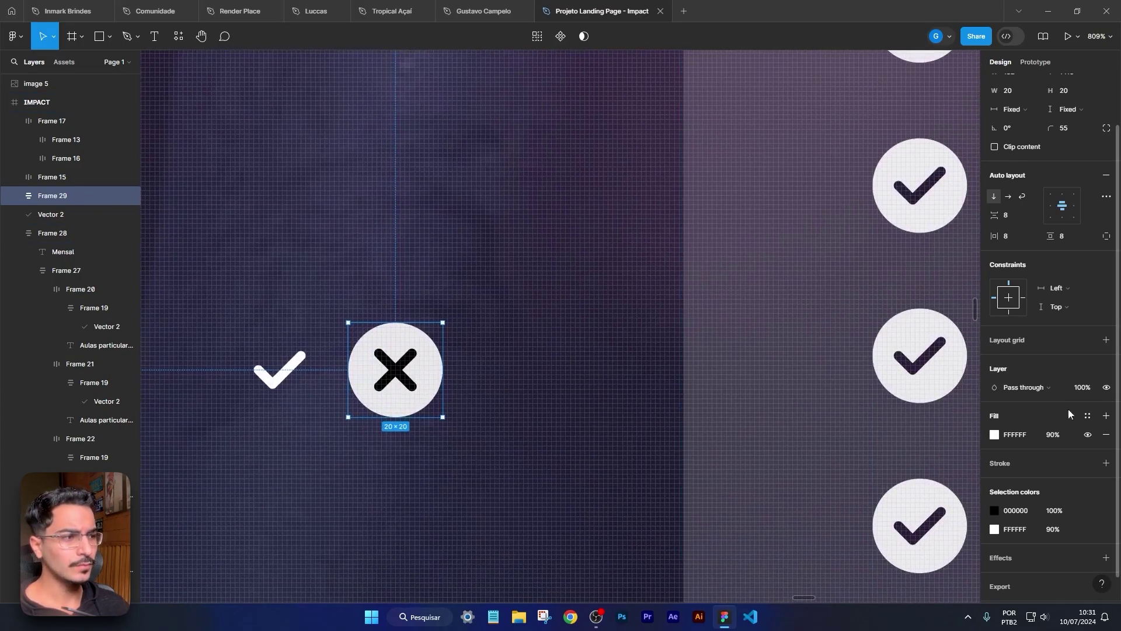
# Step: Set the badge fill to 40% opacity and the X stroke to white FFFFFF at about 72%
pyautogui.click(1062, 439)
pyautogui.press('Down')
pyautogui.press('Down')
pyautogui.press('Down')
pyautogui.press('Down')
pyautogui.press('Down')
pyautogui.press('Down')
pyautogui.press('Down')
pyautogui.press('Down')
pyautogui.press('Down')
pyautogui.press('Down')
pyautogui.press('Down')
pyautogui.press('Down')
pyautogui.press('Down')
pyautogui.press('Down')
pyautogui.press('Down')
pyautogui.press('Down')
pyautogui.press('Down')
pyautogui.press('Down')
pyautogui.press('Down')
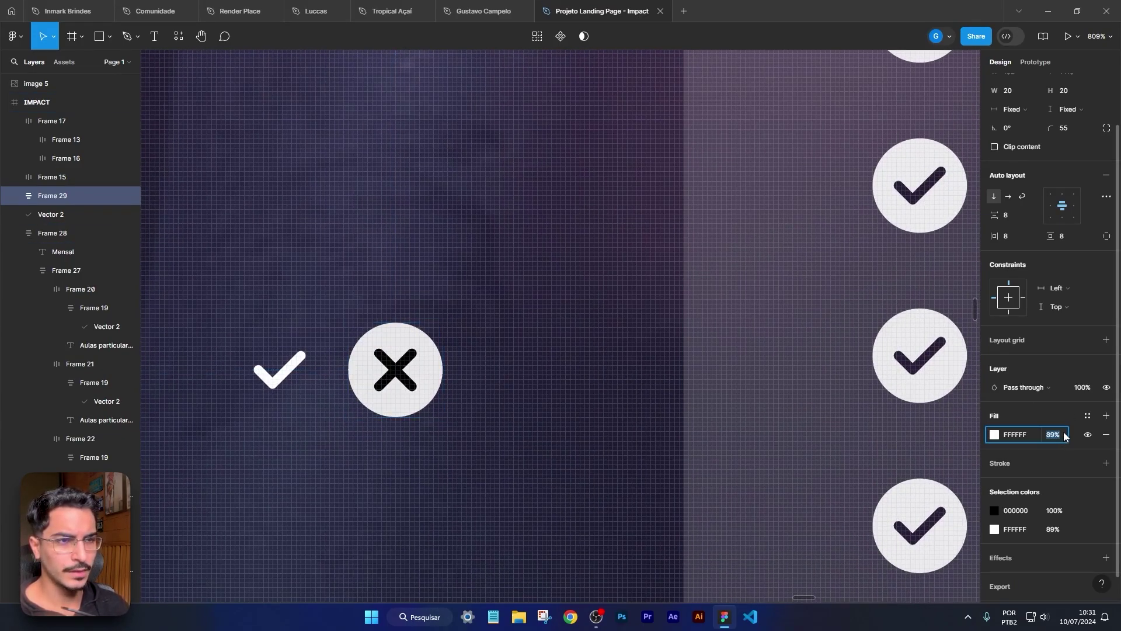
pyautogui.press('Down')
pyautogui.press('Down')
pyautogui.press('Down')
pyautogui.press('Down')
pyautogui.press('Down')
pyautogui.press('Down')
pyautogui.press('Down')
pyautogui.press('Down')
pyautogui.press('Down')
pyautogui.press('Down')
pyautogui.press('Down')
pyautogui.press('Down')
pyautogui.press('Down')
pyautogui.press('Down')
pyautogui.press('Down')
pyautogui.press('Down')
pyautogui.press('Down')
pyautogui.press('Down')
pyautogui.press('Down')
pyautogui.press('Down')
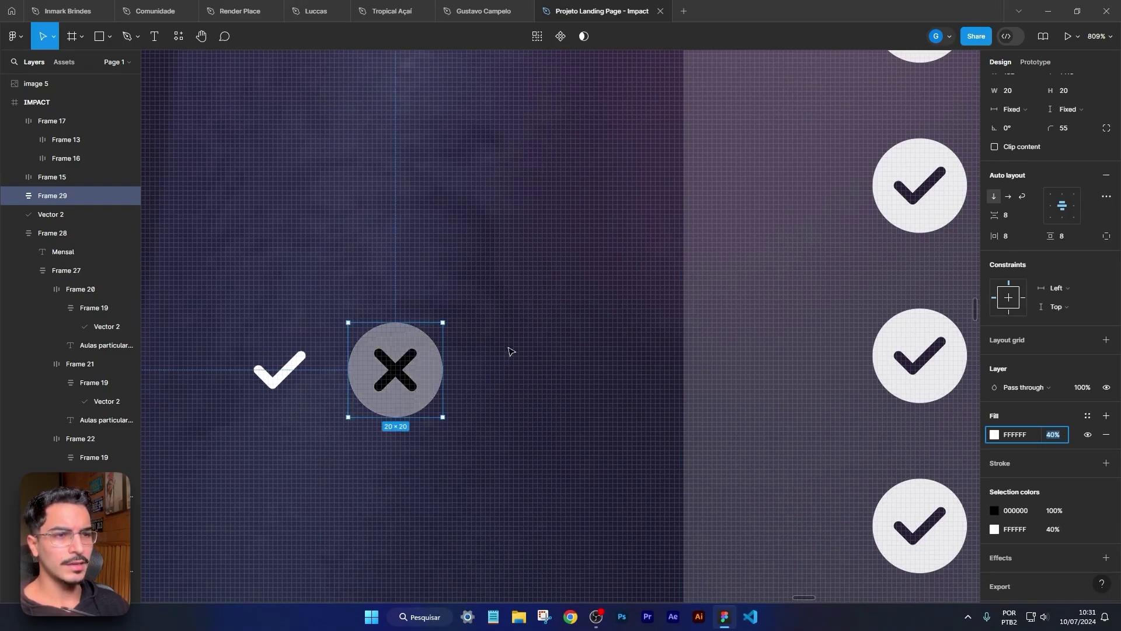
pyautogui.doubleClick(402, 375)
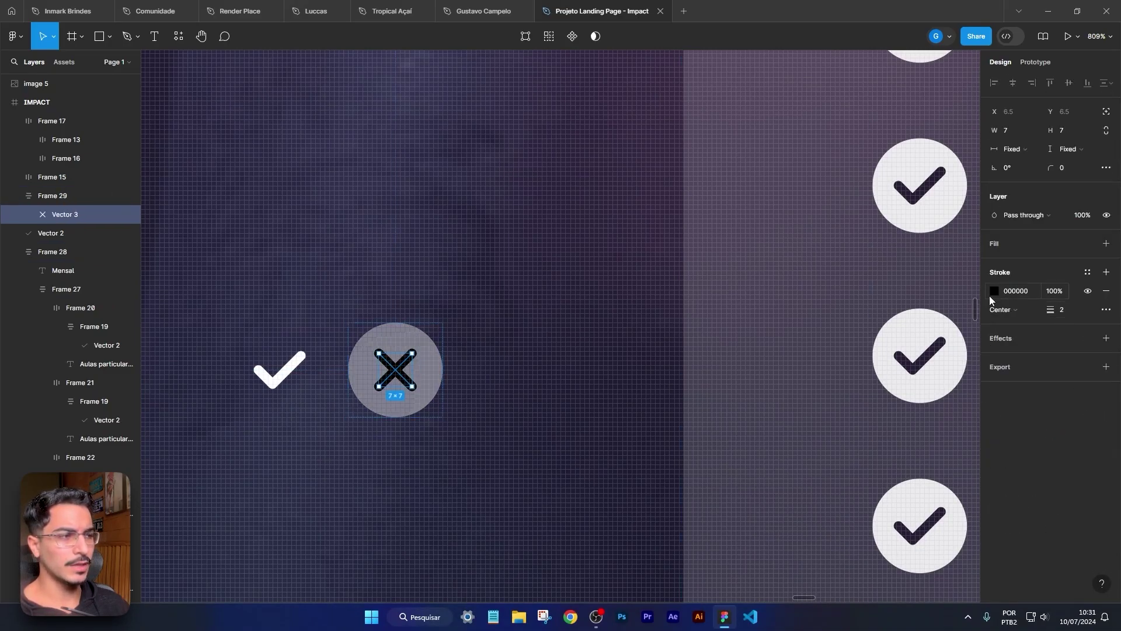
pyautogui.click(993, 291)
pyautogui.moveTo(958, 301); pyautogui.dragTo(758, 237)
pyautogui.click(1056, 290)
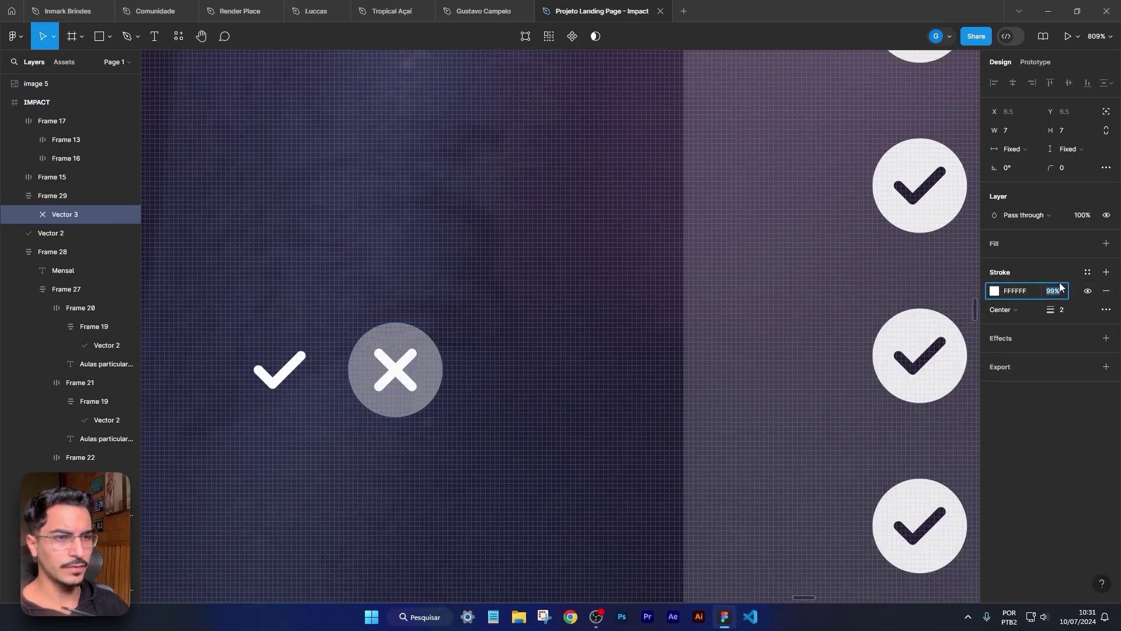
pyautogui.press('Down')
pyautogui.press('Down')
pyautogui.press('Down')
pyautogui.press('Down')
pyautogui.press('Down')
pyautogui.press('Down')
pyautogui.press('Down')
pyautogui.press('Down')
pyautogui.press('Down')
pyautogui.press('Down')
pyautogui.press('Down')
pyautogui.press('Down')
pyautogui.press('Down')
pyautogui.press('Down')
pyautogui.press('Down')
pyautogui.press('Down')
pyautogui.press('Down')
pyautogui.press('Down')
pyautogui.press('Down')
pyautogui.press('Down')
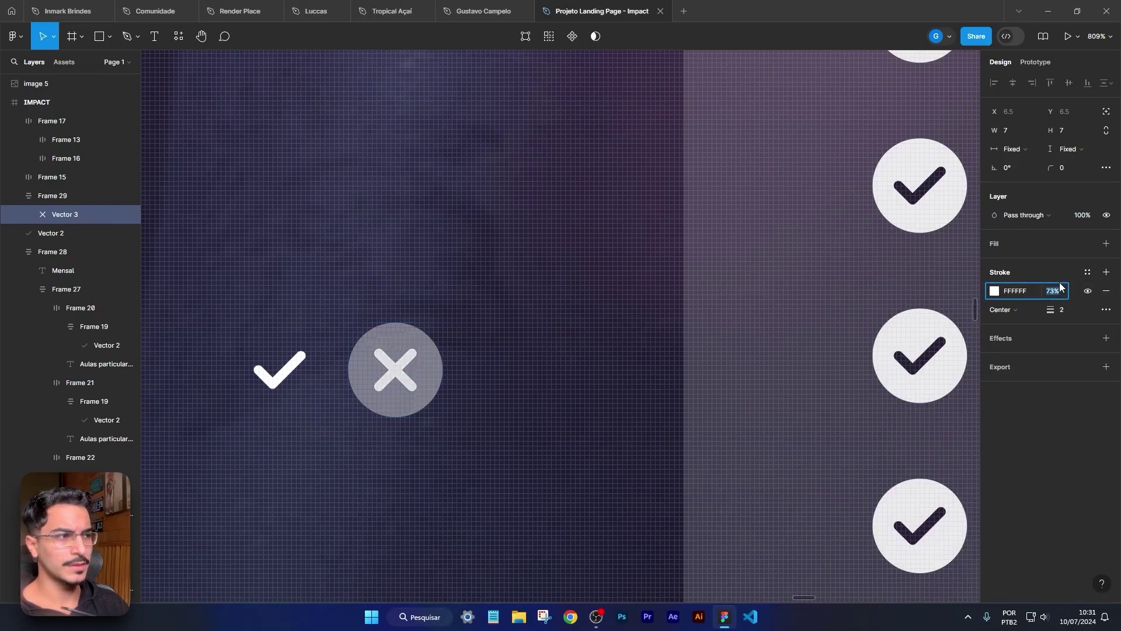
pyautogui.press('Up')
pyautogui.click(589, 264)
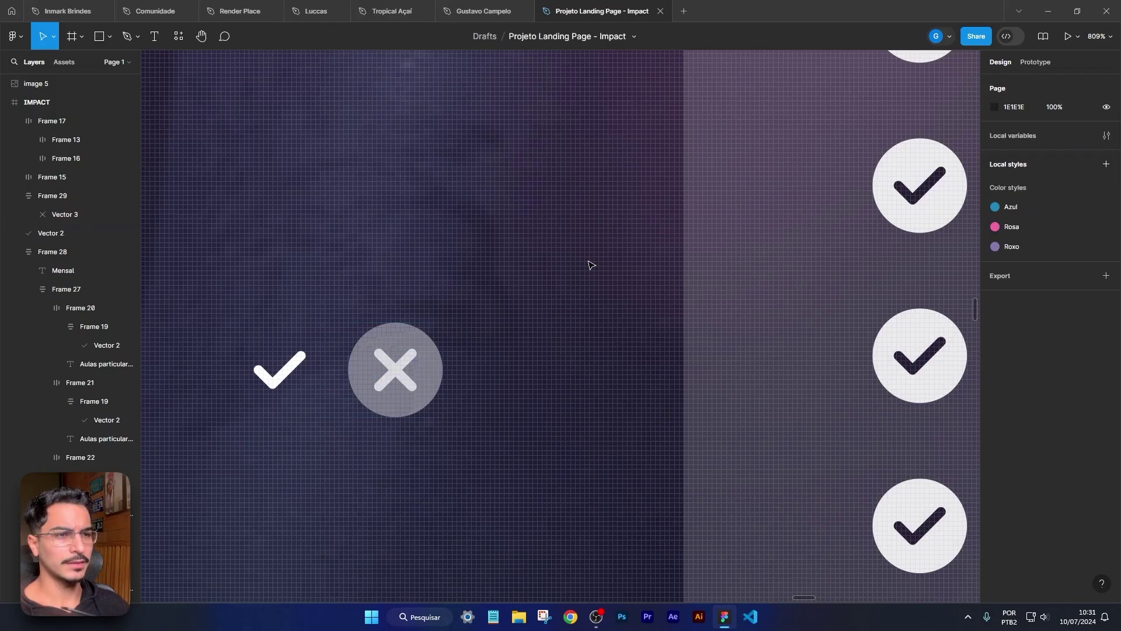
pyautogui.keyDown('ctrl'); pyautogui.scroll(-5, 588, 262); pyautogui.keyUp('ctrl')
pyautogui.hscroll(2, 545, 324)
pyautogui.keyDown('ctrl'); pyautogui.scroll(-2, 478, 333); pyautogui.keyUp('ctrl')
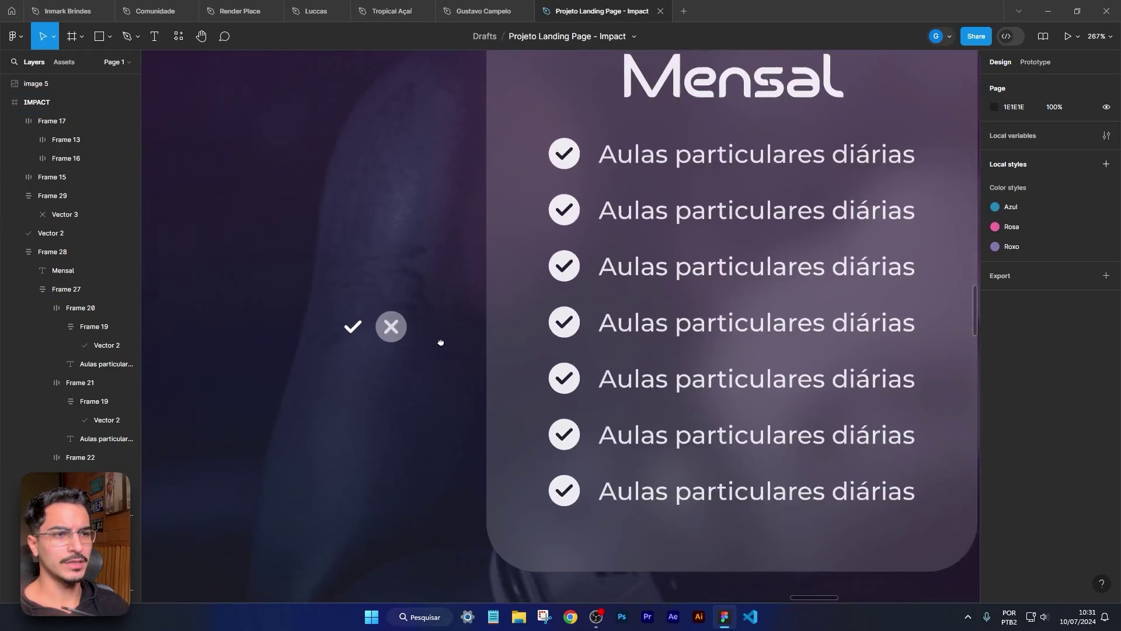
pyautogui.hscroll(1, 440, 340)
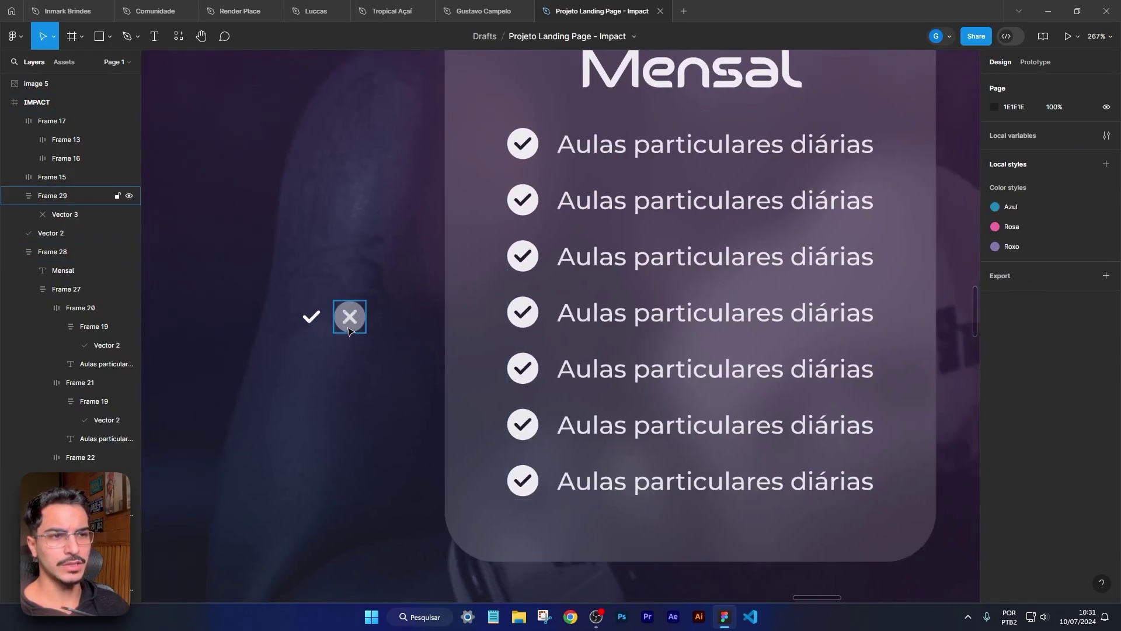
# Step: Move the grey X badge into the sixth row, replacing that row's check badge
pyautogui.moveTo(349, 316); pyautogui.dragTo(533, 426)
pyautogui.click(534, 430)
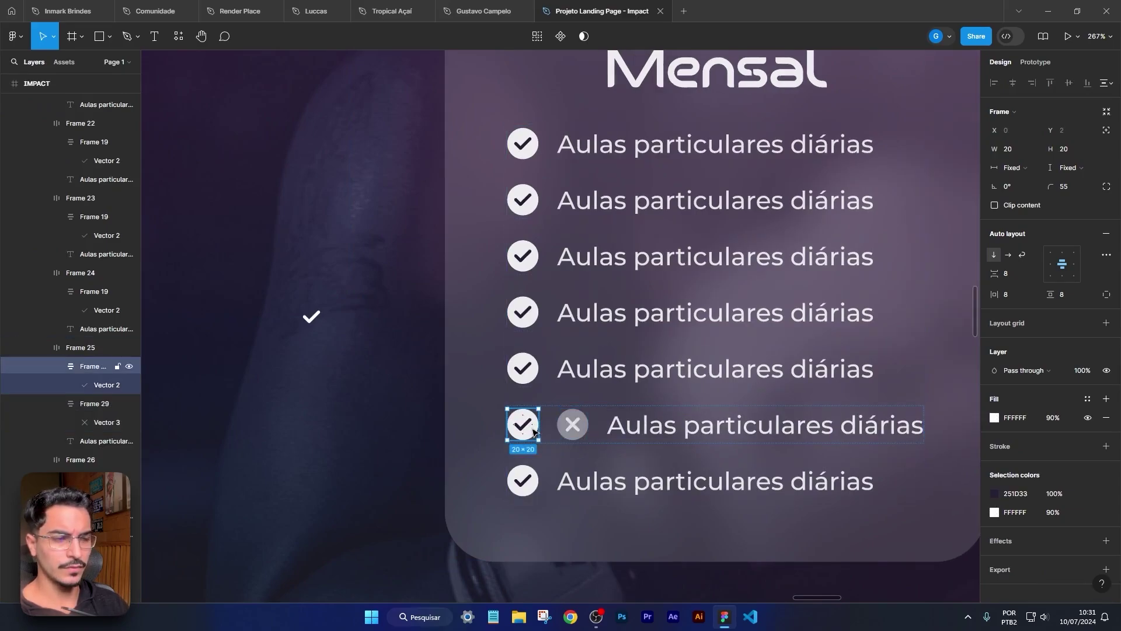
pyautogui.press('Delete')
pyautogui.click(532, 487)
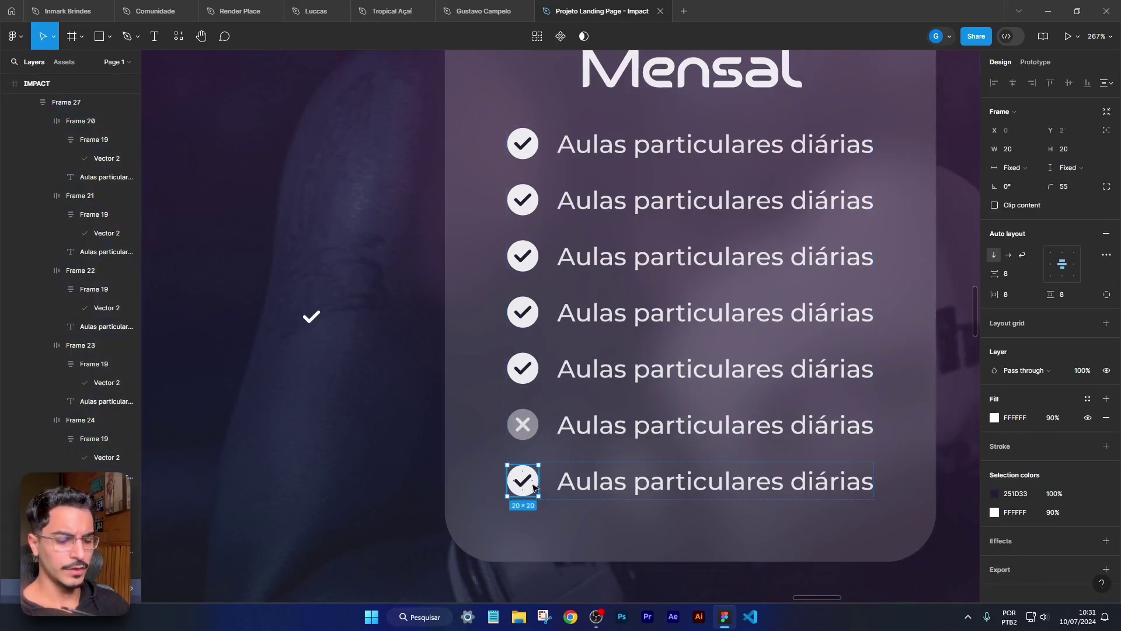
pyautogui.press('Delete')
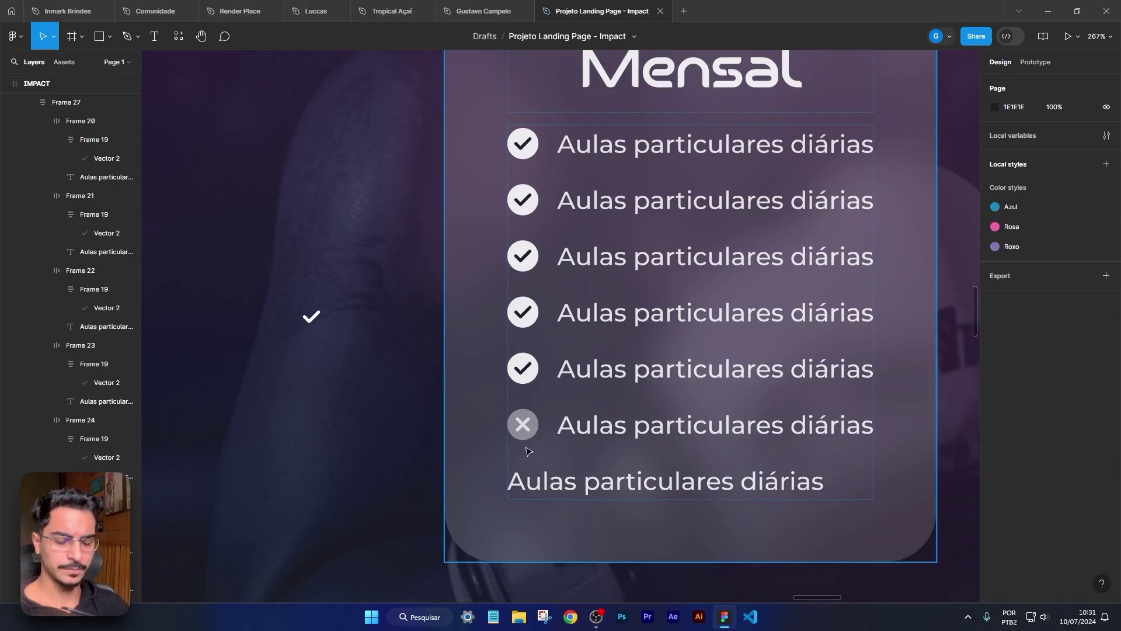
pyautogui.hotkey('ctrl', 'z')
# Step: Duplicate the crossed-out row twice, reorder, and delete the two extra checked rows
pyautogui.click(612, 430)
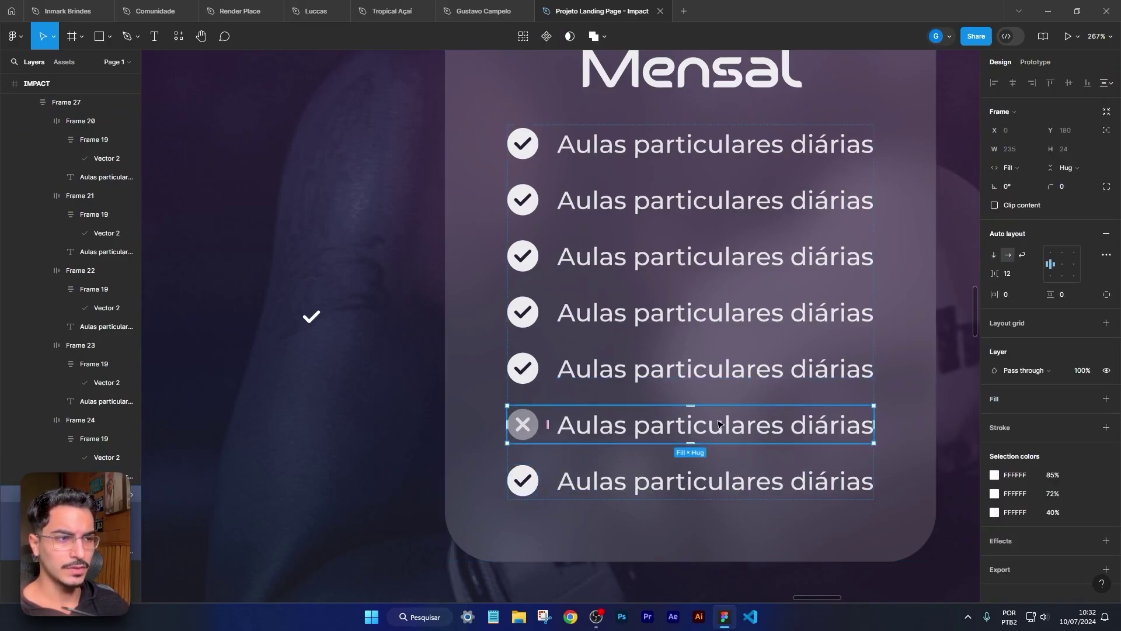
pyautogui.hotkey('ctrl', 'd')
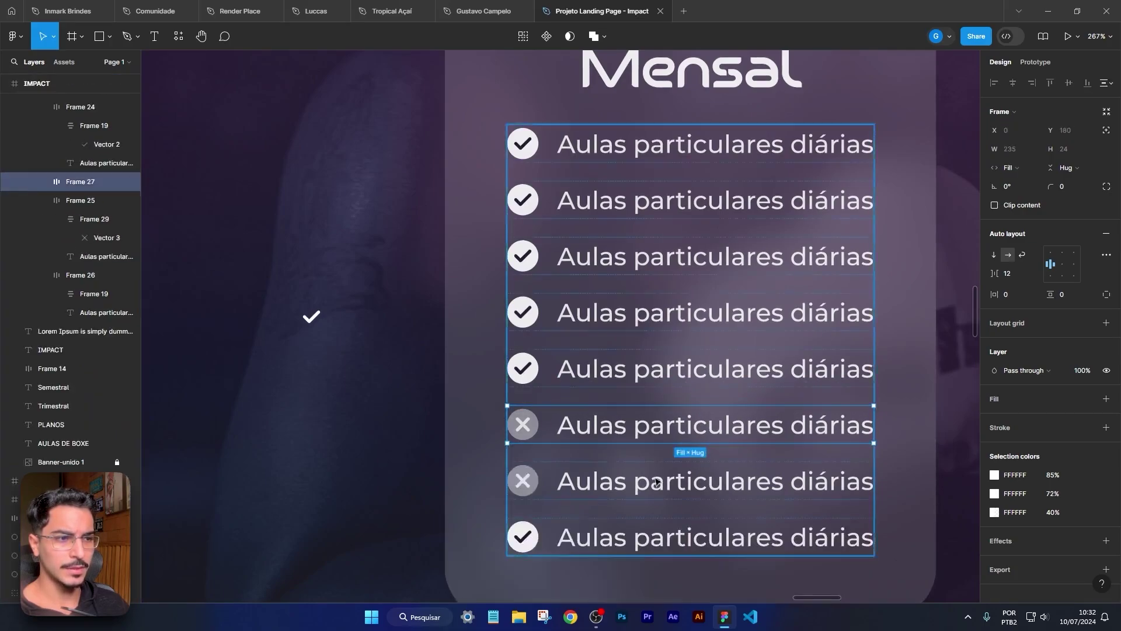
pyautogui.hotkey('ctrl', 'd')
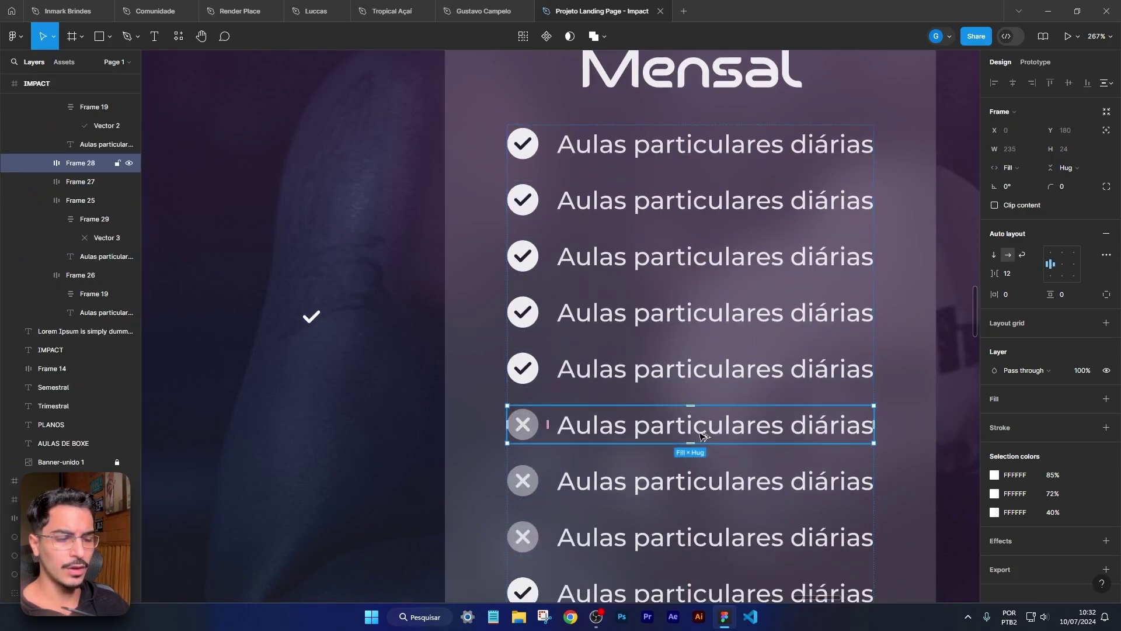
pyautogui.moveTo(694, 425); pyautogui.dragTo(699, 399)
pyautogui.scroll(-4, 602, 374)
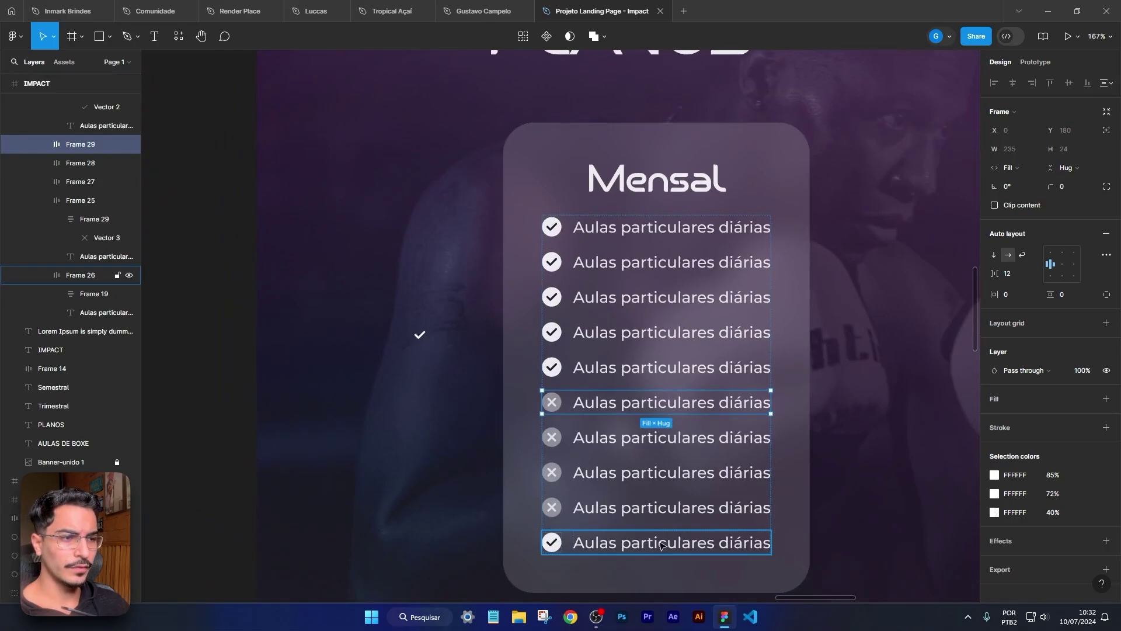
pyautogui.click(661, 544)
pyautogui.press('Delete')
pyautogui.click(609, 368)
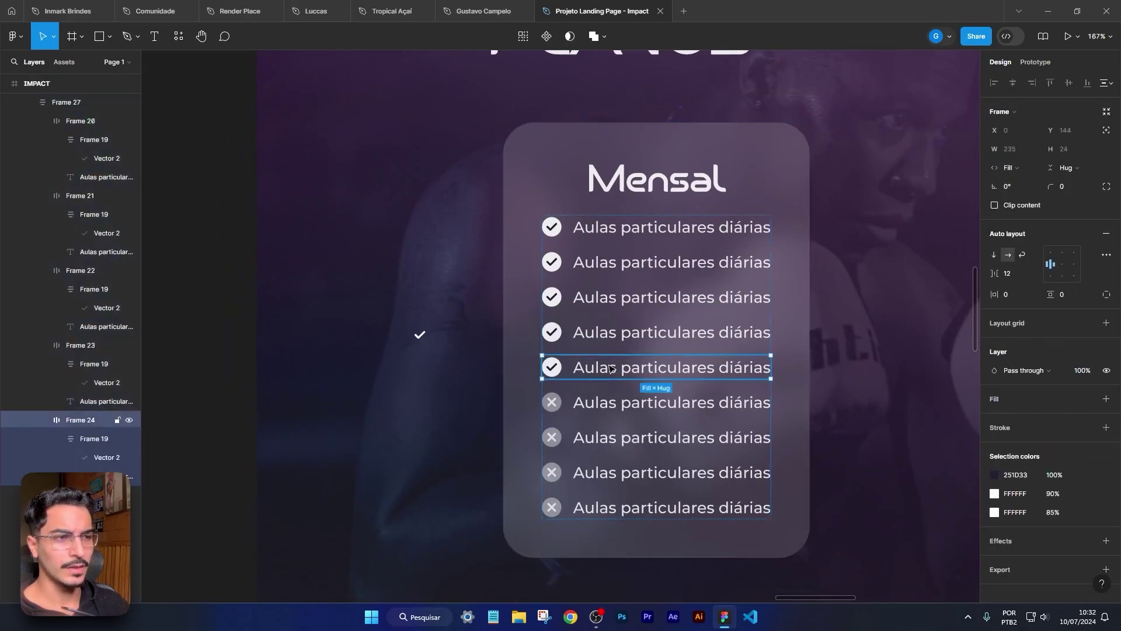
pyautogui.press('Delete')
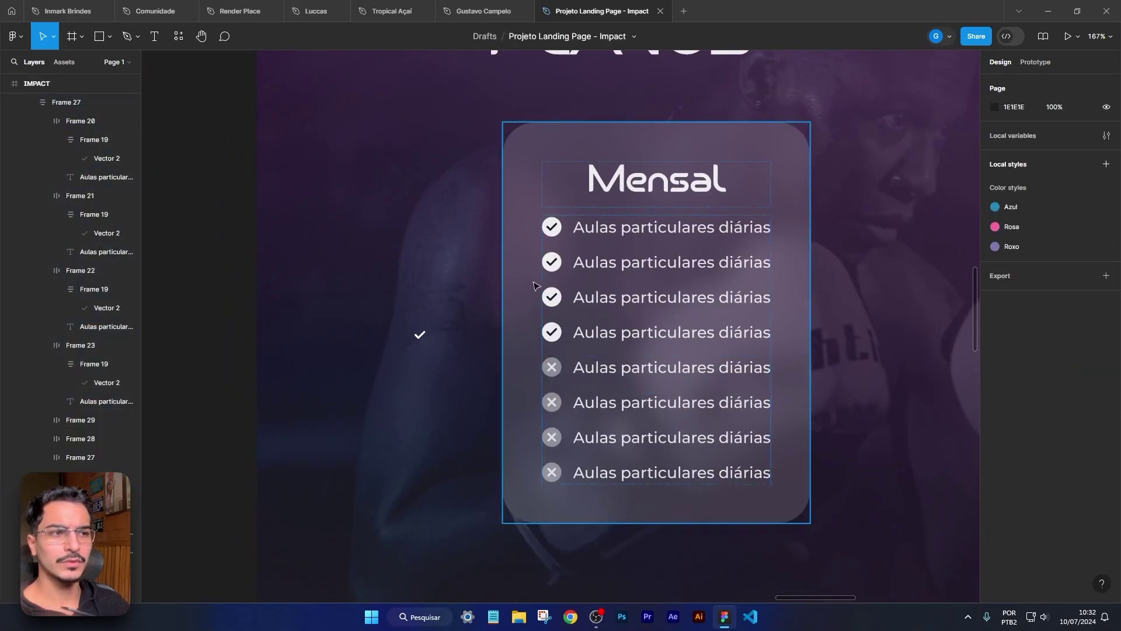
pyautogui.scroll(-5, 871, 343)
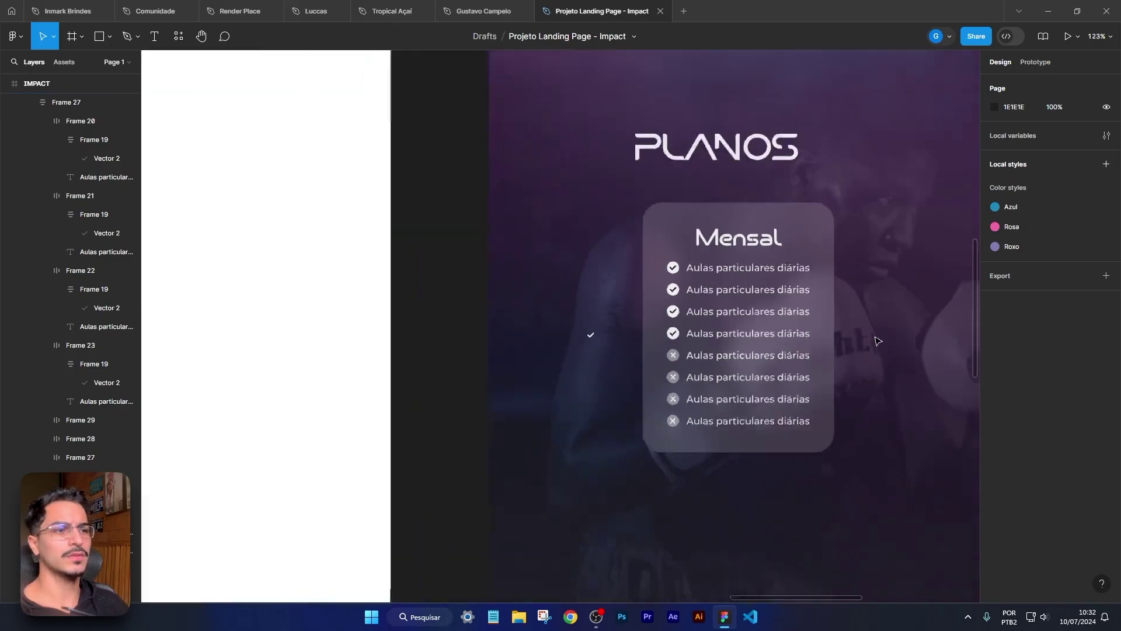
# Step: Raise the Mensal card's auto-layout gap by about 2 to separate the heading from the list
pyautogui.hscroll(4, 590, 333)
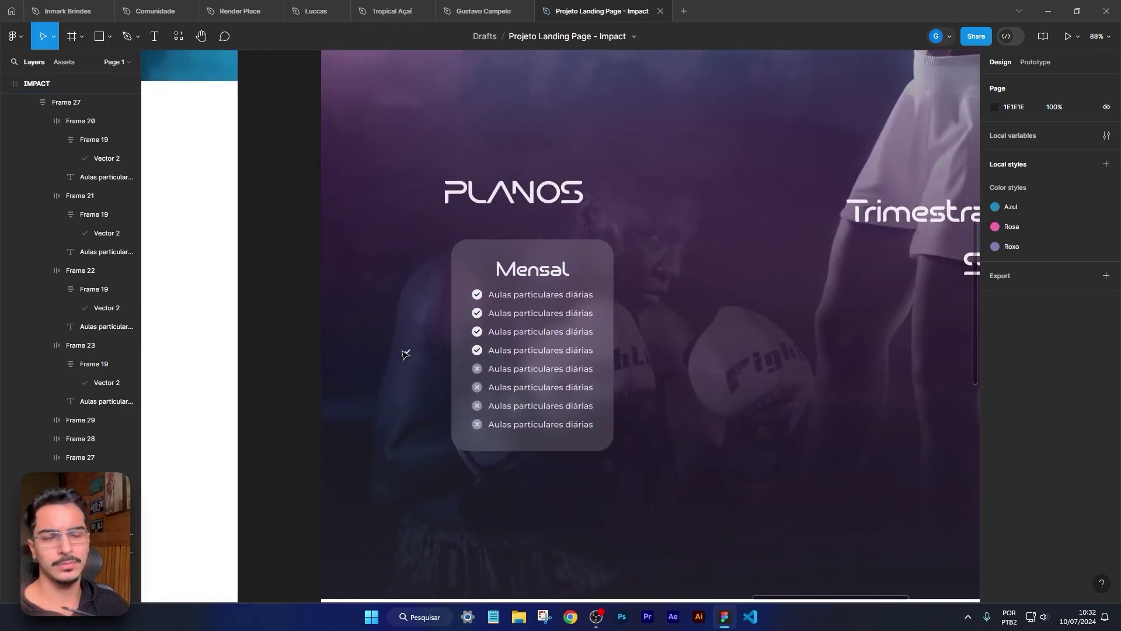
pyautogui.click(408, 352)
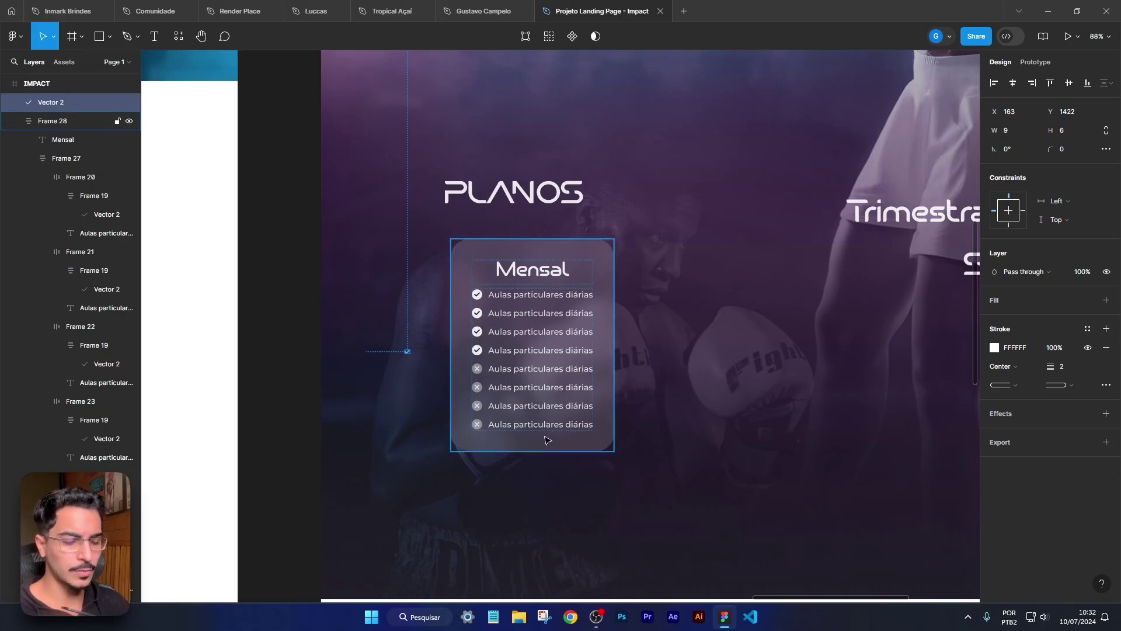
pyautogui.click(450, 367)
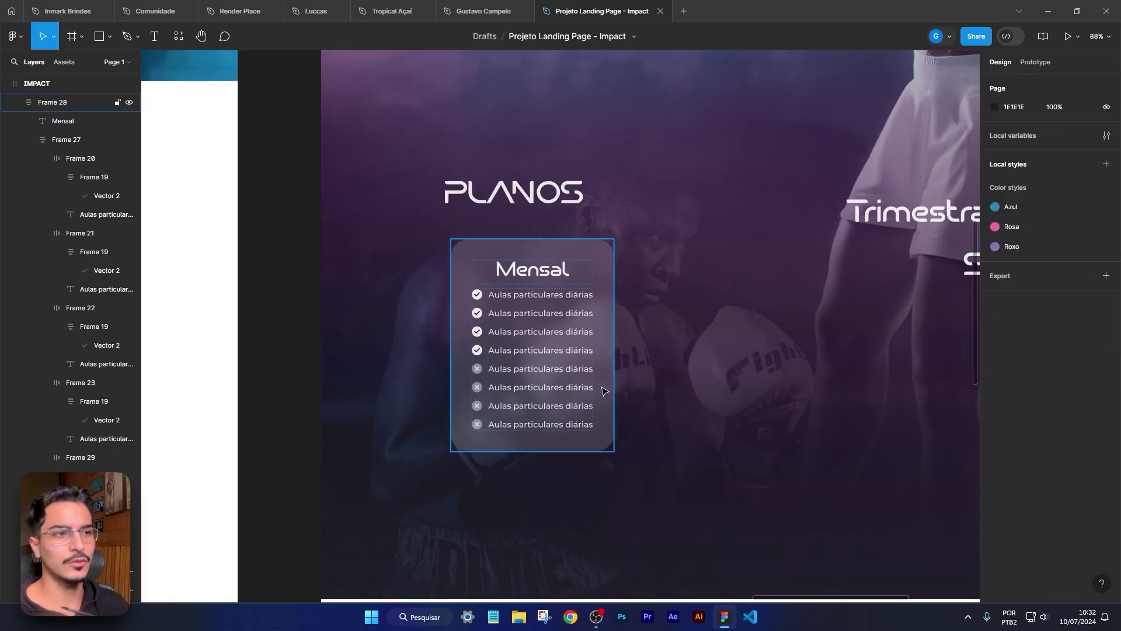
pyautogui.scroll(-3, 600, 391)
pyautogui.moveTo(776, 345); pyautogui.dragTo(647, 340)
pyautogui.scroll(3, 646, 351)
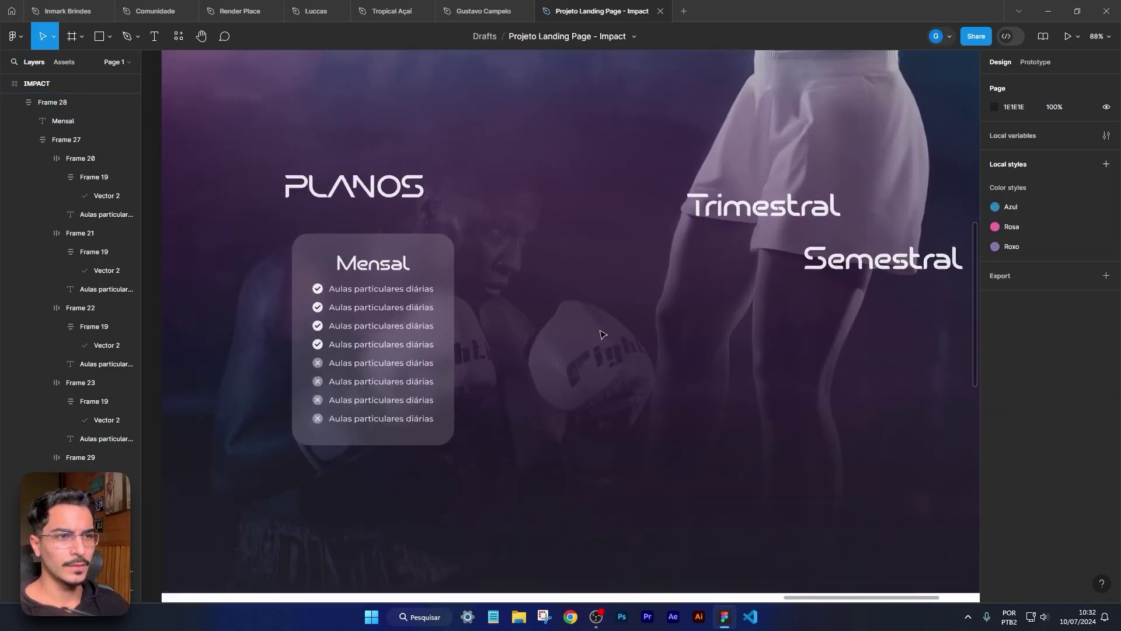
pyautogui.click(411, 313)
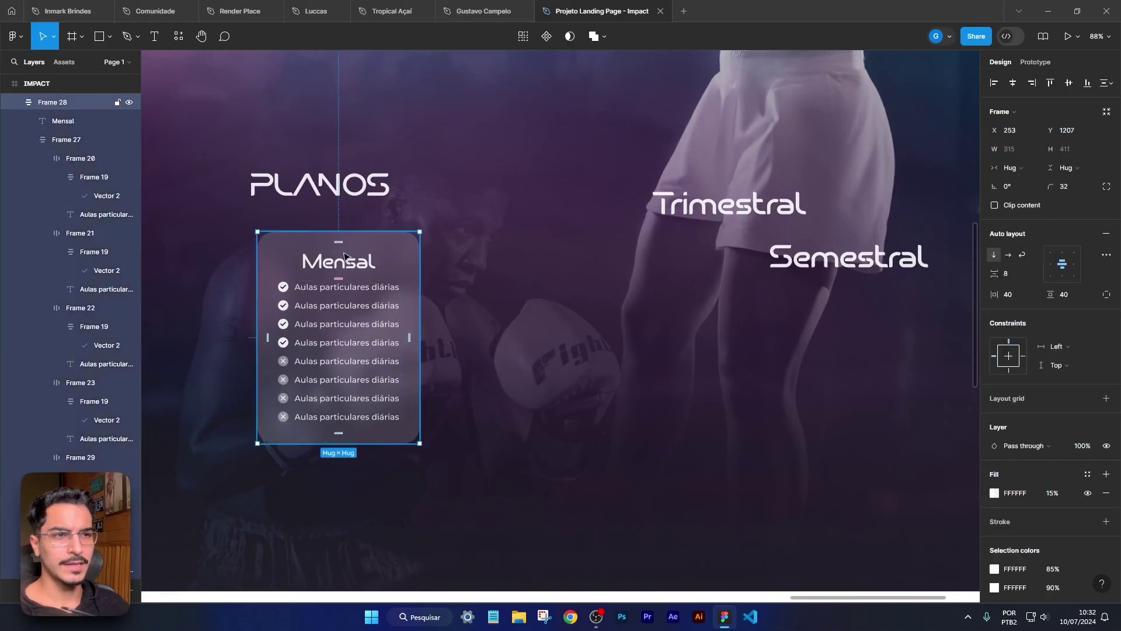
pyautogui.scroll(5, 345, 251)
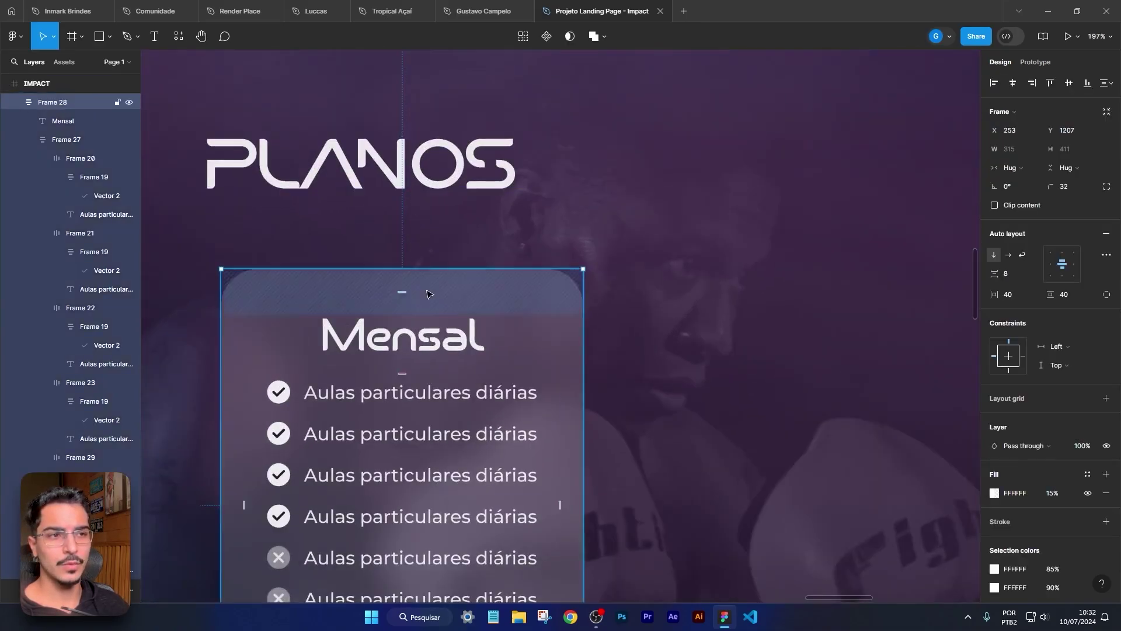
pyautogui.scroll(-4, 425, 292)
pyautogui.click(695, 370)
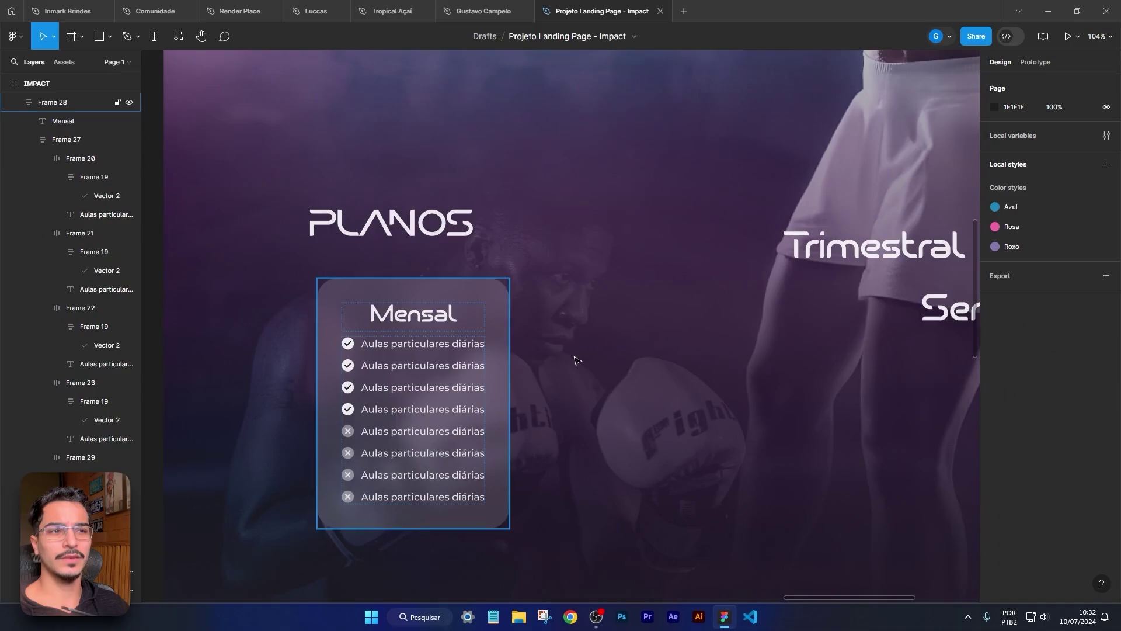
pyautogui.click(462, 324)
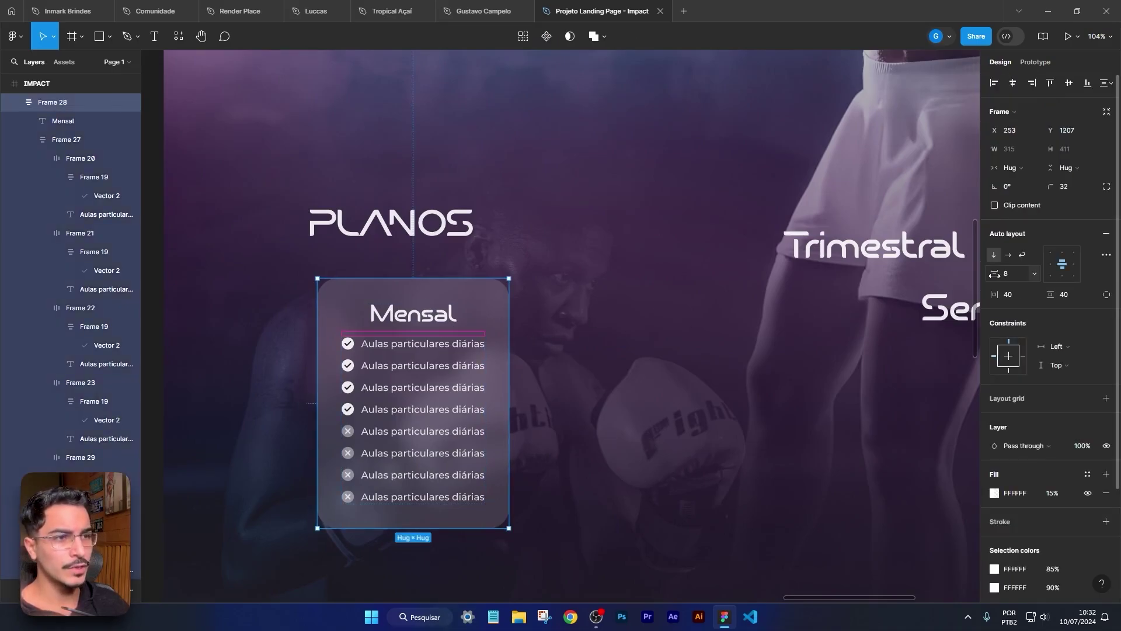
pyautogui.moveTo(999, 273); pyautogui.dragTo(1016, 273)
pyautogui.click(771, 322)
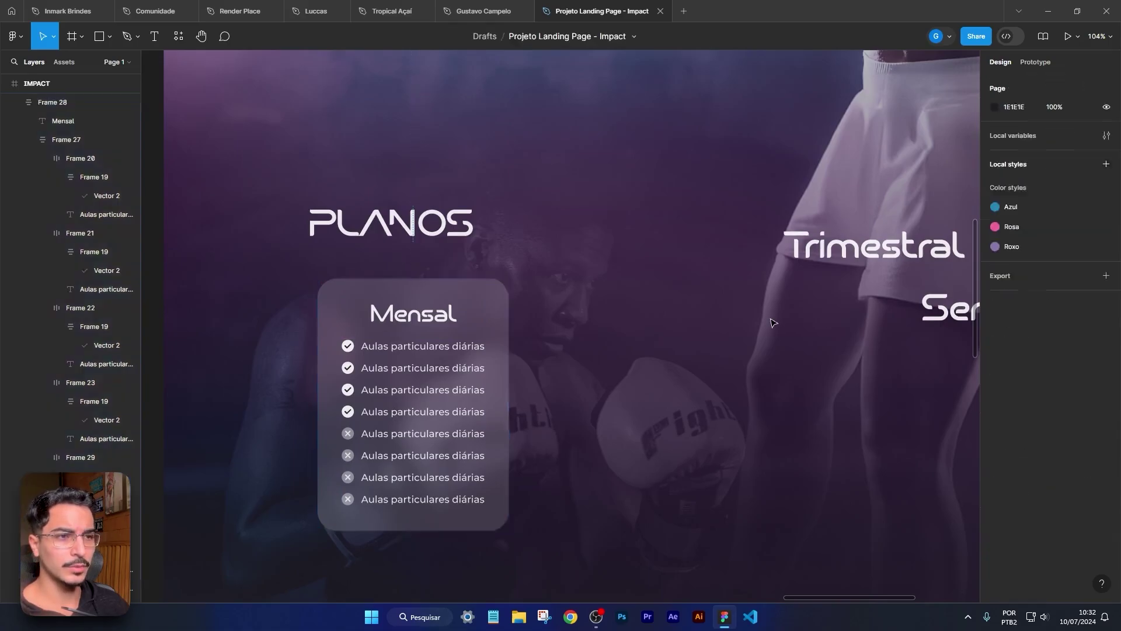
# Step: Load flaticon.com/br in Chrome and open its 'Todos os ícones SVG gratuitos' page
pyautogui.click(570, 616)
pyautogui.write('flaticon.com')
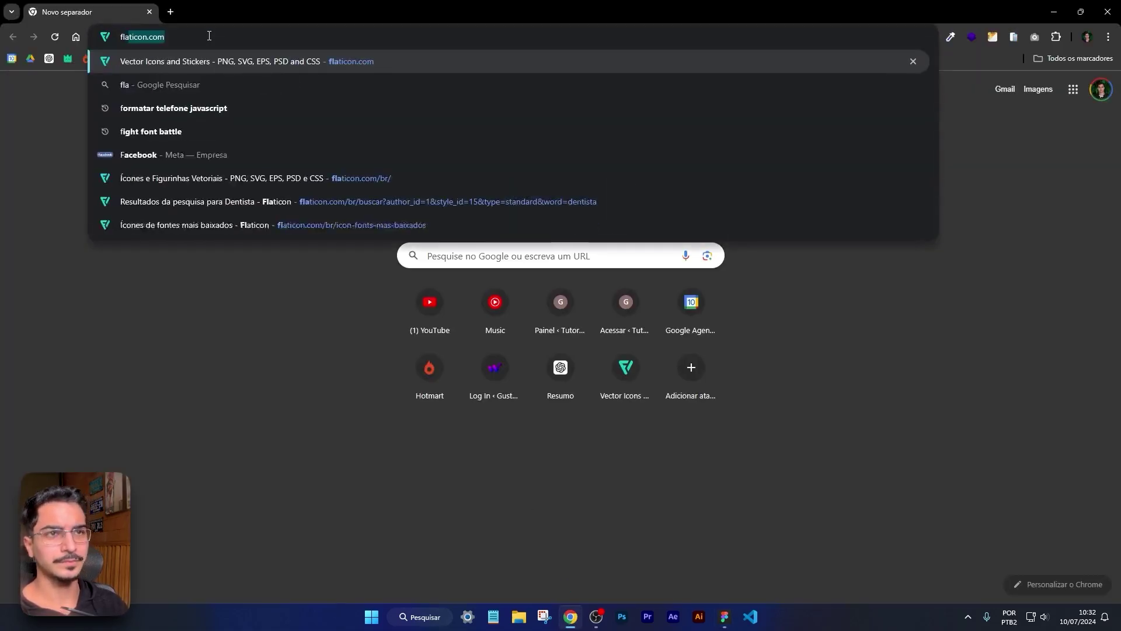
pyautogui.press('Return')
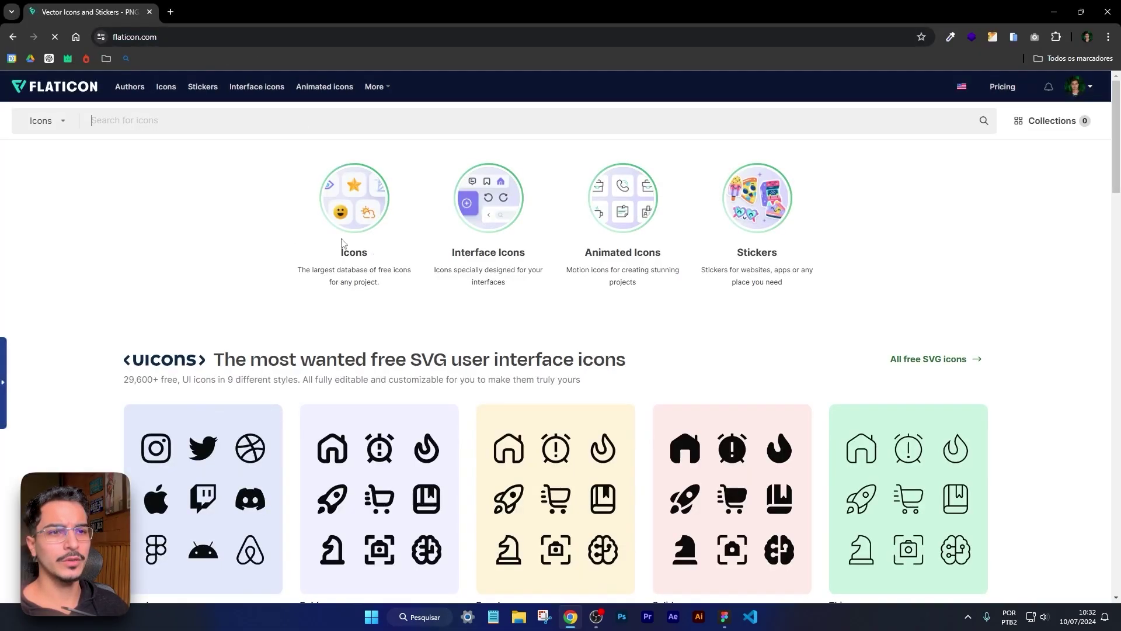
pyautogui.click(246, 36)
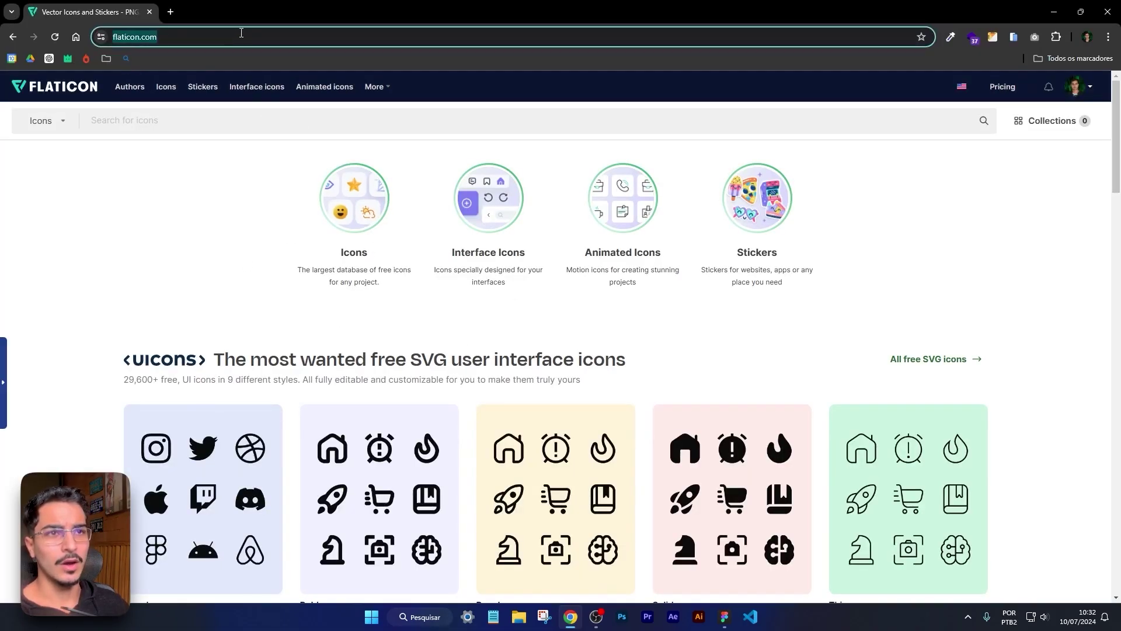
pyautogui.click(247, 36)
pyautogui.write('br')
pyautogui.press('Return')
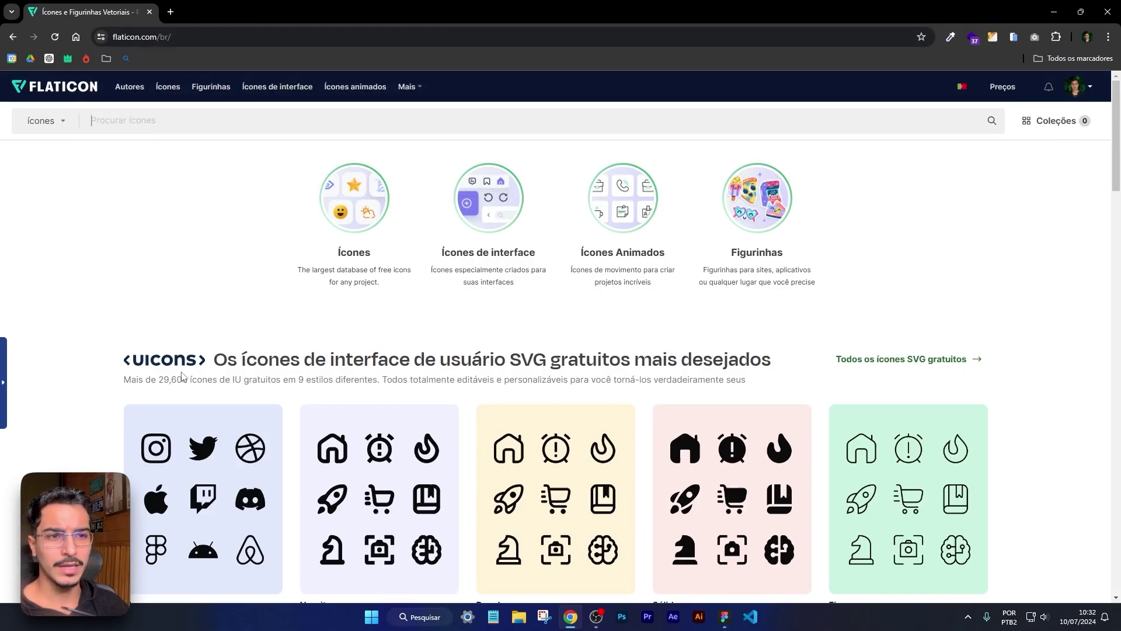
pyautogui.click(916, 359)
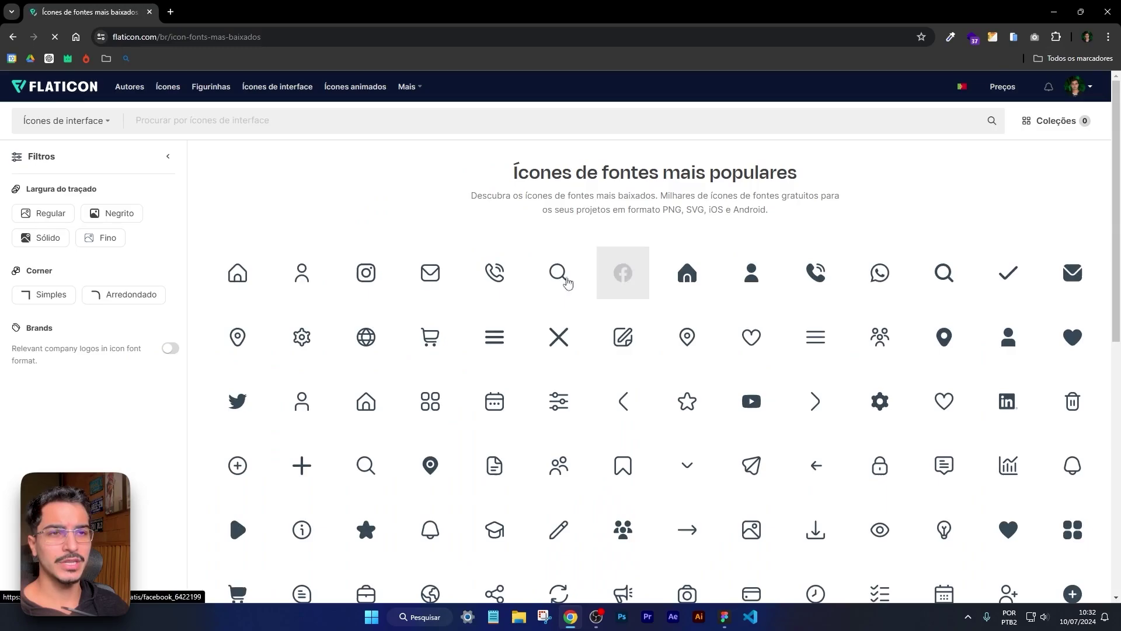
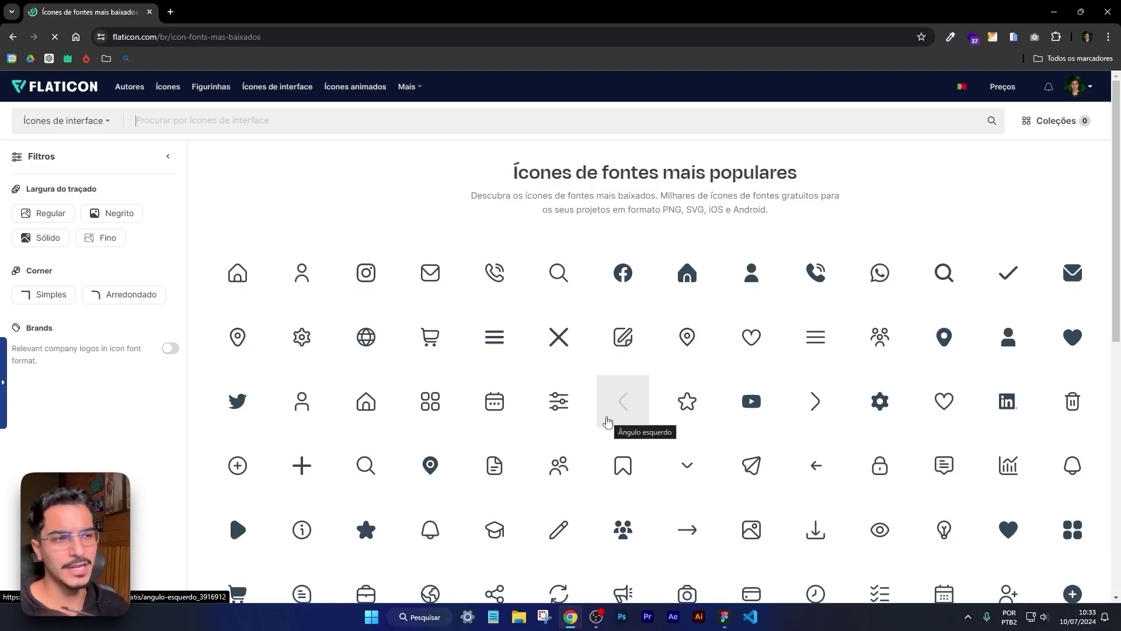
# Step: Check the plan card in Figma, then change the Flaticon search from 'rocket' to 'foguete'
pyautogui.hotkey('alt', 'Tab')
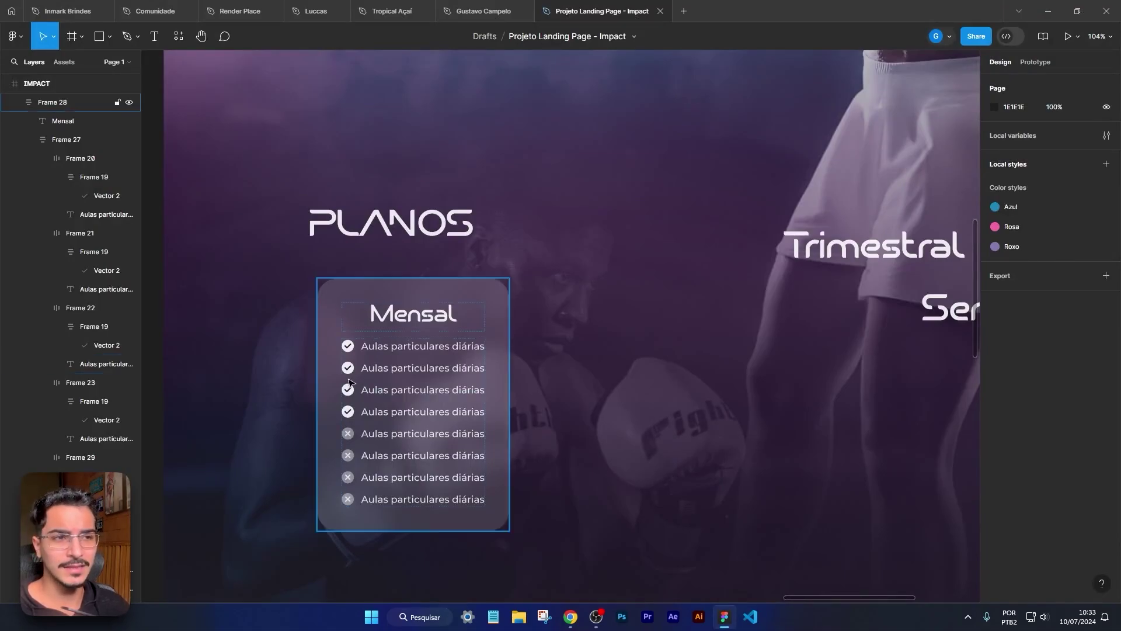
pyautogui.scroll(3, 351, 382)
pyautogui.scroll(2, 352, 378)
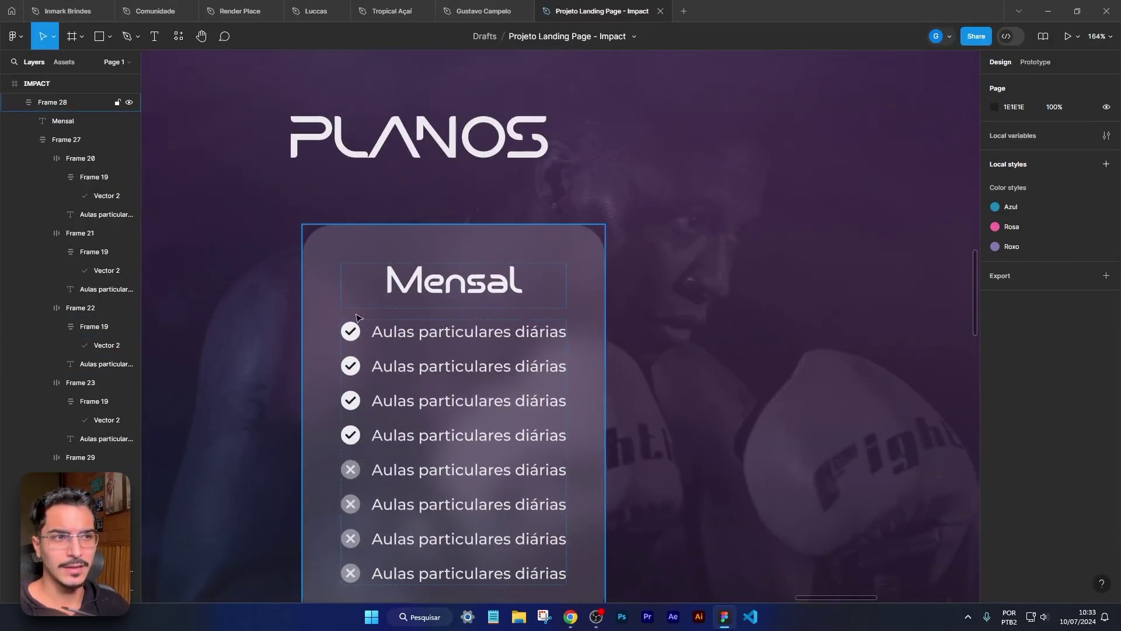
pyautogui.hotkey('alt', 'Tab')
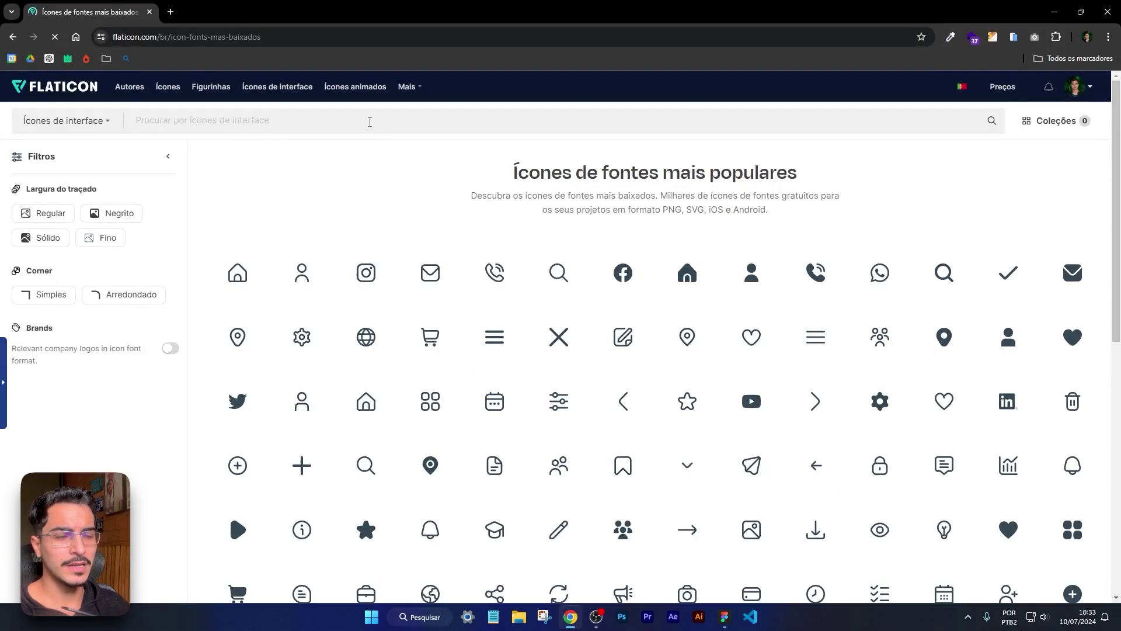
pyautogui.hotkey('alt', 'Tab')
pyautogui.hotkey('alt', 'Tab')
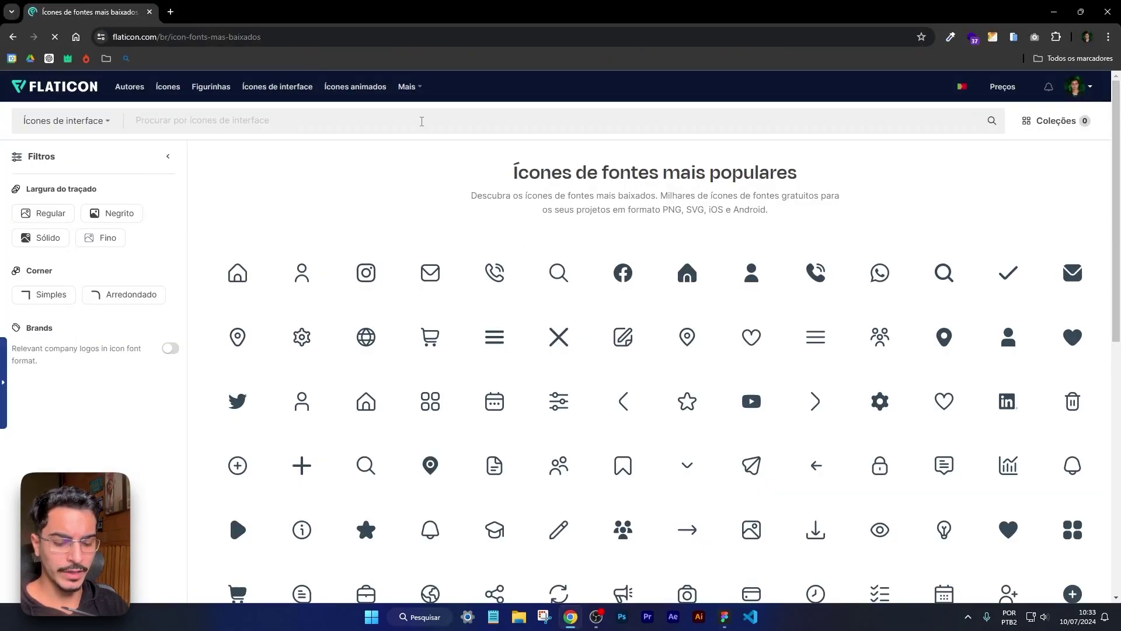
pyautogui.write('f')
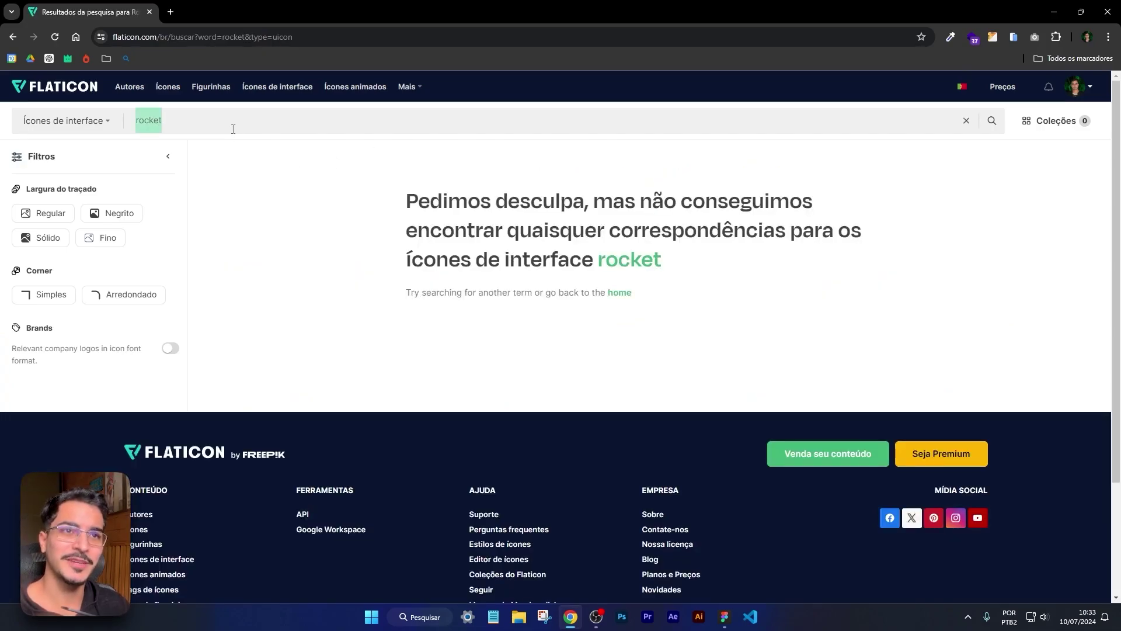
pyautogui.doubleClick(232, 125)
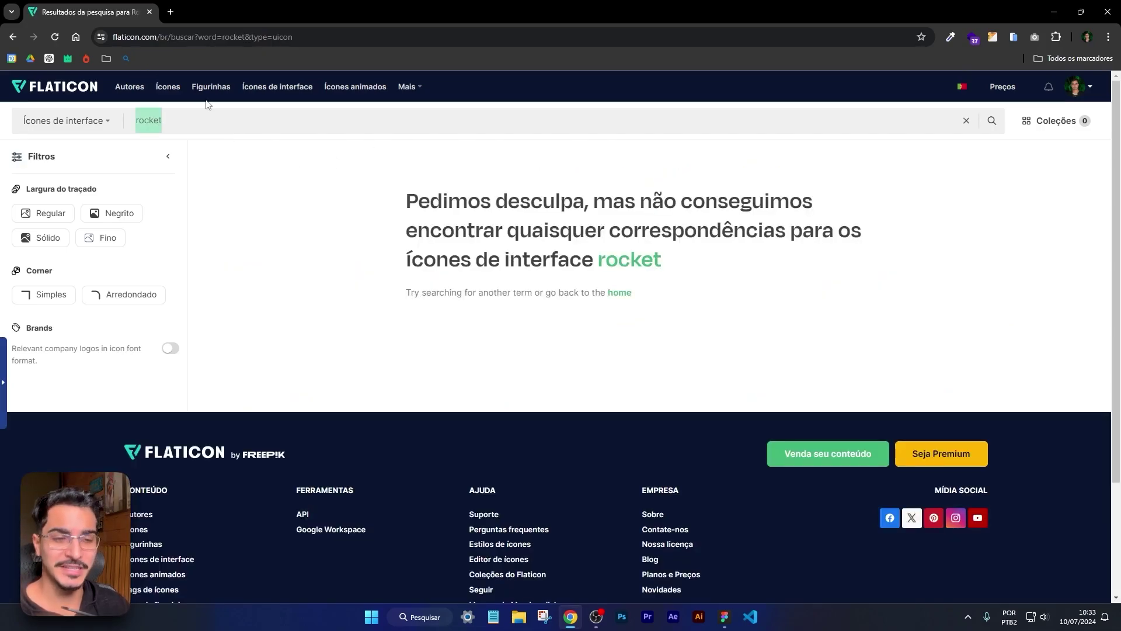
pyautogui.write('foguete')
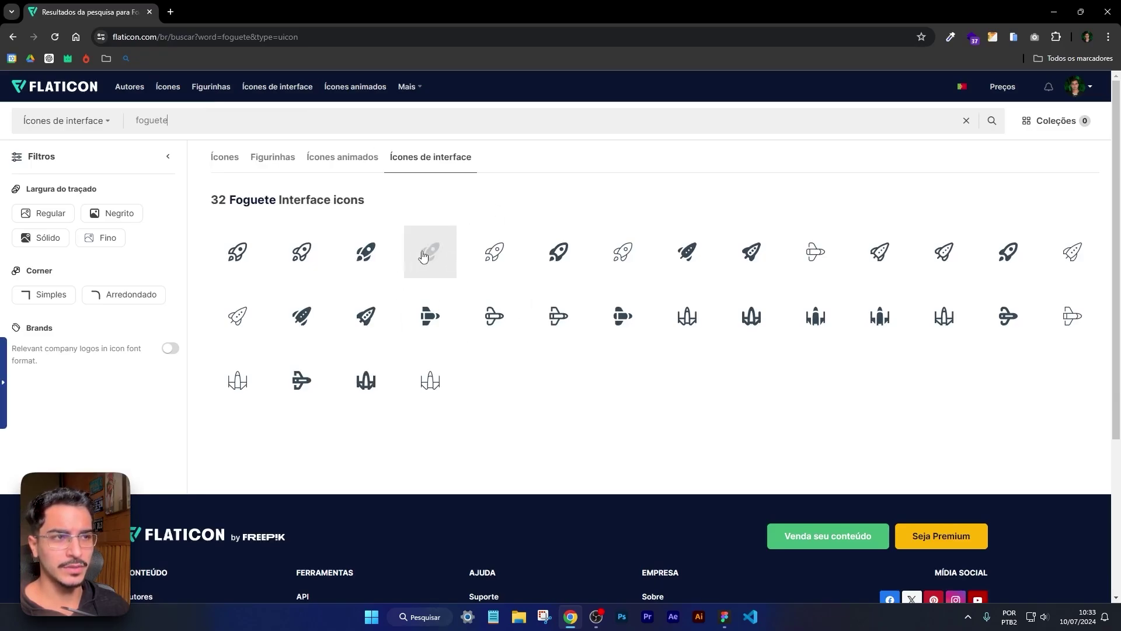
# Step: Start the Almoço-foguete rocket's SVG download and create a new folder inside the Figma folder
pyautogui.click(363, 256)
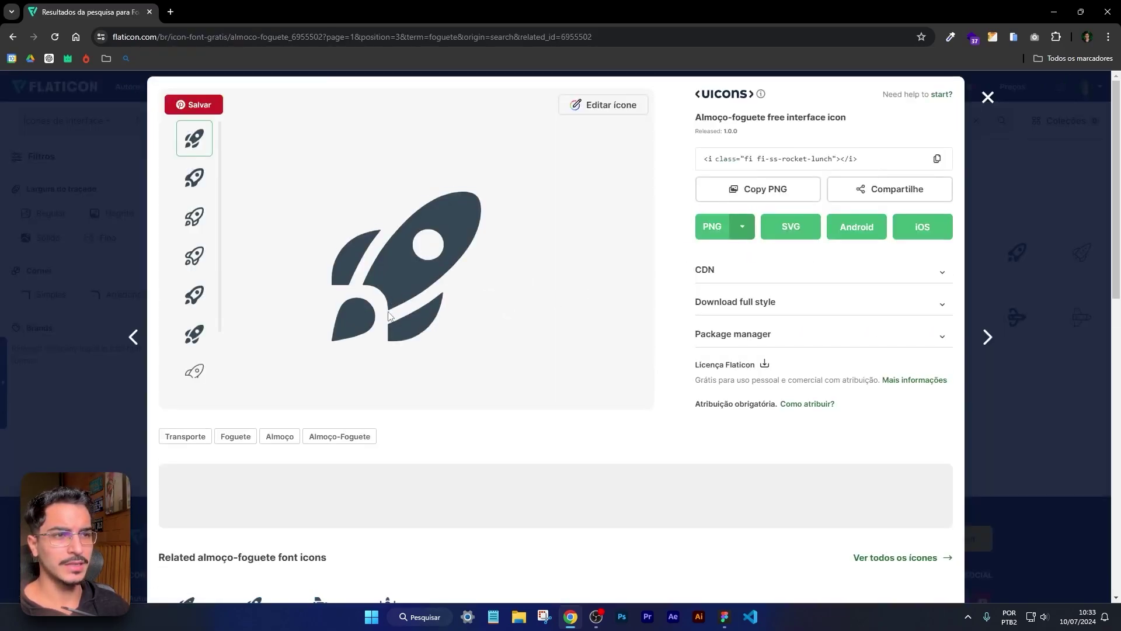
pyautogui.click(789, 229)
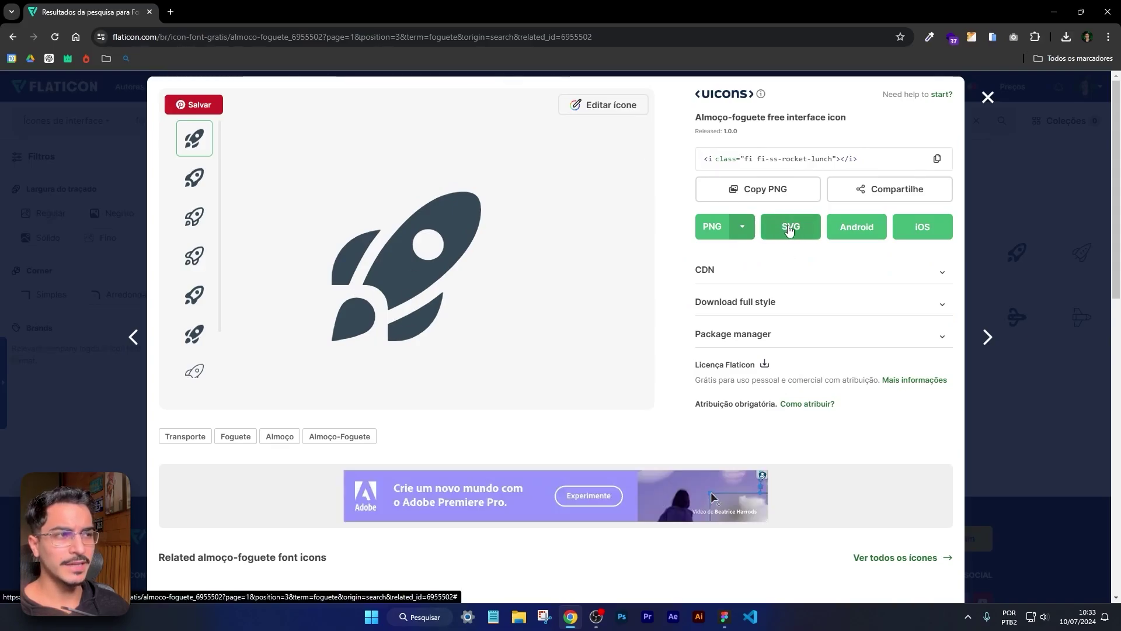
pyautogui.rightClick(200, 169)
pyautogui.doubleClick(170, 94)
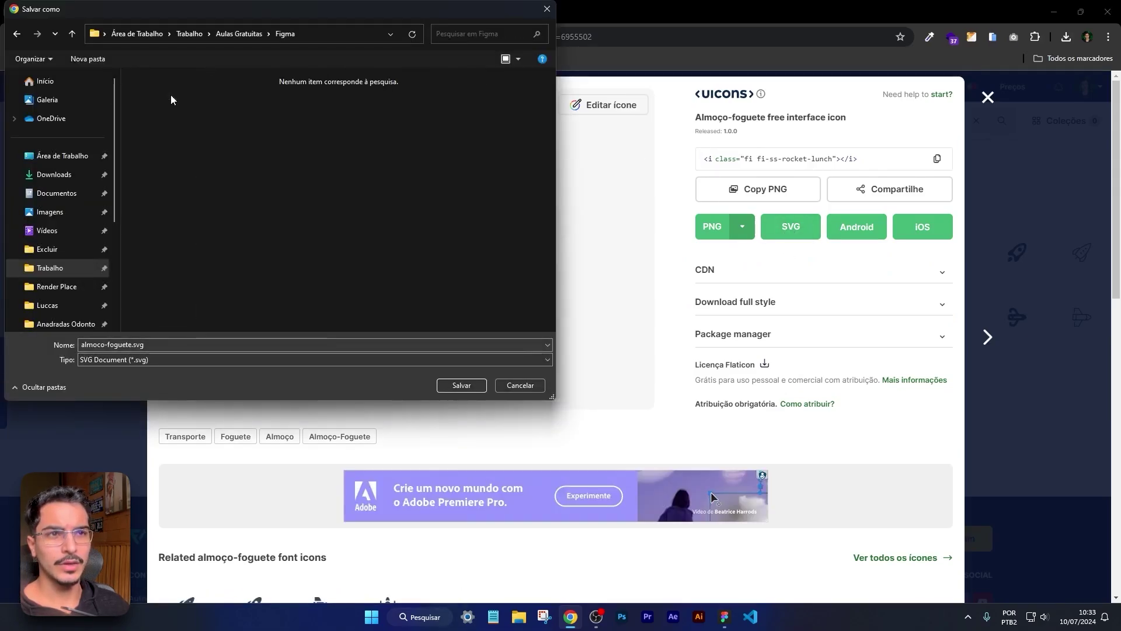
pyautogui.rightClick(200, 185)
pyautogui.moveTo(249, 322)
pyautogui.click(362, 320)
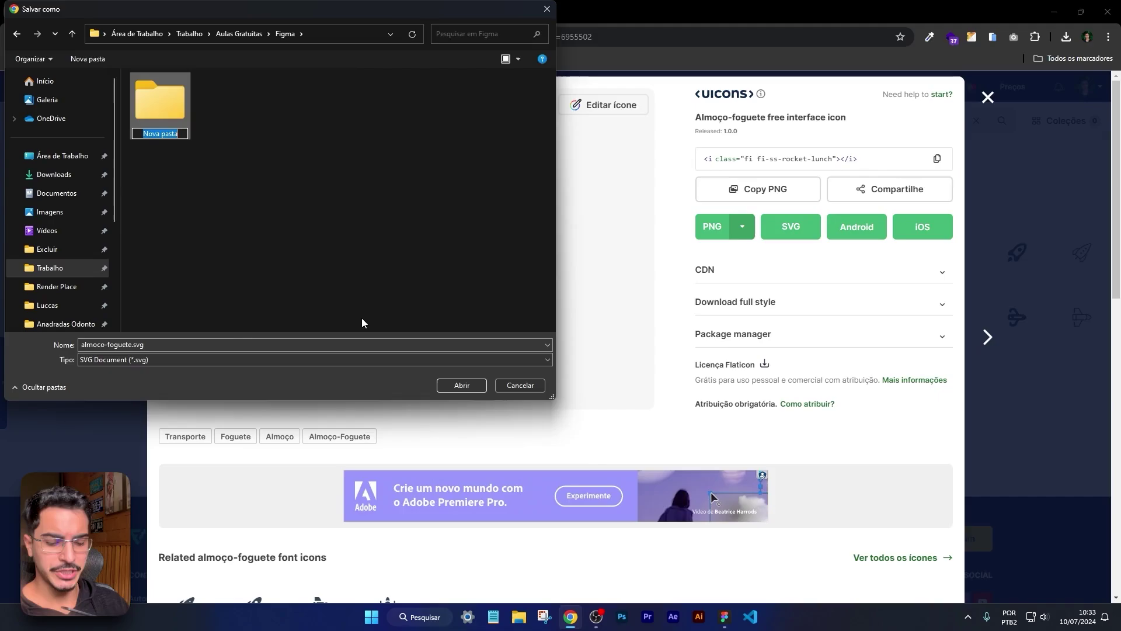
# Step: Name the new folder 'icones' and save almoco-foguete.svg into it
pyautogui.write('uic')
pyautogui.press('BackSpace')
pyautogui.press('BackSpace')
pyautogui.press('BackSpace')
pyautogui.write('icones')
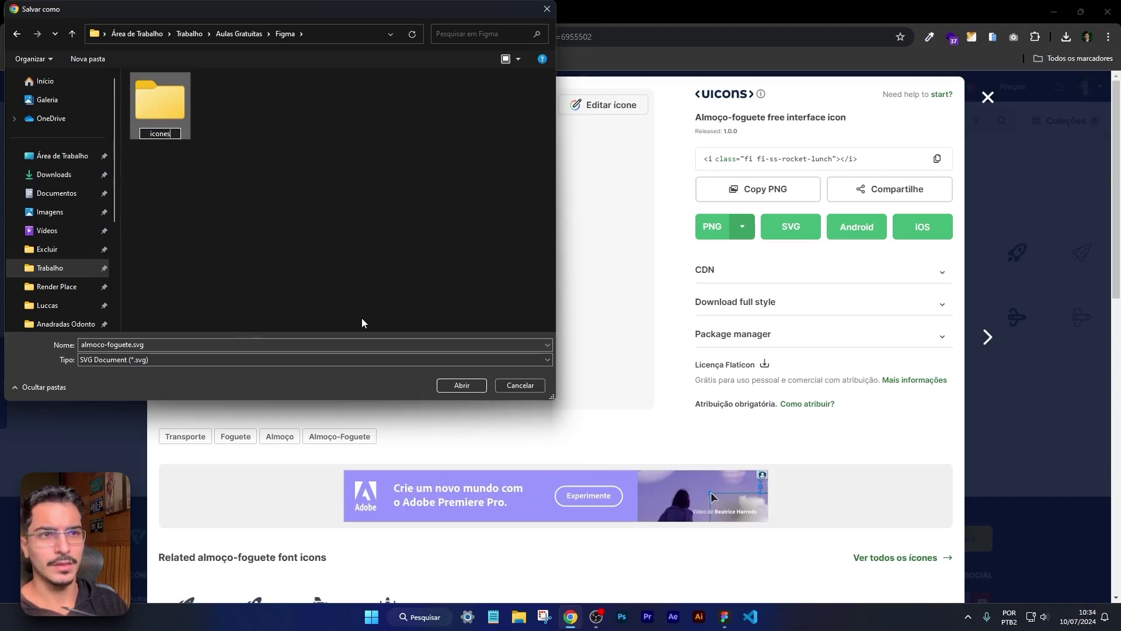
pyautogui.press('Return')
pyautogui.doubleClick(166, 105)
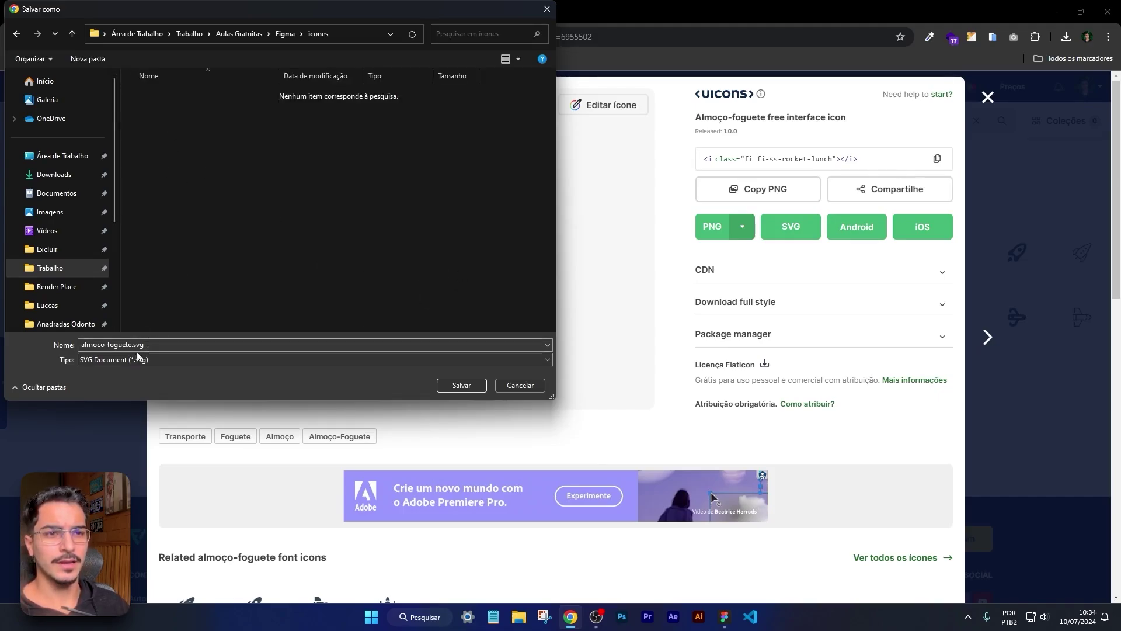
pyautogui.click(461, 385)
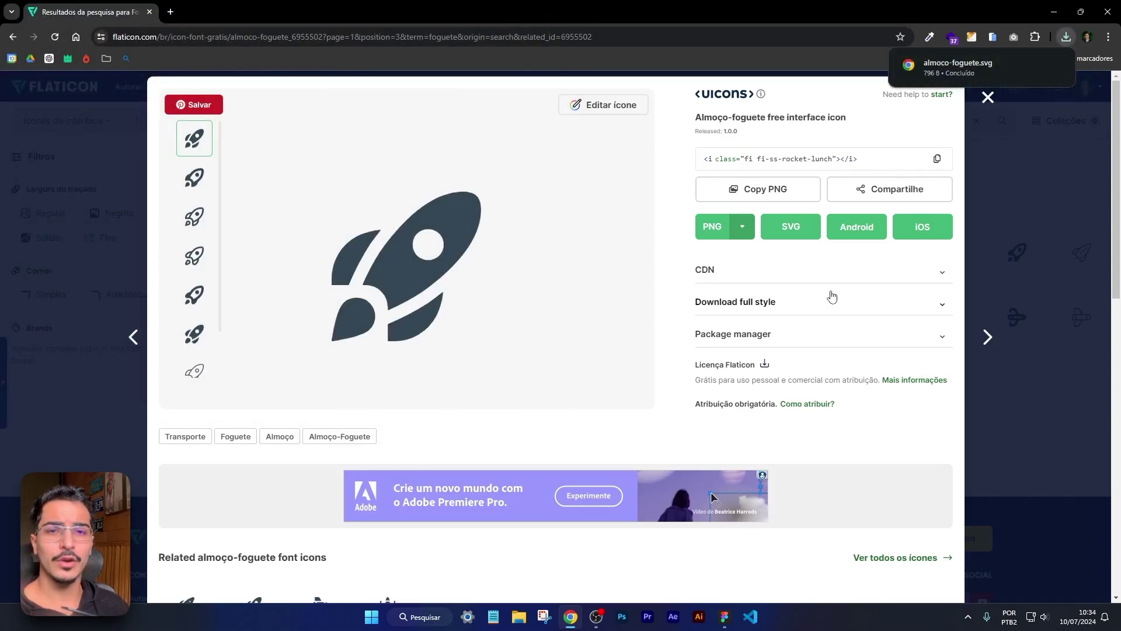
# Step: Review the rocket icon's details once more, close them, and select the 'foguete' search term
pyautogui.click(987, 97)
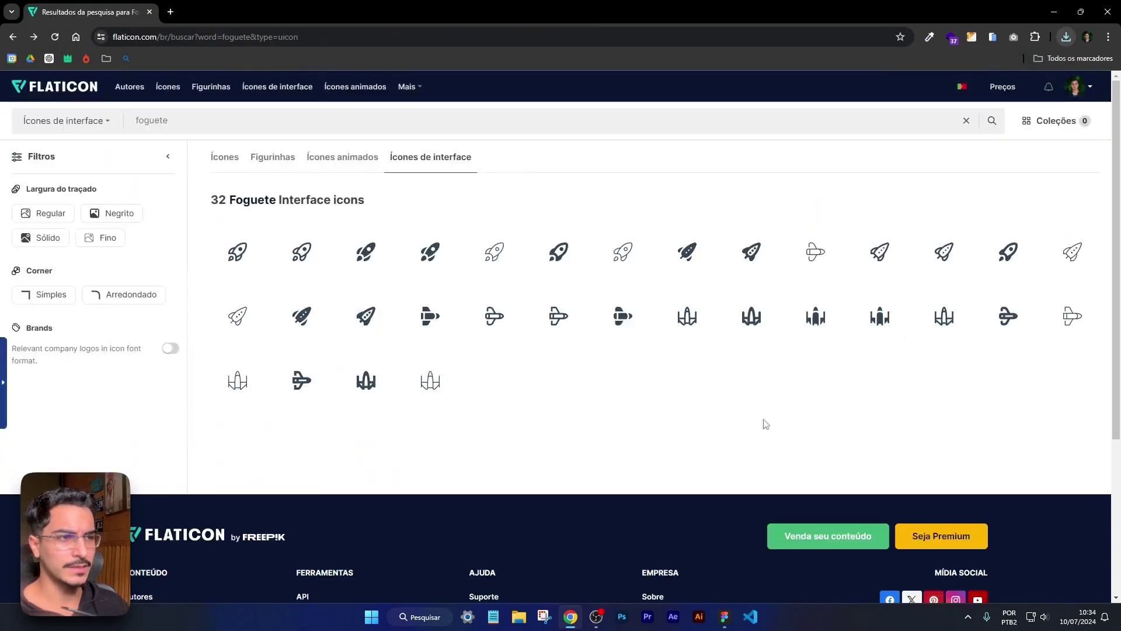
pyautogui.click(366, 256)
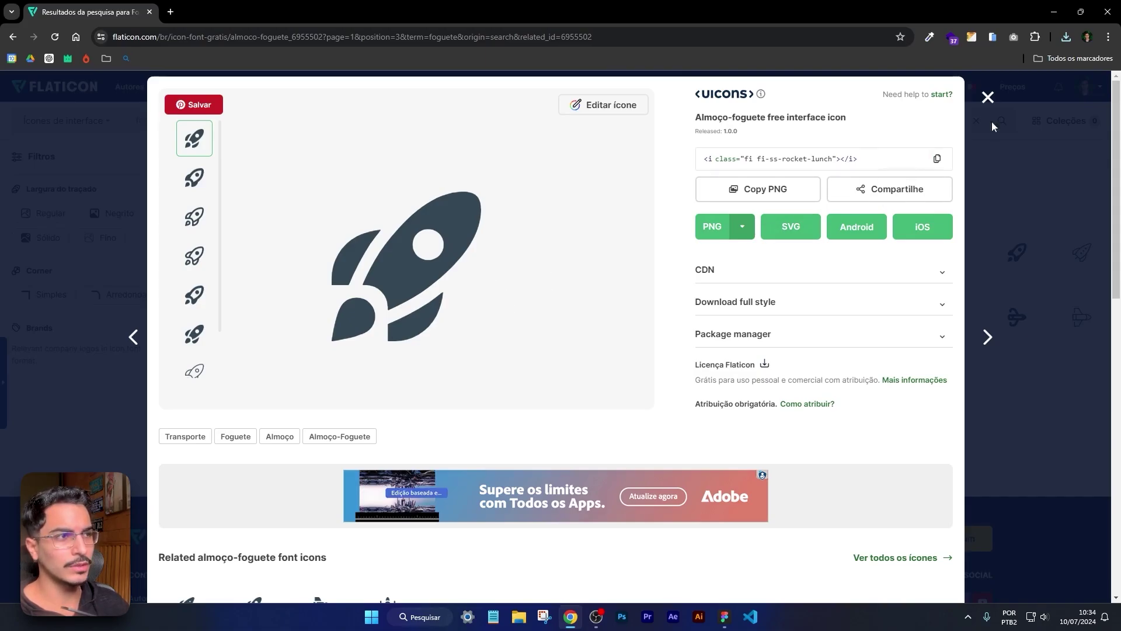
pyautogui.click(987, 97)
pyautogui.doubleClick(349, 128)
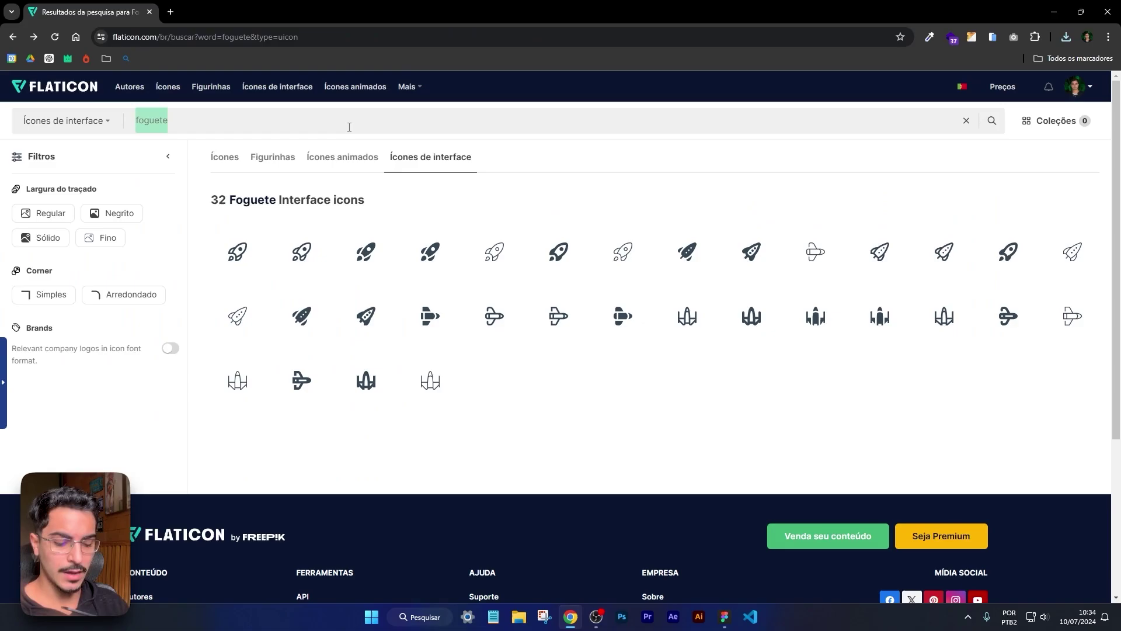
# Step: Search 'heart', then 'coração', and save the filled heart as coracao.svg in icones
pyautogui.write('heart')
pyautogui.press('Return')
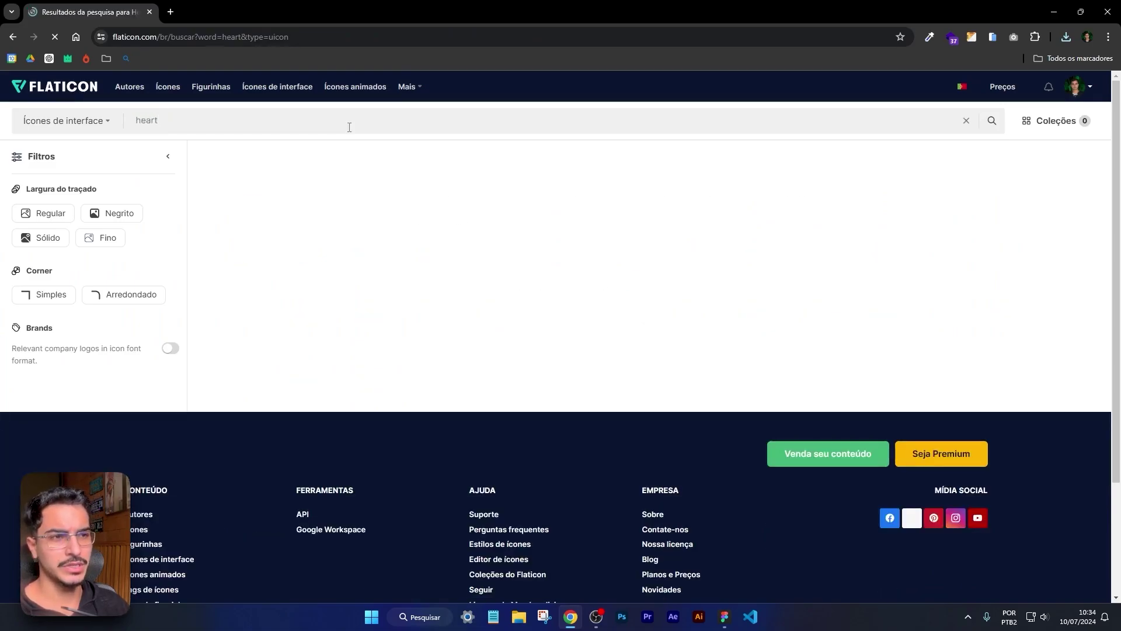
pyautogui.doubleClick(208, 115)
pyautogui.write('coraç')
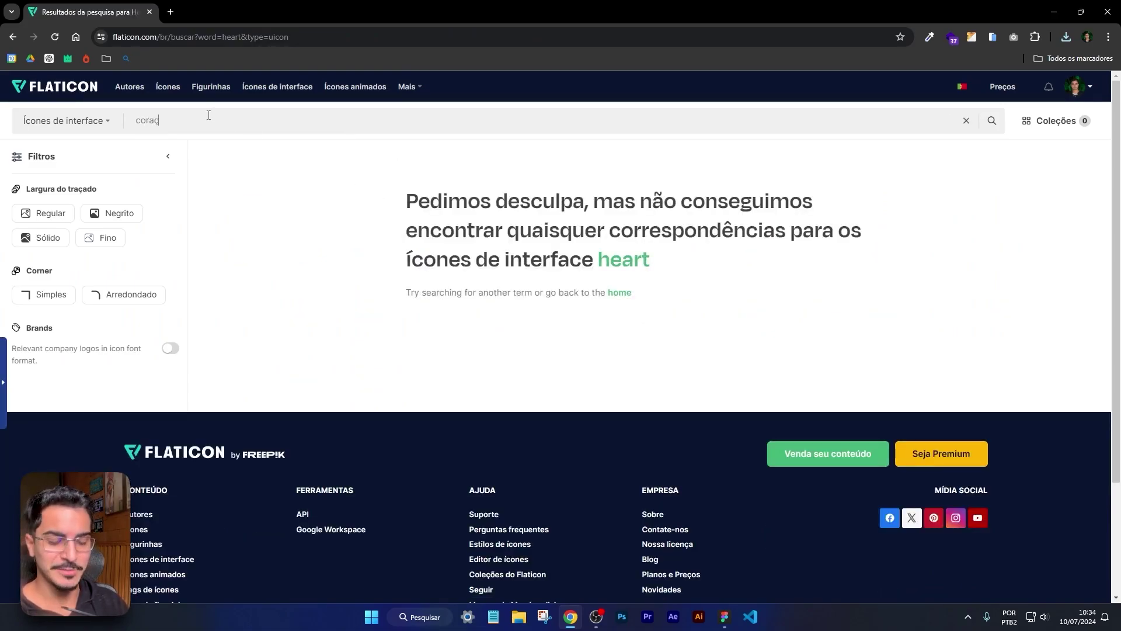
pyautogui.write('ão')
pyautogui.press('Return')
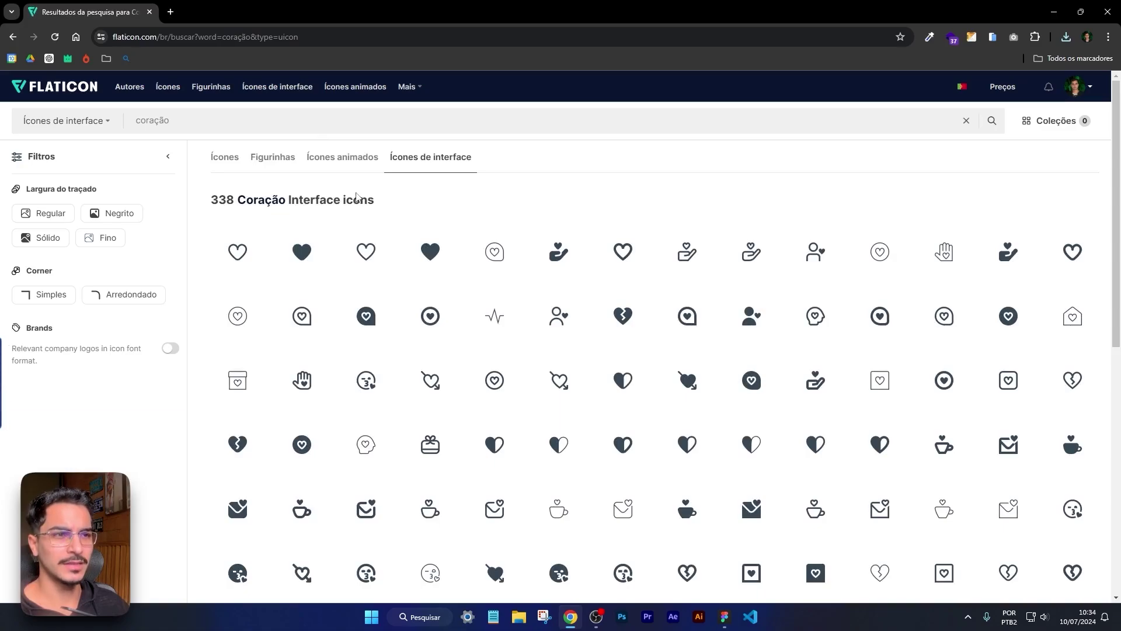
pyautogui.click(431, 253)
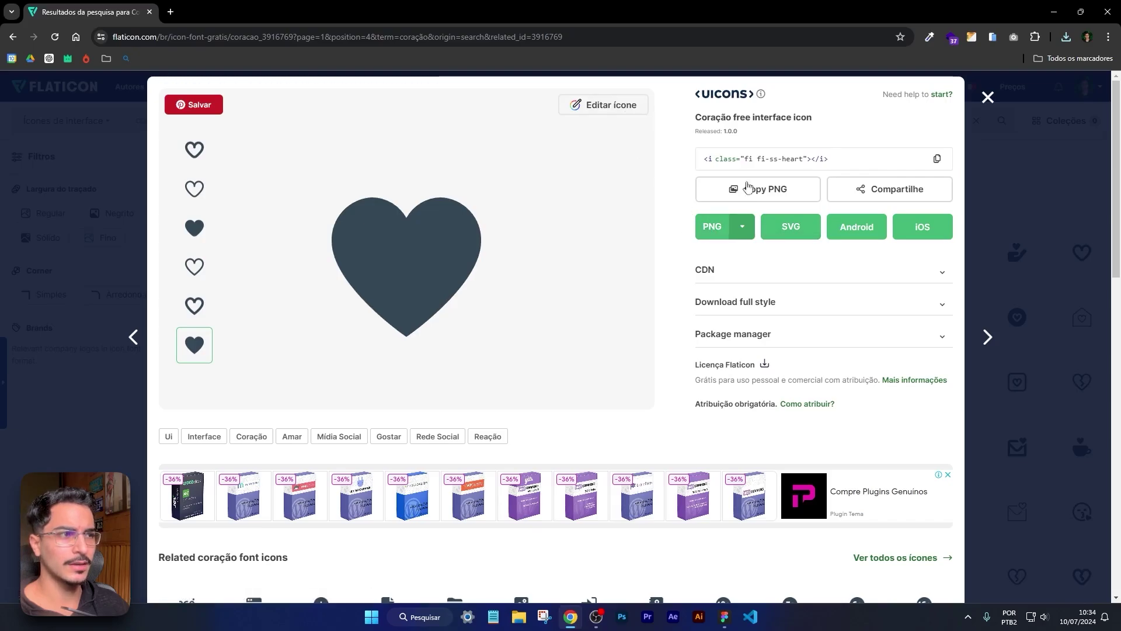
pyautogui.click(792, 228)
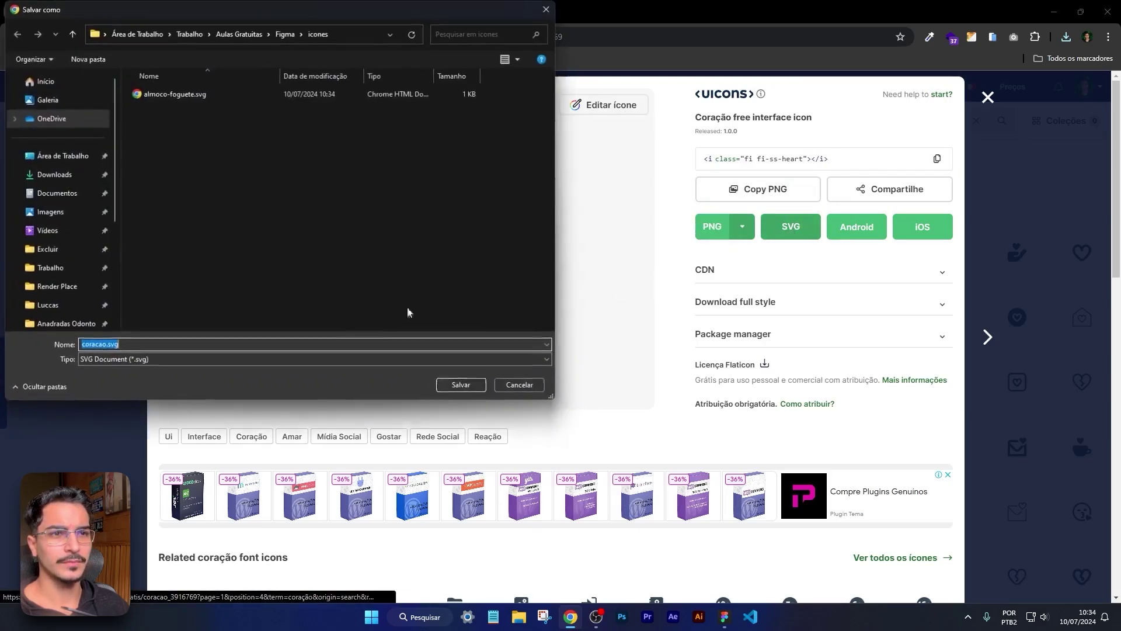
pyautogui.click(452, 384)
pyautogui.click(1049, 152)
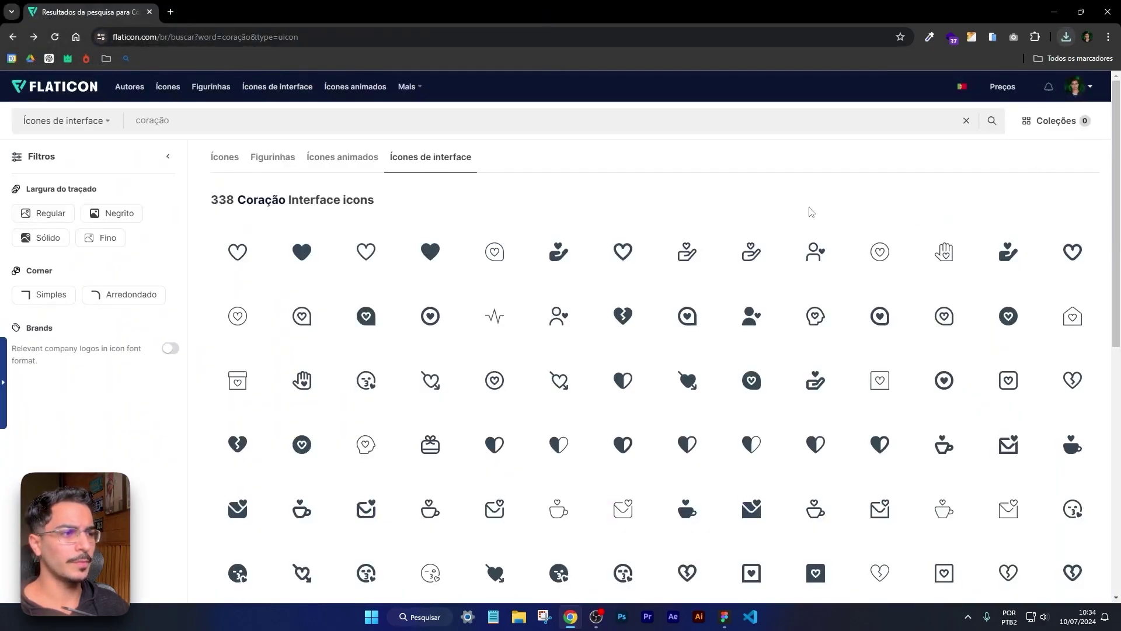
# Step: Search 'fogo' and download the curved fire flame icon as an SVG
pyautogui.click(572, 118)
pyautogui.write('fo')
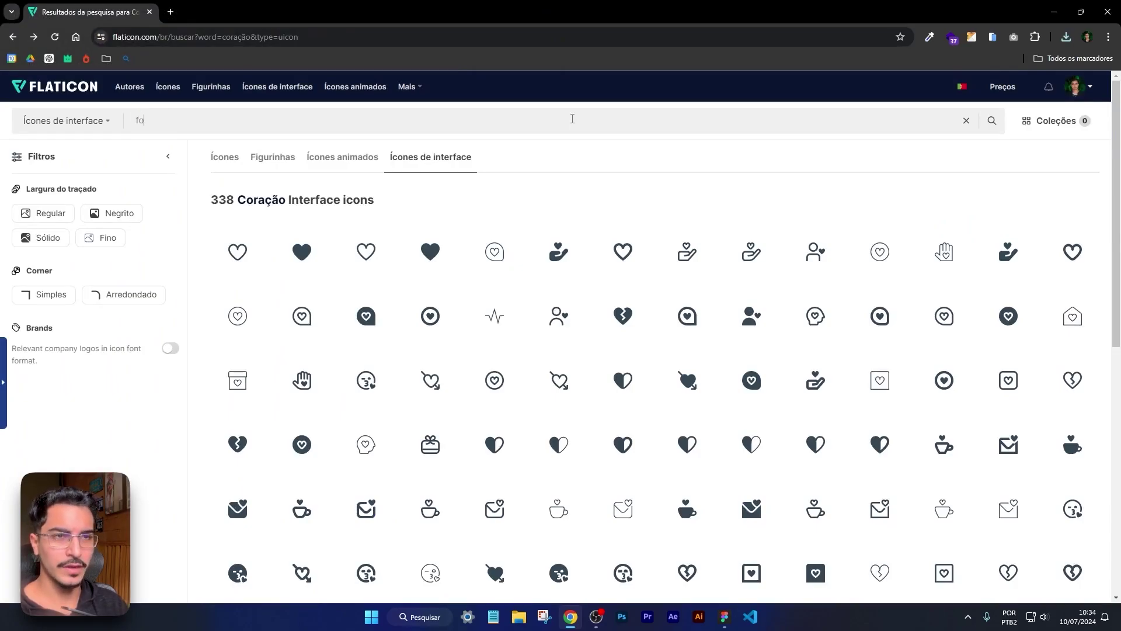
pyautogui.write('go')
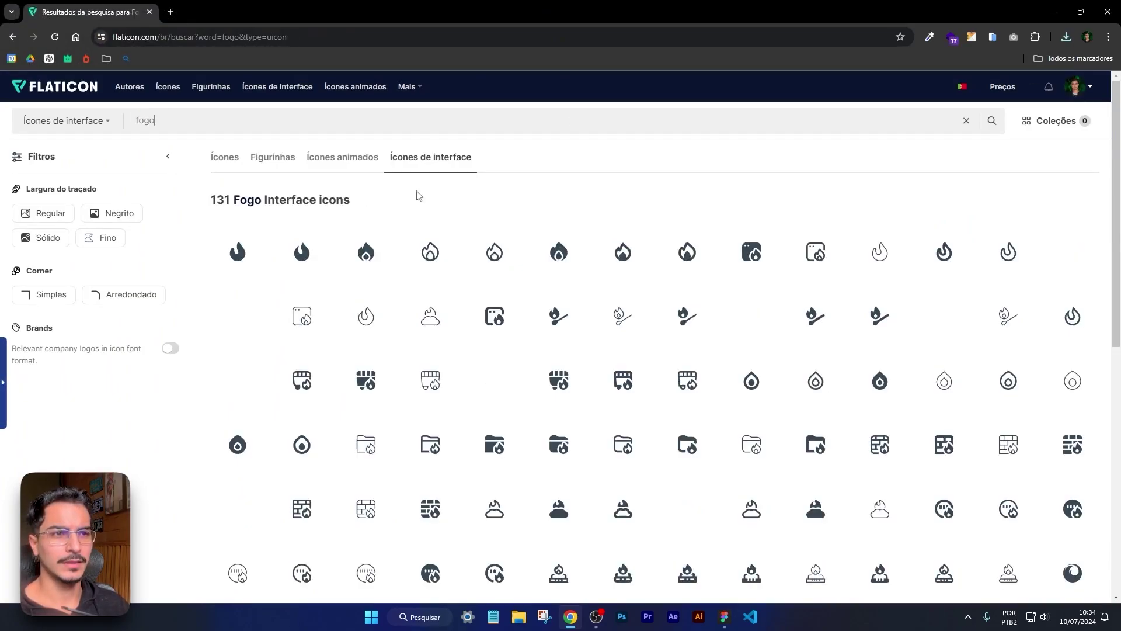
pyautogui.click(302, 252)
pyautogui.click(791, 226)
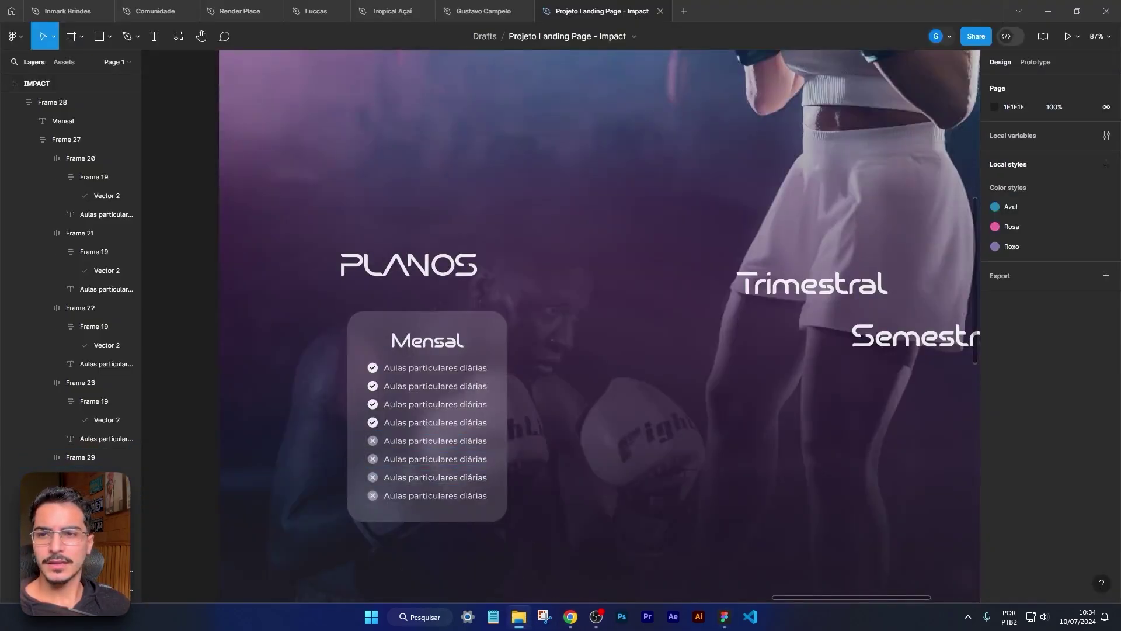
# Step: Drop the rocket, flame and heart SVGs into Figma and move them beside the landing page
pyautogui.moveTo(476, 325); pyautogui.dragTo(187, 265)
pyautogui.scroll(-5, 264, 285)
pyautogui.scroll(-3, 348, 292)
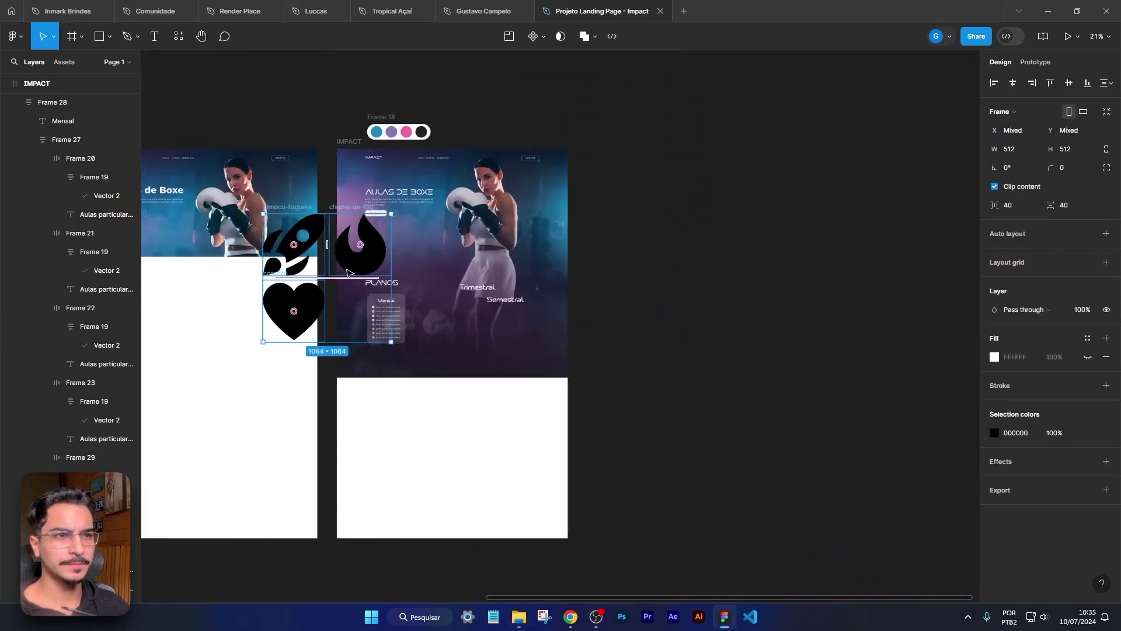
pyautogui.moveTo(305, 228); pyautogui.dragTo(677, 270)
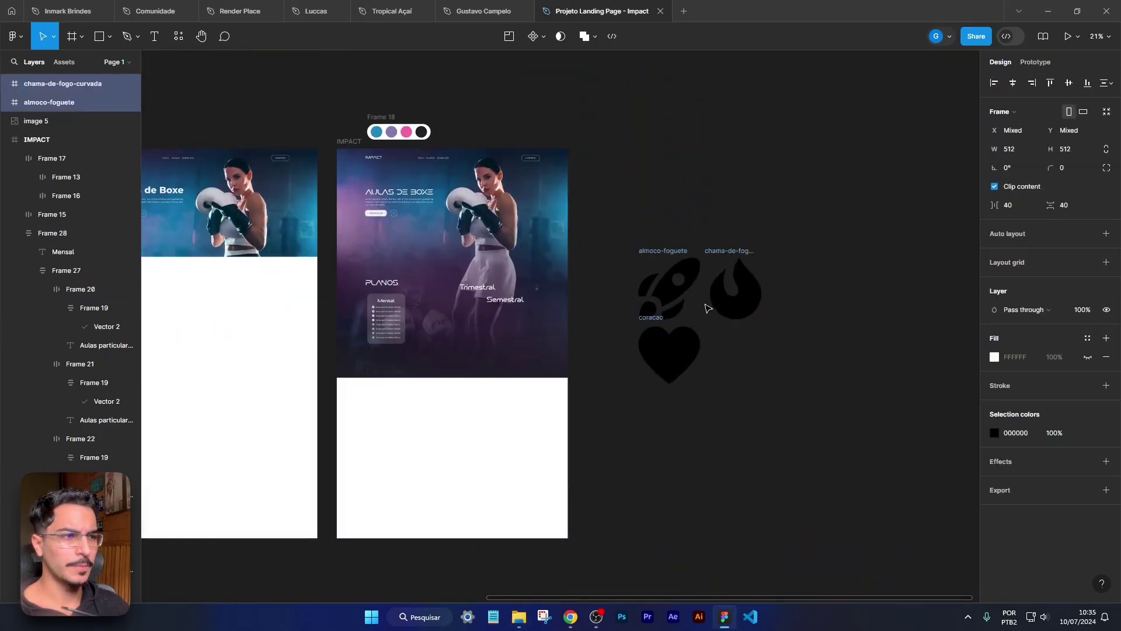
pyautogui.scroll(2, 676, 271)
pyautogui.click(676, 271)
pyautogui.scroll(3, 676, 270)
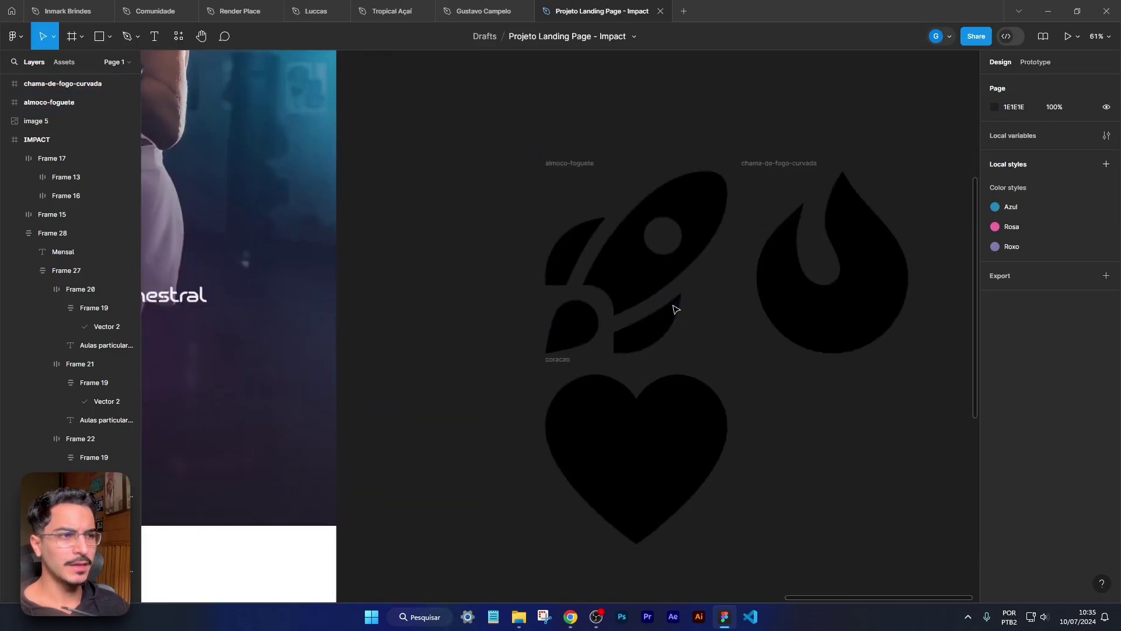
pyautogui.click(670, 275)
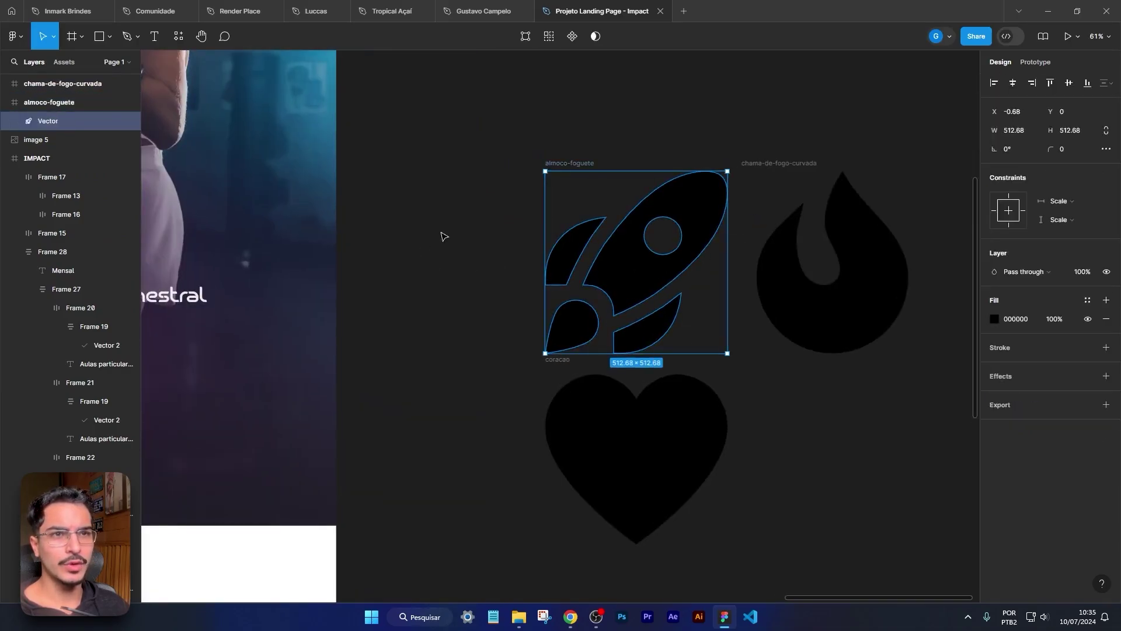
pyautogui.click(44, 106)
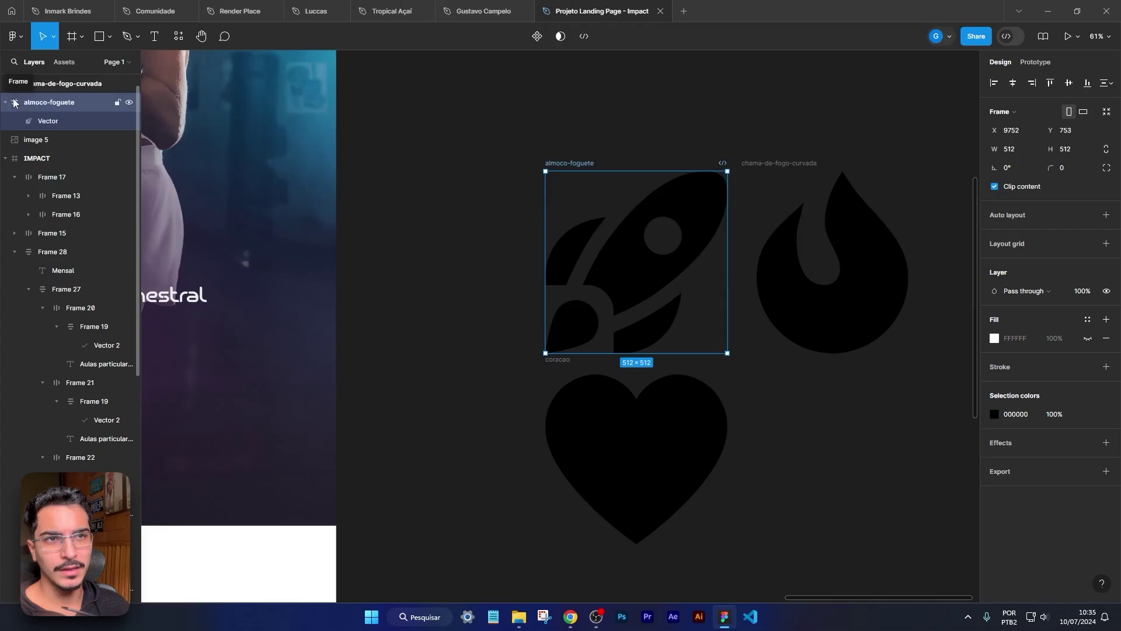
pyautogui.click(664, 274)
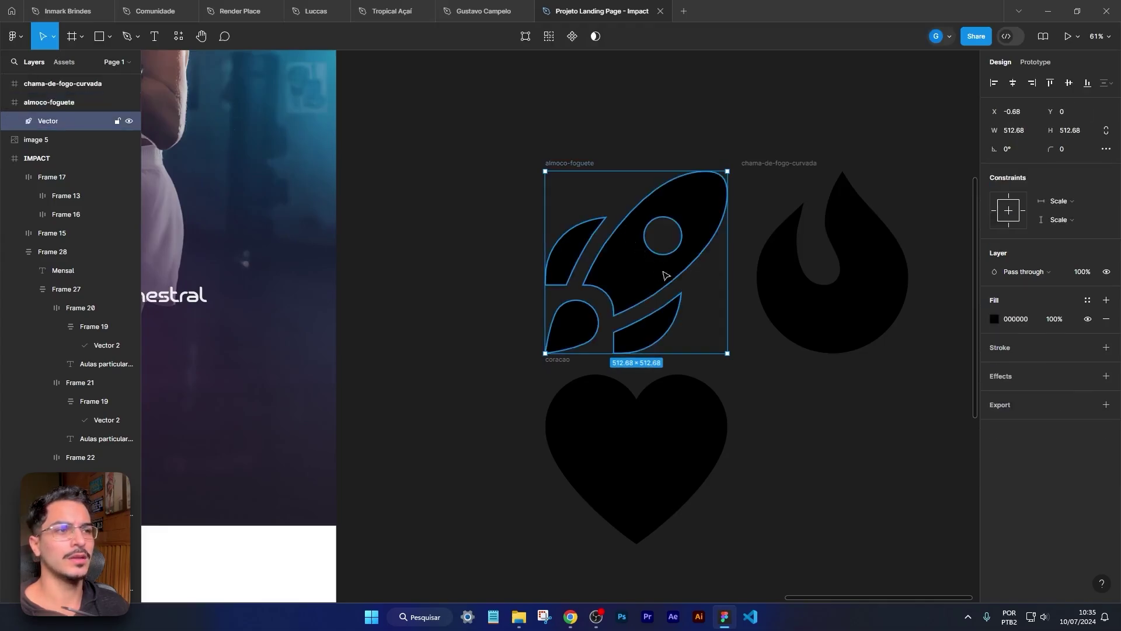
# Step: Add auto layout to the almoco-foguete icon frame
pyautogui.moveTo(645, 275); pyautogui.dragTo(391, 272)
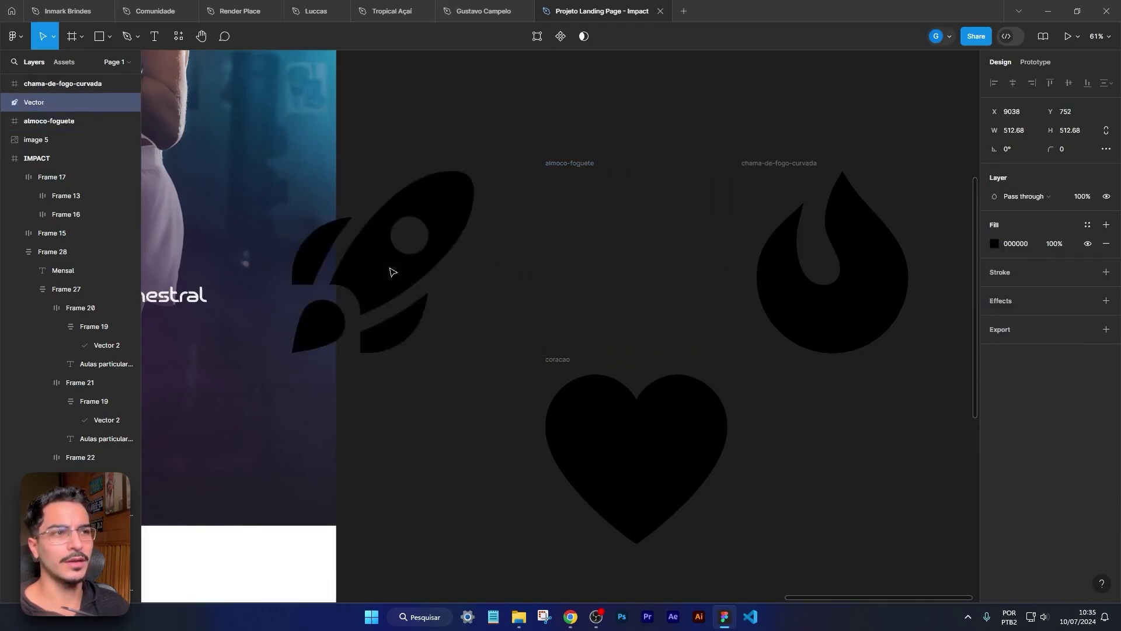
pyautogui.hotkey('ctrl', 'z')
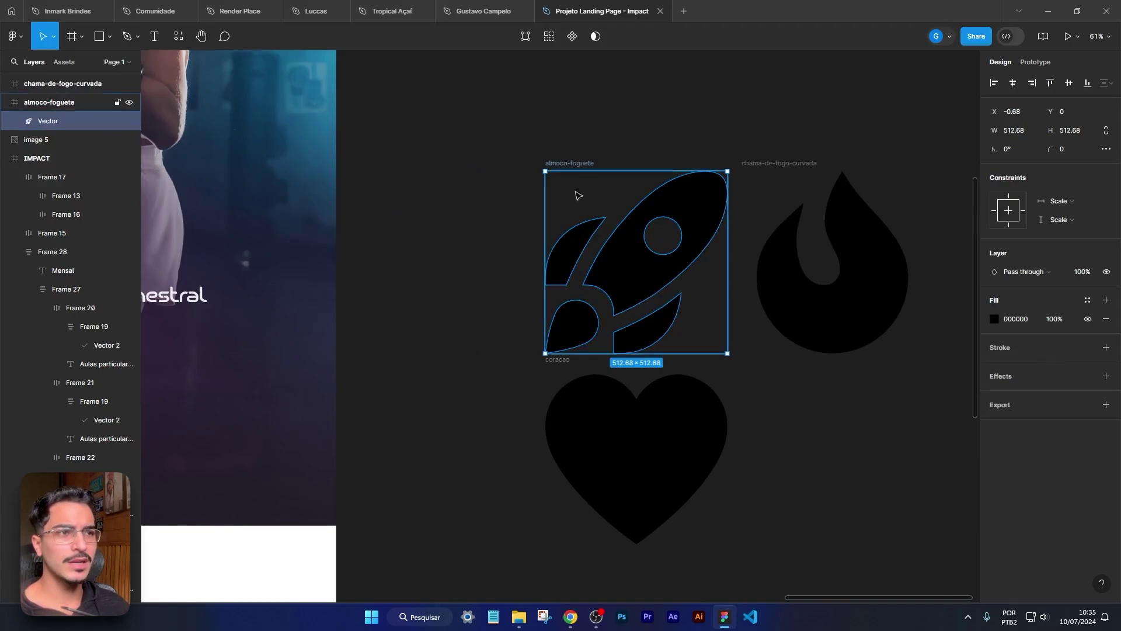
pyautogui.click(586, 162)
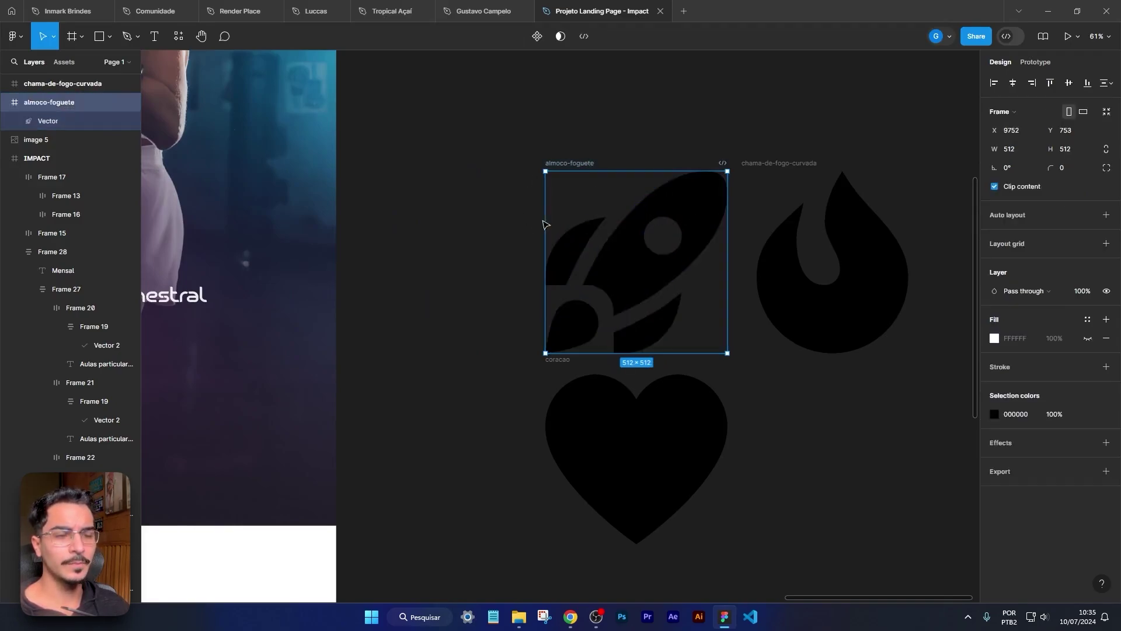
pyautogui.hotkey('shift', 'a')
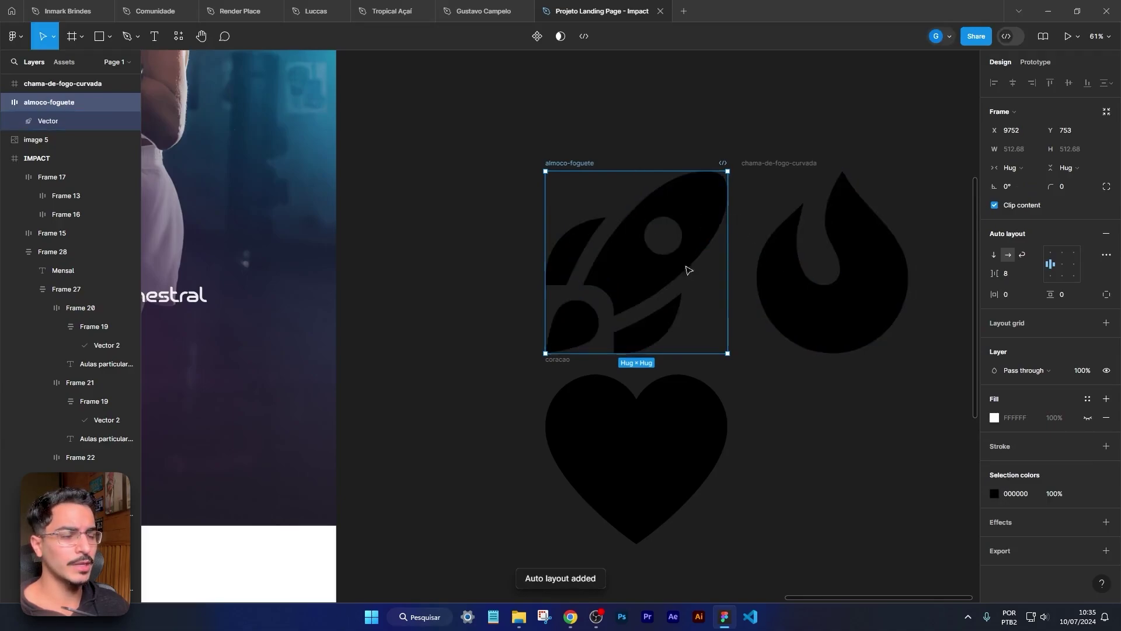
# Step: Change the rocket vector's fill to white FFFFFF
pyautogui.click(652, 264)
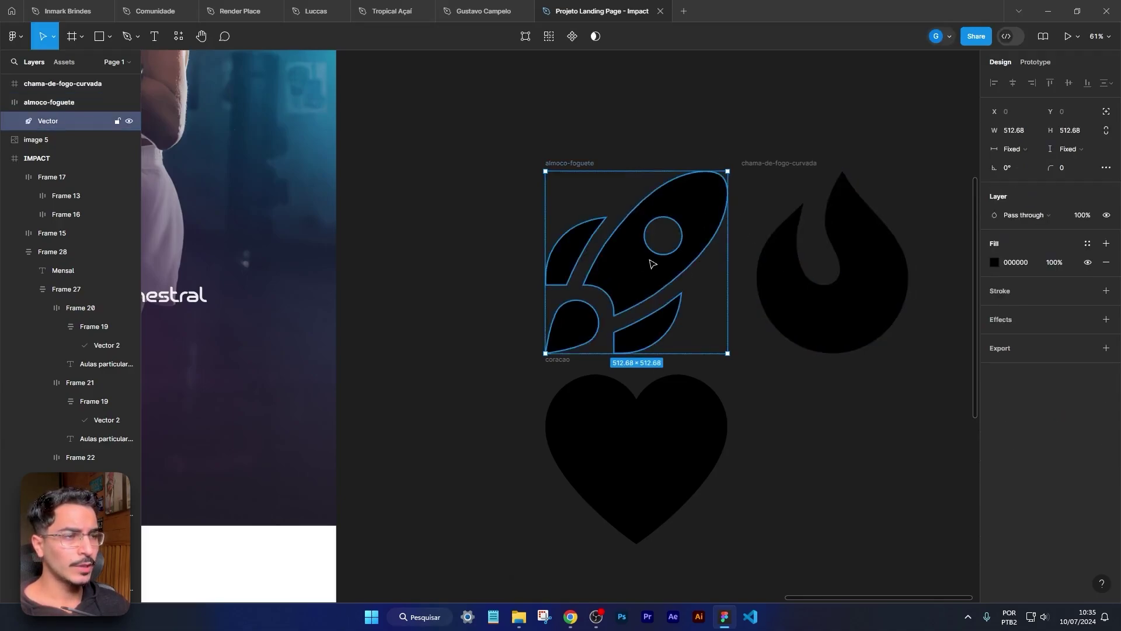
pyautogui.click(994, 264)
pyautogui.moveTo(917, 370); pyautogui.dragTo(801, 263)
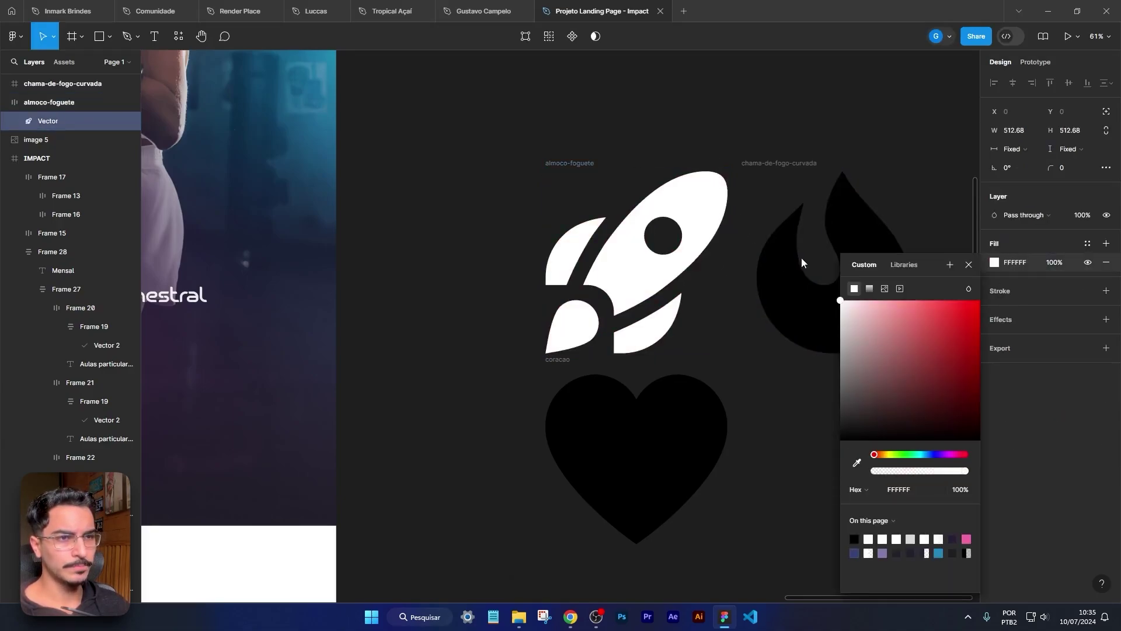
pyautogui.click(776, 393)
# Step: Move the rocket icon frame onto the IMPACT landing page over the Planos section
pyautogui.scroll(-5, 768, 395)
pyautogui.hscroll(-3, 816, 400)
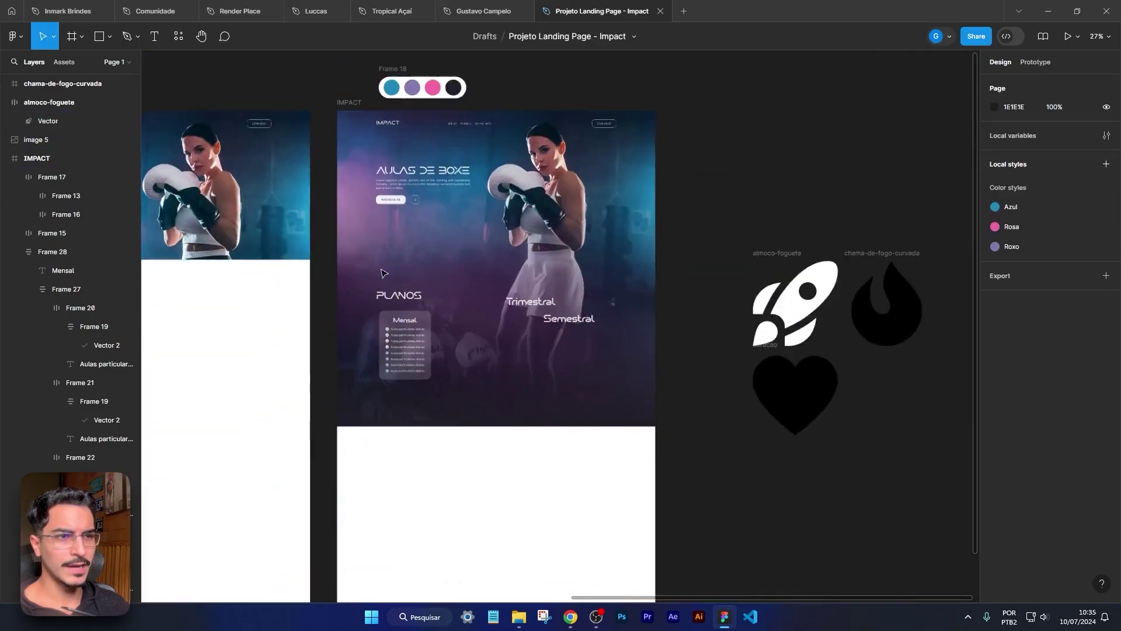
pyautogui.scroll(3, 383, 273)
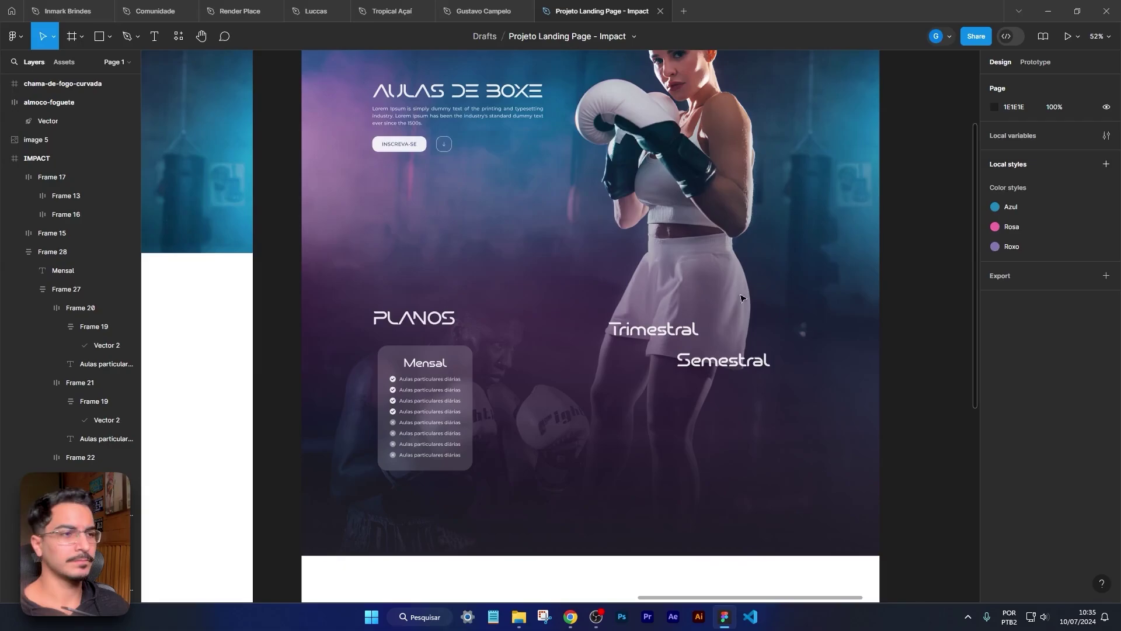
pyautogui.scroll(-2, 753, 297)
pyautogui.hscroll(3, 776, 305)
pyautogui.click(820, 390)
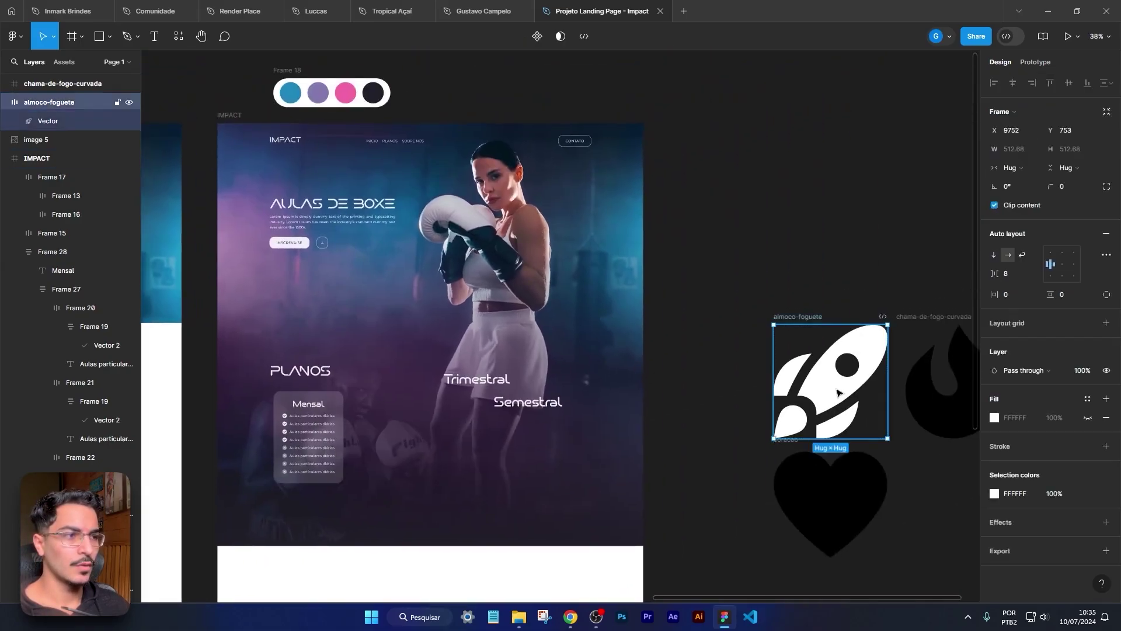
pyautogui.moveTo(820, 390); pyautogui.dragTo(369, 341)
pyautogui.scroll(4, 327, 339)
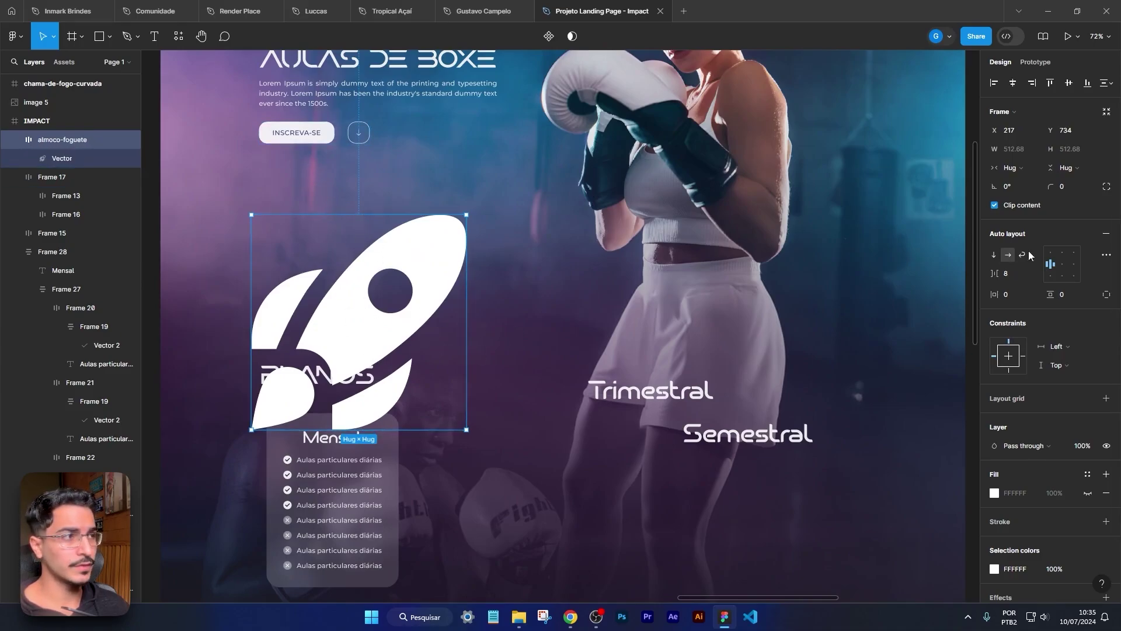
# Step: Shrink the rocket to 48×48 and position it between PLANOS and the Mensal card
pyautogui.click(445, 316)
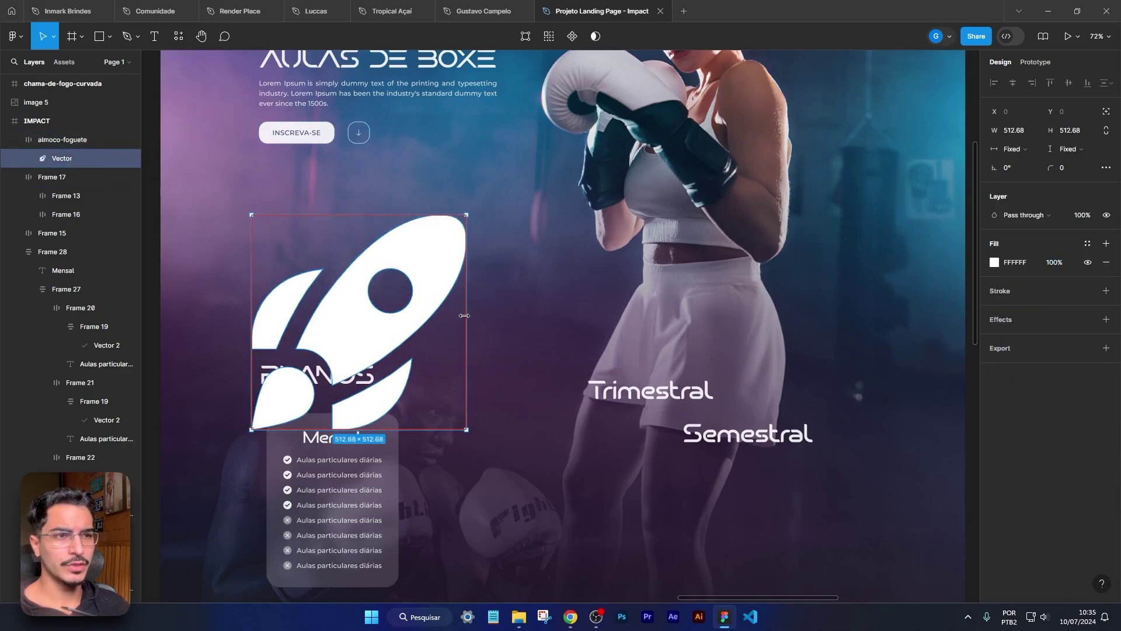
pyautogui.moveTo(465, 315); pyautogui.dragTo(380, 307)
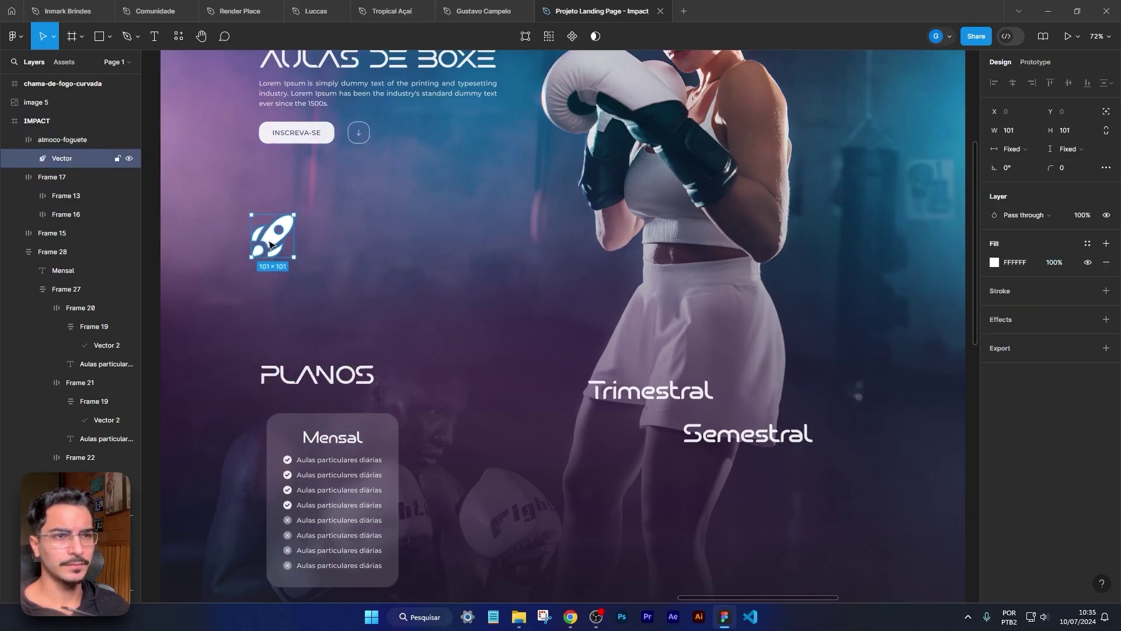
pyautogui.moveTo(273, 242); pyautogui.dragTo(325, 407)
pyautogui.scroll(5, 327, 409)
pyautogui.scroll(1, 334, 413)
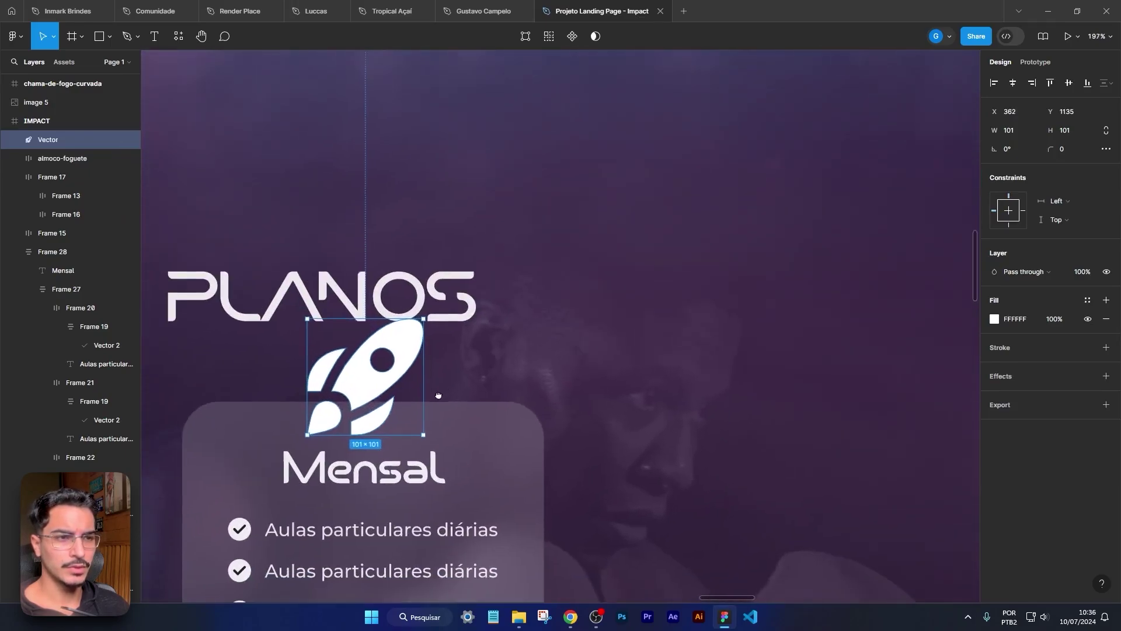
pyautogui.keyDown('alt'); pyautogui.keyDown('shift'); pyautogui.moveTo(428, 385); pyautogui.dragTo(399, 384); pyautogui.keyUp('shift'); pyautogui.keyUp('alt')
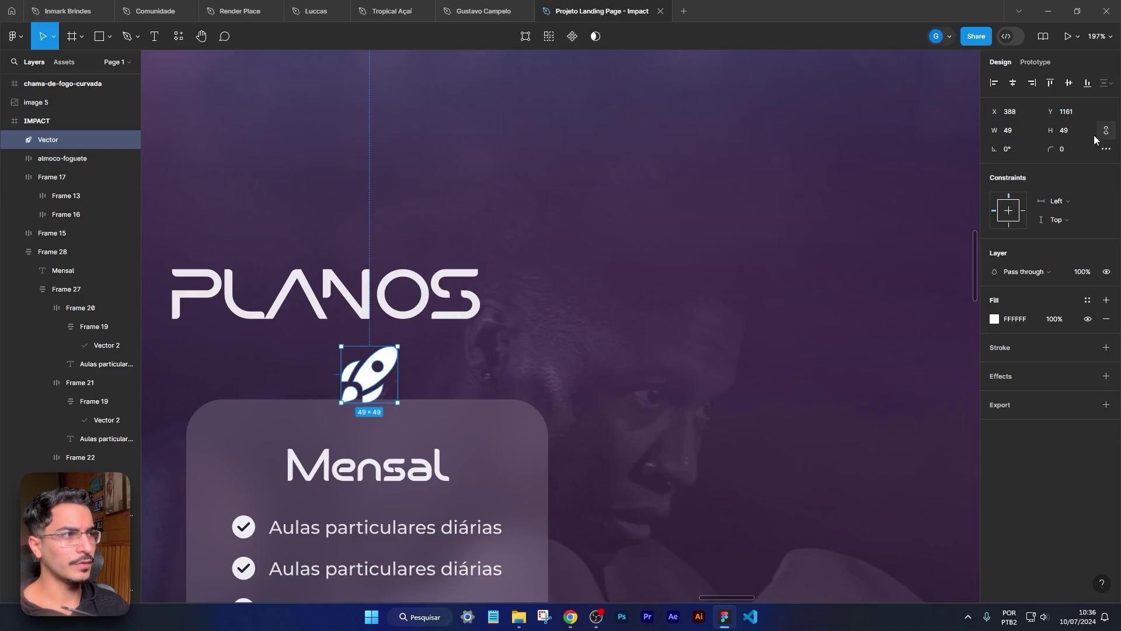
pyautogui.click(1021, 130)
pyautogui.write('48')
pyautogui.press('Return')
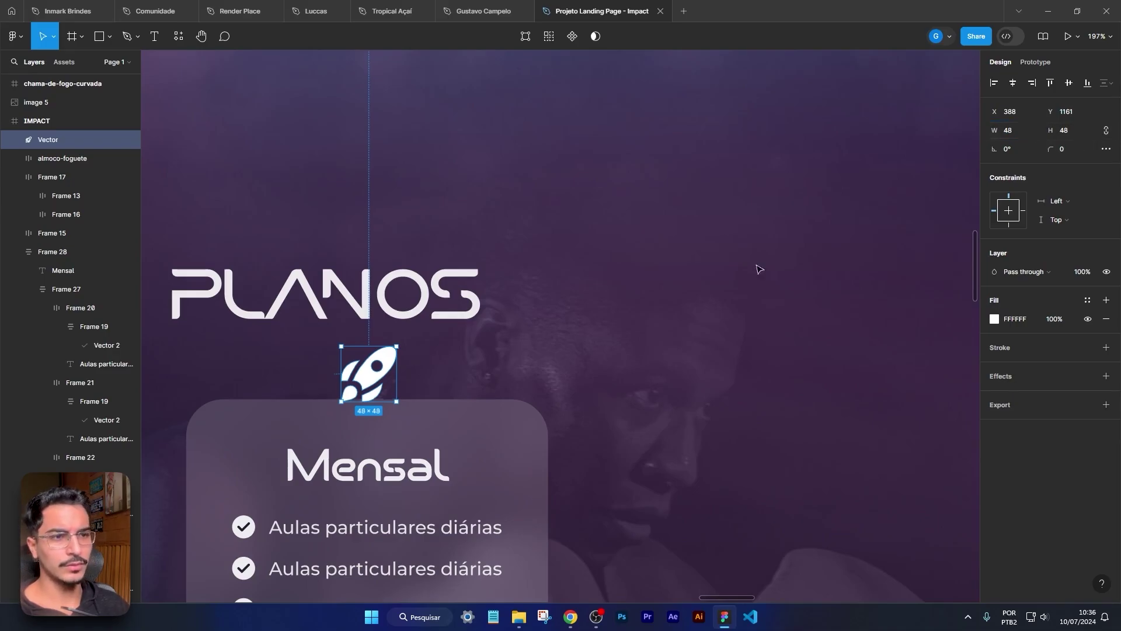
pyautogui.press('Escape')
# Step: Delete the leftover almoco-foguete frame and wrap the rocket in a new auto-layout frame
pyautogui.scroll(-3, 596, 370)
pyautogui.click(485, 378)
pyautogui.scroll(5, 481, 377)
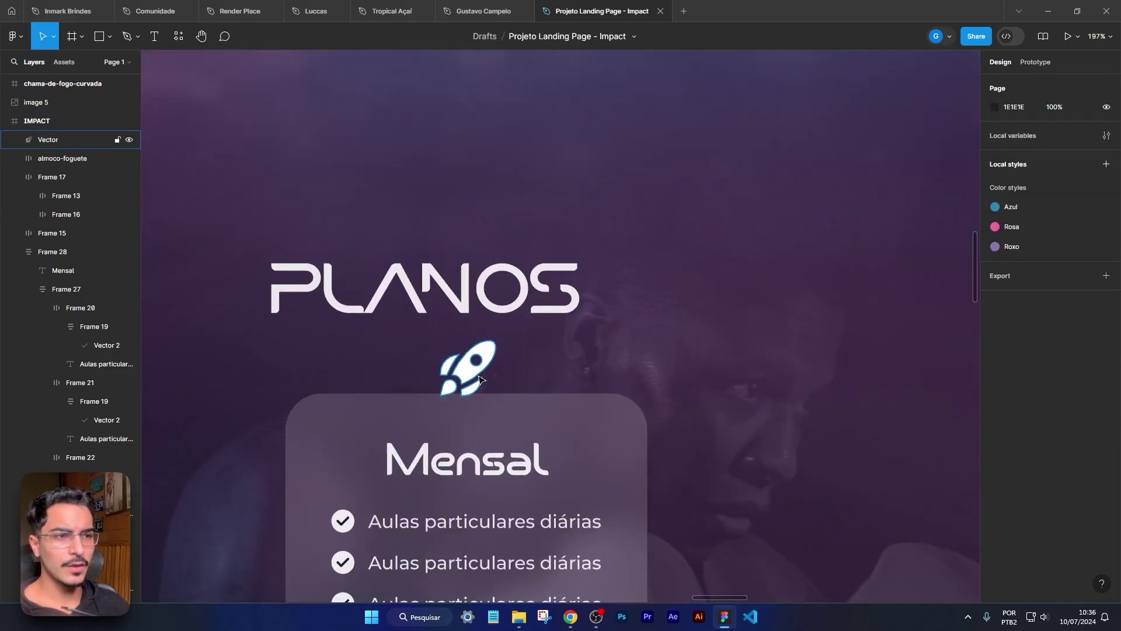
pyautogui.scroll(-10, 499, 353)
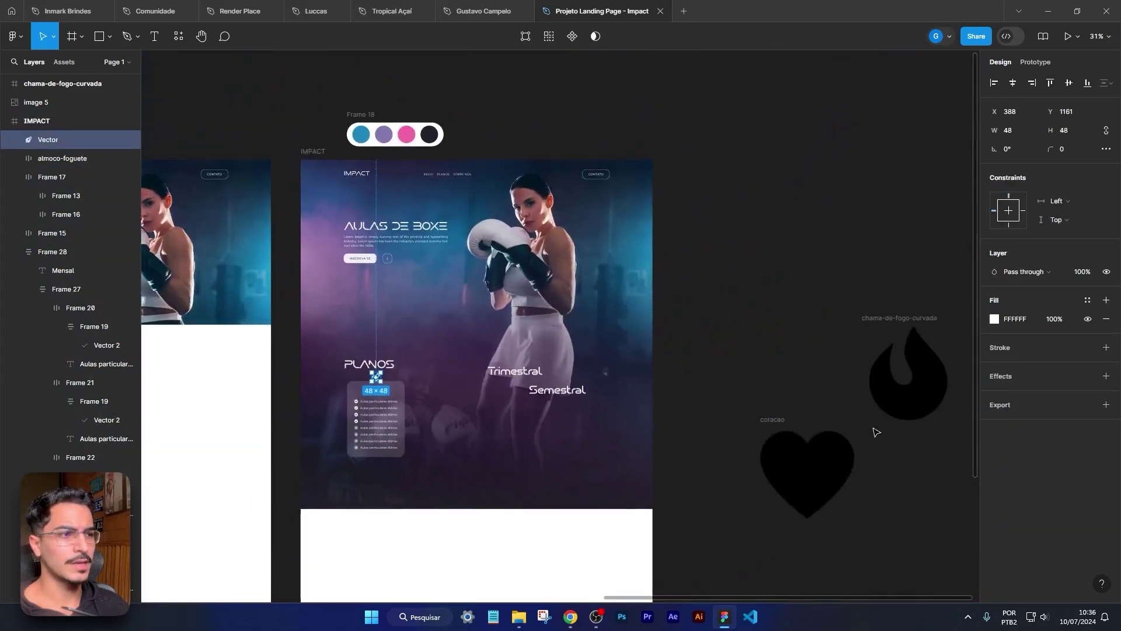
pyautogui.scroll(1, 56, 114)
pyautogui.click(48, 178)
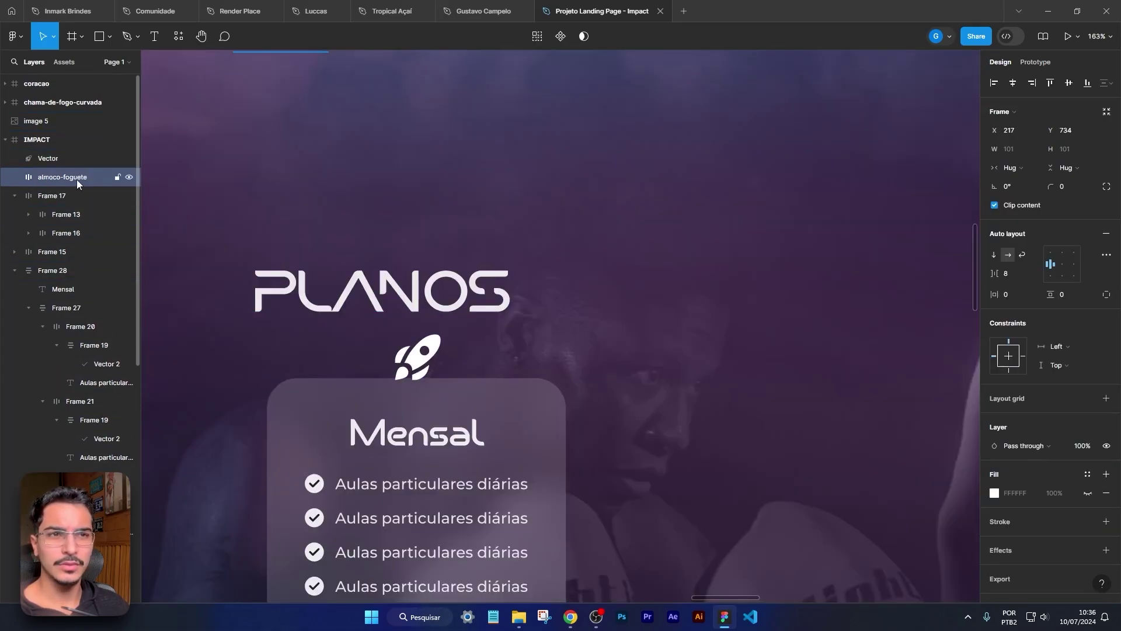
pyautogui.press('Delete')
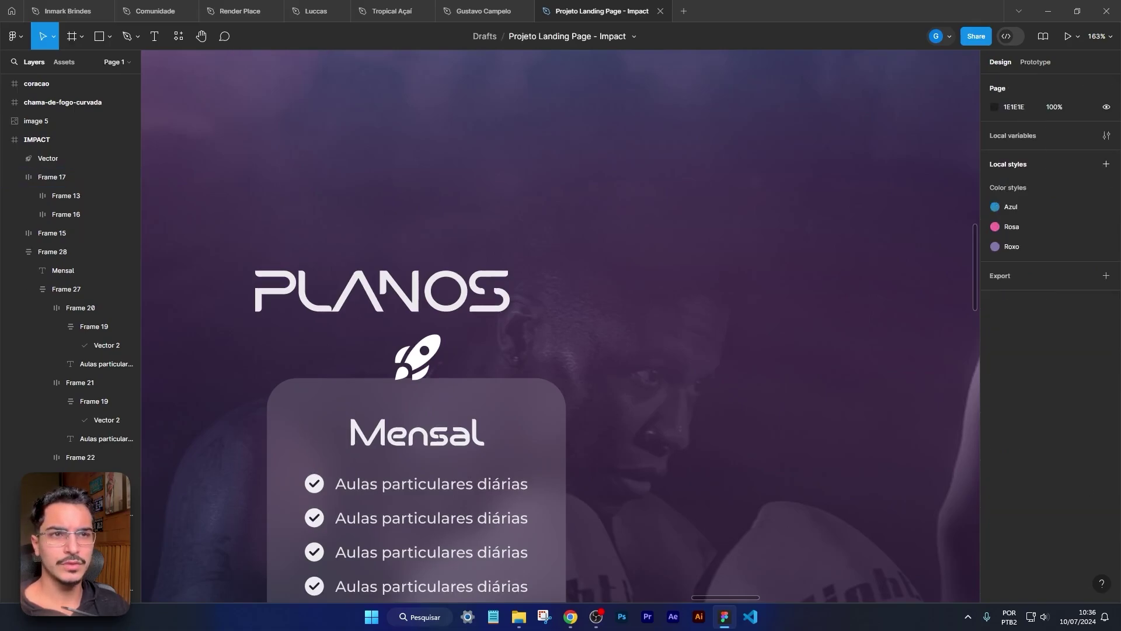
pyautogui.click(432, 359)
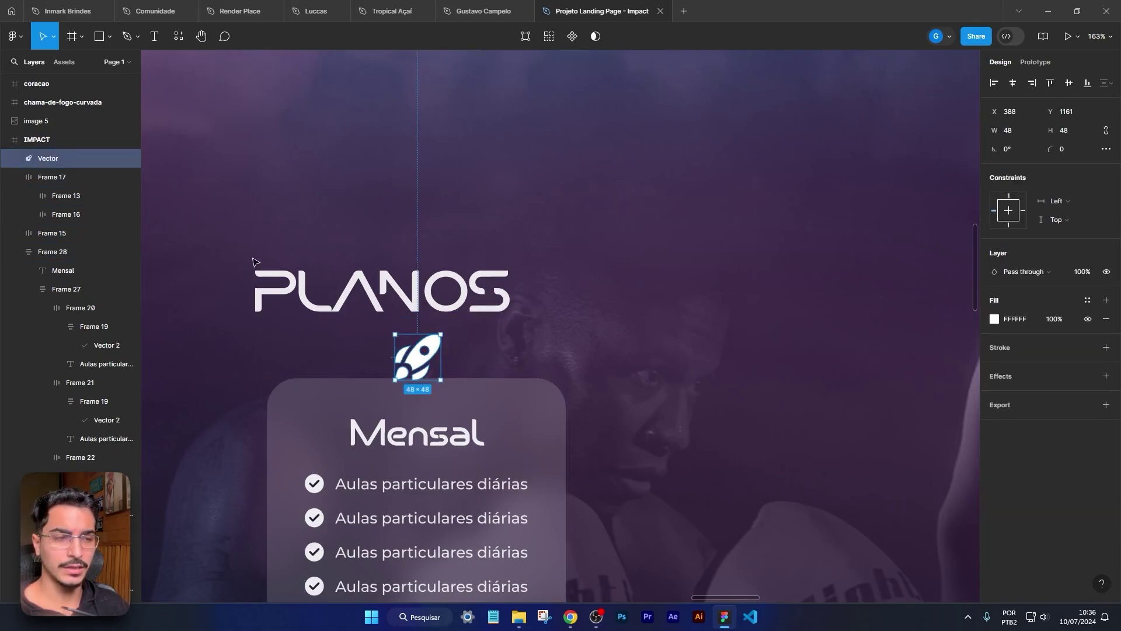
pyautogui.hotkey('shift', 'a')
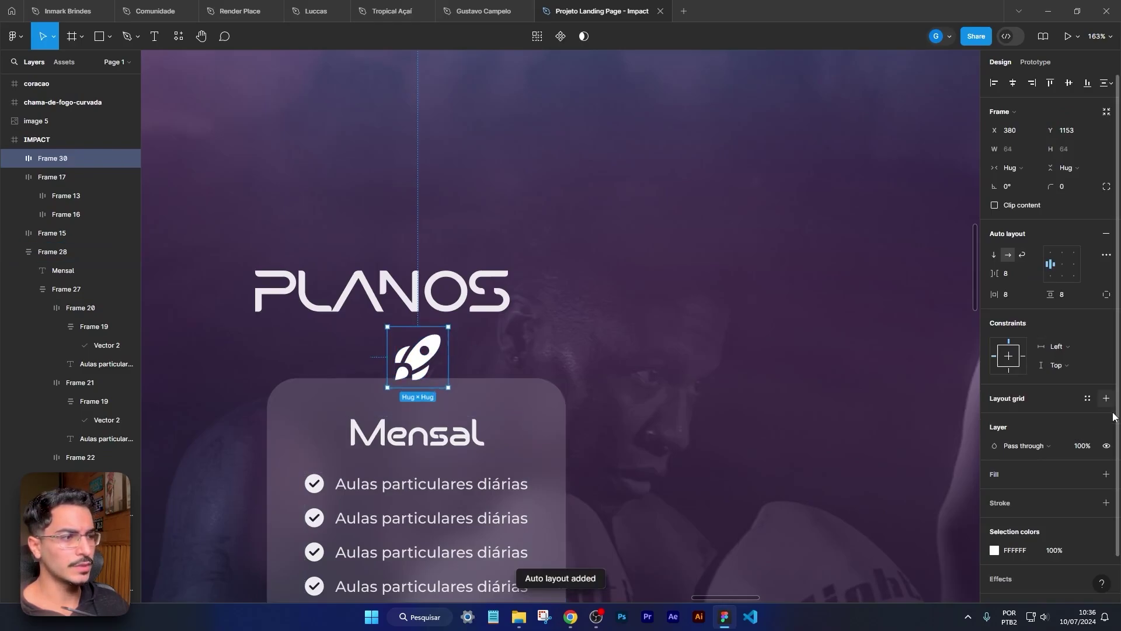
# Step: Give Frame 30 a linear gradient fill from pink F168A5 to blue 1E87BB
pyautogui.click(1105, 474)
pyautogui.scroll(-5, 662, 368)
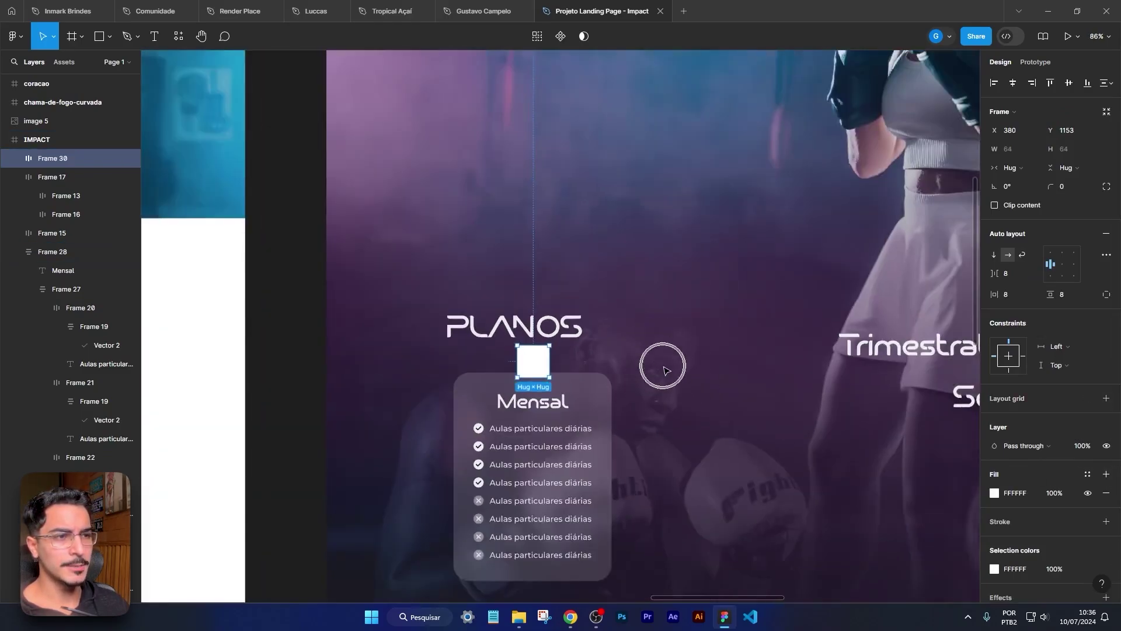
pyautogui.scroll(2, 673, 242)
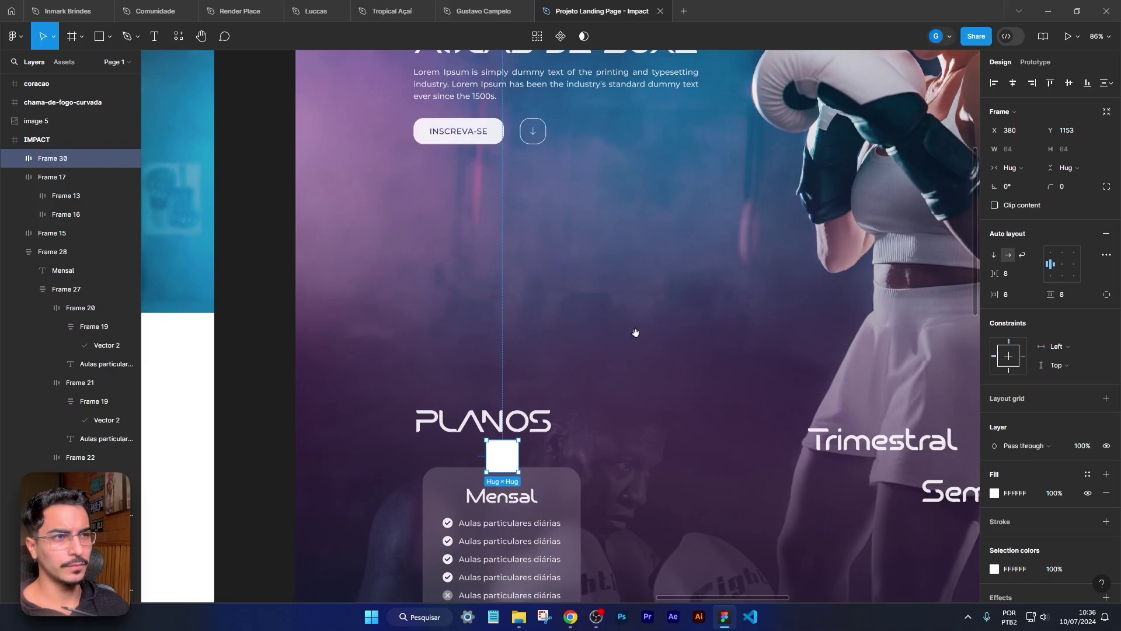
pyautogui.scroll(4, 635, 333)
pyautogui.scroll(-4, 645, 426)
pyautogui.scroll(2, 696, 488)
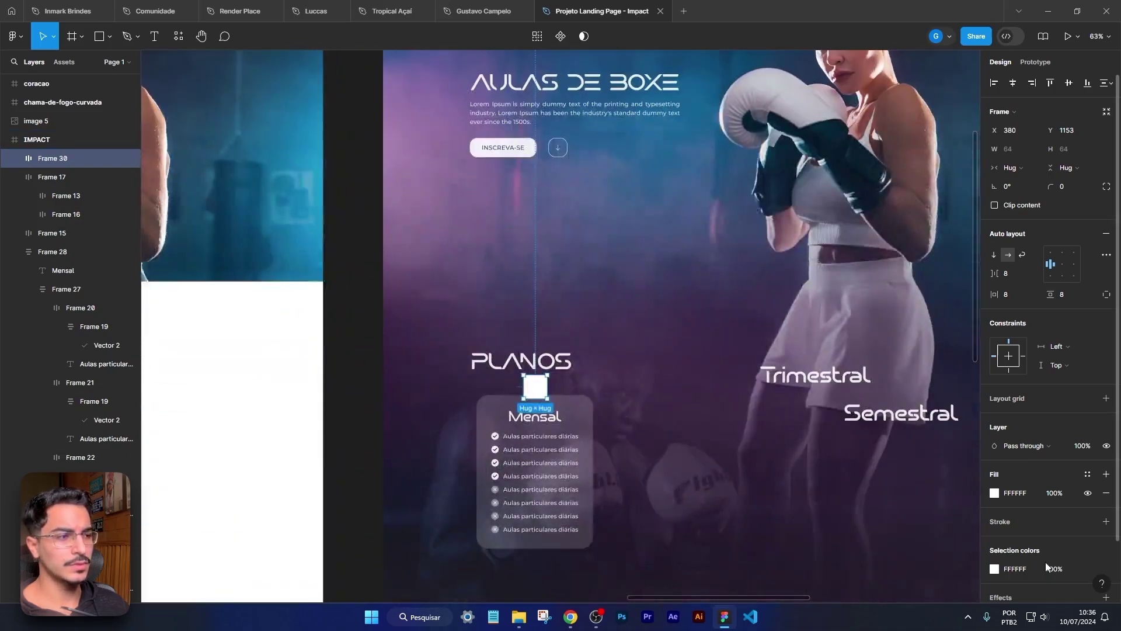
pyautogui.click(994, 493)
pyautogui.click(869, 289)
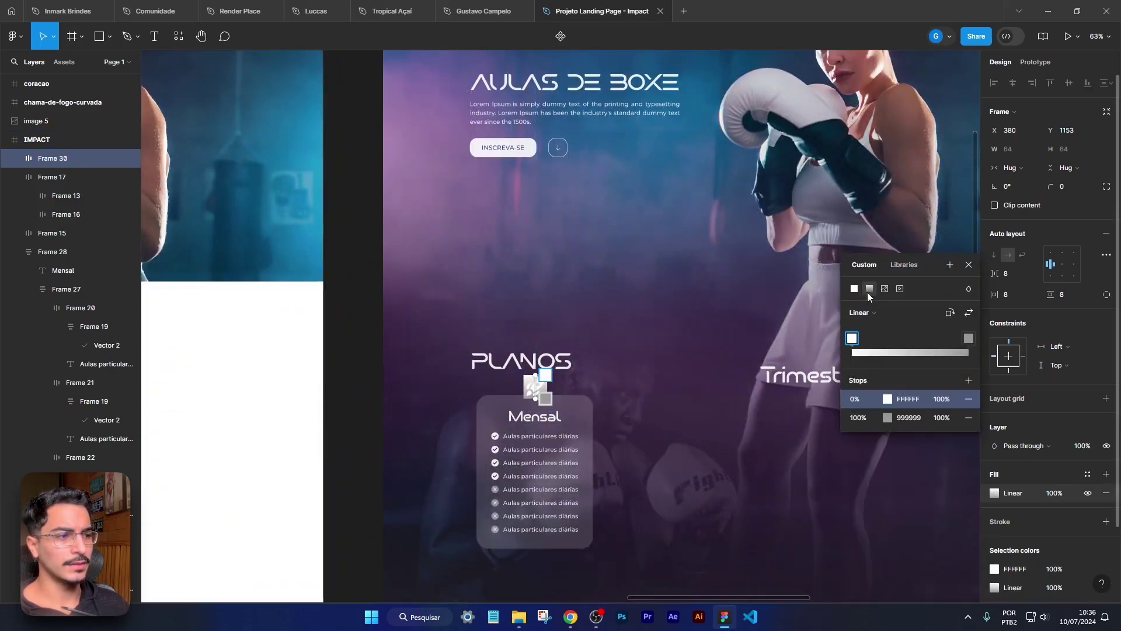
pyautogui.click(888, 399)
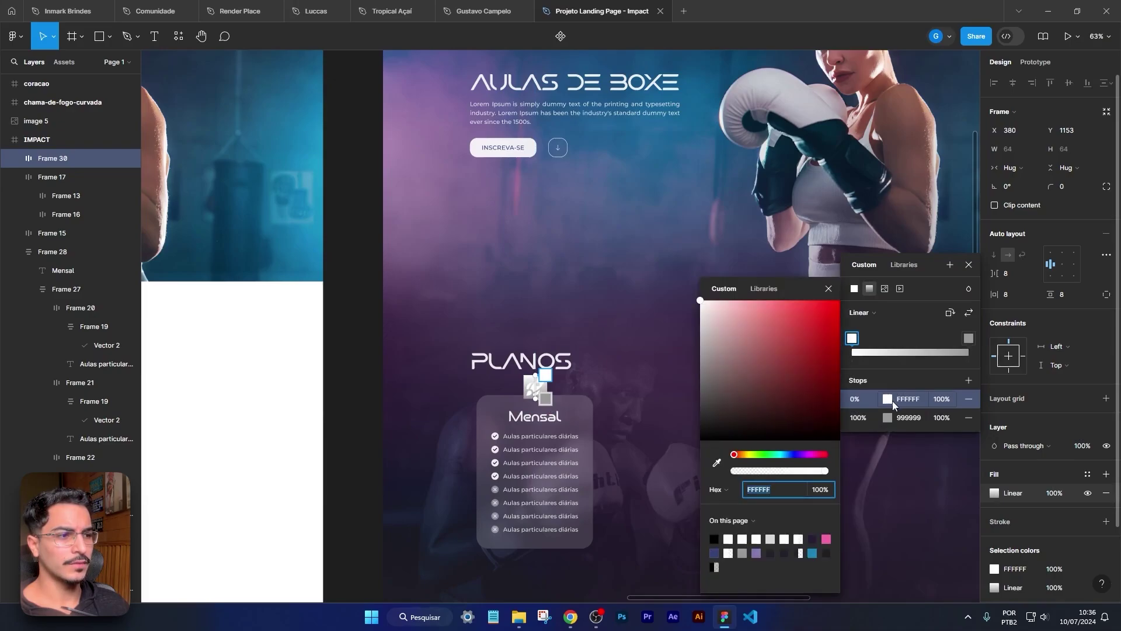
pyautogui.click(826, 539)
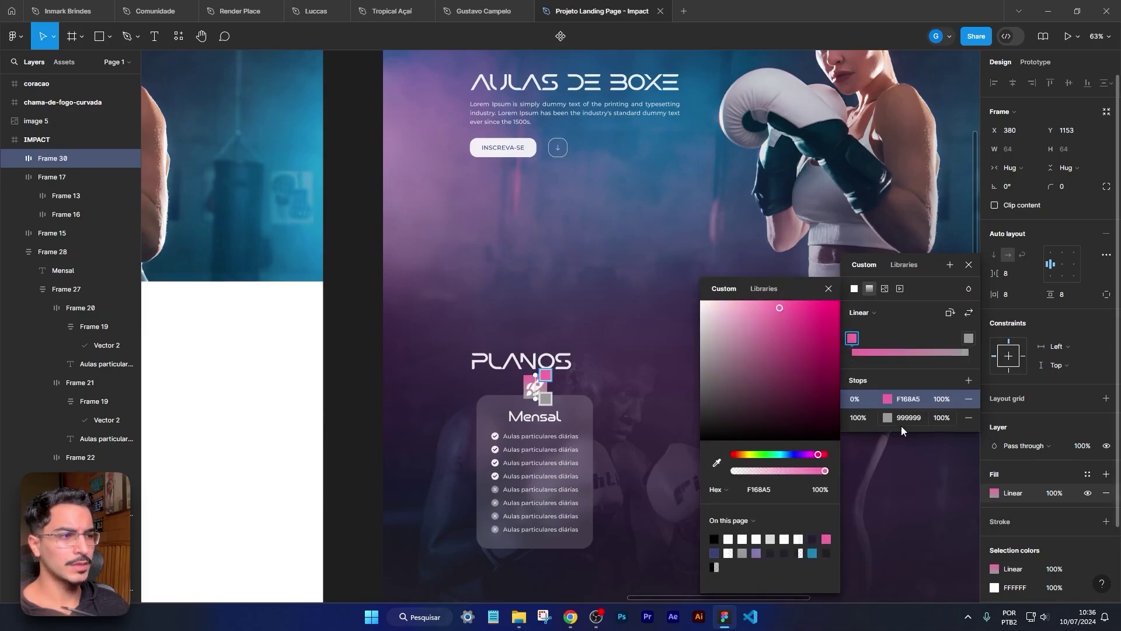
pyautogui.click(886, 417)
pyautogui.click(812, 552)
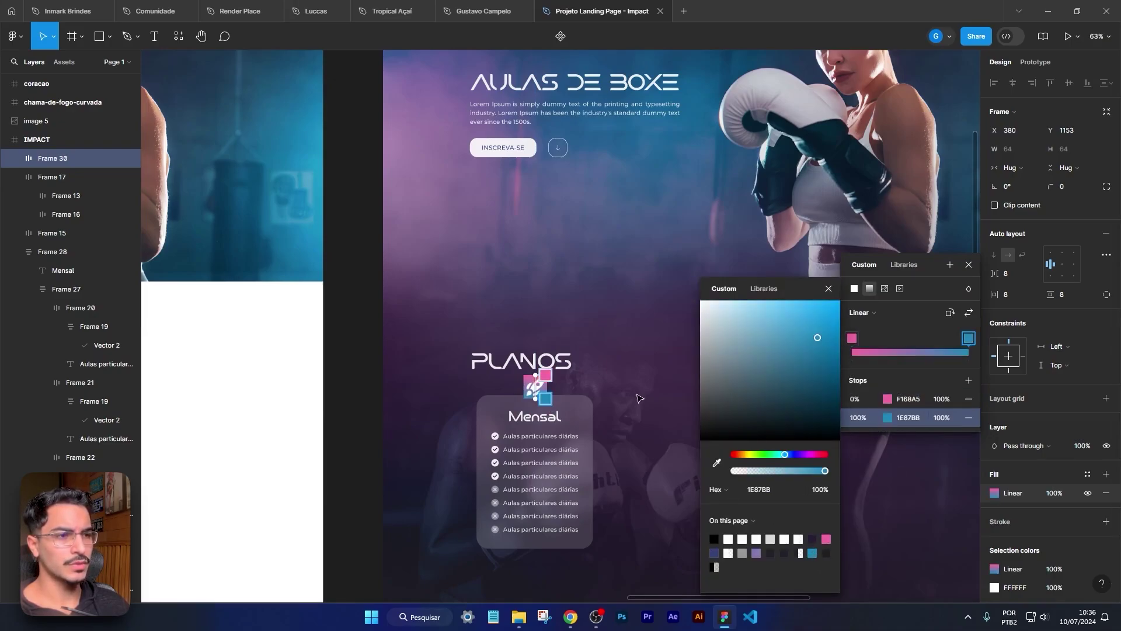
# Step: Try a corner radius of 8 on the rocket frame and compare the round arrow button's settings
pyautogui.scroll(5, 529, 393)
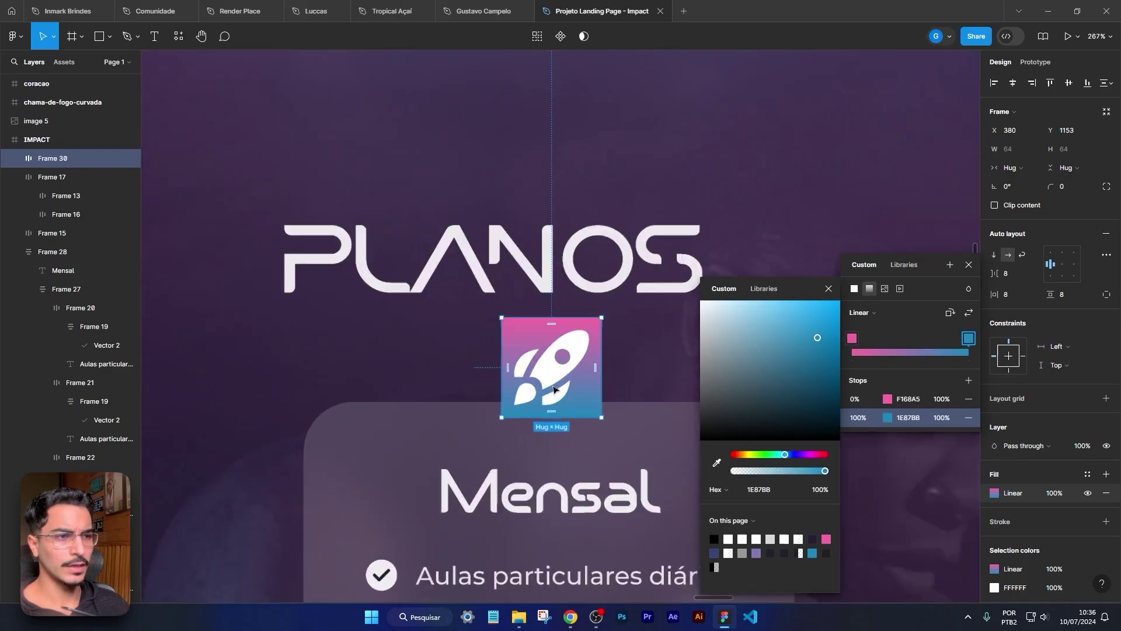
pyautogui.click(1061, 186)
pyautogui.write('8')
pyautogui.press('Return')
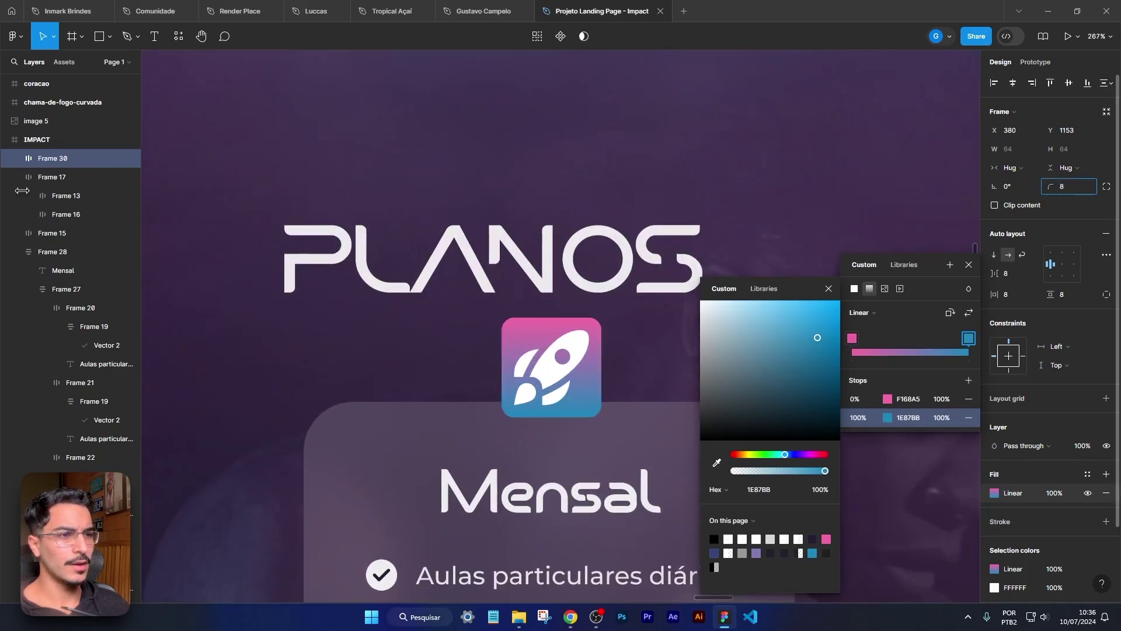
pyautogui.press('Escape')
pyautogui.press('Escape')
pyautogui.scroll(-6, 542, 311)
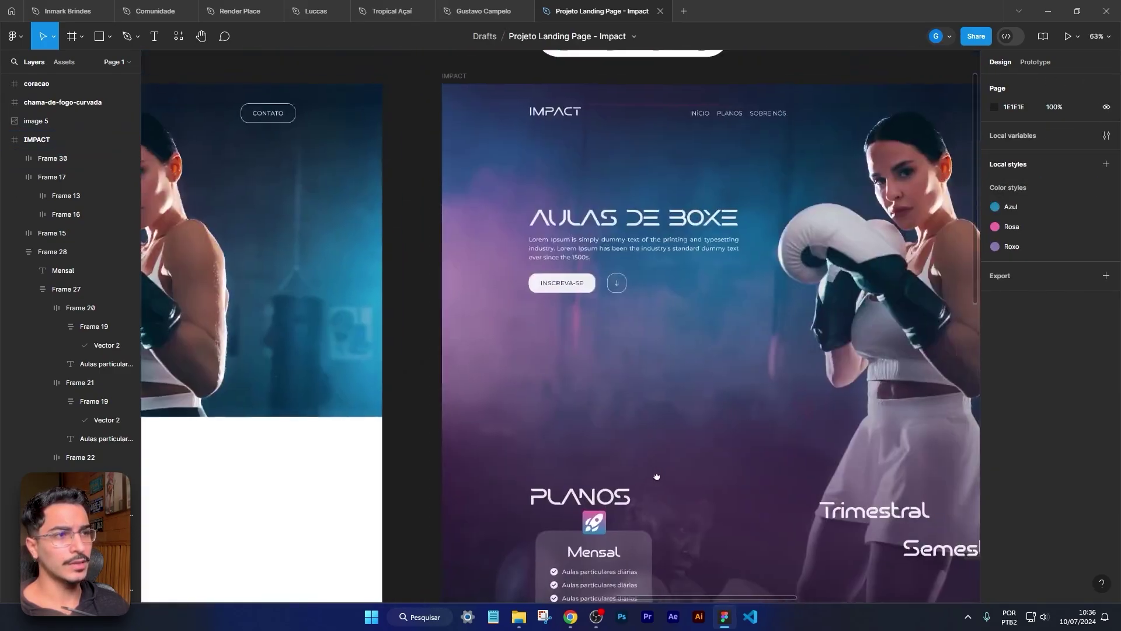
pyautogui.scroll(3, 542, 311)
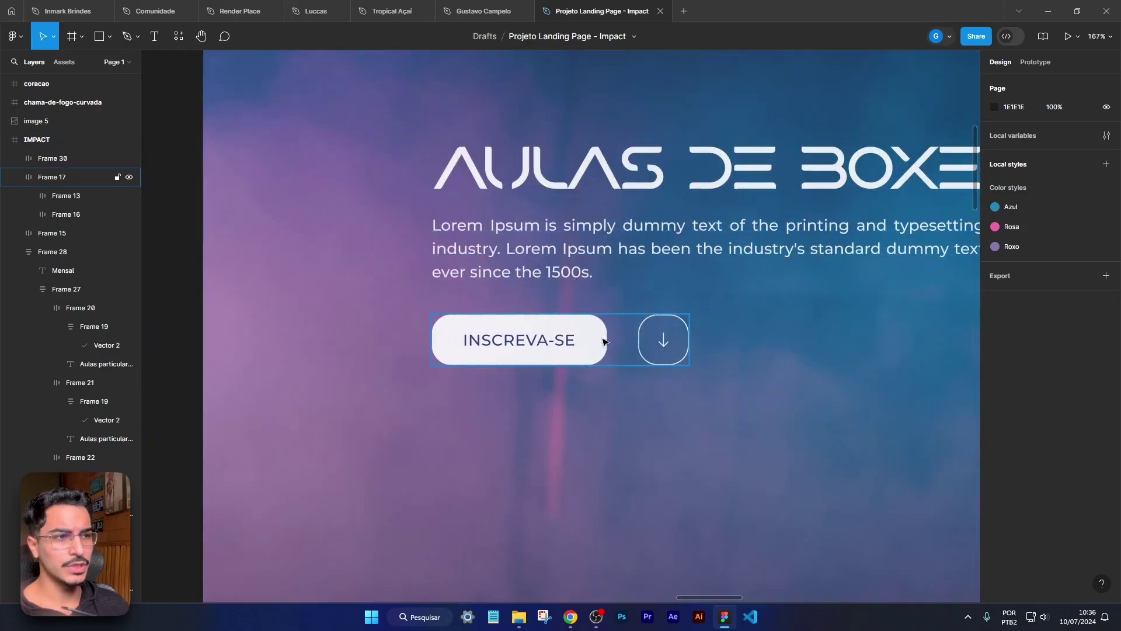
pyautogui.click(676, 331)
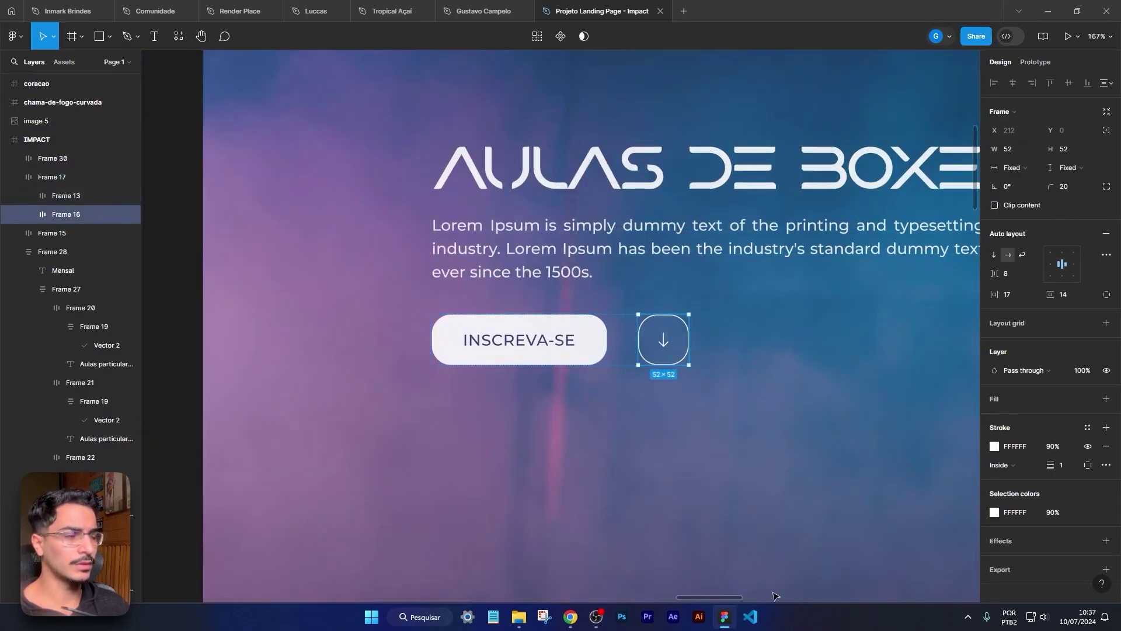
pyautogui.press('Escape')
# Step: Set the rocket frame's corner radius to 20
pyautogui.scroll(-10, 782, 580)
pyautogui.click(516, 365)
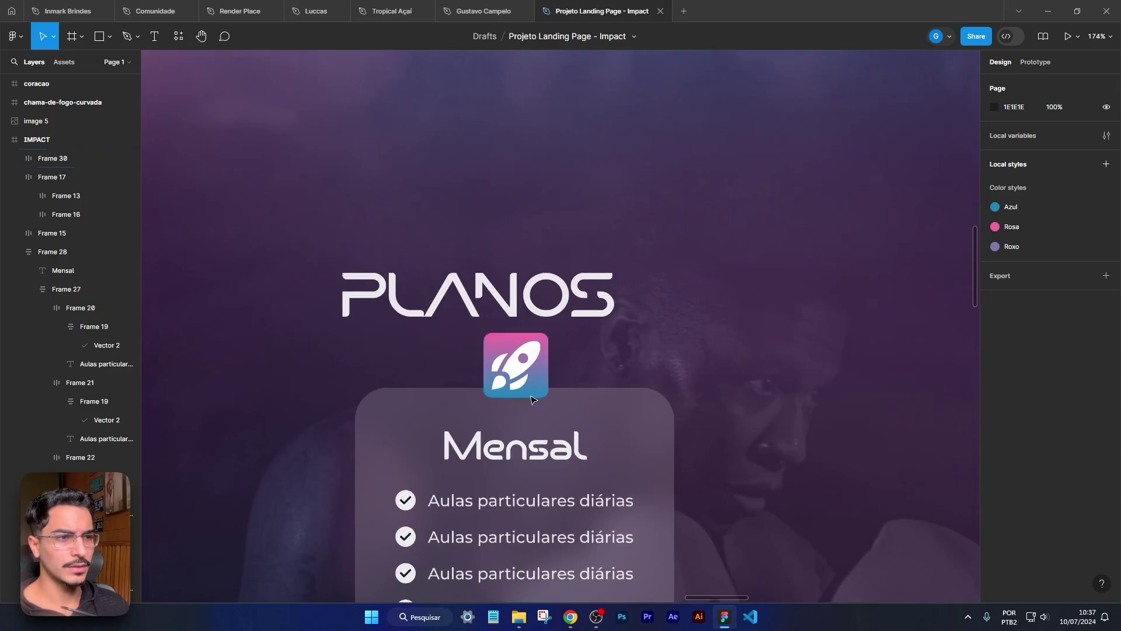
pyautogui.click(1071, 184)
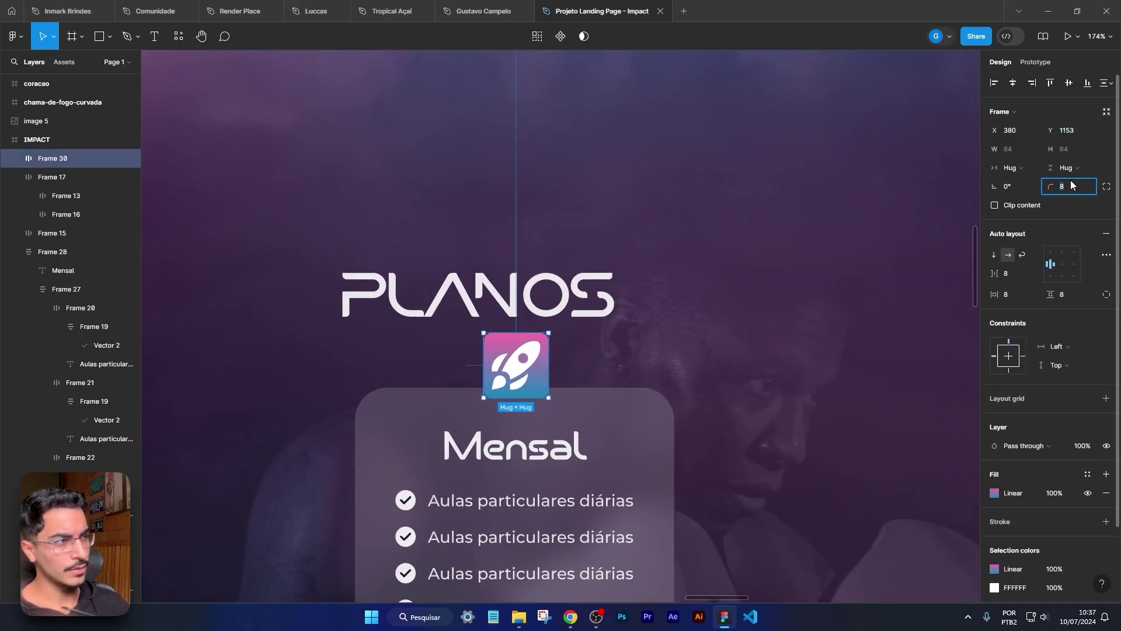
pyautogui.write('2')
pyautogui.press('Escape')
pyautogui.press('Escape')
pyautogui.scroll(-5, 806, 348)
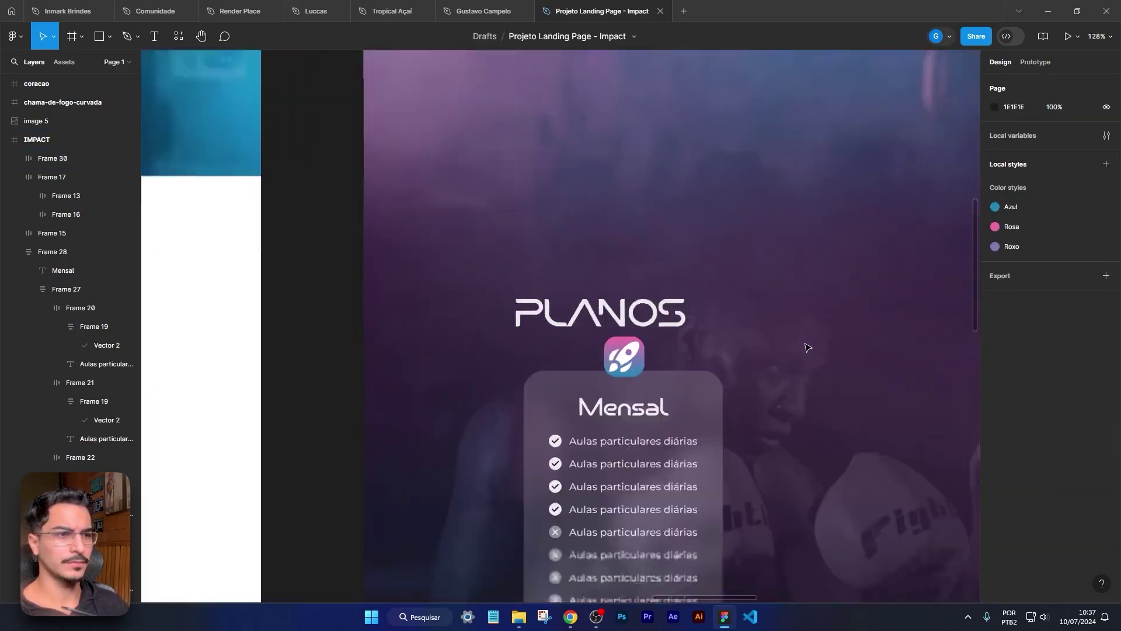
pyautogui.scroll(3, 654, 368)
# Step: Drag the gradient handles diagonally from top-left to lower-right, adding then deleting a middle stop
pyautogui.click(642, 350)
pyautogui.scroll(2, 648, 345)
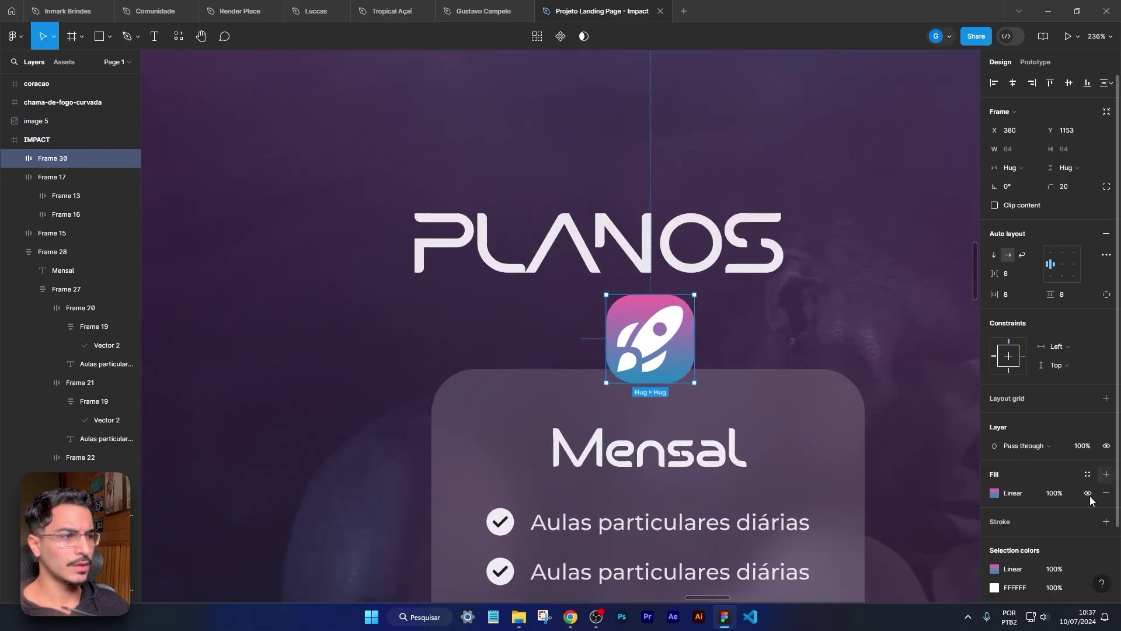
pyautogui.click(995, 493)
pyautogui.moveTo(650, 295); pyautogui.dragTo(608, 300)
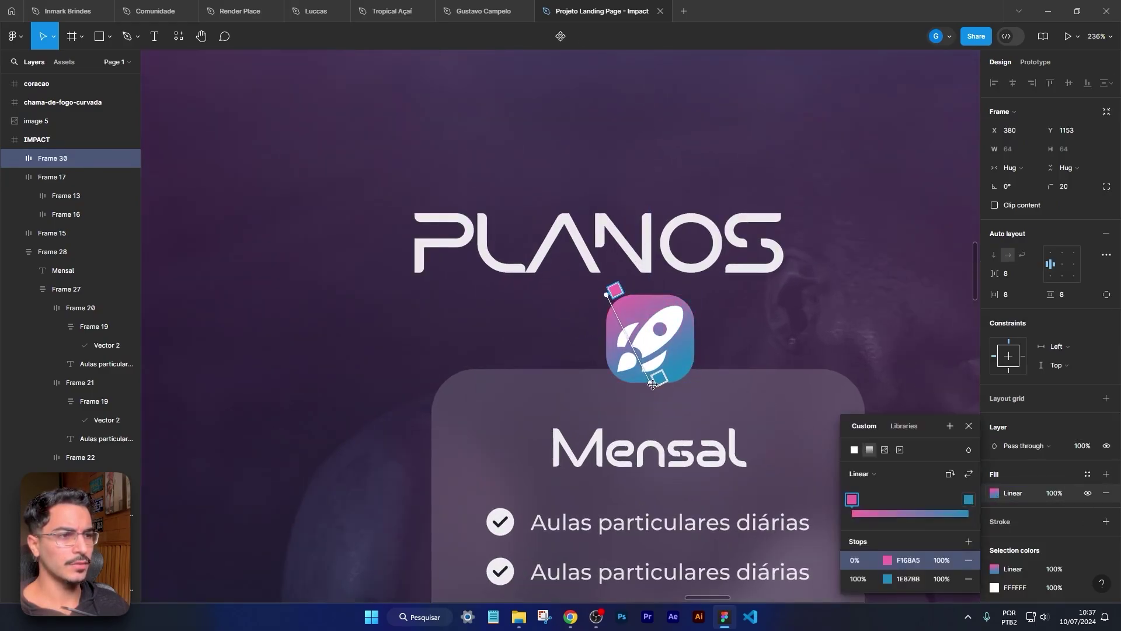
pyautogui.moveTo(652, 383); pyautogui.dragTo(695, 384)
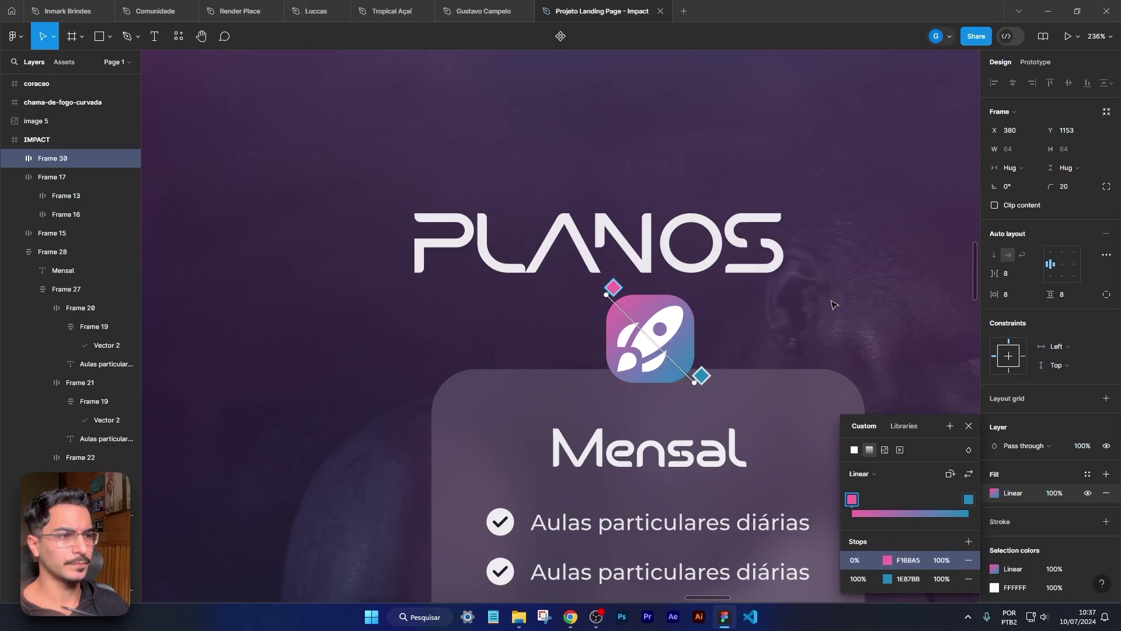
pyautogui.click(653, 329)
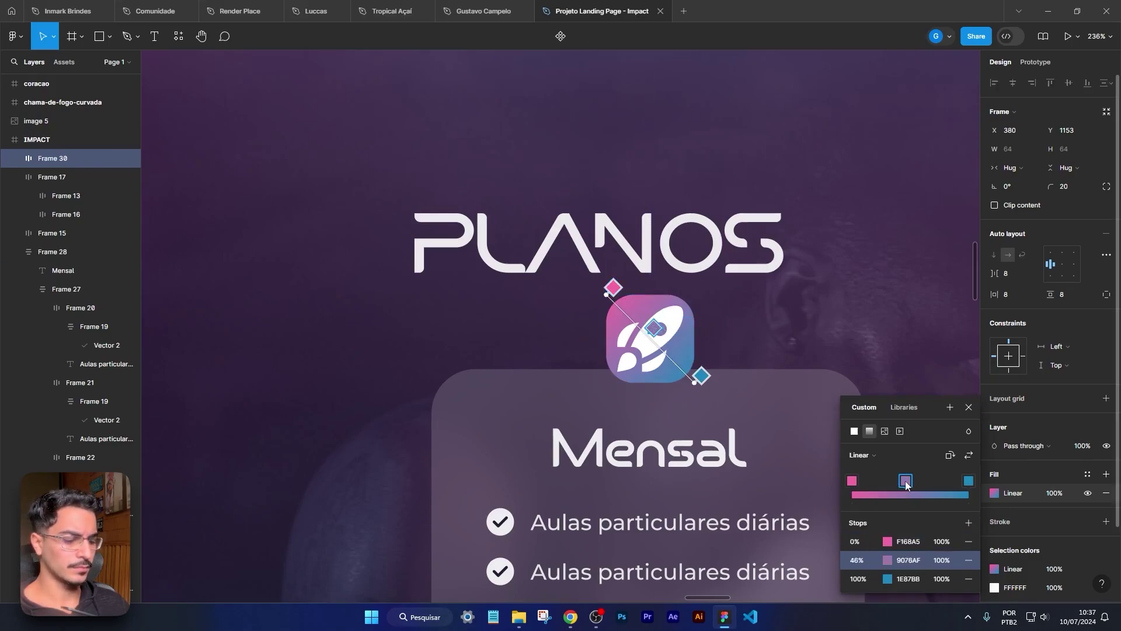
pyautogui.press('Delete')
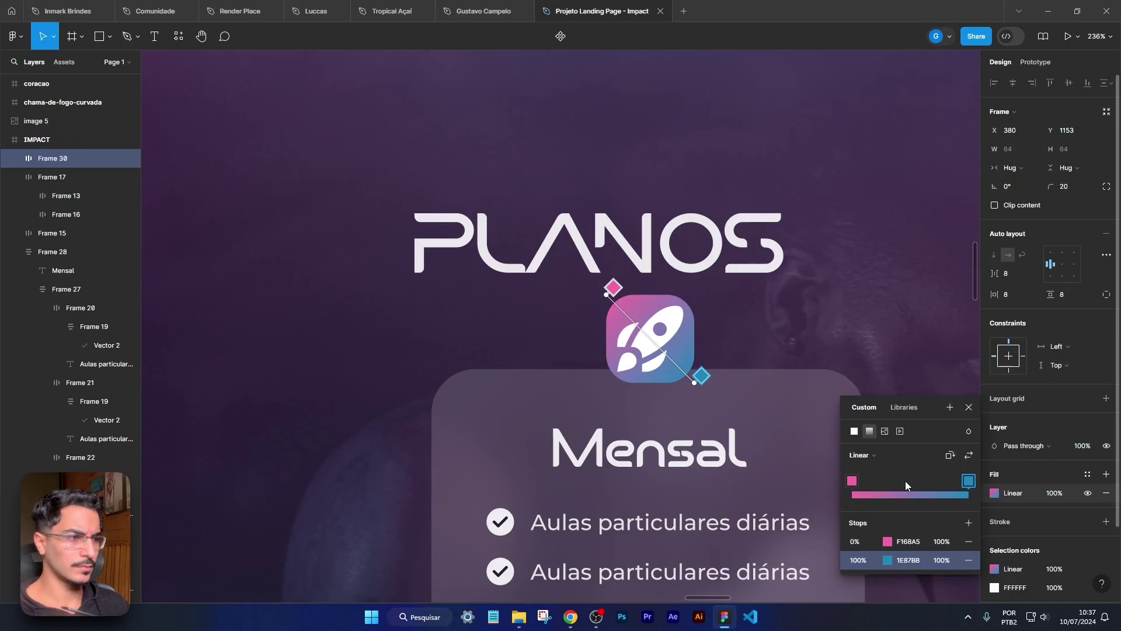
pyautogui.click(15, 158)
pyautogui.click(58, 174)
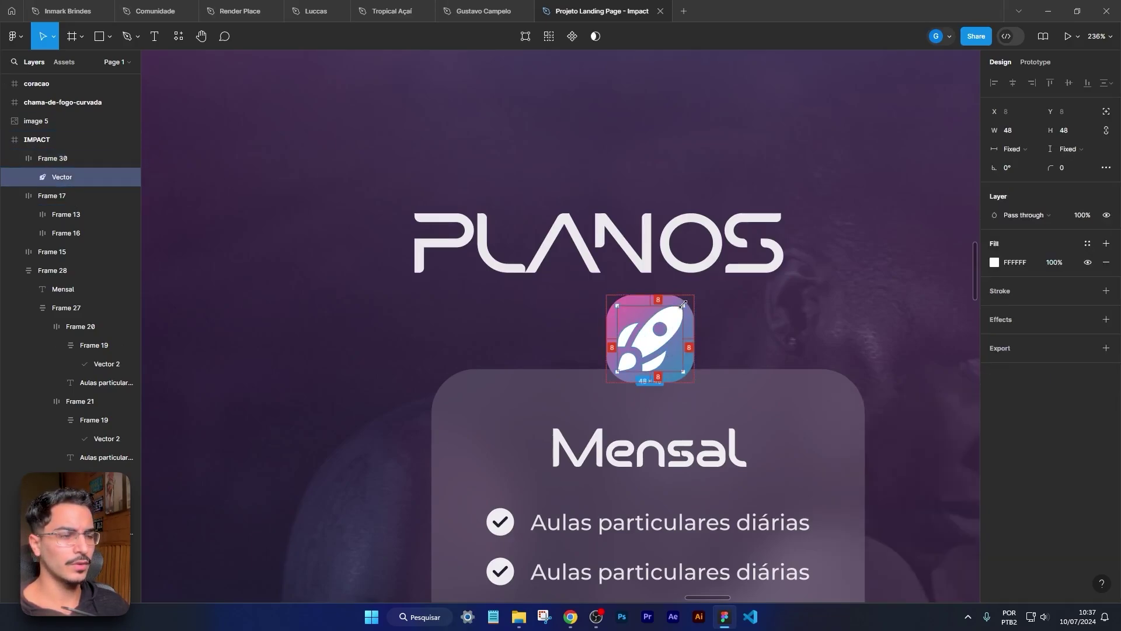
# Step: Resize the rocket glyph inside the icon to 32×32
pyautogui.moveTo(683, 303); pyautogui.dragTo(660, 316)
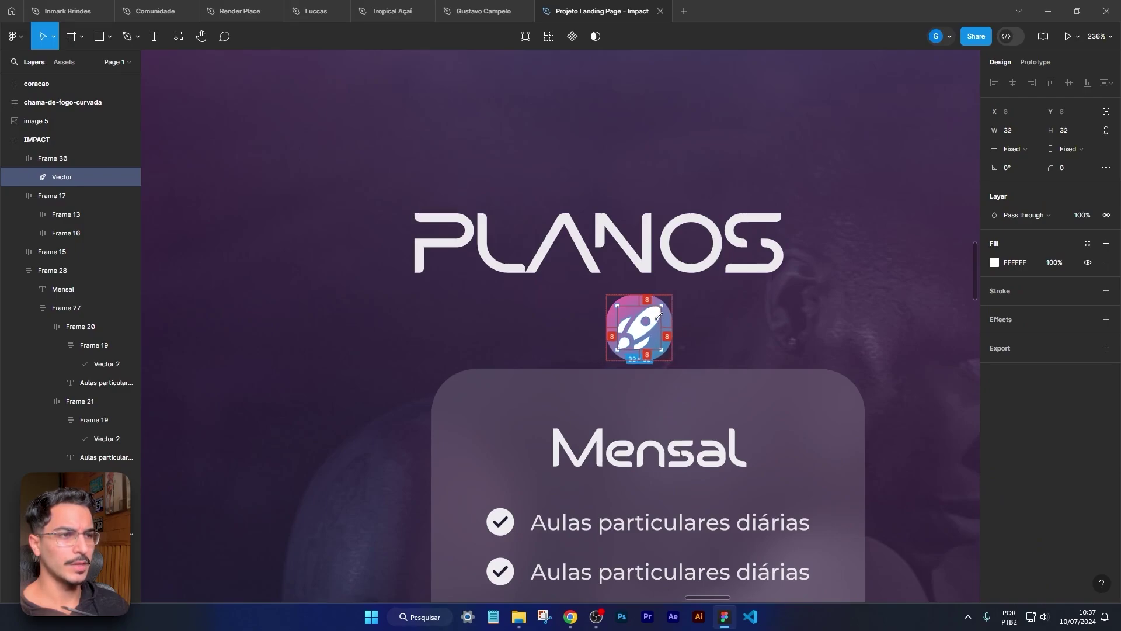
pyautogui.click(1024, 135)
pyautogui.write('32')
pyautogui.press('Return')
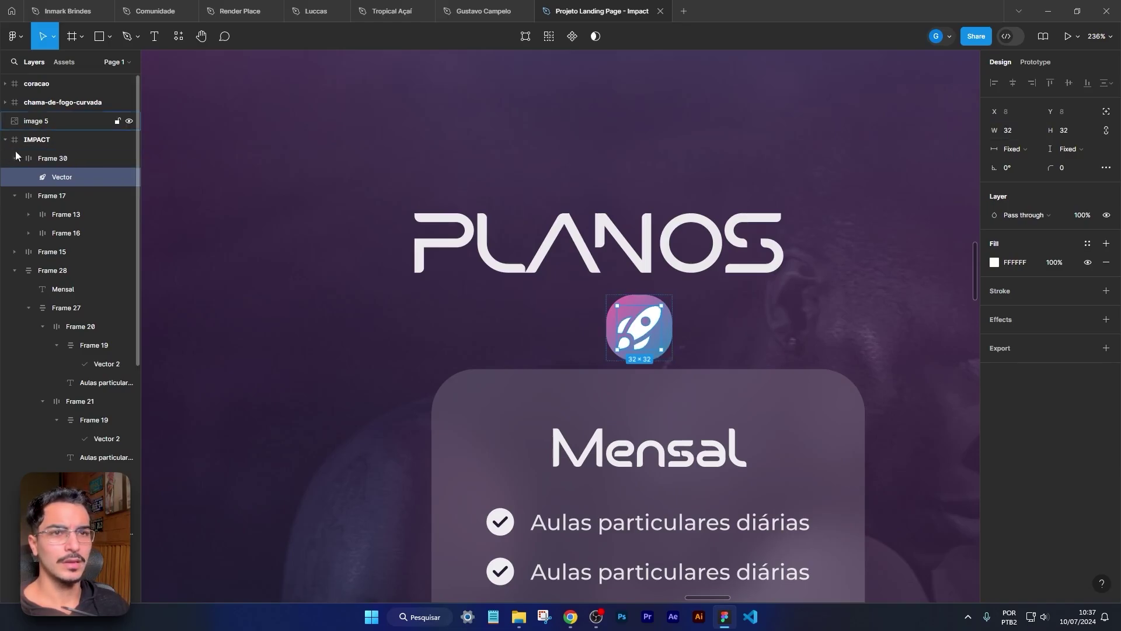
# Step: Give the rocket's icon frame 12 padding and nudge it down toward the card
pyautogui.click(62, 158)
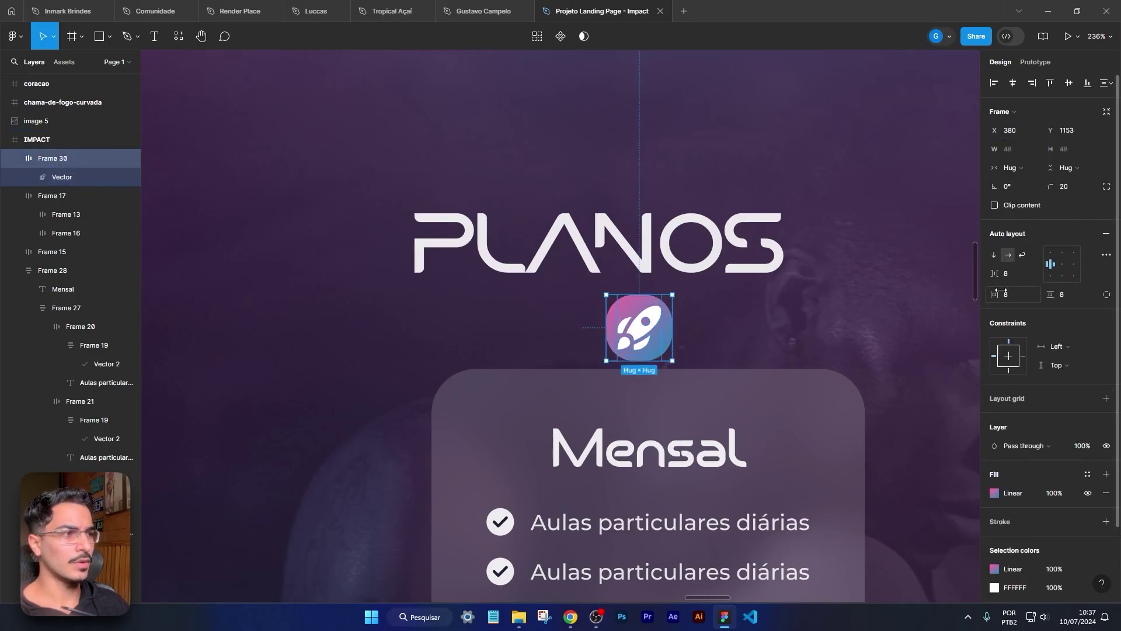
pyautogui.moveTo(1000, 290); pyautogui.dragTo(1000, 294)
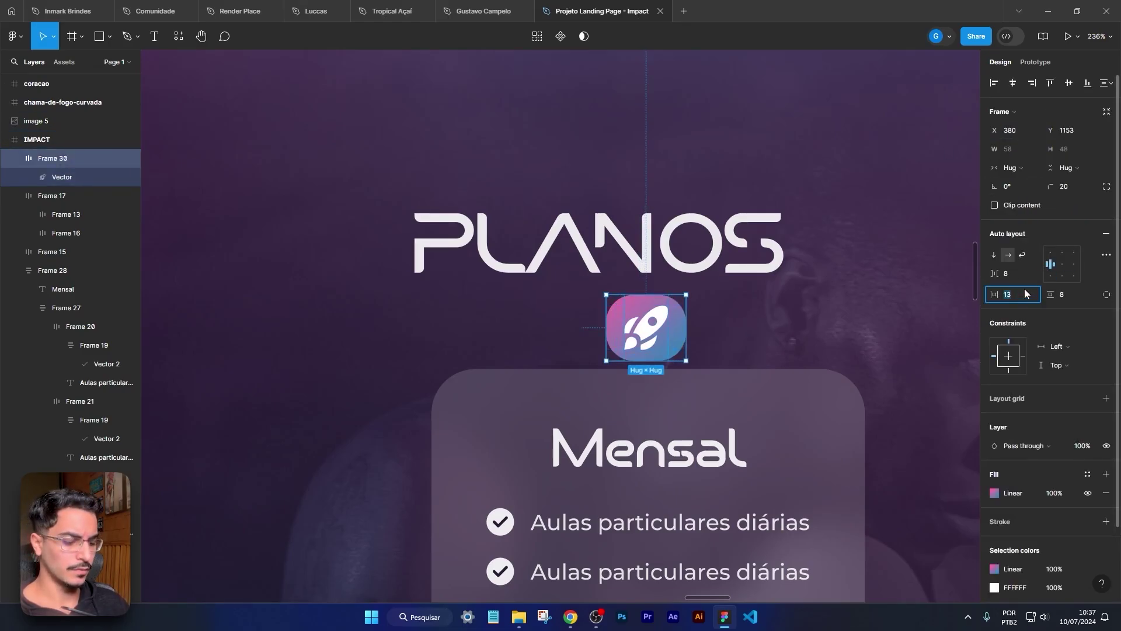
pyautogui.write('12')
pyautogui.press('Return')
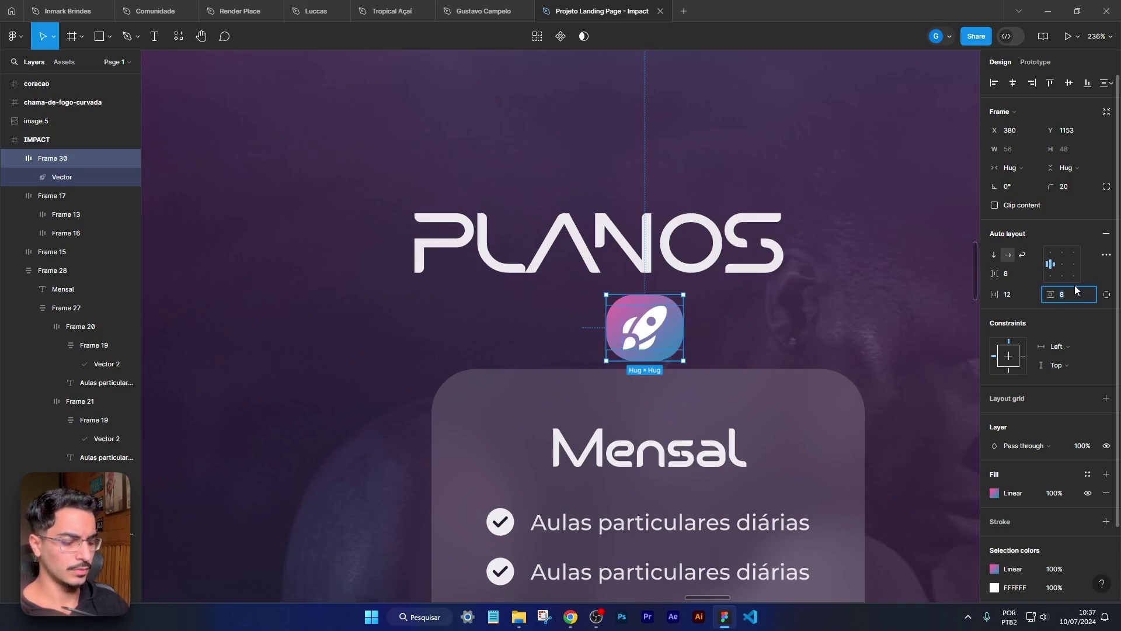
pyautogui.press('Return')
pyautogui.press('Escape')
pyautogui.keyDown('ctrl'); pyautogui.scroll(-5, 868, 388); pyautogui.keyUp('ctrl')
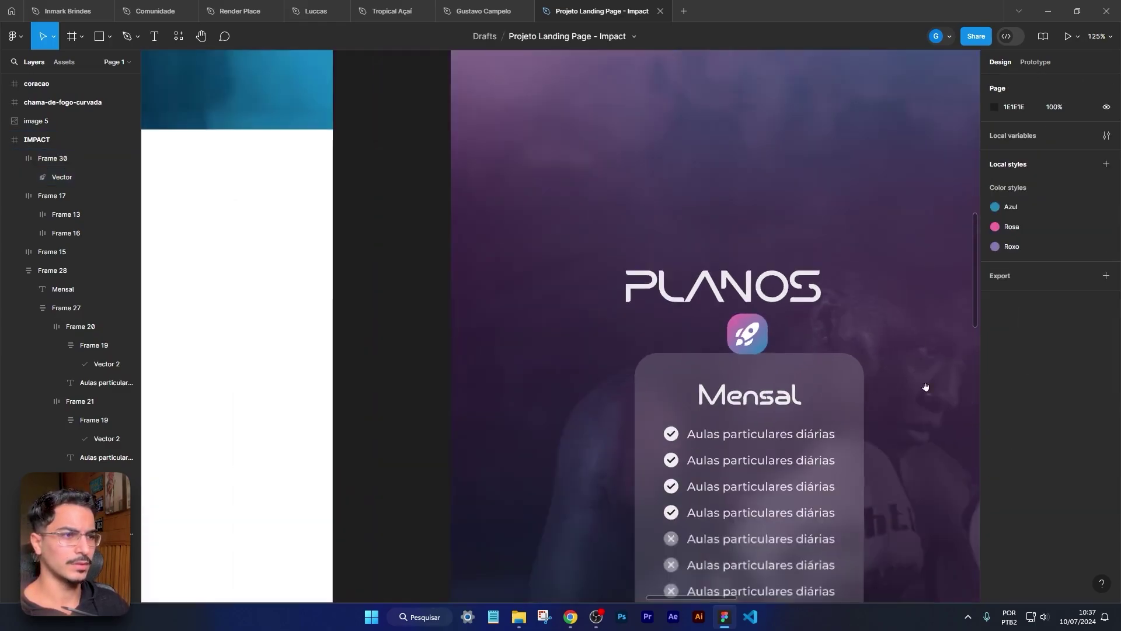
pyautogui.hscroll(2, 609, 327)
pyautogui.moveTo(579, 310); pyautogui.dragTo(581, 326)
pyautogui.press('Escape')
# Step: Correct the icon frame's padding to 20, making the badge 72×72
pyautogui.keyDown('ctrl'); pyautogui.scroll(-3, 550, 320); pyautogui.keyUp('ctrl')
pyautogui.keyDown('ctrl'); pyautogui.scroll(3, 531, 325); pyautogui.keyUp('ctrl')
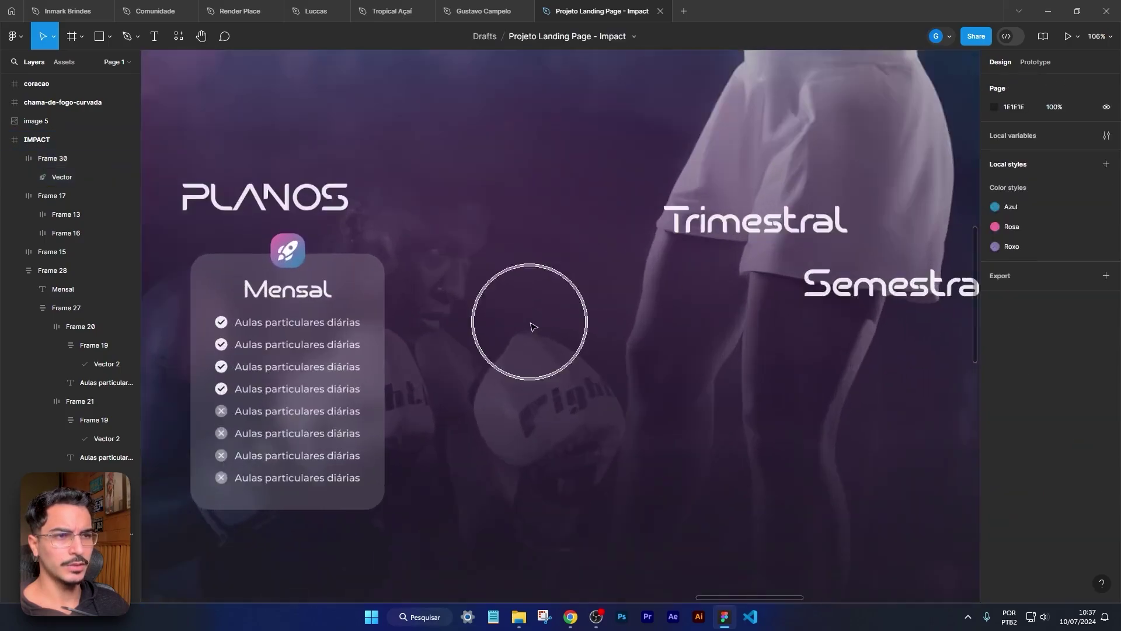
pyautogui.hscroll(-1, 535, 323)
pyautogui.keyDown('ctrl'); pyautogui.scroll(4, 276, 256); pyautogui.keyUp('ctrl')
pyautogui.click(341, 257)
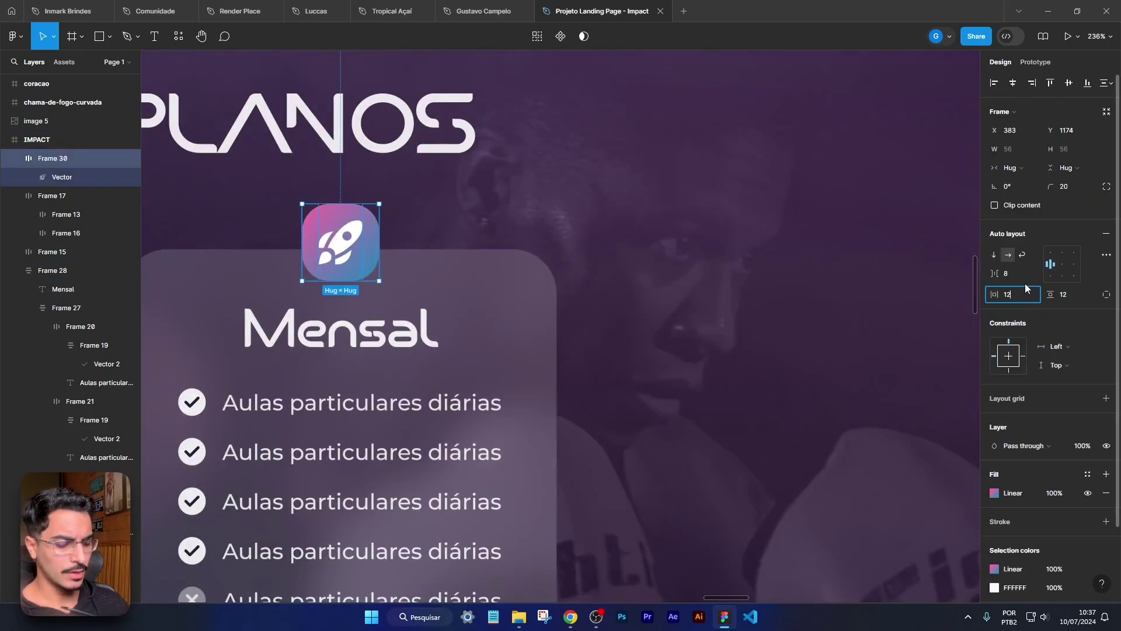
pyautogui.click(1026, 289)
pyautogui.write('1220')
pyautogui.press('Return')
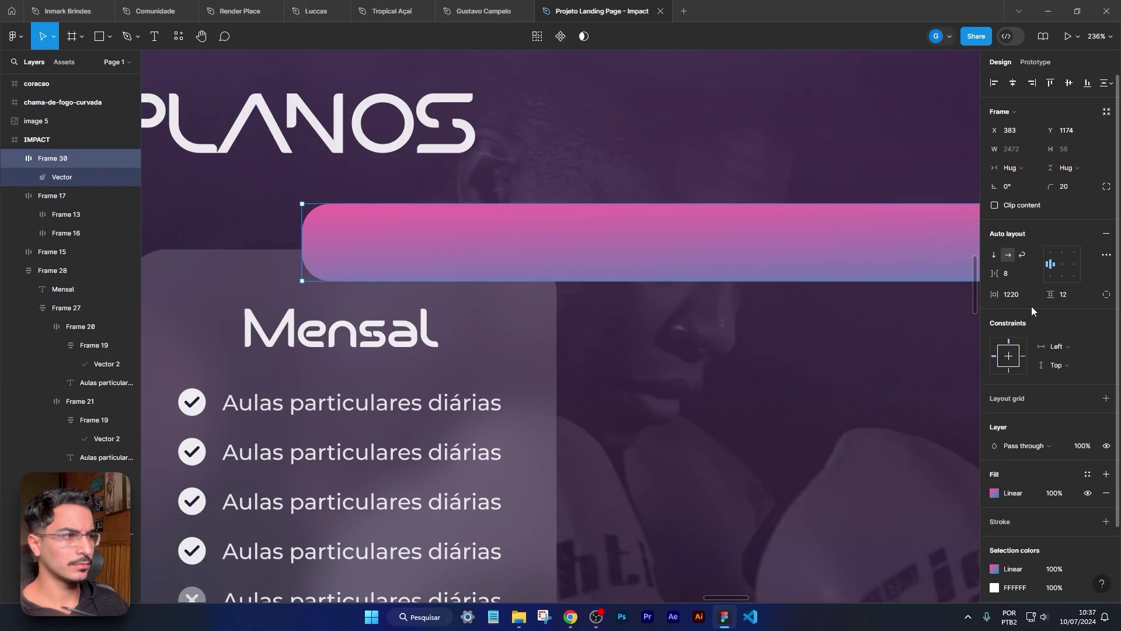
pyautogui.write('20')
pyautogui.press('Return')
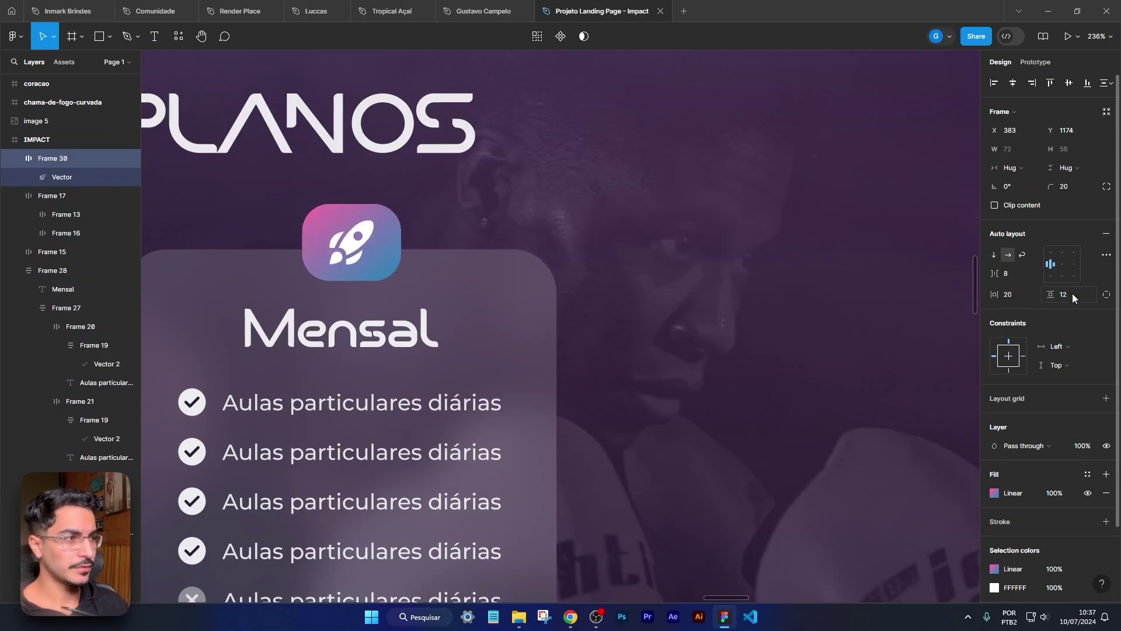
# Step: Move the rocket badge above the Mensal card under the PLANOS heading
pyautogui.keyDown('ctrl'); pyautogui.scroll(-4, 618, 228); pyautogui.keyUp('ctrl')
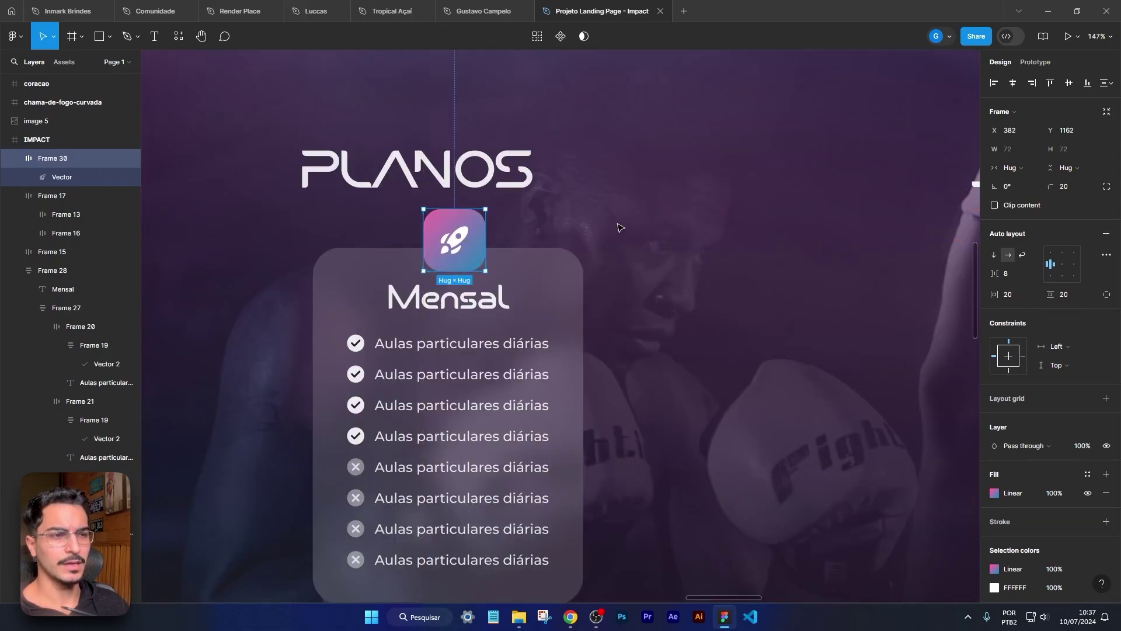
pyautogui.press('Escape')
pyautogui.keyDown('ctrl'); pyautogui.scroll(2, 644, 258); pyautogui.keyUp('ctrl')
pyautogui.moveTo(644, 258); pyautogui.dragTo(714, 546)
pyautogui.keyDown('ctrl'); pyautogui.scroll(-3, 638, 448); pyautogui.keyUp('ctrl')
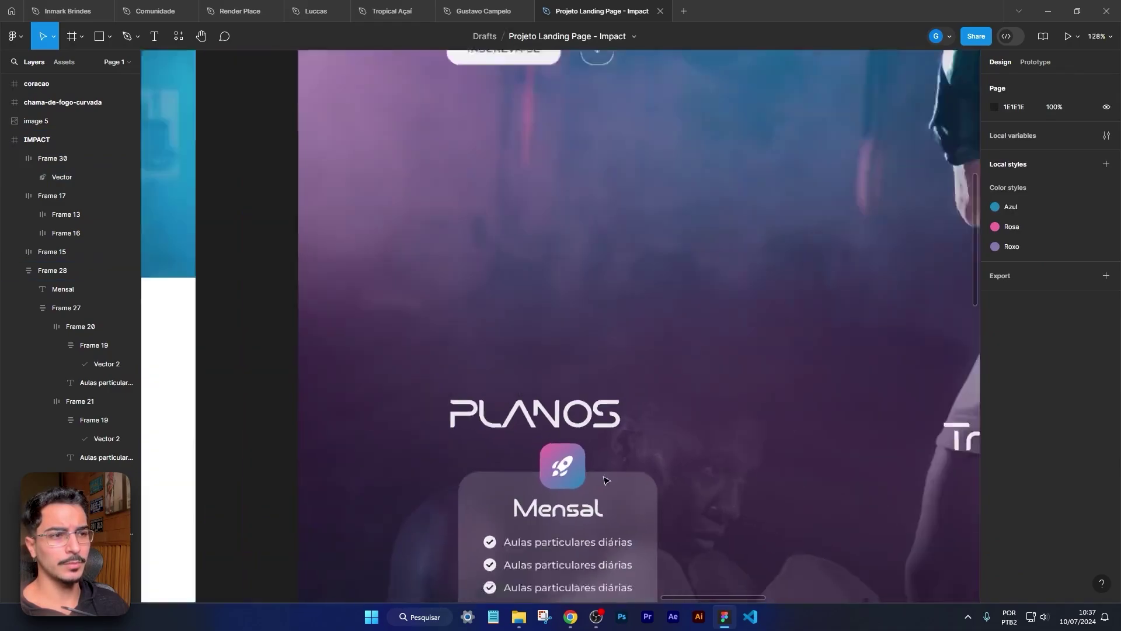
pyautogui.moveTo(565, 497)
pyautogui.mouseDown()
pyautogui.moveTo(537, 491)
pyautogui.moveTo(637, 128)
pyautogui.moveTo(561, 519)
pyautogui.moveTo(524, 490)
pyautogui.moveTo(565, 497)
pyautogui.mouseUp()
# Step: Give the Mensal card a separate top padding of 56, growing it to 315×431
pyautogui.click(607, 543)
pyautogui.scroll(3, 676, 347)
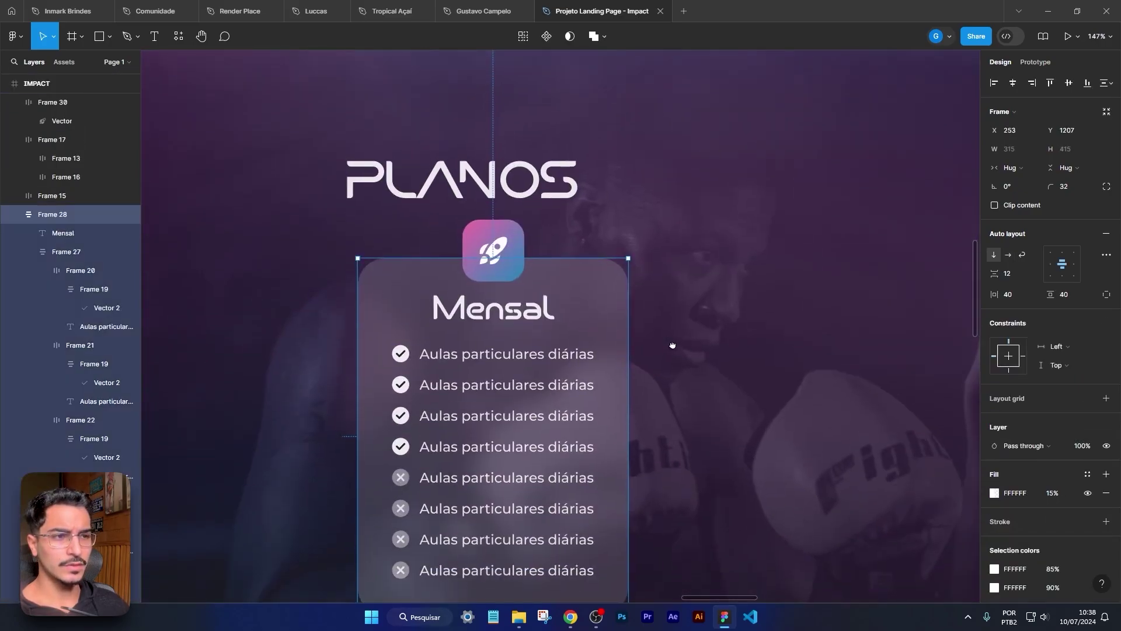
pyautogui.moveTo(673, 347); pyautogui.dragTo(676, 297)
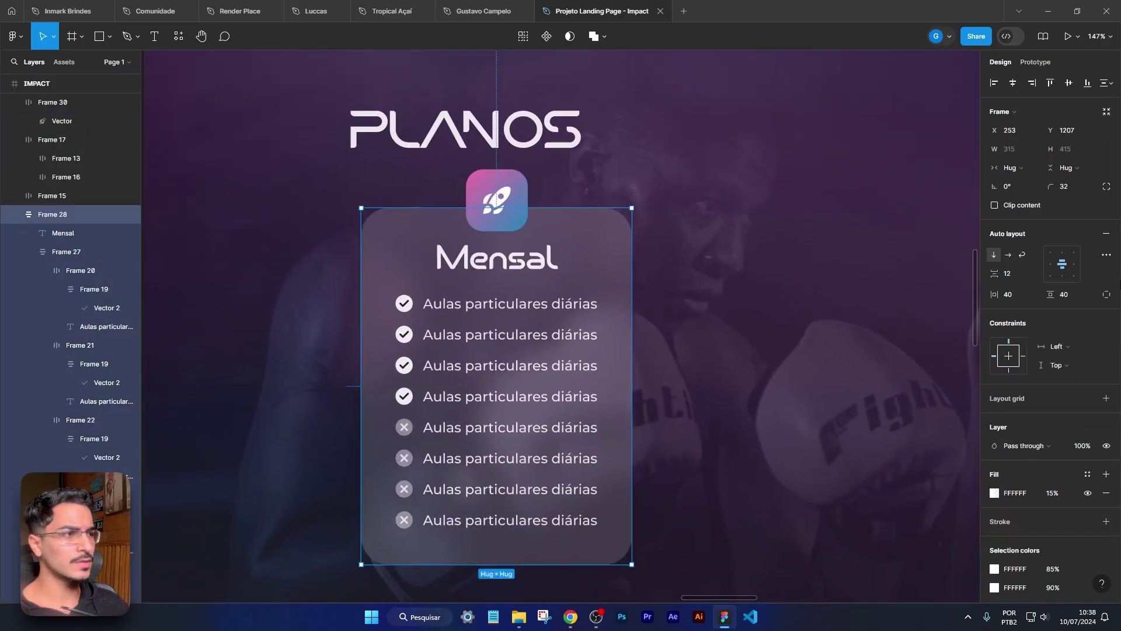
pyautogui.click(1107, 296)
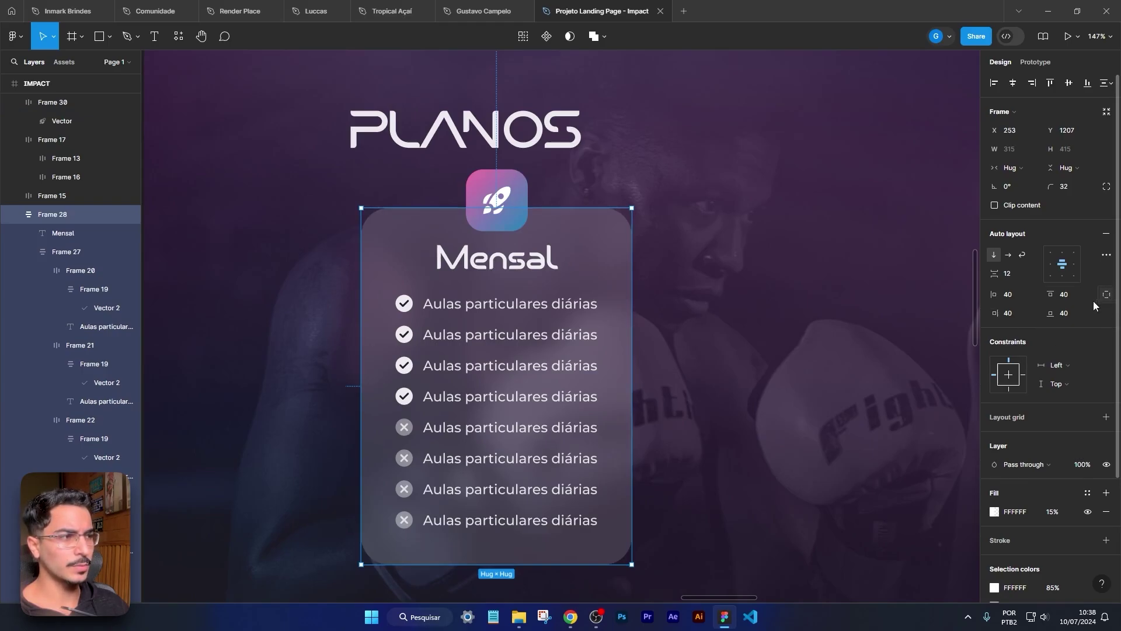
pyautogui.moveTo(1051, 294); pyautogui.dragTo(1069, 299)
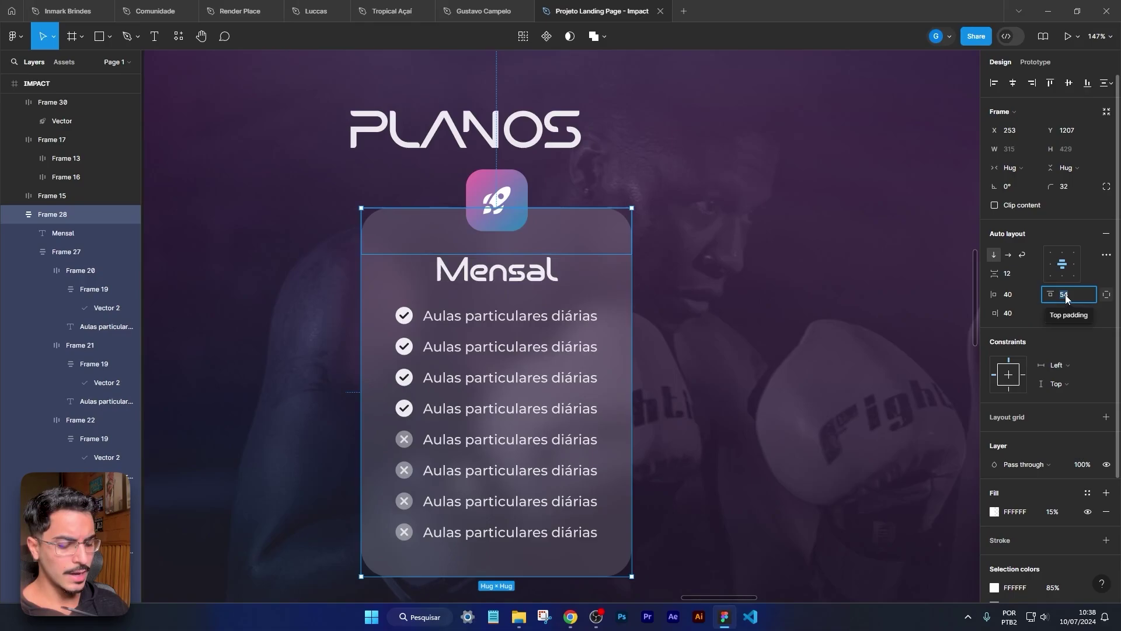
pyautogui.write('56')
pyautogui.press('Return')
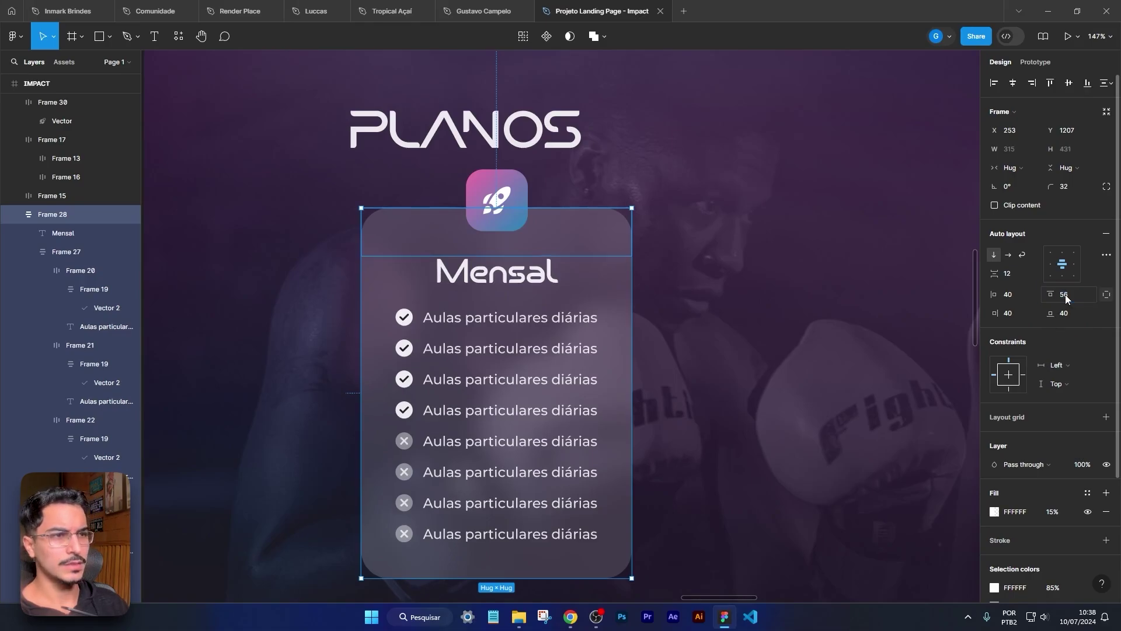
# Step: Nudge the rocket badge down onto the Mensal card's top edge and reselect it
pyautogui.click(644, 166)
pyautogui.moveTo(513, 203); pyautogui.dragTo(514, 211)
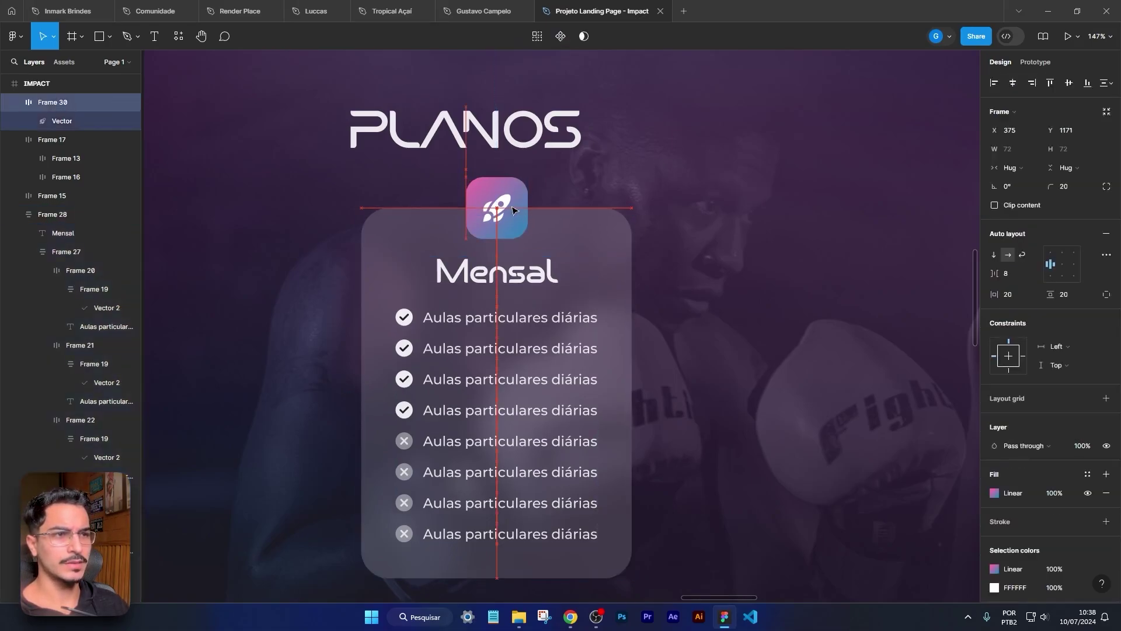
pyautogui.click(643, 161)
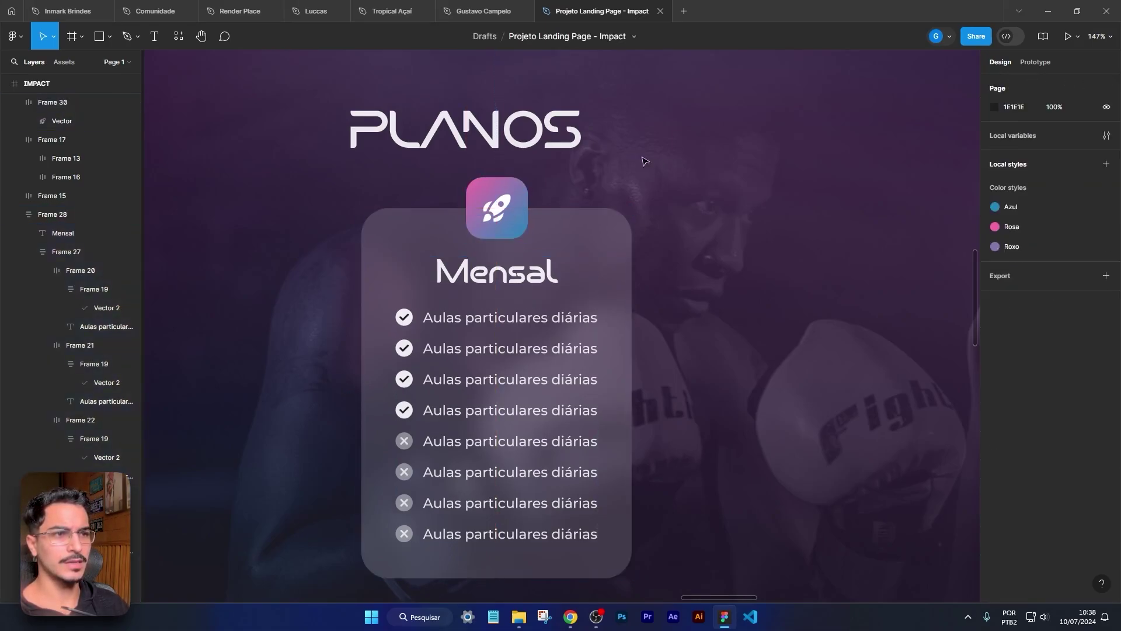
pyautogui.click(499, 222)
pyautogui.scroll(-3, 645, 260)
pyautogui.moveTo(768, 300); pyautogui.dragTo(645, 306)
pyautogui.scroll(3, 402, 228)
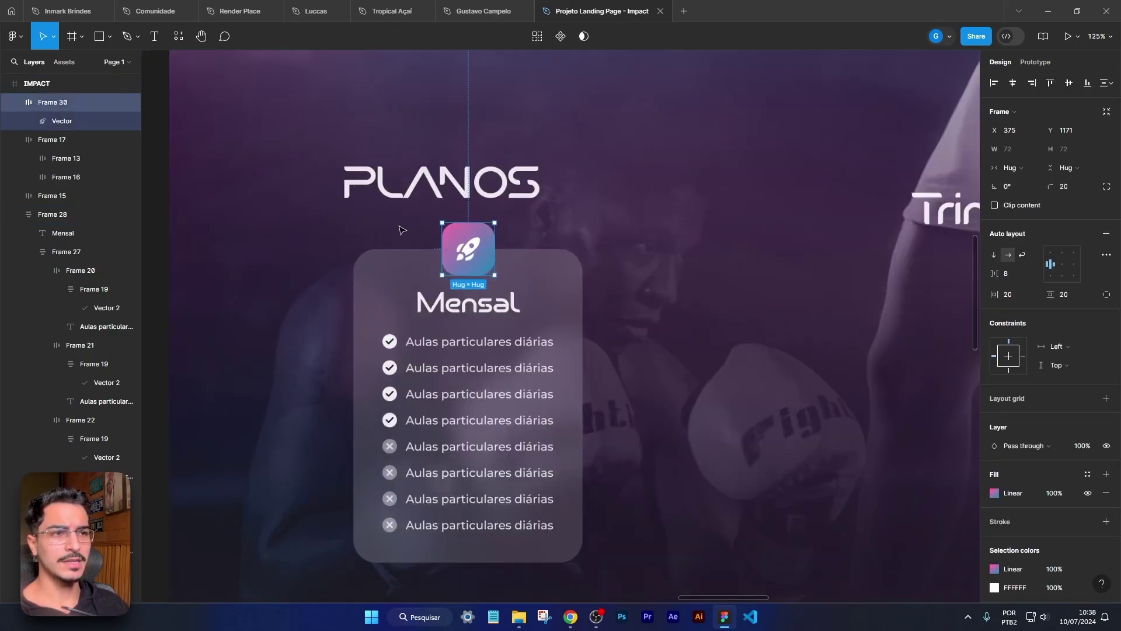
pyautogui.scroll(3, 480, 238)
pyautogui.scroll(-3, 1025, 401)
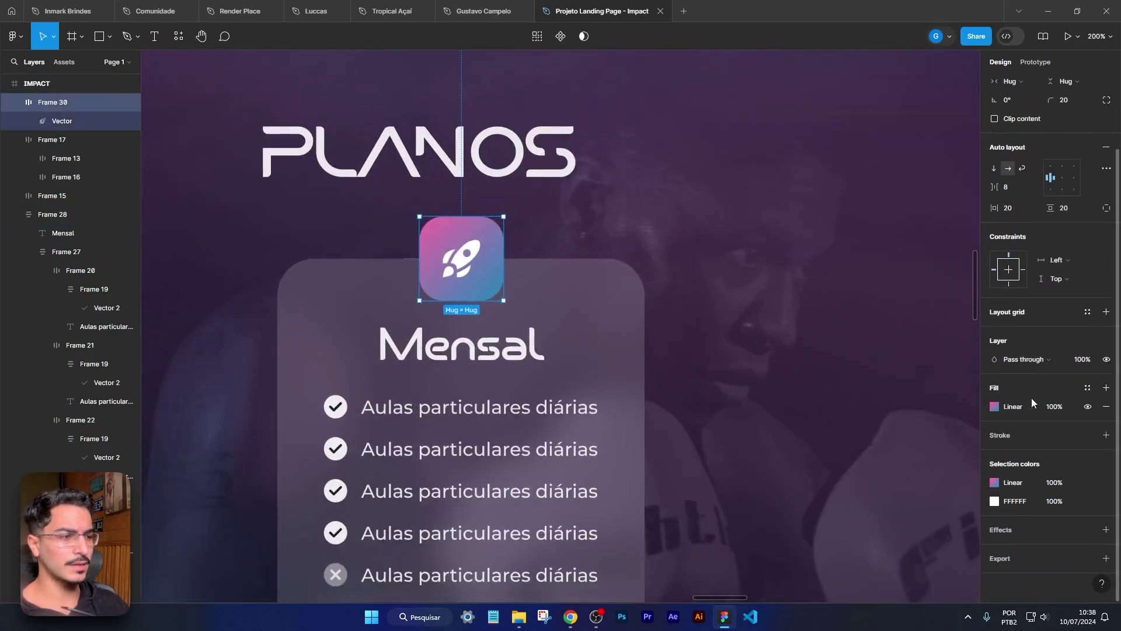
# Step: Add a drop shadow effect to the rocket badge (Frame 30)
pyautogui.click(1106, 529)
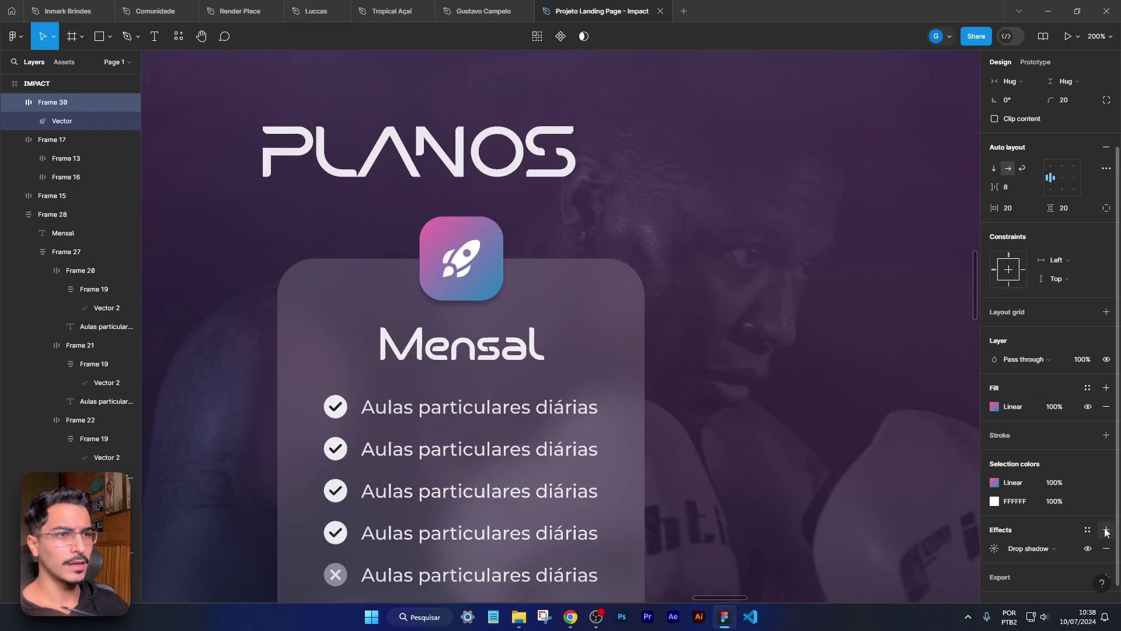
pyautogui.click(995, 549)
pyautogui.click(1043, 548)
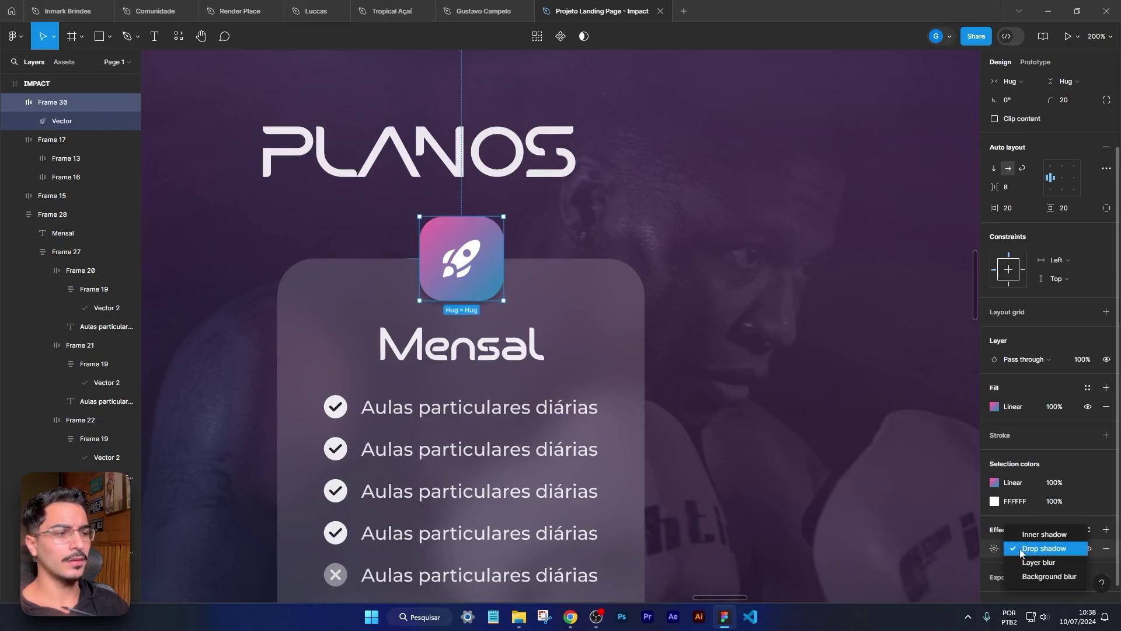
pyautogui.click(994, 550)
pyautogui.click(994, 550)
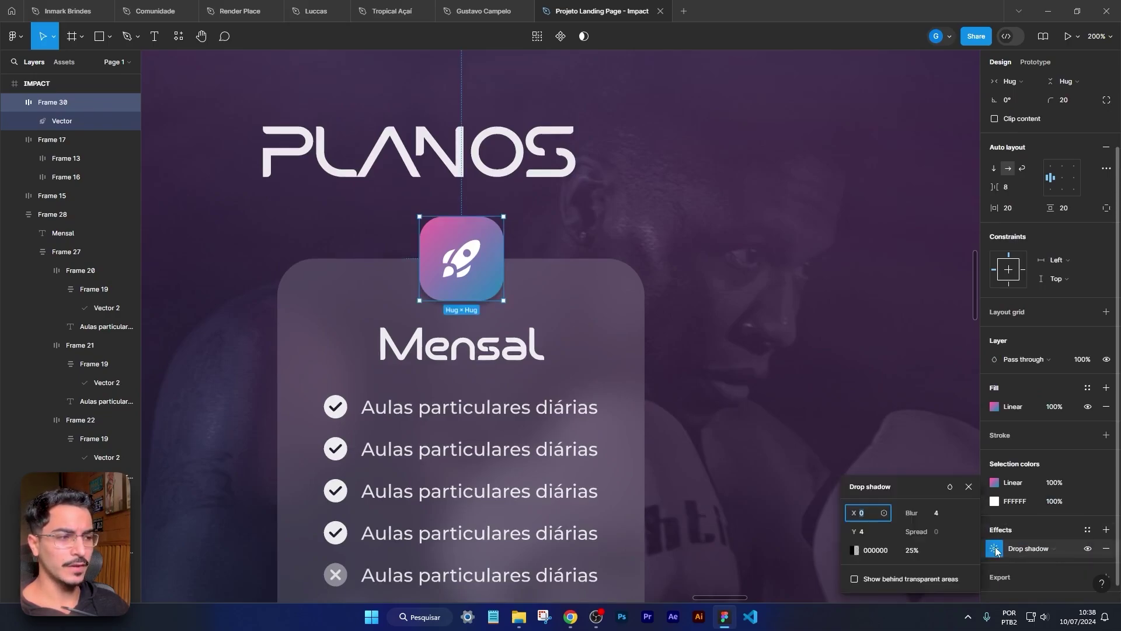
# Step: Inspect the Mensal card's background blur, then return to the badge's drop shadow settings
pyautogui.click(571, 303)
pyautogui.scroll(-2, 1051, 512)
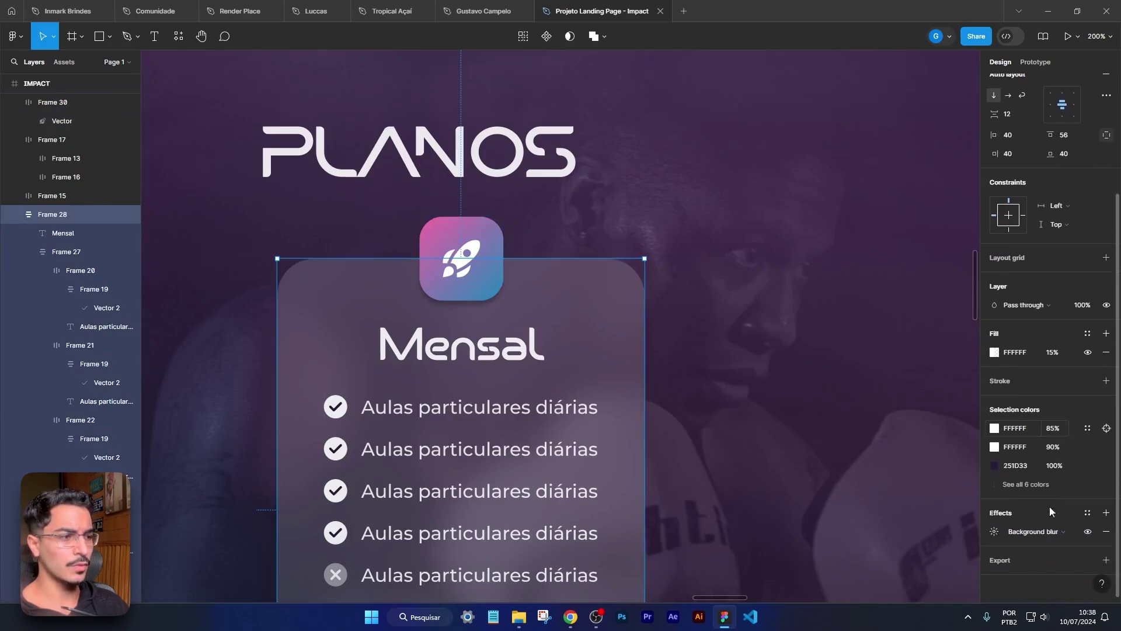
pyautogui.click(994, 531)
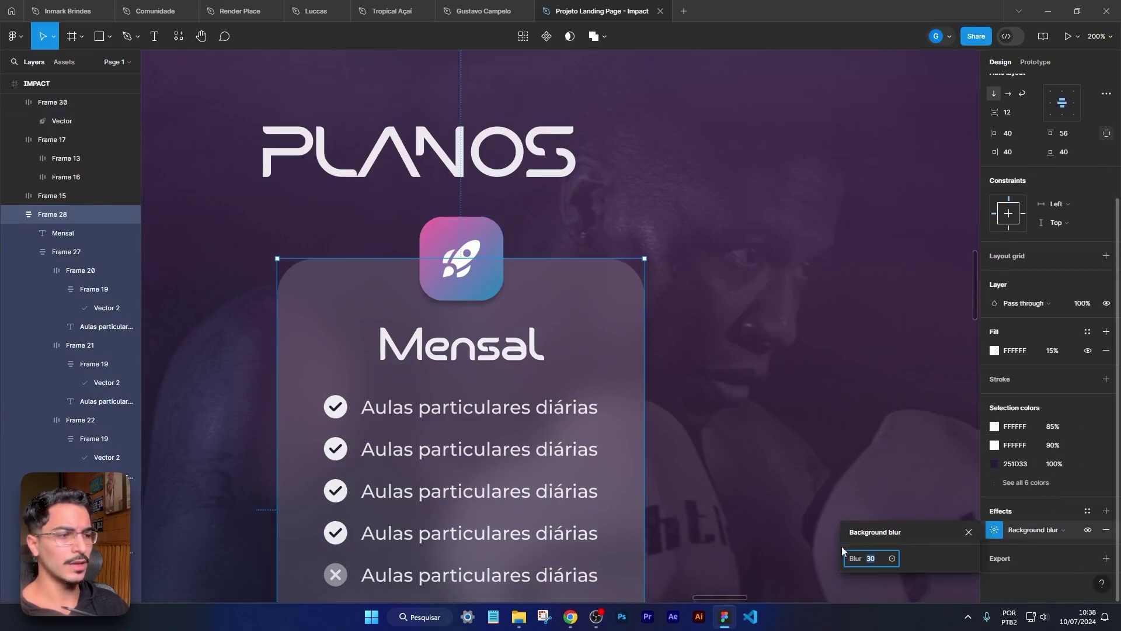
pyautogui.click(1045, 531)
pyautogui.click(1045, 528)
pyautogui.hotkey('ctrl', 'z')
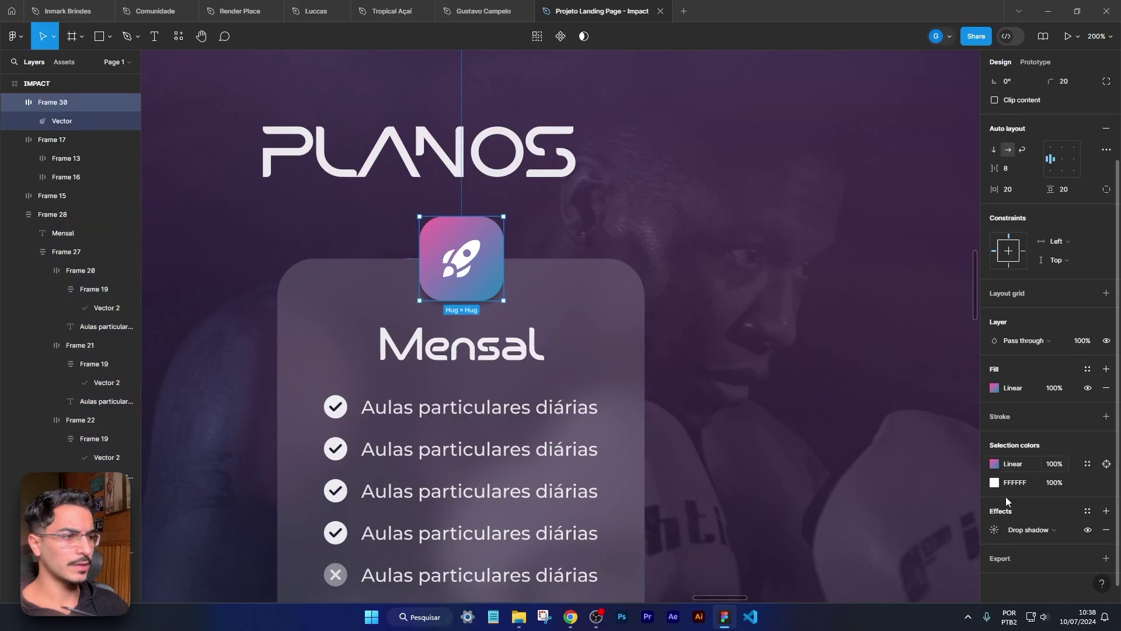
pyautogui.click(994, 530)
# Step: Set the shadow colour to light purple AD93ED sampled from the design
pyautogui.click(856, 550)
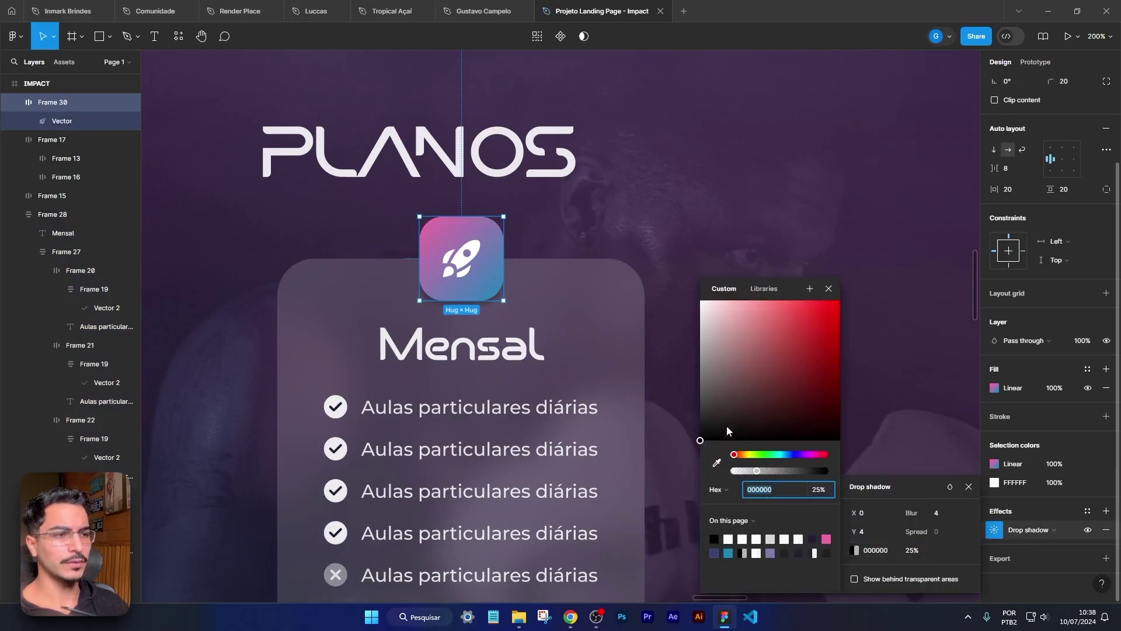
pyautogui.click(717, 466)
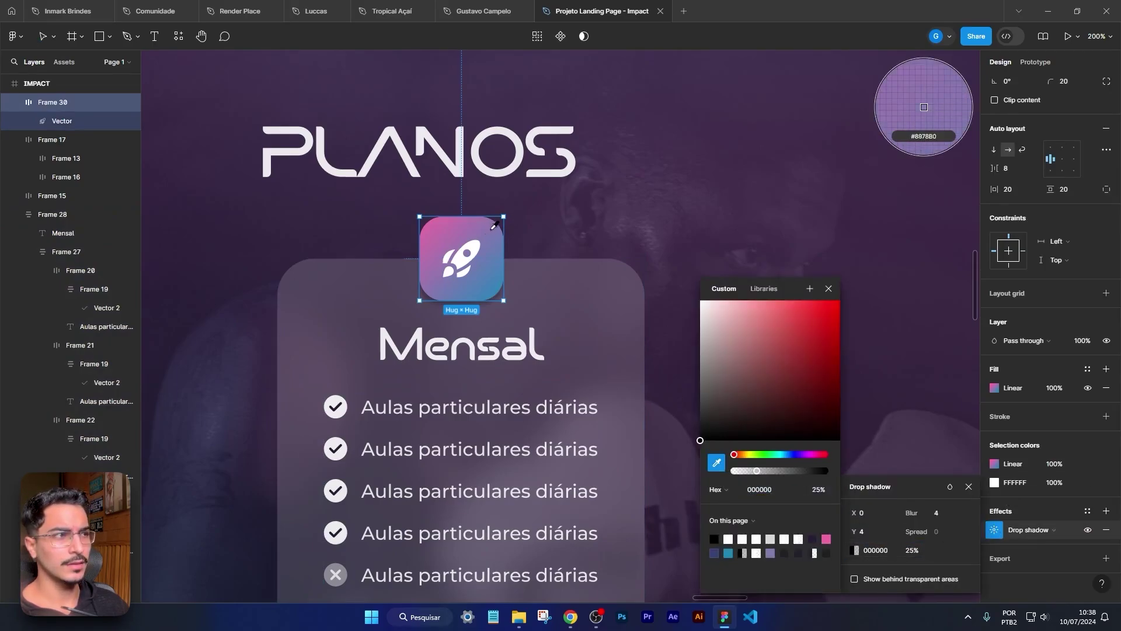
pyautogui.click(923, 107)
pyautogui.moveTo(757, 330); pyautogui.dragTo(750, 313)
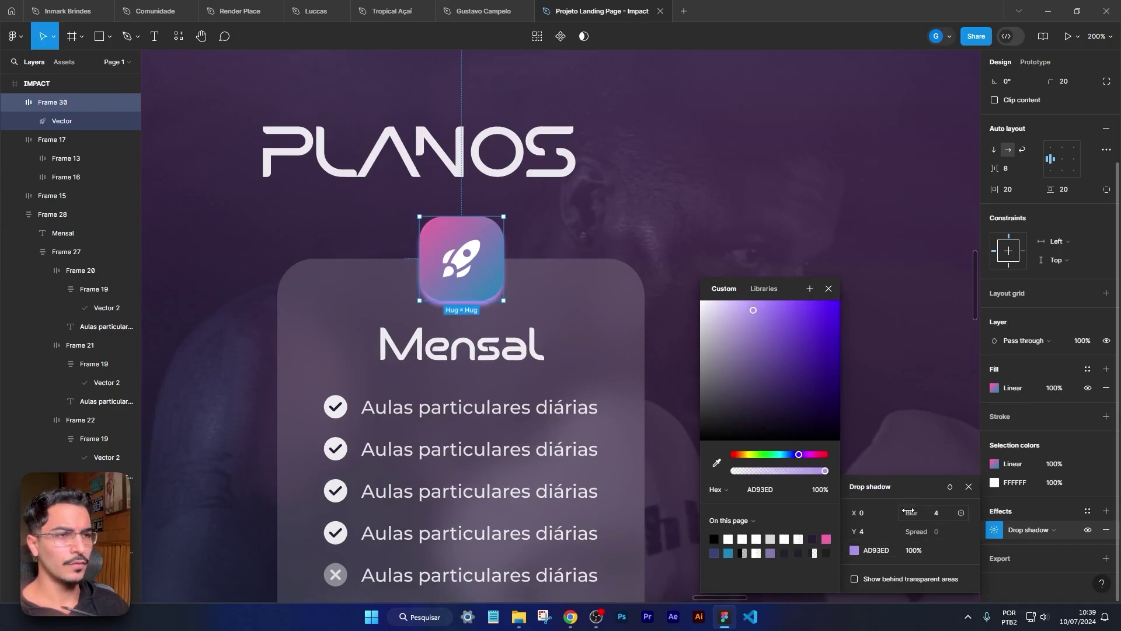
# Step: Widen the shadow blur and set its Y offset to 0 to centre the glow
pyautogui.moveTo(908, 511); pyautogui.dragTo(6, 497)
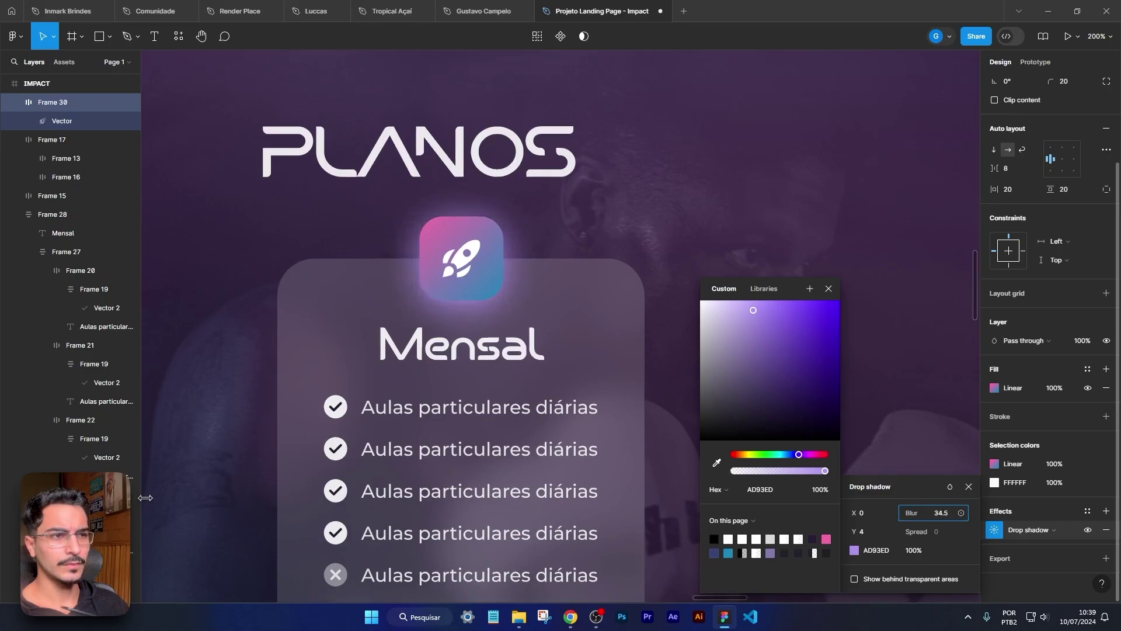
pyautogui.click(874, 535)
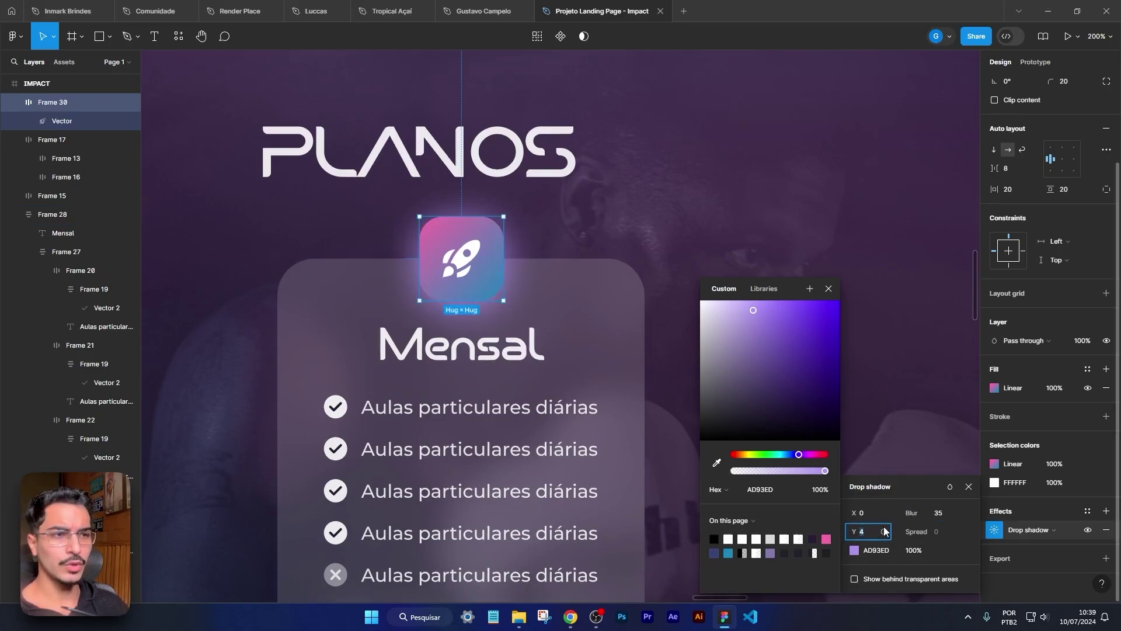
pyautogui.moveTo(855, 531); pyautogui.dragTo(896, 526)
pyautogui.write('0')
pyautogui.press('Return')
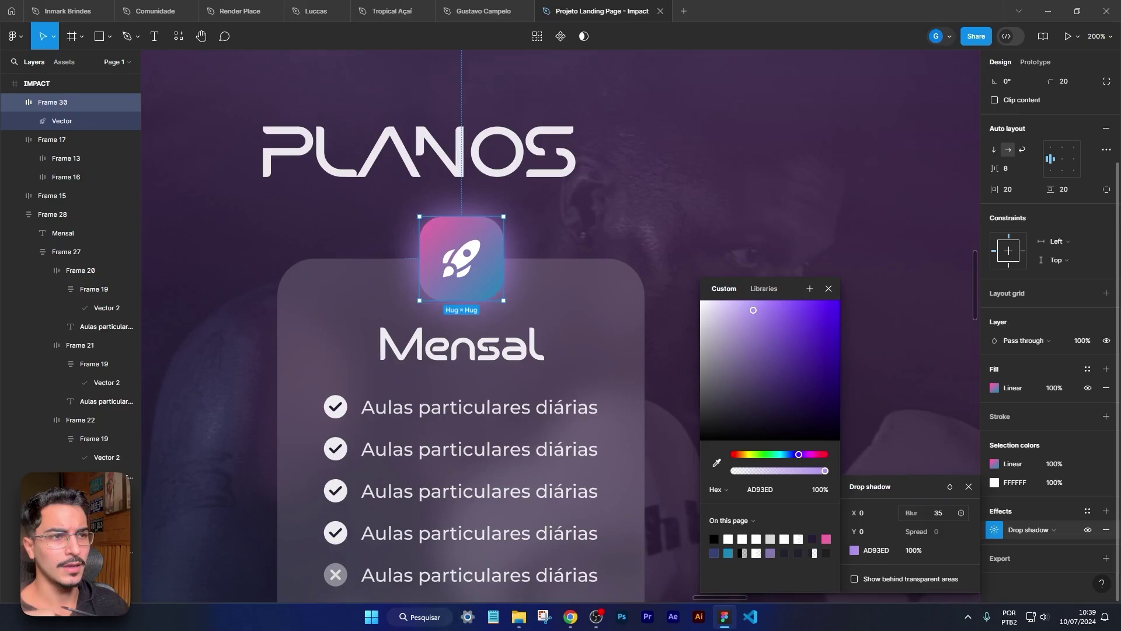
# Step: Finish the glow at 37.6 blur and 54% opacity, toggling it to compare
pyautogui.moveTo(936, 513); pyautogui.dragTo(940, 513)
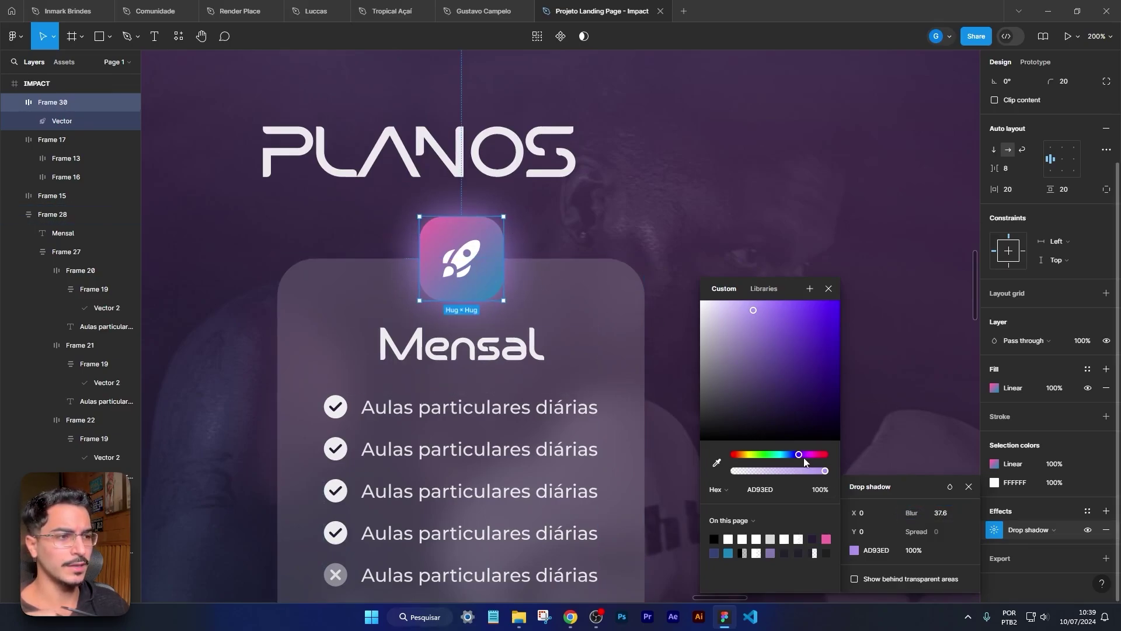
pyautogui.moveTo(824, 471); pyautogui.dragTo(785, 466)
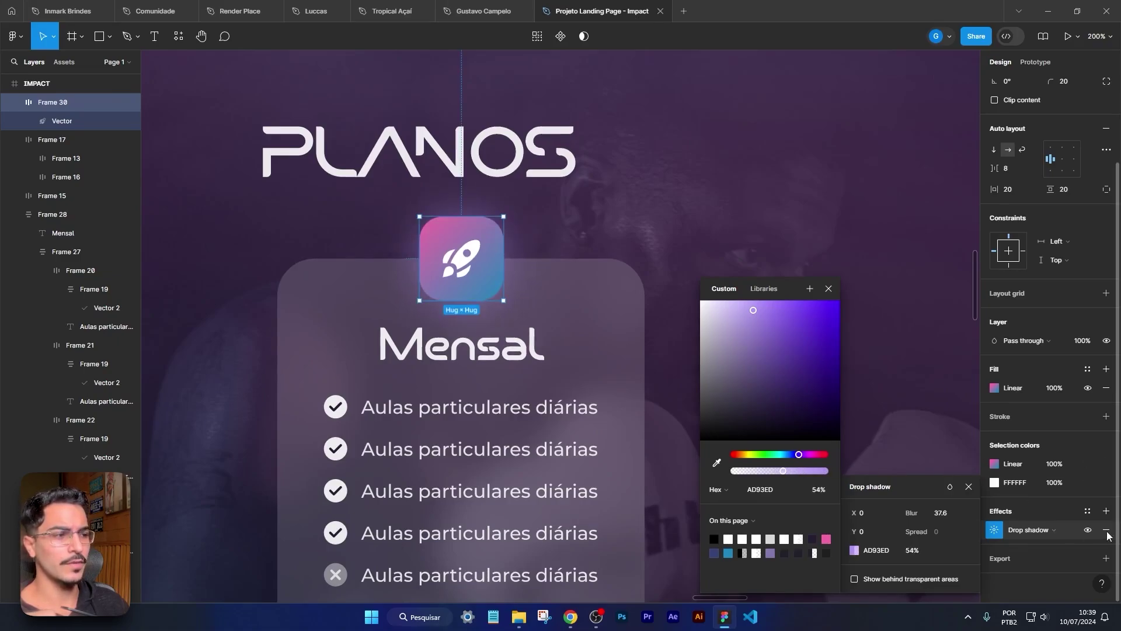
pyautogui.click(1086, 531)
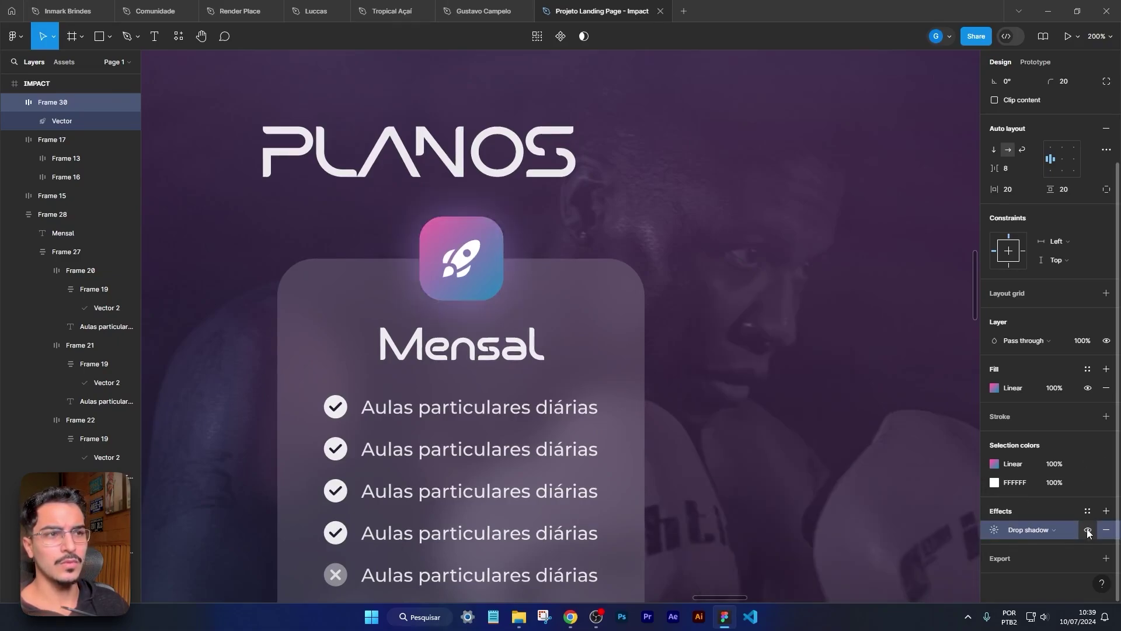
pyautogui.click(1087, 531)
pyautogui.click(1087, 531)
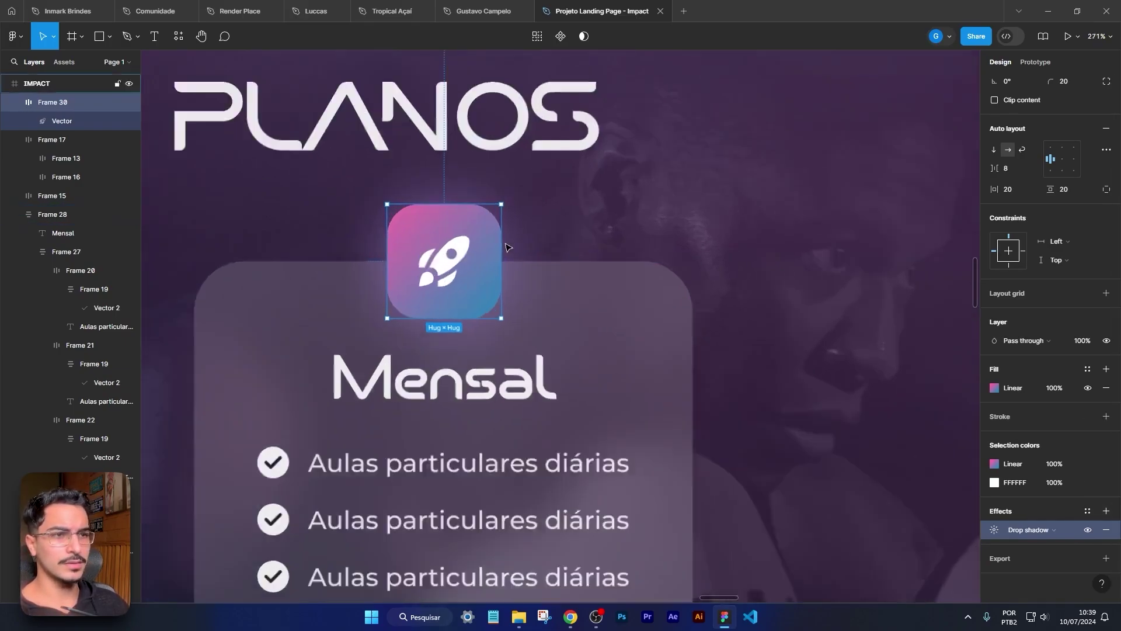
# Step: Add a white FFFFFF inner shadow to the rocket badge, offset 2/2 with 4 blur
pyautogui.scroll(5, 540, 252)
pyautogui.click(1106, 510)
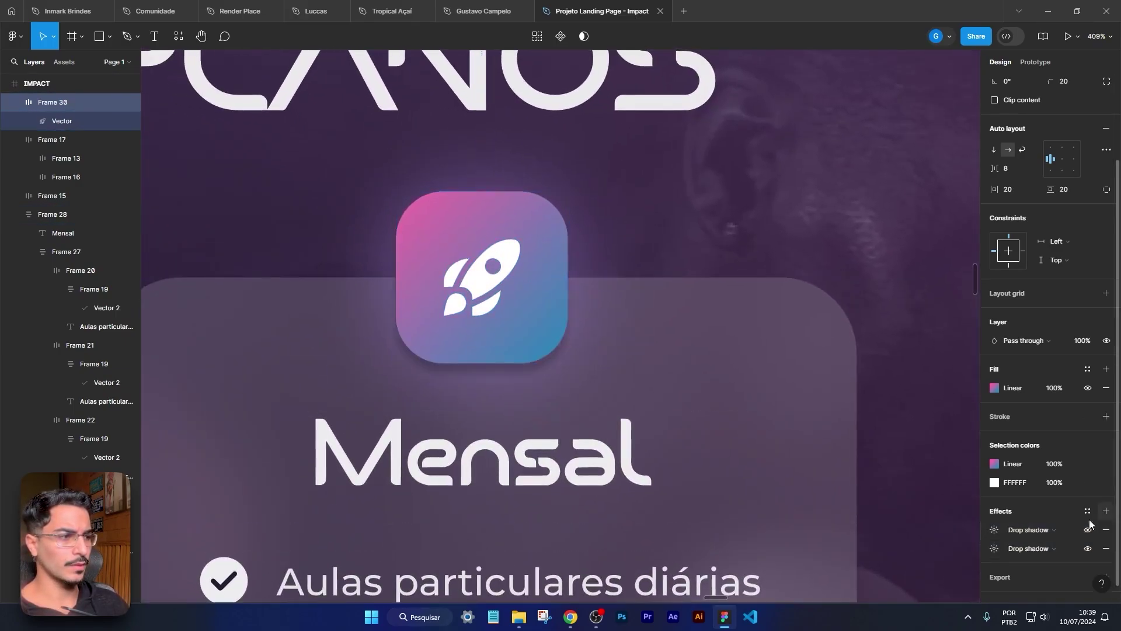
pyautogui.click(1030, 529)
pyautogui.click(1030, 514)
pyautogui.click(995, 530)
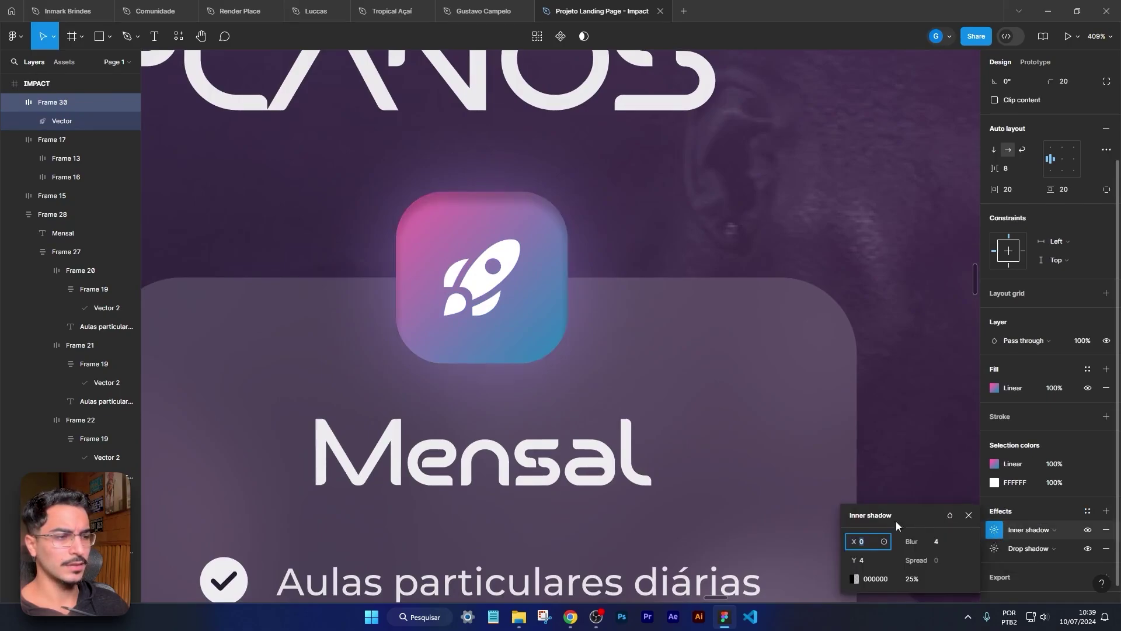
pyautogui.moveTo(850, 542)
pyautogui.mouseDown()
pyautogui.moveTo(840, 538)
pyautogui.moveTo(851, 535)
pyautogui.moveTo(847, 560)
pyautogui.mouseUp()
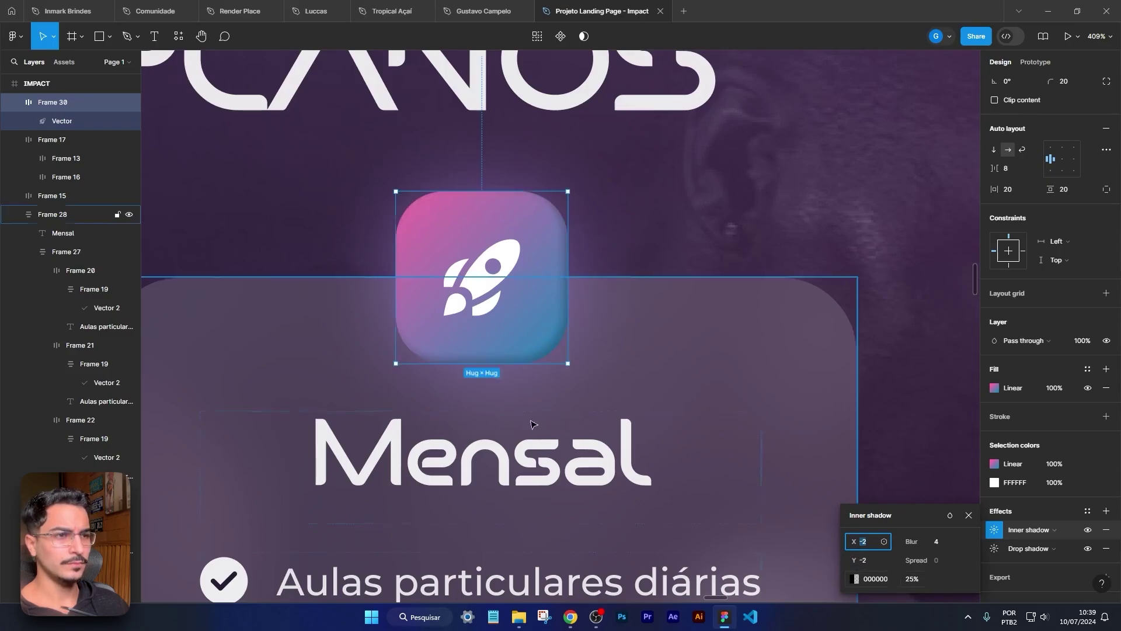
pyautogui.click(856, 579)
pyautogui.write('FFFFFF')
pyautogui.press('Return')
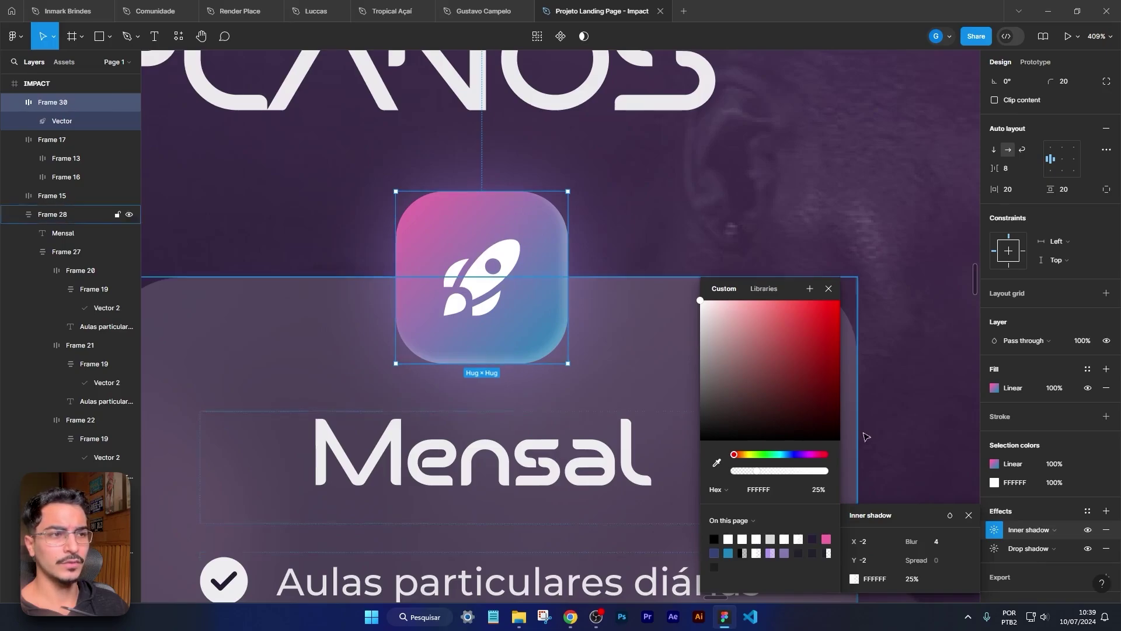
pyautogui.moveTo(914, 541); pyautogui.dragTo(943, 541)
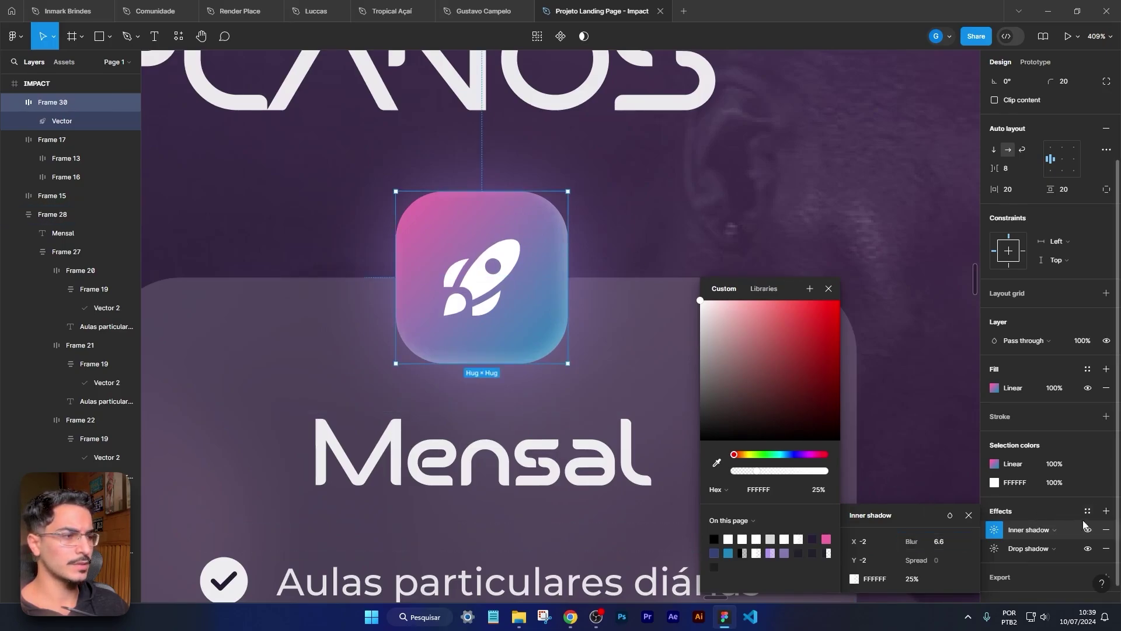
pyautogui.click(1106, 511)
# Step: Add a second, lighter inner shadow with reduced opacity
pyautogui.click(1105, 511)
pyautogui.click(1030, 530)
pyautogui.click(1031, 529)
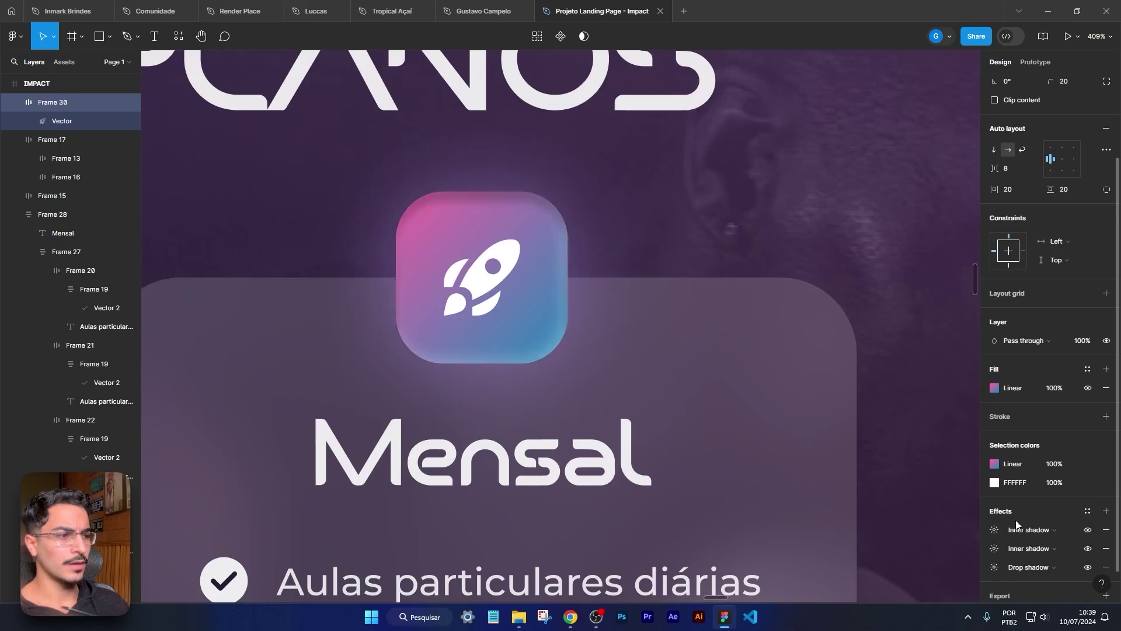
pyautogui.click(994, 529)
pyautogui.moveTo(852, 542); pyautogui.dragTo(856, 539)
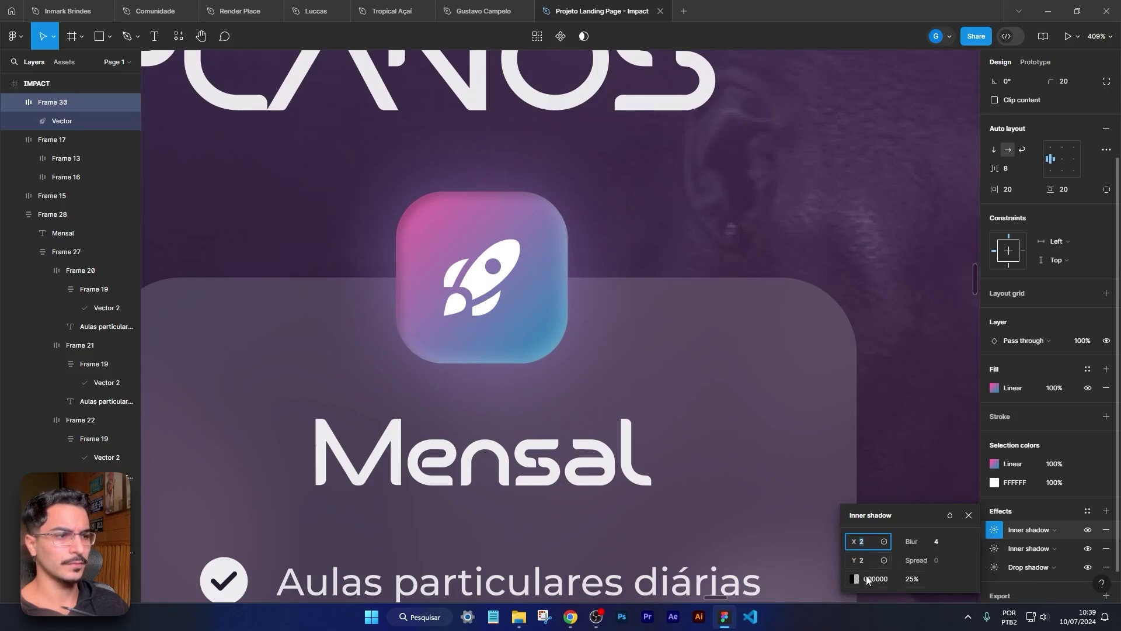
pyautogui.click(856, 578)
pyautogui.click(722, 300)
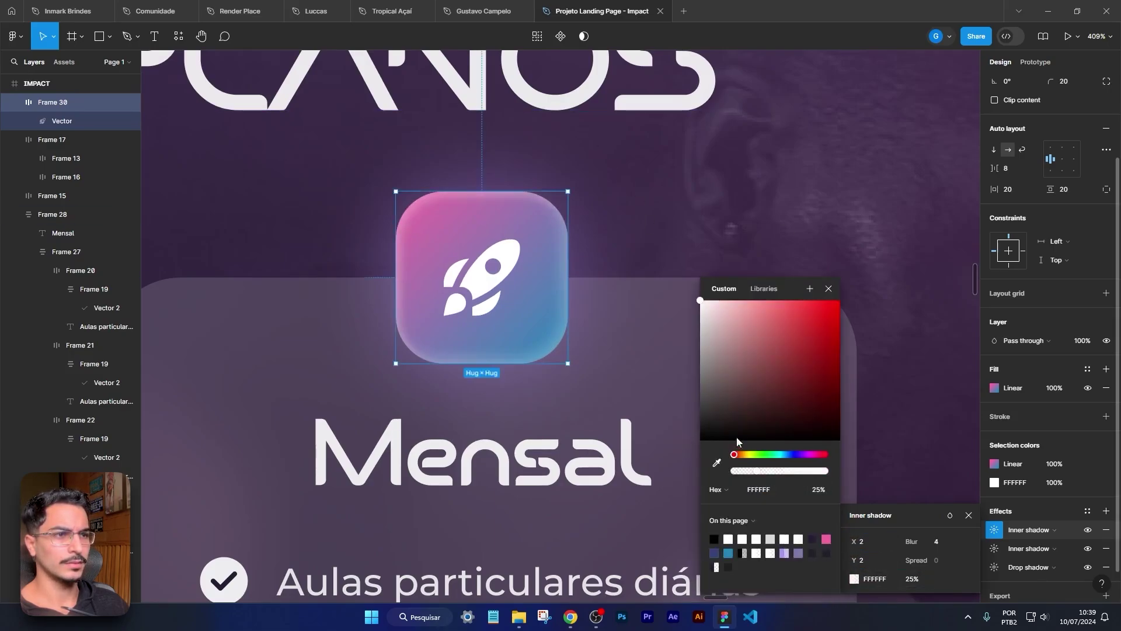
pyautogui.click(912, 579)
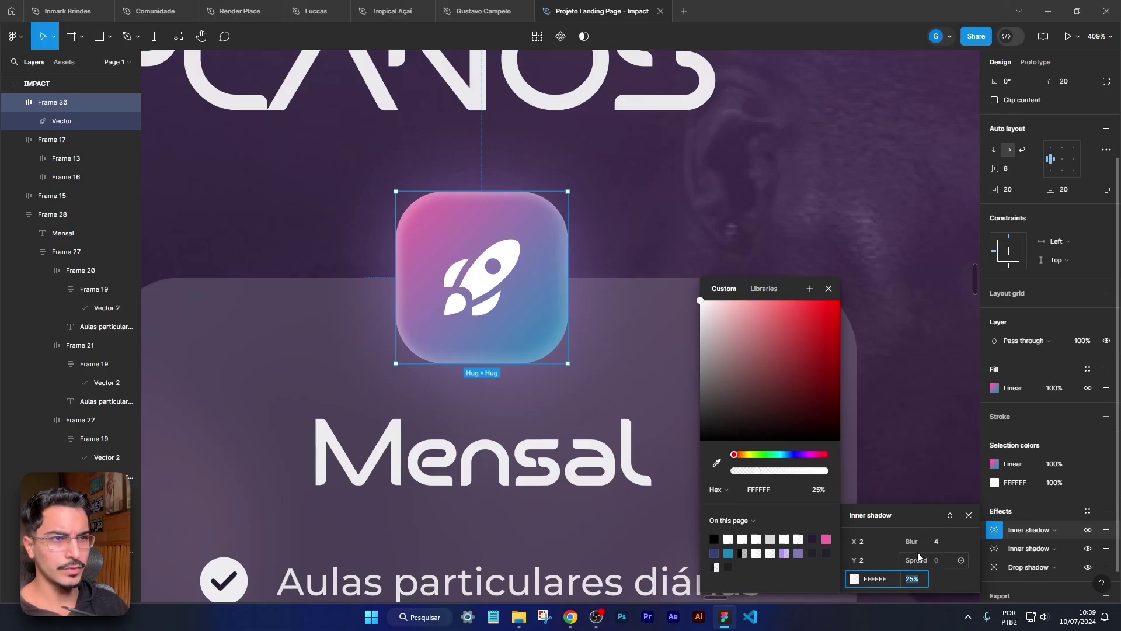
pyautogui.press('Down')
pyautogui.press('Down')
pyautogui.press('Down')
pyautogui.press('Down')
pyautogui.press('Down')
pyautogui.press('Down')
pyautogui.press('Down')
pyautogui.press('Down')
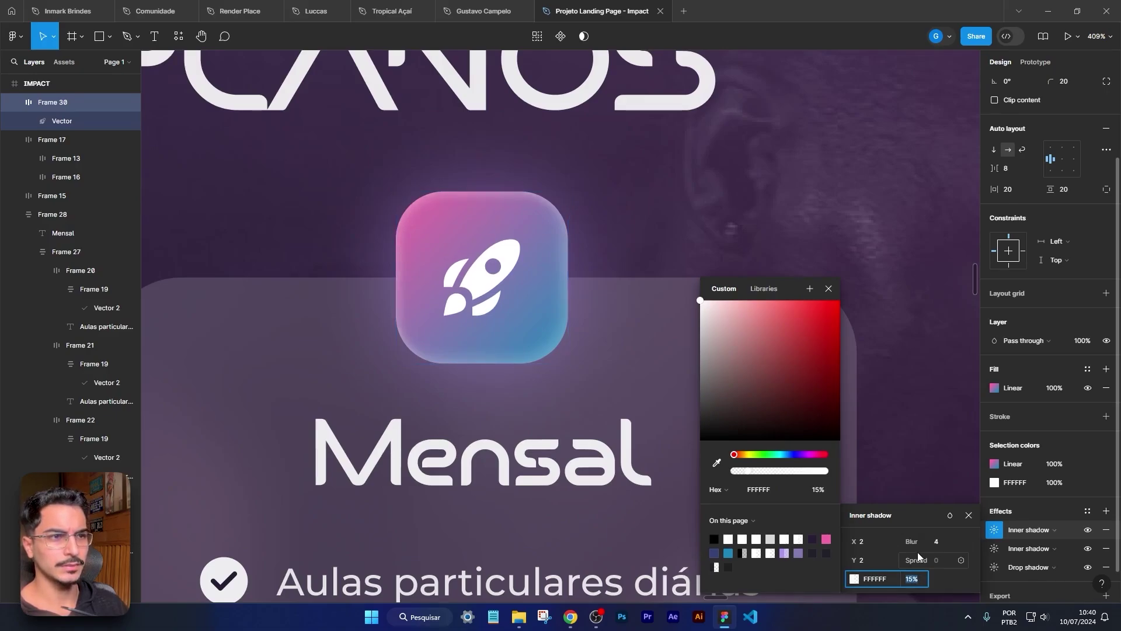
pyautogui.press('Escape')
pyautogui.press('Escape')
# Step: Raise the rocket badge's purple drop shadow opacity above 54%
pyautogui.scroll(-5, 916, 403)
pyautogui.moveTo(905, 393); pyautogui.dragTo(821, 374)
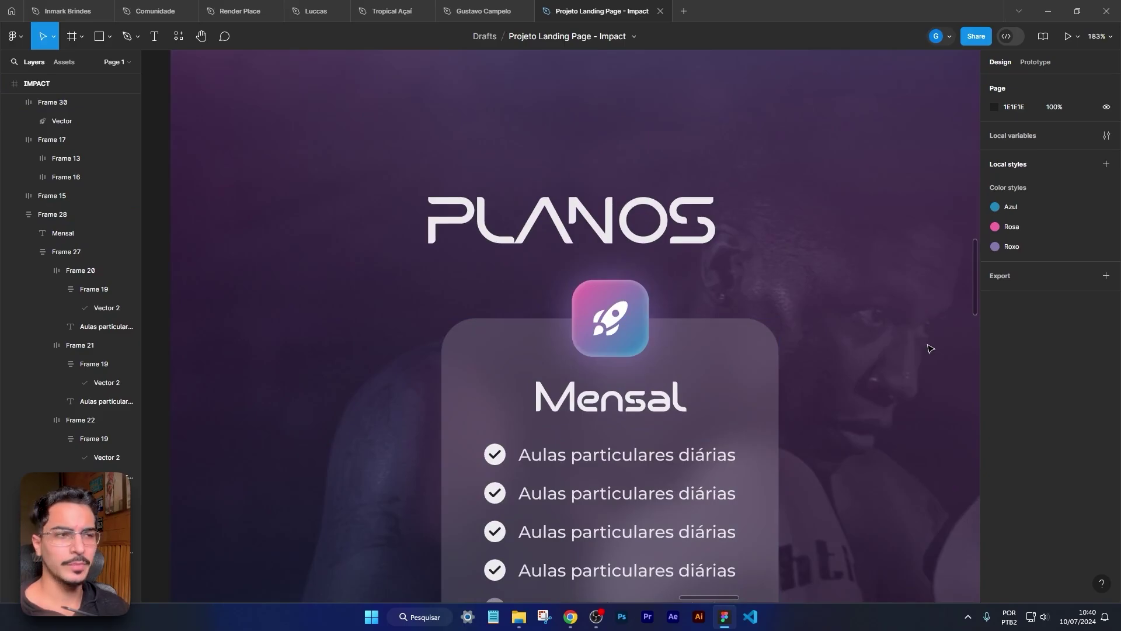
pyautogui.click(641, 320)
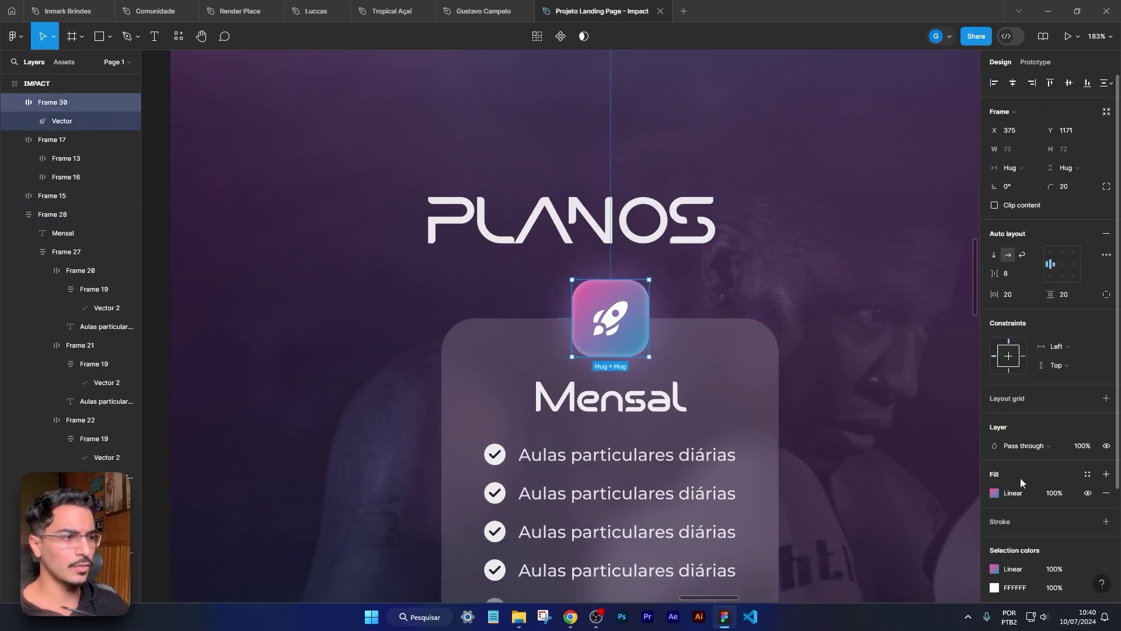
pyautogui.scroll(-3, 1024, 508)
pyautogui.click(995, 529)
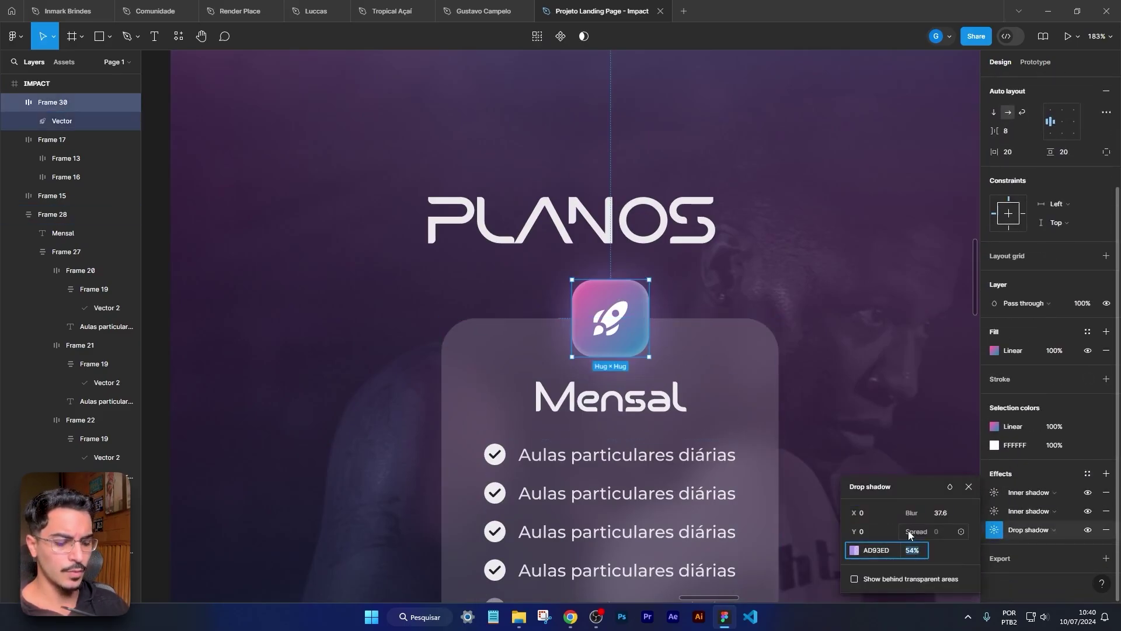
pyautogui.press('Up')
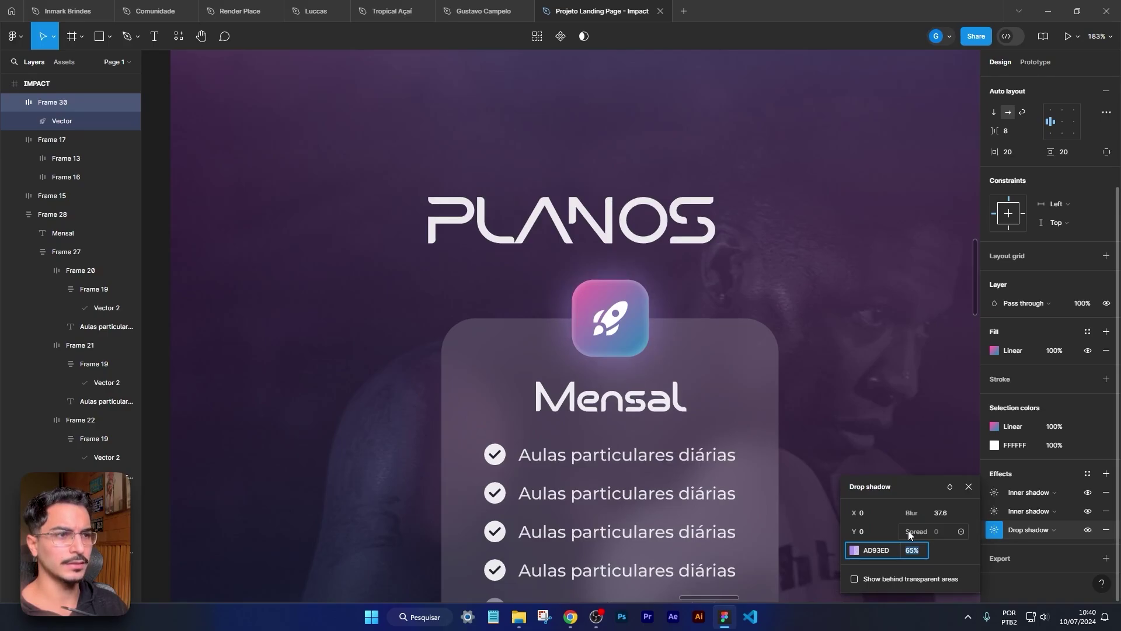
# Step: Select the rocket badge and Mensal card together and group them into Group 2 (315×467)
pyautogui.press('Escape')
pyautogui.scroll(-3, 883, 418)
pyautogui.moveTo(883, 418); pyautogui.dragTo(733, 385)
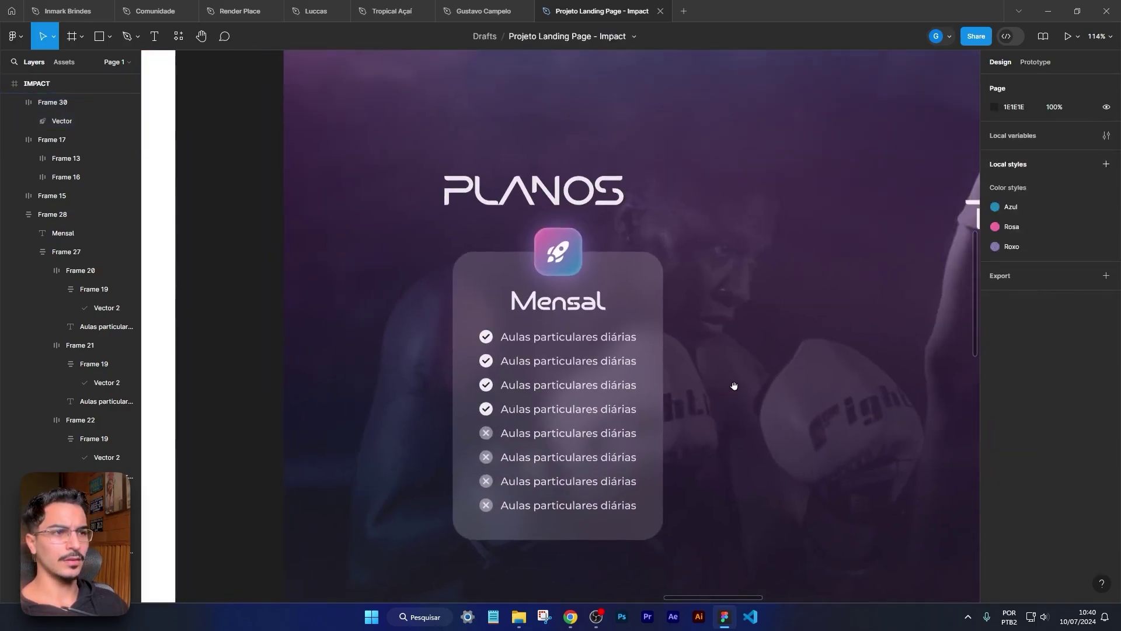
pyautogui.scroll(-5, 846, 315)
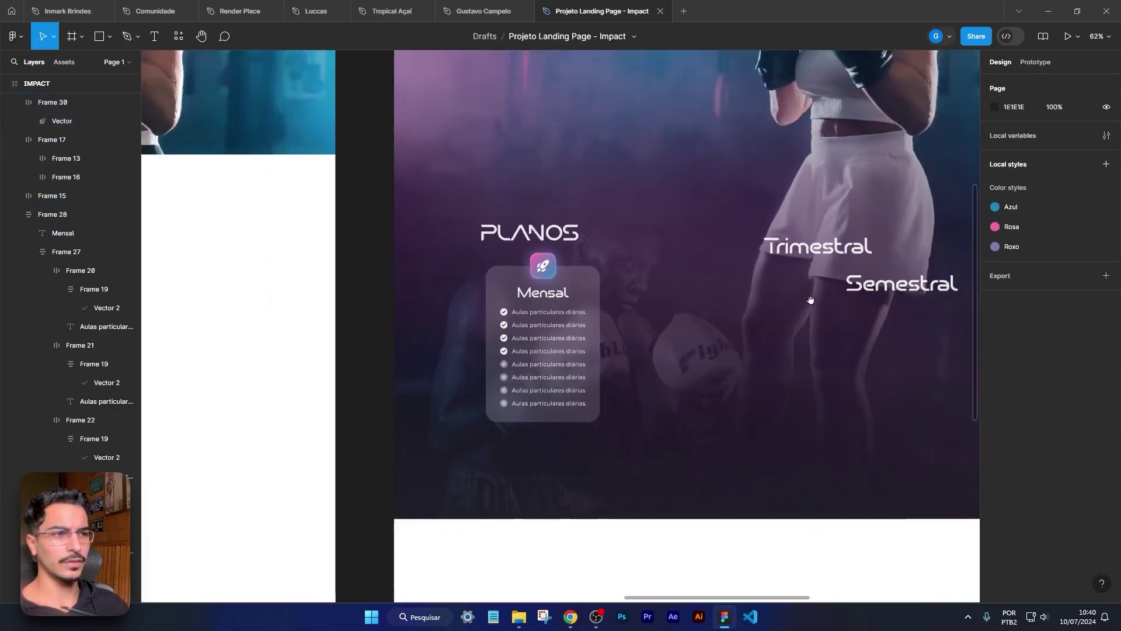
pyautogui.scroll(3, 531, 320)
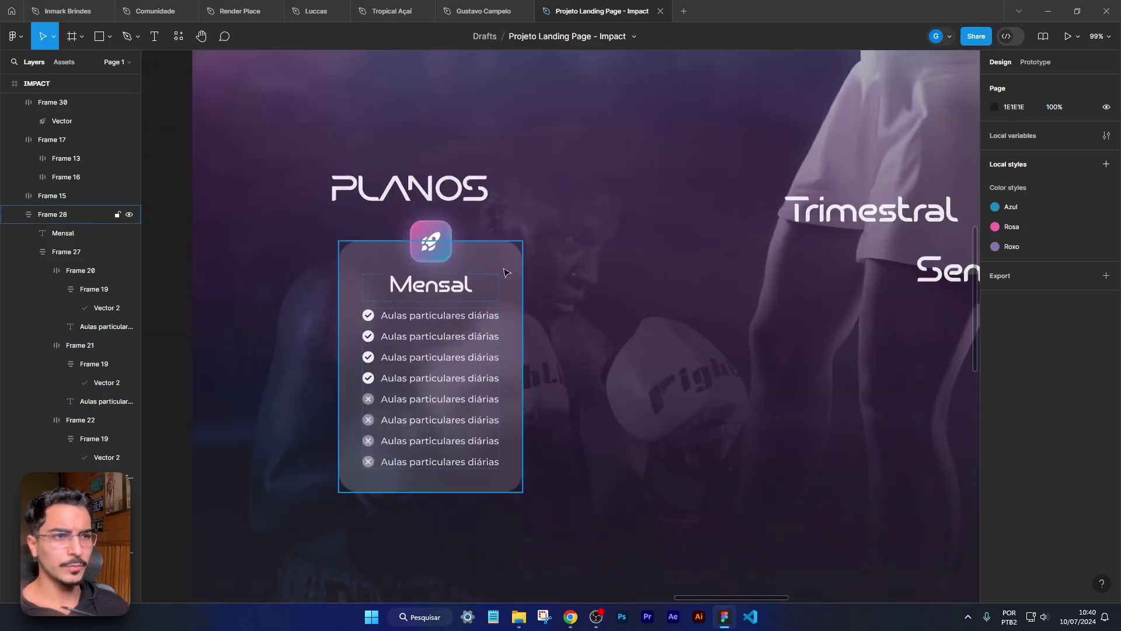
pyautogui.click(505, 268)
pyautogui.keyDown('alt'); pyautogui.moveTo(487, 275); pyautogui.dragTo(753, 274); pyautogui.keyUp('alt')
pyautogui.hotkey('ctrl', 'z')
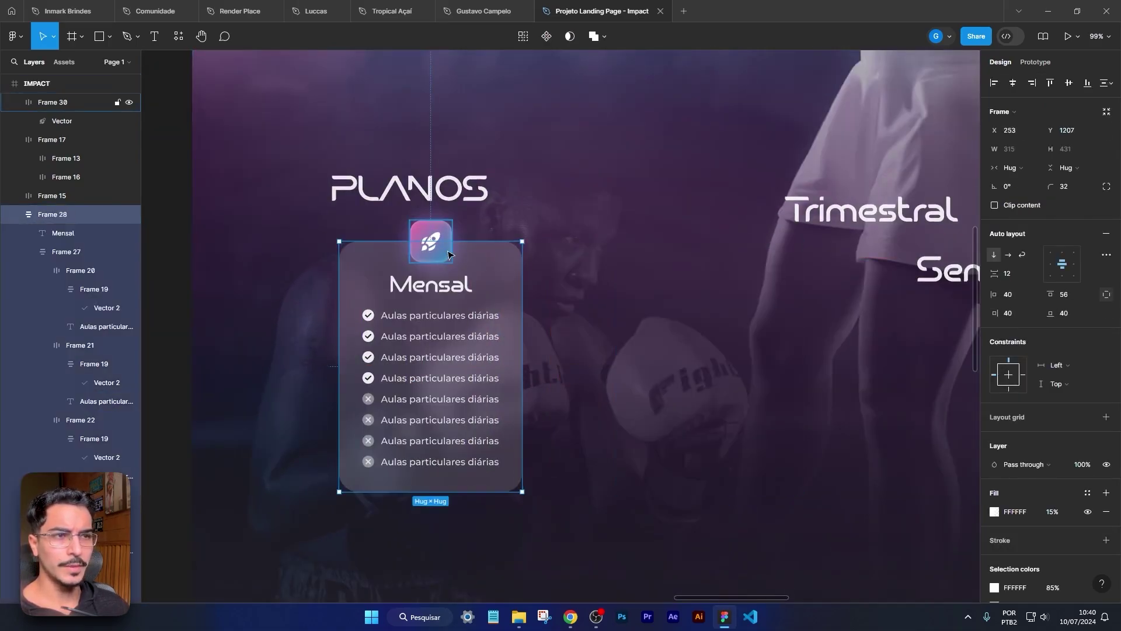
pyautogui.click(444, 255)
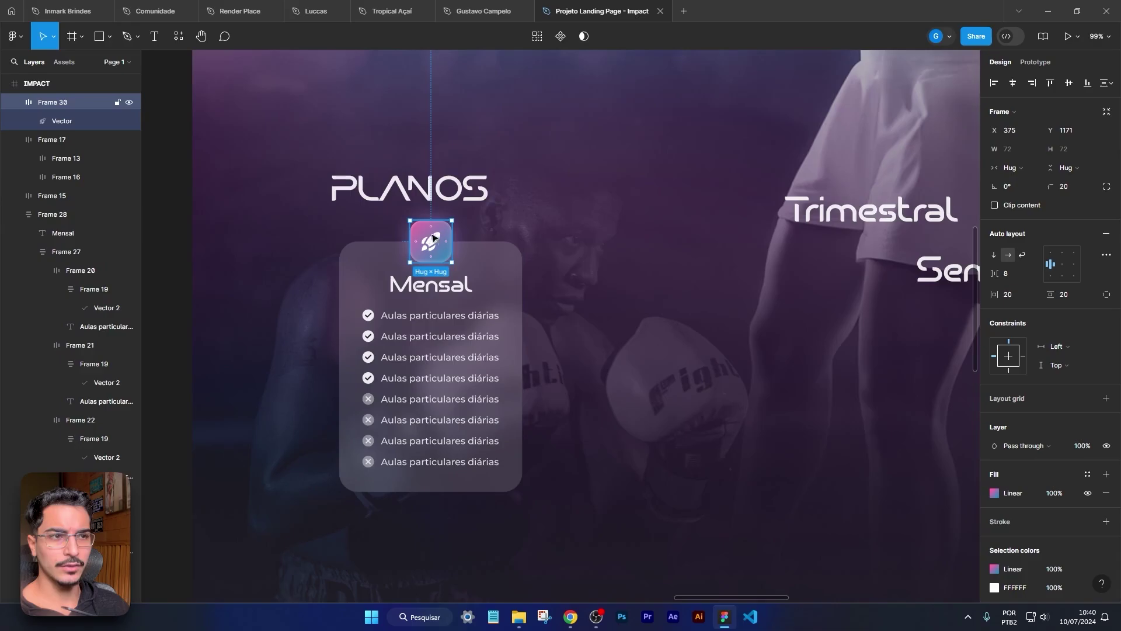
pyautogui.keyDown('shift'); pyautogui.click(511, 273); pyautogui.keyUp('shift')
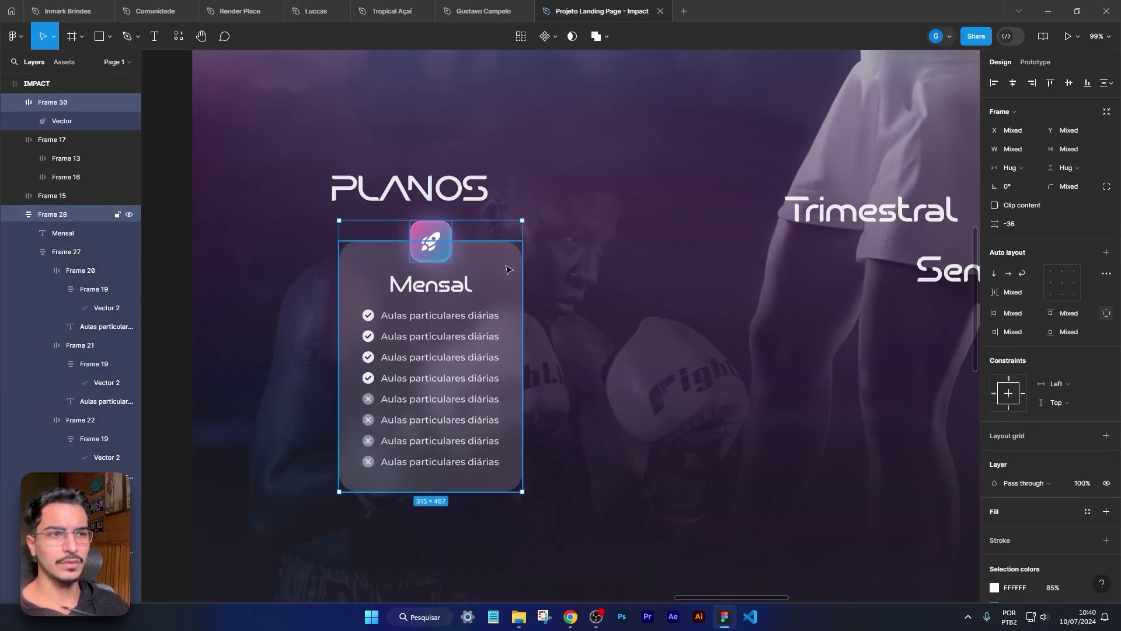
pyautogui.hotkey('ctrl', 'g')
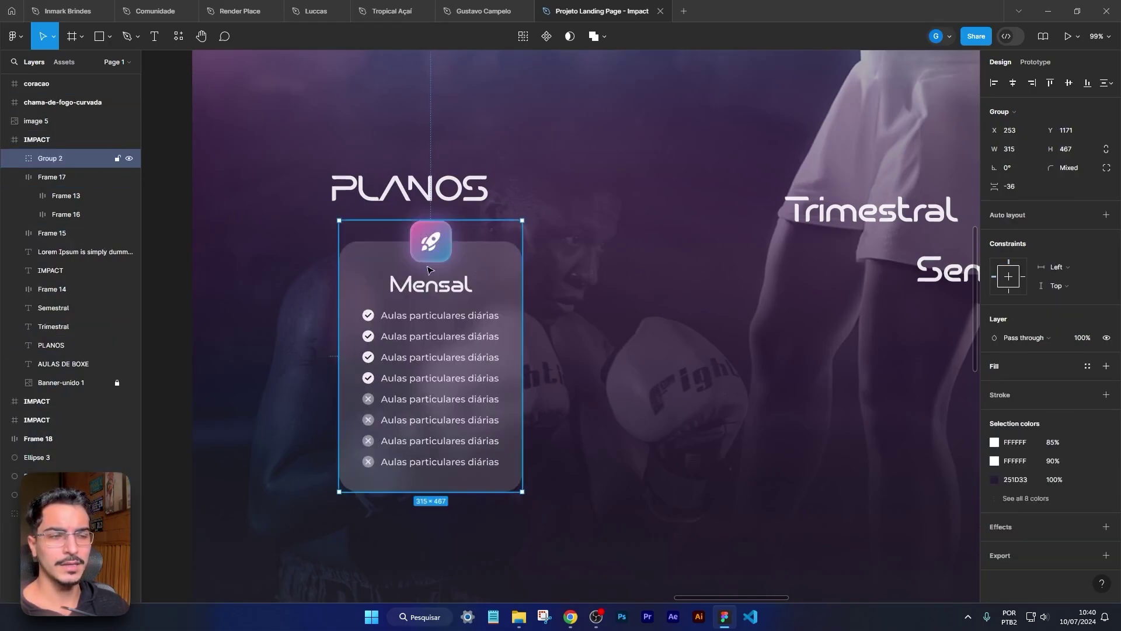
# Step: Duplicate the grouped Mensal card to the right and centre the copy
pyautogui.moveTo(424, 265); pyautogui.dragTo(756, 268)
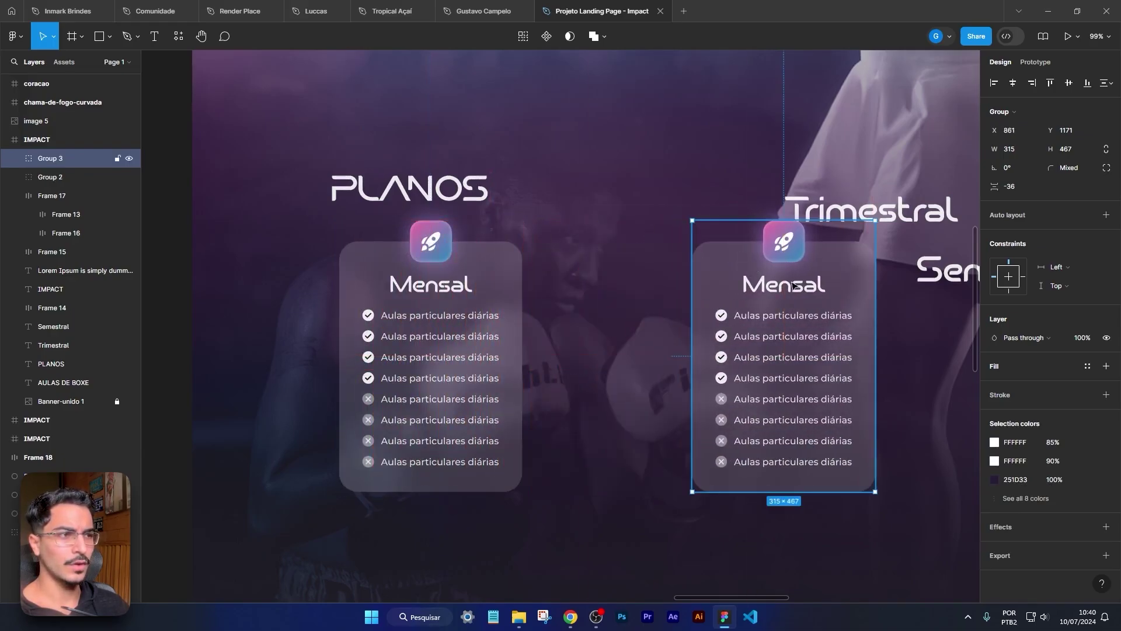
pyautogui.scroll(-5, 755, 268)
pyautogui.scroll(2, 501, 273)
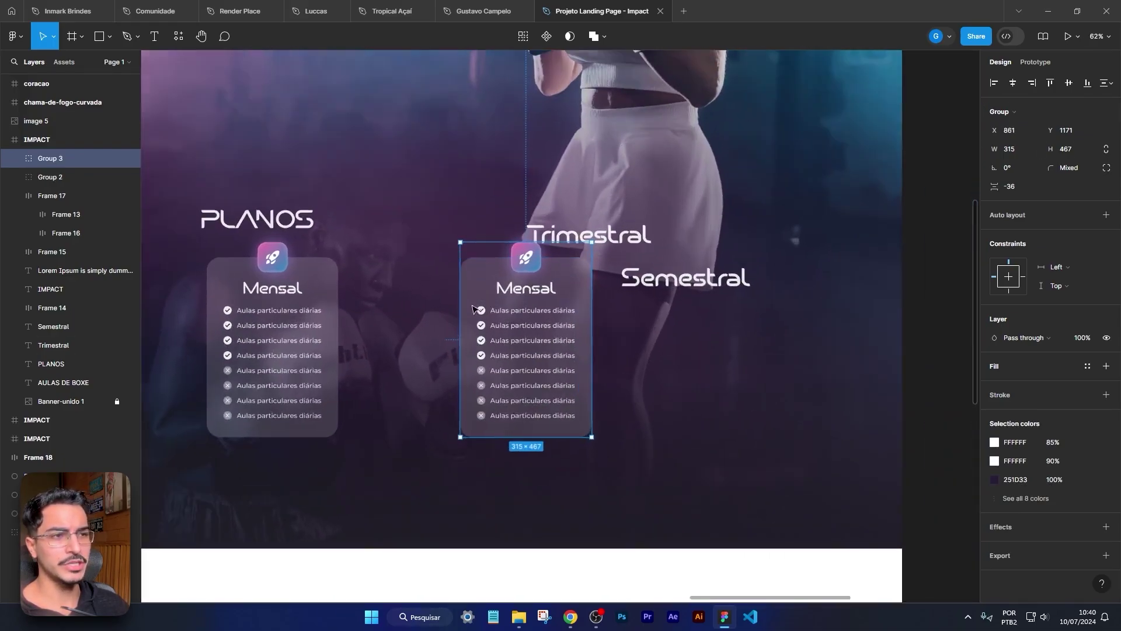
pyautogui.click(1015, 84)
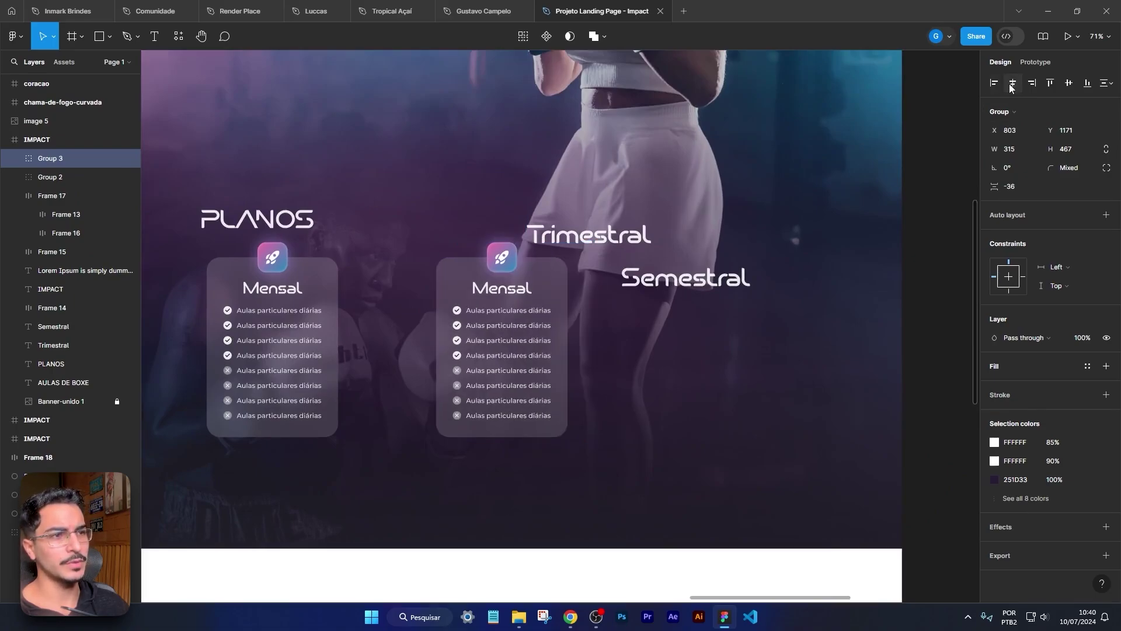
# Step: Move the Semestral and Trimestral headings up above the plan cards
pyautogui.scroll(2, 403, 313)
pyautogui.click(703, 275)
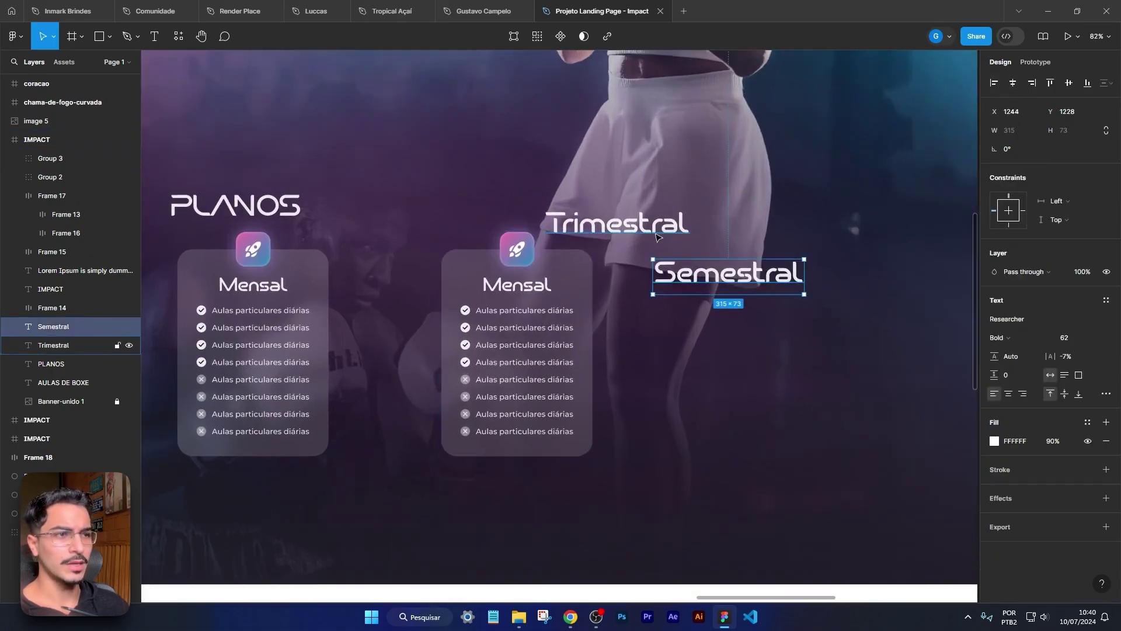
pyautogui.hotkey('ctrl', 'd')
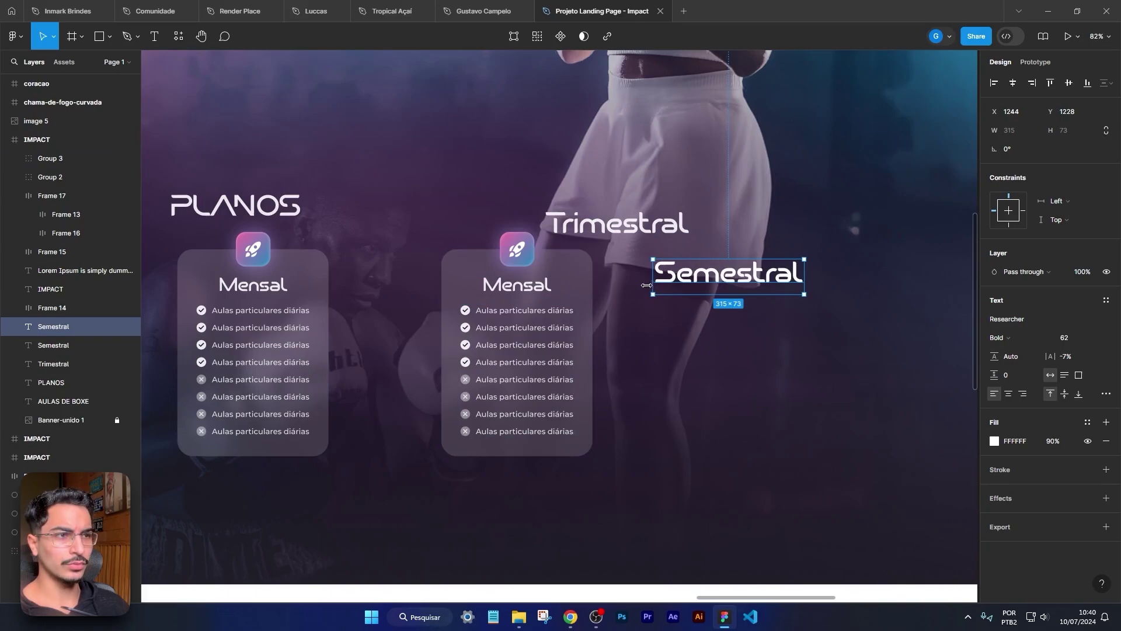
pyautogui.moveTo(706, 283); pyautogui.dragTo(750, 193)
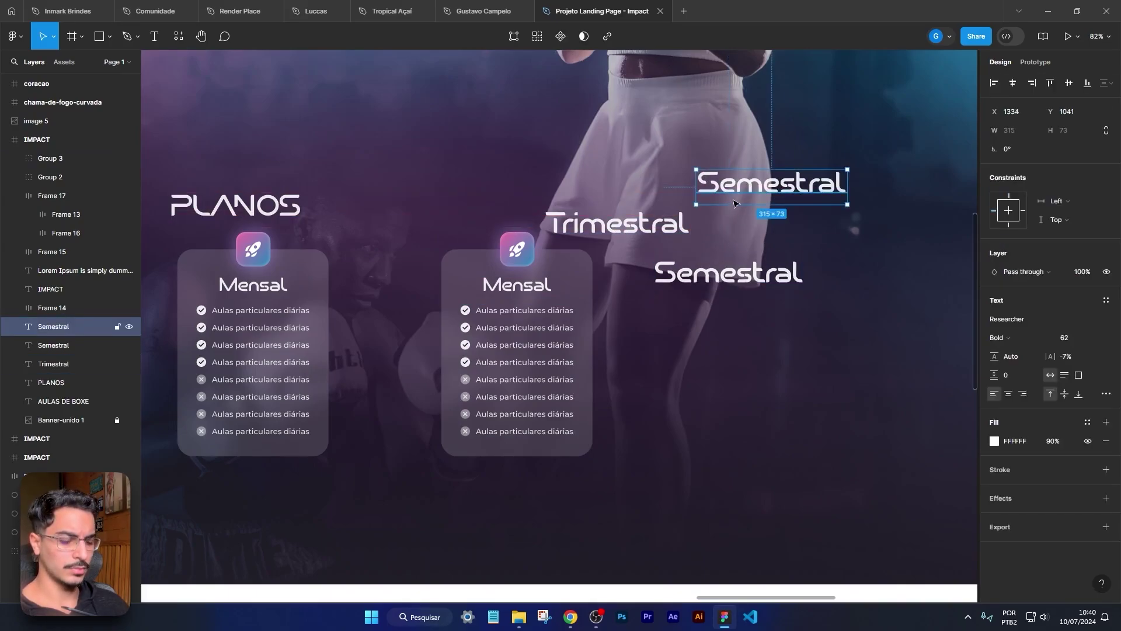
pyautogui.press('Delete')
pyautogui.moveTo(738, 273); pyautogui.dragTo(763, 180)
pyautogui.moveTo(642, 225); pyautogui.dragTo(588, 143)
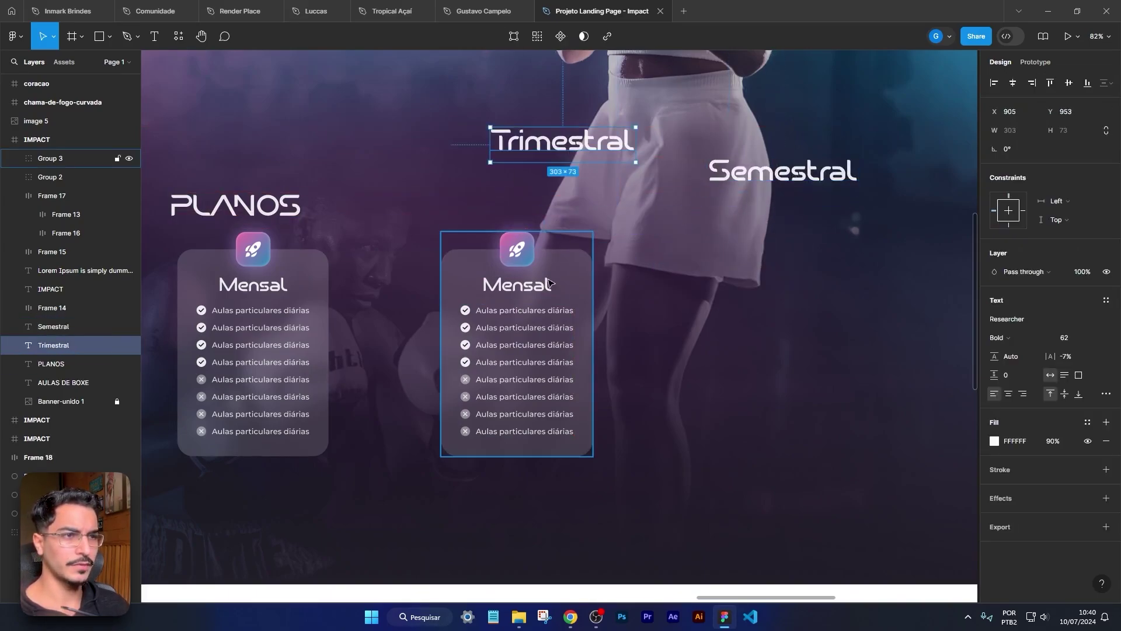
# Step: Add a third card copy and space all three evenly using the layout grid
pyautogui.click(555, 271)
pyautogui.moveTo(525, 267); pyautogui.dragTo(807, 267)
pyautogui.scroll(-3, 645, 262)
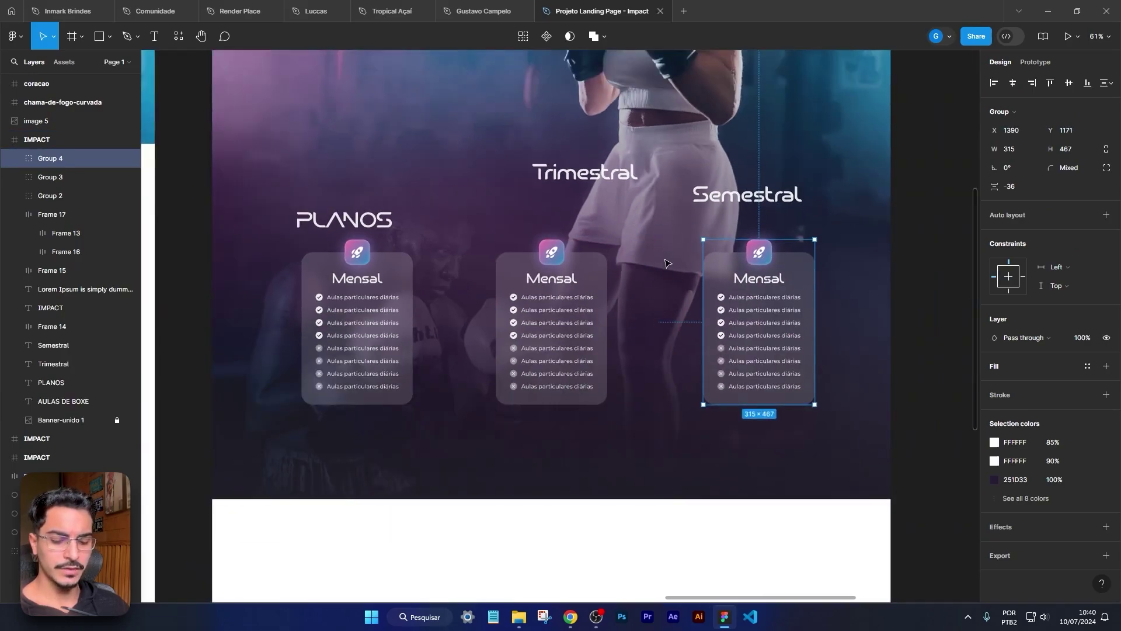
pyautogui.hotkey('ctrl', 'shift', '4')
pyautogui.scroll(2, 642, 272)
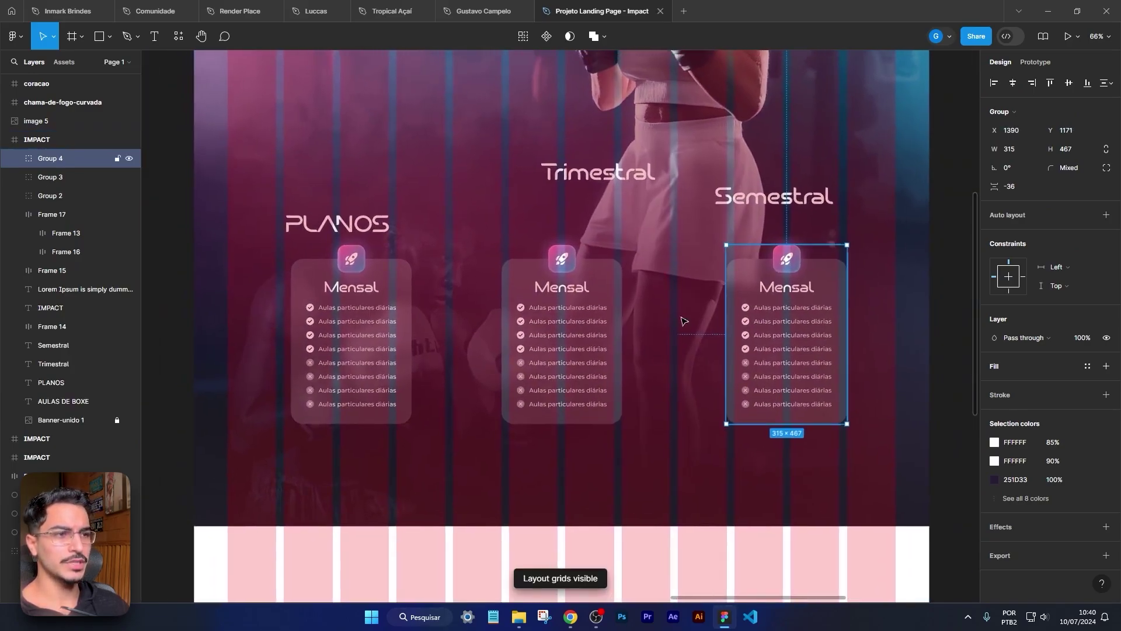
pyautogui.moveTo(354, 280); pyautogui.dragTo(401, 283)
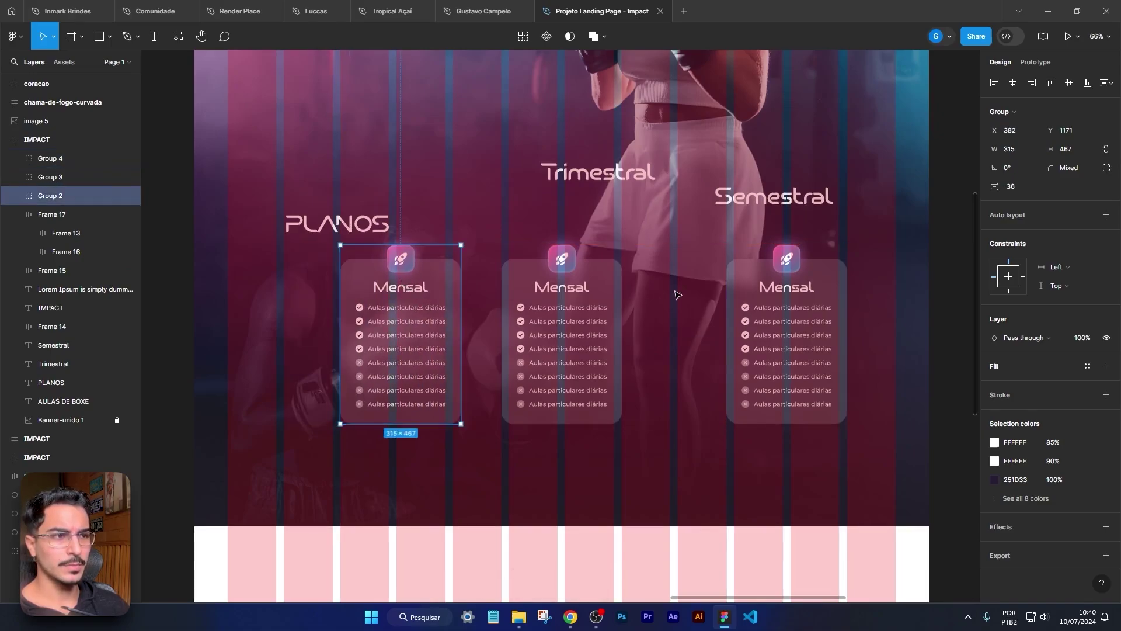
pyautogui.moveTo(782, 284); pyautogui.dragTo(725, 290)
pyautogui.click(801, 295)
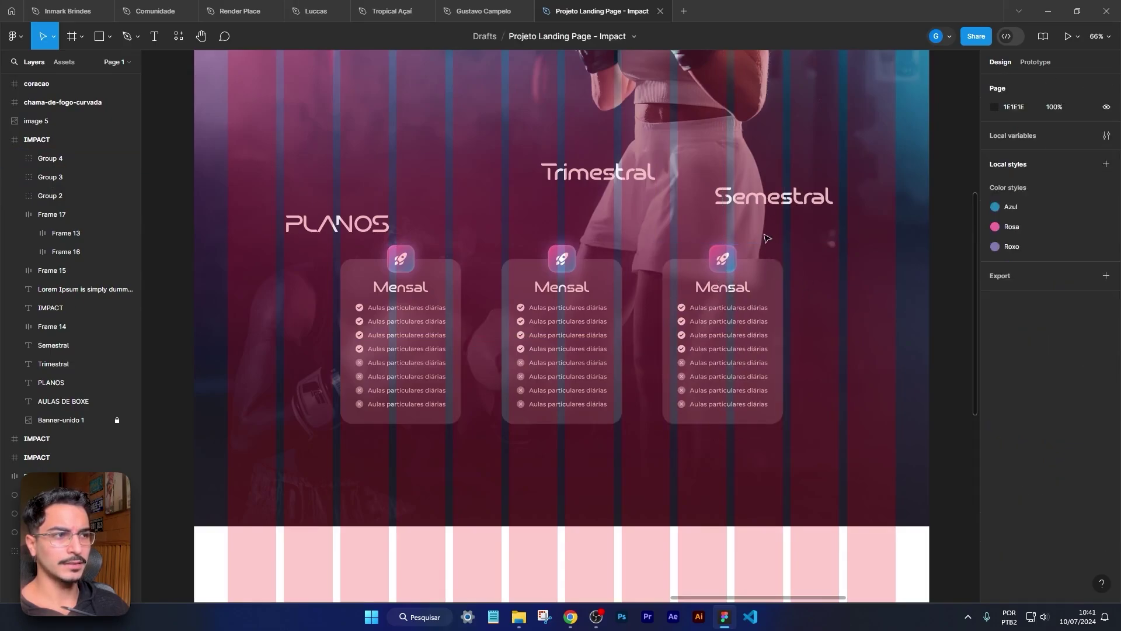
pyautogui.hotkey('ctrl', 'shift', '4')
pyautogui.scroll(5, 767, 244)
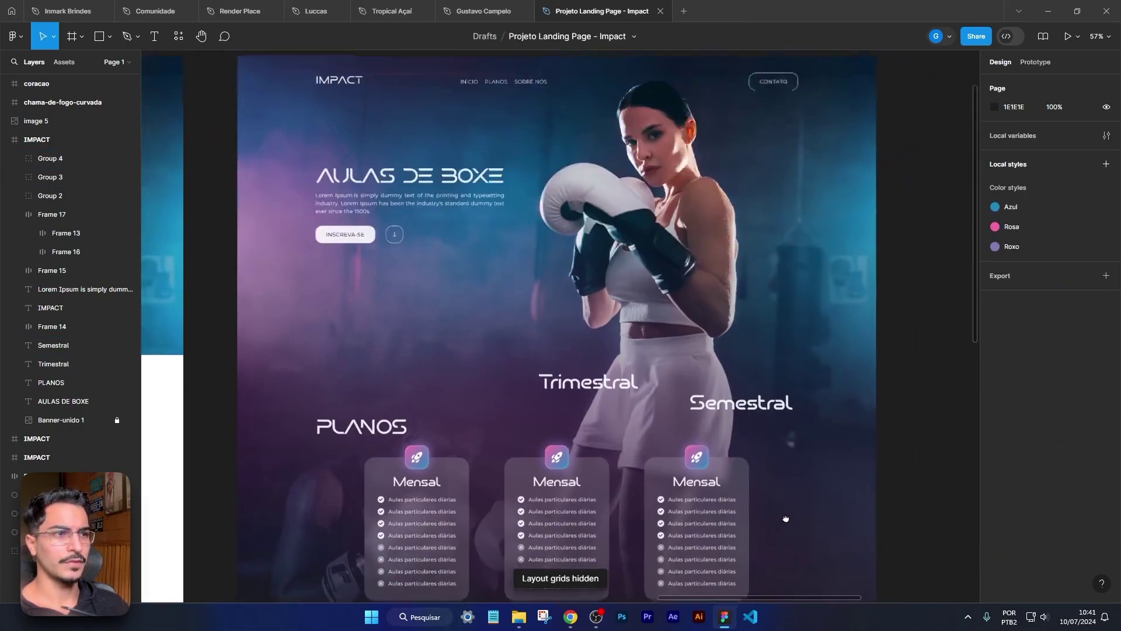
# Step: Move the PLANOS and Trimestral headings up beside the plan cards
pyautogui.scroll(-2, 783, 518)
pyautogui.scroll(3, 595, 395)
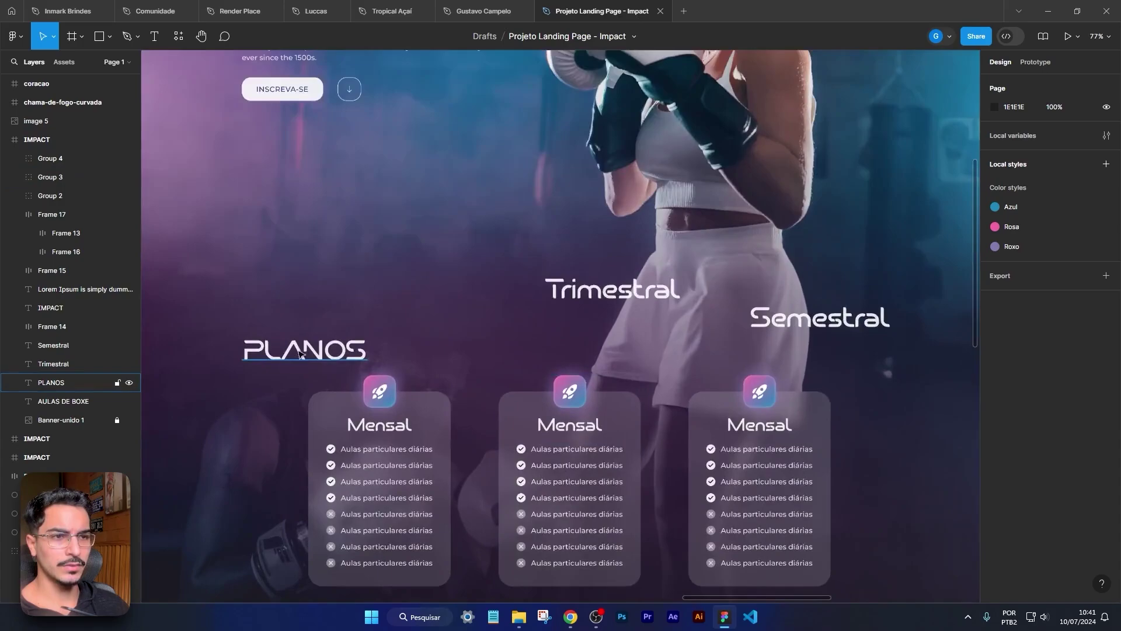
pyautogui.moveTo(305, 353); pyautogui.dragTo(571, 333)
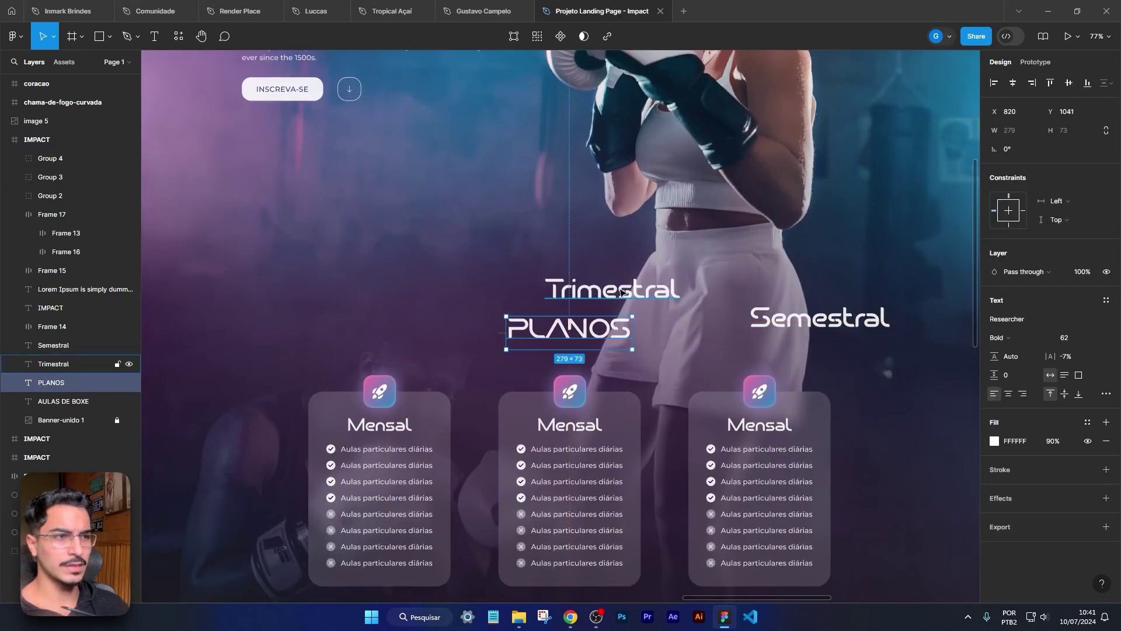
pyautogui.click(652, 296)
pyautogui.moveTo(633, 290); pyautogui.dragTo(715, 240)
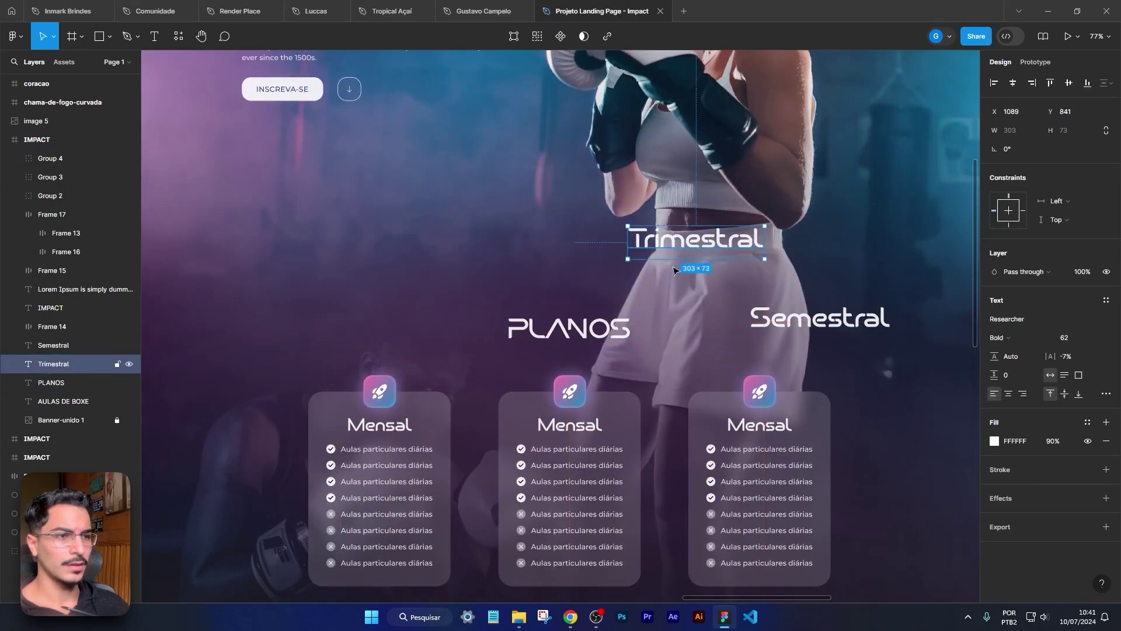
pyautogui.doubleClick(687, 246)
# Step: Undo a pasted middle-card title, then delete the loose Trimestral and Semestral headings
pyautogui.doubleClick(564, 427)
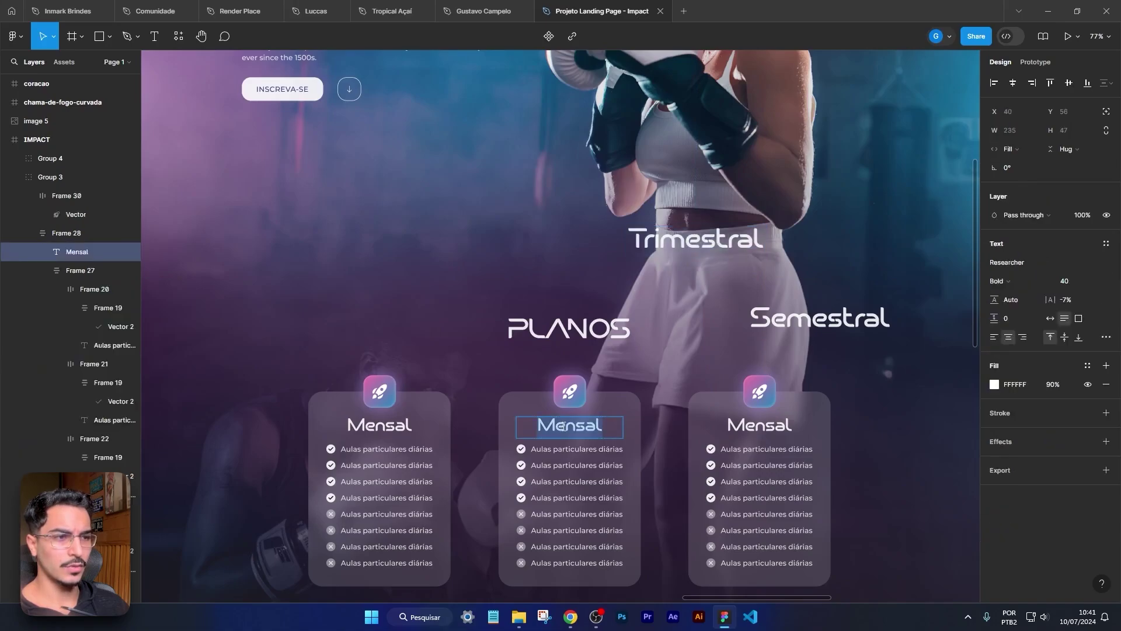
pyautogui.write('Trimestral')
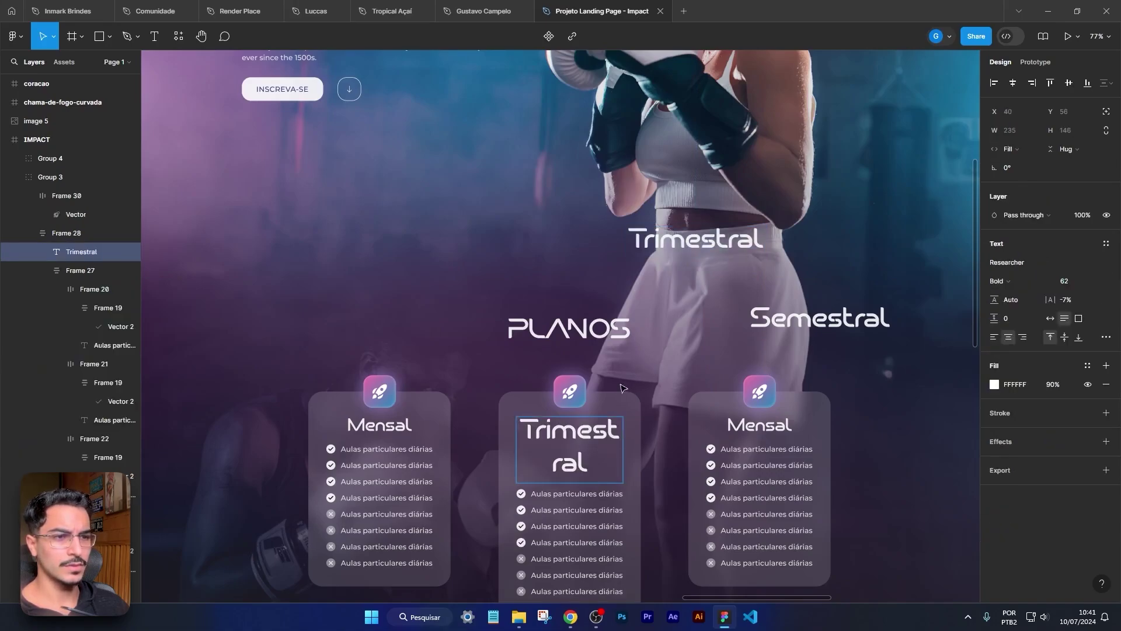
pyautogui.hotkey('ctrl', 'z')
pyautogui.press('Escape')
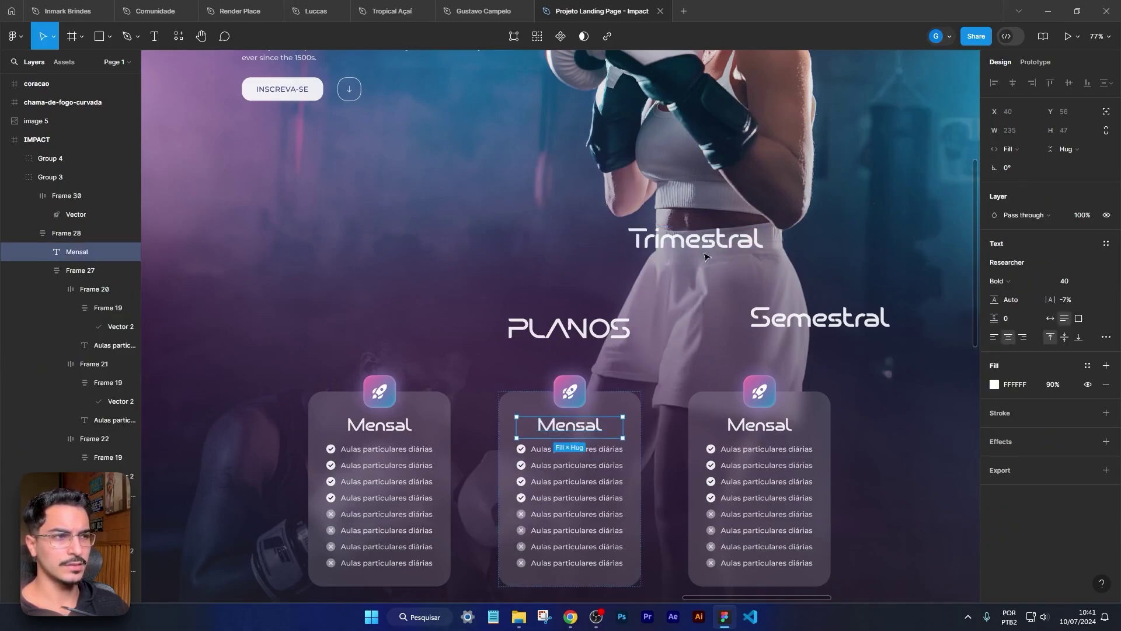
pyautogui.click(704, 242)
pyautogui.press('Delete')
pyautogui.click(787, 323)
pyautogui.press('Delete')
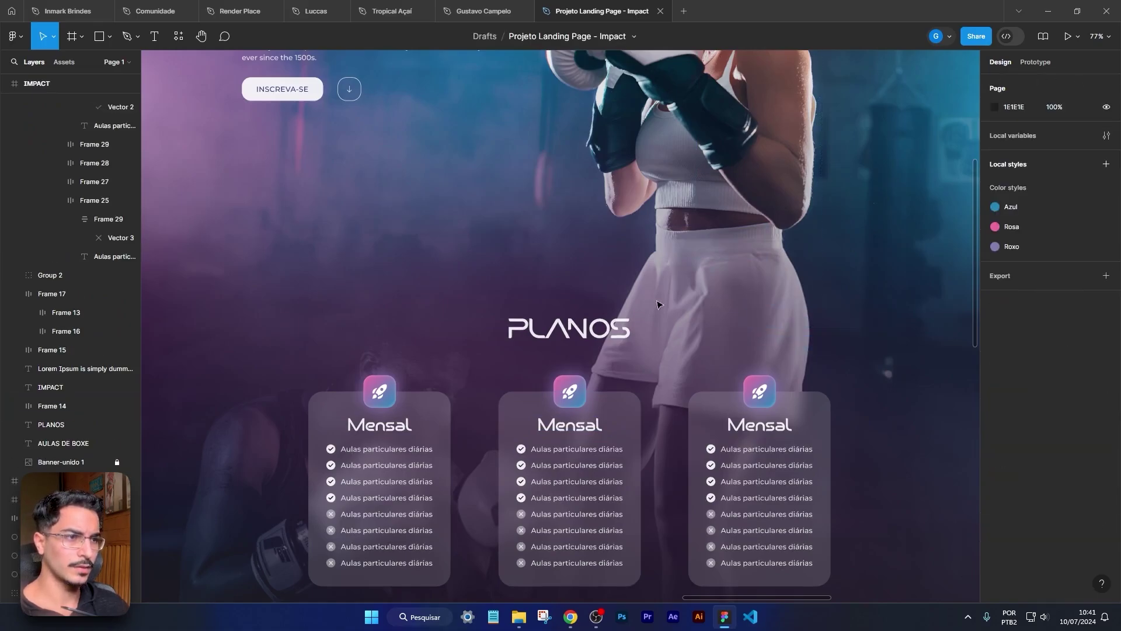
# Step: Retitle the middle card from Mensal to Trimestral and the right card to Semestral
pyautogui.scroll(5, 566, 474)
pyautogui.click(576, 424)
pyautogui.doubleClick(576, 424)
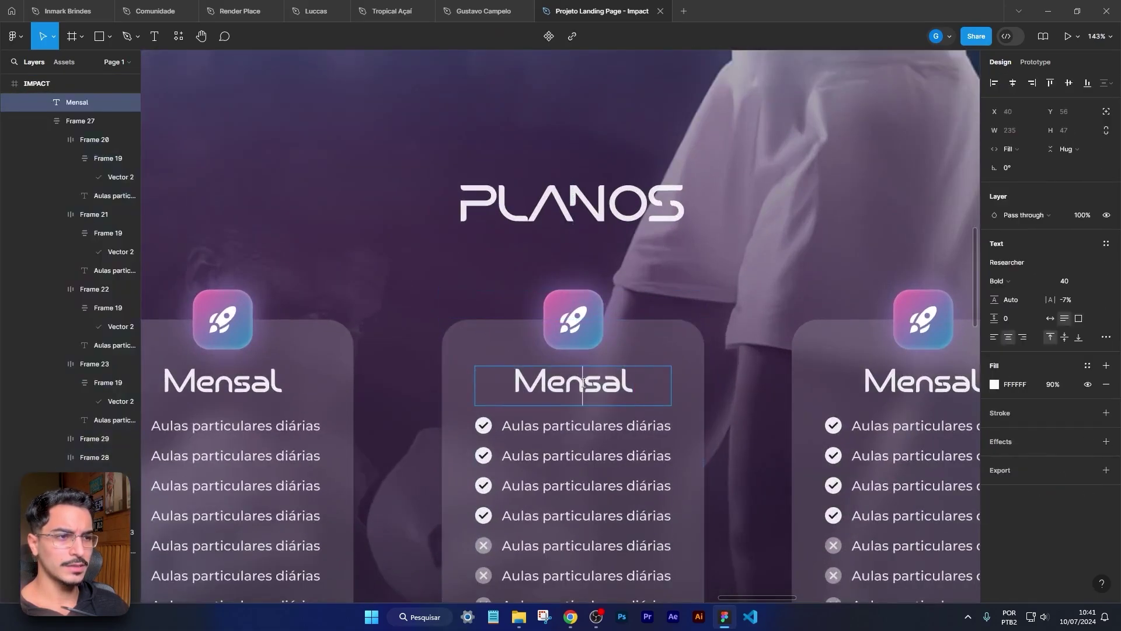
pyautogui.write('Trimestral')
pyautogui.doubleClick(916, 383)
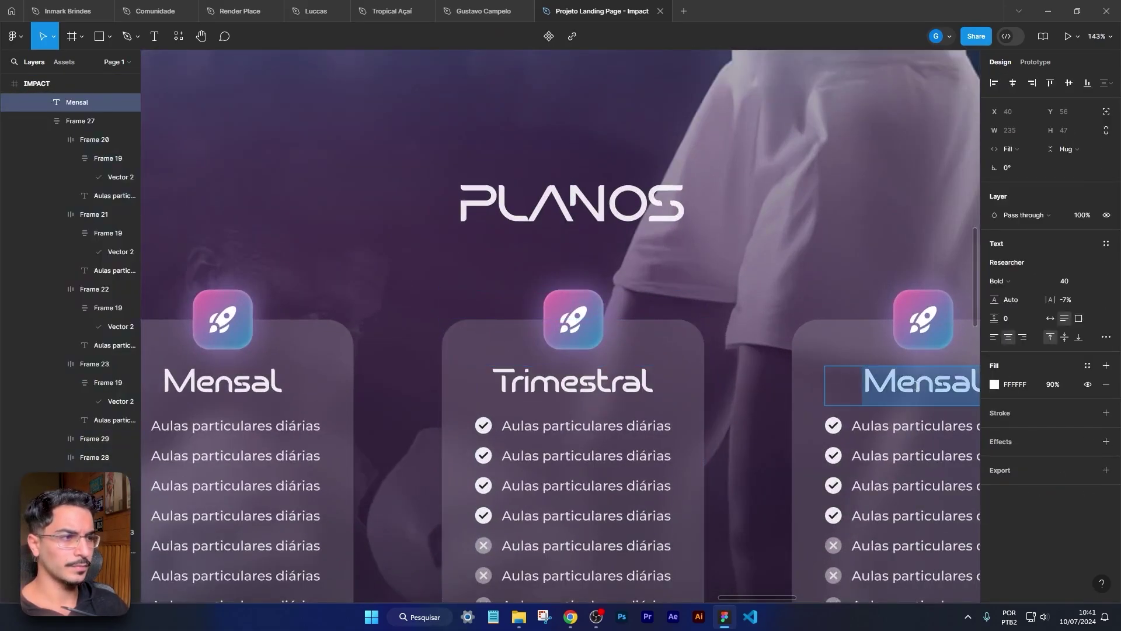
pyautogui.write('Semestral')
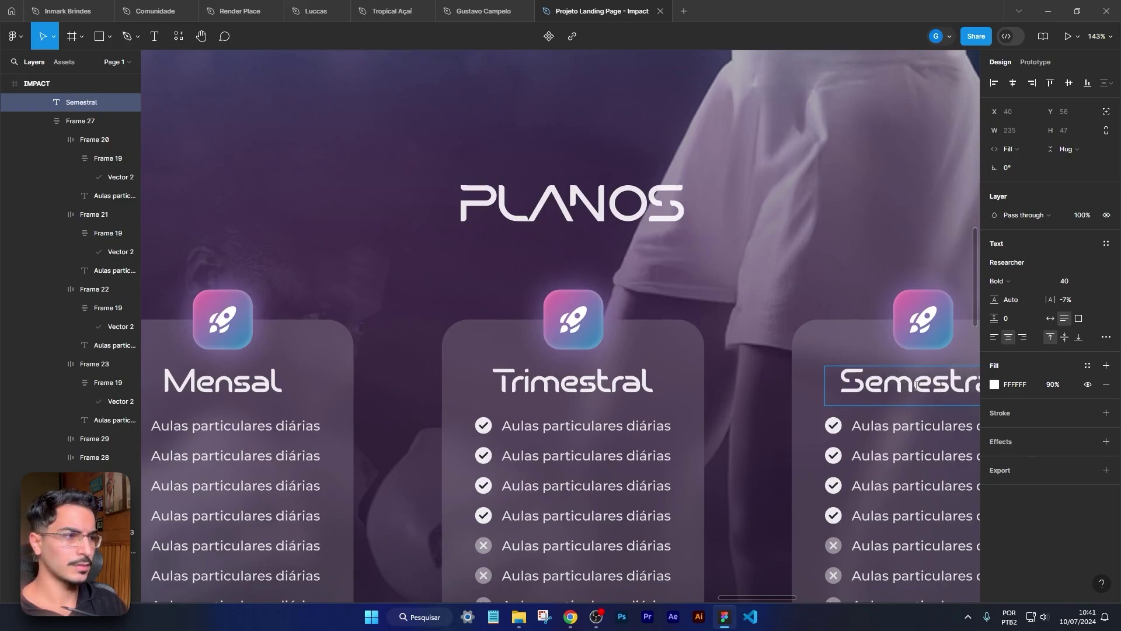
pyautogui.press('Escape')
pyautogui.scroll(-5, 700, 267)
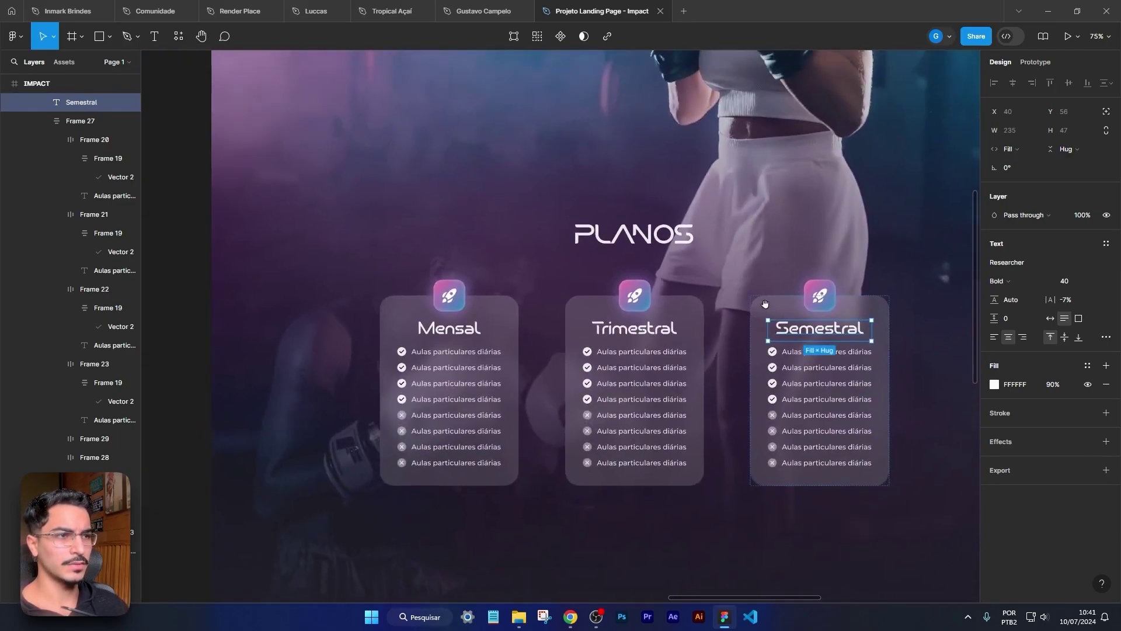
pyautogui.scroll(-1, 742, 322)
pyautogui.moveTo(742, 322); pyautogui.dragTo(706, 414)
# Step: Nudge the PLANOS heading slightly upward, reverting an accidental text edit
pyautogui.click(628, 318)
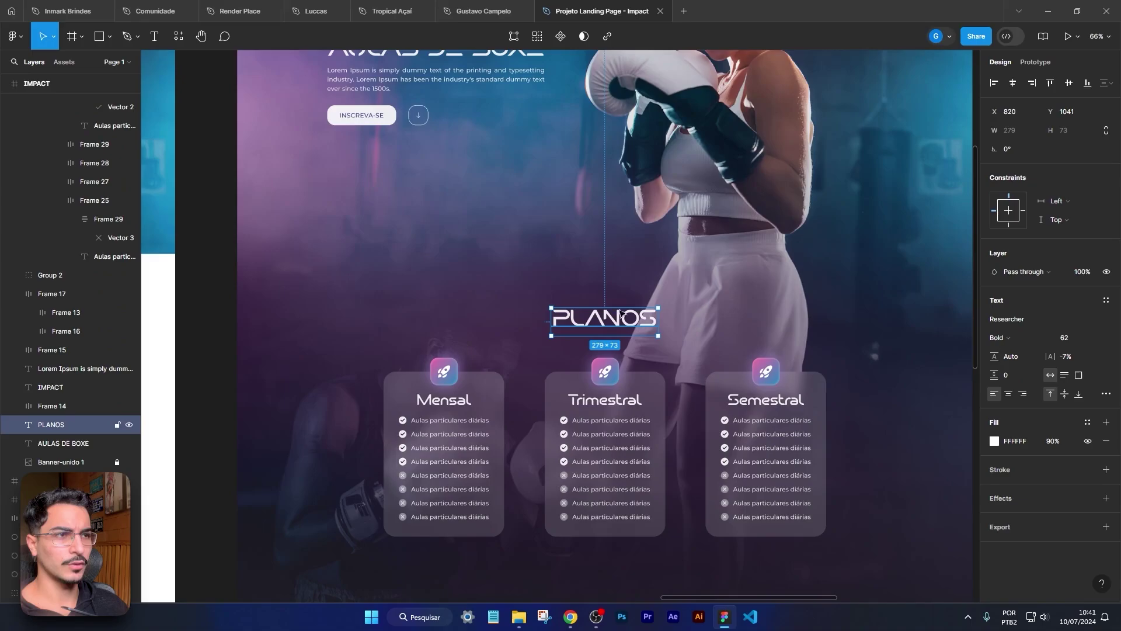
pyautogui.scroll(-2, 619, 322)
pyautogui.scroll(2, 611, 326)
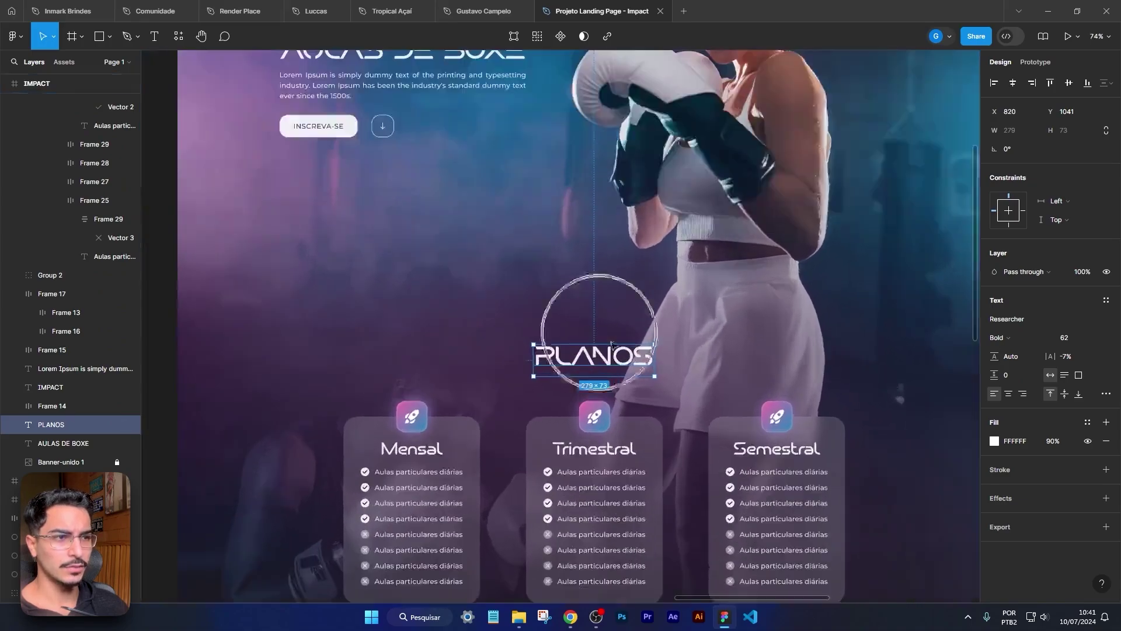
pyautogui.moveTo(632, 368); pyautogui.dragTo(632, 362)
pyautogui.scroll(-3, 632, 362)
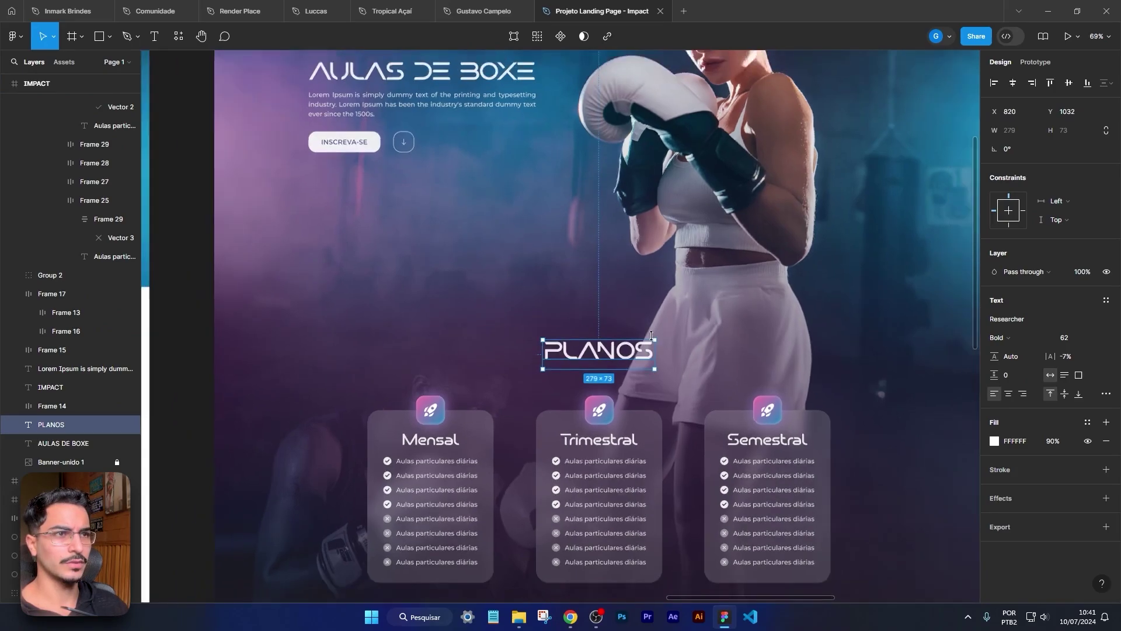
pyautogui.click(694, 344)
pyautogui.scroll(2, 685, 356)
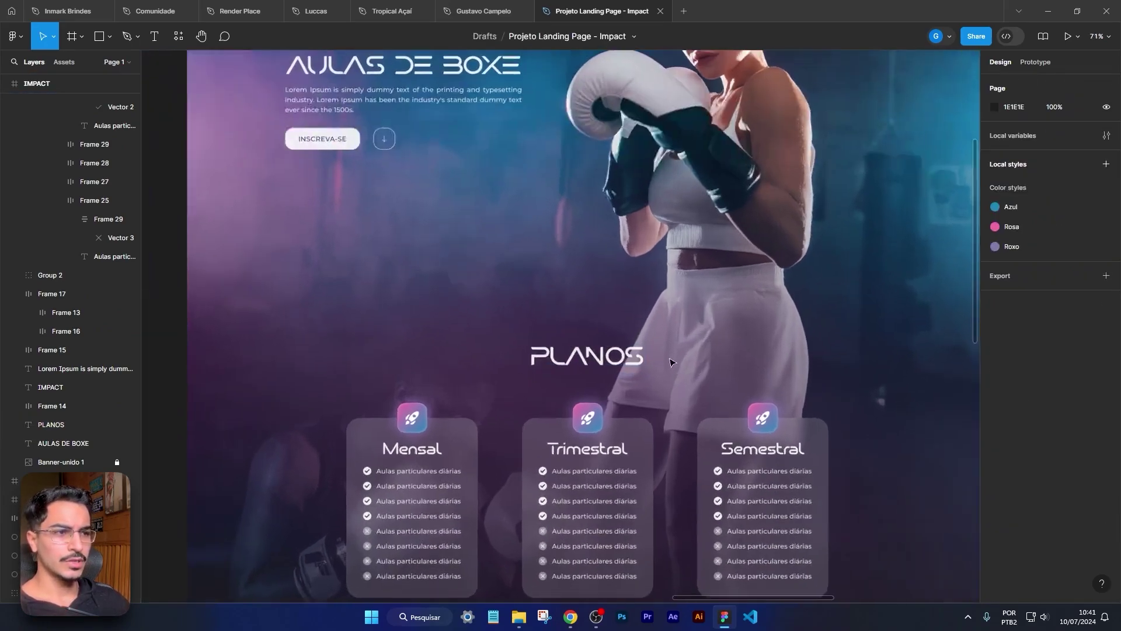
pyautogui.click(637, 284)
pyautogui.click(574, 291)
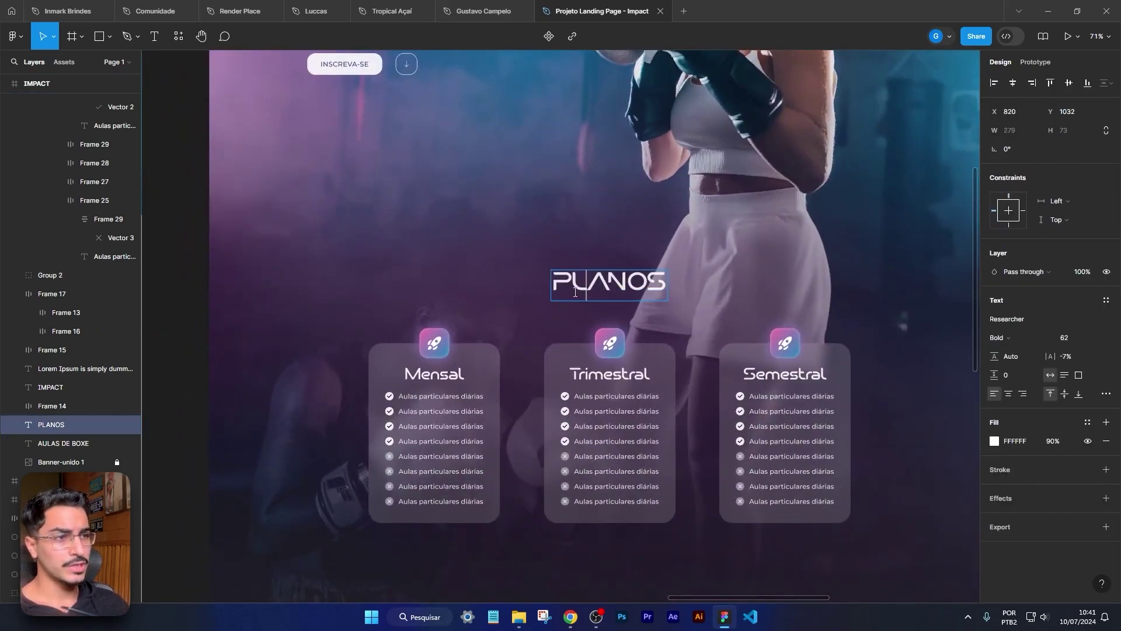
pyautogui.moveTo(574, 286); pyautogui.dragTo(695, 293)
pyautogui.write('lanos')
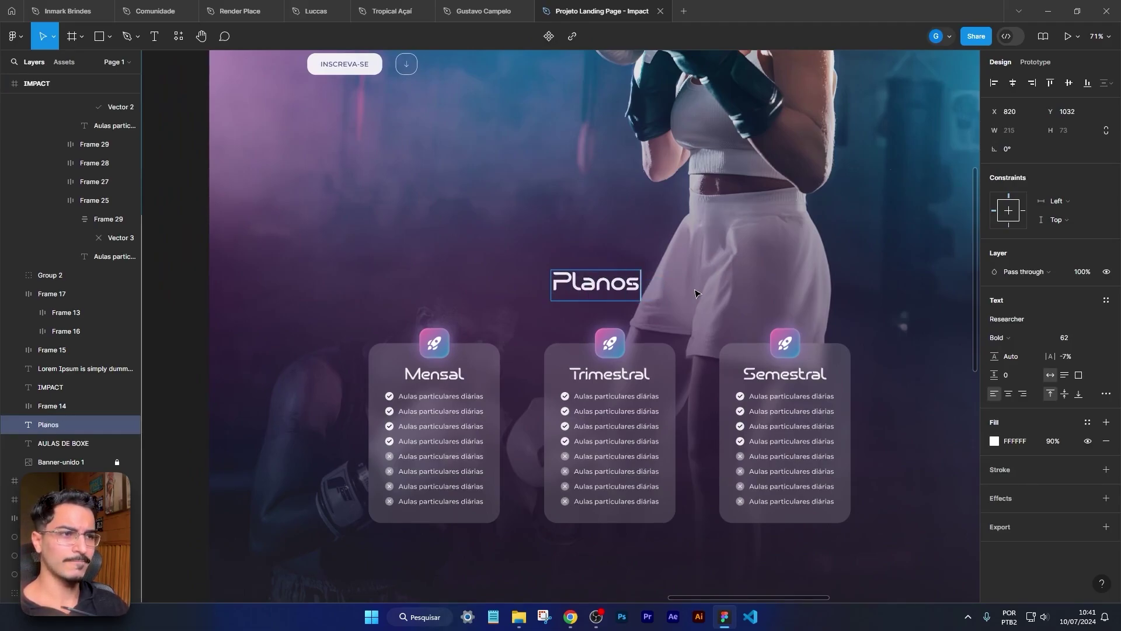
pyautogui.hotkey('ctrl', 'z')
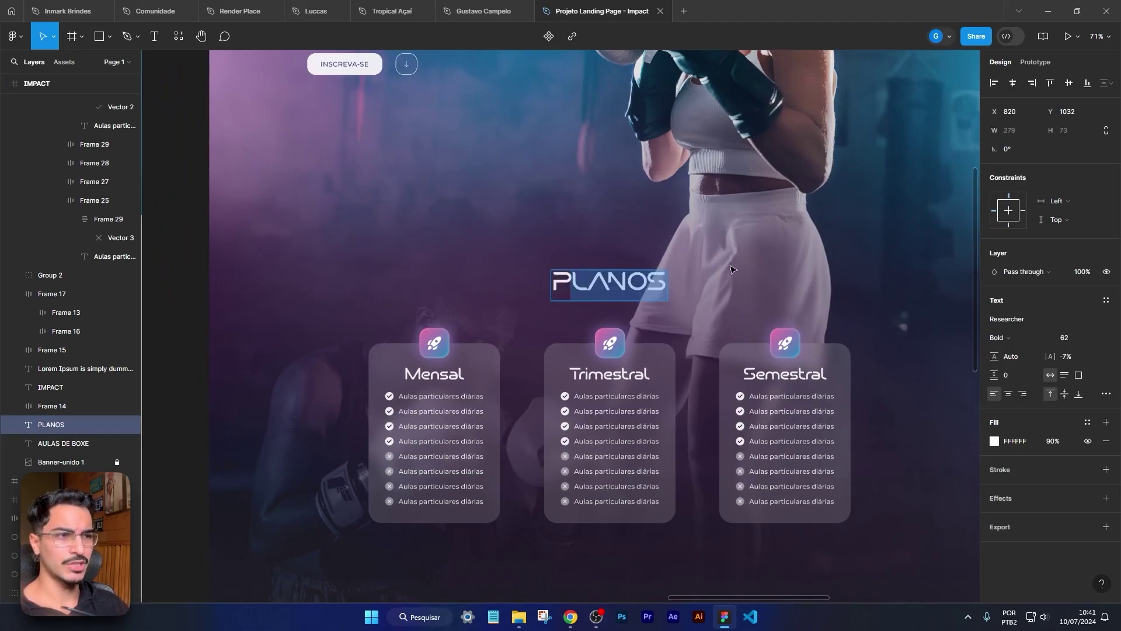
pyautogui.press('Escape')
# Step: Raise the PLANOS font size to 80 and centre it above the plan cards
pyautogui.click(1068, 340)
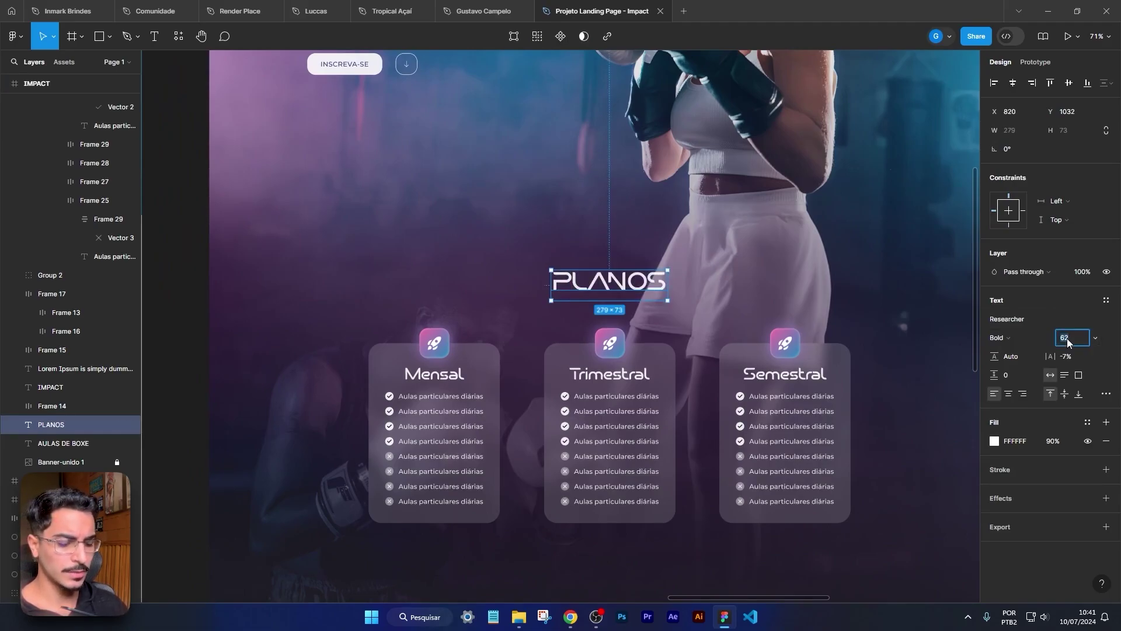
pyautogui.press('Up')
pyautogui.press('Up')
pyautogui.press('Up')
pyautogui.press('Up')
pyautogui.press('Up')
pyautogui.press('Up')
pyautogui.press('Up')
pyautogui.press('Up')
pyautogui.press('Up')
pyautogui.press('Up')
pyautogui.press('Up')
pyautogui.press('Up')
pyautogui.press('Up')
pyautogui.press('Up')
pyautogui.press('Up')
pyautogui.press('Up')
pyautogui.press('Up')
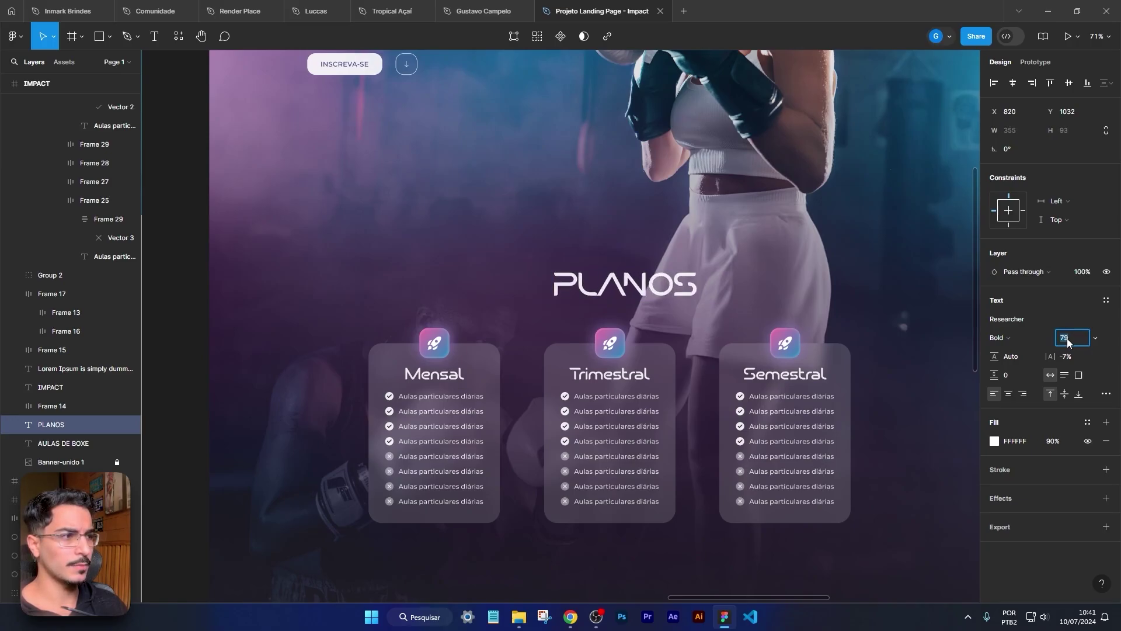
pyautogui.press('Up')
pyautogui.click(750, 268)
pyautogui.moveTo(667, 293); pyautogui.dragTo(653, 275)
pyautogui.click(743, 261)
# Step: Alt-drag the AULAS DE BOXE headline to create a copy of it
pyautogui.scroll(-2, 759, 264)
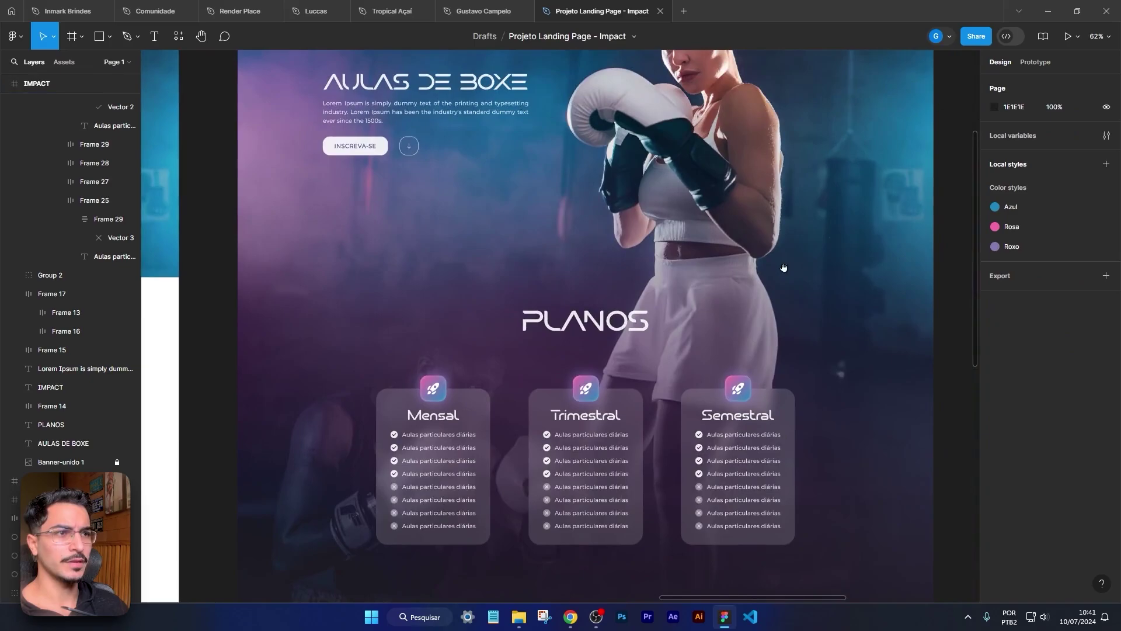
pyautogui.scroll(3, 783, 268)
pyautogui.keyDown('ctrl'); pyautogui.scroll(3, 320, 175); pyautogui.keyUp('ctrl')
pyautogui.click(320, 175)
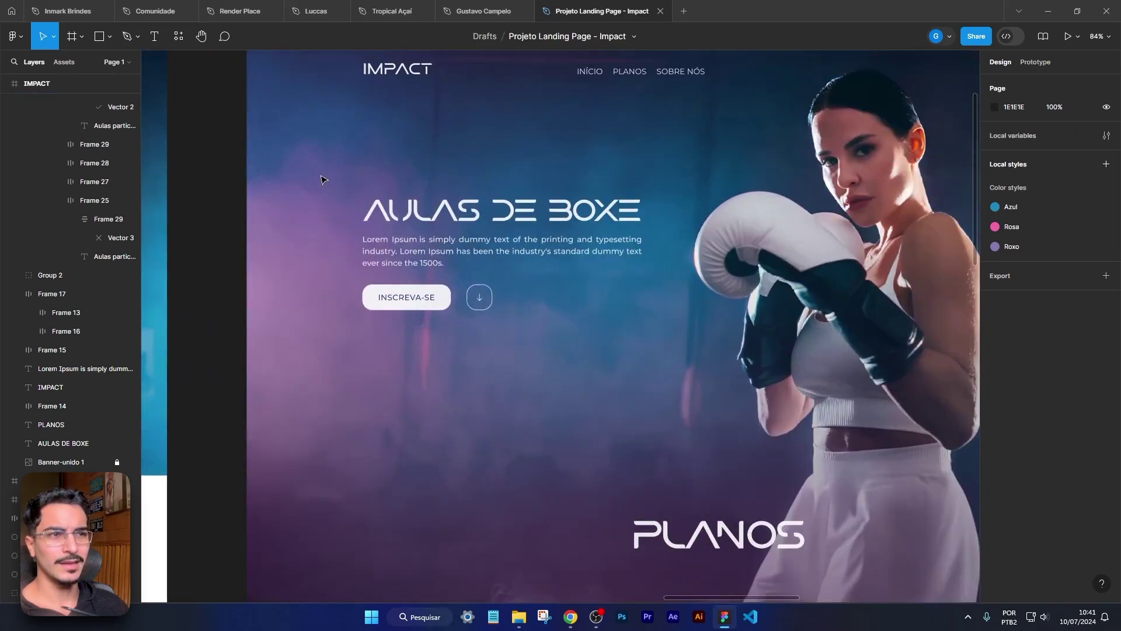
pyautogui.click(493, 220)
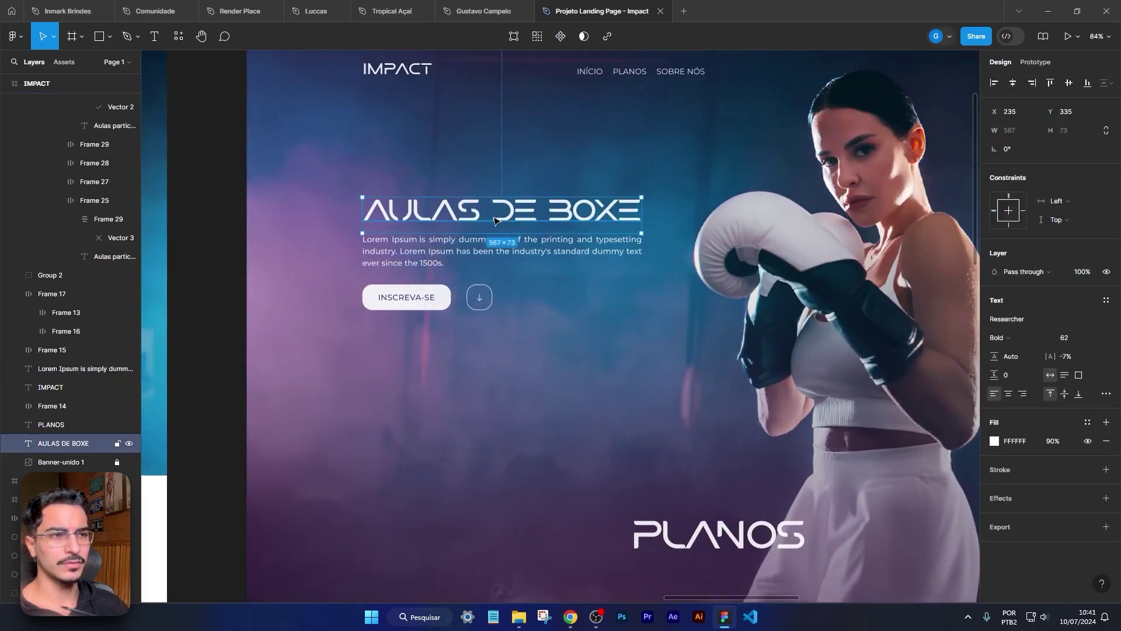
pyautogui.moveTo(493, 220); pyautogui.dragTo(495, 186)
# Step: Replace the copied headline's text with BOXE
pyautogui.click(509, 214)
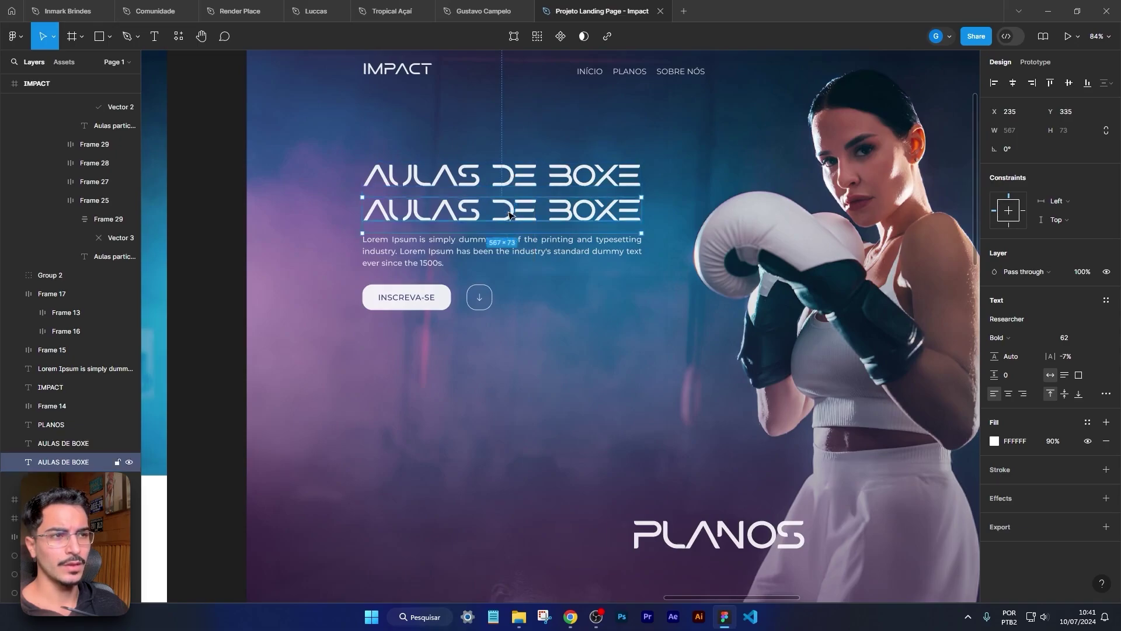
pyautogui.doubleClick(509, 215)
pyautogui.hotkey('ctrl', 'a')
pyautogui.press('Return')
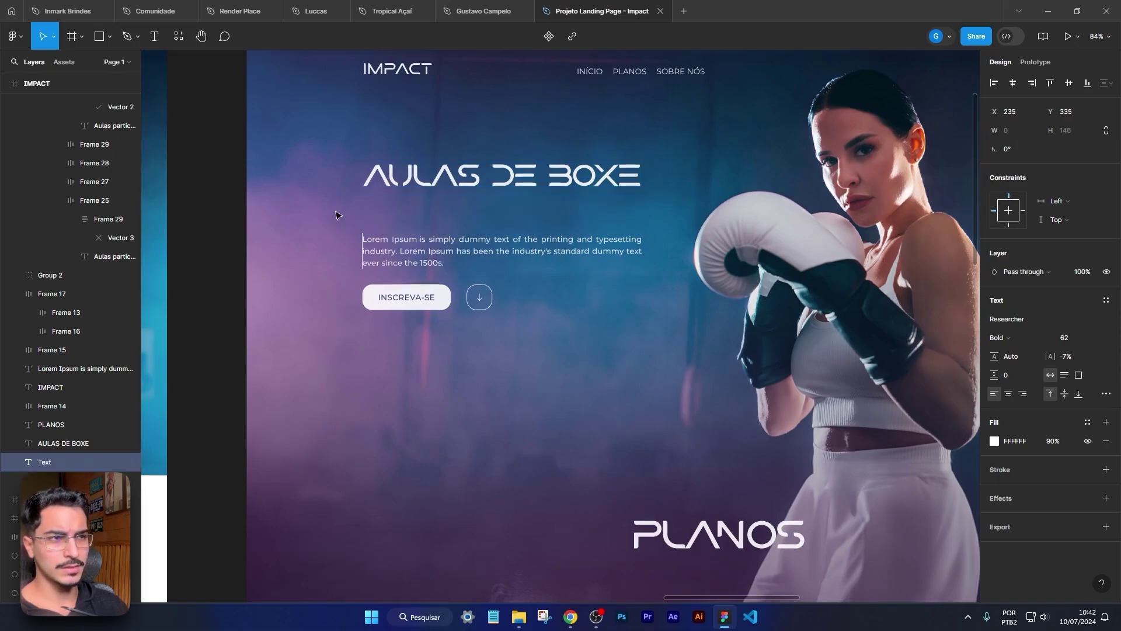
pyautogui.write('BOXE')
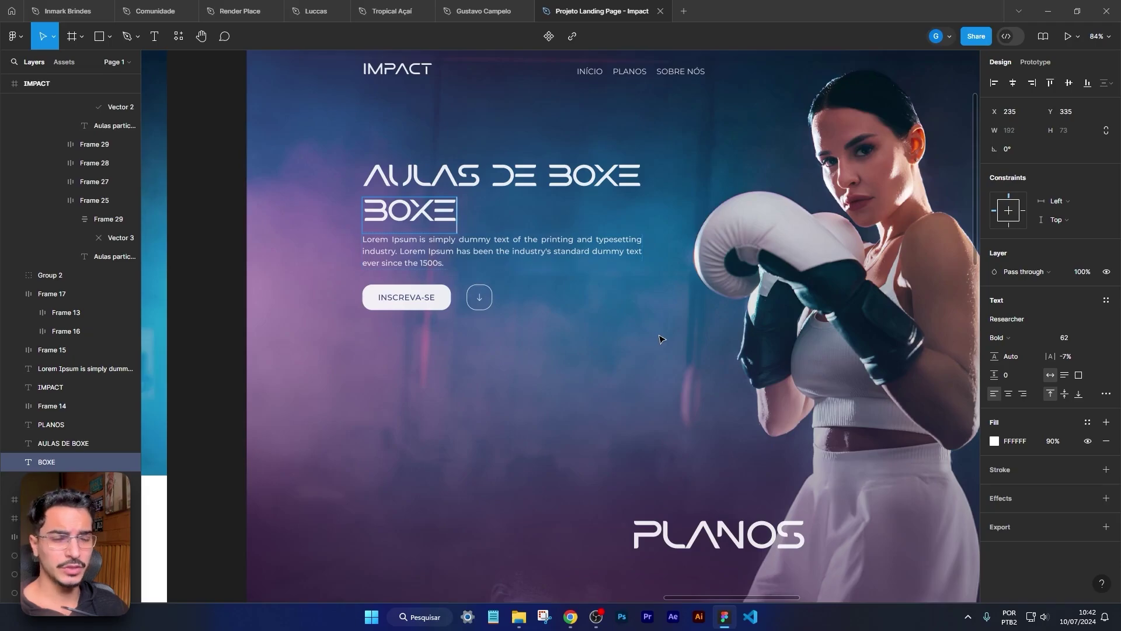
pyautogui.press('Escape')
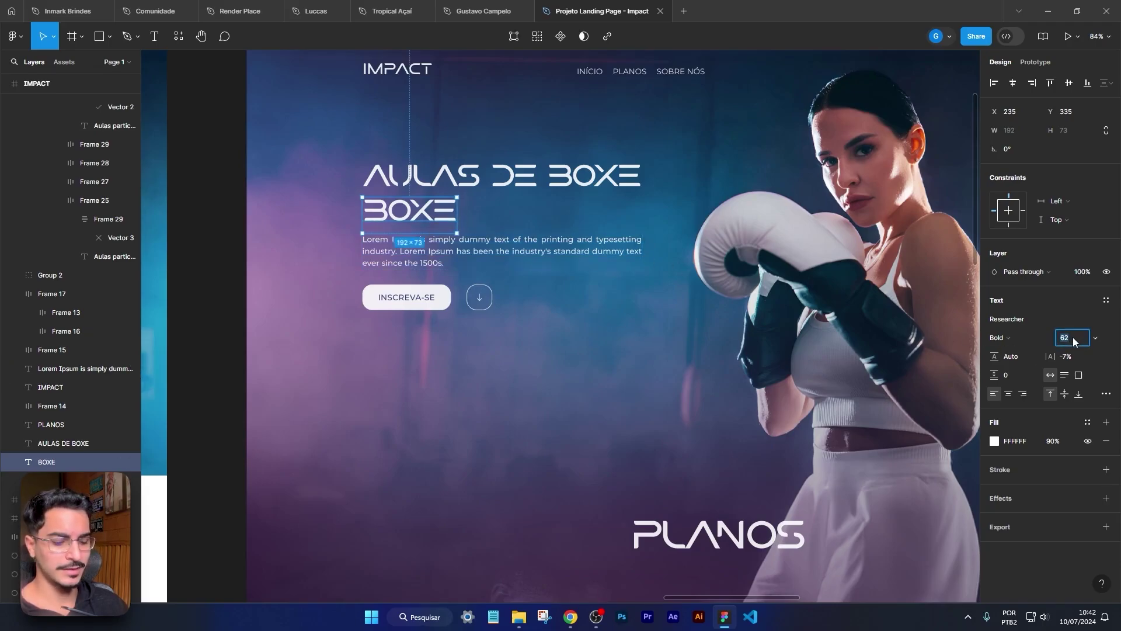
# Step: Enlarge BOXE to about 175 font size and place it below the AULAS DE BOXE heading
pyautogui.hotkey('shift', 'Up')
pyautogui.hotkey('shift', 'Up')
pyautogui.hotkey('shift', 'Up')
pyautogui.hotkey('shift', 'Up')
pyautogui.hotkey('shift', 'Up')
pyautogui.hotkey('shift', 'Up')
pyautogui.hotkey('shift', 'Up')
pyautogui.hotkey('shift', 'Up')
pyautogui.hotkey('shift', 'Up')
pyautogui.hotkey('shift', 'Up')
pyautogui.hotkey('shift', 'Up')
pyautogui.hotkey('shift', 'Up')
pyautogui.hotkey('shift', 'Up')
pyautogui.hotkey('shift', 'Up')
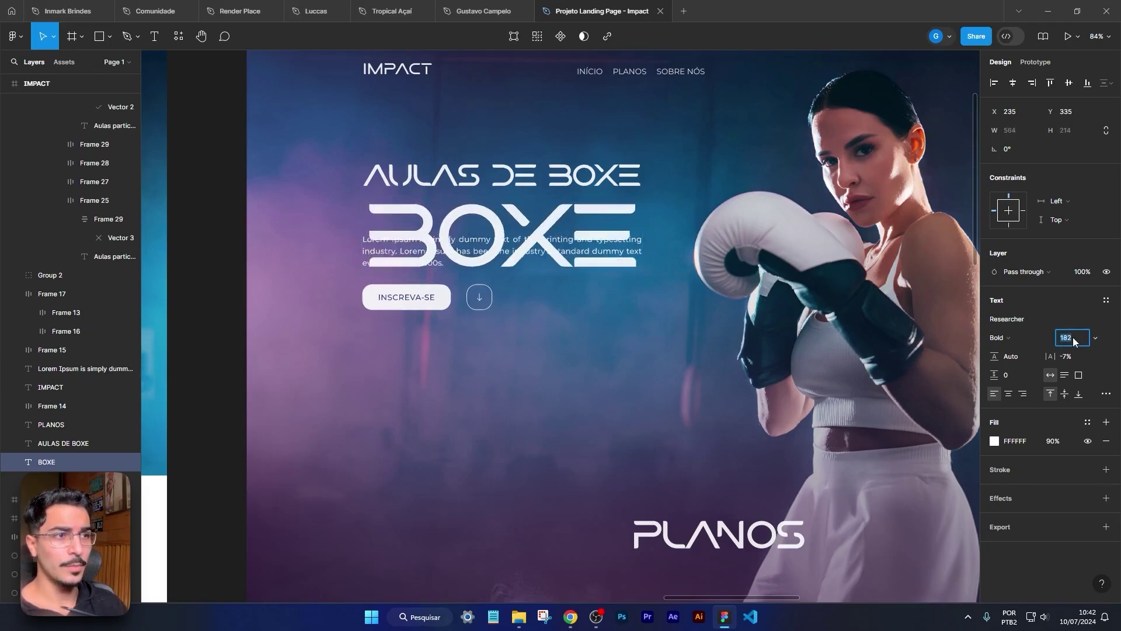
pyautogui.write('174')
pyautogui.press('Return')
pyautogui.press('Up')
pyautogui.press('Up')
pyautogui.press('Up')
pyautogui.press('Up')
pyautogui.press('Up')
pyautogui.press('Up')
pyautogui.press('Up')
pyautogui.press('Up')
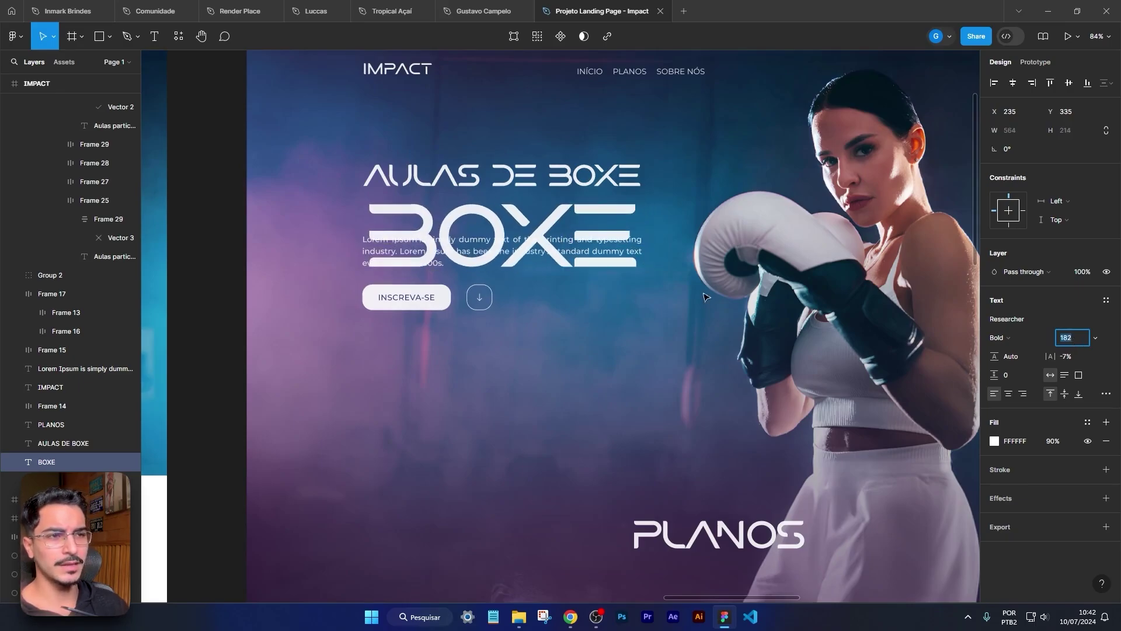
pyautogui.moveTo(515, 234)
pyautogui.mouseDown()
pyautogui.moveTo(527, 415)
pyautogui.moveTo(495, 230)
pyautogui.mouseUp()
# Step: Move the heading and BOXE up above the Lorem paragraph, aligning BOXE to the layout grid
pyautogui.scroll(3, 495, 229)
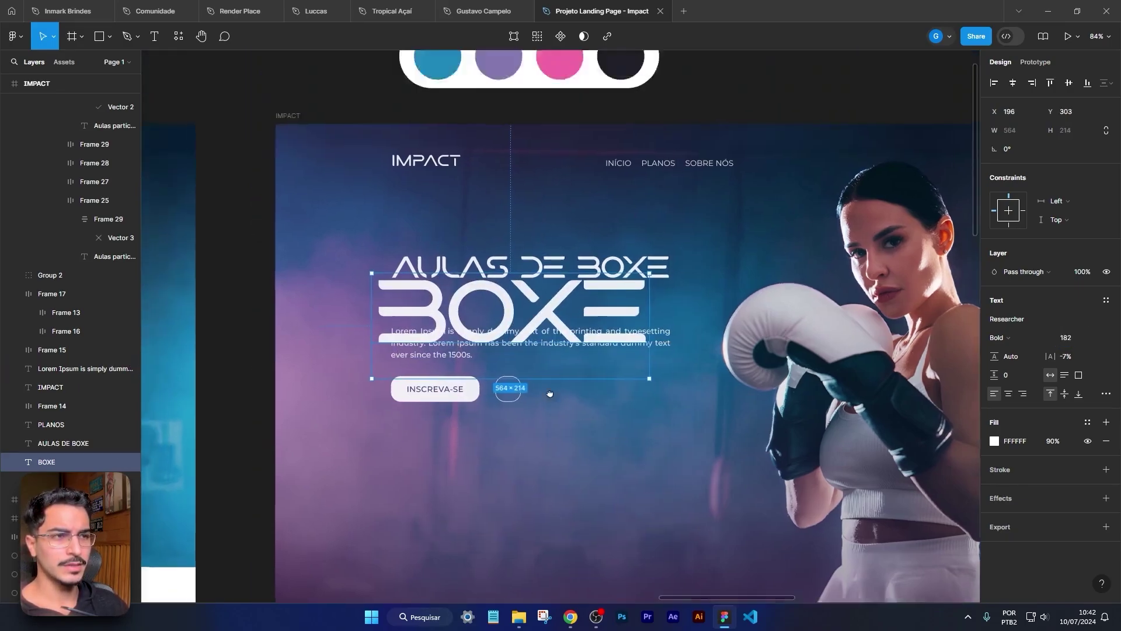
pyautogui.hscroll(-1, 495, 229)
pyautogui.moveTo(571, 358); pyautogui.dragTo(560, 309)
pyautogui.scroll(5, 435, 391)
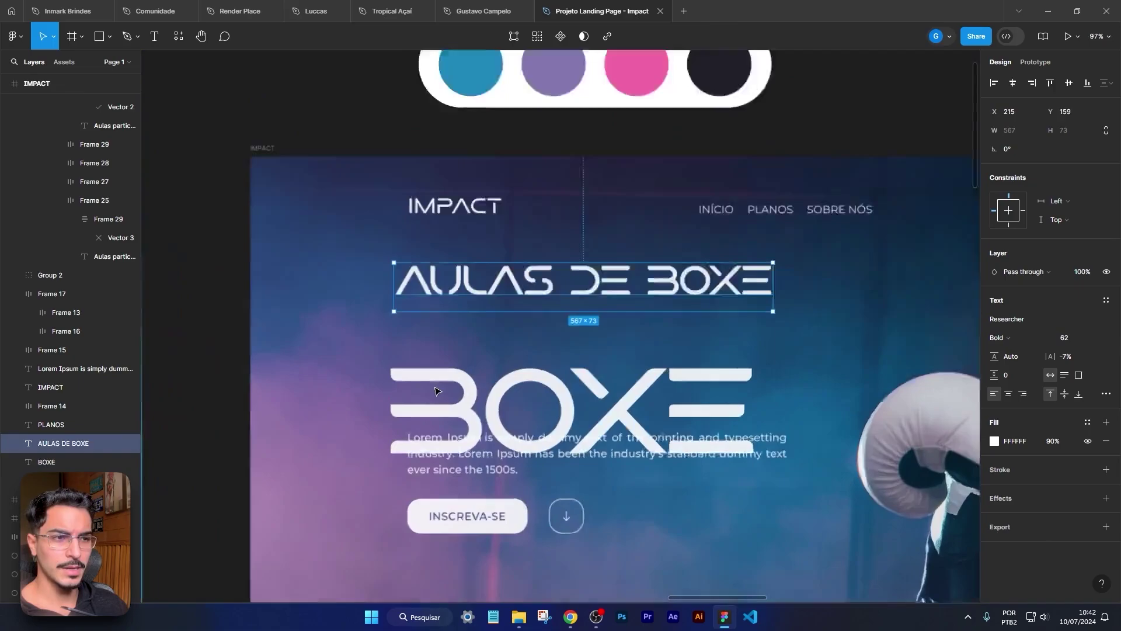
pyautogui.moveTo(586, 417); pyautogui.dragTo(582, 374)
pyautogui.hotkey('shift', 'g')
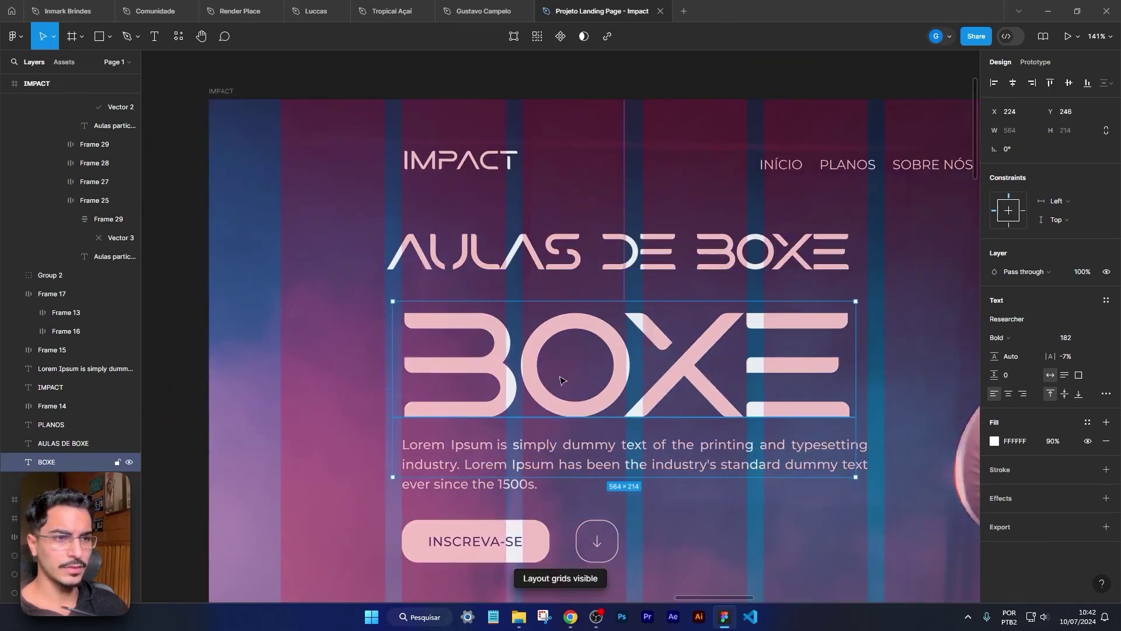
pyautogui.scroll(8, 415, 402)
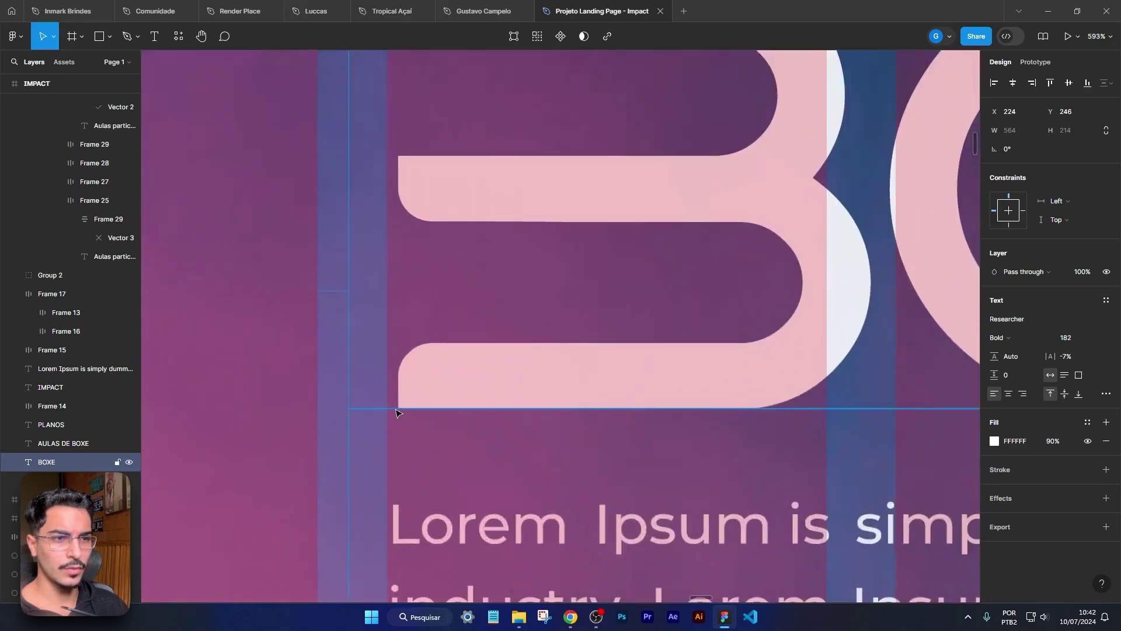
pyautogui.press('Left')
# Step: Fine-tune the BOXE font size to about 189 and nudge it up toward the heading
pyautogui.scroll(-7, 501, 549)
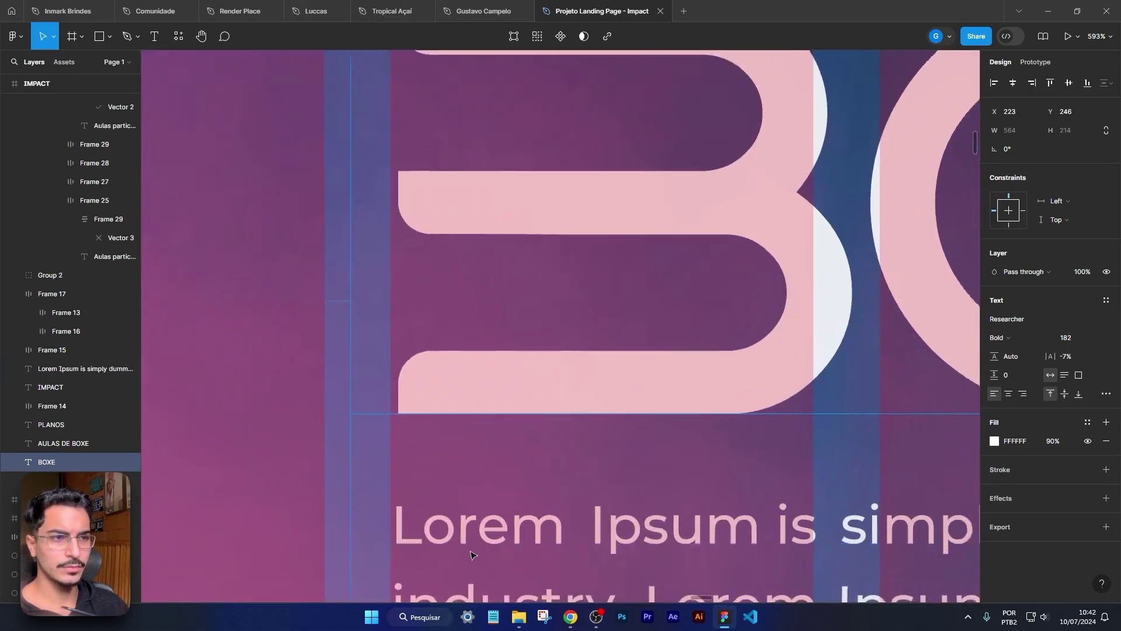
pyautogui.scroll(8, 814, 507)
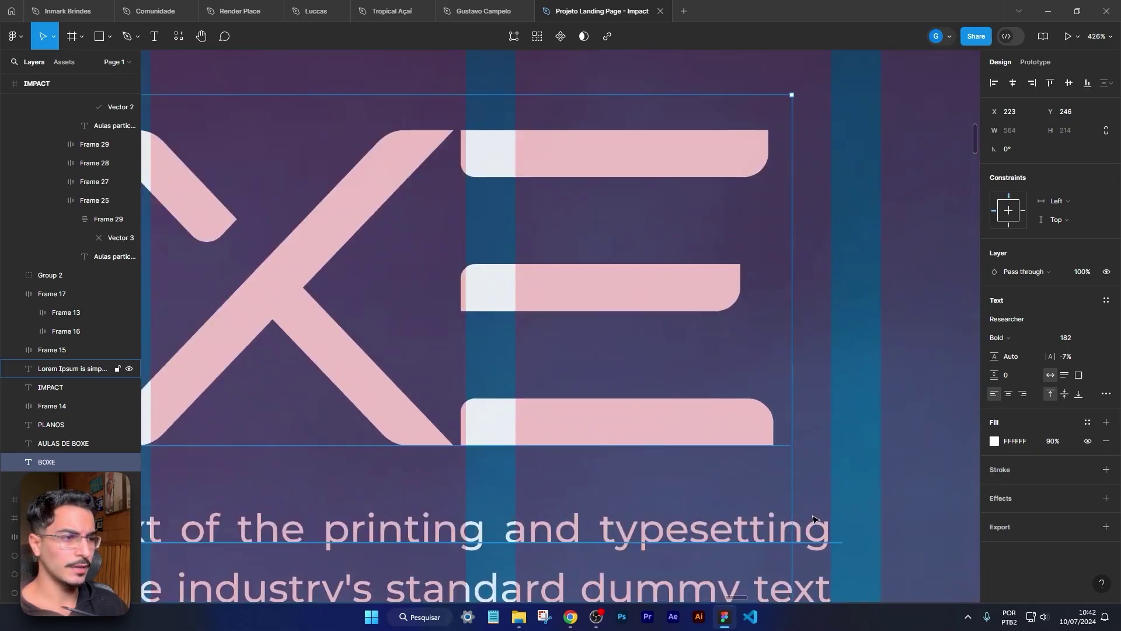
pyautogui.click(1066, 338)
pyautogui.press('Up')
pyautogui.press('Up')
pyautogui.press('Up')
pyautogui.press('Up')
pyautogui.press('Up')
pyautogui.press('Up')
pyautogui.press('Up')
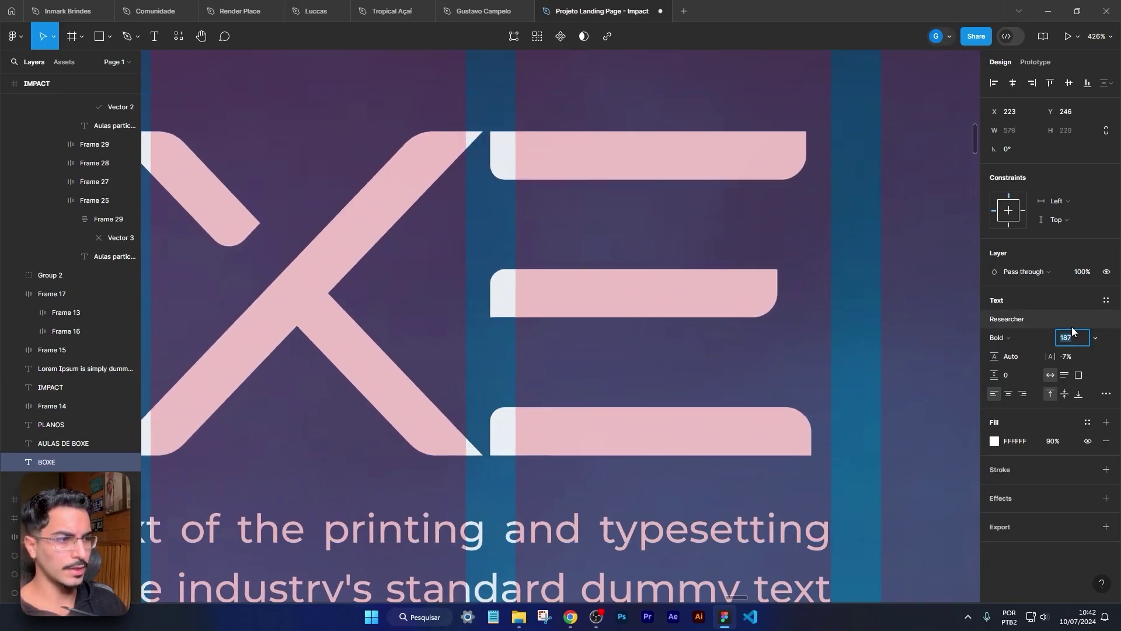
pyautogui.press('Down')
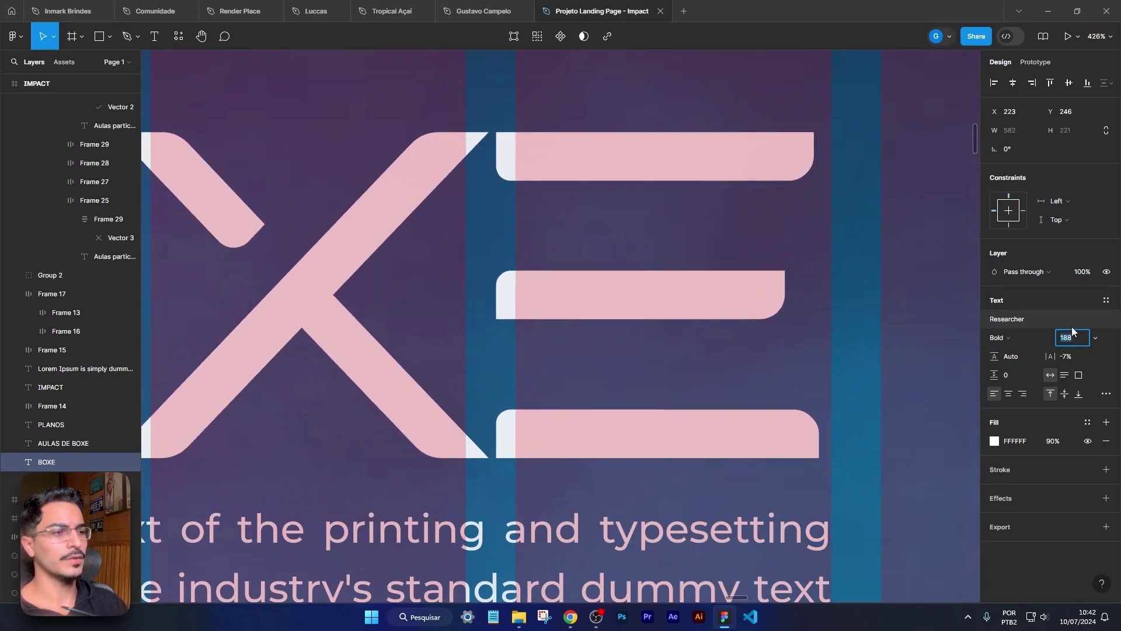
pyautogui.scroll(-5, 768, 296)
pyautogui.click(899, 397)
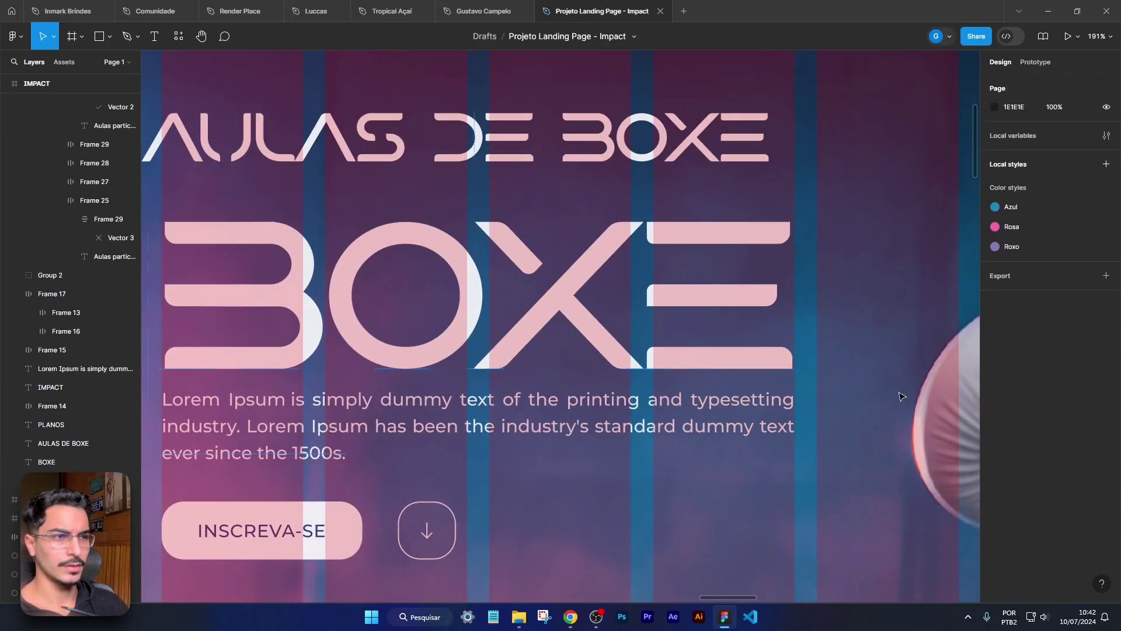
pyautogui.keyDown('ctrl'); pyautogui.scroll(-3, 825, 393); pyautogui.keyUp('ctrl')
pyautogui.scroll(1, 825, 393)
pyautogui.click(730, 367)
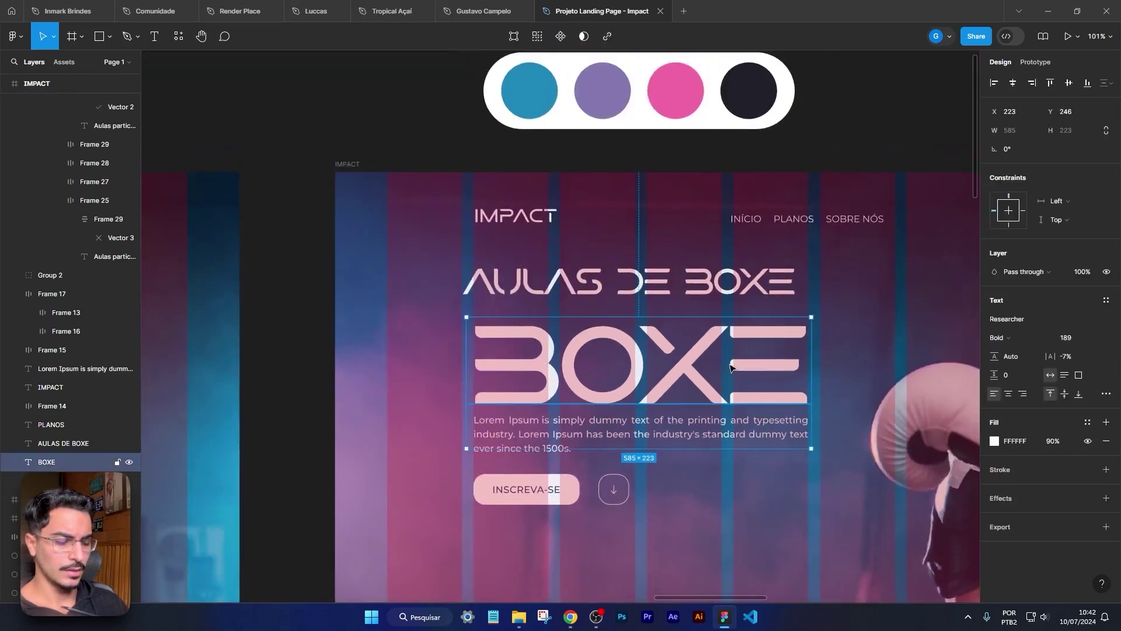
pyautogui.press('Up')
pyautogui.press('Up')
pyautogui.press('Up')
pyautogui.press('Up')
pyautogui.press('Up')
pyautogui.press('Up')
pyautogui.press('Up')
pyautogui.press('Up')
pyautogui.press('Up')
pyautogui.press('Up')
pyautogui.press('Up')
pyautogui.press('Up')
pyautogui.press('Up')
pyautogui.press('Up')
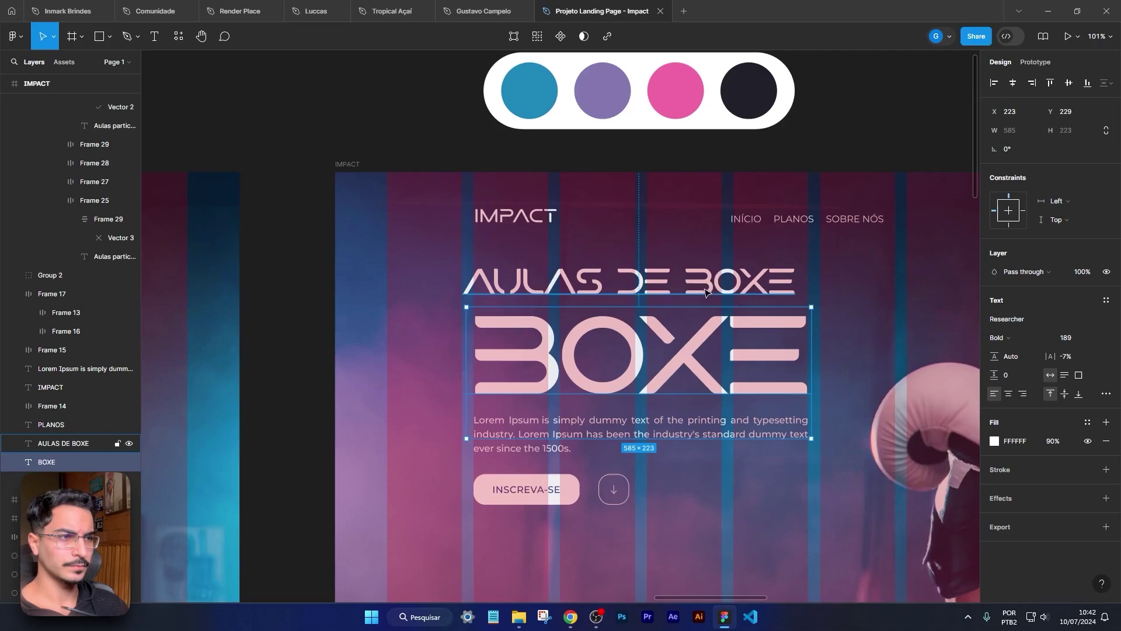
# Step: Trim the heading text from AULAS DE BOXE to AULAS DE and hide the layout grids
pyautogui.doubleClick(677, 285)
pyautogui.click(679, 284)
pyautogui.hotkey('shift', 'End')
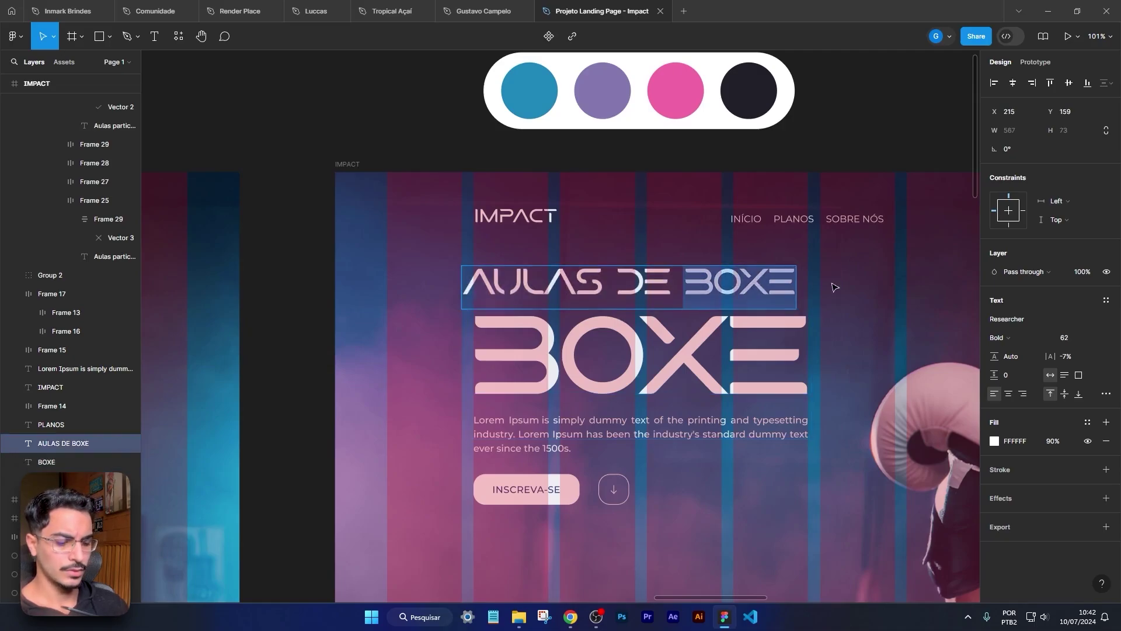
pyautogui.press('BackSpace')
pyautogui.press('Escape')
pyautogui.press('Escape')
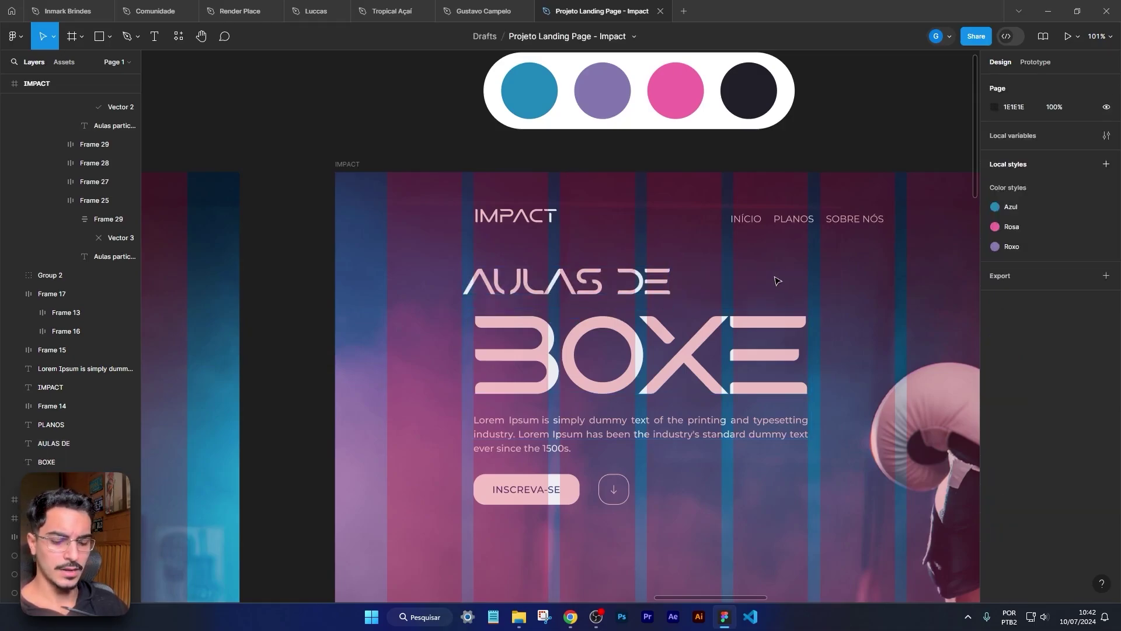
pyautogui.hotkey('ctrl', 'shift', '4')
# Step: Shrink AULAS DE to font size 44 with 11% letter spacing and align it above BOXE
pyautogui.click(622, 298)
pyautogui.moveTo(623, 298); pyautogui.dragTo(643, 302)
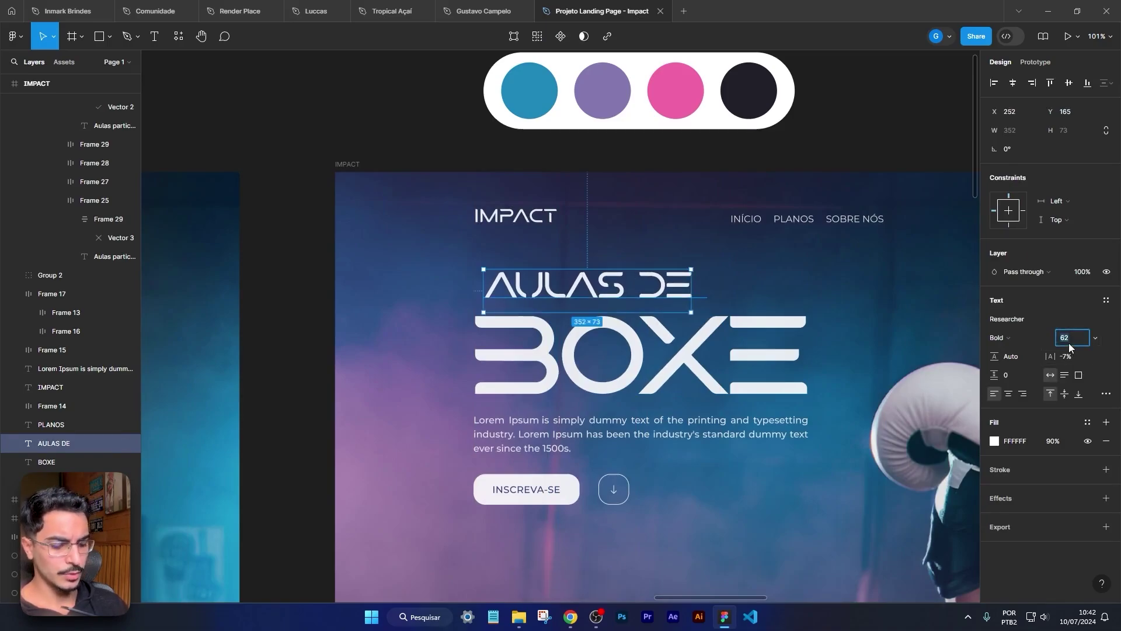
pyautogui.press('Down')
pyautogui.press('Down')
pyautogui.press('Down')
pyautogui.press('Down')
pyautogui.press('Down')
pyautogui.press('Down')
pyautogui.press('Down')
pyautogui.press('Down')
pyautogui.press('Down')
pyautogui.press('Down')
pyautogui.press('Down')
pyautogui.press('Down')
pyautogui.press('Down')
pyautogui.press('Down')
pyautogui.press('Down')
pyautogui.press('Down')
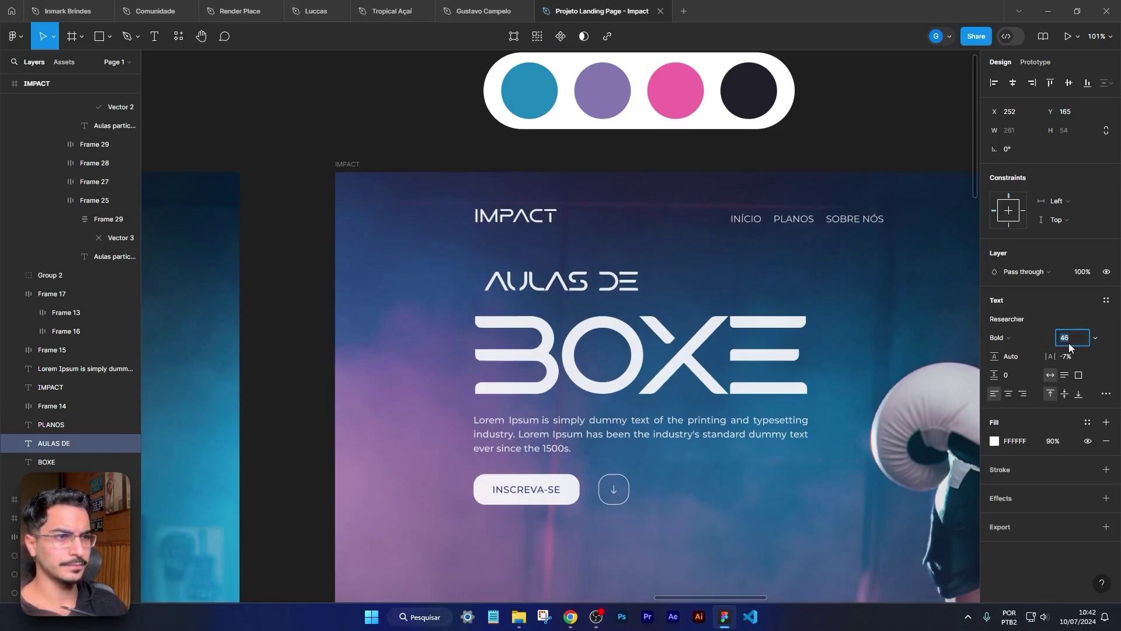
pyautogui.press('Down')
pyautogui.press('Down')
pyautogui.moveTo(1066, 358); pyautogui.dragTo(1072, 354)
pyautogui.press('Escape')
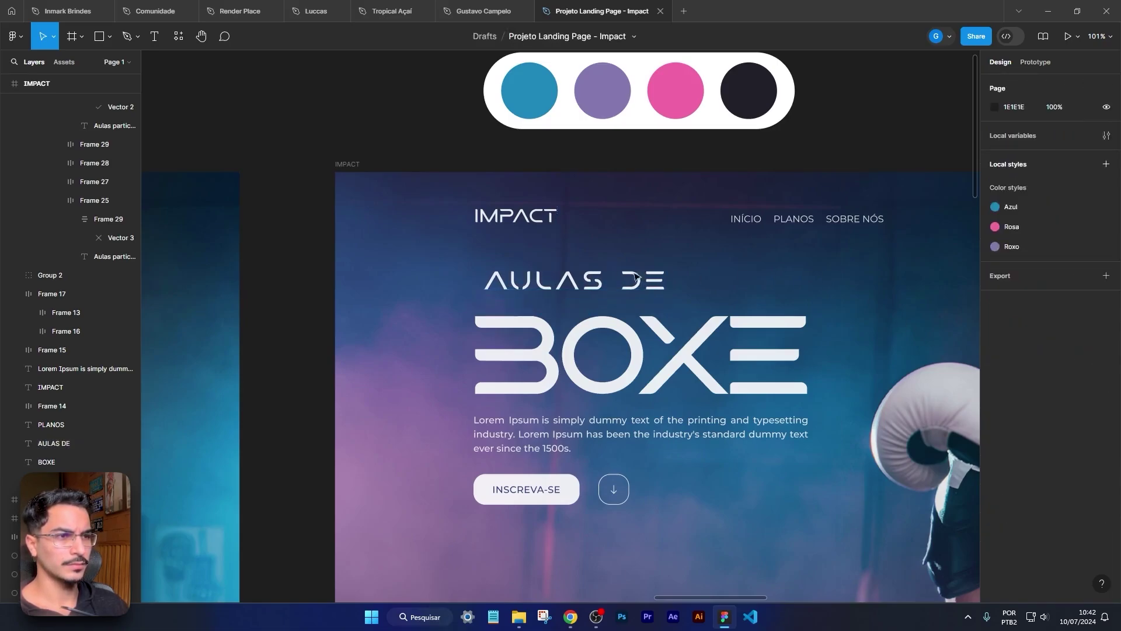
pyautogui.click(602, 283)
pyautogui.moveTo(602, 283); pyautogui.dragTo(596, 290)
pyautogui.click(713, 264)
pyautogui.hscroll(3, 709, 315)
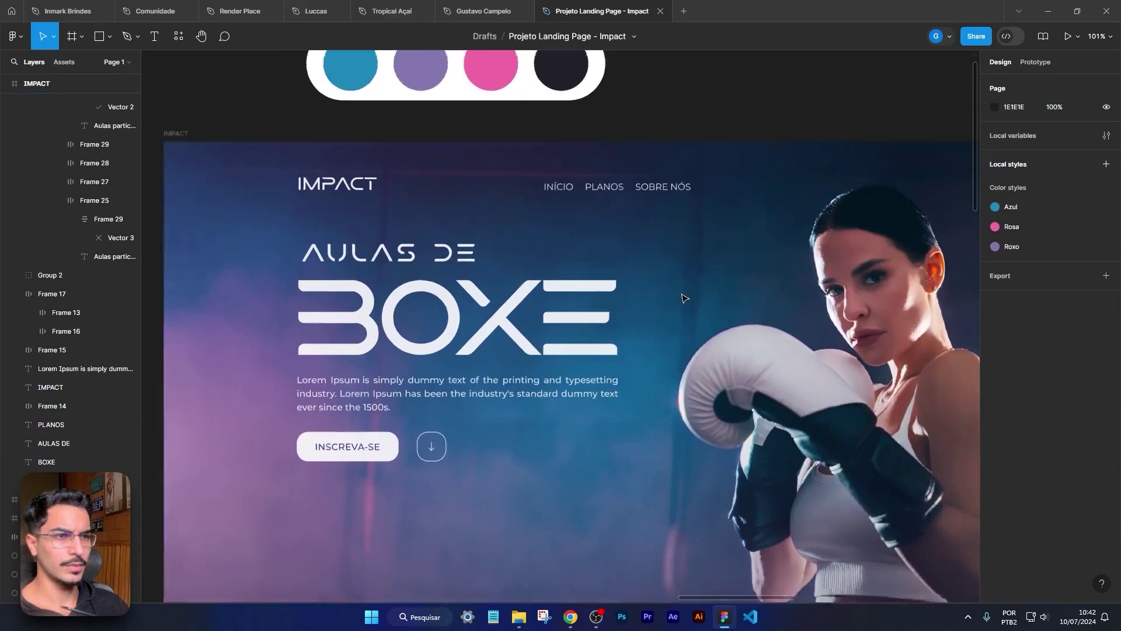
pyautogui.scroll(-5, 677, 298)
pyautogui.click(488, 359)
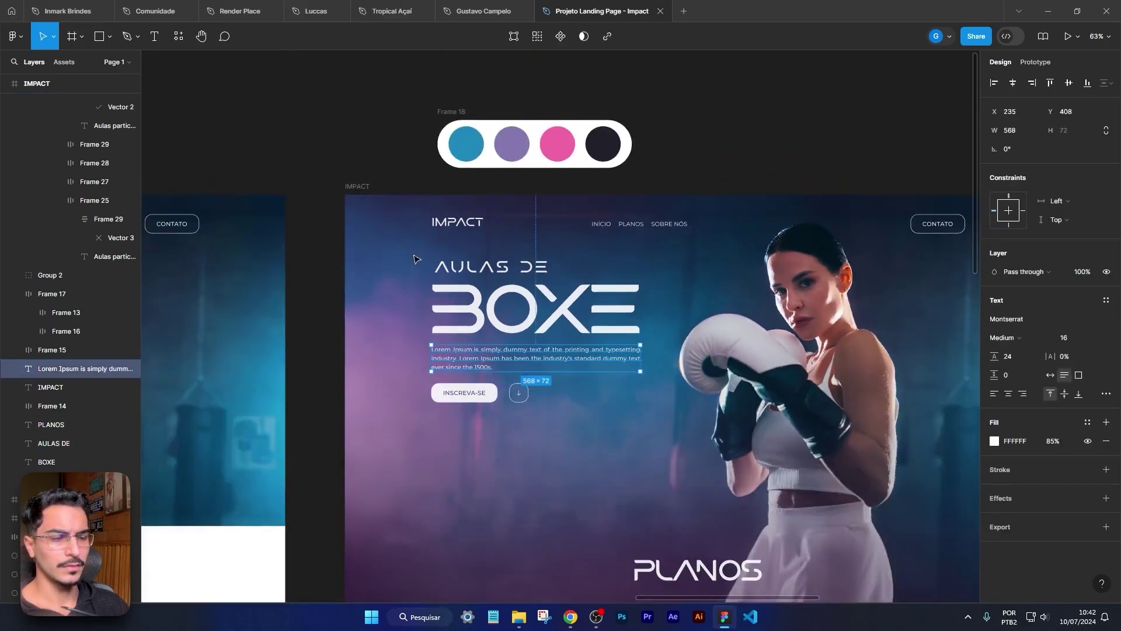
# Step: Marquee-select the hero texts and buttons and drag them about 47 px lower
pyautogui.moveTo(413, 259); pyautogui.dragTo(508, 394)
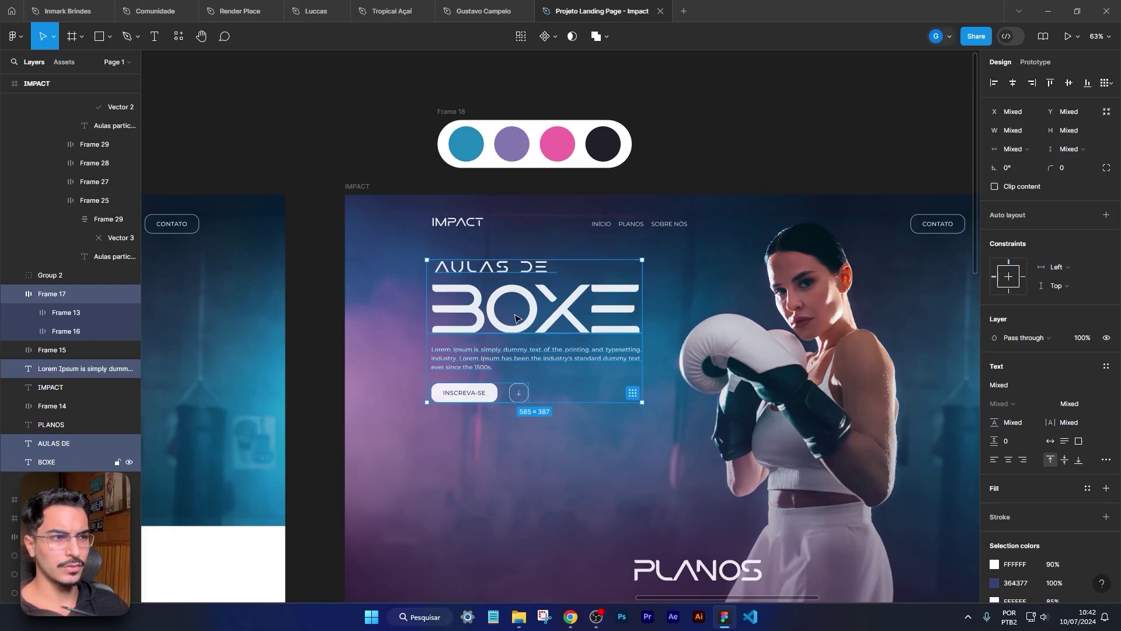
pyautogui.moveTo(515, 317); pyautogui.dragTo(511, 340)
pyautogui.press('Escape')
# Step: Pan and zoom across the canvas to review the IMPACT page and the PLANOS plan cards
pyautogui.moveTo(761, 380); pyautogui.dragTo(804, 314)
pyautogui.scroll(-5, 694, 294)
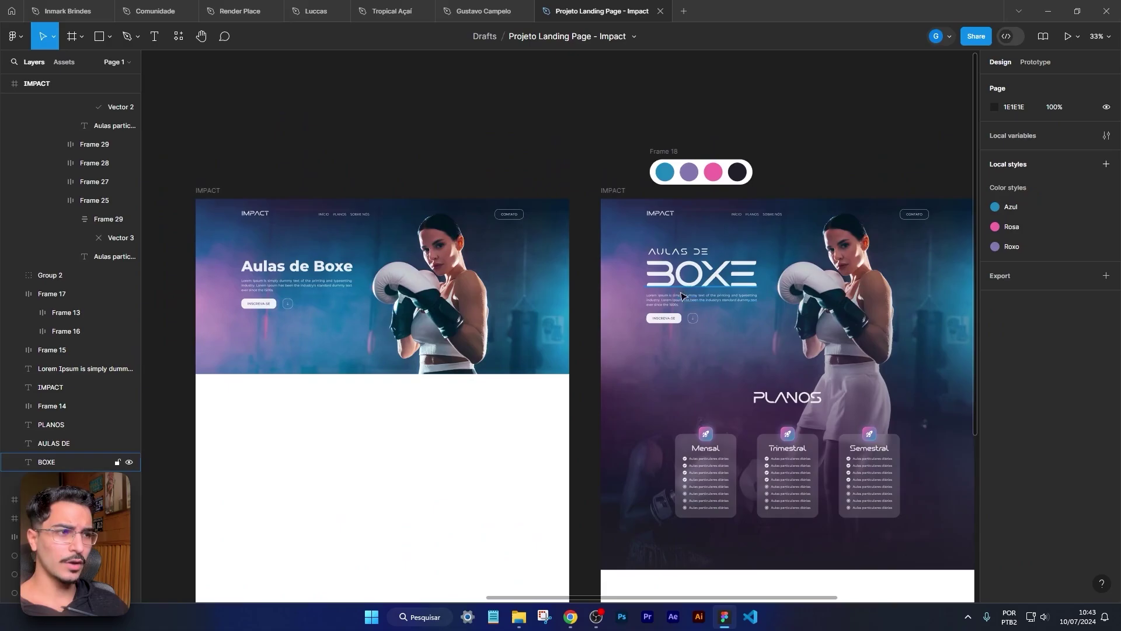
pyautogui.click(823, 300)
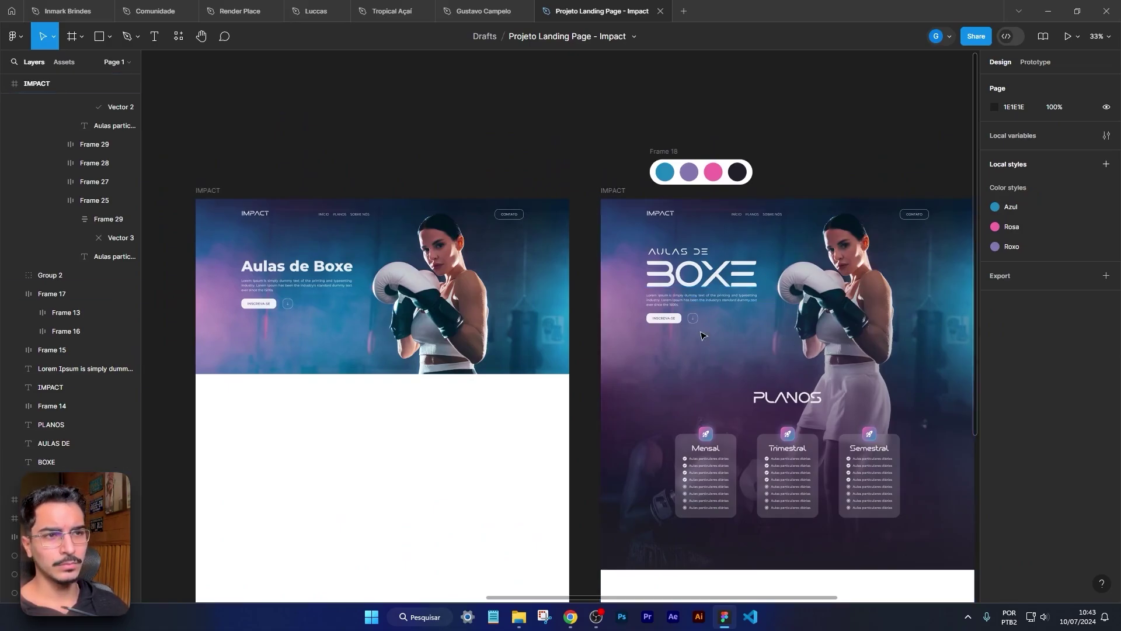
pyautogui.scroll(3, 721, 330)
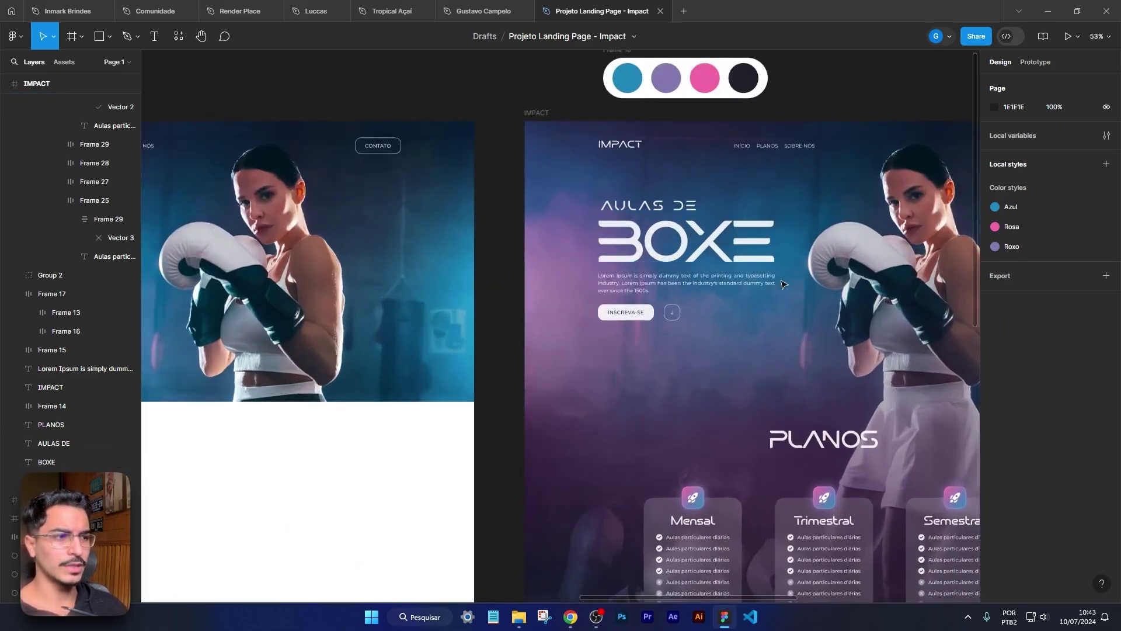
pyautogui.hscroll(-6, 782, 284)
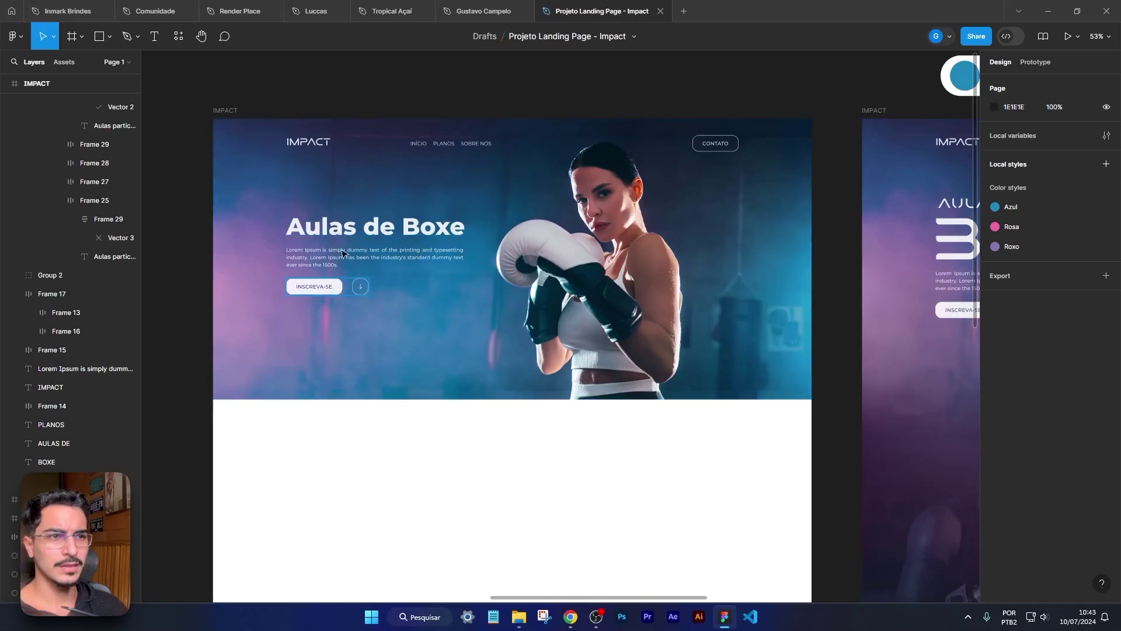
pyautogui.moveTo(897, 377); pyautogui.dragTo(339, 271)
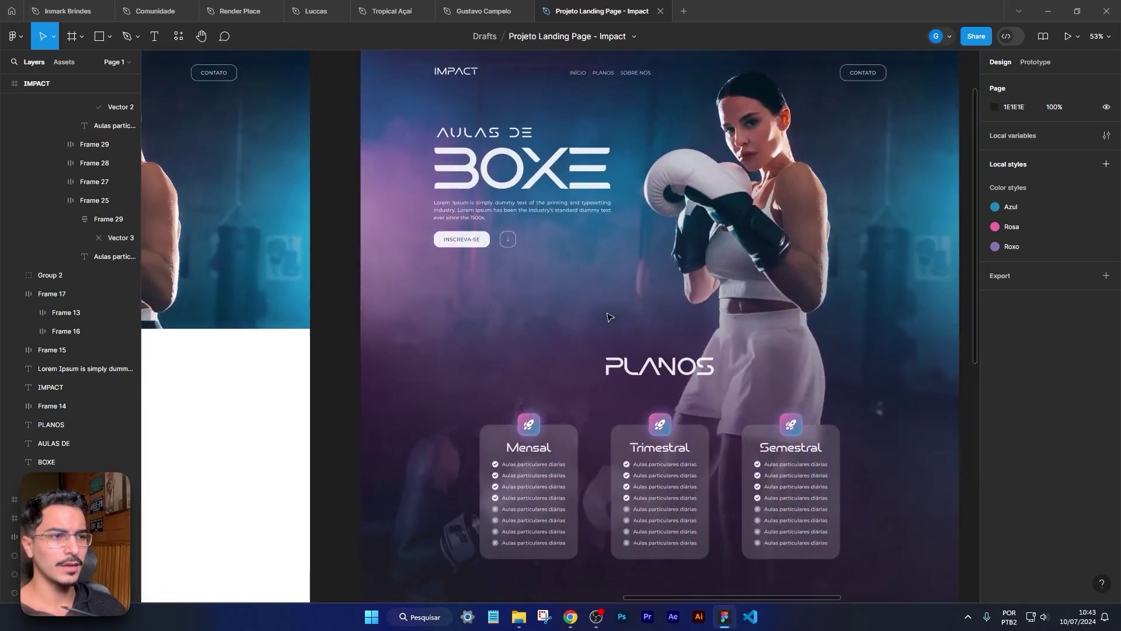
pyautogui.scroll(5, 912, 305)
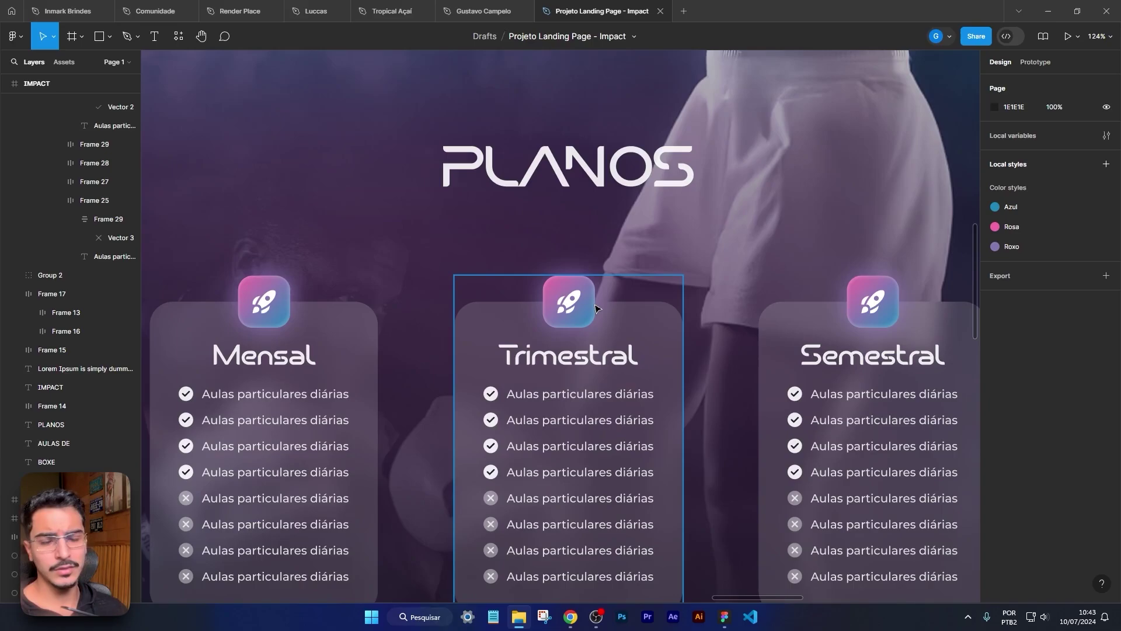
pyautogui.scroll(-3, 730, 320)
pyautogui.scroll(-1, 595, 362)
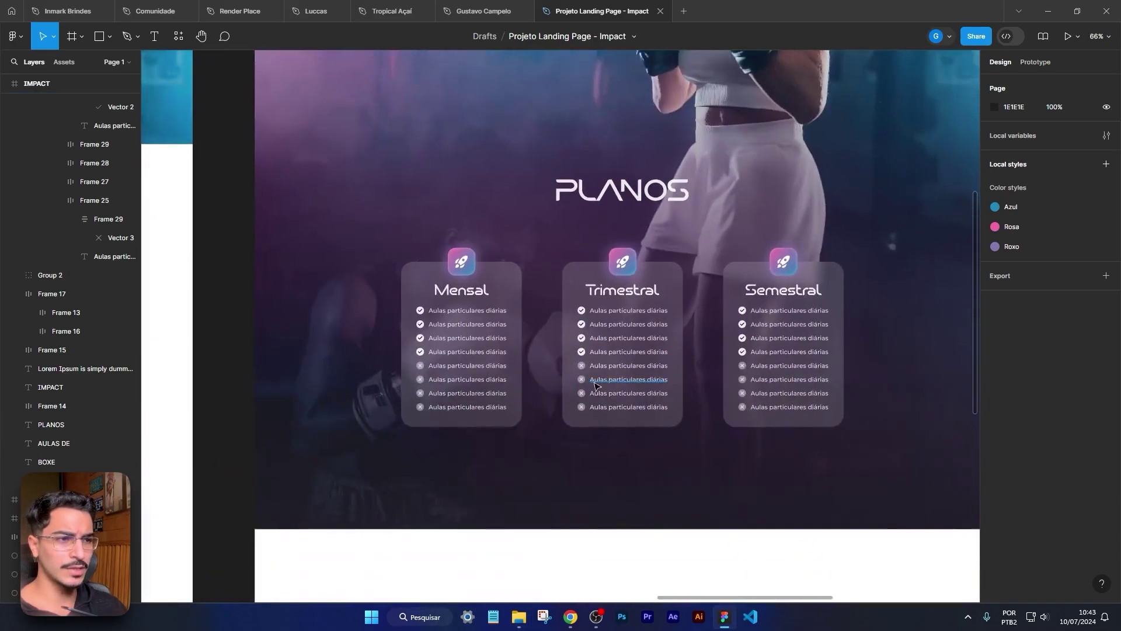
pyautogui.scroll(5, 595, 386)
pyautogui.scroll(2, 595, 386)
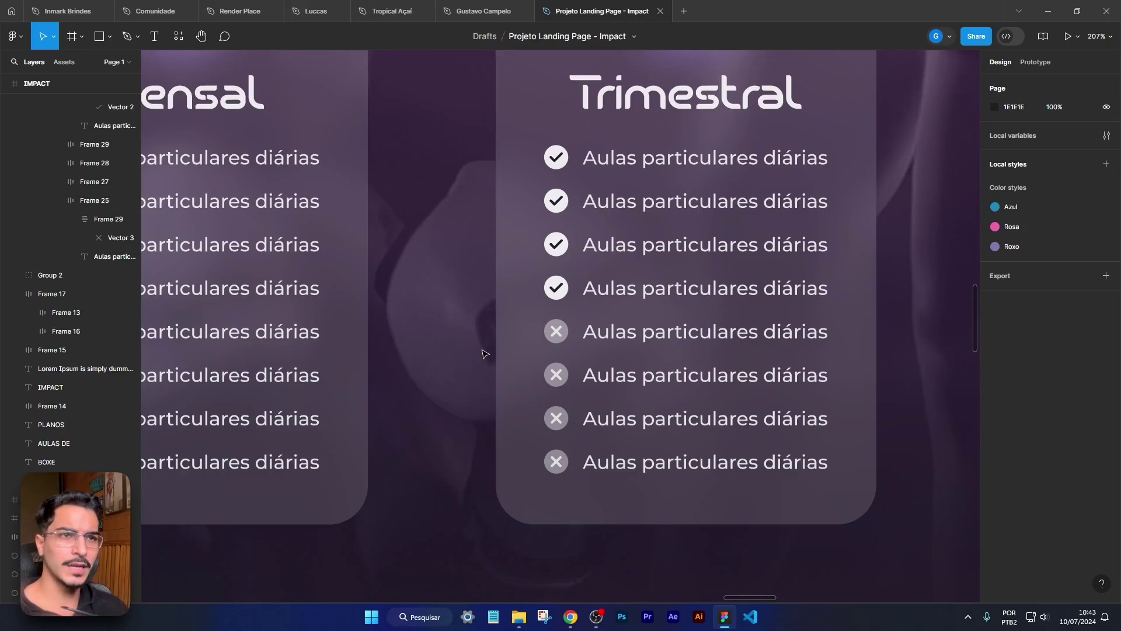
pyautogui.scroll(-6, 496, 218)
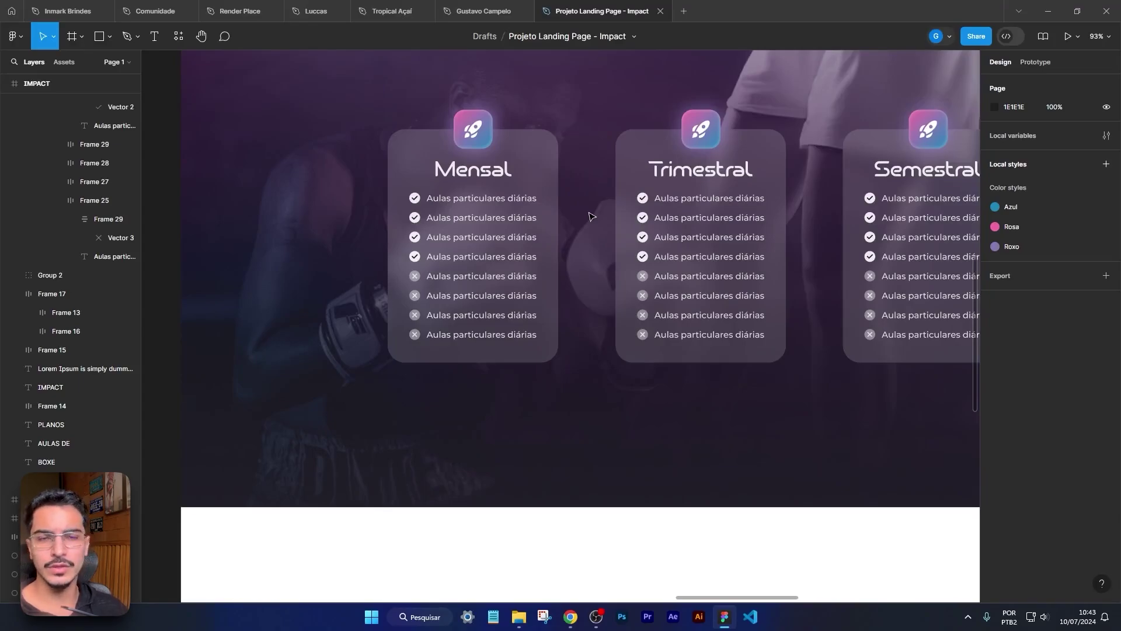
pyautogui.scroll(-2, 589, 216)
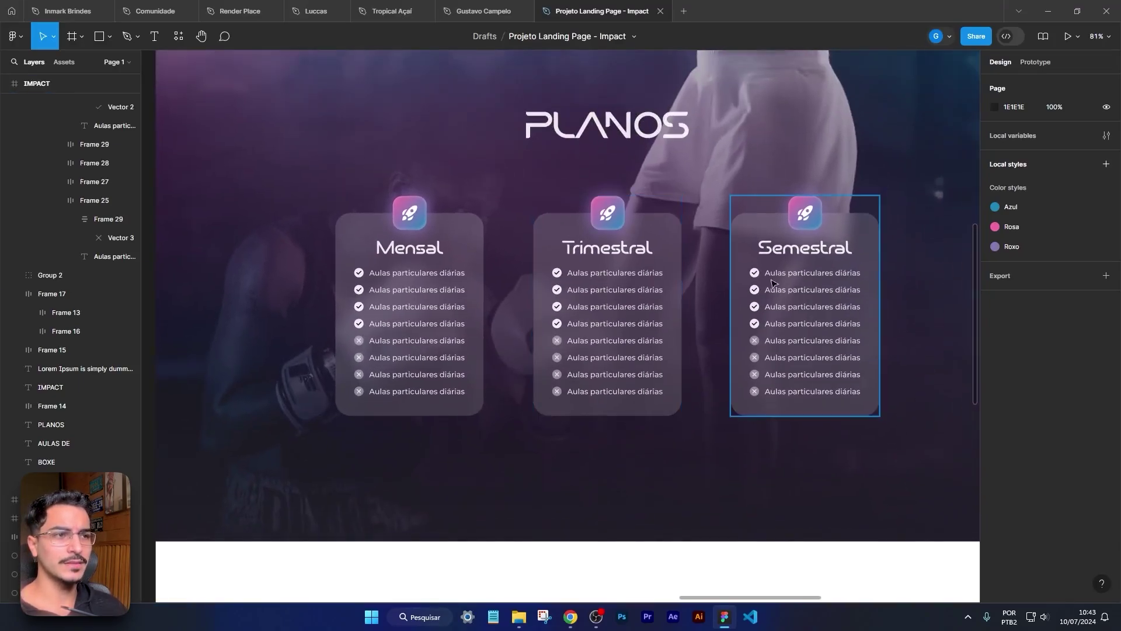
pyautogui.scroll(-4, 771, 283)
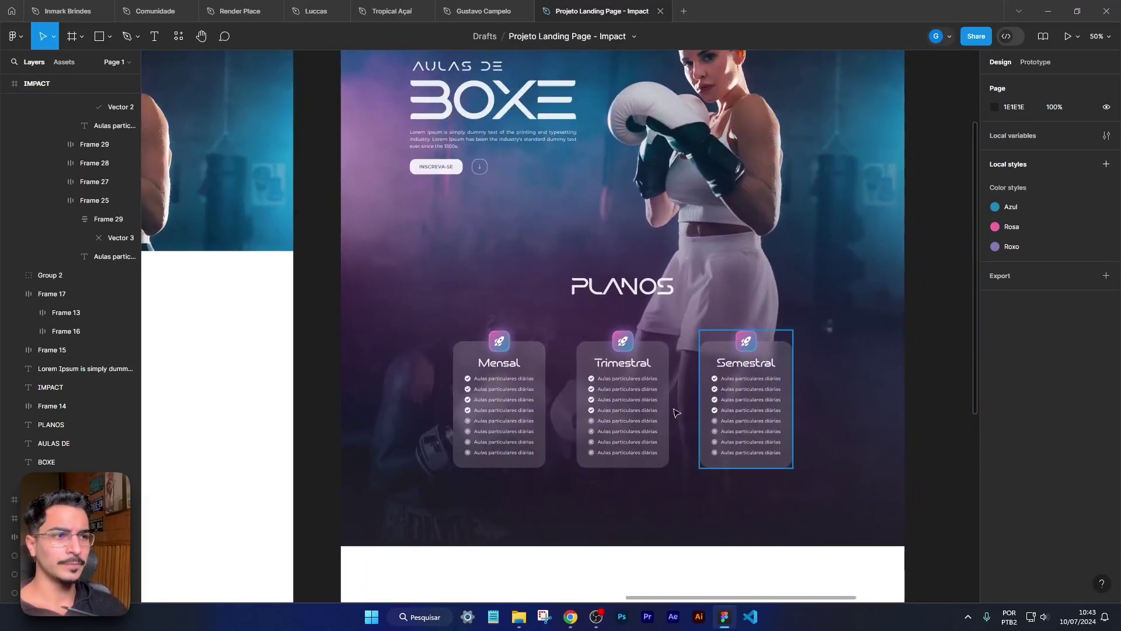
# Step: Group PLANOS with the Mensal, Trimestral and Semestral cards and nudge the group up
pyautogui.click(648, 288)
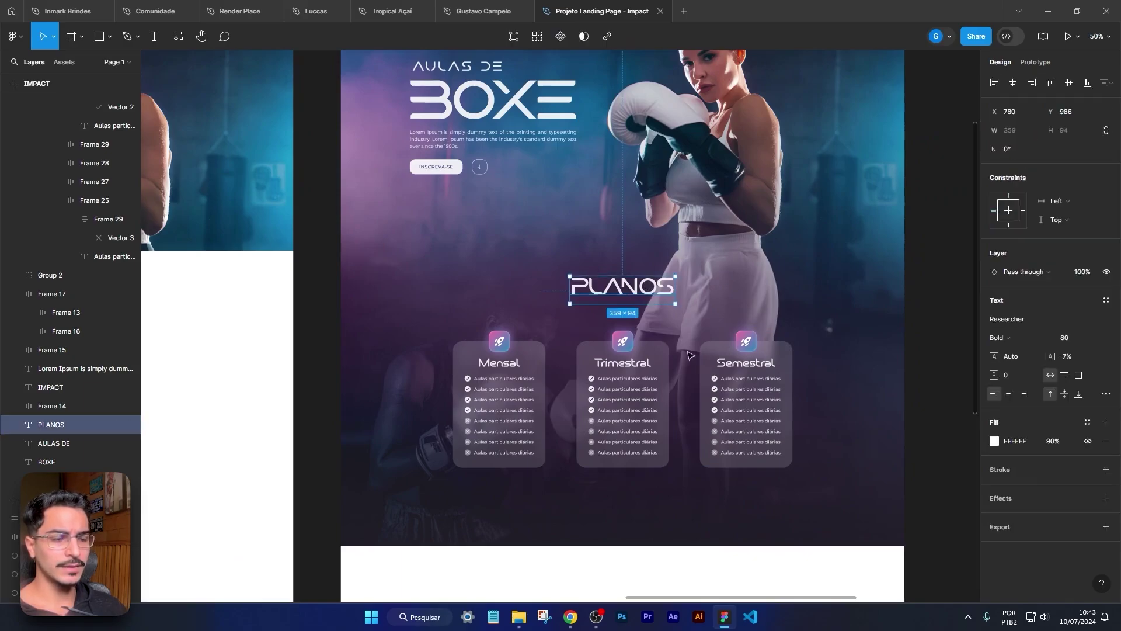
pyautogui.scroll(-2, 688, 355)
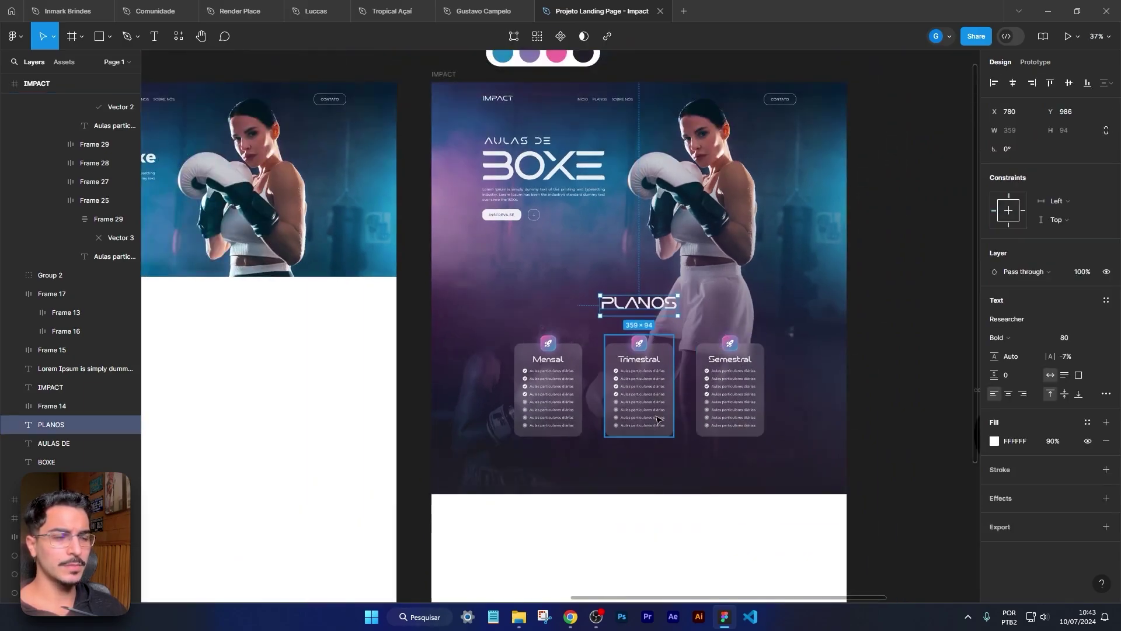
pyautogui.scroll(-3, 657, 419)
pyautogui.scroll(-2, 689, 309)
pyautogui.scroll(-1, 699, 350)
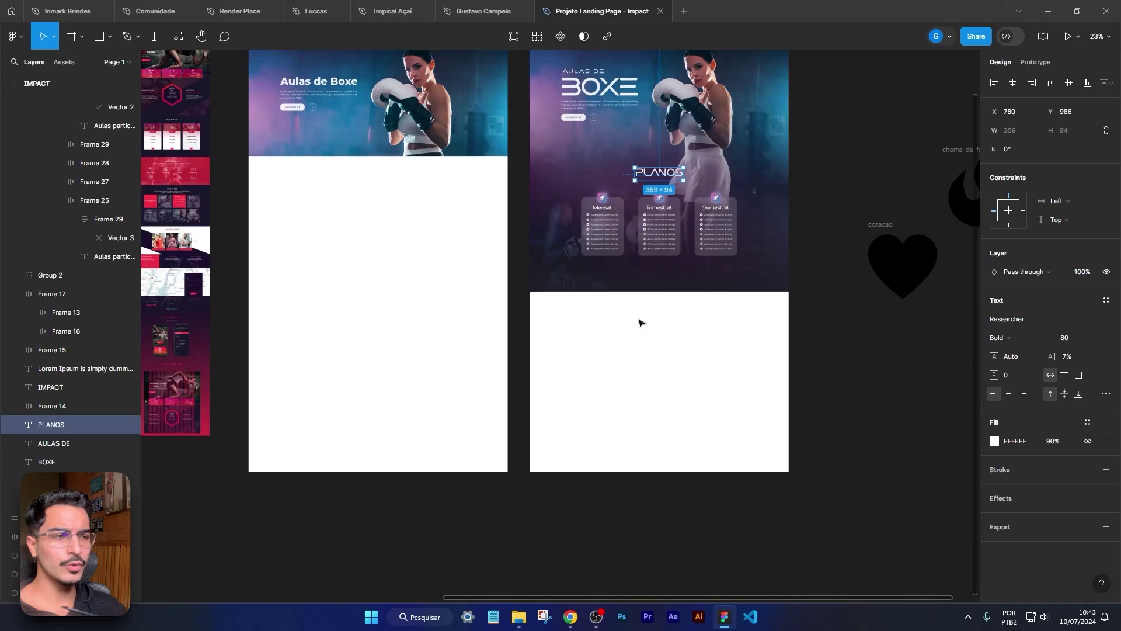
pyautogui.hscroll(1, 724, 355)
pyautogui.scroll(3, 689, 327)
pyautogui.keyDown('shift'); pyautogui.click(542, 325); pyautogui.keyUp('shift')
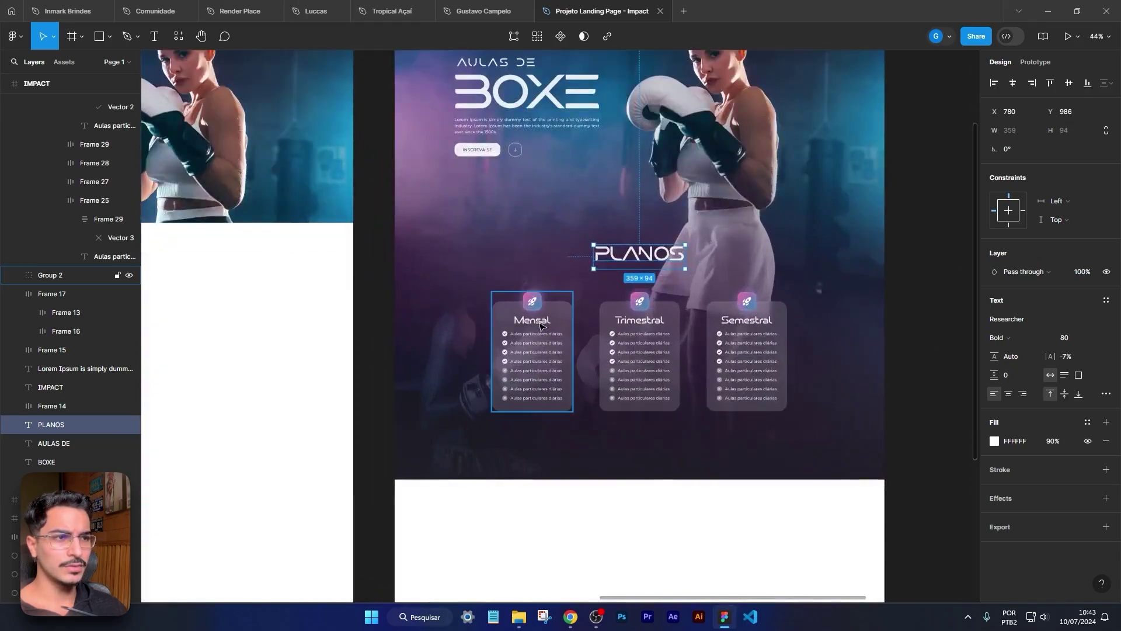
pyautogui.keyDown('shift'); pyautogui.click(655, 330); pyautogui.keyUp('shift')
pyautogui.keyDown('shift'); pyautogui.click(763, 332); pyautogui.keyUp('shift')
pyautogui.hotkey('ctrl', 'g')
pyautogui.moveTo(766, 335); pyautogui.dragTo(766, 331)
# Step: Check the IMPACT page frame, then switch to File Explorer showing the banner image folder
pyautogui.scroll(-3, 579, 421)
pyautogui.click(622, 486)
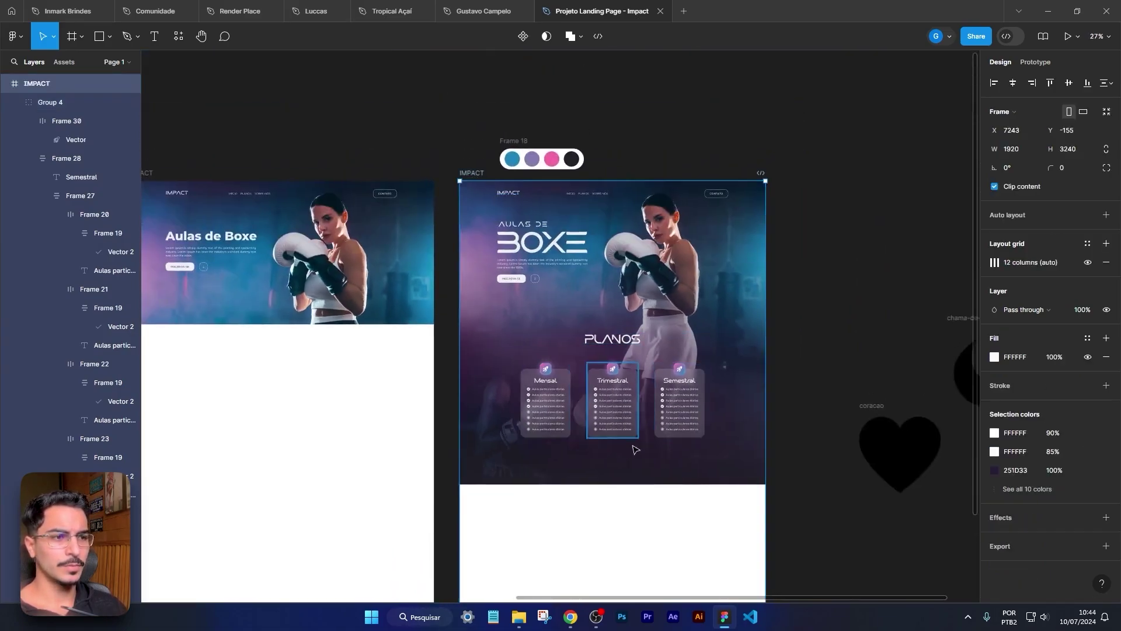
pyautogui.press('Escape')
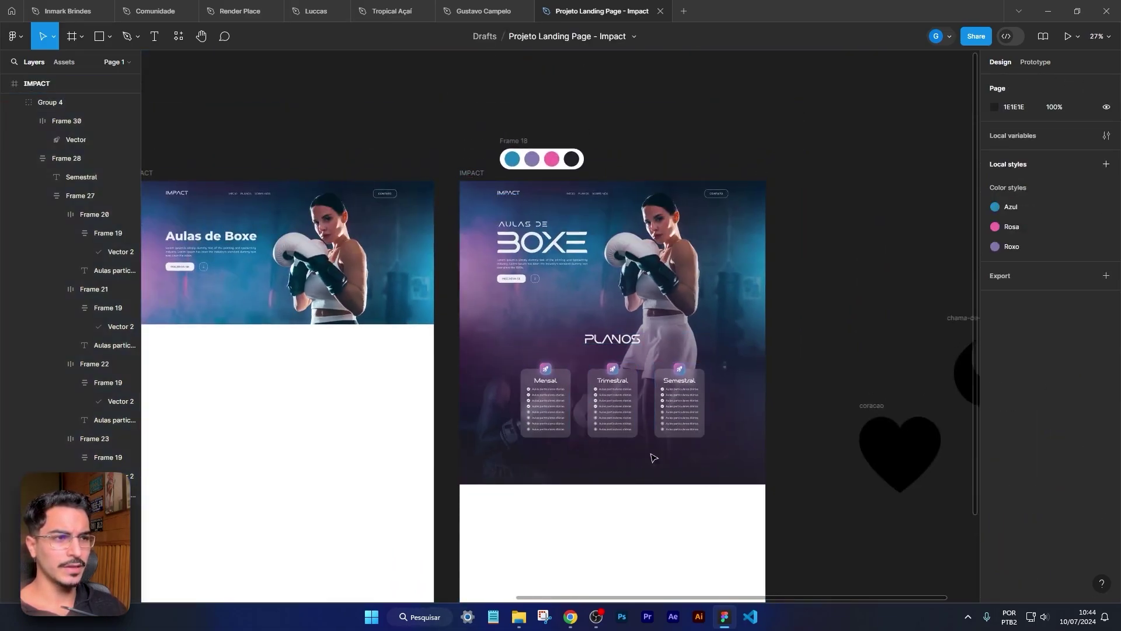
pyautogui.scroll(-2, 654, 458)
pyautogui.scroll(3, 671, 421)
pyautogui.scroll(-2, 671, 411)
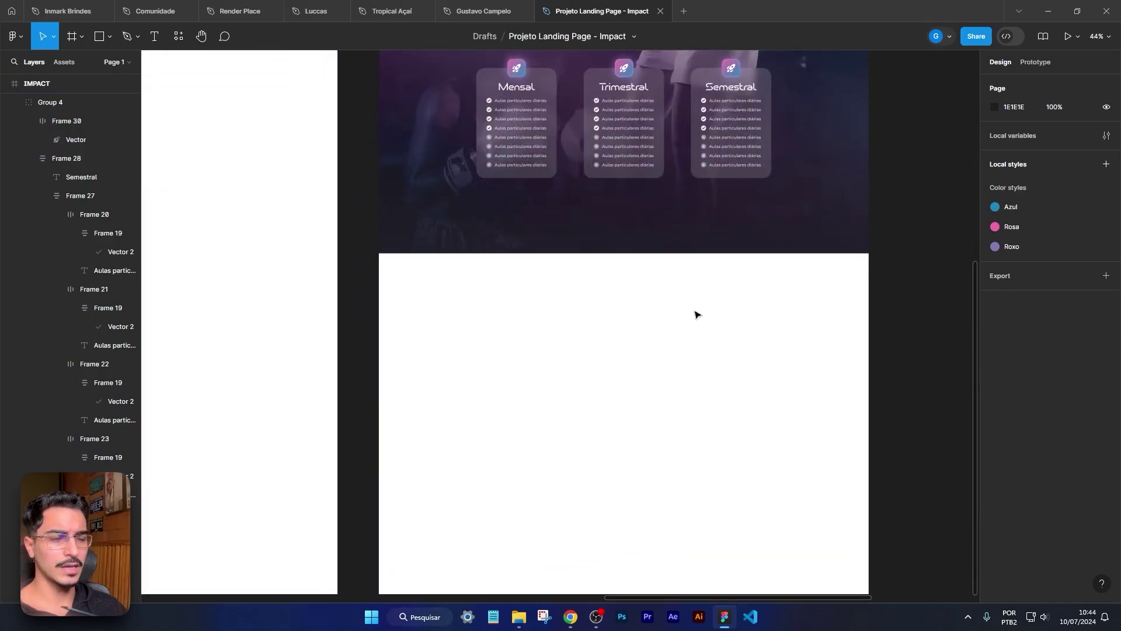
pyautogui.scroll(-3, 591, 332)
pyautogui.scroll(3, 610, 445)
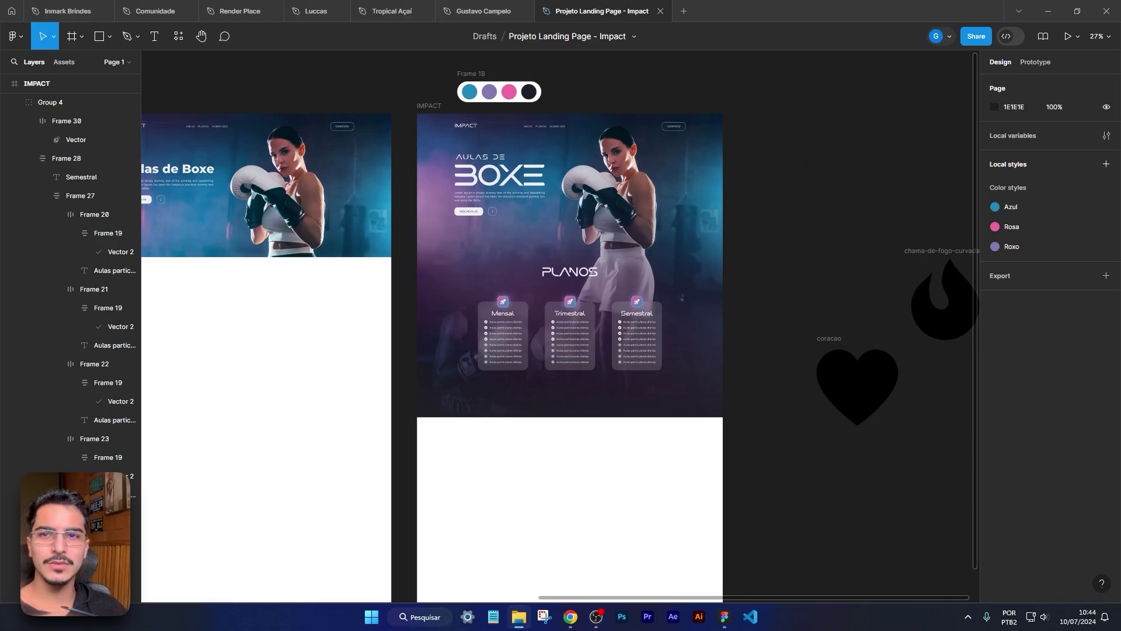
pyautogui.hotkey('alt', 'Tab')
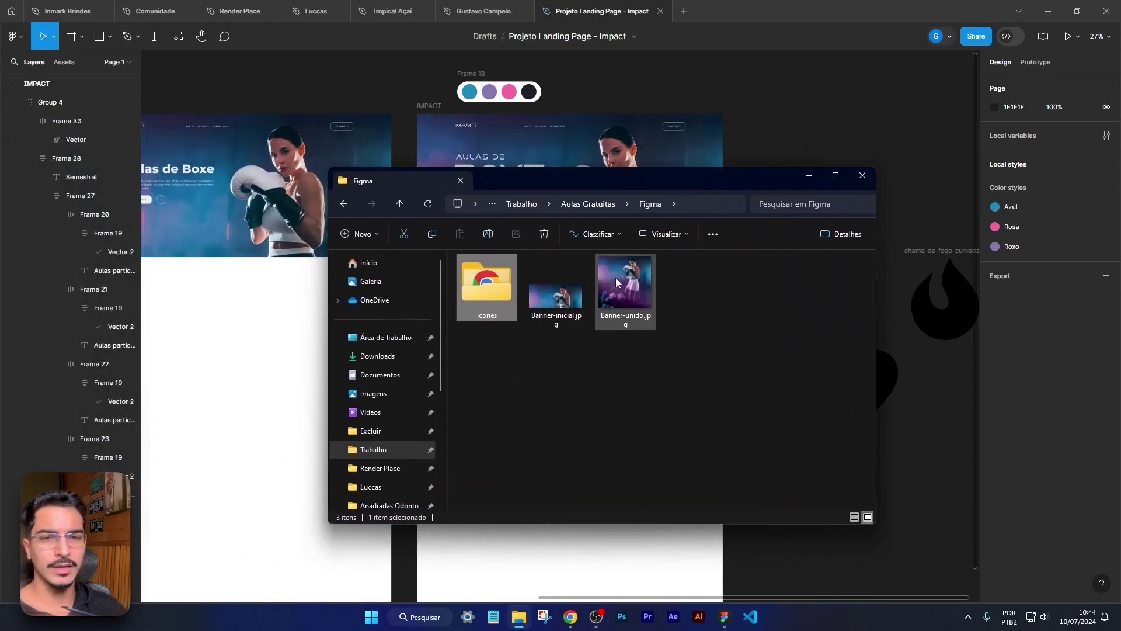
# Step: Open the Imagens folder in Explorer and preview professora.jpg in Photos
pyautogui.moveTo(607, 179); pyautogui.dragTo(594, 199)
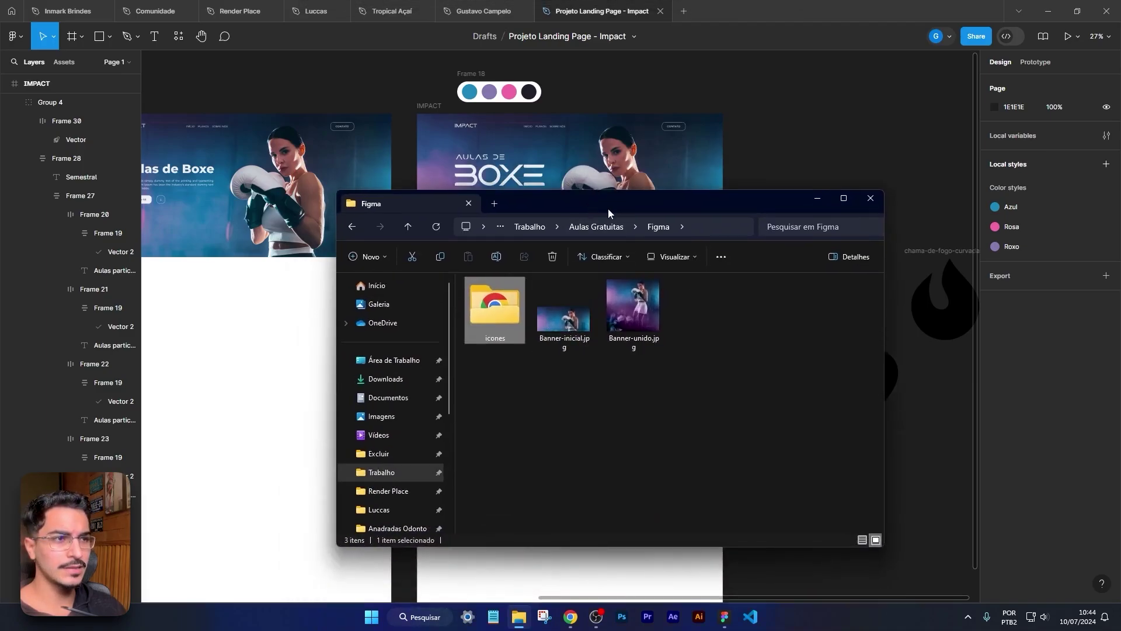
pyautogui.click(605, 227)
pyautogui.doubleClick(514, 328)
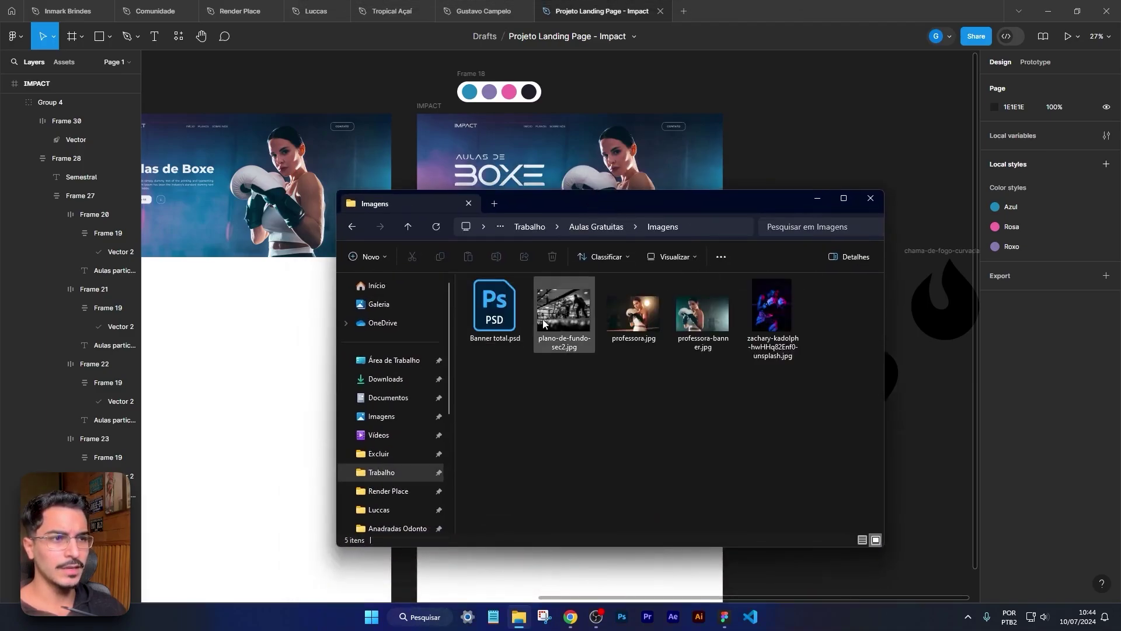
pyautogui.click(645, 319)
pyautogui.doubleClick(645, 318)
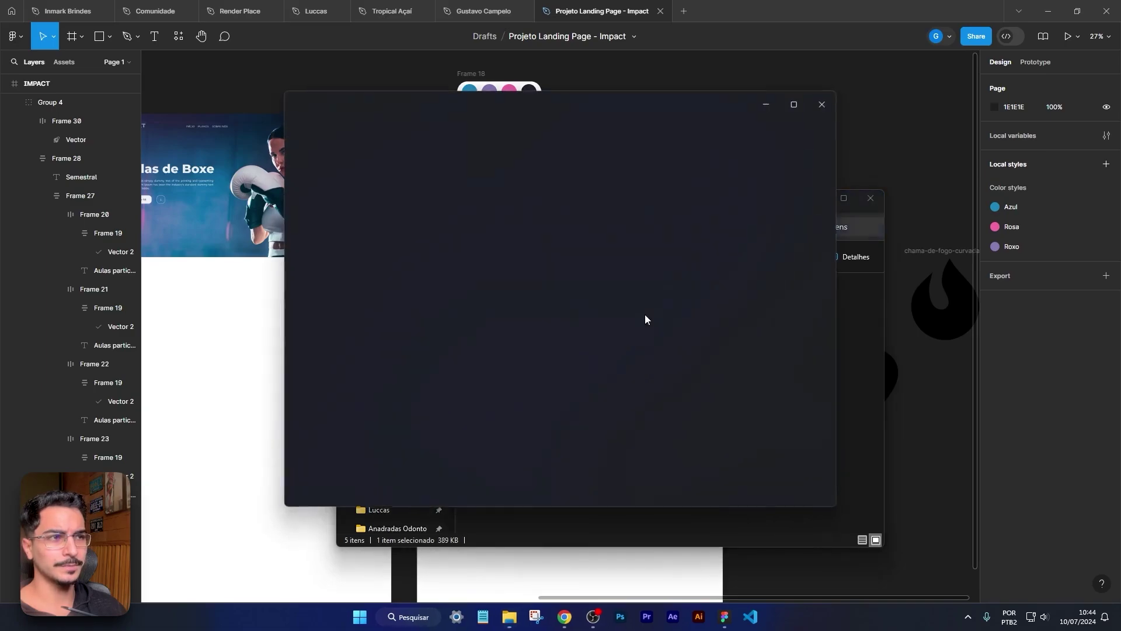
pyautogui.click(795, 105)
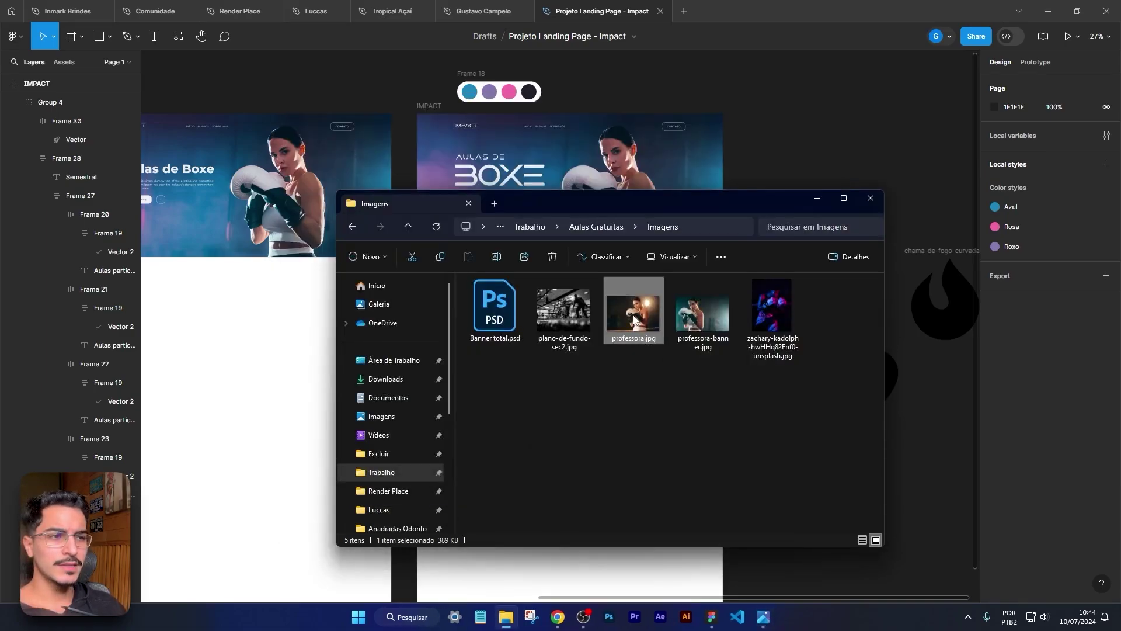
# Step: Preview professora.jpg once more, then return to the Figma landing page design
pyautogui.moveTo(692, 197); pyautogui.dragTo(840, 331)
pyautogui.click(798, 171)
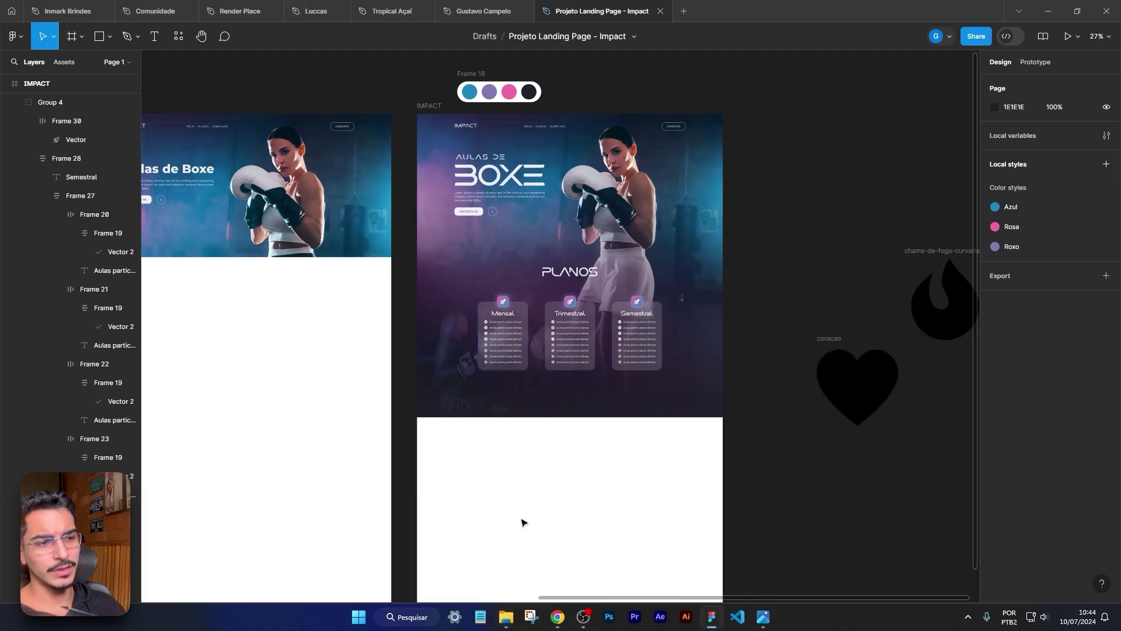
pyautogui.click(502, 623)
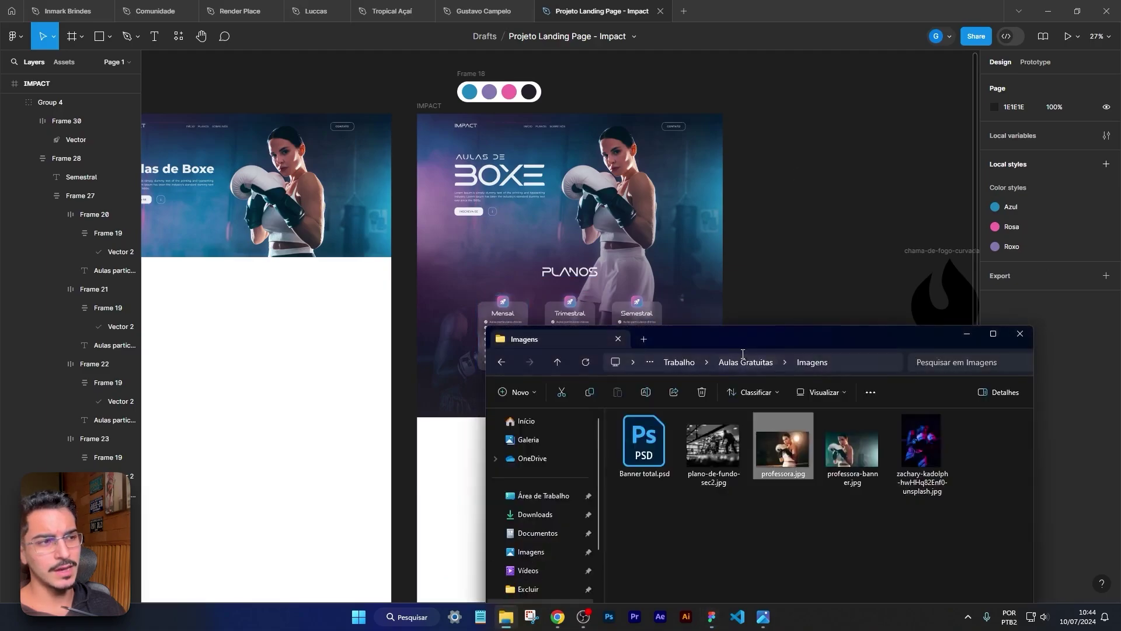
pyautogui.doubleClick(778, 443)
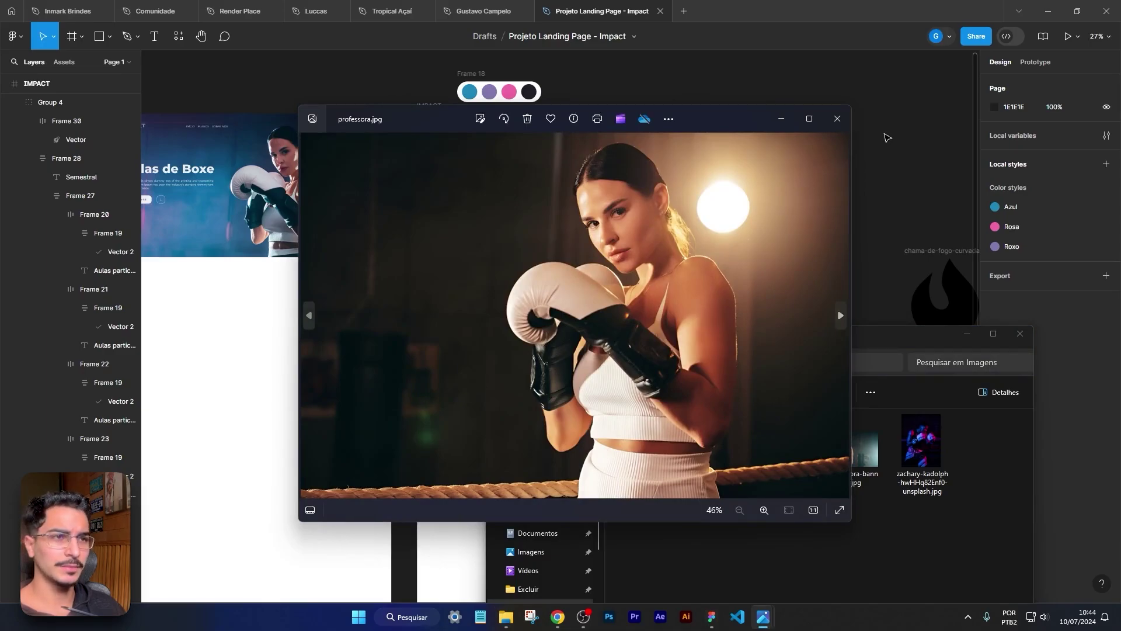
pyautogui.click(885, 137)
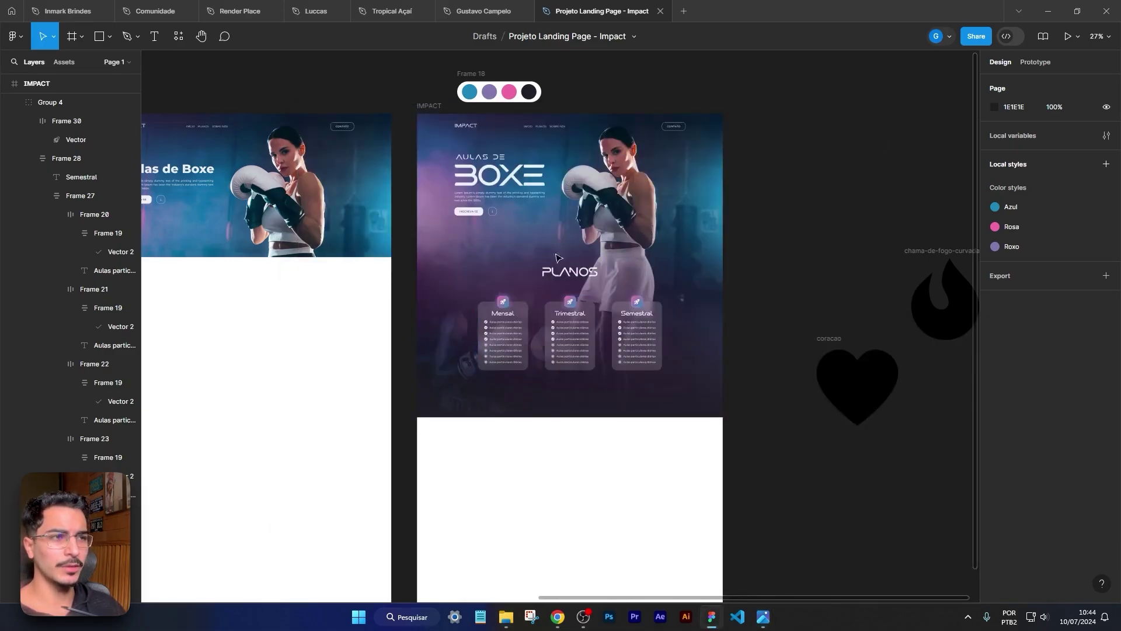
# Step: Drop professora.jpg onto the canvas below the hero frame and flip it horizontally
pyautogui.scroll(5, 555, 257)
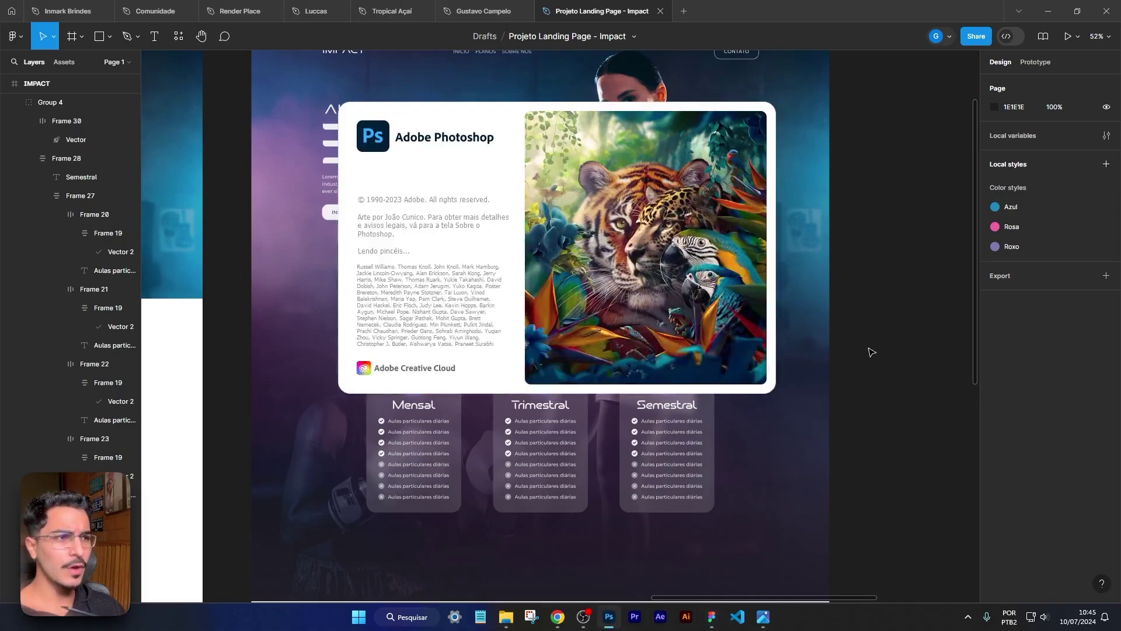
pyautogui.scroll(-7, 864, 333)
pyautogui.click(506, 617)
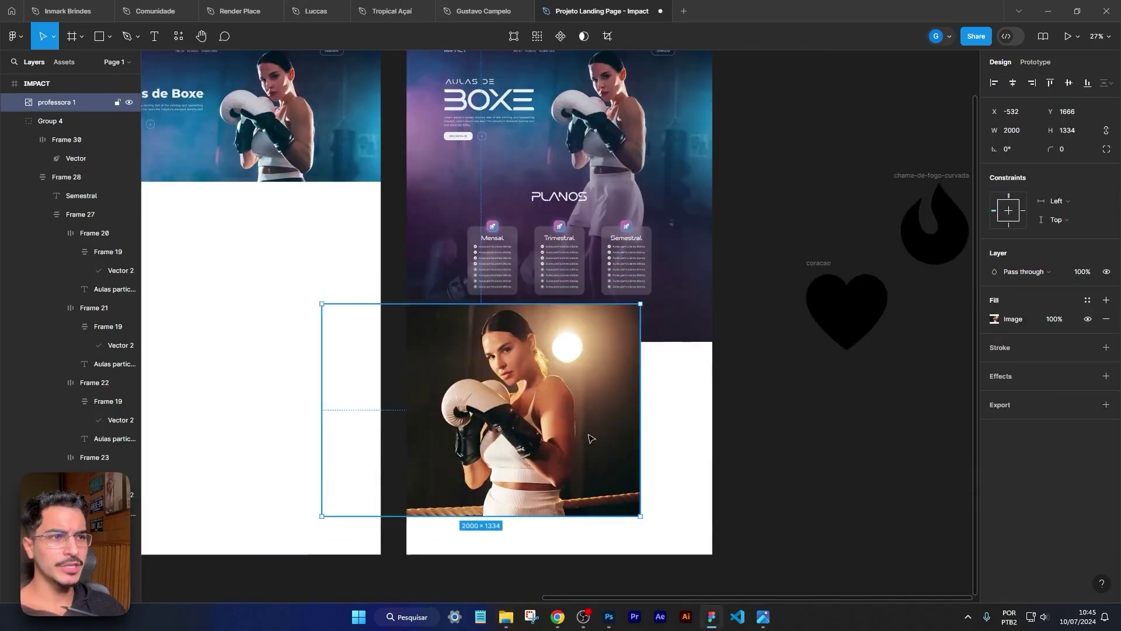
pyautogui.moveTo(528, 348); pyautogui.dragTo(602, 425)
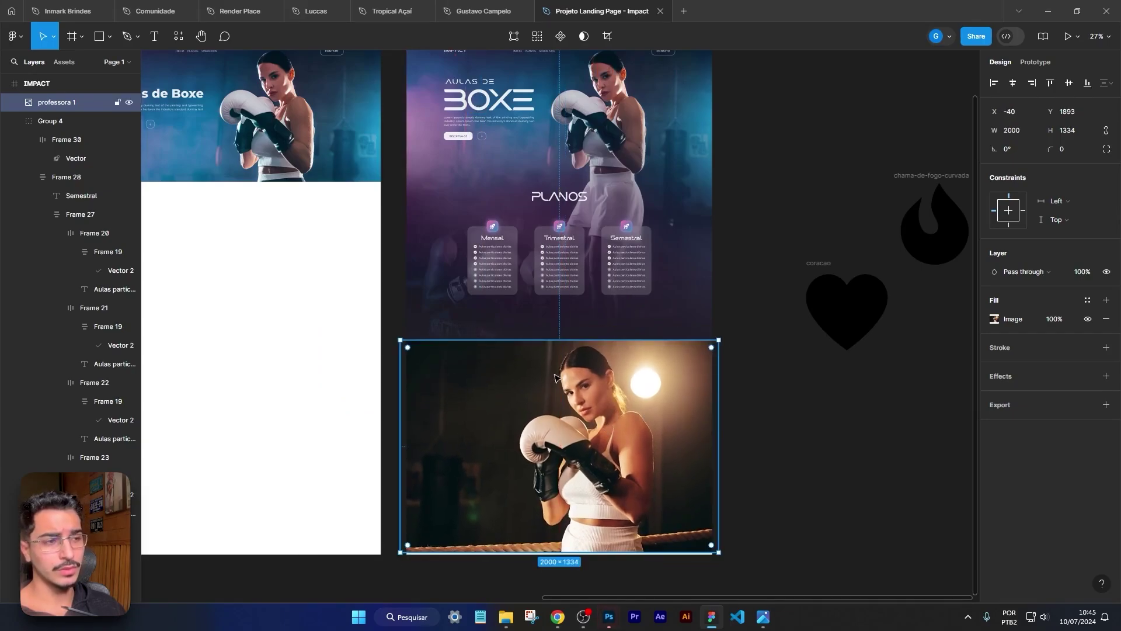
pyautogui.rightClick(594, 402)
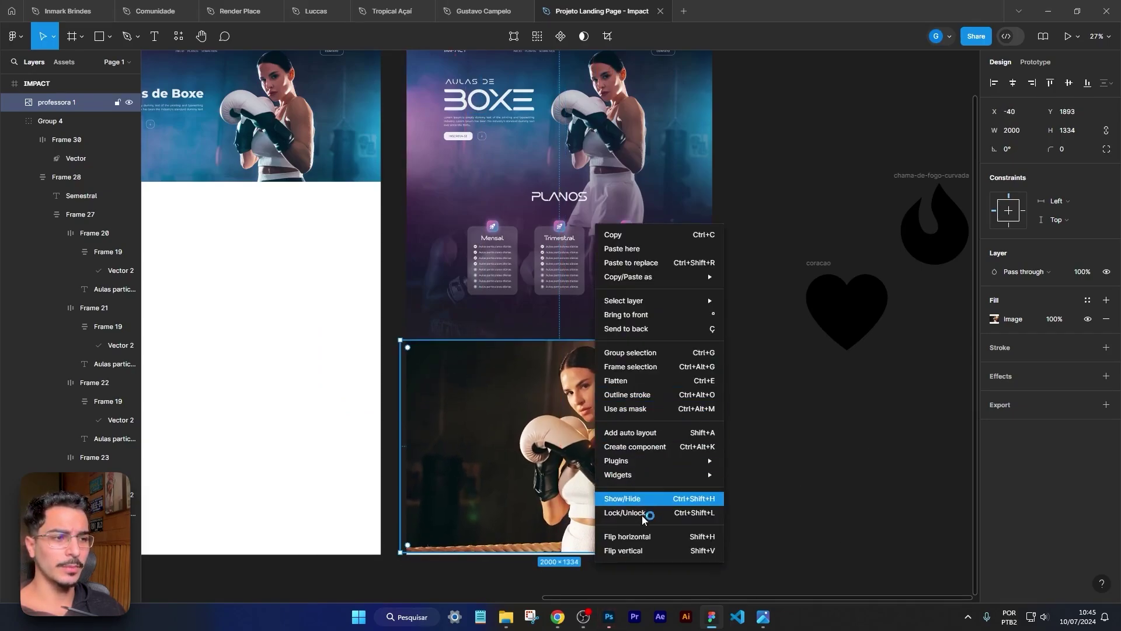
pyautogui.click(642, 533)
# Step: Reposition the mirrored boxing photo in the blank area below the PLANOS section
pyautogui.moveTo(601, 459); pyautogui.dragTo(610, 418)
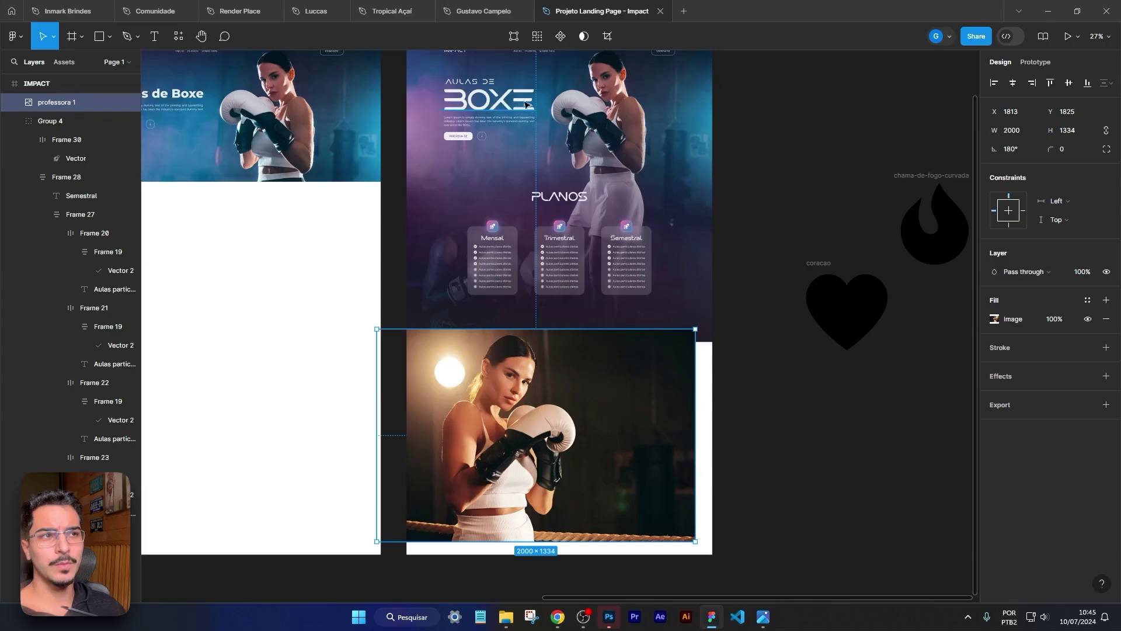
pyautogui.scroll(5, 618, 429)
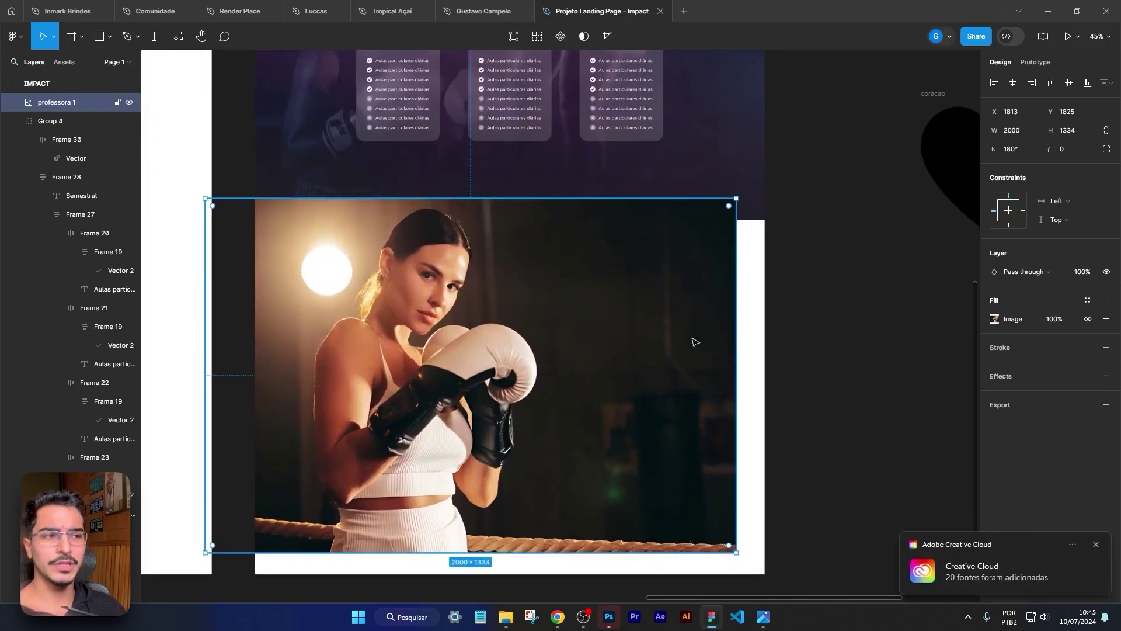
pyautogui.scroll(5, 612, 298)
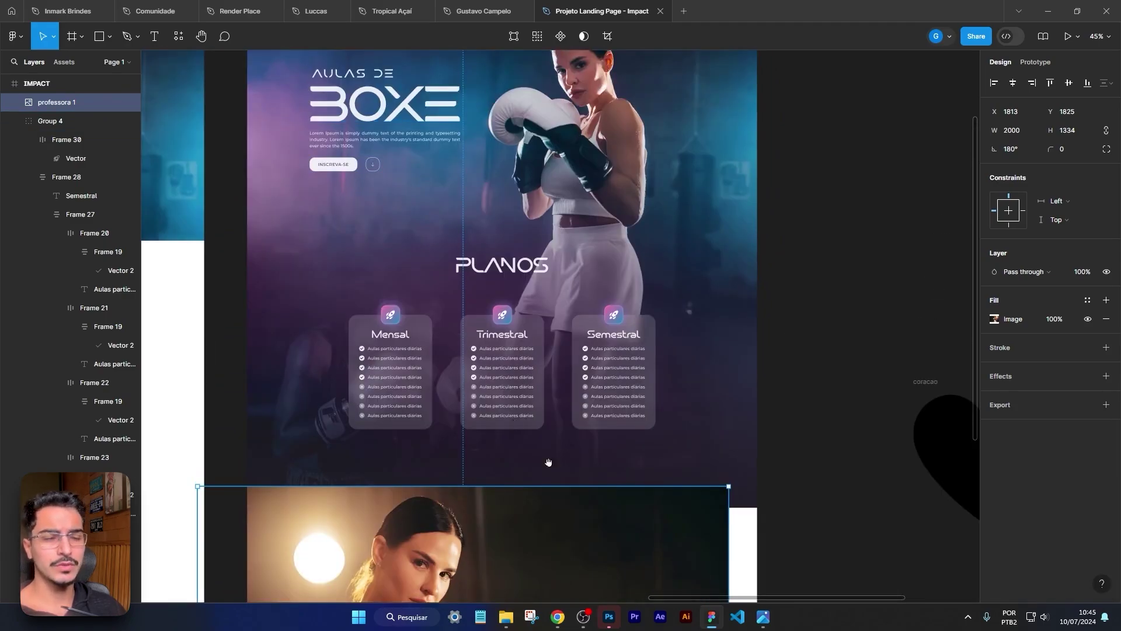
pyautogui.moveTo(548, 462); pyautogui.dragTo(628, 208)
pyautogui.moveTo(617, 331); pyautogui.dragTo(595, 342)
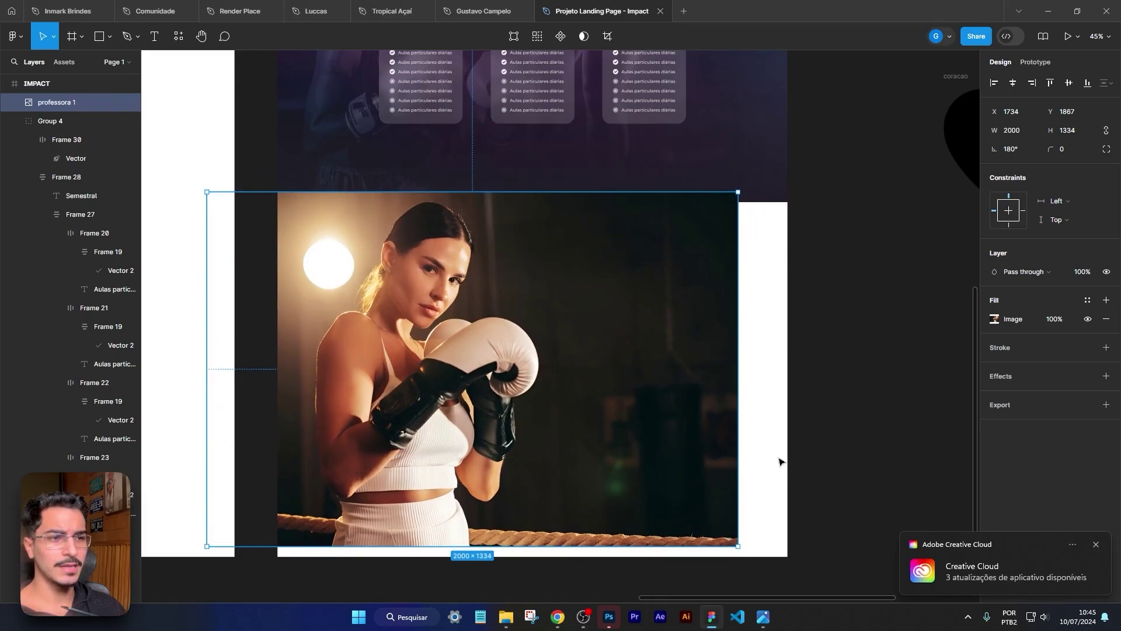
pyautogui.click(609, 616)
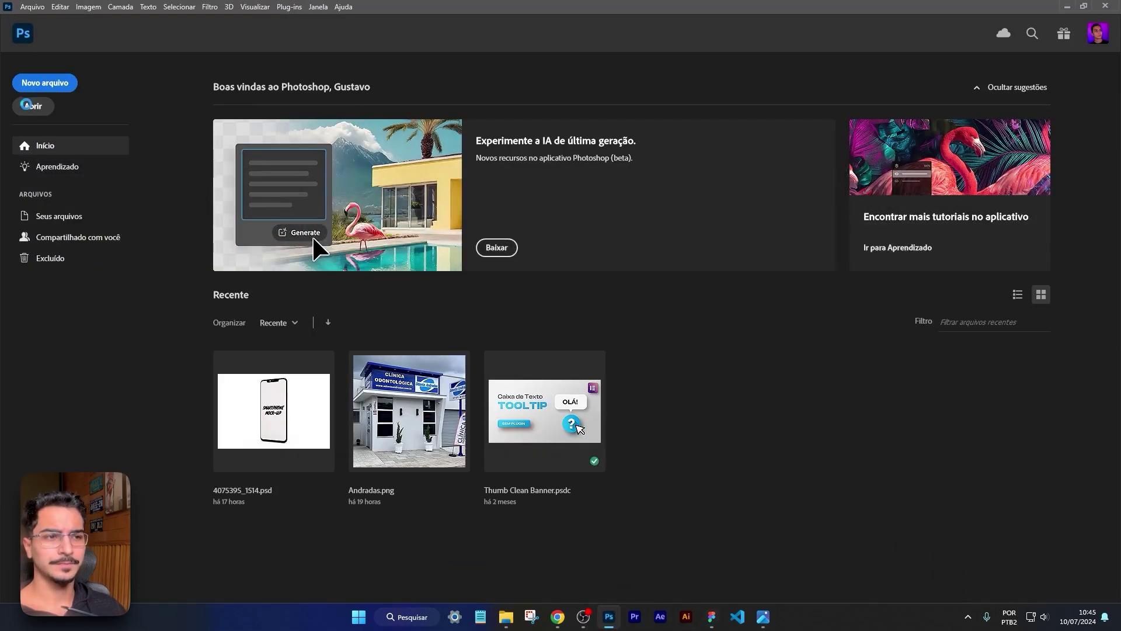
# Step: Create a new 1920 x 900 px Photoshop document
pyautogui.click(27, 107)
pyautogui.click(736, 7)
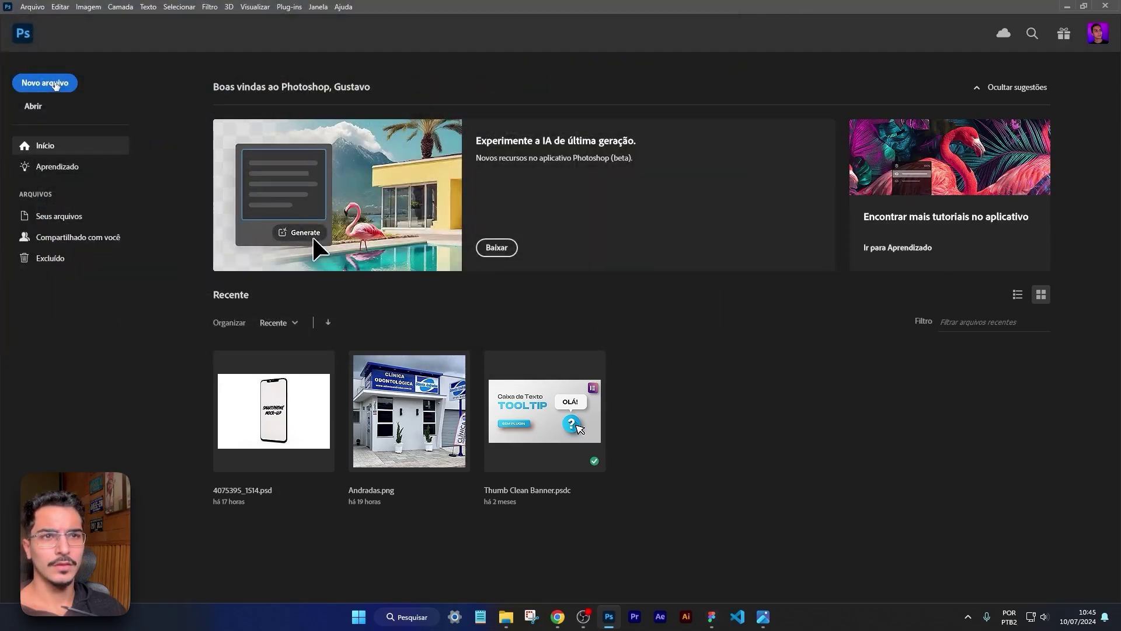
pyautogui.click(47, 82)
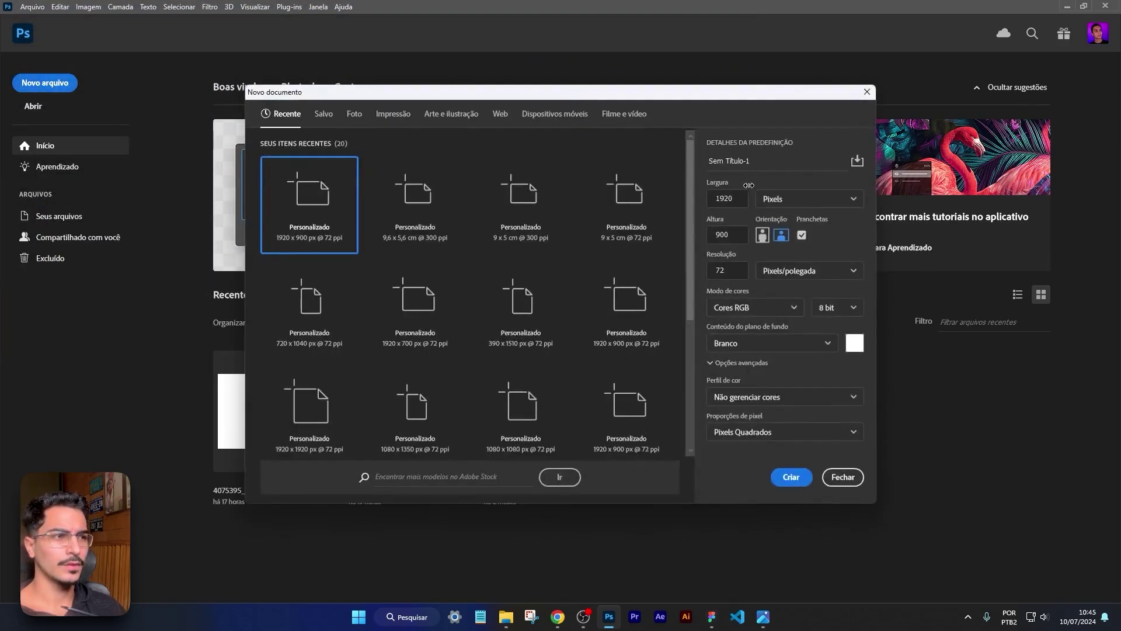
pyautogui.click(789, 477)
# Step: Open the professora.jpg photo via Arquivo > Abrir
pyautogui.click(32, 6)
pyautogui.click(35, 29)
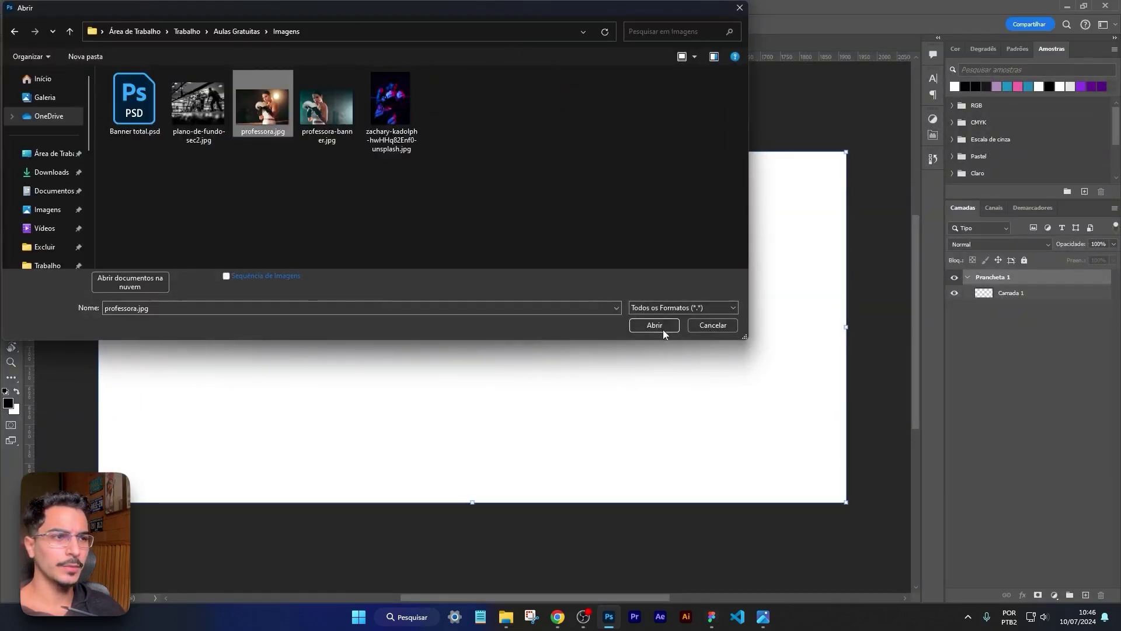
pyautogui.click(662, 327)
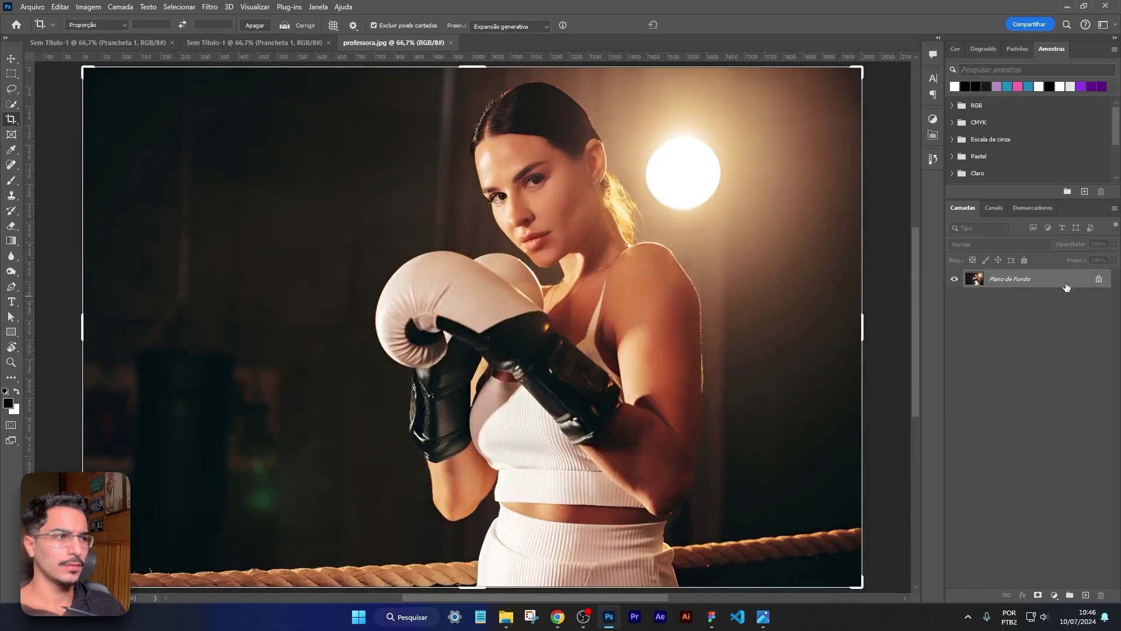
# Step: Unlock the photo's background layer and move the photo into the Sem Título-1 artboard
pyautogui.click(1099, 281)
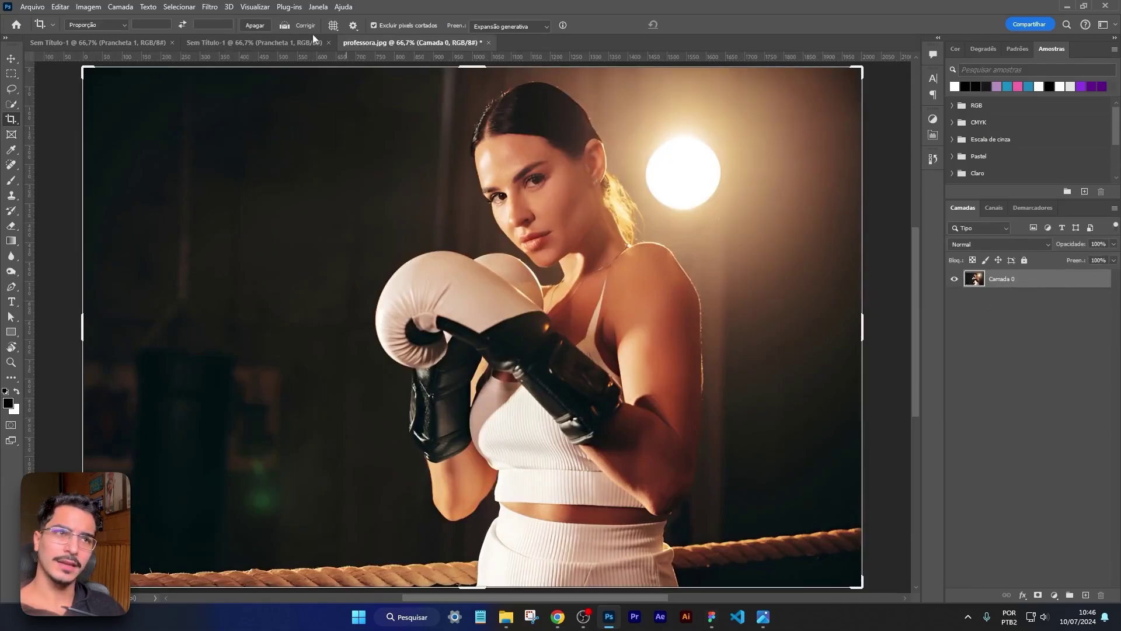
pyautogui.moveTo(313, 34); pyautogui.dragTo(676, 235)
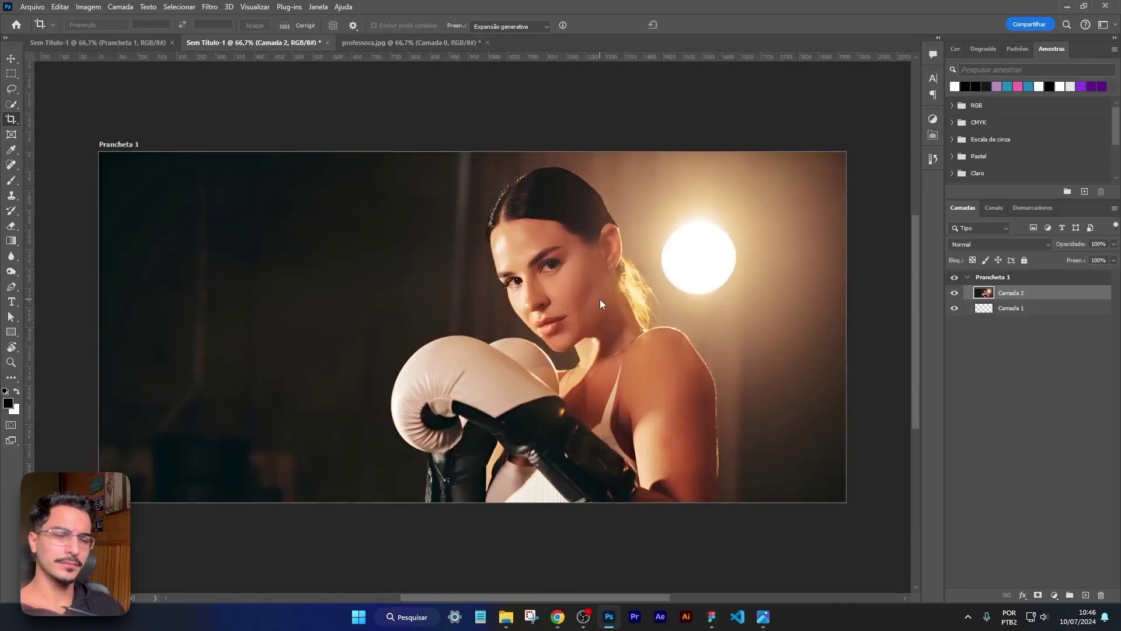
pyautogui.moveTo(556, 298); pyautogui.dragTo(559, 322)
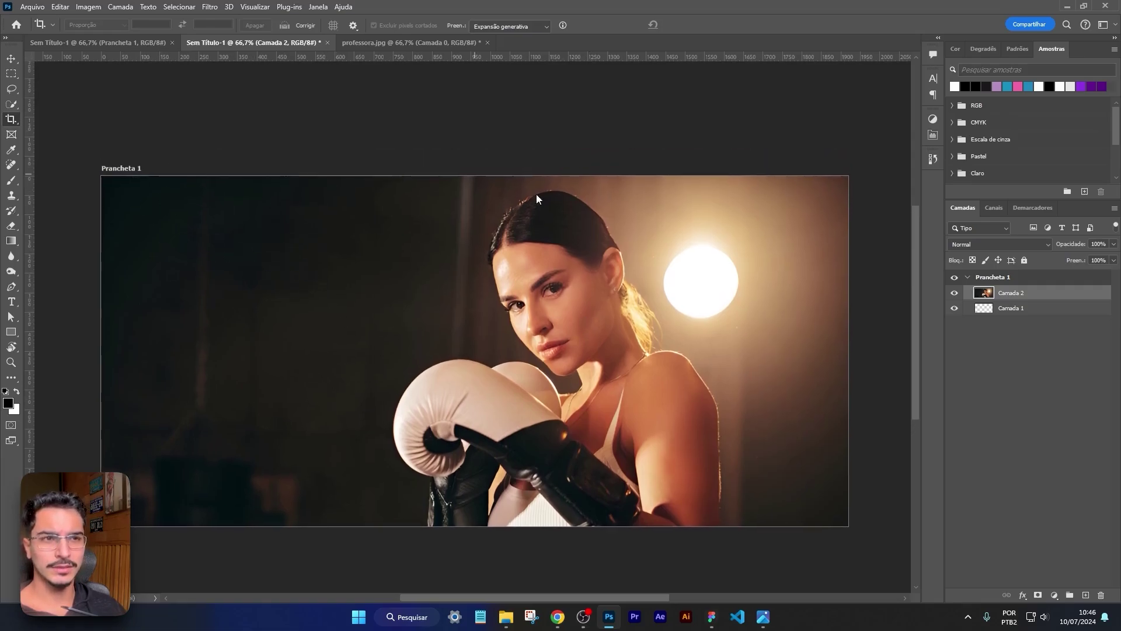
pyautogui.moveTo(623, 354); pyautogui.dragTo(614, 332)
pyautogui.rightClick(614, 332)
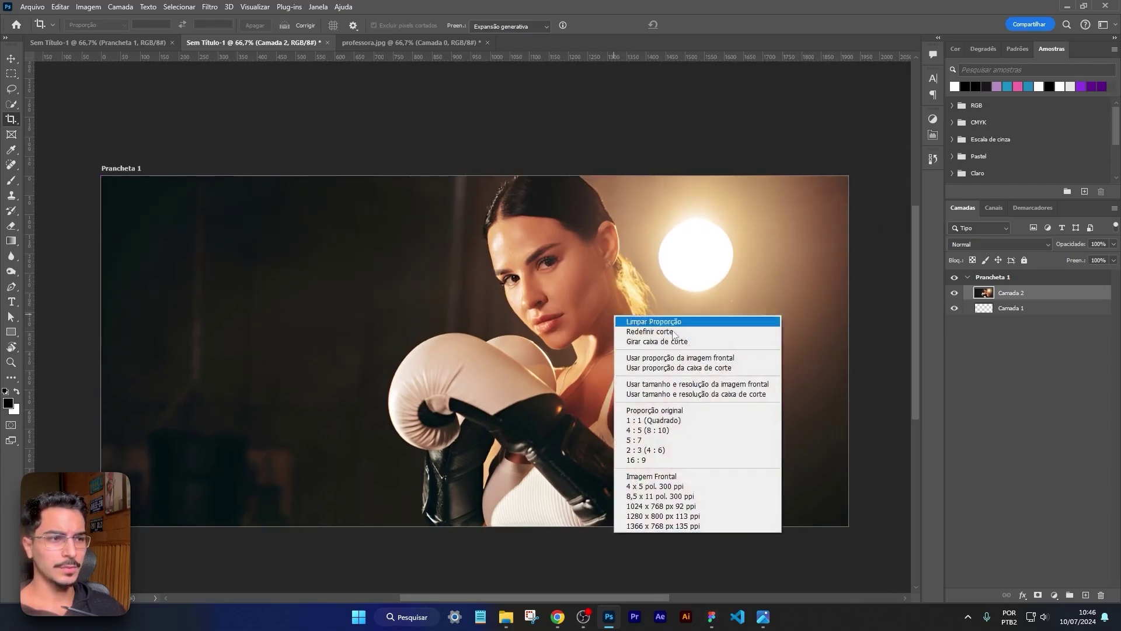
pyautogui.click(558, 321)
# Step: Free-transform the photo layer, flip it horizontally, and shift it left
pyautogui.hotkey('ctrl', 't')
pyautogui.rightClick(586, 301)
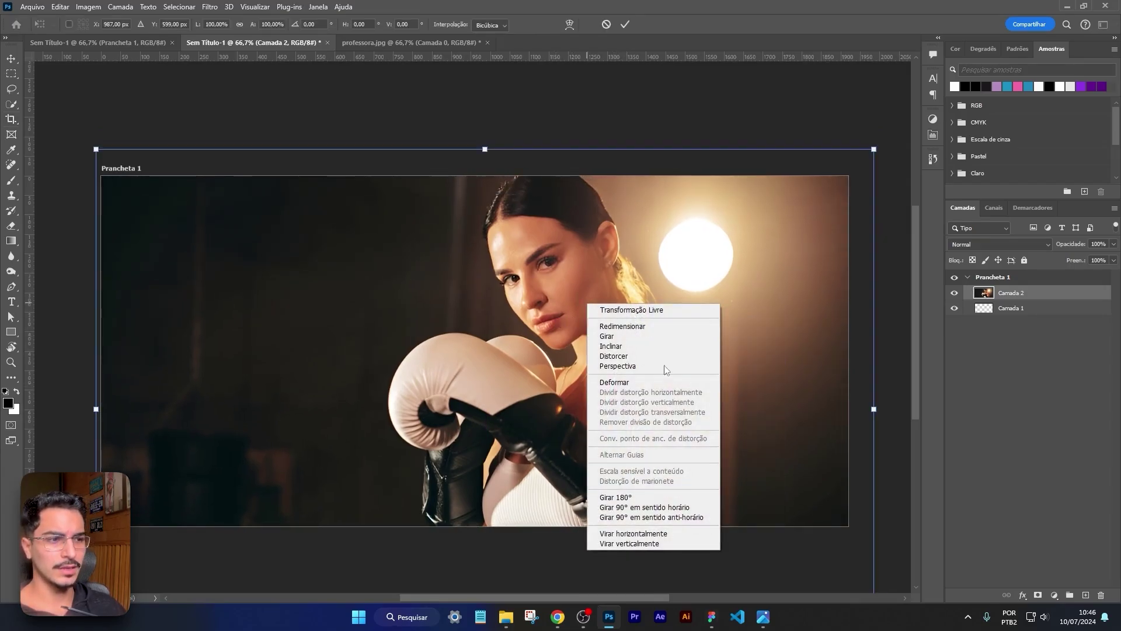
pyautogui.click(639, 533)
pyautogui.moveTo(667, 367); pyautogui.dragTo(609, 364)
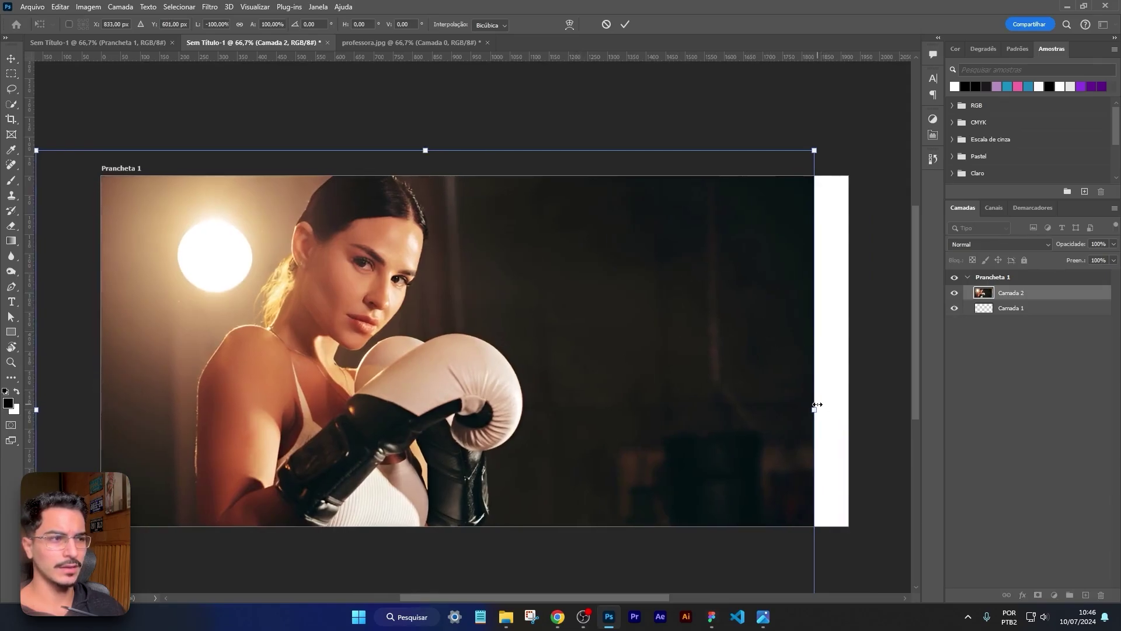
# Step: Scale the photo down to about 77%, position it on the left, and apply the transform
pyautogui.moveTo(817, 404); pyautogui.dragTo(682, 408)
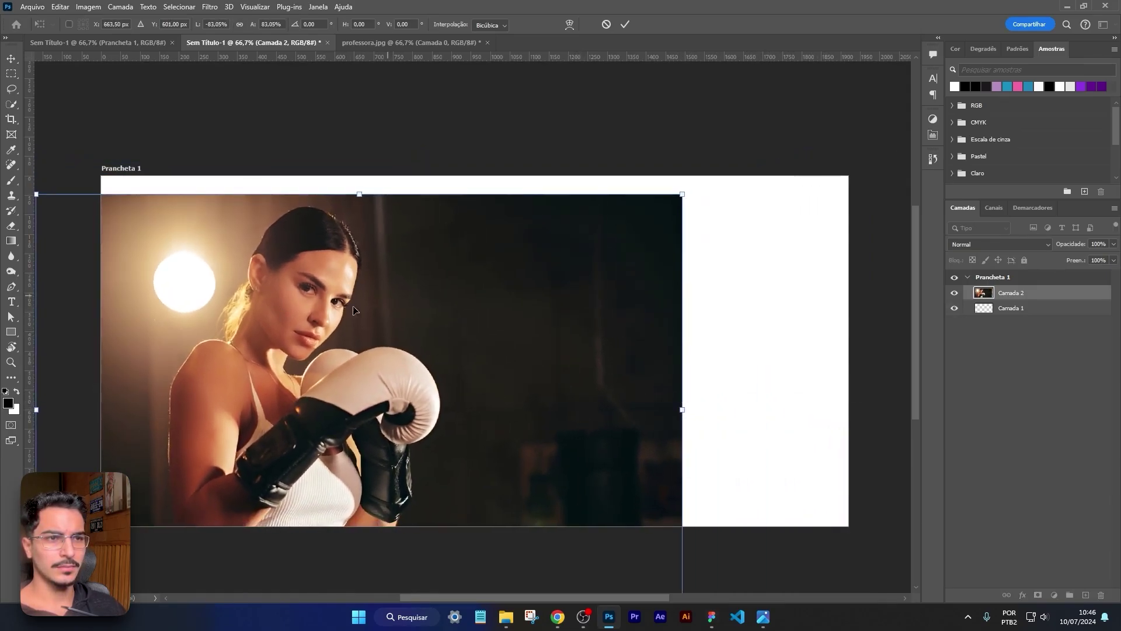
pyautogui.moveTo(407, 415); pyautogui.dragTo(408, 398)
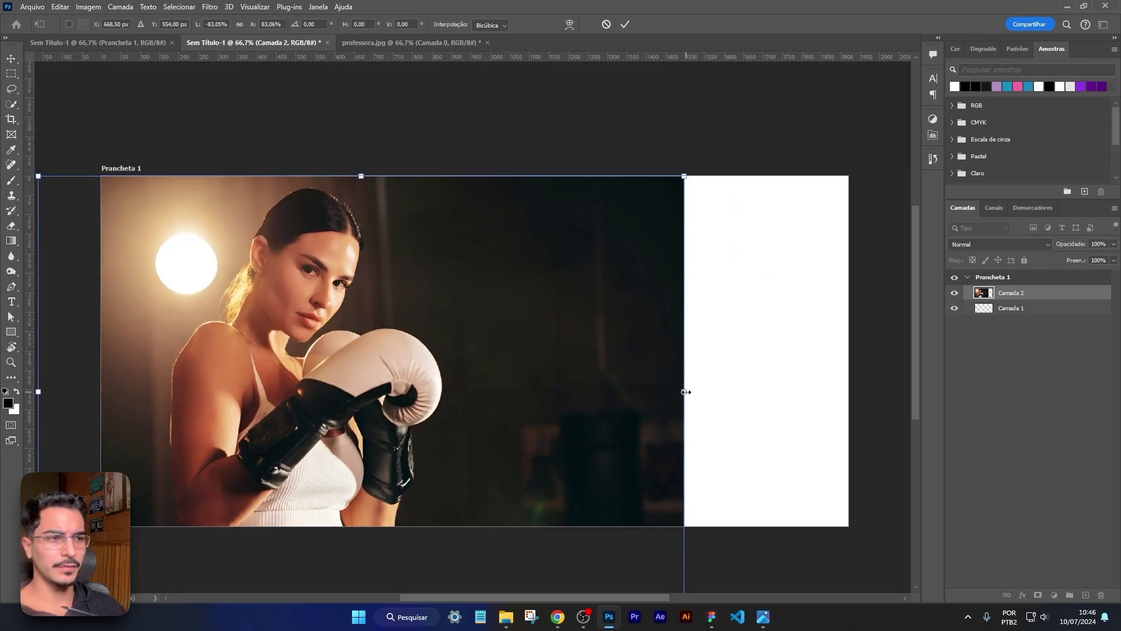
pyautogui.moveTo(683, 389); pyautogui.dragTo(633, 387)
pyautogui.moveTo(508, 388)
pyautogui.mouseDown()
pyautogui.moveTo(506, 372)
pyautogui.moveTo(513, 378)
pyautogui.mouseUp()
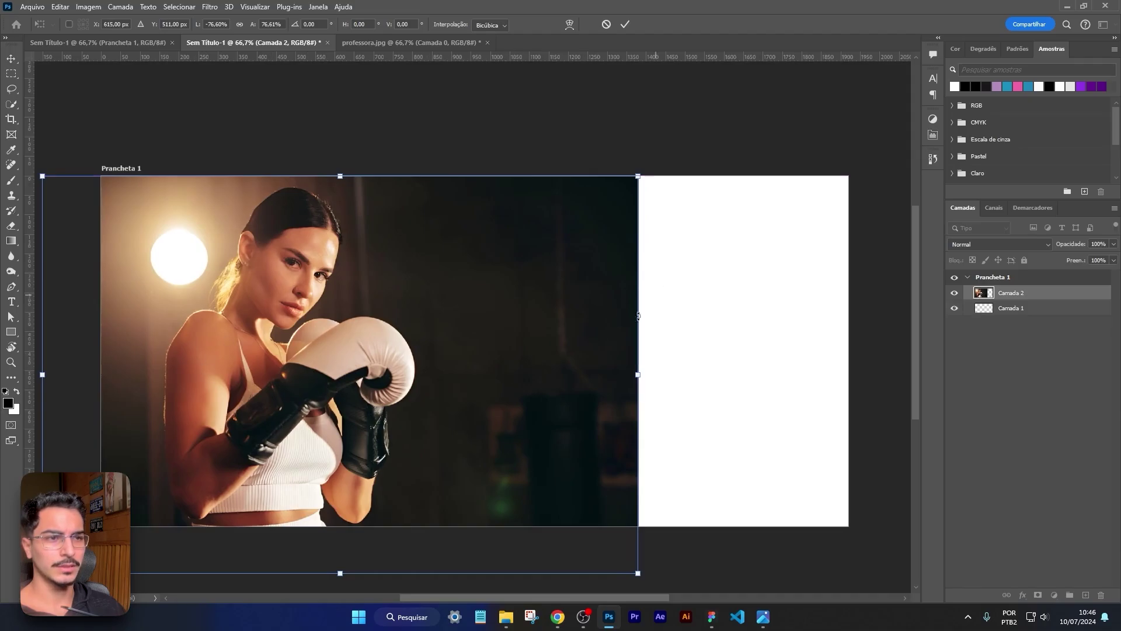
pyautogui.moveTo(411, 324); pyautogui.dragTo(415, 328)
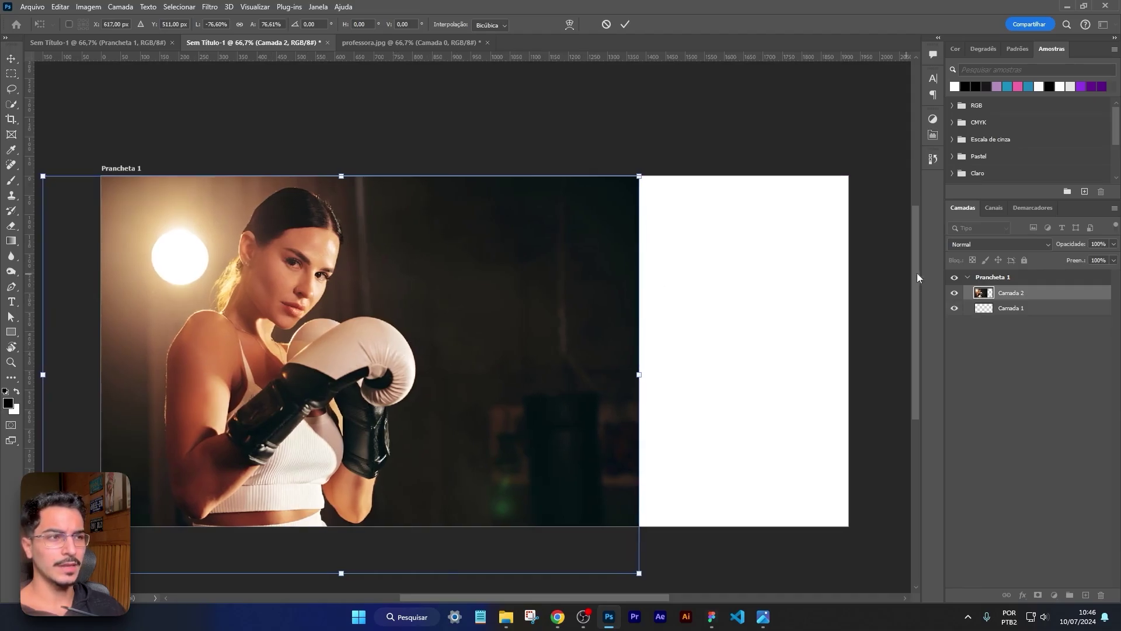
pyautogui.moveTo(424, 284); pyautogui.dragTo(426, 290)
pyautogui.click(625, 24)
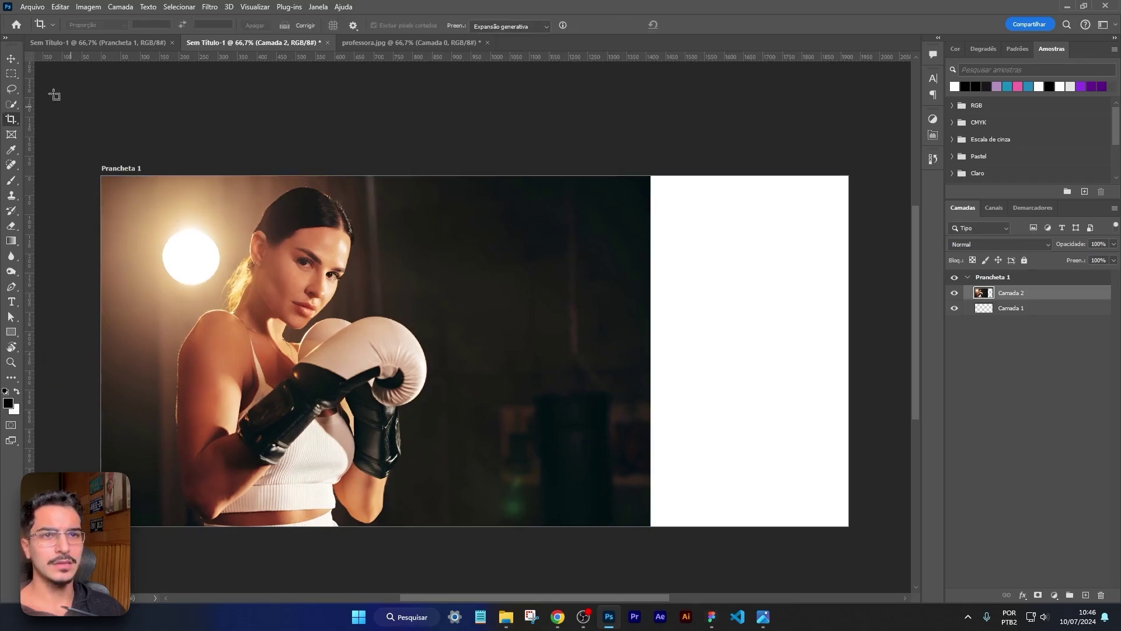
pyautogui.click(11, 74)
# Step: Select the empty right strip and run Preenchimento generativo with no prompt
pyautogui.moveTo(637, 176); pyautogui.dragTo(858, 531)
pyautogui.rightClick(748, 388)
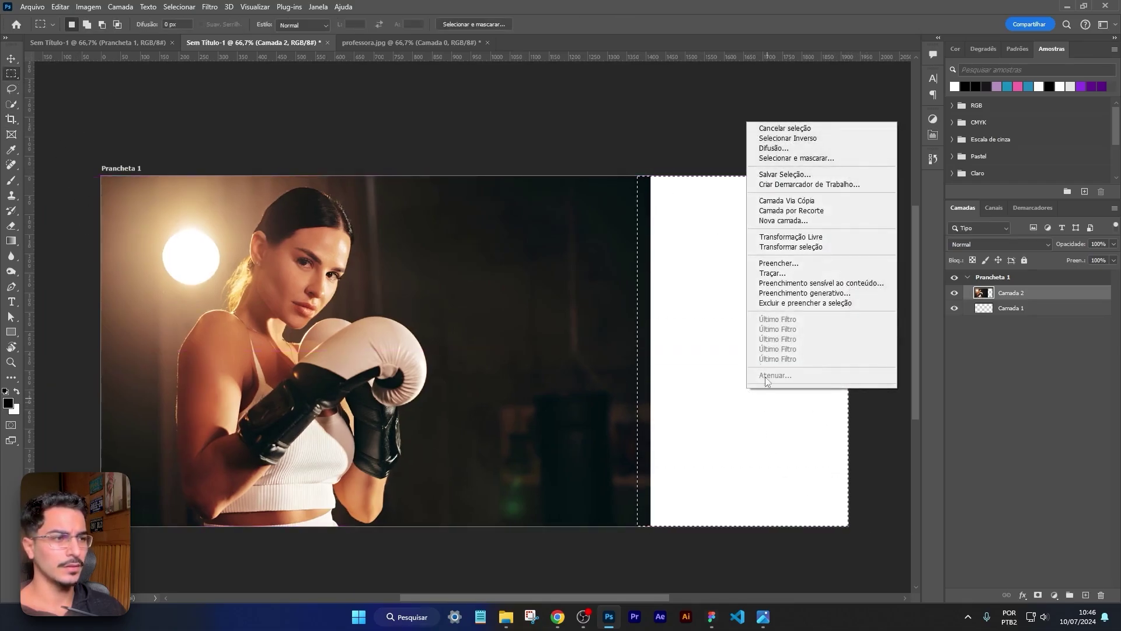
pyautogui.click(849, 296)
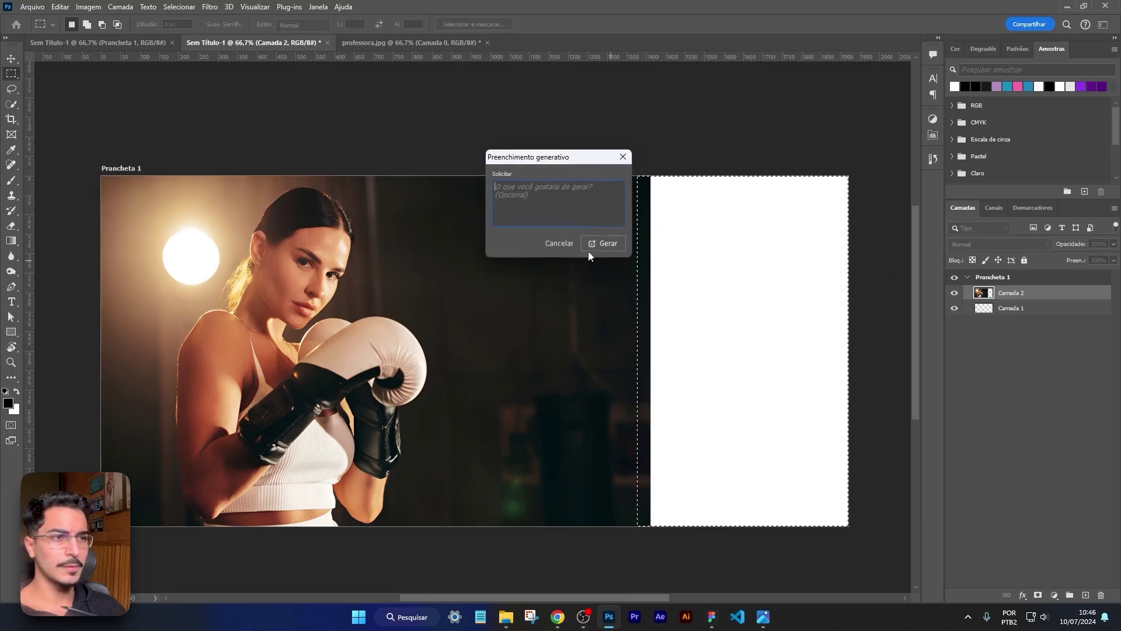
pyautogui.click(616, 237)
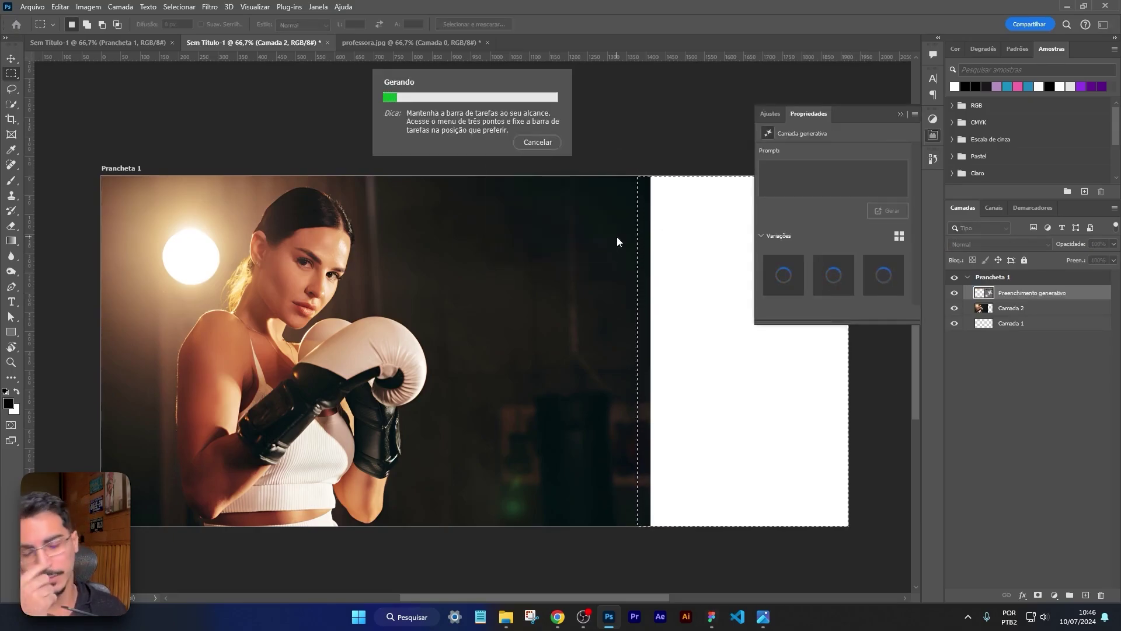
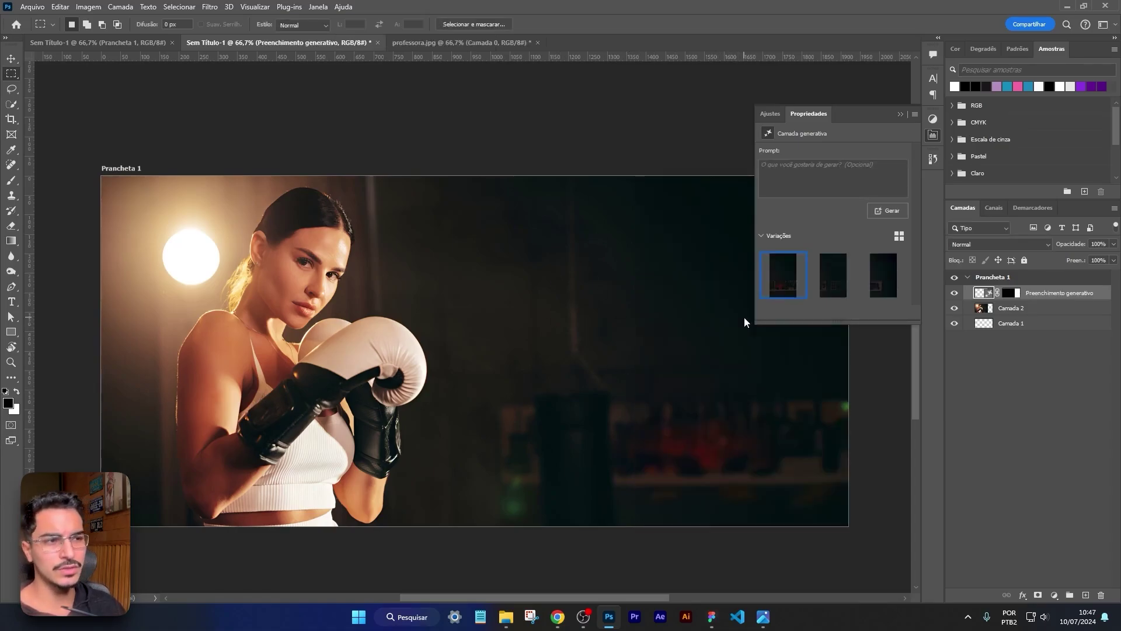
# Step: Try the second and third generative fill variations for the extended dark gym background
pyautogui.click(835, 278)
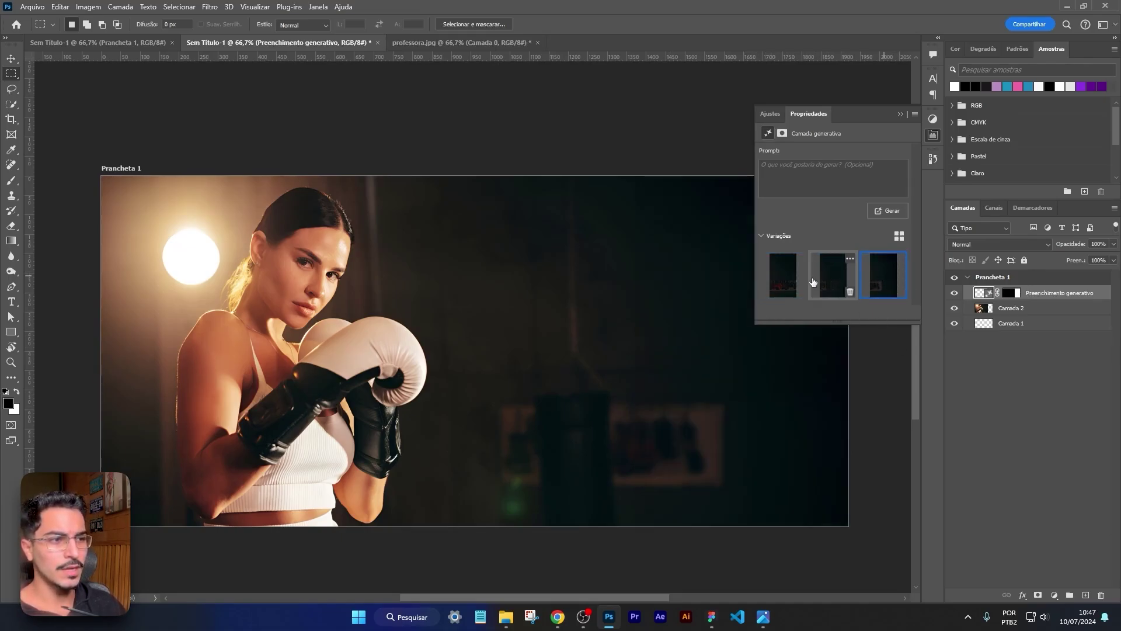
pyautogui.click(900, 114)
pyautogui.moveTo(615, 305); pyautogui.dragTo(608, 321)
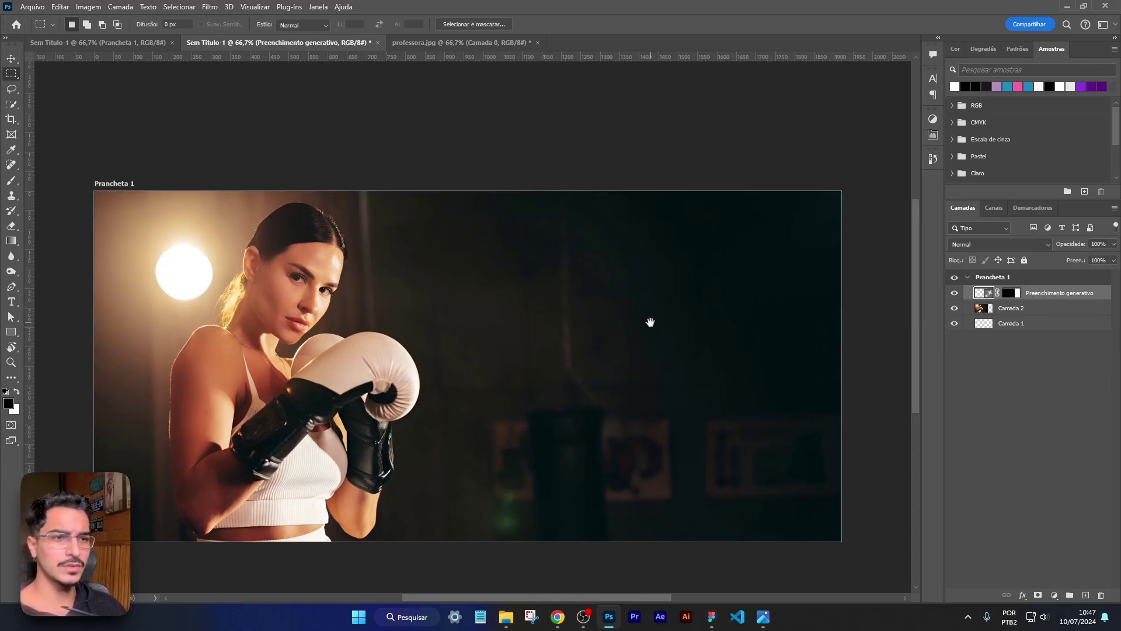
pyautogui.moveTo(649, 322); pyautogui.dragTo(671, 332)
pyautogui.moveTo(229, 278); pyautogui.dragTo(182, 291)
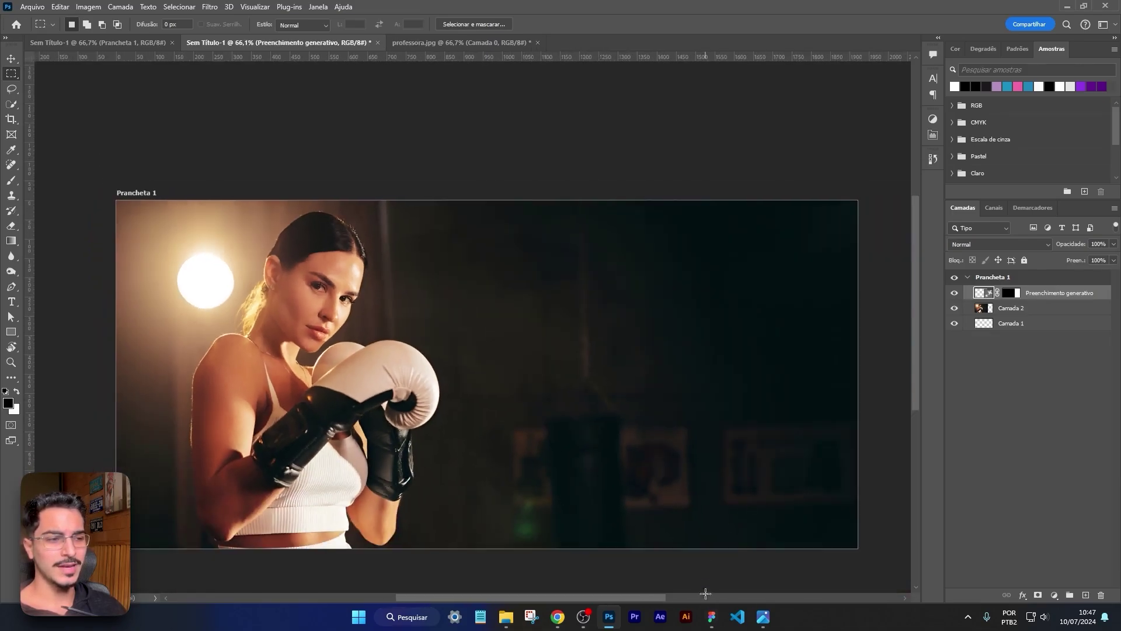
# Step: In Figma, move the professora 1 image right and down below the plans cards
pyautogui.click(717, 617)
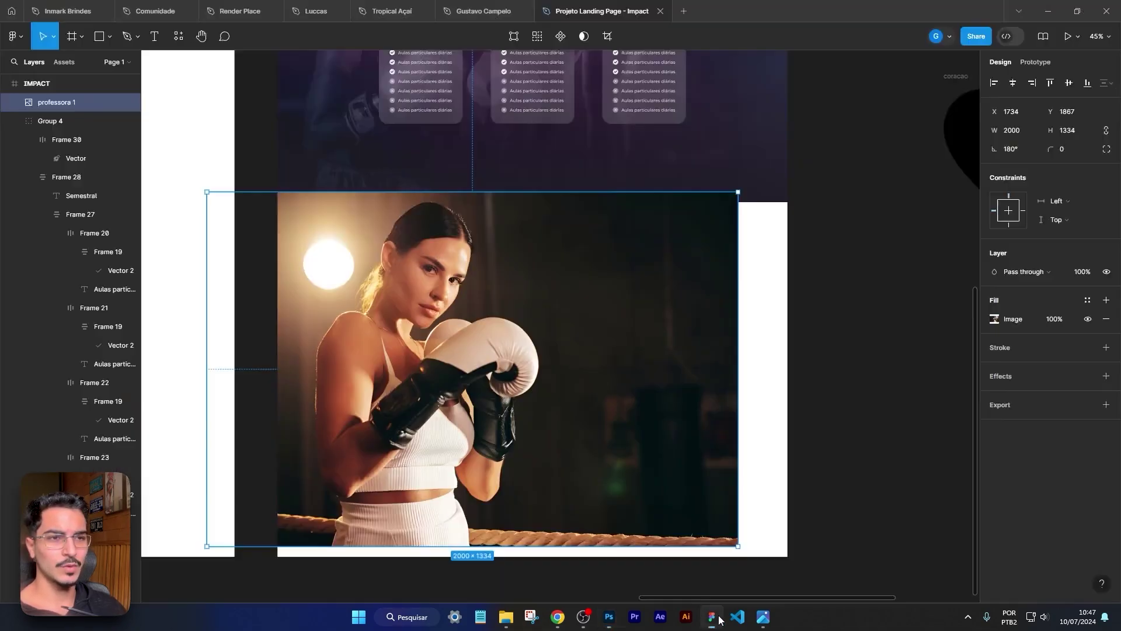
pyautogui.moveTo(601, 346); pyautogui.dragTo(660, 358)
pyautogui.scroll(-5, 652, 436)
pyautogui.moveTo(653, 437); pyautogui.dragTo(646, 461)
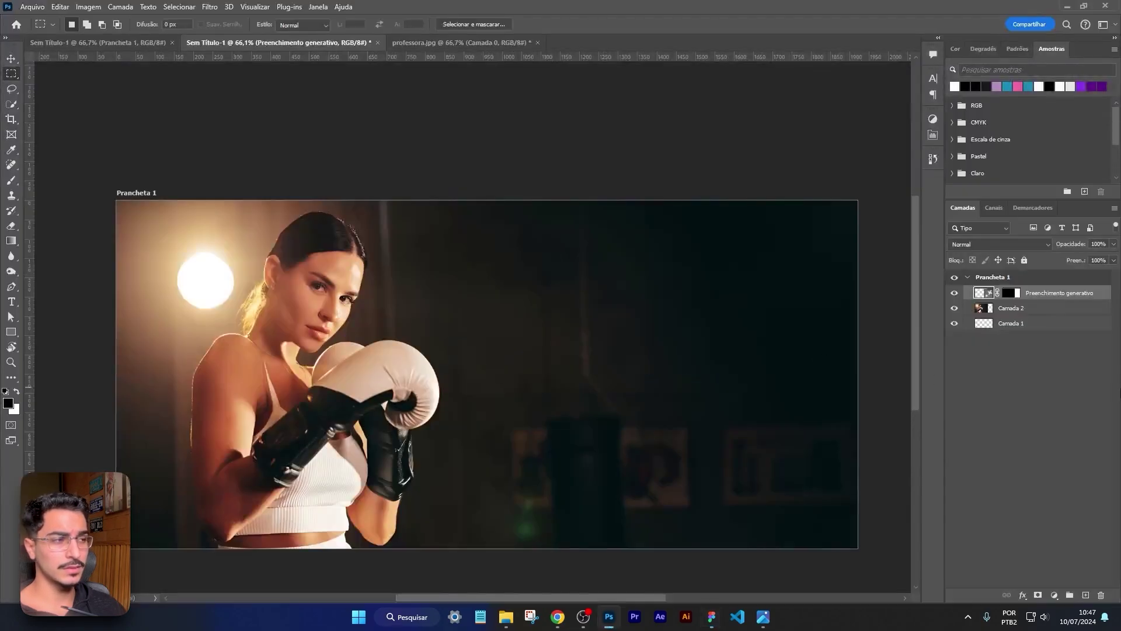
# Step: Merge the generated fill into the photo layer and add a Matiz/Saturação adjustment layer
pyautogui.keyDown('shift'); pyautogui.click(1036, 307); pyautogui.keyUp('shift')
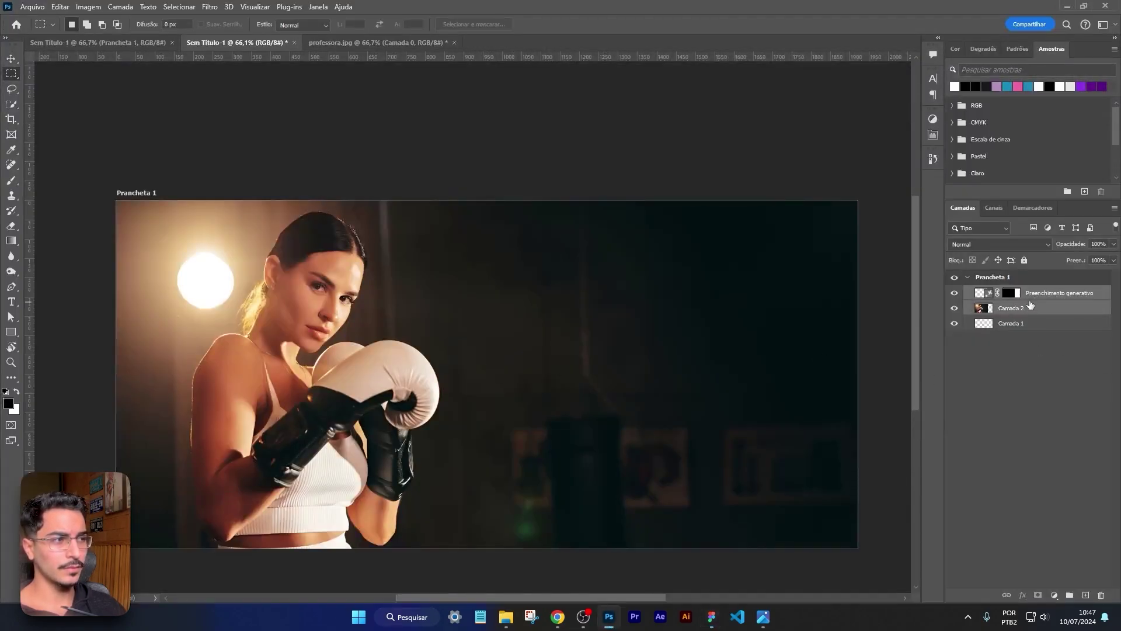
pyautogui.hotkey('ctrl', 'e')
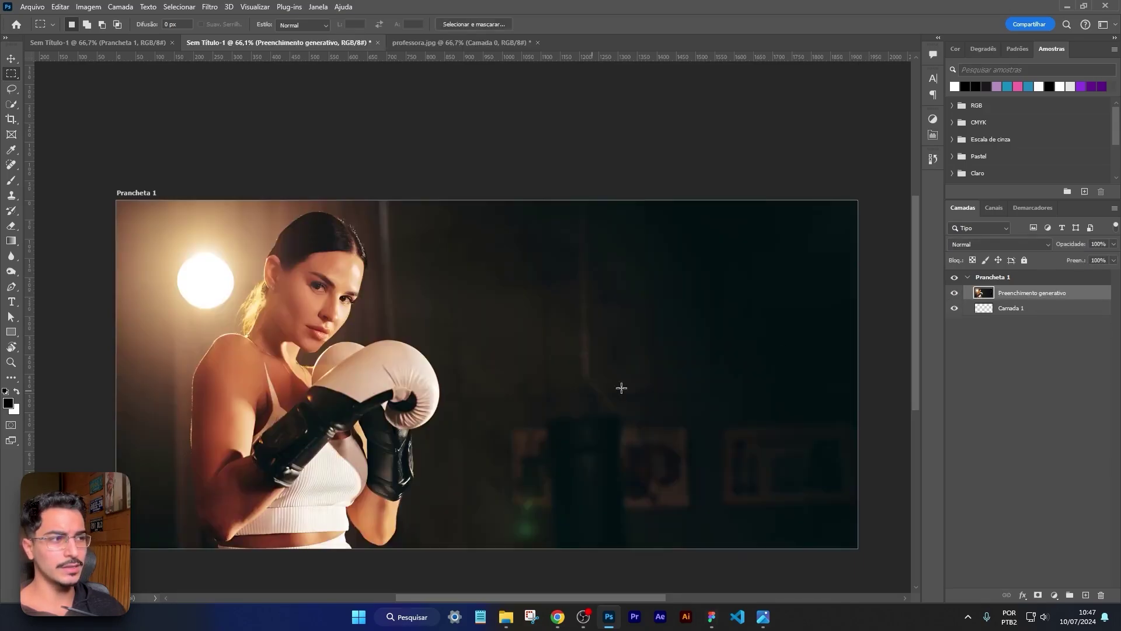
pyautogui.click(1054, 594)
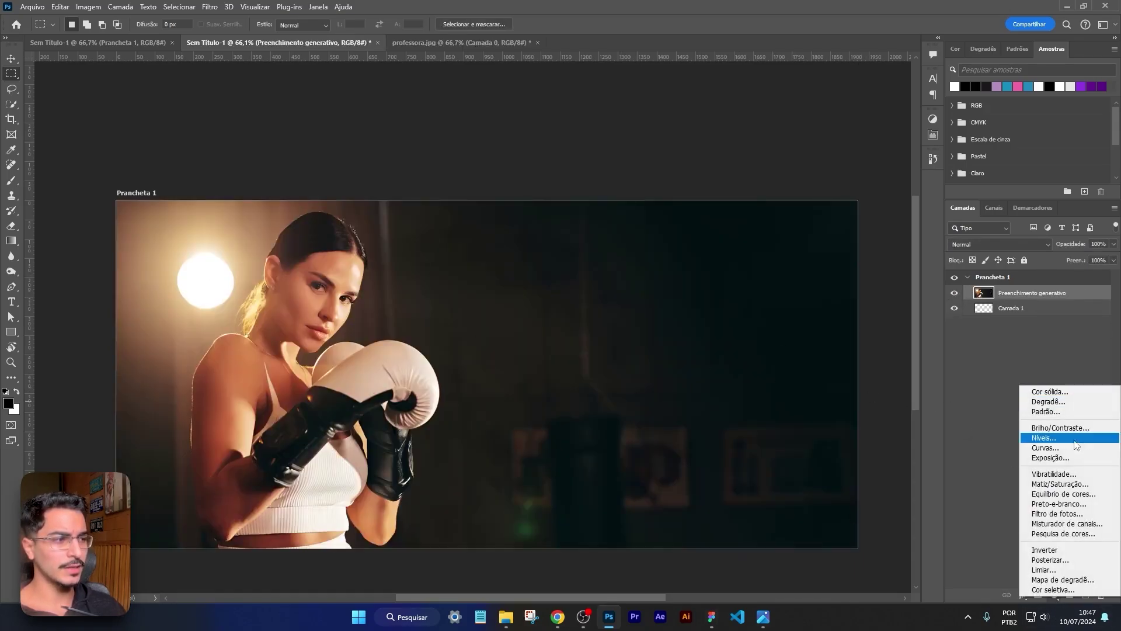
pyautogui.click(1056, 484)
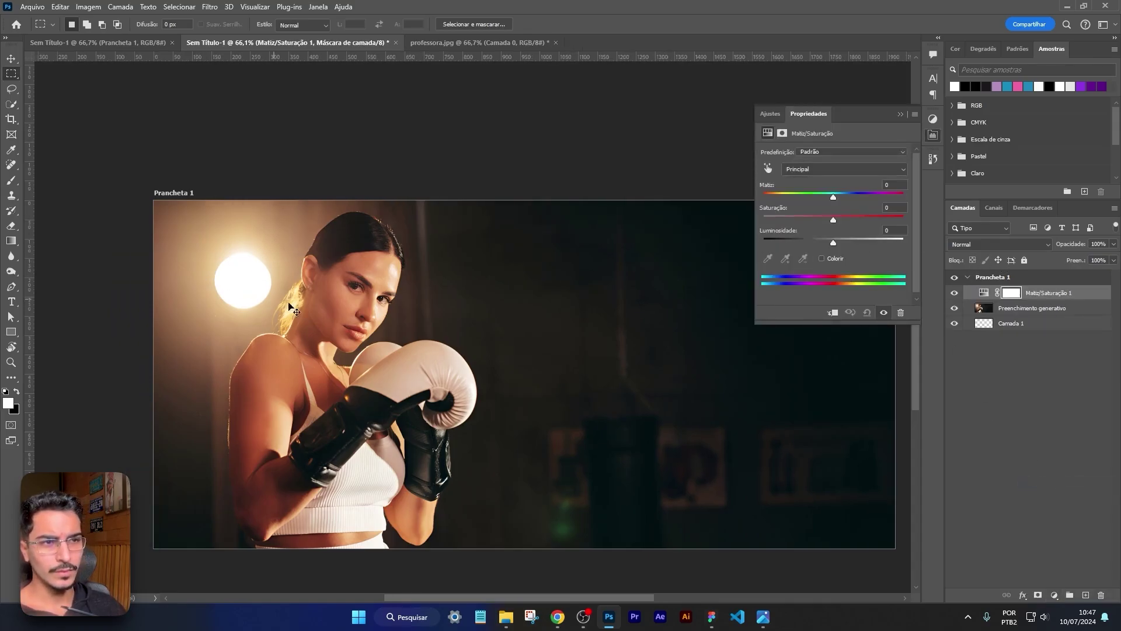
pyautogui.scroll(2, 284, 298)
pyautogui.moveTo(345, 320); pyautogui.dragTo(362, 286)
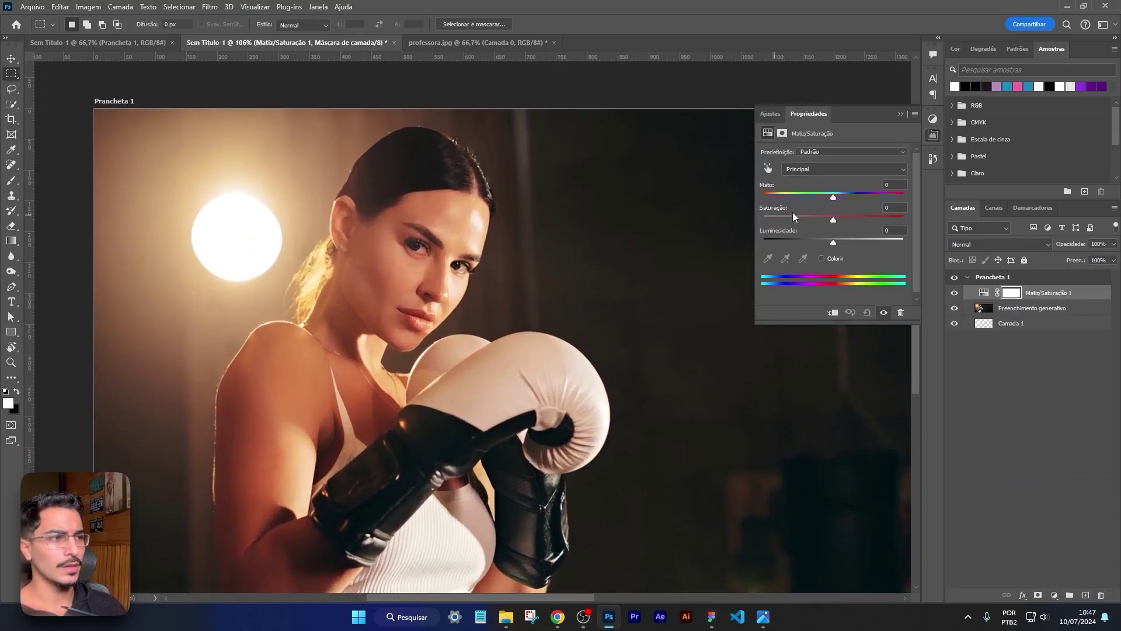
# Step: Set the Amarelos (yellows) to saturation -41 and lightness +68 in the adjustment
pyautogui.click(769, 170)
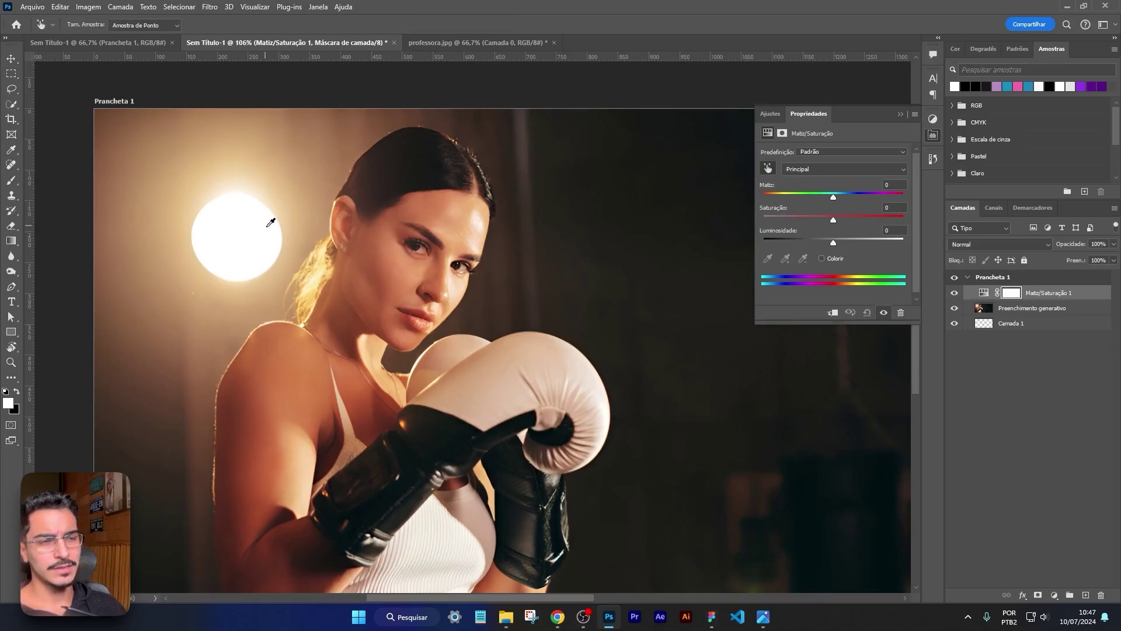
pyautogui.click(325, 251)
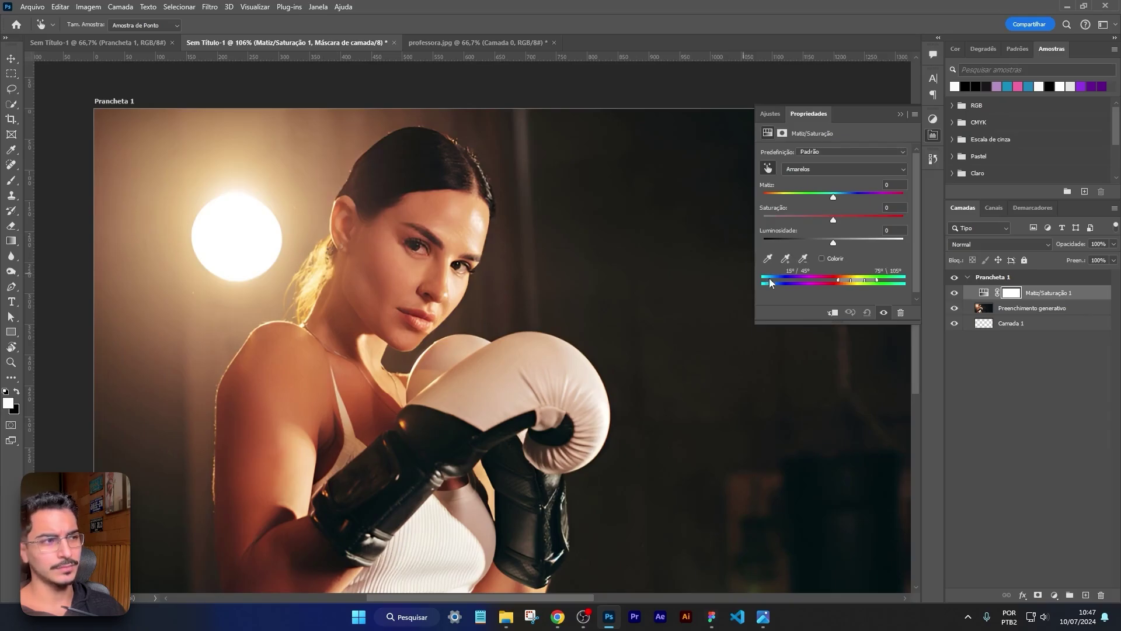
pyautogui.moveTo(833, 198)
pyautogui.mouseDown()
pyautogui.moveTo(794, 199)
pyautogui.moveTo(875, 202)
pyautogui.moveTo(755, 191)
pyautogui.moveTo(853, 191)
pyautogui.mouseUp()
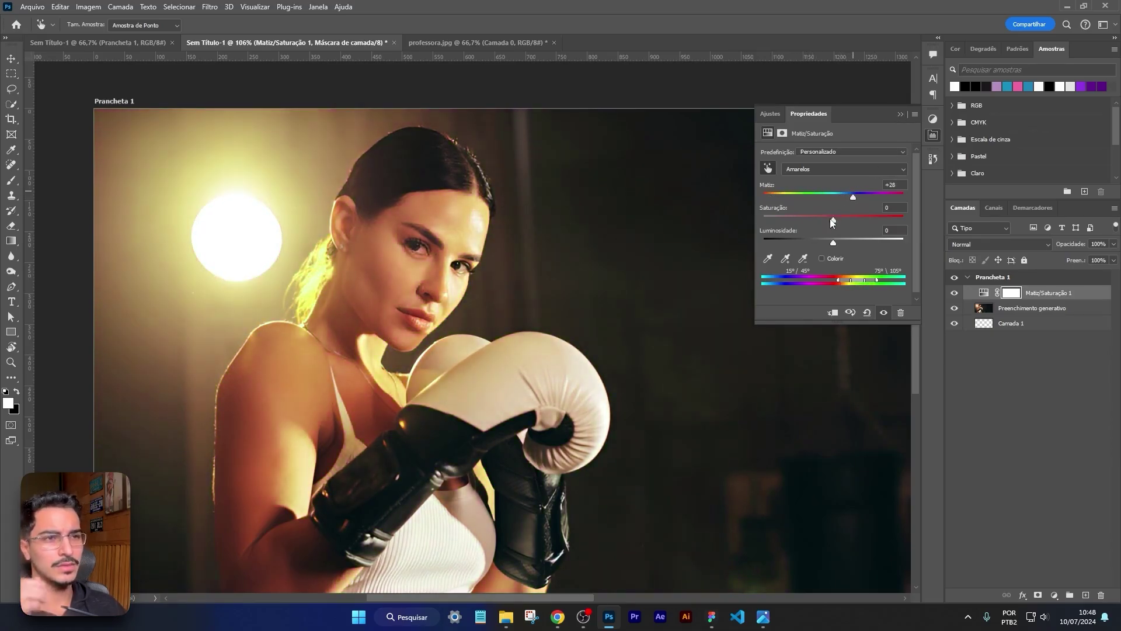
pyautogui.moveTo(833, 221); pyautogui.dragTo(739, 221)
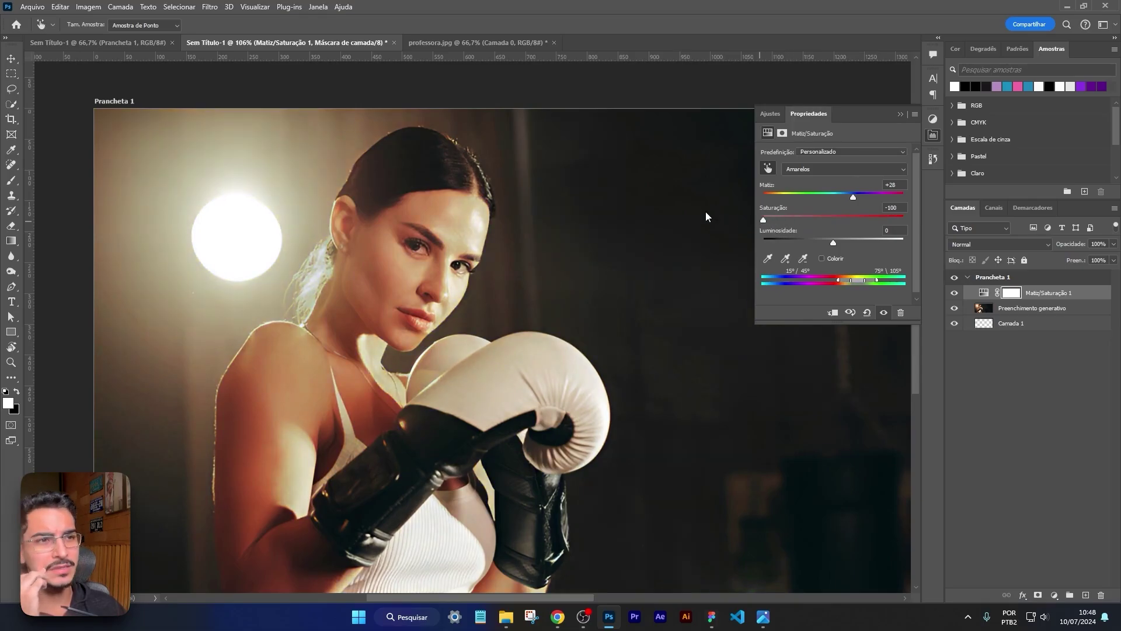
pyautogui.moveTo(861, 196)
pyautogui.mouseDown()
pyautogui.moveTo(787, 197)
pyautogui.moveTo(877, 196)
pyautogui.mouseUp()
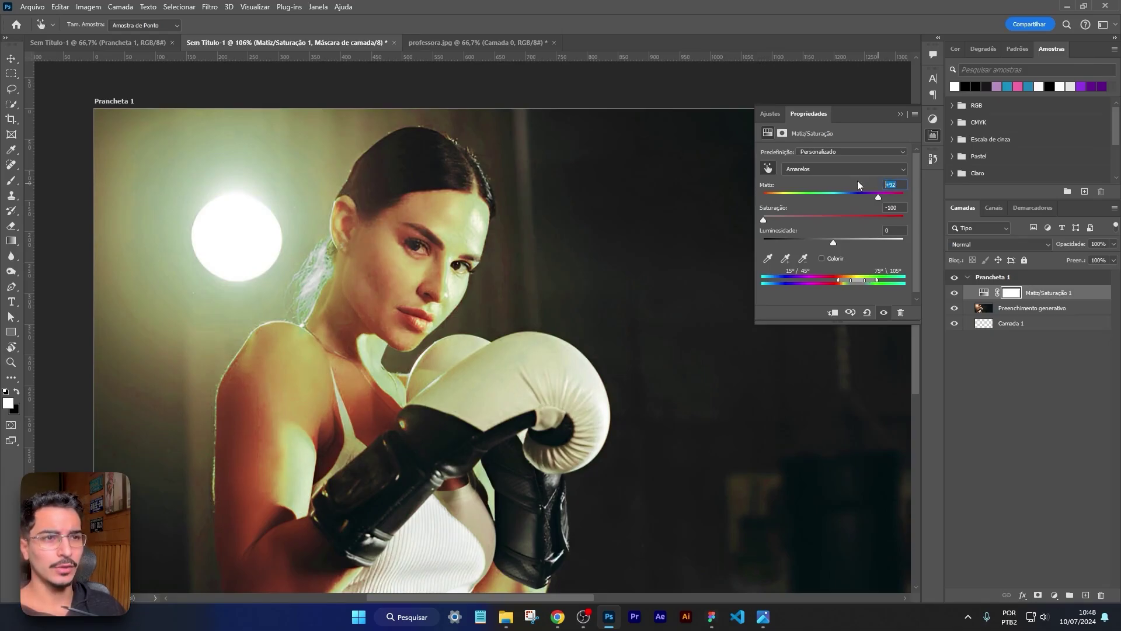
pyautogui.press('v')
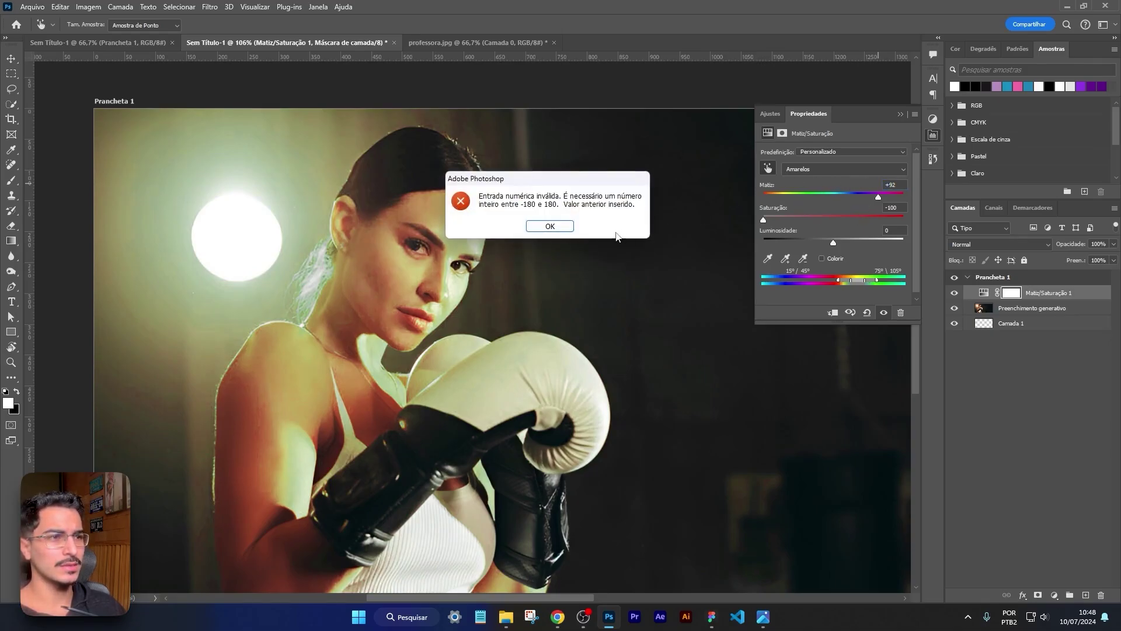
pyautogui.press('Return')
pyautogui.write('0')
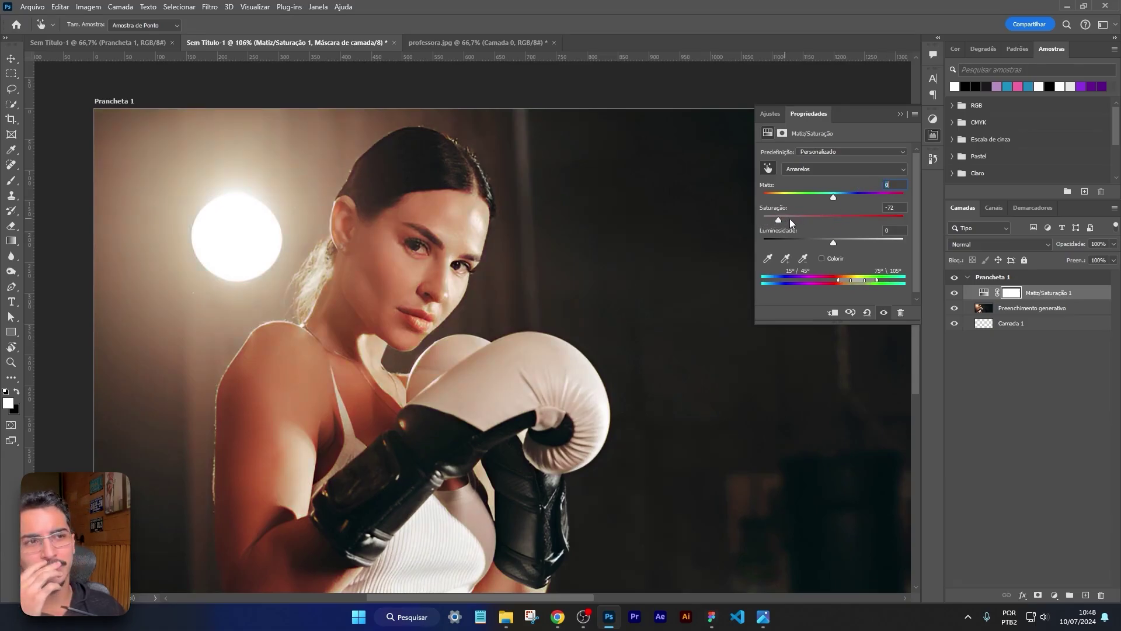
pyautogui.moveTo(824, 219); pyautogui.dragTo(889, 238)
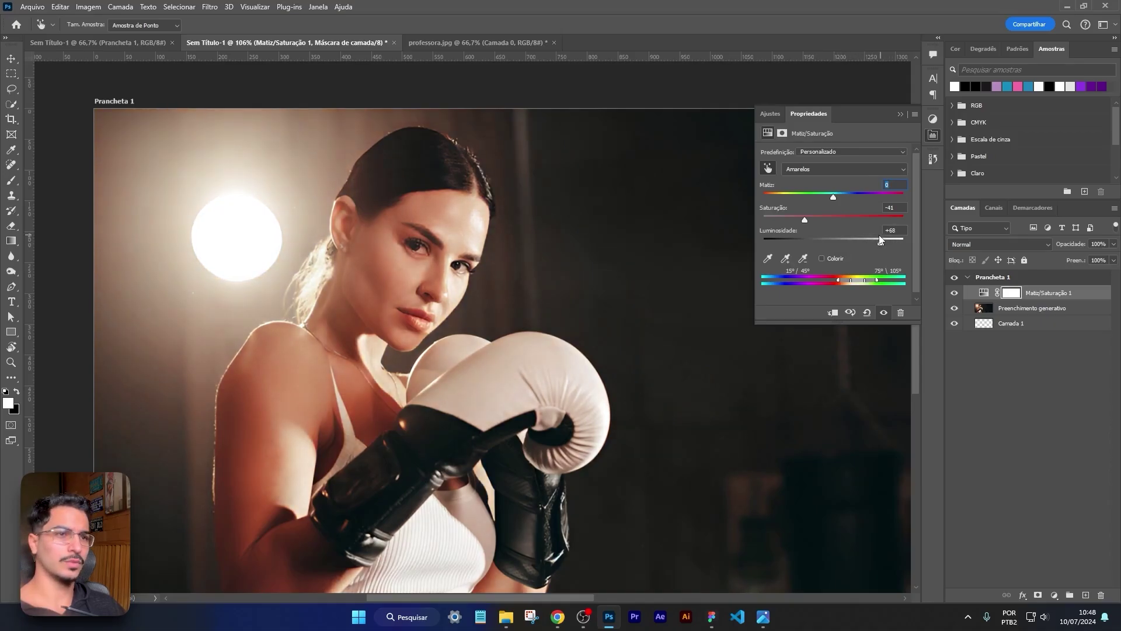
pyautogui.scroll(-1, 593, 297)
pyautogui.hscroll(1, 592, 298)
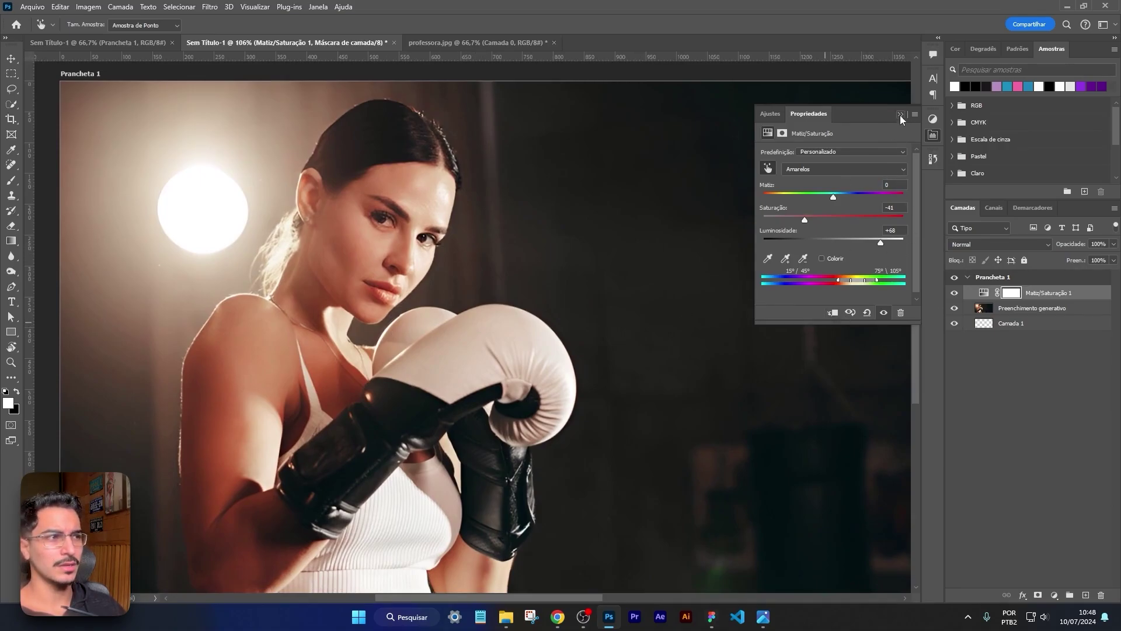
pyautogui.click(900, 114)
pyautogui.scroll(-3, 526, 298)
# Step: Toggle the hue/saturation adjustment off and on to compare before and after
pyautogui.press('v')
pyautogui.hscroll(1, 412, 325)
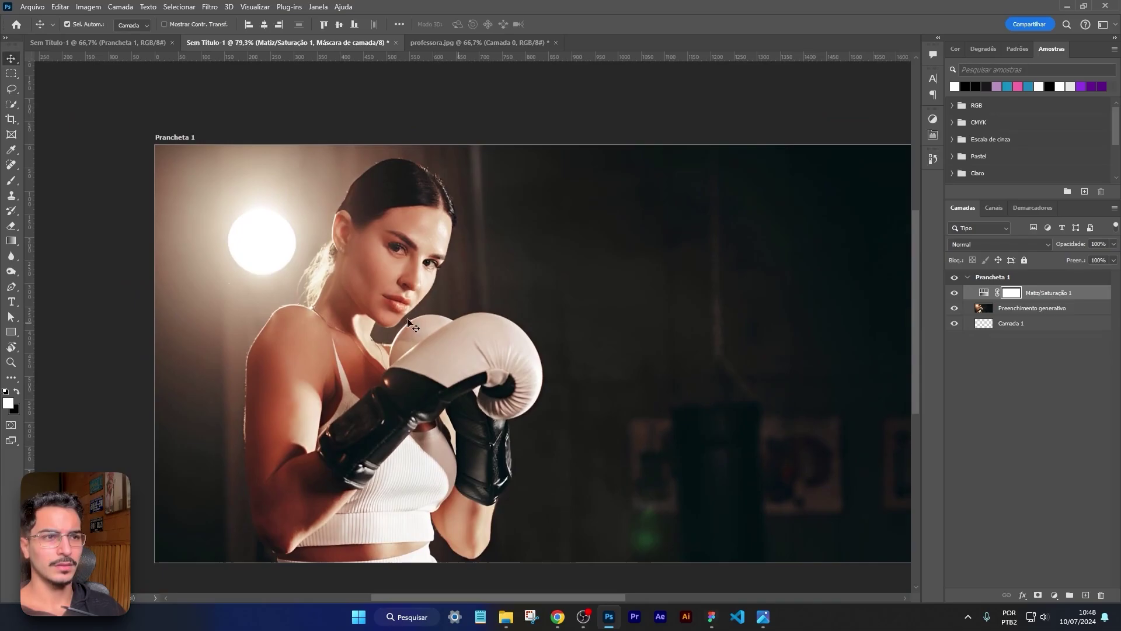
pyautogui.click(955, 293)
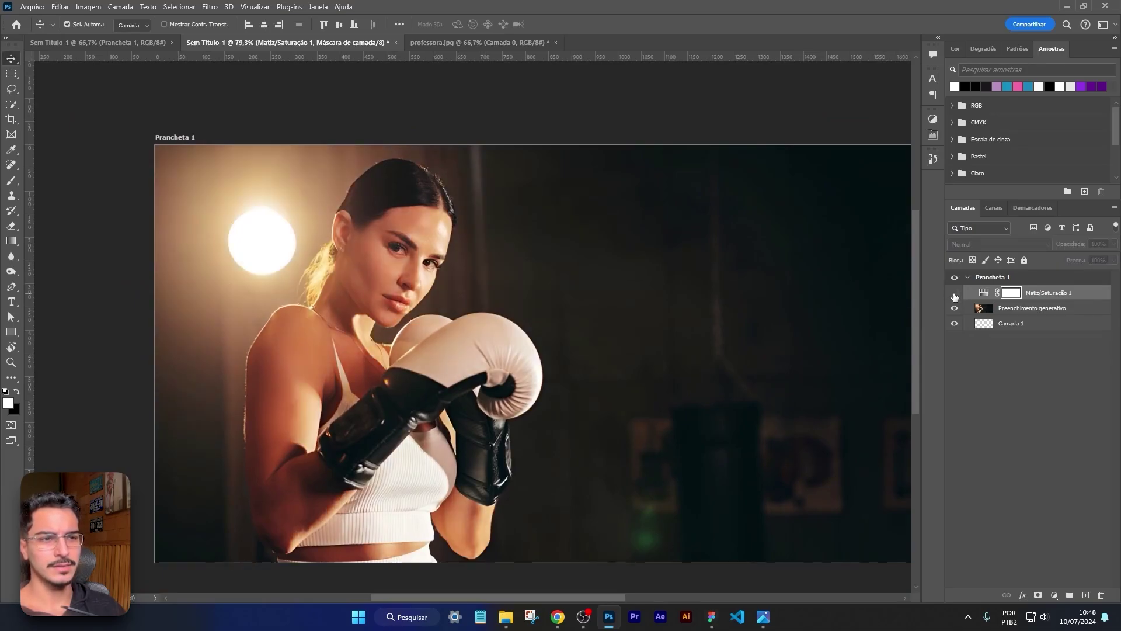
pyautogui.click(954, 294)
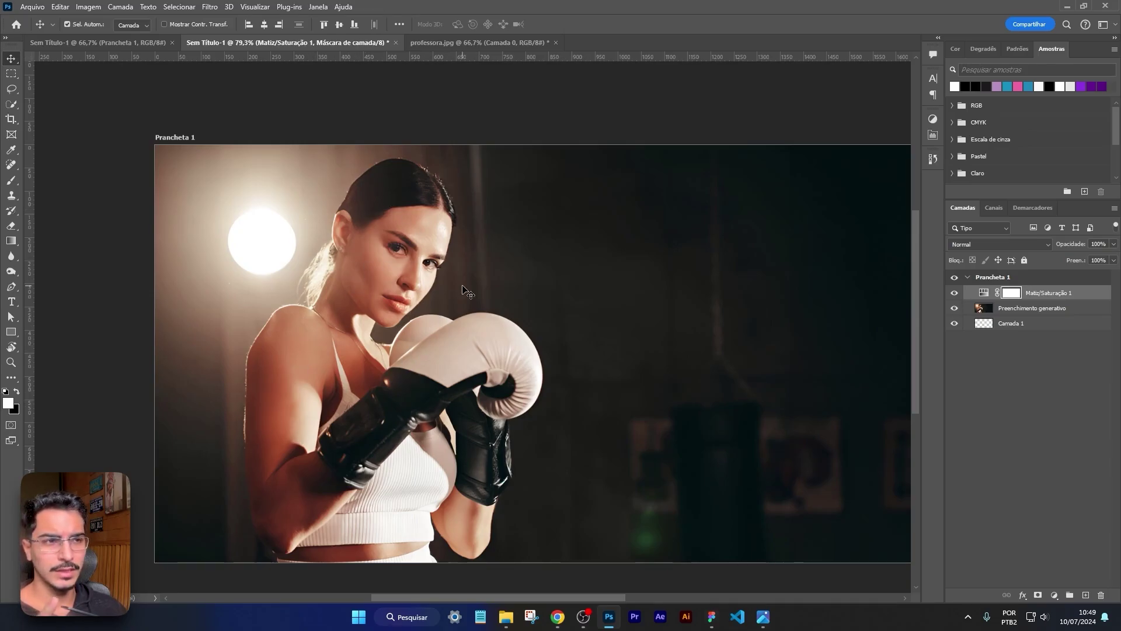
pyautogui.click(953, 294)
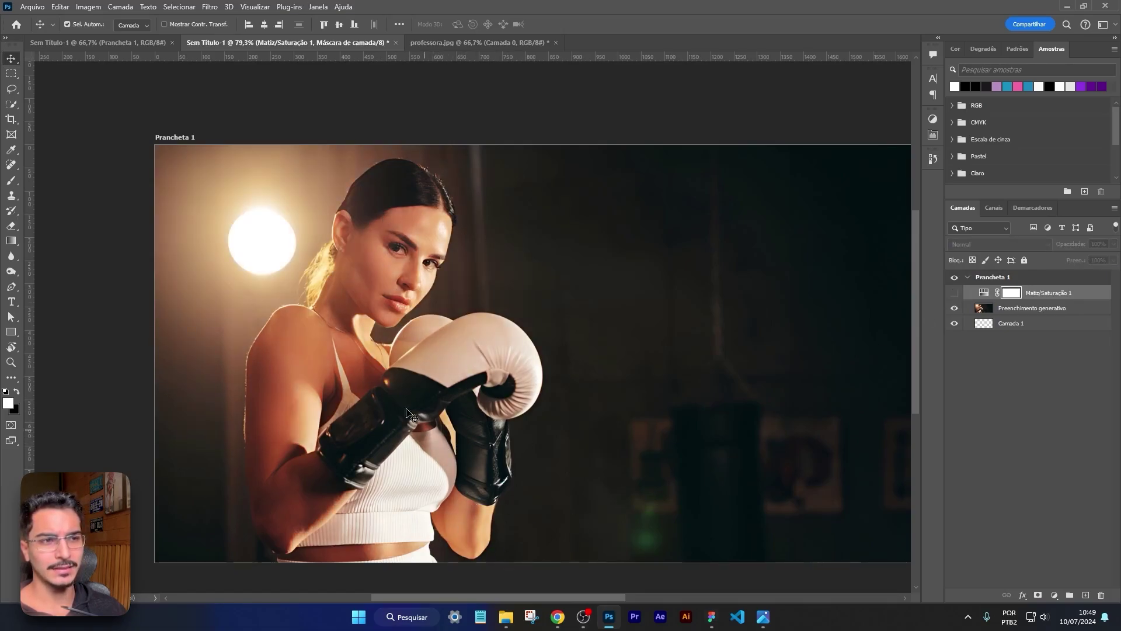
pyautogui.click(954, 292)
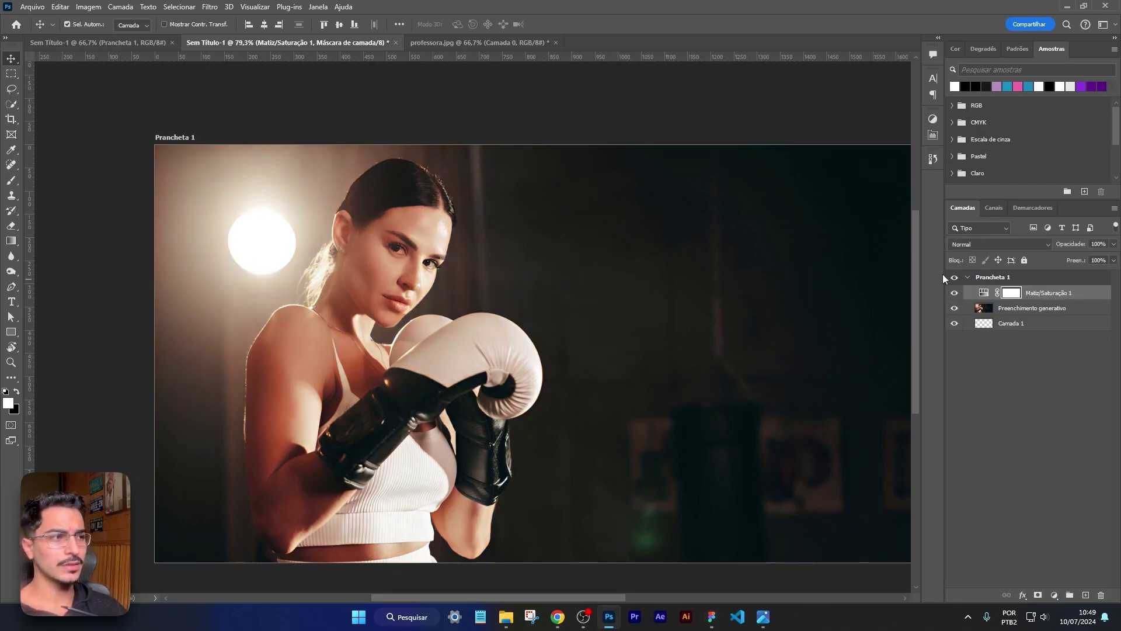
pyautogui.scroll(-3, 656, 347)
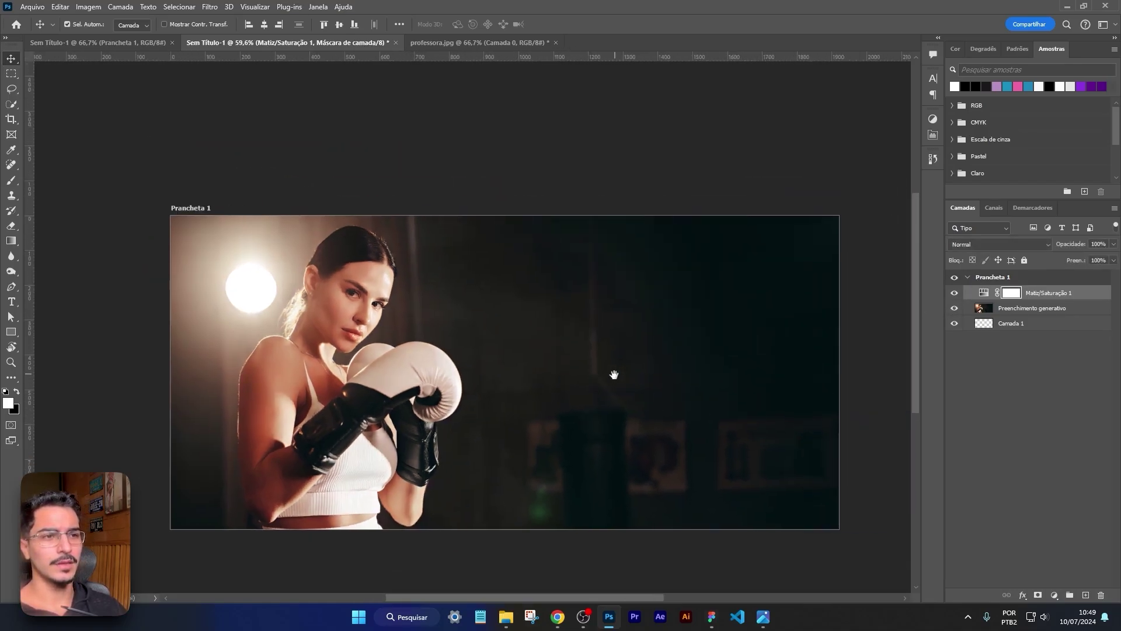
# Step: Save for Web as a JPEG named plano-de-fundo-final in the Figma folder
pyautogui.click(26, 10)
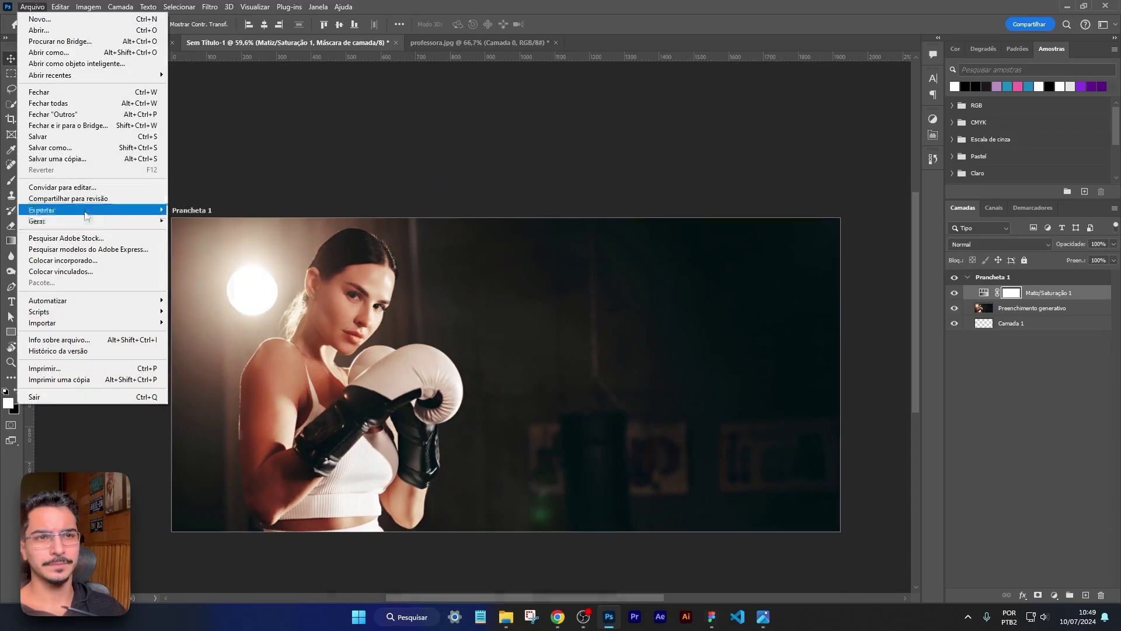
pyautogui.click(210, 251)
pyautogui.click(652, 569)
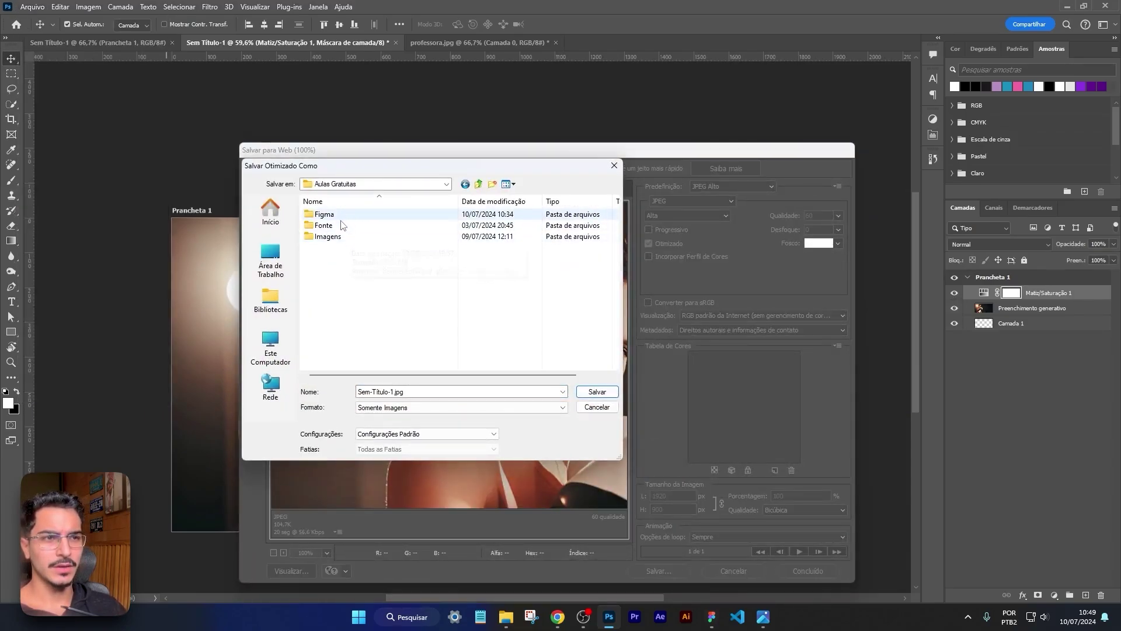
pyautogui.doubleClick(324, 215)
pyautogui.write('plano-de-fundo-fi')
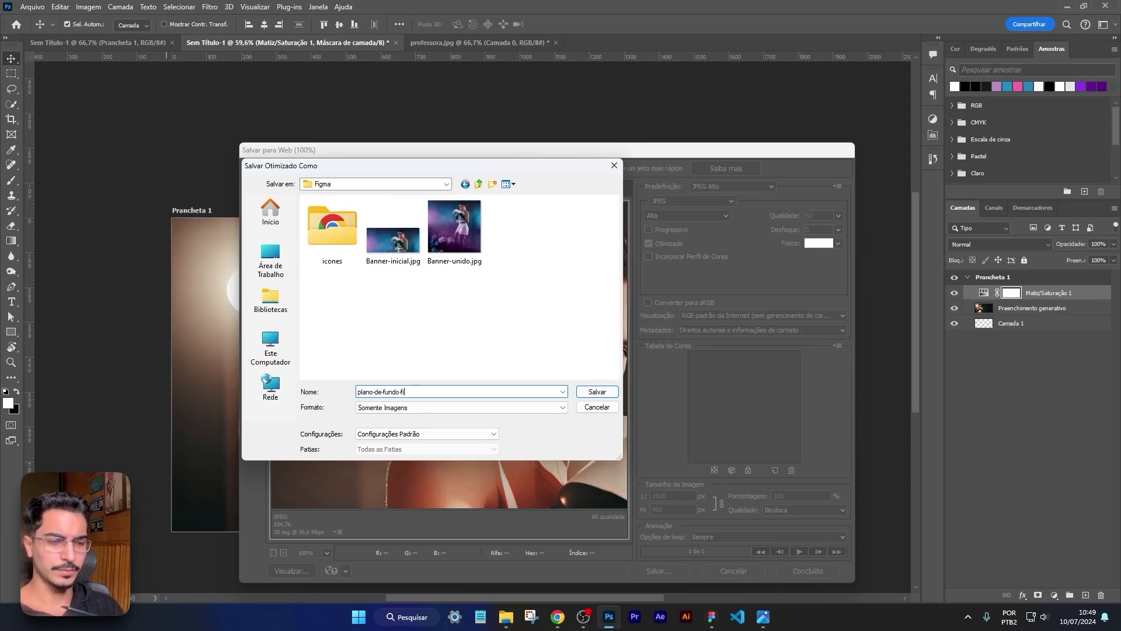
pyautogui.write('nal')
pyautogui.press('Return')
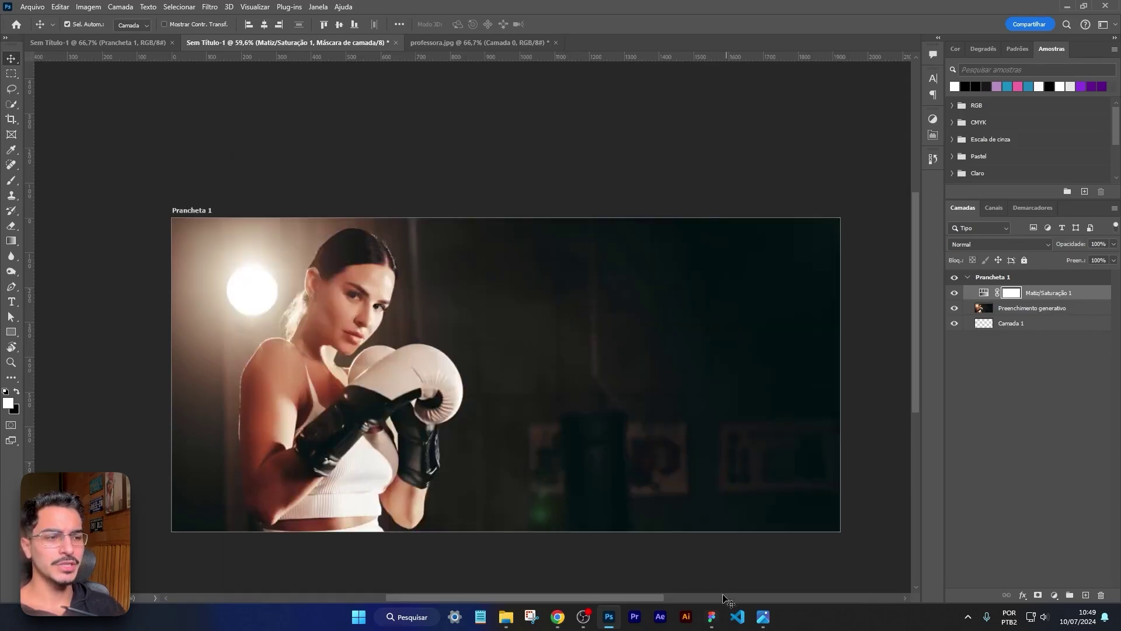
# Step: Import plano-de-fundo-final.jpg from the Figma folder onto the Figma canvas
pyautogui.click(712, 617)
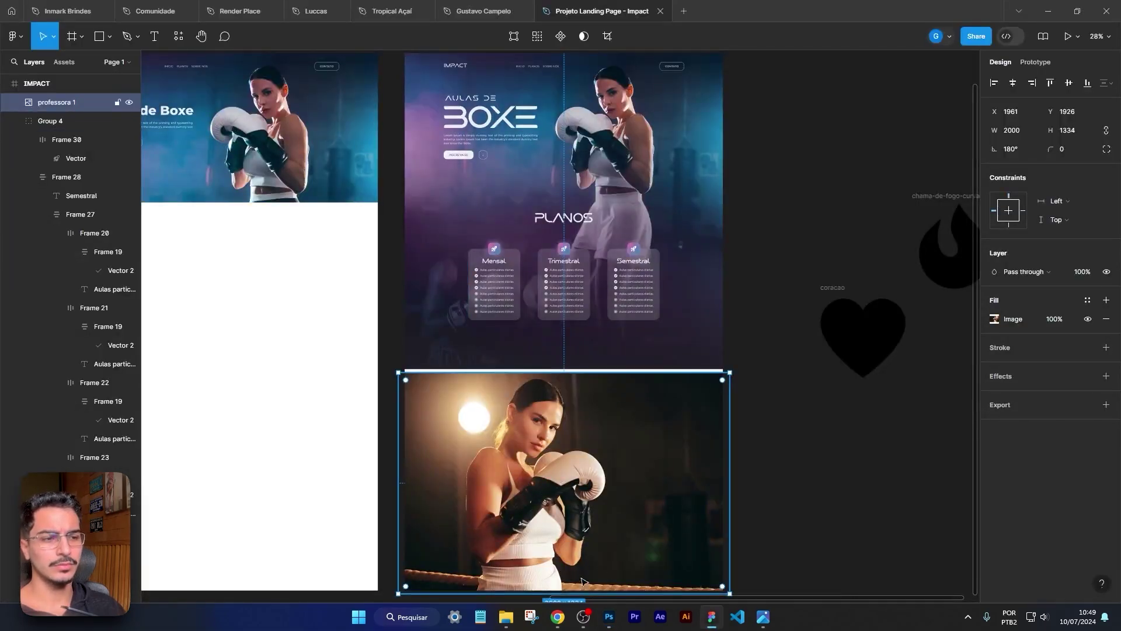
pyautogui.click(506, 618)
pyautogui.moveTo(860, 351); pyautogui.dragTo(811, 207)
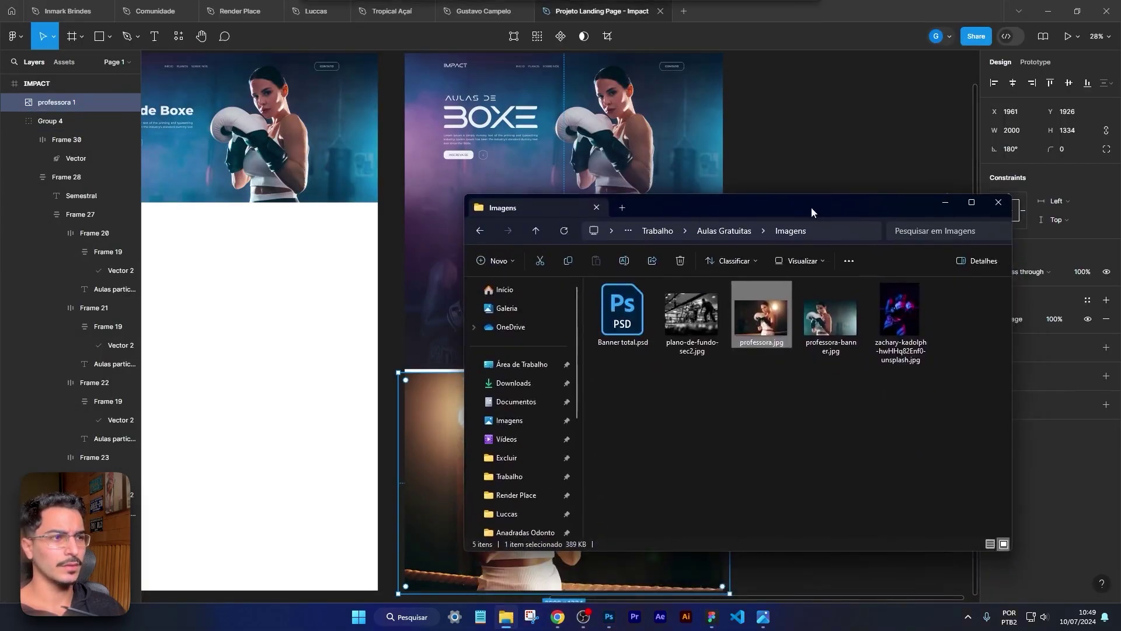
pyautogui.click(714, 236)
pyautogui.click(642, 304)
pyautogui.doubleClick(643, 304)
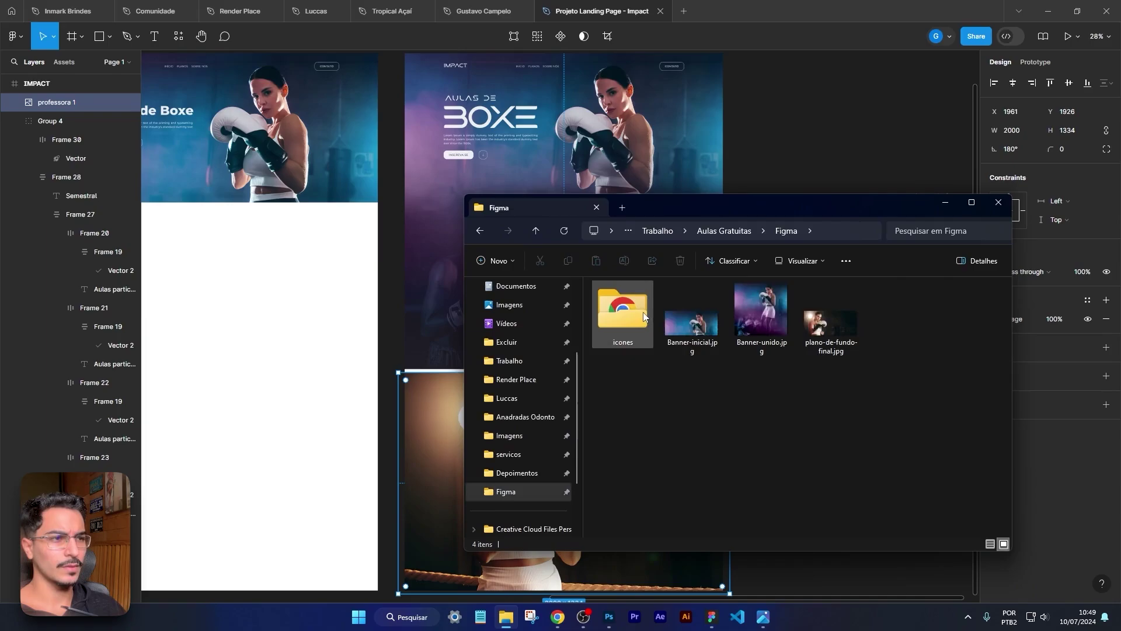
pyautogui.moveTo(829, 324); pyautogui.dragTo(432, 388)
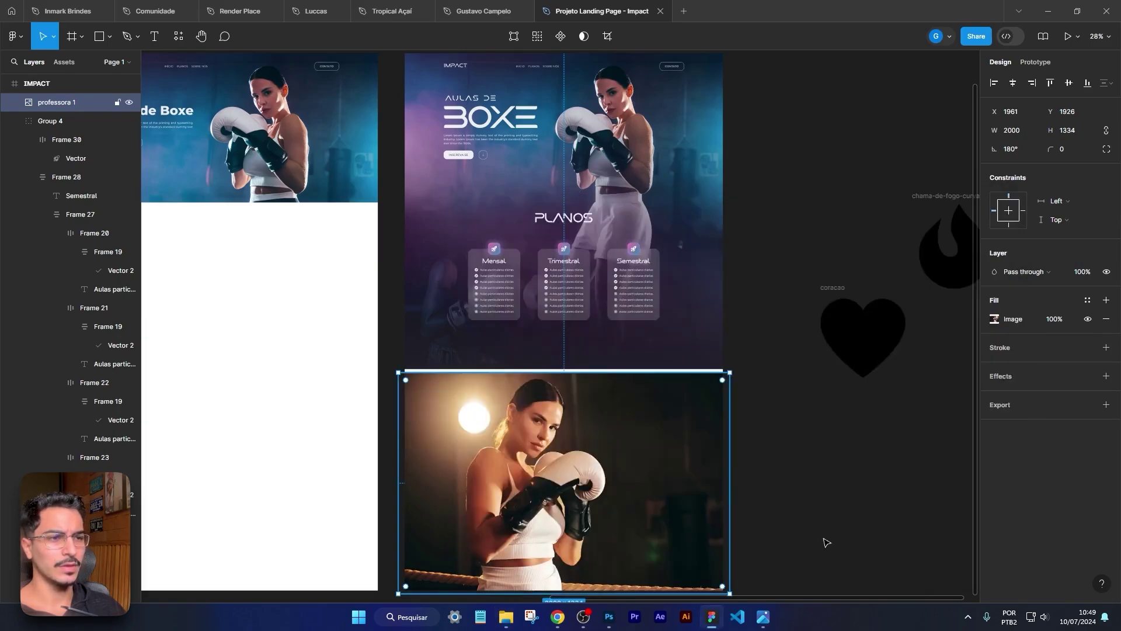
pyautogui.scroll(-4, 790, 325)
pyautogui.moveTo(402, 232); pyautogui.dragTo(824, 324)
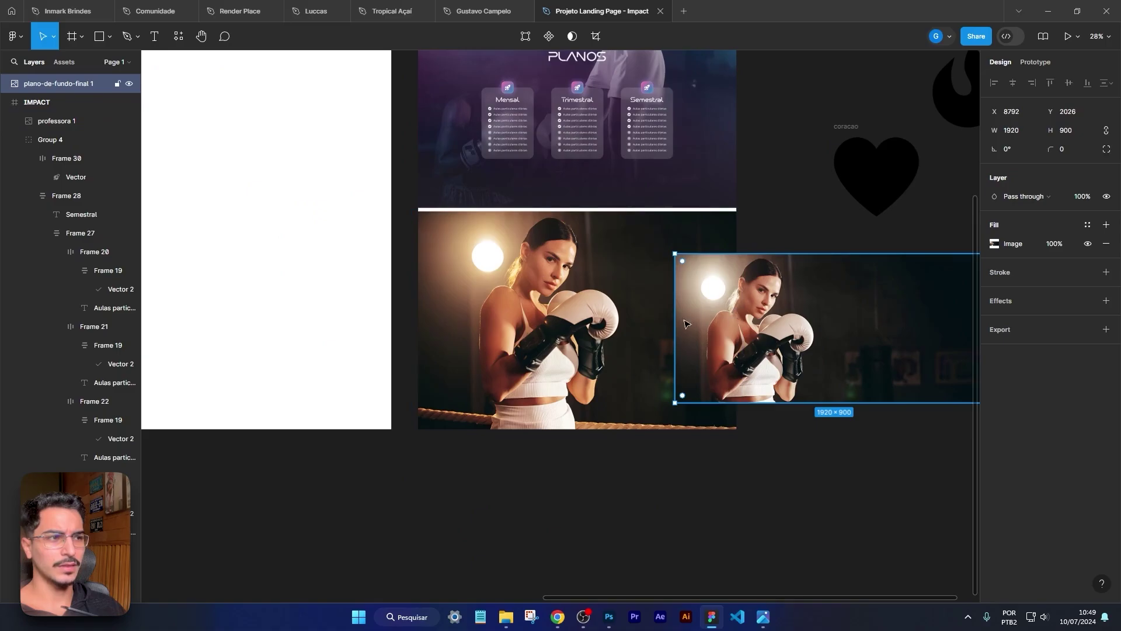
# Step: Delete the old instructor photo and place the new image flush under the plans section
pyautogui.click(556, 292)
pyautogui.press('Delete')
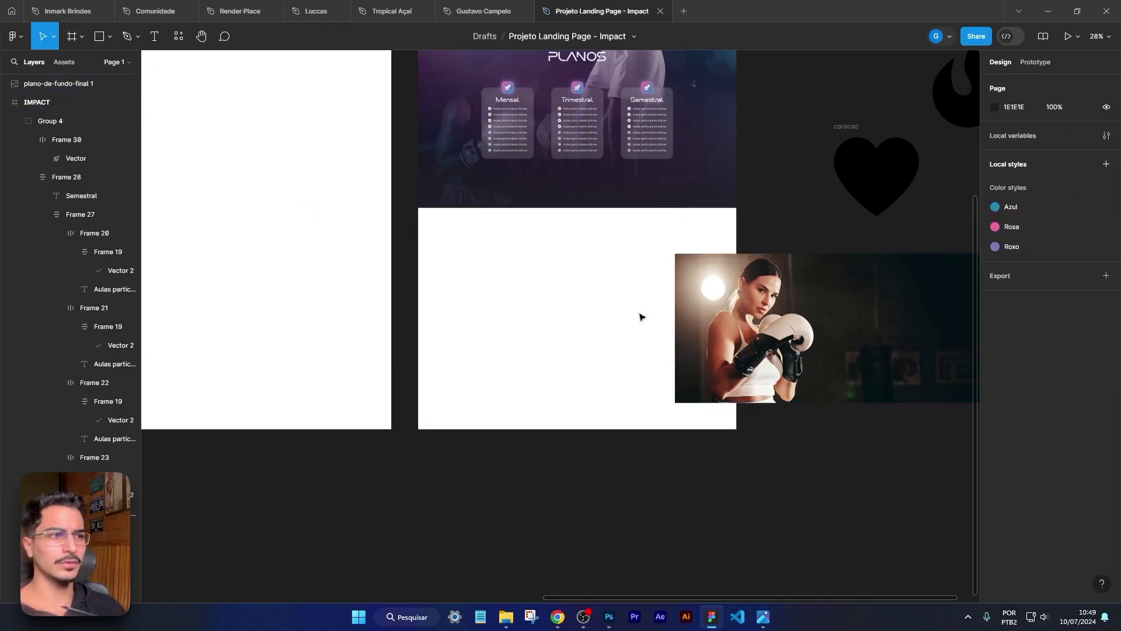
pyautogui.moveTo(719, 292); pyautogui.dragTo(453, 254)
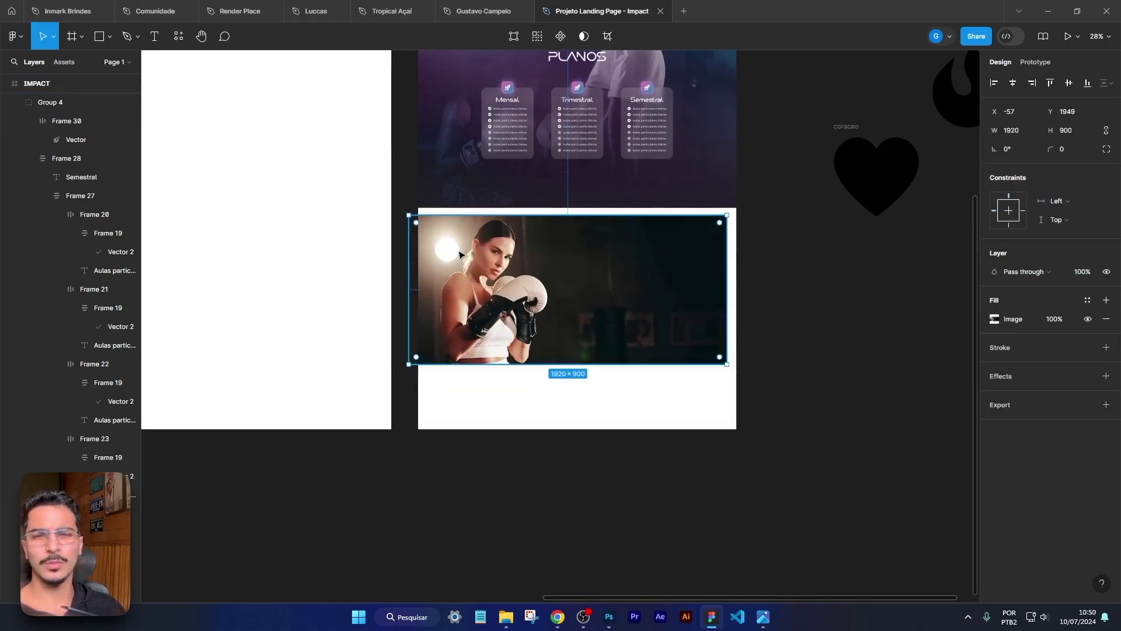
pyautogui.scroll(3, 625, 250)
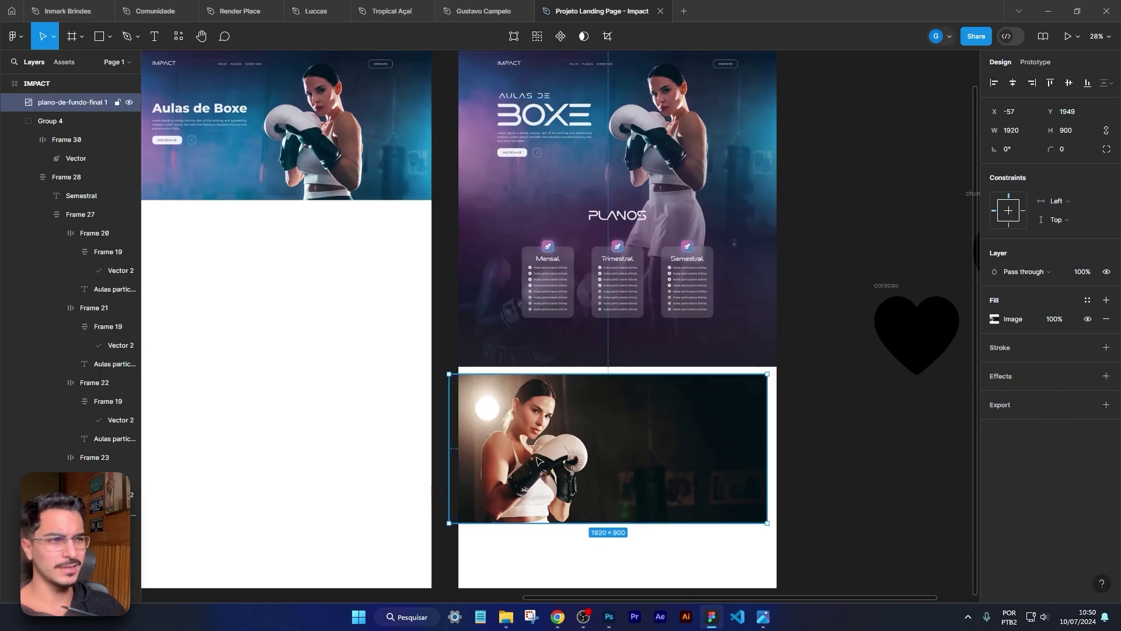
pyautogui.moveTo(538, 462); pyautogui.dragTo(544, 441)
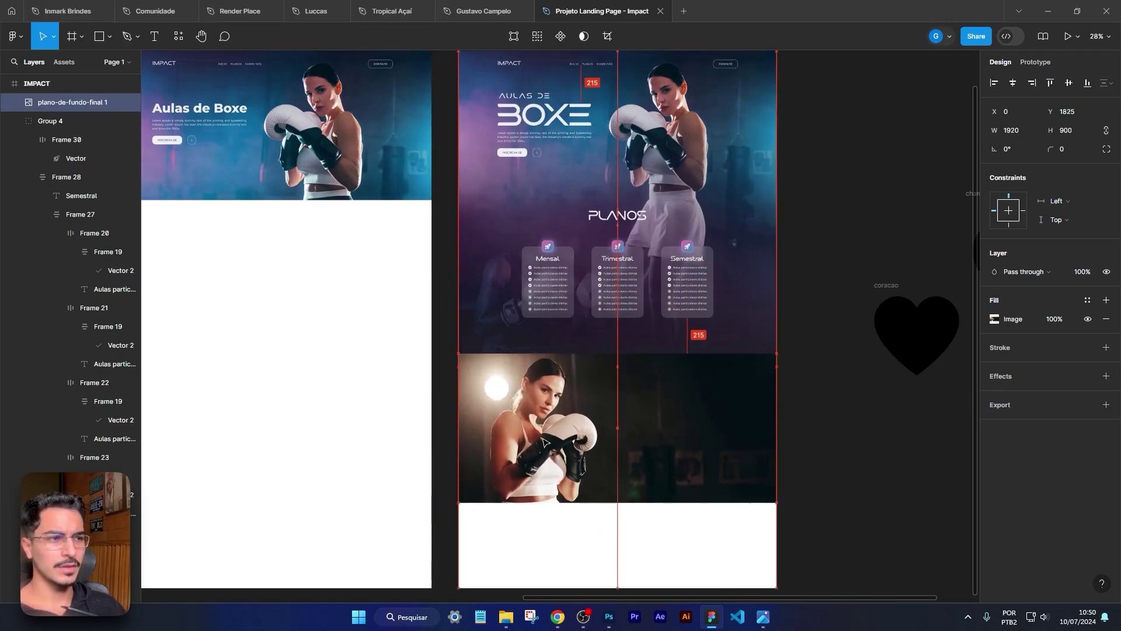
# Step: Shorten the IMPACT page frame so it ends at the new photo
pyautogui.scroll(2, 586, 326)
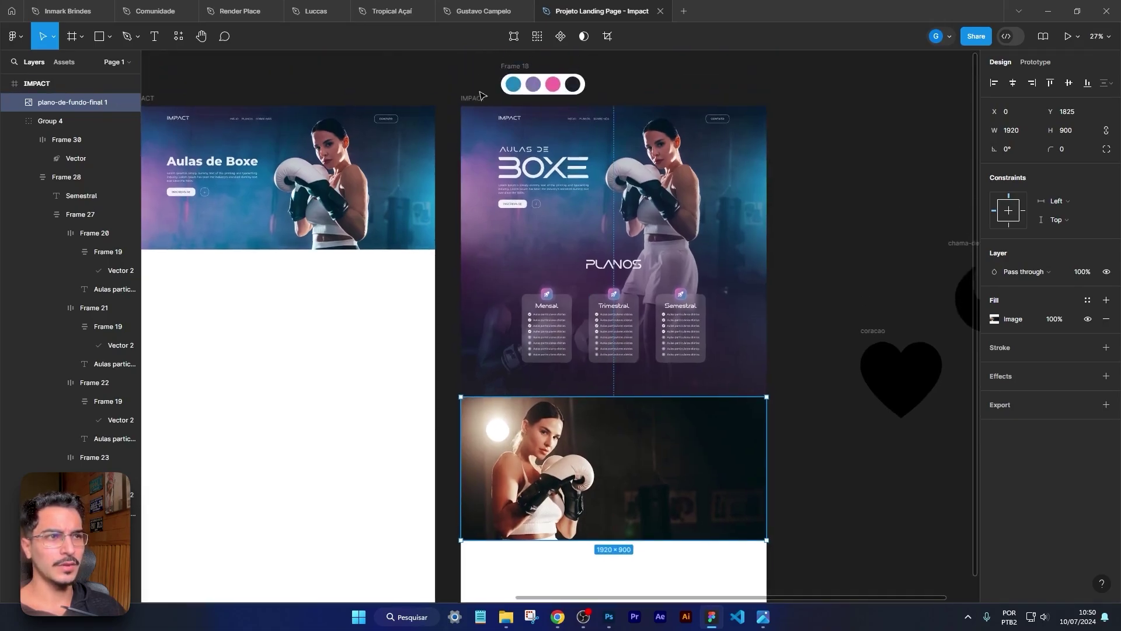
pyautogui.click(480, 93)
pyautogui.scroll(-1, 610, 554)
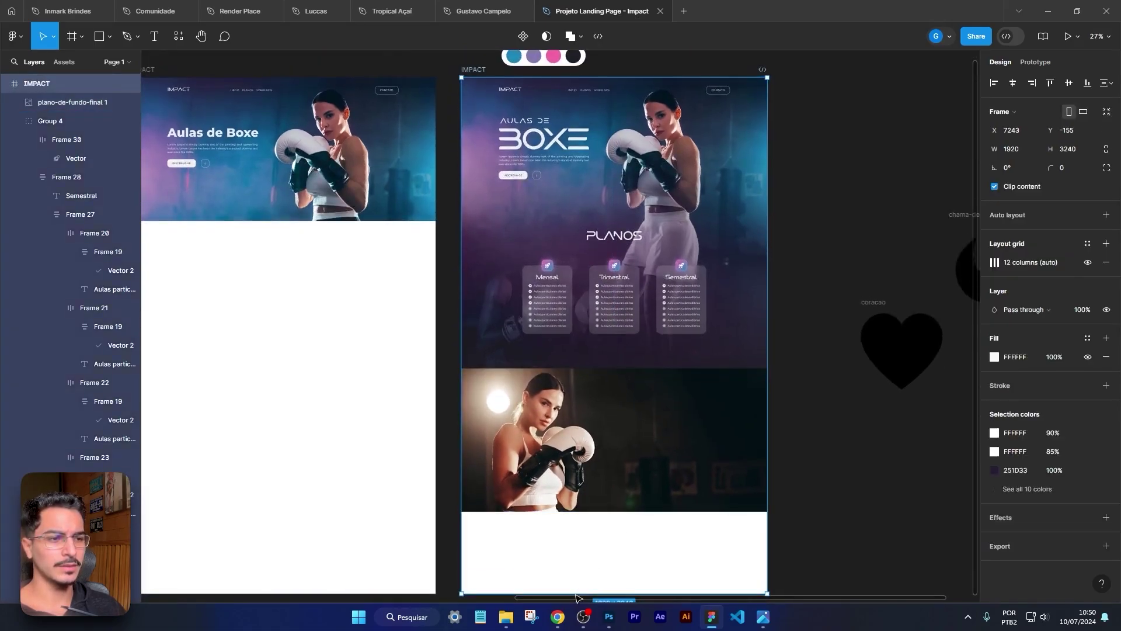
pyautogui.moveTo(573, 591); pyautogui.dragTo(578, 512)
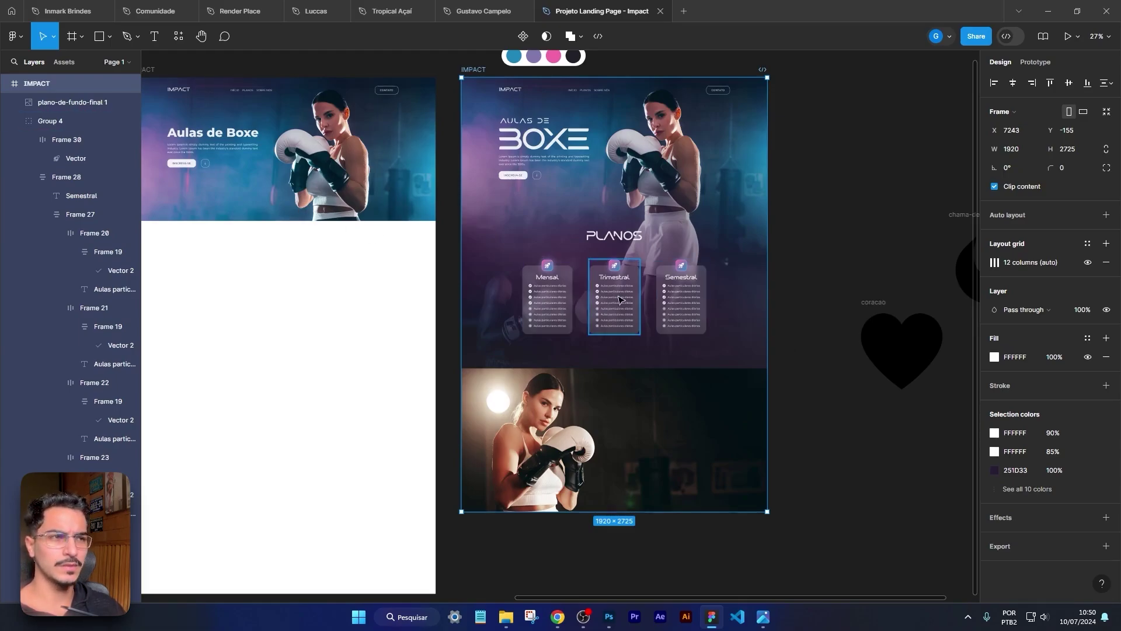
# Step: Nudge the plans heading and cards upward
pyautogui.scroll(3, 653, 284)
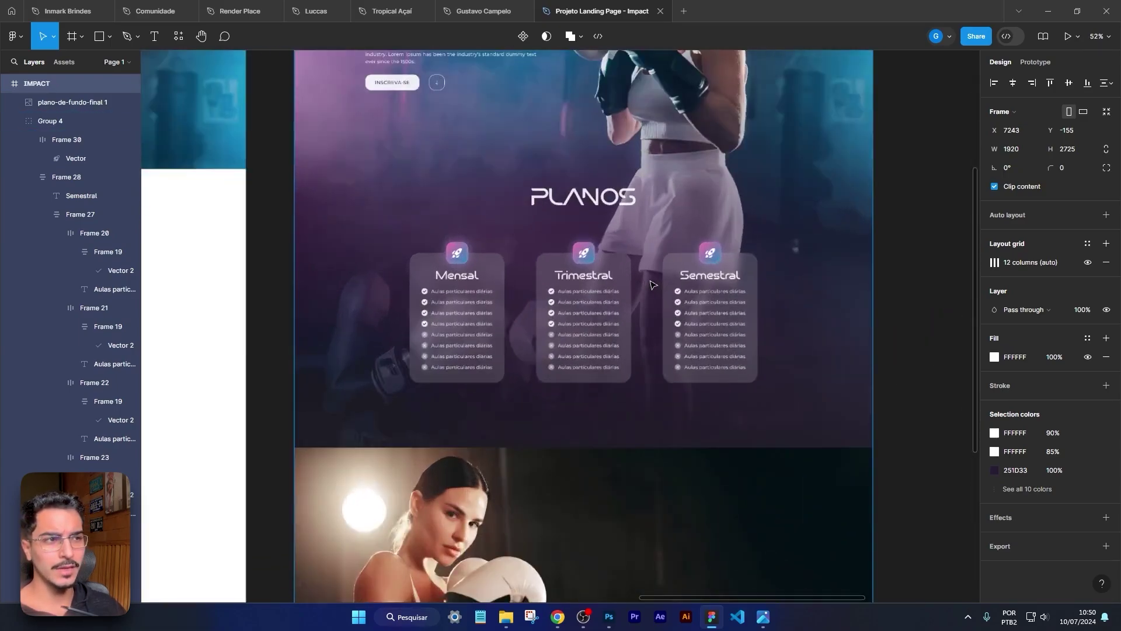
pyautogui.scroll(3, 613, 292)
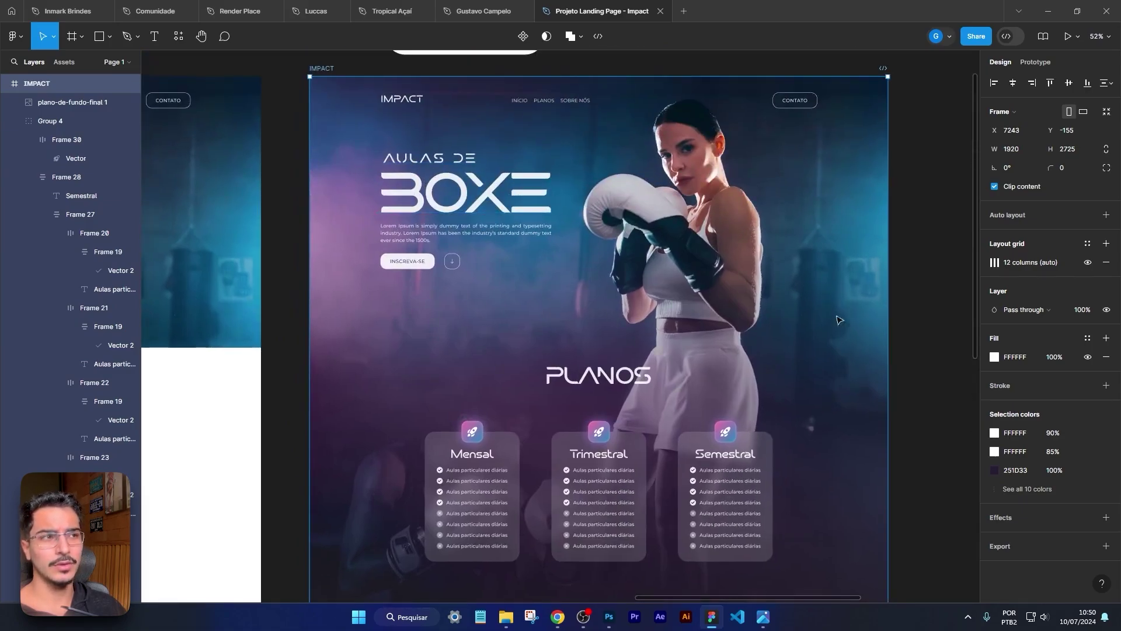
pyautogui.scroll(-5, 838, 319)
pyautogui.scroll(2, 893, 358)
pyautogui.moveTo(465, 247); pyautogui.dragTo(806, 481)
pyautogui.hotkey('shift', 'Up')
pyautogui.hotkey('shift', 'Up')
pyautogui.hotkey('shift', 'Up')
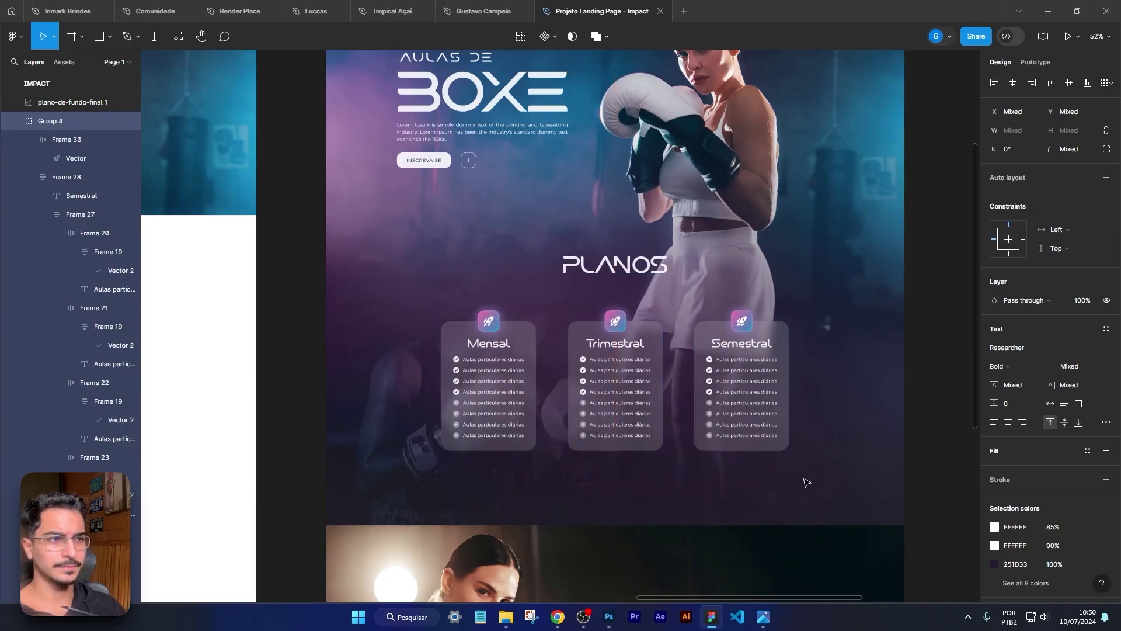
pyautogui.click(940, 540)
pyautogui.scroll(-4, 934, 350)
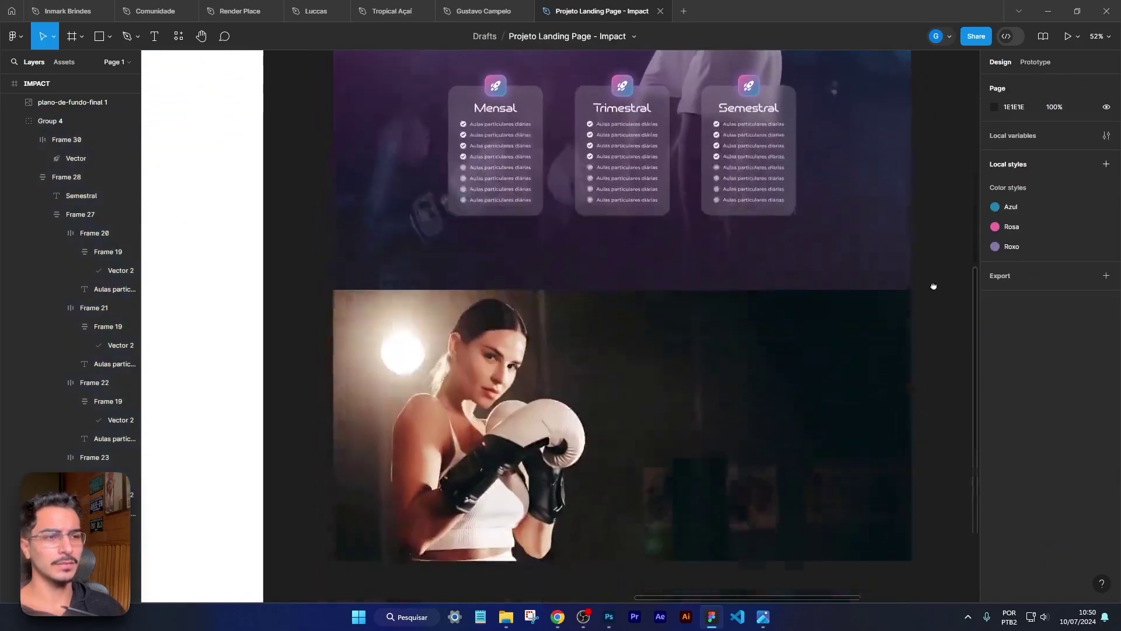
# Step: Duplicate the PLANOS heading down onto the background photo
pyautogui.click(701, 406)
pyautogui.scroll(4, 633, 376)
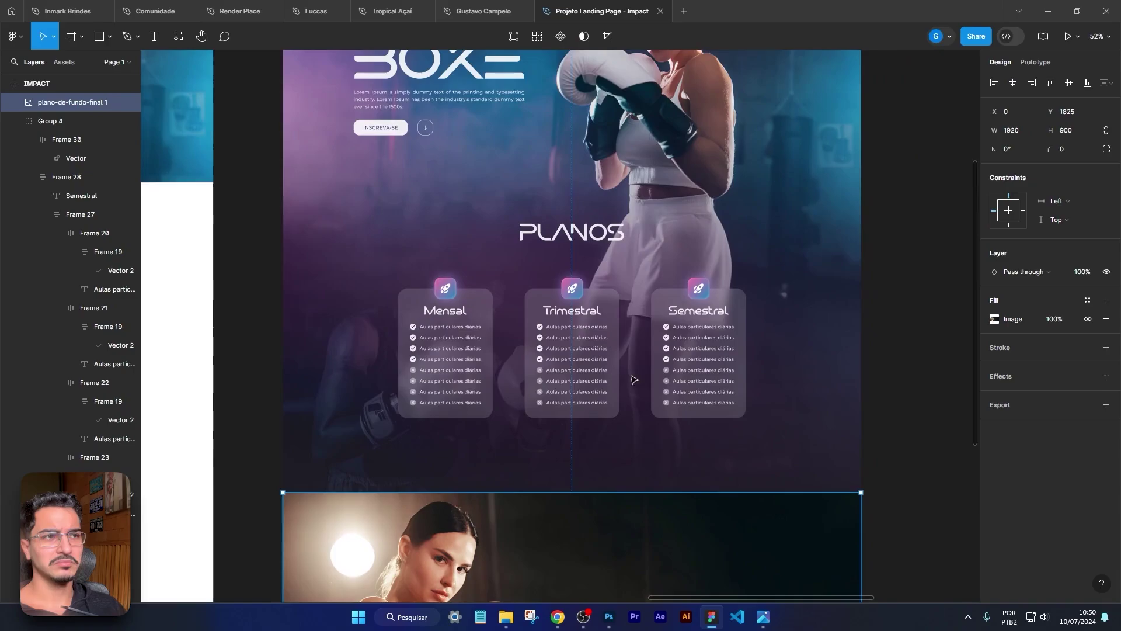
pyautogui.click(607, 239)
pyautogui.moveTo(618, 237); pyautogui.dragTo(639, 549)
pyautogui.scroll(-3, 638, 548)
pyautogui.scroll(-1, 670, 402)
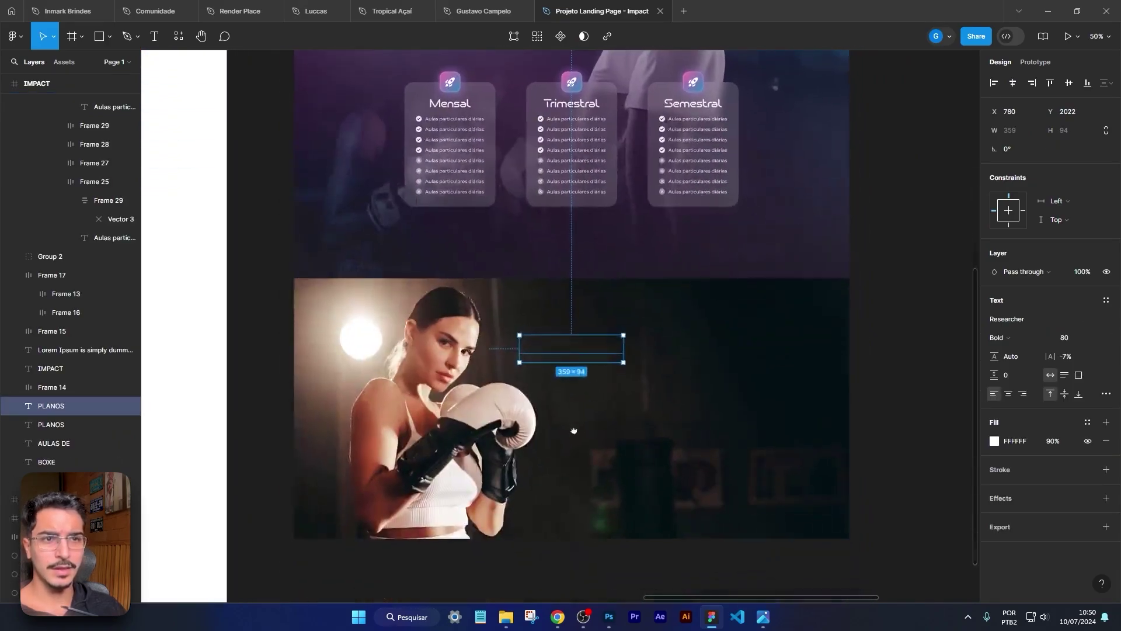
# Step: Send the background photo to the back, stacked just above Banner-unido 1
pyautogui.click(483, 366)
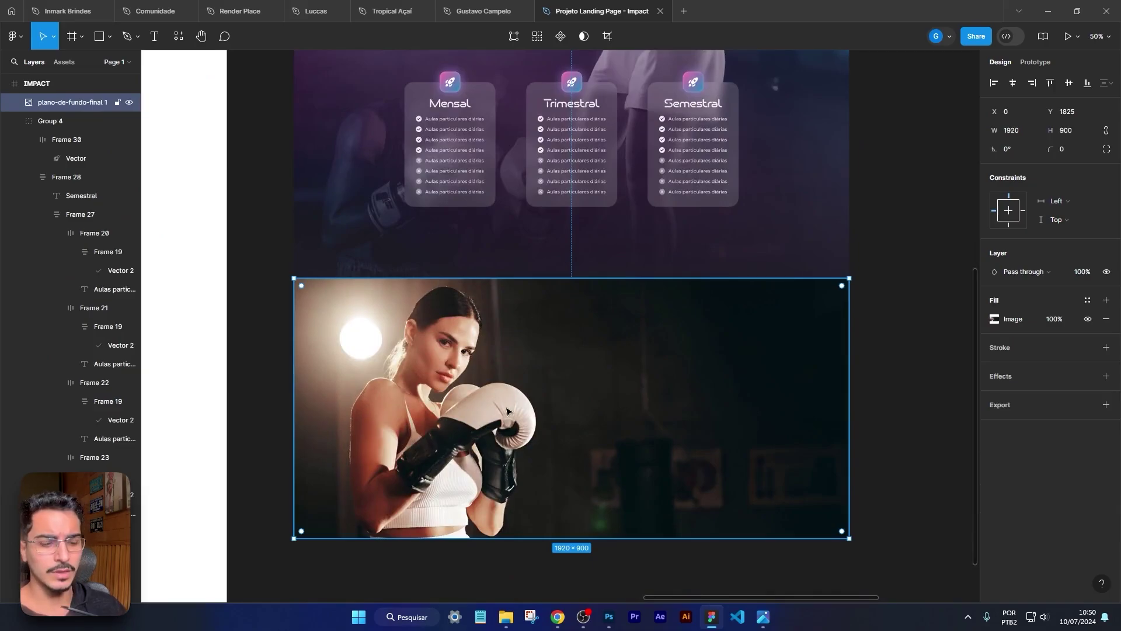
pyautogui.hotkey('ctrl', 'shift', '[')
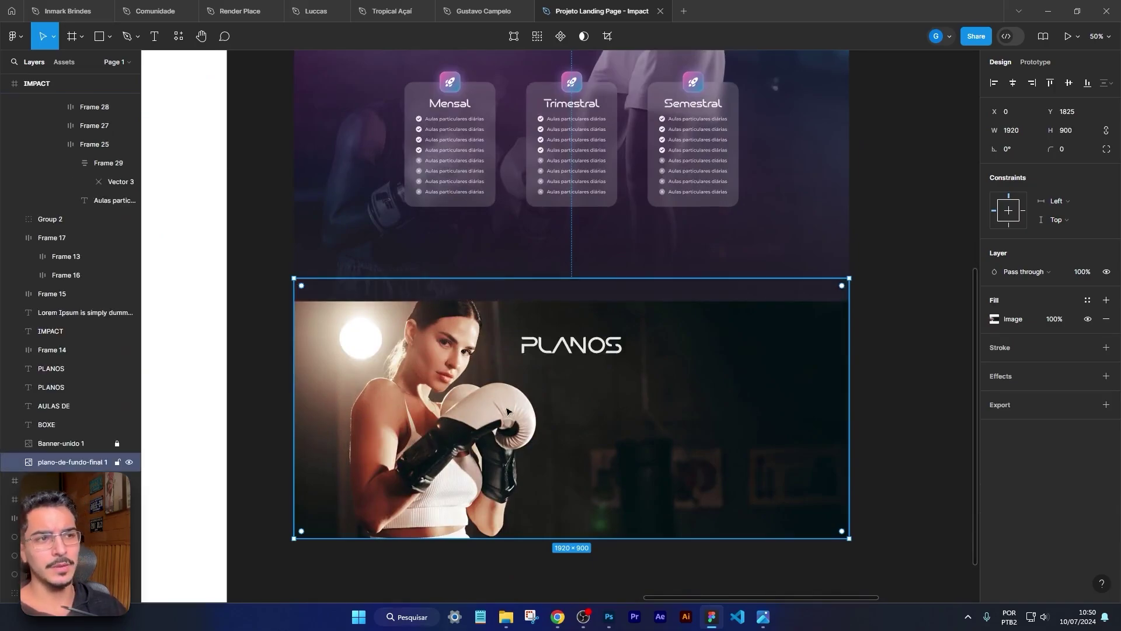
pyautogui.keyDown('ctrl'); pyautogui.scroll(5, 388, 308); pyautogui.keyUp('ctrl')
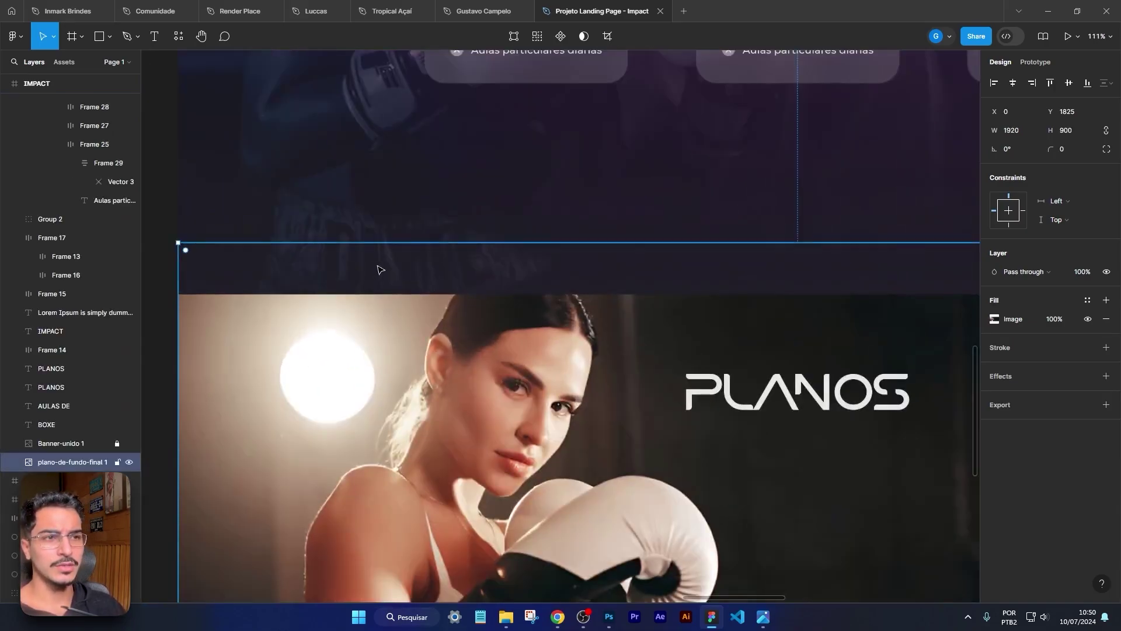
pyautogui.keyDown('ctrl'); pyautogui.scroll(-3, 489, 280); pyautogui.keyUp('ctrl')
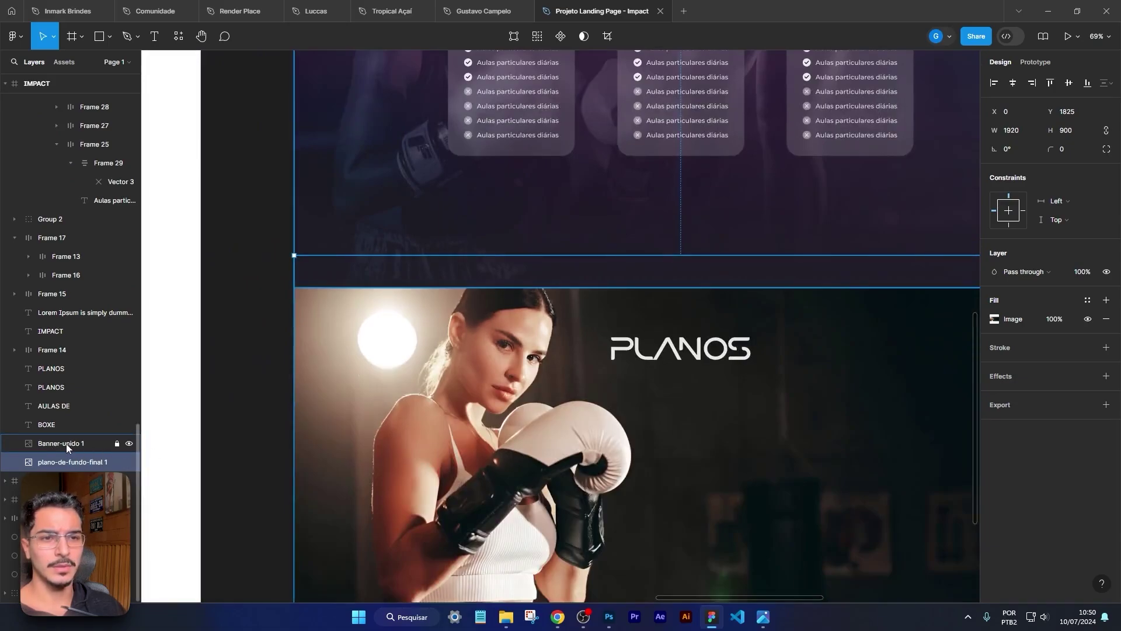
pyautogui.click(129, 443)
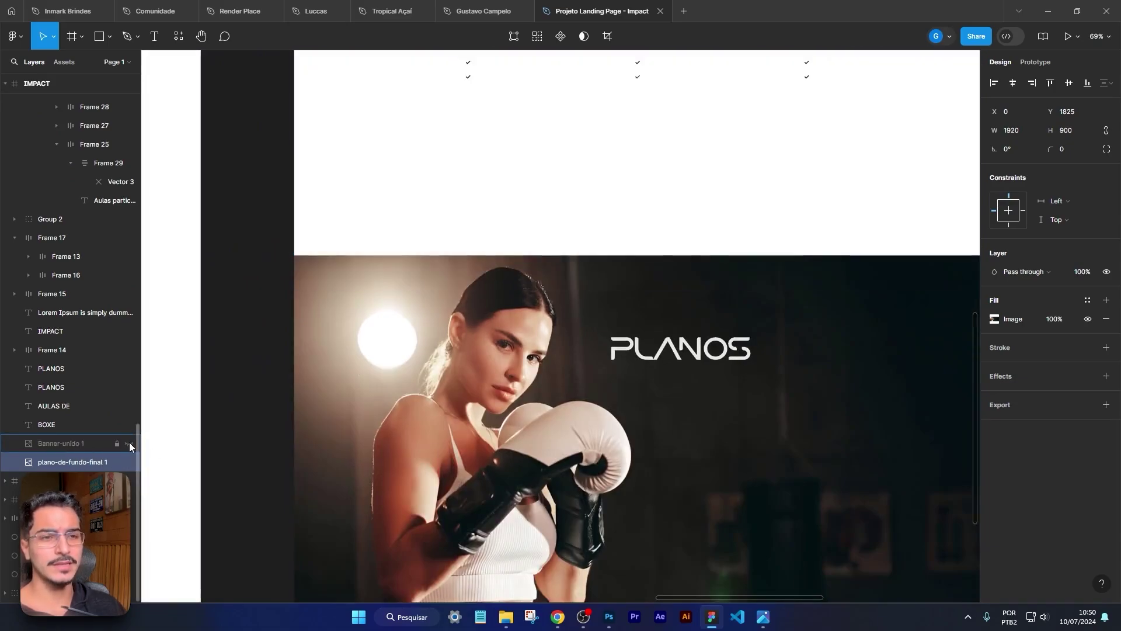
pyautogui.click(129, 443)
pyautogui.moveTo(70, 462); pyautogui.dragTo(73, 437)
pyautogui.moveTo(711, 436); pyautogui.dragTo(600, 372)
# Step: Move the PLANOS copy to the right side of the boxer photo
pyautogui.click(589, 315)
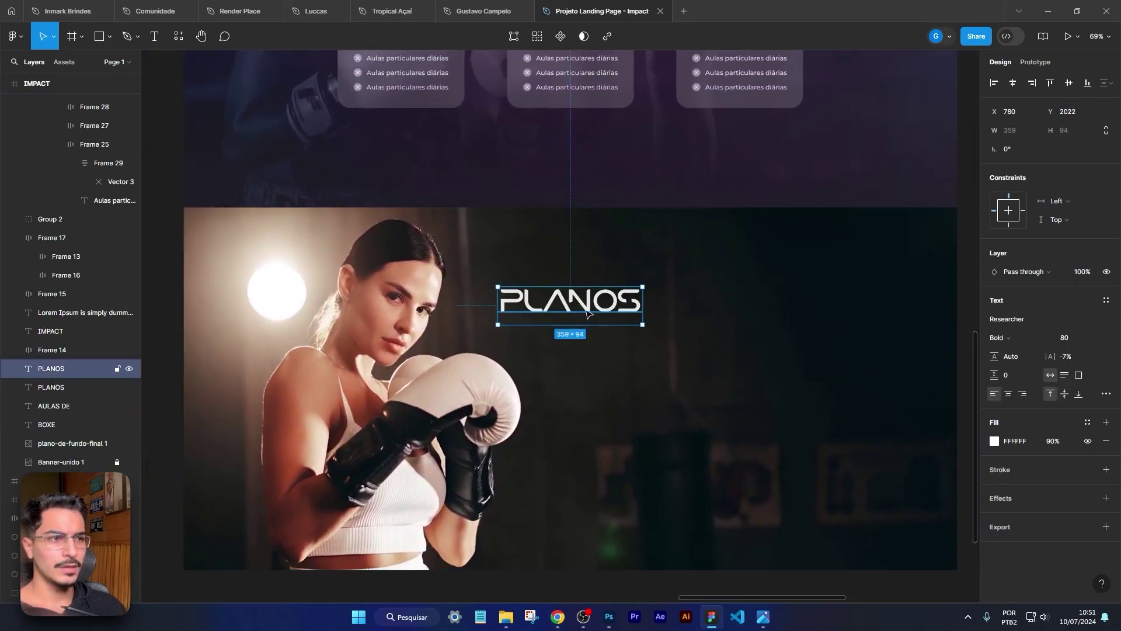
pyautogui.moveTo(590, 315); pyautogui.dragTo(773, 313)
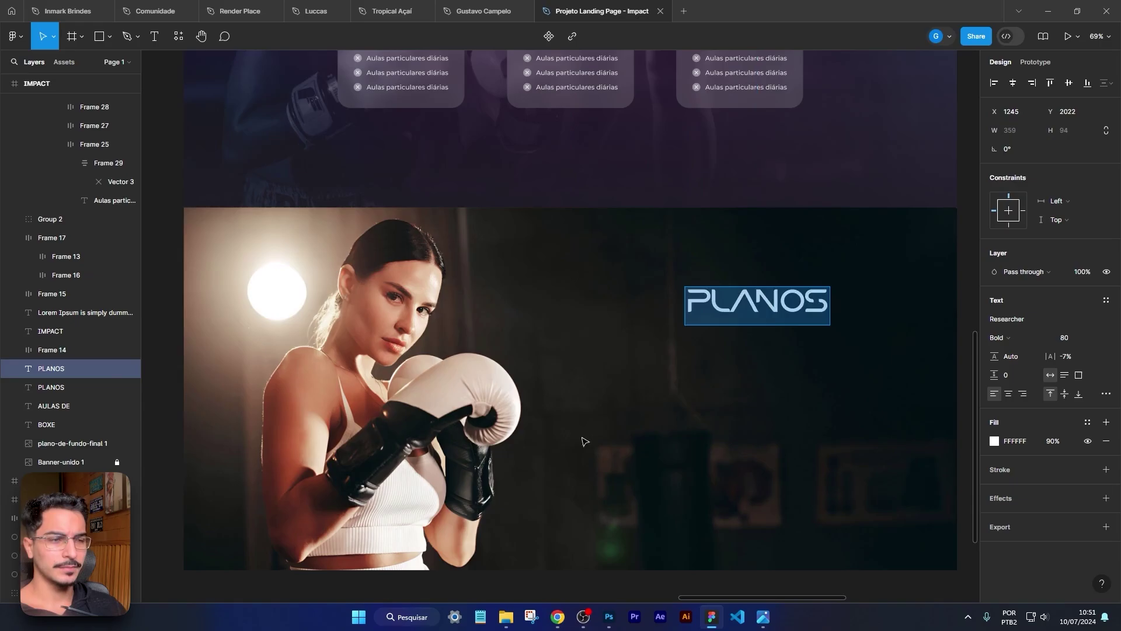
pyautogui.moveTo(607, 414); pyautogui.dragTo(889, 421)
pyautogui.scroll(-5, 471, 443)
pyautogui.scroll(2, 491, 368)
pyautogui.scroll(-2, 646, 415)
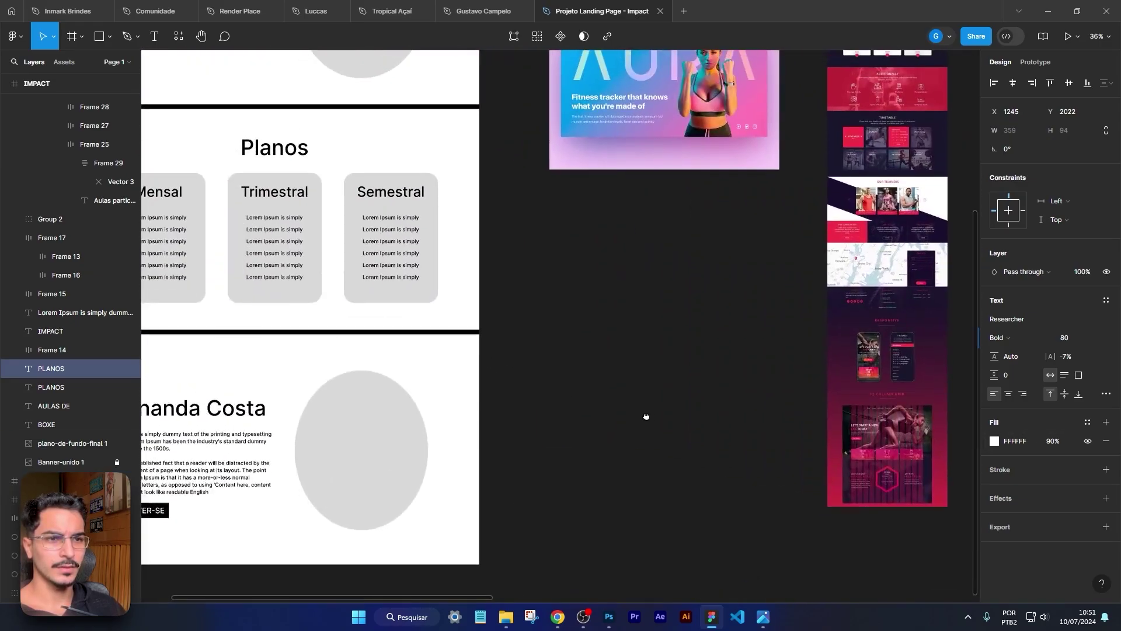
pyautogui.scroll(-2, 758, 418)
# Step: Copy the instructor's bio paragraph text from the wireframe
pyautogui.tripleClick(265, 376)
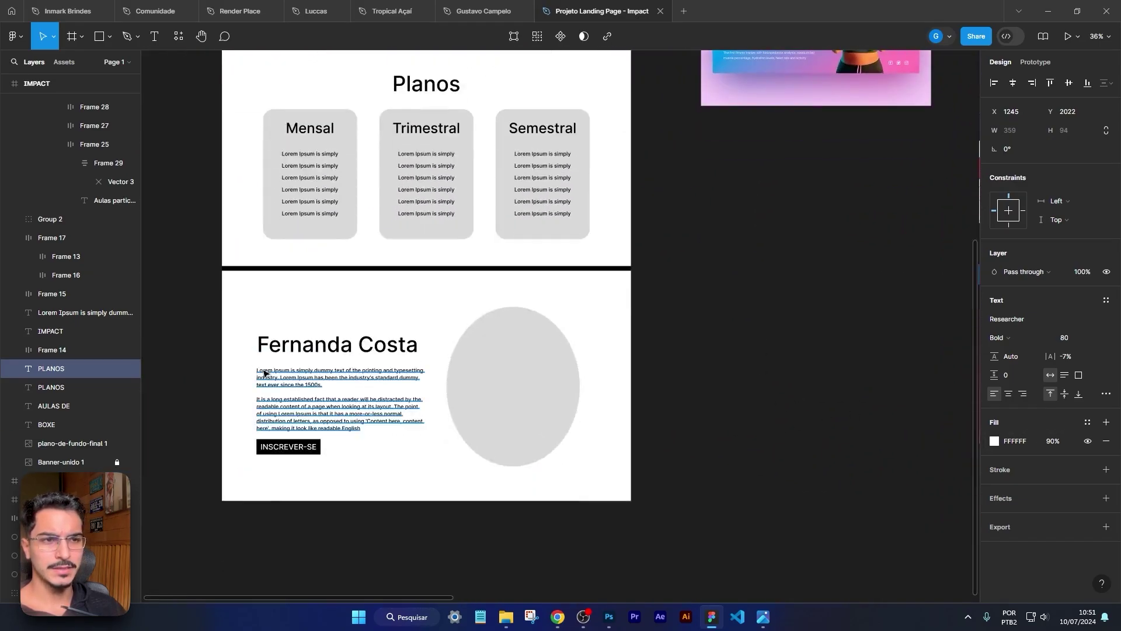
pyautogui.hotkey('ctrl', 'a')
pyautogui.hotkey('ctrl', 'c')
pyautogui.press('Escape')
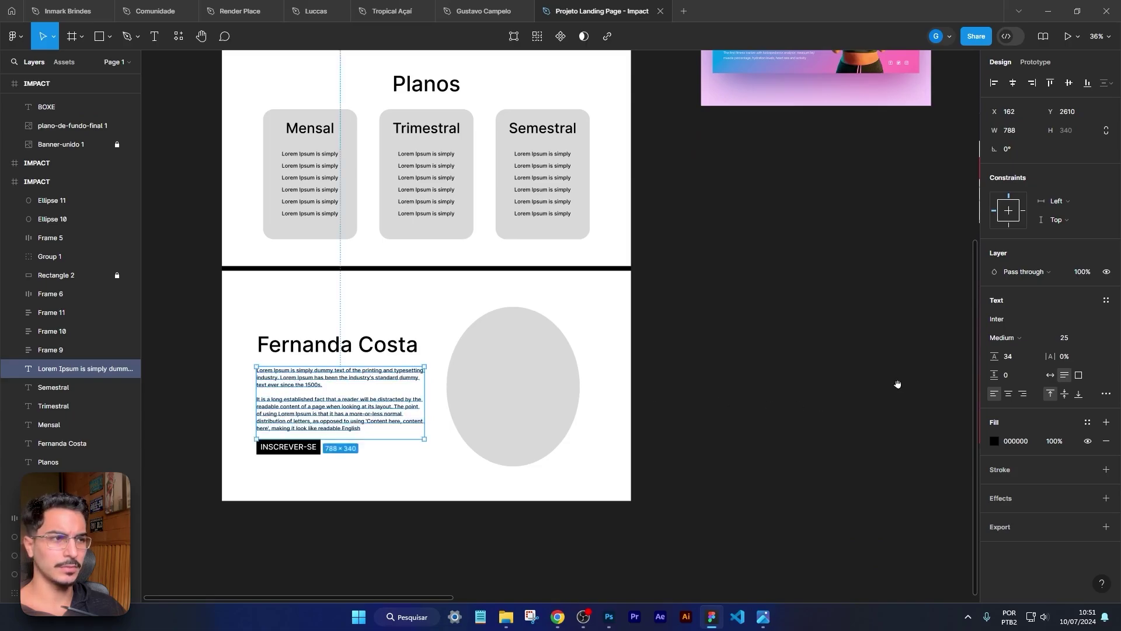
pyautogui.hscroll(5, 684, 381)
pyautogui.hscroll(5, 685, 381)
pyautogui.scroll(5, 752, 419)
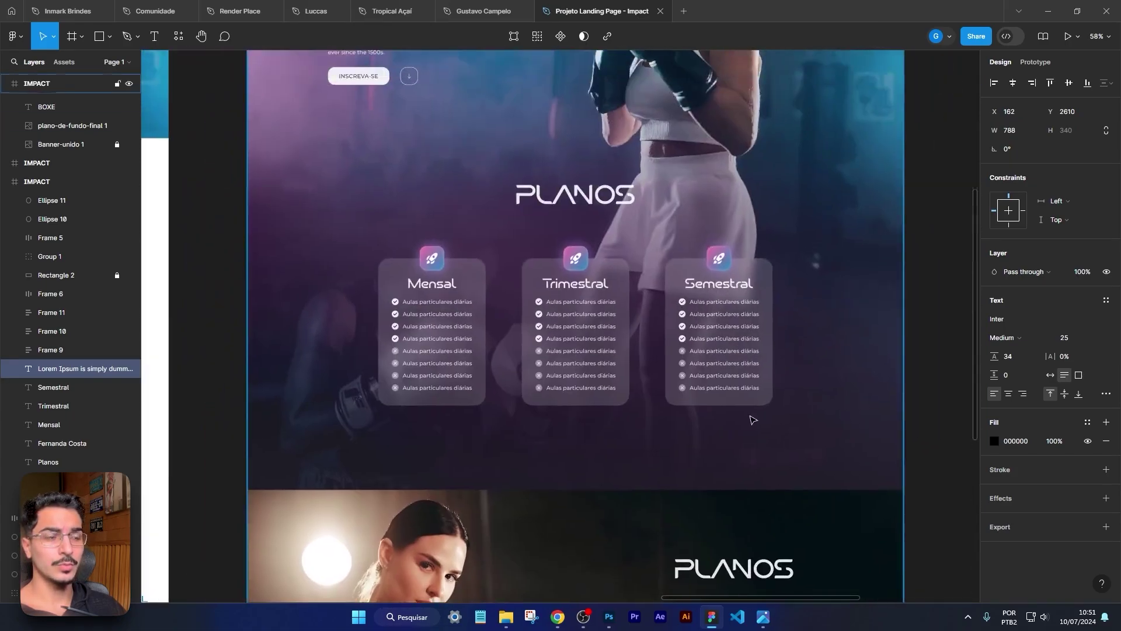
pyautogui.scroll(-1, 752, 419)
pyautogui.scroll(2, 752, 419)
# Step: Duplicate the hero paragraph into the photo section, paste the bio text, and place it below PLANOS
pyautogui.click(472, 181)
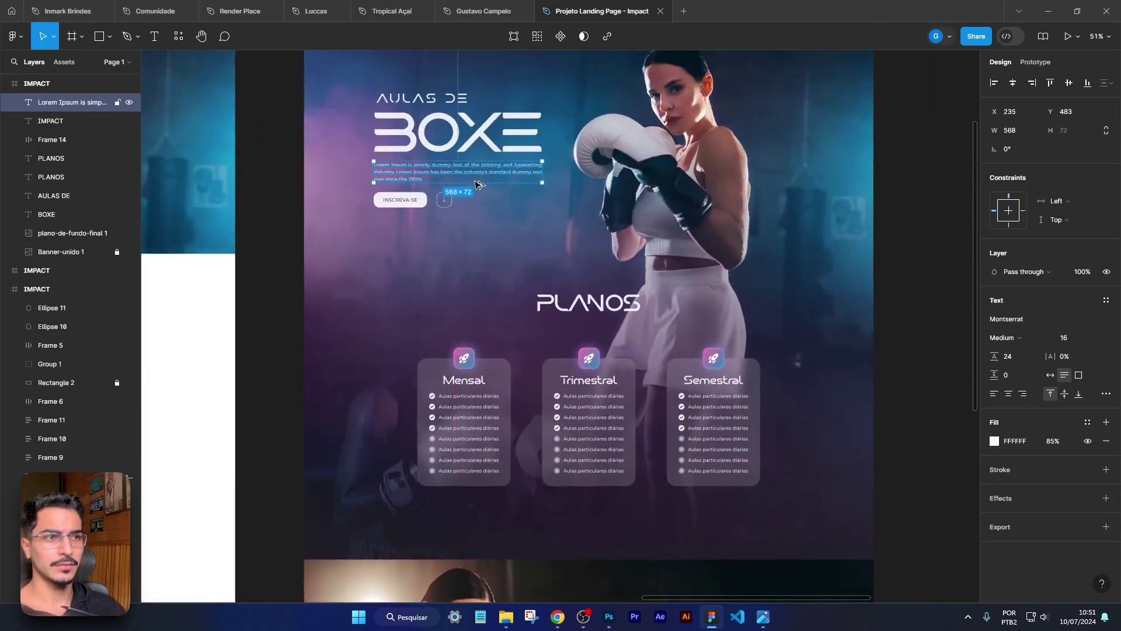
pyautogui.moveTo(472, 181); pyautogui.dragTo(654, 582)
pyautogui.scroll(-5, 654, 583)
pyautogui.press('Return')
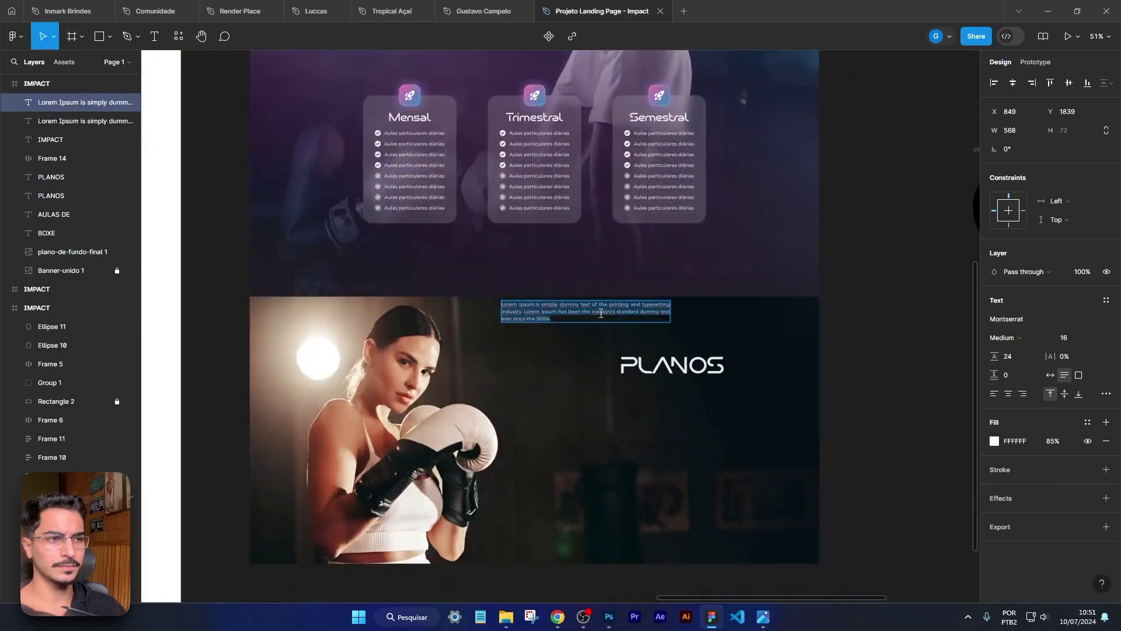
pyautogui.hotkey('ctrl', 'v')
pyautogui.press('Escape')
pyautogui.moveTo(558, 369); pyautogui.dragTo(638, 471)
# Step: Give the paragraph a white fill at 85% opacity and font size 16
pyautogui.click(993, 441)
pyautogui.moveTo(863, 317); pyautogui.dragTo(840, 300)
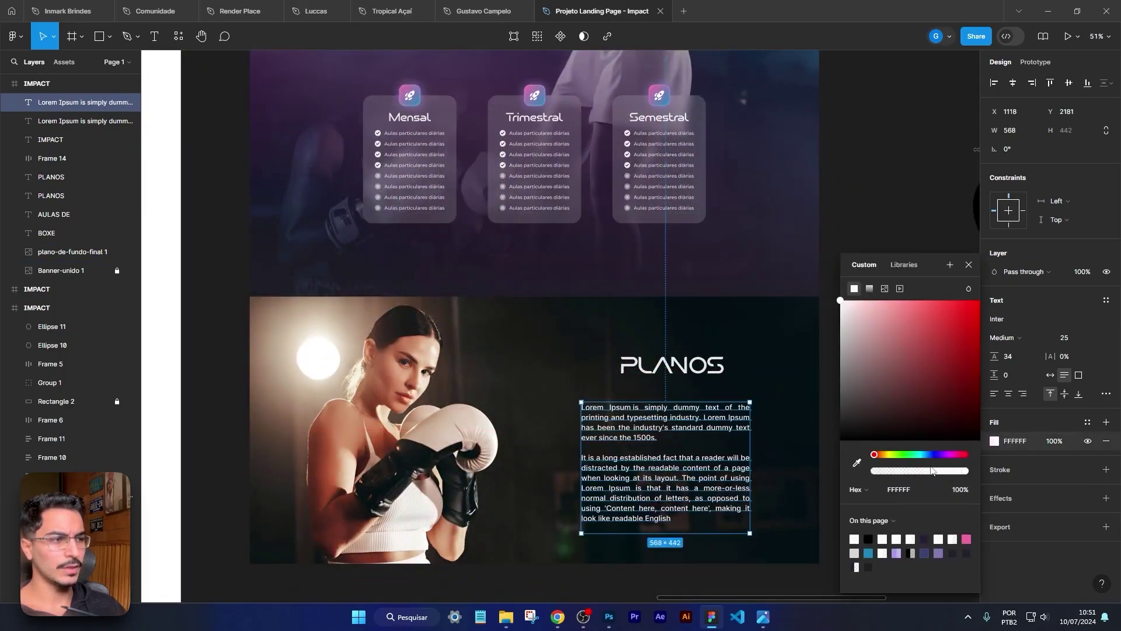
pyautogui.click(961, 493)
pyautogui.write('85')
pyautogui.press('Return')
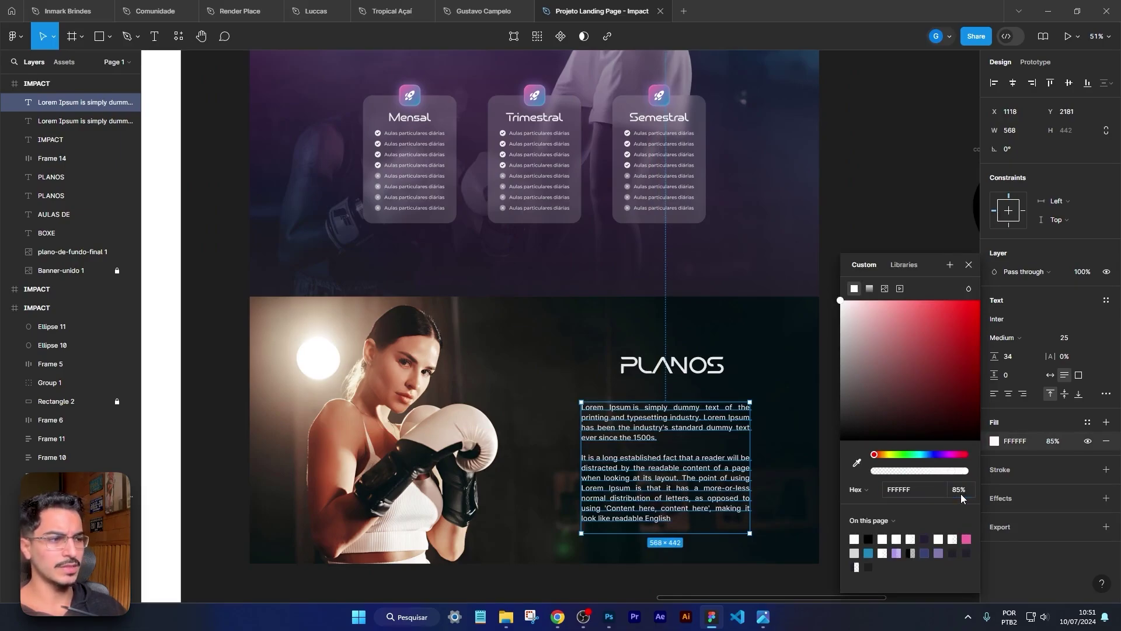
pyautogui.press('Escape')
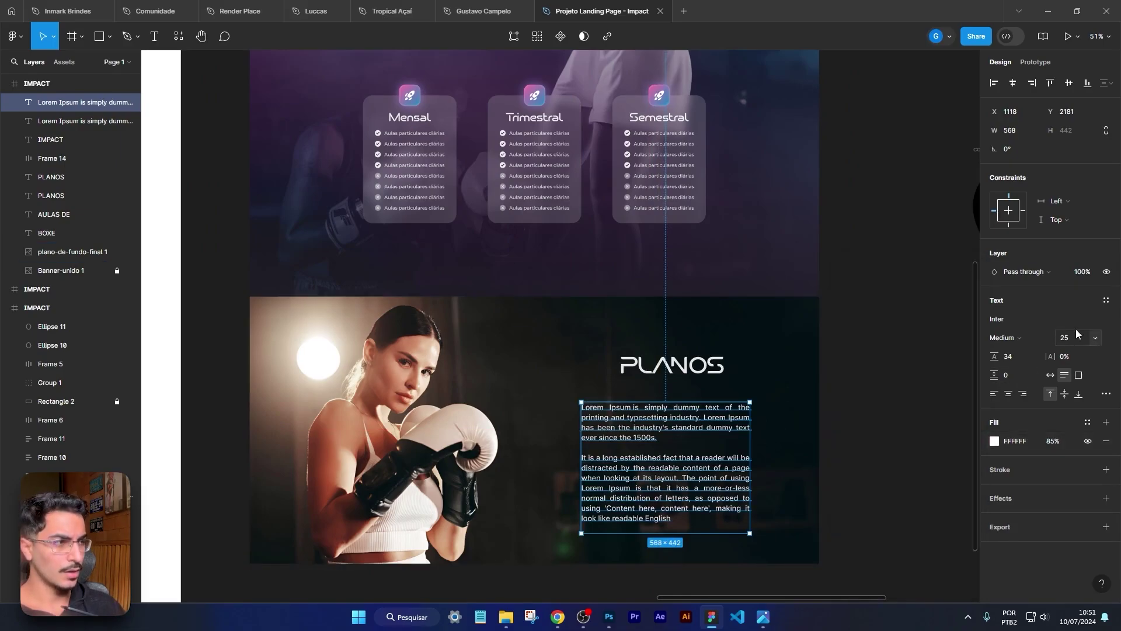
pyautogui.press('Return')
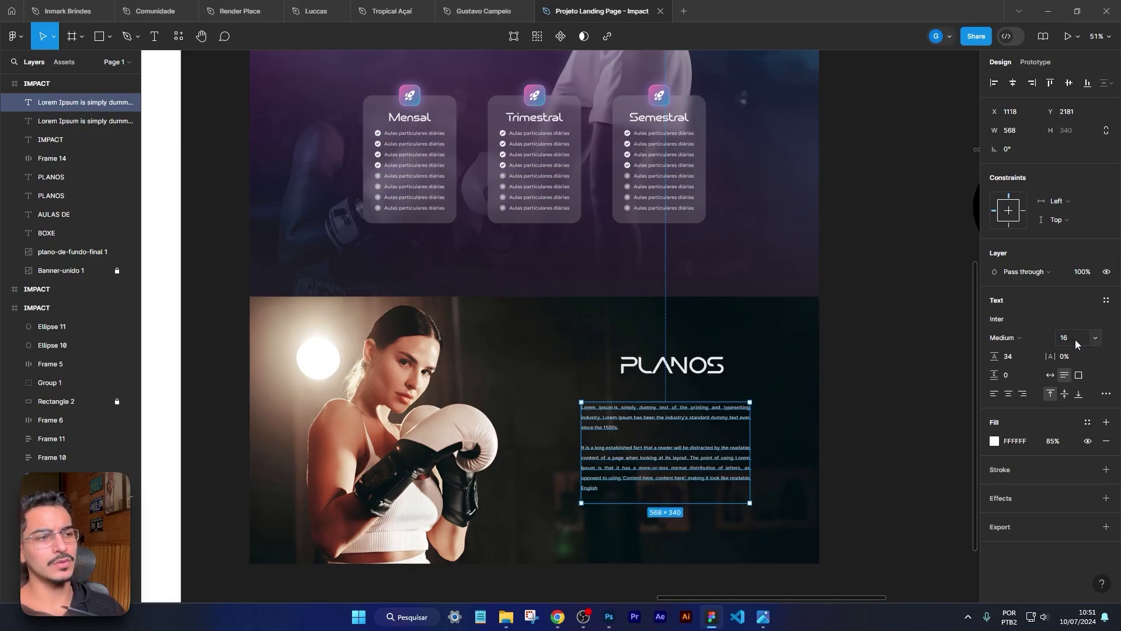
# Step: Set the paragraph's line height to 24 and turn on the layout grids
pyautogui.click(768, 411)
pyautogui.click(655, 430)
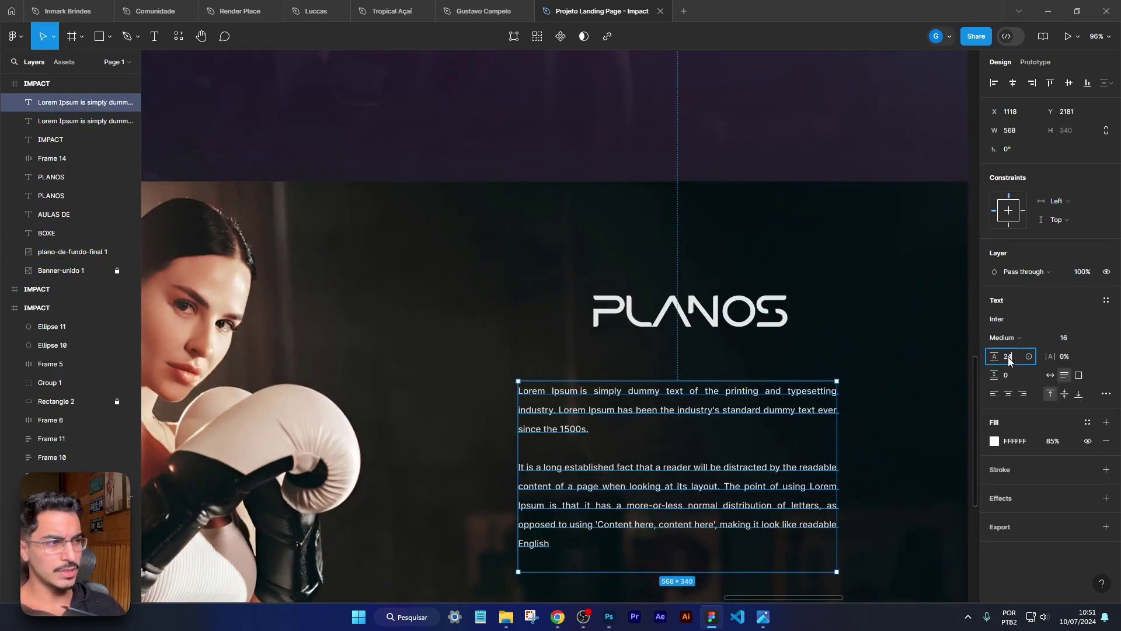
pyautogui.press('Return')
pyautogui.click(683, 366)
pyautogui.scroll(-1, 686, 364)
pyautogui.moveTo(747, 402); pyautogui.dragTo(692, 374)
pyautogui.click(688, 388)
pyautogui.hotkey('ctrl', 'shift', '4')
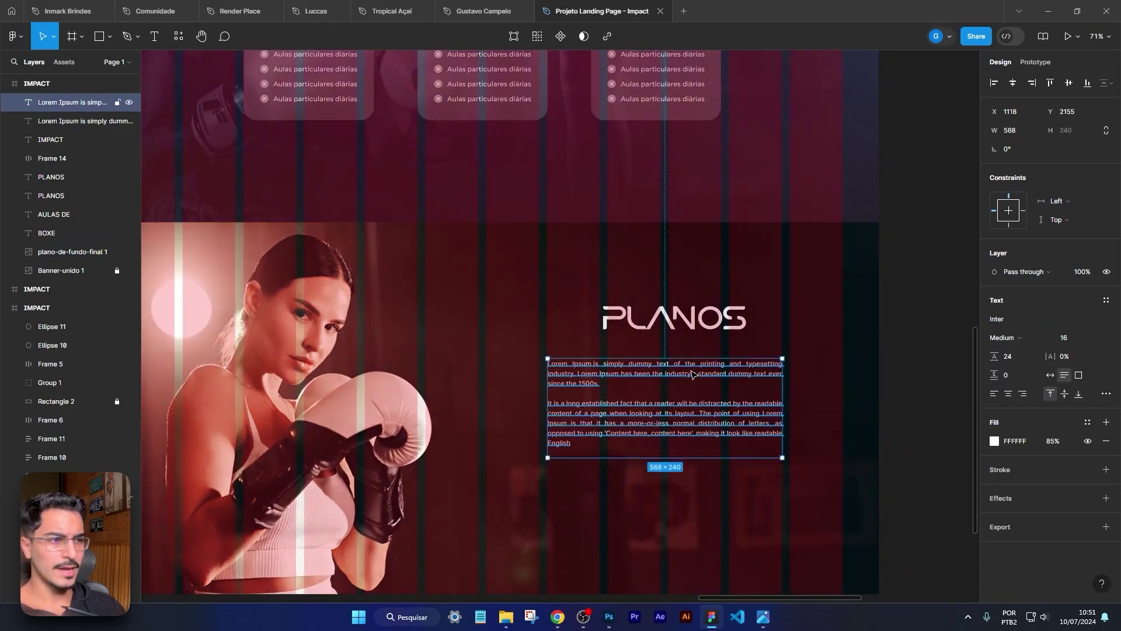
# Step: Align the PLANOS copy with the paragraph's left edge and retype it as the instructor's name
pyautogui.scroll(-5, 692, 374)
pyautogui.scroll(1, 468, 152)
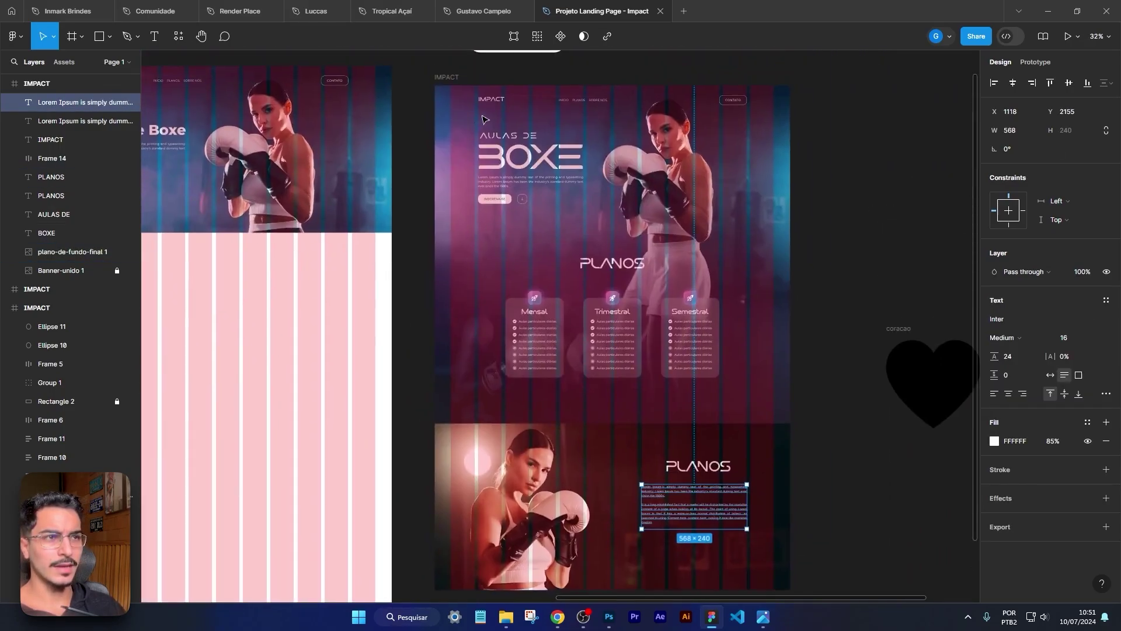
pyautogui.scroll(6, 482, 120)
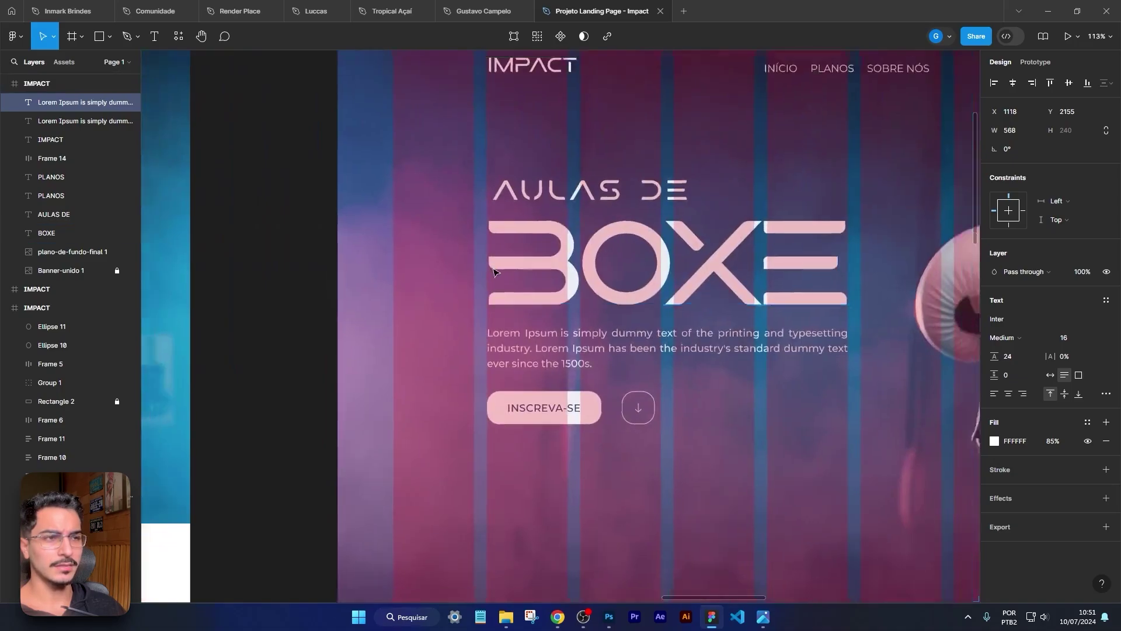
pyautogui.scroll(-5, 493, 271)
pyautogui.scroll(1, 803, 254)
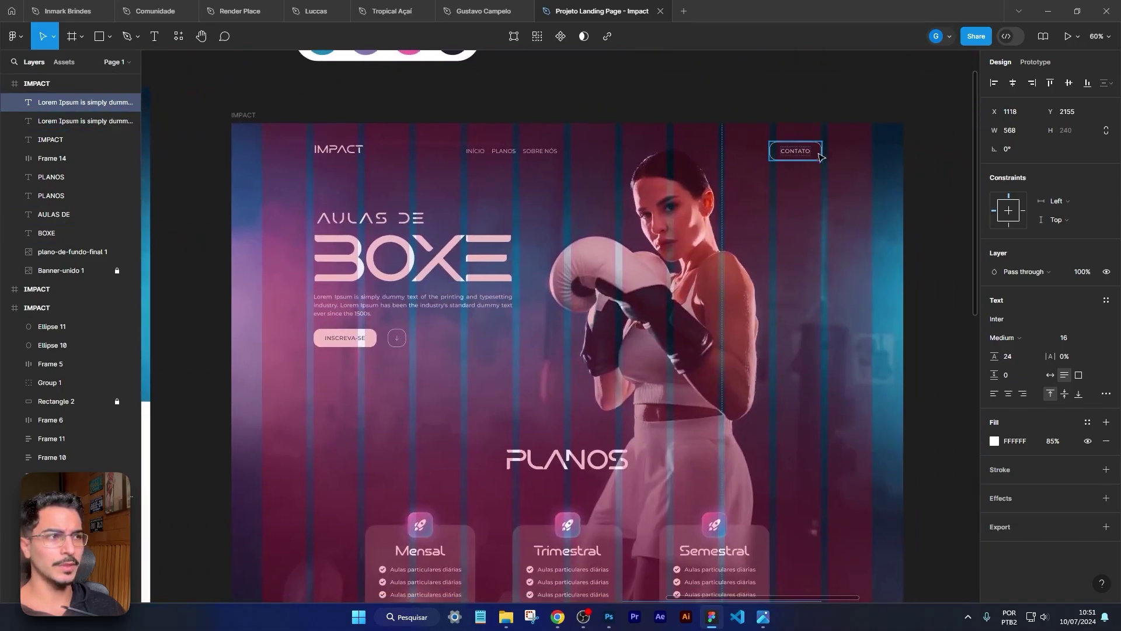
pyautogui.scroll(-10, 817, 222)
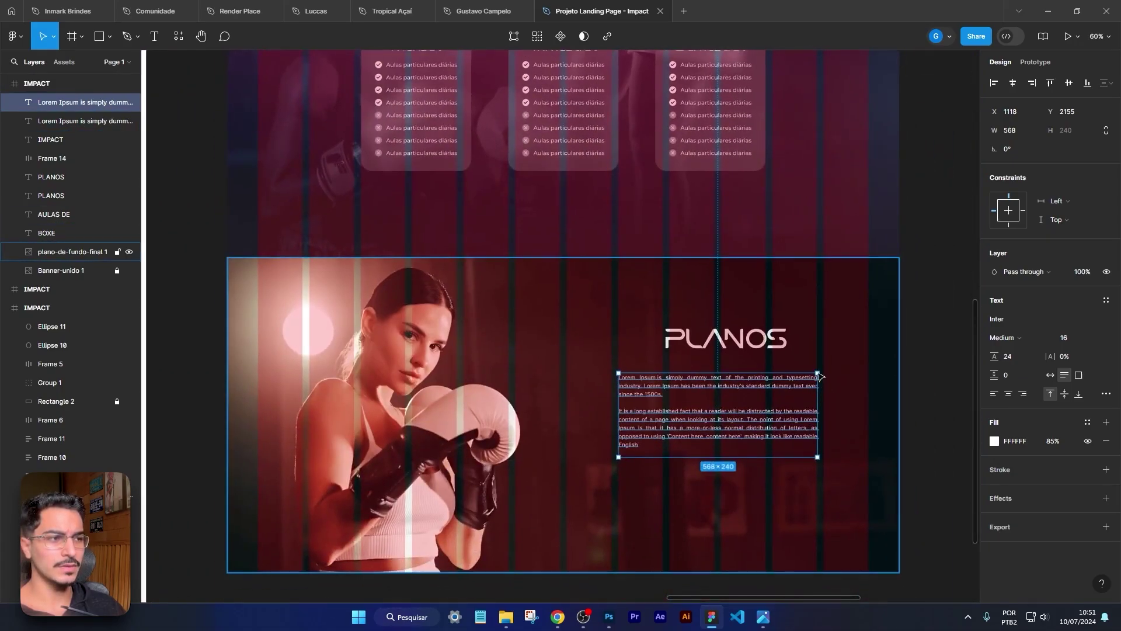
pyautogui.moveTo(742, 349); pyautogui.dragTo(701, 352)
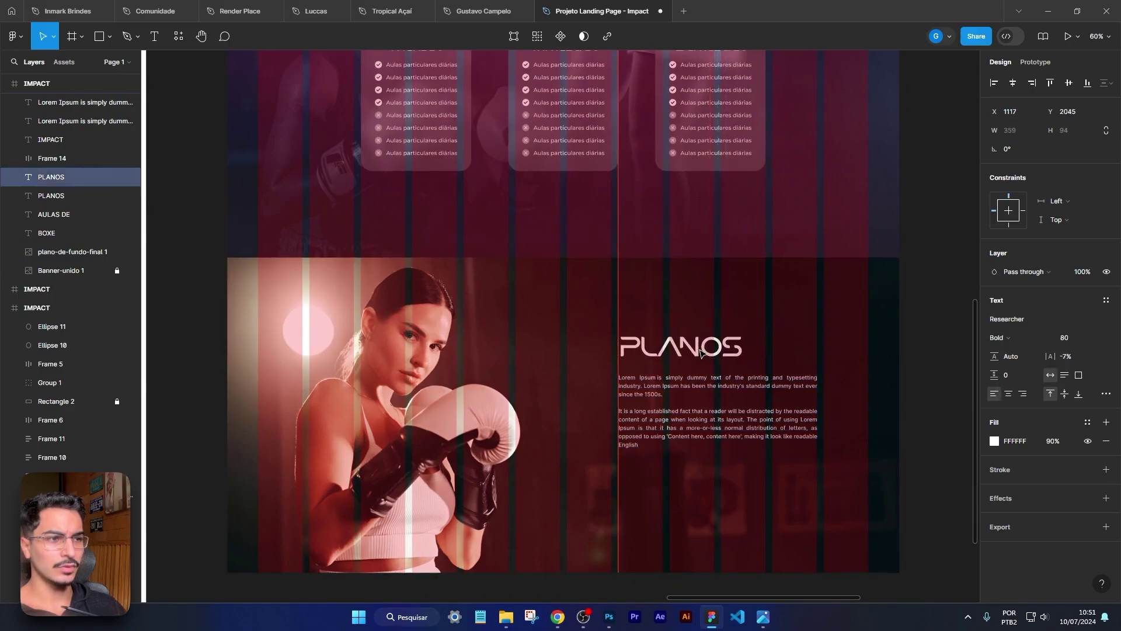
pyautogui.doubleClick(709, 345)
pyautogui.write('Fe')
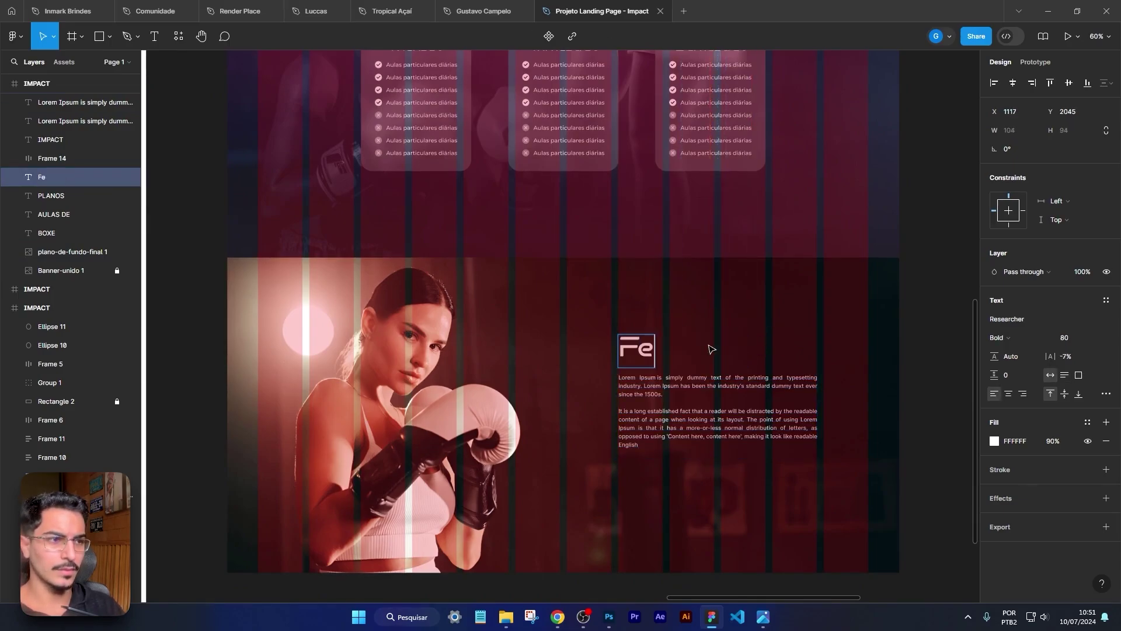
pyautogui.write('RNANDA')
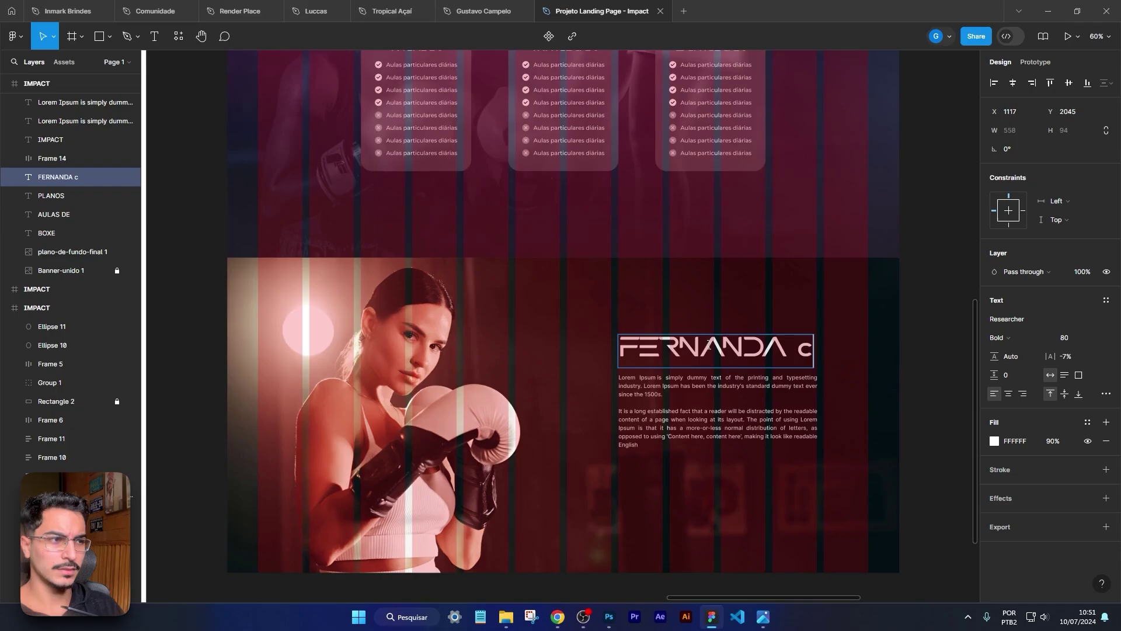
pyautogui.write(' COSTA')
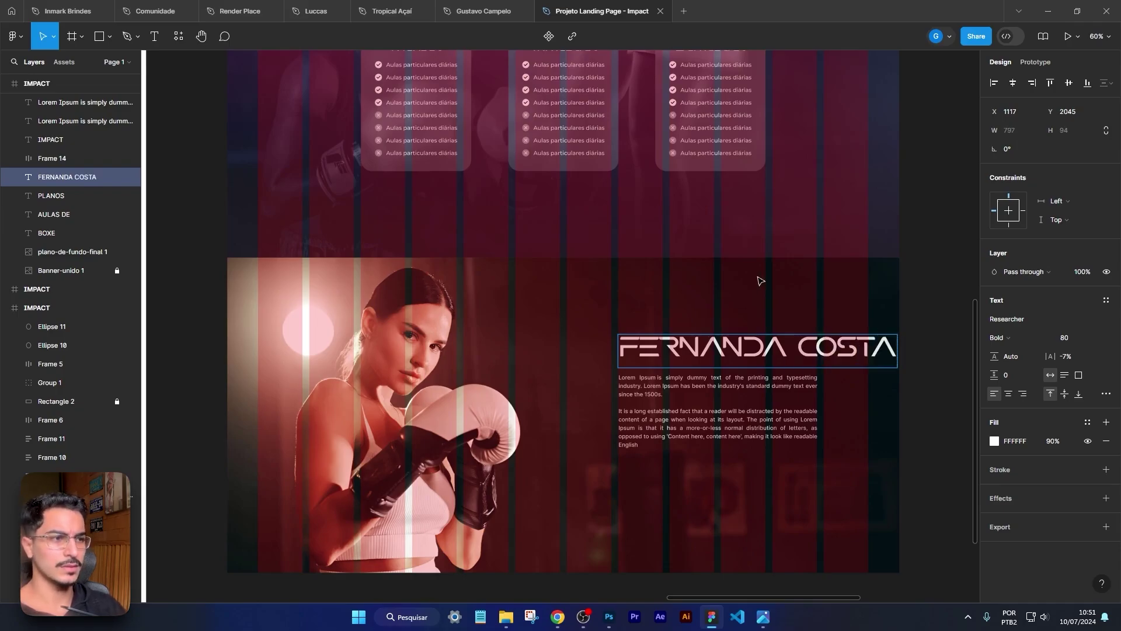
pyautogui.press('Escape')
# Step: Set the name heading to font size 57 and move it down toward the paragraph
pyautogui.scroll(2, 759, 276)
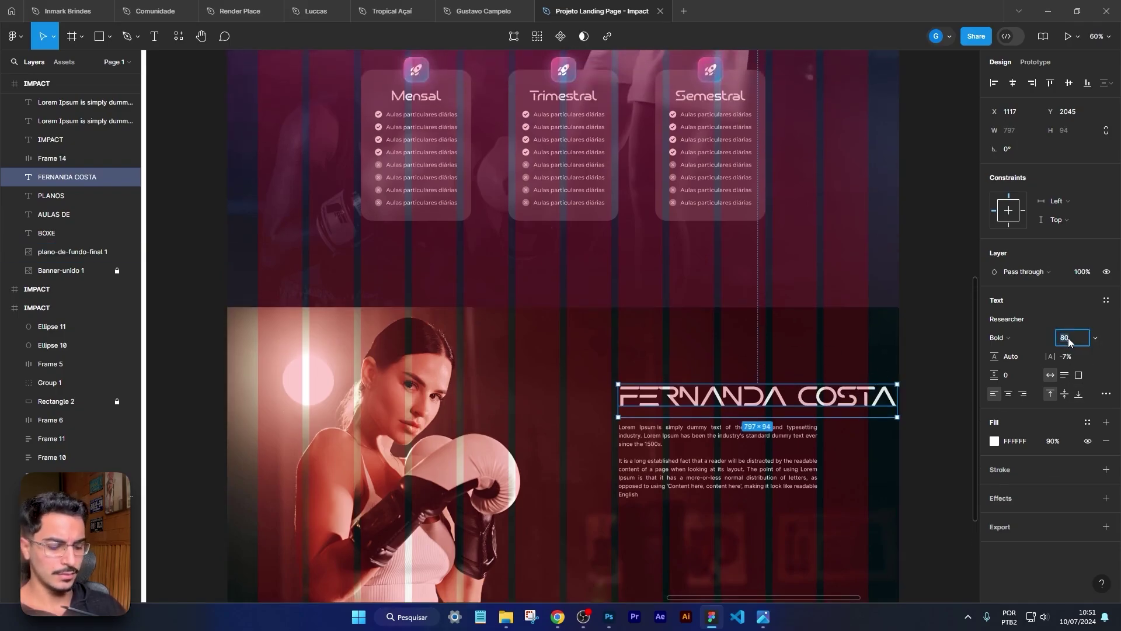
pyautogui.write('58')
pyautogui.press('Return')
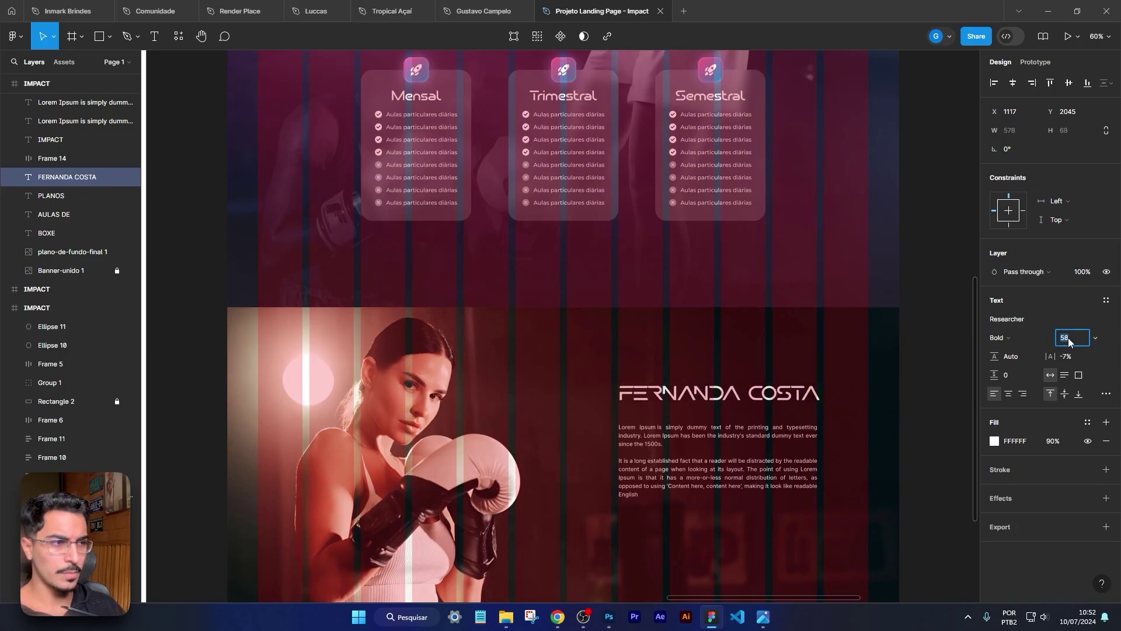
pyautogui.press('Down')
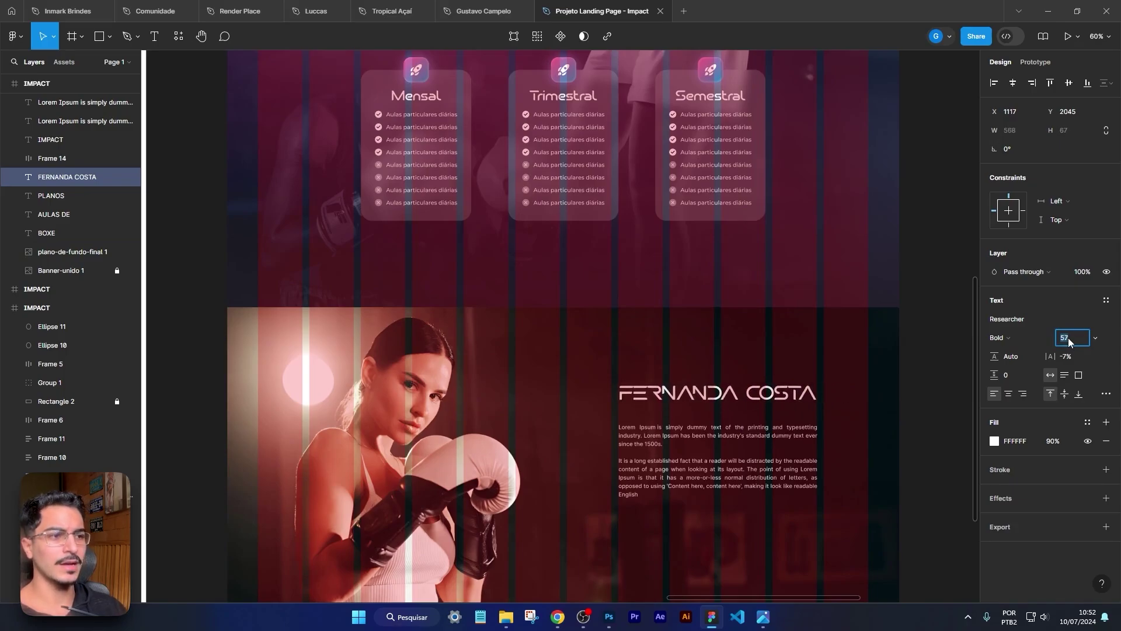
pyautogui.moveTo(729, 399); pyautogui.dragTo(729, 408)
# Step: Select the Lorem Ipsum paragraph, remove a stray typed 'g', and hide the layout grid
pyautogui.click(693, 436)
pyautogui.scroll(3, 692, 435)
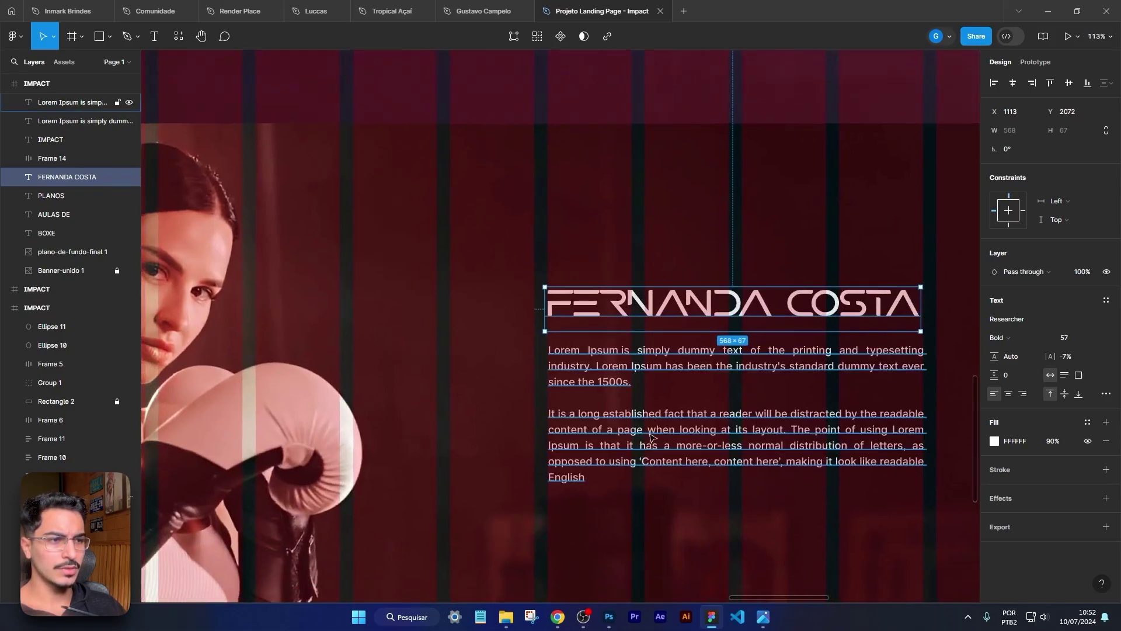
pyautogui.scroll(3, 611, 413)
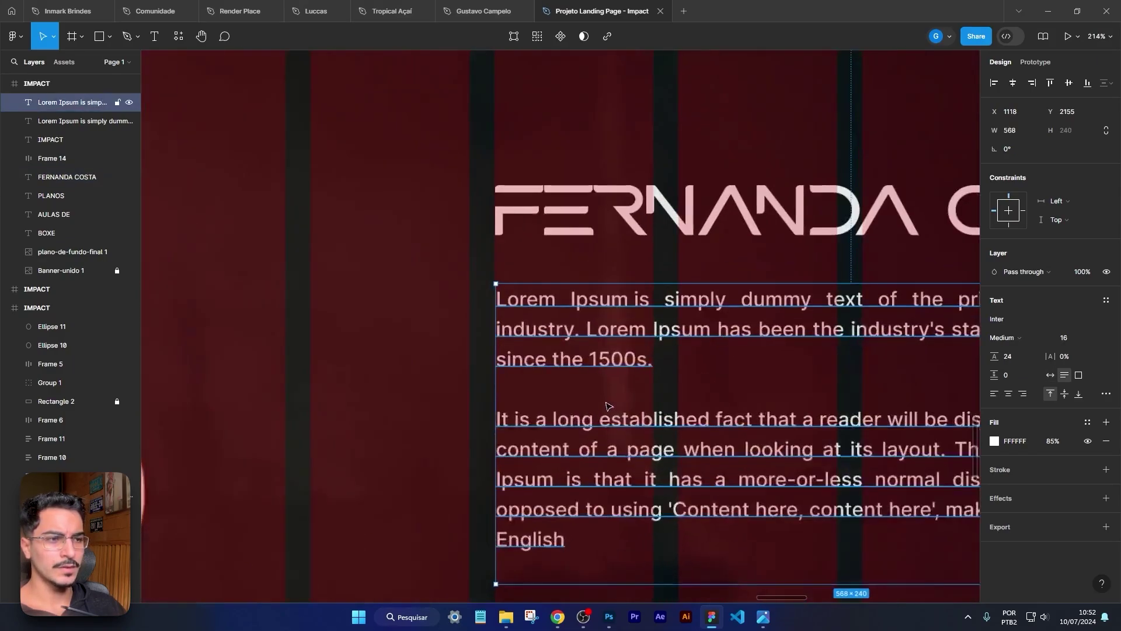
pyautogui.doubleClick(561, 389)
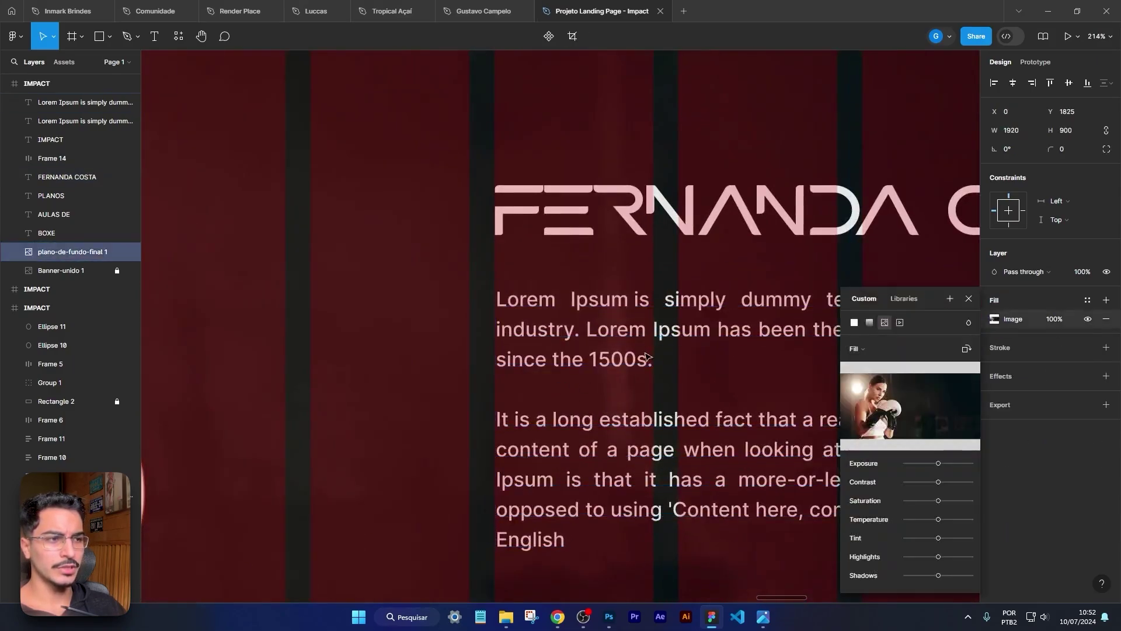
pyautogui.click(969, 299)
pyautogui.click(611, 419)
pyautogui.doubleClick(610, 419)
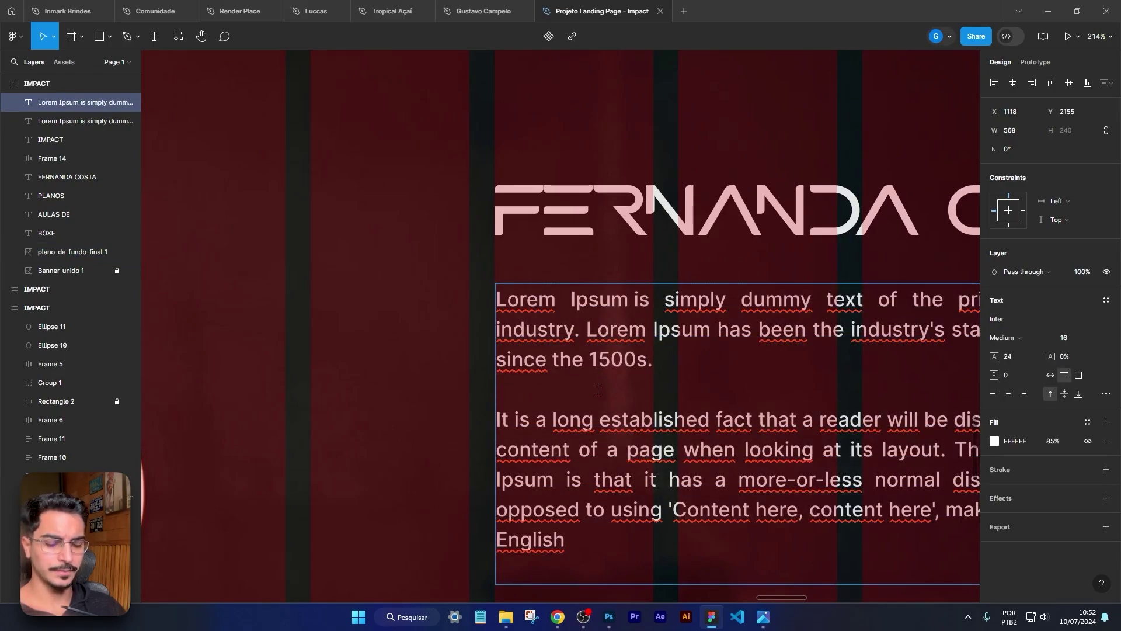
pyautogui.write('g')
pyautogui.press('BackSpace')
pyautogui.press('Escape')
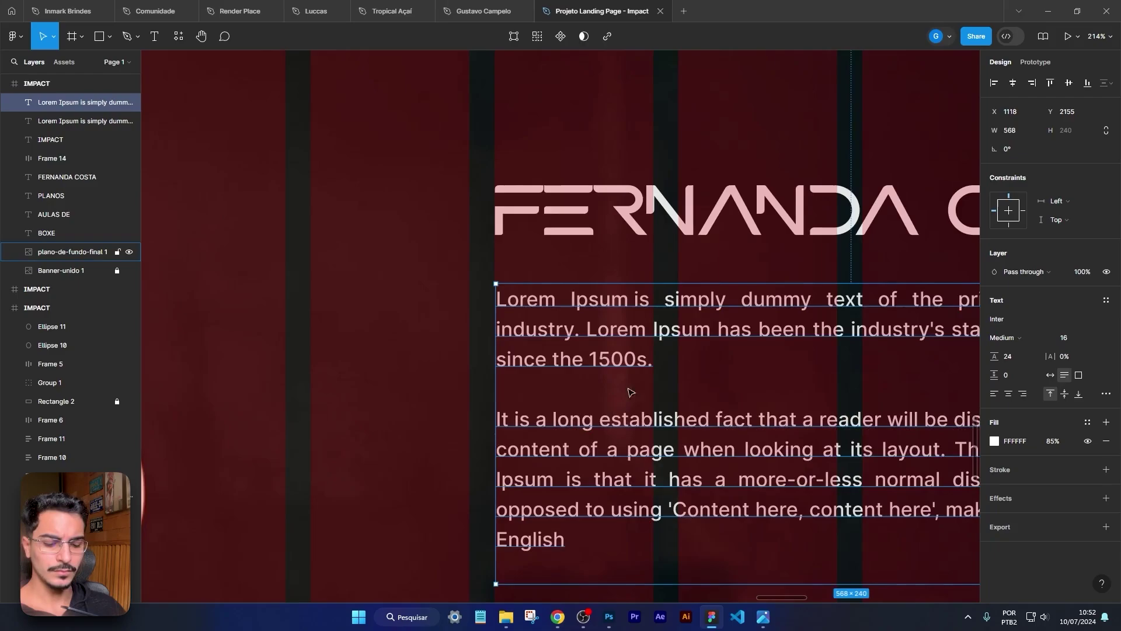
pyautogui.hotkey('shift', 'g')
# Step: Edit the paragraph, adding and then removing a line break after '1500s.'
pyautogui.click(671, 390)
pyautogui.scroll(3, 636, 399)
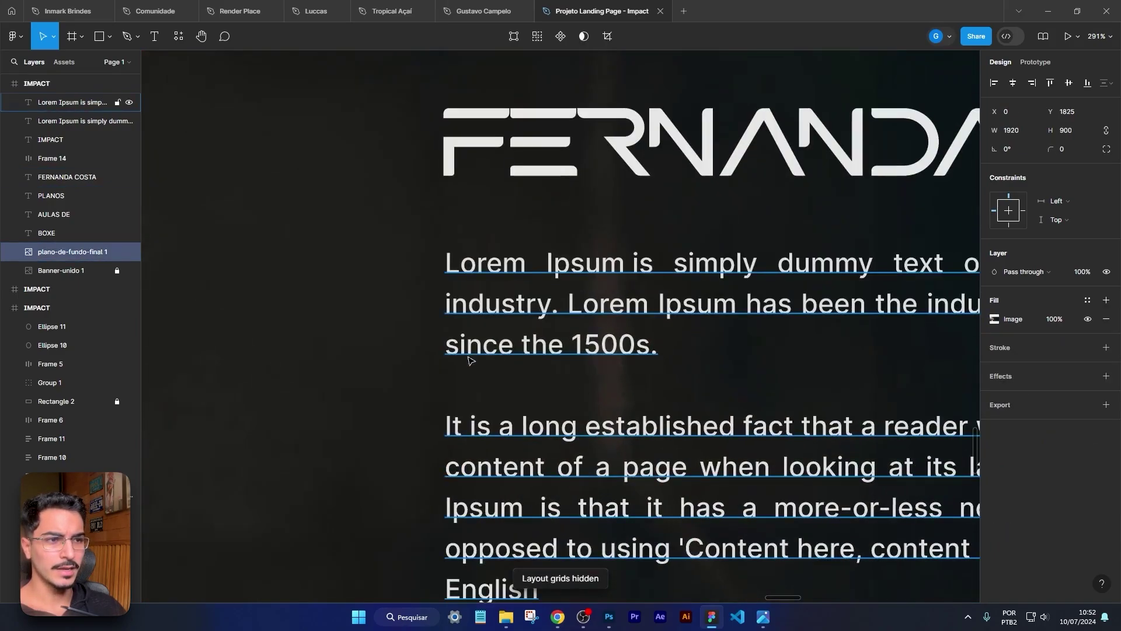
pyautogui.doubleClick(670, 353)
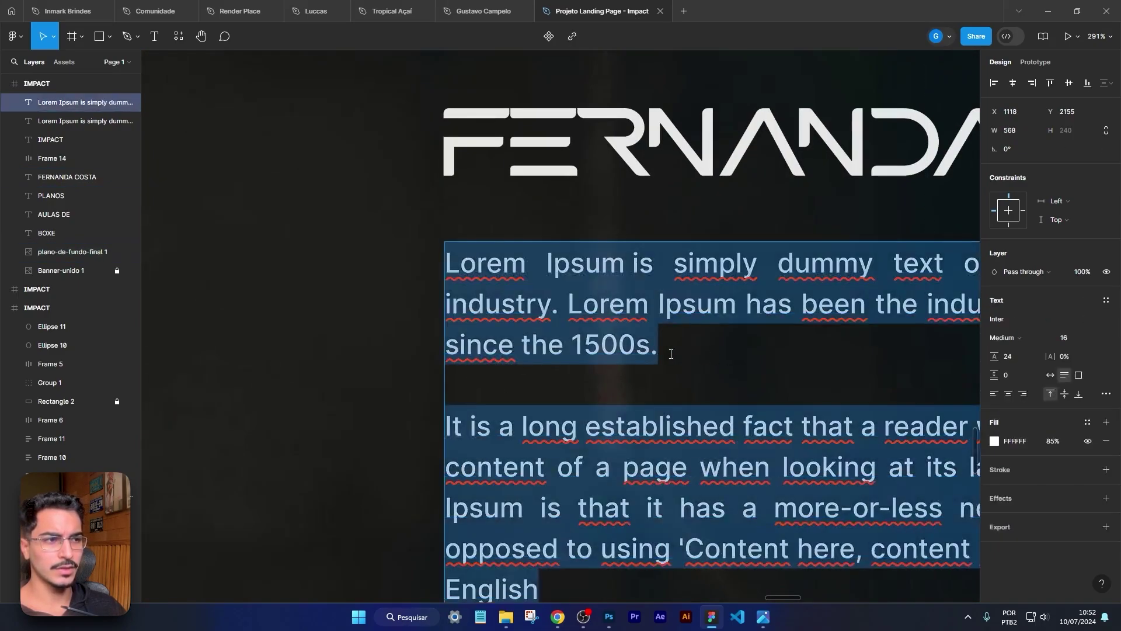
pyautogui.click(602, 383)
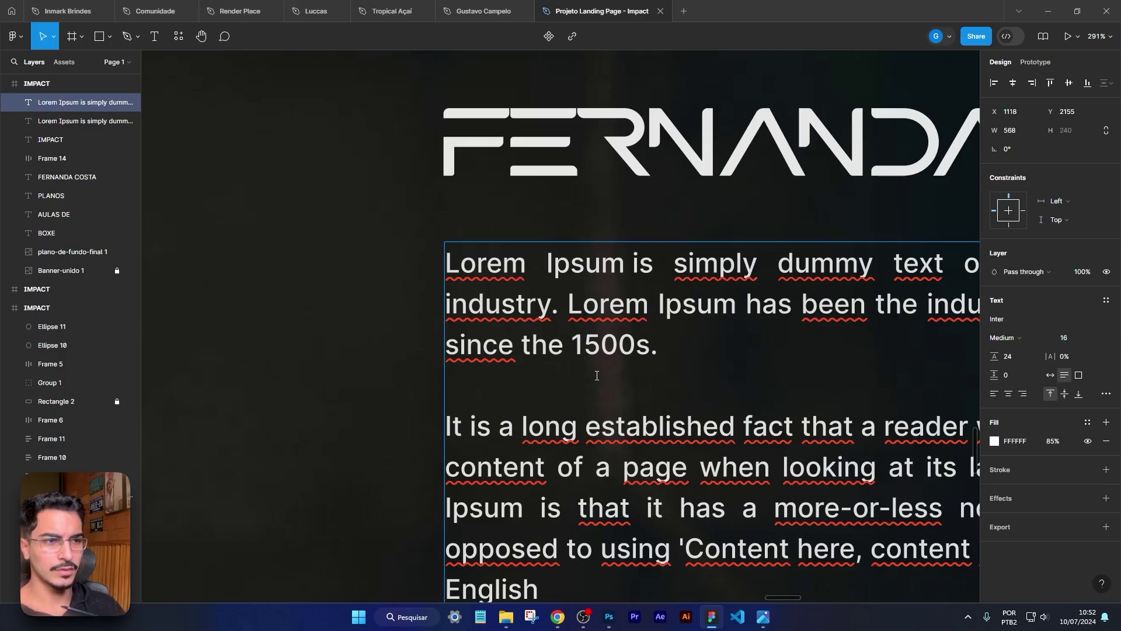
pyautogui.press('Return')
pyautogui.write('SS')
pyautogui.press('BackSpace')
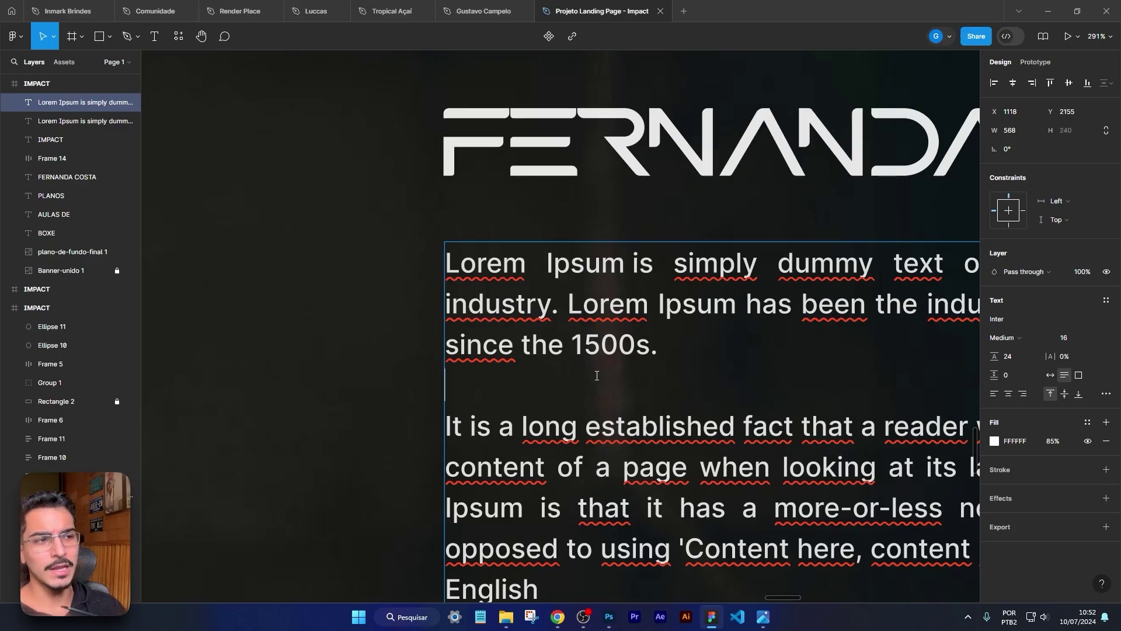
pyautogui.press('Escape')
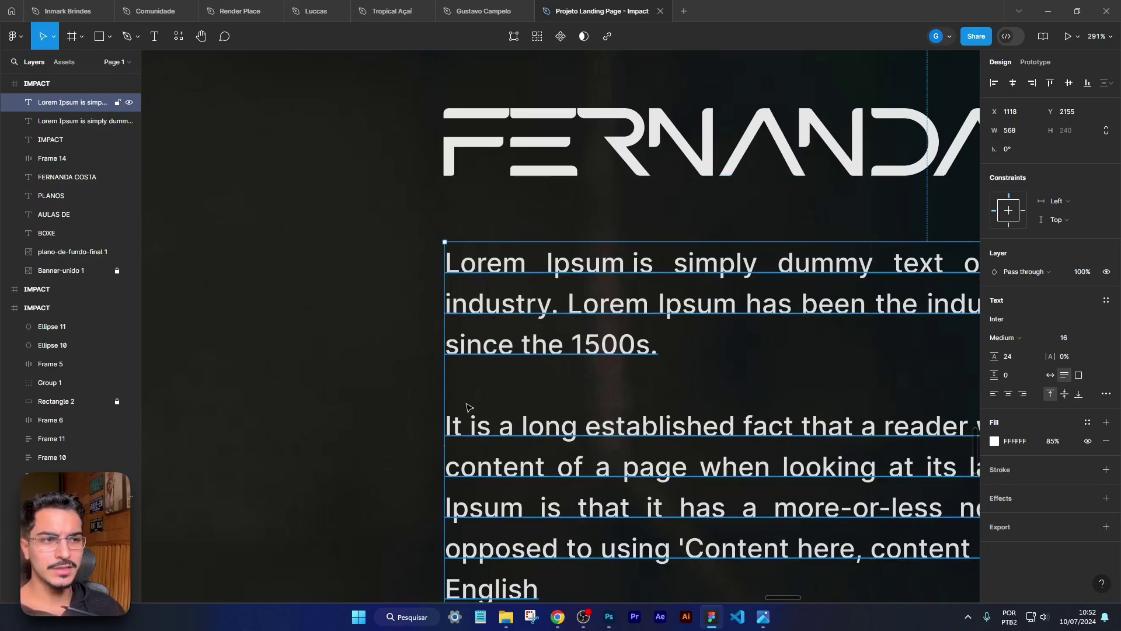
# Step: Move the Lorem Ipsum paragraph down beneath the FERNANDA COSTA heading
pyautogui.press('Up')
pyautogui.press('Up')
pyautogui.press('Up')
pyautogui.press('Up')
pyautogui.press('Up')
pyautogui.press('Up')
pyautogui.press('Up')
pyautogui.press('Up')
pyautogui.press('Up')
pyautogui.press('Up')
pyautogui.press('Up')
pyautogui.press('Up')
pyautogui.press('Up')
pyautogui.press('Up')
pyautogui.press('Up')
pyautogui.press('Up')
pyautogui.press('Up')
pyautogui.press('Up')
pyautogui.press('Up')
pyautogui.press('Up')
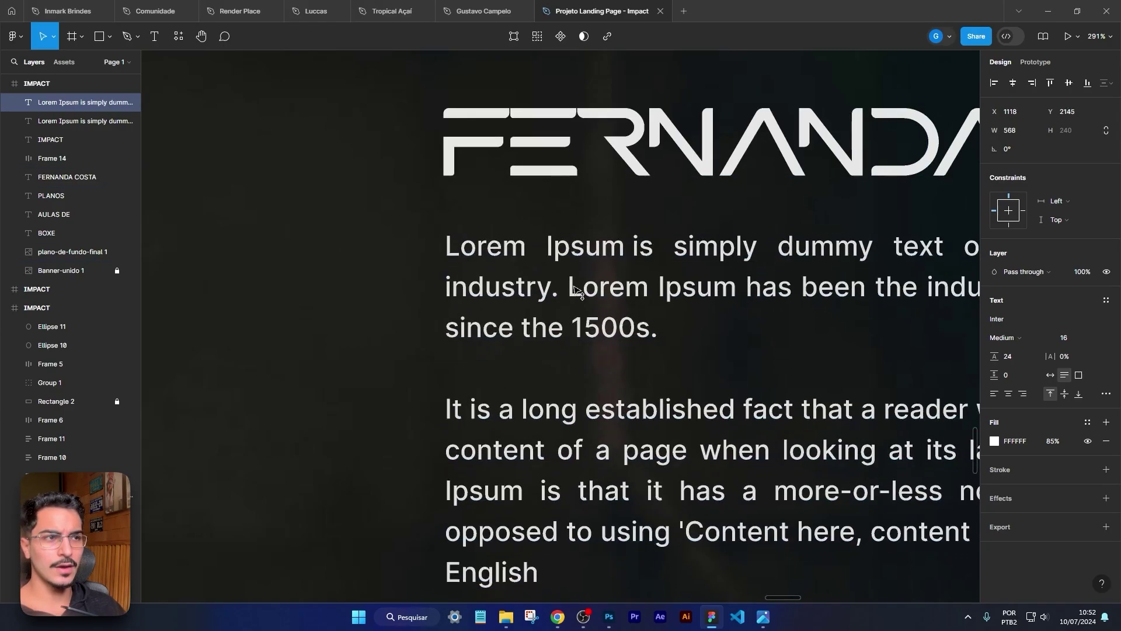
pyautogui.click(380, 253)
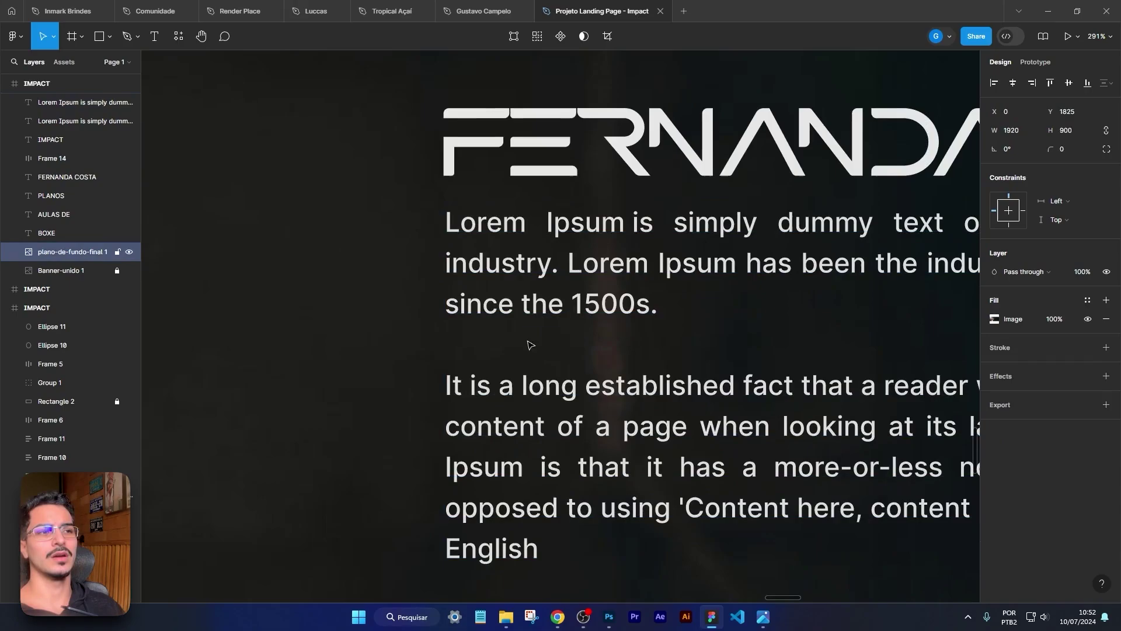
pyautogui.click(555, 245)
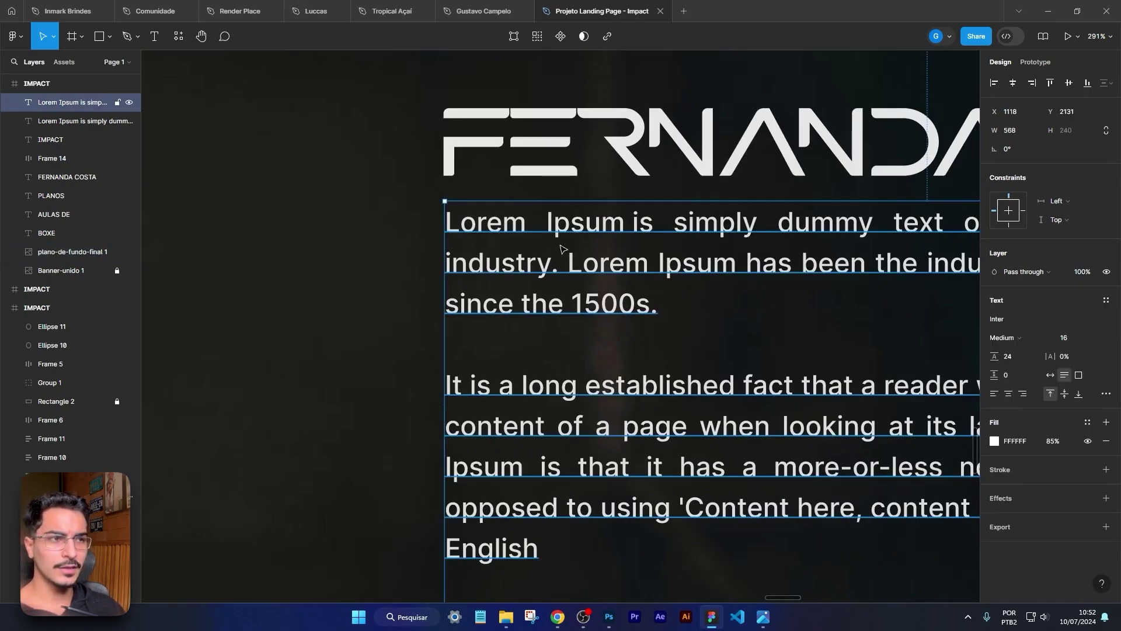
pyautogui.moveTo(558, 269); pyautogui.dragTo(558, 328)
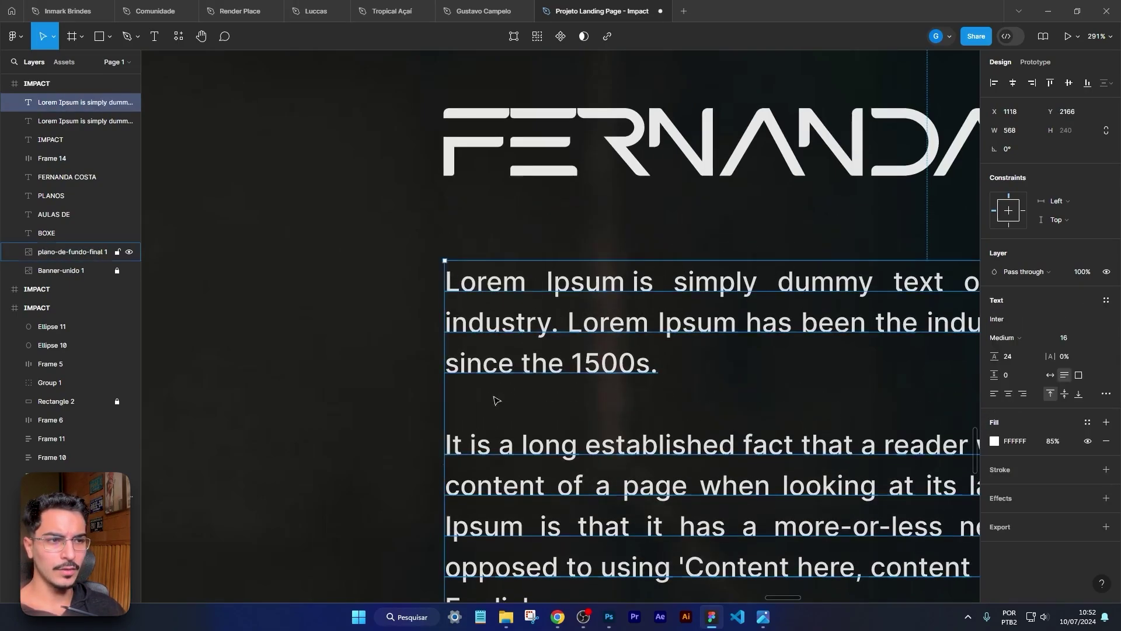
pyautogui.click(565, 145)
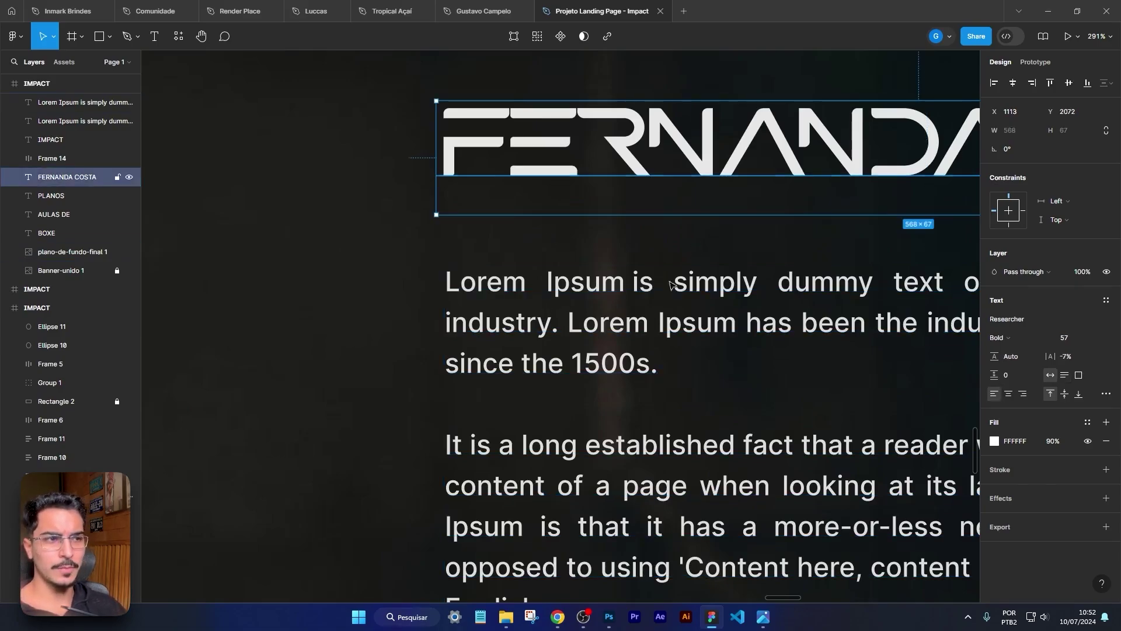
pyautogui.click(584, 234)
pyautogui.click(568, 134)
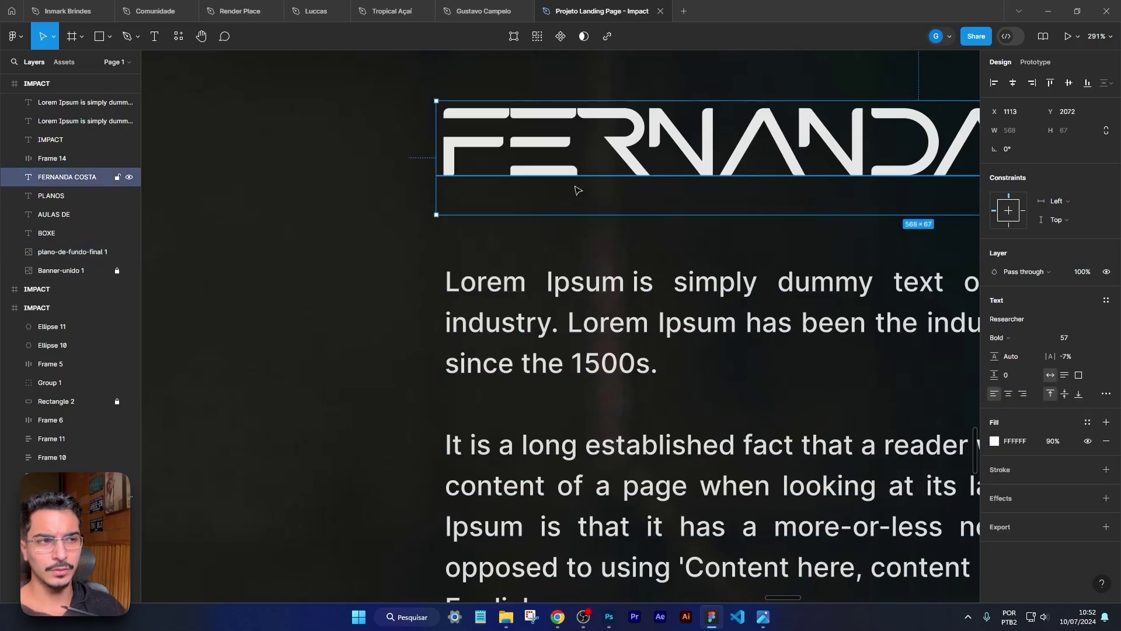
pyautogui.click(563, 309)
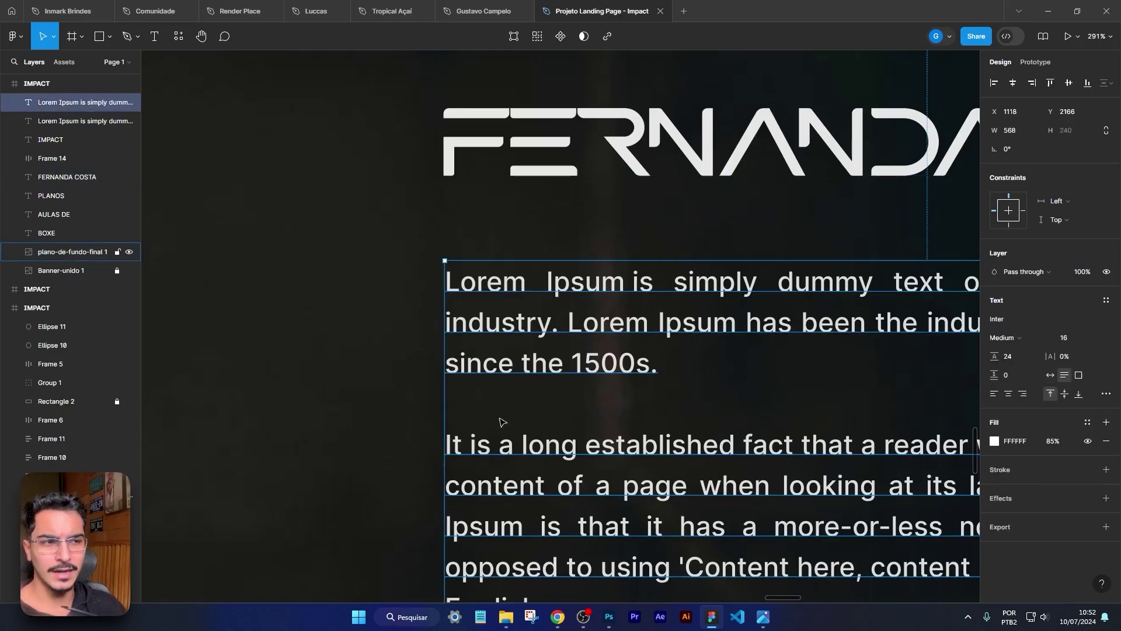
# Step: Nudge the paragraph and FERNANDA COSTA heading up so they sit about 21 px apart
pyautogui.click(321, 343)
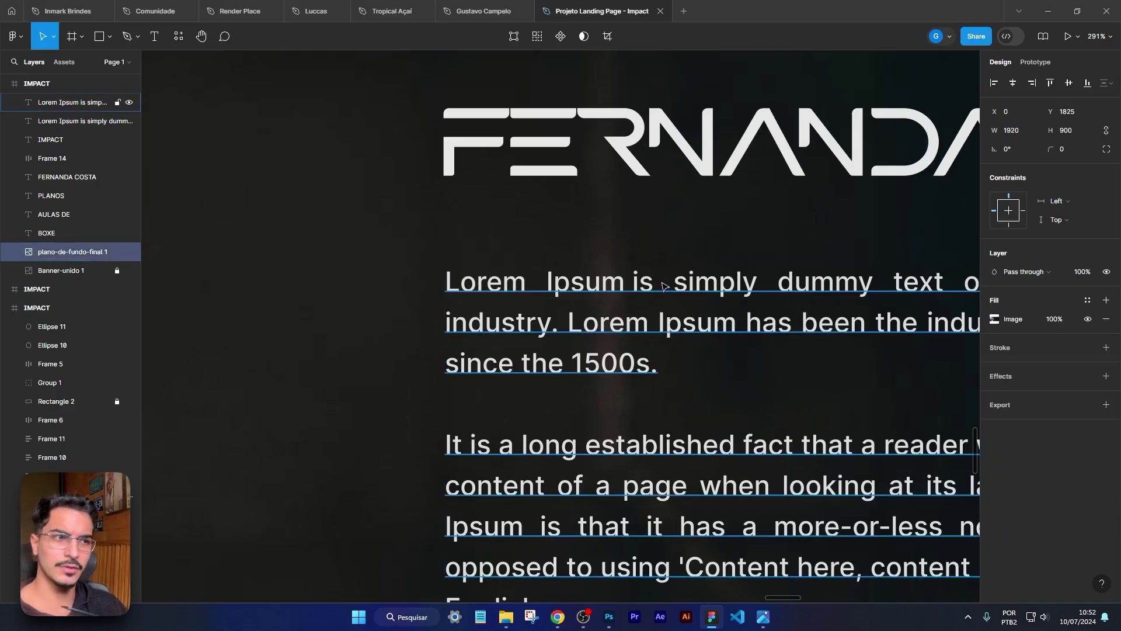
pyautogui.scroll(-5, 622, 251)
pyautogui.click(569, 298)
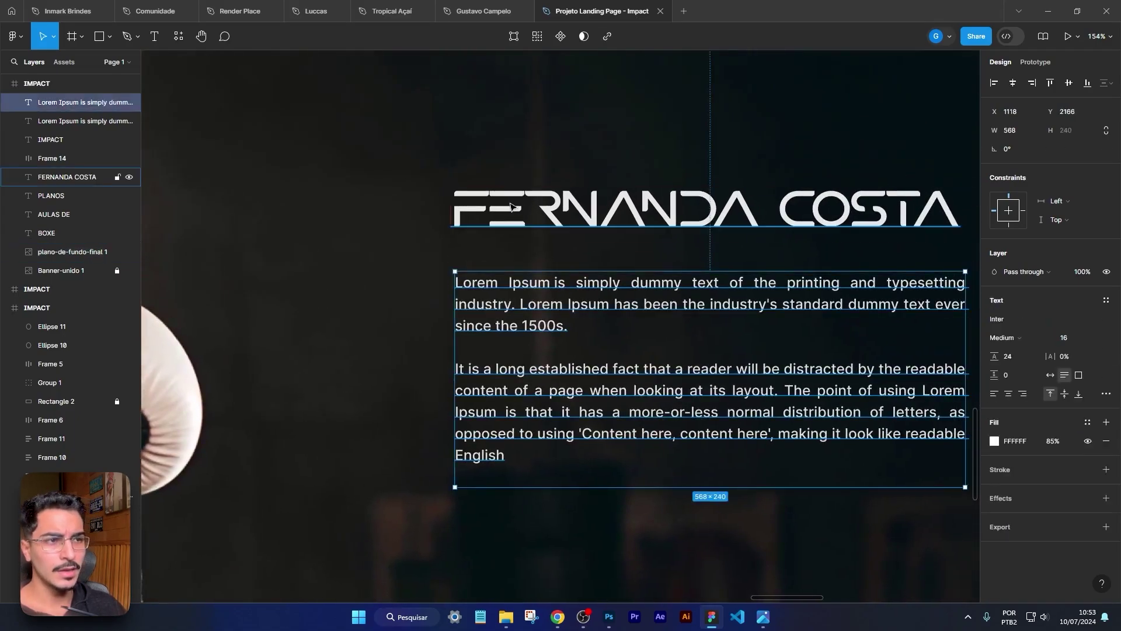
pyautogui.press('Up')
pyautogui.press('Up')
pyautogui.press('Up')
pyautogui.press('Up')
pyautogui.press('Up')
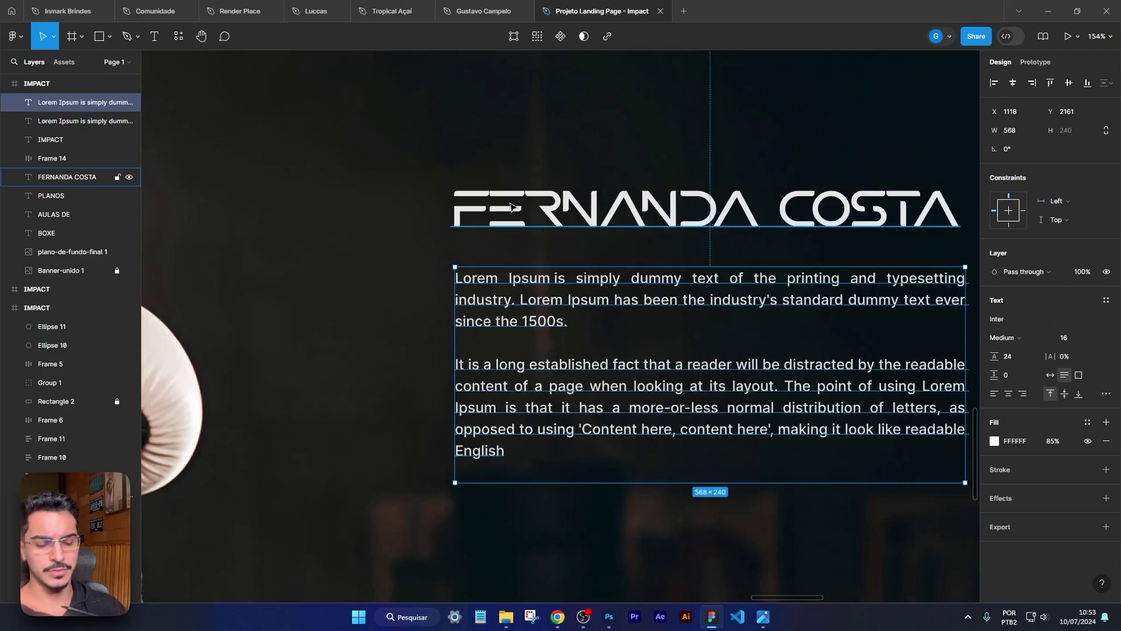
pyautogui.click(511, 206)
pyautogui.hotkey('shift', 'g')
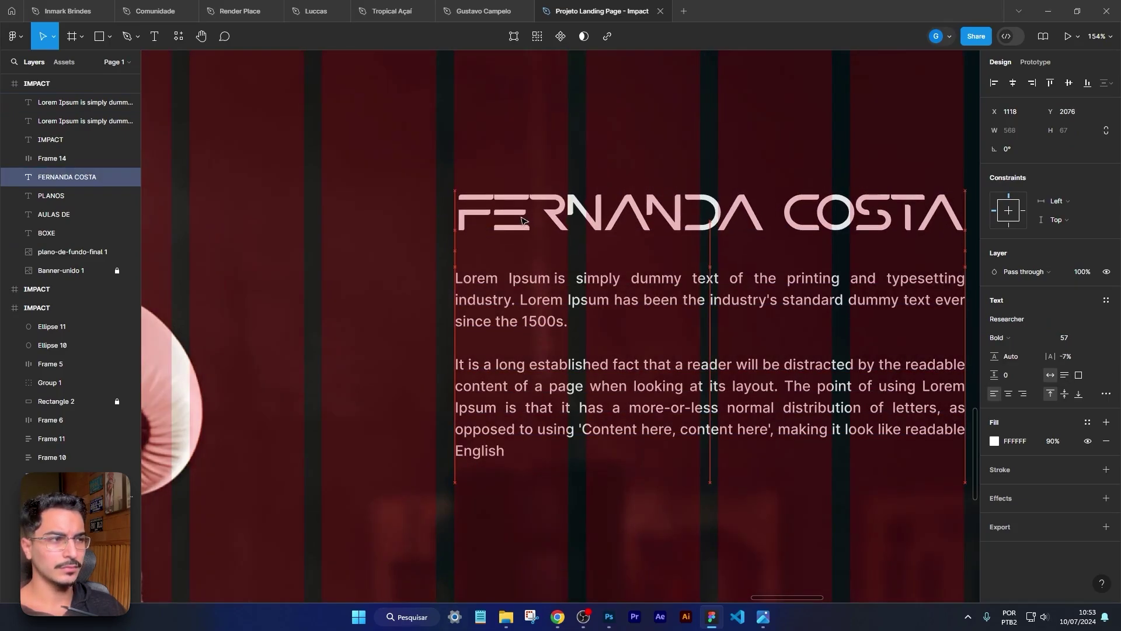
pyautogui.press('Up')
pyautogui.press('Up')
pyautogui.press('Up')
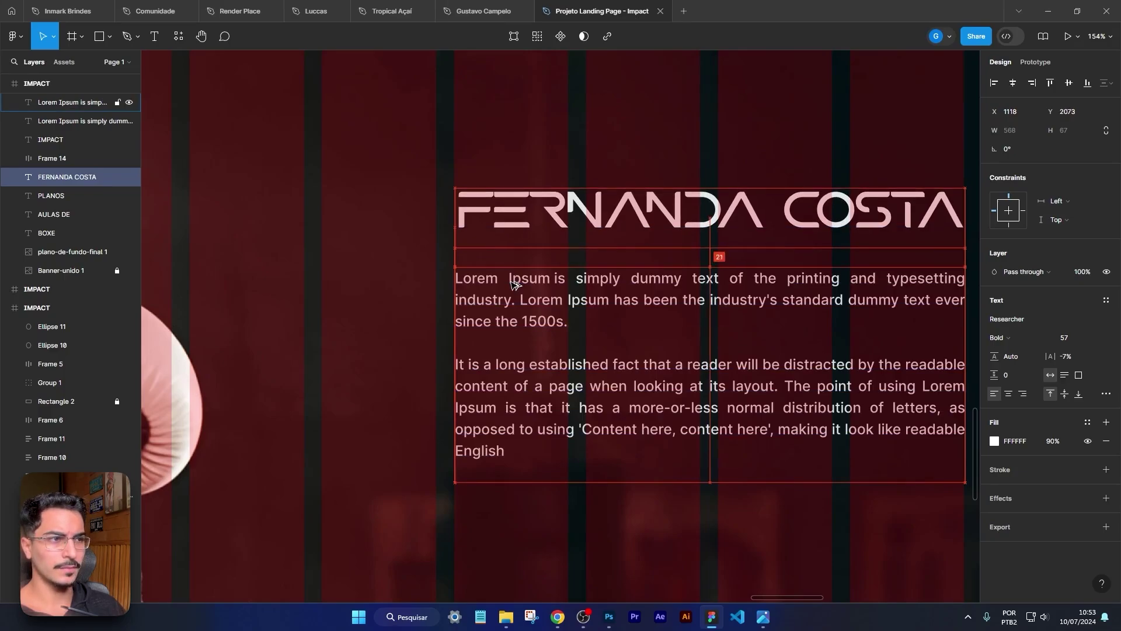
pyautogui.click(341, 295)
# Step: Copy the hero's INSCREVA-SE button down into the instructor section
pyautogui.scroll(-5, 362, 316)
pyautogui.hotkey('shift', 'g')
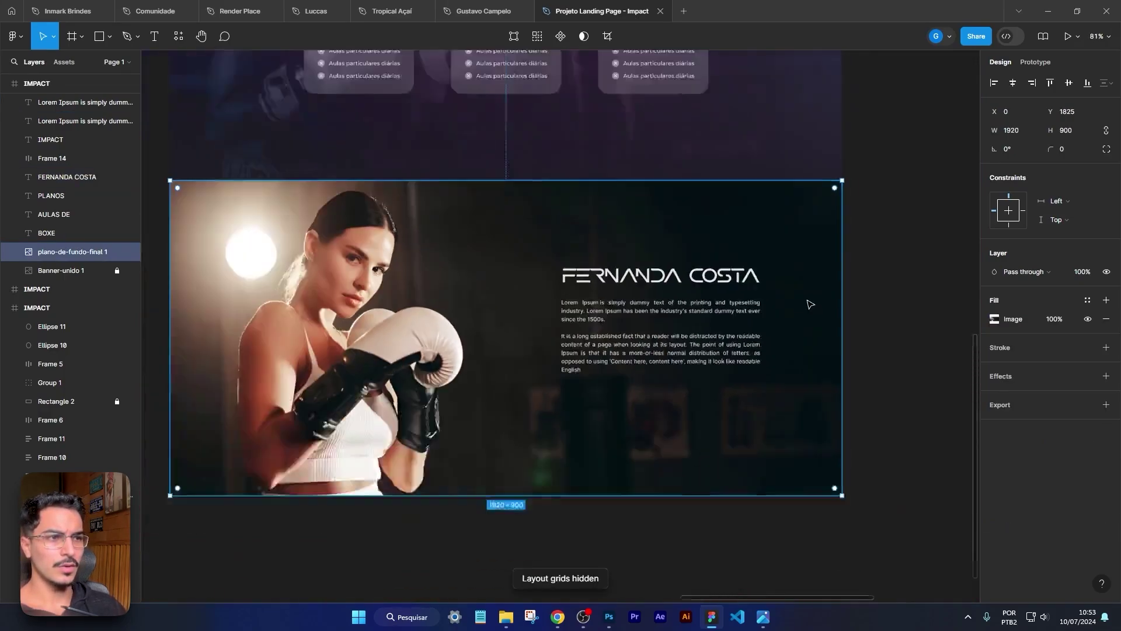
pyautogui.scroll(-3, 809, 304)
pyautogui.moveTo(607, 62); pyautogui.dragTo(611, 225)
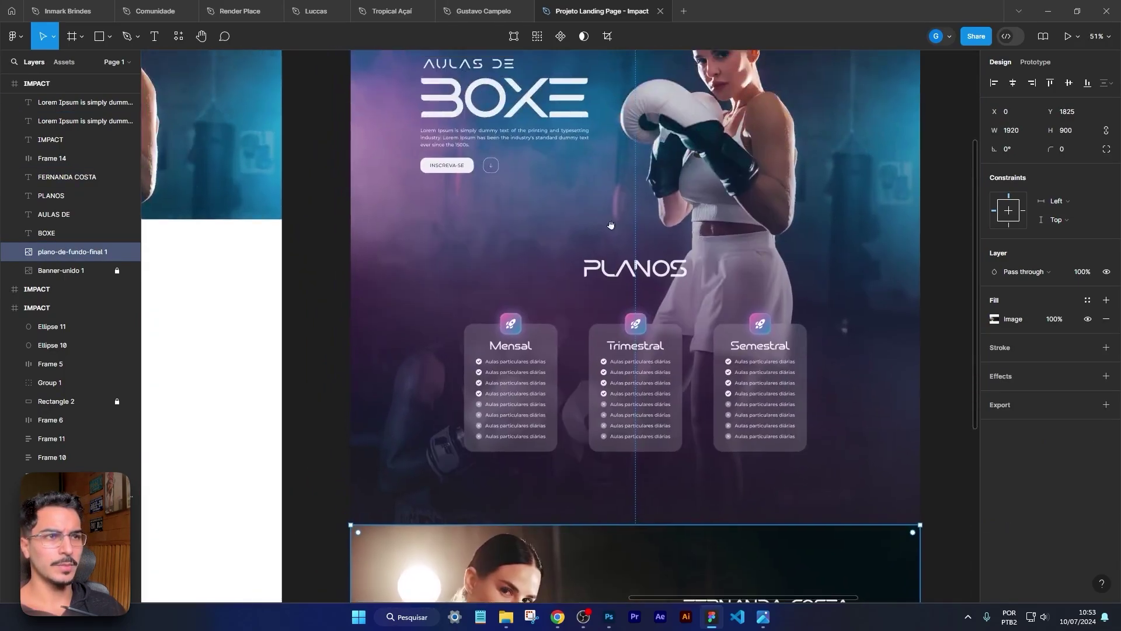
pyautogui.doubleClick(452, 170)
pyautogui.moveTo(458, 171); pyautogui.dragTo(710, 561)
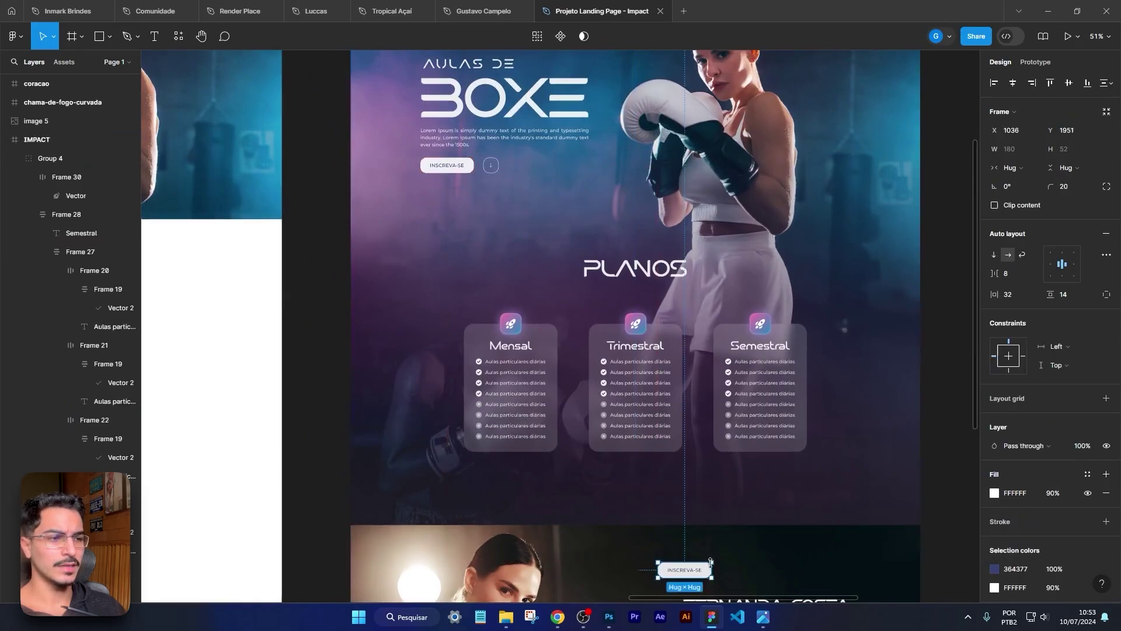
pyautogui.scroll(-5, 734, 432)
pyautogui.scroll(3, 734, 431)
pyautogui.moveTo(644, 253); pyautogui.dragTo(673, 426)
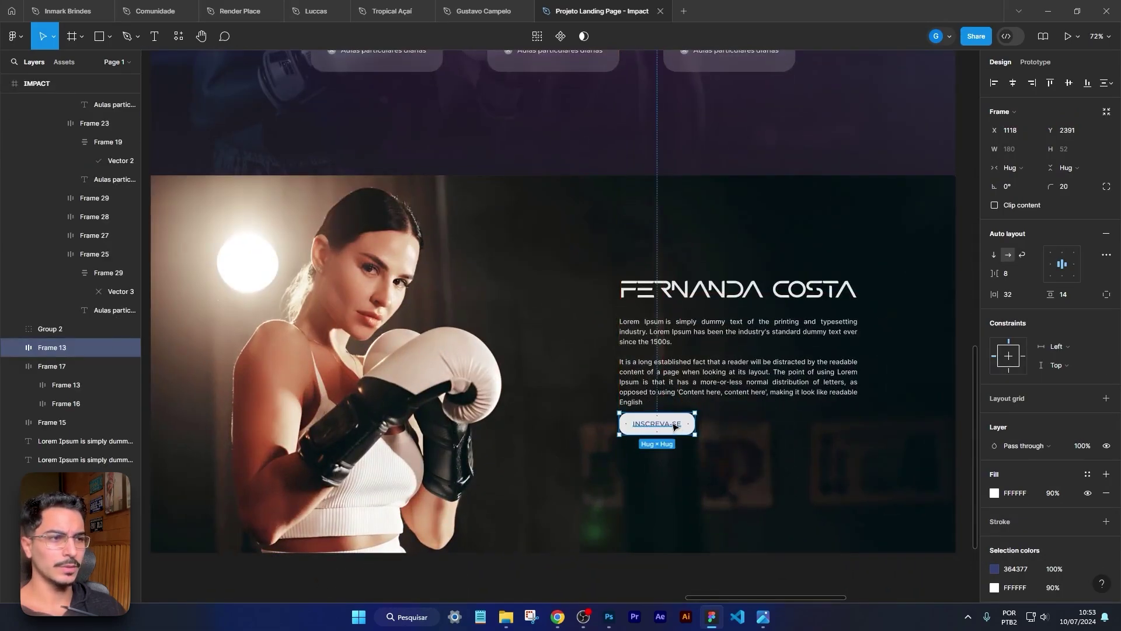
# Step: Position the copied button just below the Lorem Ipsum paragraph, measuring the gap
pyautogui.scroll(4, 673, 426)
pyautogui.scroll(3, 488, 416)
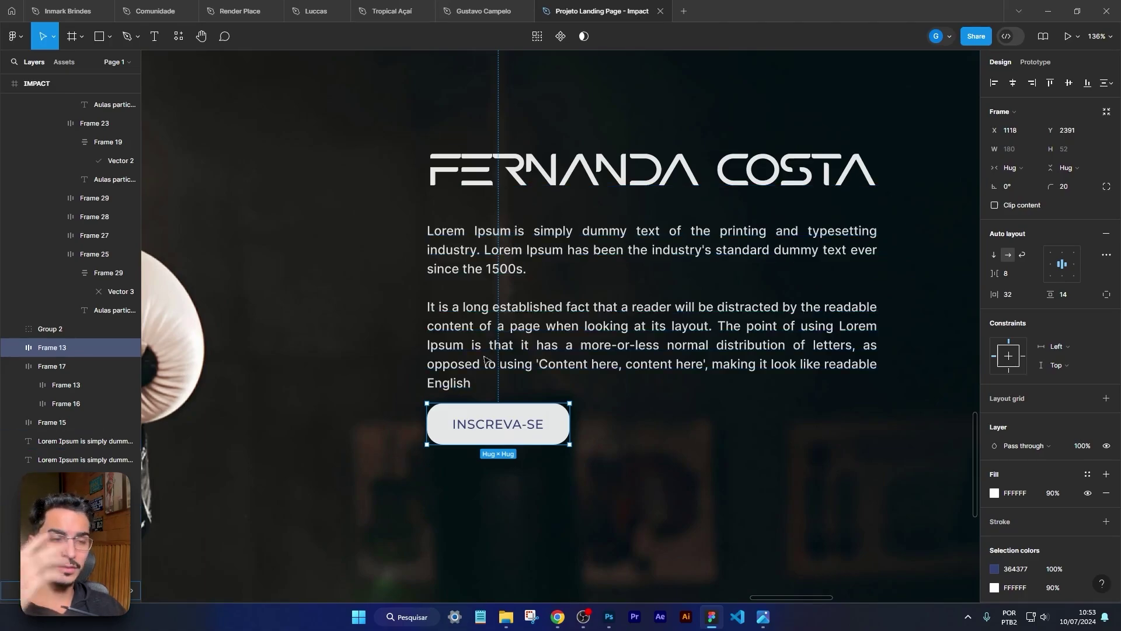
pyautogui.hotkey('ctrl', 'shift', '4')
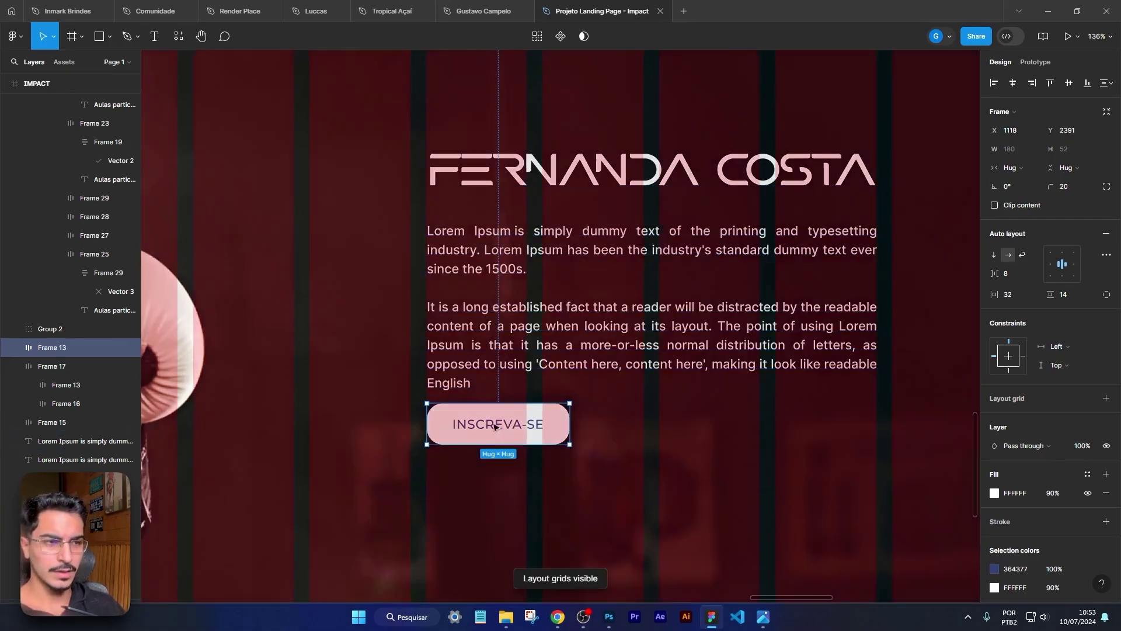
pyautogui.moveTo(459, 428); pyautogui.dragTo(459, 432)
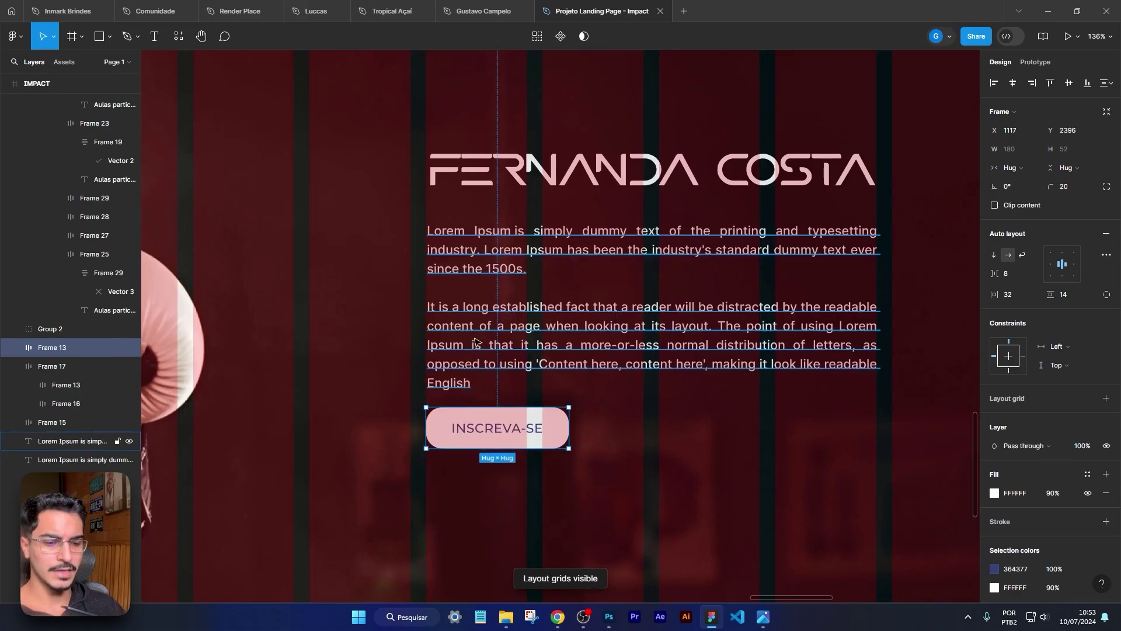
pyautogui.hotkey('ctrl', 'shift', '4')
pyautogui.click(474, 380)
pyautogui.click(494, 413)
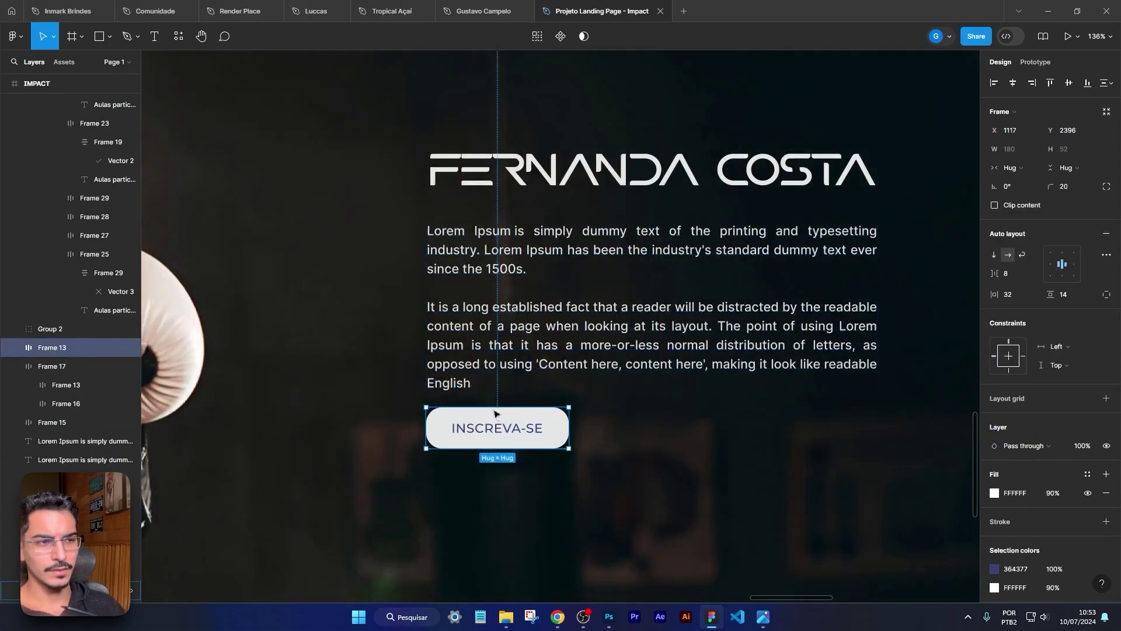
pyautogui.press('alt')
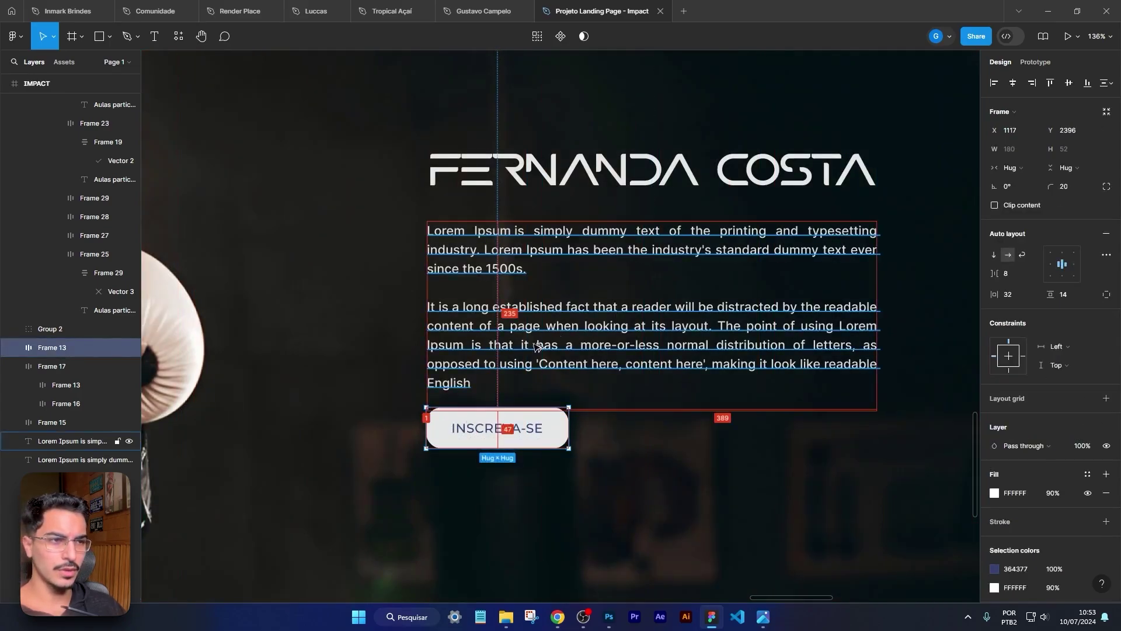
pyautogui.press('Down')
pyautogui.press('Down')
pyautogui.press('Down')
pyautogui.press('Down')
pyautogui.press('Down')
pyautogui.press('Down')
pyautogui.press('Down')
pyautogui.press('Down')
pyautogui.press('Down')
pyautogui.press('Down')
pyautogui.press('Down')
pyautogui.press('Down')
pyautogui.press('Down')
pyautogui.press('Down')
pyautogui.press('Down')
pyautogui.press('Down')
pyautogui.press('Down')
pyautogui.press('Down')
pyautogui.press('Down')
pyautogui.press('Down')
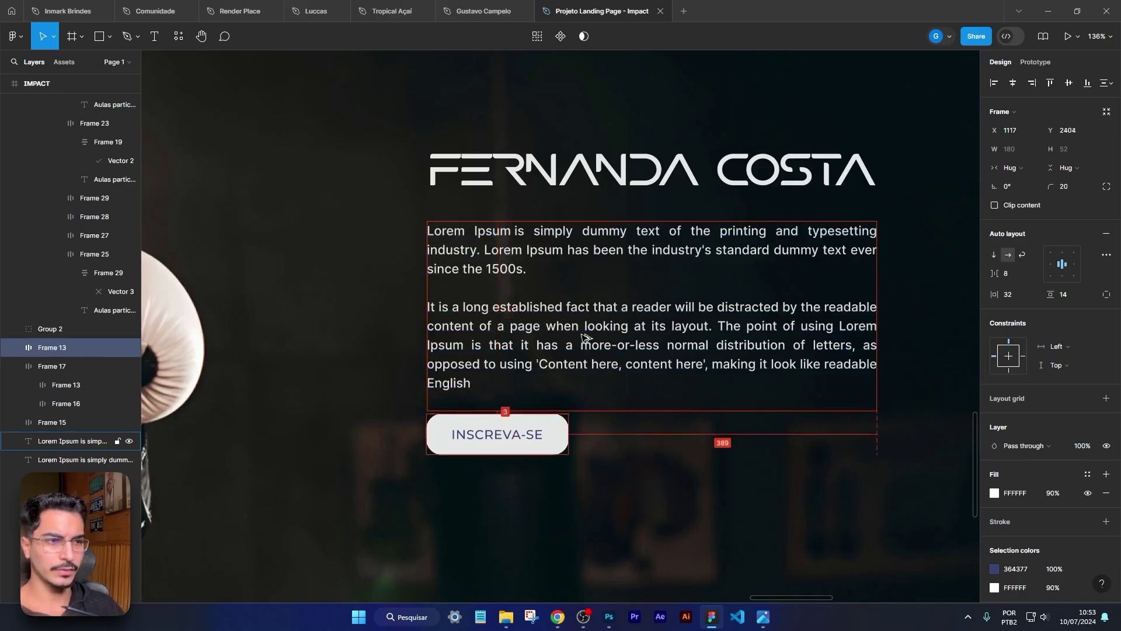
pyautogui.press('Down')
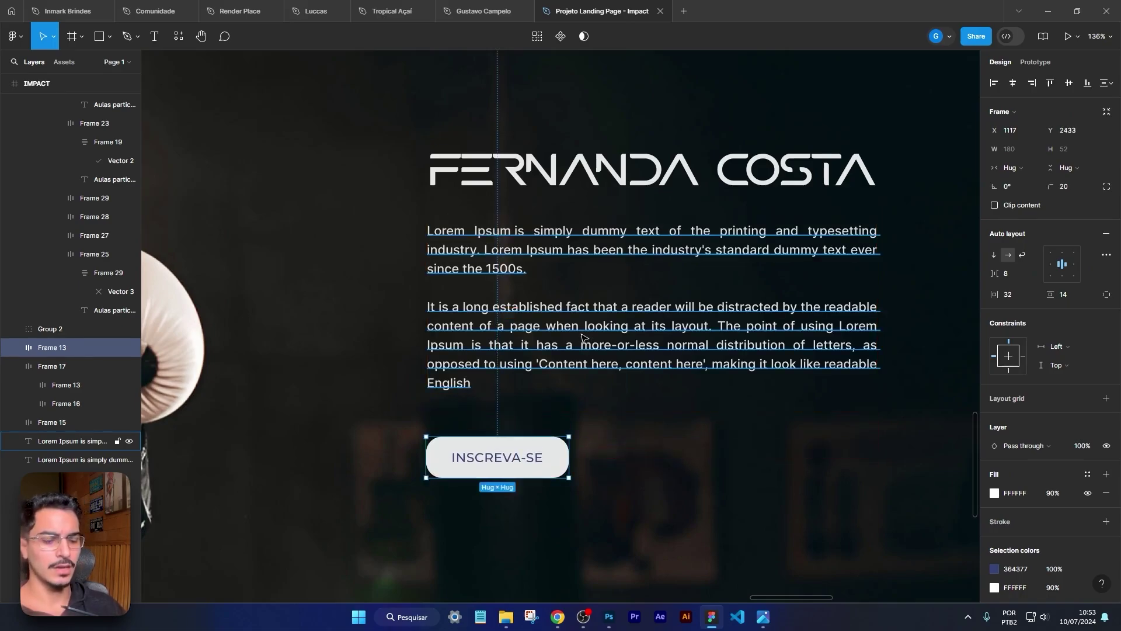
pyautogui.press('Up')
pyautogui.press('Up')
pyautogui.press('Up')
pyautogui.press('Up')
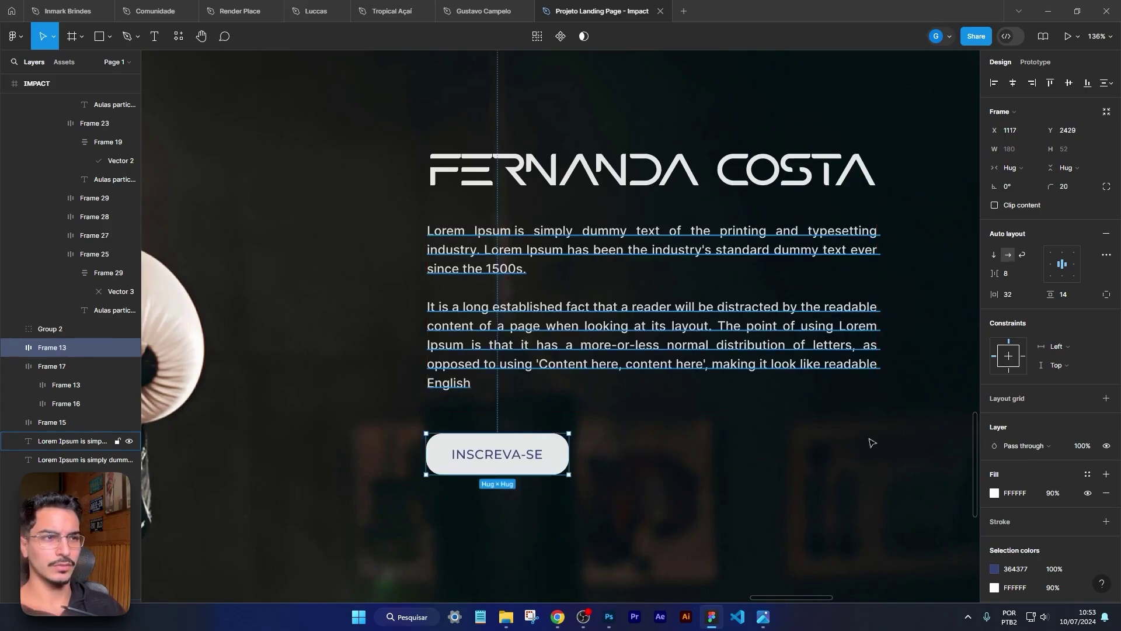
# Step: Check the layout grid and move the button up closer to the paragraph
pyautogui.click(926, 486)
pyautogui.hotkey('shift', 'g')
pyautogui.hotkey('shift', 'g')
pyautogui.hotkey('shift', '0')
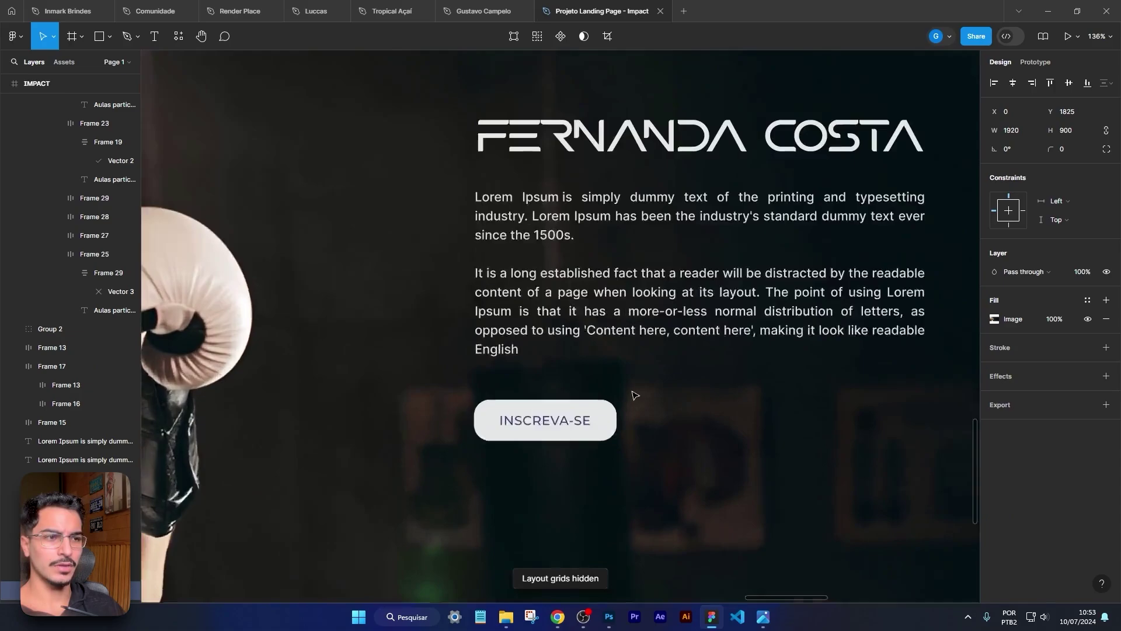
pyautogui.click(586, 415)
pyautogui.scroll(3, 629, 389)
pyautogui.press('Up')
pyautogui.press('Up')
pyautogui.press('Up')
pyautogui.press('Up')
pyautogui.press('Up')
pyautogui.press('Up')
pyautogui.press('Up')
pyautogui.press('Up')
pyautogui.press('Up')
pyautogui.press('Up')
pyautogui.press('Up')
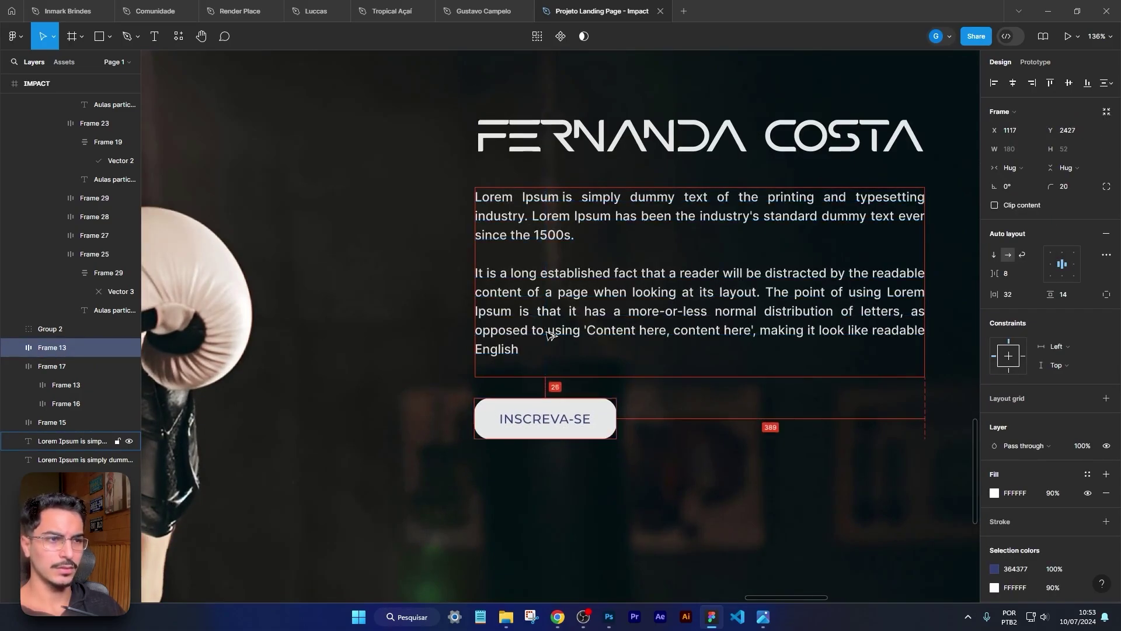
# Step: Nudge the paragraph and button up together toward the FERNANDA COSTA heading
pyautogui.click(676, 458)
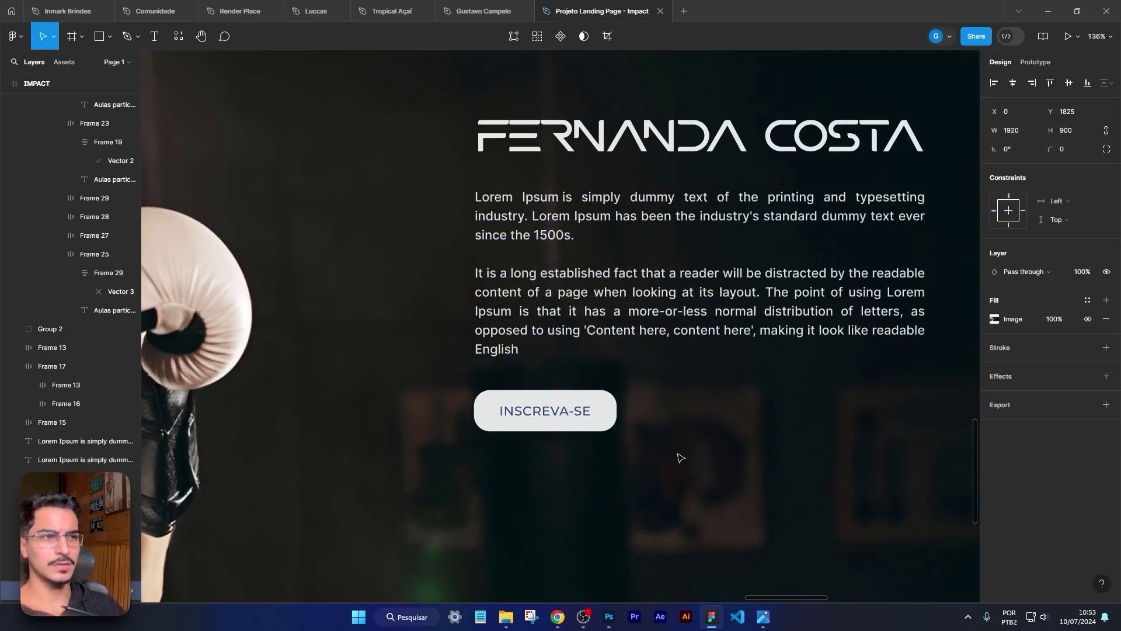
pyautogui.hotkey('shift', 'g')
pyautogui.hotkey('shift', 'g')
pyautogui.click(648, 280)
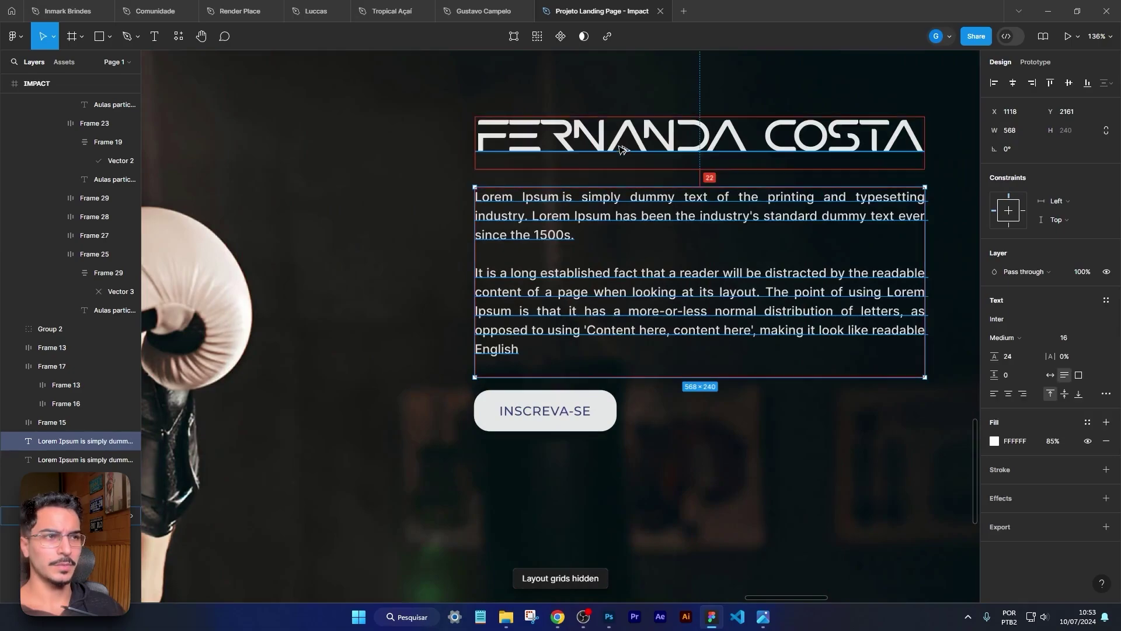
pyautogui.keyDown('shift'); pyautogui.click(546, 410); pyautogui.keyUp('shift')
pyautogui.press('alt')
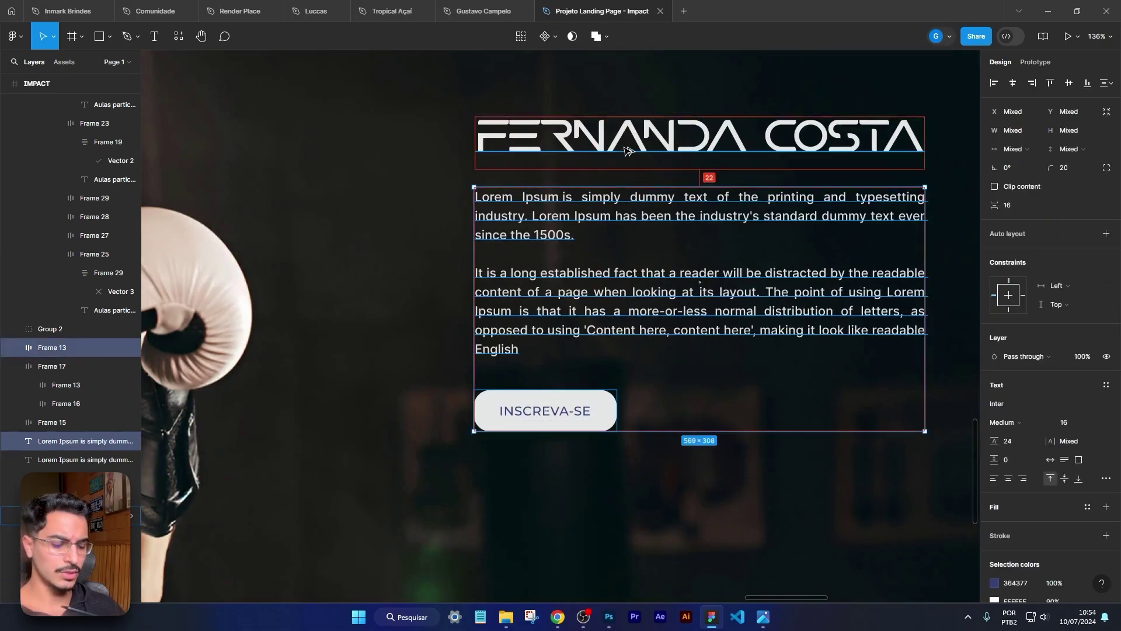
pyautogui.press('Up')
pyautogui.press('Up')
pyautogui.press('Up')
pyautogui.press('Up')
pyautogui.press('Up')
pyautogui.press('Up')
pyautogui.press('Up')
pyautogui.press('Up')
pyautogui.press('Up')
pyautogui.press('Up')
# Step: Deselect and scroll to review the instructor section below the plan cards
pyautogui.press('Escape')
pyautogui.scroll(-3, 642, 429)
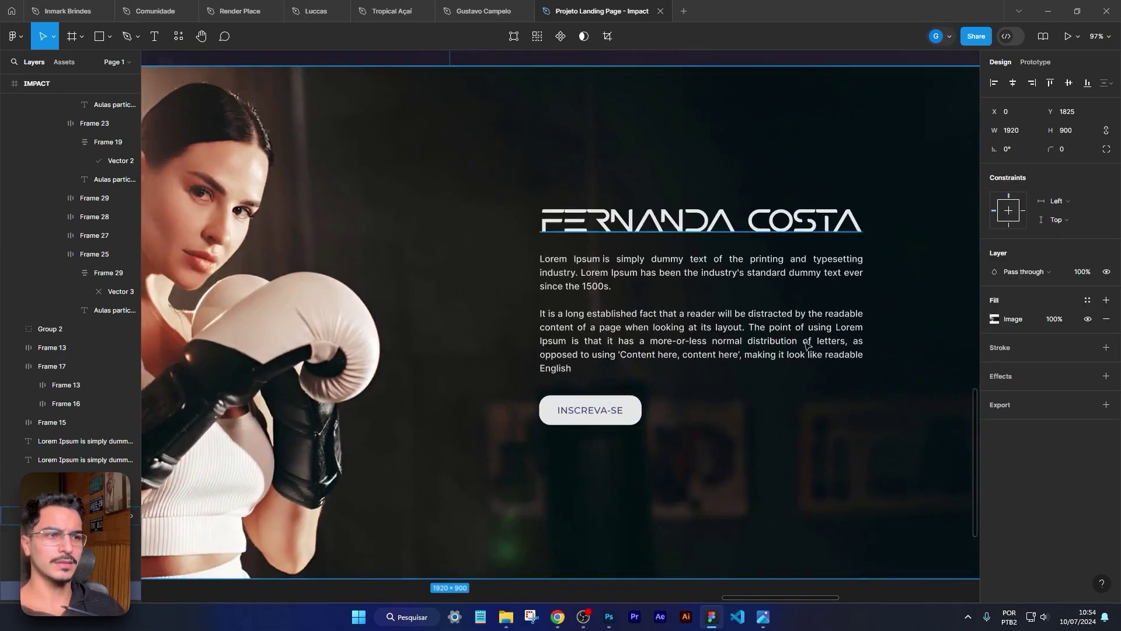
pyautogui.scroll(-4, 736, 371)
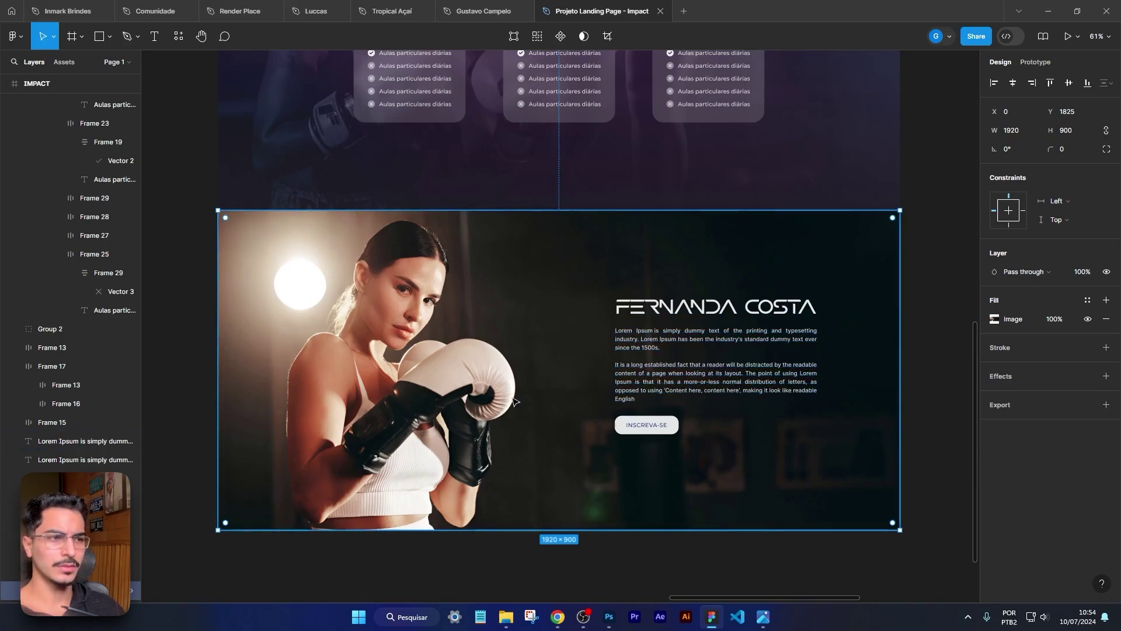
pyautogui.scroll(5, 619, 374)
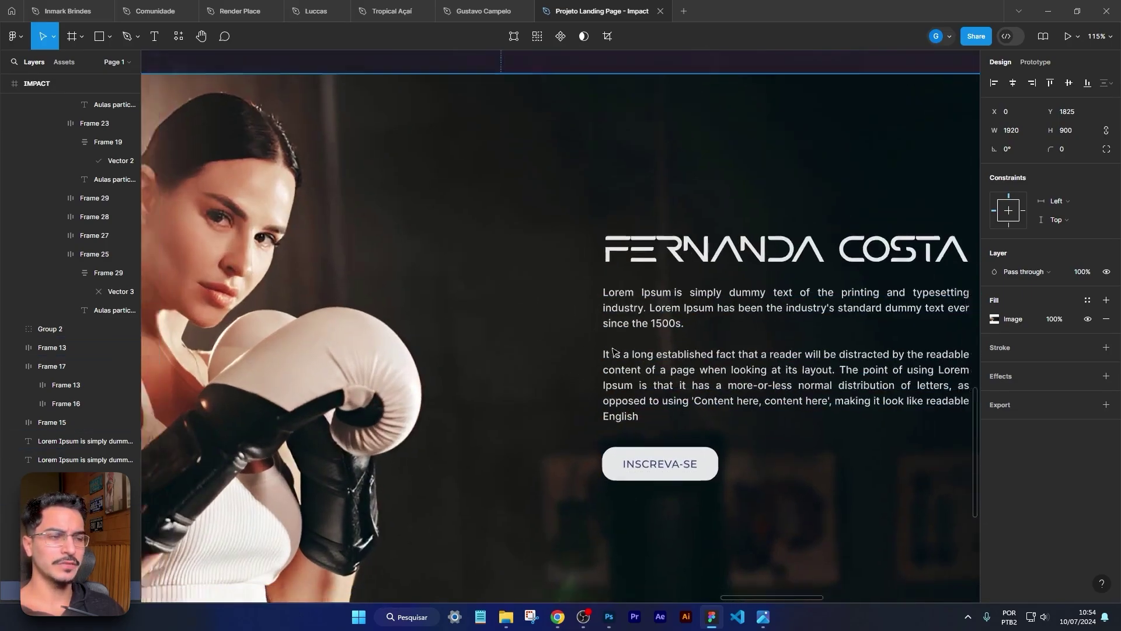
pyautogui.scroll(-5, 613, 350)
pyautogui.scroll(4, 602, 140)
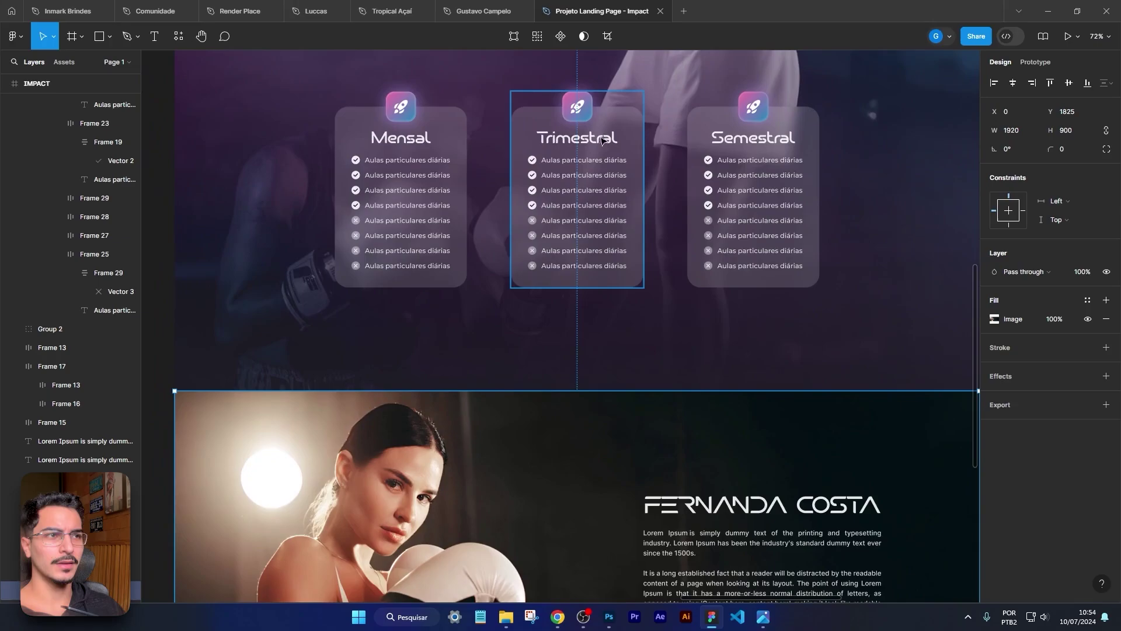
pyautogui.scroll(2, 543, 124)
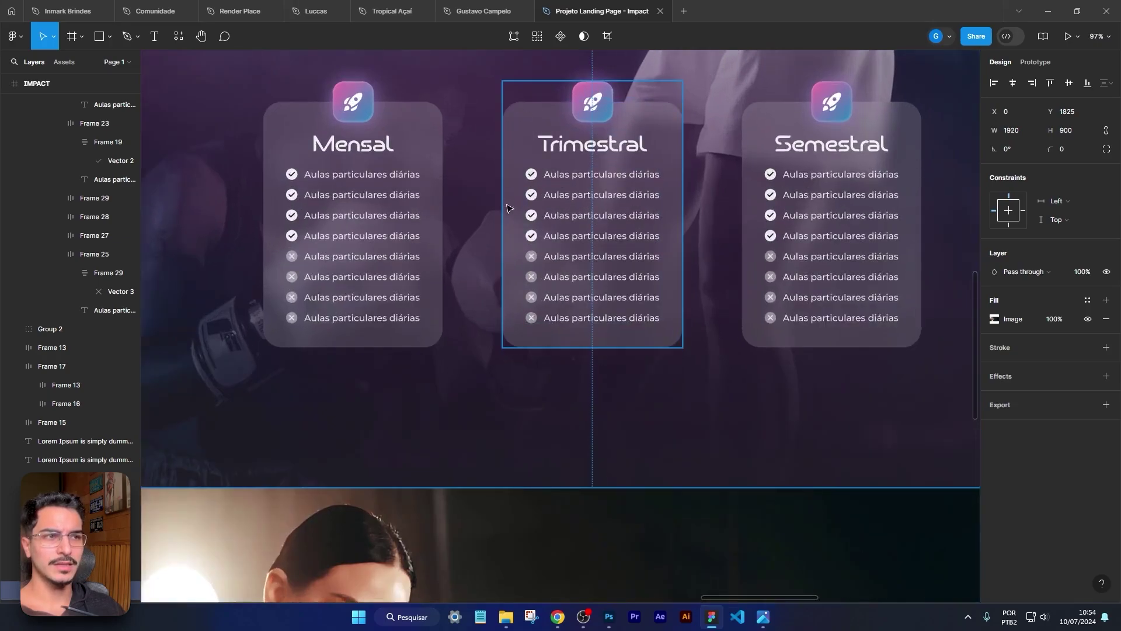
pyautogui.scroll(-5, 783, 460)
pyautogui.scroll(-2, 800, 362)
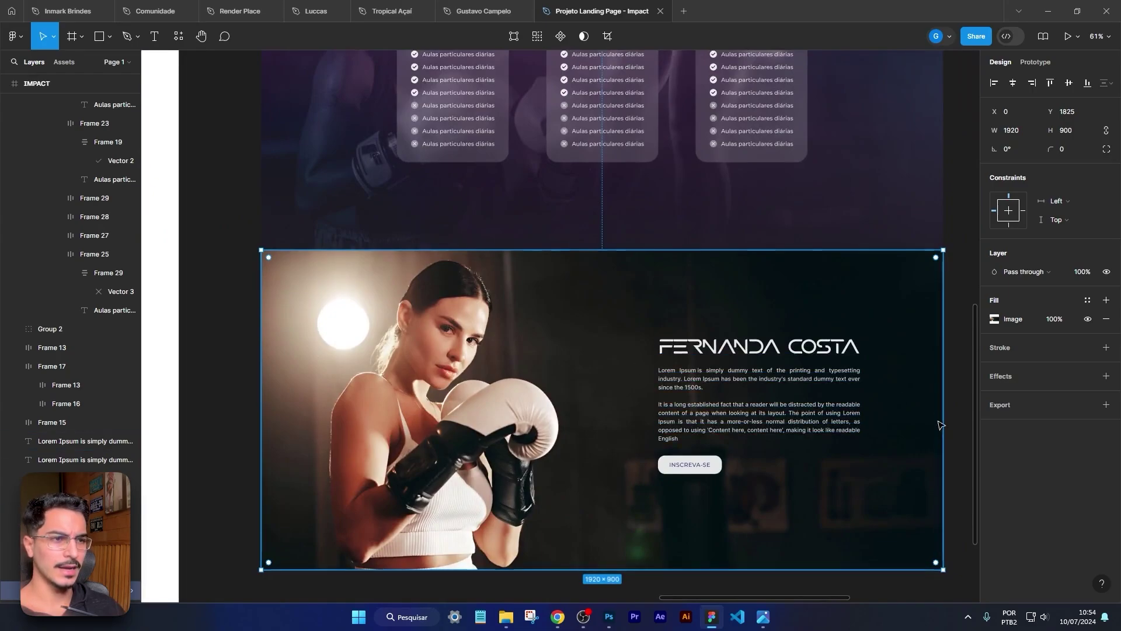
pyautogui.click(945, 358)
pyautogui.scroll(-1, 895, 431)
pyautogui.scroll(-2, 731, 420)
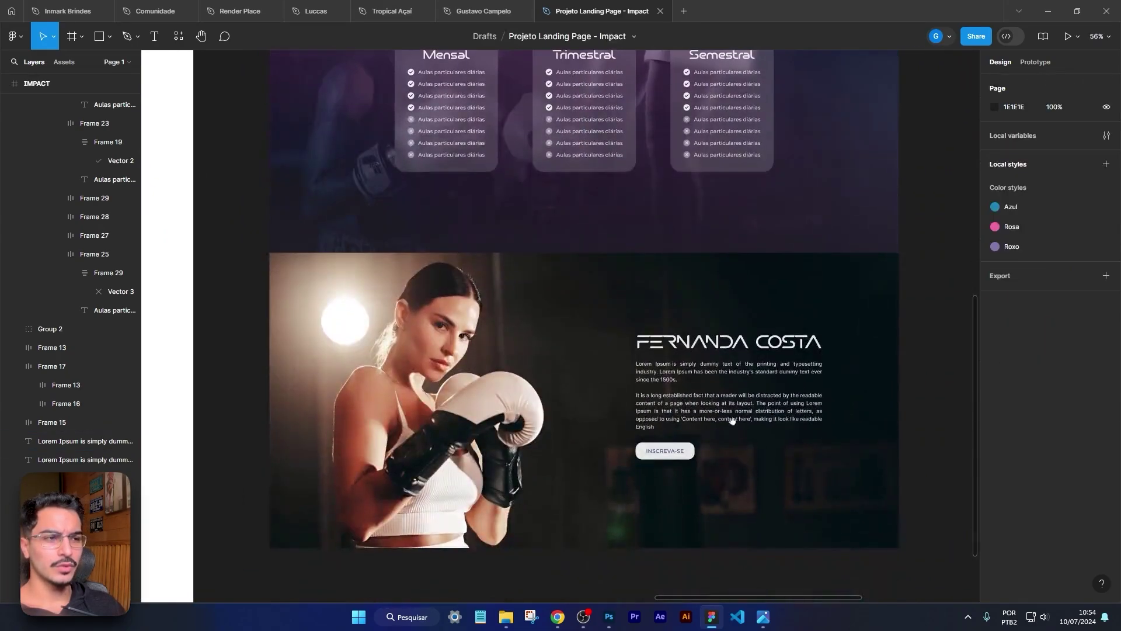
pyautogui.scroll(5, 658, 453)
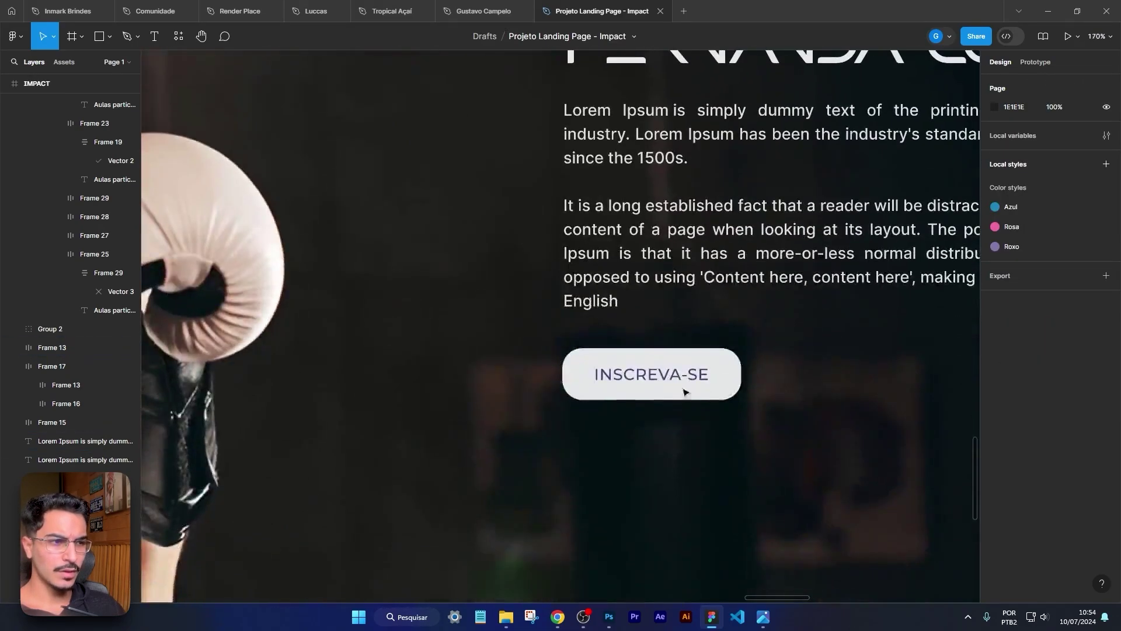
# Step: Give the INSCREVA-SE label the dark background tone using the eyedropper
pyautogui.click(683, 391)
pyautogui.click(603, 374)
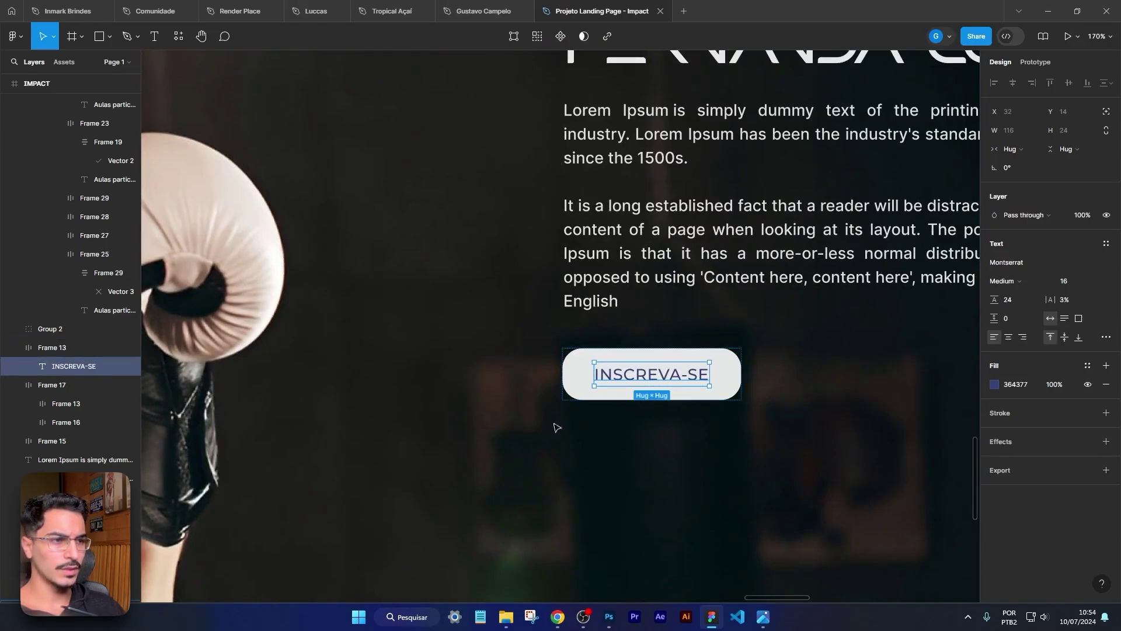
pyautogui.click(994, 384)
pyautogui.click(857, 462)
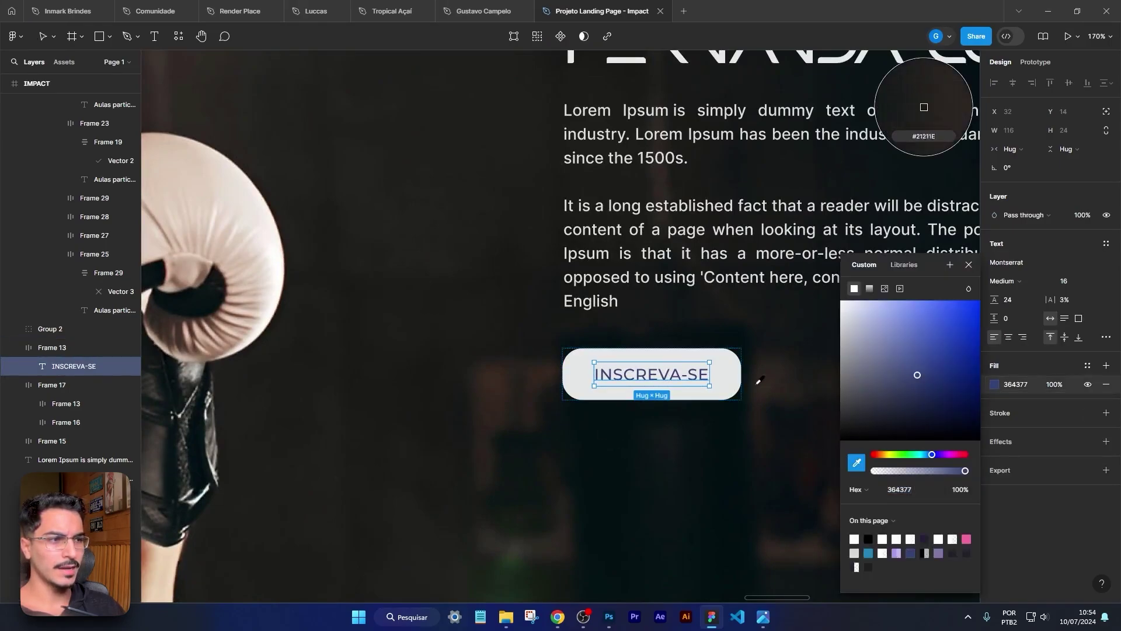
pyautogui.click(754, 348)
pyautogui.click(434, 323)
pyautogui.scroll(-5, 465, 323)
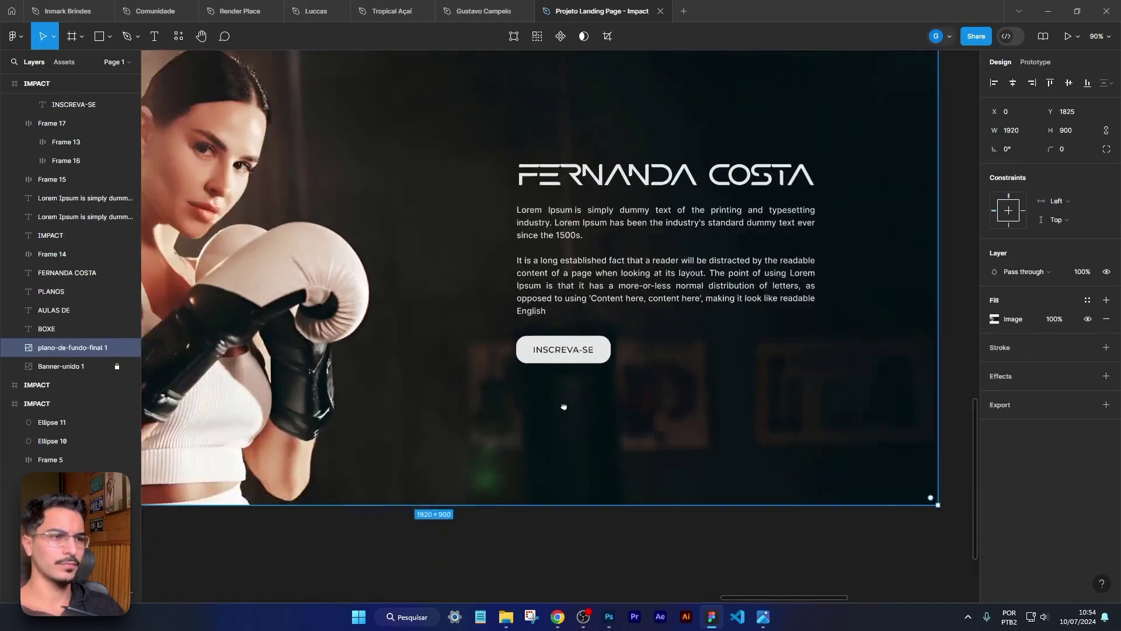
pyautogui.scroll(2, 563, 408)
pyautogui.scroll(-4, 663, 474)
pyautogui.click(923, 303)
pyautogui.scroll(3, 923, 350)
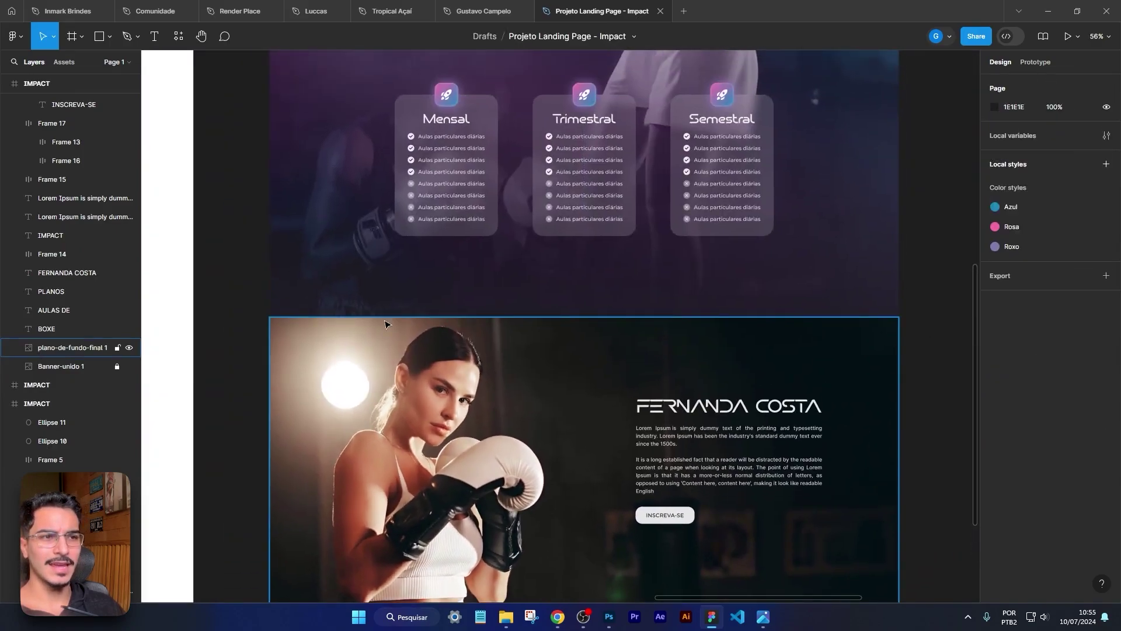
pyautogui.scroll(5, 857, 334)
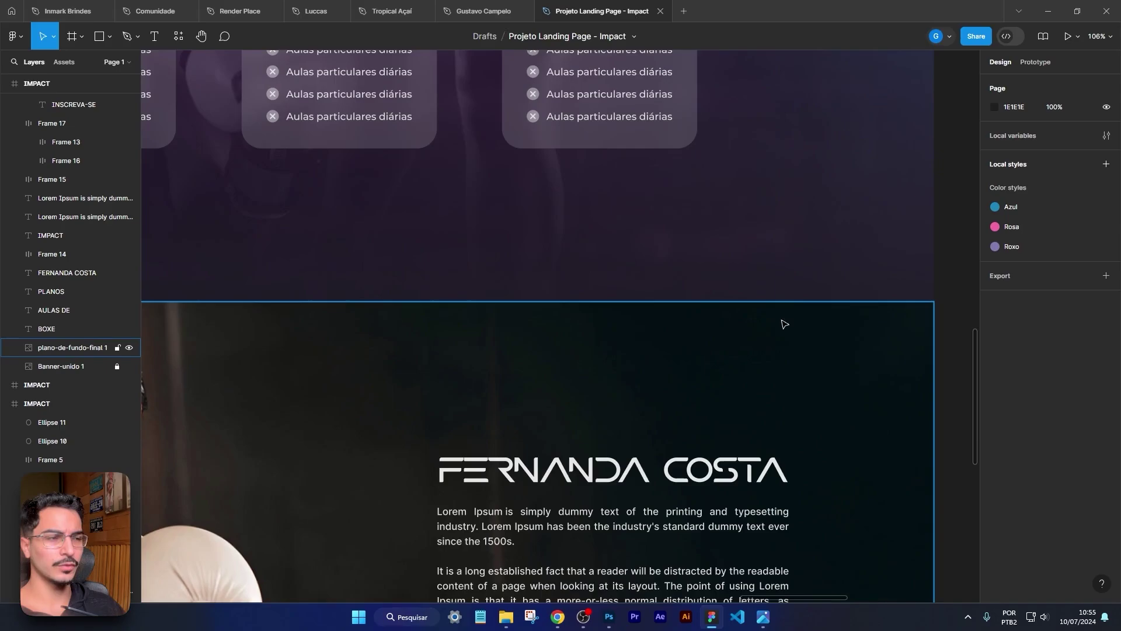
# Step: Zoom to the plans/instructor section boundary and bring up the shape tools dropdown
pyautogui.scroll(-5, 646, 325)
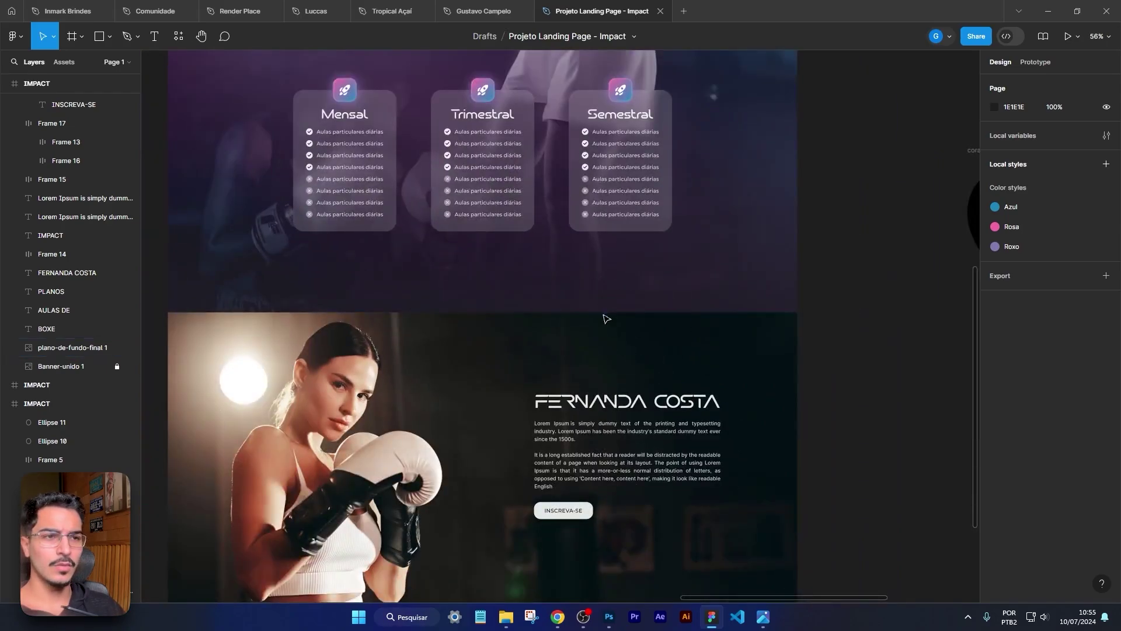
pyautogui.scroll(10, 713, 312)
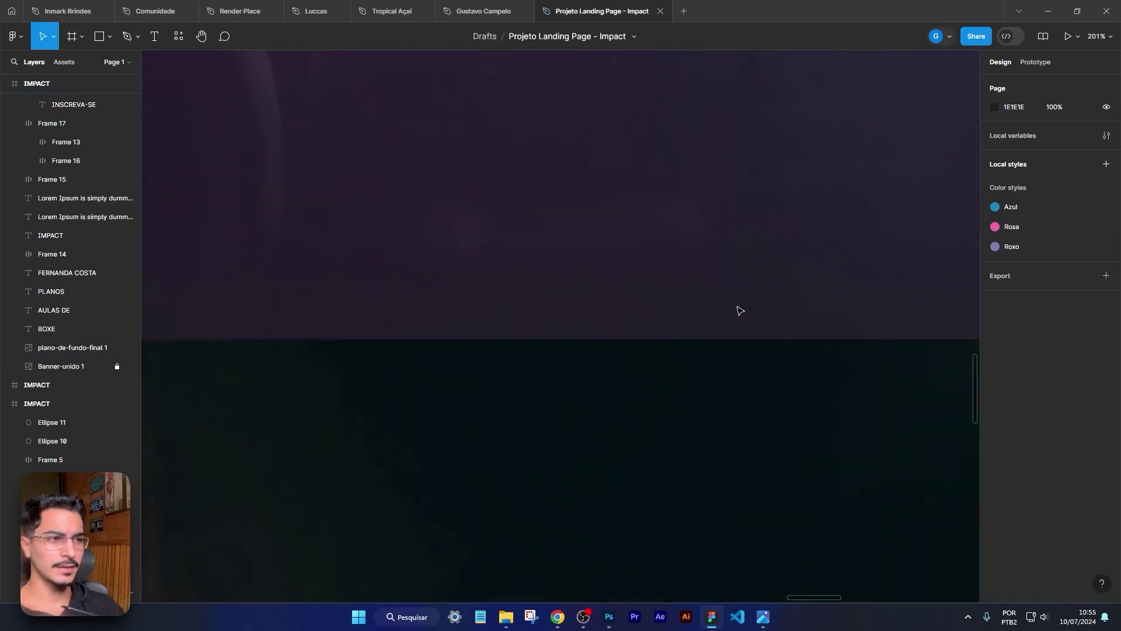
pyautogui.click(110, 36)
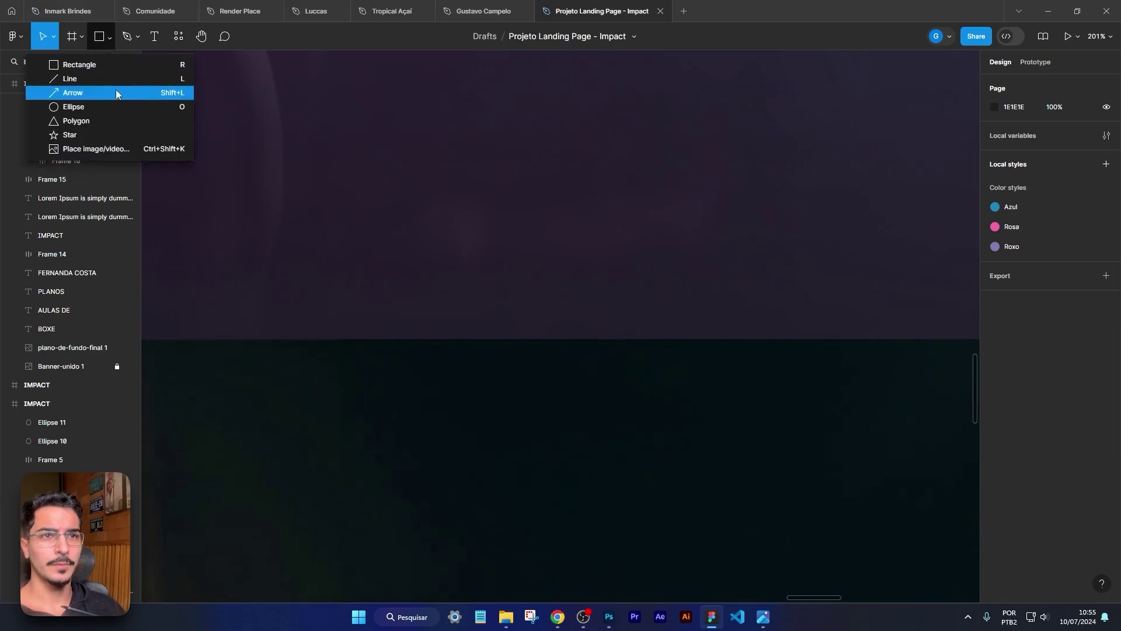
# Step: Draw a light grey Polygon triangle, 210×76, with its base on the section boundary
pyautogui.click(93, 120)
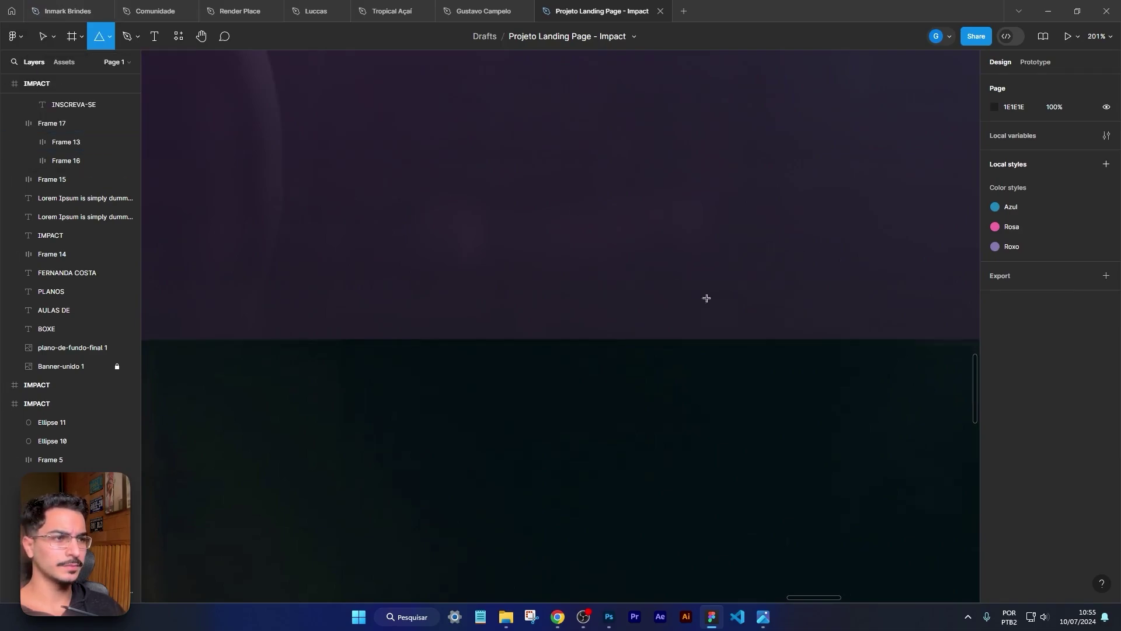
pyautogui.scroll(4, 706, 298)
pyautogui.moveTo(435, 298)
pyautogui.mouseDown()
pyautogui.moveTo(768, 403)
pyautogui.moveTo(823, 423)
pyautogui.moveTo(829, 441)
pyautogui.mouseUp()
pyautogui.moveTo(676, 380); pyautogui.dragTo(672, 361)
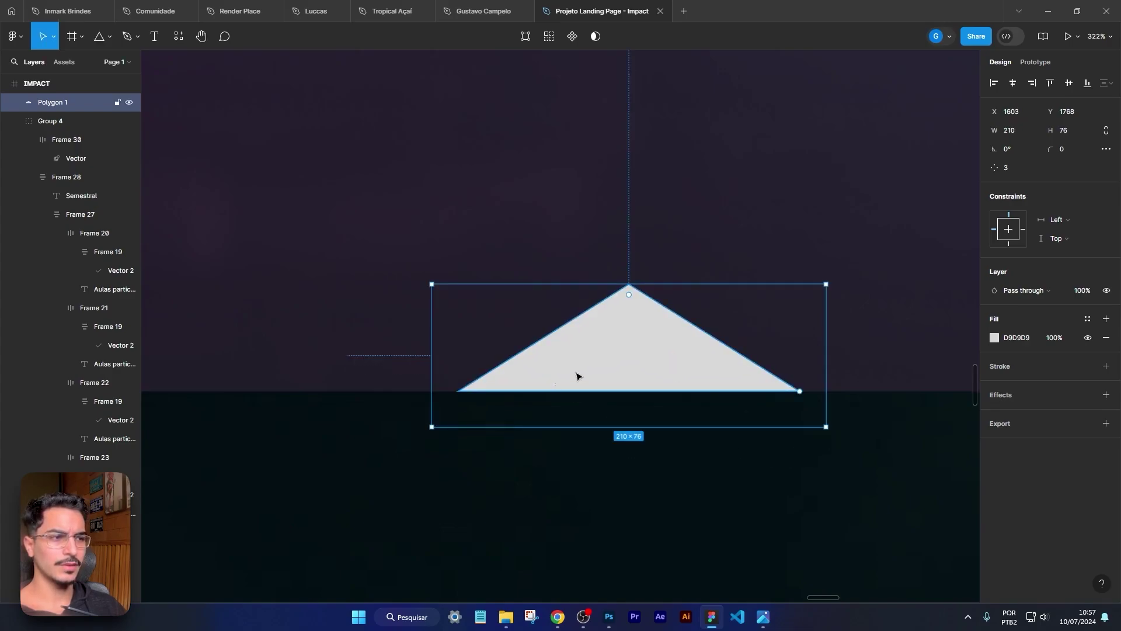
# Step: Round the triangle's top vertex into a curve with the Bend tool
pyautogui.doubleClick(652, 338)
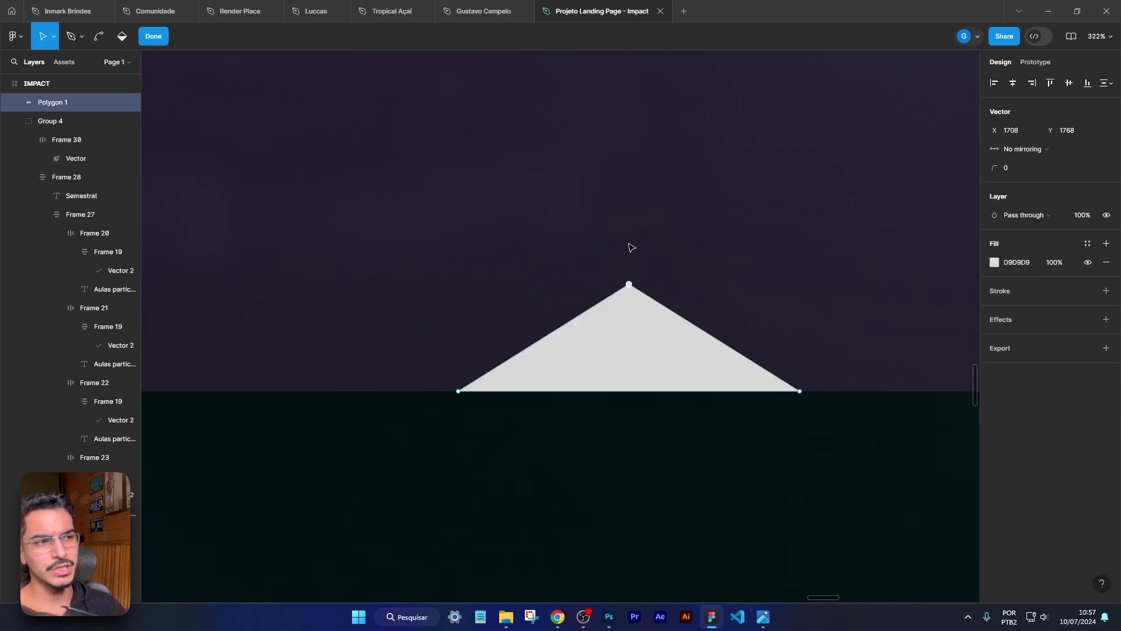
pyautogui.moveTo(629, 285); pyautogui.dragTo(642, 208)
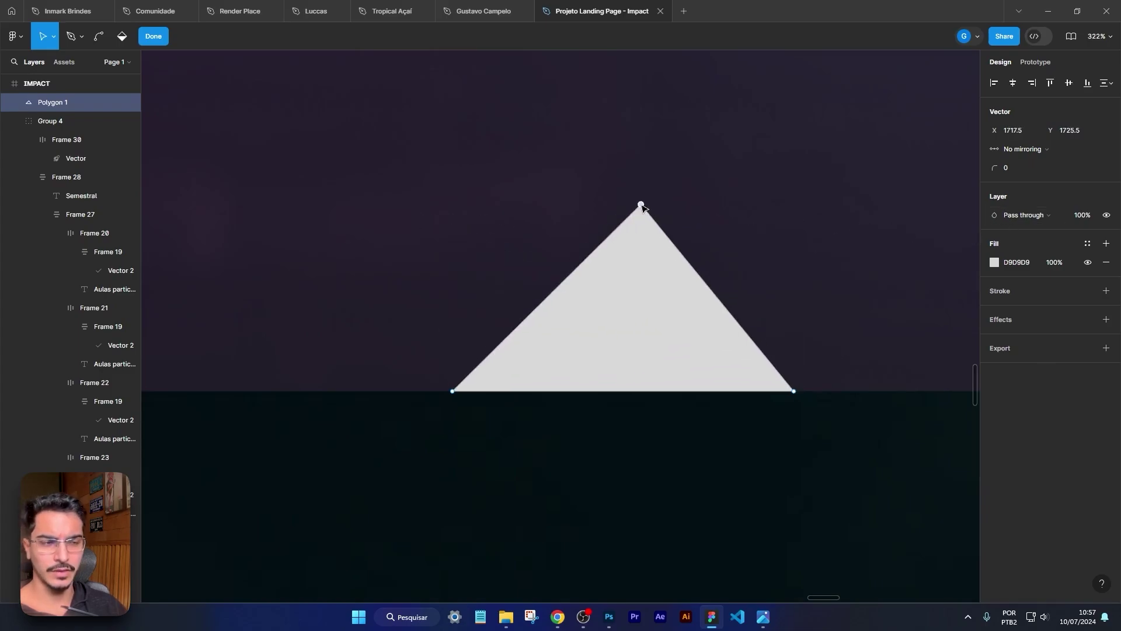
pyautogui.hotkey('ctrl', 'z')
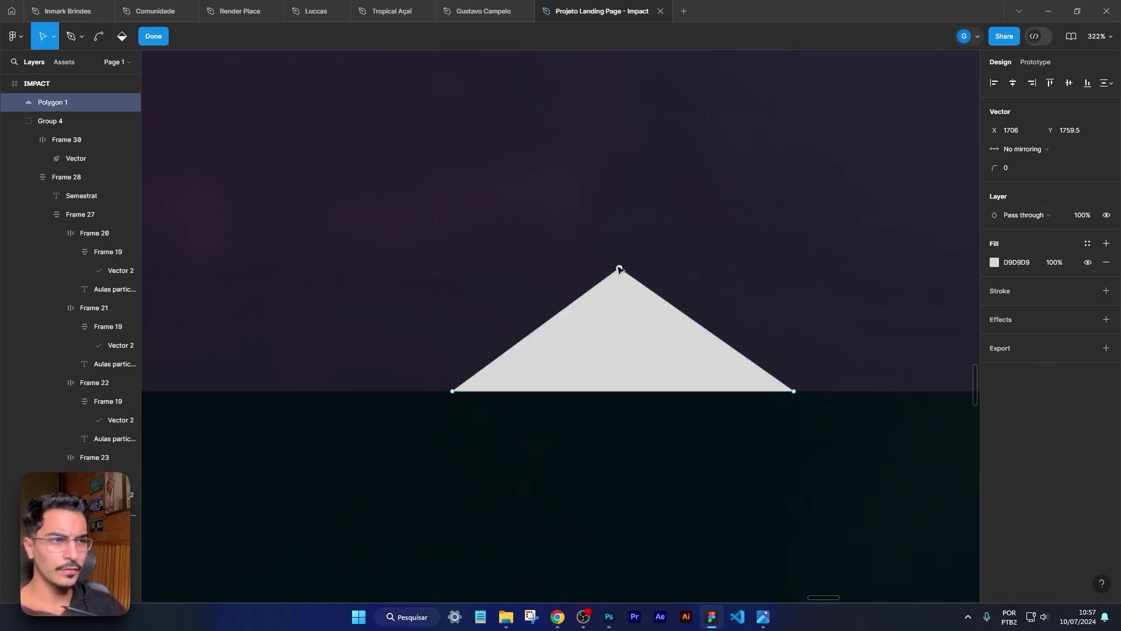
pyautogui.press('ctrl')
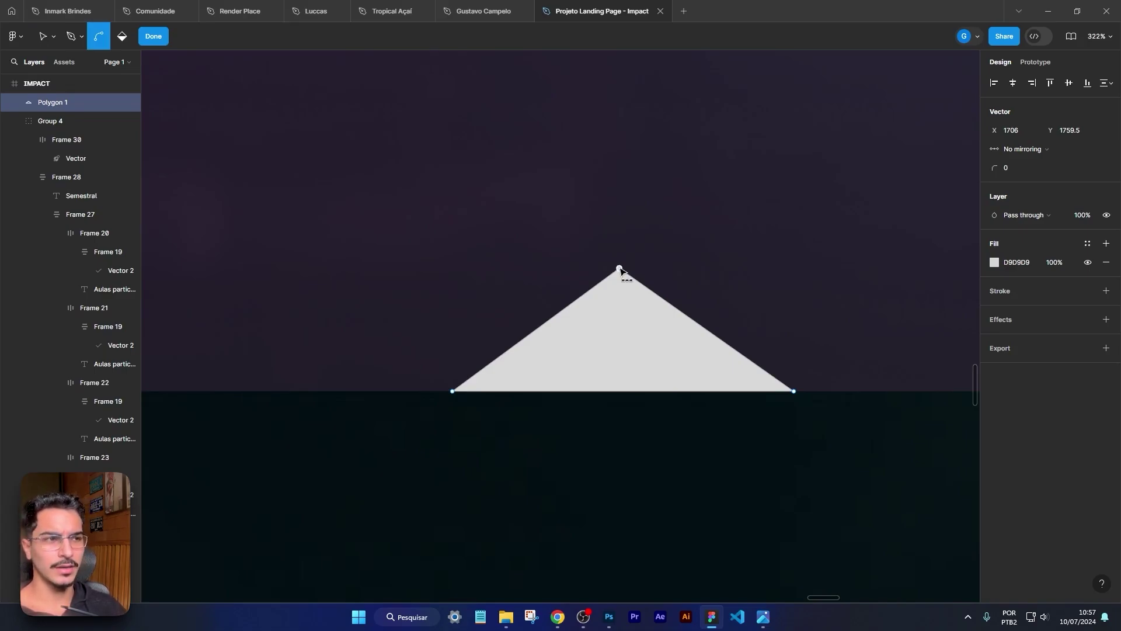
pyautogui.click(619, 268)
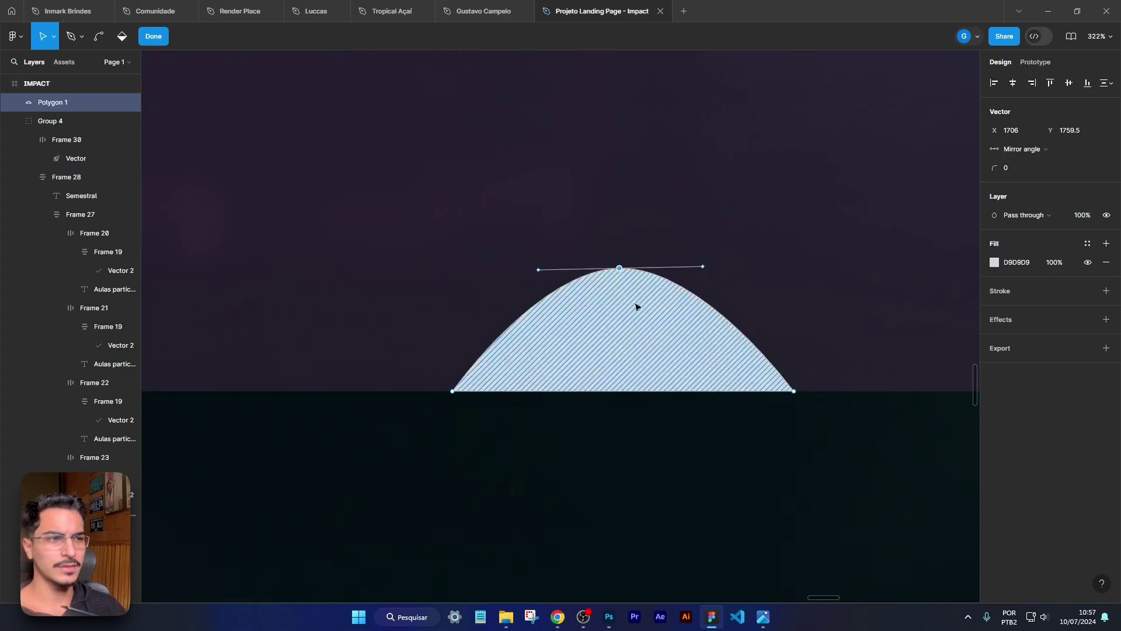
pyautogui.moveTo(704, 267); pyautogui.dragTo(763, 183)
pyautogui.hotkey('ctrl', 'z')
pyautogui.hotkey('ctrl', 'z')
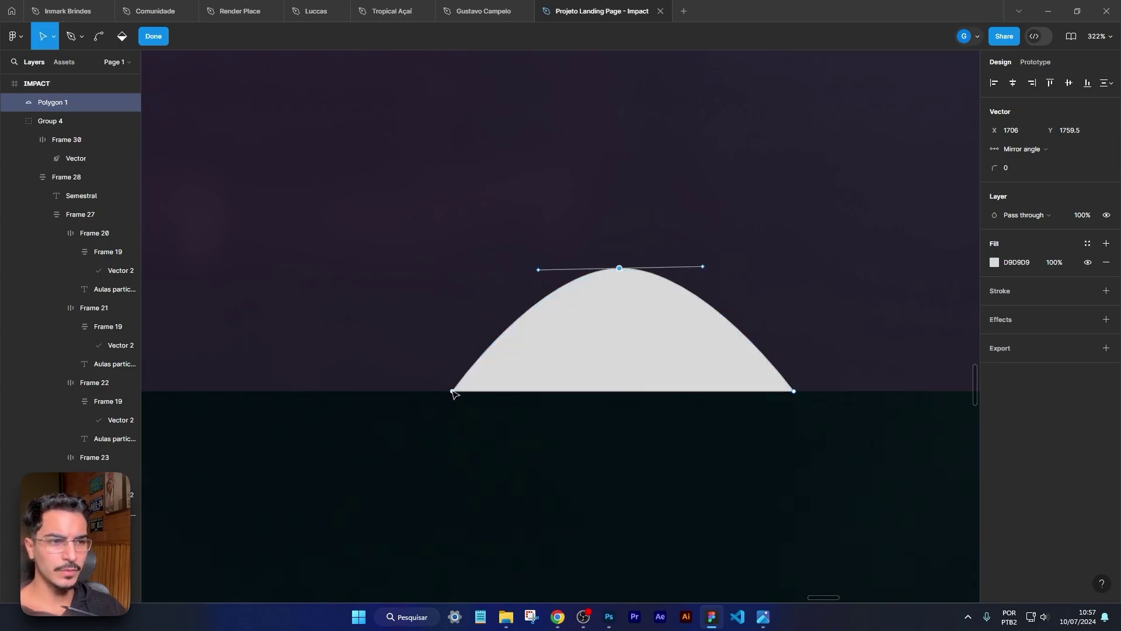
pyautogui.click(452, 391)
pyautogui.press('Escape')
# Step: Bend the bottom-left corner into a smooth curve
pyautogui.doubleClick(557, 352)
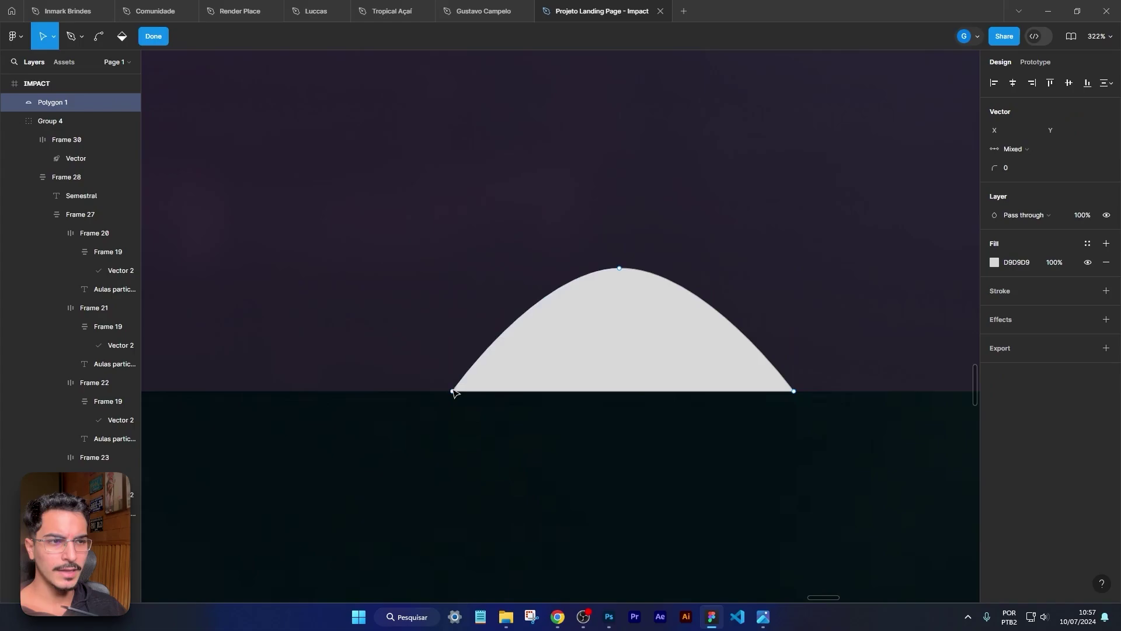
pyautogui.press('ctrl')
pyautogui.moveTo(453, 391); pyautogui.dragTo(411, 517)
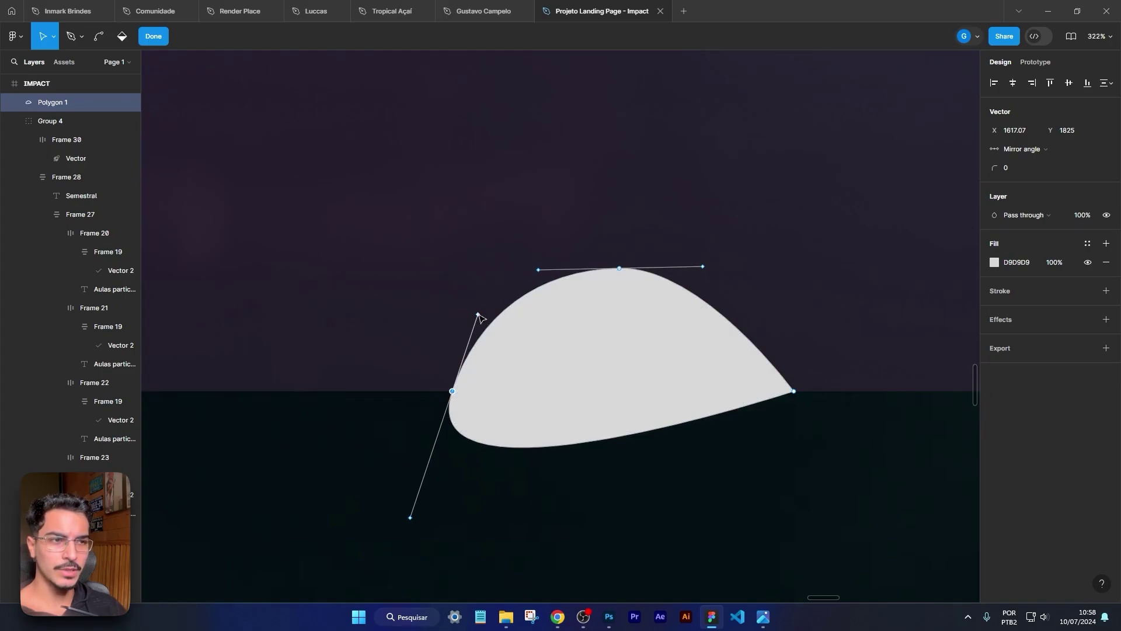
pyautogui.moveTo(478, 315); pyautogui.dragTo(550, 401)
pyautogui.press('Escape')
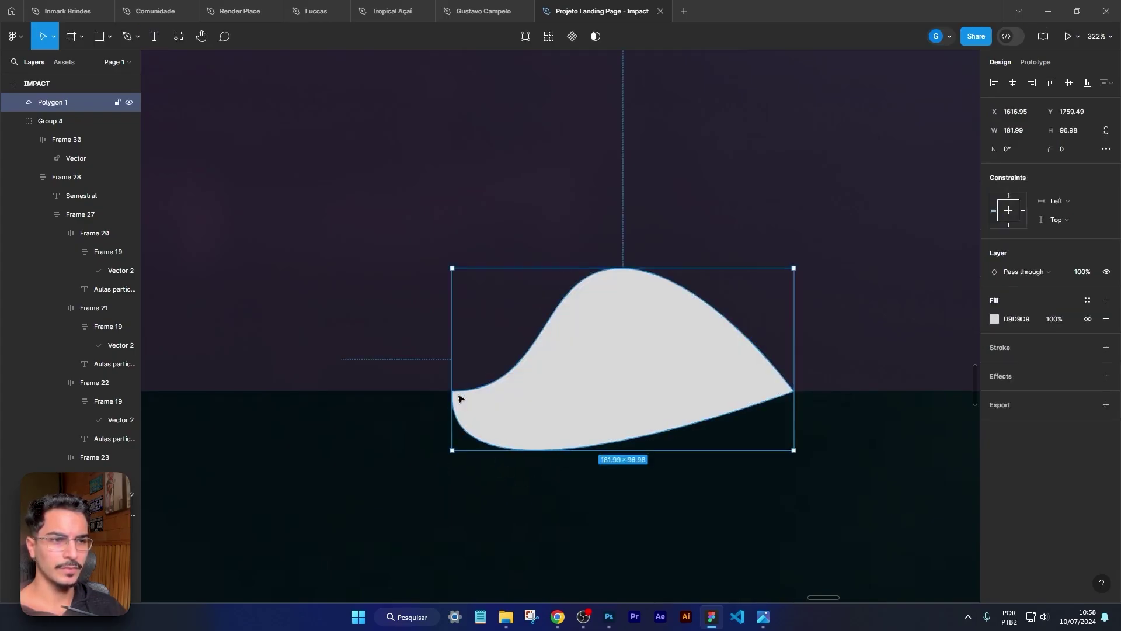
# Step: Flatten the base and curve the right corner to match, giving a 181.87×65.51 bell shape
pyautogui.doubleClick(464, 401)
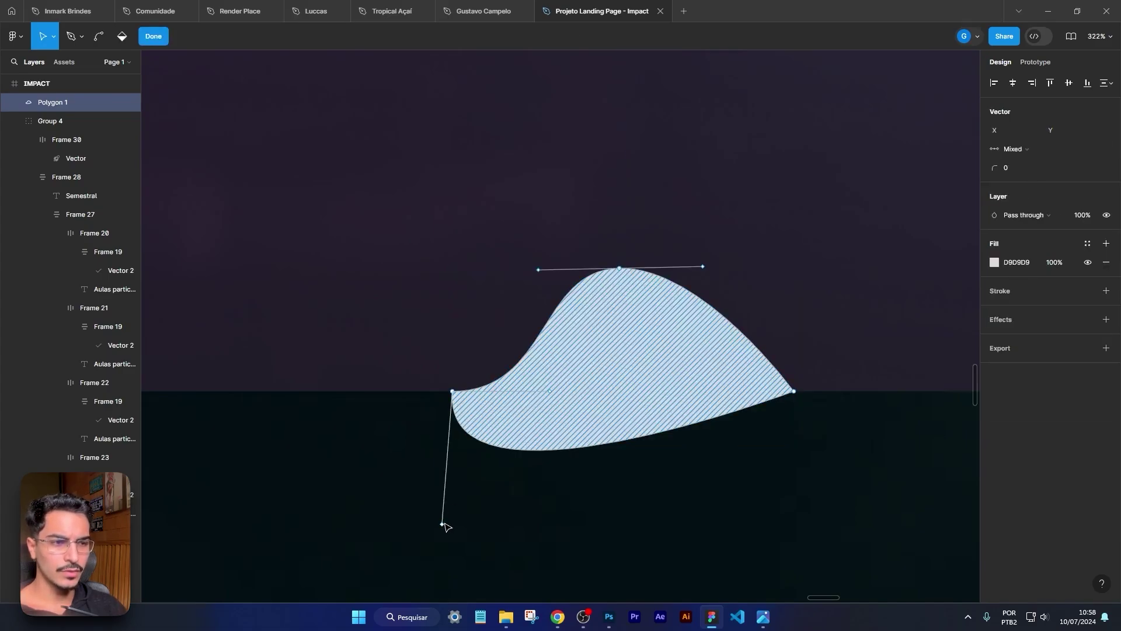
pyautogui.moveTo(445, 526); pyautogui.dragTo(453, 395)
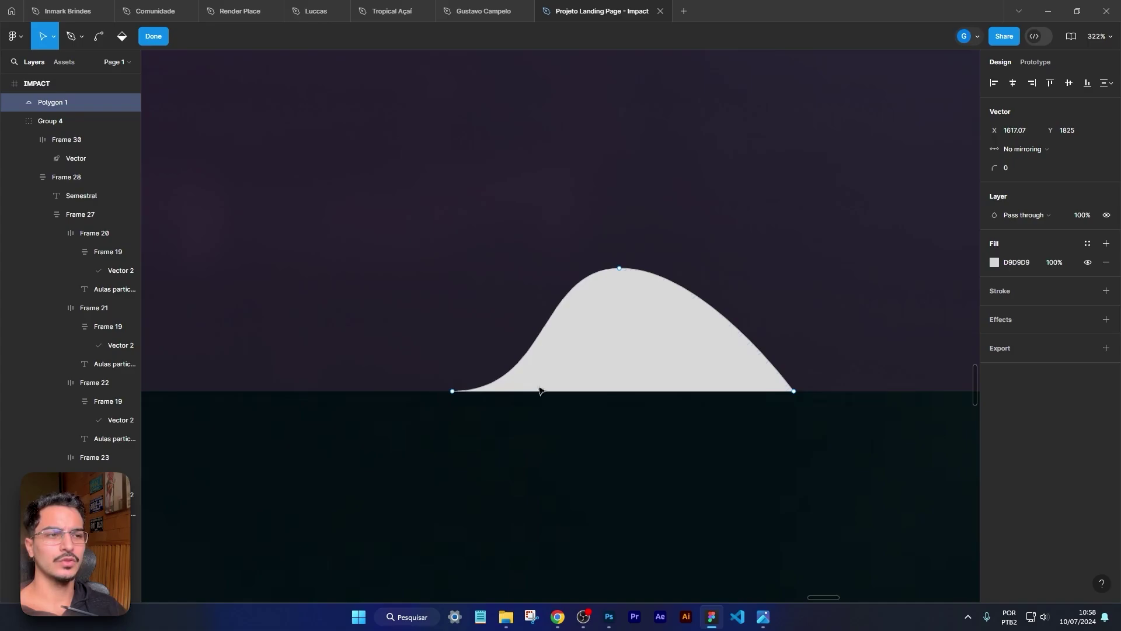
pyautogui.click(660, 359)
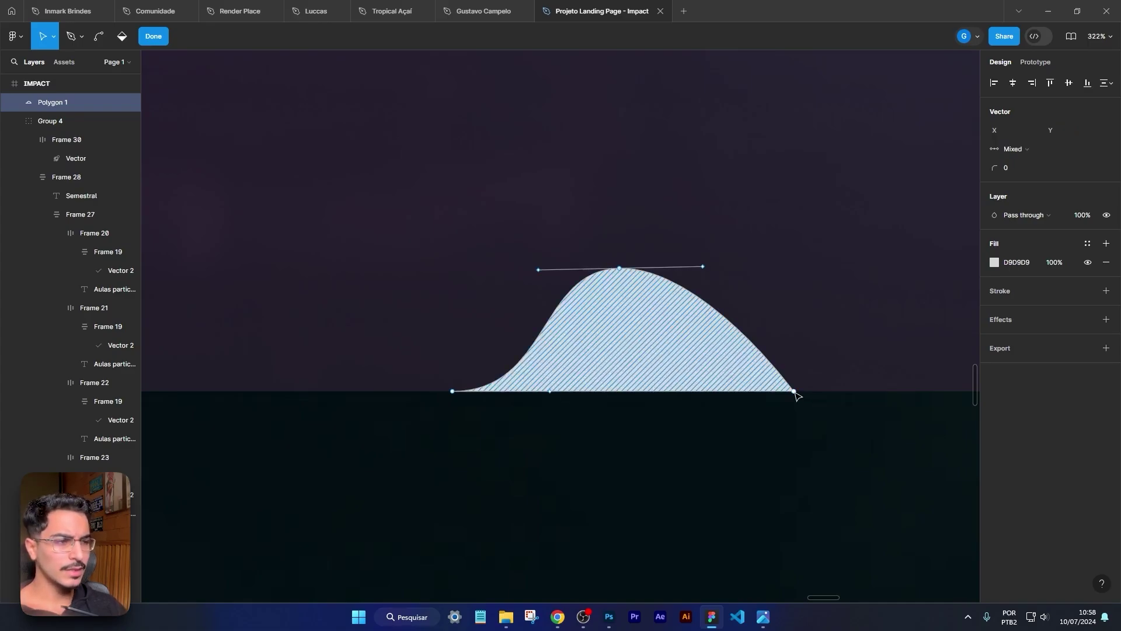
pyautogui.moveTo(794, 391); pyautogui.dragTo(786, 347)
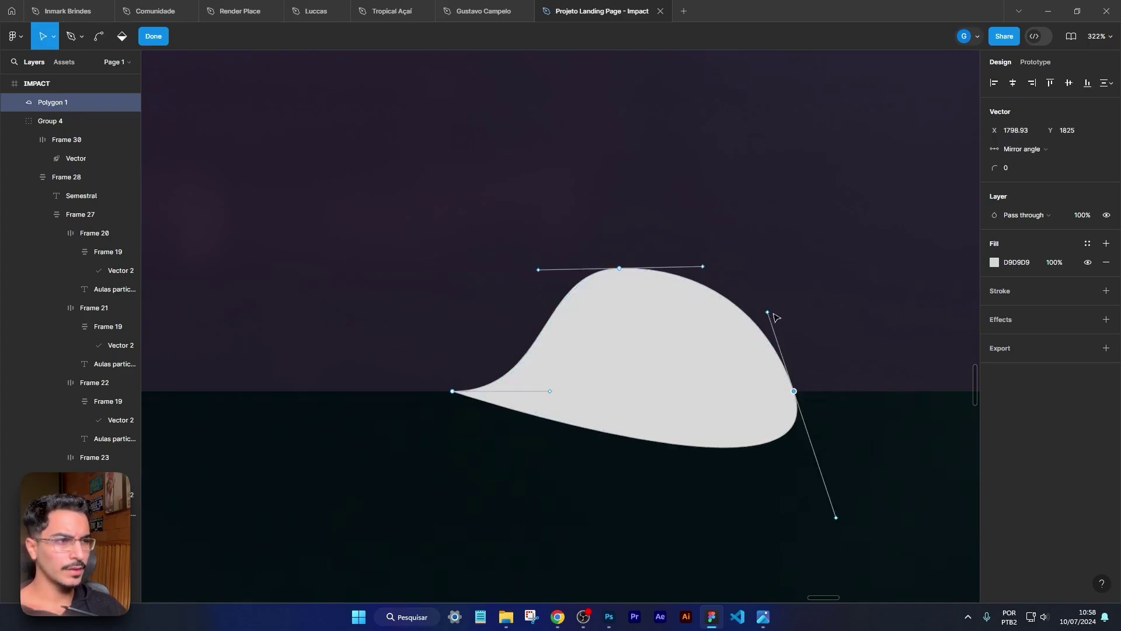
pyautogui.moveTo(768, 313); pyautogui.dragTo(694, 391)
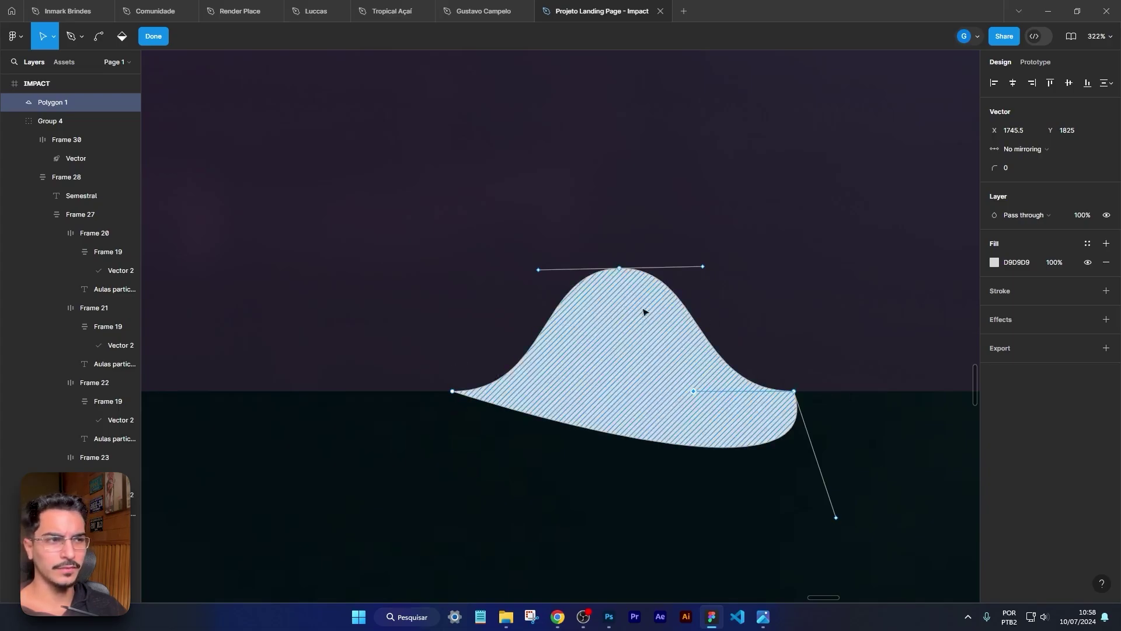
pyautogui.click(836, 517)
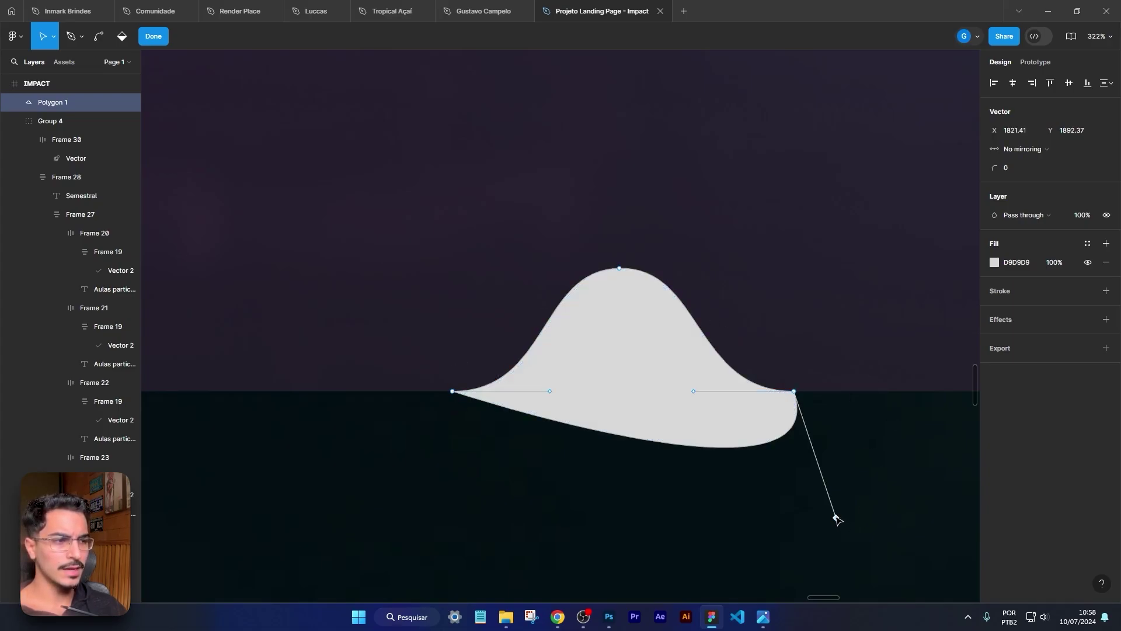
pyautogui.moveTo(836, 517); pyautogui.dragTo(794, 392)
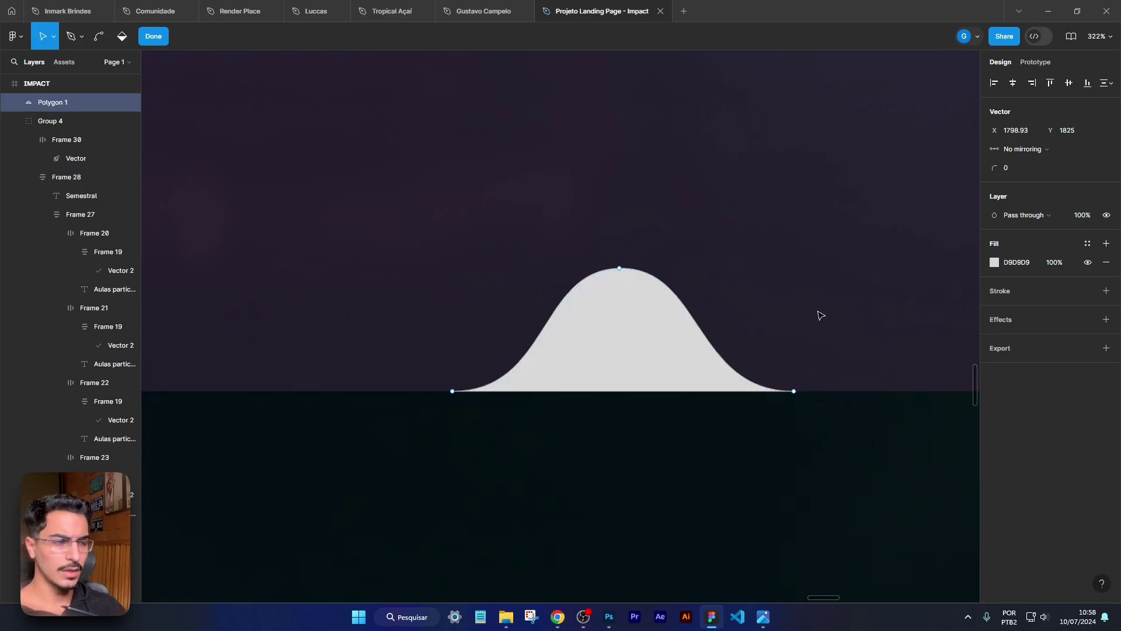
pyautogui.press('Escape')
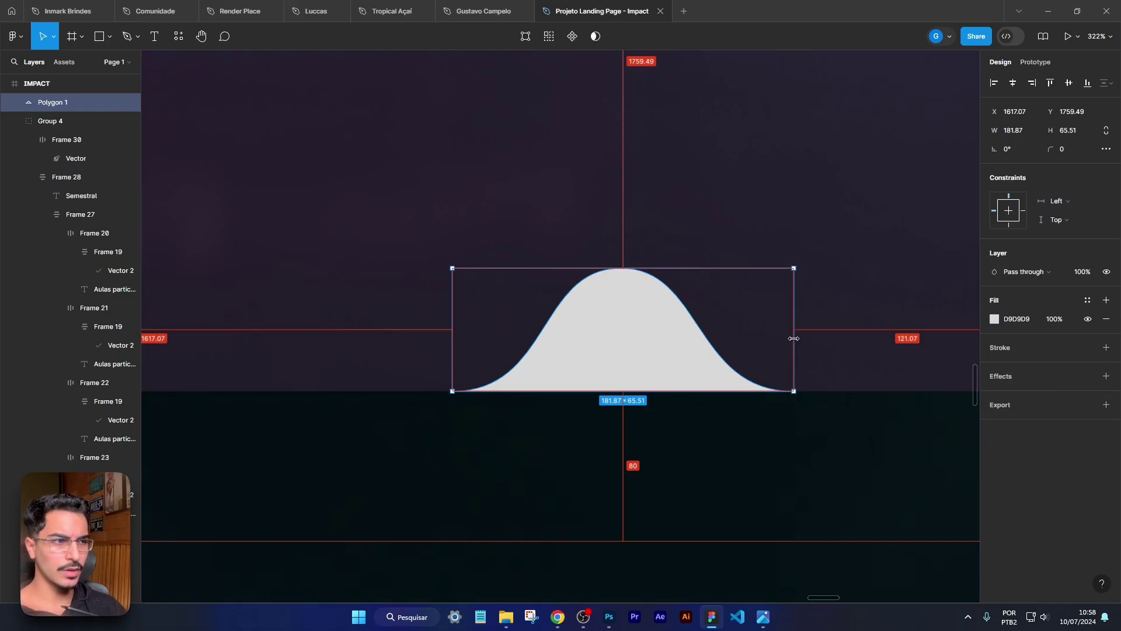
pyautogui.moveTo(792, 340); pyautogui.dragTo(867, 345)
pyautogui.scroll(-10, 867, 345)
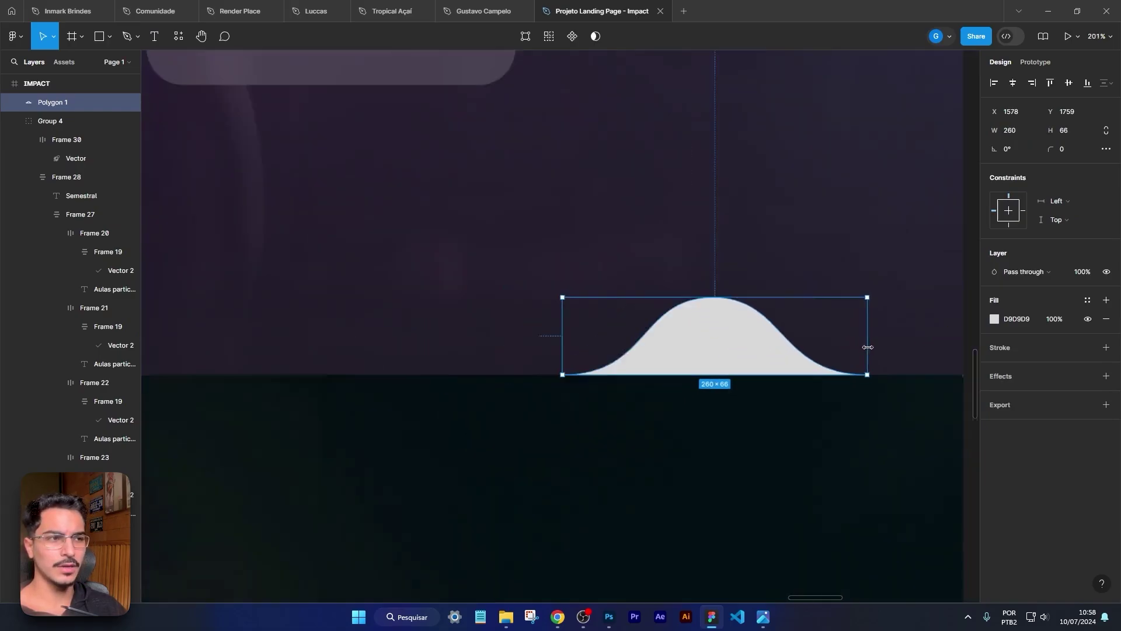
pyautogui.scroll(8, 871, 346)
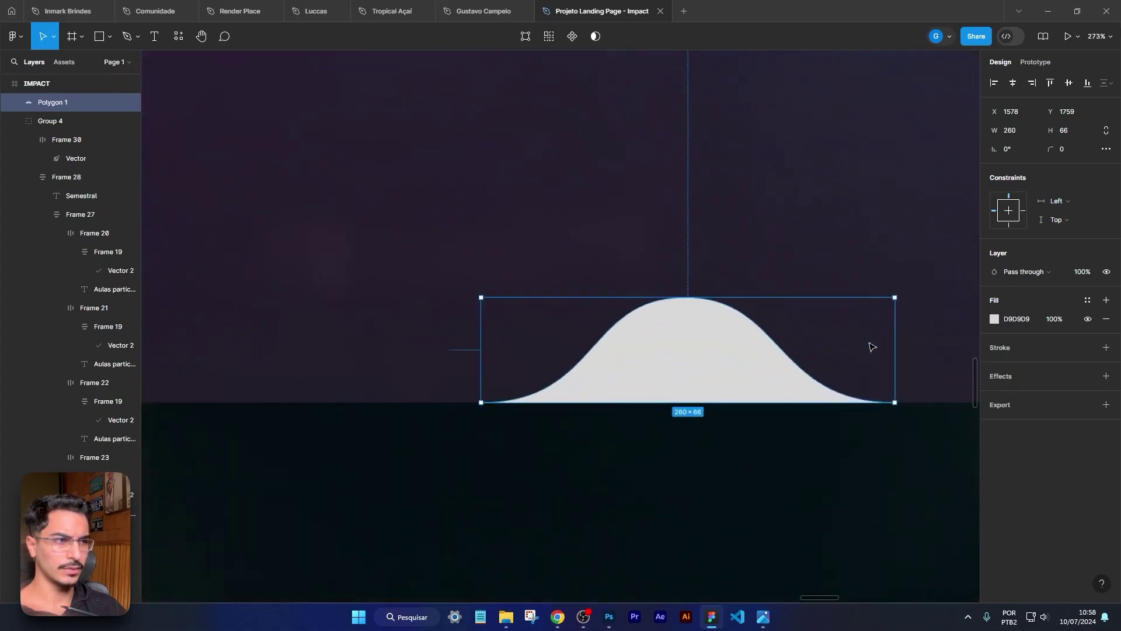
pyautogui.moveTo(914, 359); pyautogui.dragTo(944, 359)
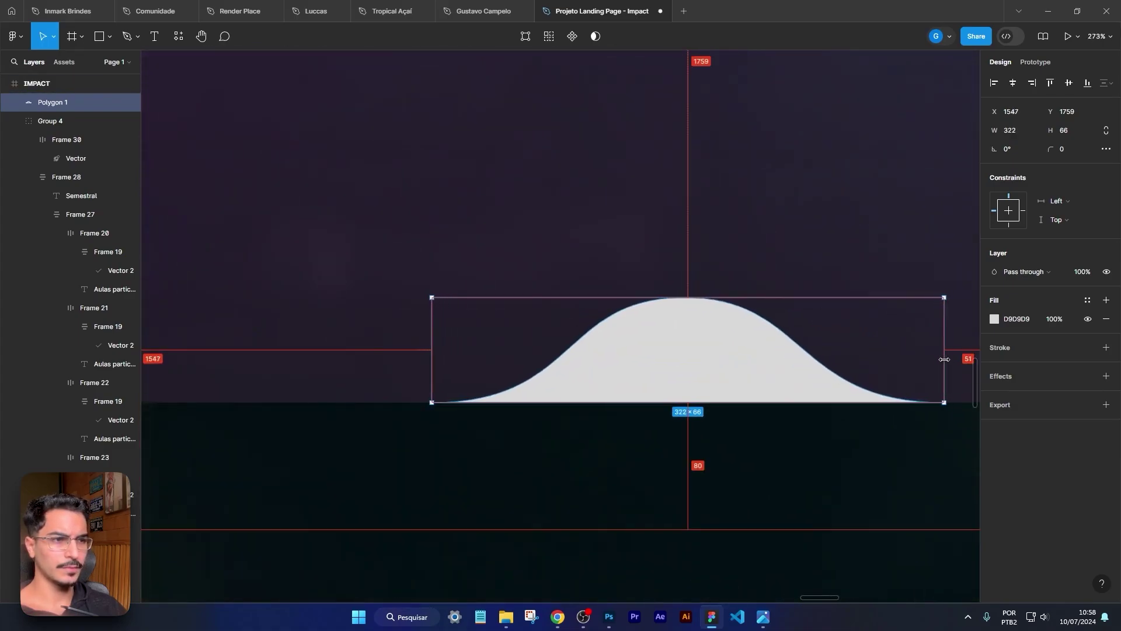
pyautogui.moveTo(693, 299); pyautogui.dragTo(694, 307)
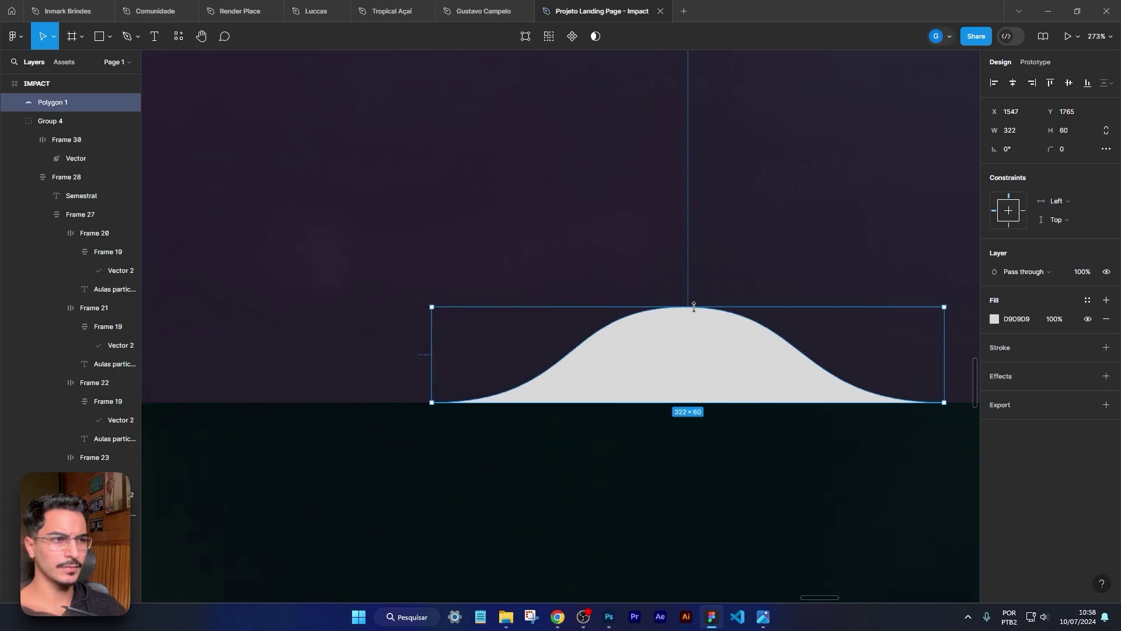
pyautogui.click(765, 240)
pyautogui.scroll(-5, 765, 240)
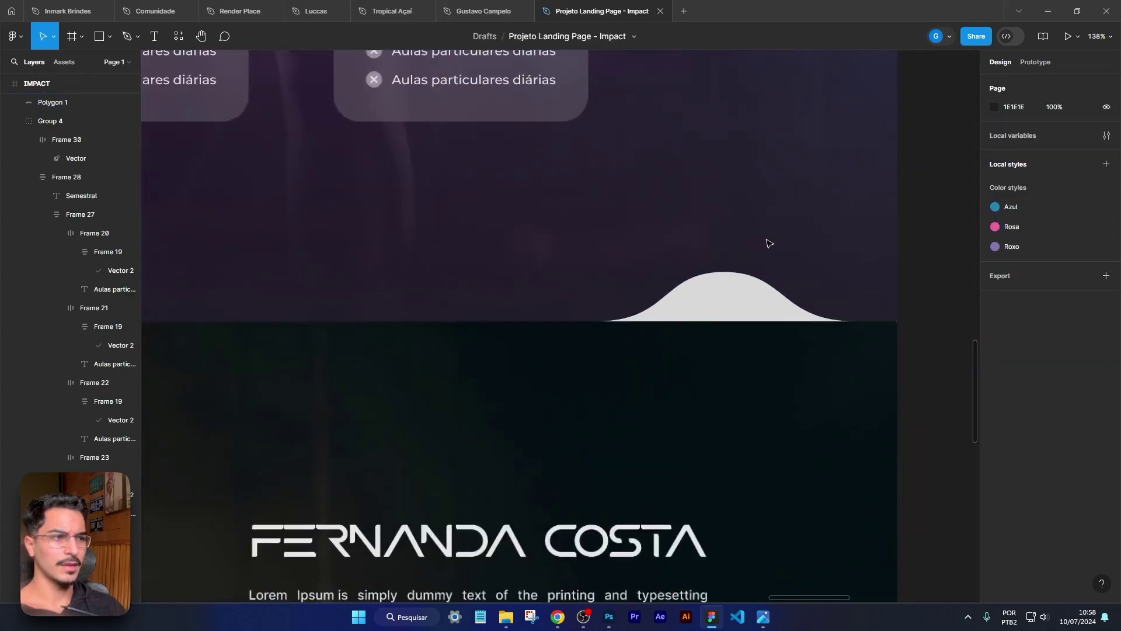
# Step: Fill Polygon 1 with the instructor section's dark teal #031114 via the eyedropper
pyautogui.click(710, 310)
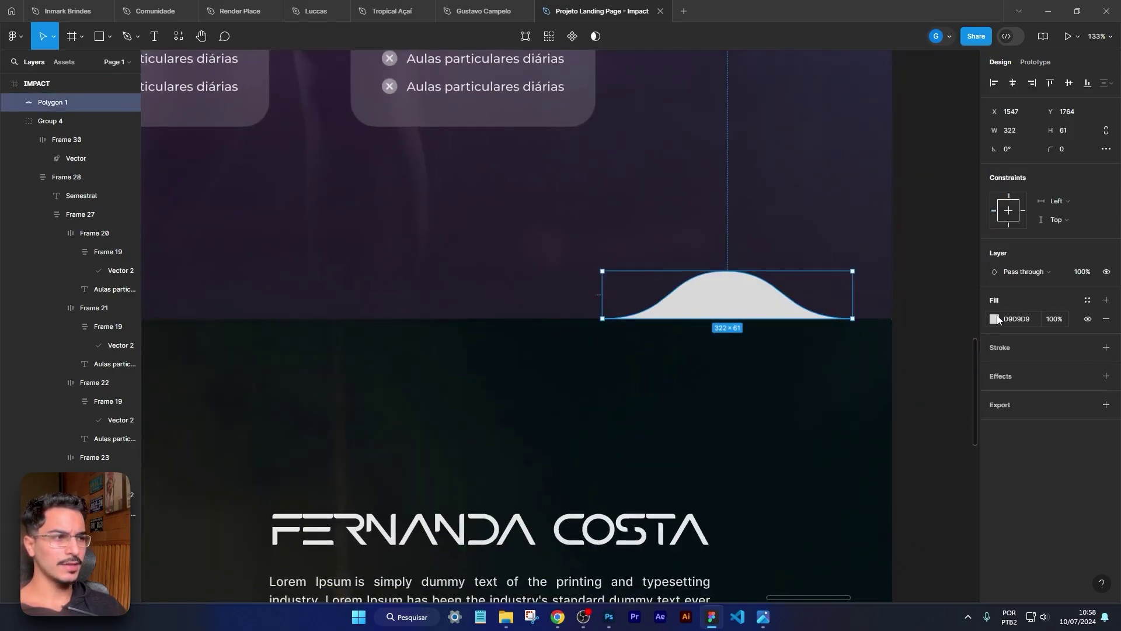
pyautogui.click(994, 318)
pyautogui.click(856, 463)
pyautogui.click(771, 324)
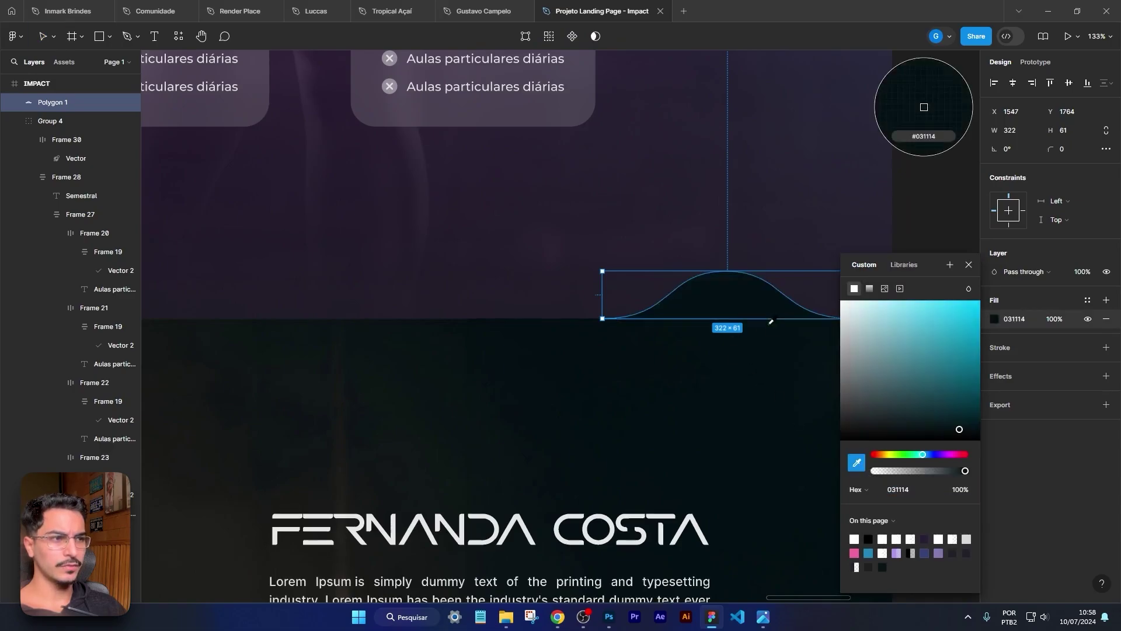
pyautogui.click(921, 200)
pyautogui.scroll(-8, 921, 200)
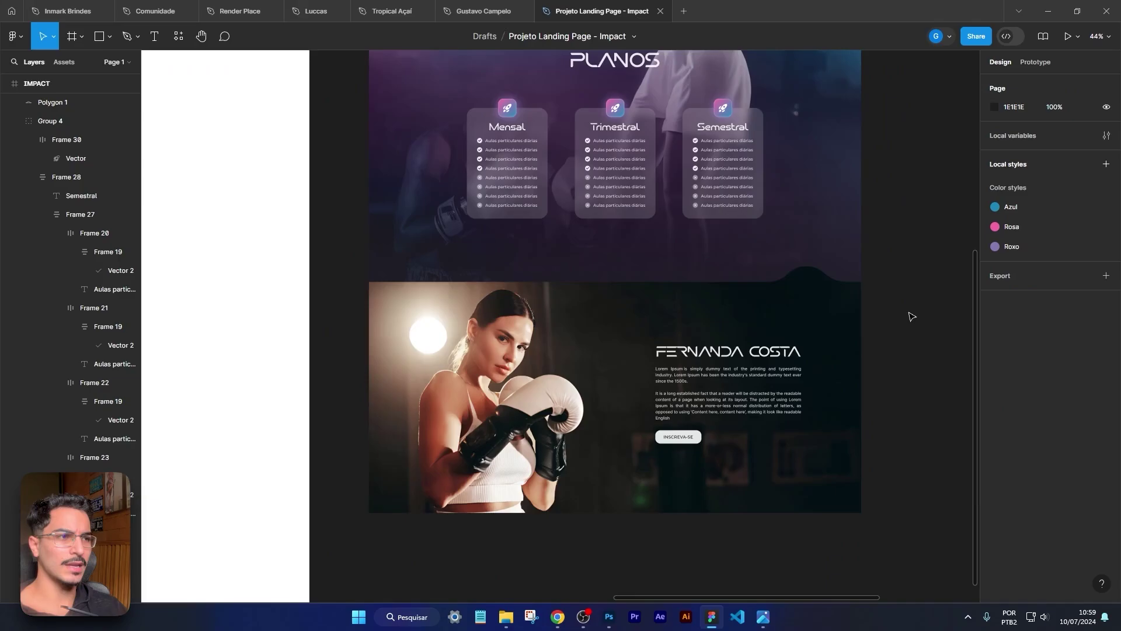
pyautogui.scroll(8, 738, 262)
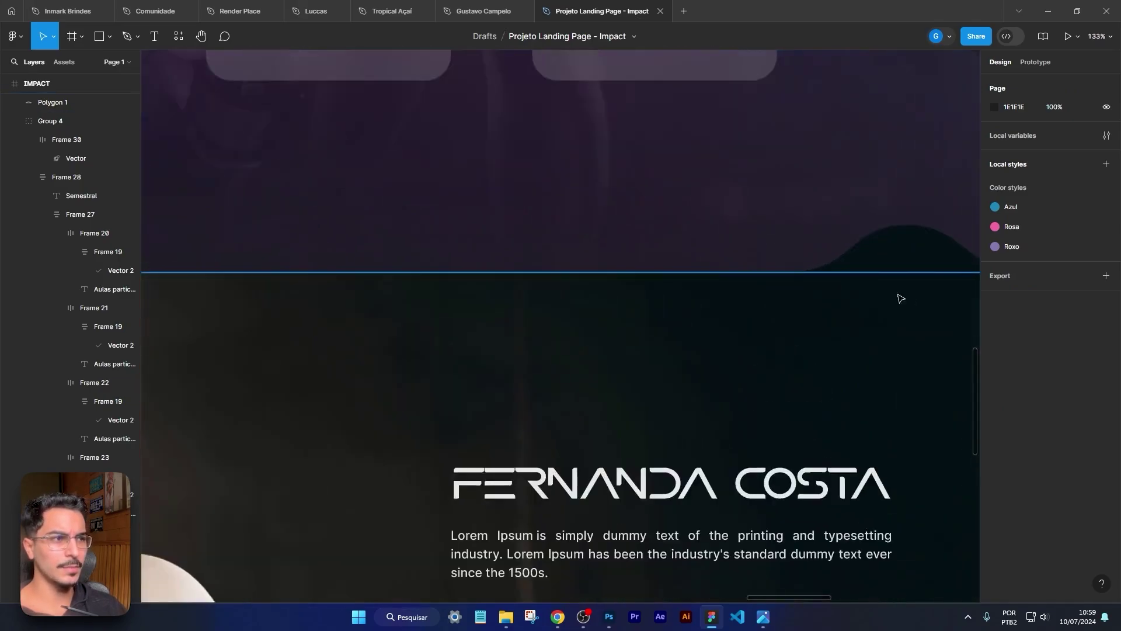
pyautogui.click(756, 298)
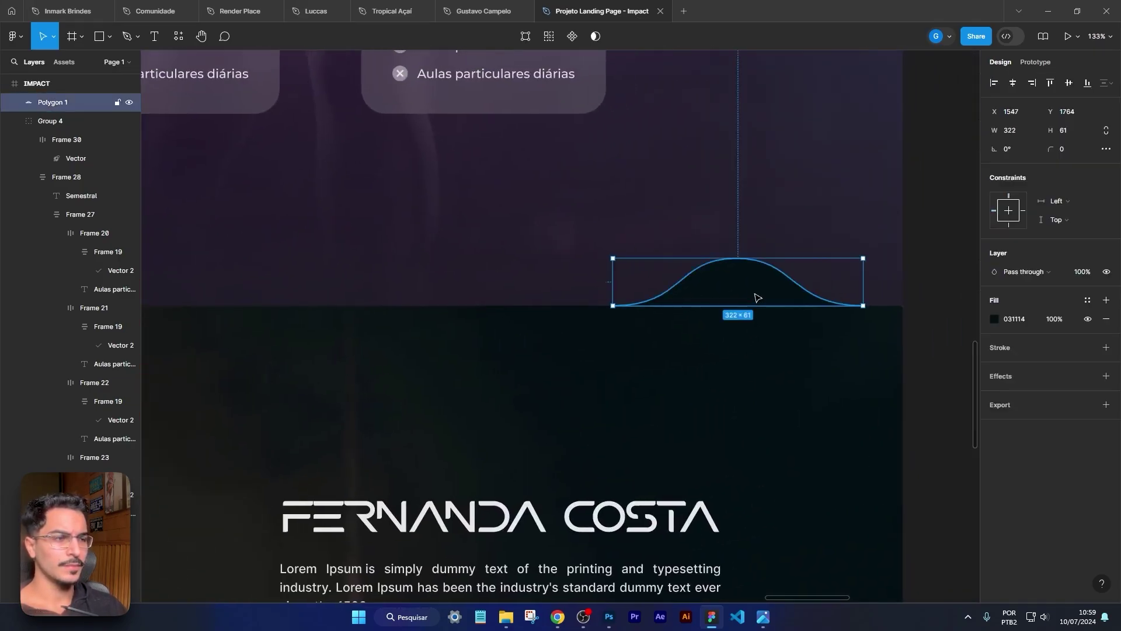
pyautogui.scroll(-5, 902, 320)
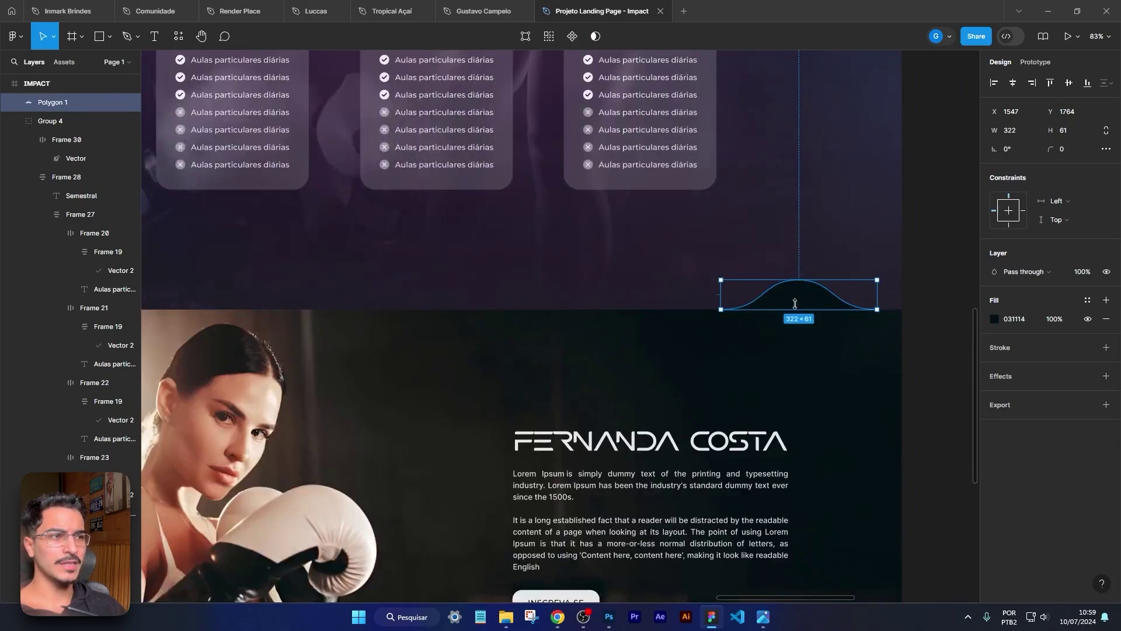
pyautogui.scroll(6, 896, 342)
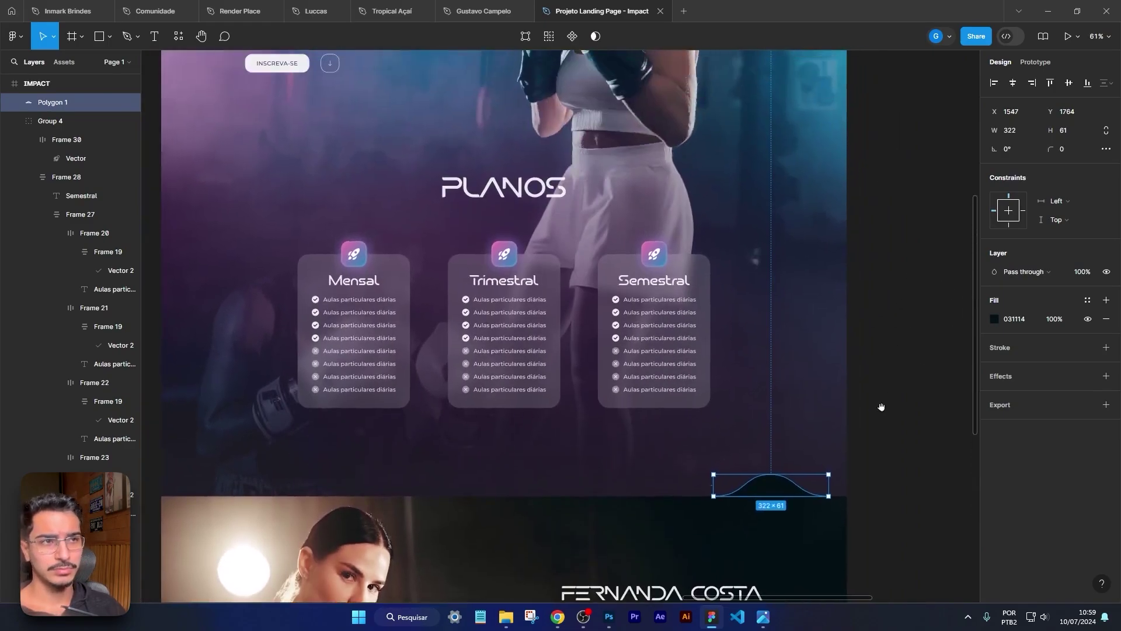
# Step: Drag the Vector 1 arrow out of the hero's round button onto the curved bump
pyautogui.scroll(5, 387, 268)
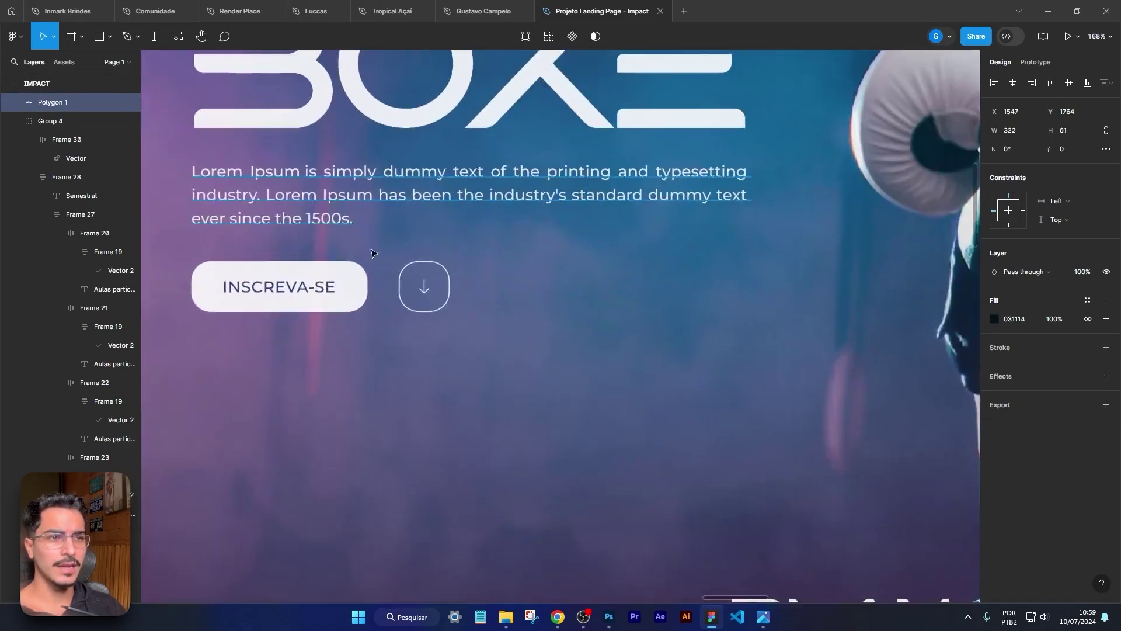
pyautogui.click(426, 295)
pyautogui.click(426, 295)
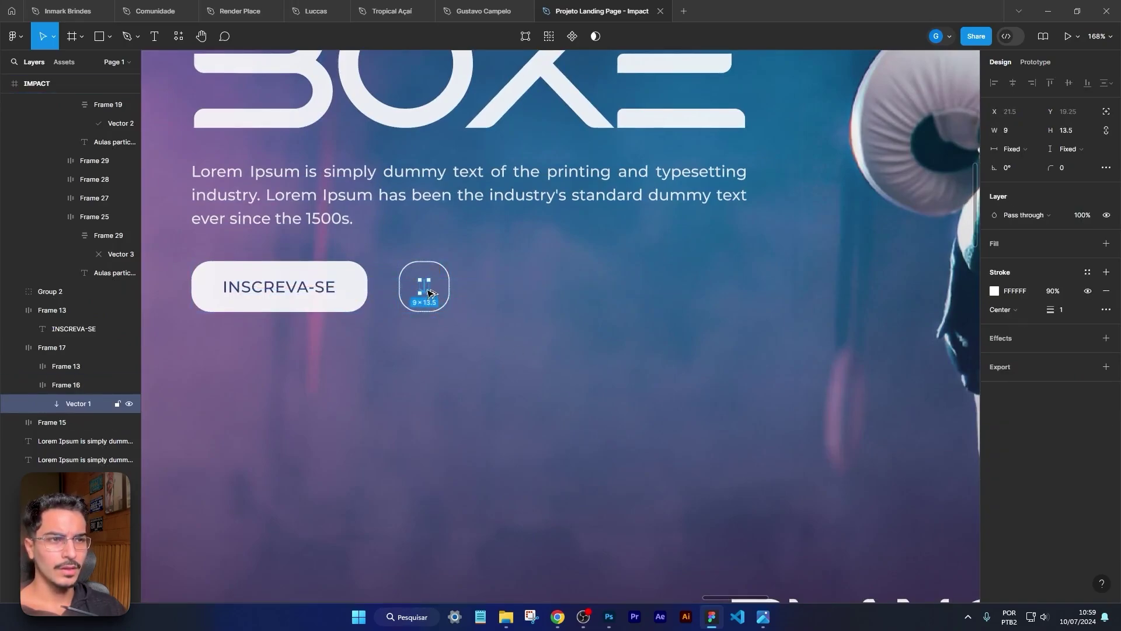
pyautogui.moveTo(429, 293); pyautogui.dragTo(792, 340)
pyautogui.scroll(-5, 572, 446)
pyautogui.scroll(-2, 751, 538)
pyautogui.scroll(10, 782, 537)
pyautogui.click(726, 404)
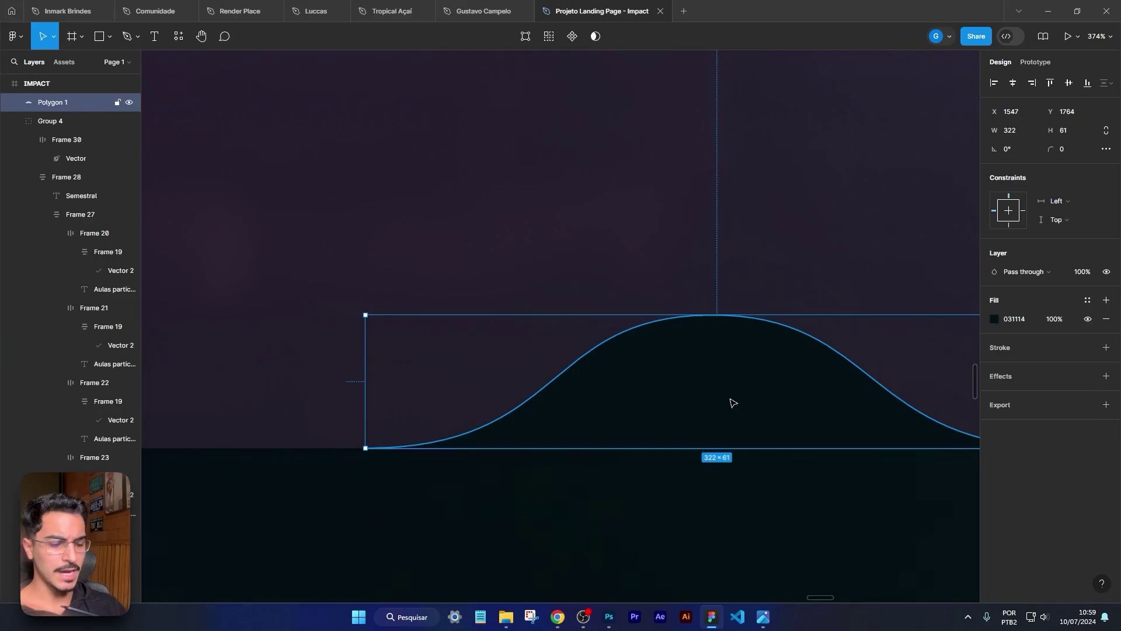
# Step: Stack the curved bump just above the background photo, shrink it to 254×49, and lower it onto the section edge
pyautogui.hotkey('ctrl', 'shift', '[')
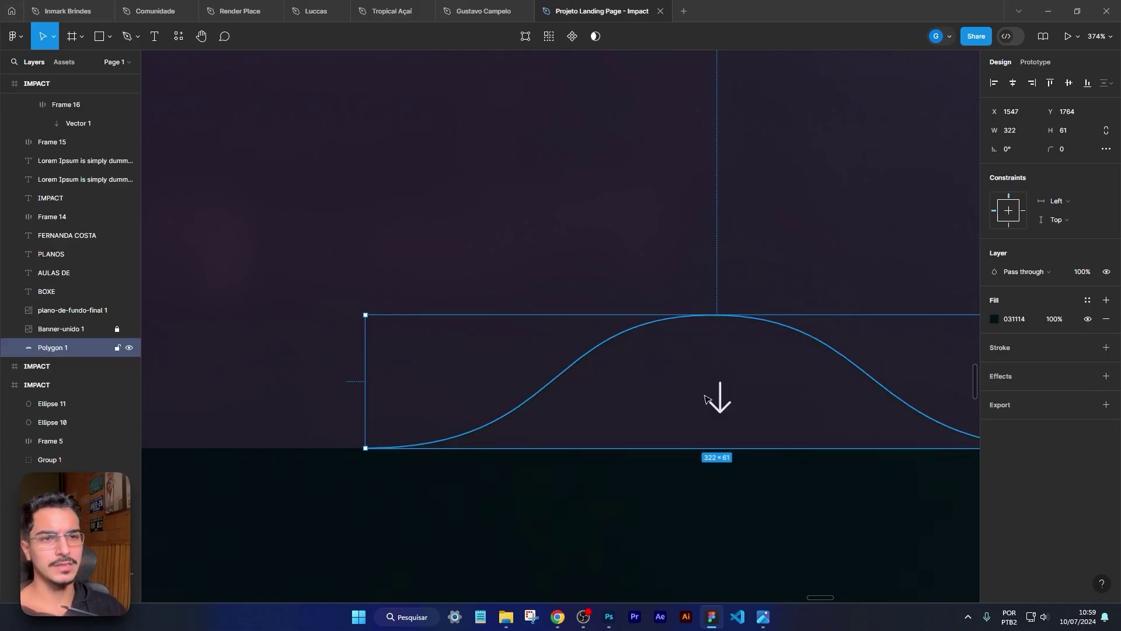
pyautogui.moveTo(71, 348); pyautogui.dragTo(69, 305)
pyautogui.click(791, 275)
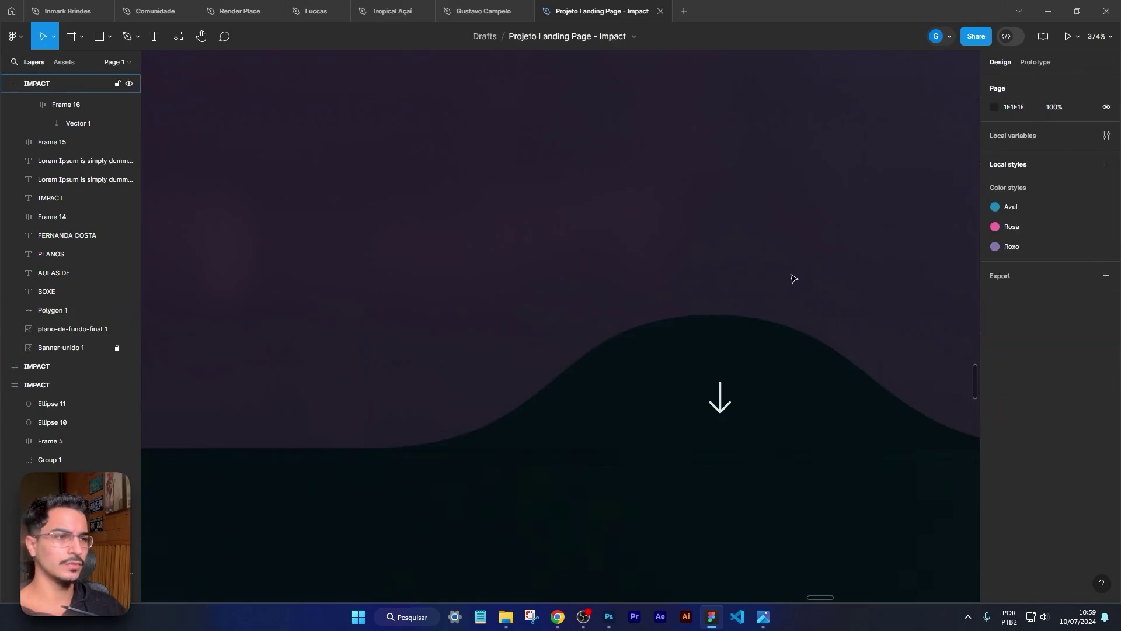
pyautogui.scroll(-5, 790, 275)
pyautogui.scroll(3, 812, 337)
pyautogui.click(778, 337)
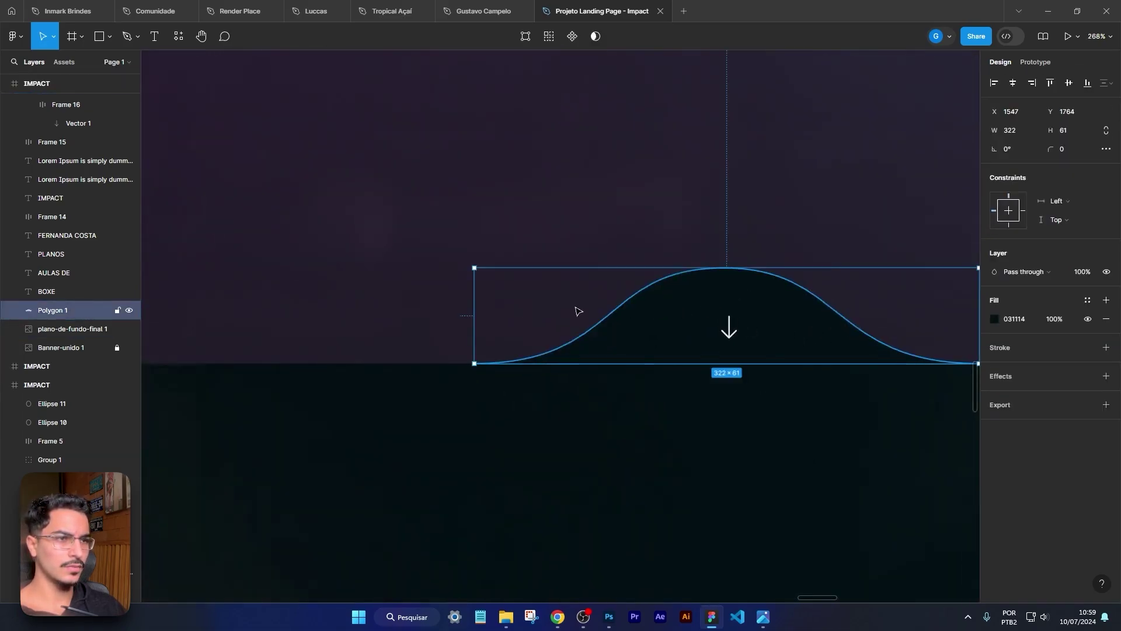
pyautogui.moveTo(480, 318); pyautogui.dragTo(527, 323)
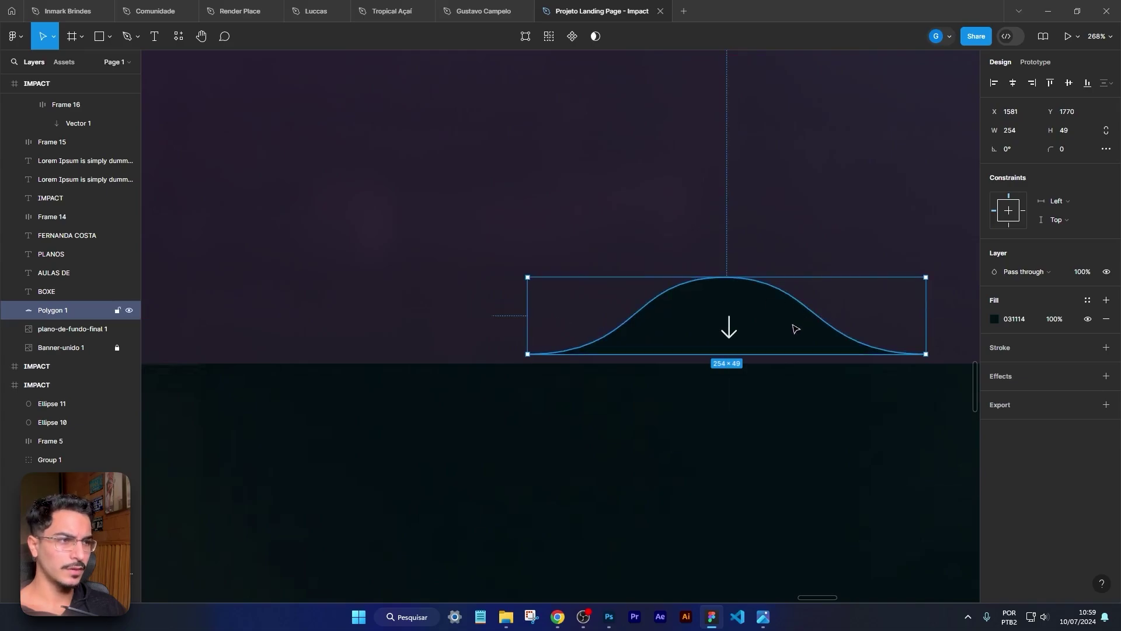
pyautogui.moveTo(794, 327); pyautogui.dragTo(605, 339)
# Step: Centre the down arrow on the bump using the layout grids as a guide
pyautogui.hotkey('ctrl', 'shift', '4')
pyautogui.moveTo(729, 328); pyautogui.dragTo(538, 330)
pyautogui.press('Escape')
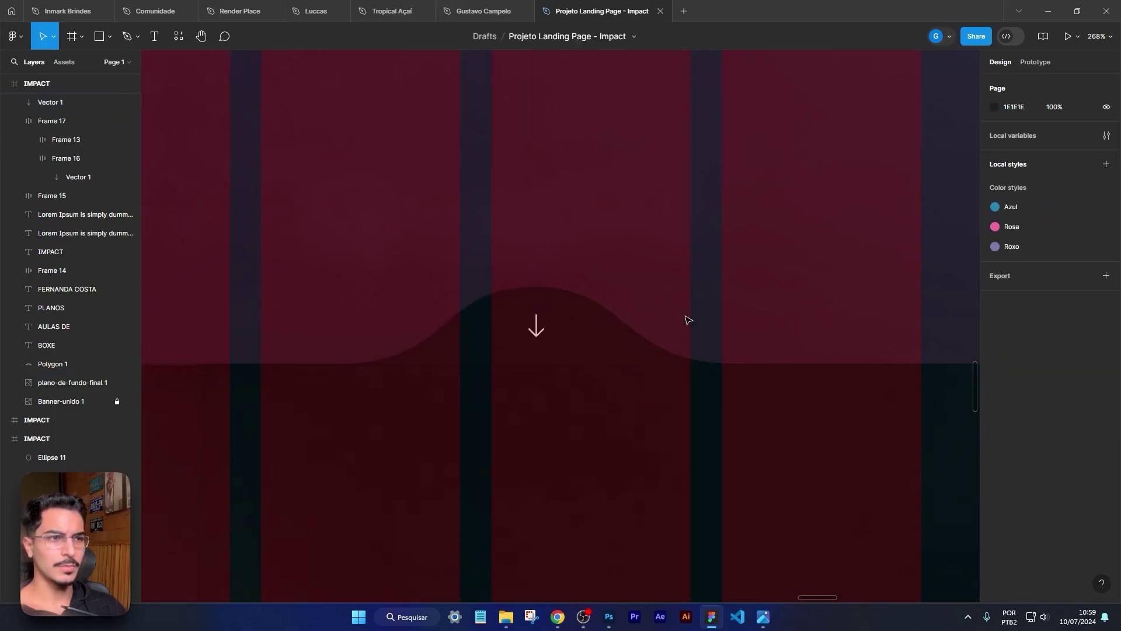
pyautogui.hotkey('ctrl', 'shift', '4')
pyautogui.scroll(-5, 806, 318)
pyautogui.scroll(6, 776, 205)
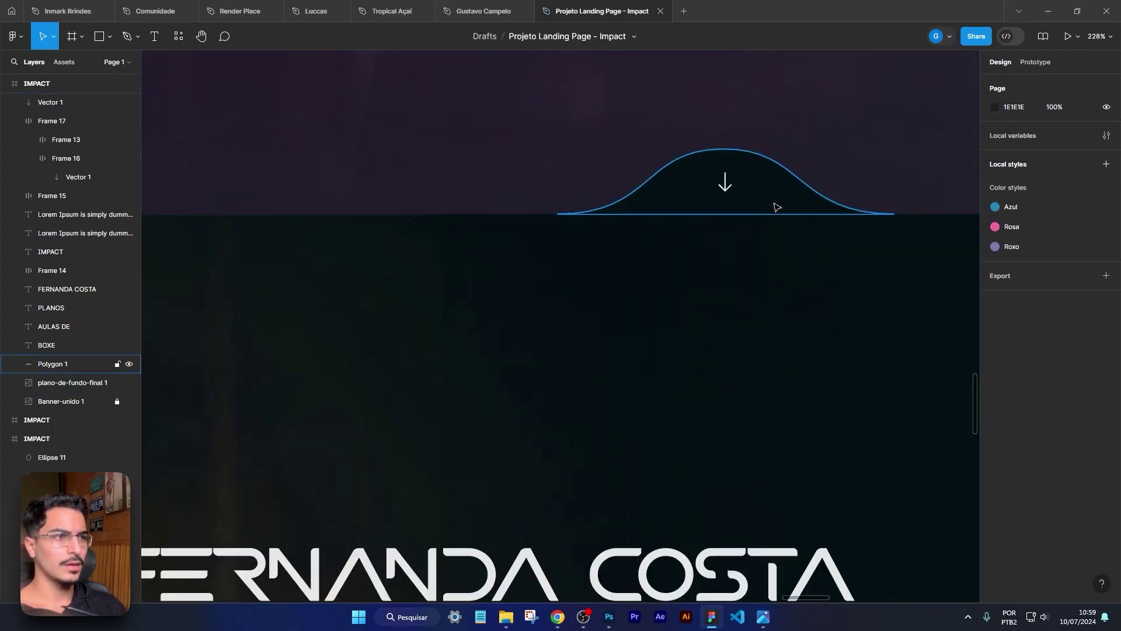
# Step: Resample the bump's fill from the section's dark background with the eyedropper
pyautogui.click(776, 204)
pyautogui.click(994, 318)
pyautogui.click(856, 463)
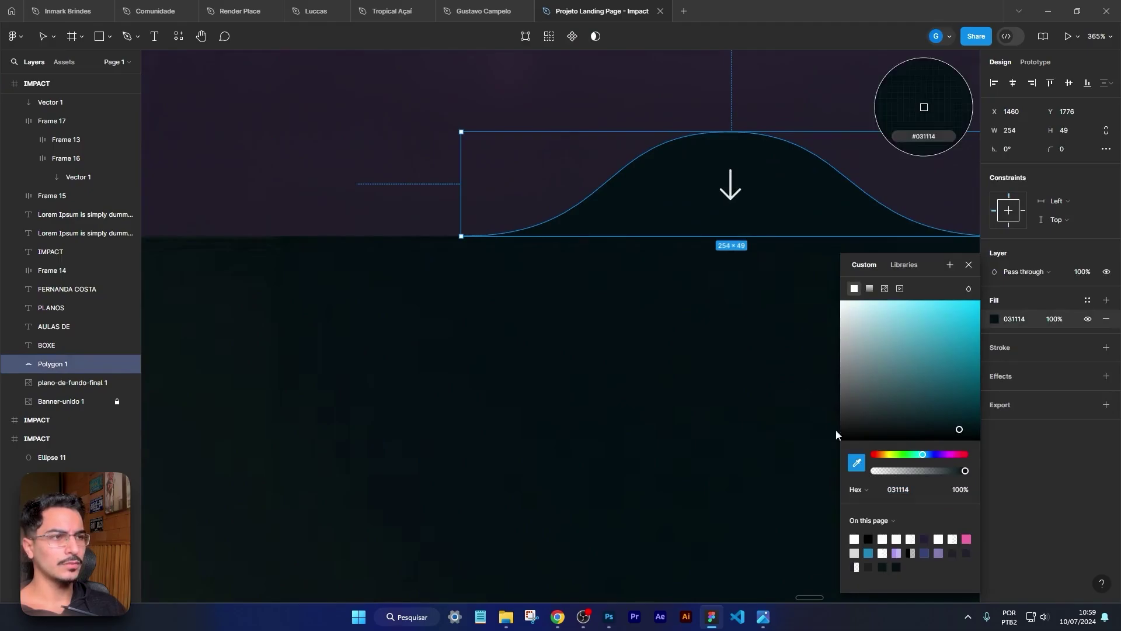
pyautogui.click(923, 107)
pyautogui.press('Escape')
pyautogui.press('Escape')
# Step: Review the page from the hero through the plans cards to the instructor section
pyautogui.scroll(-8, 363, 180)
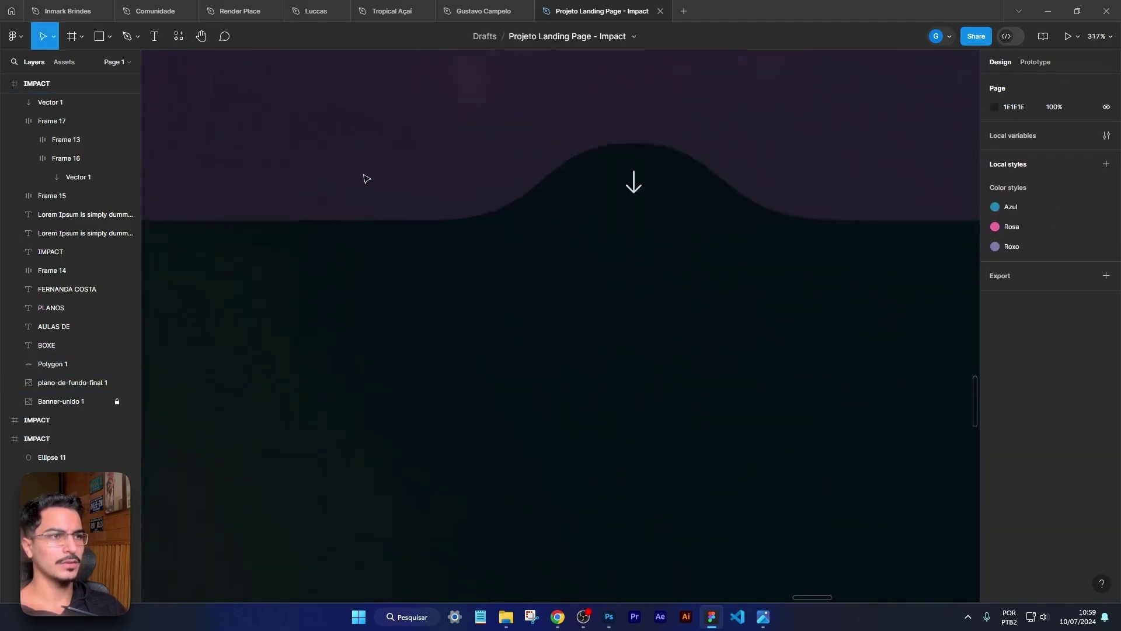
pyautogui.scroll(-2, 881, 354)
pyautogui.moveTo(882, 354); pyautogui.dragTo(945, 358)
pyautogui.scroll(-2, 947, 368)
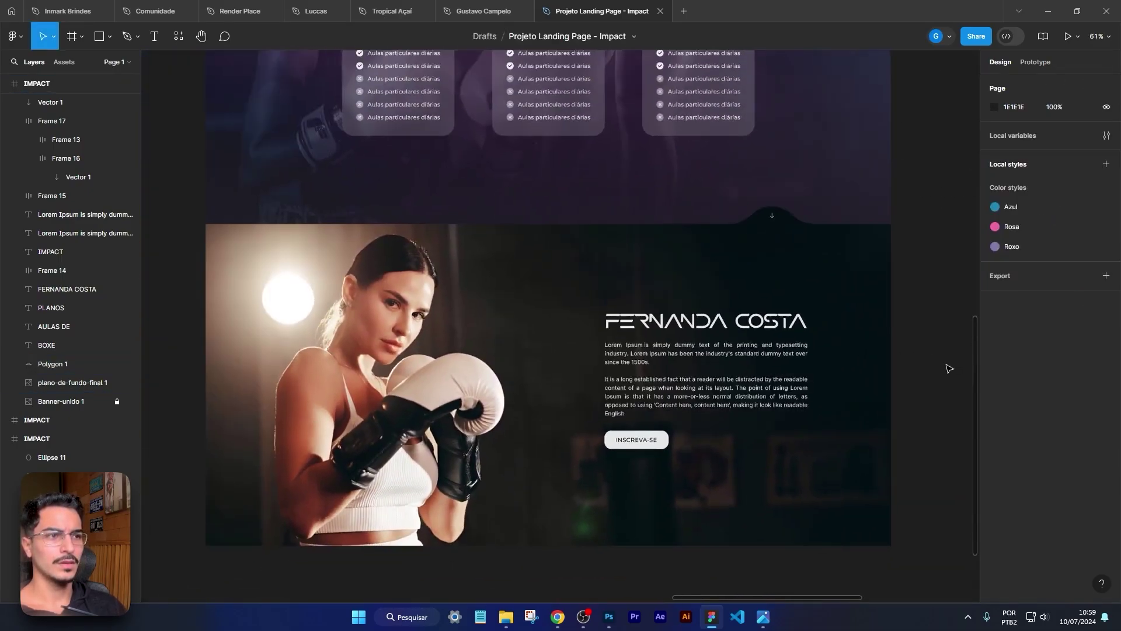
pyautogui.scroll(-3, 952, 384)
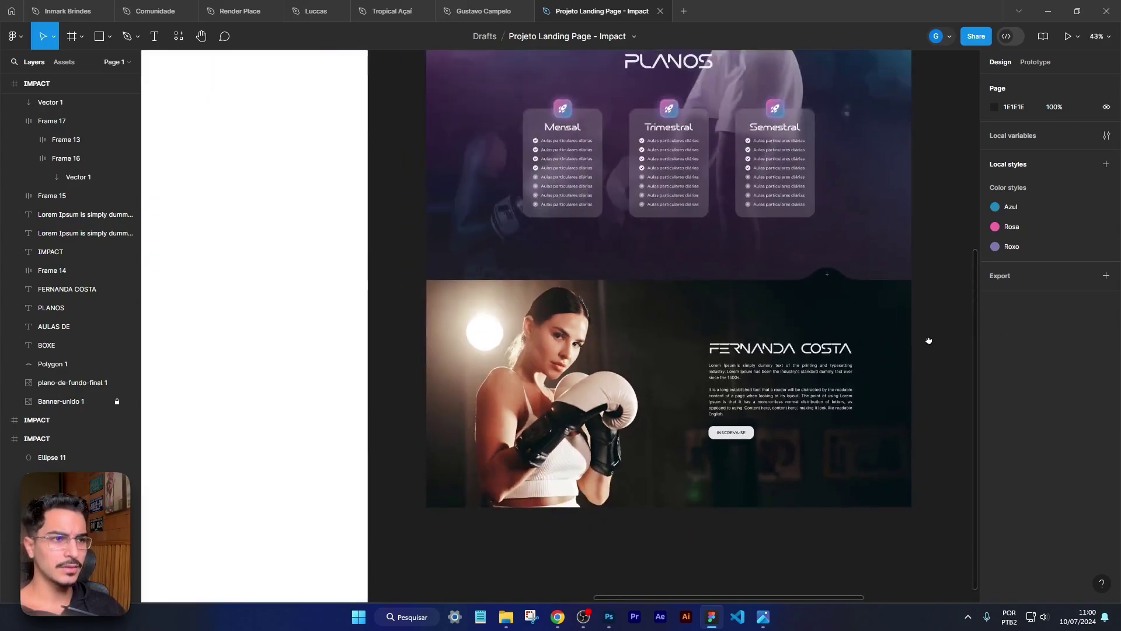
pyautogui.moveTo(930, 338); pyautogui.dragTo(928, 403)
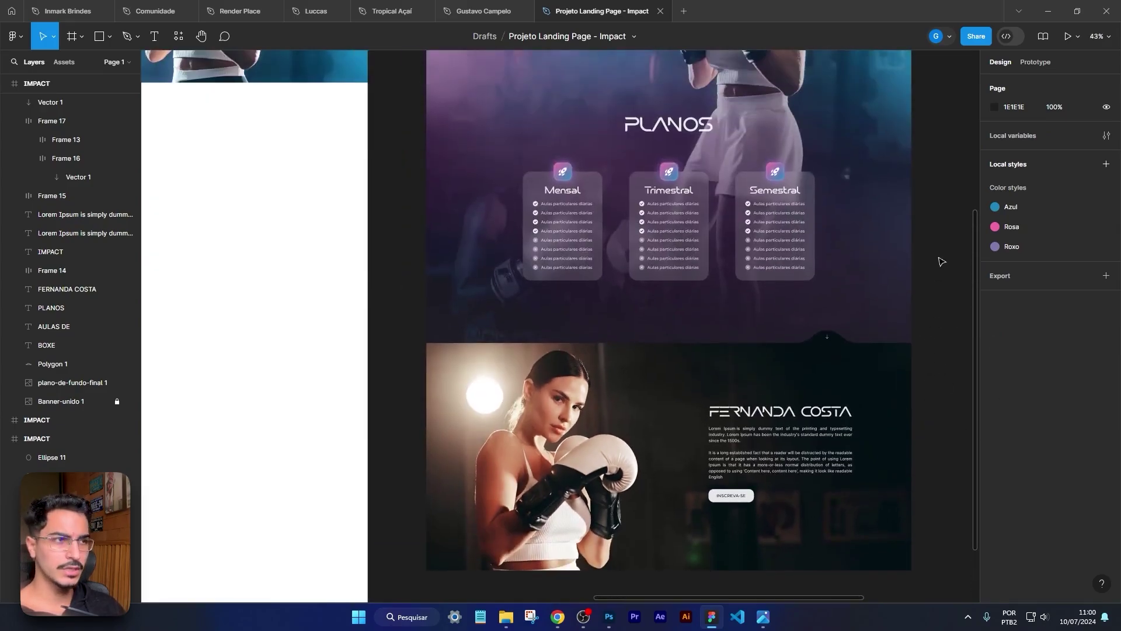
pyautogui.moveTo(944, 213); pyautogui.dragTo(916, 169)
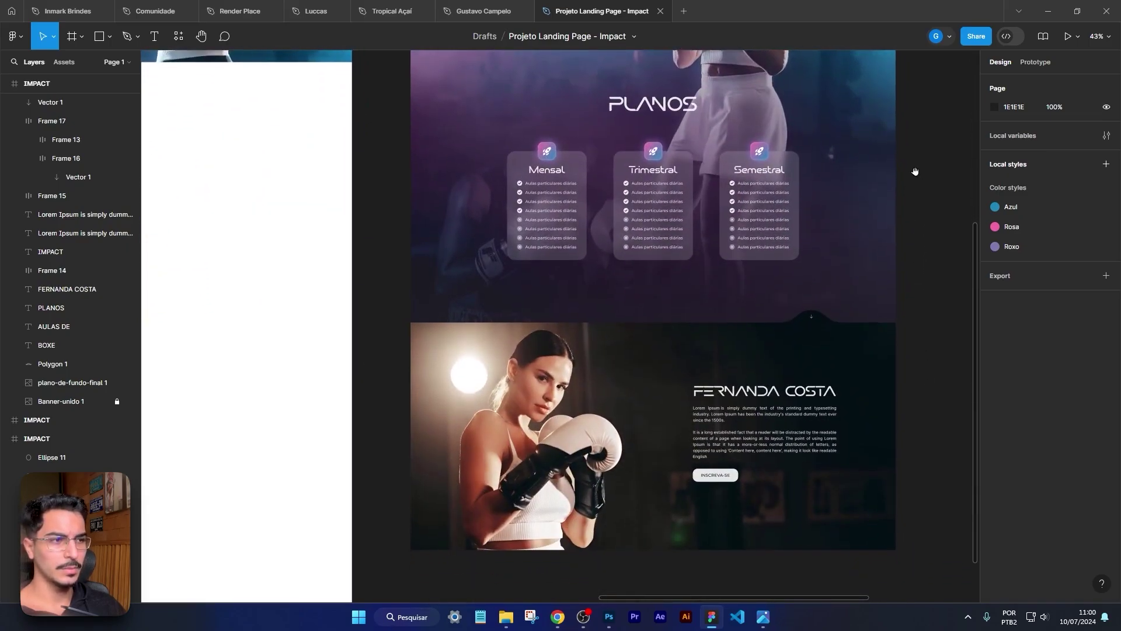
pyautogui.scroll(-2, 704, 348)
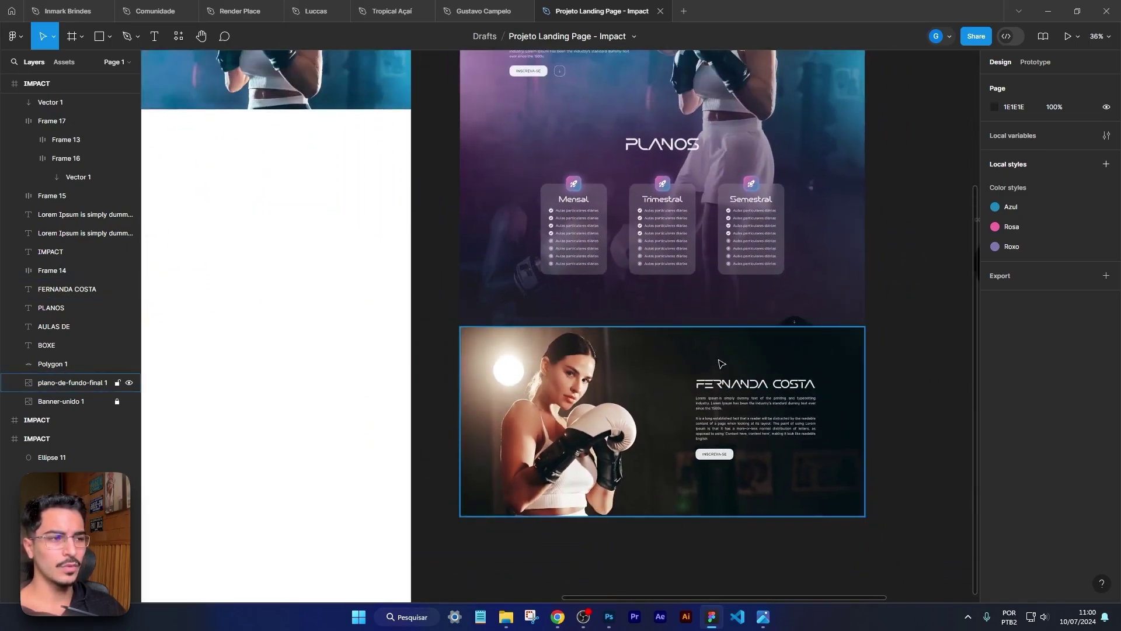
pyautogui.scroll(6, 720, 358)
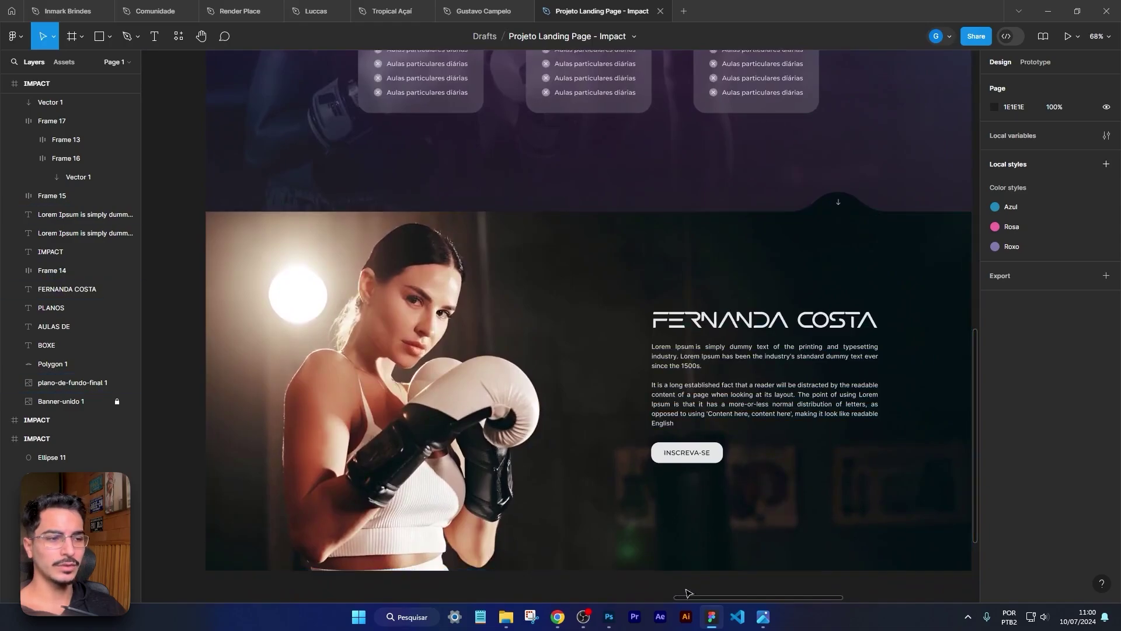
pyautogui.click(613, 623)
# Step: Crop the artboard bottom so it is about 826 px tall
pyautogui.click(358, 362)
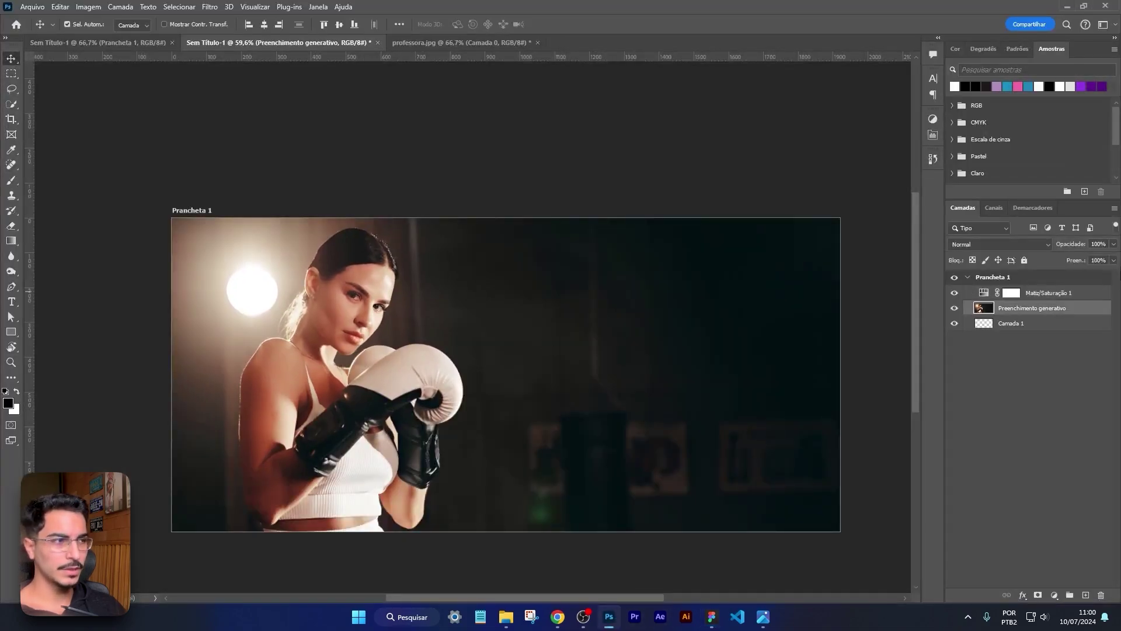
pyautogui.hotkey('ctrl', 't')
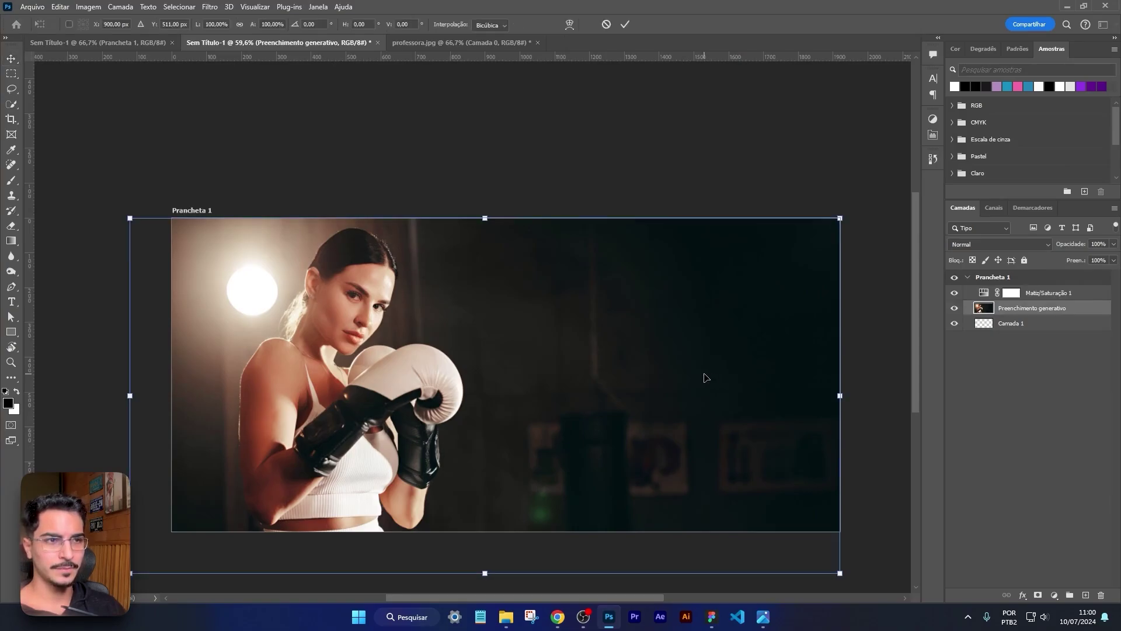
pyautogui.click(11, 120)
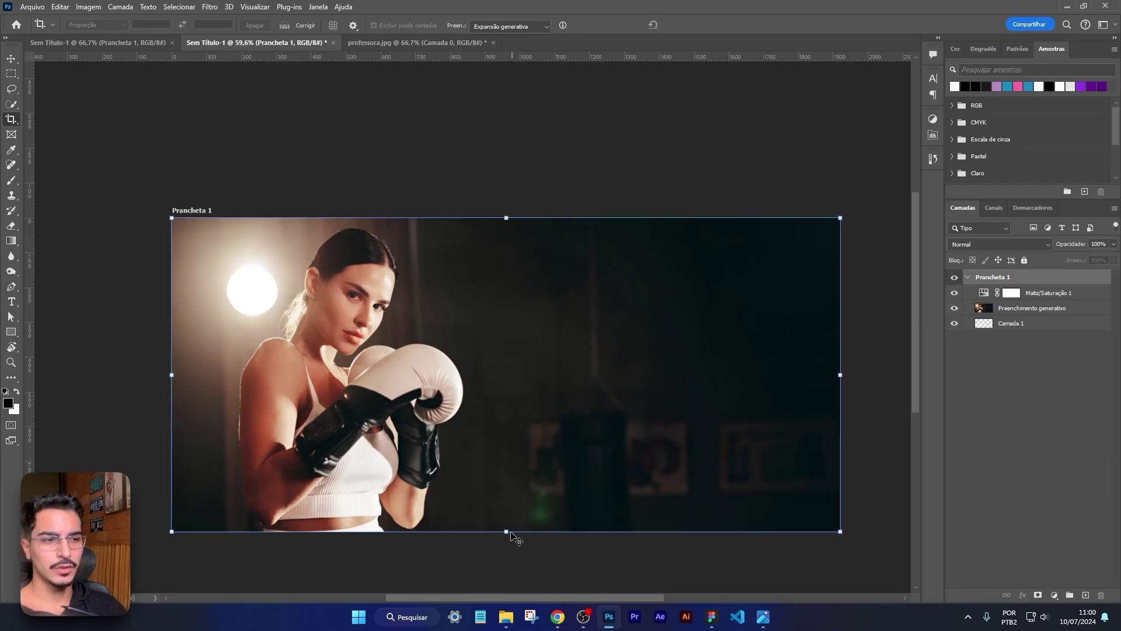
pyautogui.moveTo(510, 532); pyautogui.dragTo(511, 480)
pyautogui.press('Return')
pyautogui.press('v')
# Step: Scale the Preenchimento generativo boxer photo to about 83% and shift it right
pyautogui.click(308, 311)
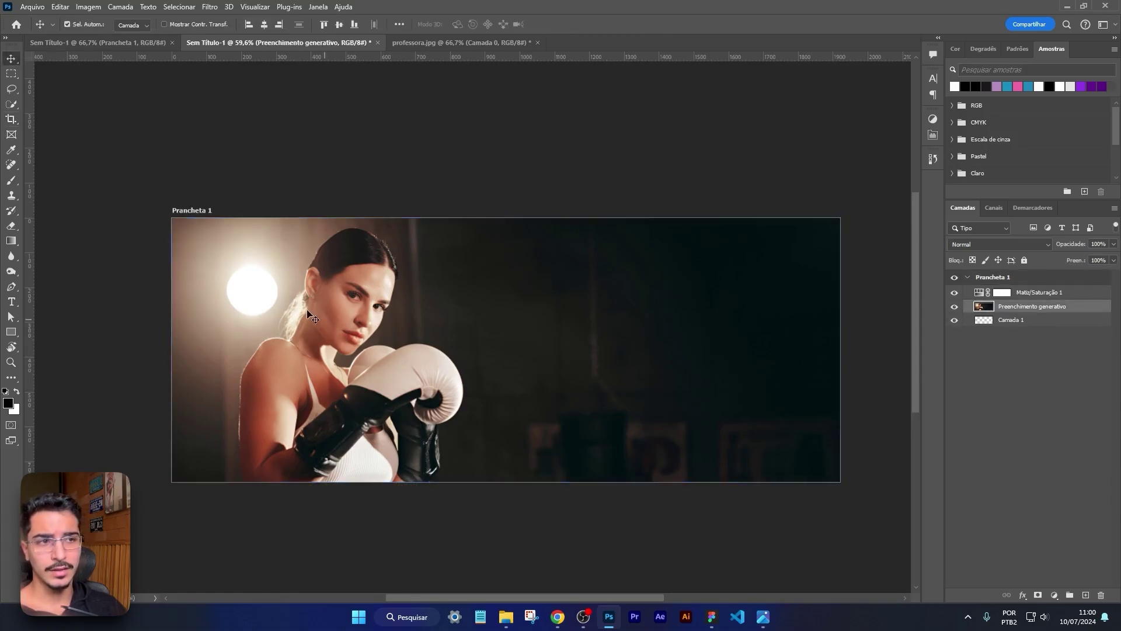
pyautogui.hotkey('ctrl', 't')
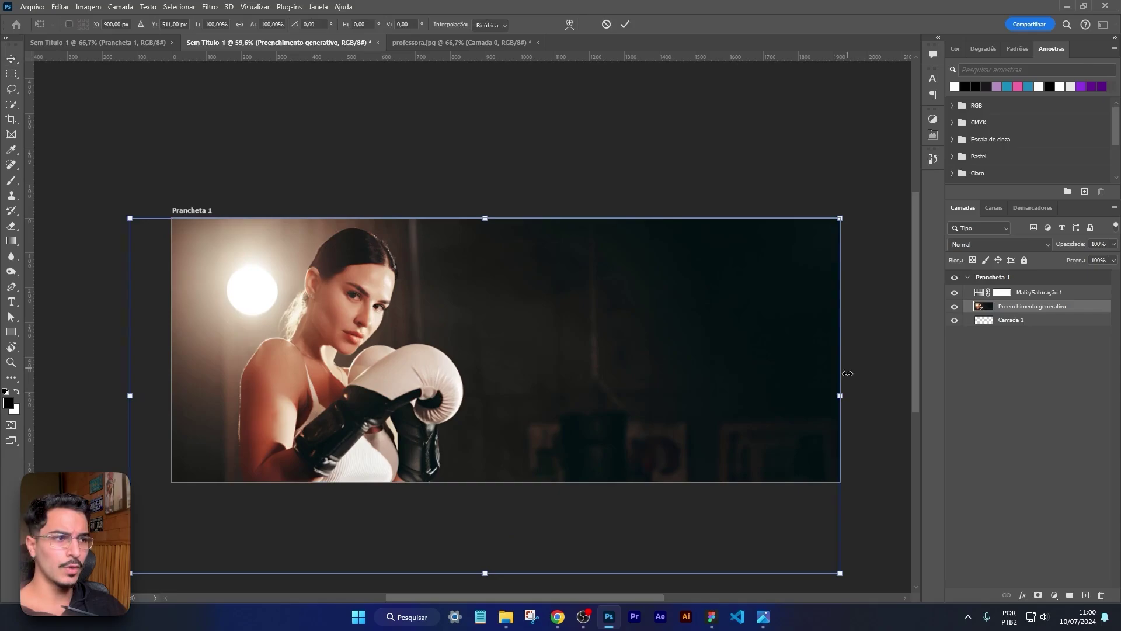
pyautogui.moveTo(839, 397); pyautogui.dragTo(670, 393)
pyautogui.moveTo(508, 383); pyautogui.dragTo(530, 342)
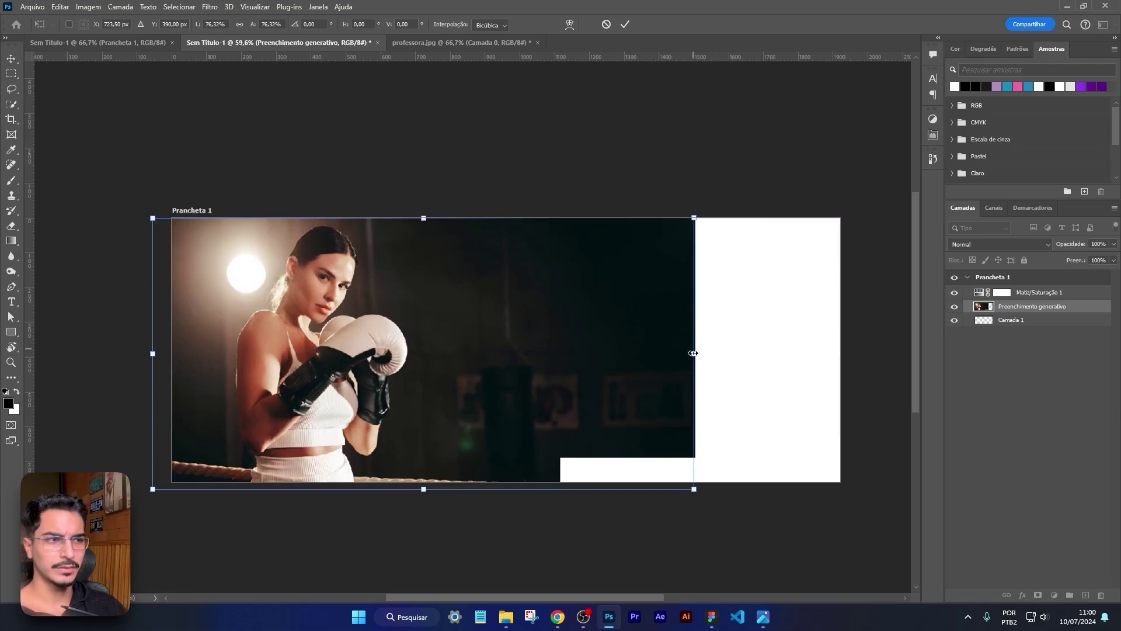
pyautogui.moveTo(692, 353); pyautogui.dragTo(743, 350)
pyautogui.moveTo(529, 344); pyautogui.dragTo(522, 356)
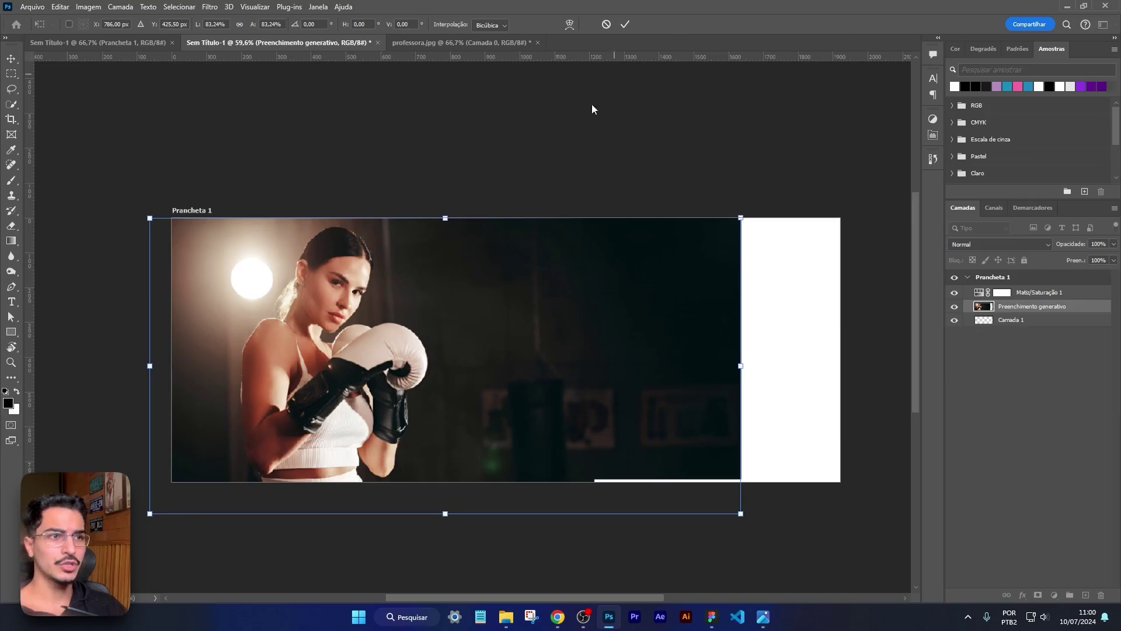
pyautogui.press('Right')
pyautogui.press('Right')
pyautogui.press('Right')
pyautogui.press('Right')
pyautogui.press('Right')
pyautogui.press('Right')
pyautogui.press('Right')
# Step: Check the photo against the Figma layout, nudge it further right, and commit the transform
pyautogui.click(711, 617)
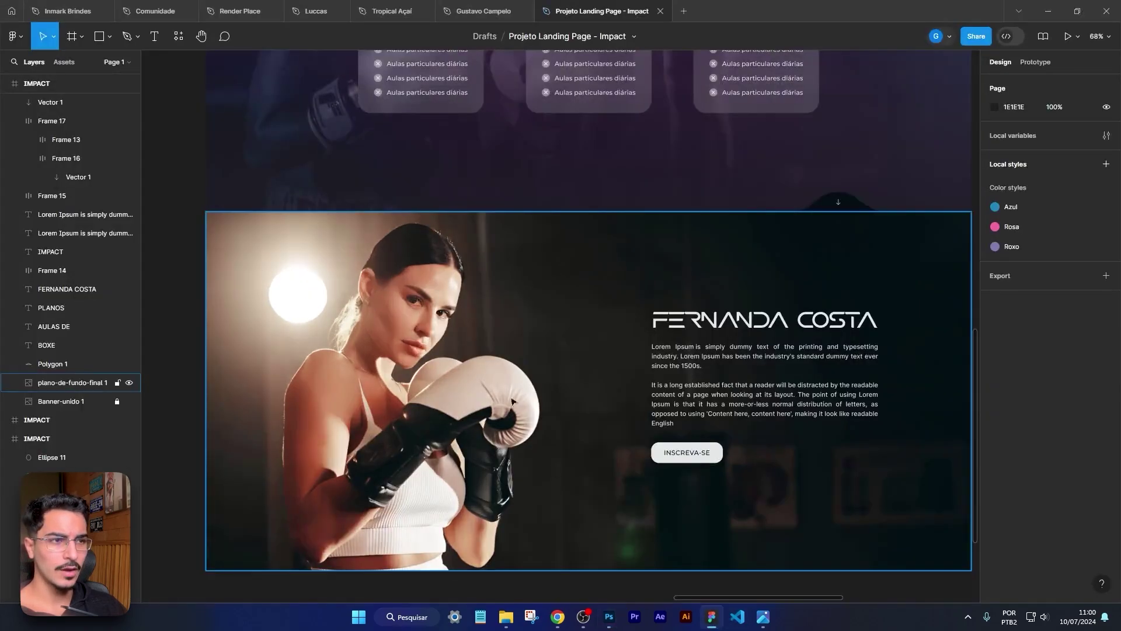
pyautogui.hscroll(1, 605, 367)
pyautogui.hotkey('alt', 'Tab')
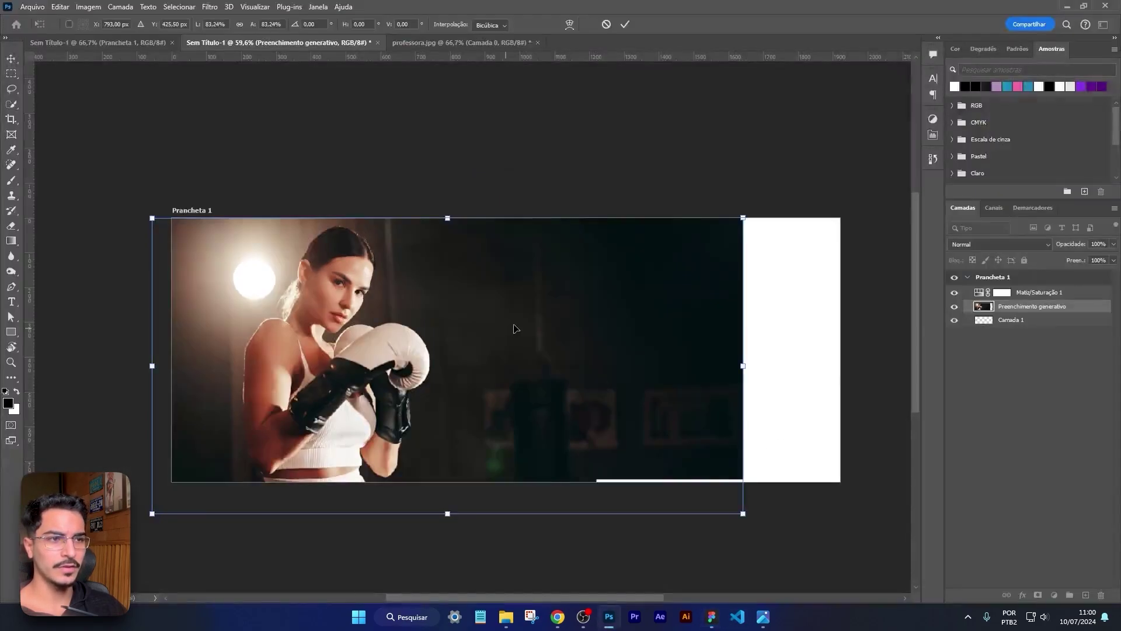
pyautogui.press('Right')
pyautogui.press('Right')
pyautogui.press('Right')
pyautogui.press('Right')
pyautogui.press('Right')
pyautogui.press('Right')
pyautogui.press('Right')
pyautogui.press('Right')
pyautogui.press('Right')
pyautogui.press('Right')
pyautogui.press('Right')
pyautogui.press('Right')
pyautogui.press('Right')
pyautogui.press('Right')
pyautogui.press('Right')
pyautogui.press('Right')
pyautogui.press('Right')
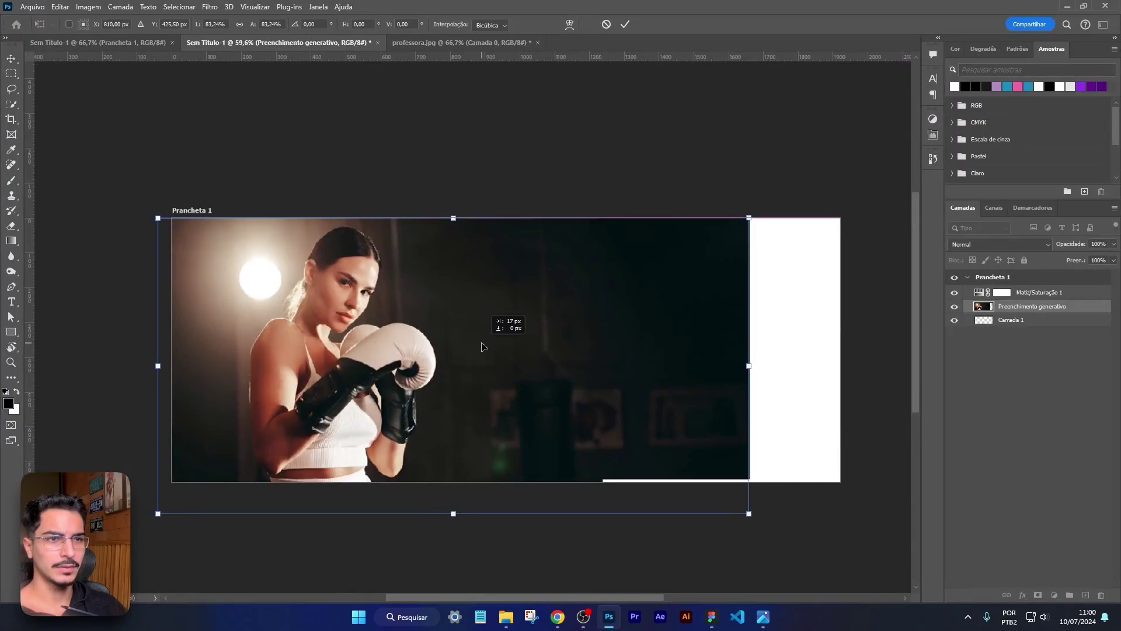
pyautogui.click(625, 24)
# Step: Select the empty right part of the artboard and generate a fill there without a prompt
pyautogui.click(11, 74)
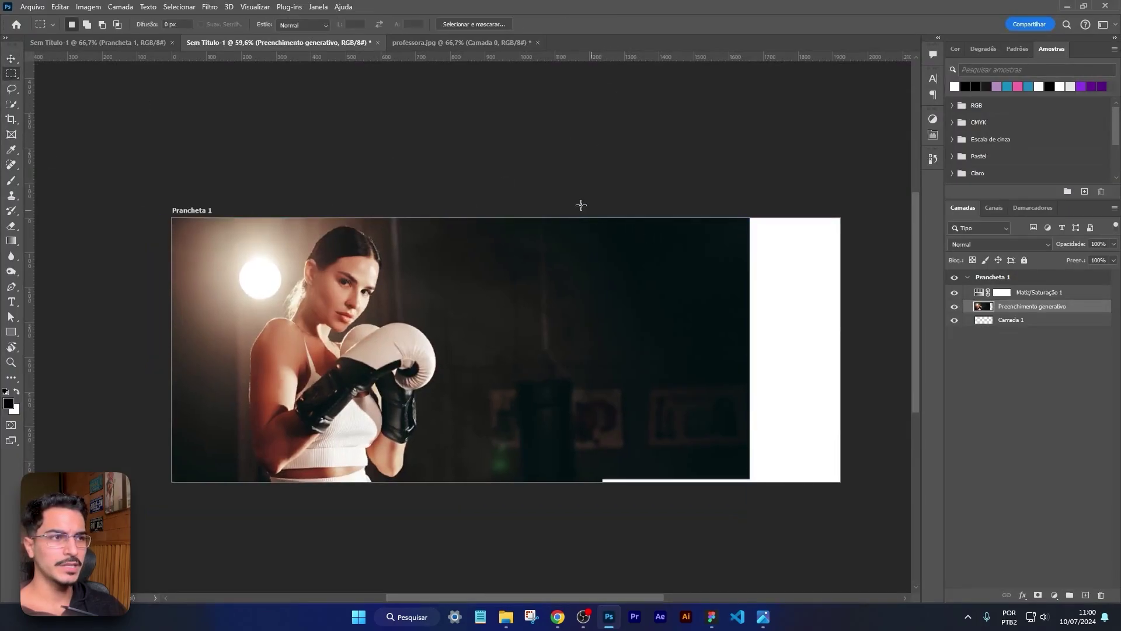
pyautogui.moveTo(579, 205); pyautogui.dragTo(885, 506)
pyautogui.rightClick(689, 286)
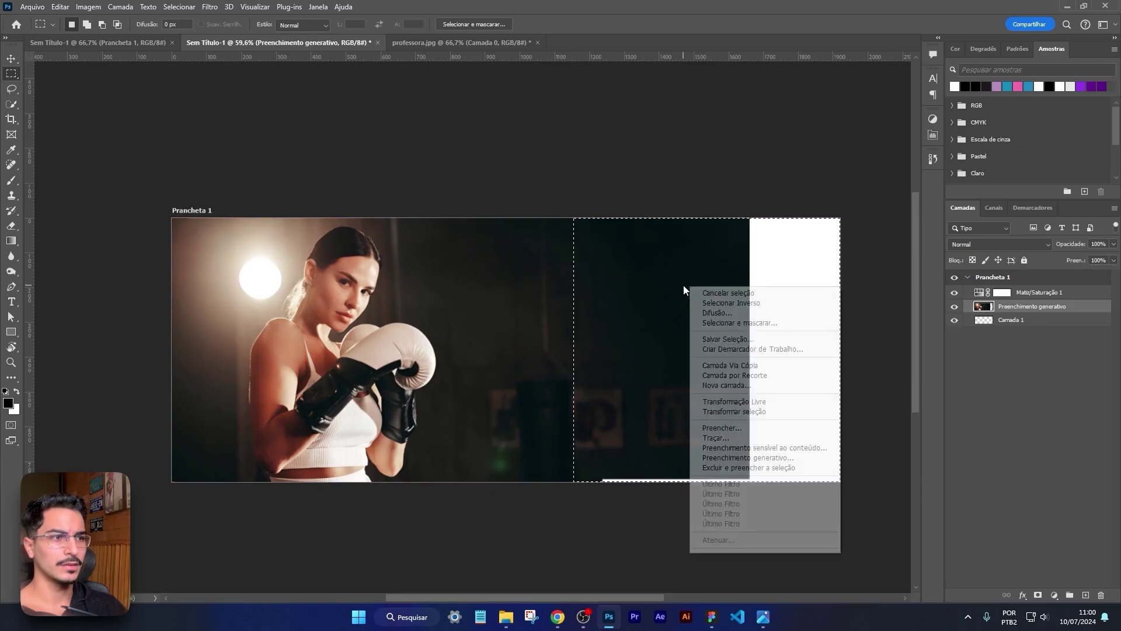
pyautogui.click(747, 457)
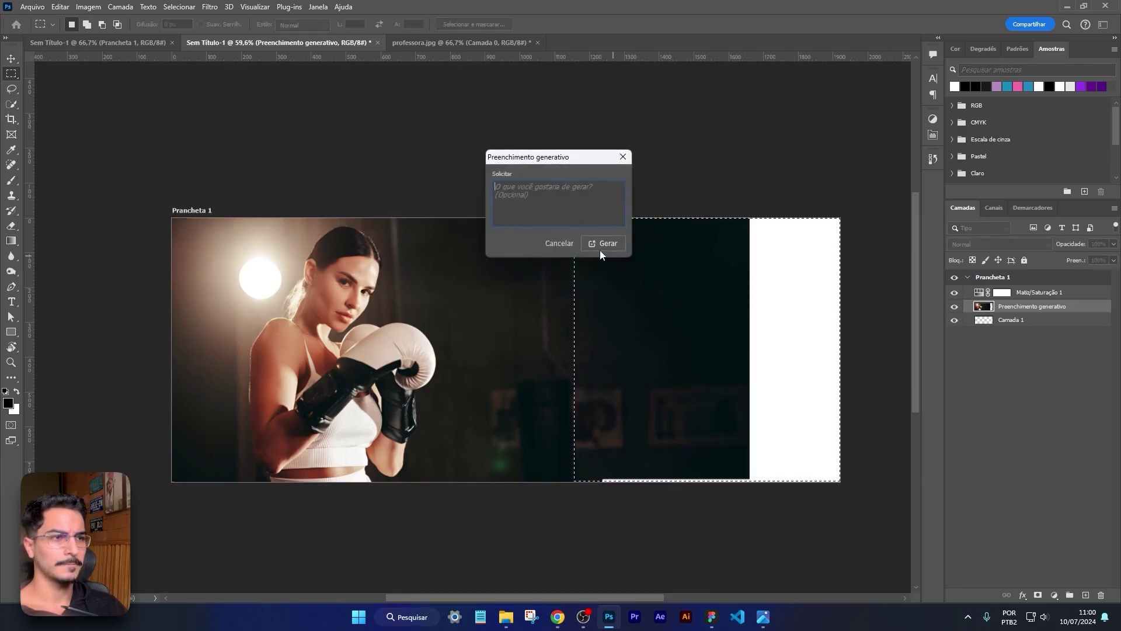
pyautogui.click(603, 244)
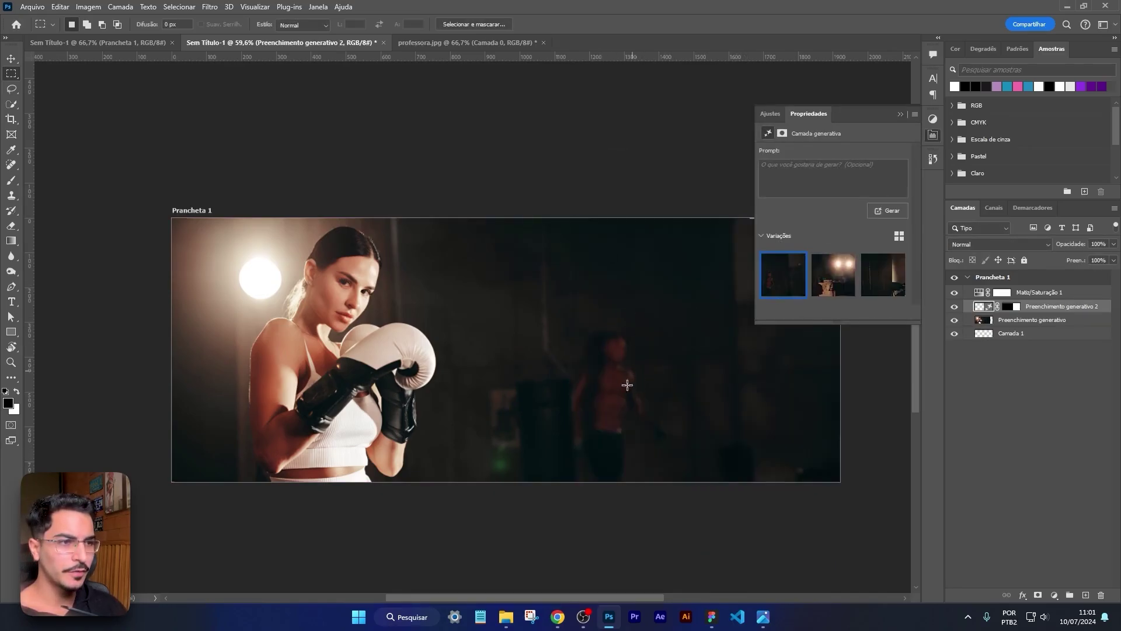
# Step: Compare the three generated variations, regenerate a fresh set, and collapse the Properties panel
pyautogui.click(885, 279)
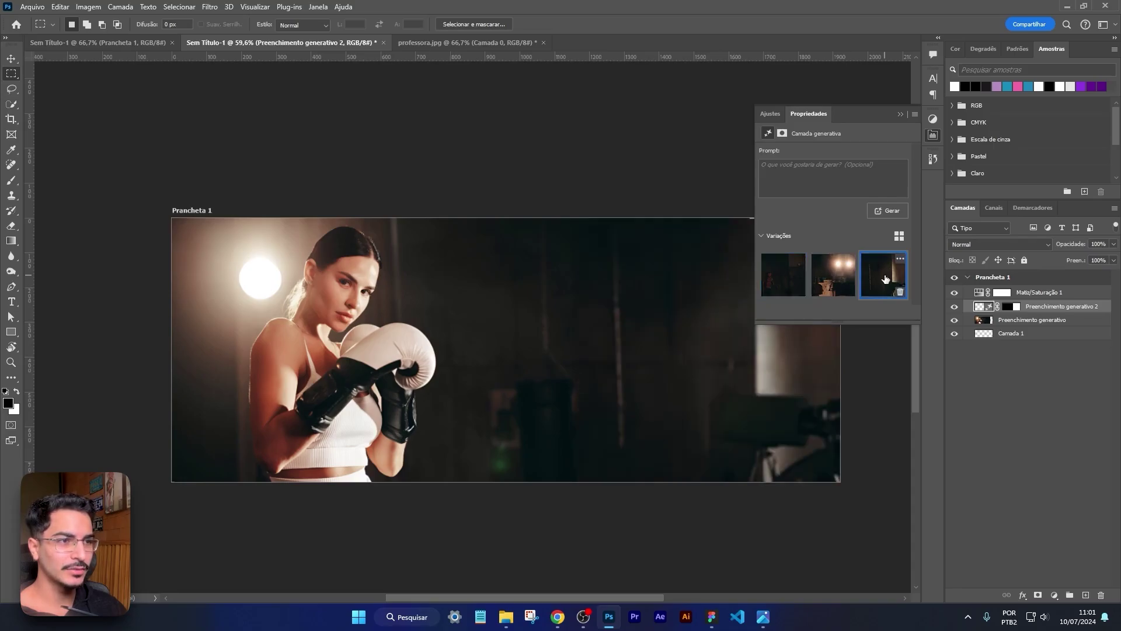
pyautogui.click(789, 282)
pyautogui.click(835, 283)
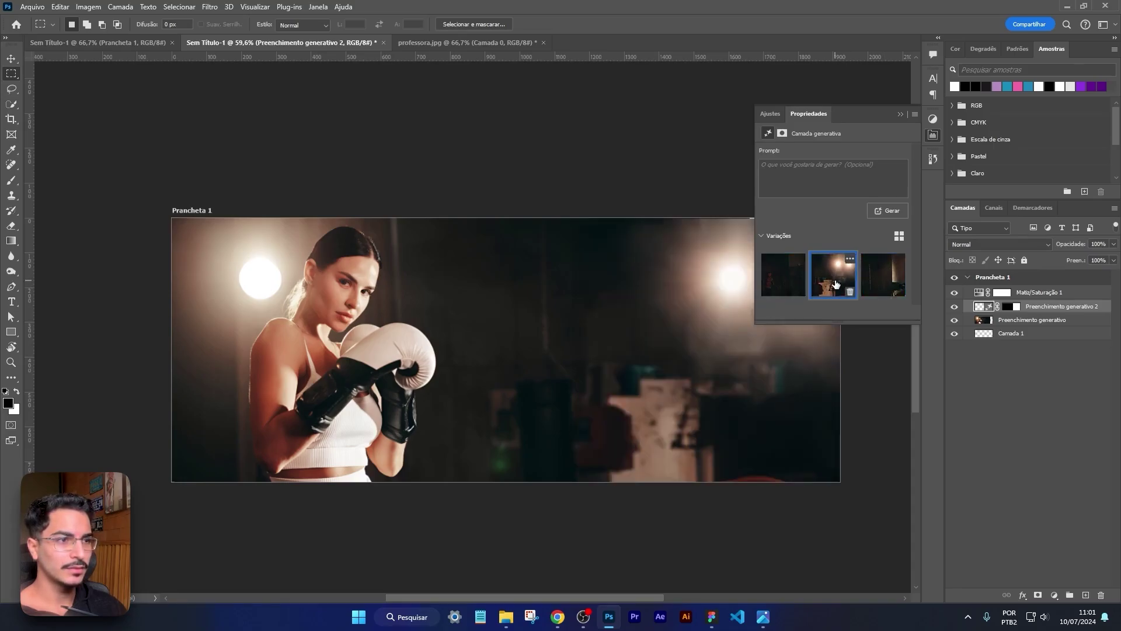
pyautogui.click(793, 286)
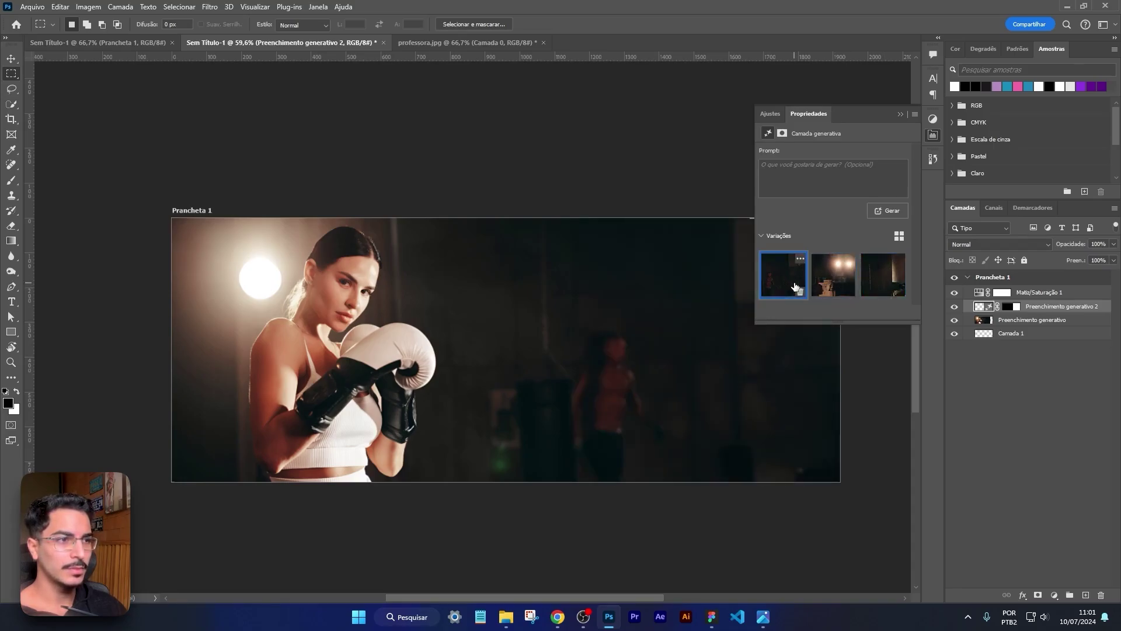
pyautogui.click(874, 259)
pyautogui.click(893, 215)
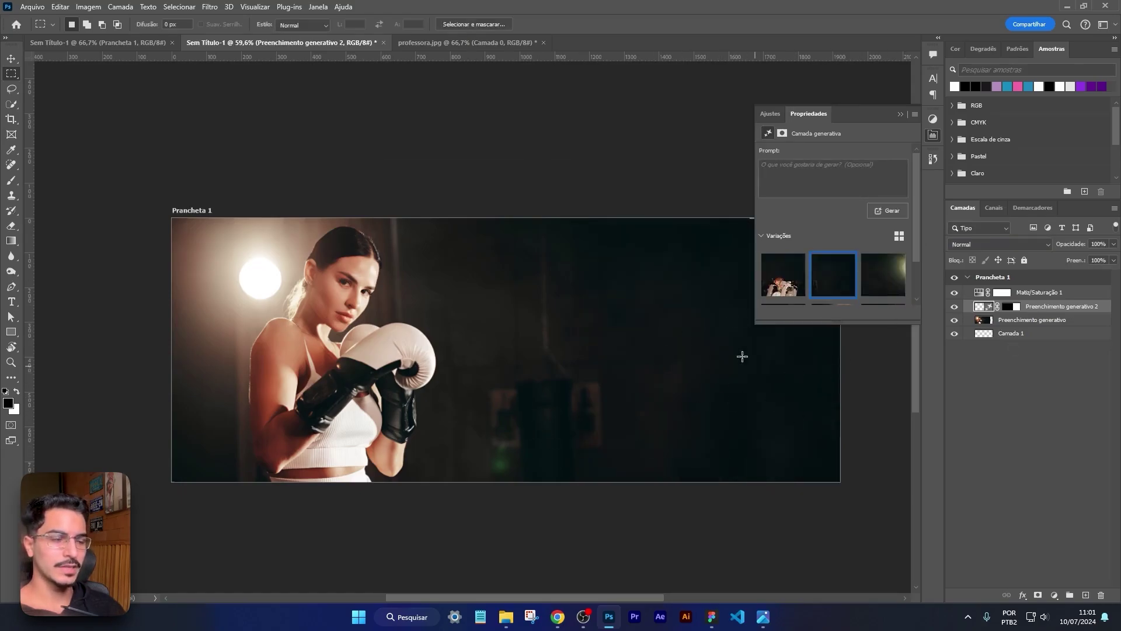
pyautogui.click(902, 114)
pyautogui.click(33, 7)
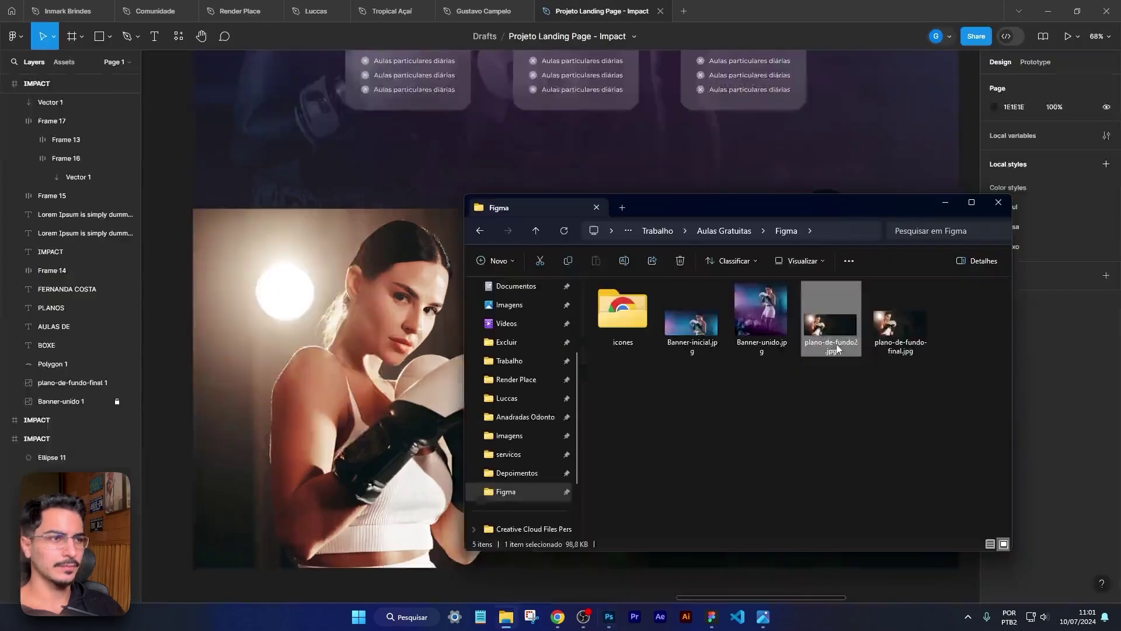
# Step: Drop plano-de-fundo2.jpg onto the instructor section and send it behind the text
pyautogui.moveTo(830, 318); pyautogui.dragTo(369, 435)
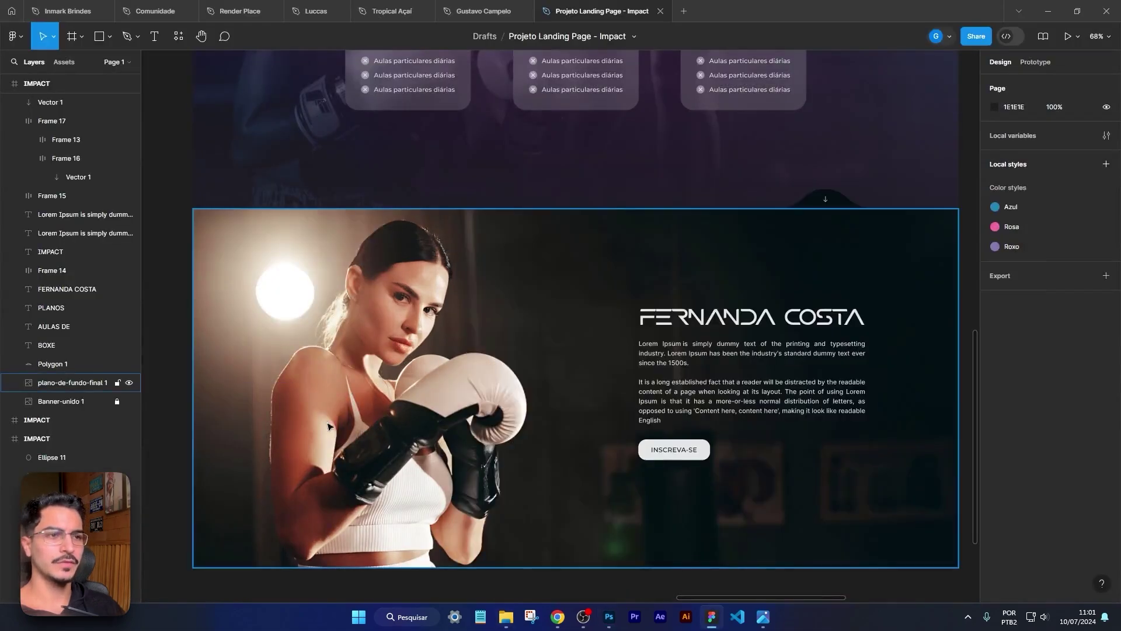
pyautogui.moveTo(488, 435); pyautogui.dragTo(834, 361)
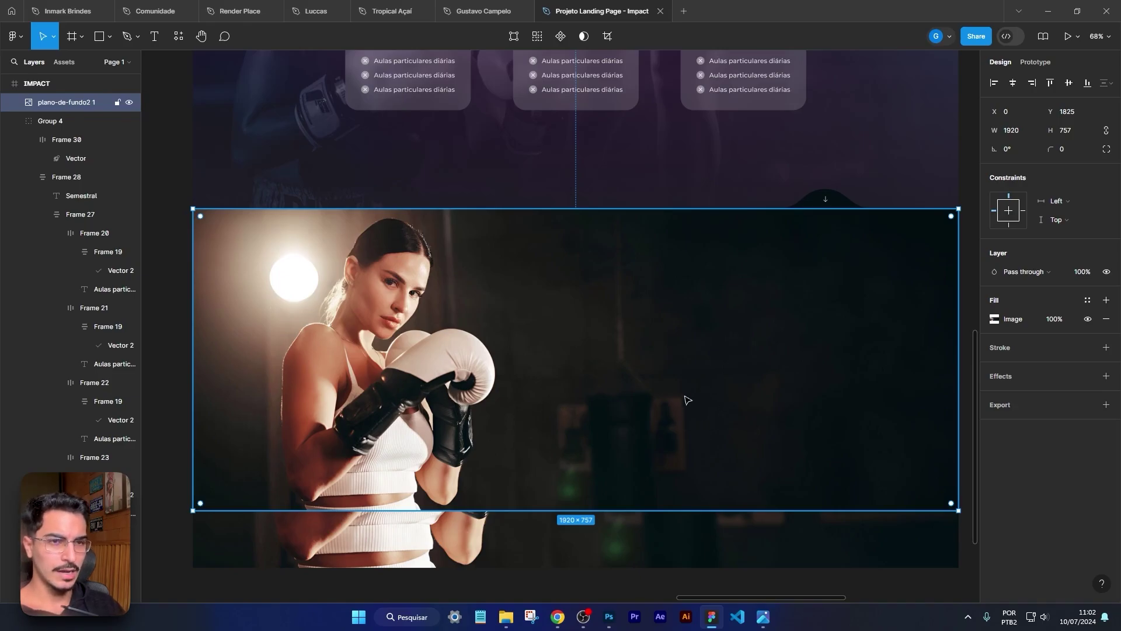
pyautogui.hotkey('ctrl', 'shift', '[')
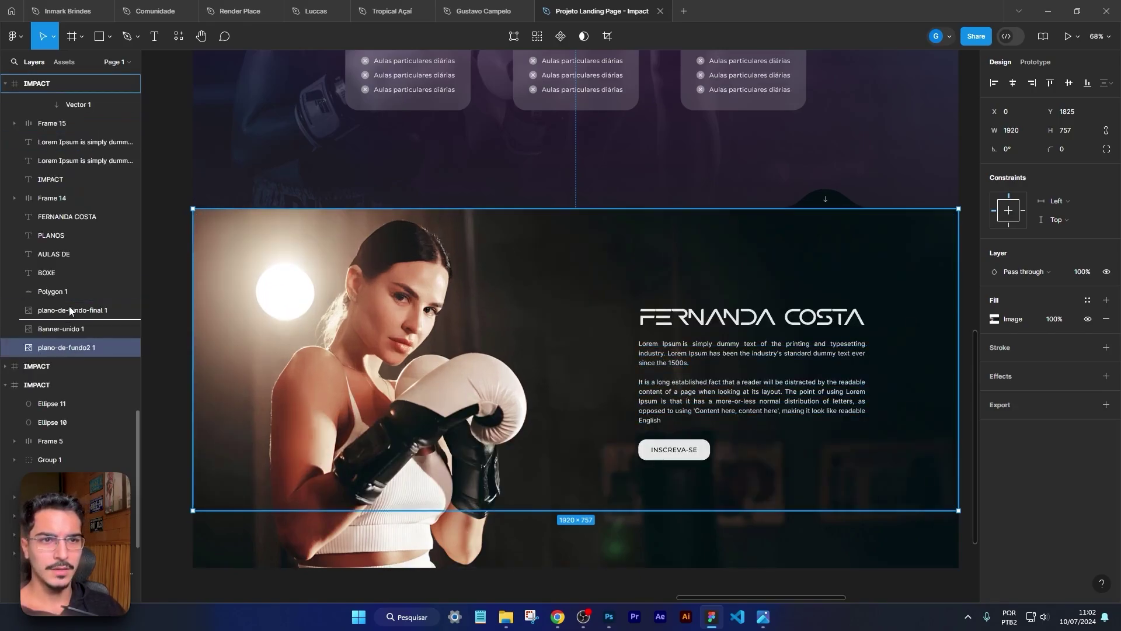
# Step: Stack plano-de-fundo2 1 above plano-de-fundo-final 1 and hide the old background
pyautogui.moveTo(69, 310); pyautogui.dragTo(70, 302)
pyautogui.click(65, 329)
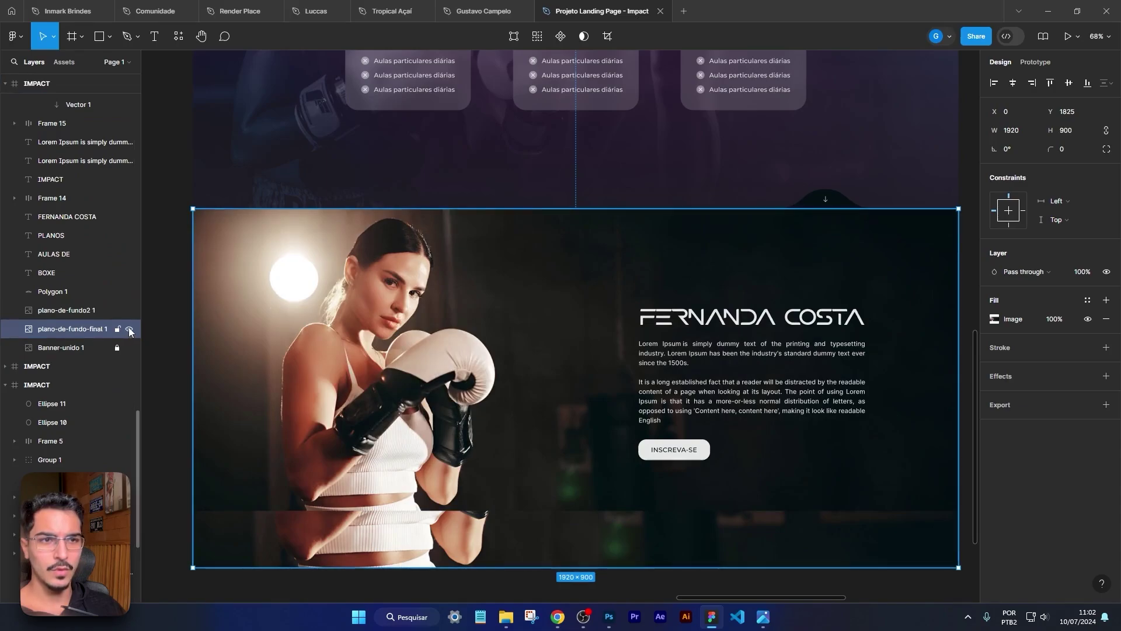
pyautogui.click(129, 329)
pyautogui.click(705, 331)
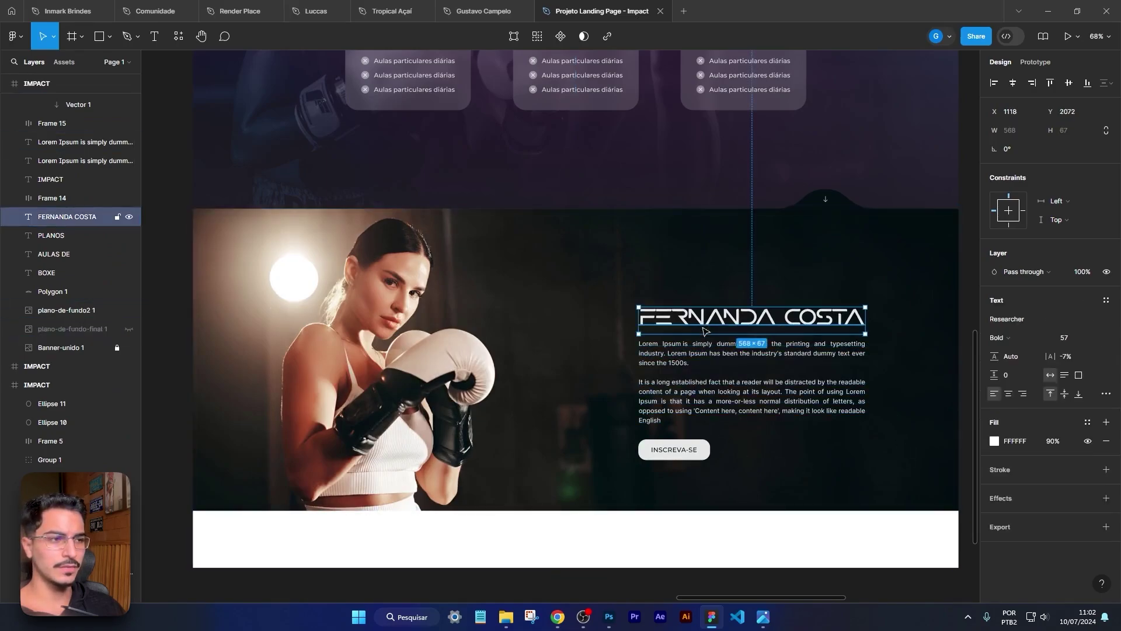
# Step: Group the FERNANDA COSTA title, paragraph and INSCREVA-SE button and raise the group 60 px
pyautogui.keyDown('shift'); pyautogui.click(674, 362); pyautogui.keyUp('shift')
pyautogui.keyDown('shift'); pyautogui.click(672, 449); pyautogui.keyUp('shift')
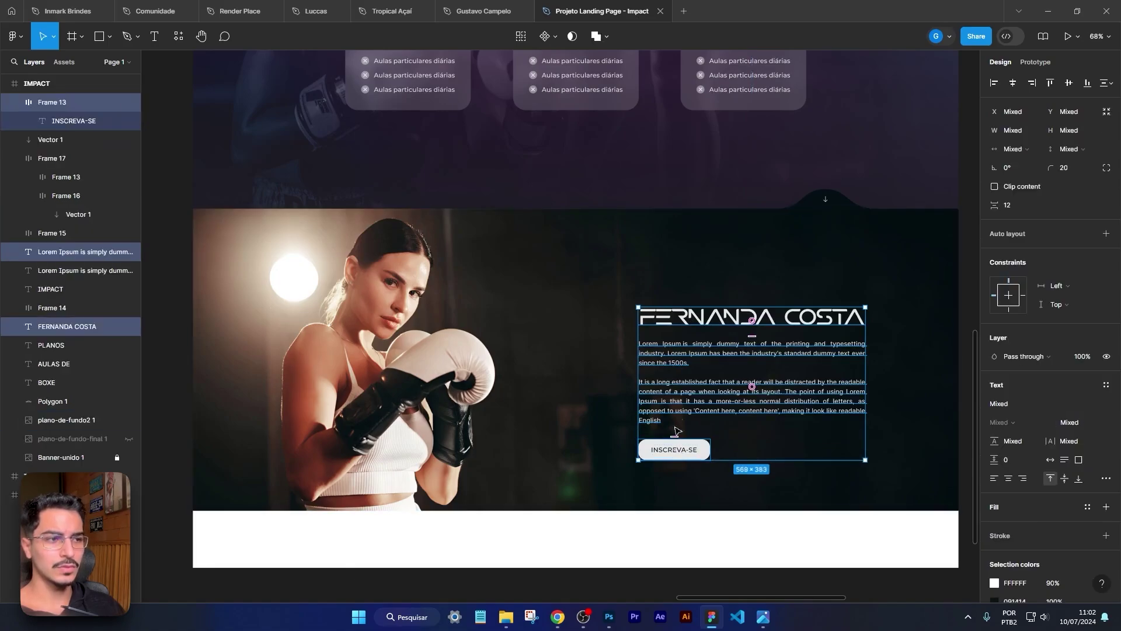
pyautogui.hotkey('ctrl', 'g')
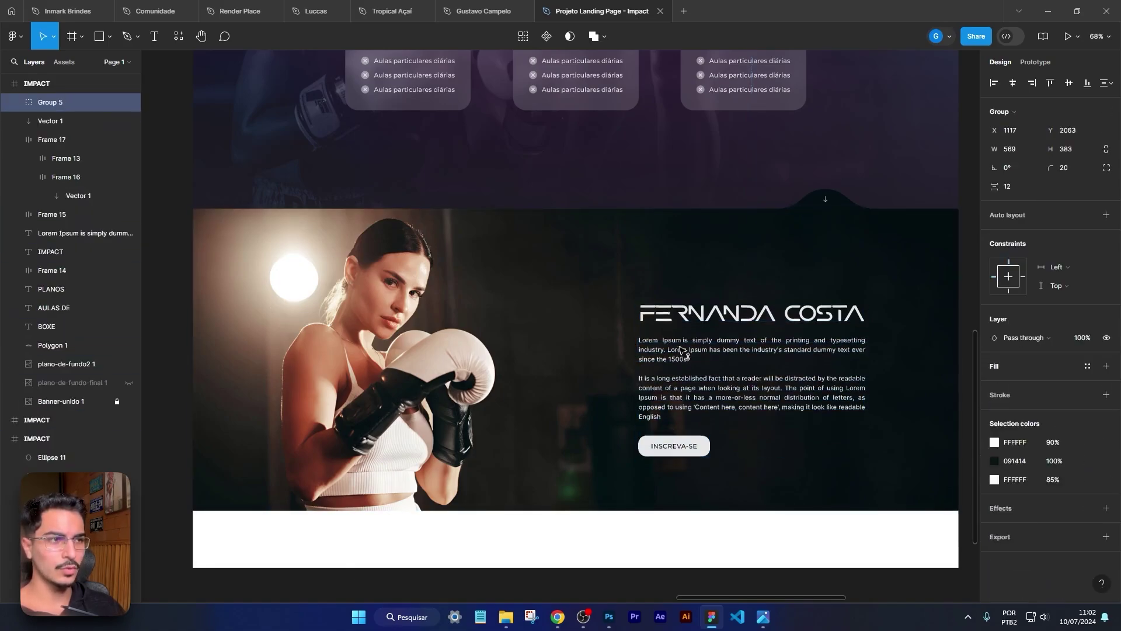
pyautogui.hotkey('shift', 'Up')
pyautogui.hotkey('shift', 'Up')
pyautogui.hotkey('shift', 'Up')
pyautogui.hotkey('shift', 'Up')
pyautogui.hotkey('shift', 'Up')
pyautogui.hotkey('shift', 'Up')
pyautogui.press('Escape')
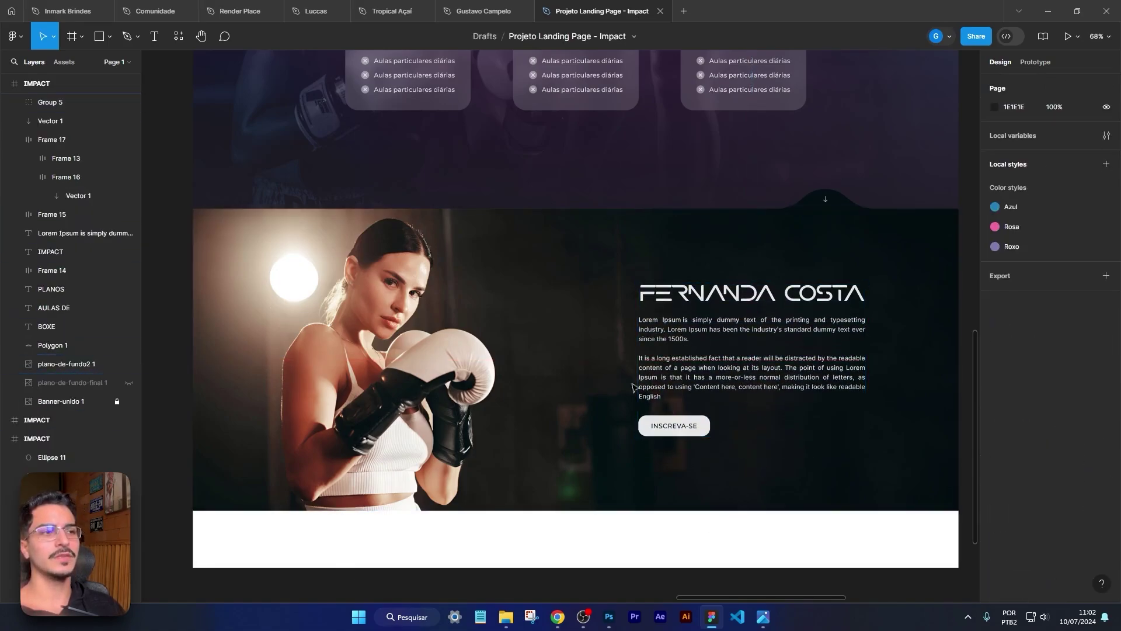
# Step: Shorten the IMPACT frame to remove the white bottom strip, then zoom to fit everything
pyautogui.scroll(-6, 791, 535)
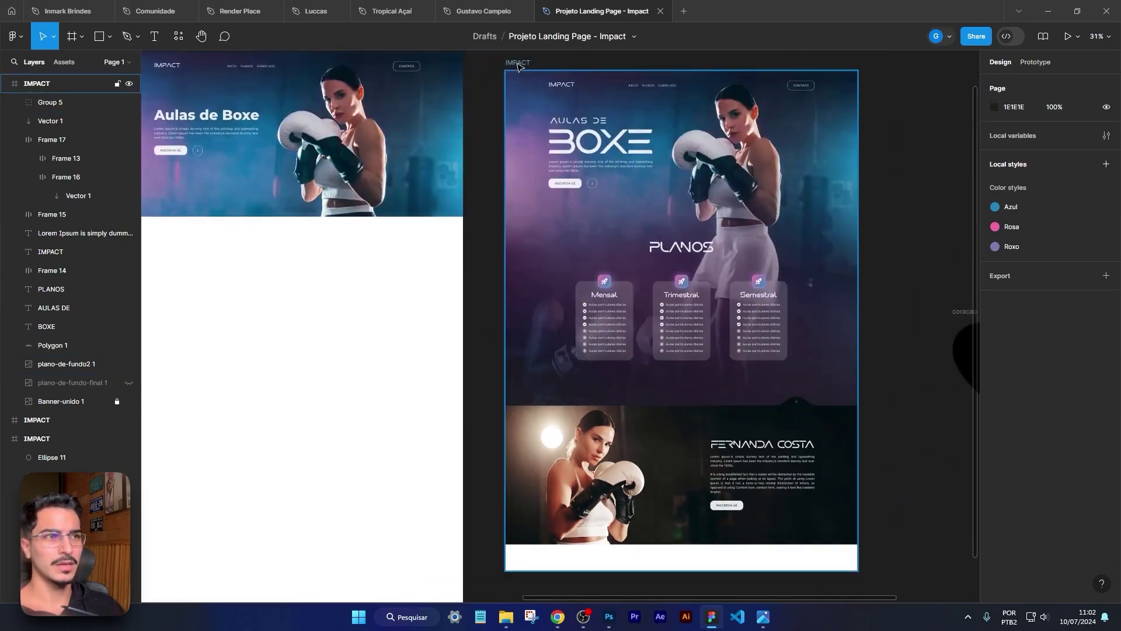
pyautogui.click(517, 64)
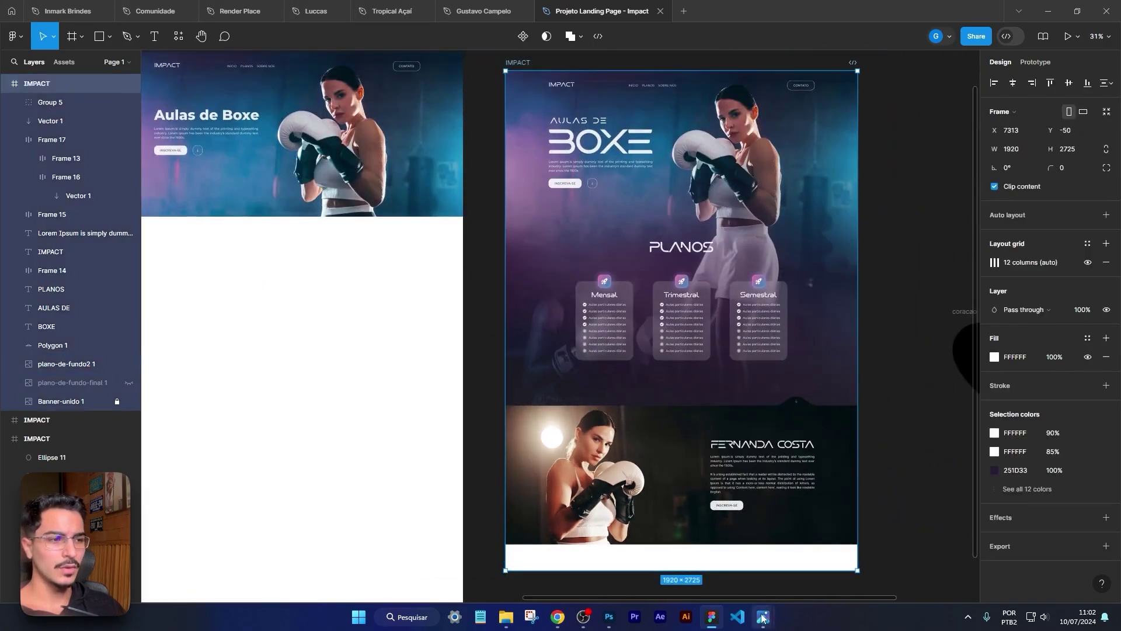
pyautogui.moveTo(742, 571); pyautogui.dragTo(742, 544)
pyautogui.click(878, 522)
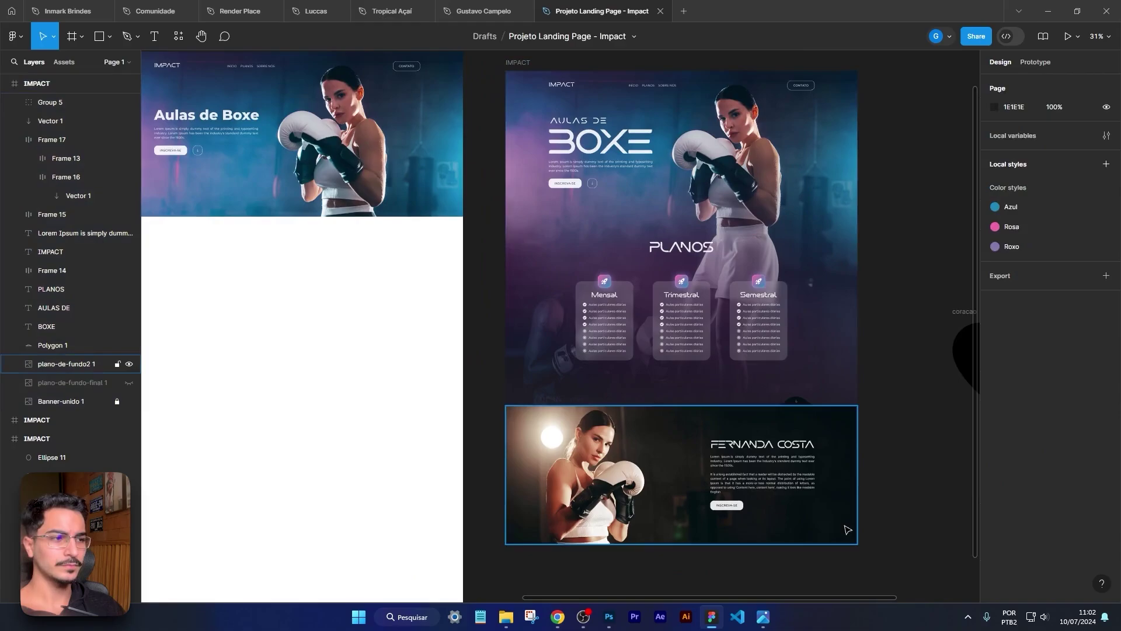
pyautogui.hotkey('shift', '1')
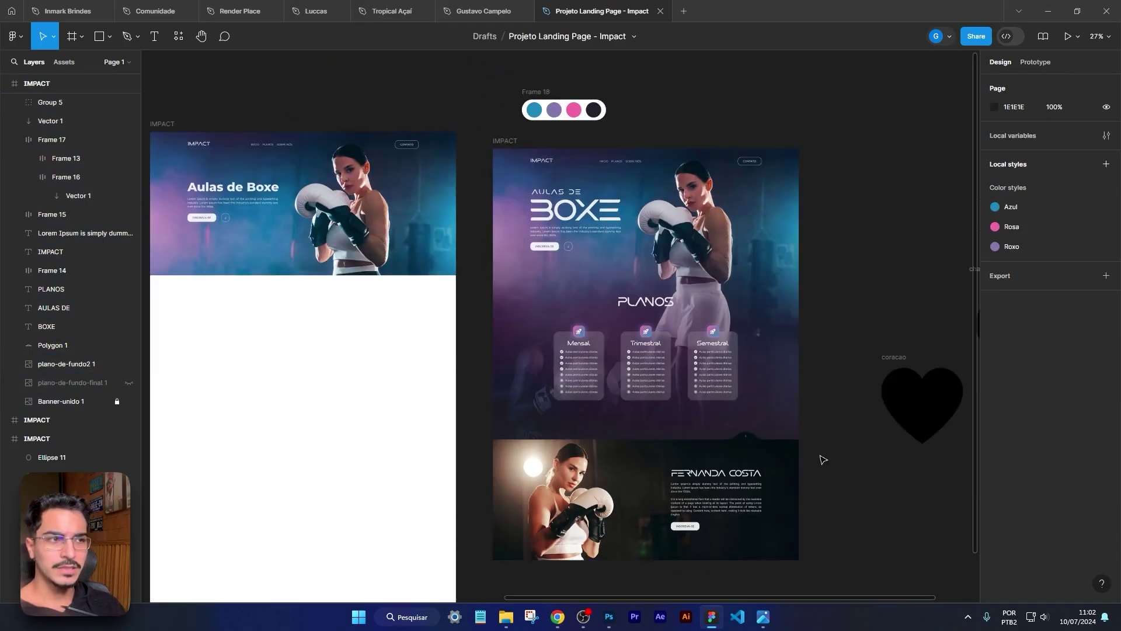